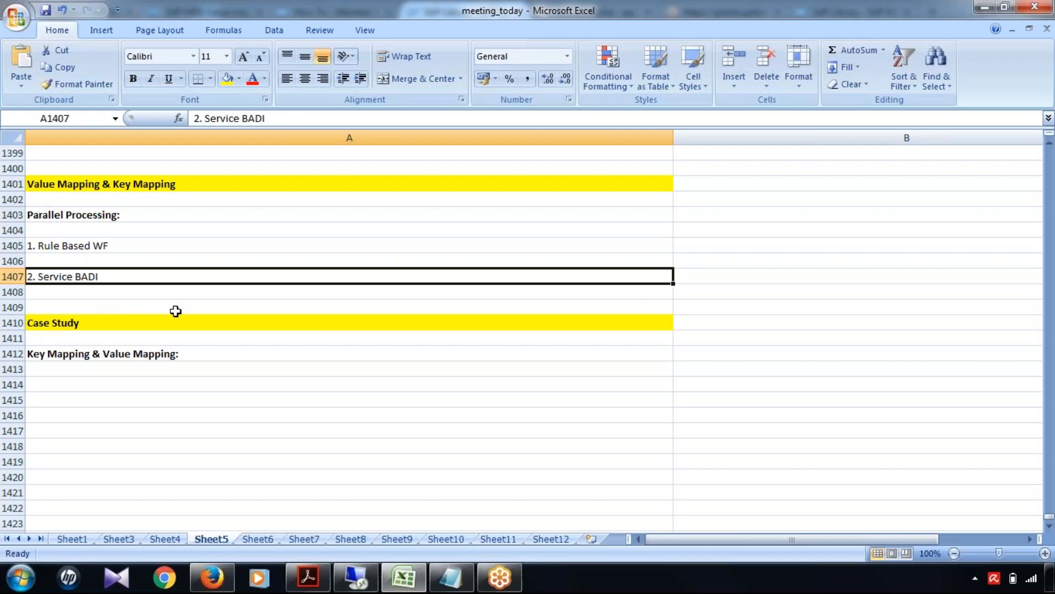
- Review the Parallel Processing notes under Value Mapping & Key Mapping and the Key Mapping & Value Mapping heading in the Case Study section
left_click_drag(110, 216, 104, 276)
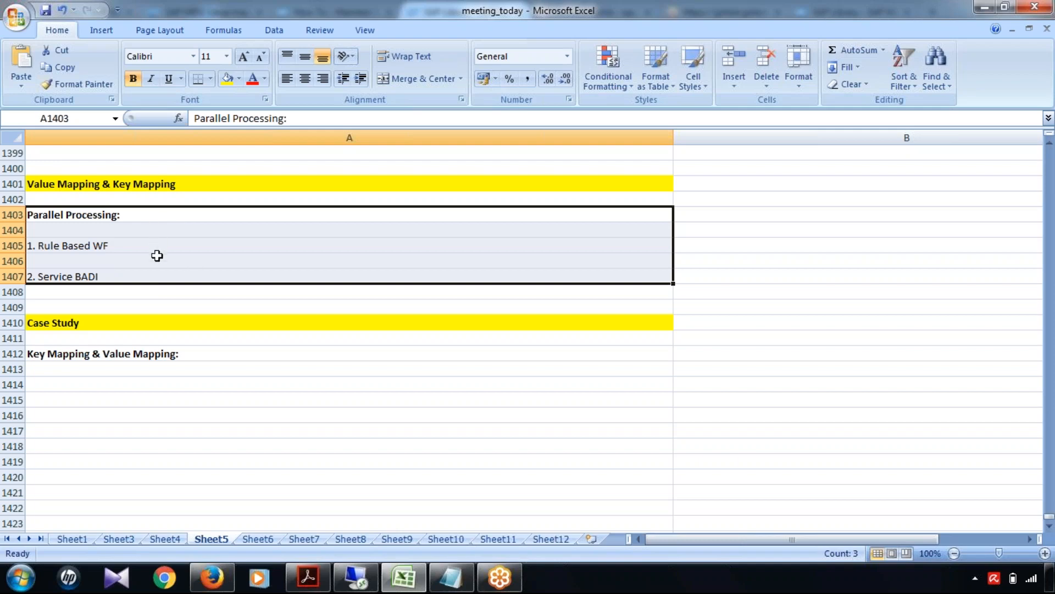
left_click(153, 290)
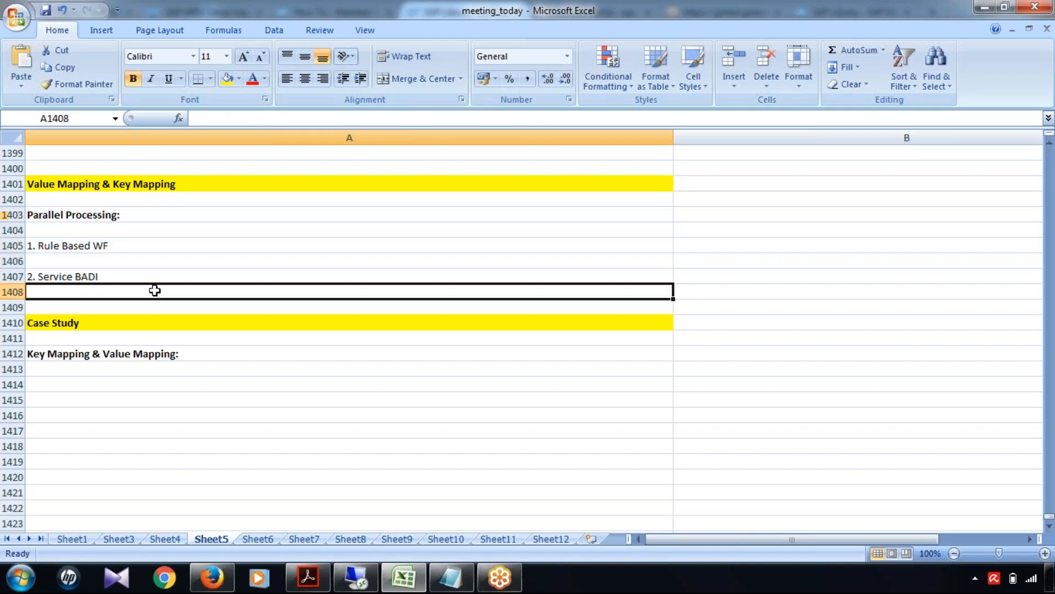
left_click_drag(139, 214, 138, 283)
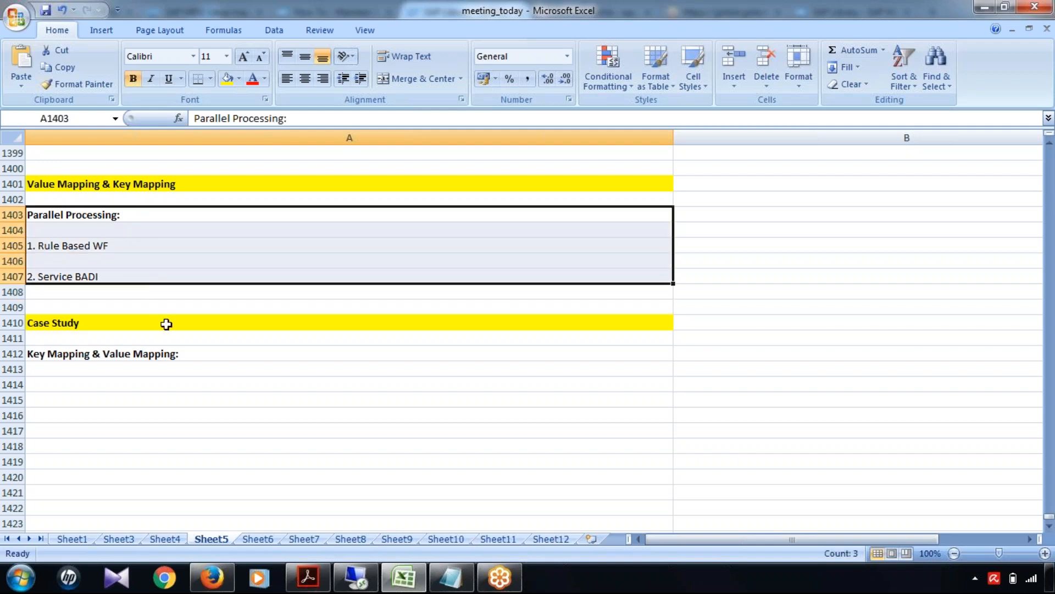
left_click_drag(134, 215, 141, 286)
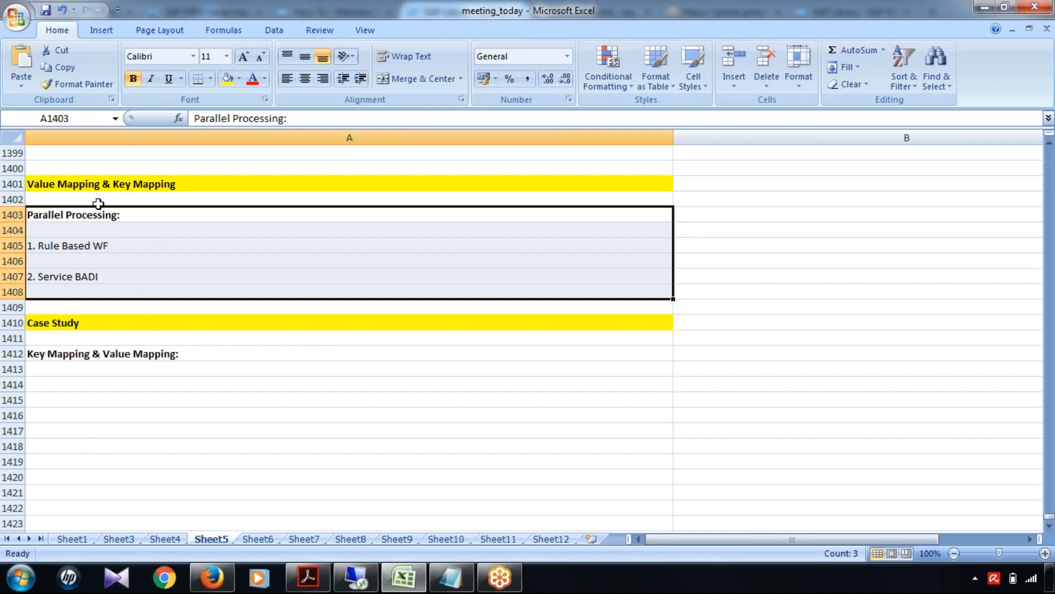
left_click_drag(94, 213, 94, 285)
left_click(157, 275)
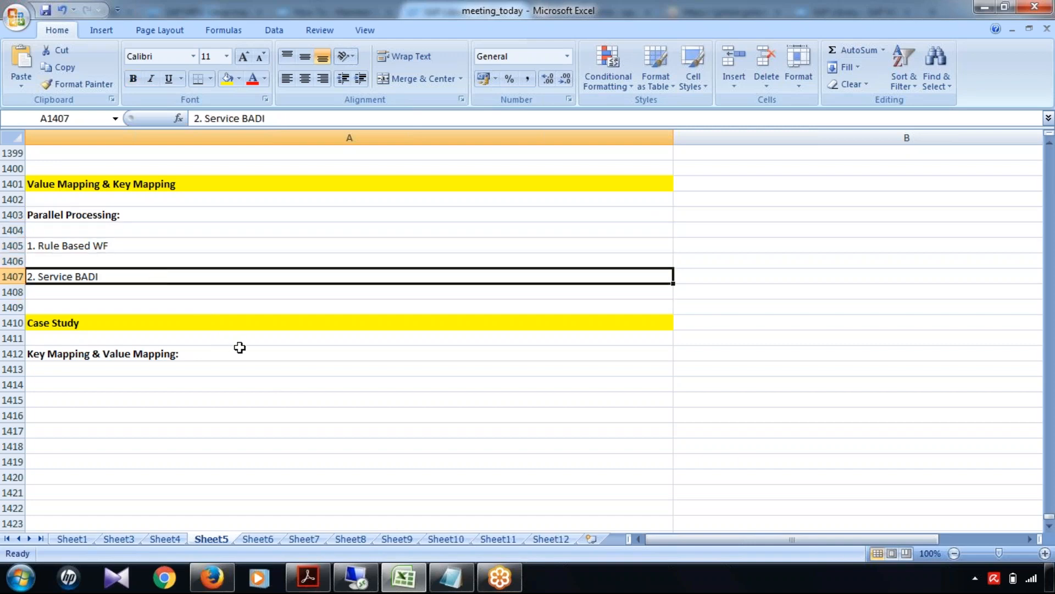
left_click_drag(110, 215, 106, 292)
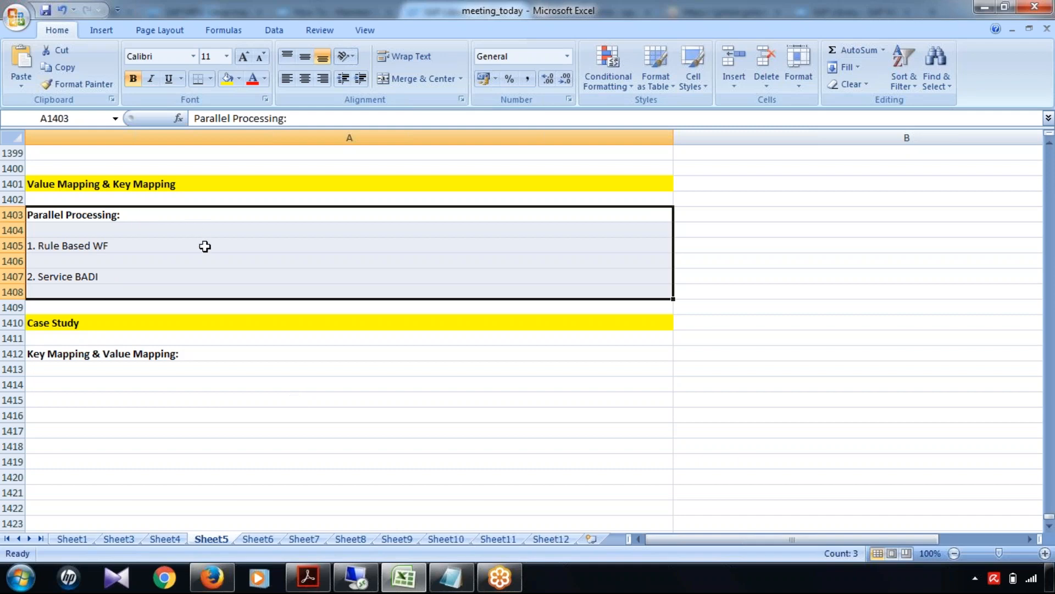
left_click(130, 189)
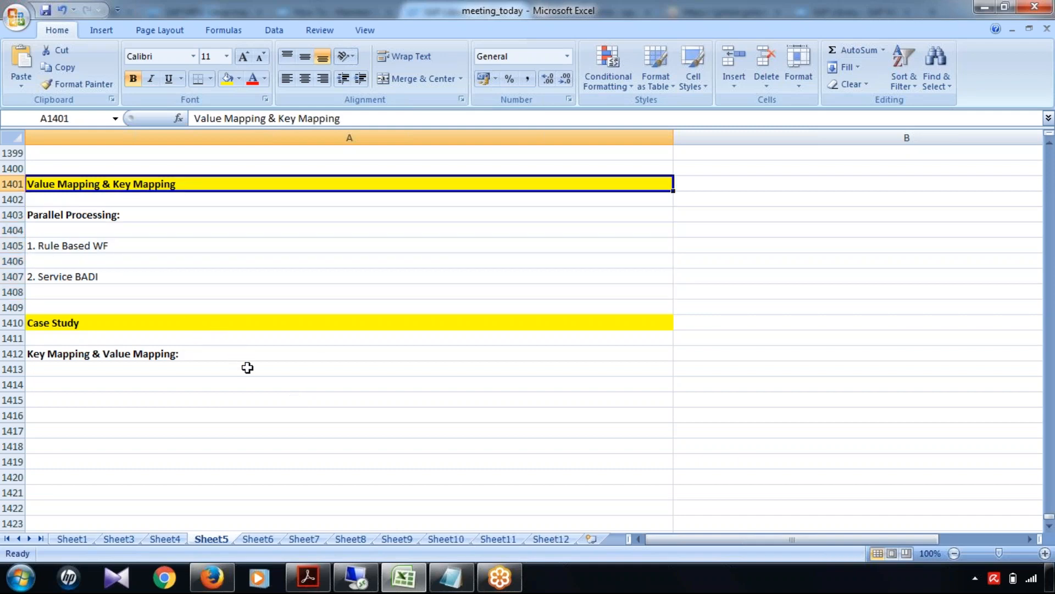
scroll(247, 367, "down", 4)
left_click(68, 172)
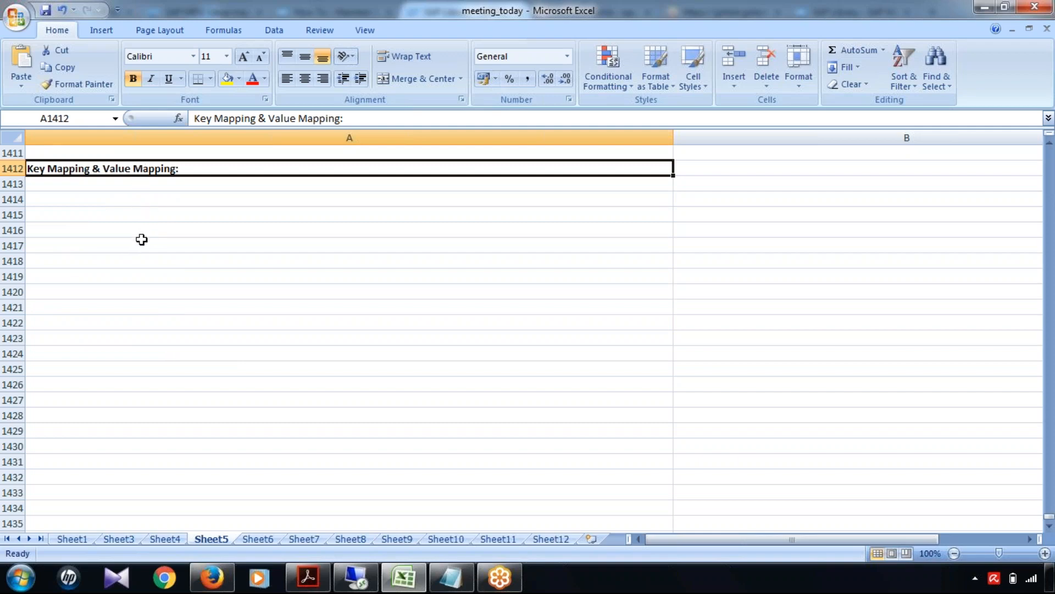
left_click(88, 214)
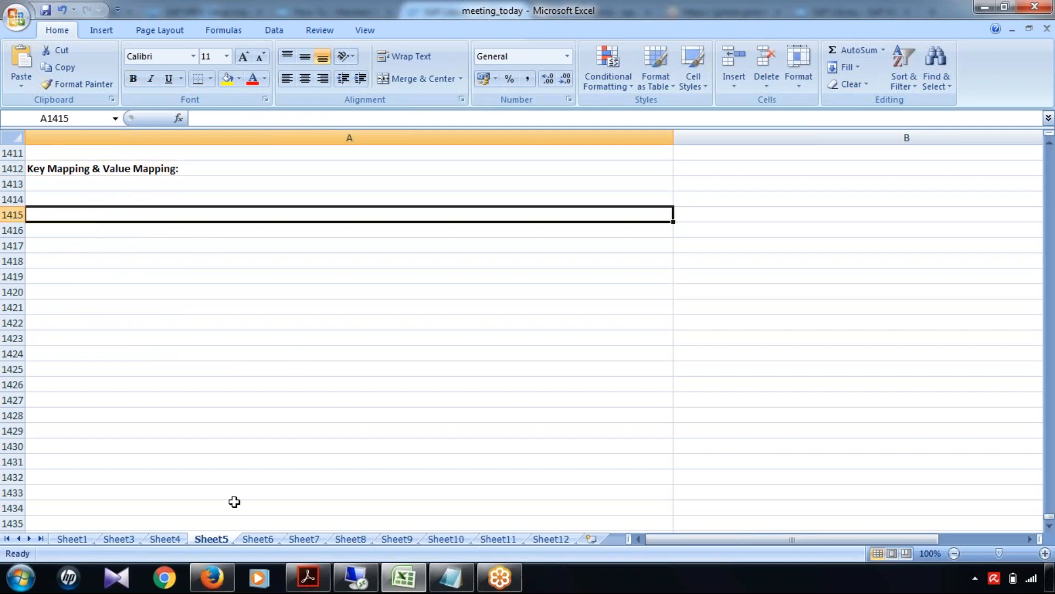
- Switch to Firefox and view the SAP documentation page "Value Mapping: Use of Global Code Lists"
left_click(213, 582)
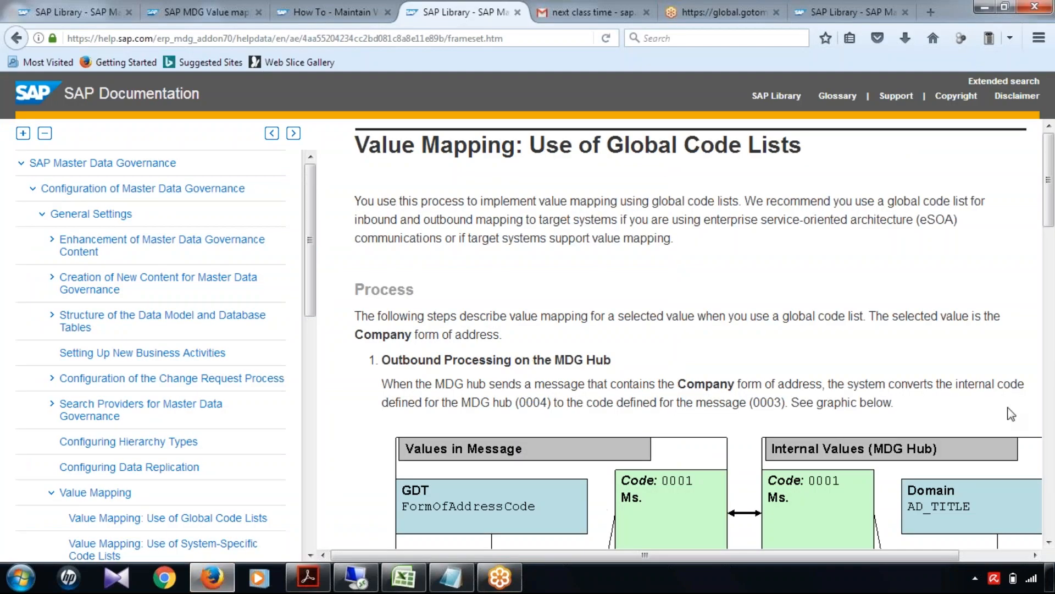
left_click_drag(621, 556, 651, 555)
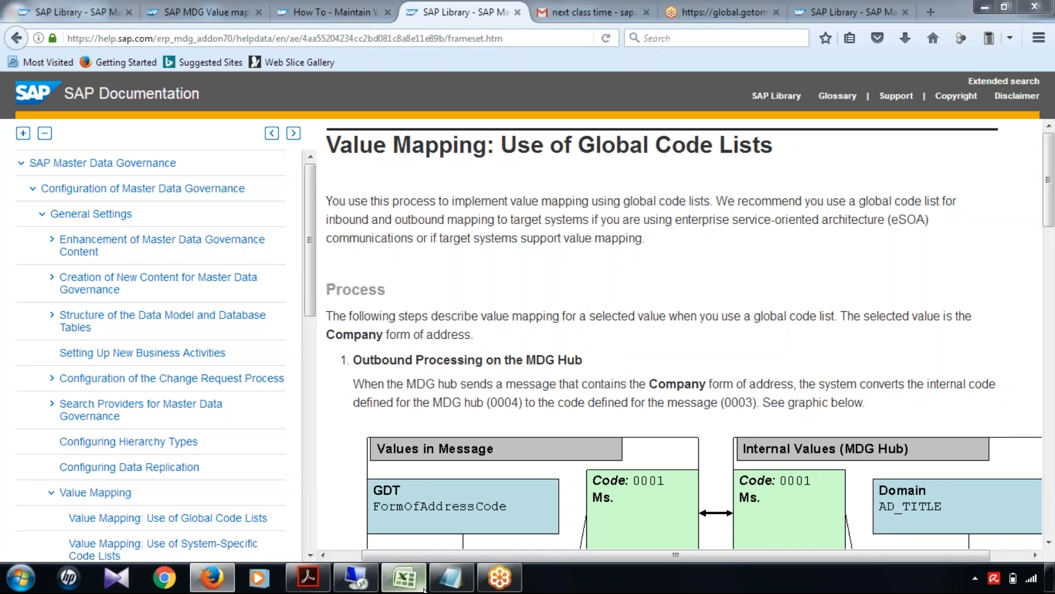
- Switch back to the meeting_today workbook in Excel and narrow columns A and B
left_click(404, 577)
left_click_drag(673, 140, 265, 138)
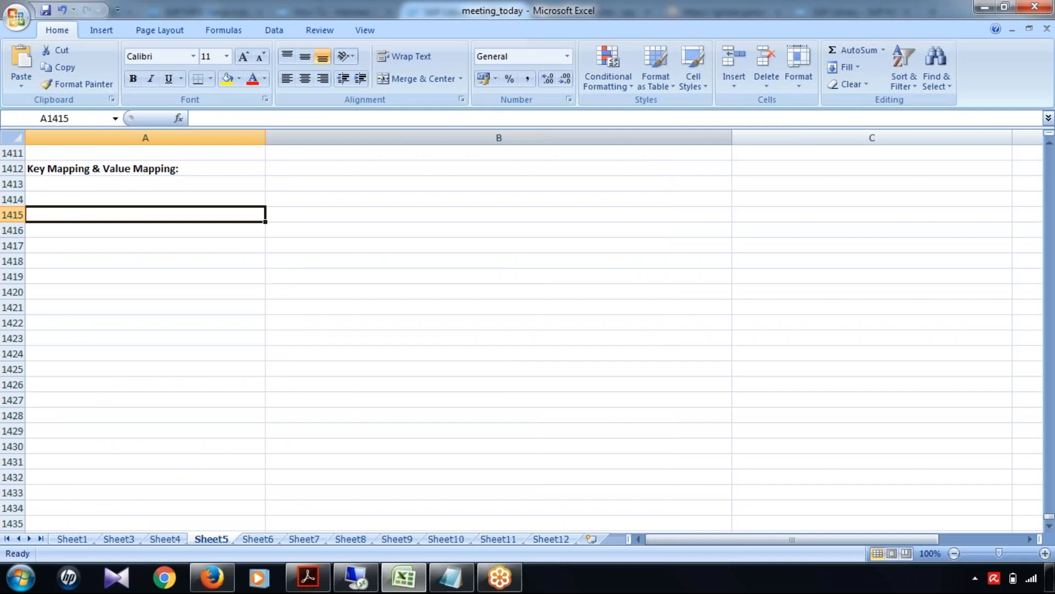
left_click_drag(731, 137, 419, 147)
- Enter the headings Source, SAP MDG and Target in cells A1416, B1416 and C1416
type("Source")
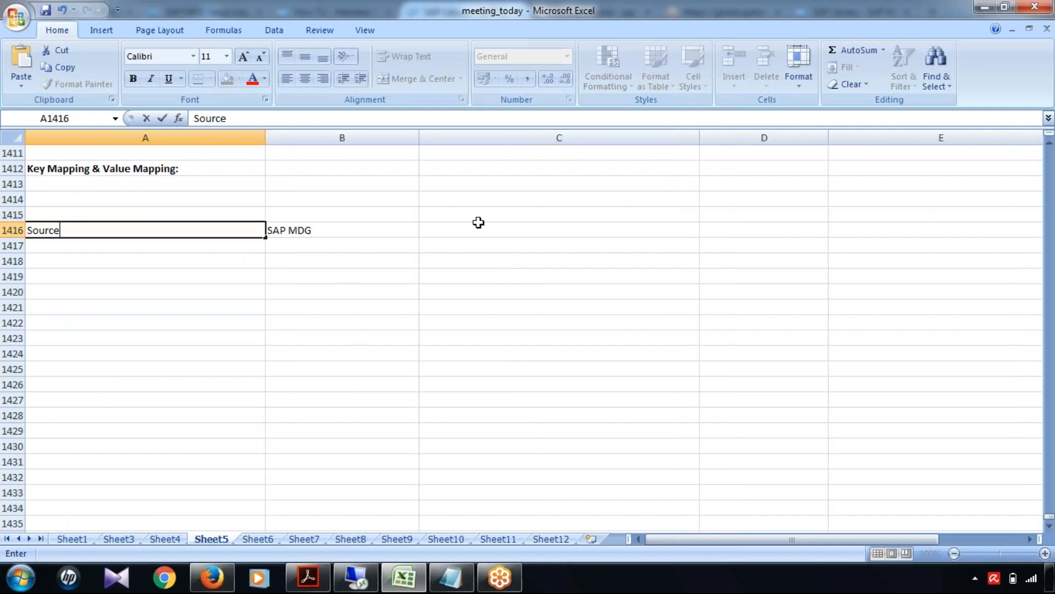
left_click(478, 222)
type("Target")
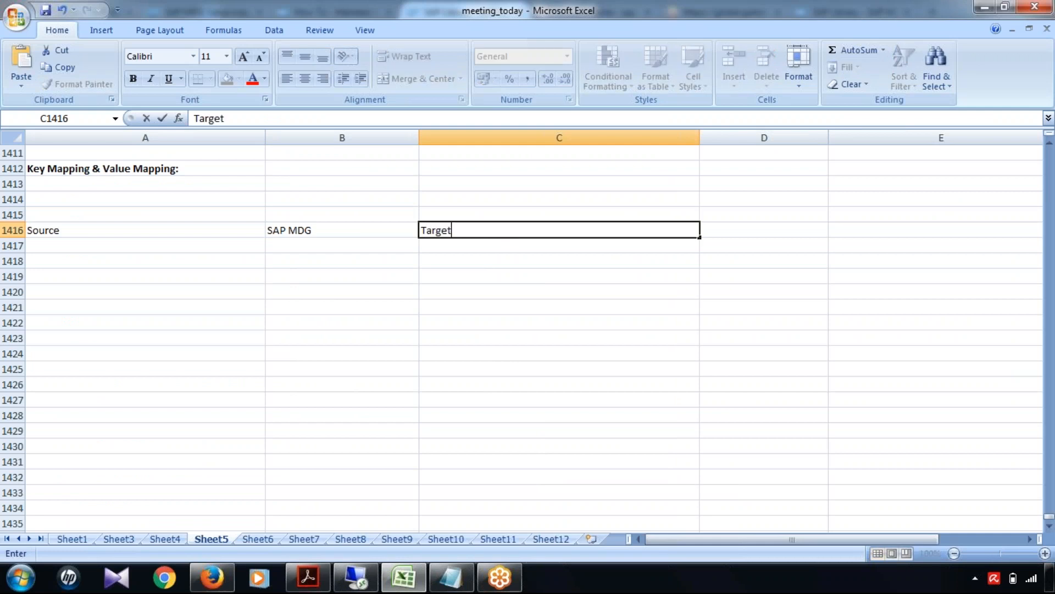
left_click(74, 232)
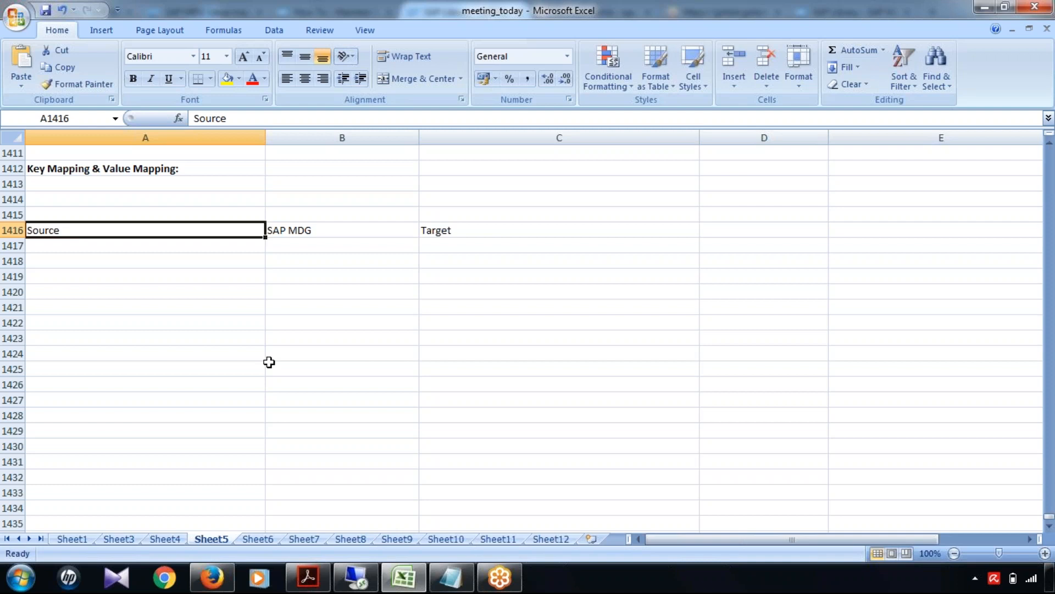
left_click(355, 231)
left_click_drag(313, 263, 315, 357)
left_click(459, 231)
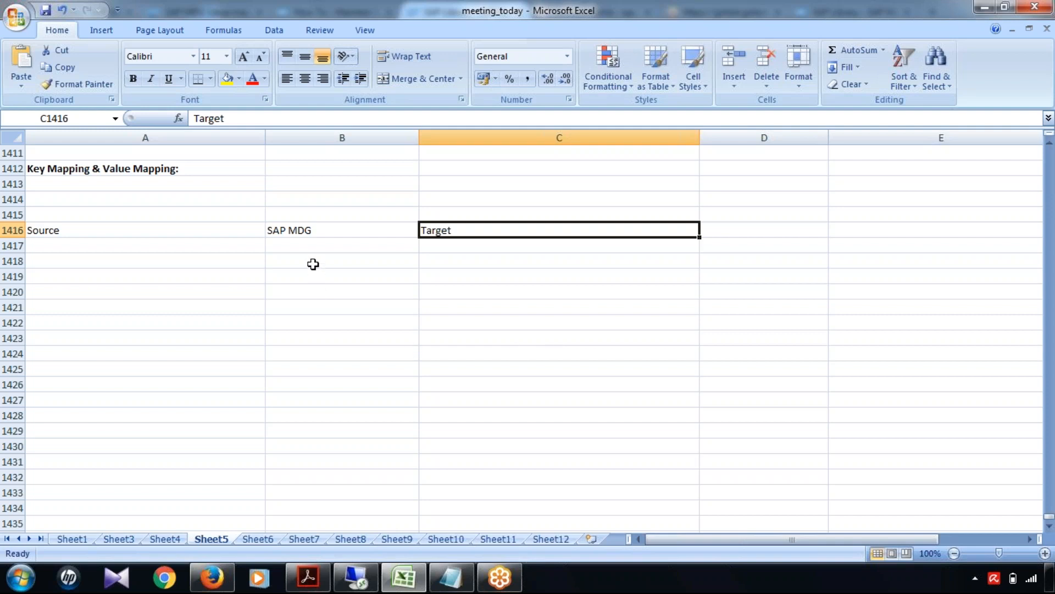
- Enter "Product 1" in cell B1418 below the SAP MDG heading
left_click(312, 264)
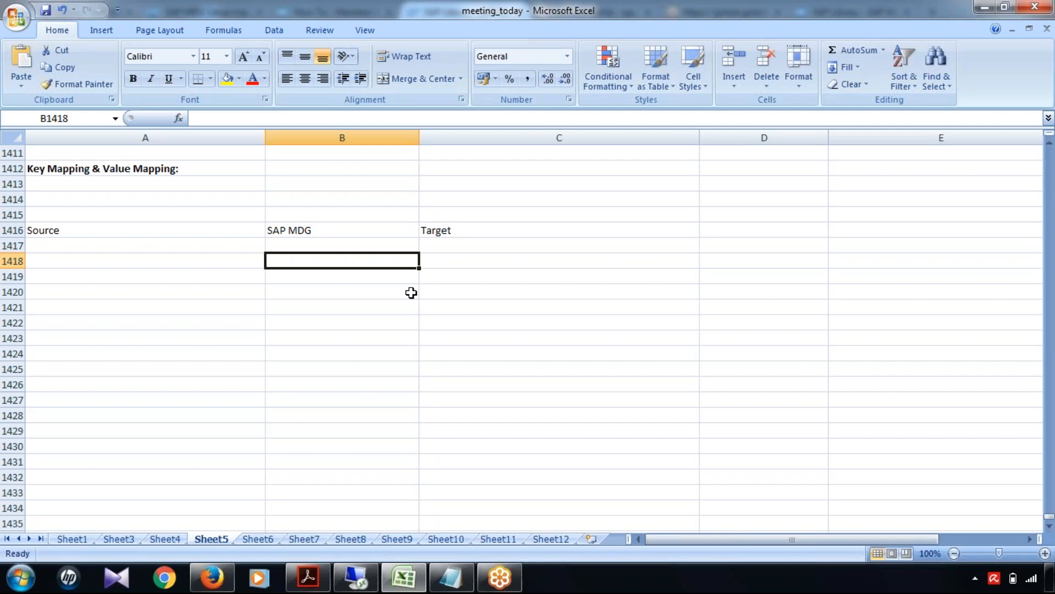
type("Product")
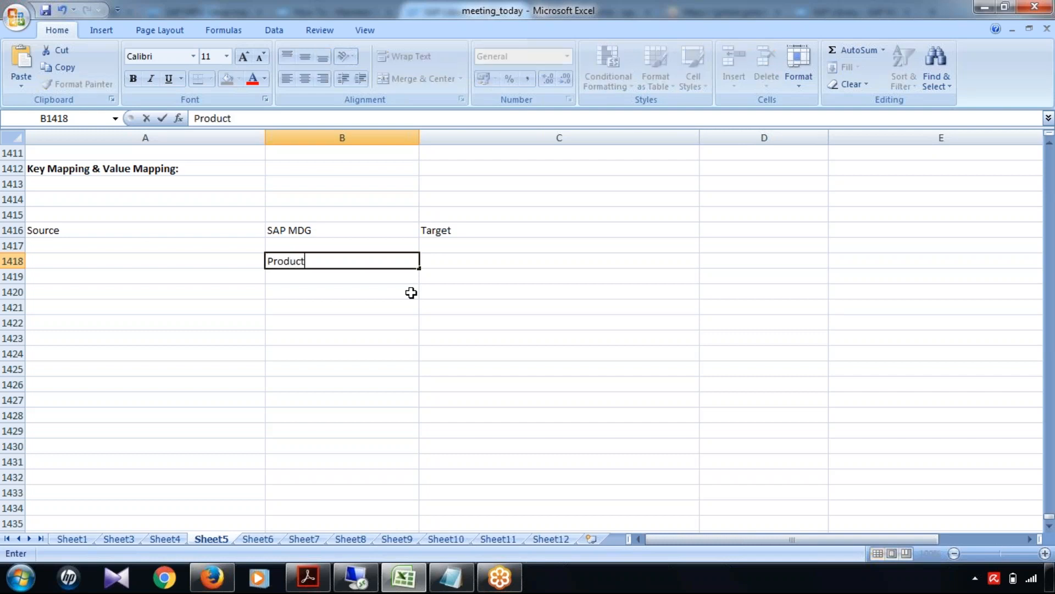
type(" 1")
left_click(323, 233)
- Extend the product entry in cell B1418 to read "Product 1 - 001 (Code)"
left_click(324, 267)
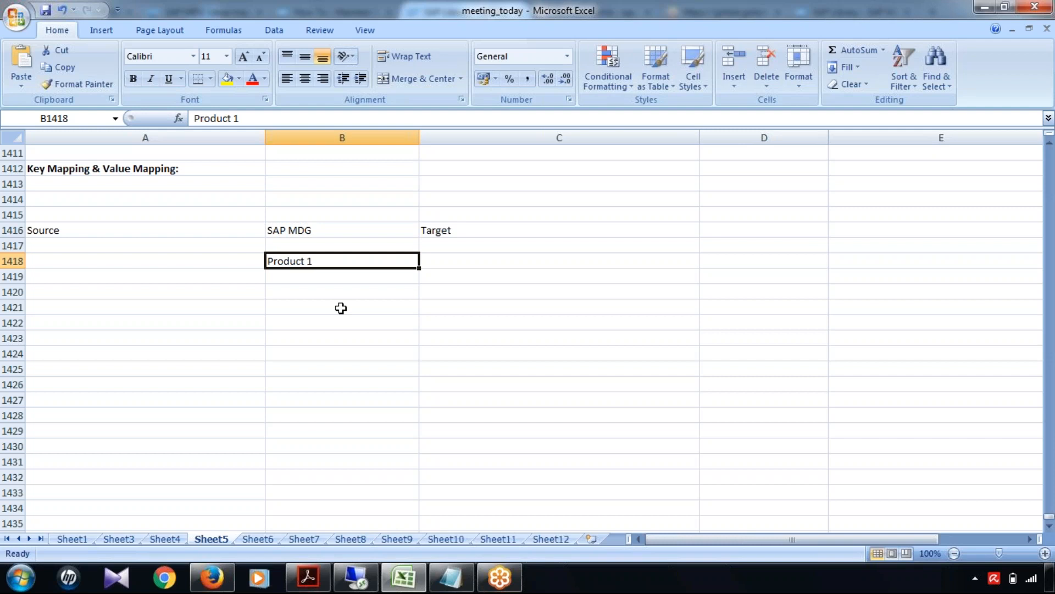
key("F2")
type("- ")
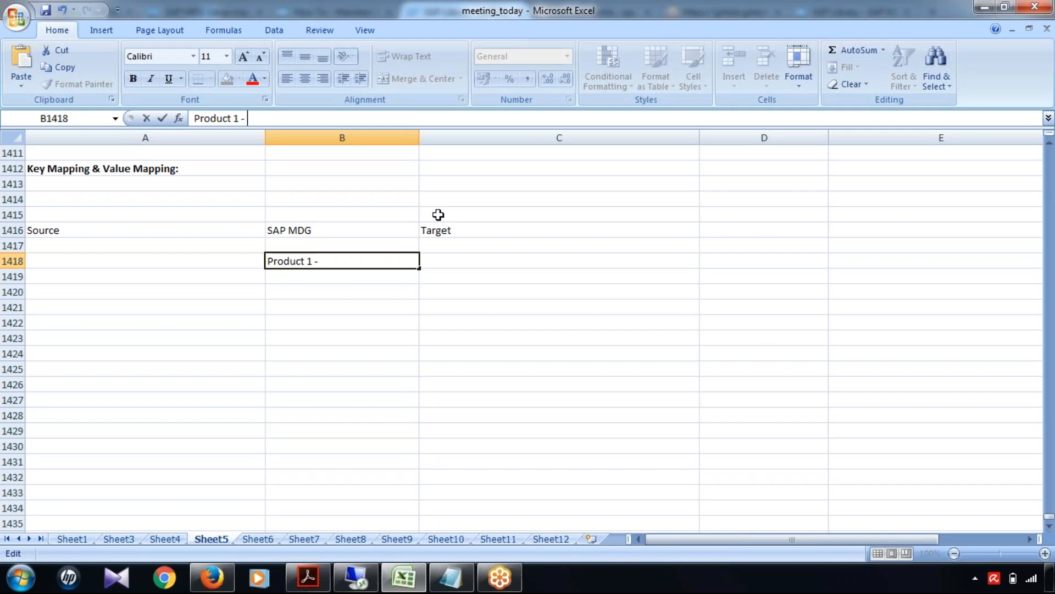
type("001")
left_click(357, 294)
left_click(360, 262)
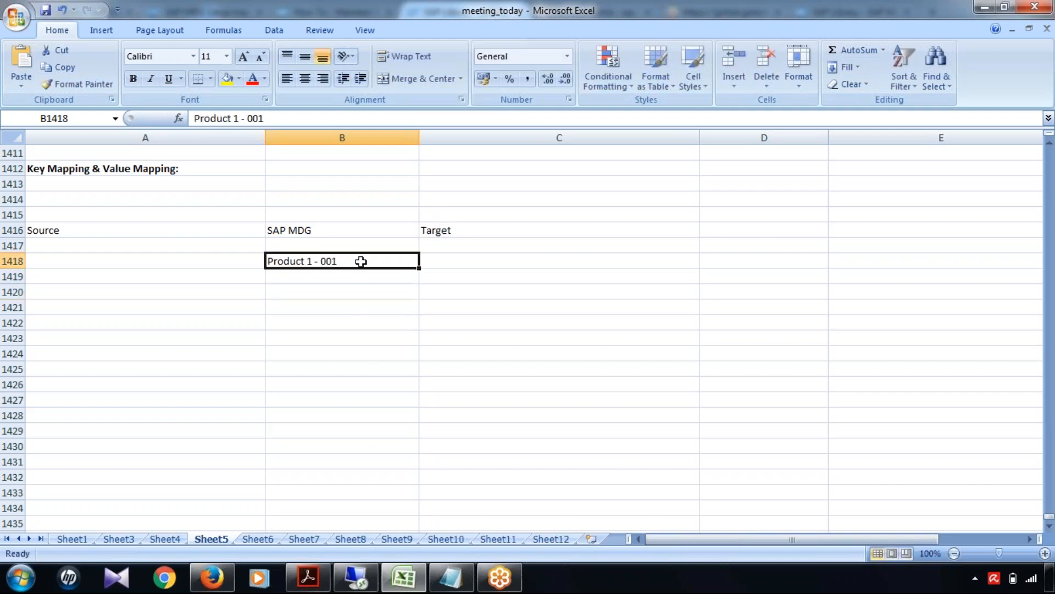
left_click(303, 118)
type("(Code)")
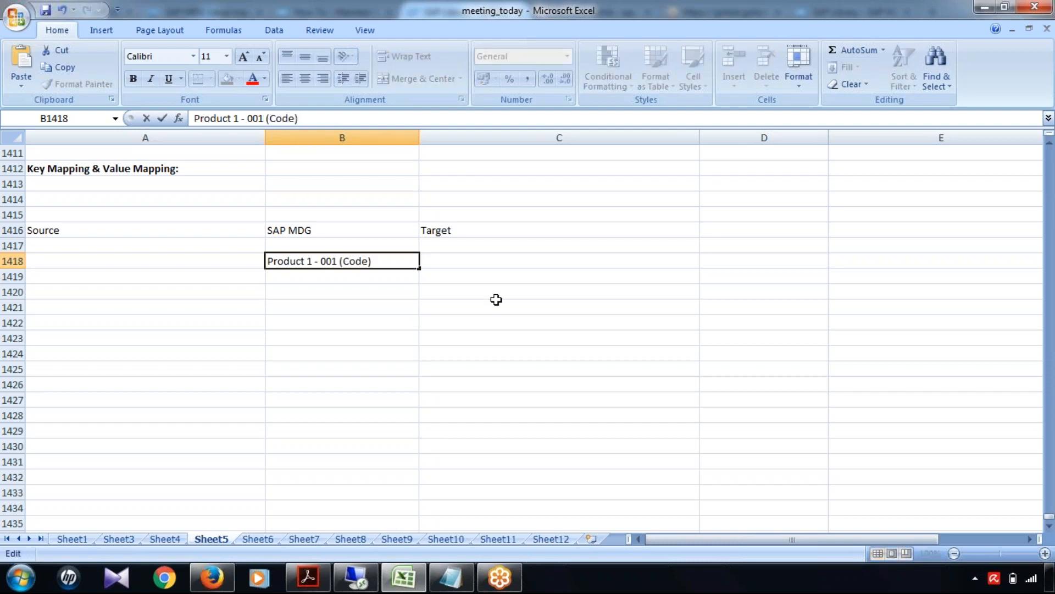
left_click(398, 341)
- Enter "Product 1 - 003 (Code)" in cell C1418 below the Target heading
left_click(440, 263)
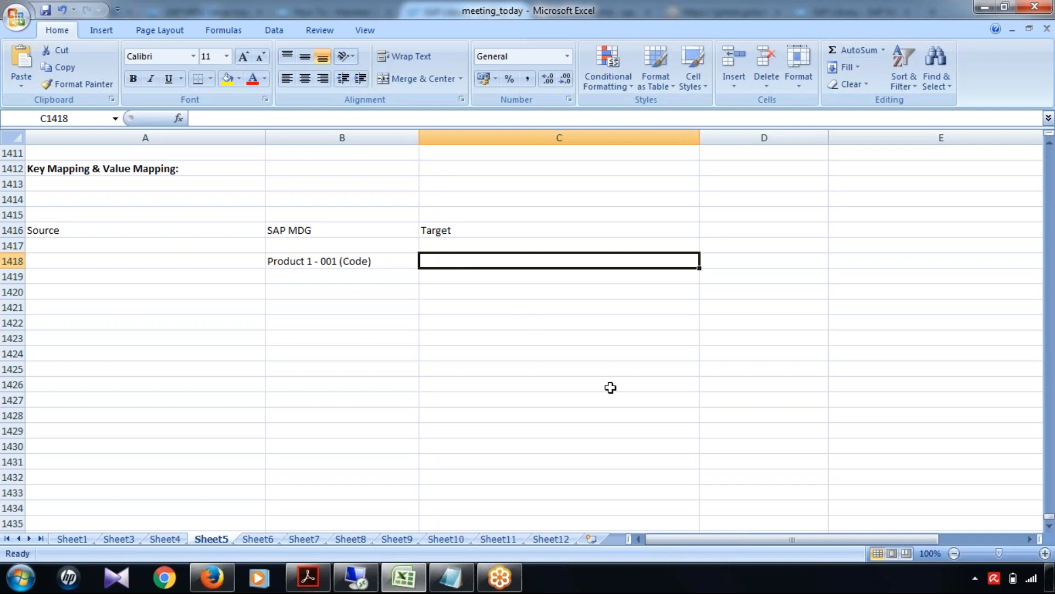
type("Produ")
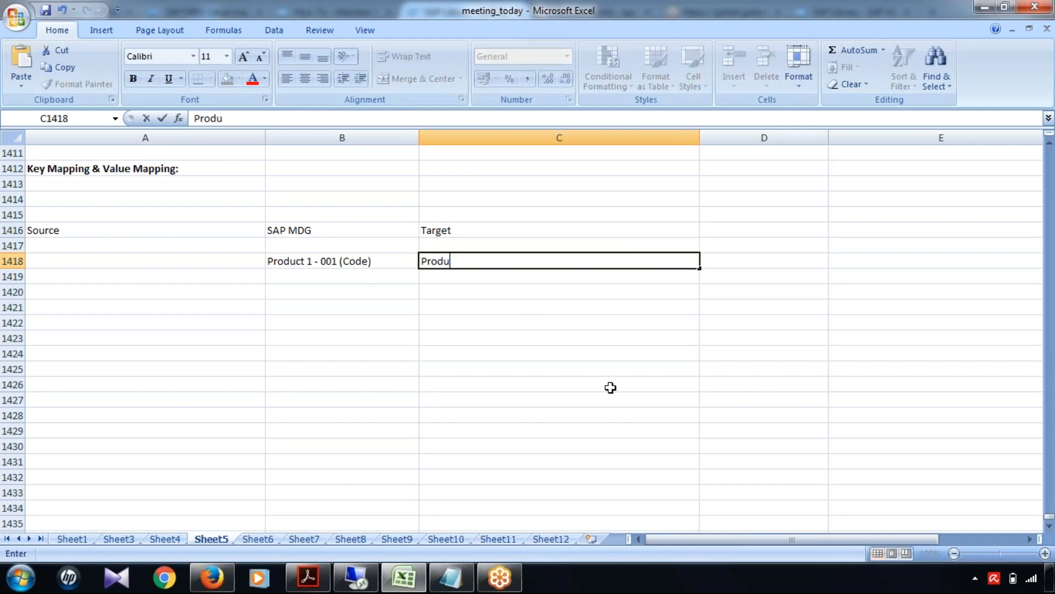
type("ct 1 - 003 (Code)")
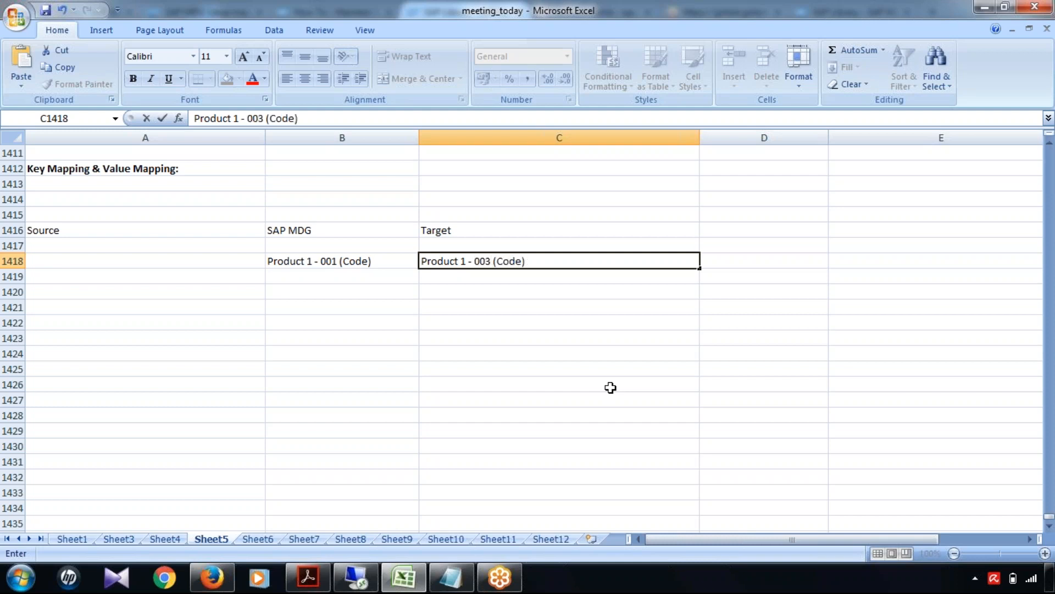
left_click(575, 338)
- Compare the Product 1 code in the SAP MDG column with the one in the Target column
left_click(379, 261)
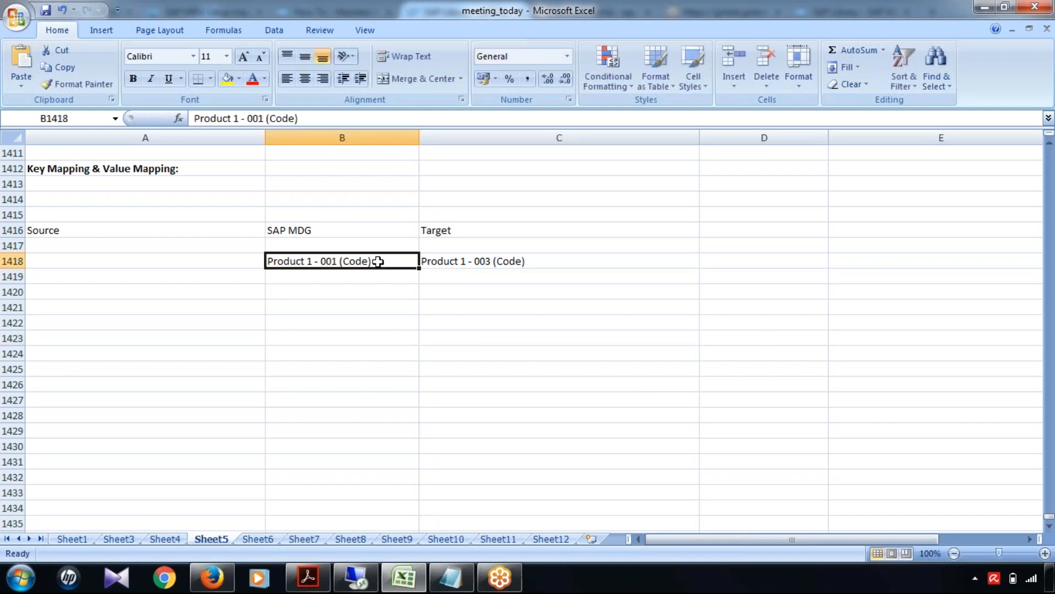
left_click(481, 265)
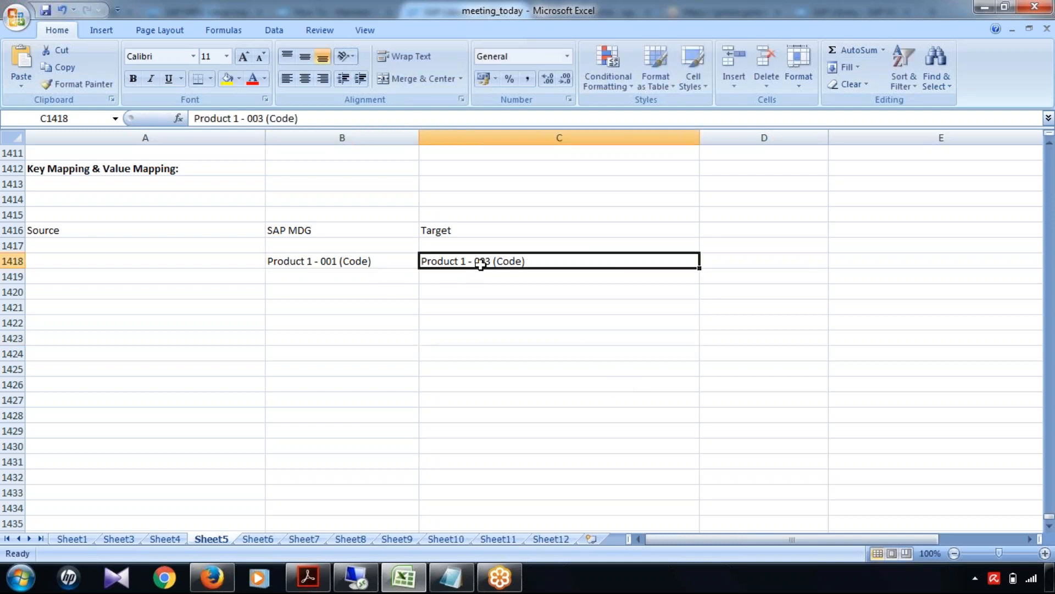
left_click(394, 261)
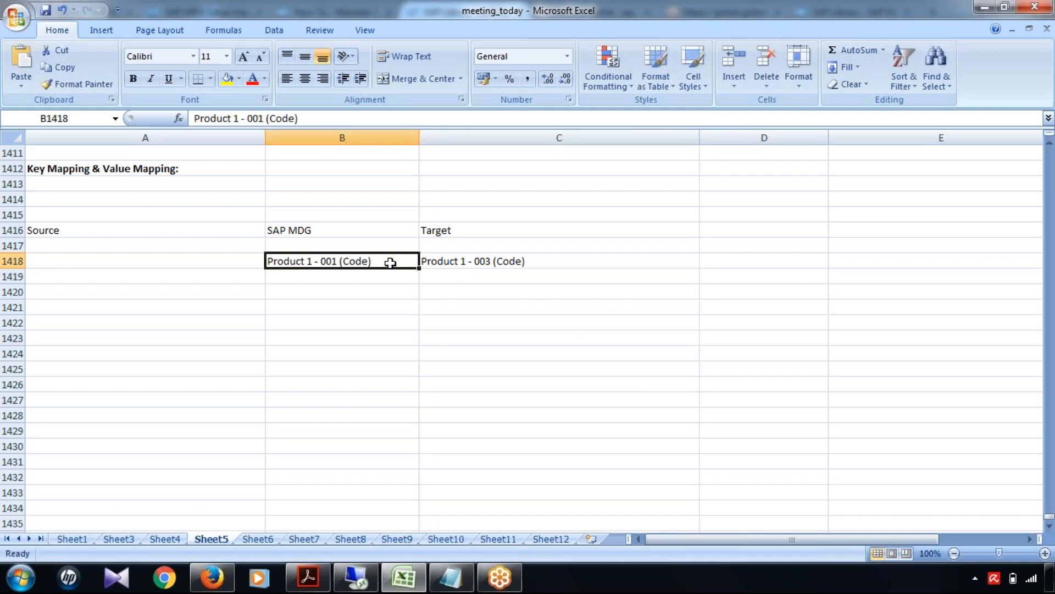
left_click(514, 259)
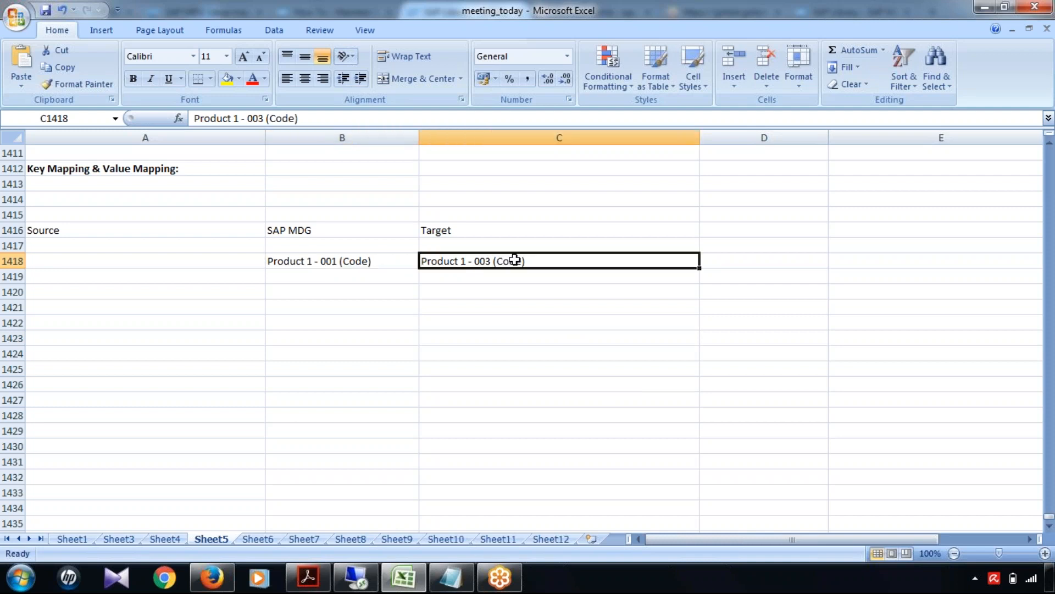
left_click(374, 266)
left_click(478, 261)
left_click(372, 260)
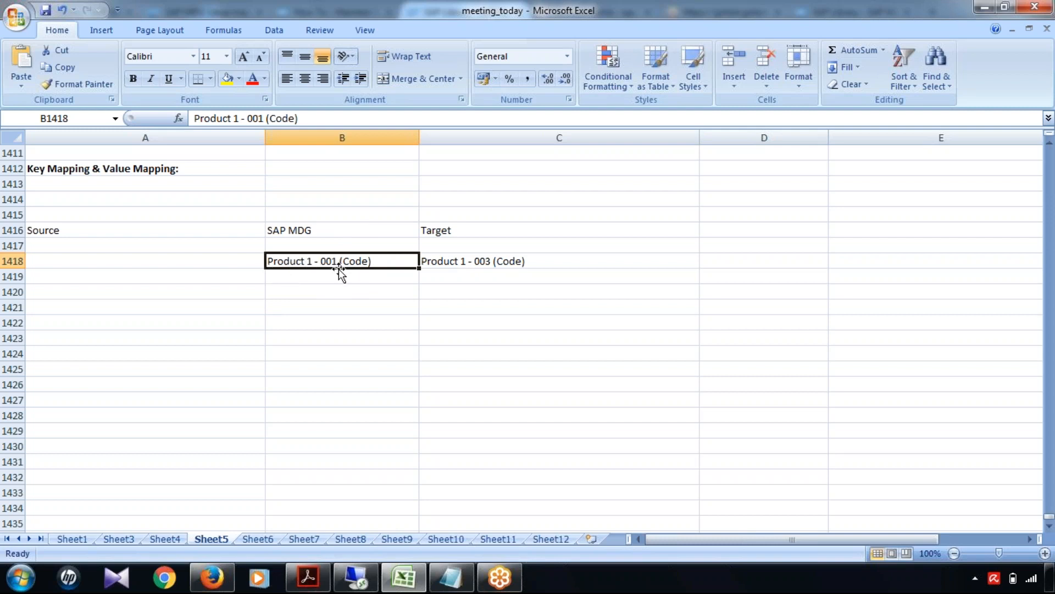
left_click(481, 267)
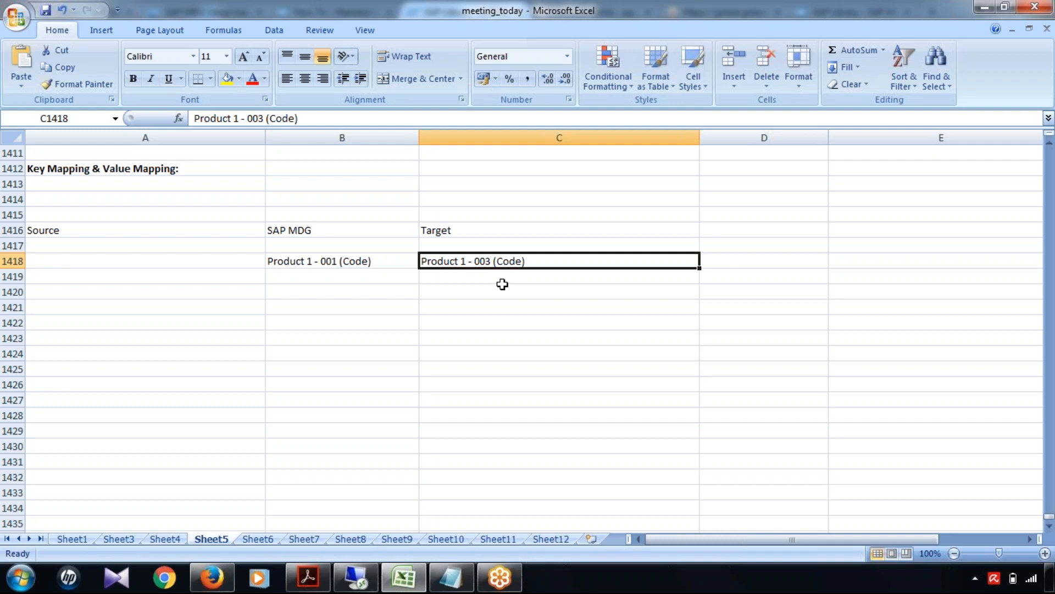
left_click(319, 265)
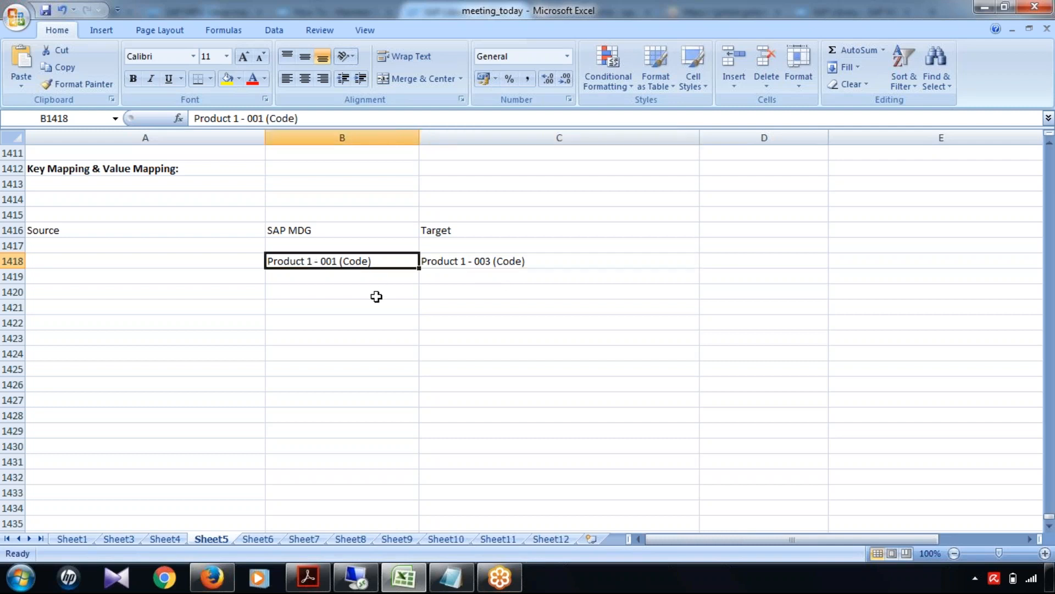
- Enter "Product 2 - 002" in cell B1420 under SAP MDG and "Product 2 - 001" in cell C1420 under Target
left_click(308, 294)
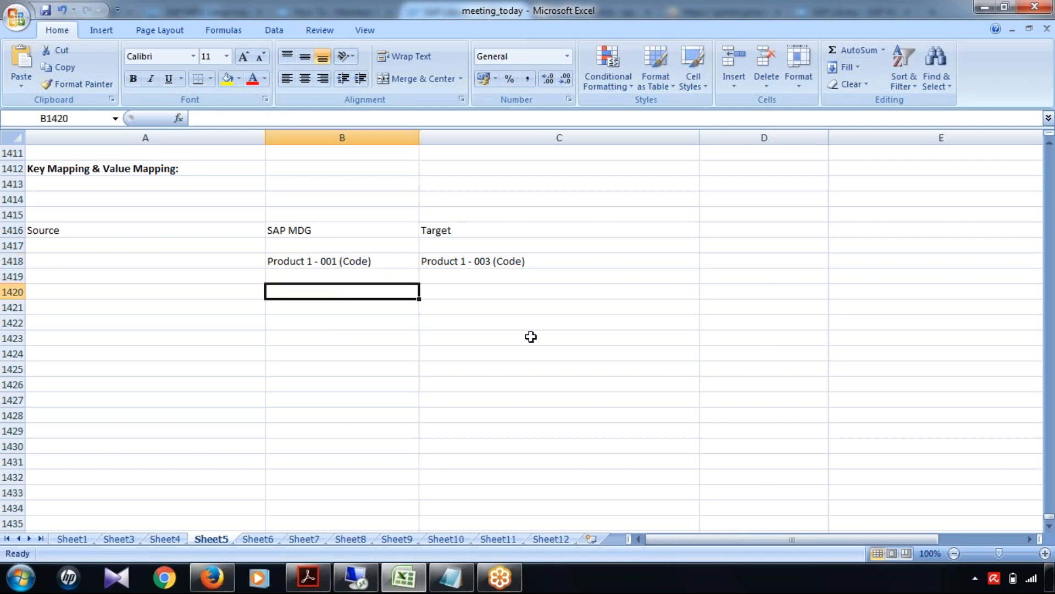
type("Product")
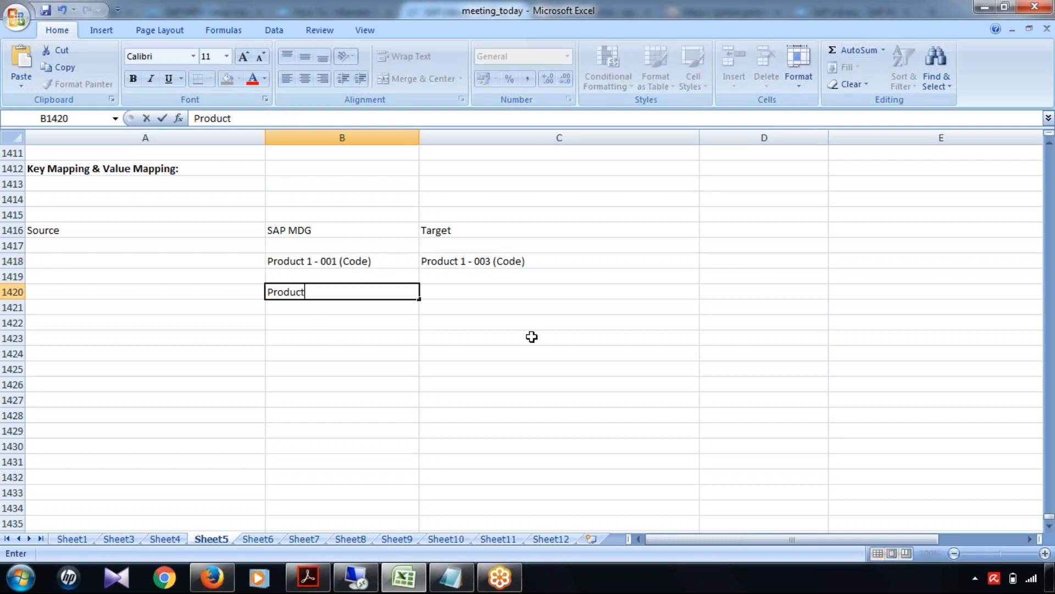
type(" 2 - 002")
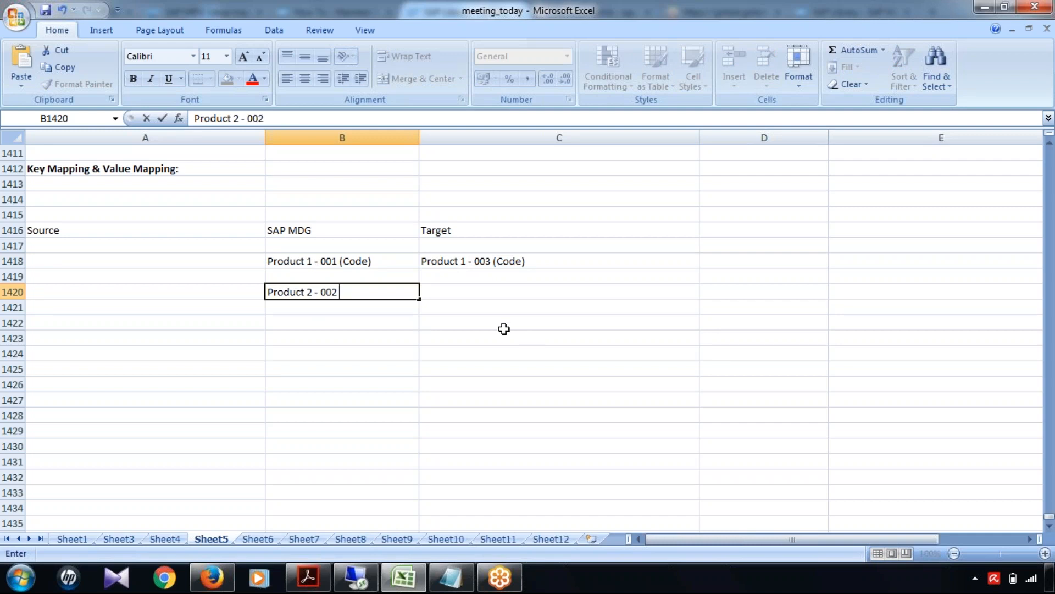
left_click(472, 296)
type("Prod")
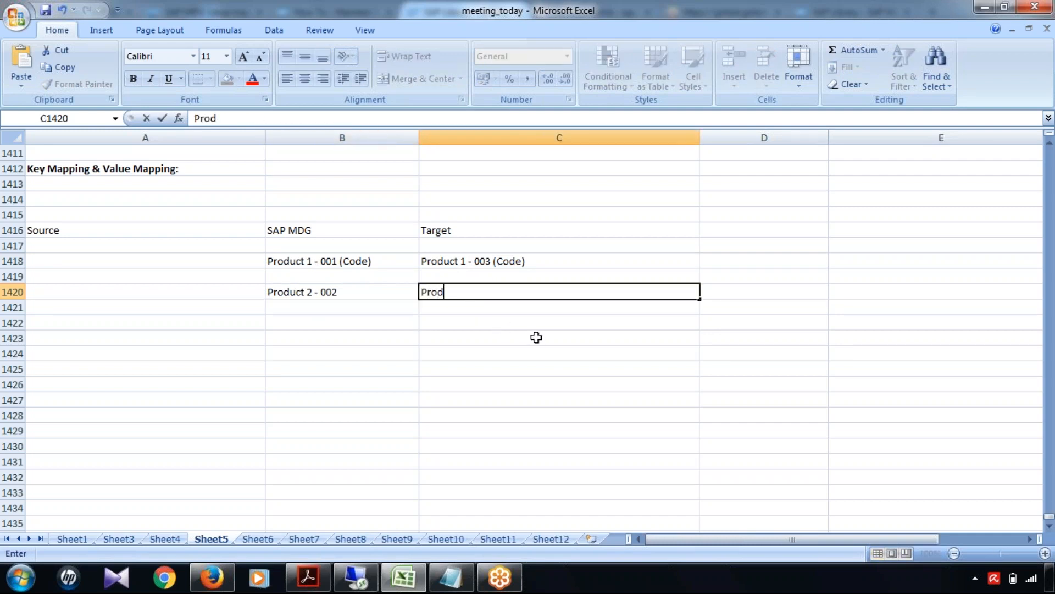
type("uct 2 - 001")
- Enter "Product 3 - 003" in cell B1422 and "Product 3 - 002" in cell C1422, and save the workbook
left_click(537, 338)
key("Up")
key("Left")
type("Product")
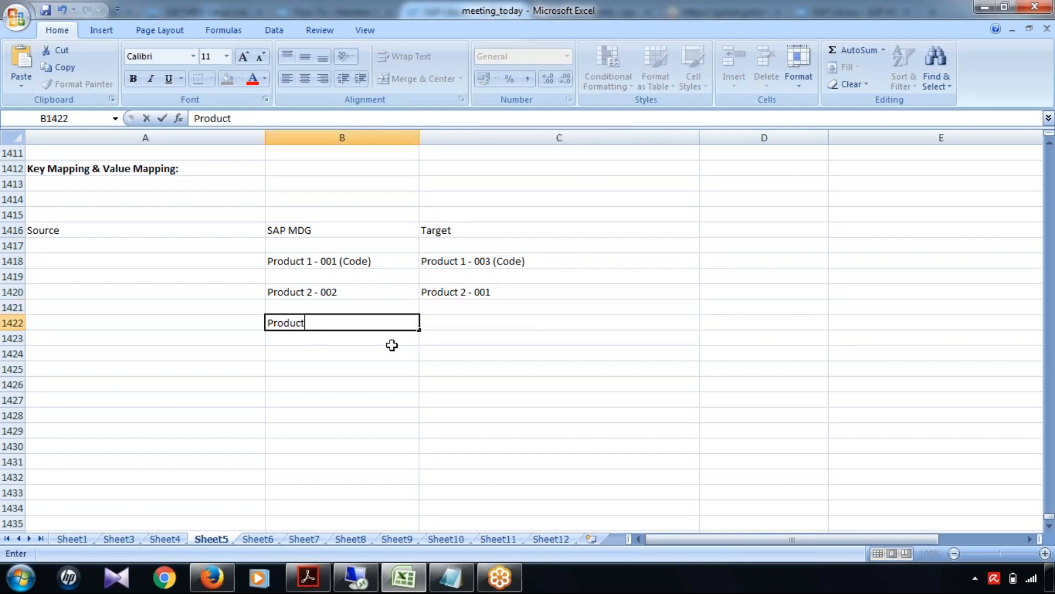
type(" 3 - 003")
left_click(452, 323)
type("Prody")
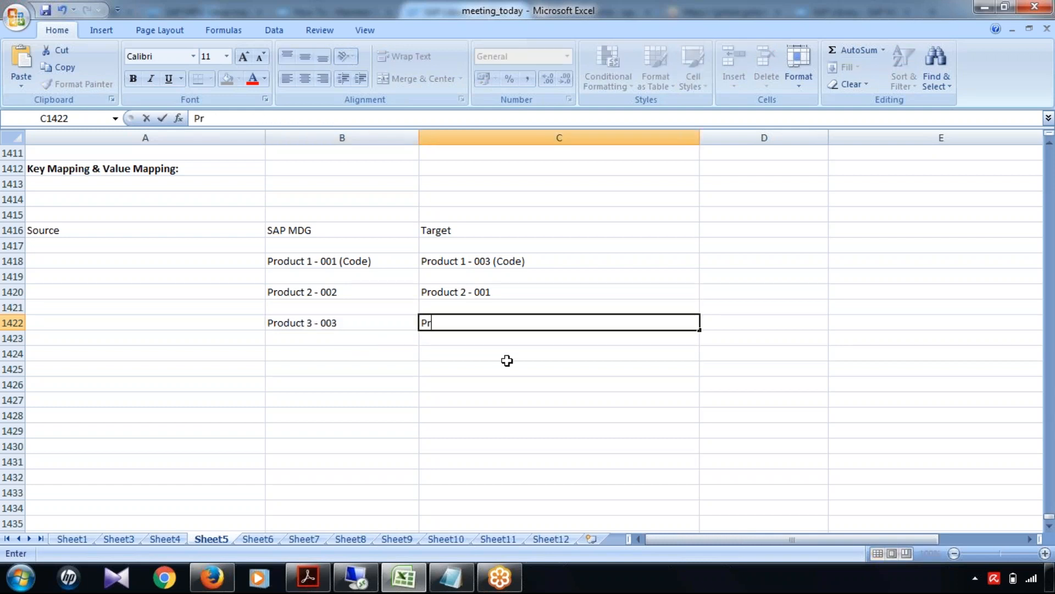
key("BackSpace")
type("uct 3 - 002")
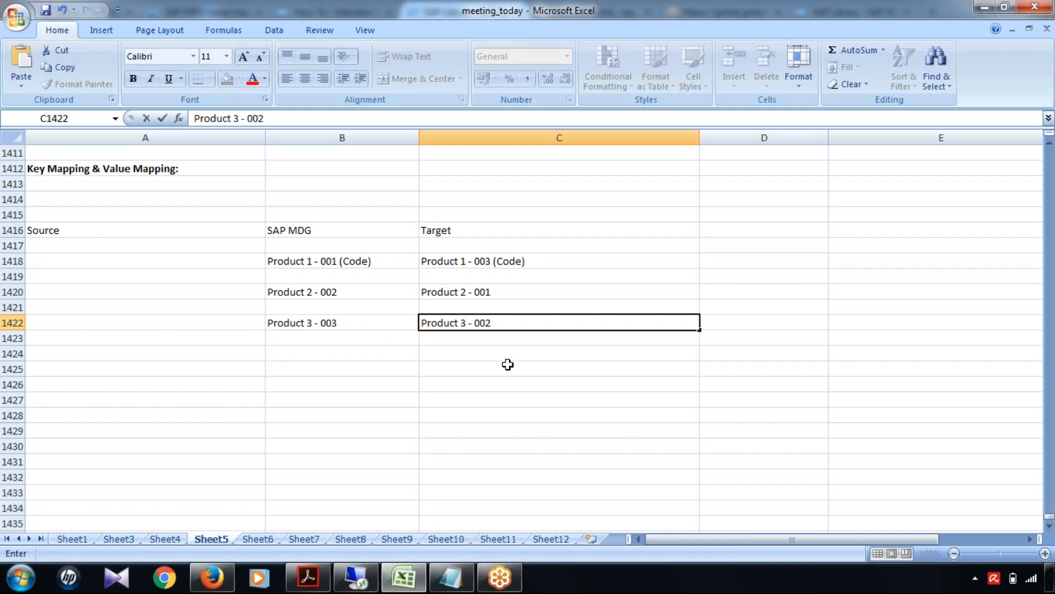
left_click(507, 398)
key("ctrl+s")
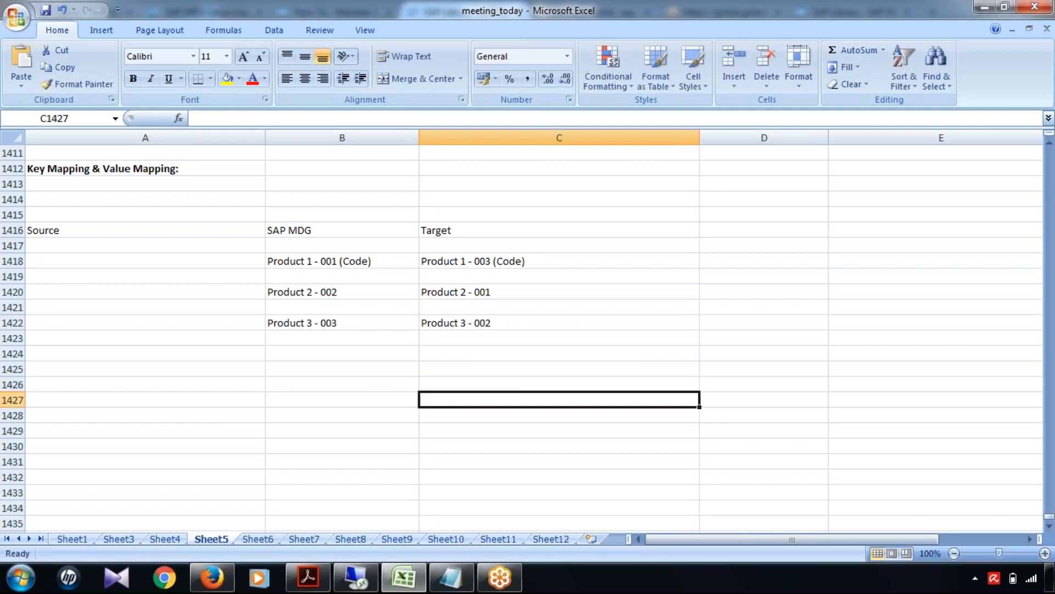
- Make the SAP MDG and Target headings in row 1416 bold
left_click(328, 227)
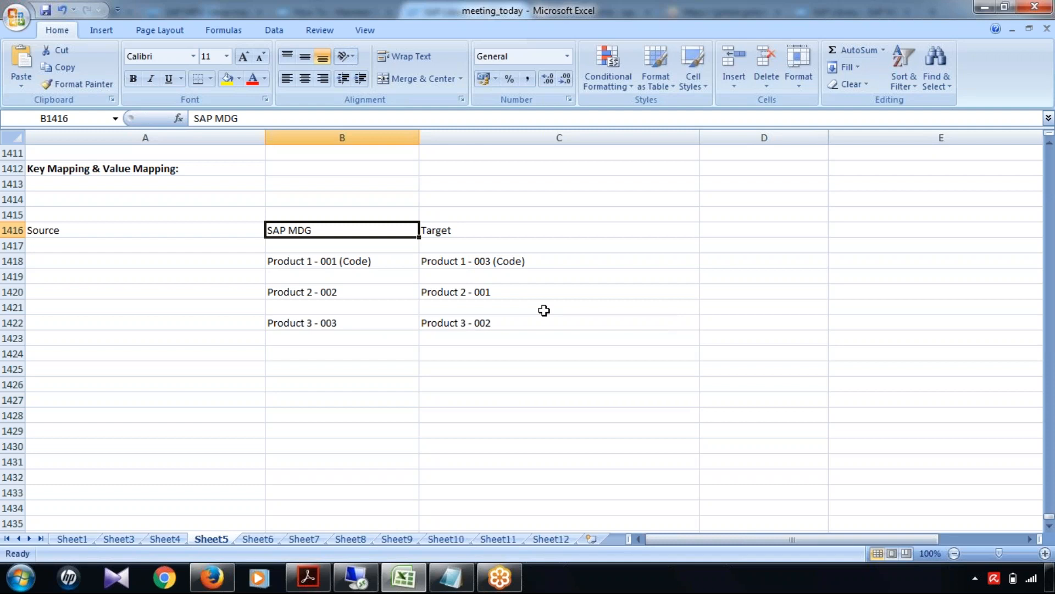
key("shift+Right")
key("ctrl+b")
- Compare the product codes in the SAP MDG column with those in the Target column
left_click_drag(354, 263, 356, 324)
left_click_drag(461, 260, 466, 370)
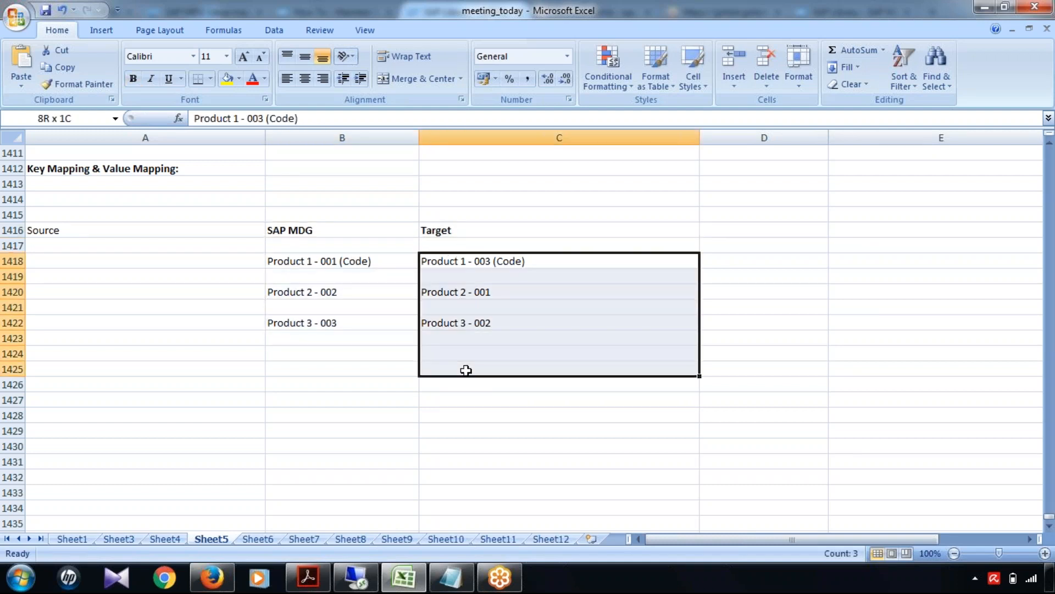
left_click(511, 432)
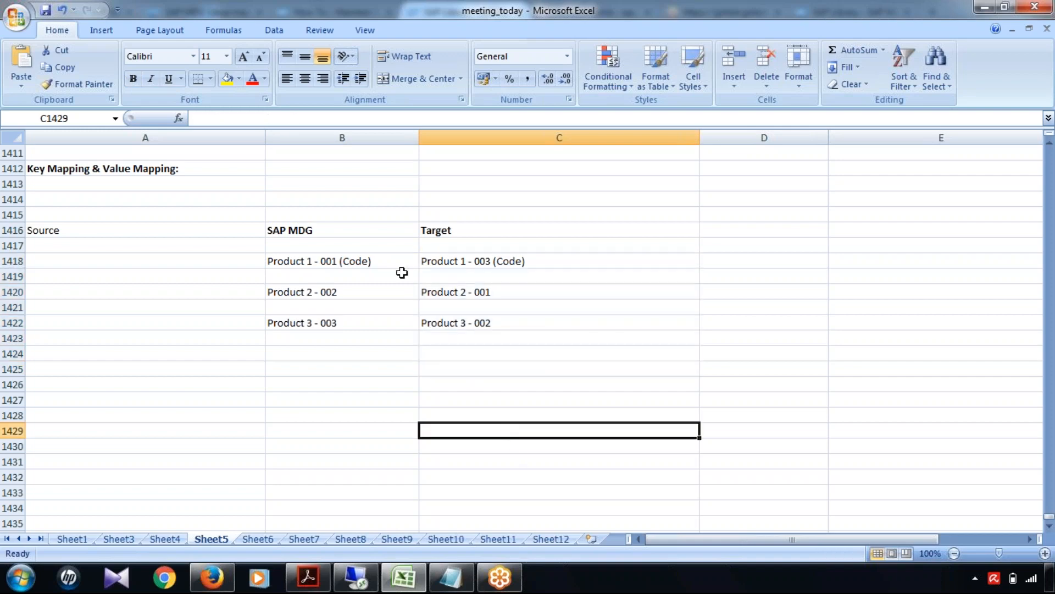
left_click(363, 261)
left_click(478, 262)
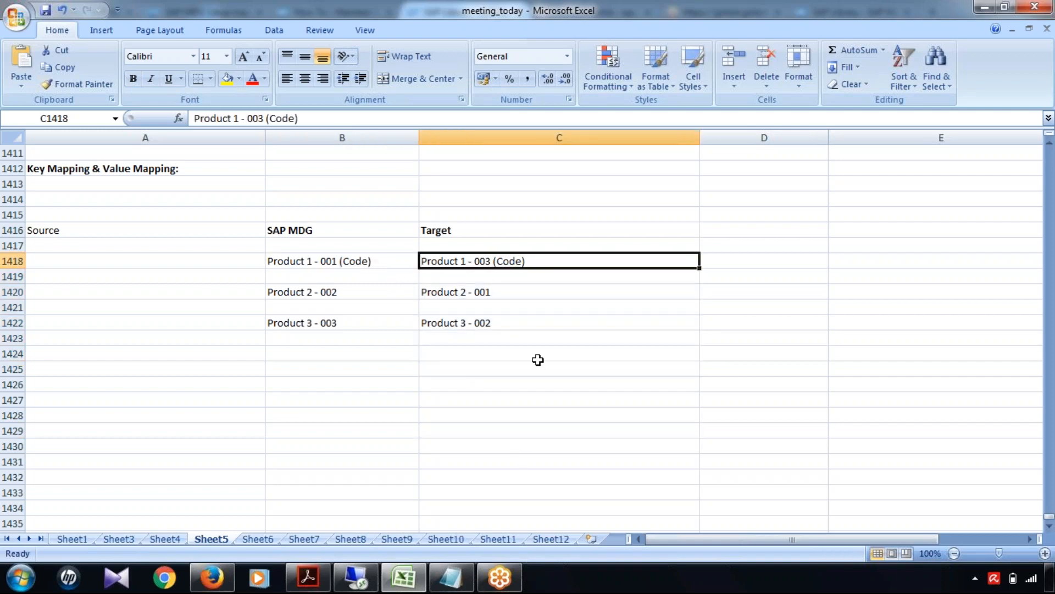
left_click(371, 262)
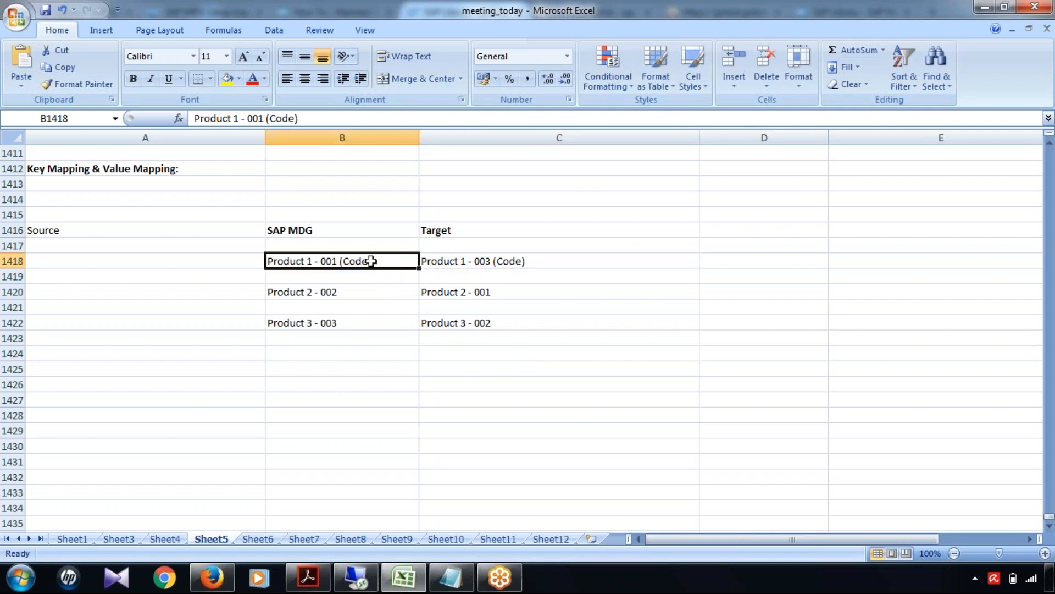
left_click(465, 246)
- Copy the Target product entries in C1418:C1423 into the Source column, starting at cell A1418
left_click_drag(438, 255, 452, 333)
key("ctrl+c")
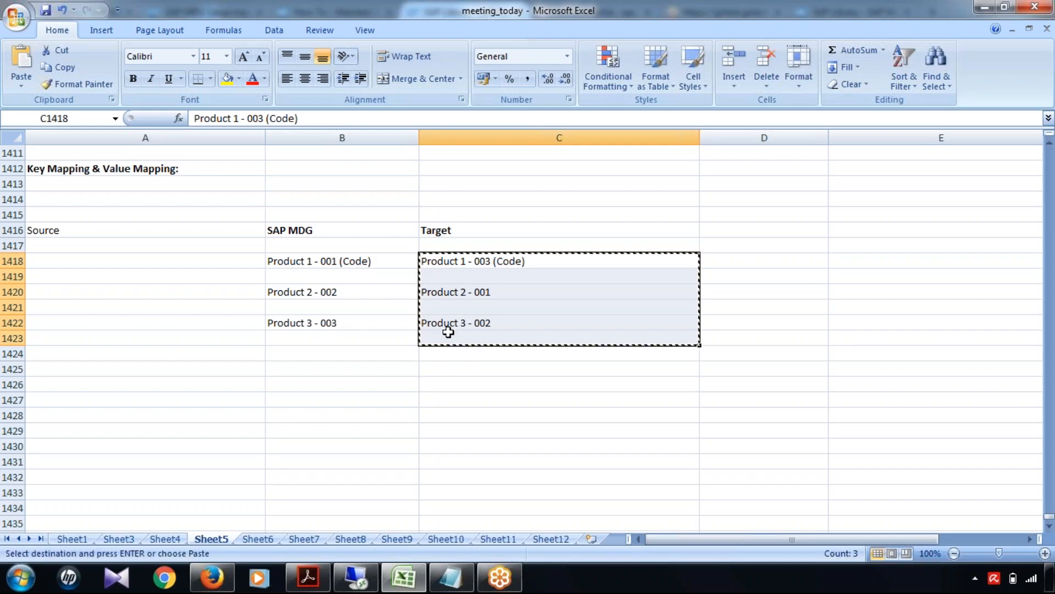
left_click(142, 260)
key("ctrl+v")
left_click(309, 416)
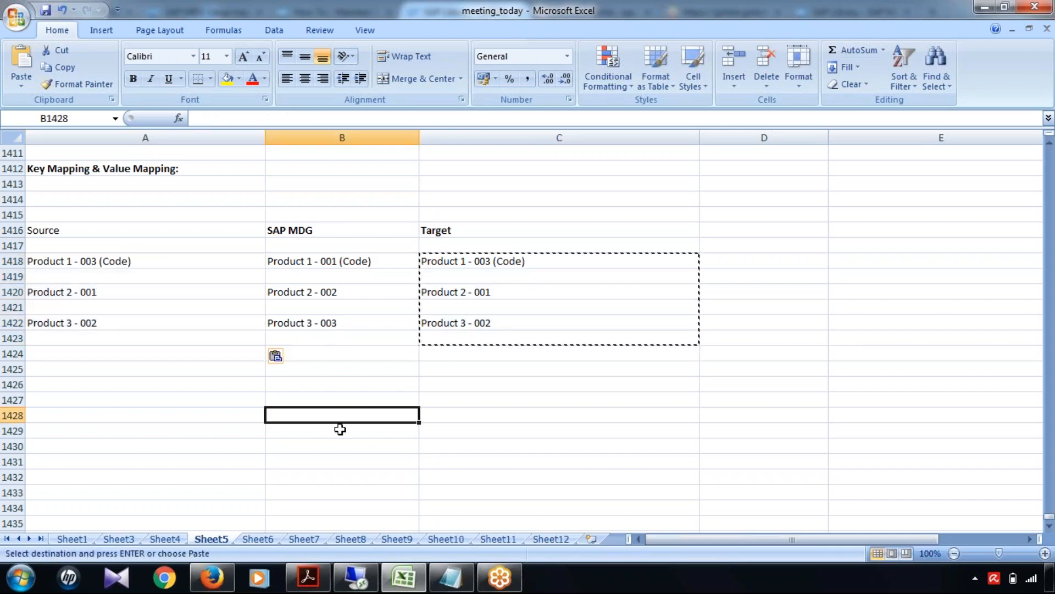
- Make the Source heading in cell A1416 bold
left_click(117, 261)
left_click(49, 231)
key("ctrl+b")
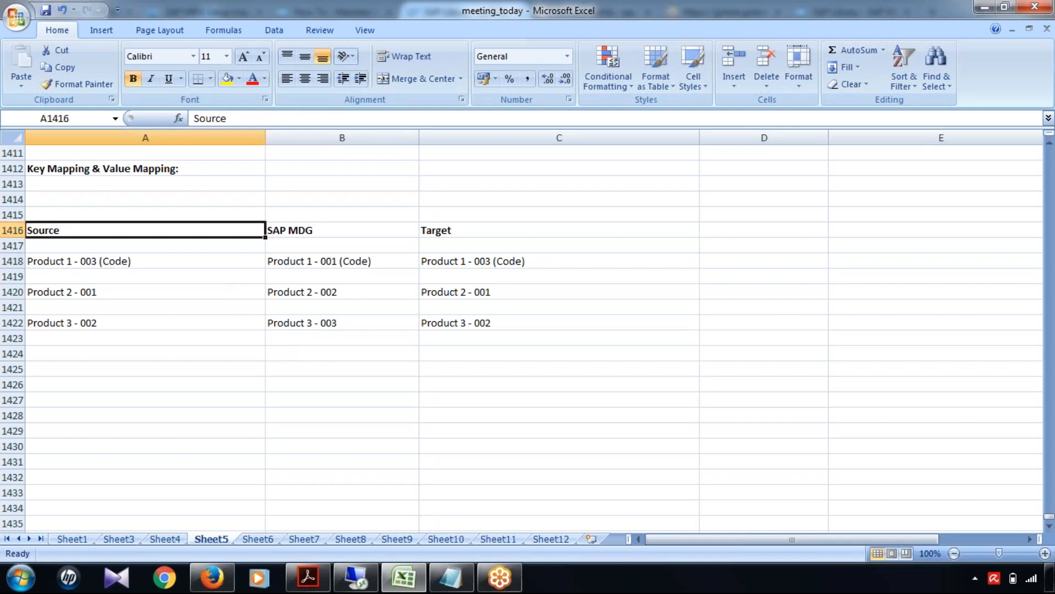
- Compare the Product 1 code in the Source column with the one in the SAP MDG column
left_click(135, 261)
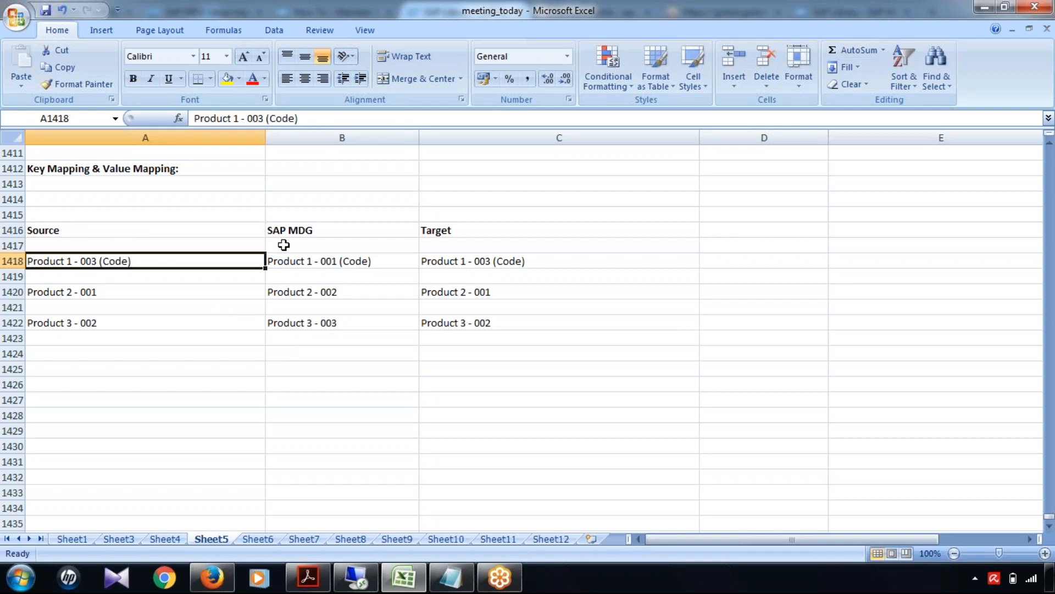
left_click(295, 263)
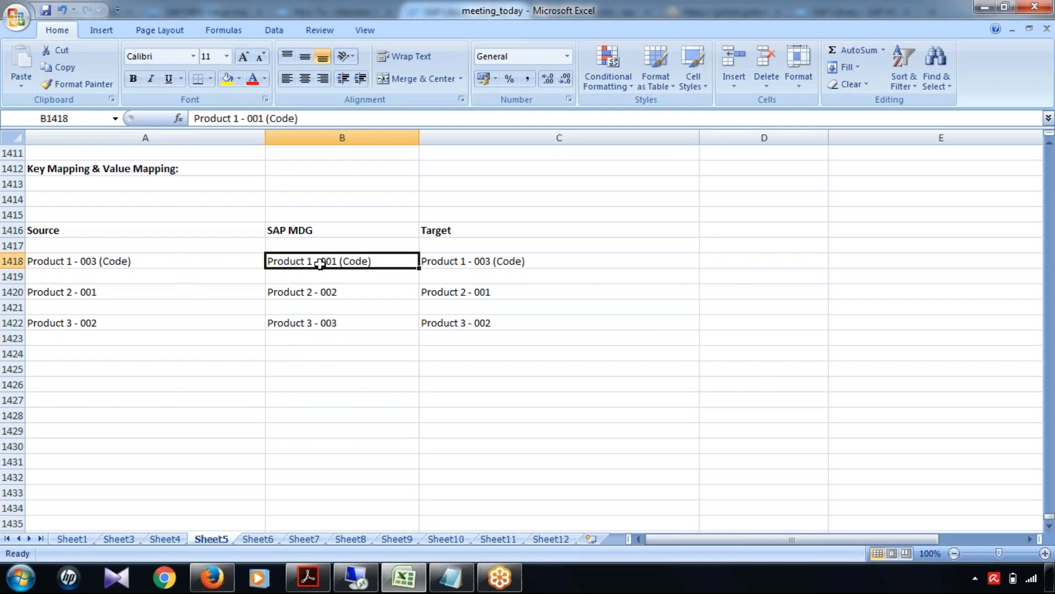
left_click(146, 264)
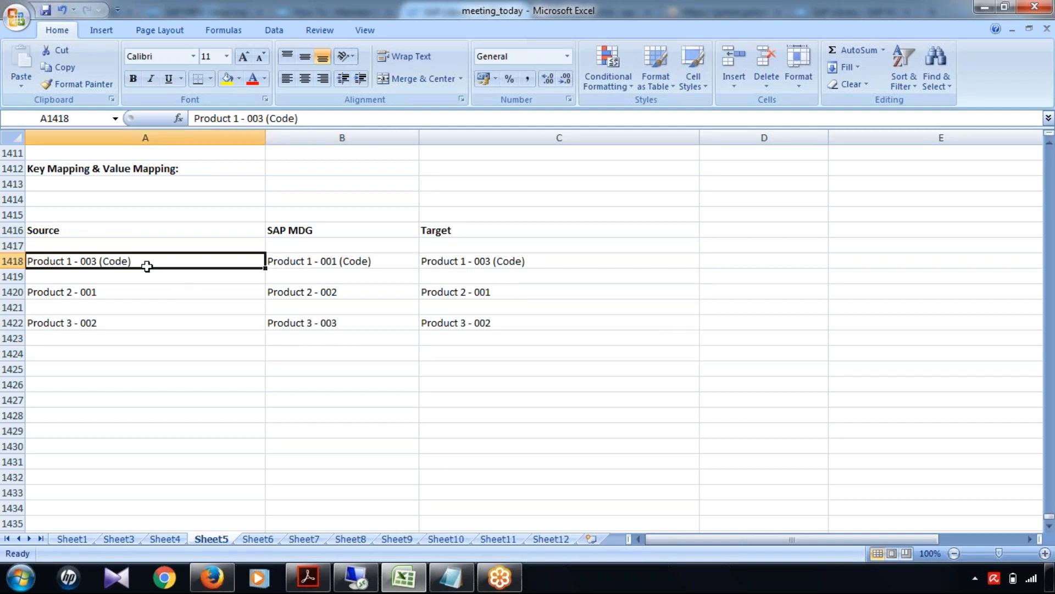
left_click(315, 263)
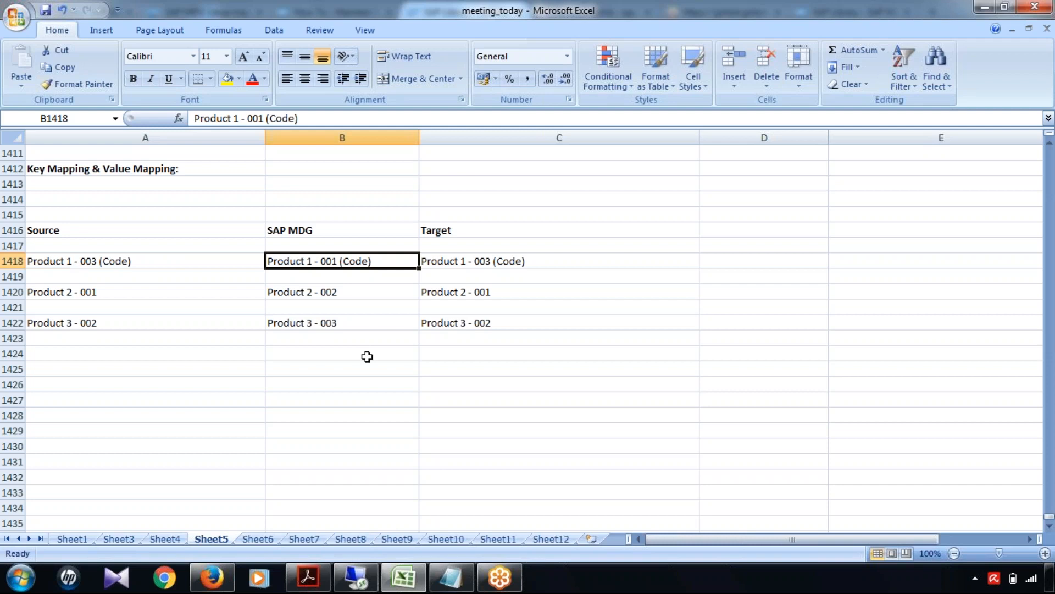
left_click(86, 261)
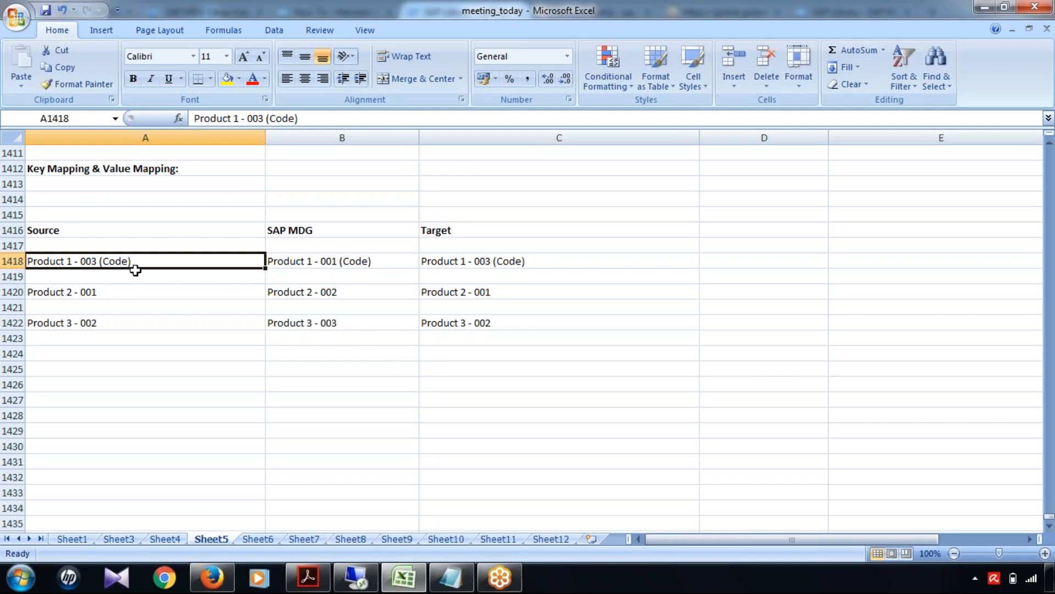
left_click(284, 261)
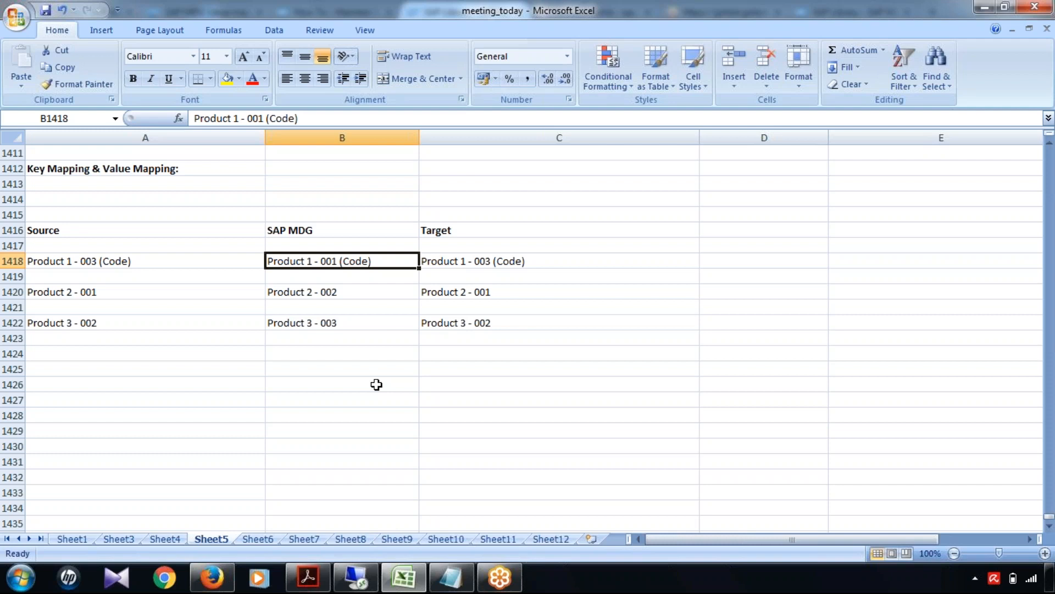
- Enter "File Upload/ File Download" in cell A1426 below the mapping table
left_click(112, 383)
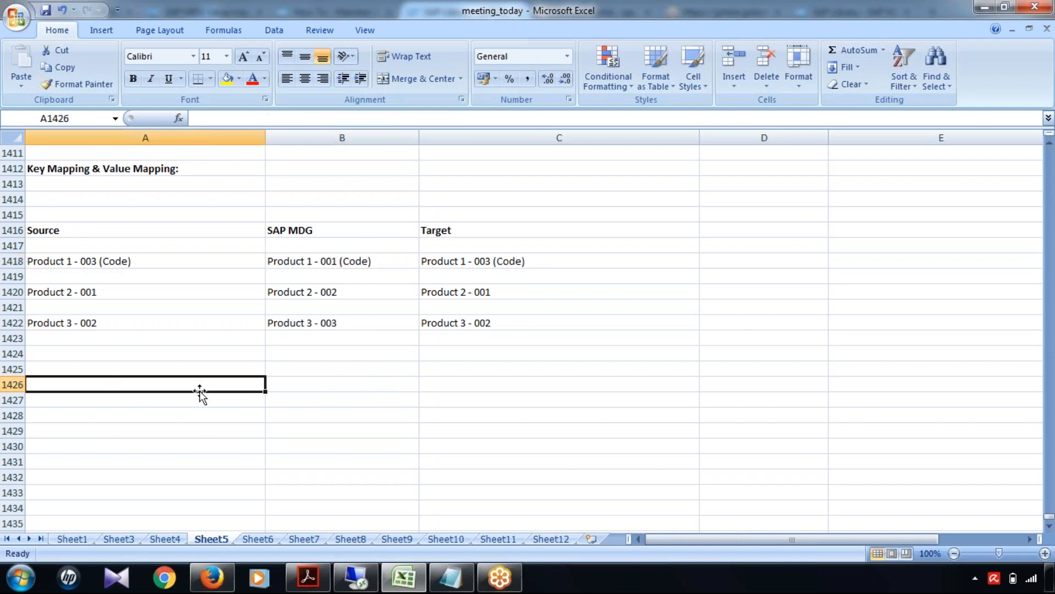
type("F")
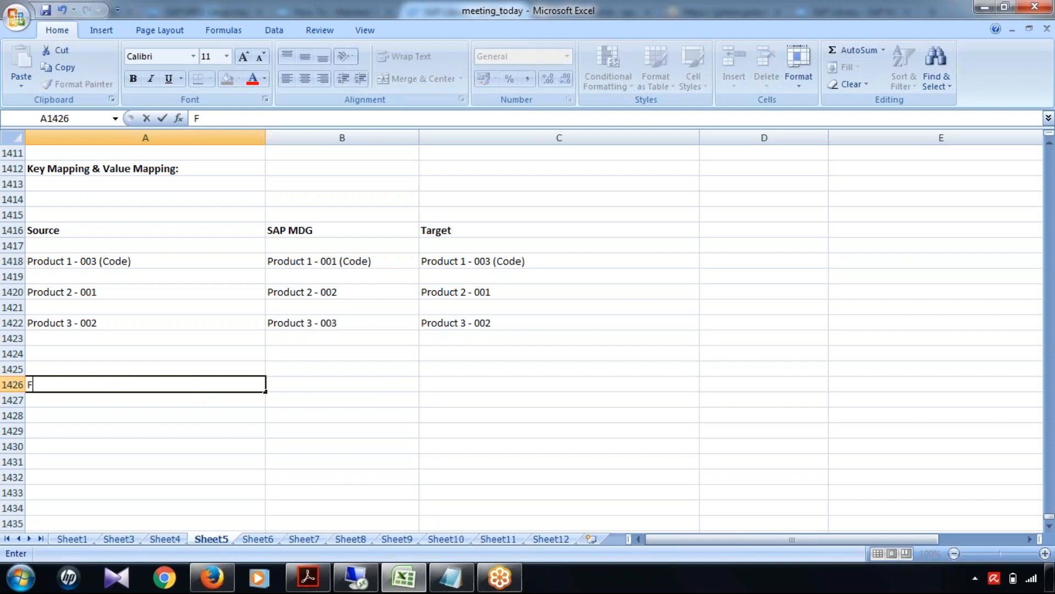
type("ile U")
type("pl")
type("oad")
type("?fil")
key("BackSpace")
key("BackSpace")
key("BackSpace")
key("BackSpace")
type("/")
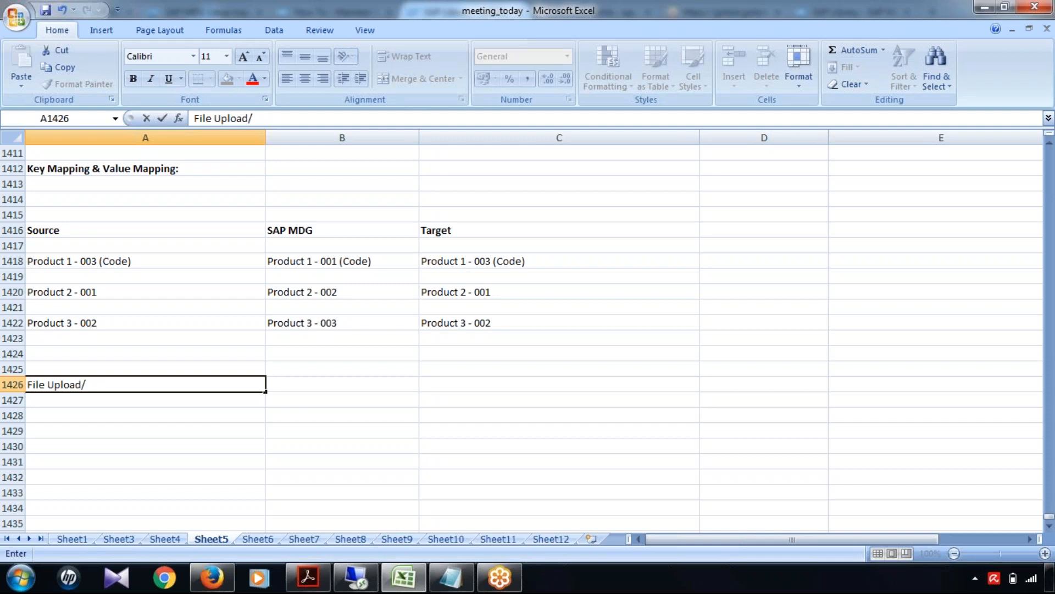
type(" File Download")
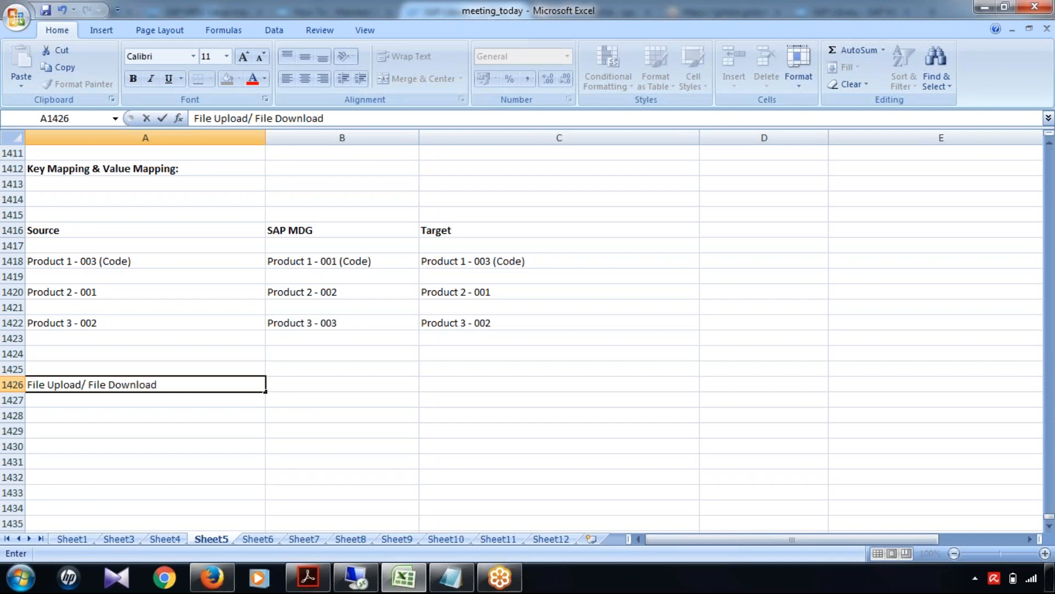
left_click(170, 384)
- Review the whole mapping table and how the Product 1 code differs between Source and SAP MDG
left_click(119, 257)
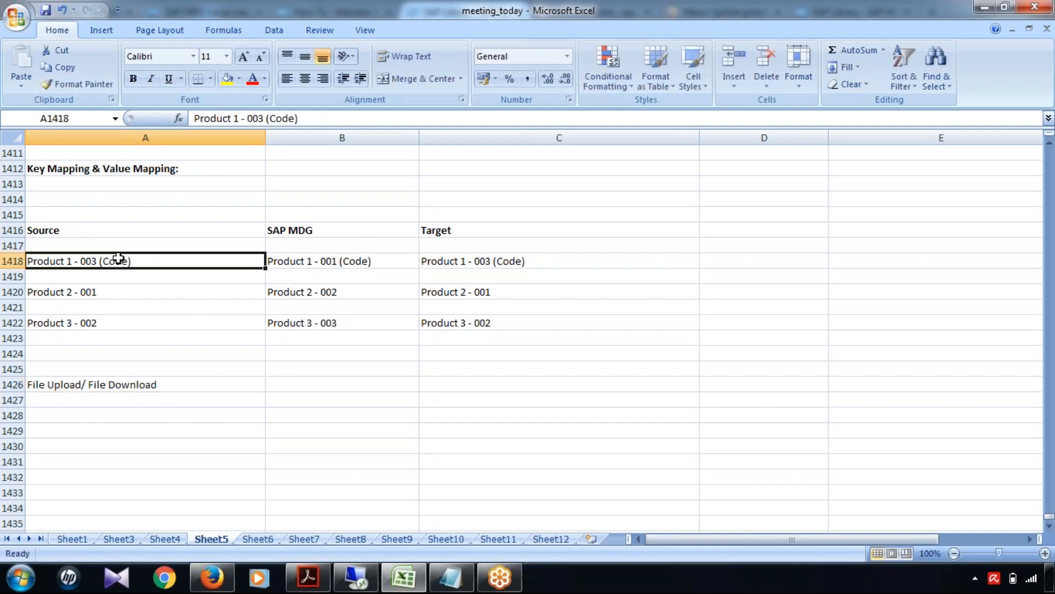
left_click(274, 260)
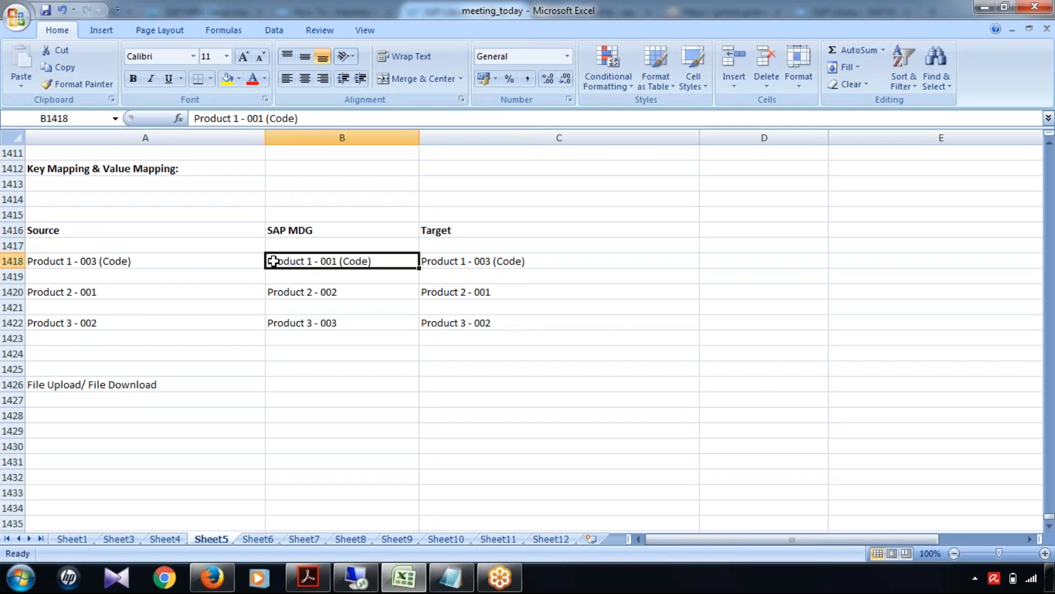
left_click(85, 221)
left_click_drag(85, 220, 522, 342)
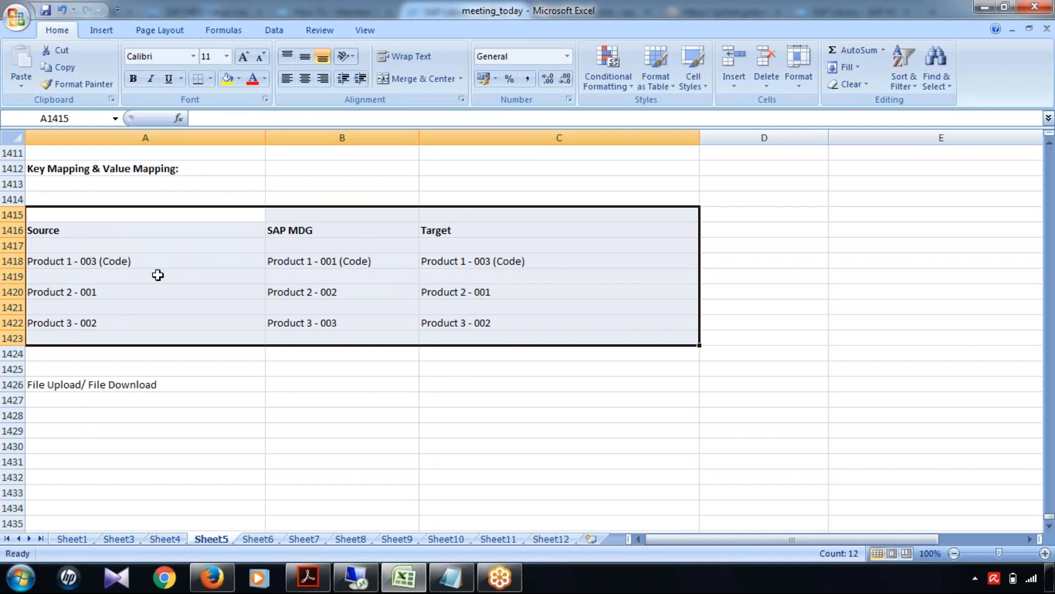
left_click(367, 394)
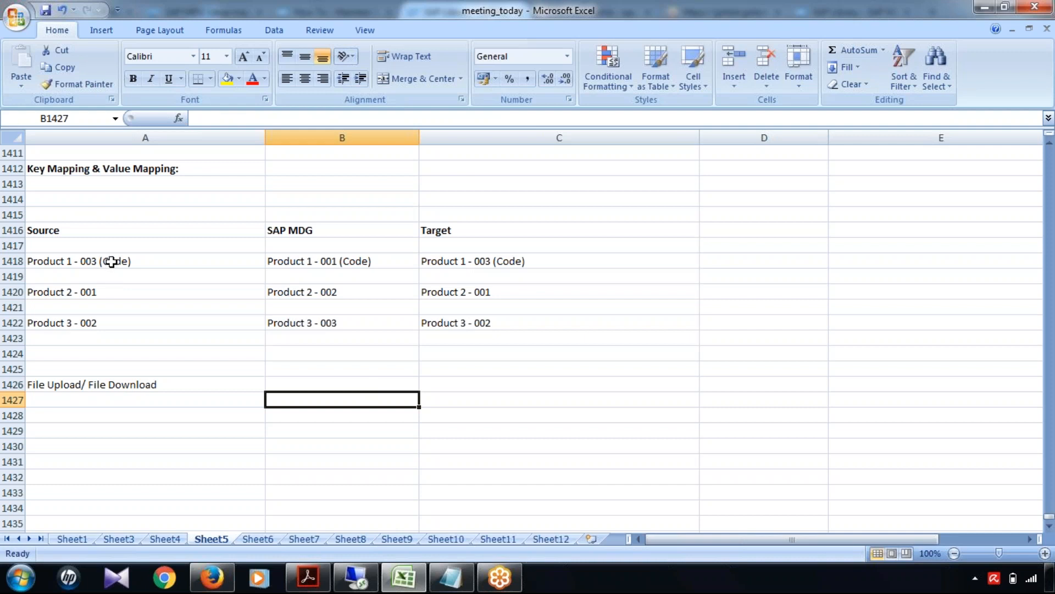
left_click(111, 261)
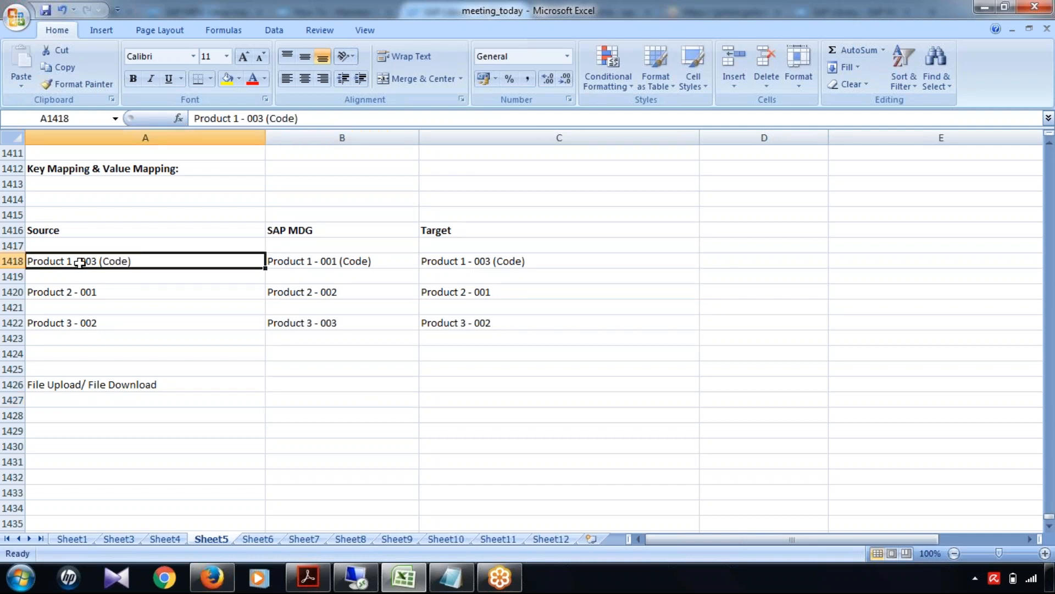
left_click(303, 260)
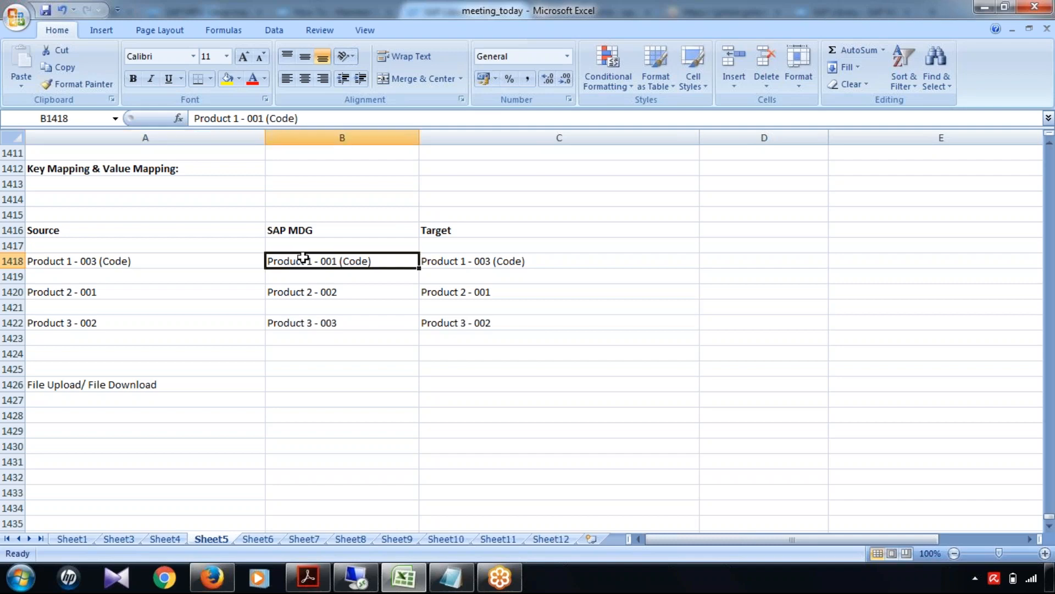
left_click(171, 264)
left_click(313, 260)
- Enter "File Upload" in cell B1425 below the SAP MDG product entries
left_click(337, 368)
type("File Upload")
left_click(193, 270)
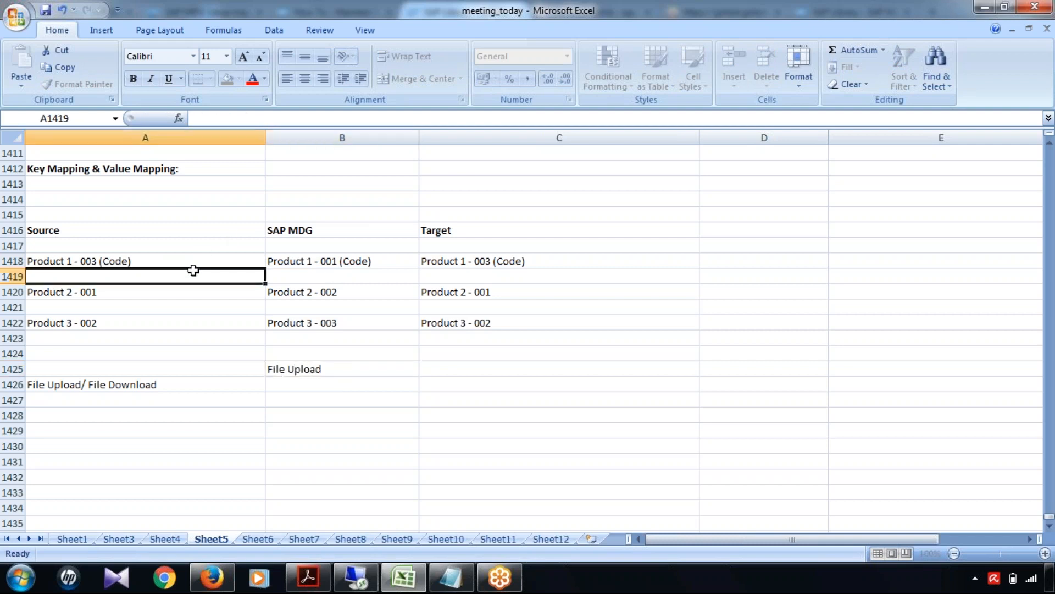
- Trace the Product 1 code across the Source, SAP MDG and Target columns in row 1418
left_click(309, 261)
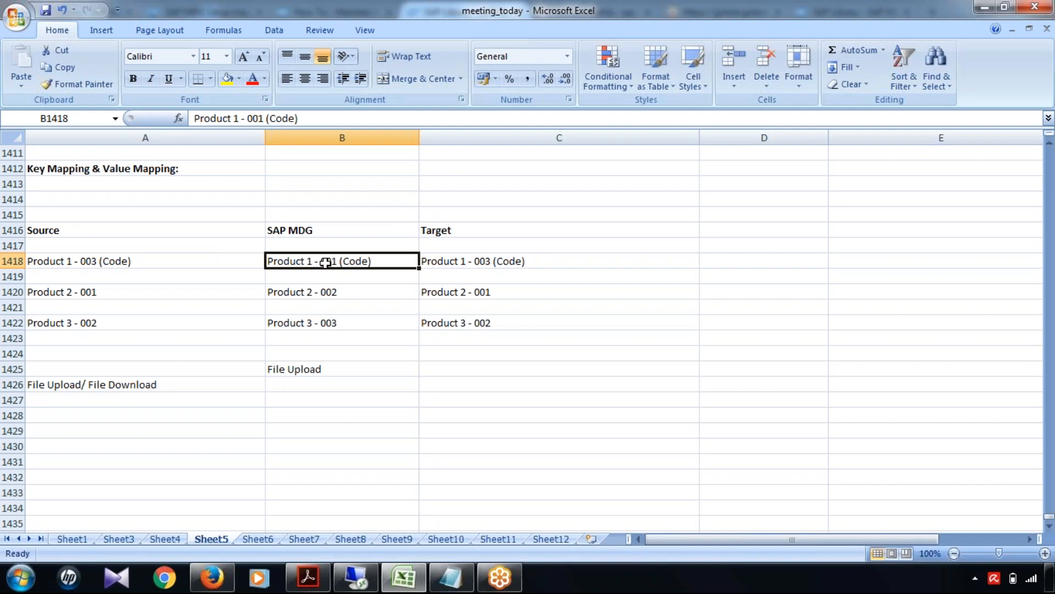
left_click(83, 258)
left_click(277, 258)
left_click(508, 259)
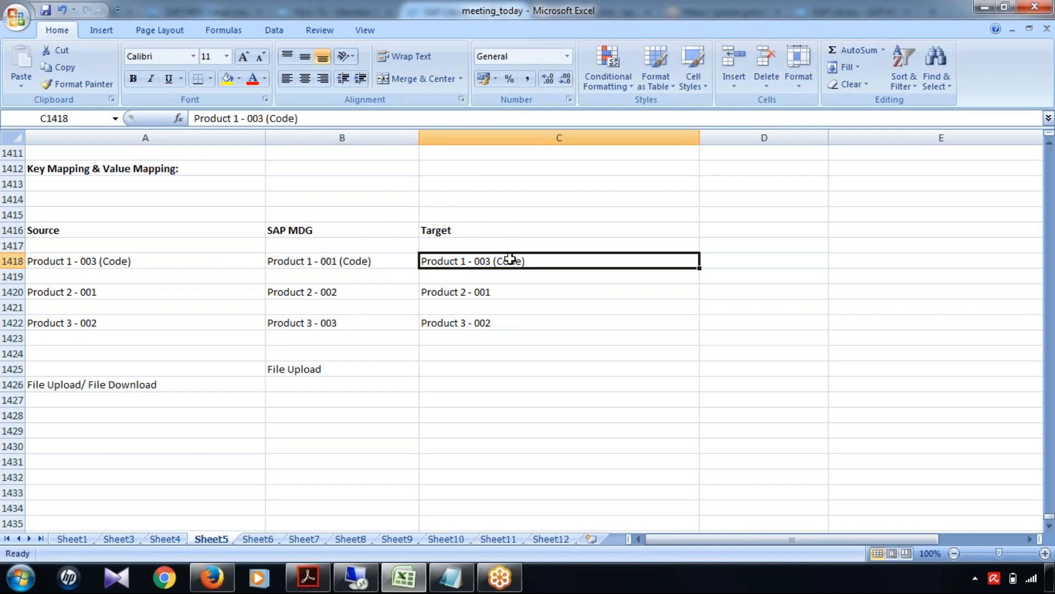
- Enter "File Download" in cell B1427 below the SAP MDG file upload note
left_click(307, 401)
type("F")
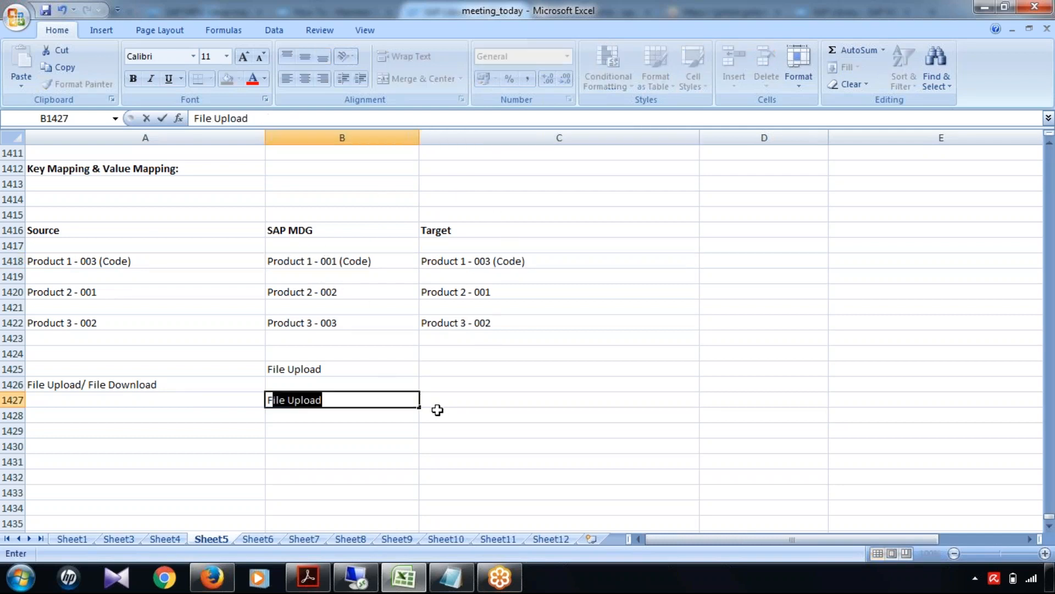
type("ile Download")
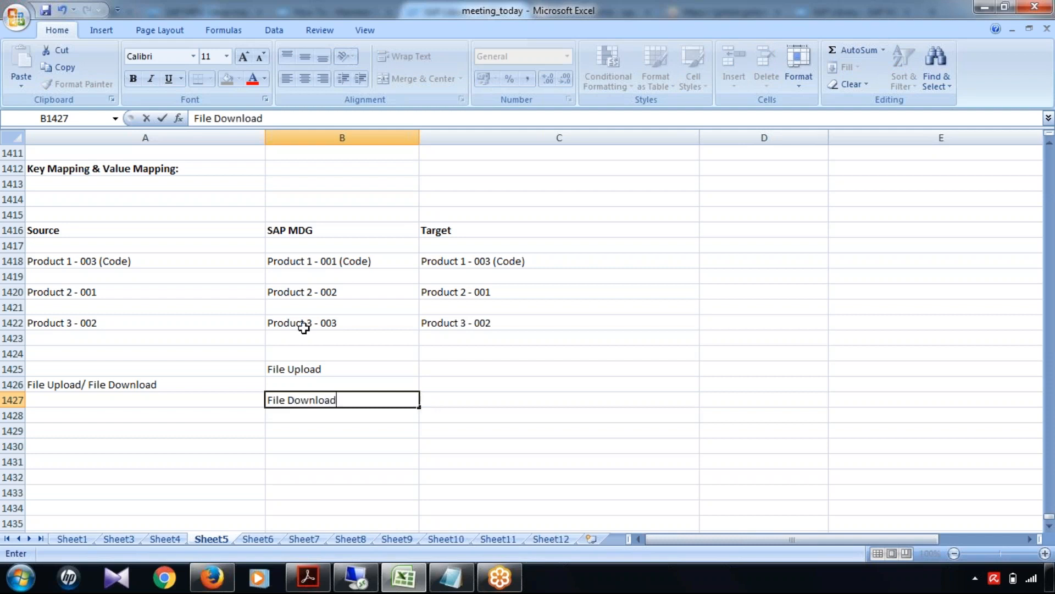
left_click(306, 373)
left_click(313, 400)
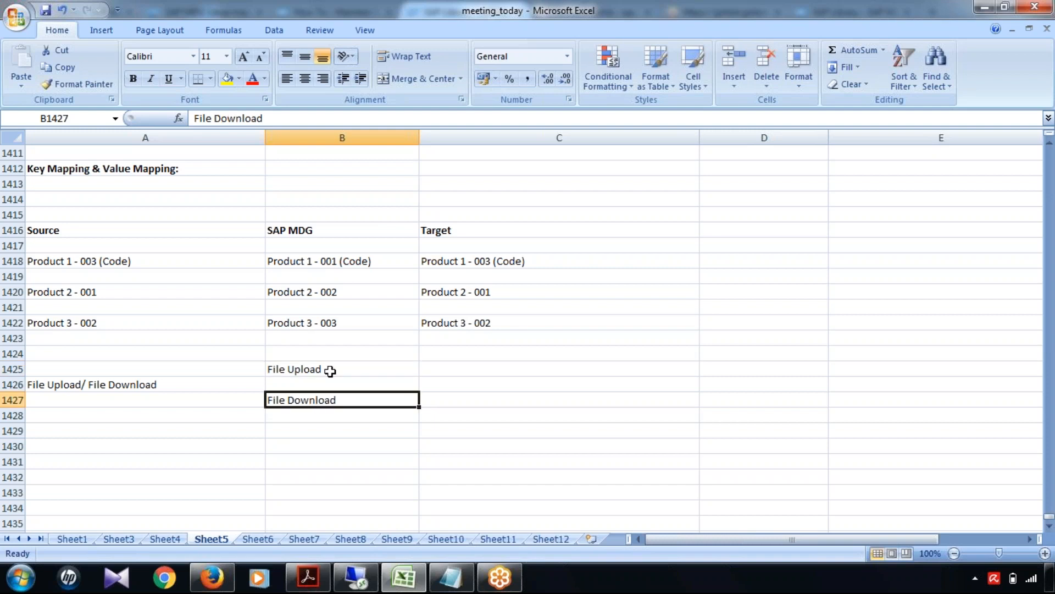
- Review how the Product 1 codes in row 1418 relate to the SAP MDG file upload and download notes and the mapping heading
left_click(303, 367)
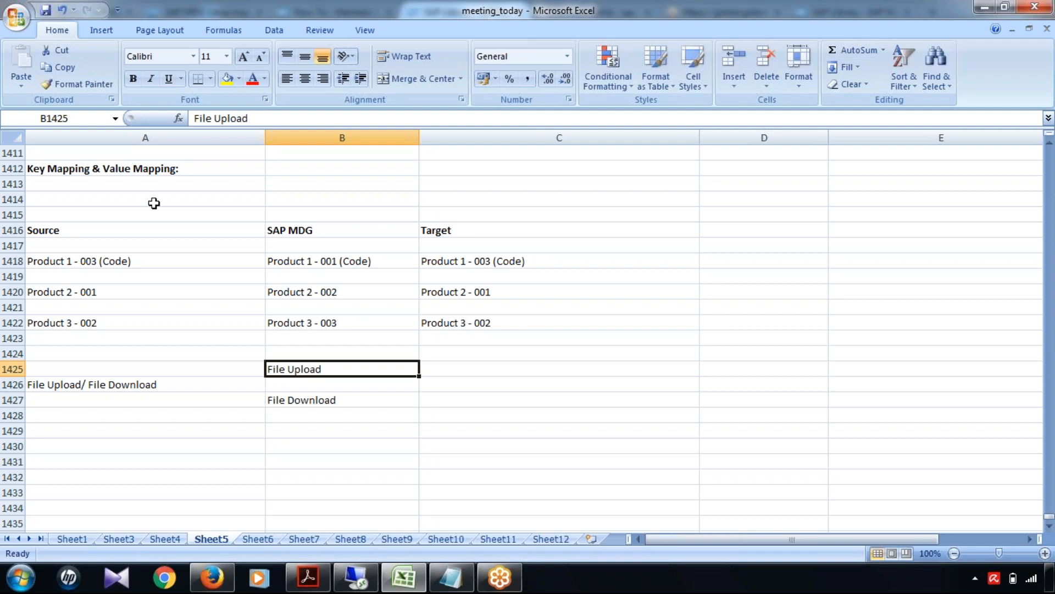
left_click(97, 261)
left_click(306, 260)
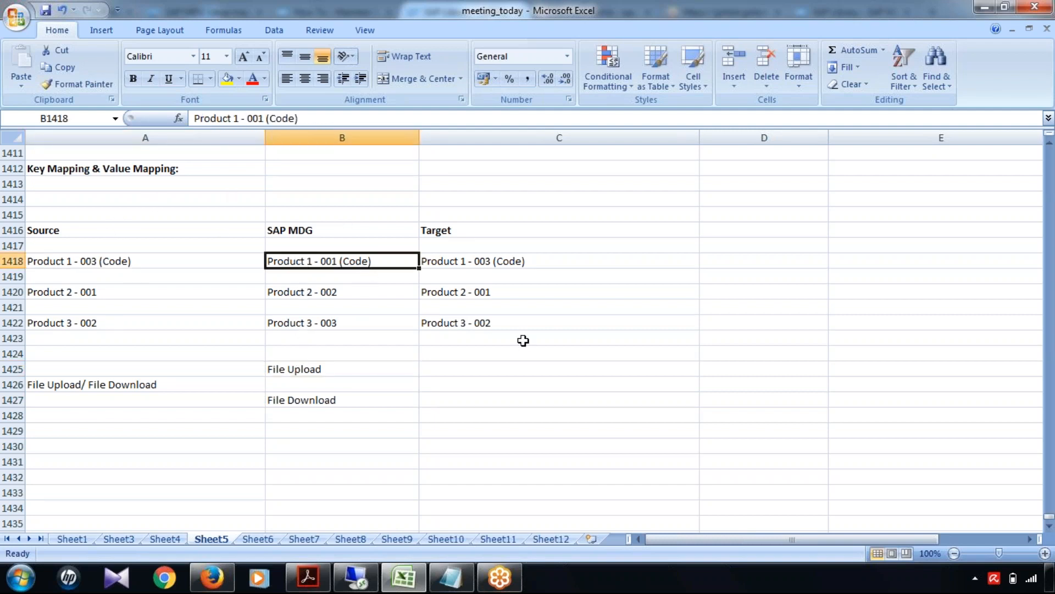
left_click(309, 400)
left_click(312, 259)
left_click(503, 257)
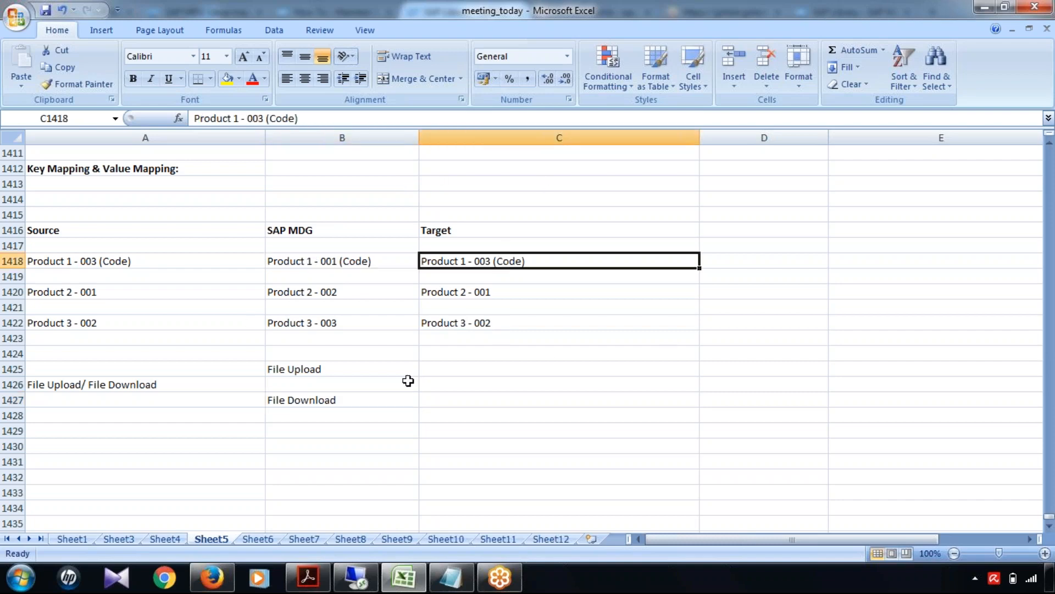
left_click_drag(280, 354, 291, 432)
left_click(496, 461)
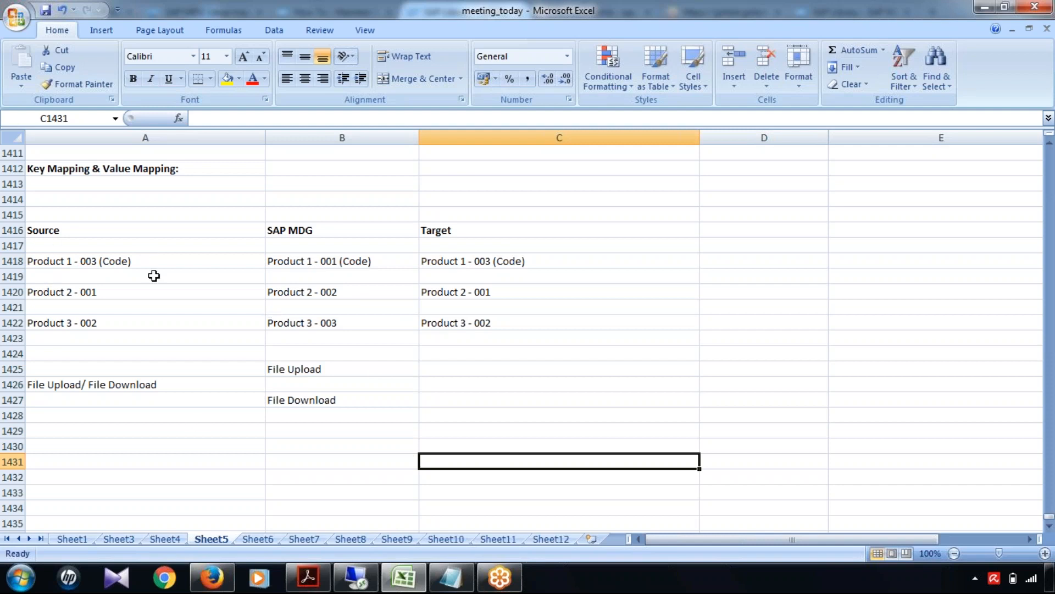
left_click(91, 274)
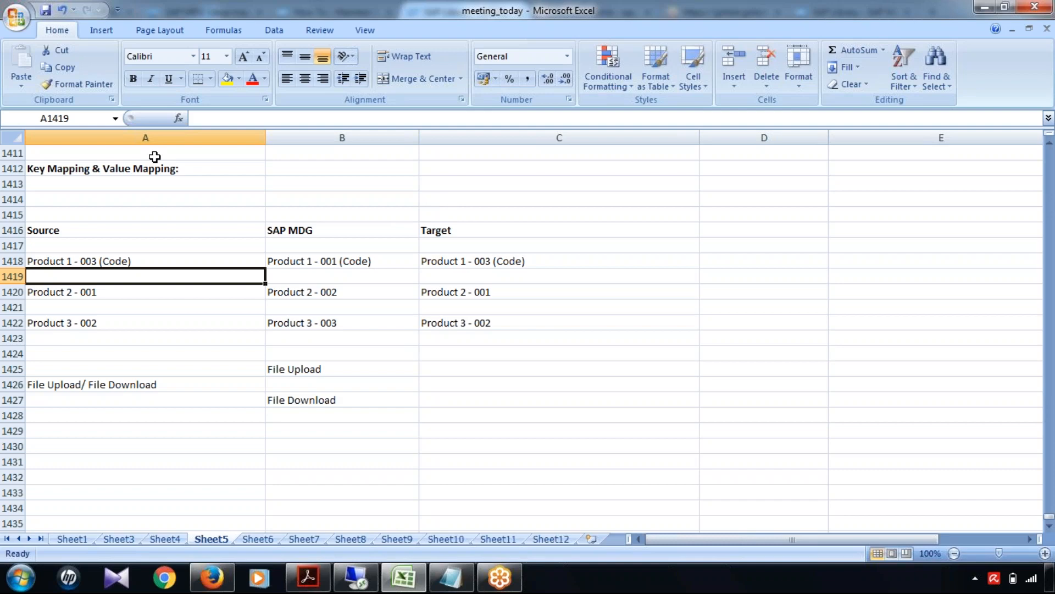
left_click(148, 169)
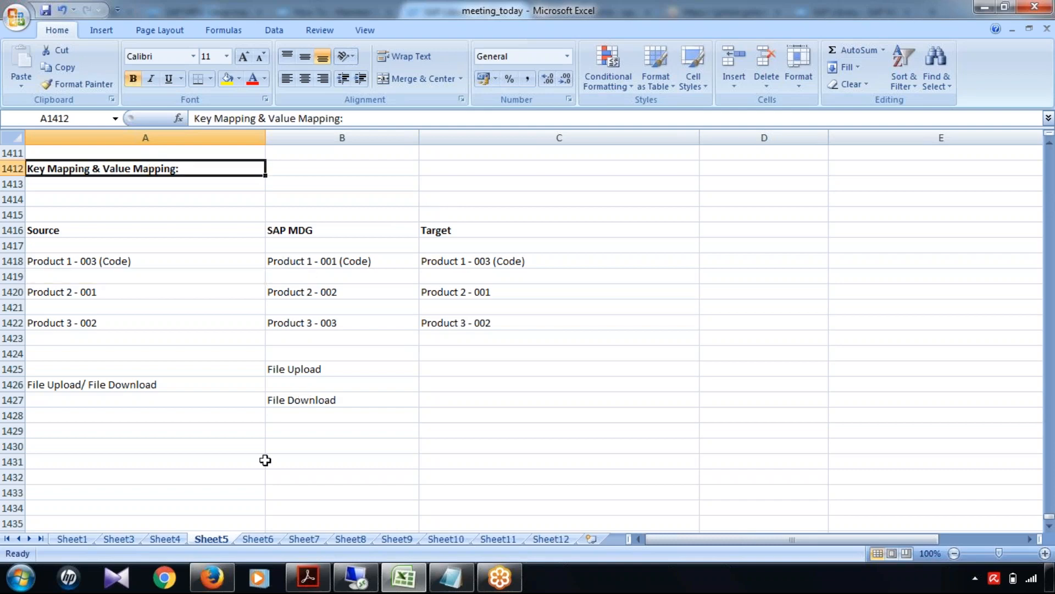
- Switch to the SAP Documentation page in Firefox and read how outbound processing on the MDG hub converts the Company form of address
left_click(218, 585)
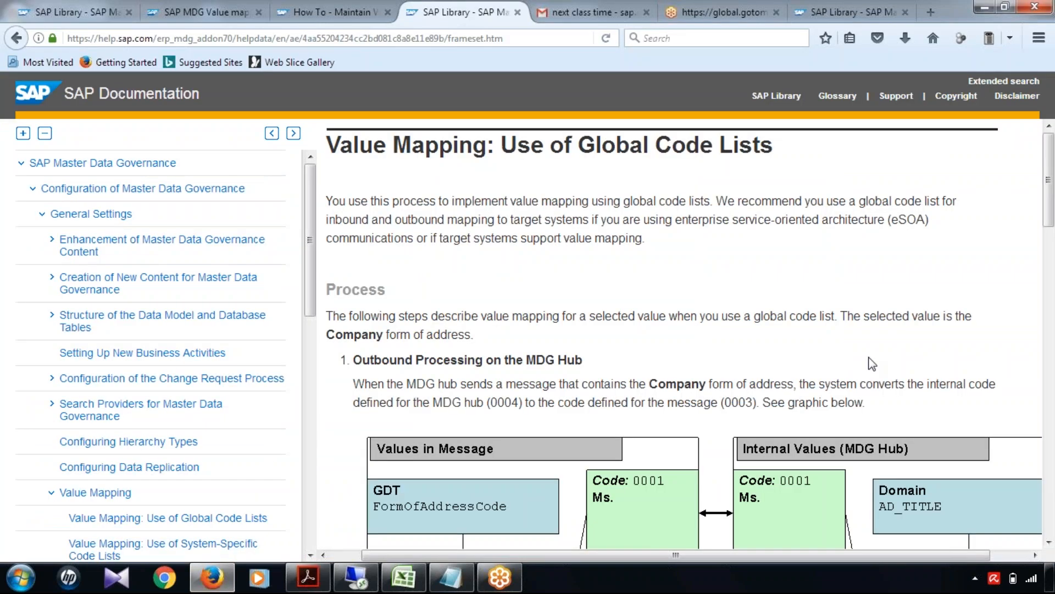
scroll(872, 362, "down", 3)
scroll(872, 364, "up", 2)
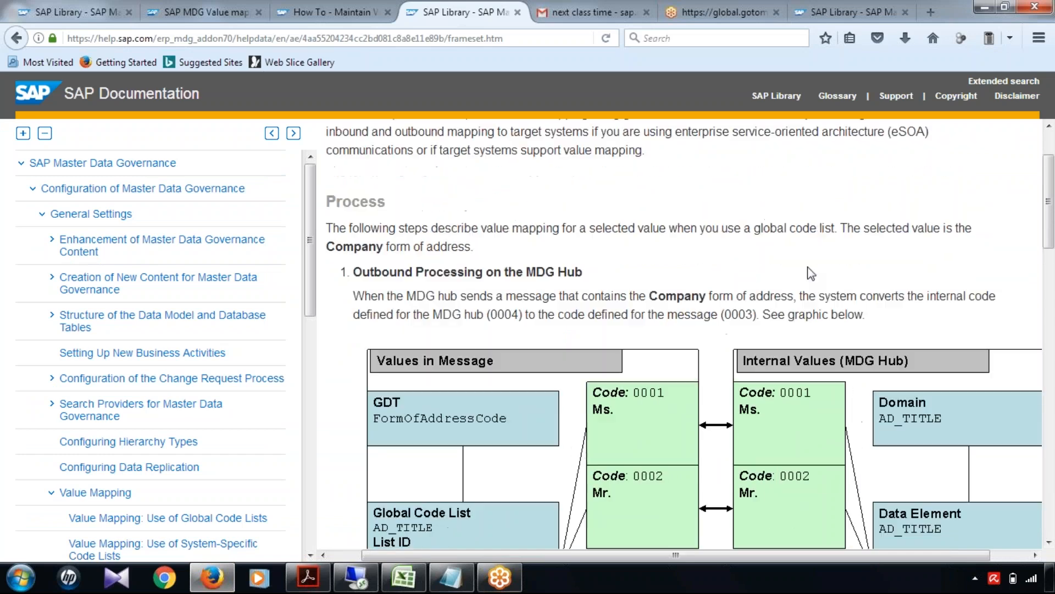
scroll(807, 268, "up", 2)
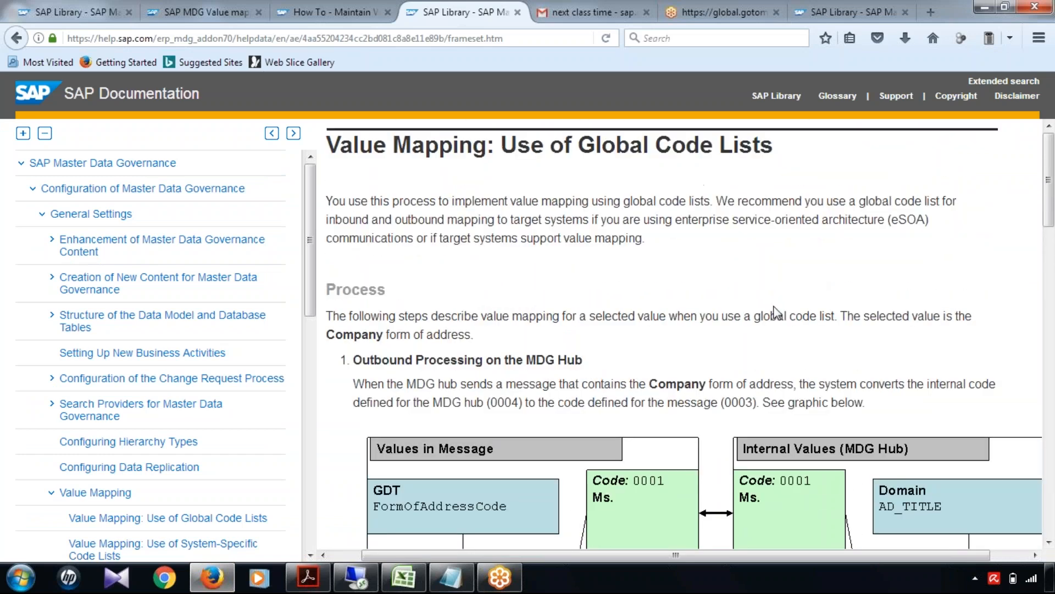
scroll(775, 313, "down", 3)
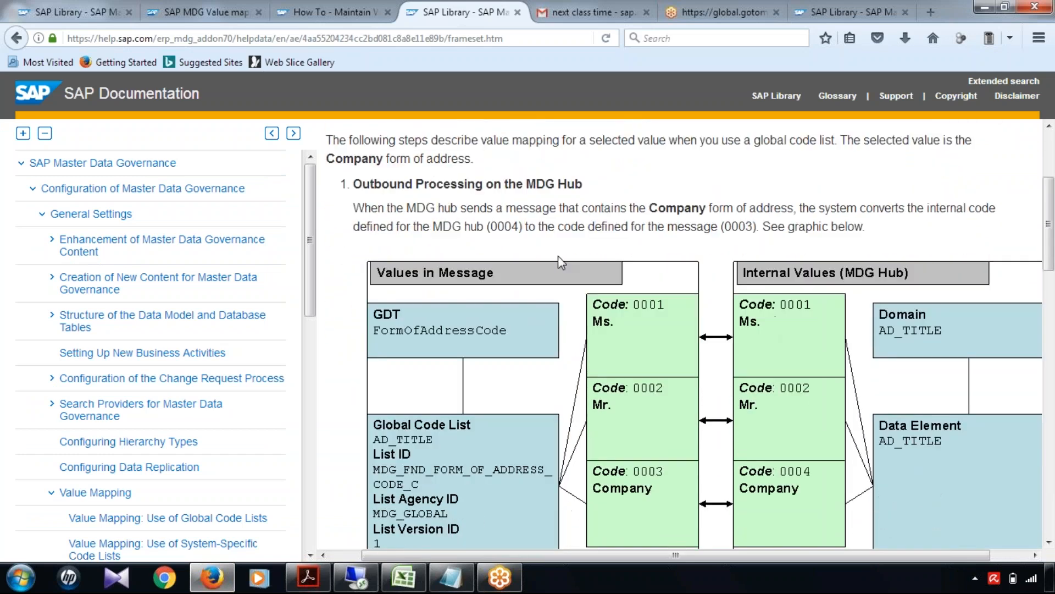
left_click_drag(353, 209, 796, 225)
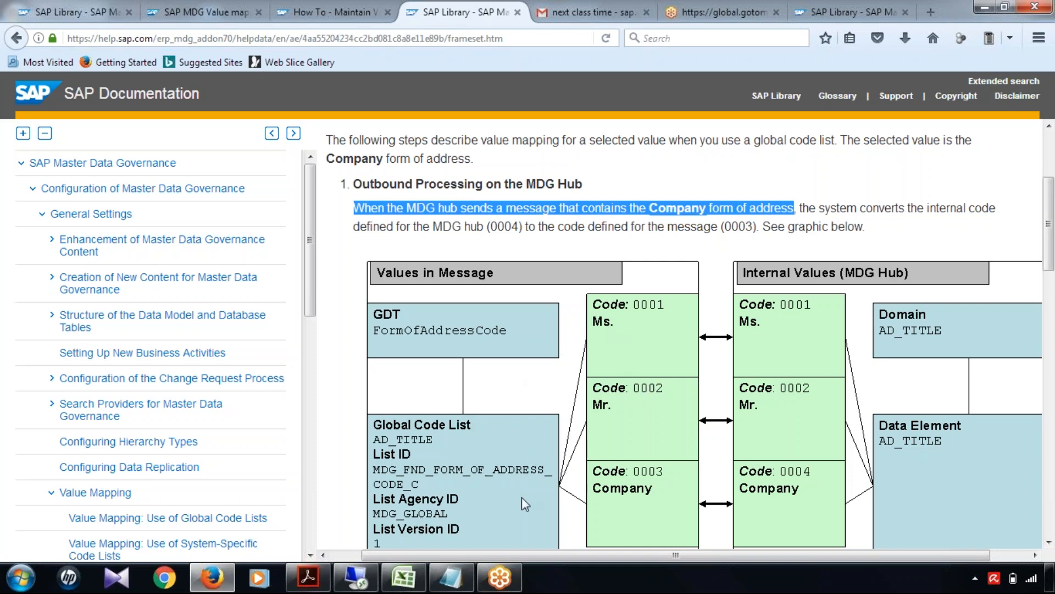
left_click(818, 174)
left_click_drag(800, 209, 1001, 211)
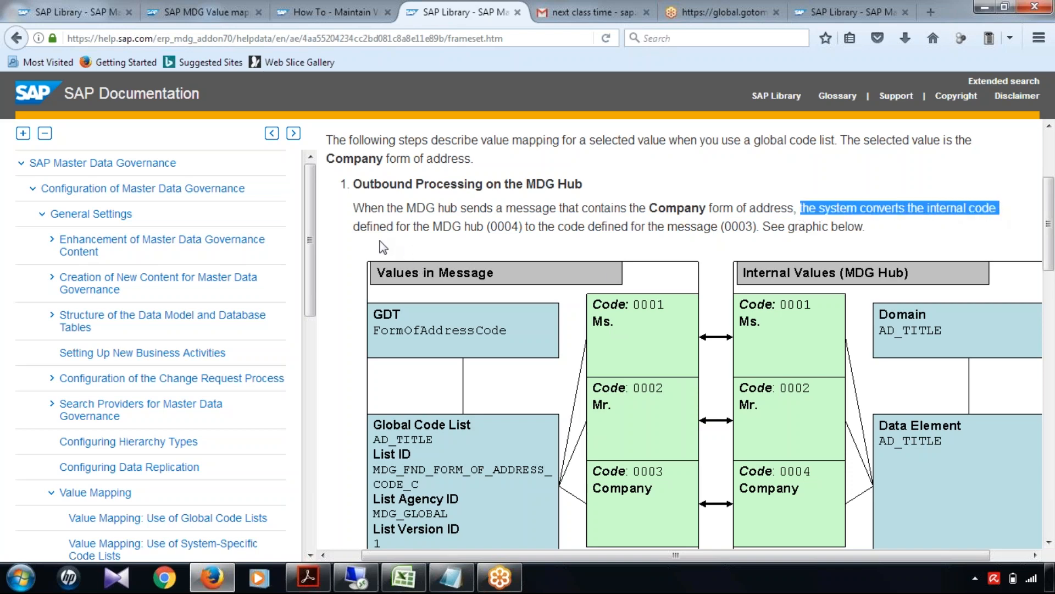
left_click_drag(354, 227, 531, 230)
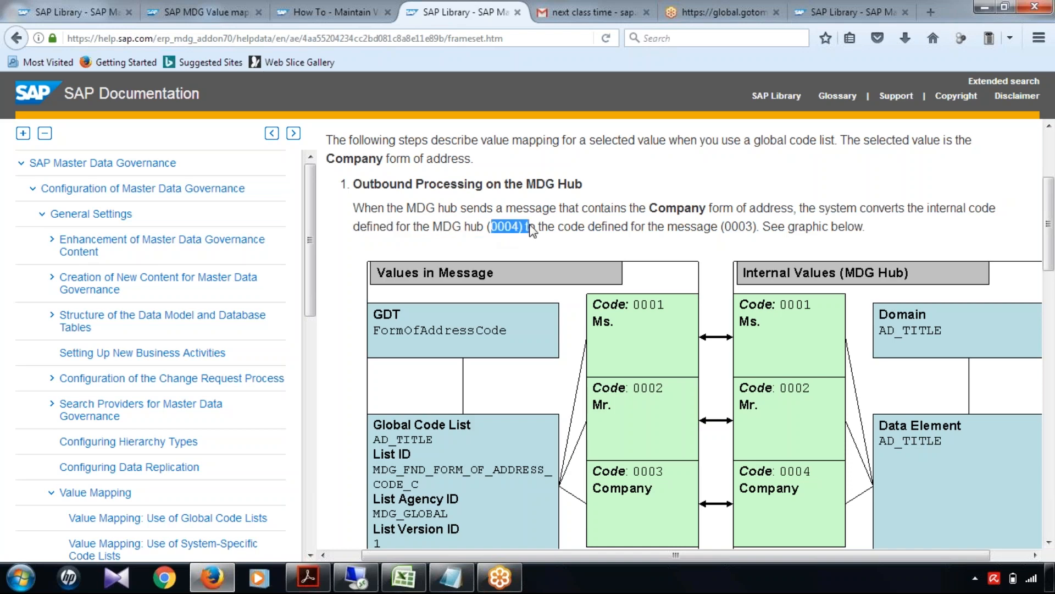
- Examine the outbound graphic comparing the values in the message with the internal MDG hub values for each form of address
scroll(692, 435, "down", 3)
scroll(724, 437, "up", 3)
scroll(668, 267, "down", 1)
scroll(388, 278, "up", 1)
left_click_drag(491, 278, 555, 398)
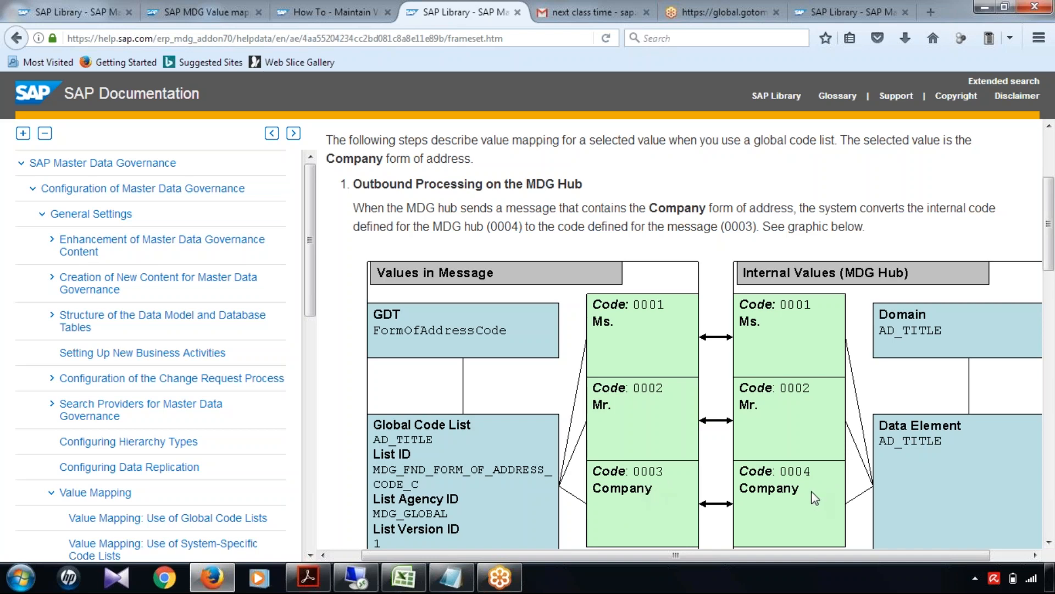
scroll(728, 479, "down", 1)
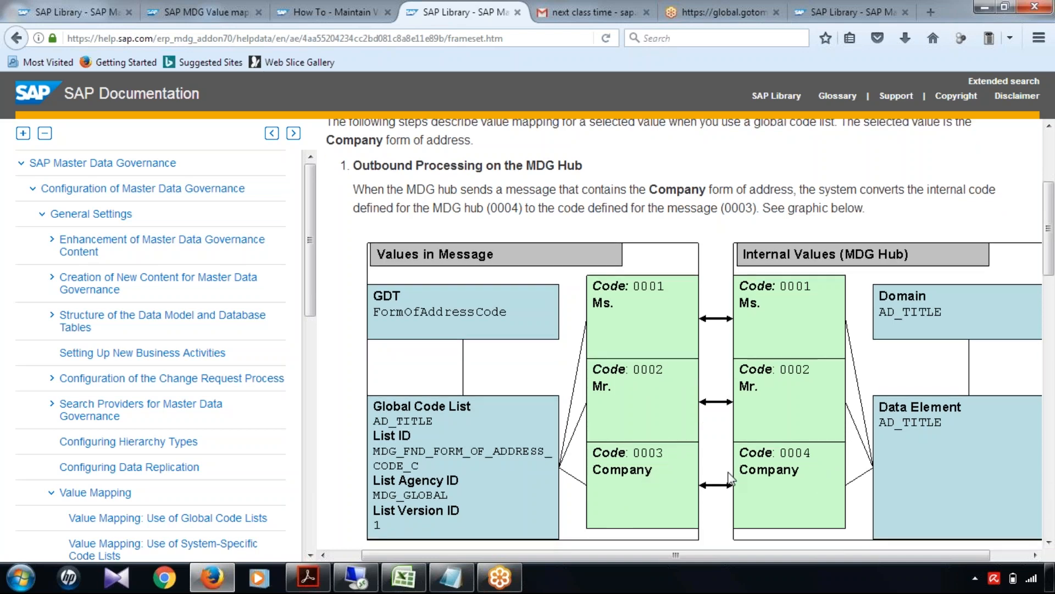
scroll(731, 478, "down", 1)
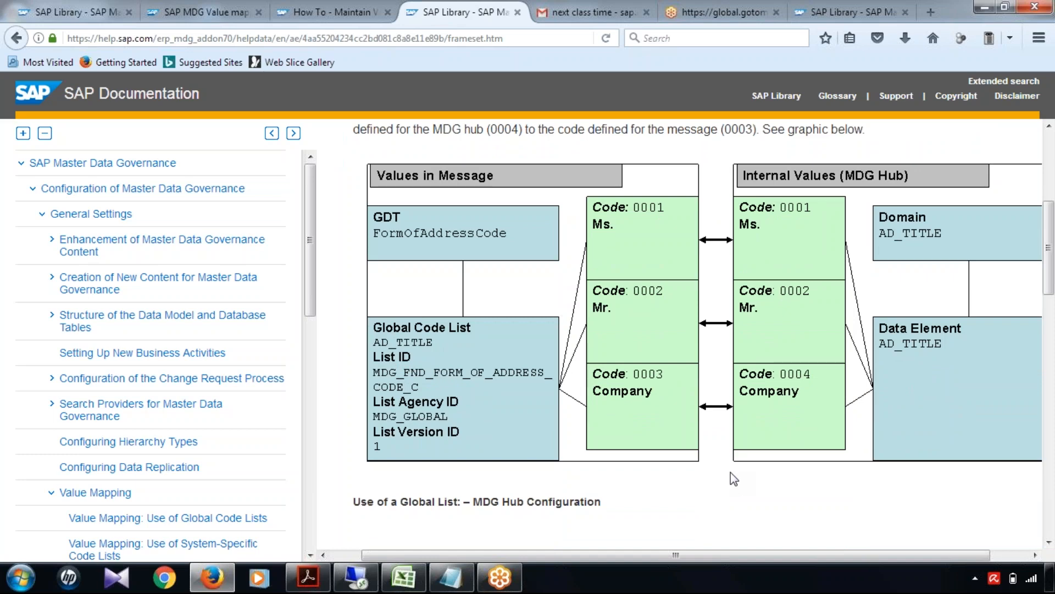
- Compare the outbound processing section for the MDG hub with the inbound processing section for the target system
scroll(730, 473, "down", 9)
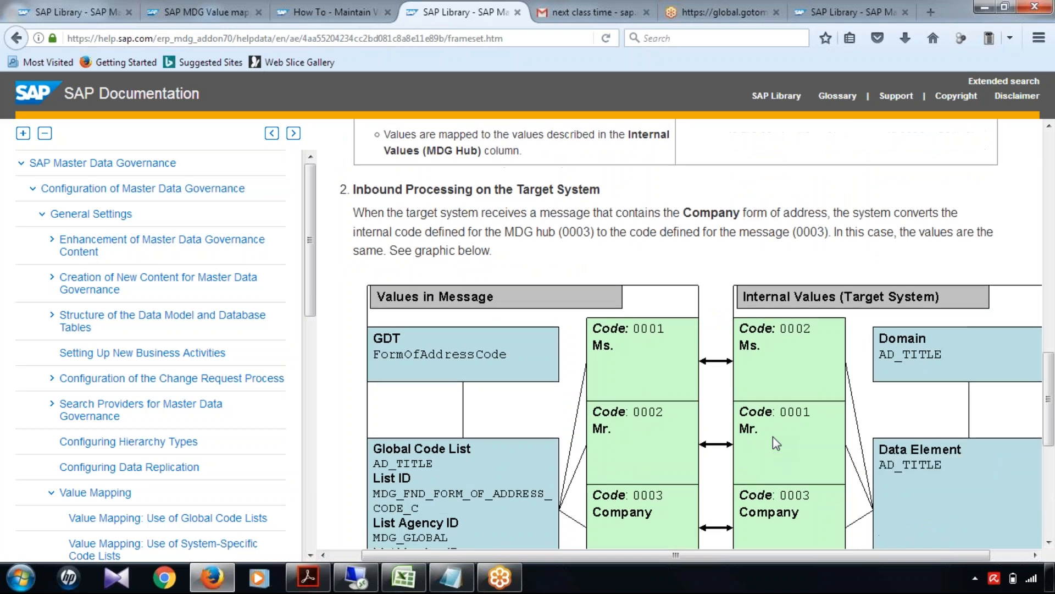
scroll(772, 436, "up", 10)
left_click_drag(362, 272, 584, 274)
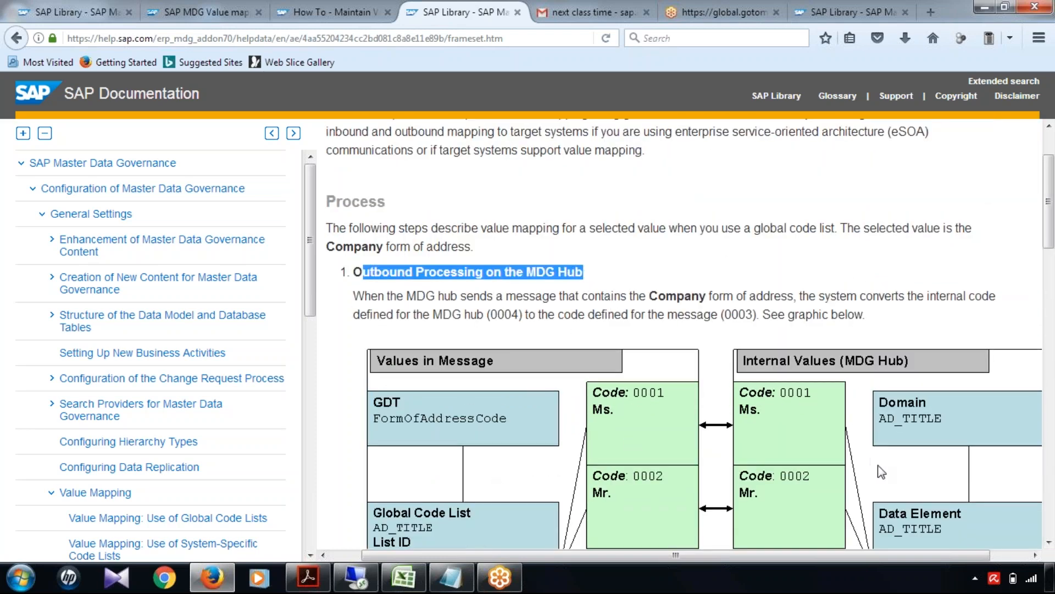
scroll(882, 471, "down", 10)
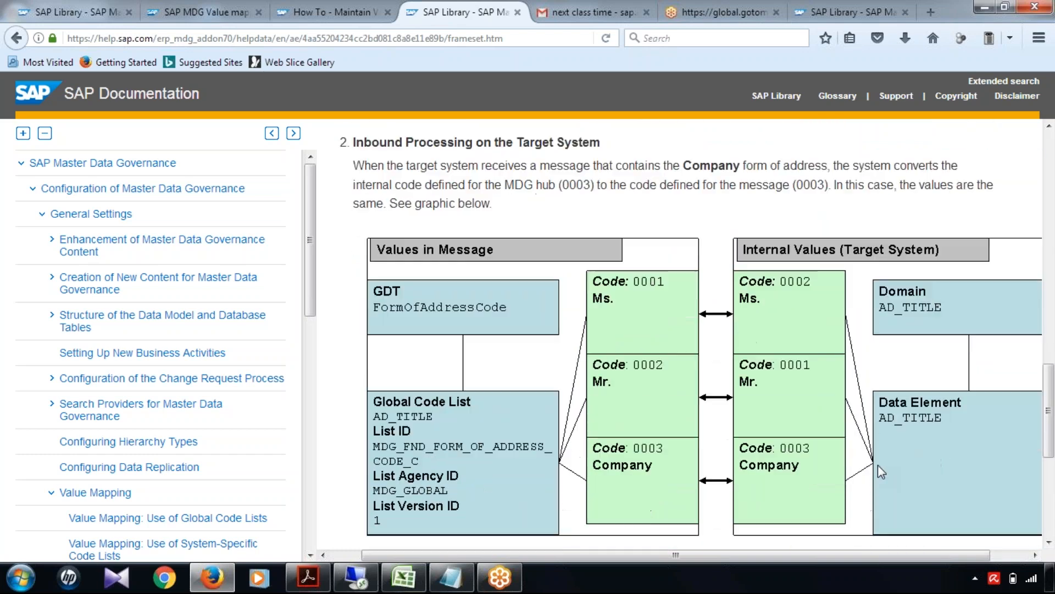
scroll(768, 428, "up", 3)
left_click_drag(388, 189, 601, 189)
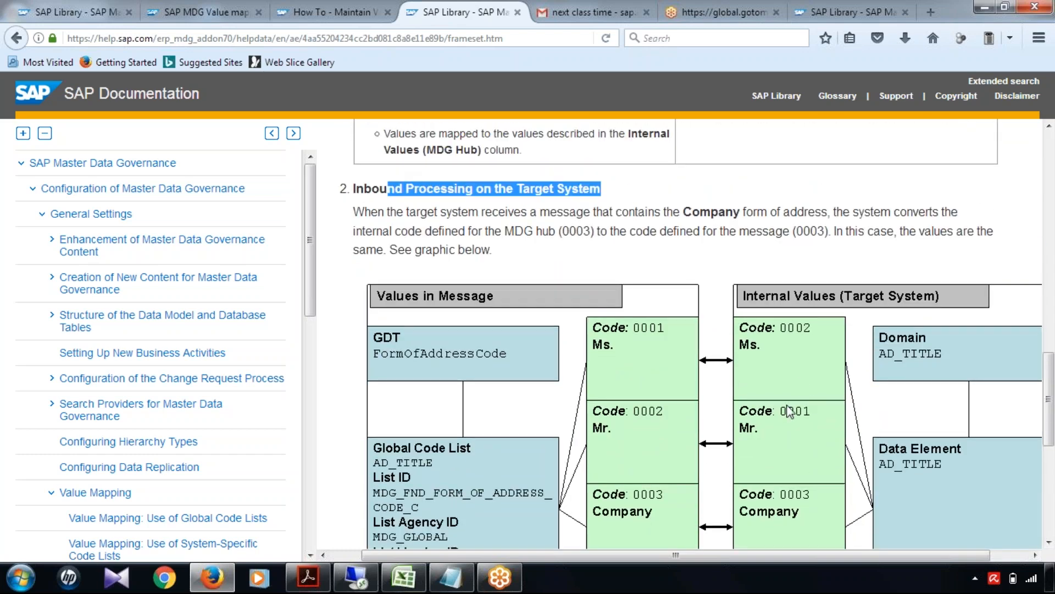
scroll(790, 412, "down", 3)
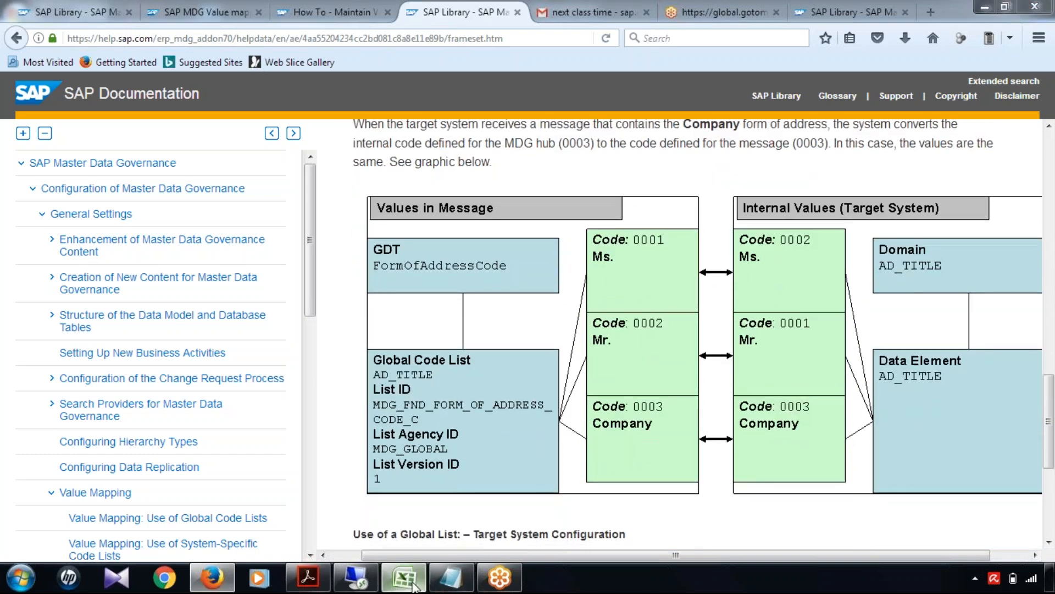
- Switch to the meeting_today workbook in Excel and review the Source, SAP MDG and Target headers in row 1416
left_click(404, 577)
left_click(165, 229)
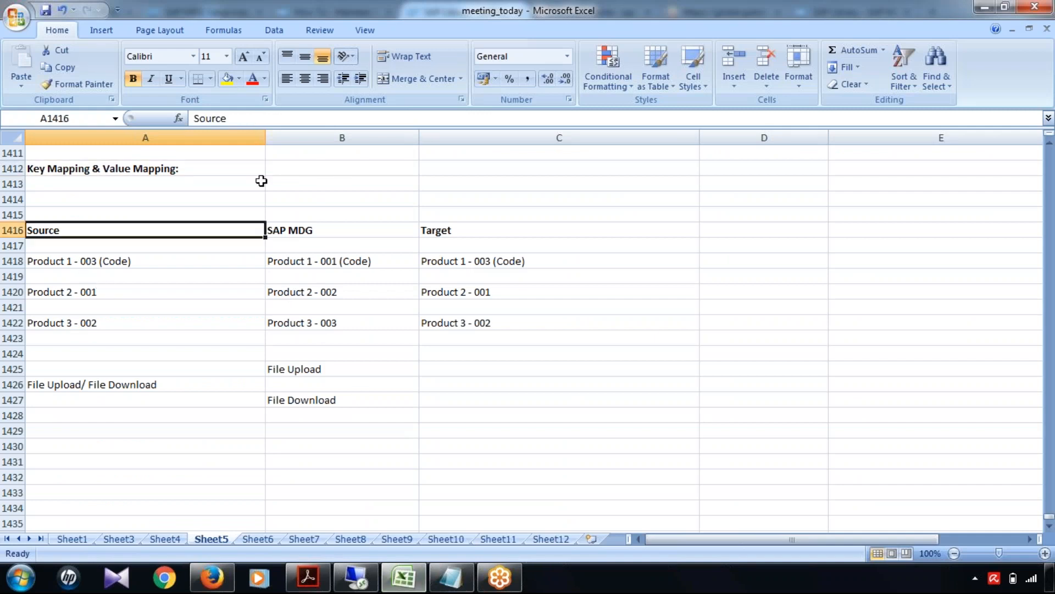
left_click(297, 233)
left_click(504, 227)
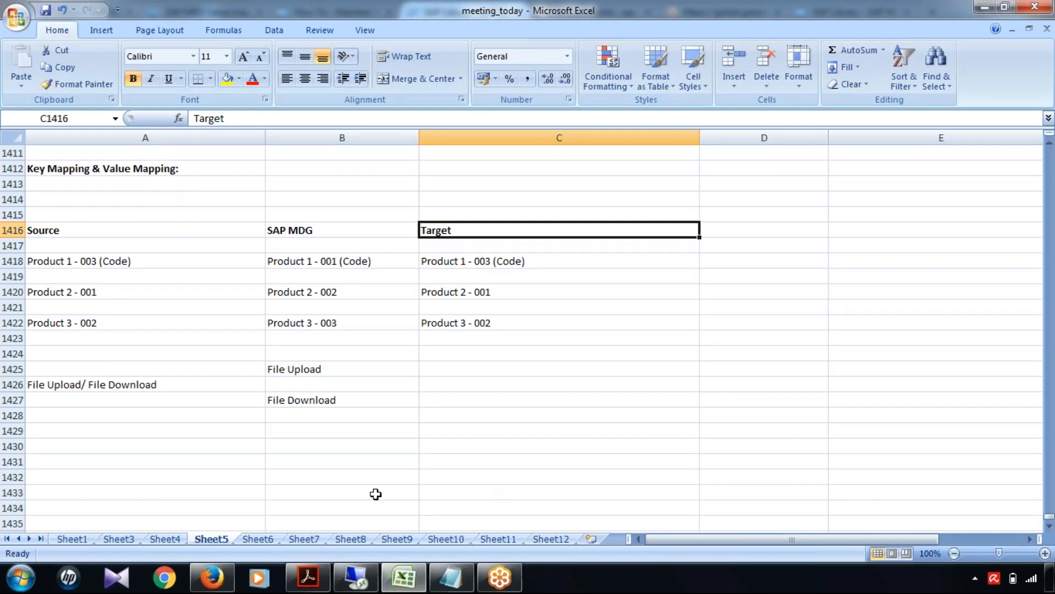
- Return to Firefox and open the discussion thread "SAP MDG Value mapping in Central Finance"
left_click(404, 577)
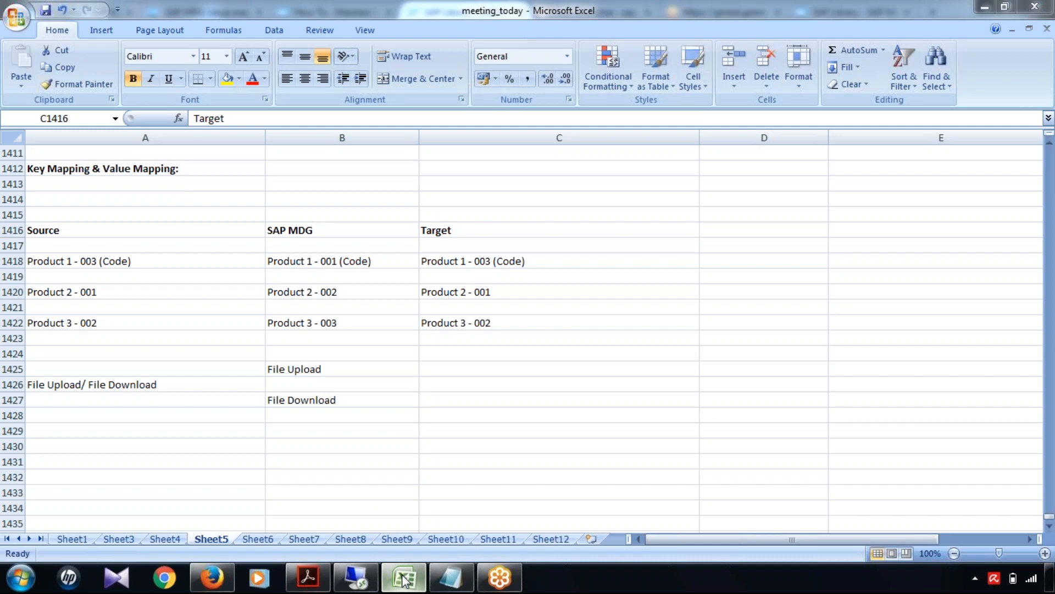
left_click(404, 578)
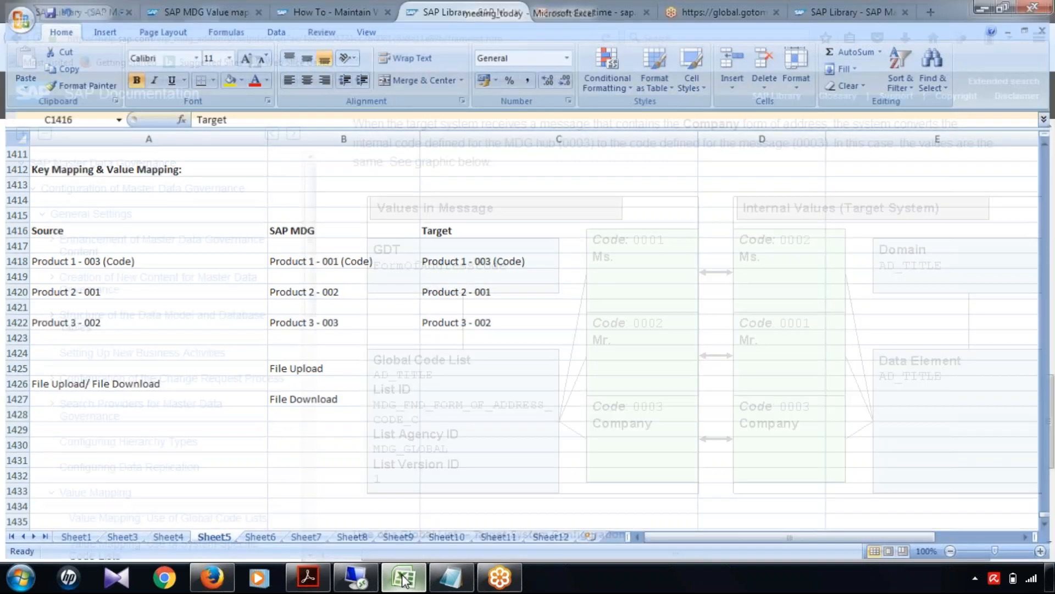
scroll(815, 379, "up", 3)
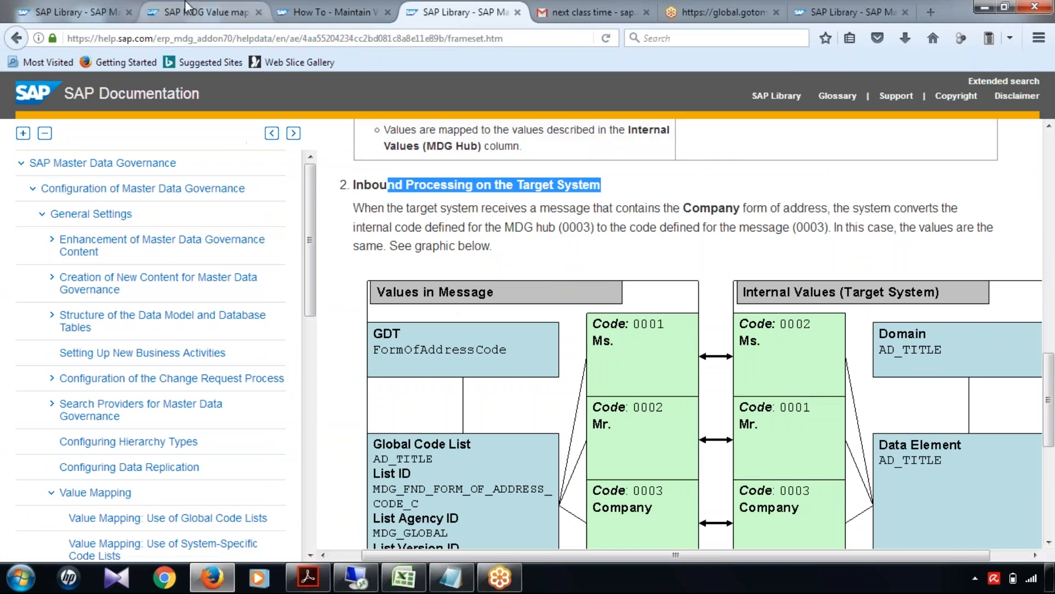
left_click(190, 7)
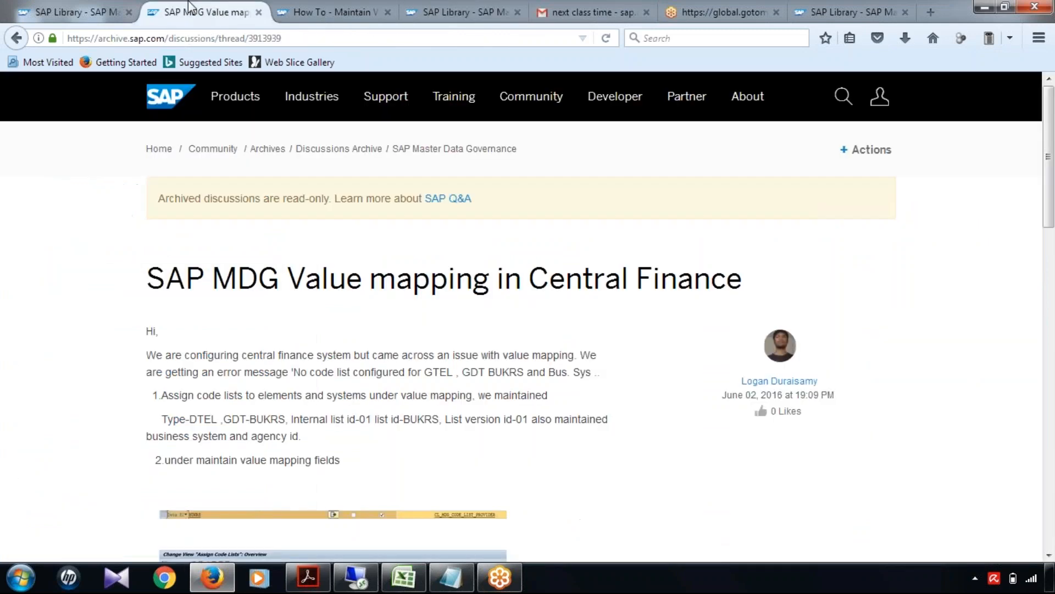
- Switch to the value mapping how-to PDF in Acrobat Reader and examine the Form of Address code table under Background Information
left_click(310, 576)
left_click_drag(1039, 395, 1031, 250)
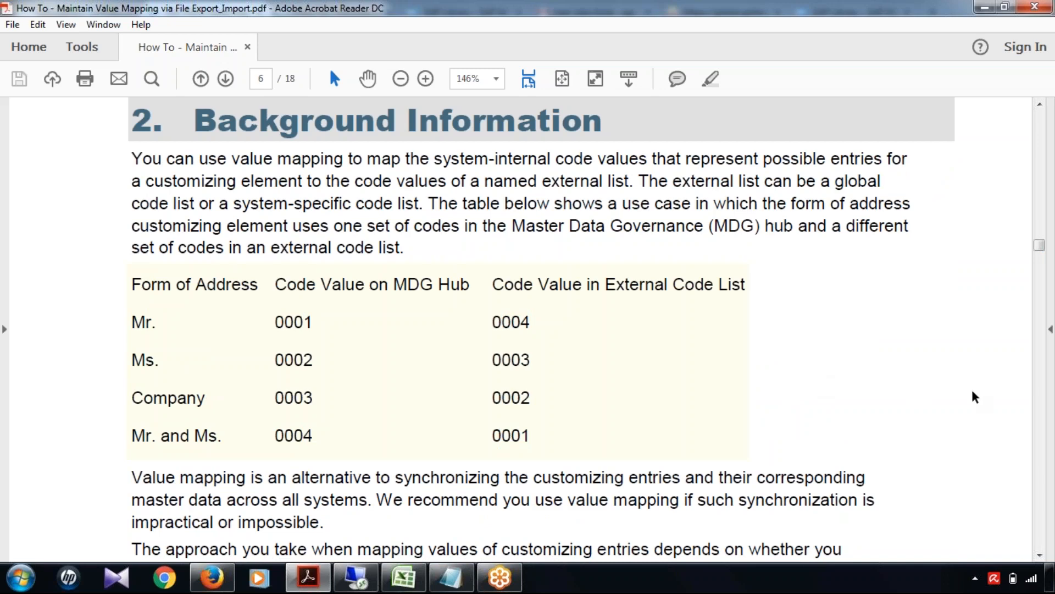
scroll(974, 399, "down", 1)
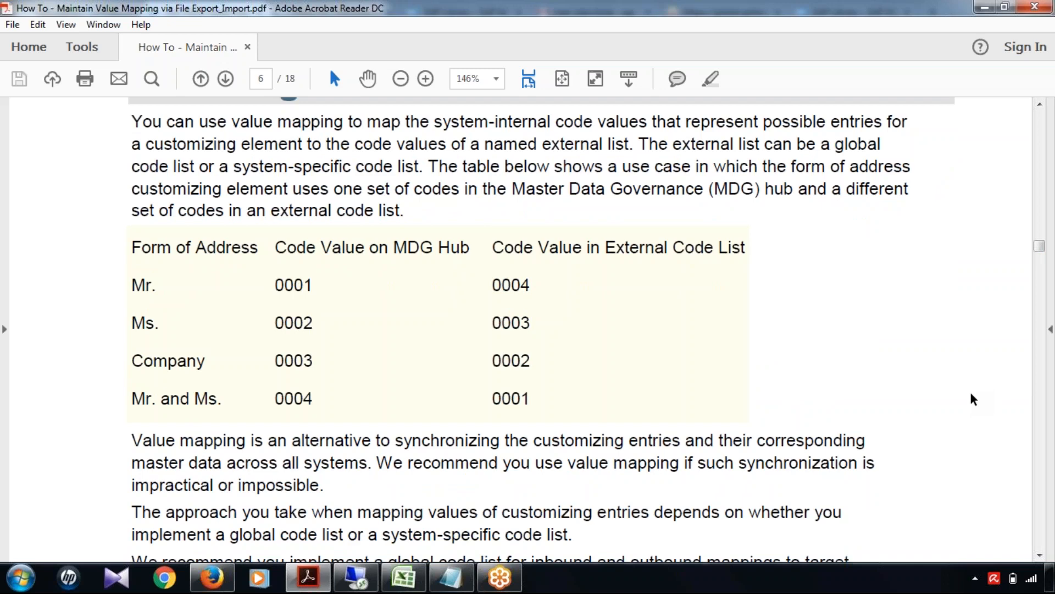
scroll(971, 396, "down", 15)
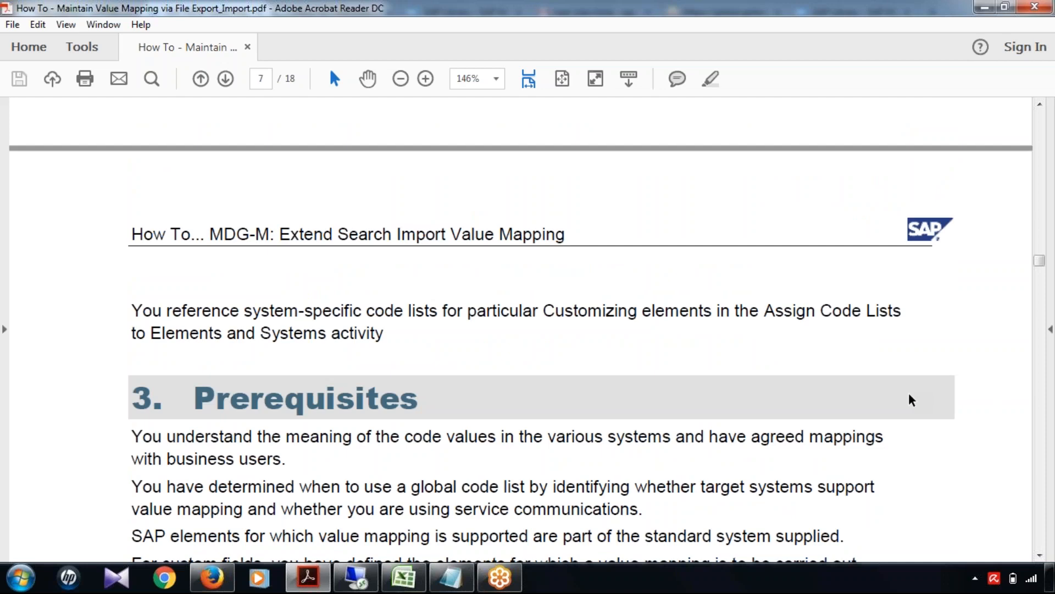
scroll(909, 394, "up", 10)
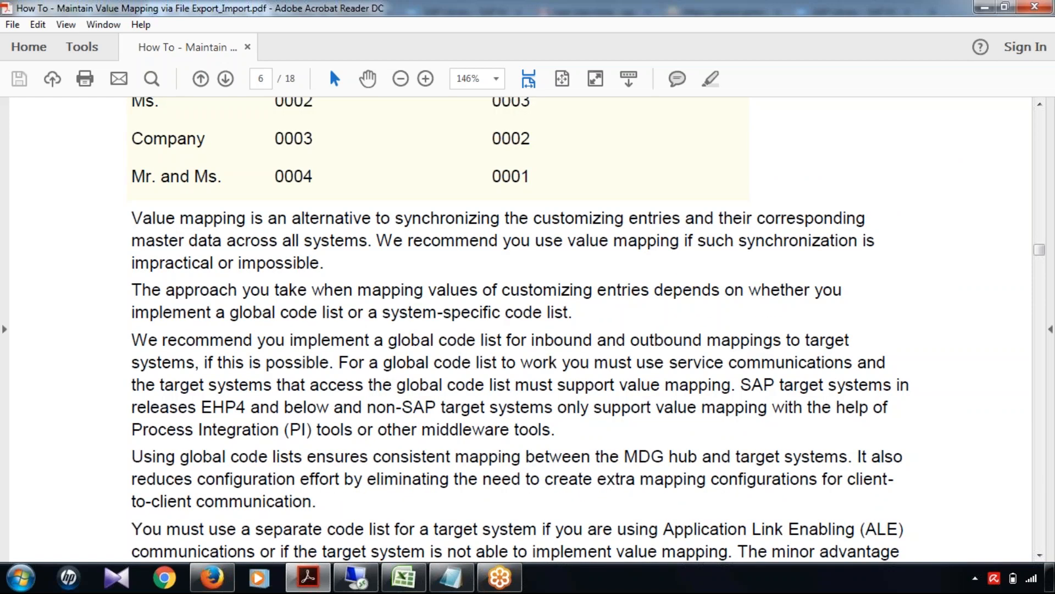
scroll(522, 329, "up", 3)
left_click_drag(130, 217, 332, 214)
left_click(889, 261)
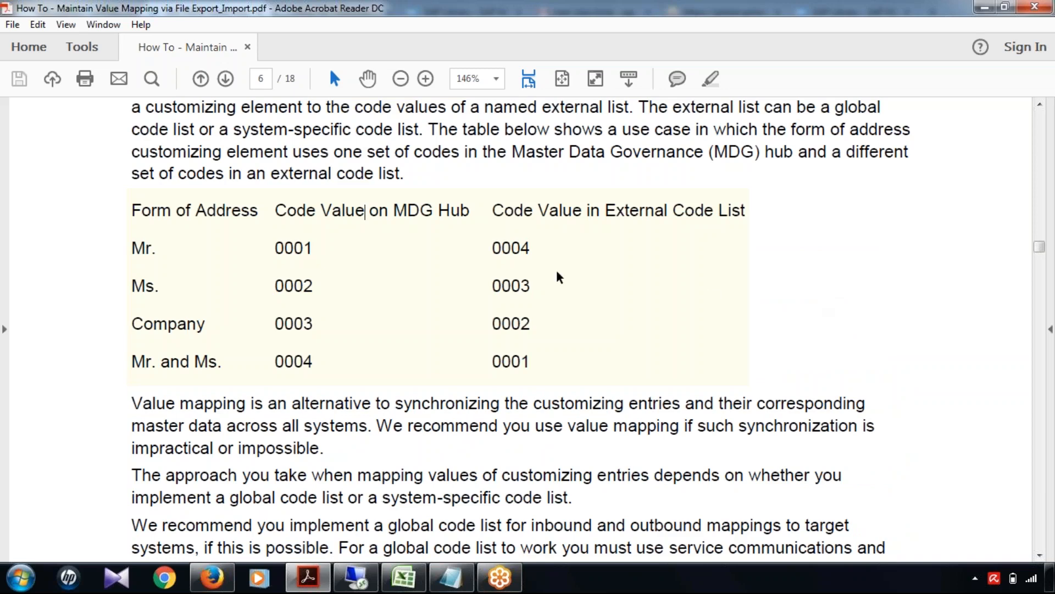
- Highlight the "Code Value on MDG Hub" and "Code Value in External Code List" column headings in the Form of Address table
left_click_drag(277, 211, 477, 210)
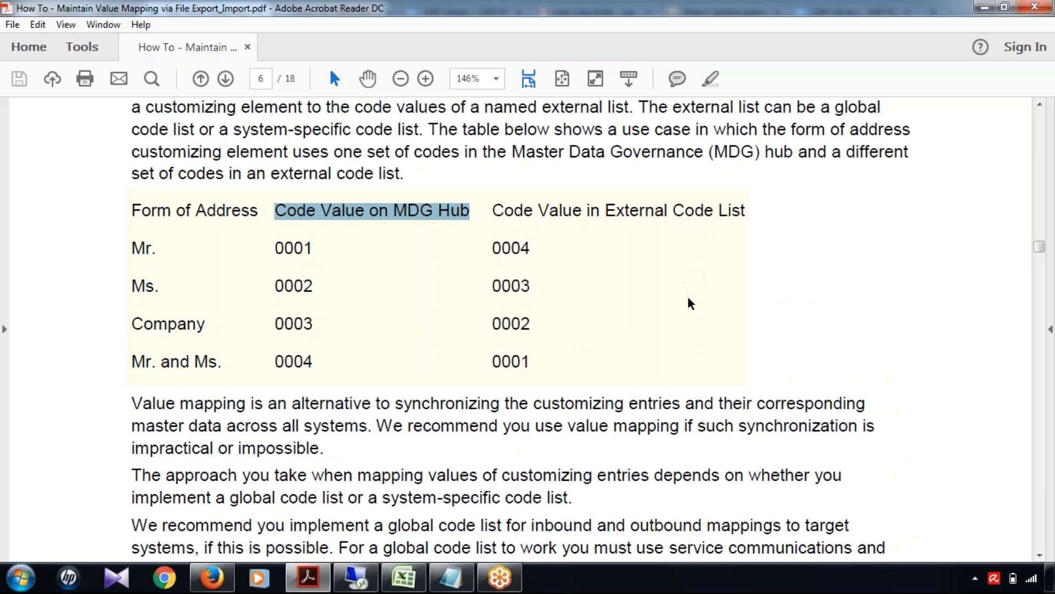
left_click(493, 209)
left_click_drag(493, 210, 761, 215)
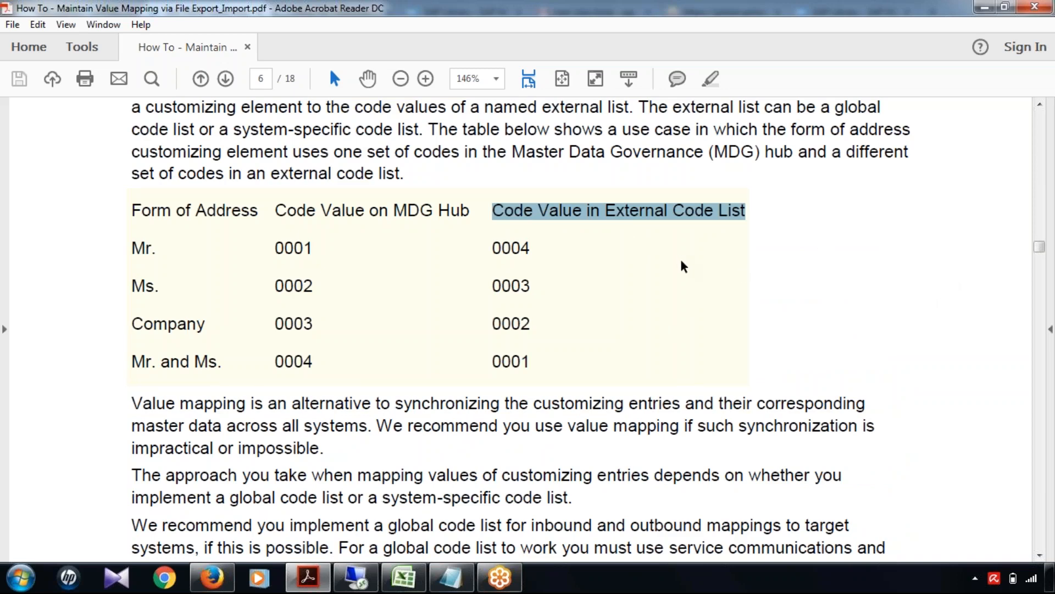
- Read the opening Background Information sentences on global and system-specific code lists, then highlight the external code list column heading
scroll(681, 261, "up", 1)
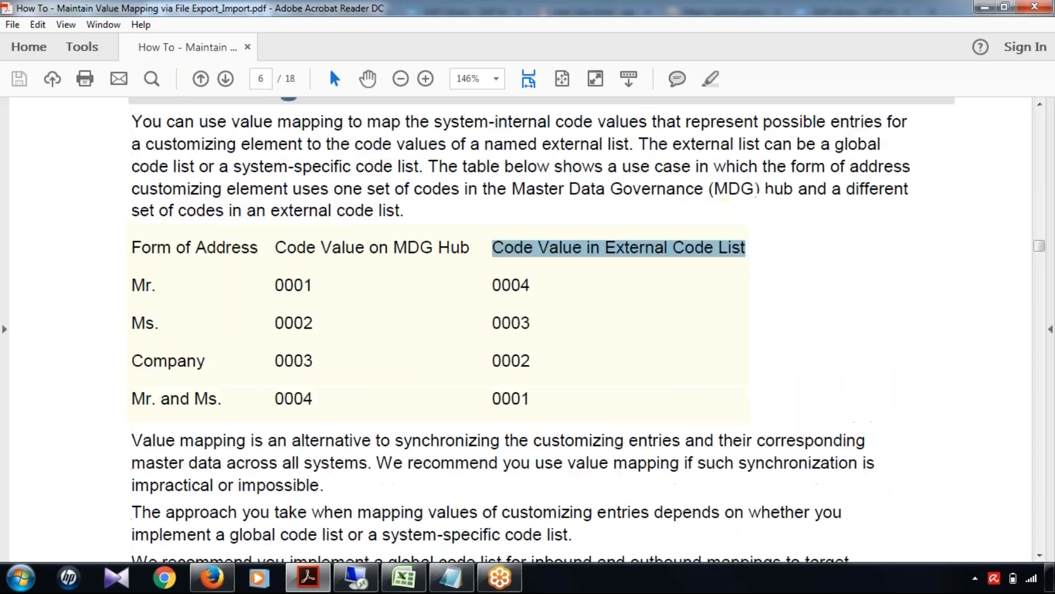
scroll(132, 160, "up", 1)
left_click_drag(131, 159, 904, 160)
left_click_drag(141, 182, 889, 181)
left_click_drag(132, 204, 416, 202)
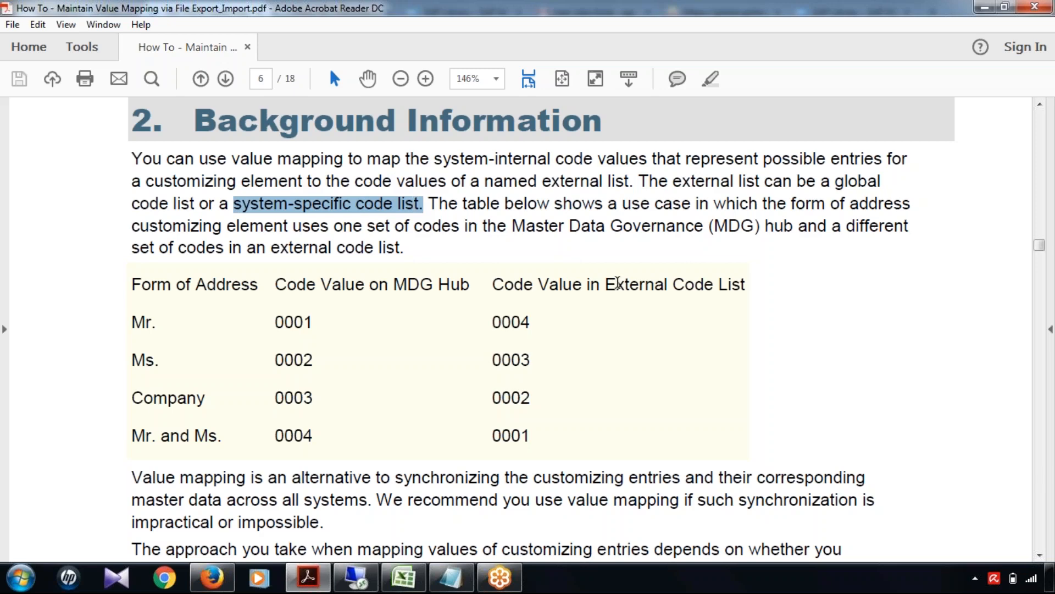
left_click_drag(492, 284, 790, 285)
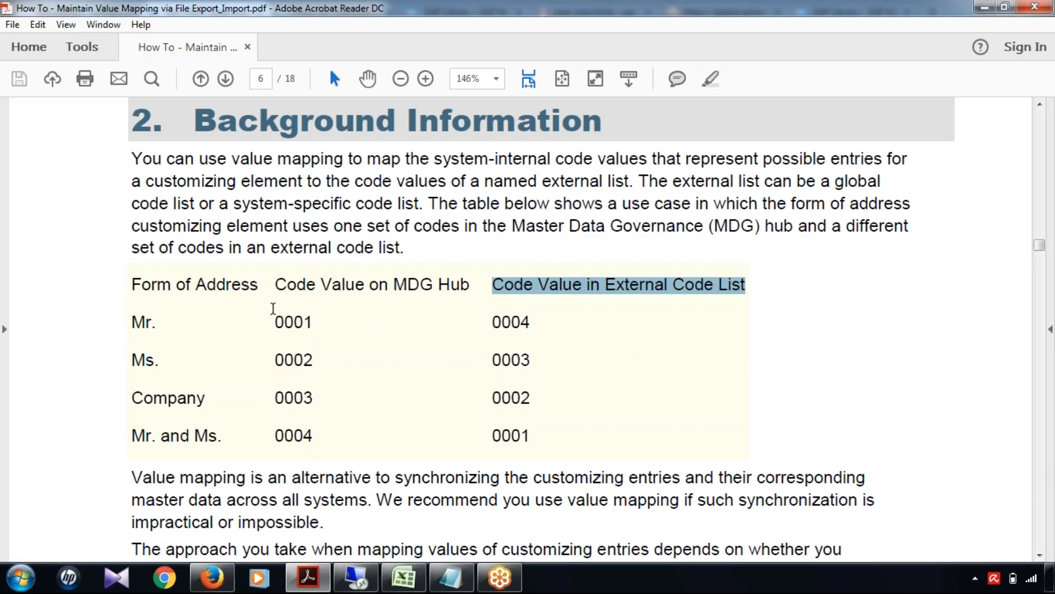
- Highlight the "Form of Address" heading and each entry beneath it: Mr., Ms., Company, and Mr. and Ms
left_click(139, 291)
left_click_drag(139, 292, 250, 289)
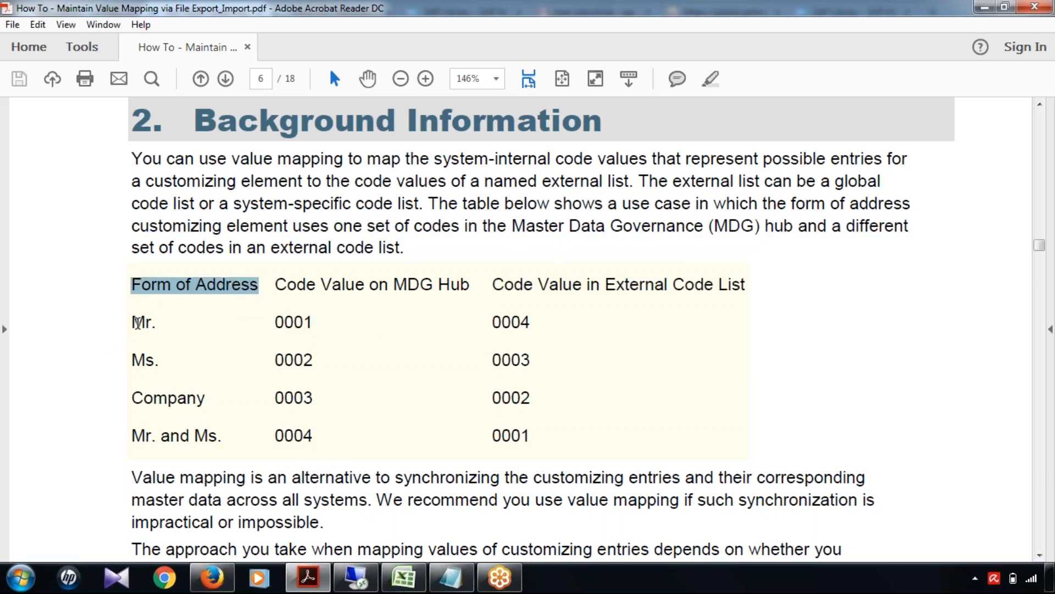
left_click_drag(133, 324, 163, 321)
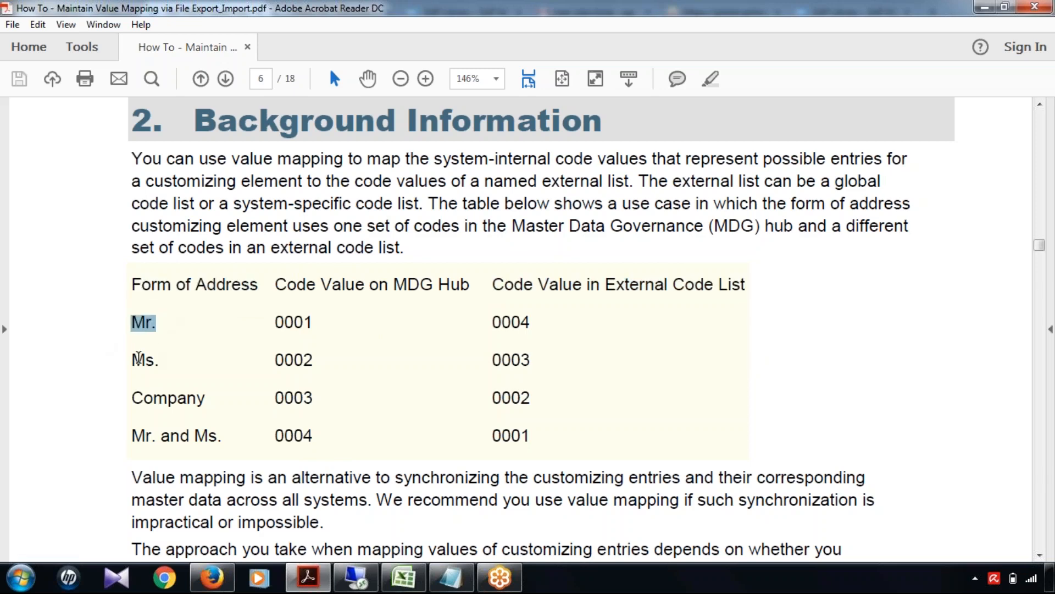
left_click_drag(132, 360, 161, 359)
left_click_drag(142, 399, 207, 400)
left_click_drag(130, 441, 237, 440)
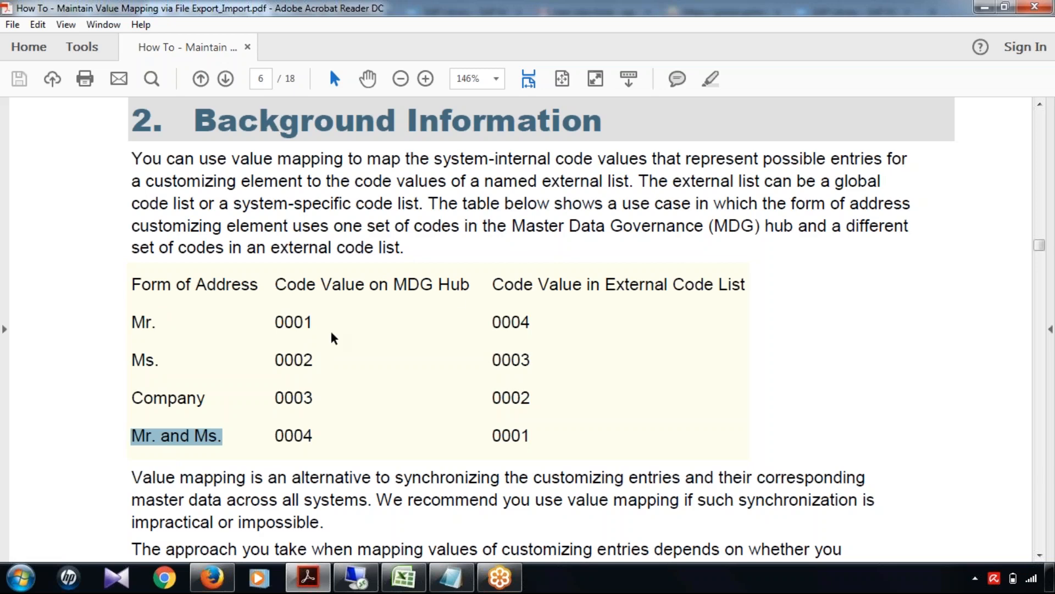
- Highlight the MDG hub code of each form of address, followed by the "Code Value in External Code List" heading
double_click(275, 323)
left_click_drag(284, 360, 315, 360)
left_click_drag(285, 397, 313, 397)
left_click_drag(284, 435, 323, 441)
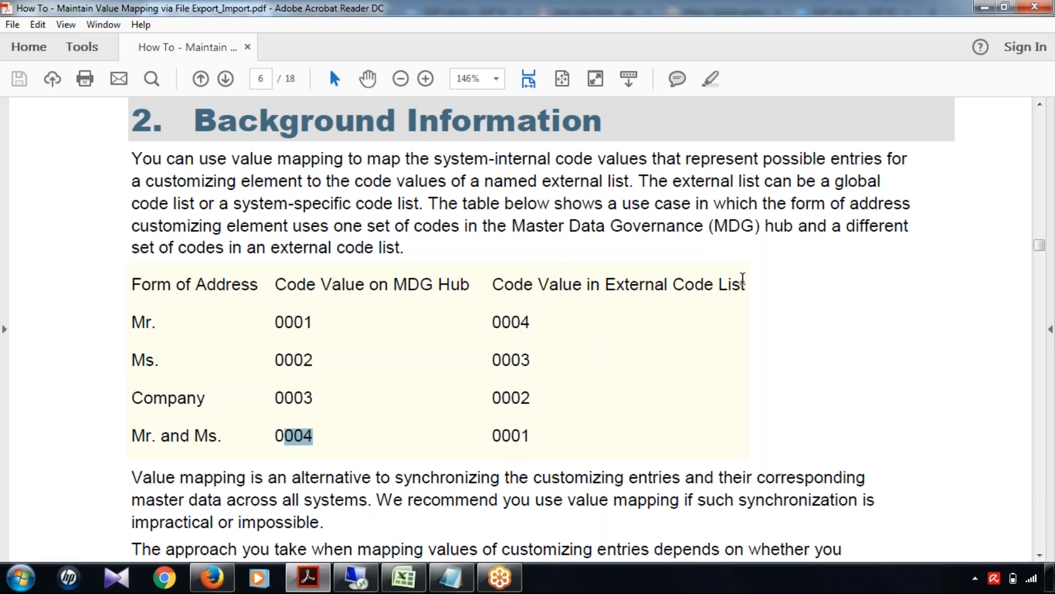
left_click_drag(540, 286, 746, 287)
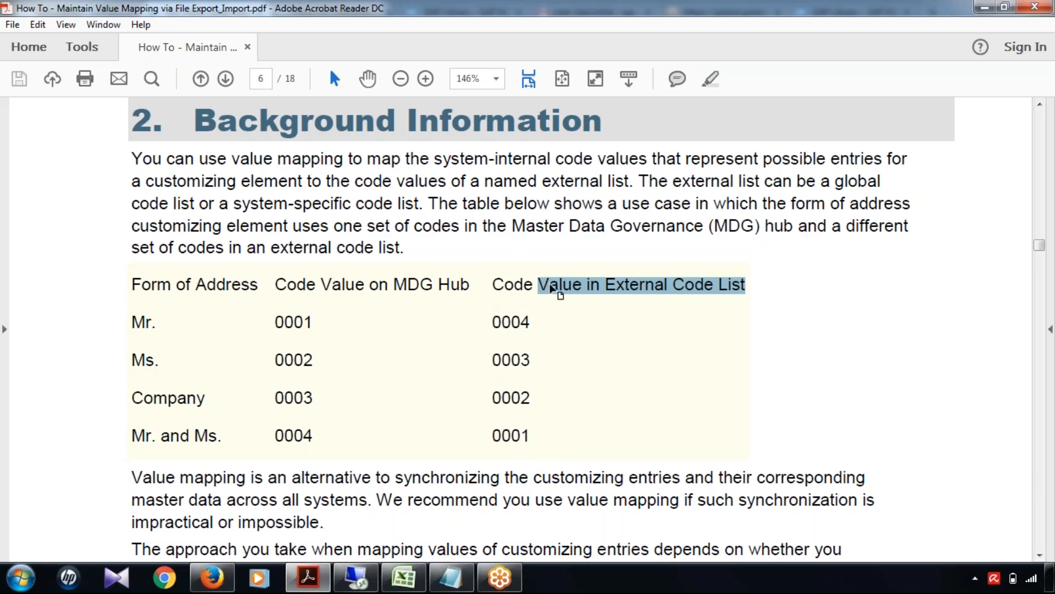
left_click(661, 307)
left_click_drag(550, 285, 740, 283)
left_click(657, 386)
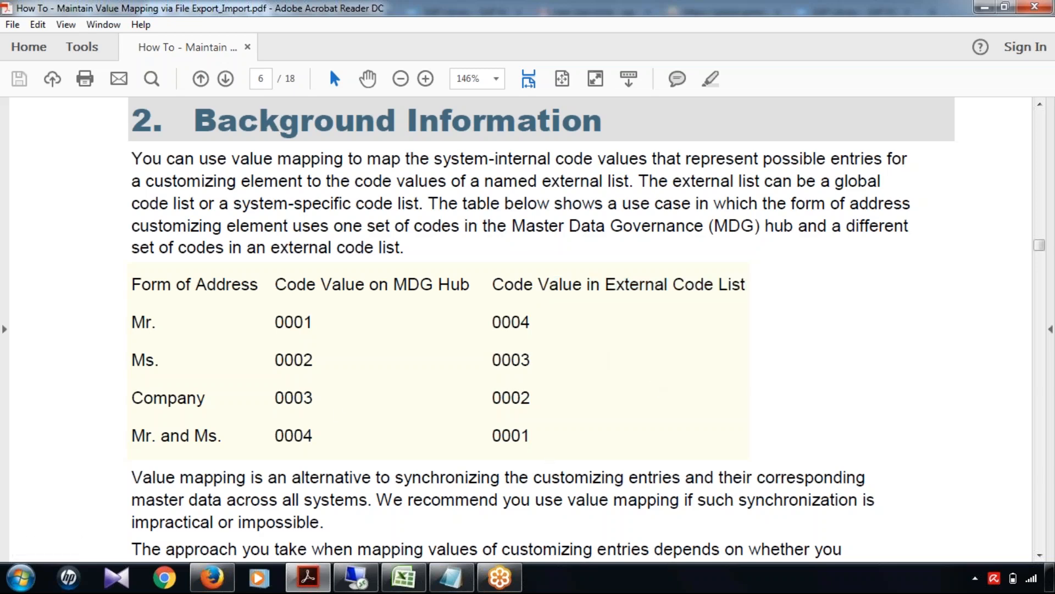
- Read the use case description and the value mapping explanation around the table, and move on to section 4, Step-by-Step Procedure
left_click_drag(456, 203, 886, 203)
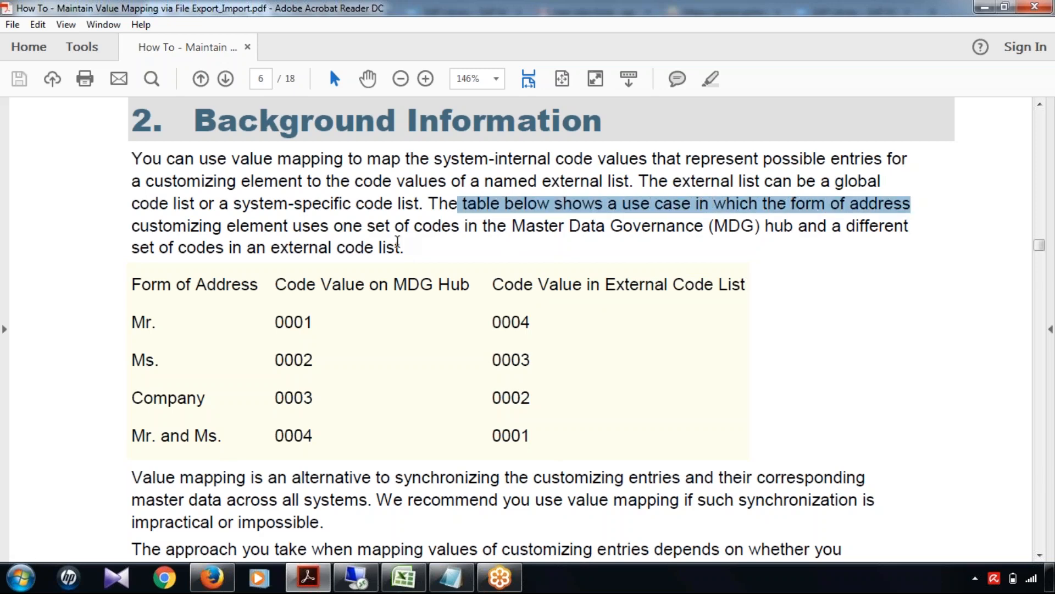
left_click_drag(159, 230, 424, 250)
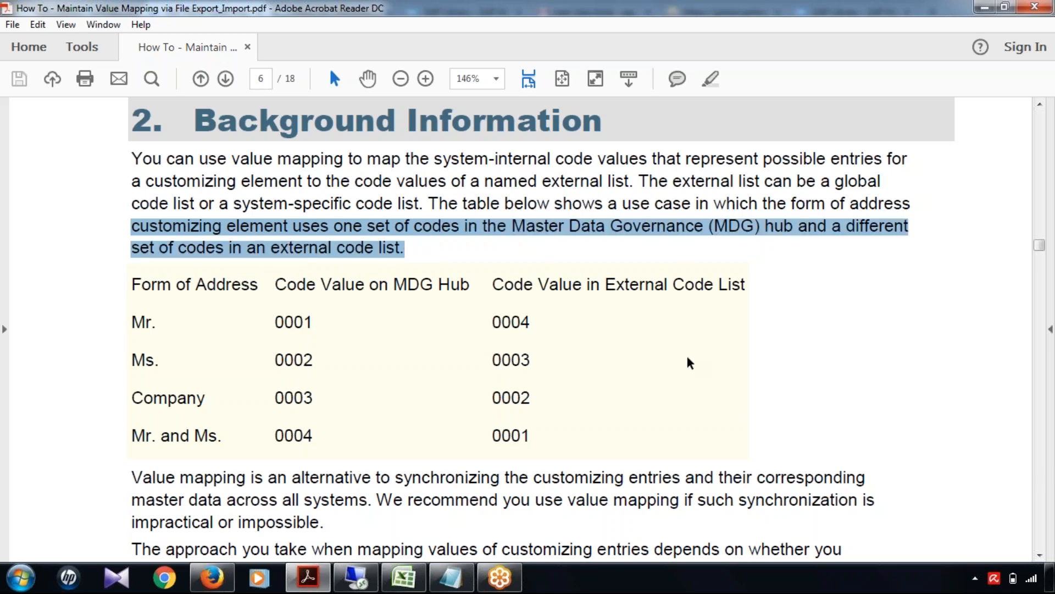
scroll(687, 361, "down", 3)
left_click_drag(131, 404, 369, 432)
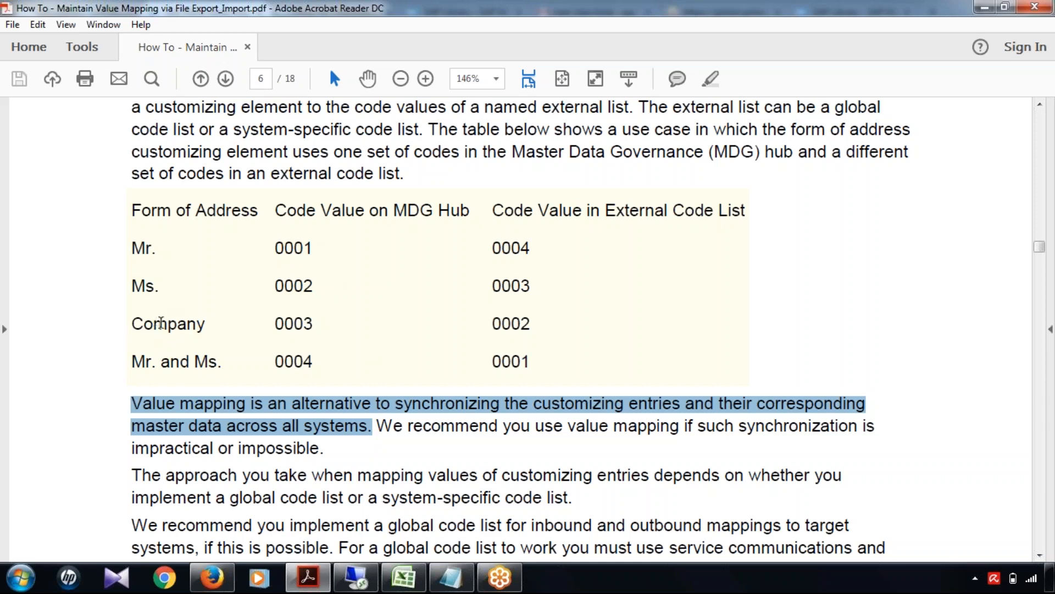
scroll(555, 352, "down", 3)
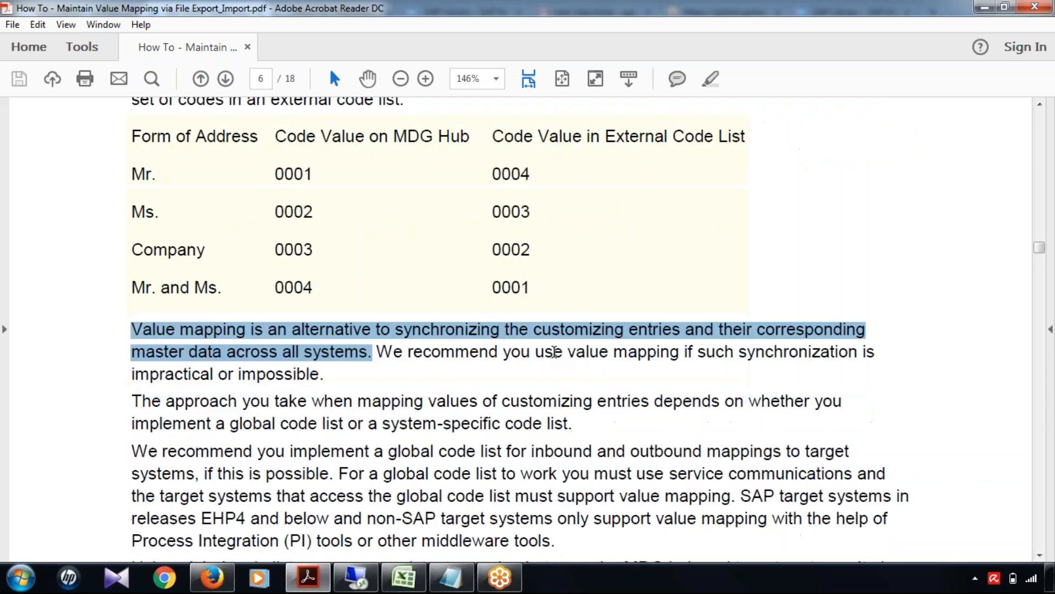
scroll(555, 352, "down", 20)
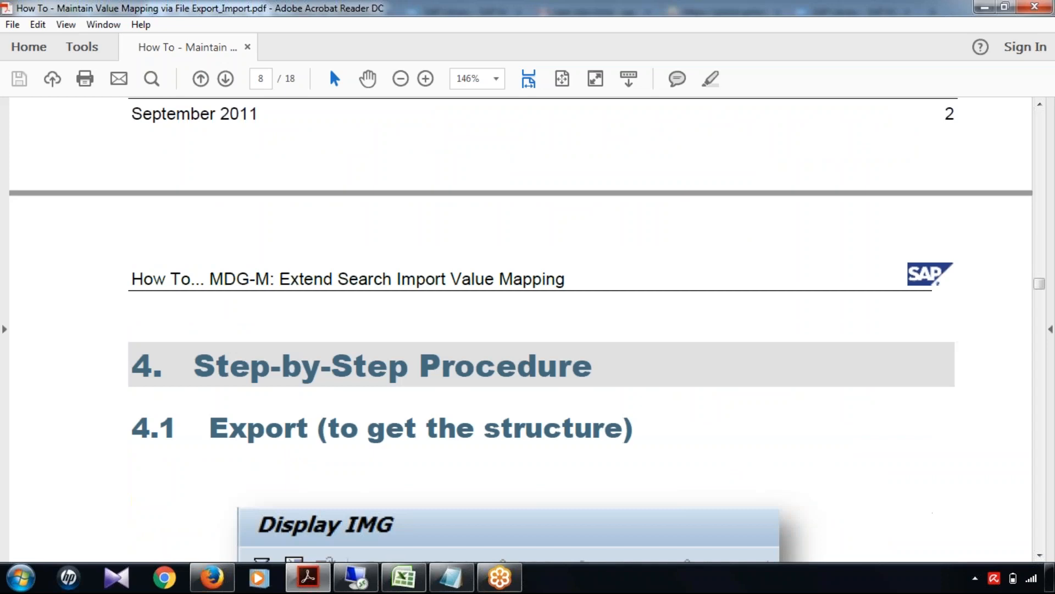
- Switch to the meeting_today workbook in Excel and enter "Value Mapping" as a bold heading in cell A1430
left_click(369, 587)
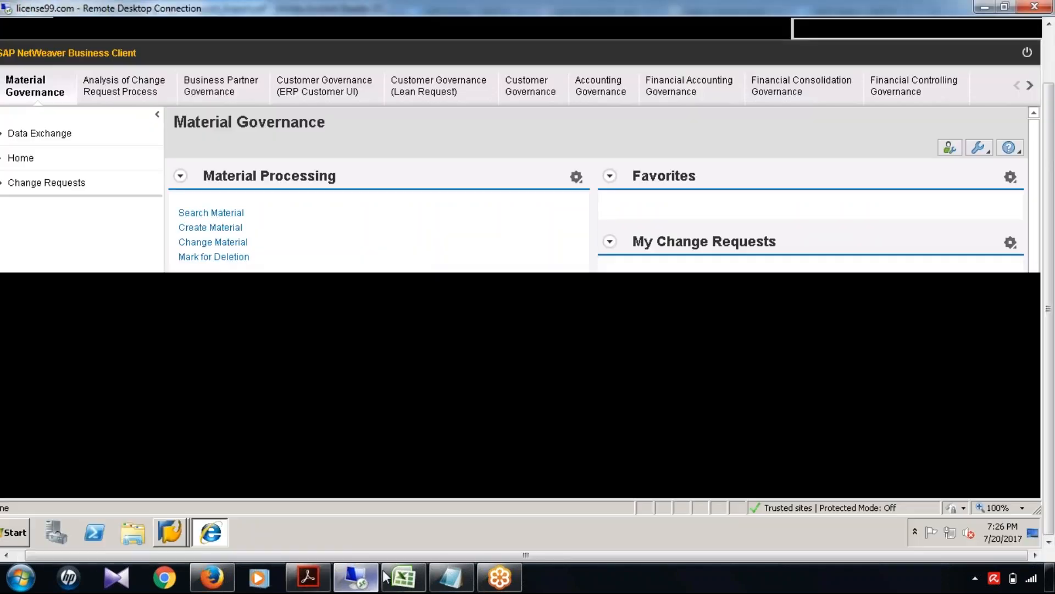
left_click(384, 576)
left_click(231, 429)
scroll(220, 434, "down", 1)
left_click(157, 404)
type("Value Mapping")
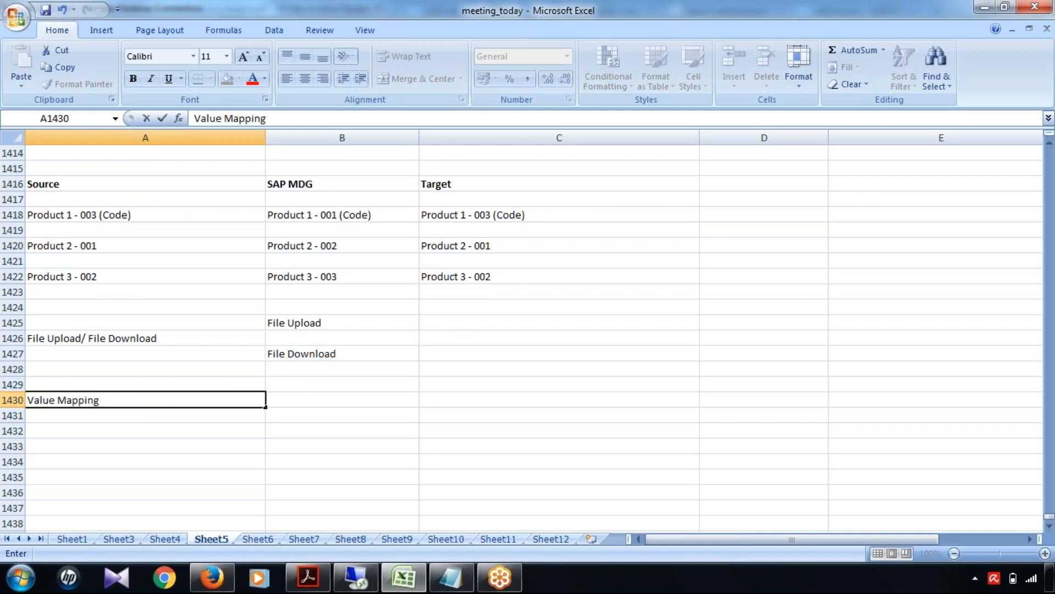
key("ctrl+Return")
key("ctrl+b")
- Enter "Step 1: Tx. SPRO" in cell A1432 beneath the Value Mapping heading
left_click(210, 432)
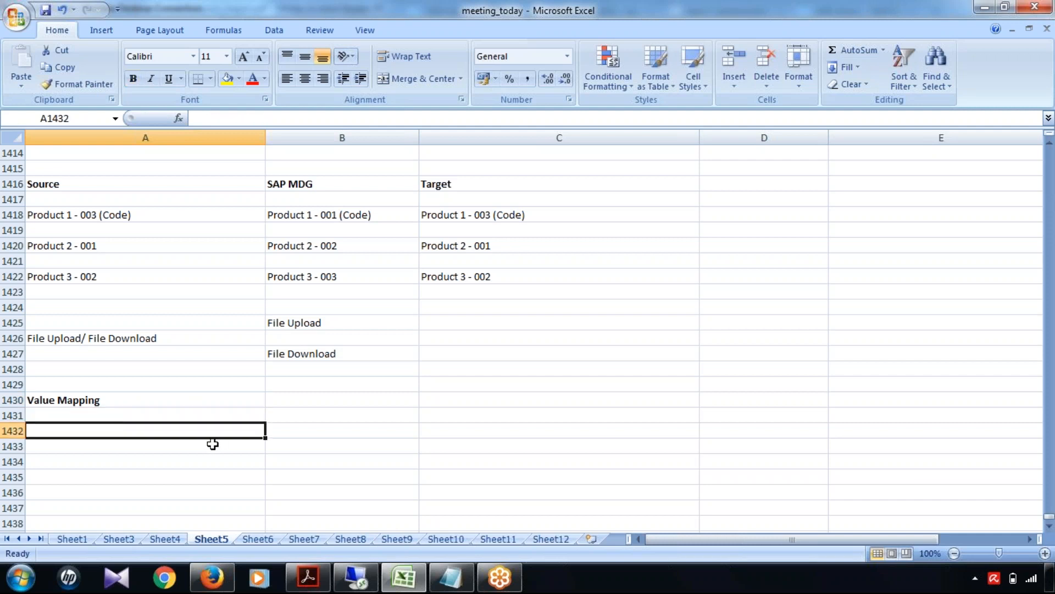
type("Step 1:")
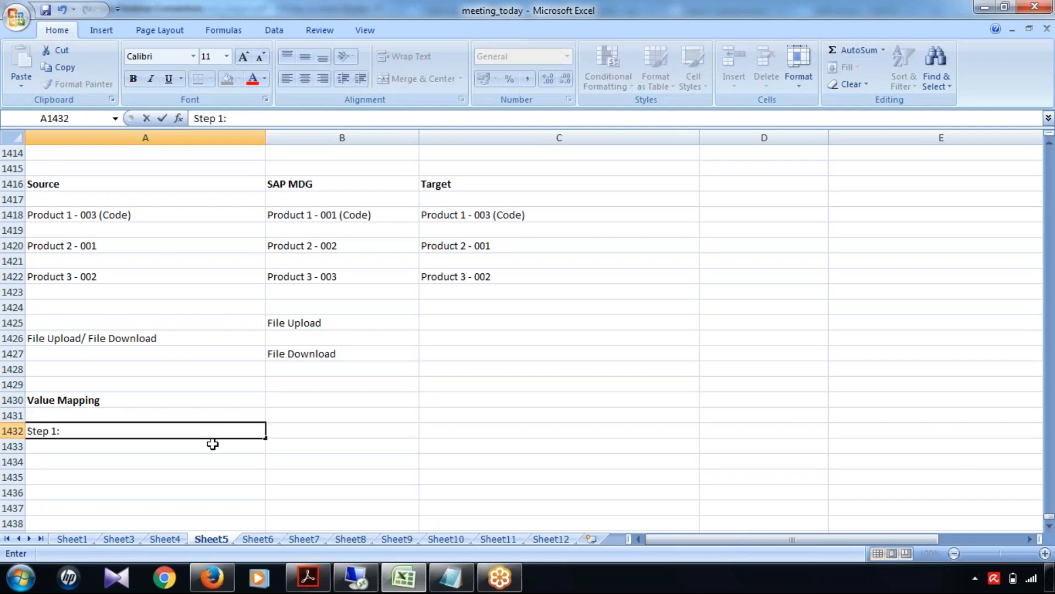
type(" Tx. SPRO")
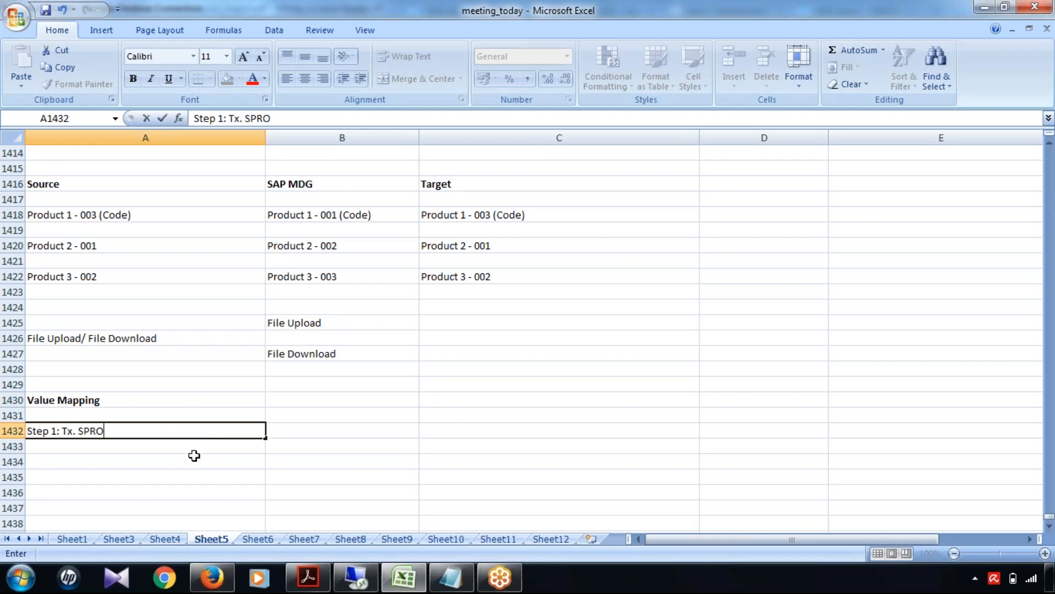
left_click(194, 455)
left_click(159, 426)
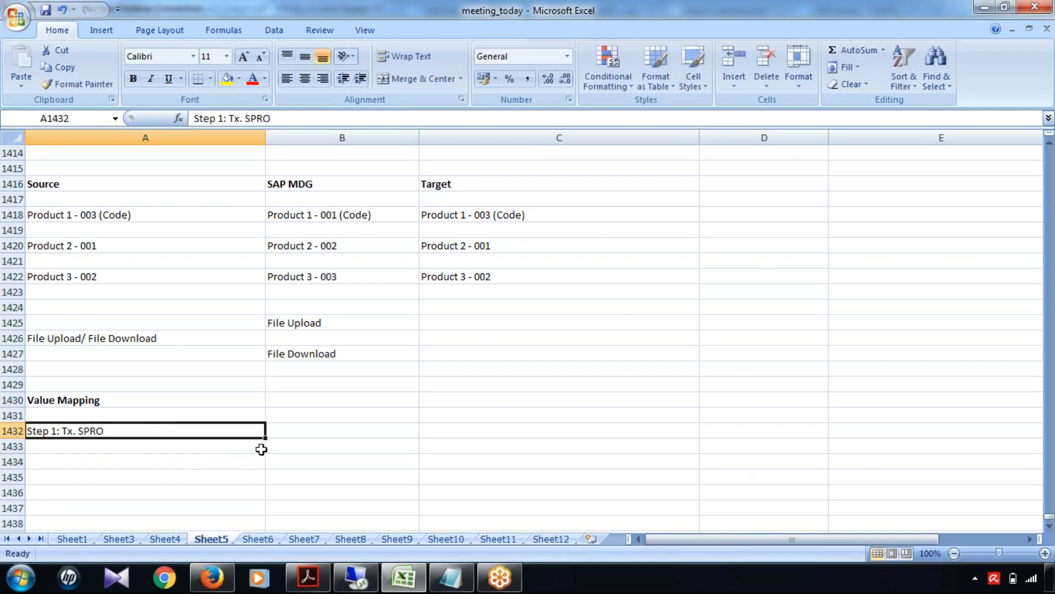
- Switch to the SAP GUI window in the remote desktop, open a new session and start transaction SPRO
left_click(416, 574)
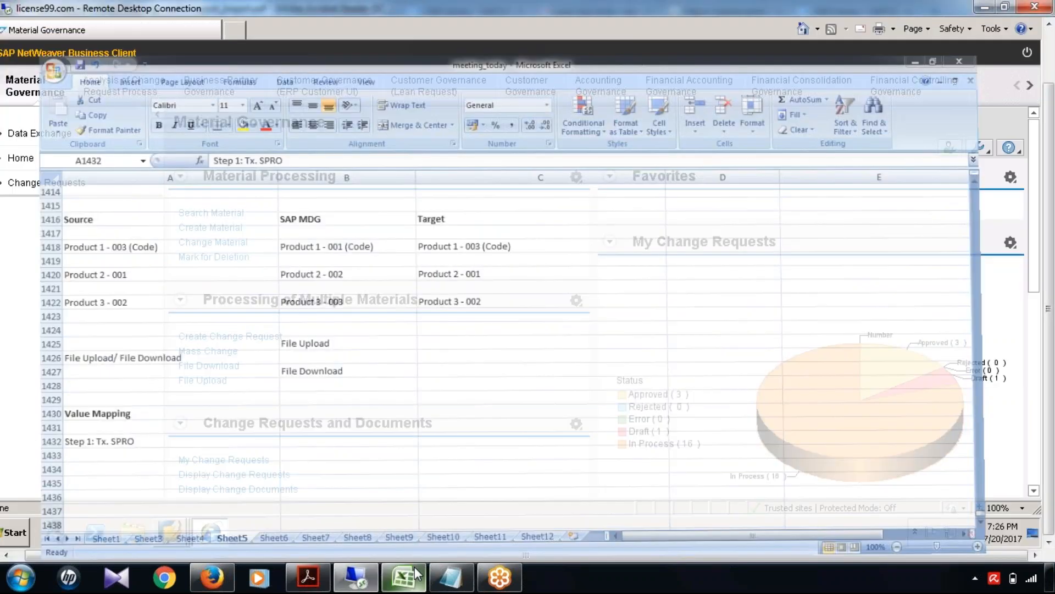
left_click(170, 532)
left_click(189, 497)
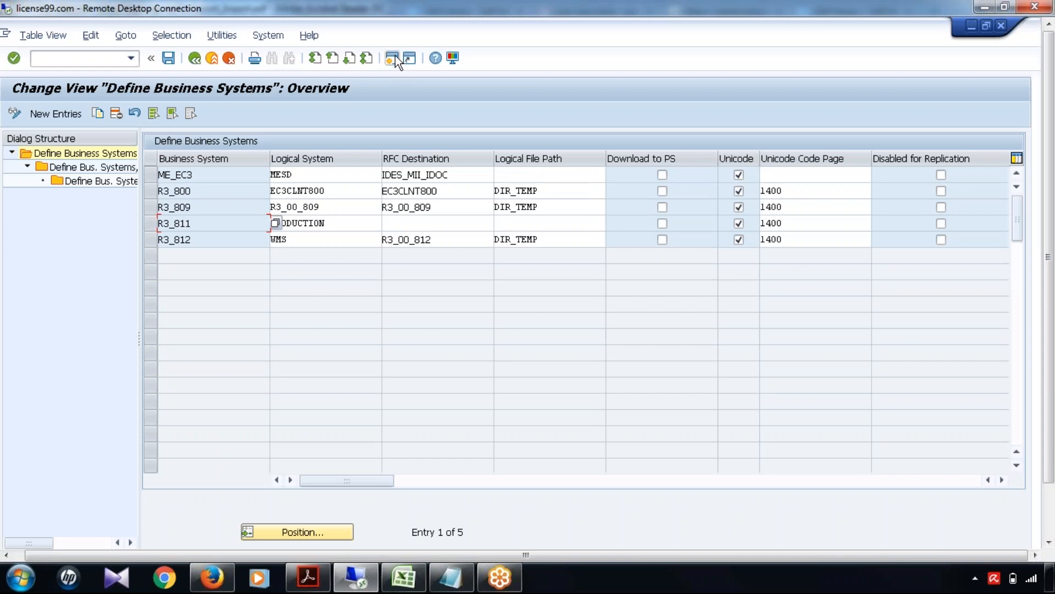
left_click(395, 56)
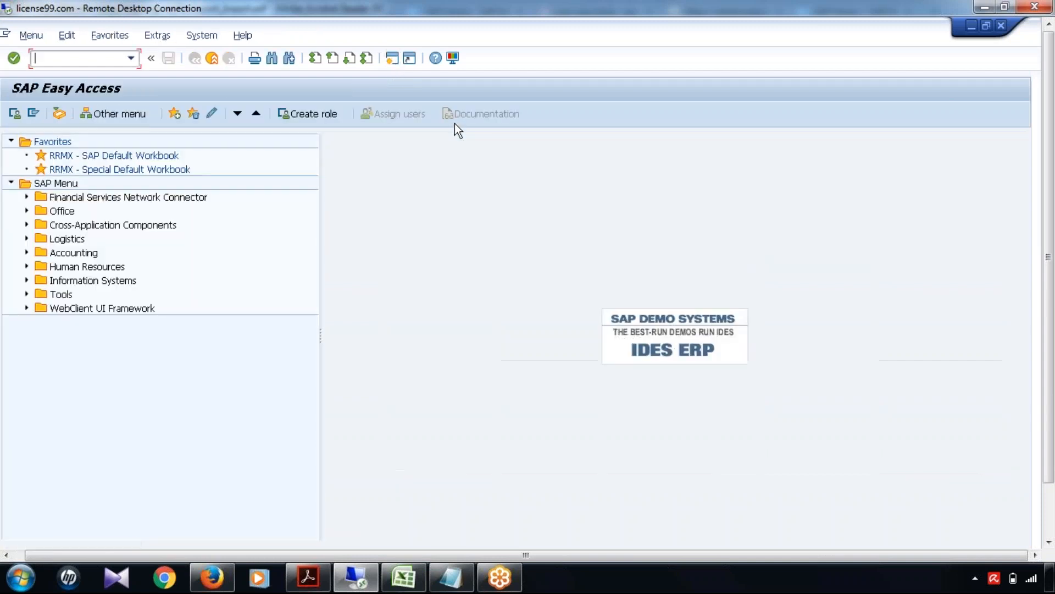
type("/nspro")
key("Return")
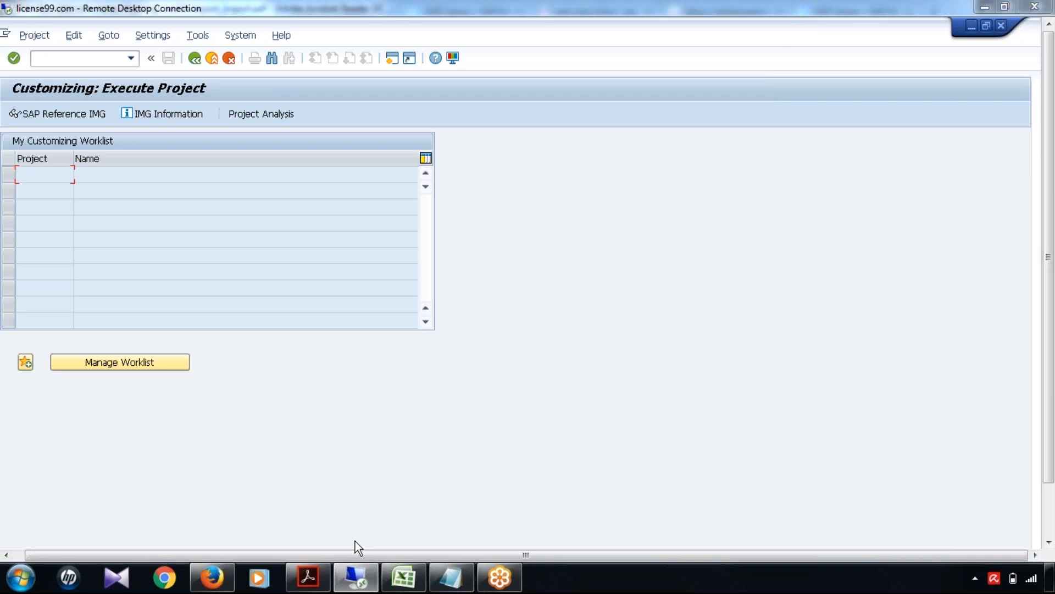
- Switch to the value mapping PDF in Acrobat Reader and examine section 4.1 Export, including its XML CodeMapping structure
left_click(308, 577)
scroll(527, 330, "down", 1)
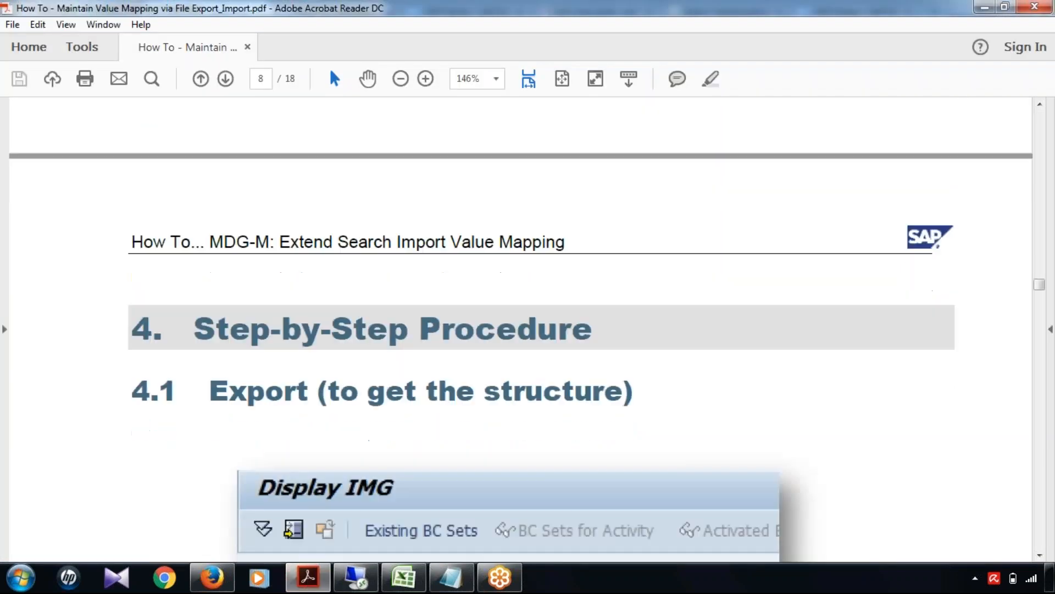
scroll(471, 451, "down", 6)
scroll(470, 450, "down", 15)
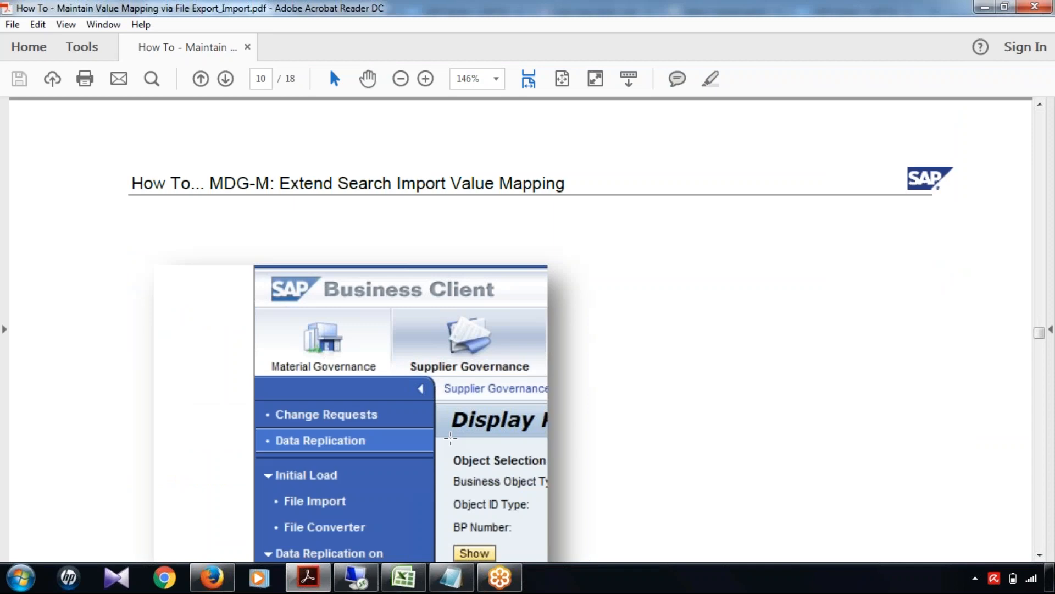
scroll(450, 439, "down", 10)
scroll(528, 330, "down", 10)
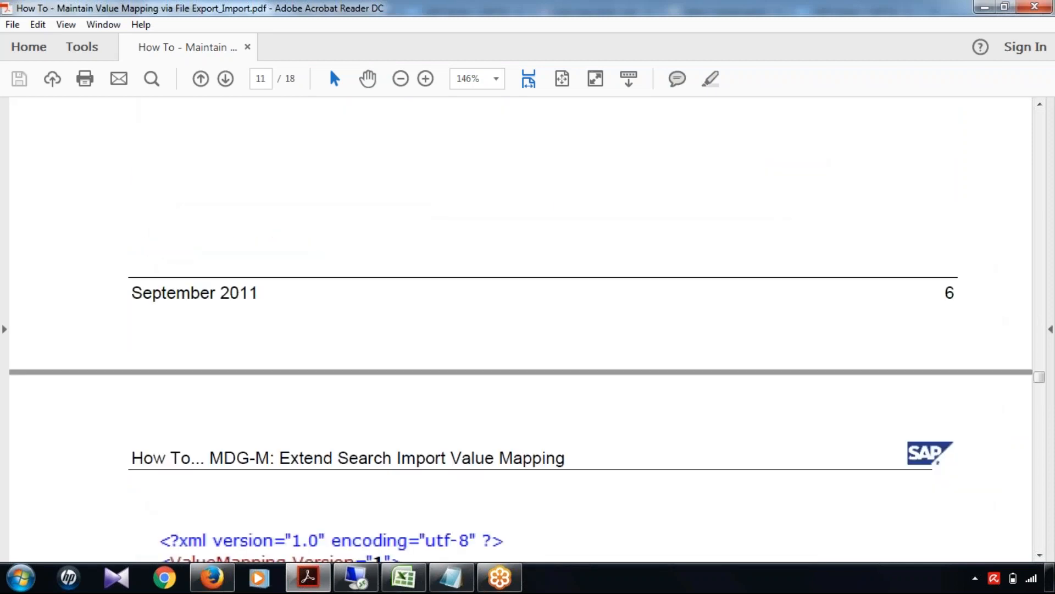
scroll(450, 449, "down", 10)
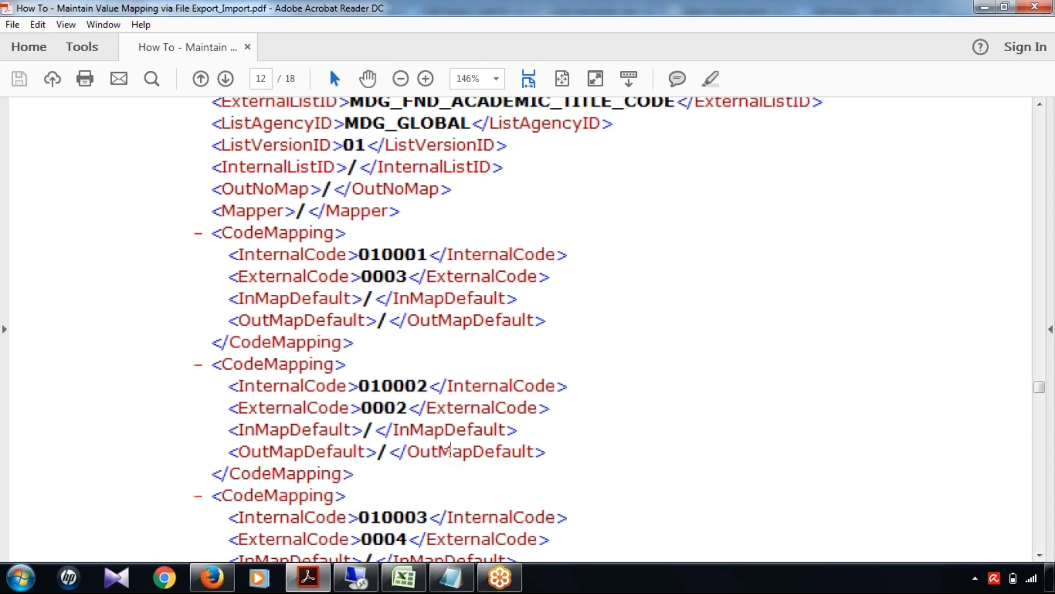
scroll(450, 450, "down", 10)
- Examine the Customizing for Titles path to Maintain Academic Titles in section 4.2 Import, then return to the Form of Address table
scroll(547, 169, "up", 1)
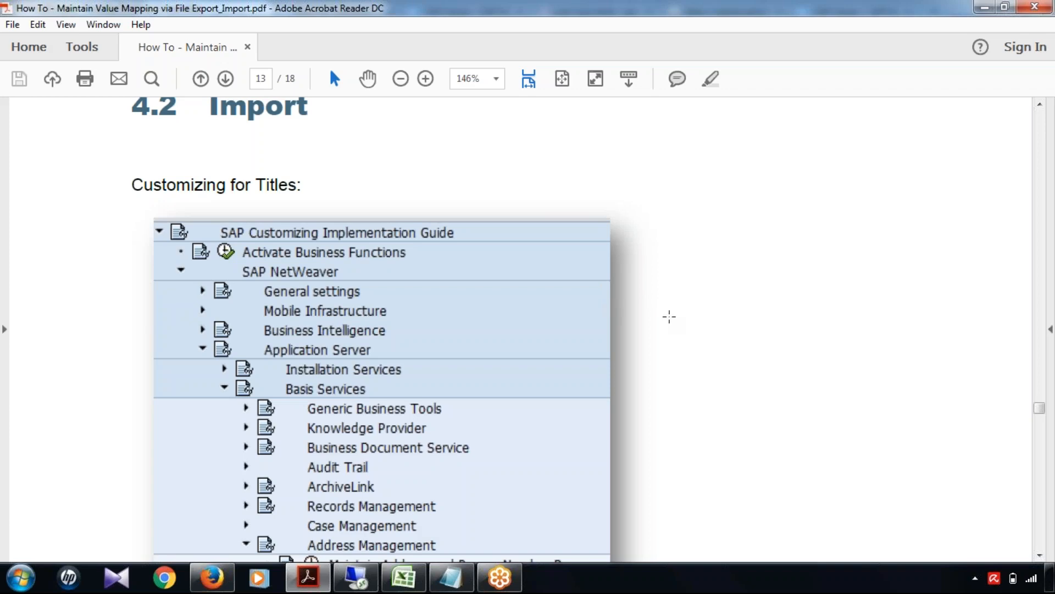
scroll(669, 317, "down", 1)
scroll(703, 320, "up", 1)
scroll(735, 322, "down", 1)
scroll(735, 322, "down", 1)
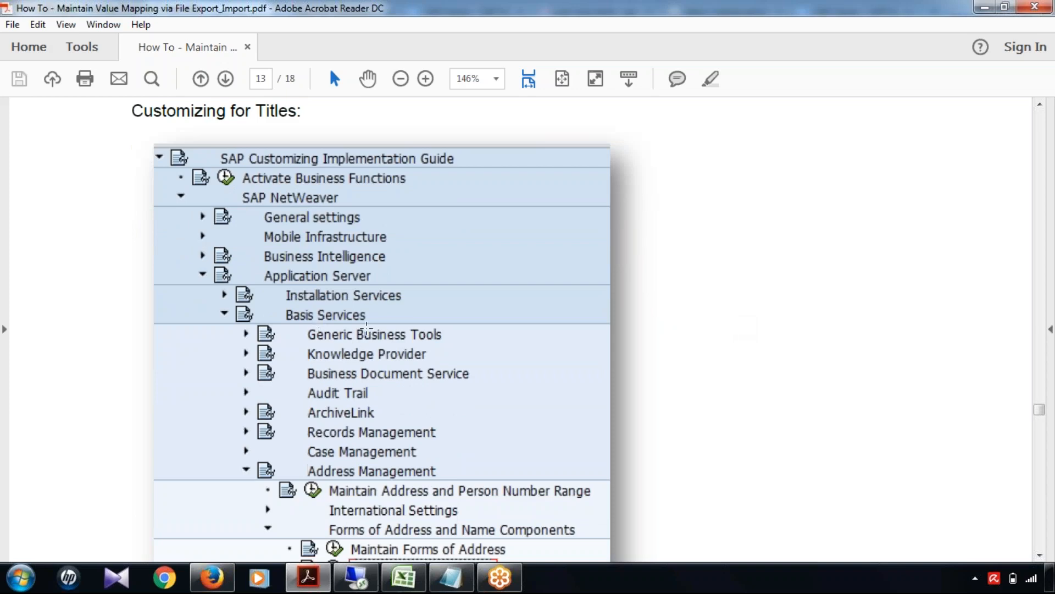
scroll(742, 348, "down", 1)
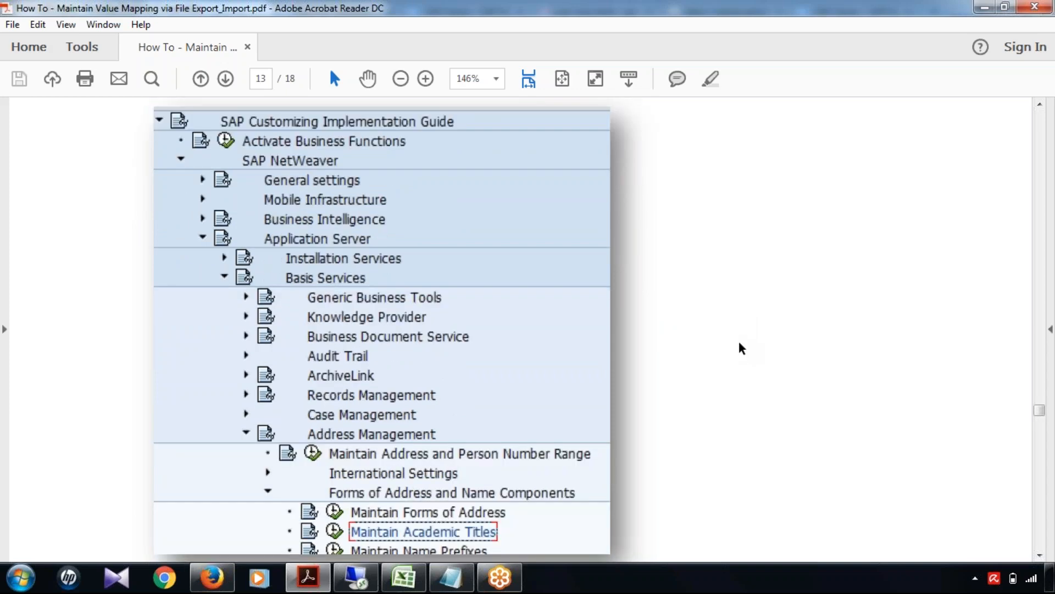
scroll(742, 348, "down", 1)
scroll(741, 348, "down", 2)
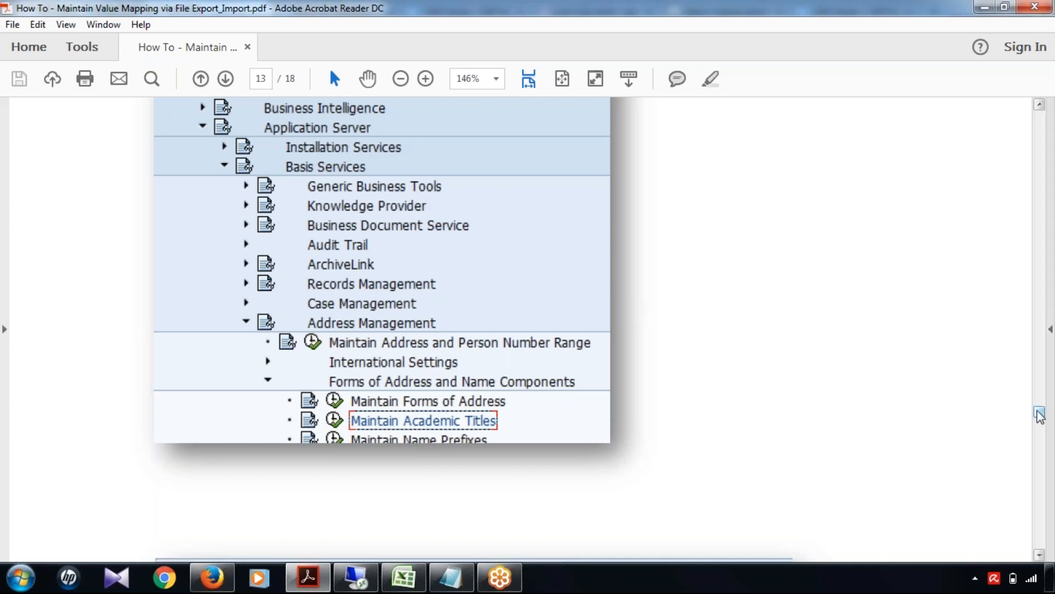
left_click_drag(1040, 416, 1041, 246)
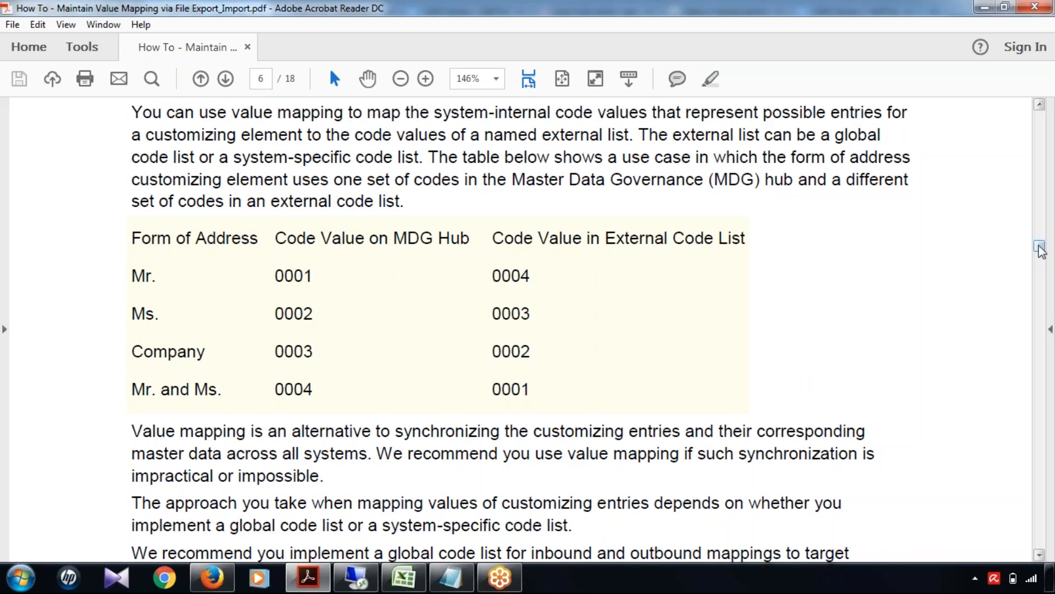
- Review the Customizing for Titles path in section 4.2 of the PDF, and expand SAP NetWeaver and Application Server in the SAP IMG
left_click_drag(1040, 248, 1053, 413)
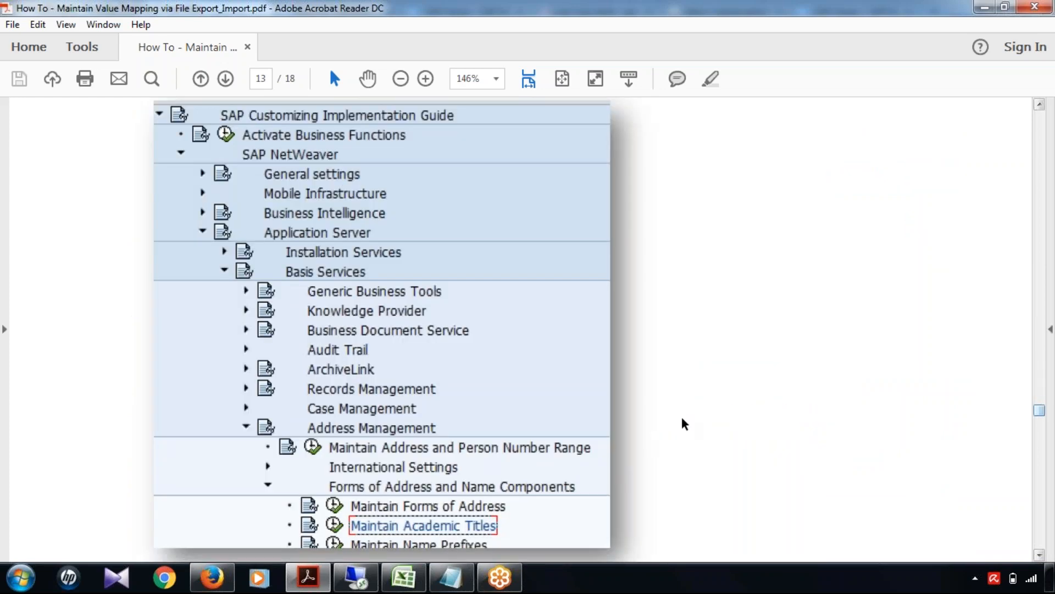
scroll(374, 449, "down", 1)
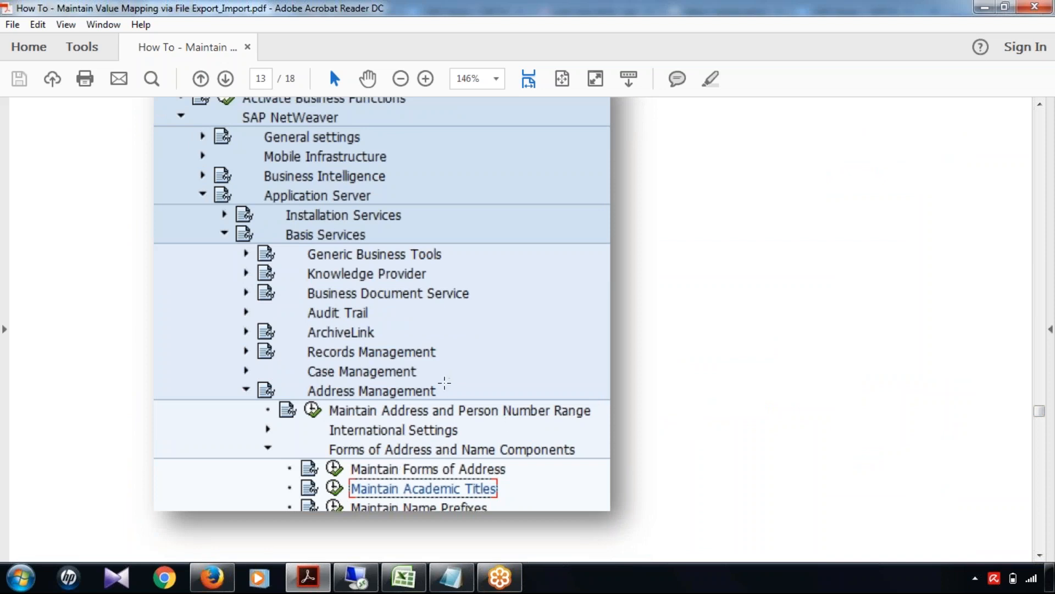
scroll(444, 381, "up", 1)
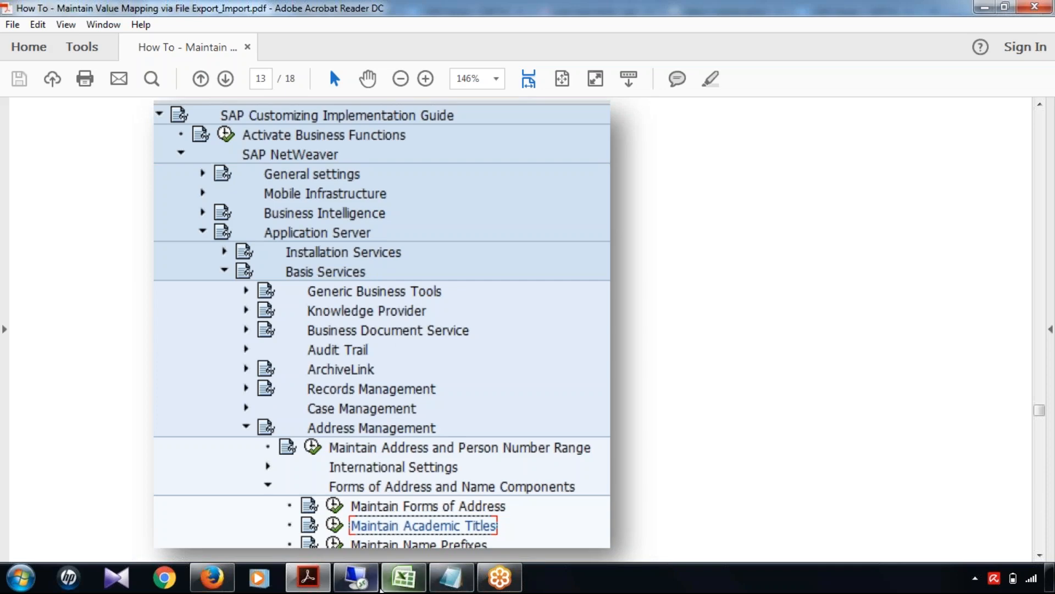
left_click(378, 586)
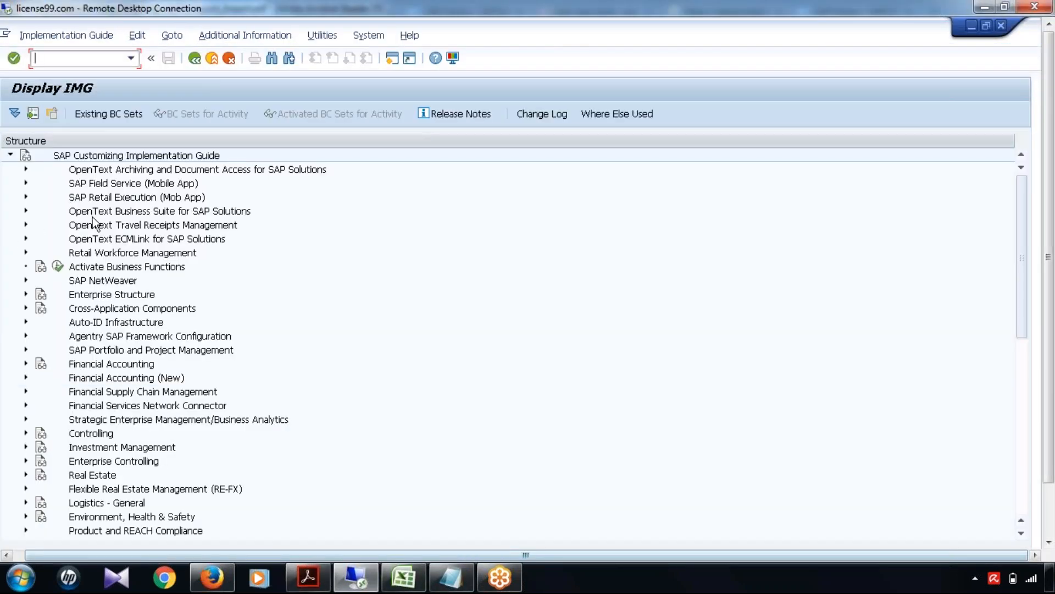
left_click(25, 280)
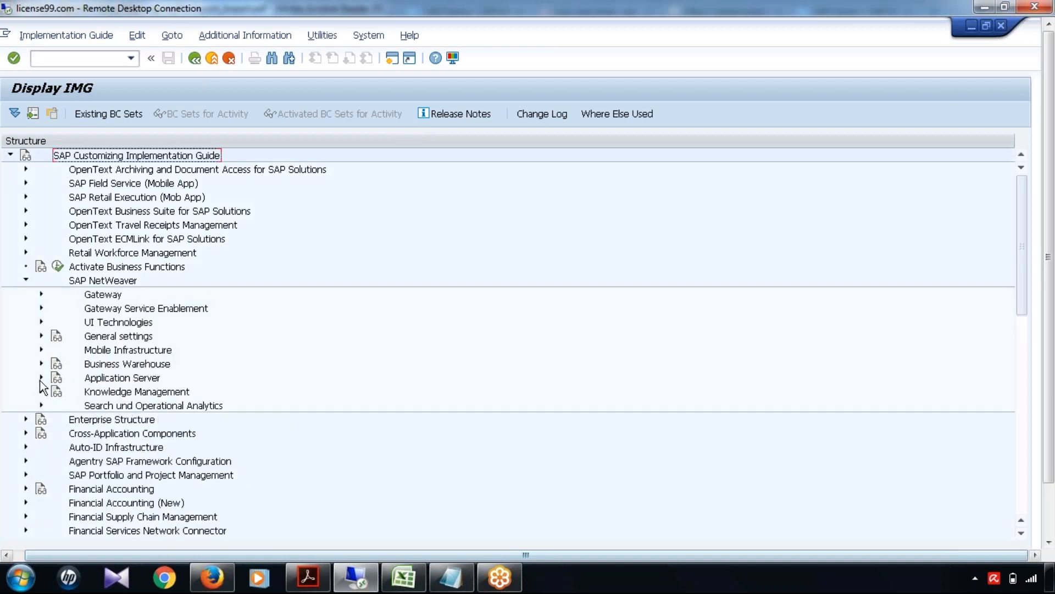
left_click(42, 378)
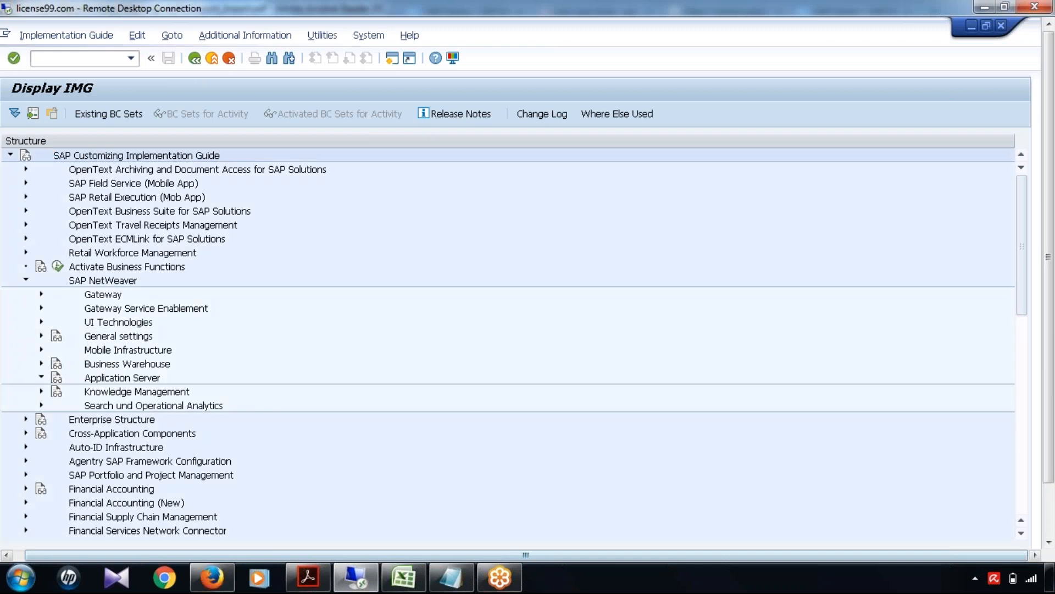
- Expand Basis Services and its Address Management node in the SAP IMG, checking the path against the PDF
left_click(308, 577)
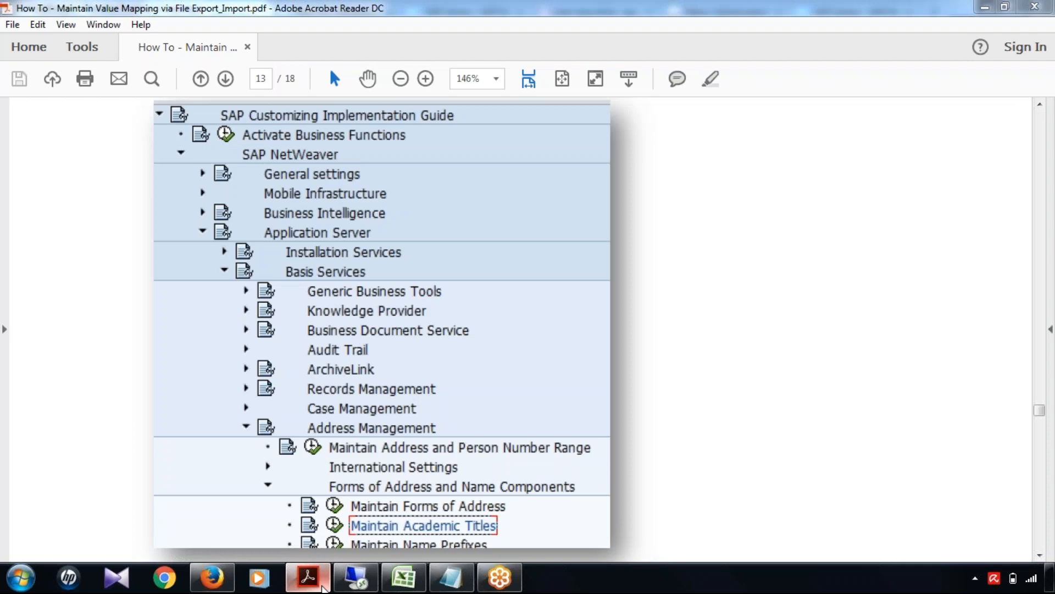
left_click(324, 587)
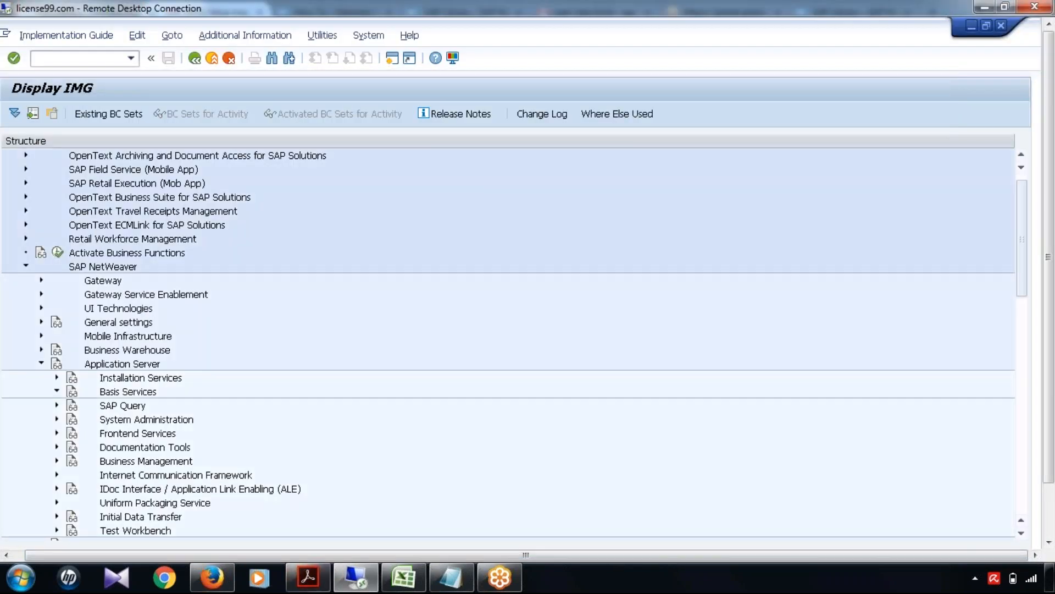
left_click(307, 586)
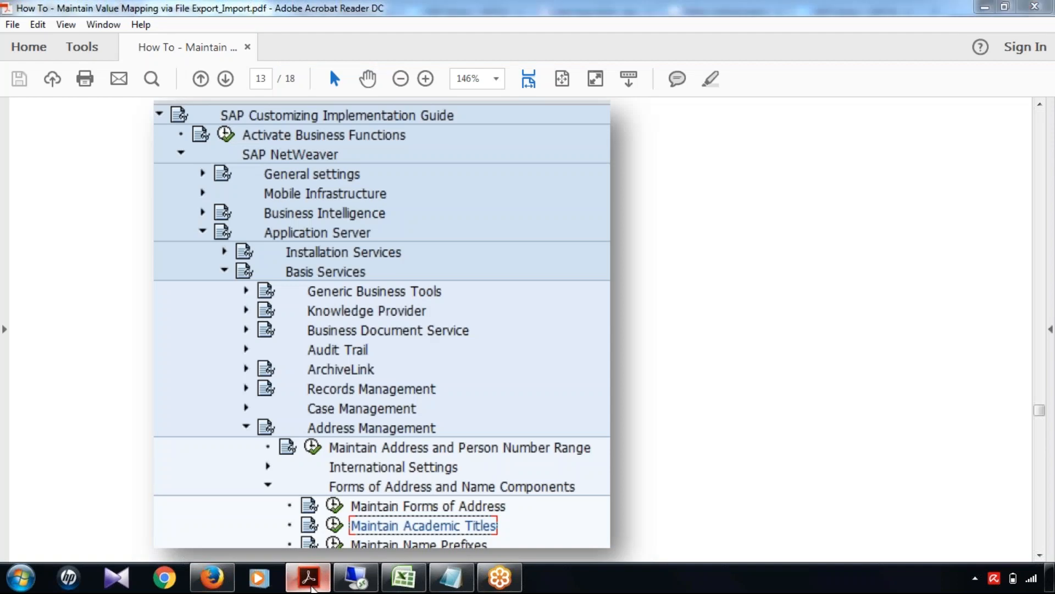
left_click(309, 586)
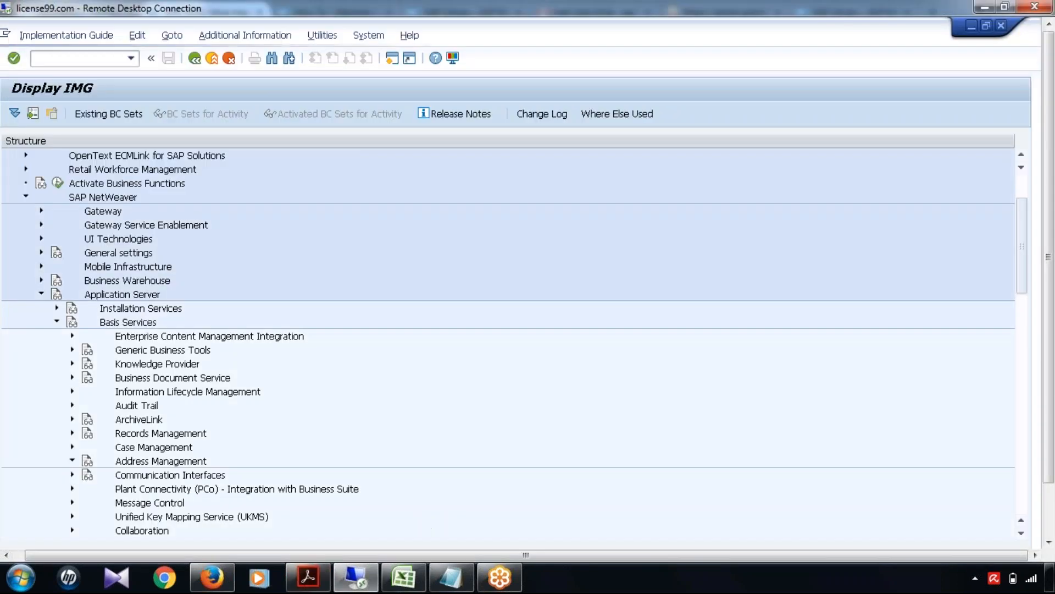
- Read the rest of the path in the PDF and expand Forms of Address and Name Components under Address Management in the IMG
left_click(308, 577)
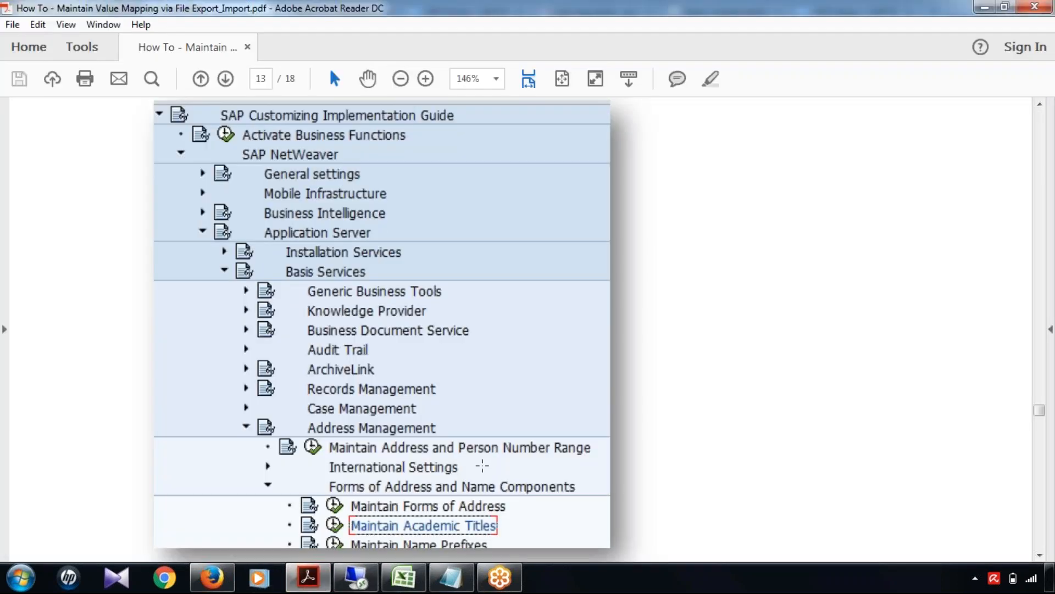
scroll(482, 465, "down", 1)
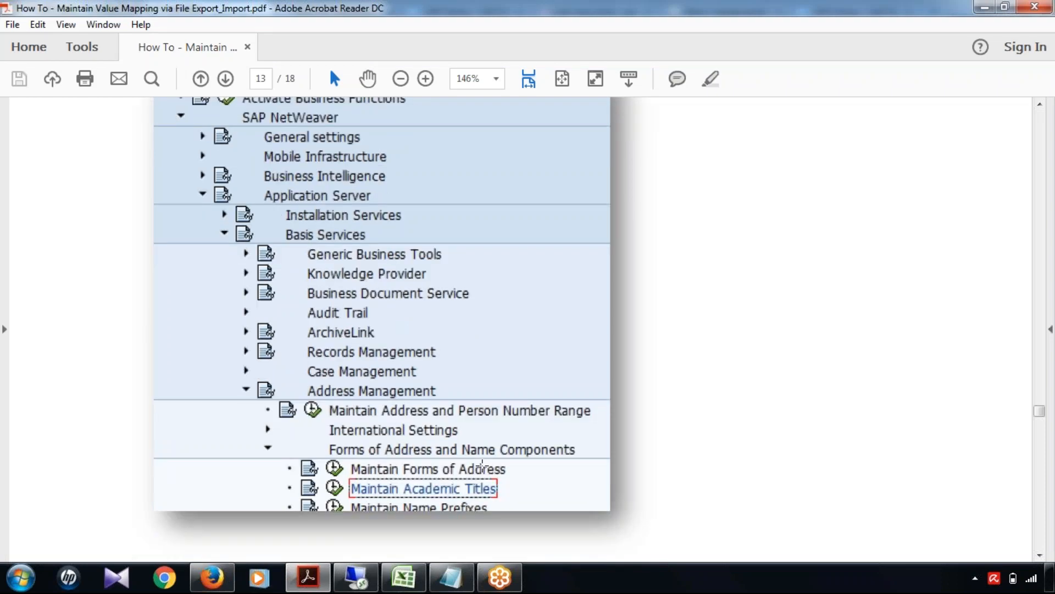
scroll(441, 345, "down", 3)
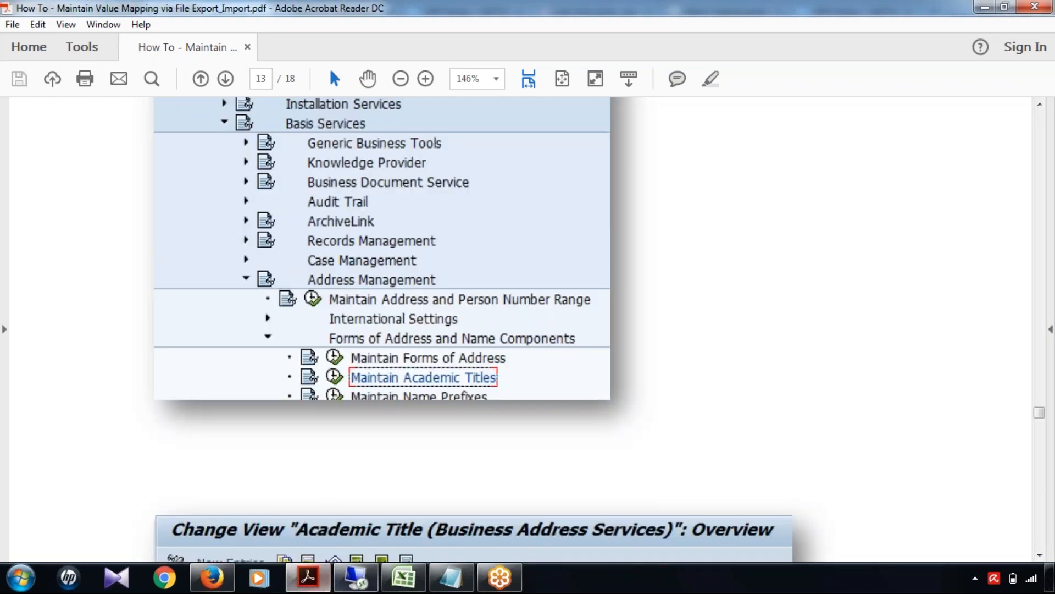
left_click(355, 577)
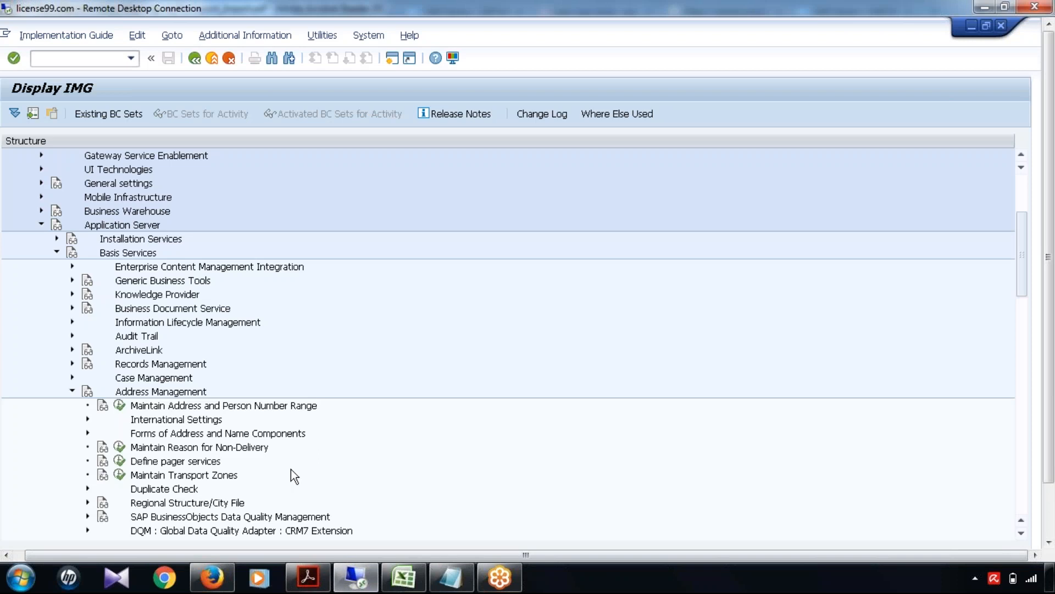
left_click(87, 432)
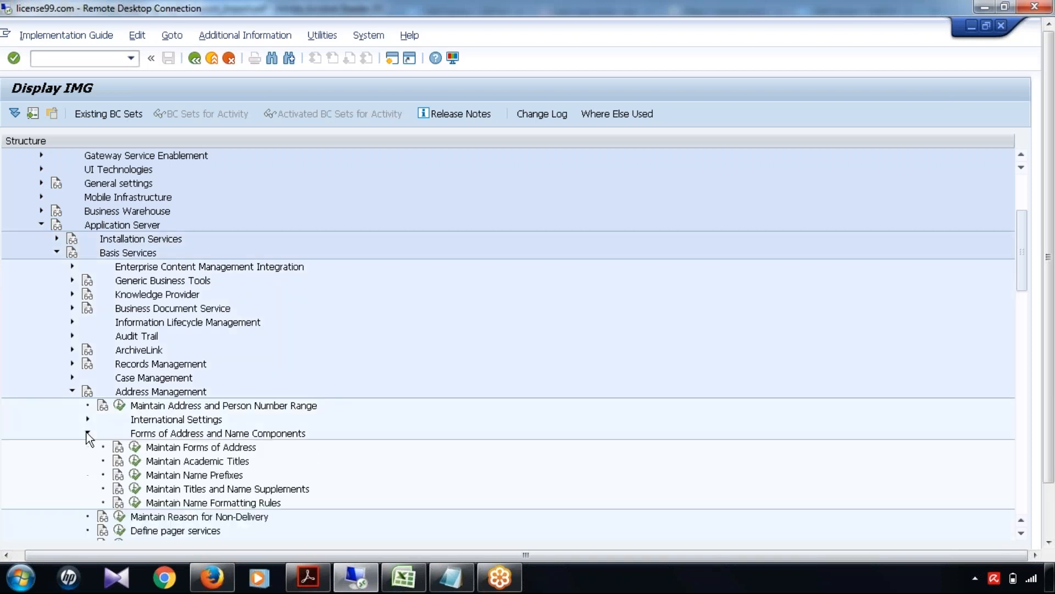
- Compare the final node with the PDF and open the Maintain Academic Titles activity in the SAP IMG
left_click(325, 580)
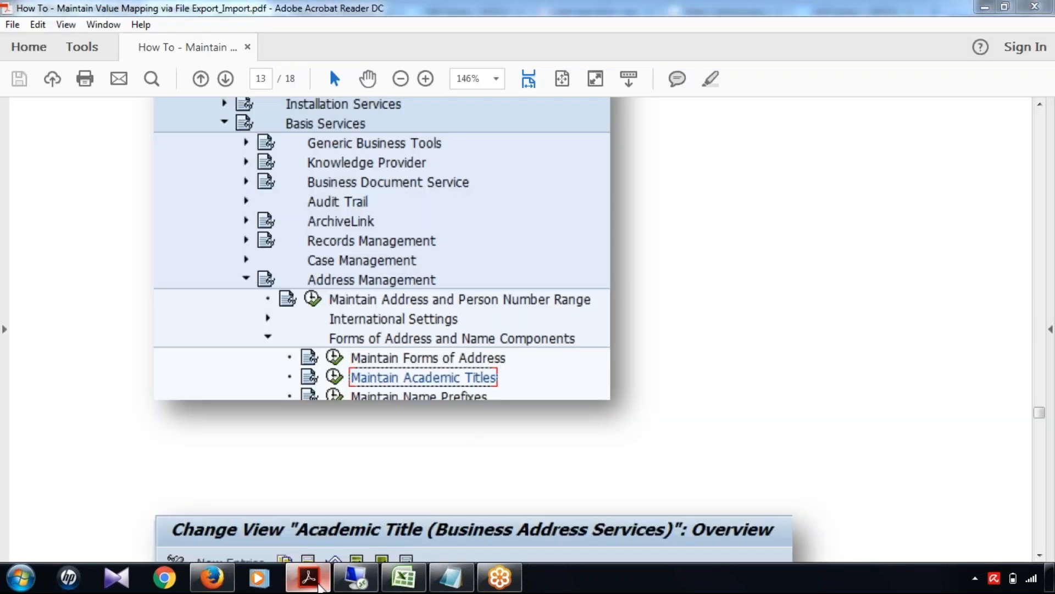
left_click(321, 586)
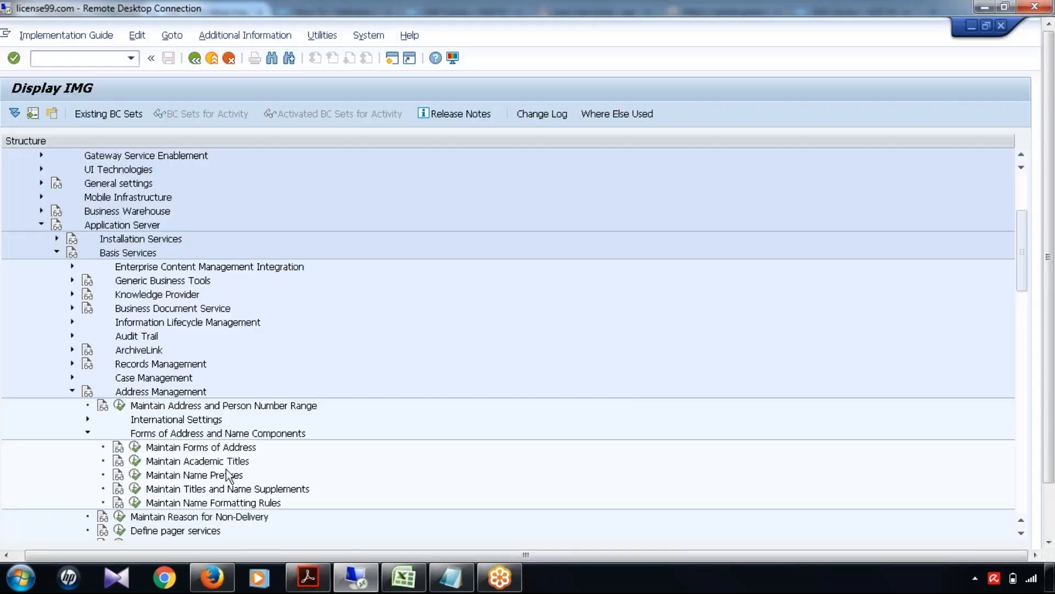
left_click(308, 577)
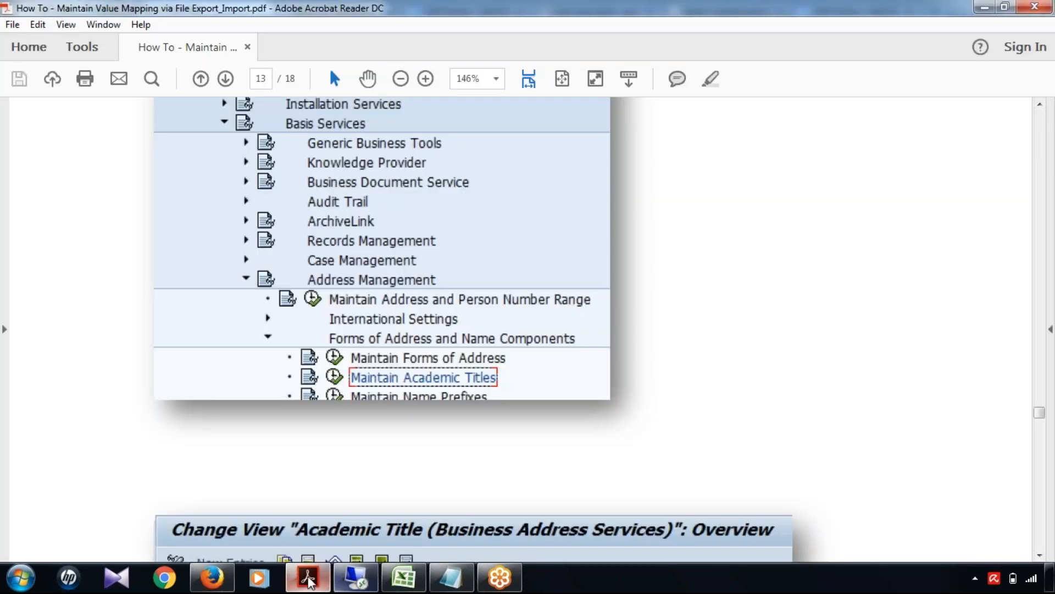
left_click(308, 578)
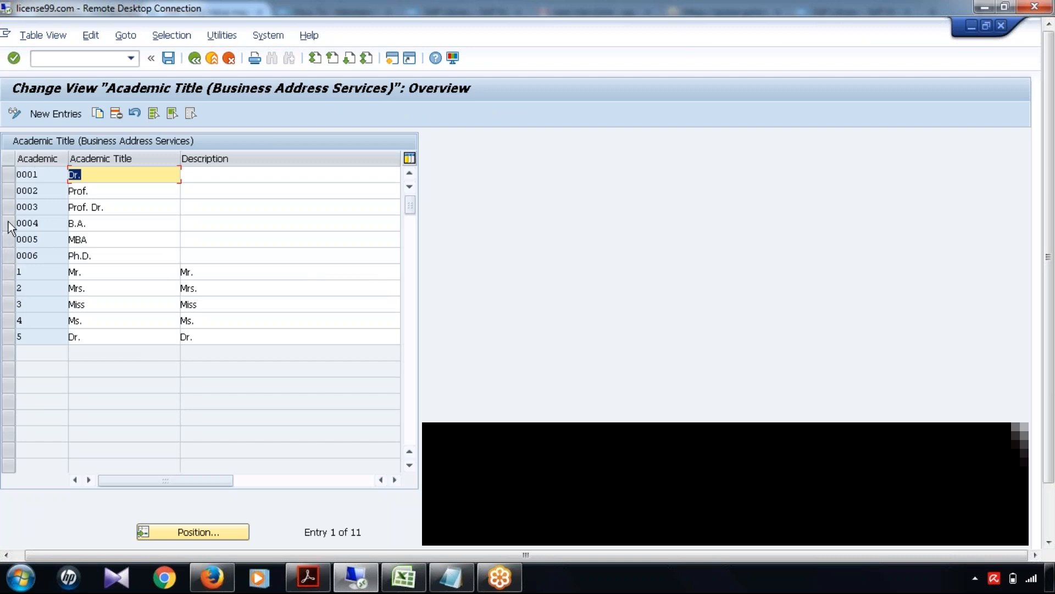
- Select academic title entries 0001 through 0006 in the overview table and place the cursor in the Description of entry 0006
left_click(8, 174)
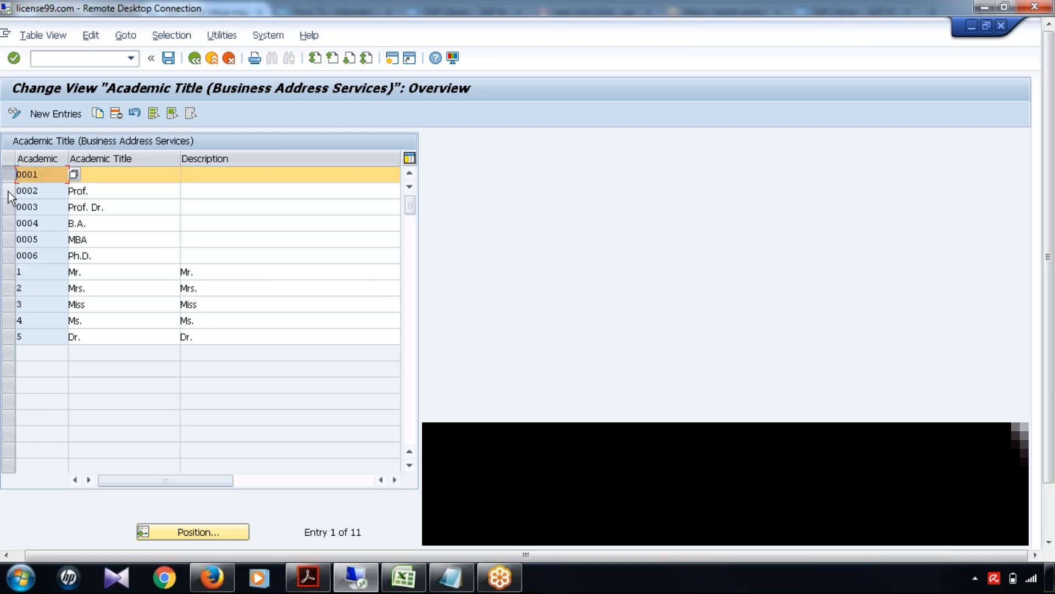
left_click(8, 190)
left_click(9, 206)
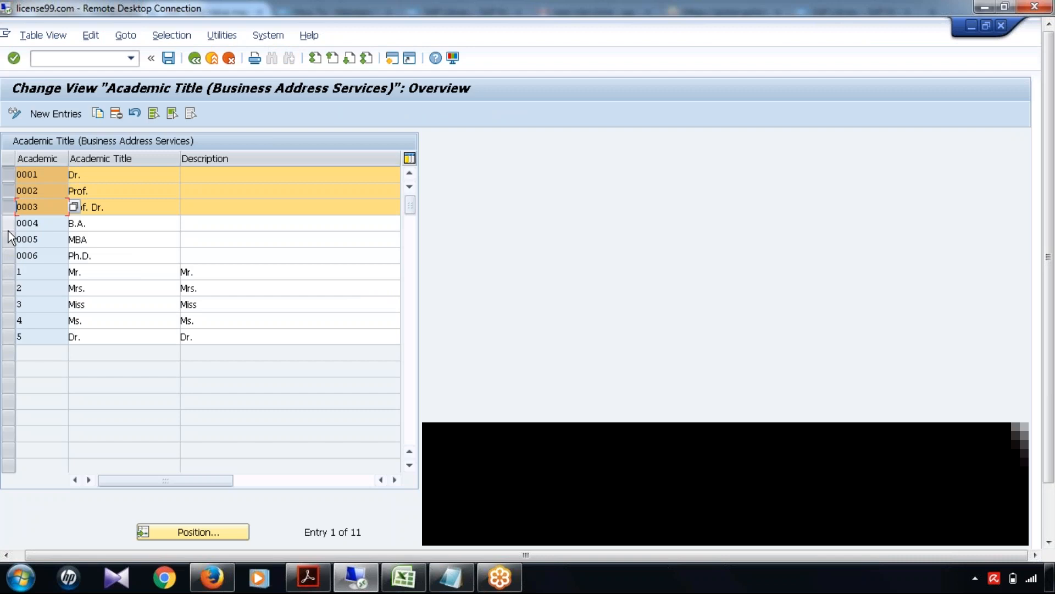
left_click(8, 229)
left_click(8, 242)
left_click(9, 256)
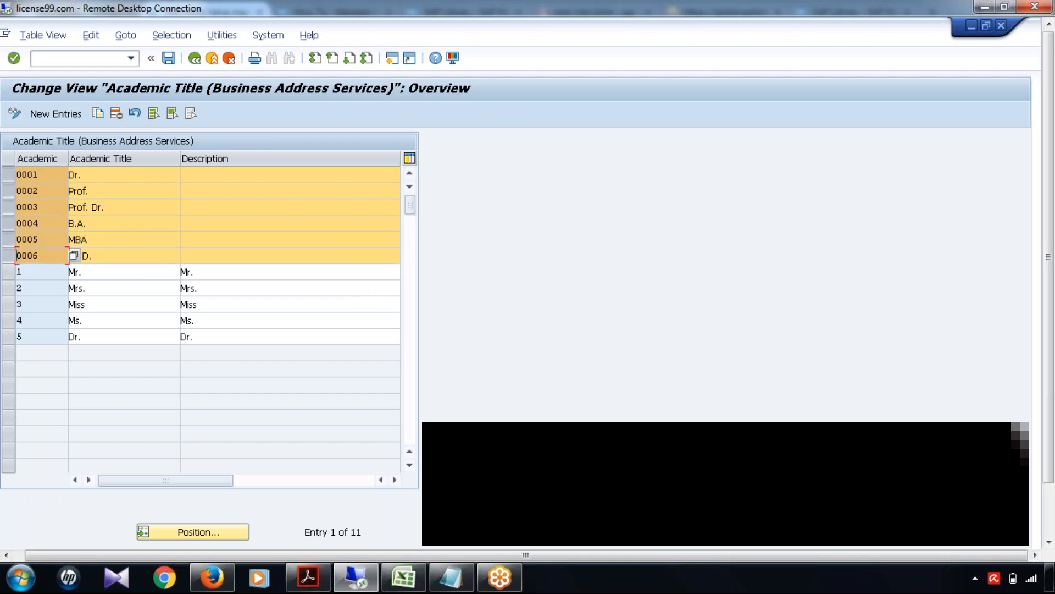
left_click(150, 255)
left_click(262, 255)
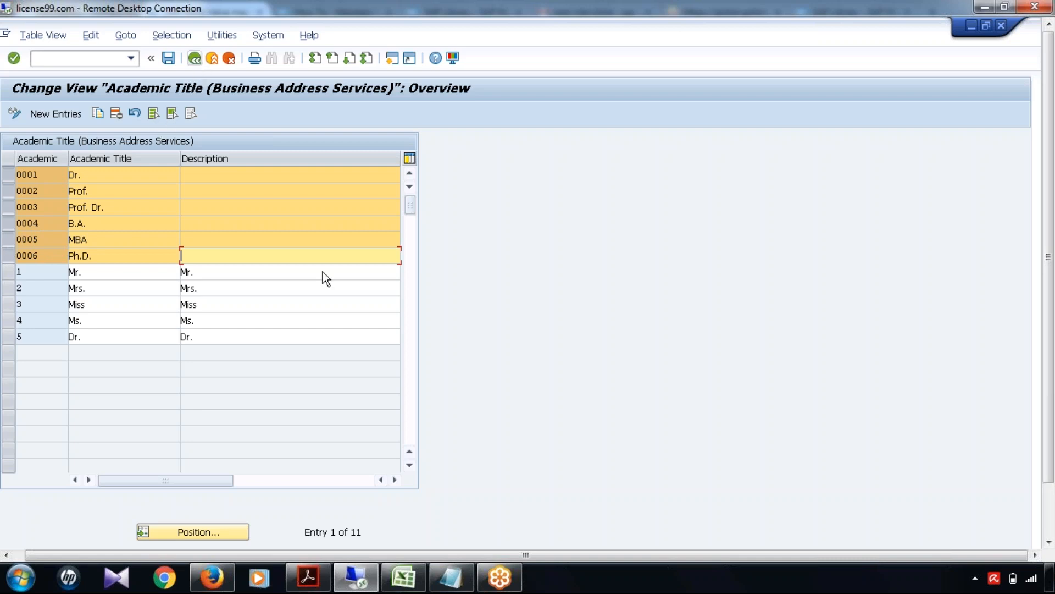
- Switch to Excel and extend cell A1432 to read "Step 1: Tx. SPRO, check or define the object values"
left_click(415, 578)
left_click(117, 459)
left_click(162, 428)
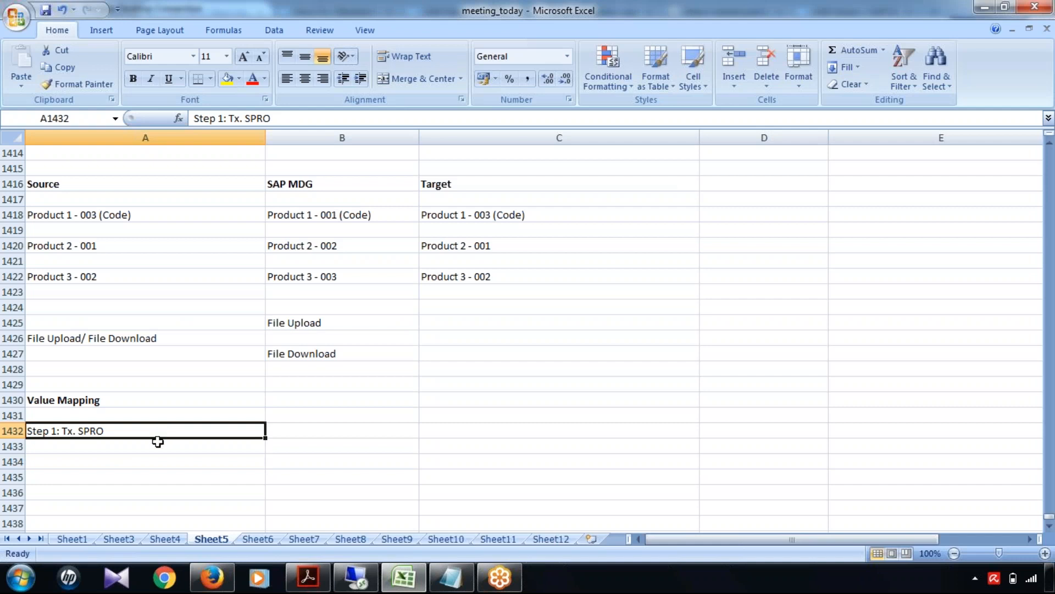
left_click(330, 118)
type(", check")
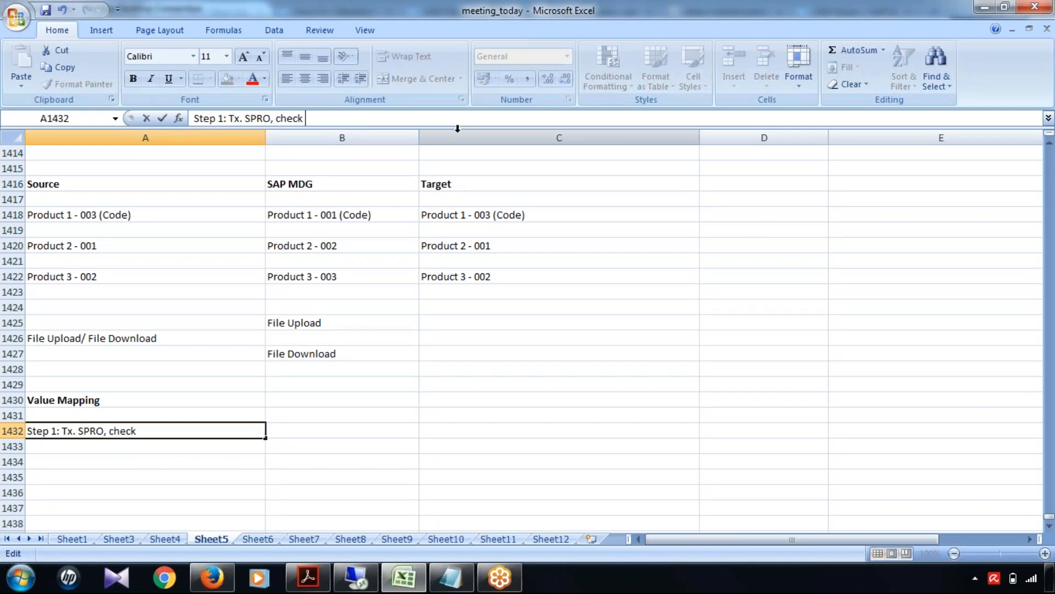
type(" or define the")
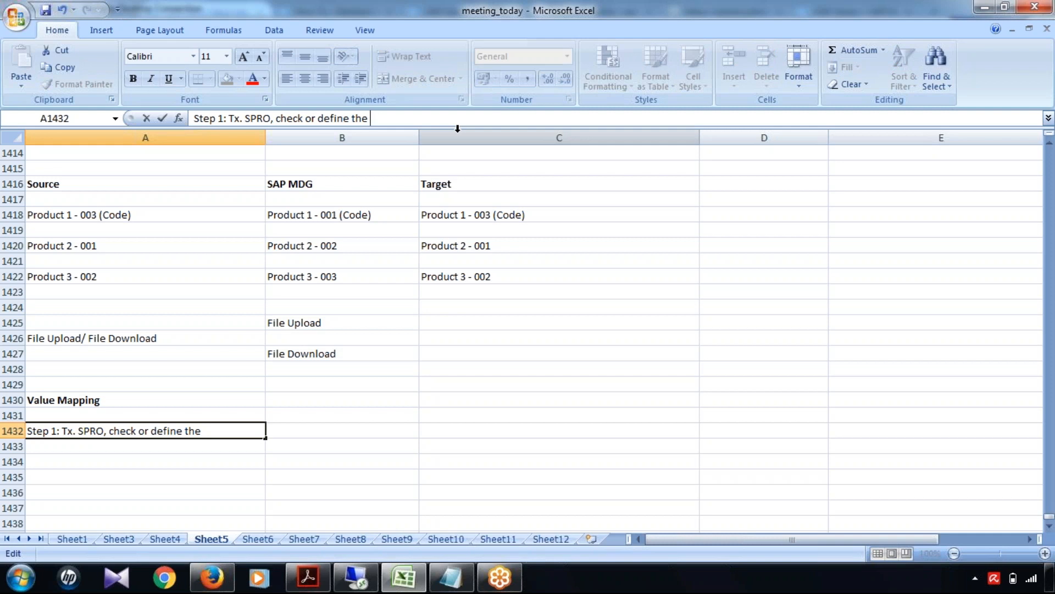
type(" object values")
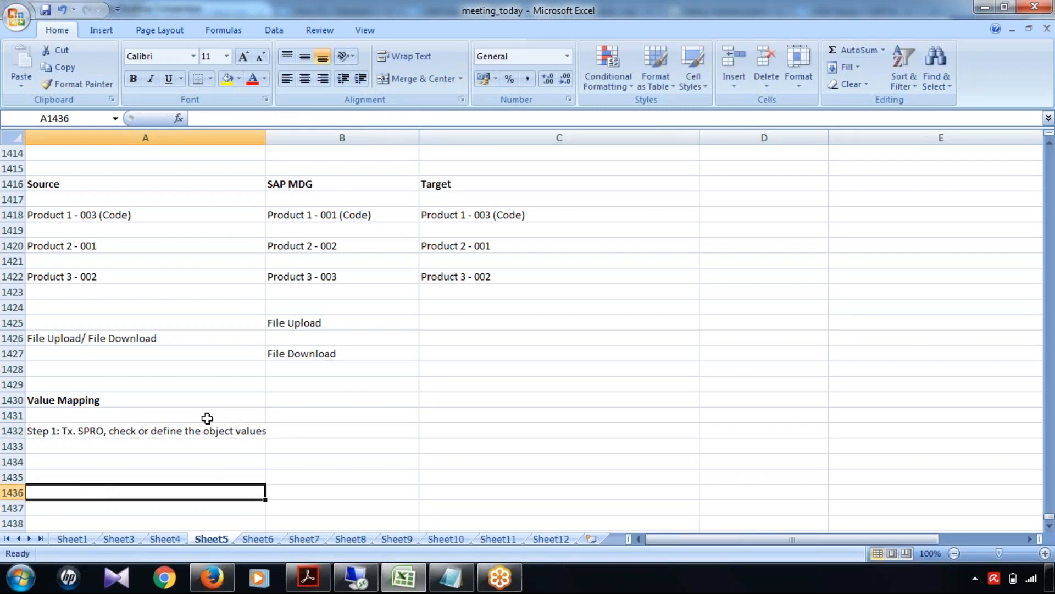
- Widen column A to fit the Step 1 text and enter "Step 2:" in cell A1434
left_click_drag(268, 135, 330, 135)
scroll(336, 394, "down", 2)
left_click(146, 342)
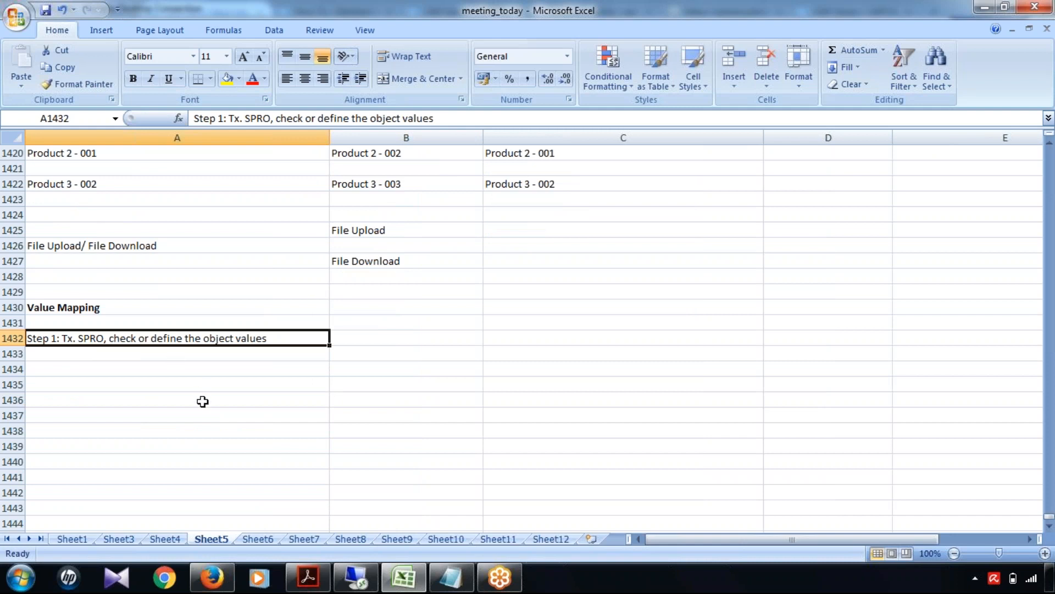
left_click(134, 372)
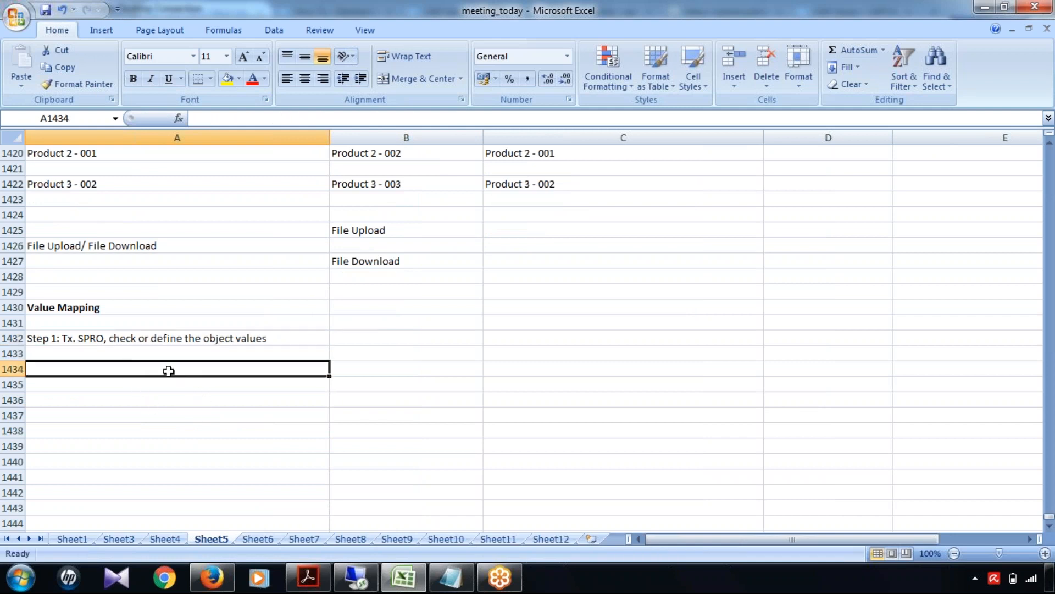
type("Step 2:")
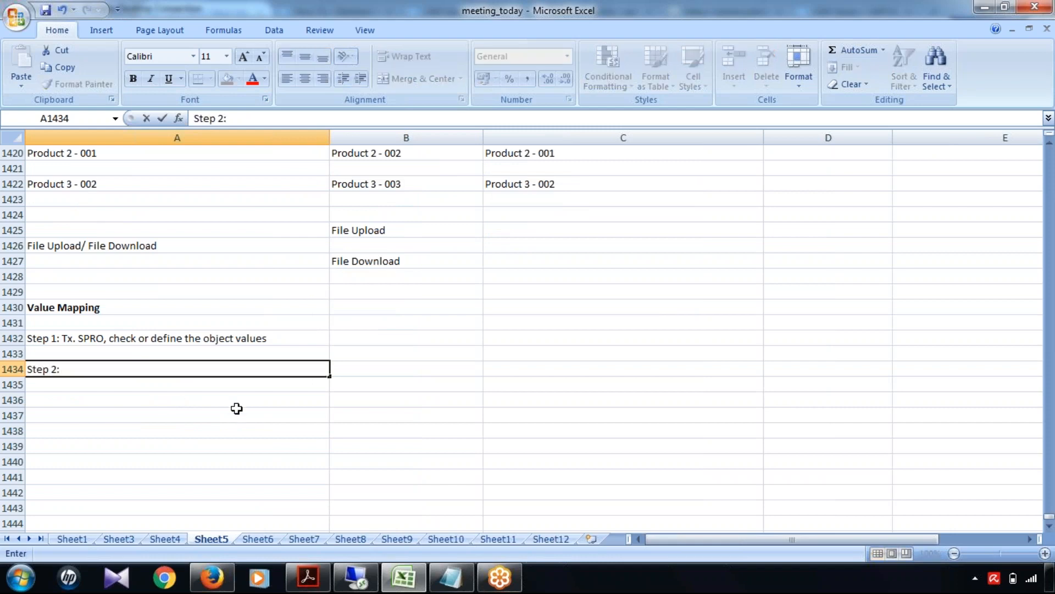
- Switch to the value mapping PDF and look up the IMG path to Maintain Value Mapping under Master Data Governance General Settings
left_click(316, 584)
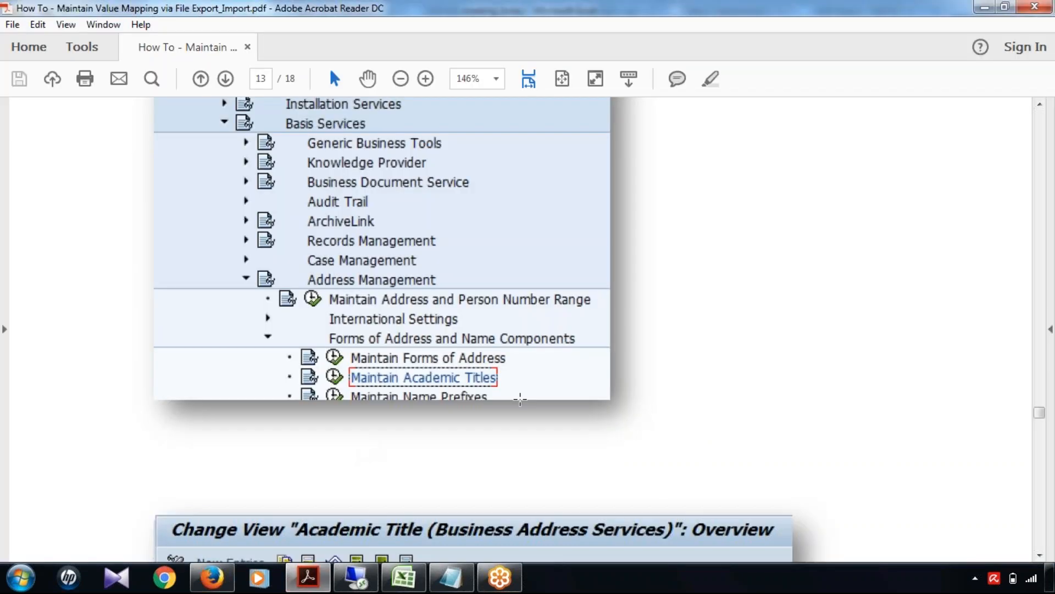
scroll(317, 354, "down", 5)
scroll(317, 354, "down", 8)
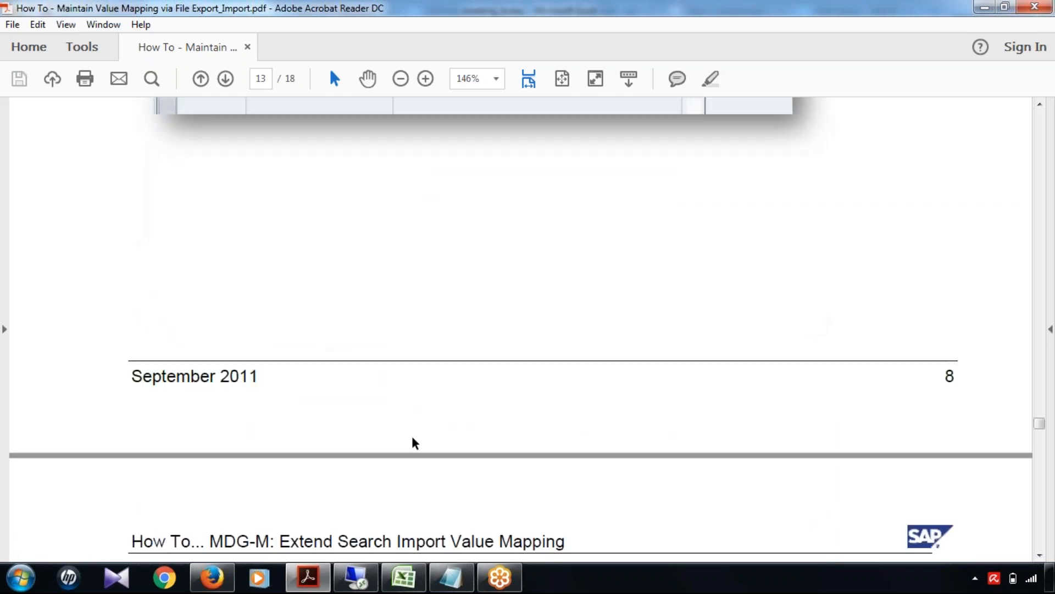
scroll(412, 440, "up", 12)
scroll(521, 330, "up", 10)
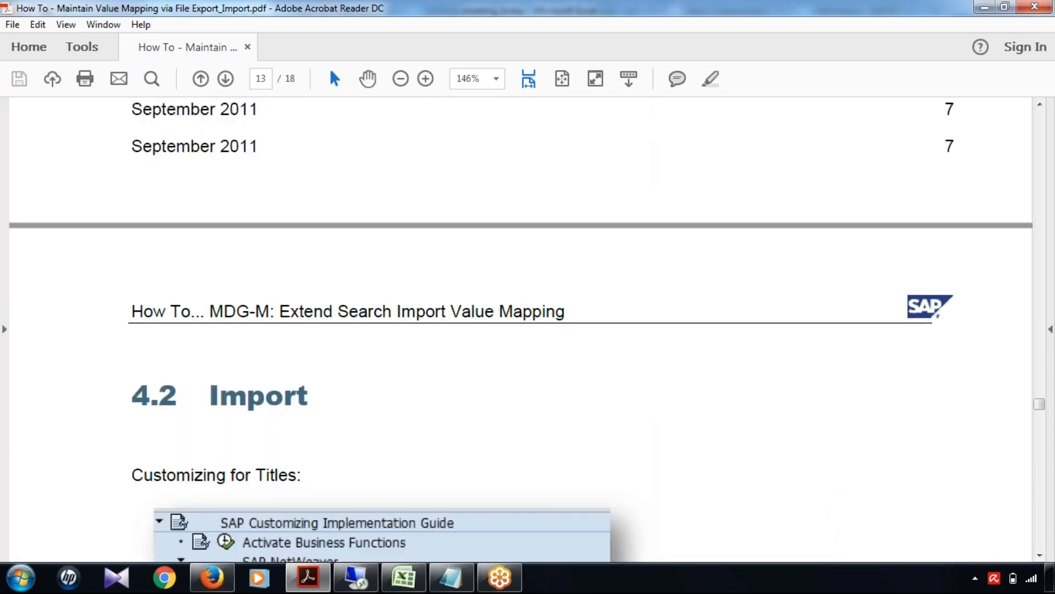
left_click_drag(1042, 405, 1036, 291)
scroll(912, 354, "down", 2)
scroll(913, 356, "down", 1)
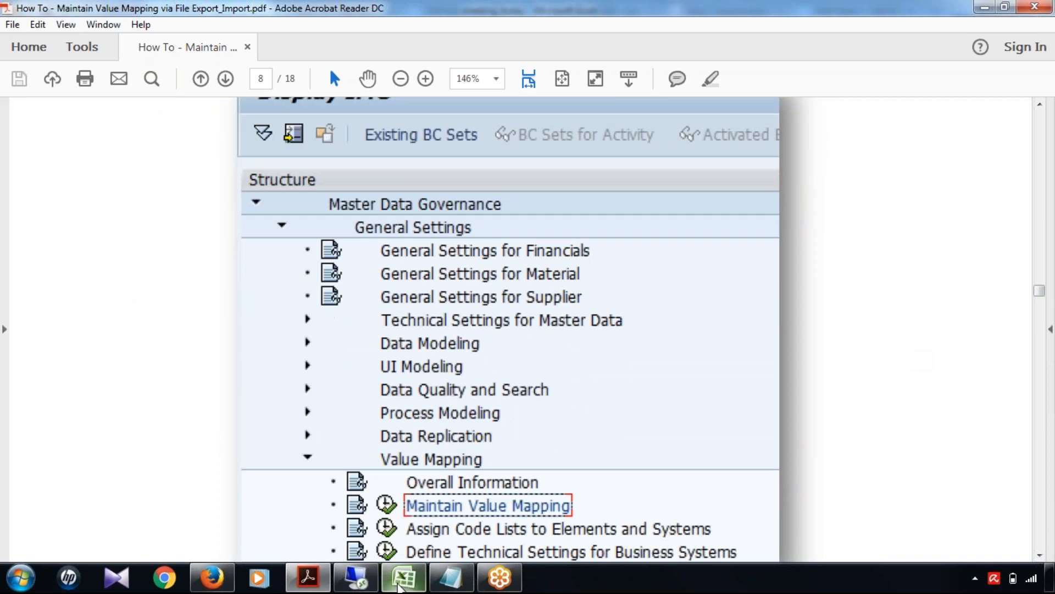
- Switch to Excel and extend cell A1434 to read "Step 2: Tx. MDGIMG"
left_click(401, 578)
type("Tx")
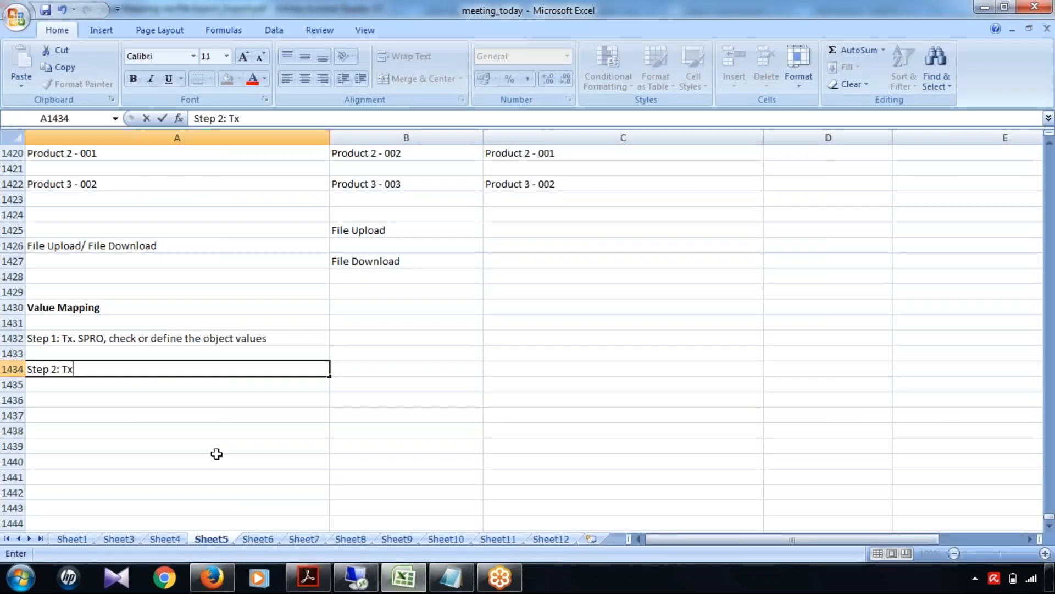
type(". MDGIMG")
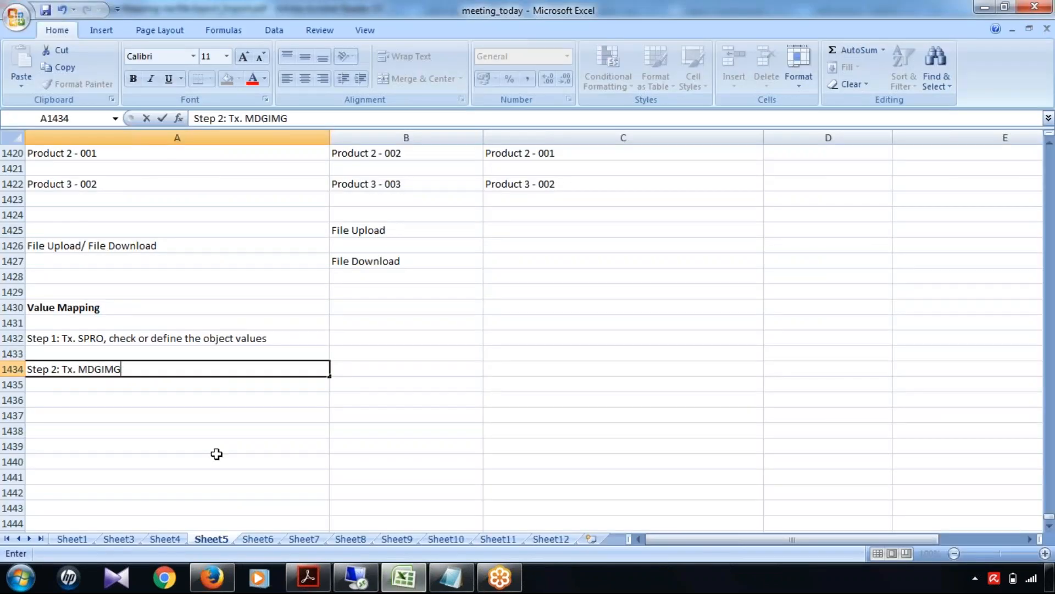
key("ctrl+Return")
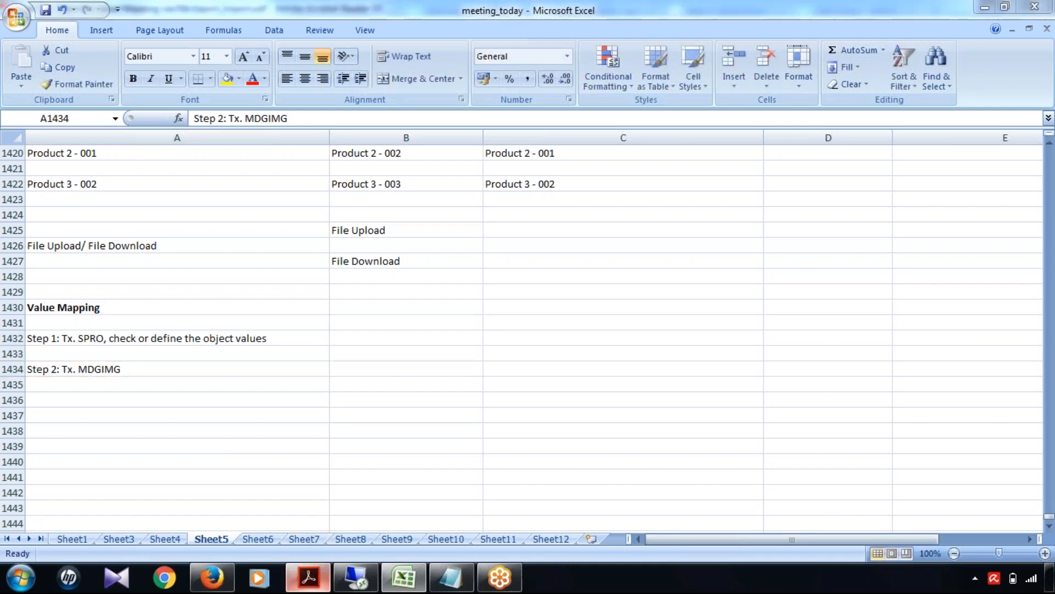
- Switch to the SAP remote desktop session and start transaction MDGIMG from the SAP Easy Access screen
left_click(308, 577)
left_click(356, 577)
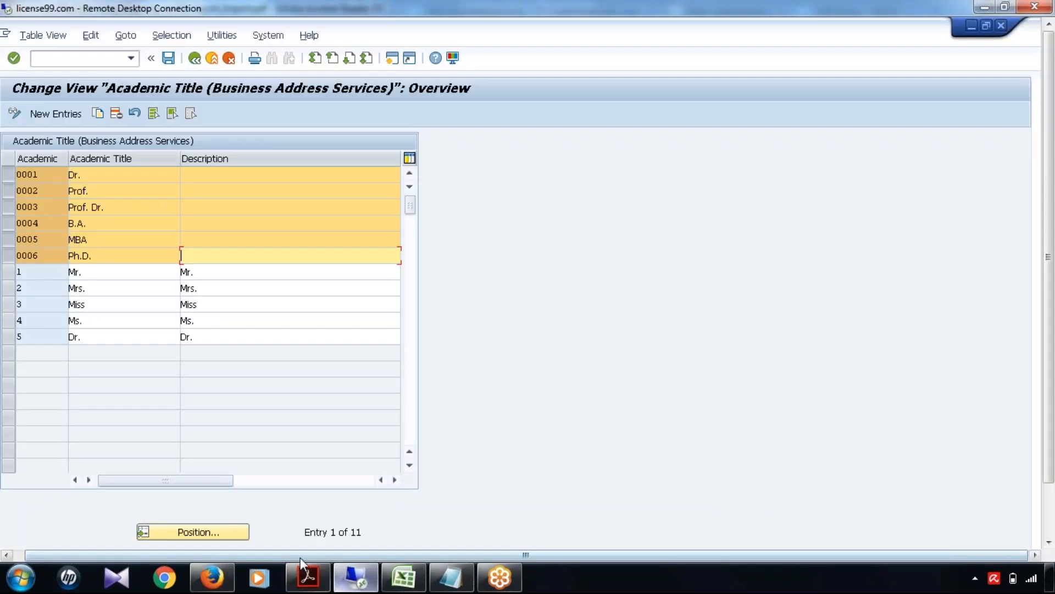
left_click(391, 58)
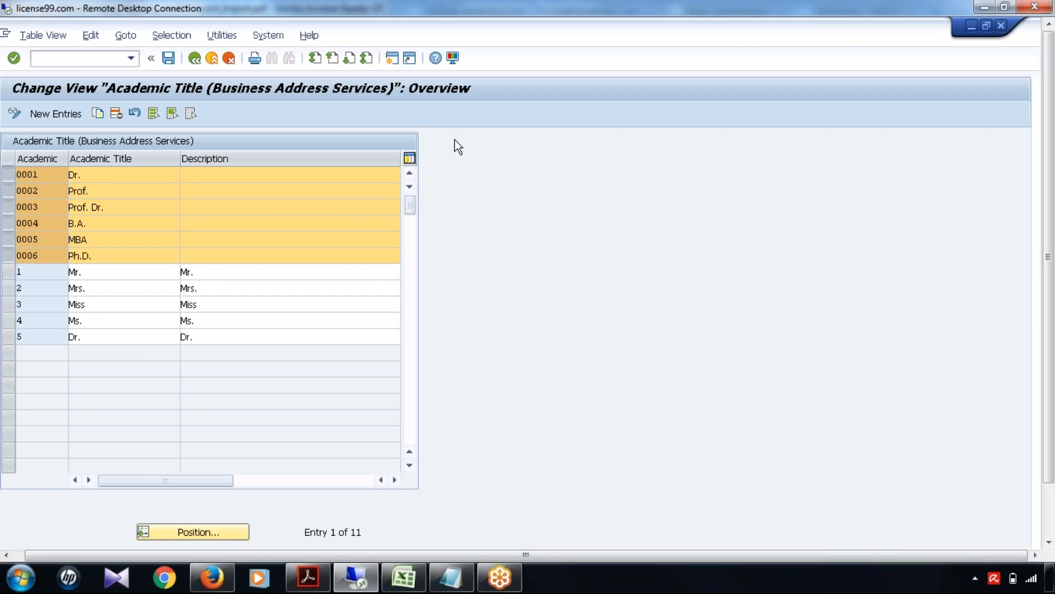
type("/nmdg")
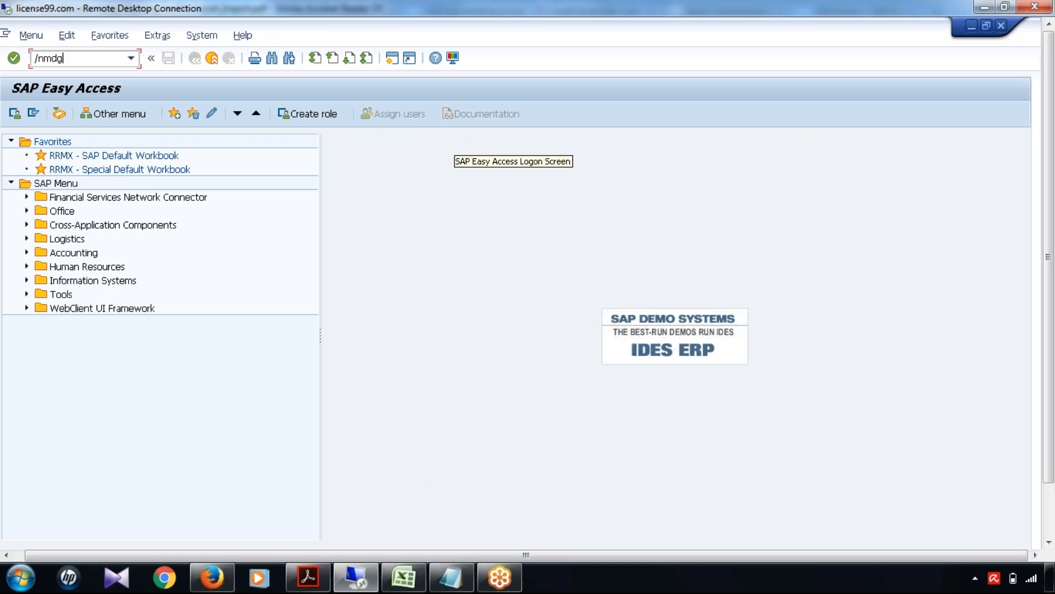
type("img")
key("Return")
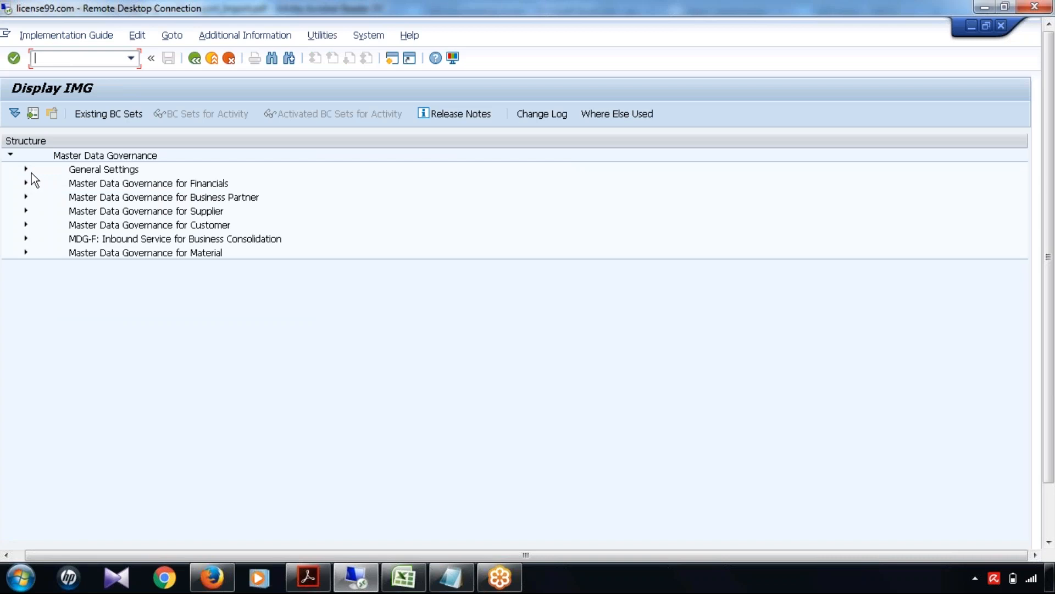
- Expand General Settings and Value Mapping in the IMG, compare the path with the PDF, and open Maintain Value Mapping
left_click(25, 170)
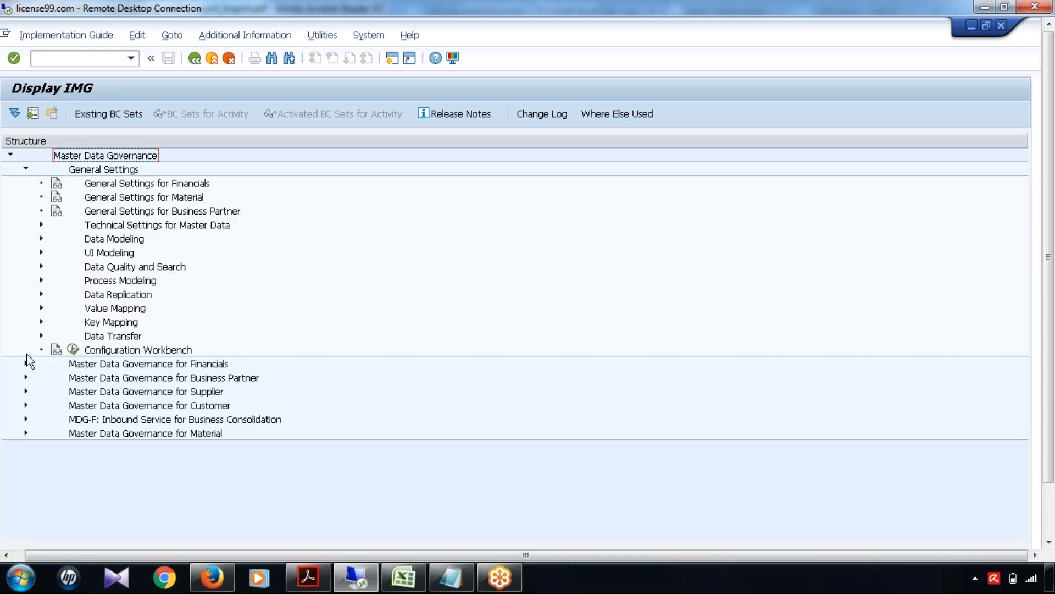
left_click(41, 306)
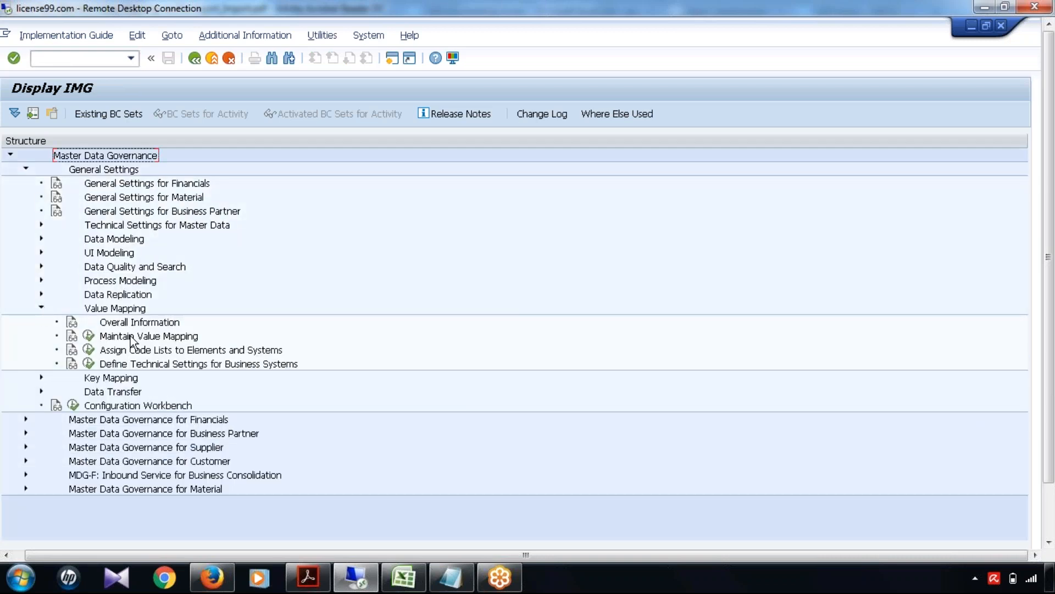
left_click(307, 576)
scroll(450, 445, "down", 1)
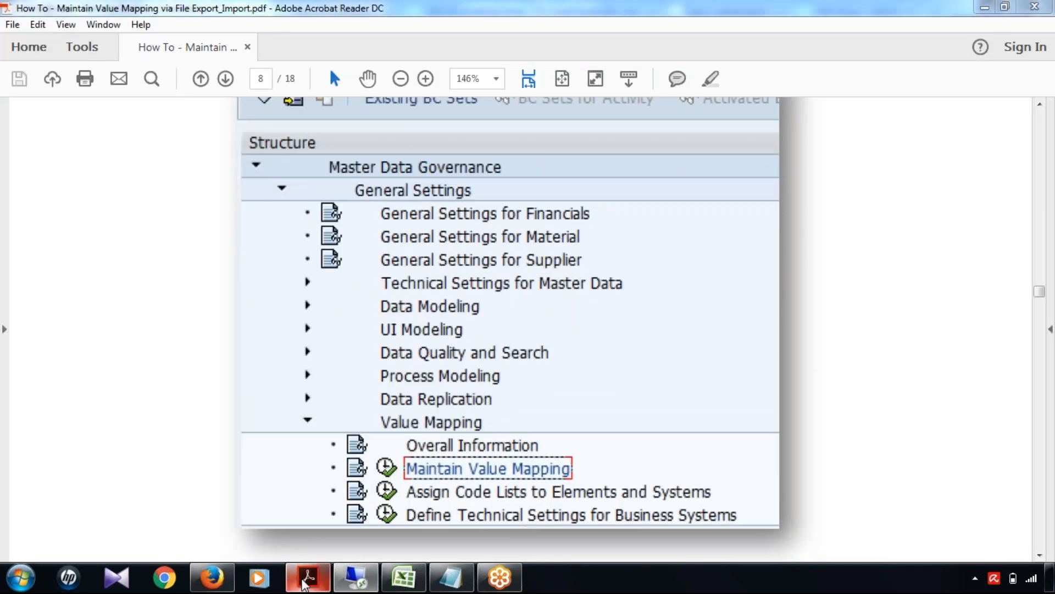
left_click(304, 582)
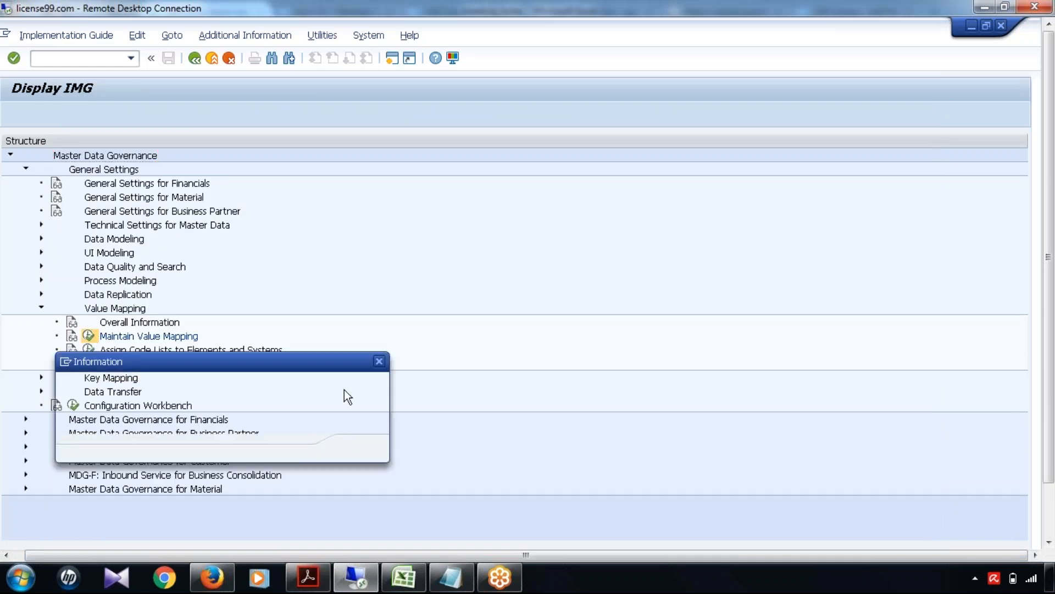
key("Return")
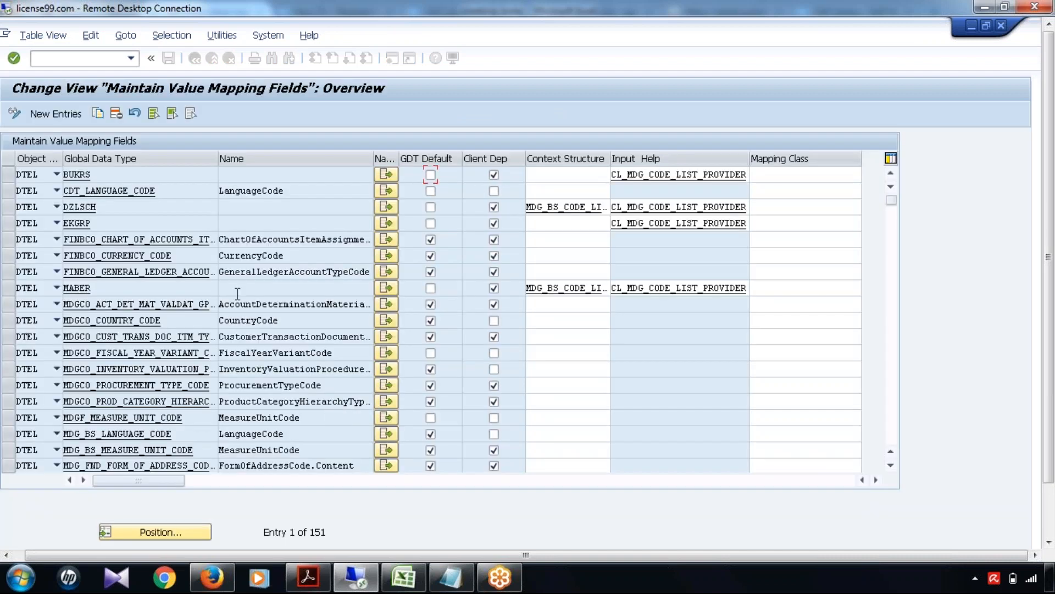
- Widen the Global Data Type and Object Type columns and browse the value mapping fields, including the CountryCode entry
left_click_drag(218, 159, 314, 158)
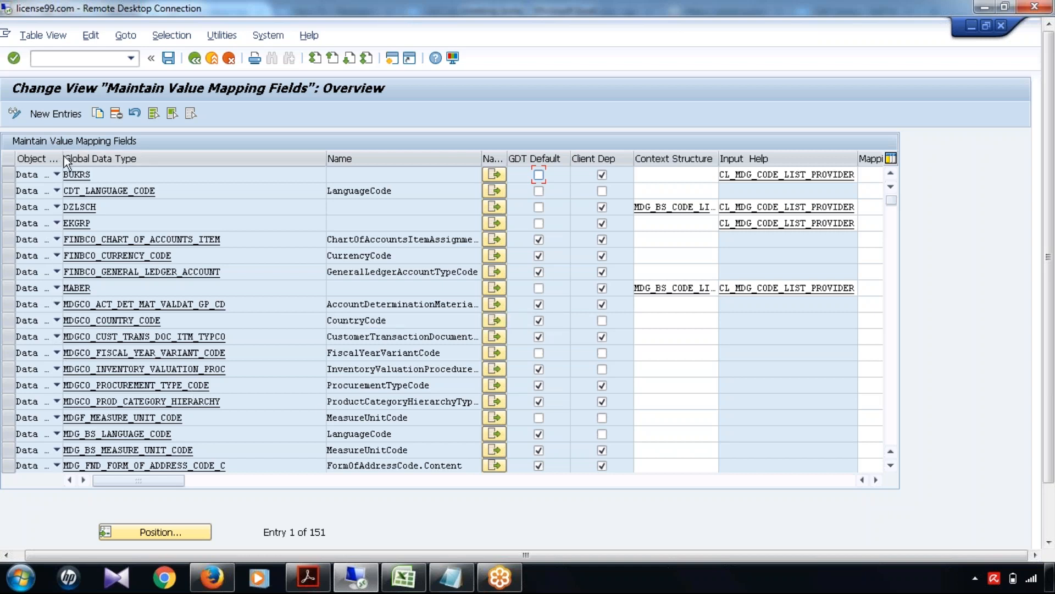
left_click_drag(62, 158, 161, 167)
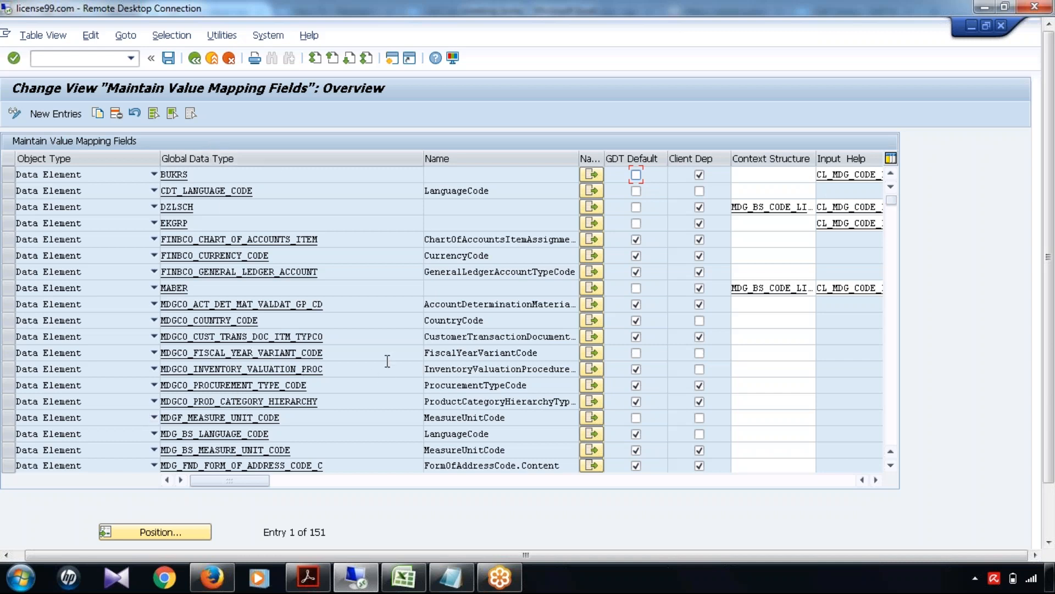
left_click_drag(496, 319, 416, 310)
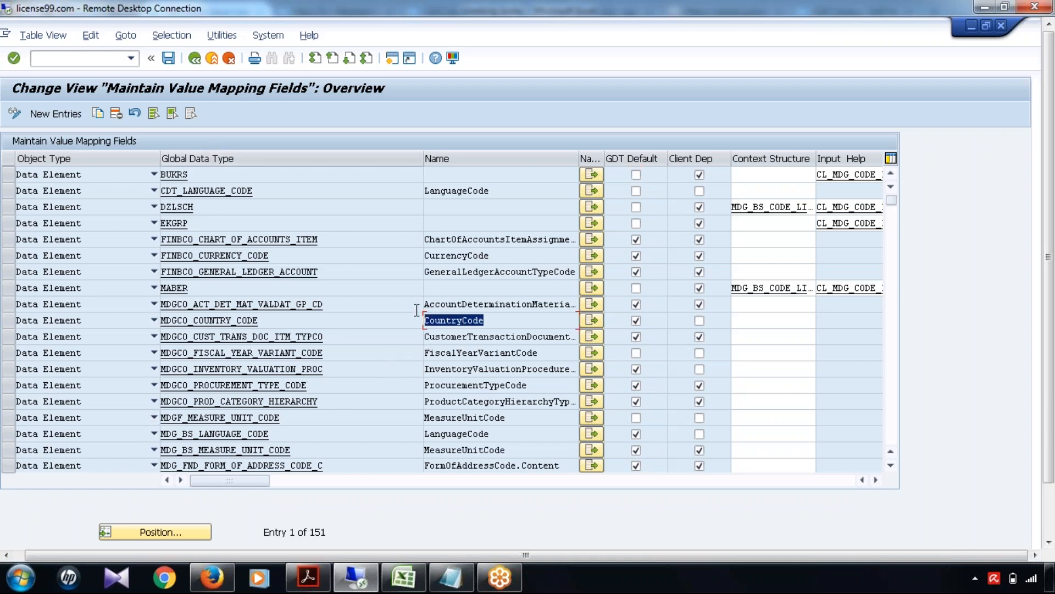
left_click(386, 368)
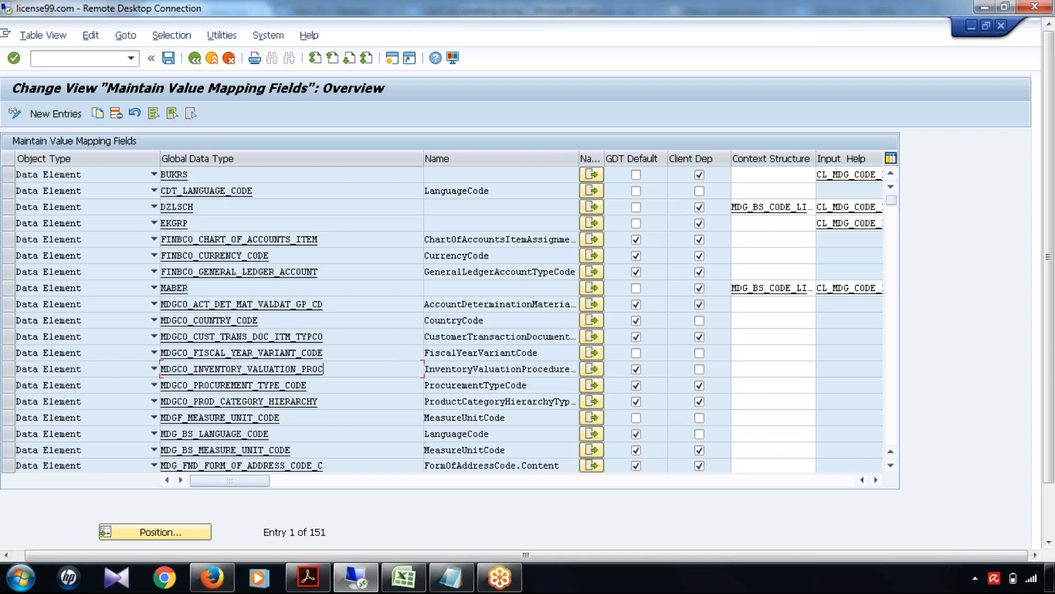
key("Page_Down")
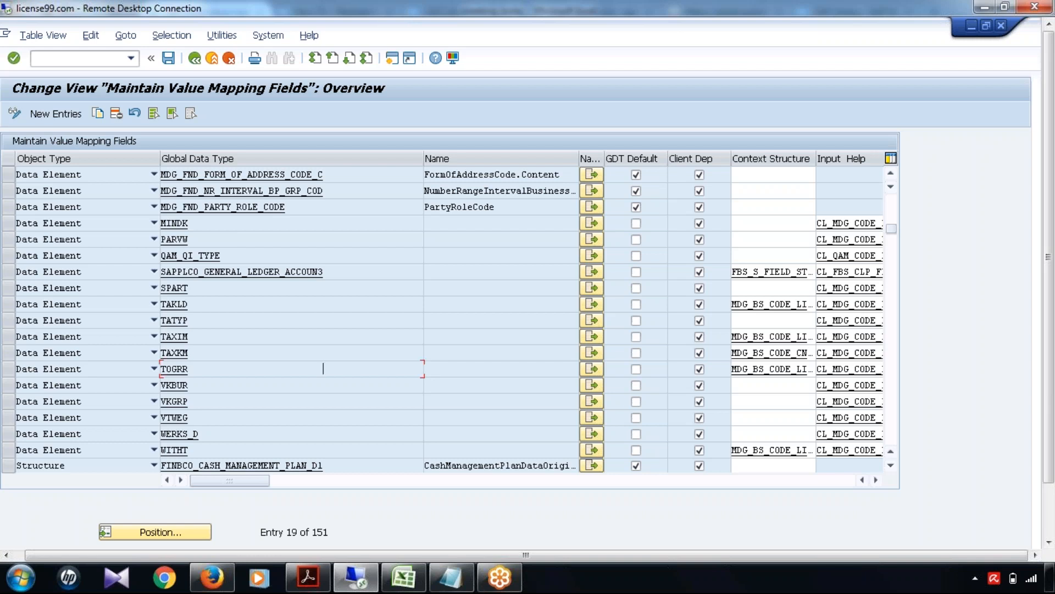
scroll(323, 369, "down", 6)
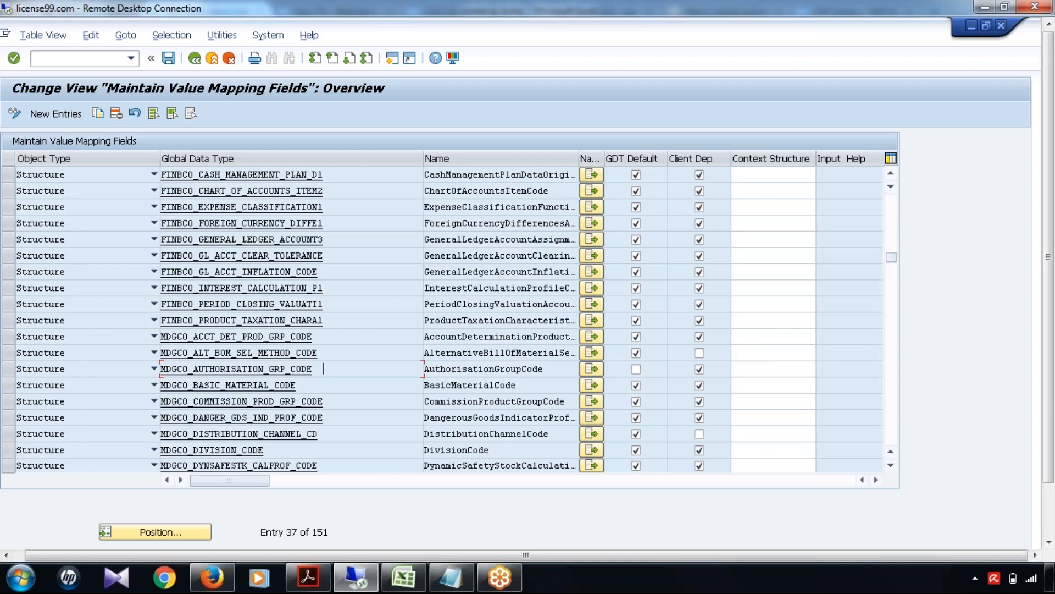
scroll(323, 368, "down", 6)
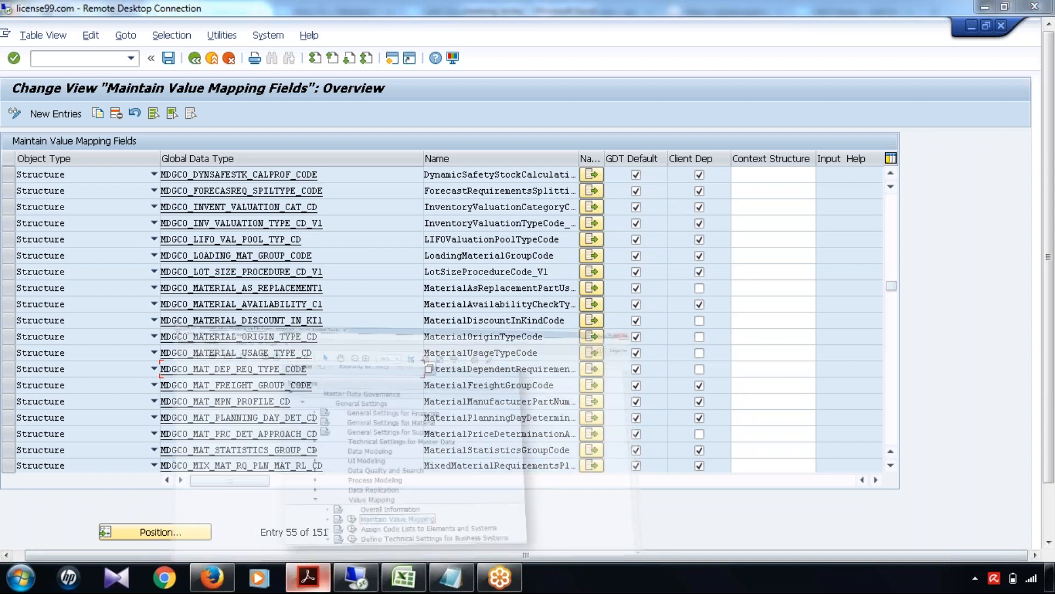
- Check the value mapping PDF for the global data type used in the Maintain Value Mapping Fields example
left_click(318, 581)
scroll(879, 396, "down", 5)
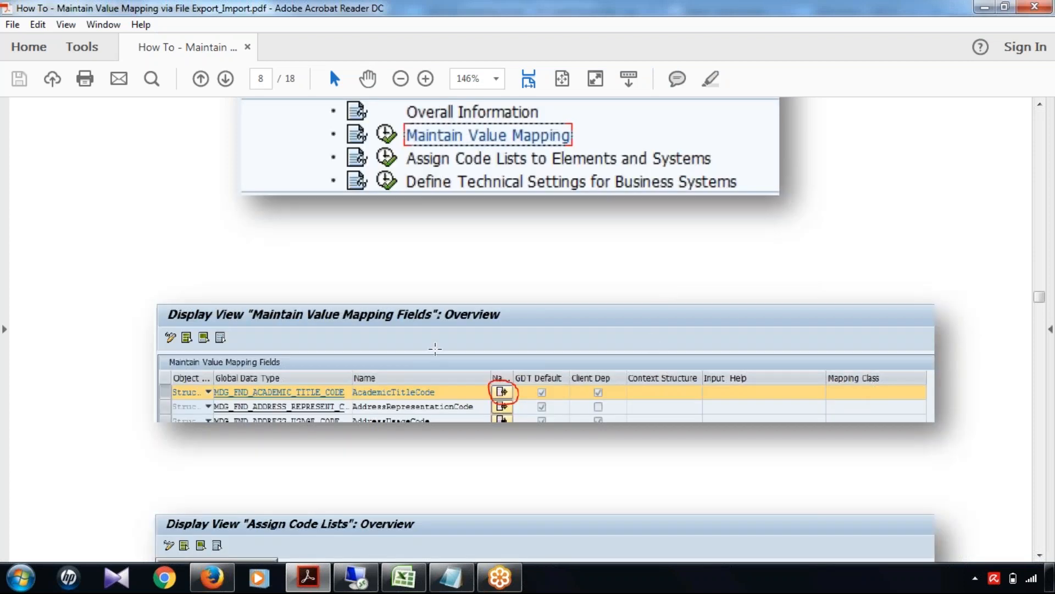
left_click(309, 579)
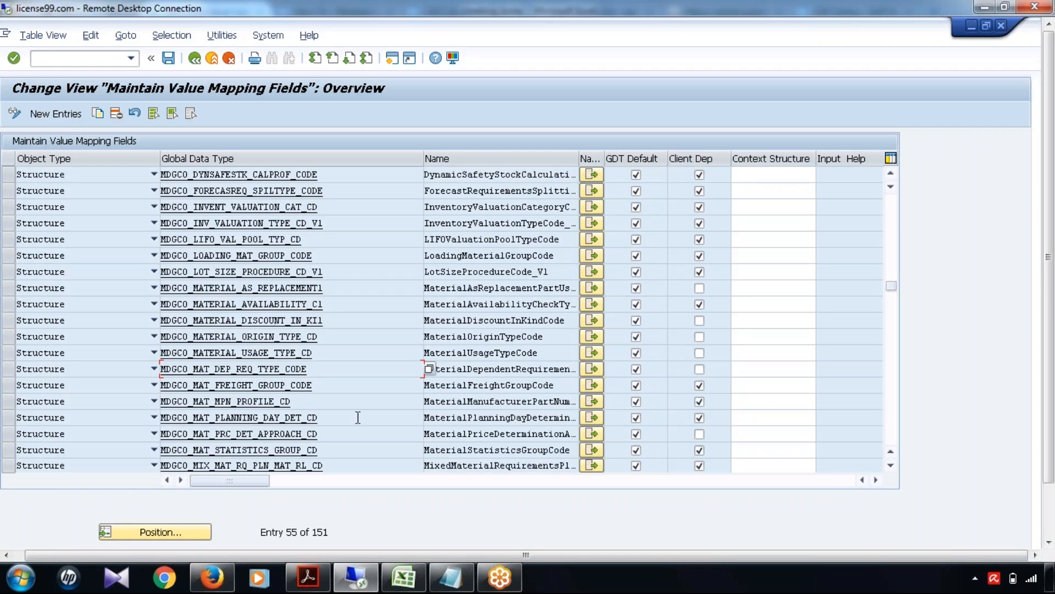
- Find and select the MDG_FND_ACADEMIC_TITLE_CODE structure row in the value mapping fields and highlight its global data type name
left_click(360, 418)
key("Page_Down")
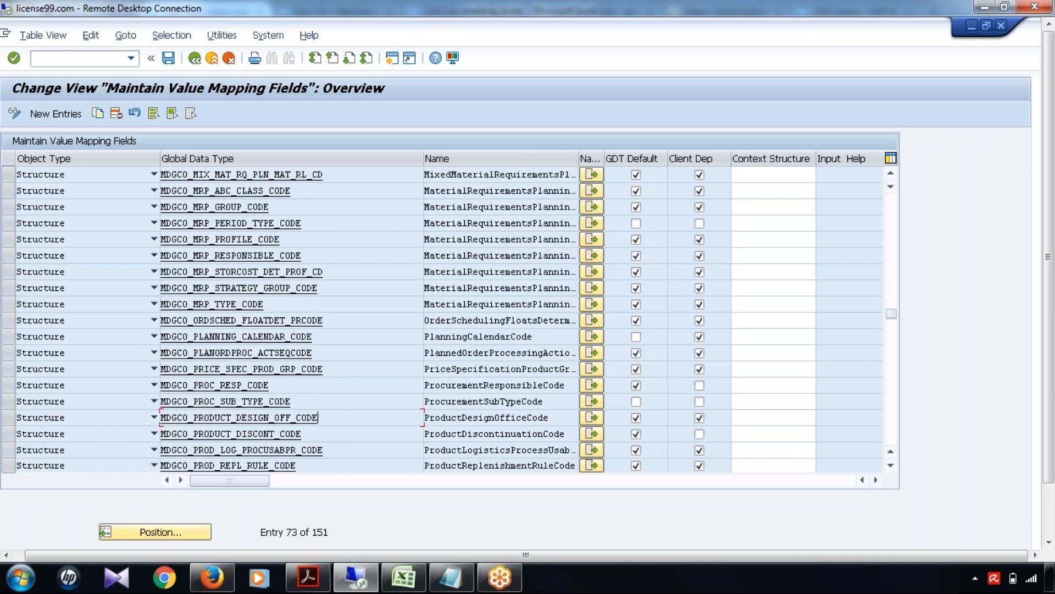
key("Page_Up")
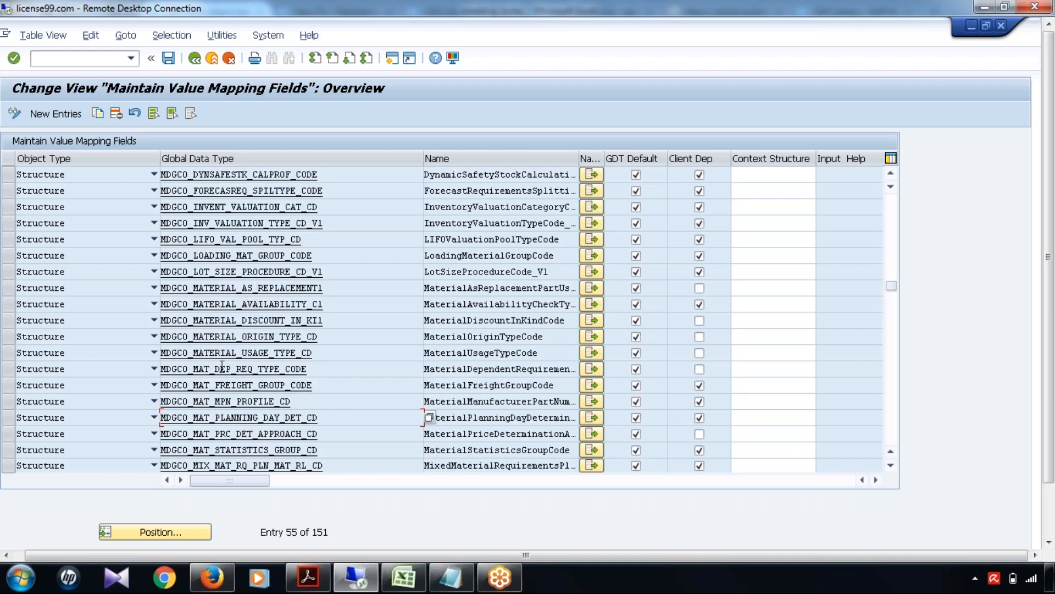
left_click(388, 450)
key("Page_Down")
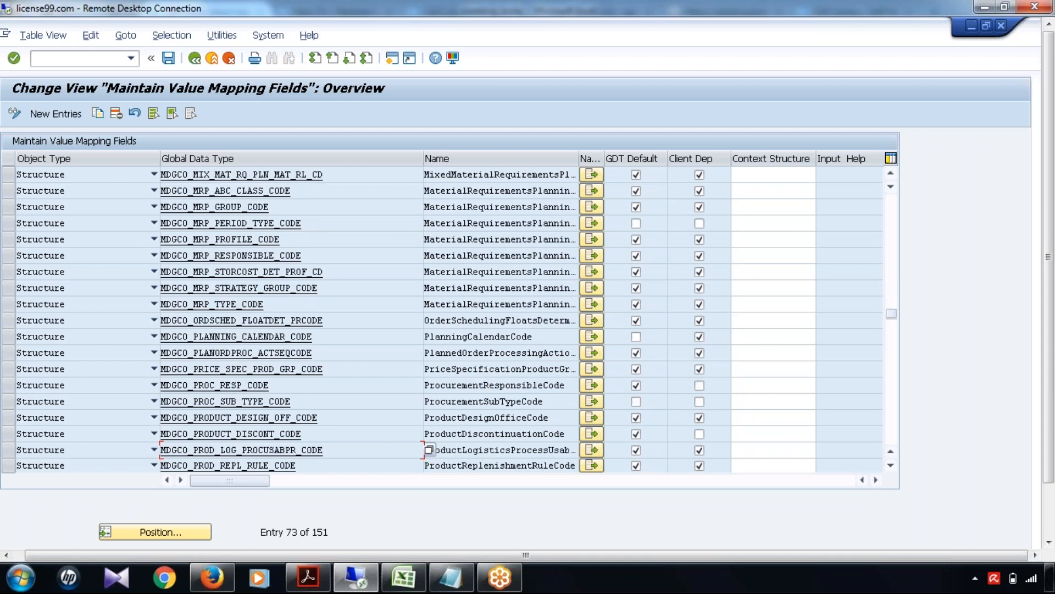
key("Page_Down")
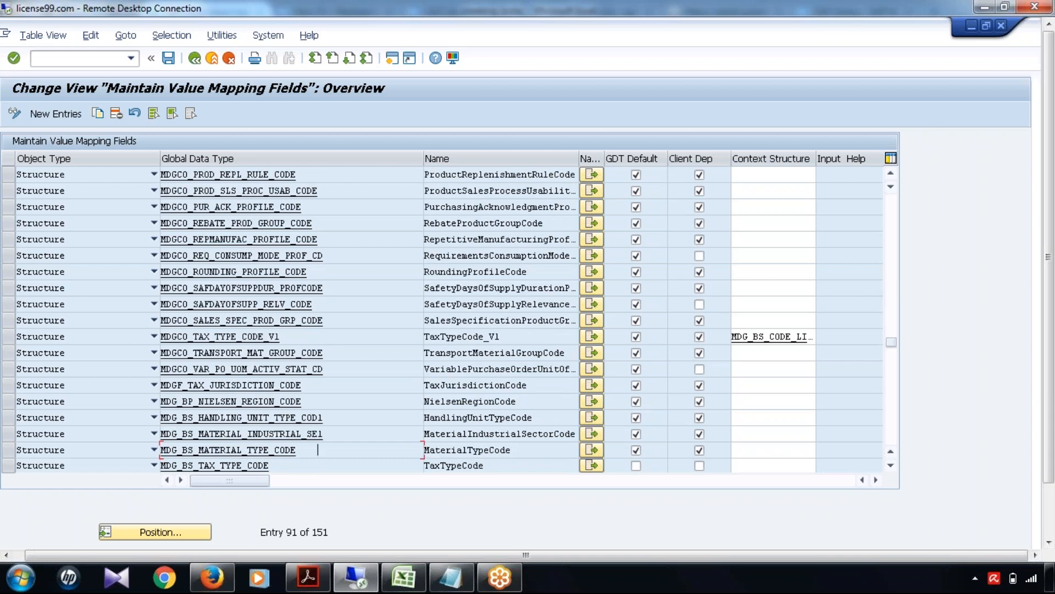
key("Page_Down")
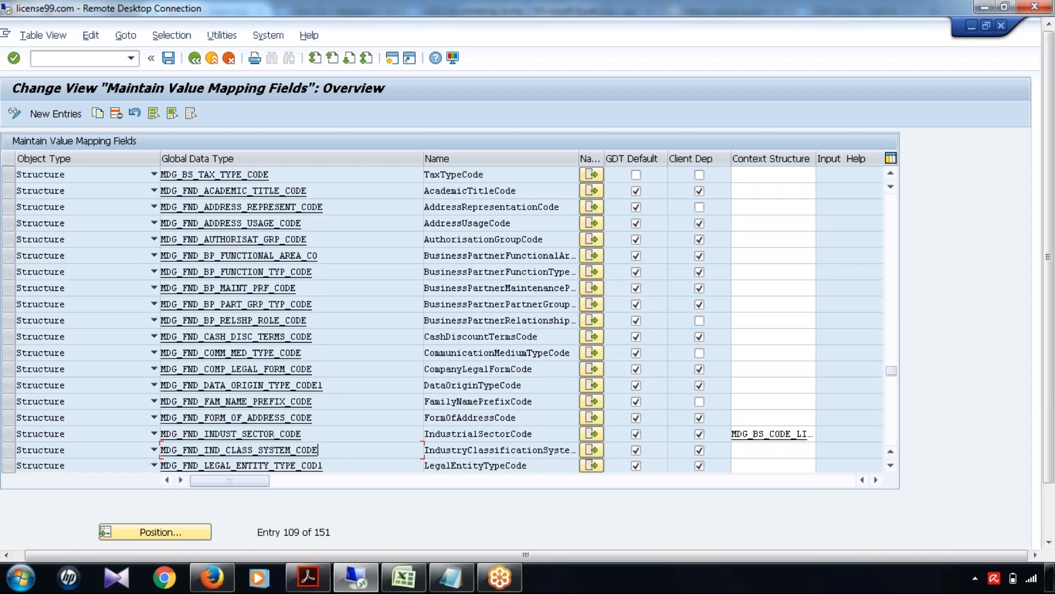
key("Page_Down")
key("Page_Up")
left_click(8, 192)
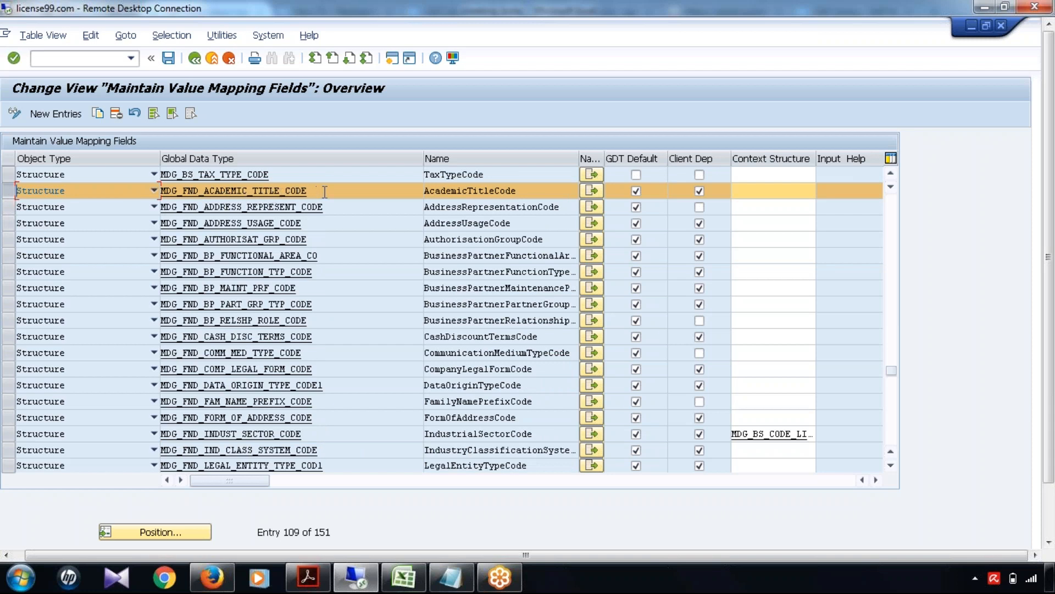
left_click_drag(312, 191, 154, 185)
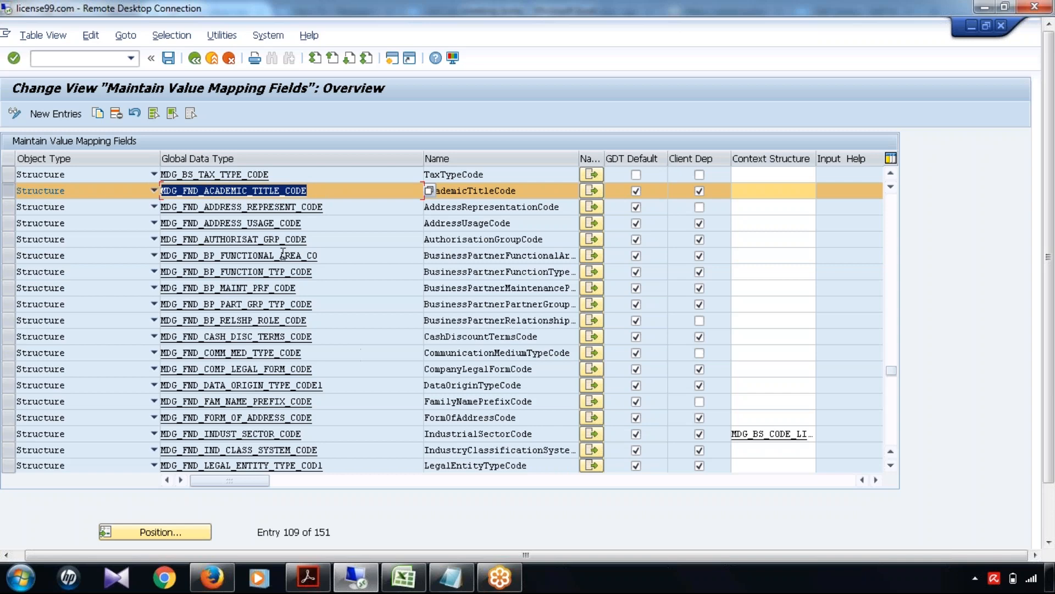
- Check the navigation option in the PDF, widen the Navigation column, and open the code lists for MDG_FND_ACADEMIC_TITLE_CODE
left_click(318, 588)
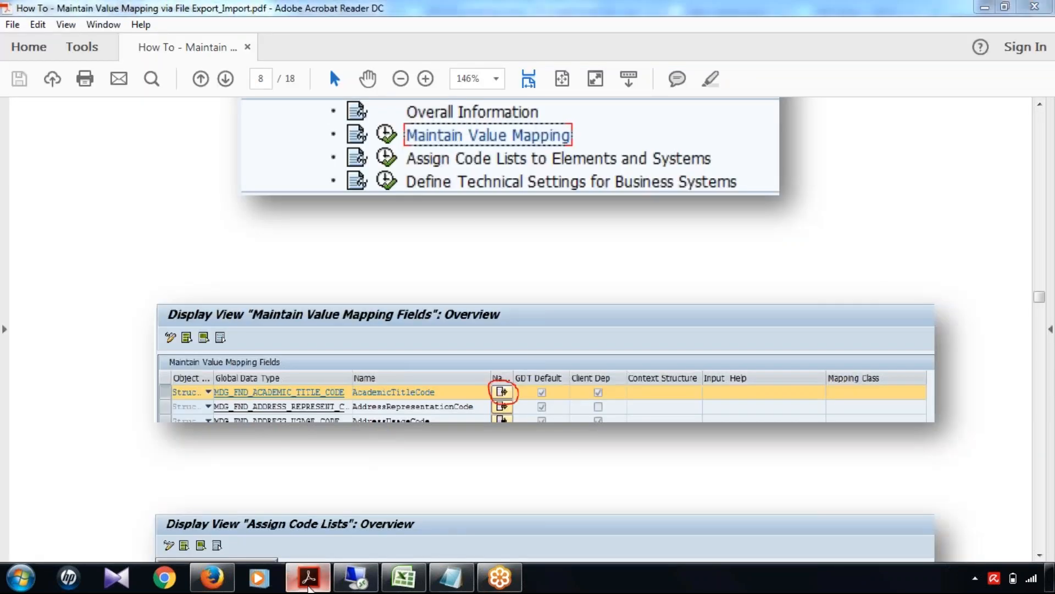
left_click(308, 587)
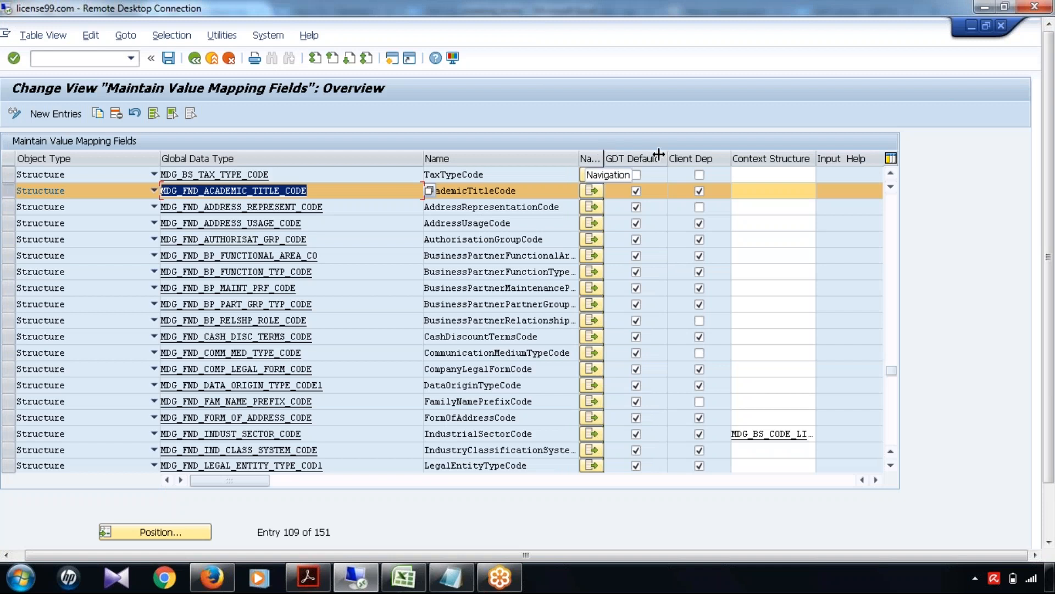
left_click_drag(676, 153, 669, 157)
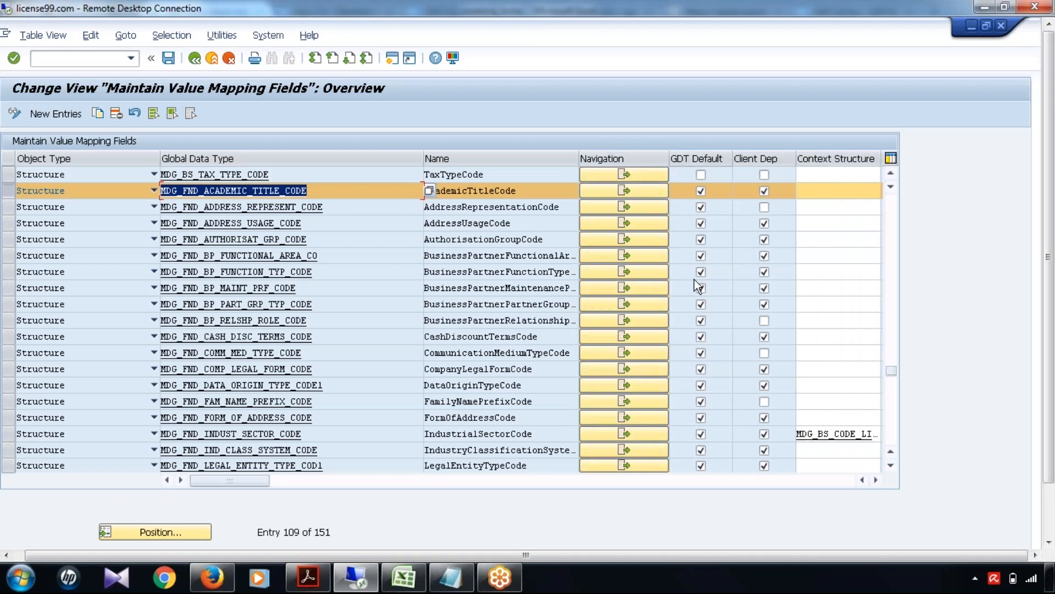
left_click(624, 189)
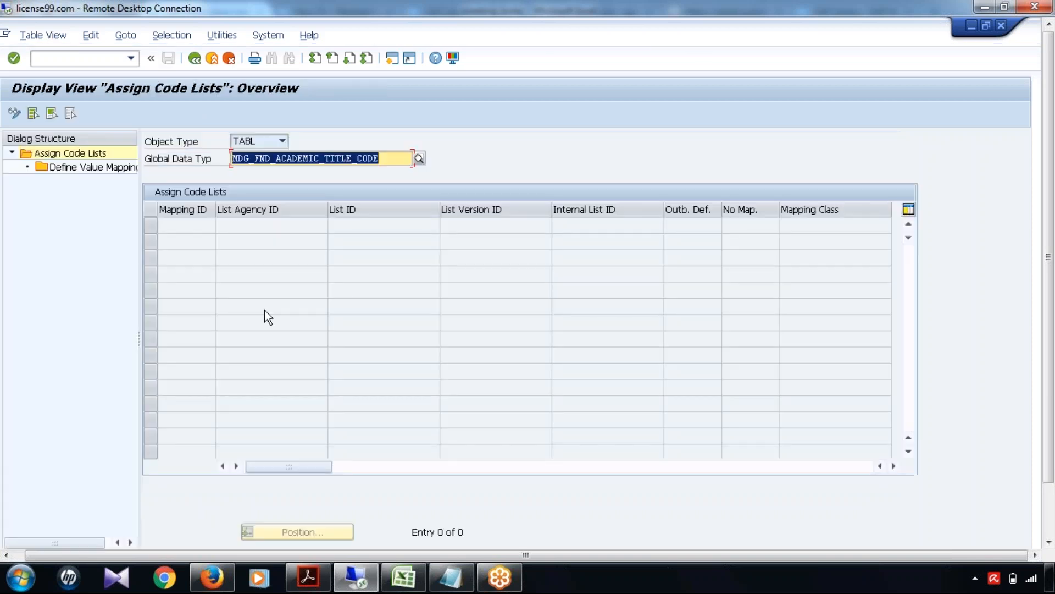
- Highlight the global data type in Assign Code Lists and widen the Dialog Structure area to show Define Value Mapping in full
left_click_drag(387, 157, 203, 160)
left_click(393, 158)
left_click_drag(392, 159, 213, 158)
left_click_drag(394, 156, 216, 157)
left_click_drag(139, 340, 298, 186)
left_click(453, 159)
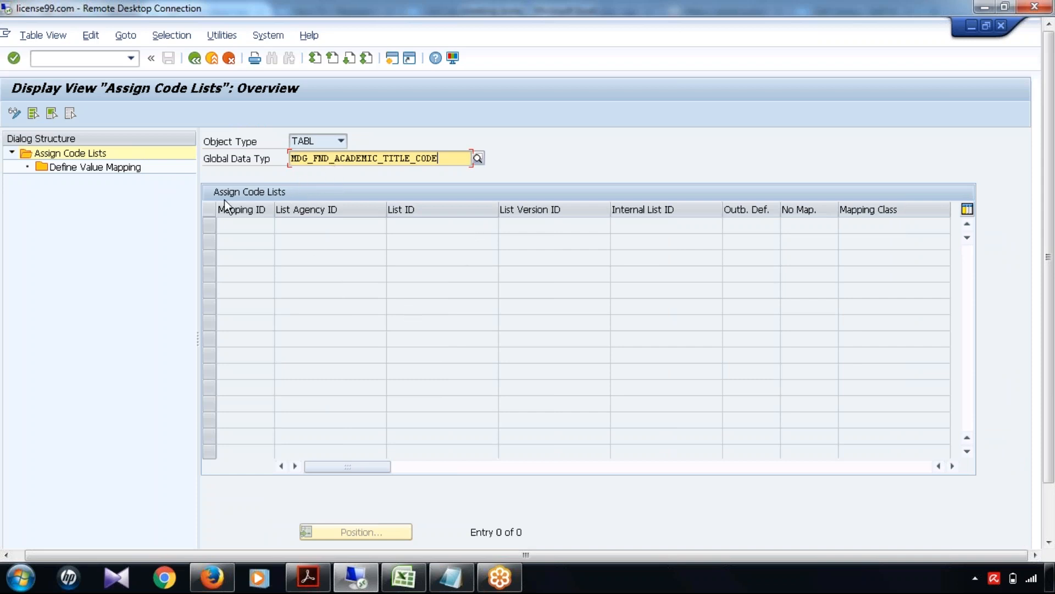
- Switch to the value mapping PDF and examine the example Assign Code Lists entry for the academic title code
left_click(309, 577)
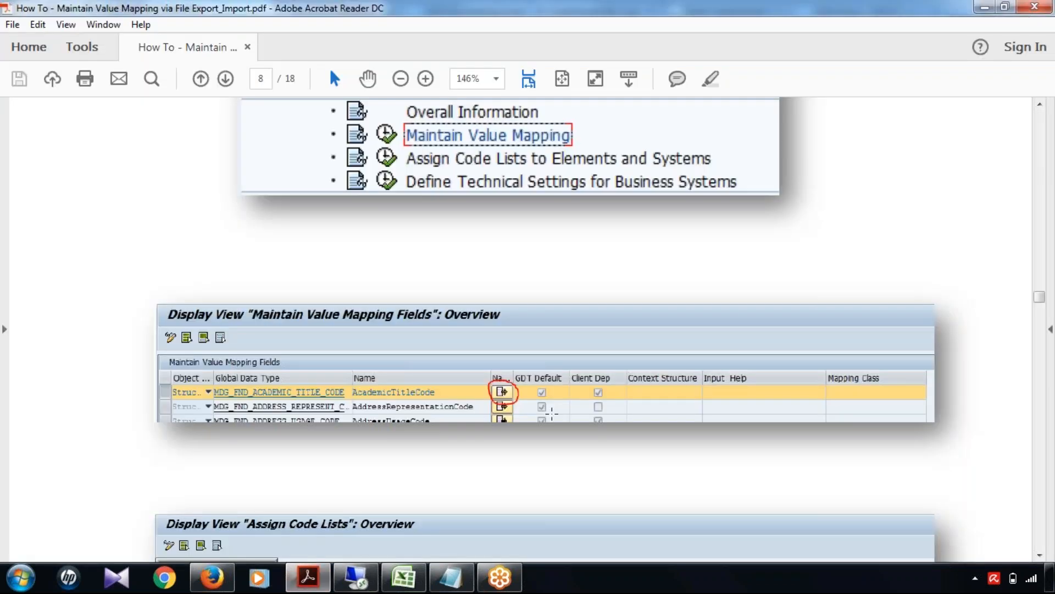
scroll(552, 413, "down", 3)
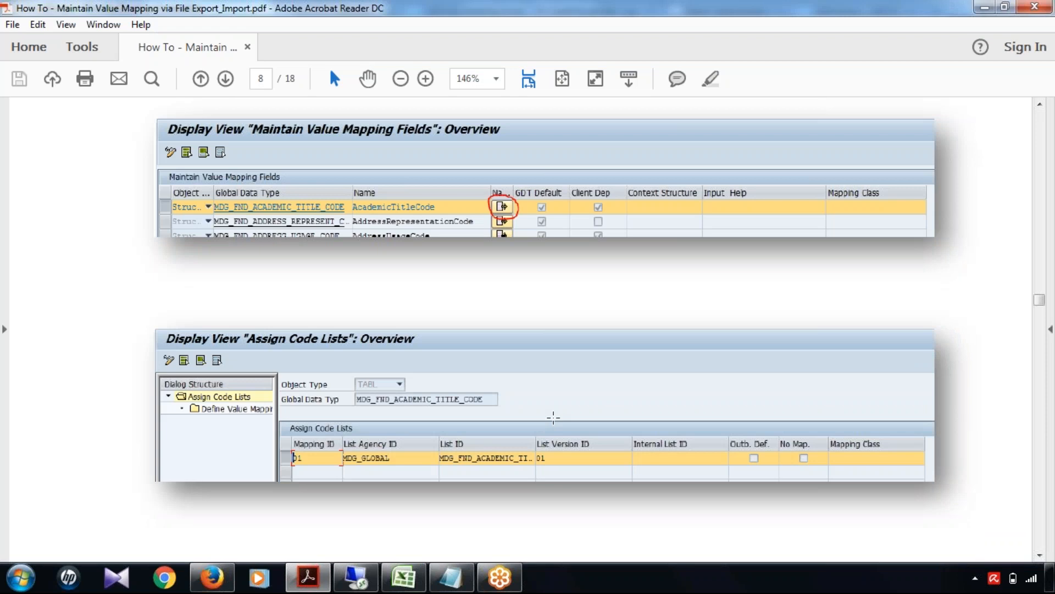
- Check the Assign Code Lists example in the PDF and create a new entry with mapping ID 01 in the SAP session
scroll(553, 418, "down", 1)
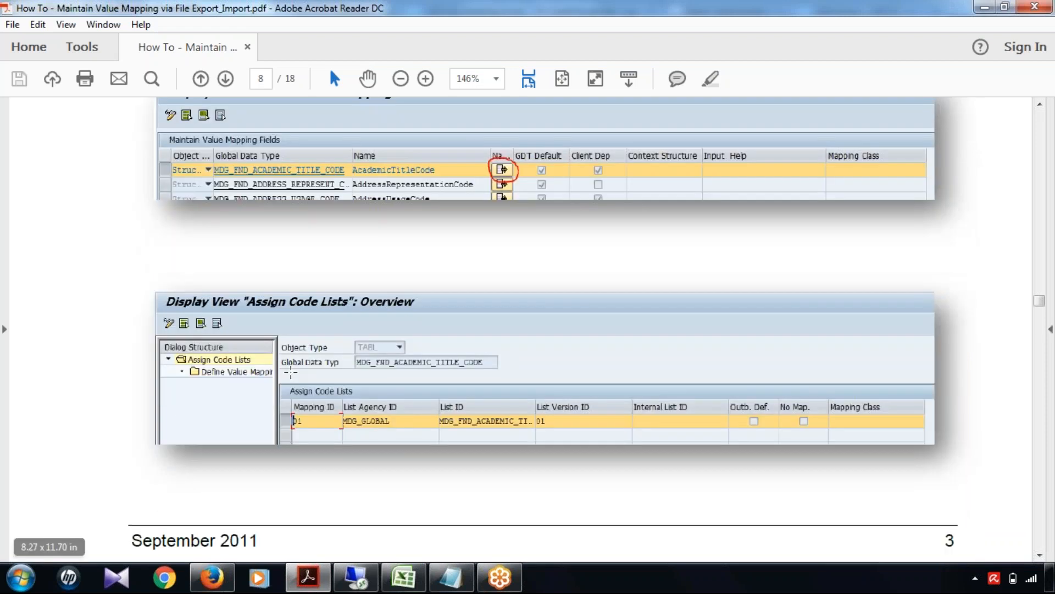
key("alt+Tab")
left_click(48, 114)
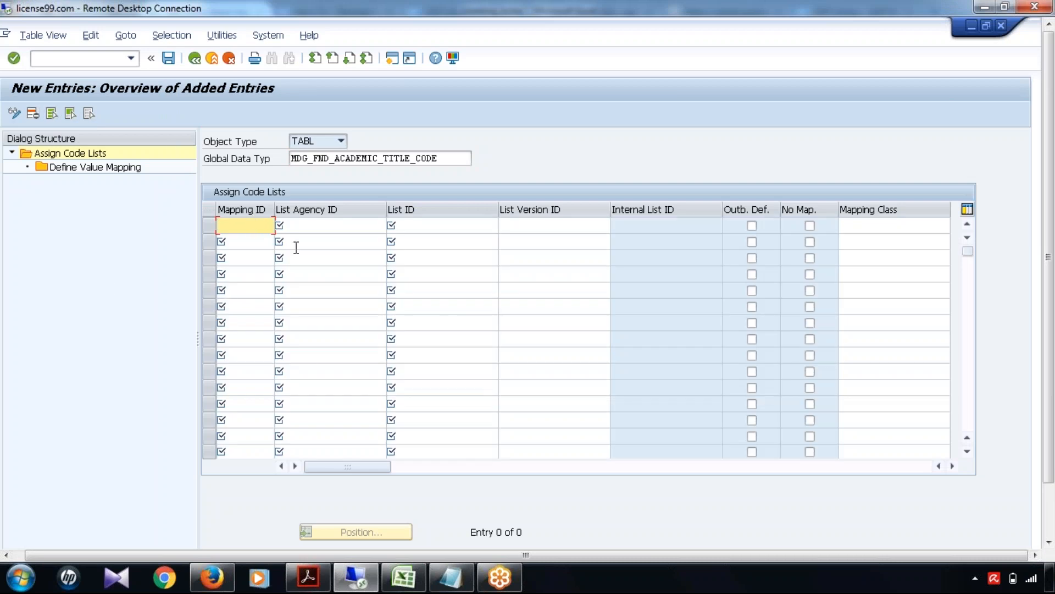
left_click(306, 587)
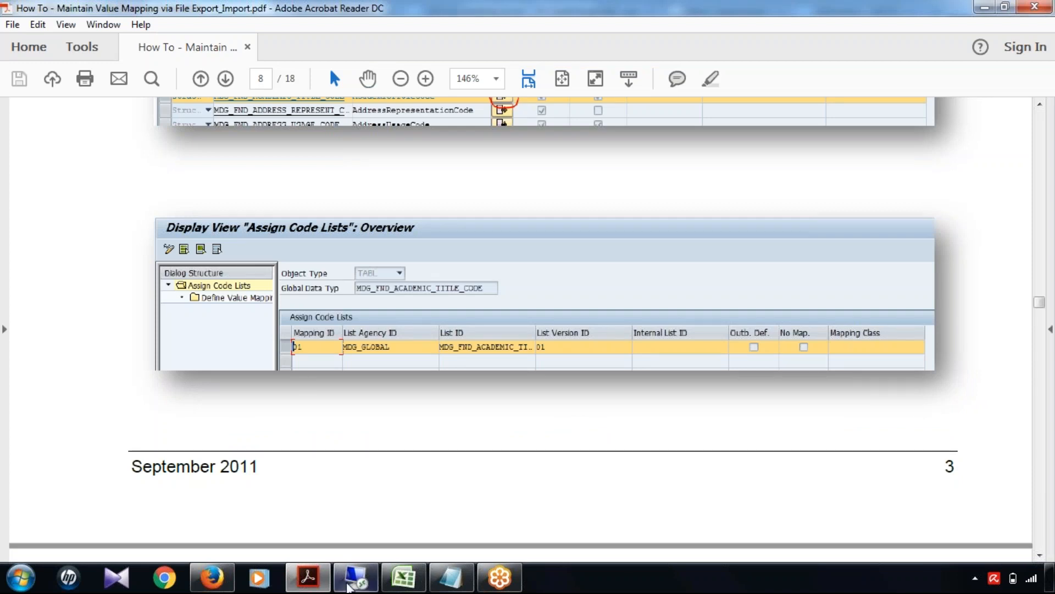
mouse_move(322, 589)
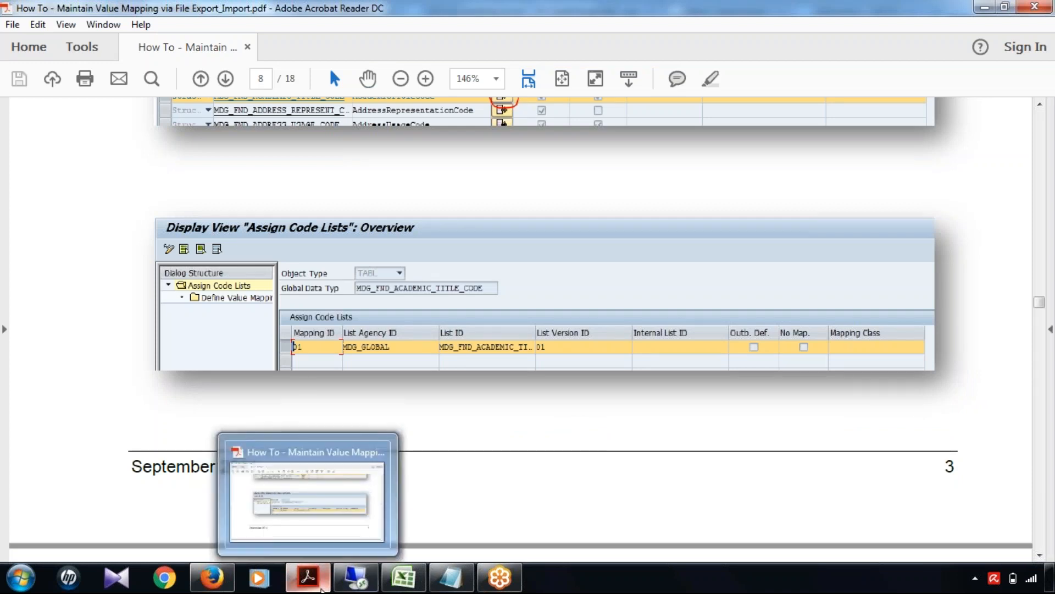
left_click(322, 589)
type("1")
key("Tab")
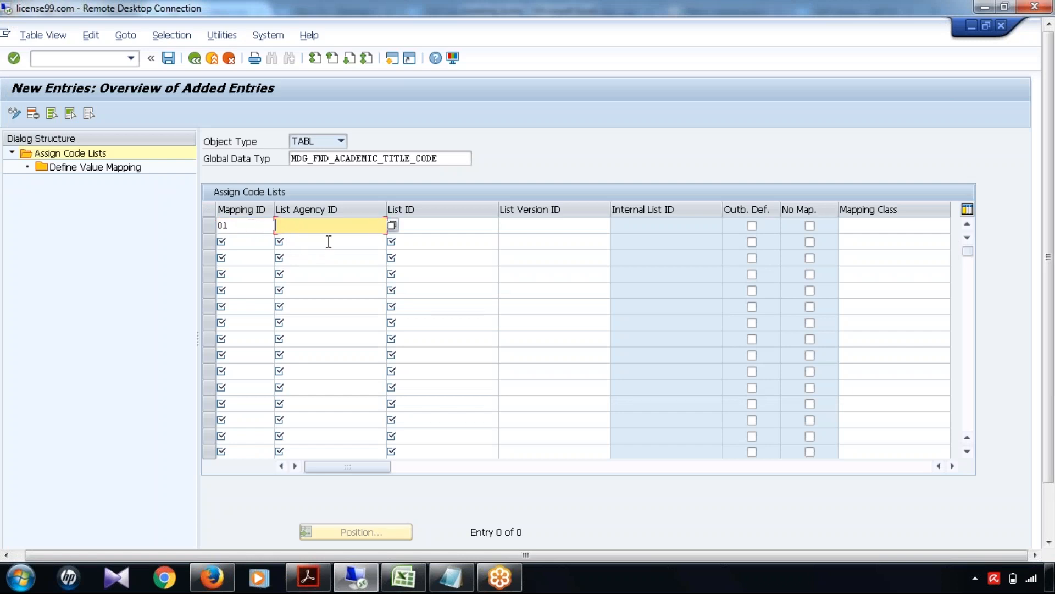
- Check the list agency in the PDF example and try MDG_VALUE_MAPPING as the List Agency ID for mapping ID 01
left_click(317, 588)
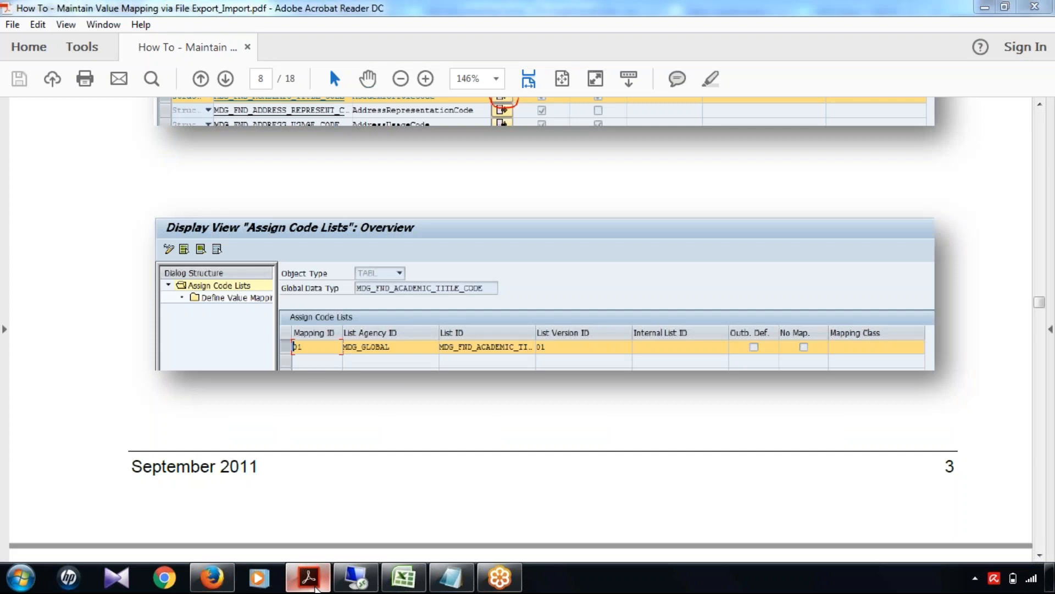
left_click(356, 578)
type("MDG_")
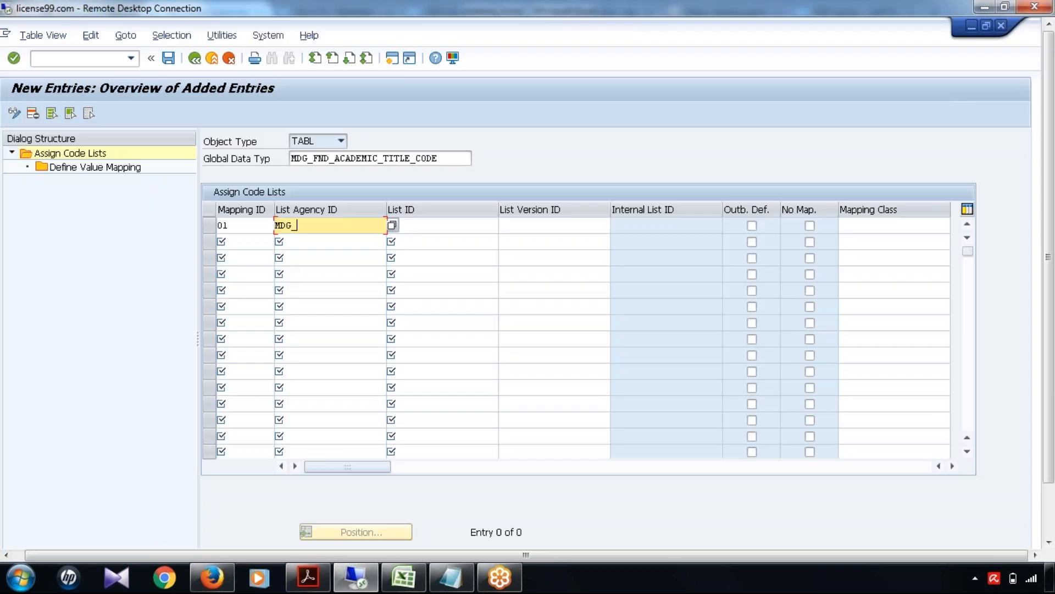
type("VALUE_MAPPING")
left_click(319, 581)
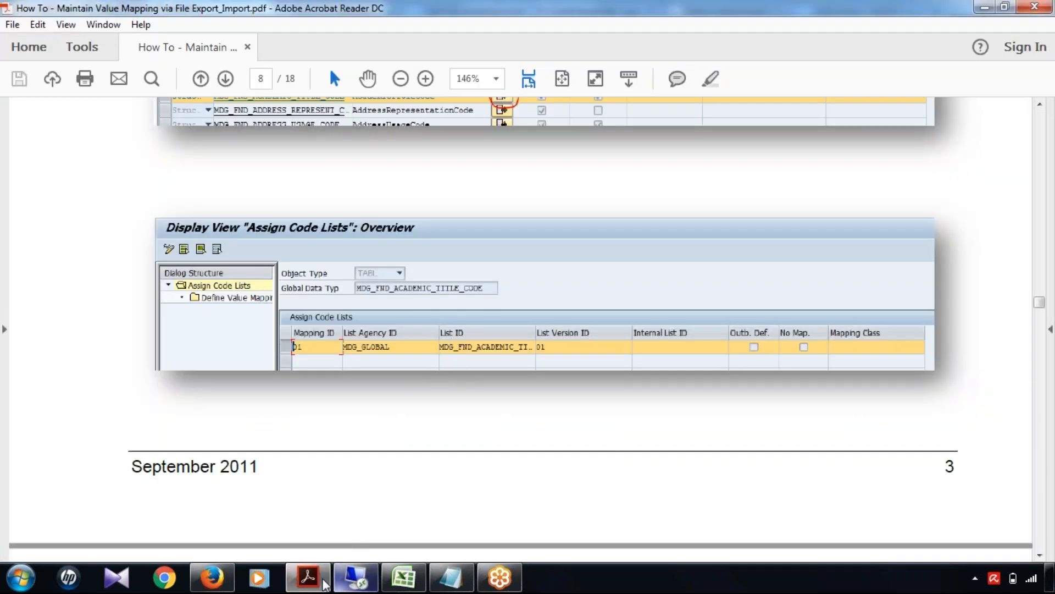
mouse_move(311, 584)
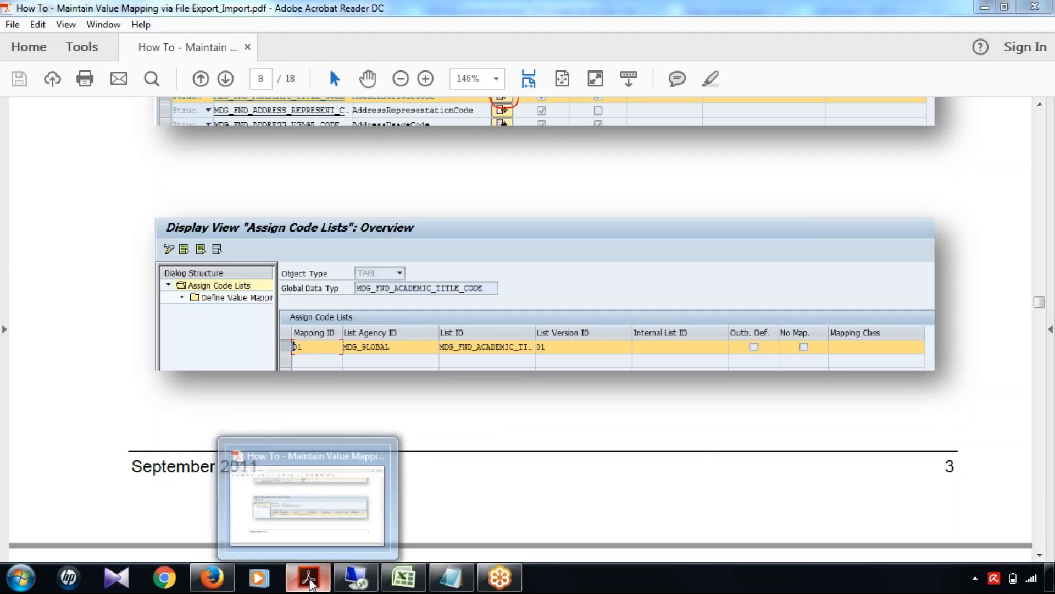
left_click(310, 583)
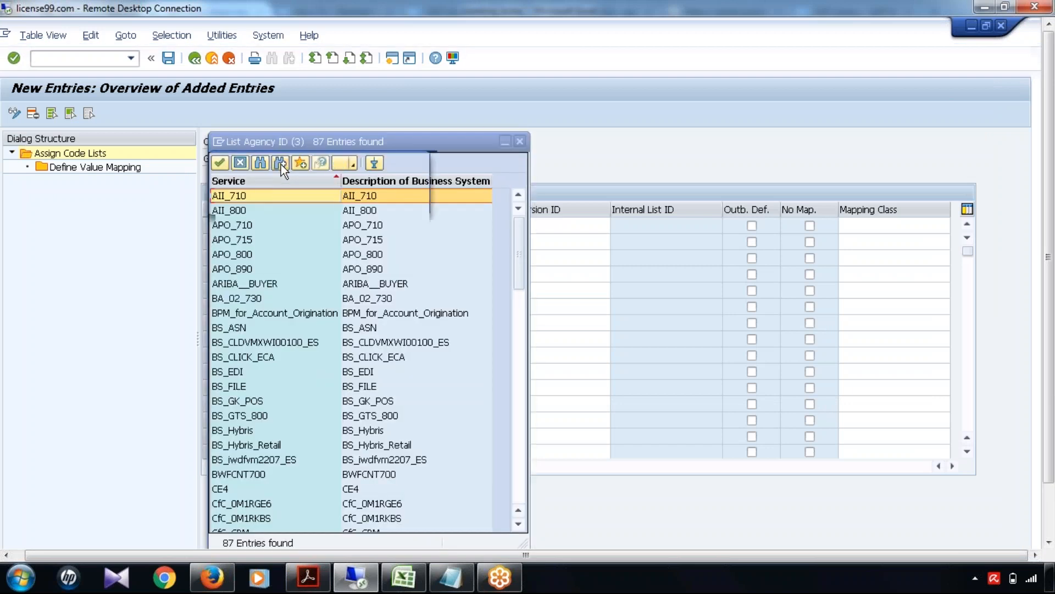
- Search the available List Agency ID values for MDG_AGENCY and close the value list
left_click(282, 164)
type("MDG_")
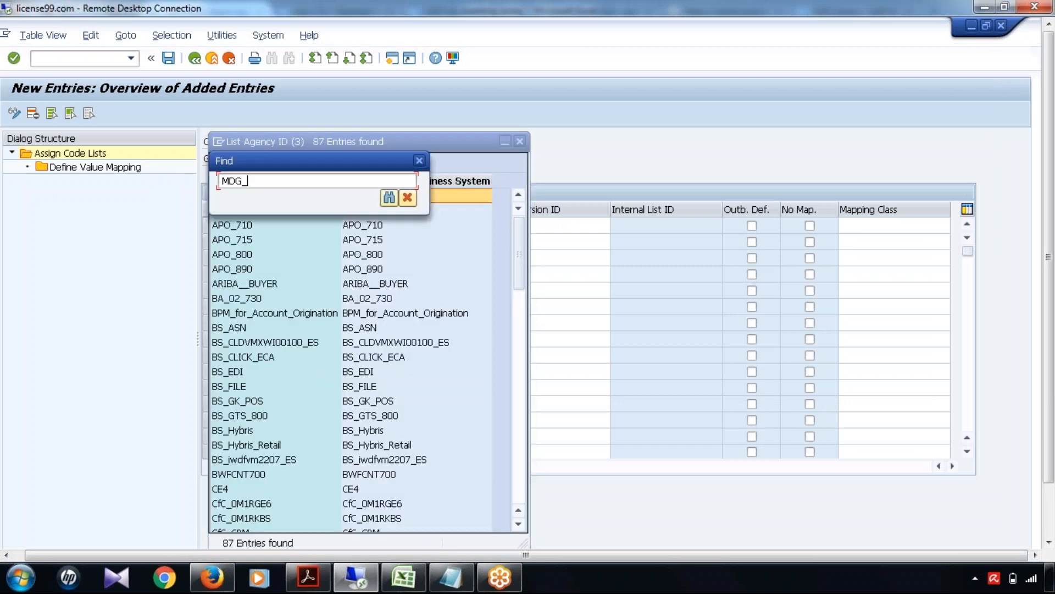
type("AGENCY")
key("Return")
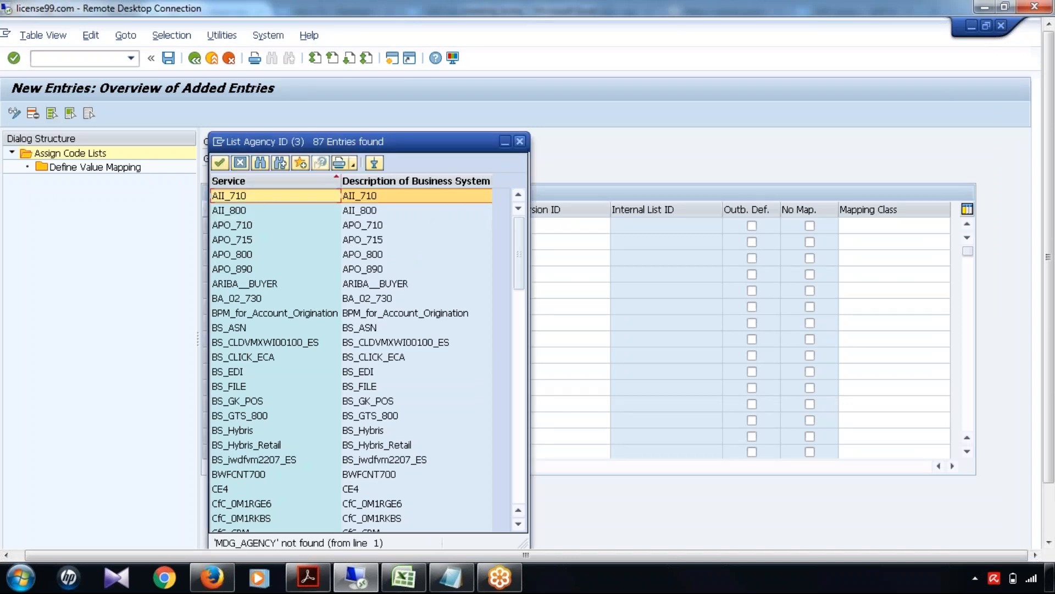
key("Escape")
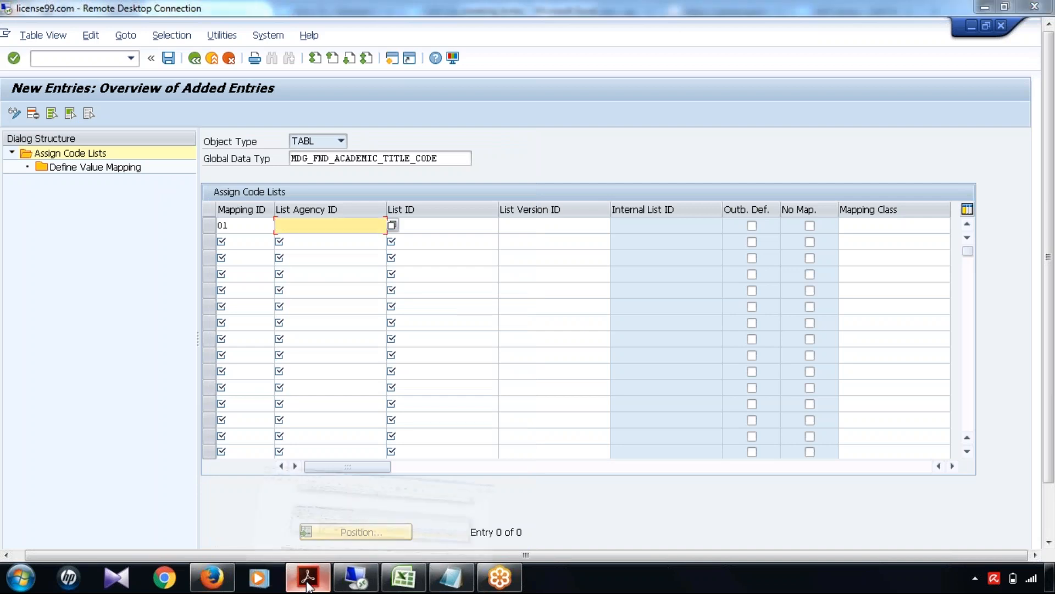
- Recheck the agency name in the PDF and search the List Agency ID values for MDG_GLOBAL
left_click(308, 583)
key("alt+Tab")
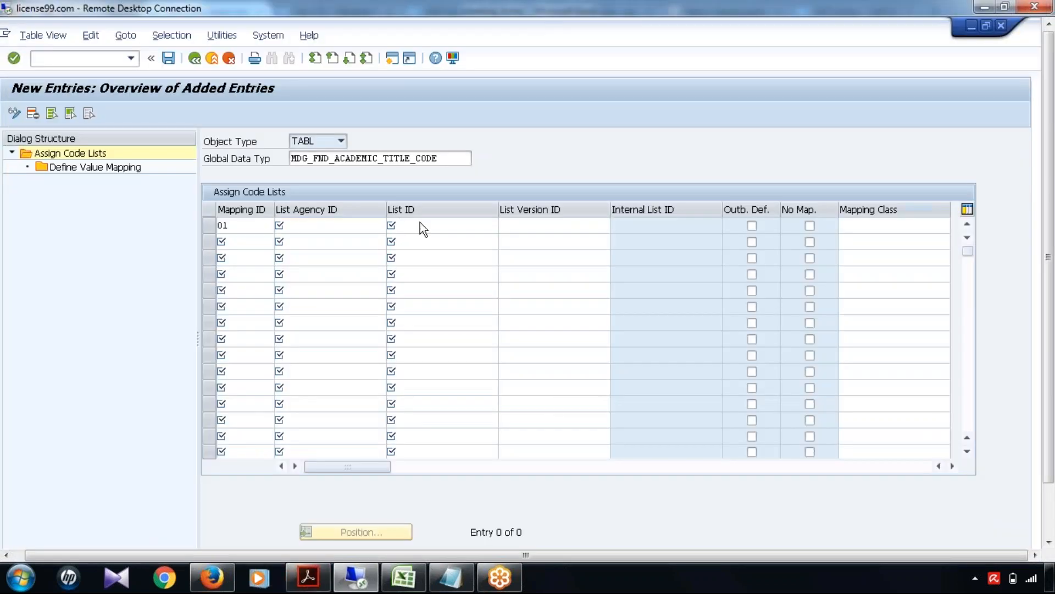
key("F4")
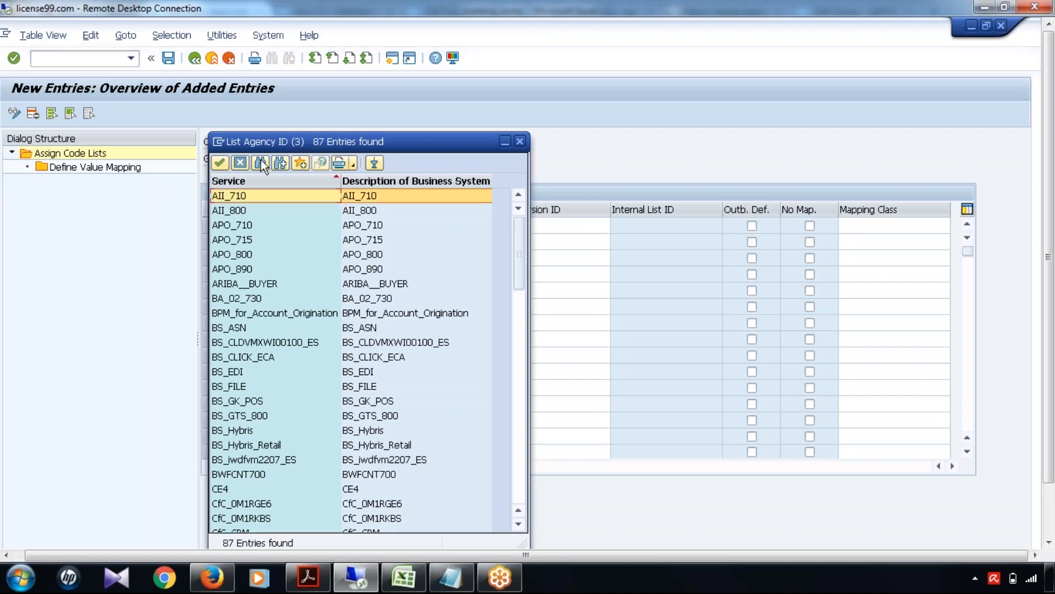
left_click(260, 163)
type("MDG_GLOBAL")
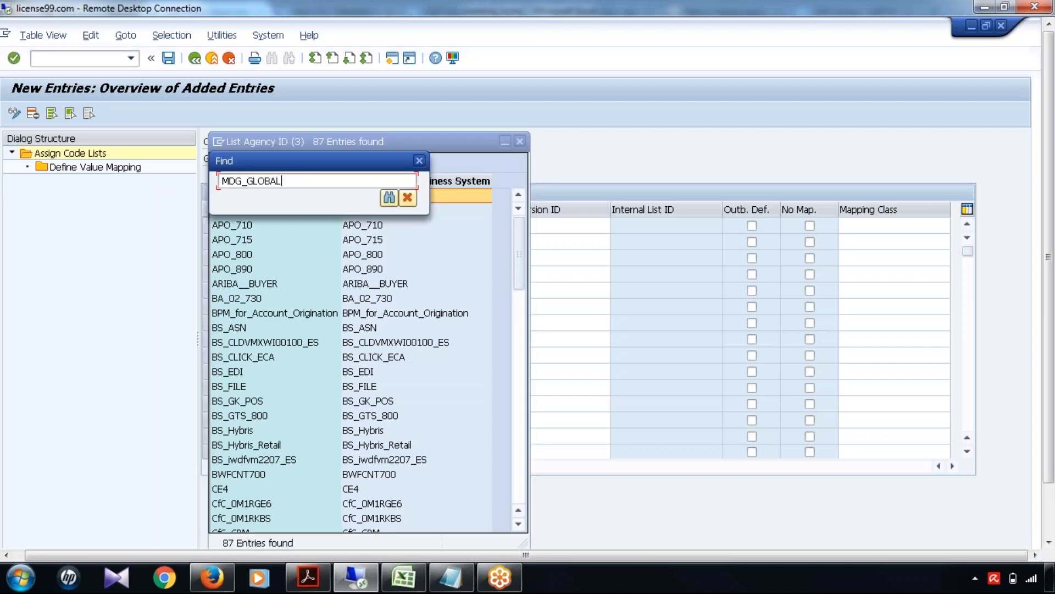
key("Return")
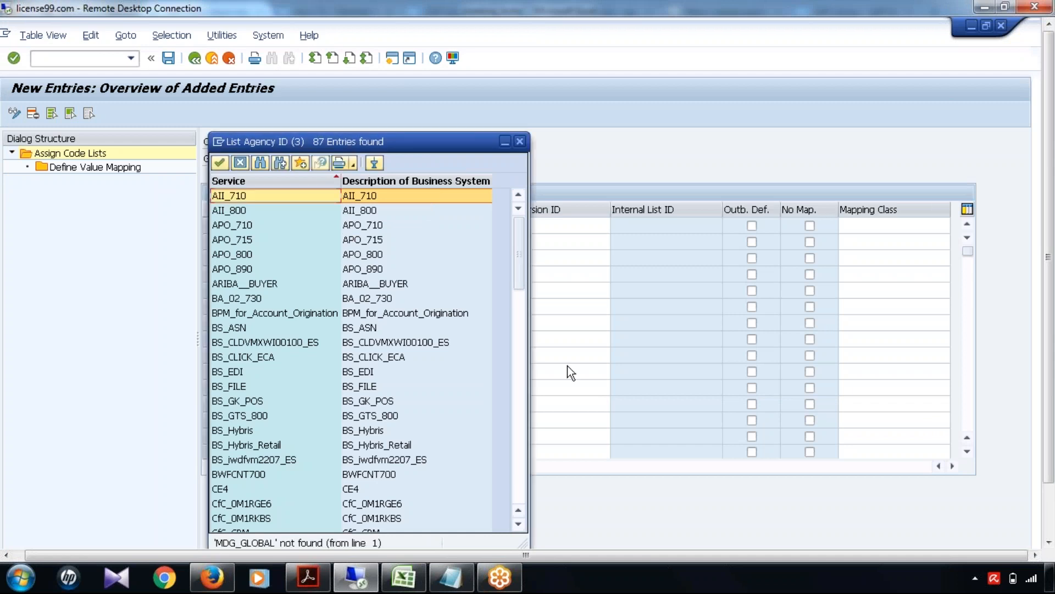
- Browse the available business systems and assign R3_800 as the List Agency ID for mapping ID 01
left_click_drag(519, 285, 525, 490)
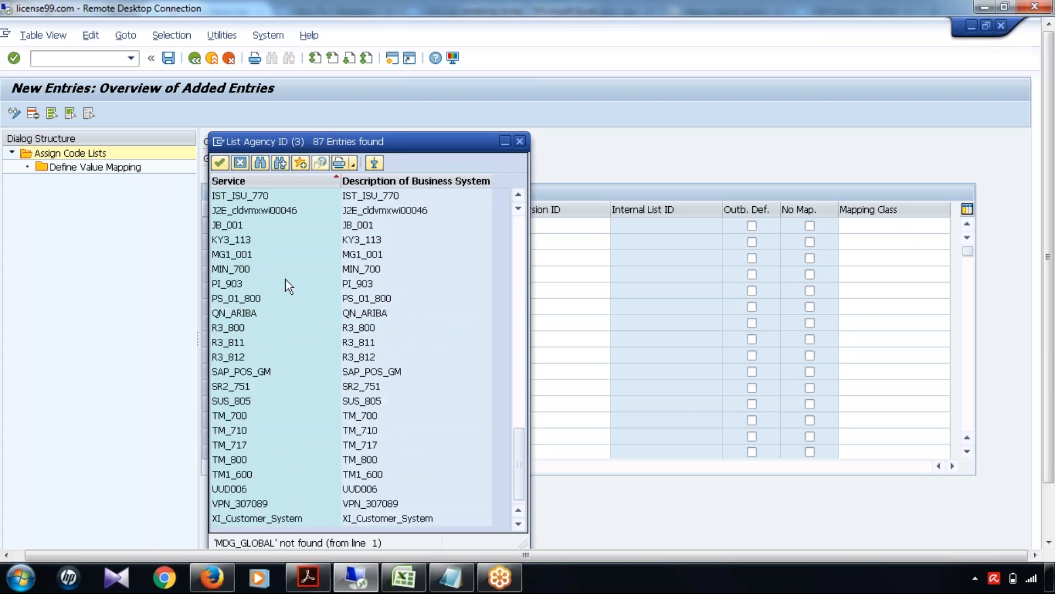
left_click_drag(519, 465, 520, 418)
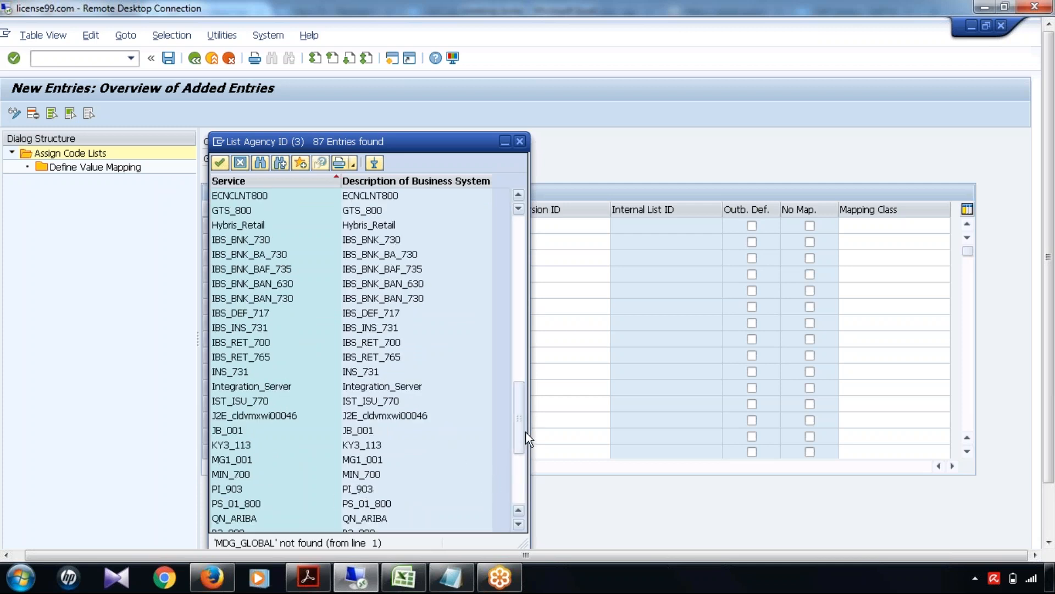
left_click(513, 501)
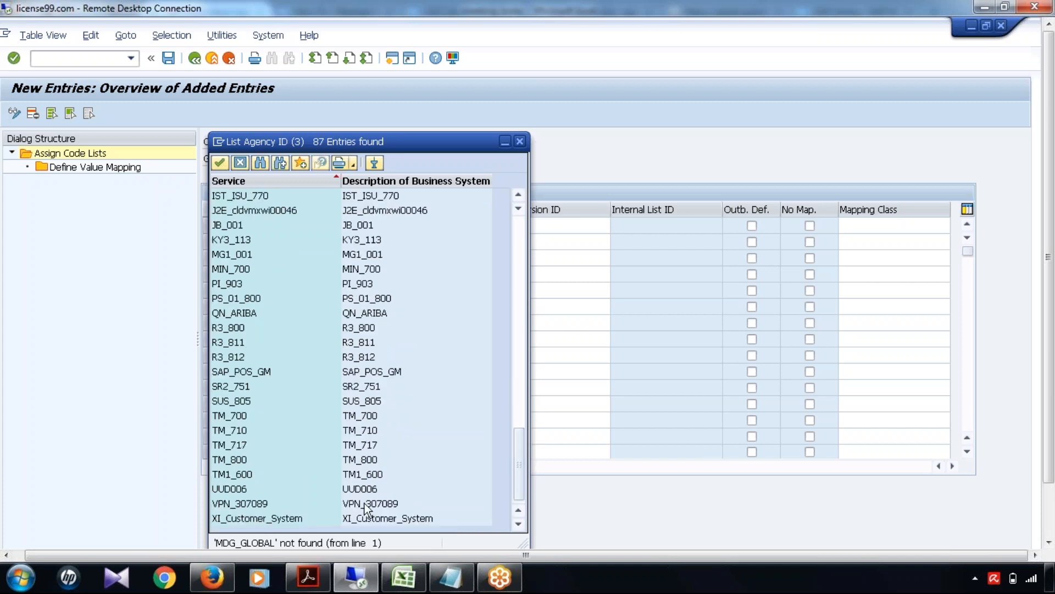
left_click_drag(522, 483, 525, 349)
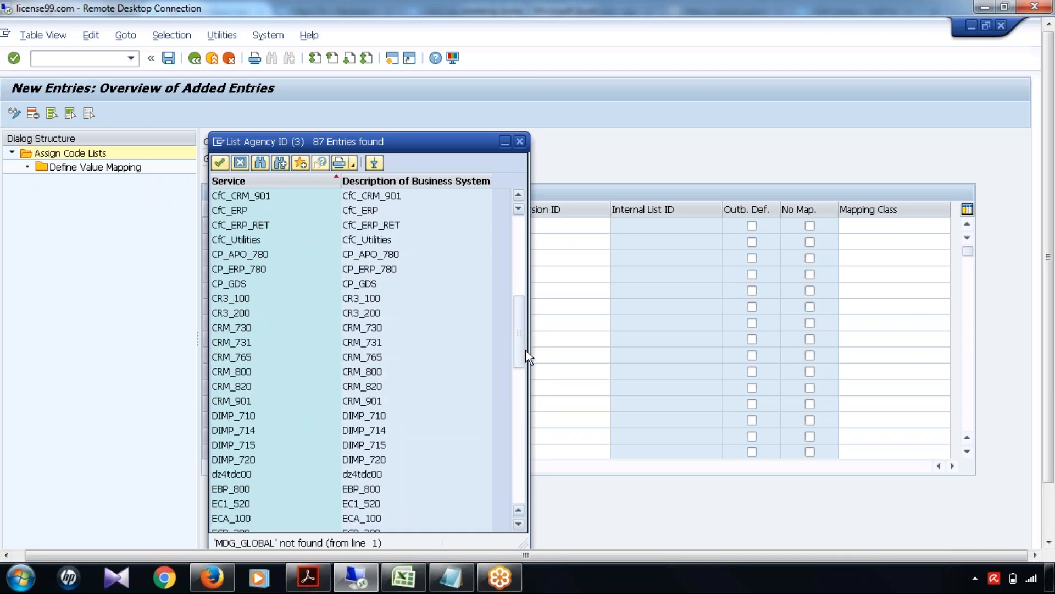
scroll(318, 469, "down", 3)
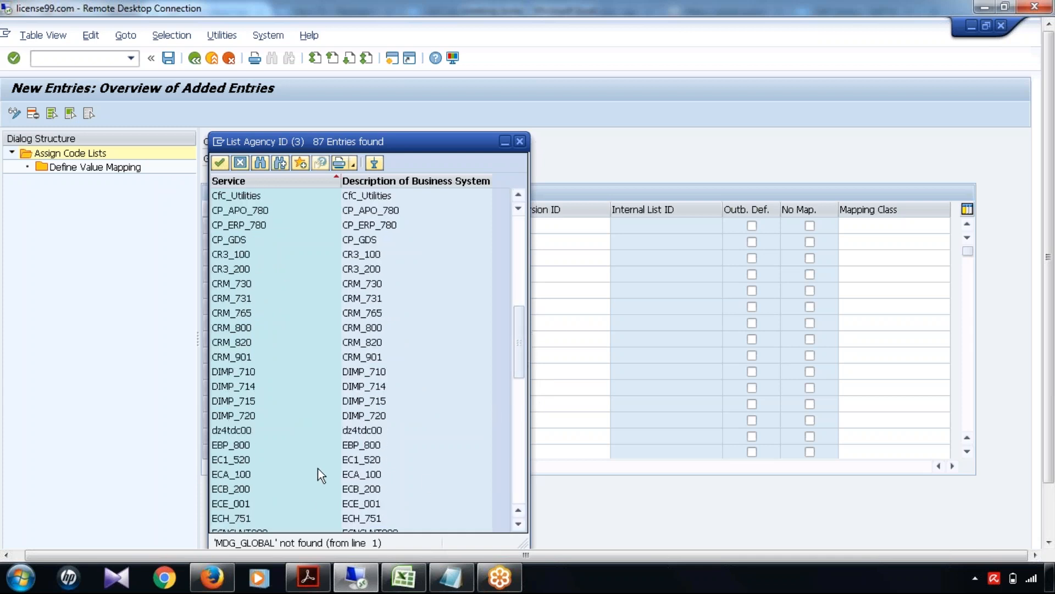
scroll(318, 468, "down", 9)
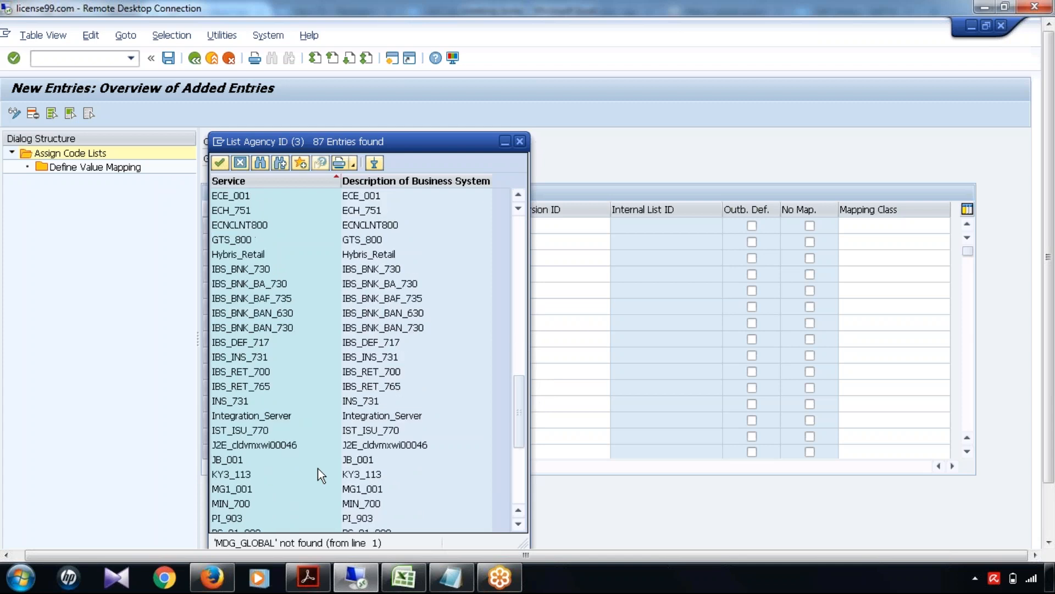
scroll(318, 468, "down", 2)
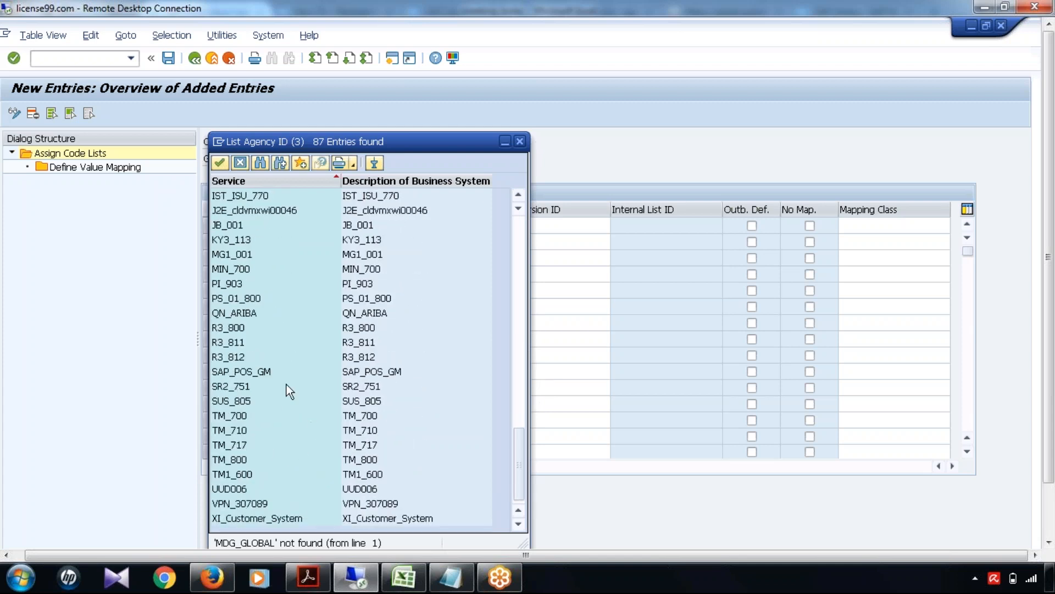
left_click(248, 328)
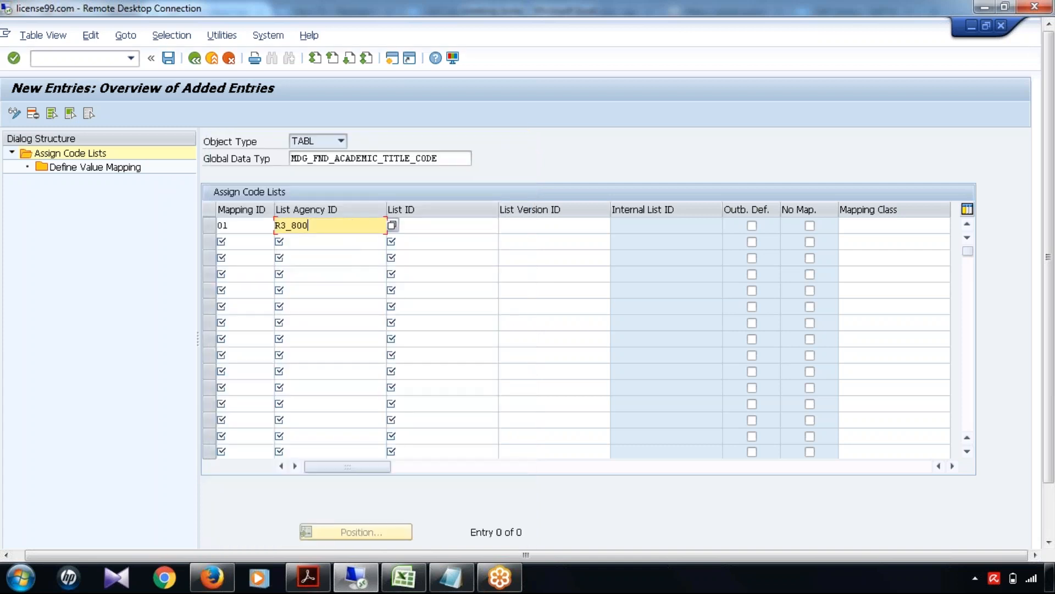
- Find MDG_FND_ACADEMIC* as in the PDF example, assign MDG_FND_ACADEMIC_TITLE_CODE as the List ID, and widen the List ID column
left_click(451, 226)
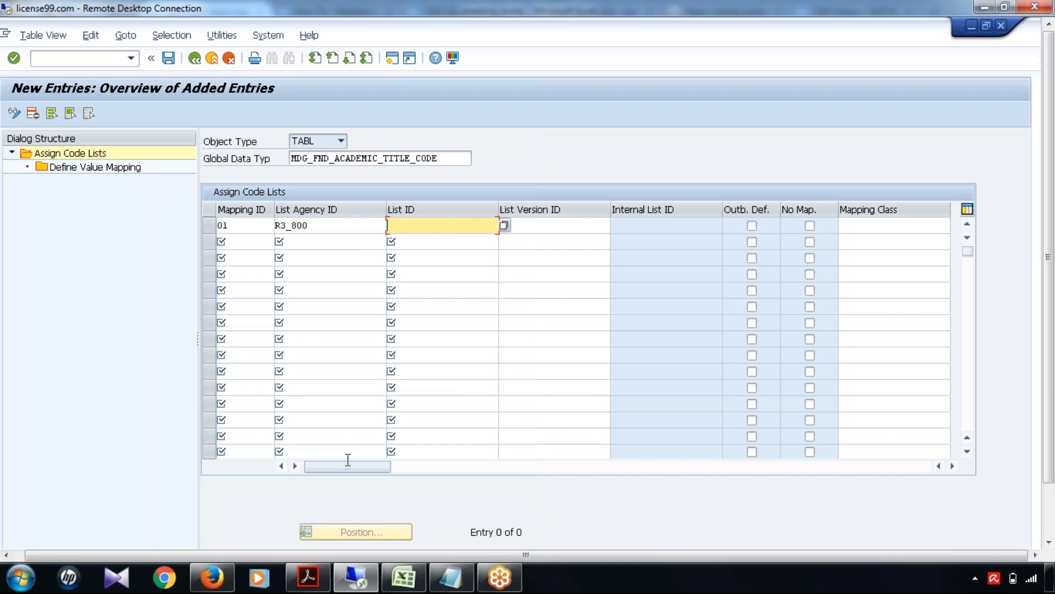
left_click(323, 587)
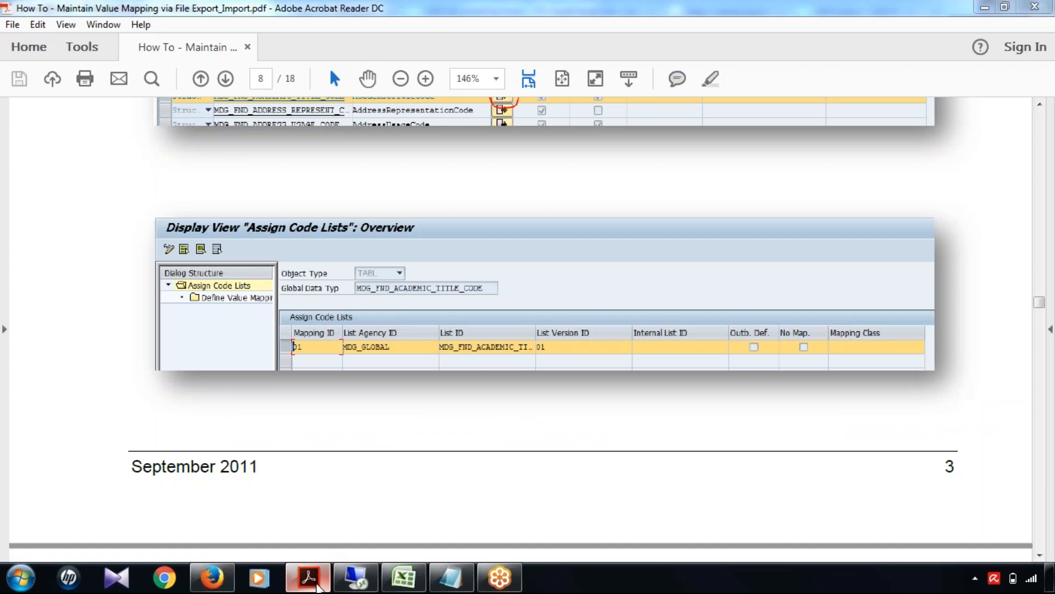
left_click(356, 577)
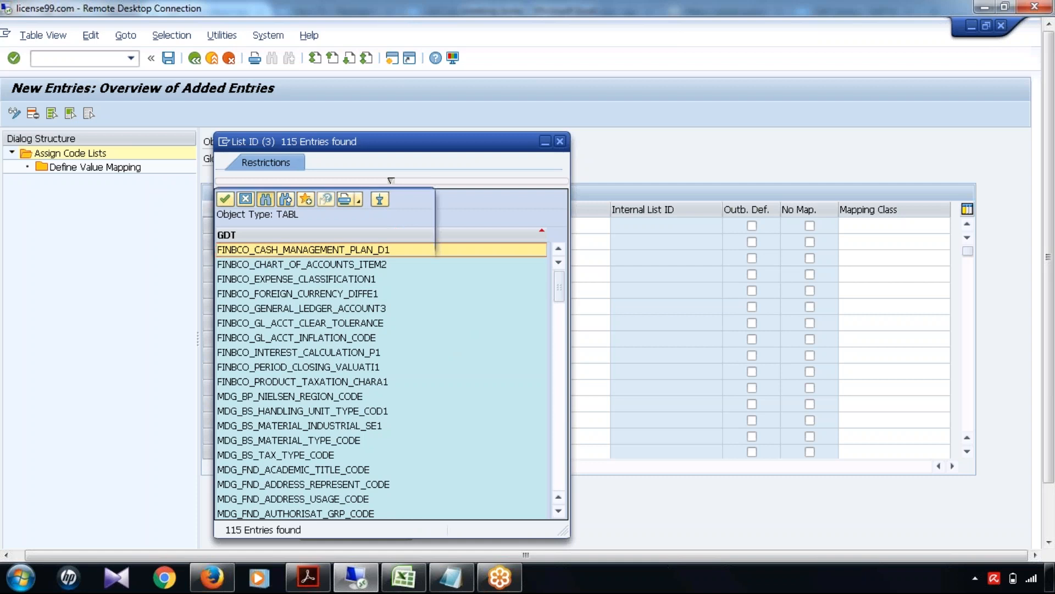
left_click(266, 198)
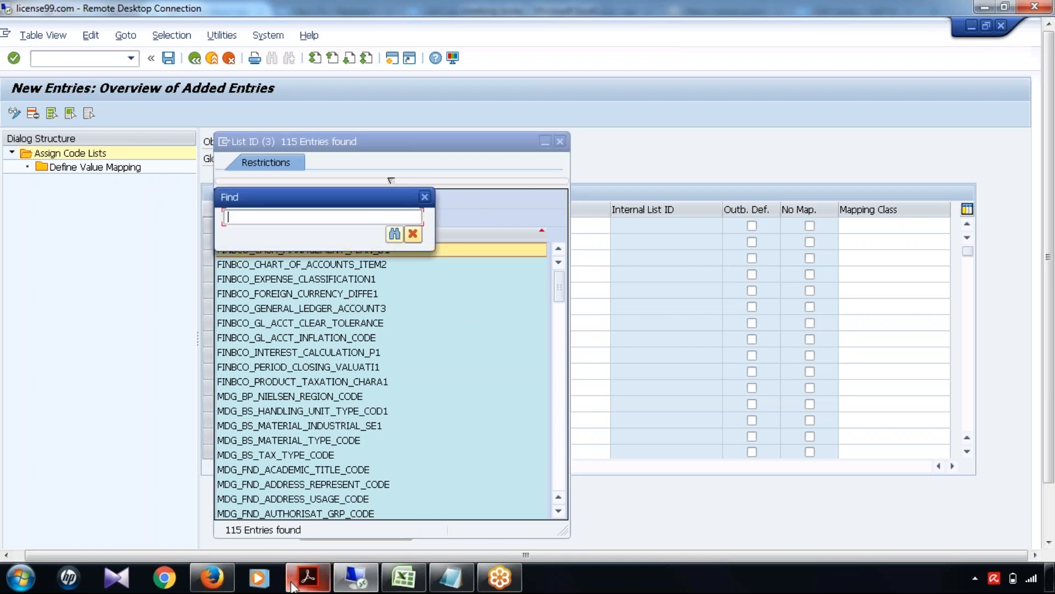
left_click(307, 577)
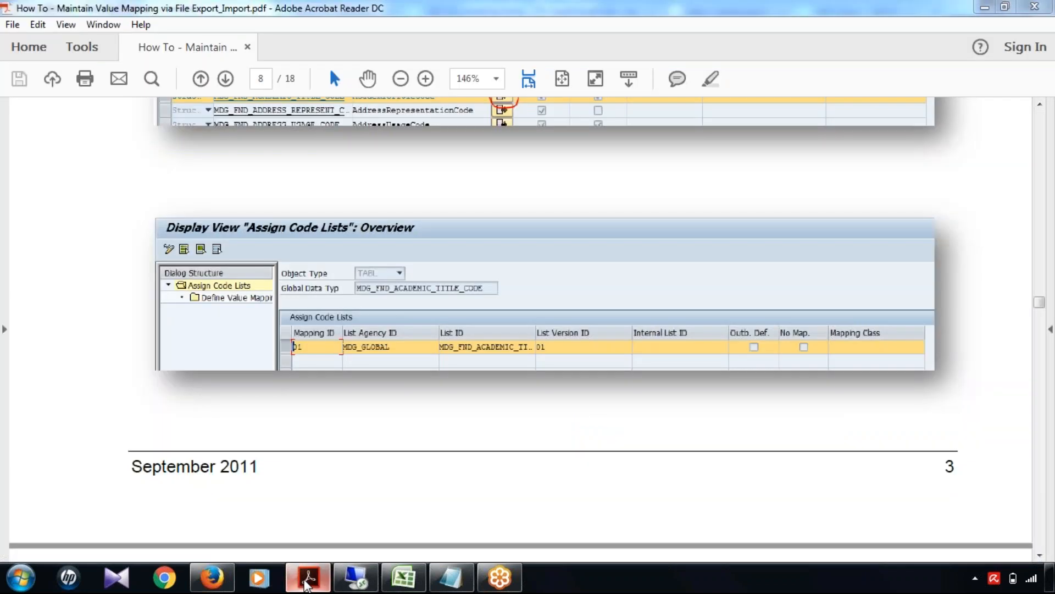
key("alt+Tab")
type("MDG_FND_")
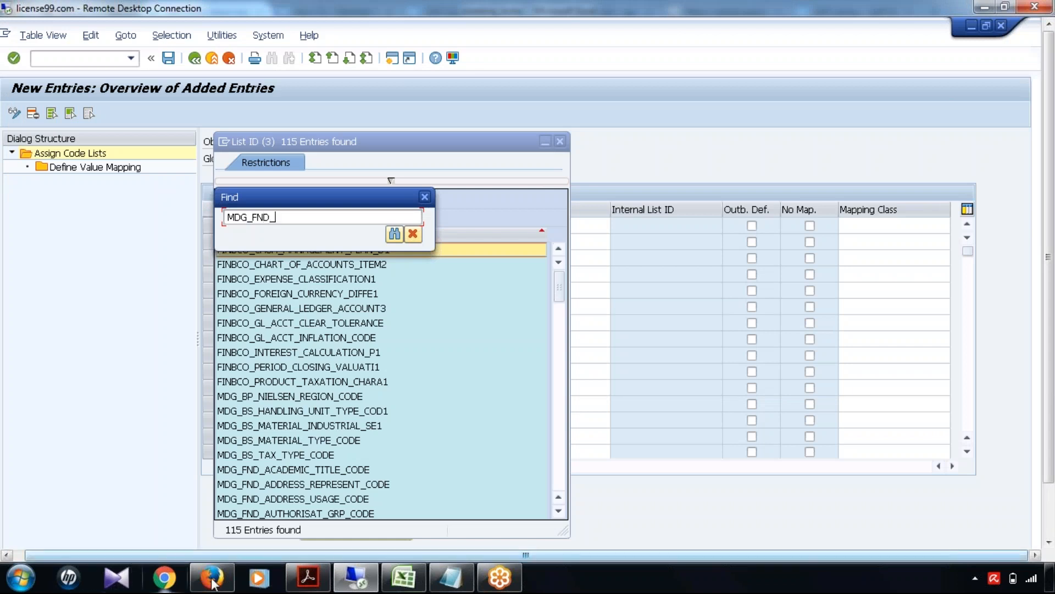
left_click(324, 580)
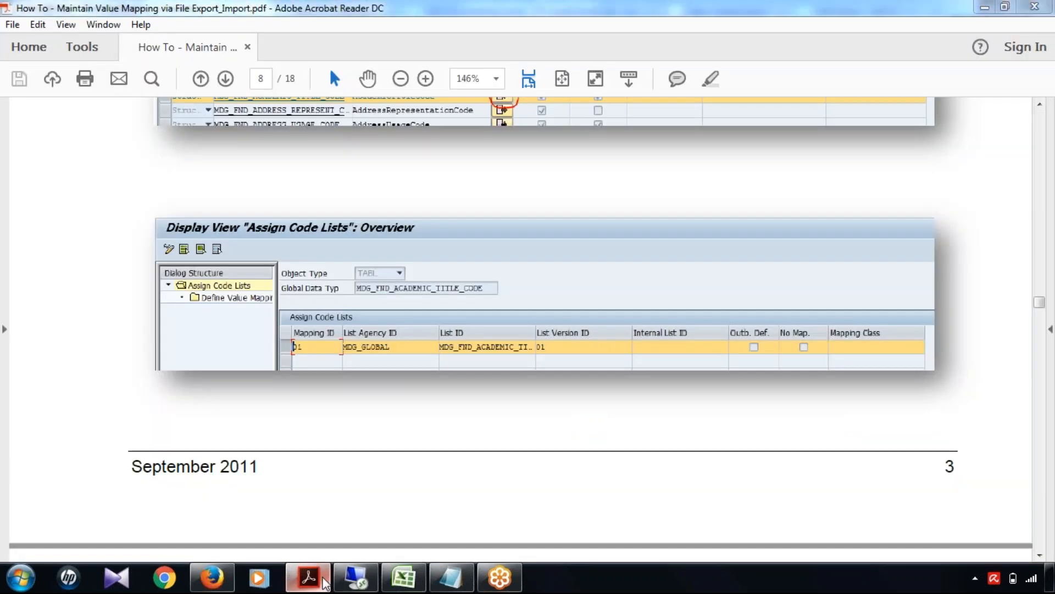
left_click(356, 577)
type("ACADEMIC")
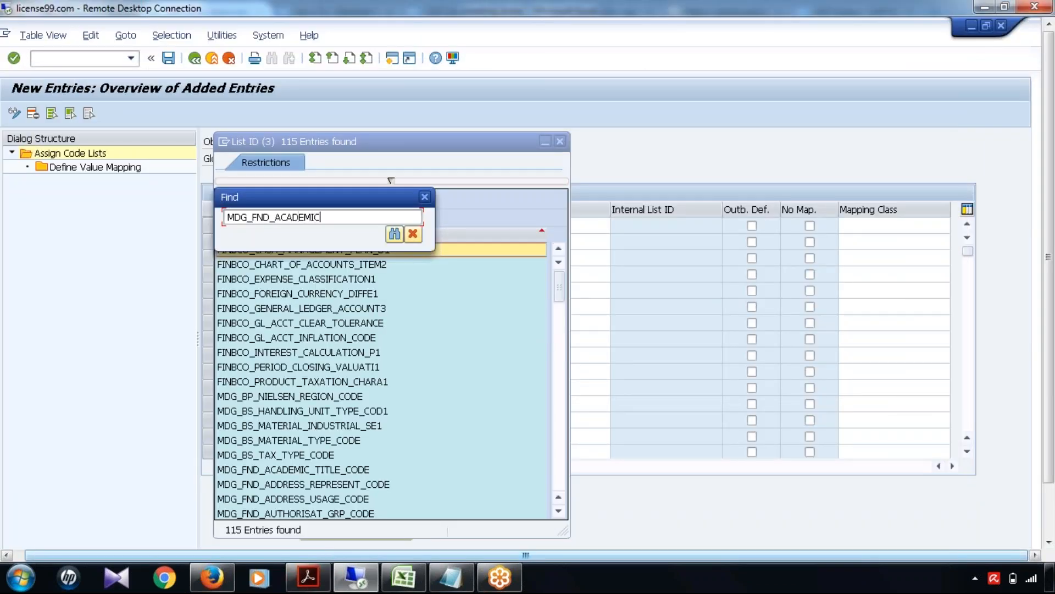
type("*")
left_click(394, 234)
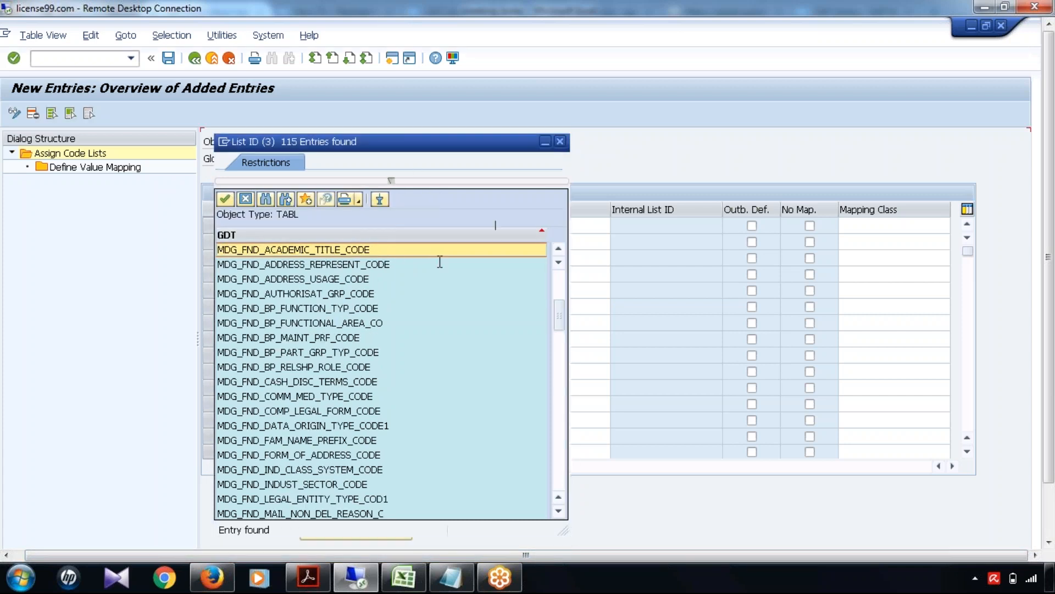
key("Return")
left_click_drag(497, 205, 520, 207)
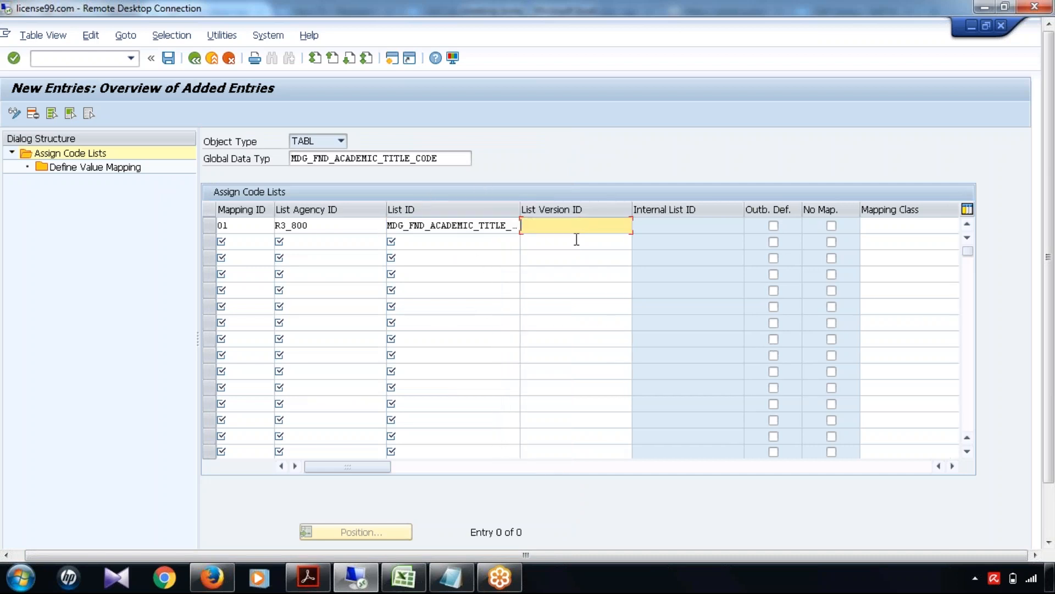
- Set the List Version ID of mapping ID 01 to 01 as in the PDF and save the entry to customizing request GHGK900004
left_click(309, 587)
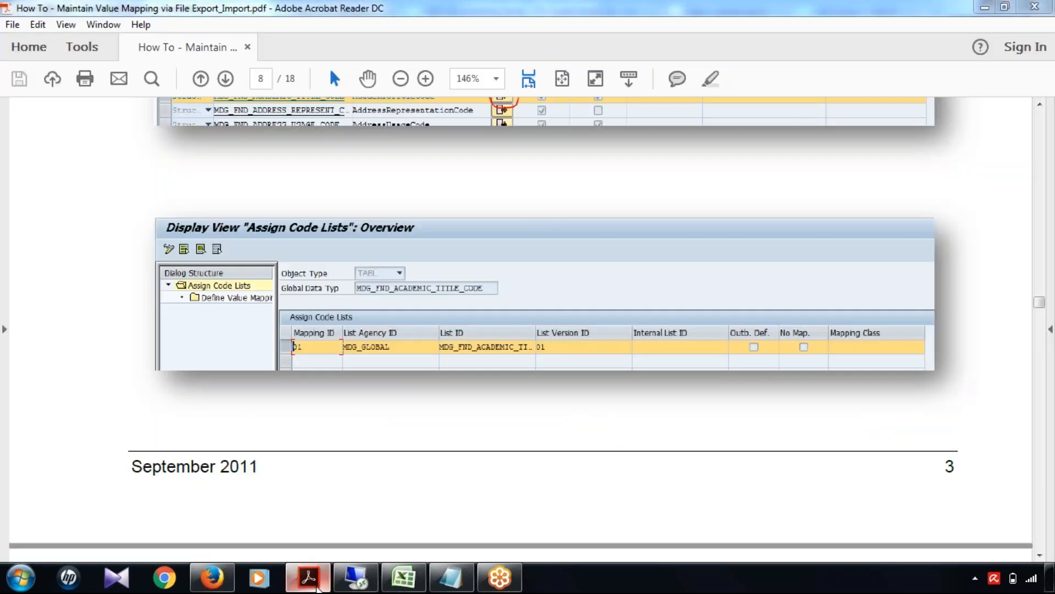
left_click(317, 586)
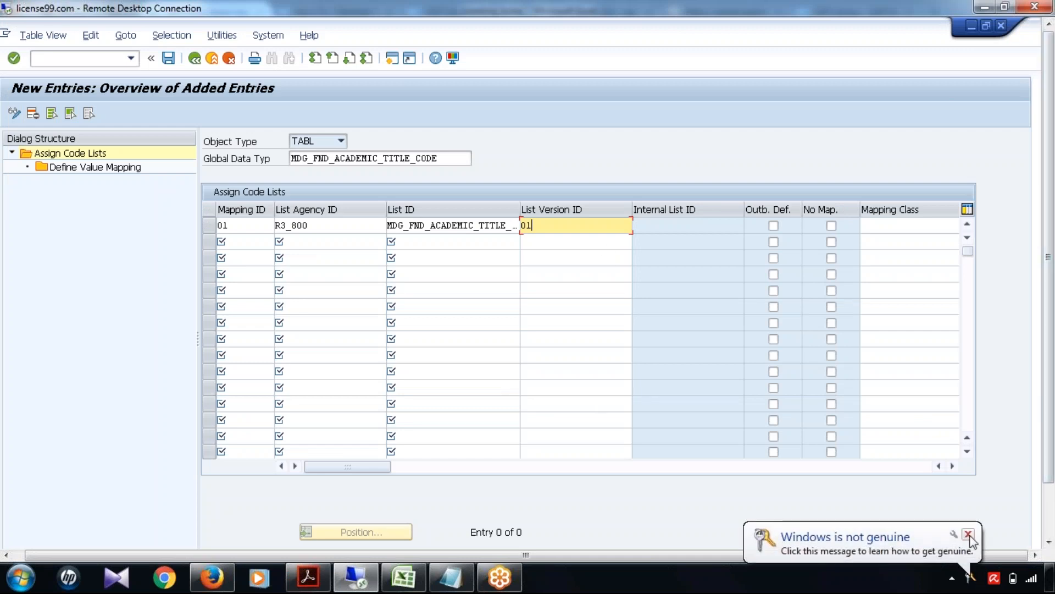
left_click(317, 587)
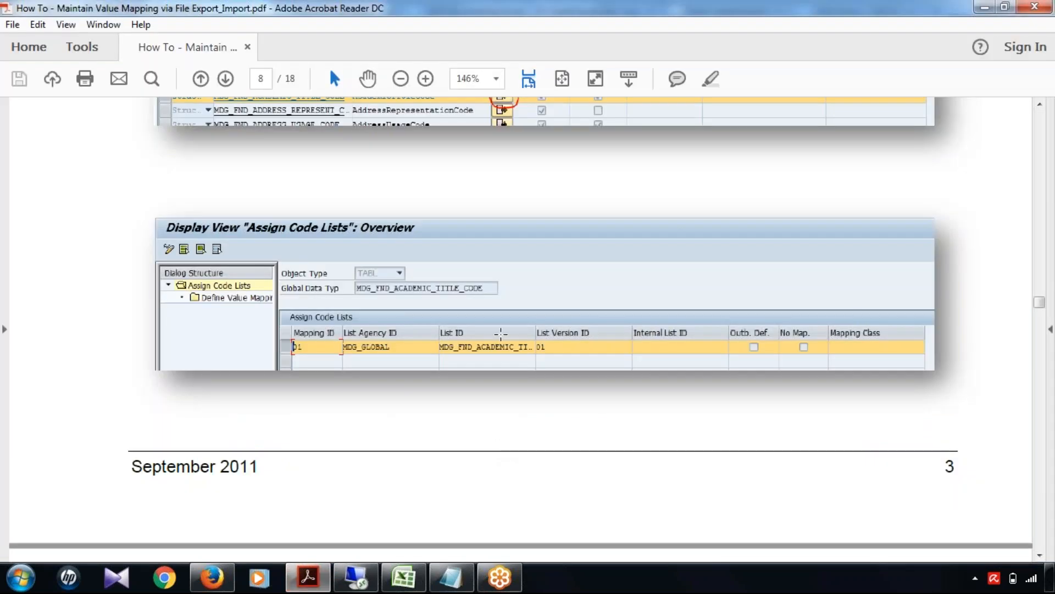
left_click(324, 581)
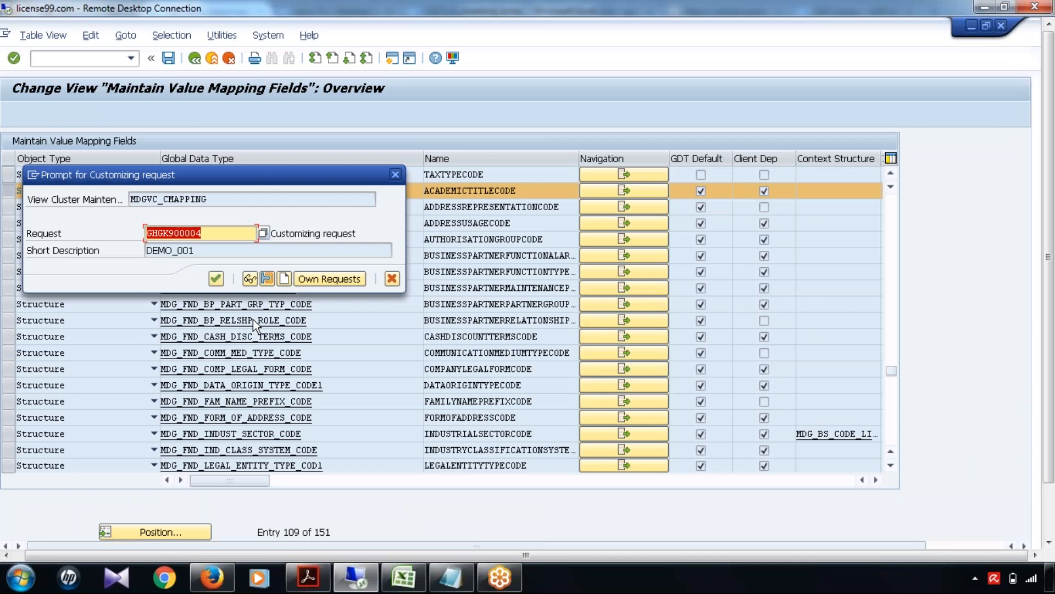
left_click(215, 279)
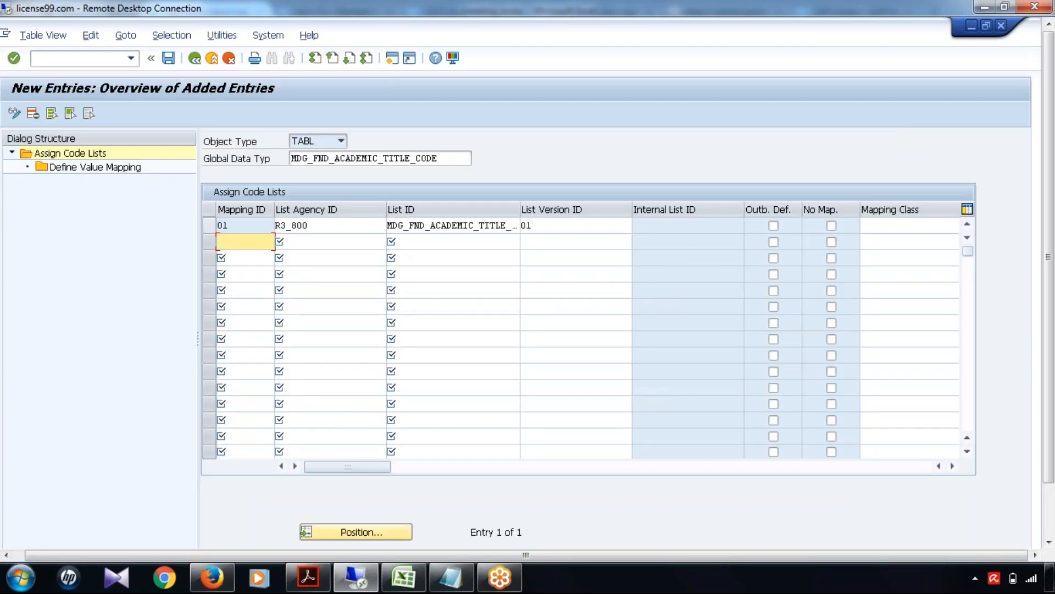
- Select mapping ID 01, consult the next PDF example, and start new entries in its Define Value Mapping view
left_click(208, 225)
left_click(313, 582)
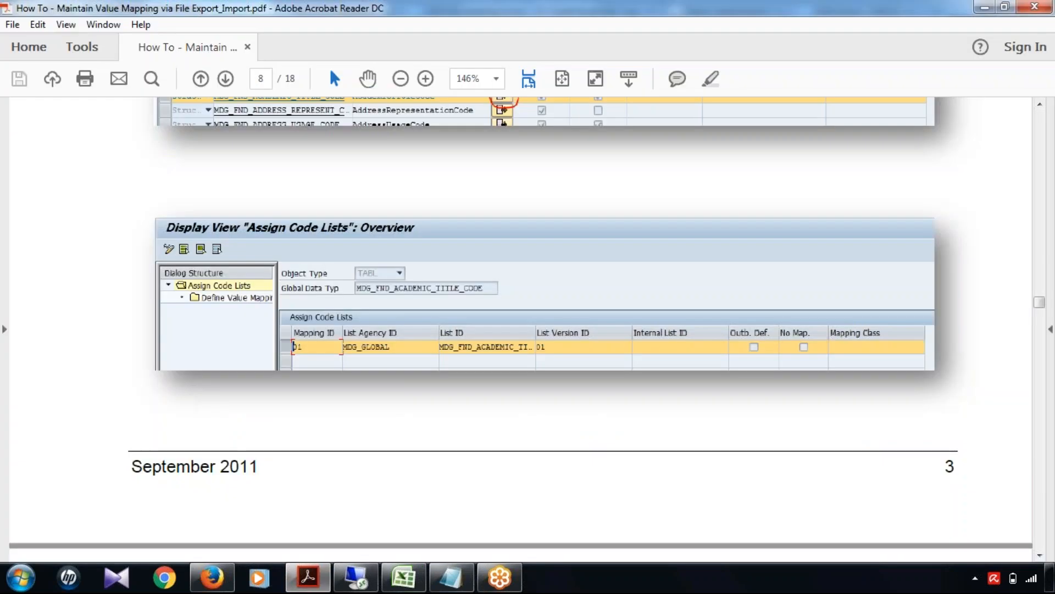
scroll(521, 330, "down", 5)
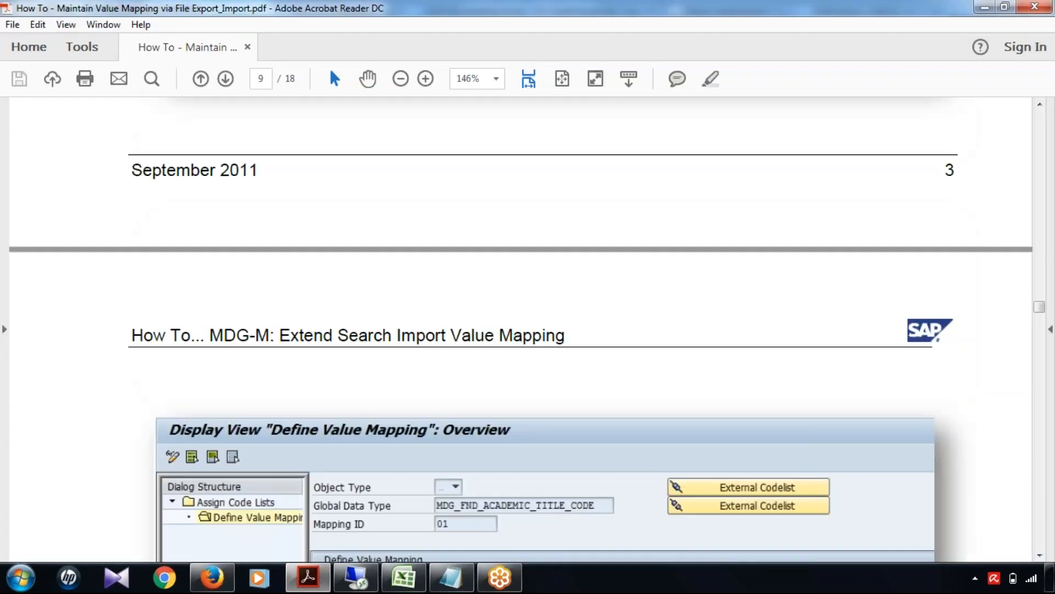
scroll(521, 330, "down", 5)
left_click(356, 577)
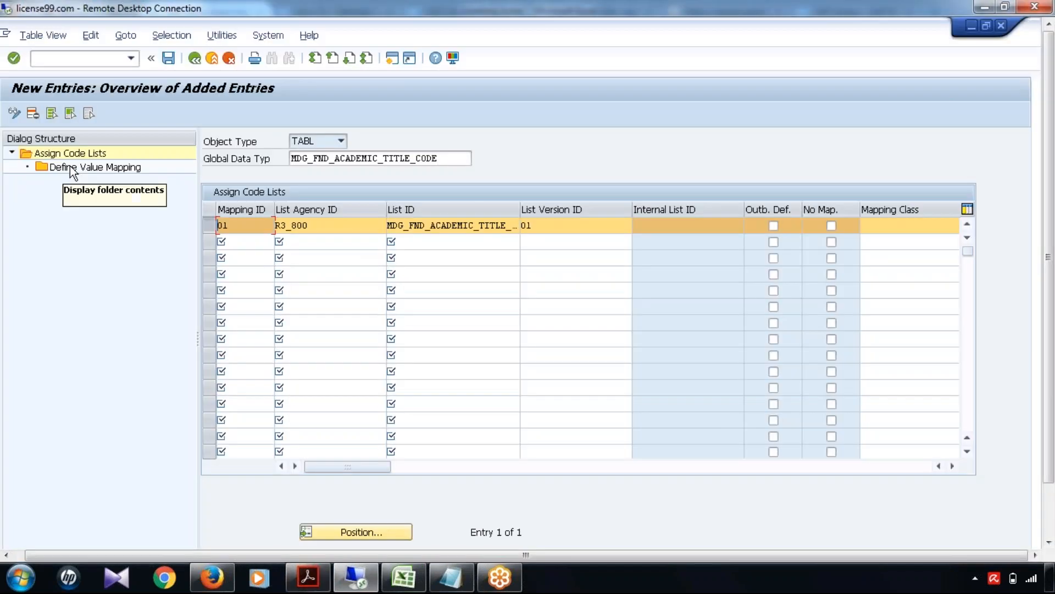
double_click(69, 169)
left_click(51, 116)
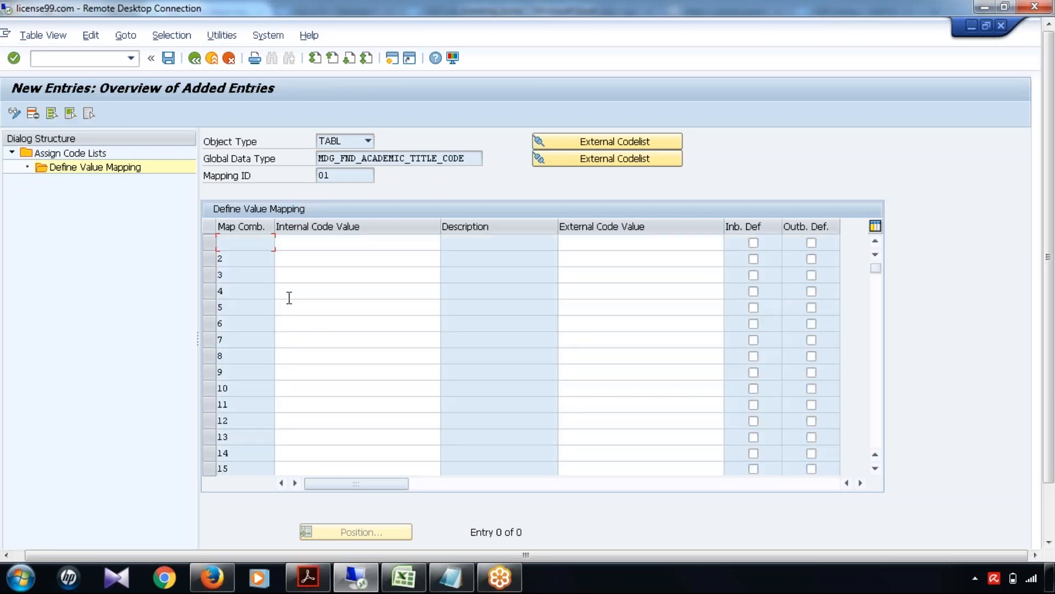
- Following the PDF example, assign internal code values 0001, 0002 and 0003 to the first three value mapping rows
left_click(310, 584)
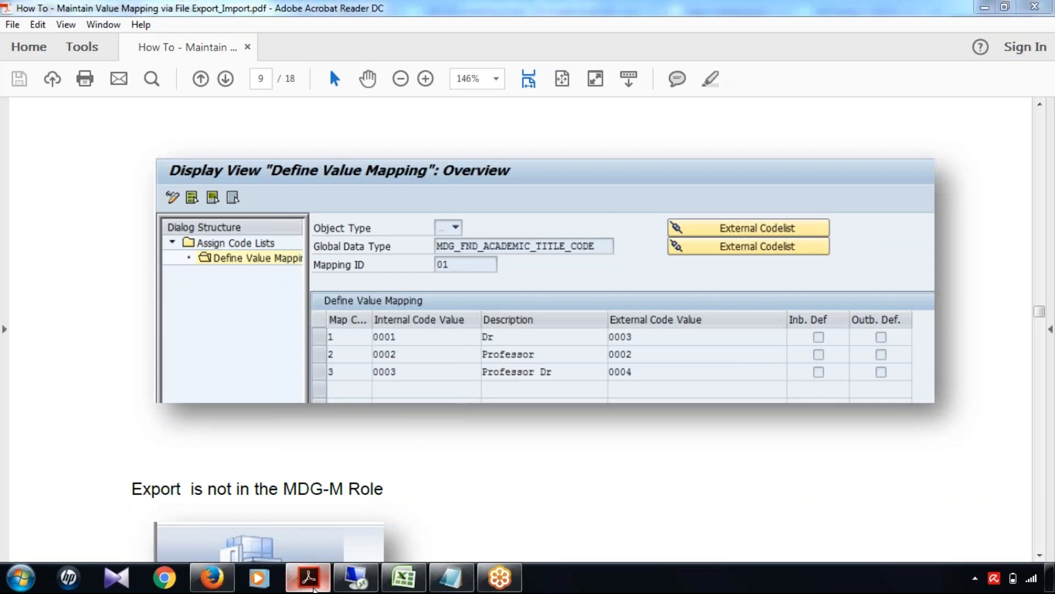
left_click(311, 584)
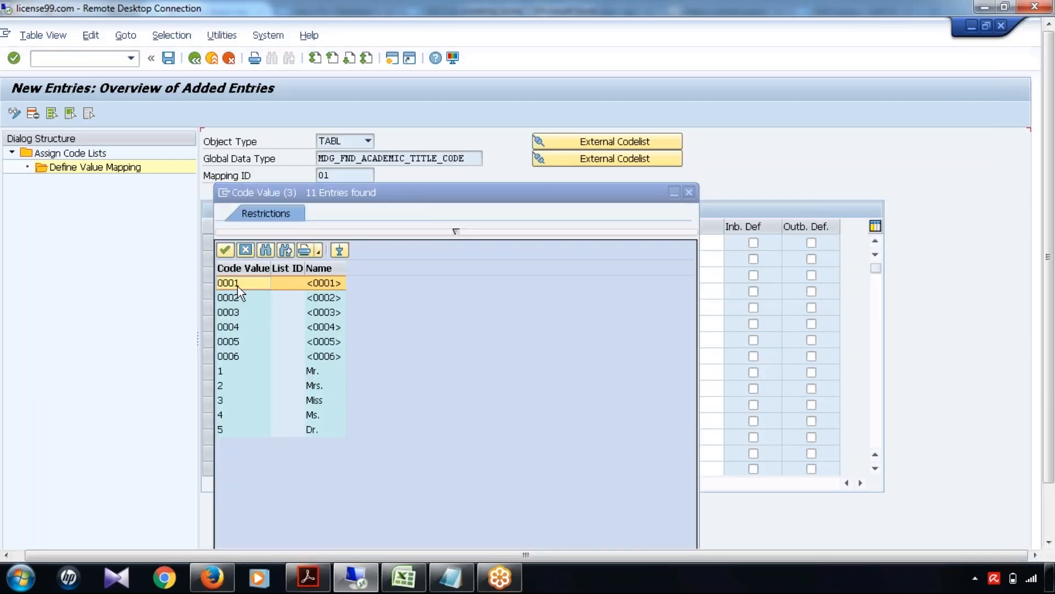
left_click(237, 284)
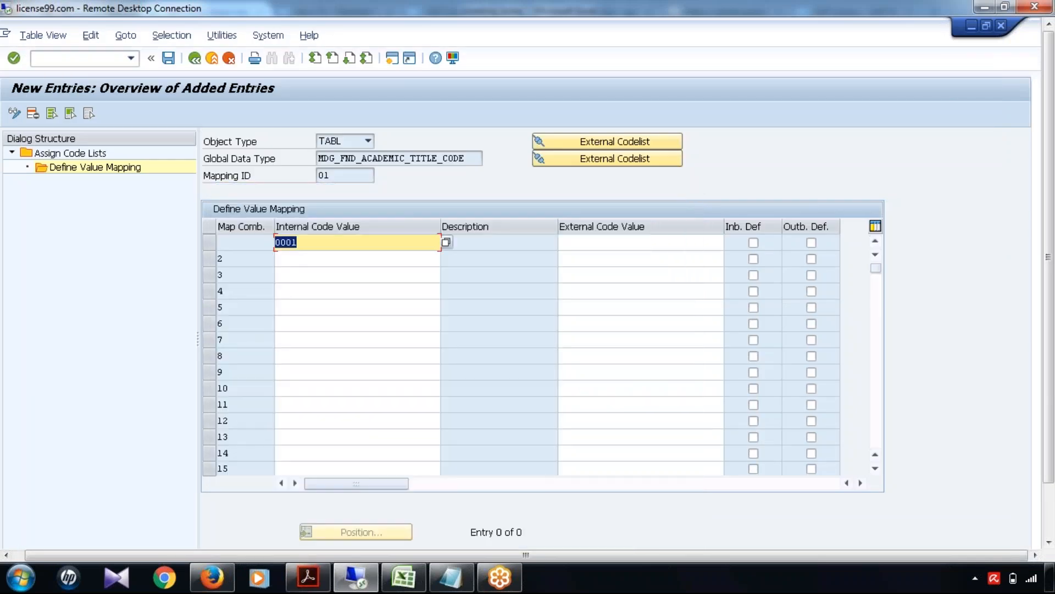
left_click(294, 259)
left_click(445, 257)
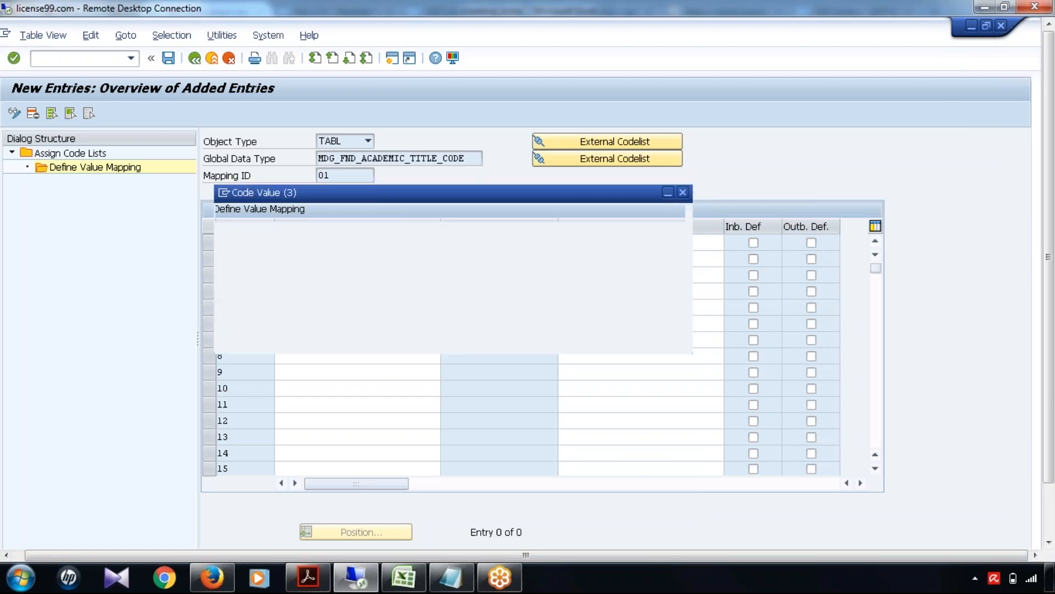
left_click(245, 297)
left_click(432, 275)
left_click(446, 275)
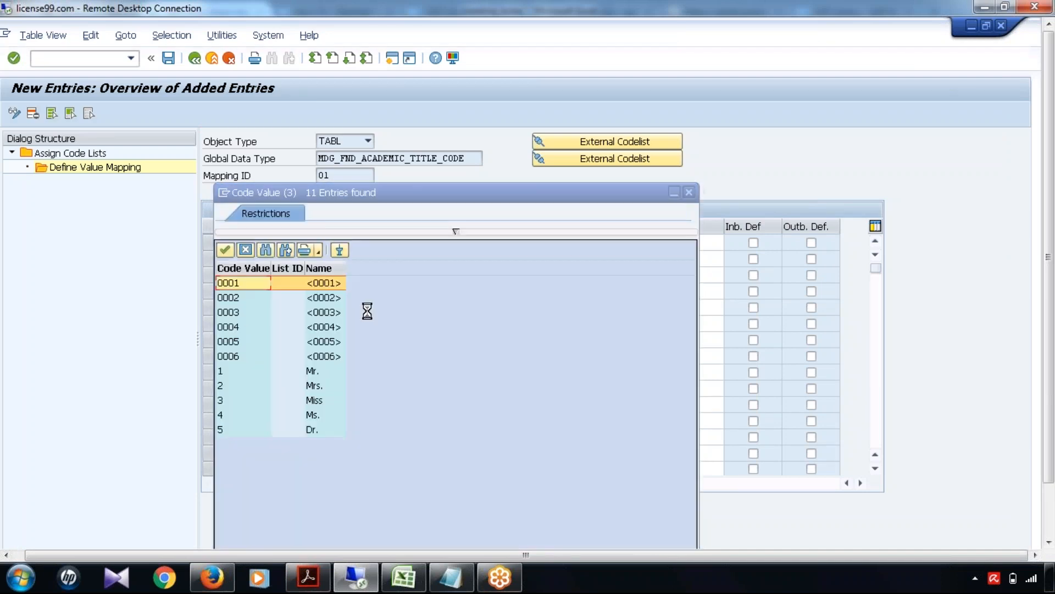
left_click(240, 311)
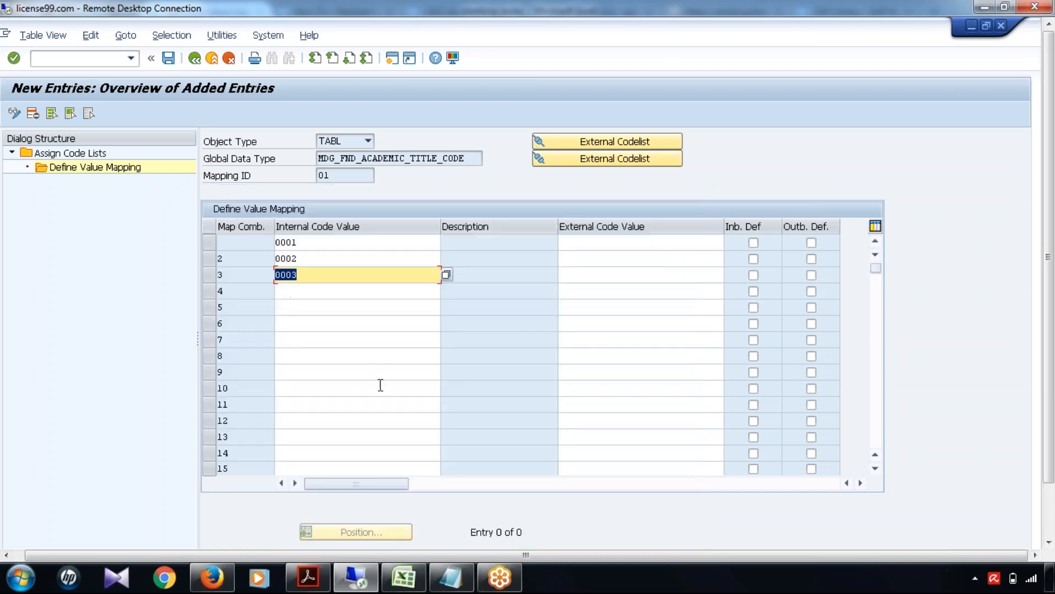
left_click(330, 244)
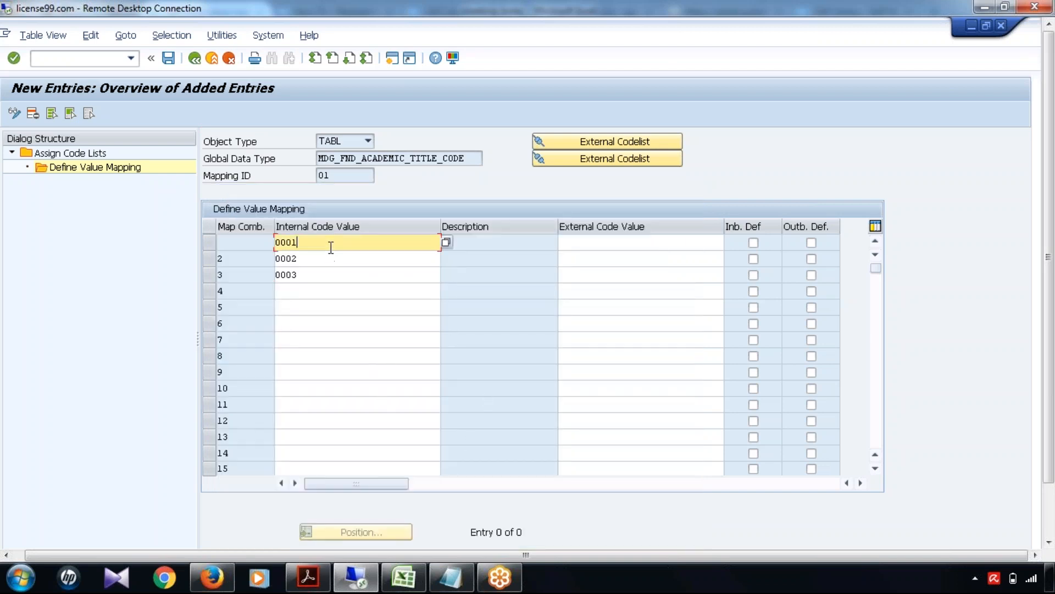
left_click(327, 277)
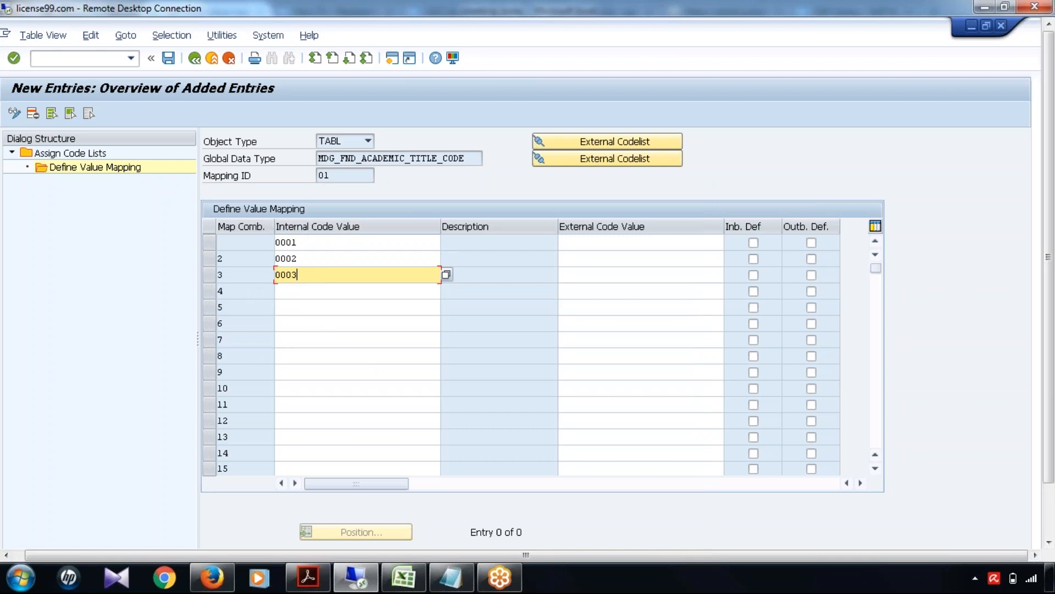
left_click(615, 242)
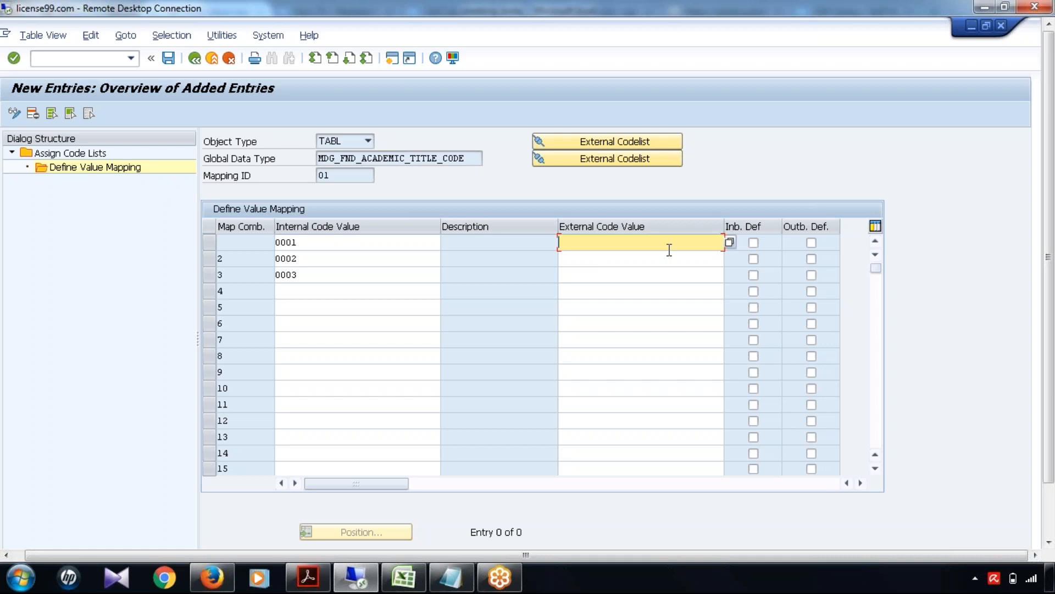
left_click(351, 243)
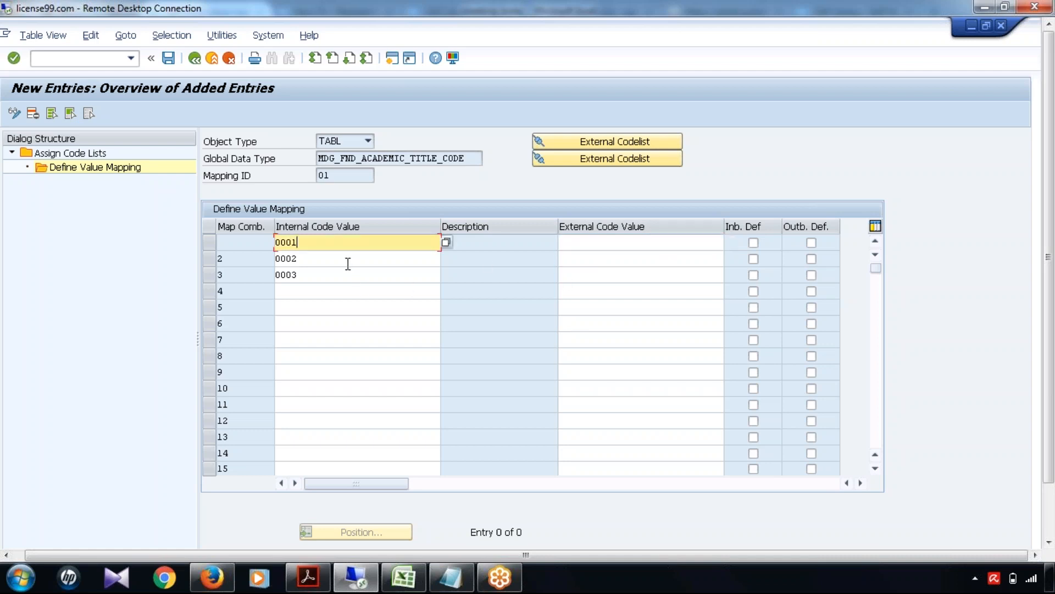
key("Down")
key("Down")
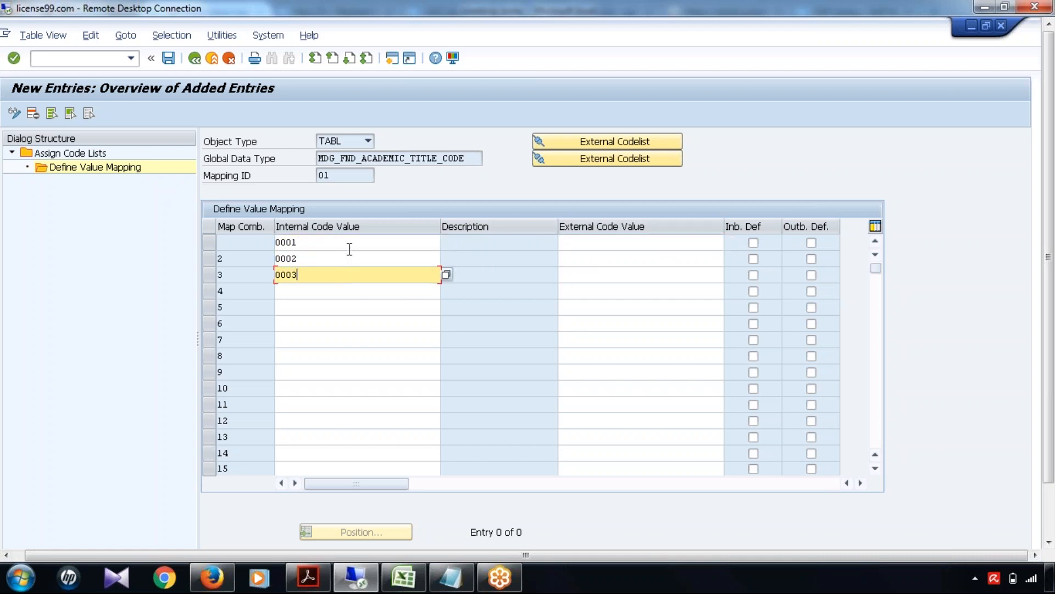
left_click(349, 249)
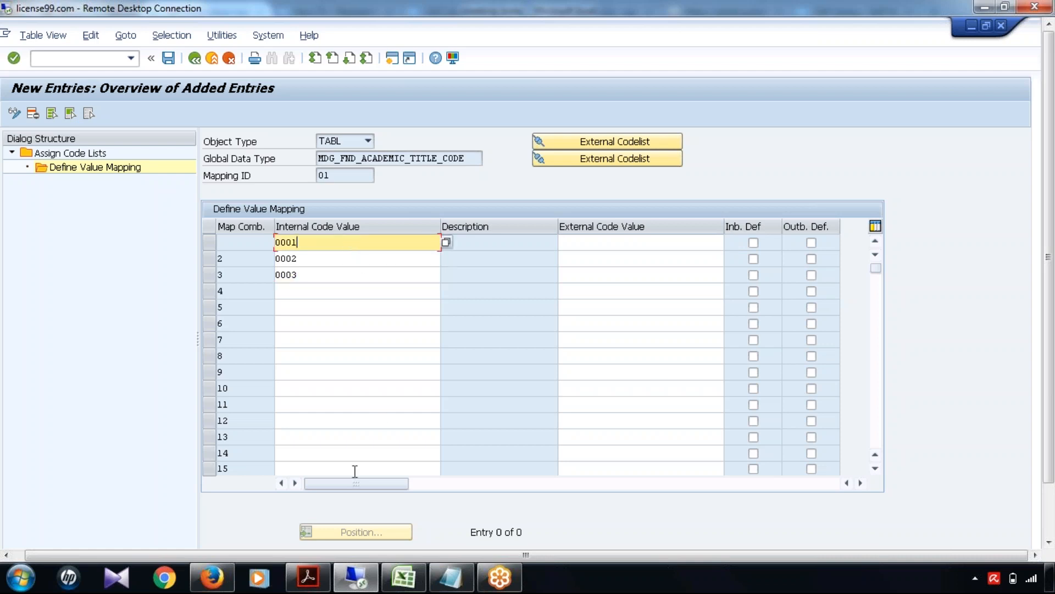
- Using the PDF as reference, enter external code values 003, 002 and 004 for internal codes 0001, 0002 and 0003
left_click(308, 577)
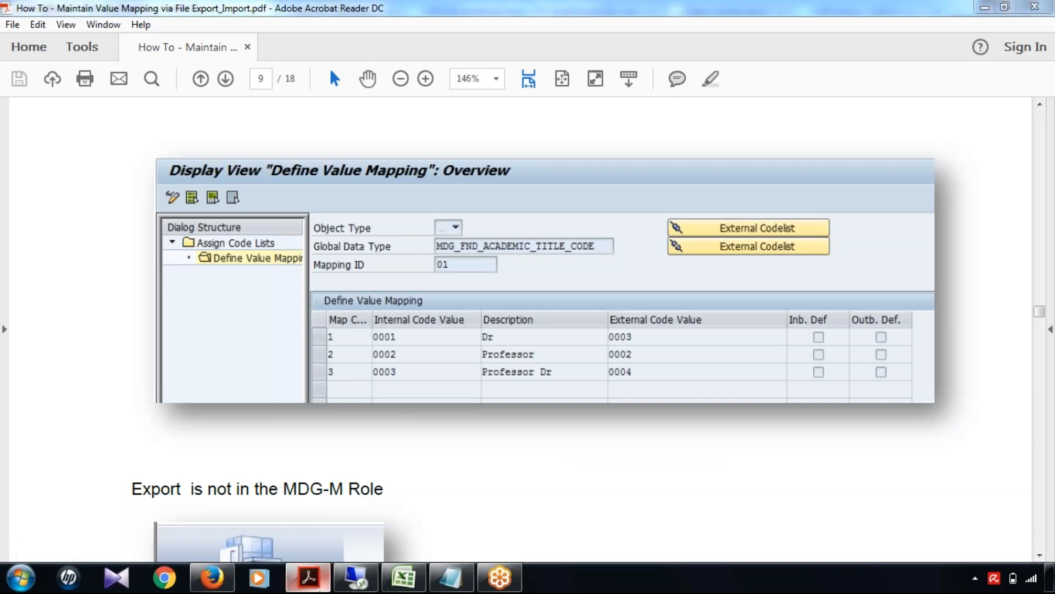
key("alt+Tab")
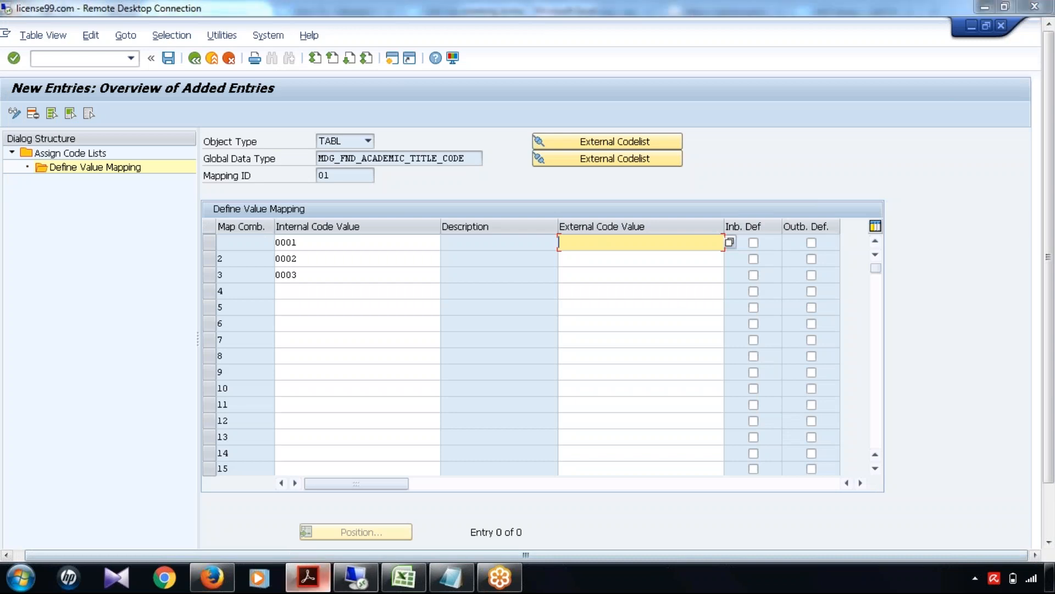
left_click(315, 586)
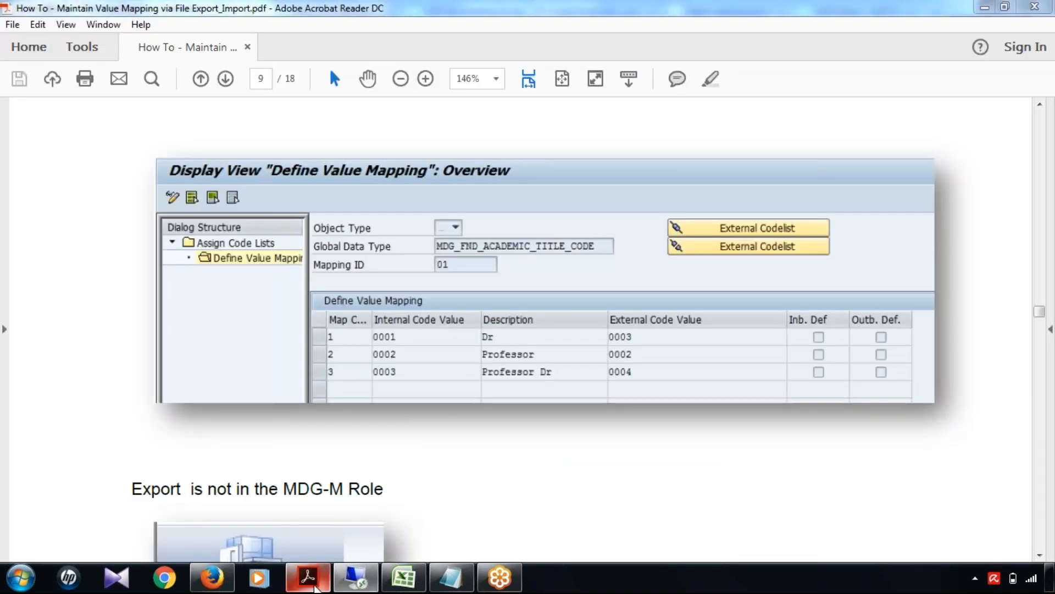
left_click(315, 587)
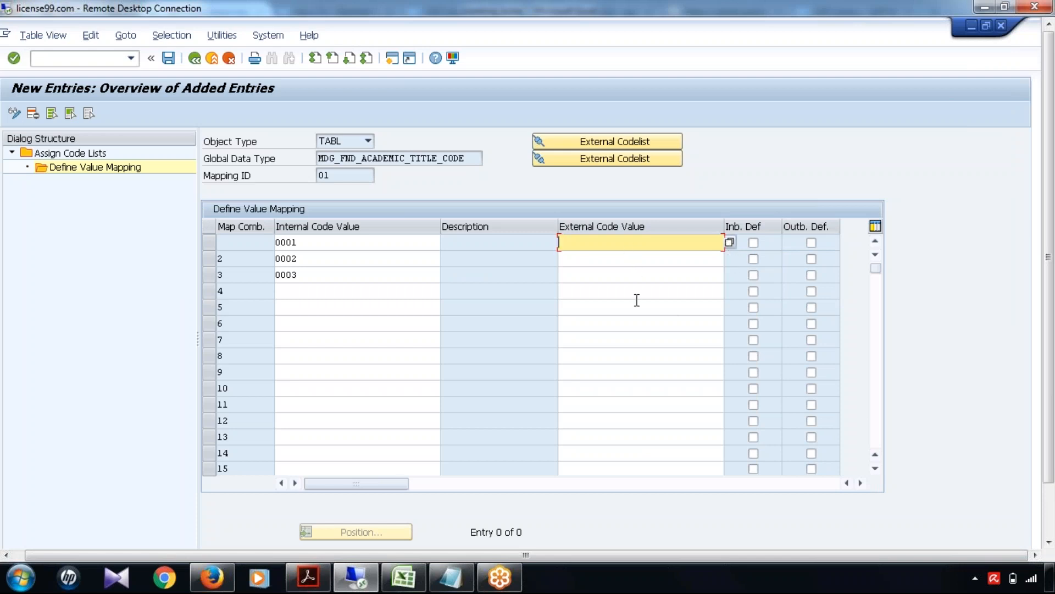
type("003")
left_click(603, 260)
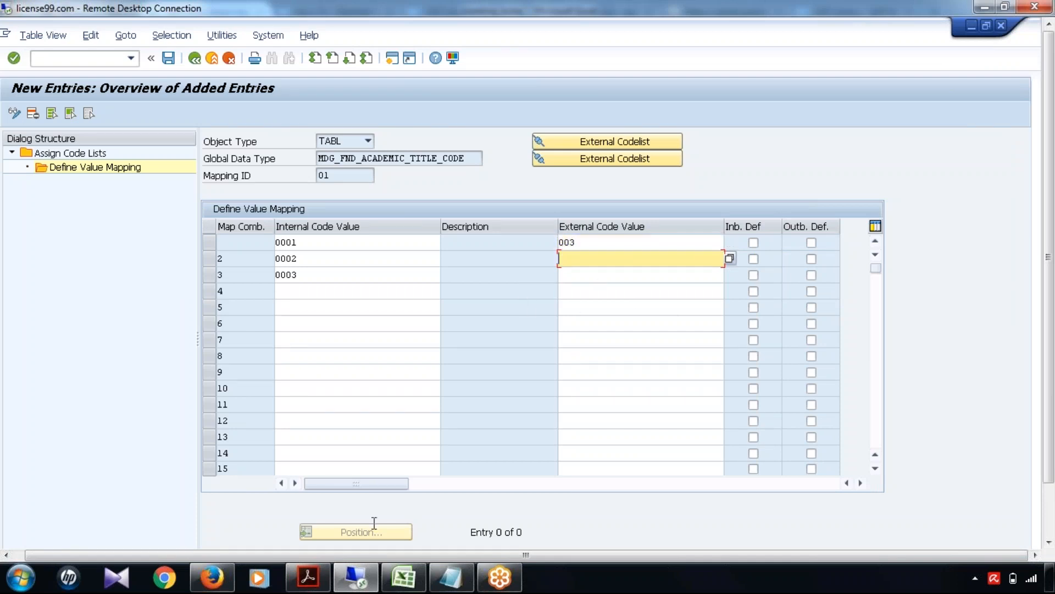
left_click(320, 584)
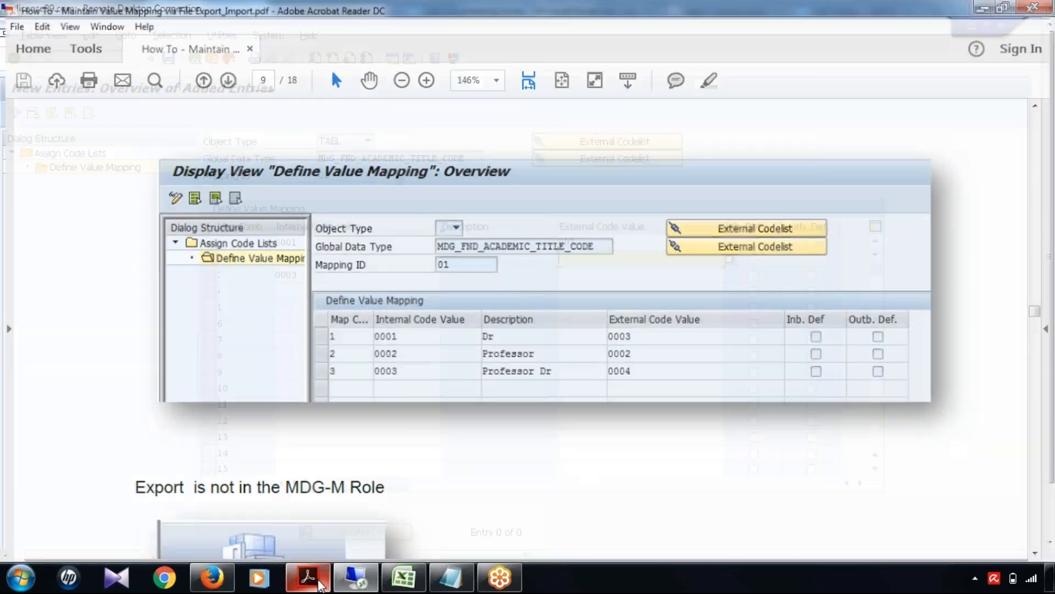
type("002")
left_click(585, 274)
type("004")
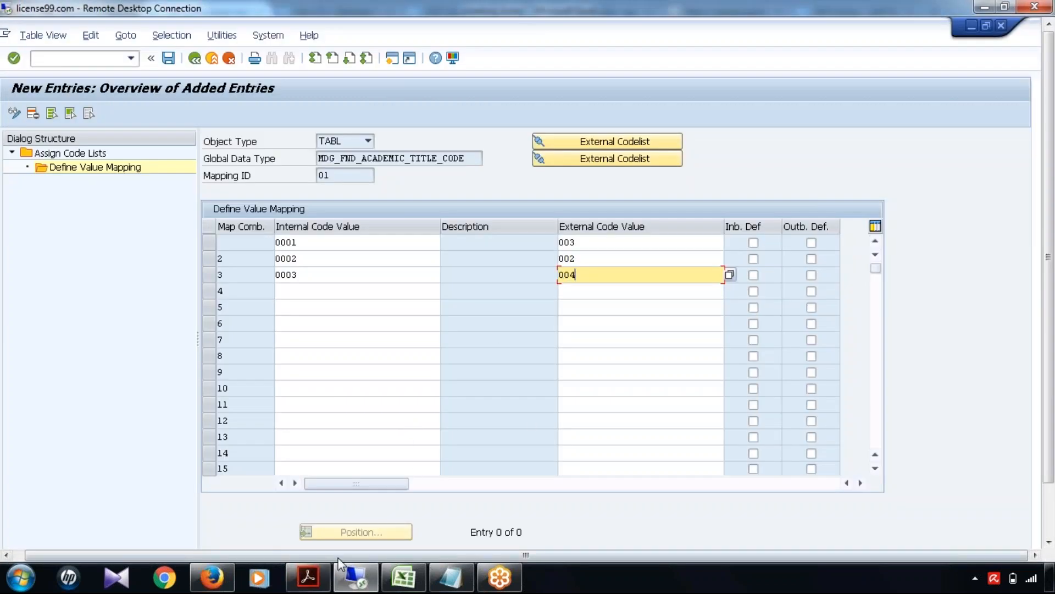
- Compare the three code mappings with the PDF example, save them, and check the description of code 0001
left_click(322, 586)
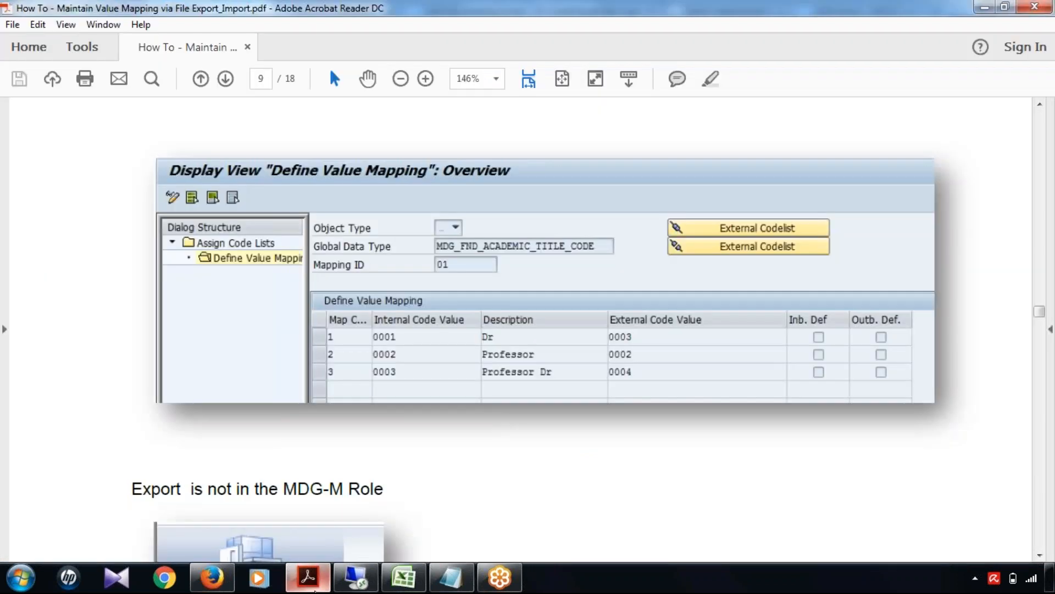
left_click(316, 589)
left_click(167, 57)
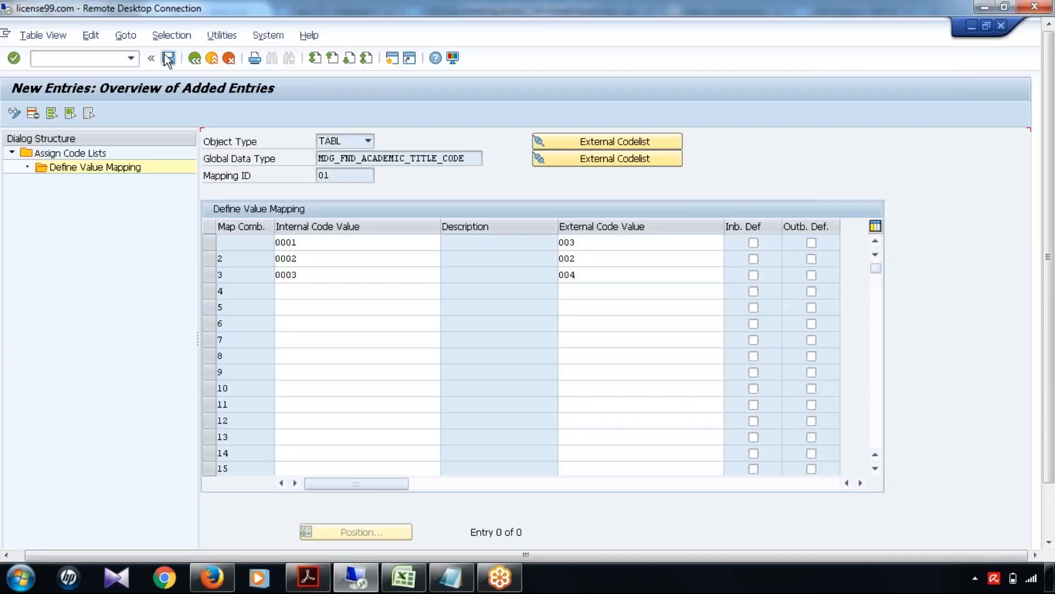
double_click(438, 242)
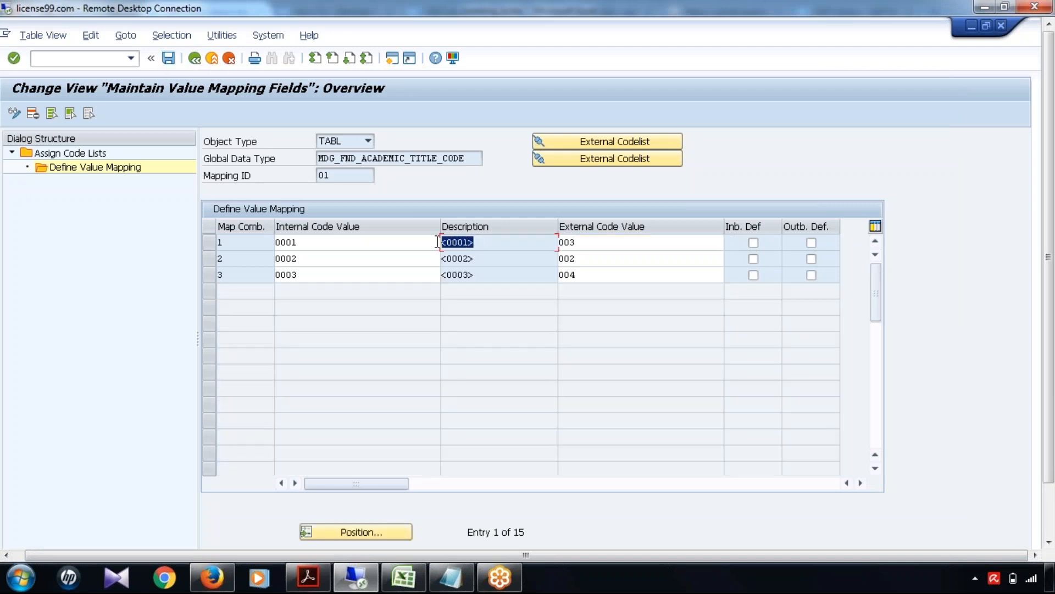
- Check the descriptions in the PDF example and set the description of academic title 0001 to Dr
left_click(310, 584)
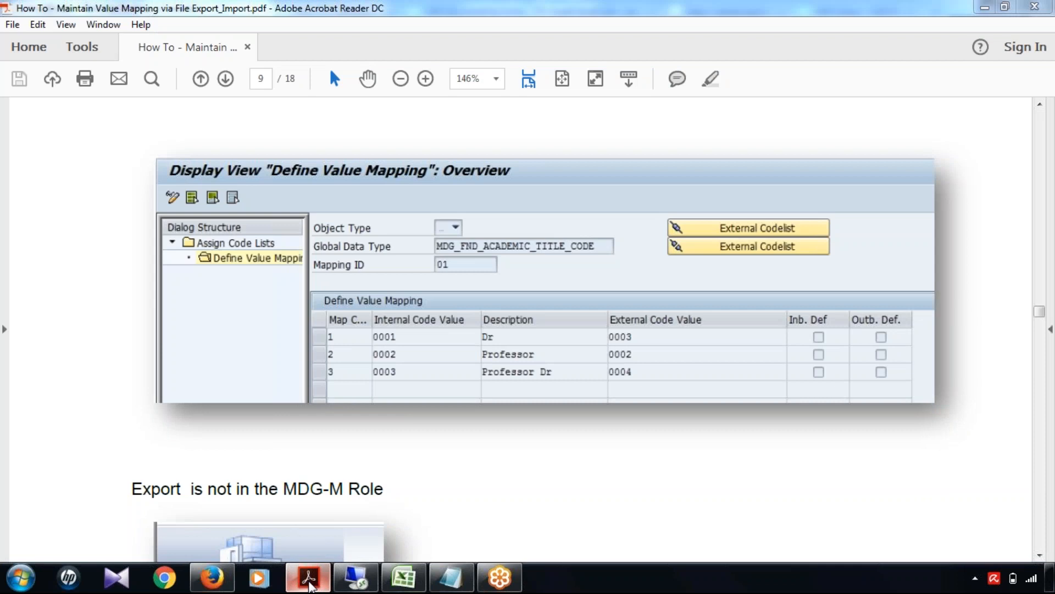
left_click(309, 584)
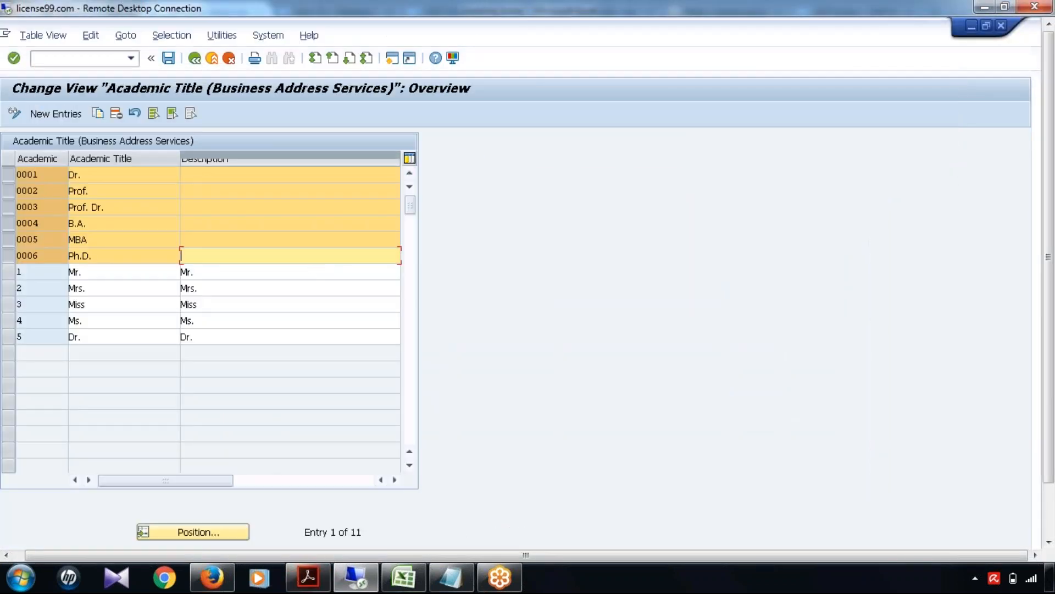
left_click(214, 174)
type("Dr.")
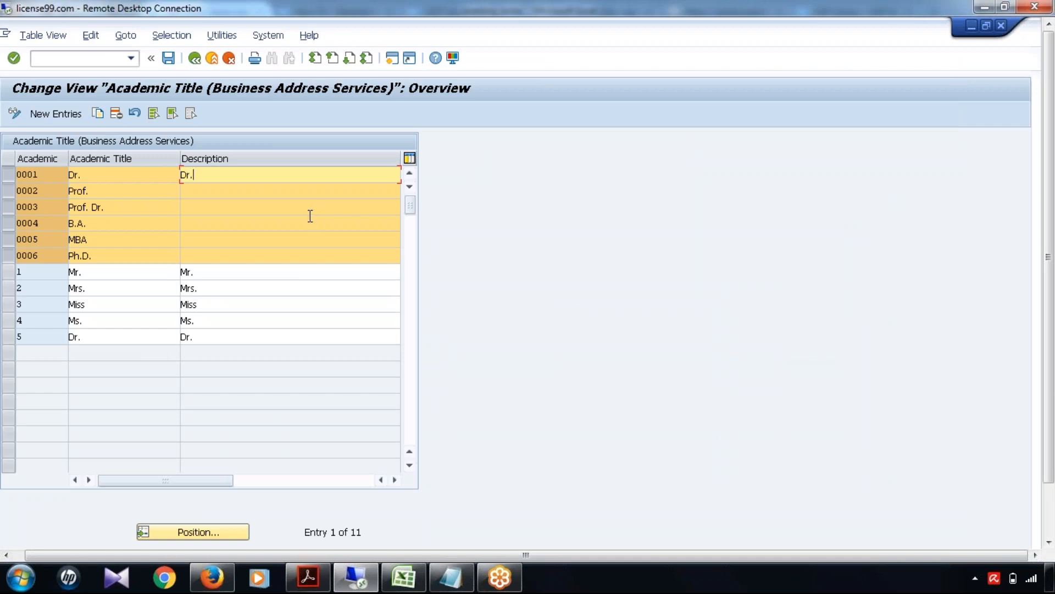
key("Tab")
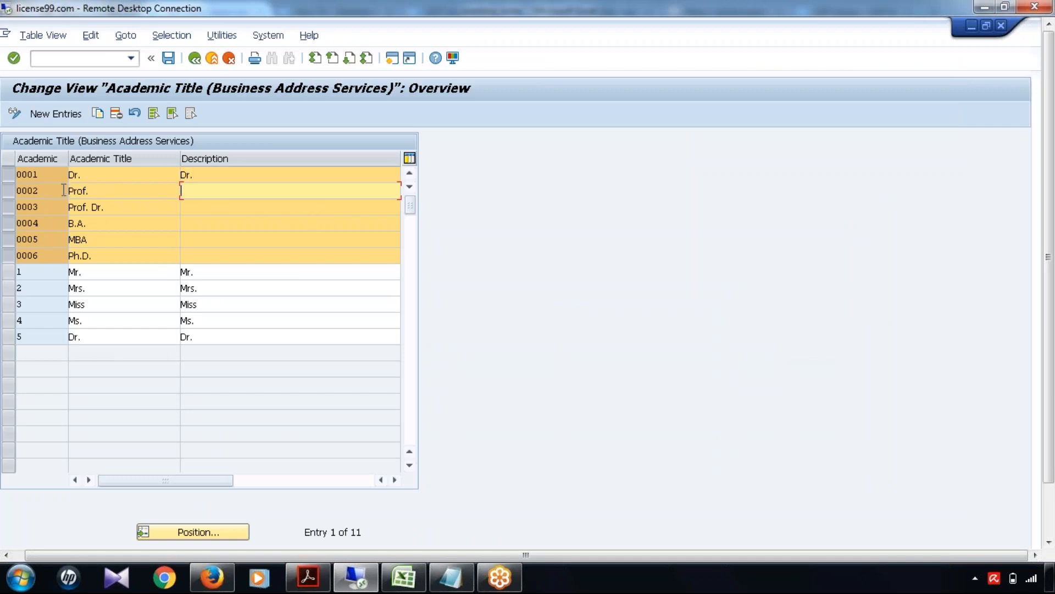
- Copy the titles Prof. and Prof. Dr. into the descriptions of 0002 and 0003, and save to customizing request DEMO_001
left_click_drag(64, 192, 172, 198)
key("ctrl+c")
left_click(211, 190)
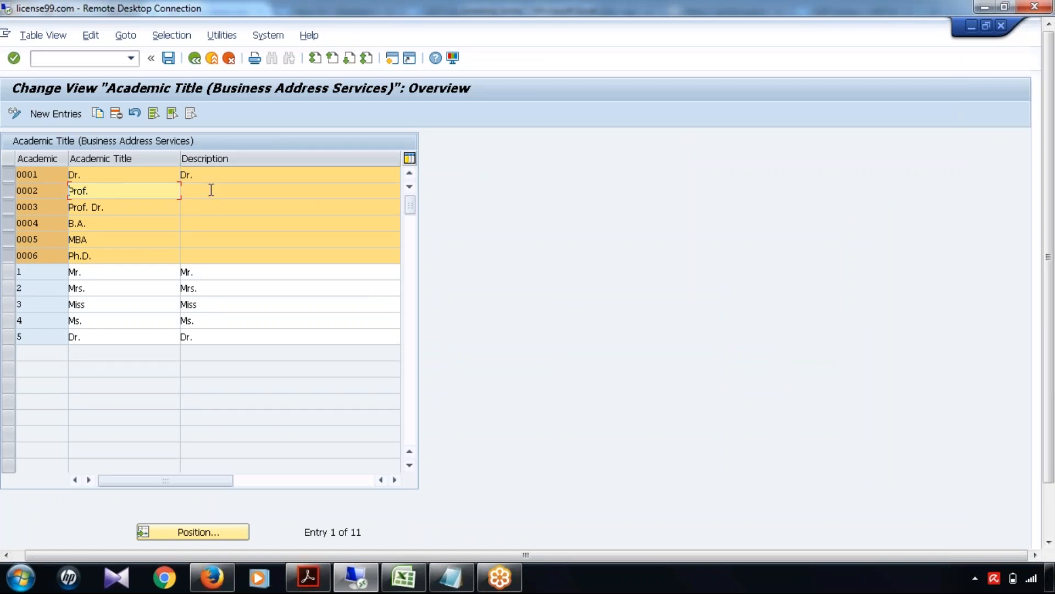
key("ctrl+v")
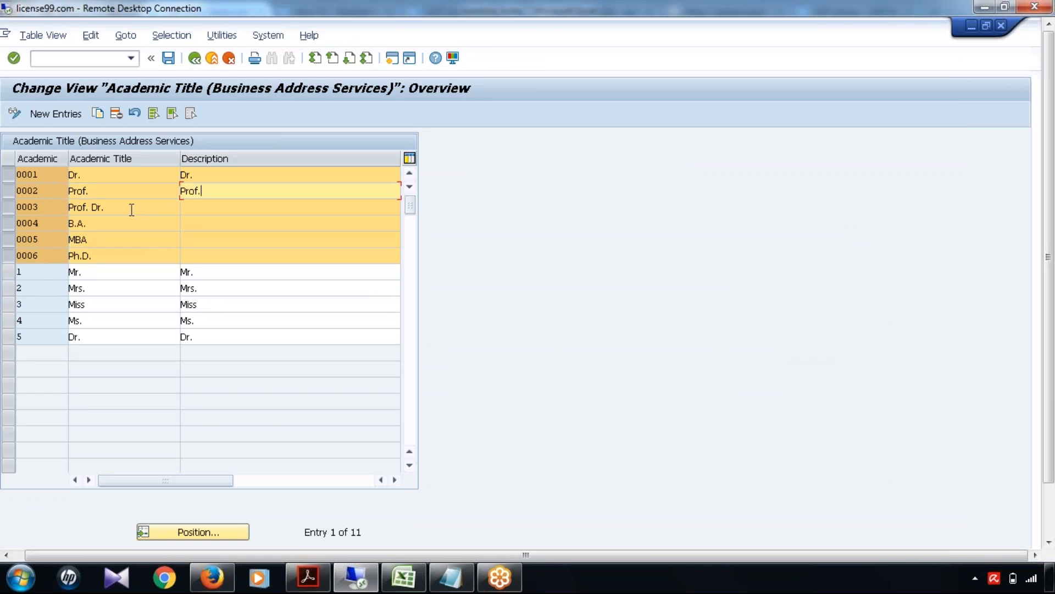
left_click_drag(130, 207, 64, 206)
key("ctrl+c")
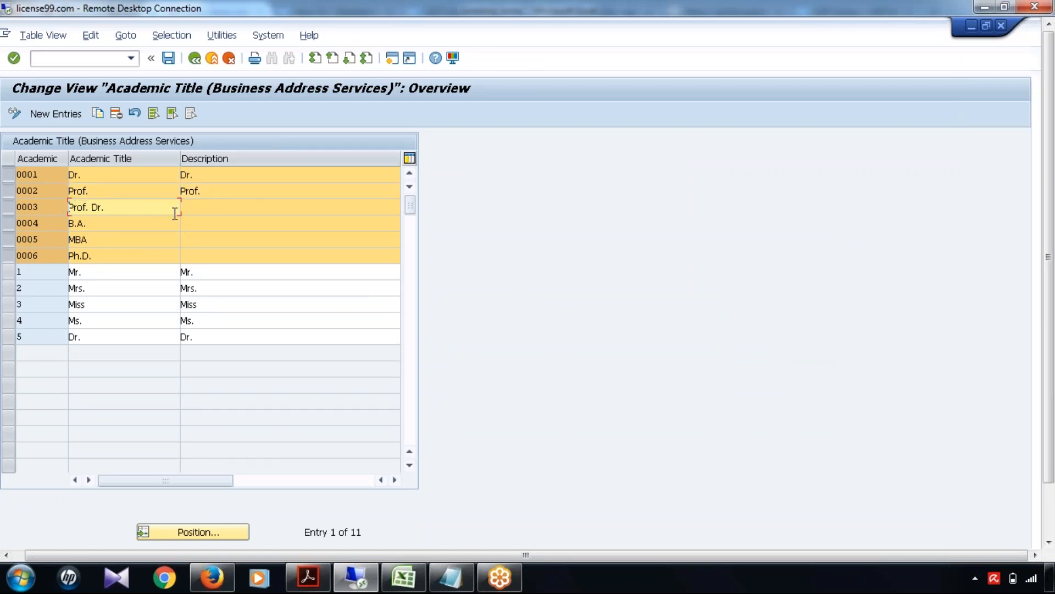
left_click(199, 209)
key("ctrl+v")
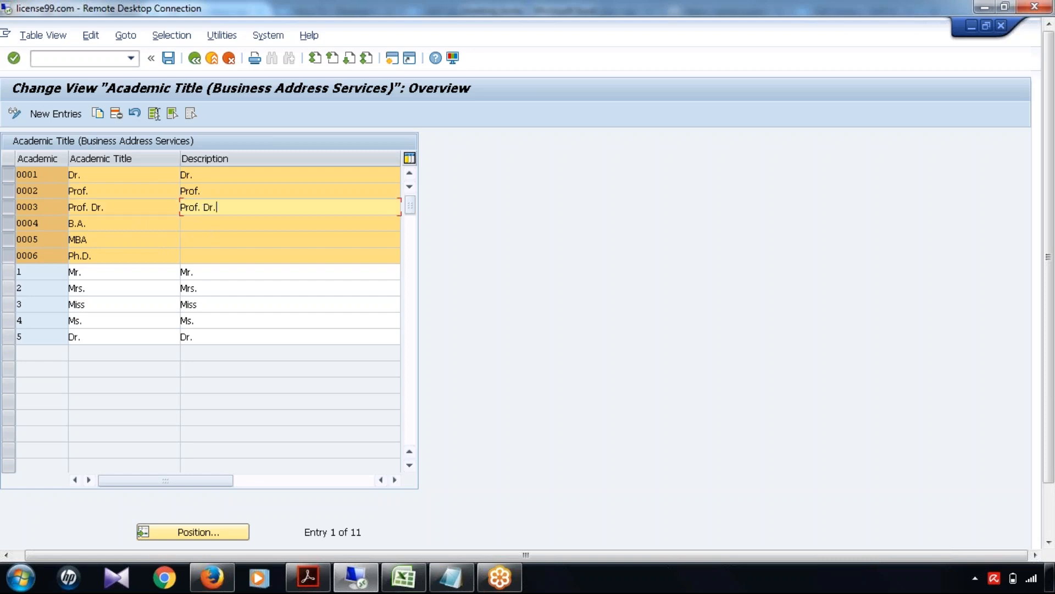
left_click(168, 58)
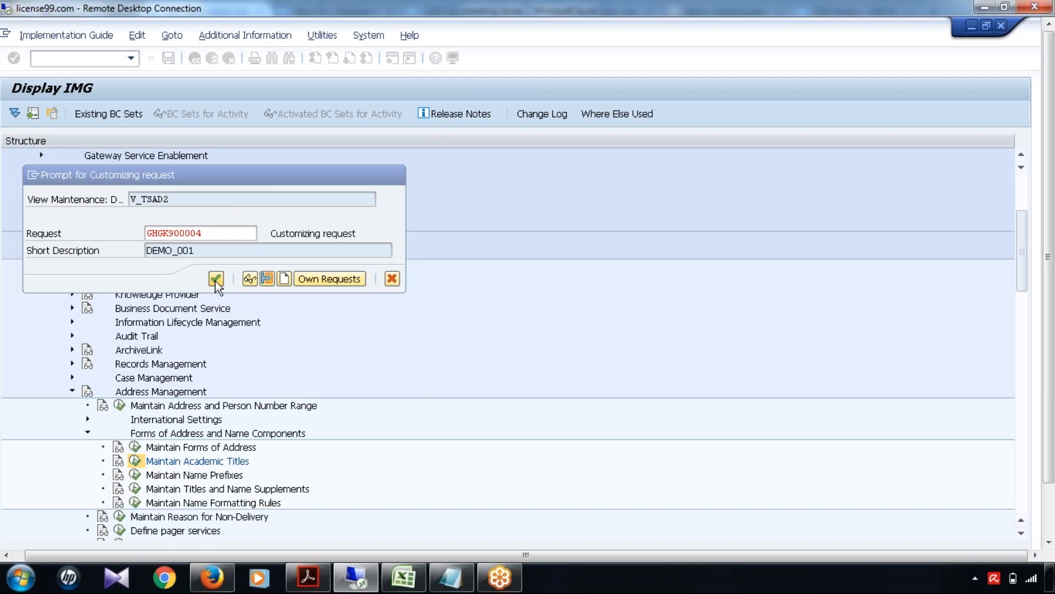
left_click(216, 280)
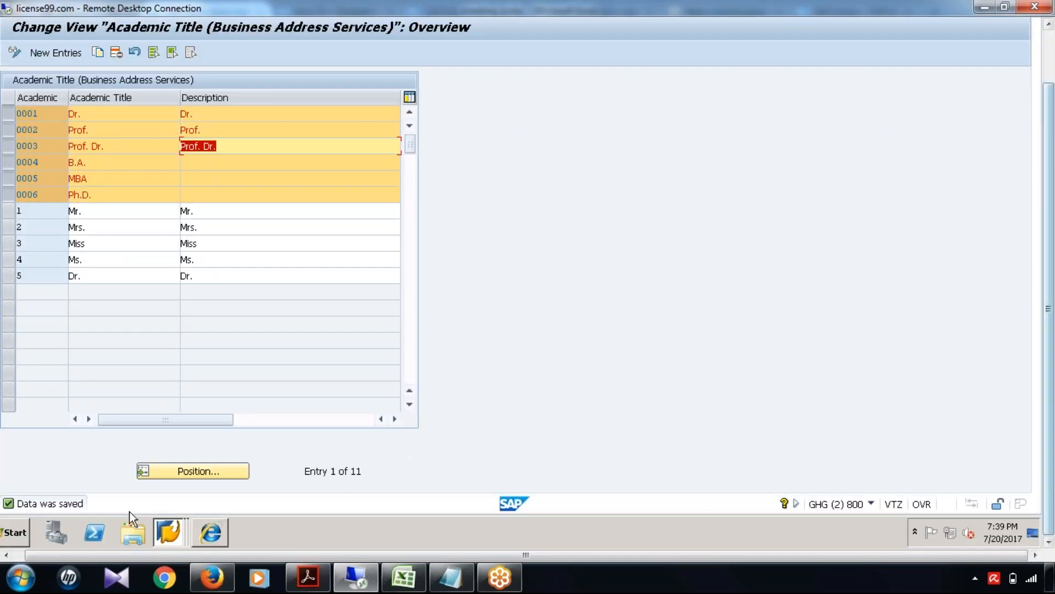
- Return to the Maintain Value Mapping Fields session and reopen the Define Value Mapping entries of mapping ID 01
left_click(168, 531)
left_click(193, 525)
left_click(176, 527)
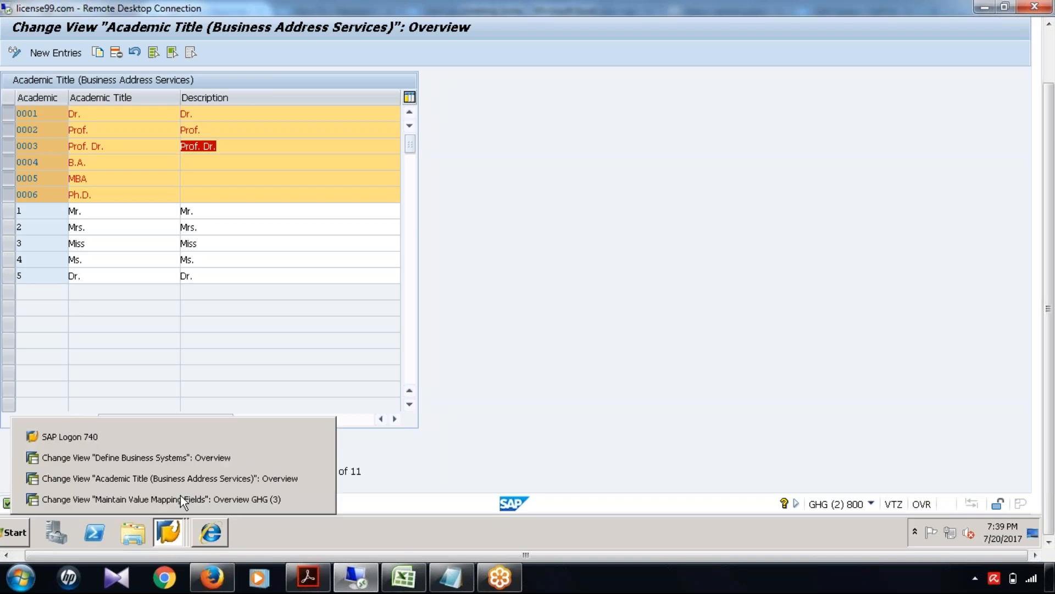
left_click(180, 496)
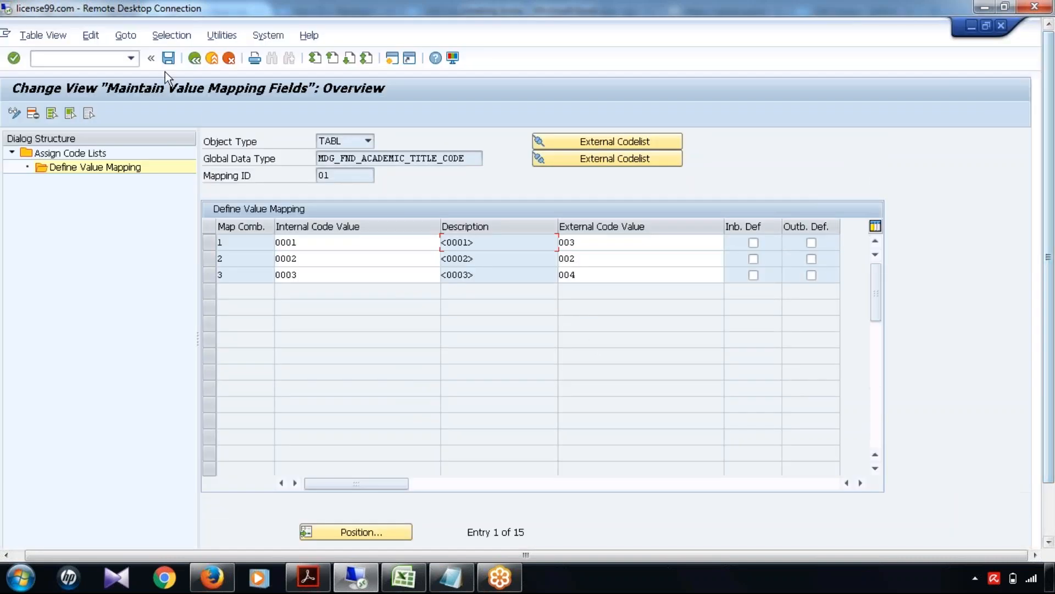
left_click(196, 60)
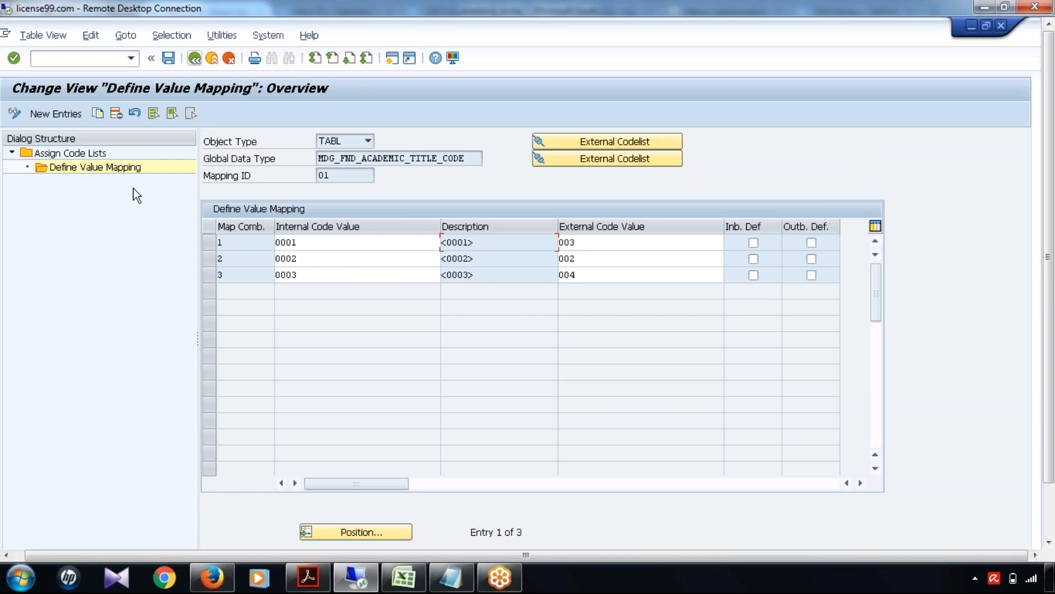
left_click(196, 59)
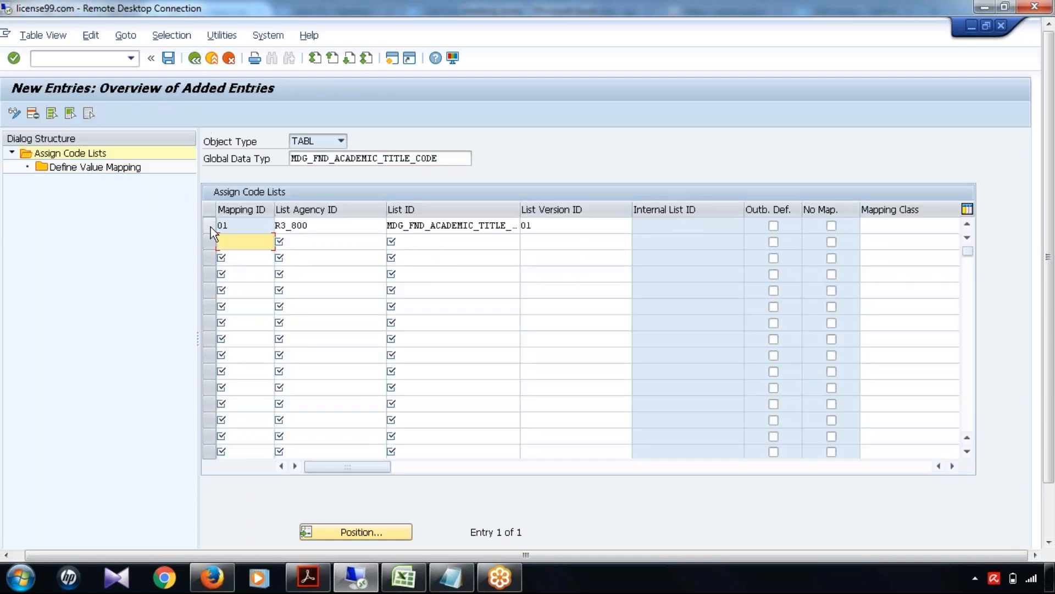
left_click(210, 226)
double_click(113, 168)
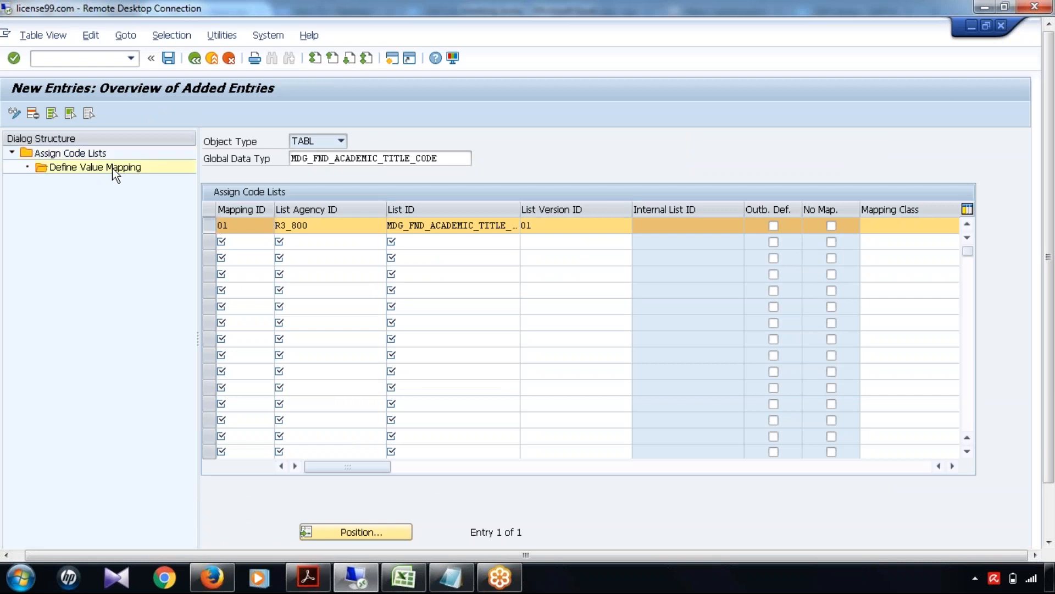
- Delete the three value mapping entries for internal codes 0001, 0002 and 0003
left_click(218, 242)
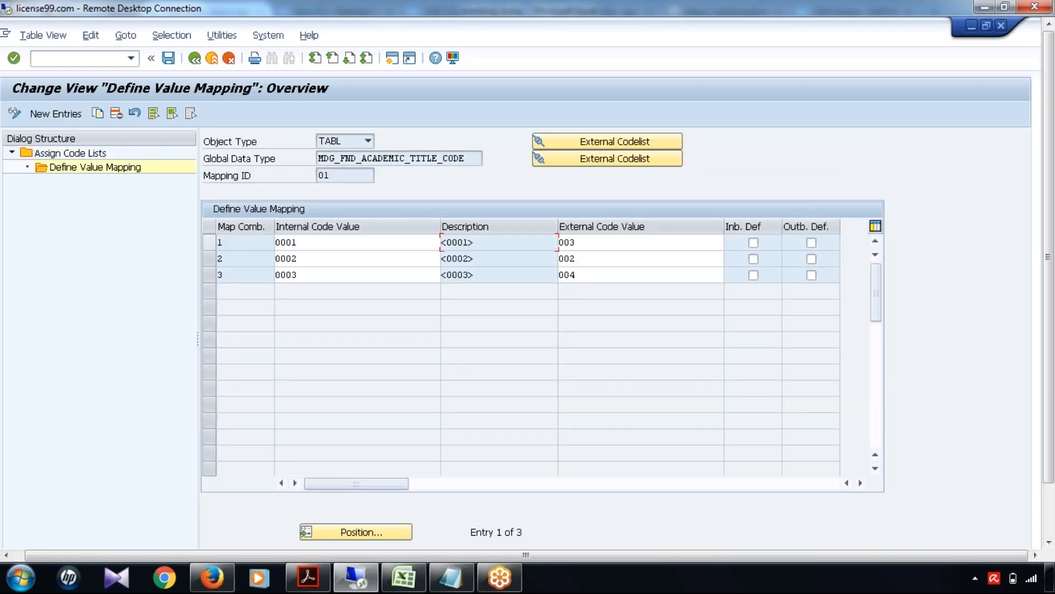
left_click(207, 263)
left_click(212, 273)
left_click(116, 114)
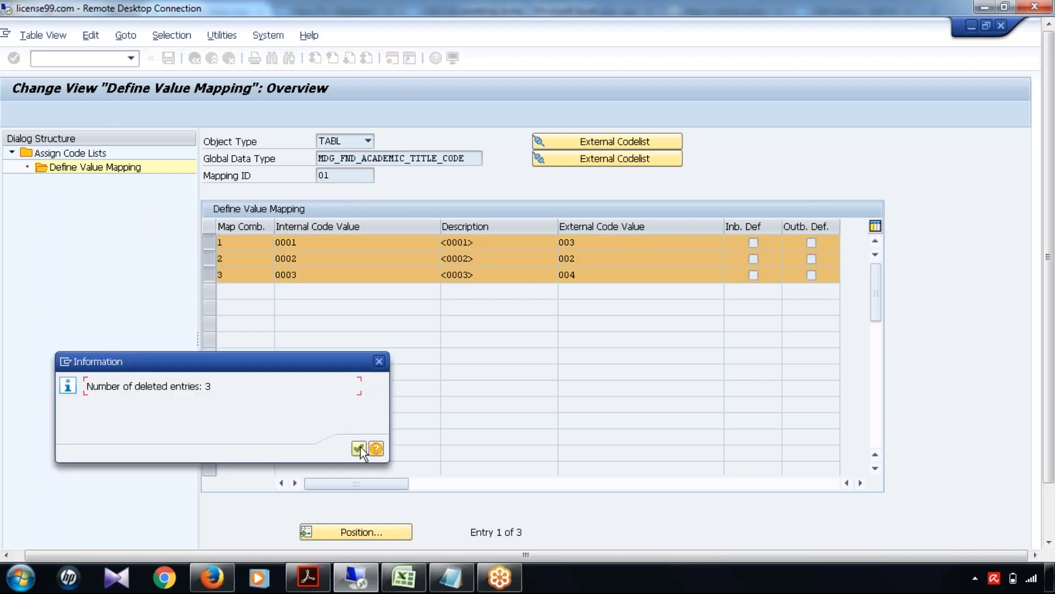
left_click(359, 448)
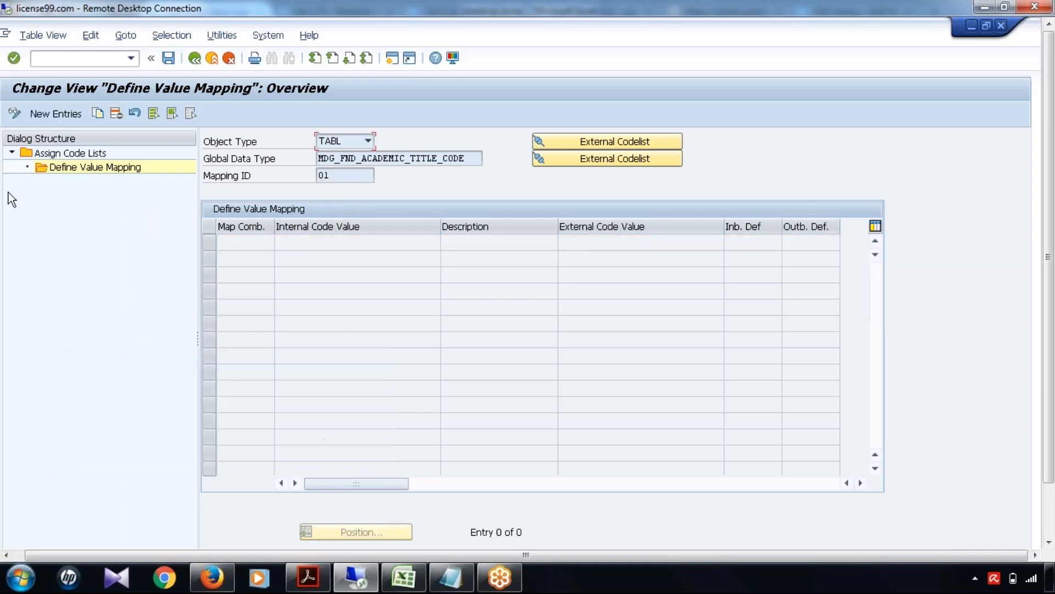
- Add a new value mapping entry with internal code value 001 and external code value 003
left_click(64, 112)
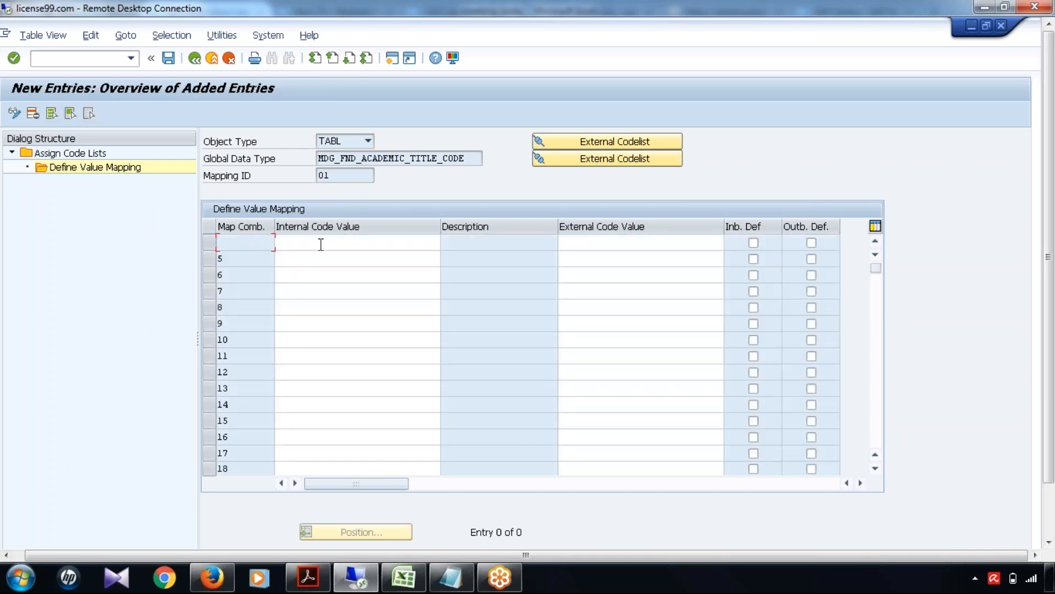
left_click(321, 244)
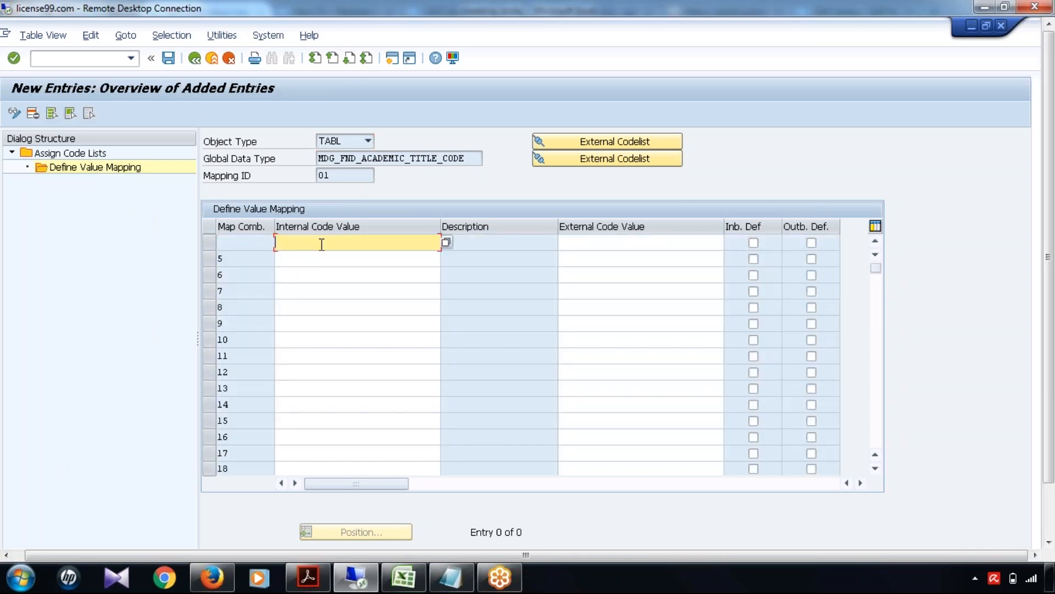
type("001")
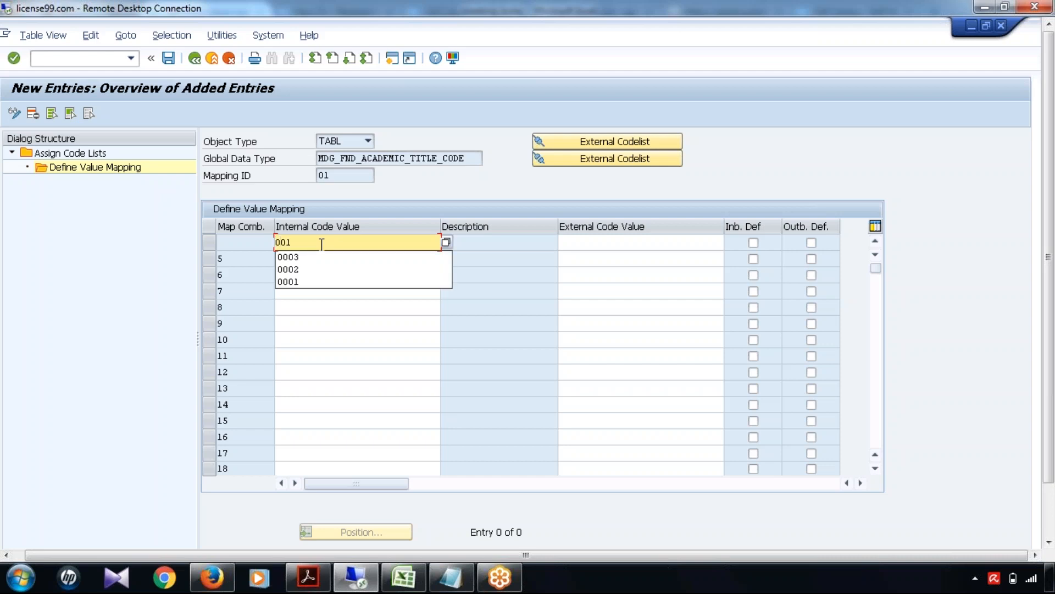
left_click(582, 242)
type("00")
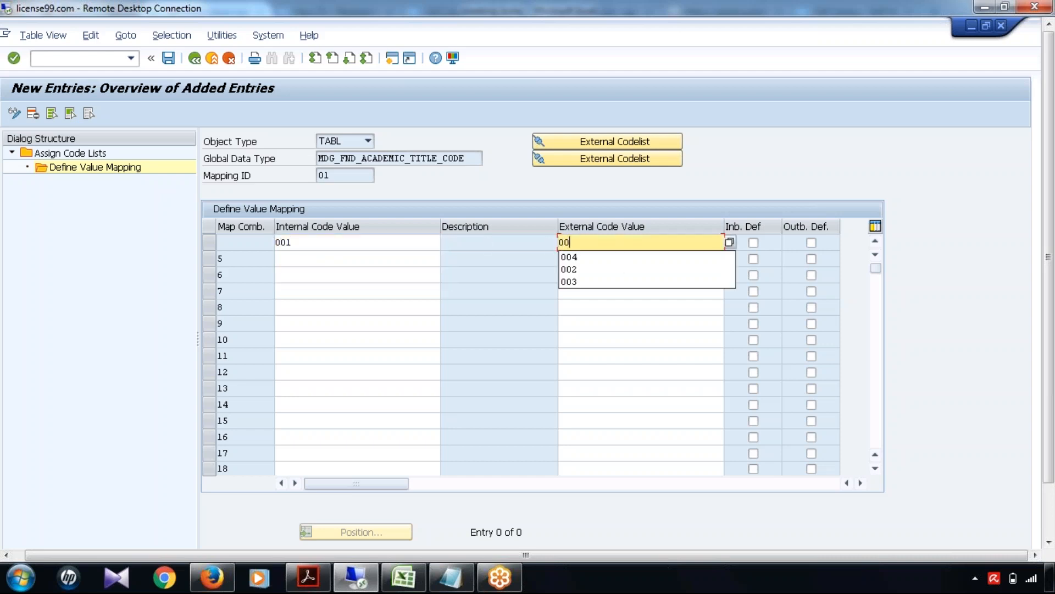
type("3")
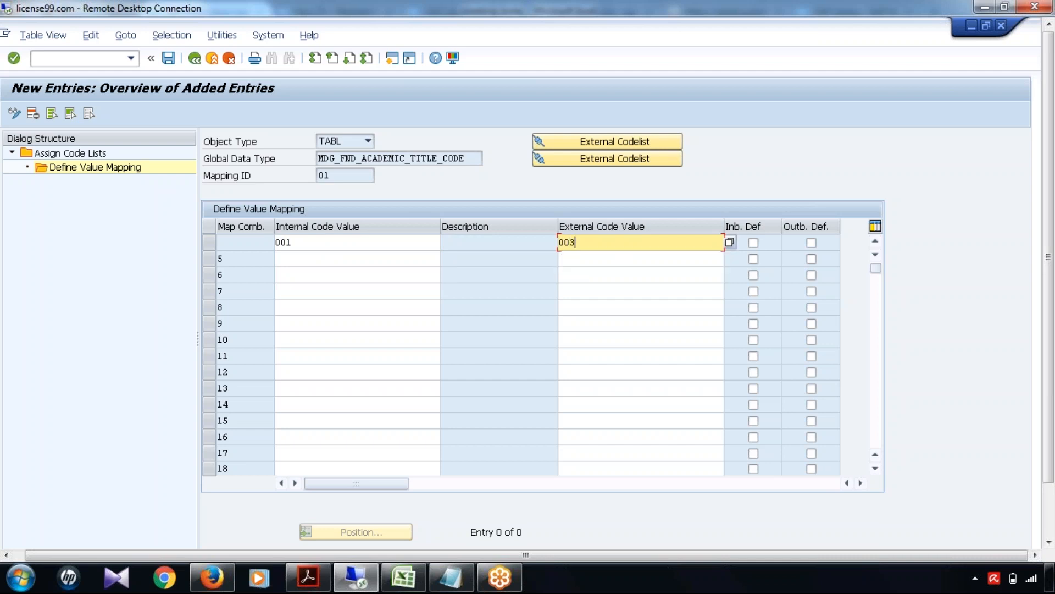
key("Return")
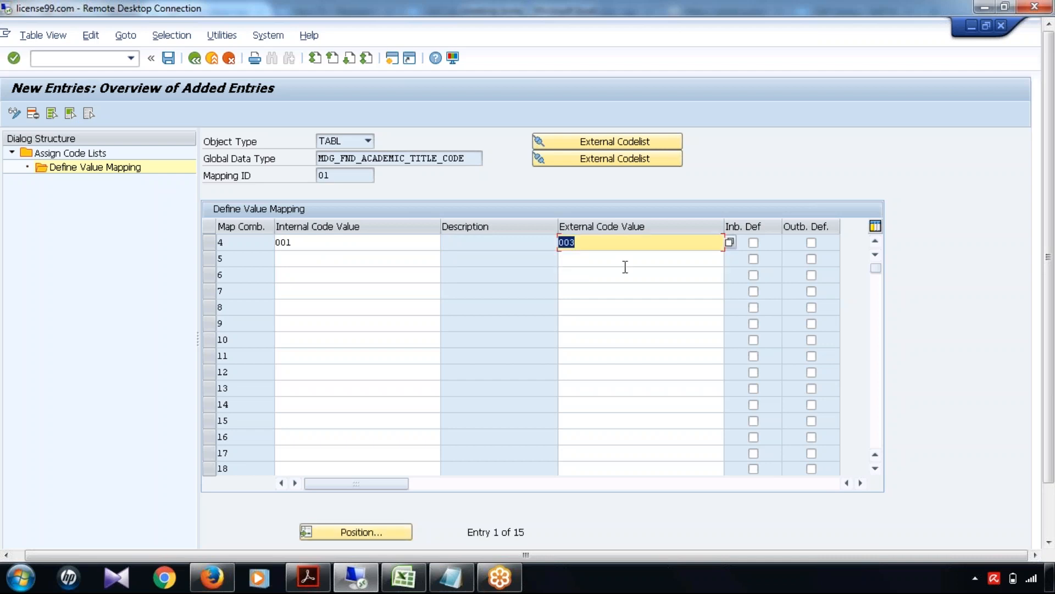
- Save the new mapping entry, go back to the code lists and reopen Define Value Mapping for mapping ID 01
left_click(168, 58)
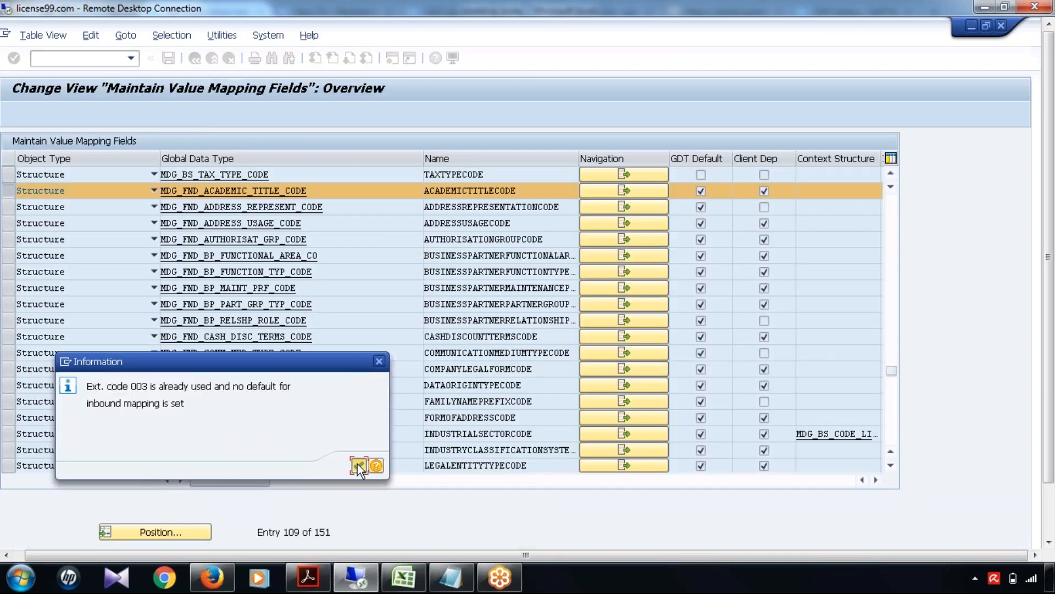
left_click(357, 464)
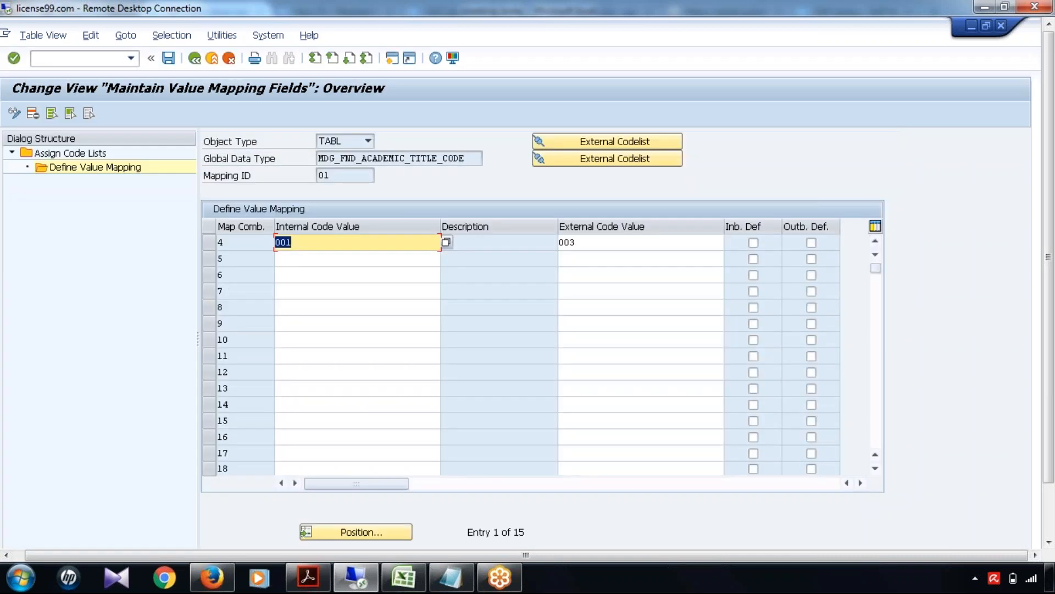
left_click(531, 247)
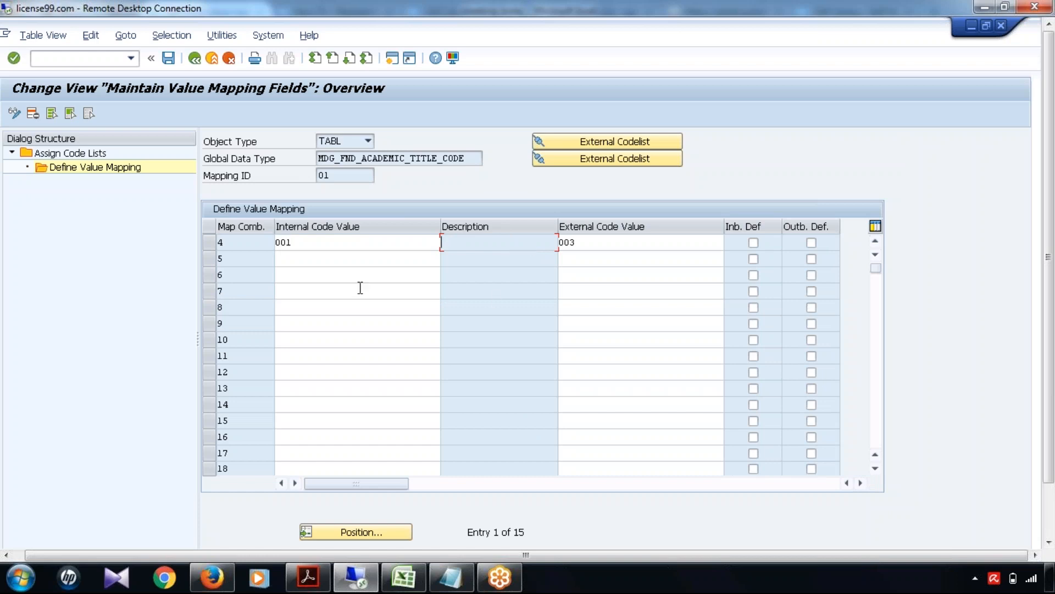
left_click(374, 305)
left_click(195, 58)
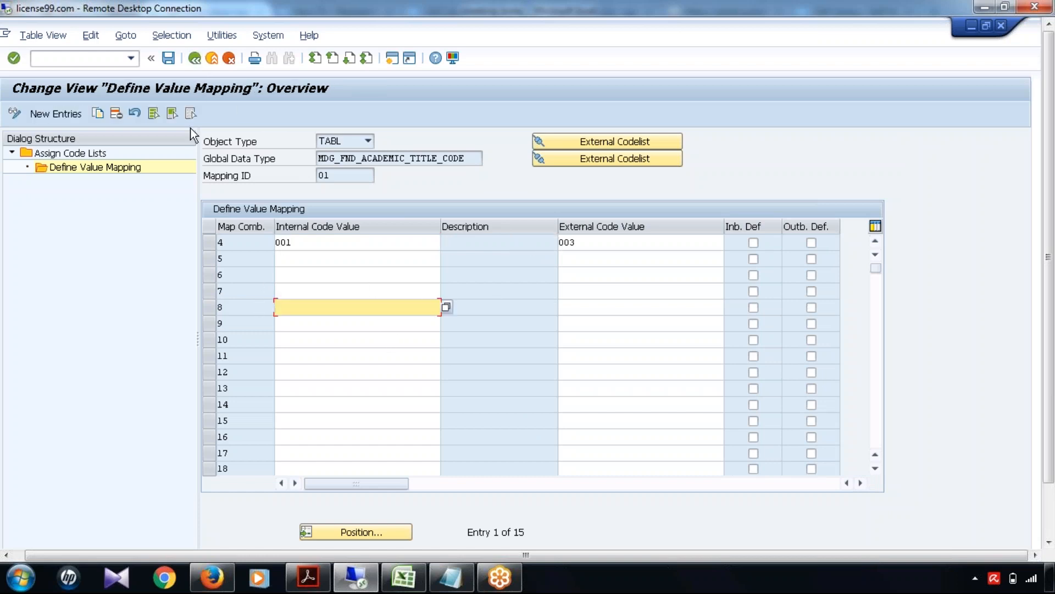
left_click(191, 59)
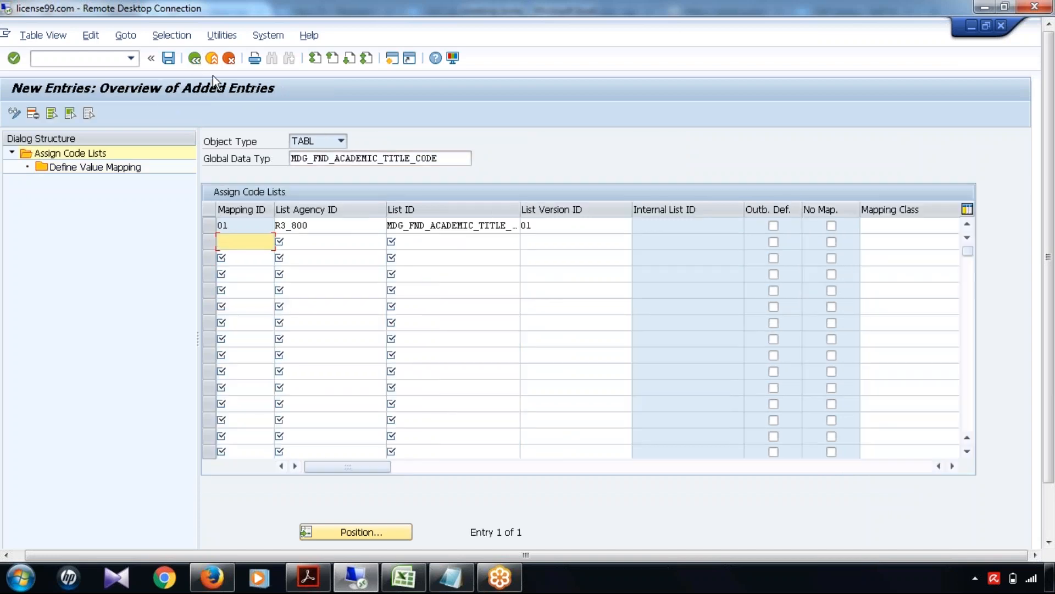
left_click(214, 223)
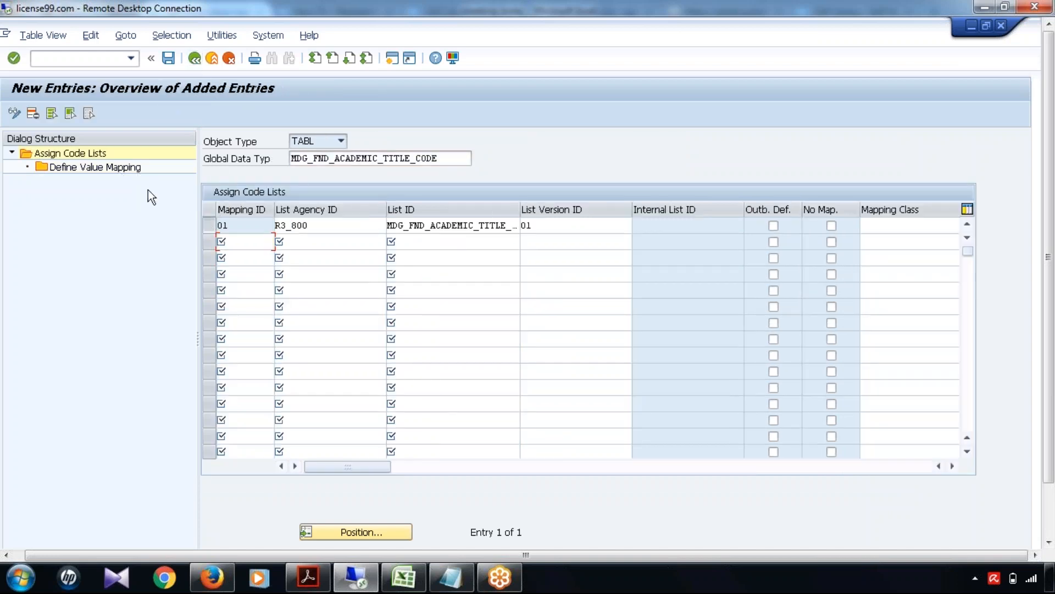
double_click(126, 167)
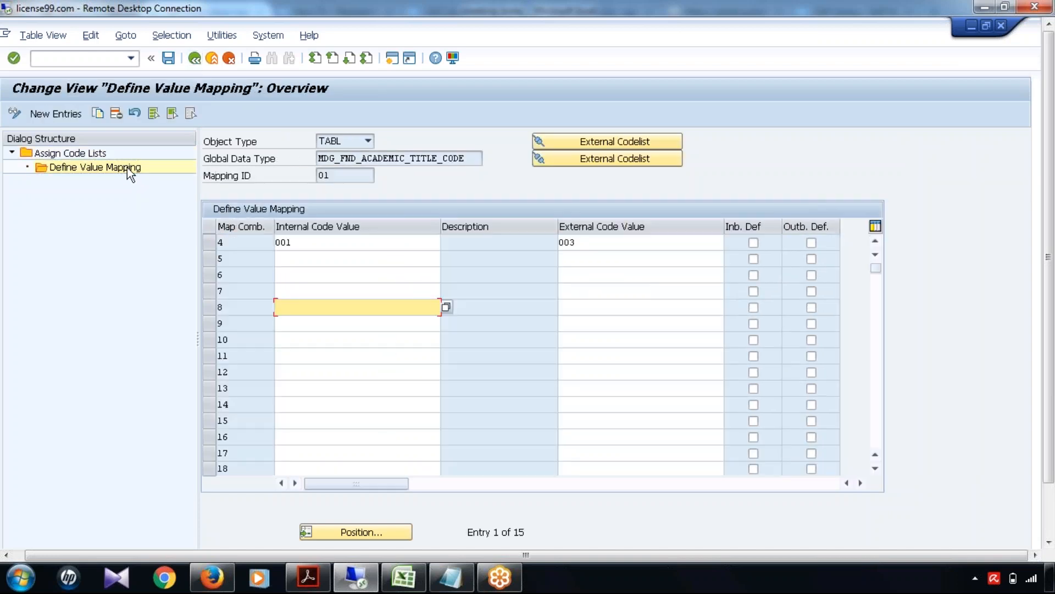
- Change the internal code value of mapping entry 4 to 0001 and check its description
left_click(384, 259)
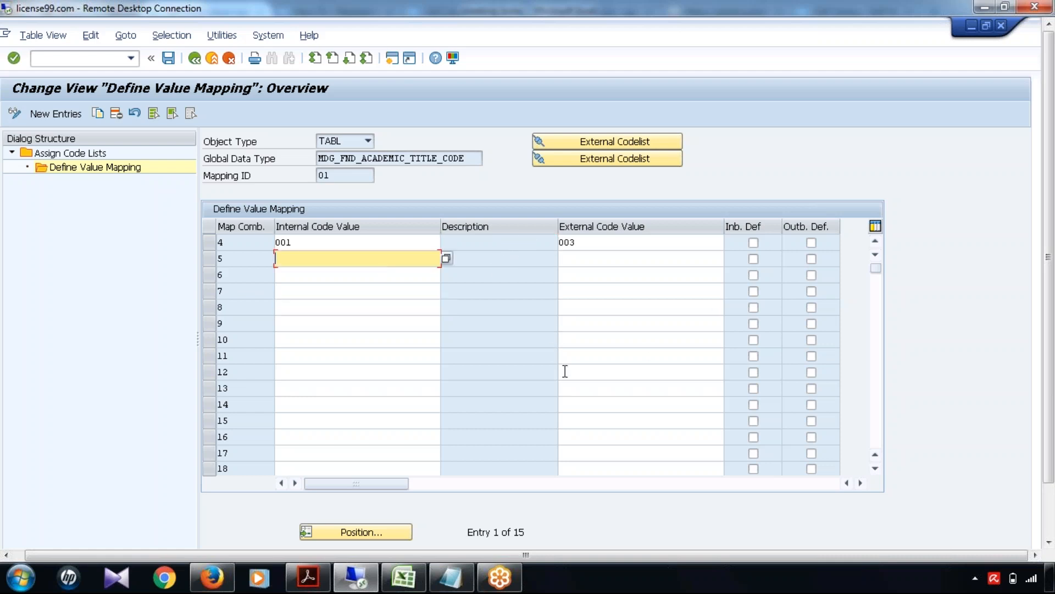
left_click(284, 243)
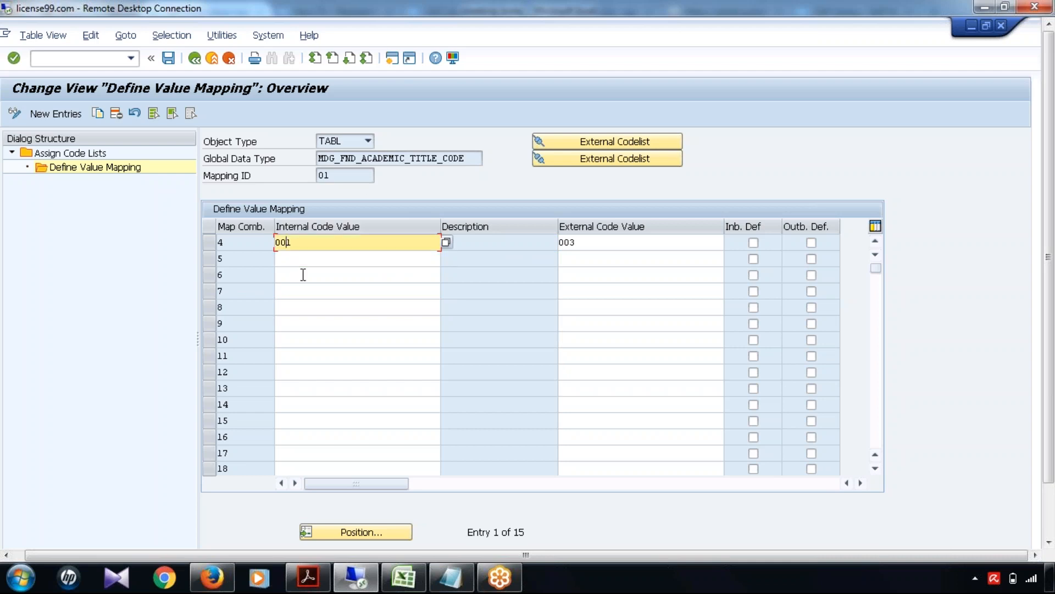
type("0")
key("Return")
left_click(507, 242)
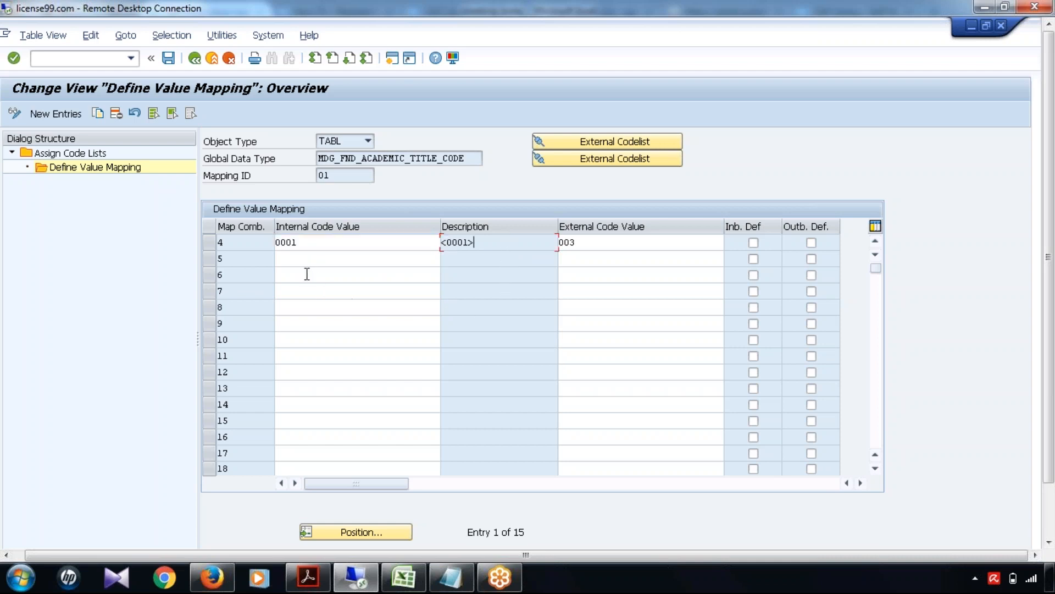
left_click(317, 244)
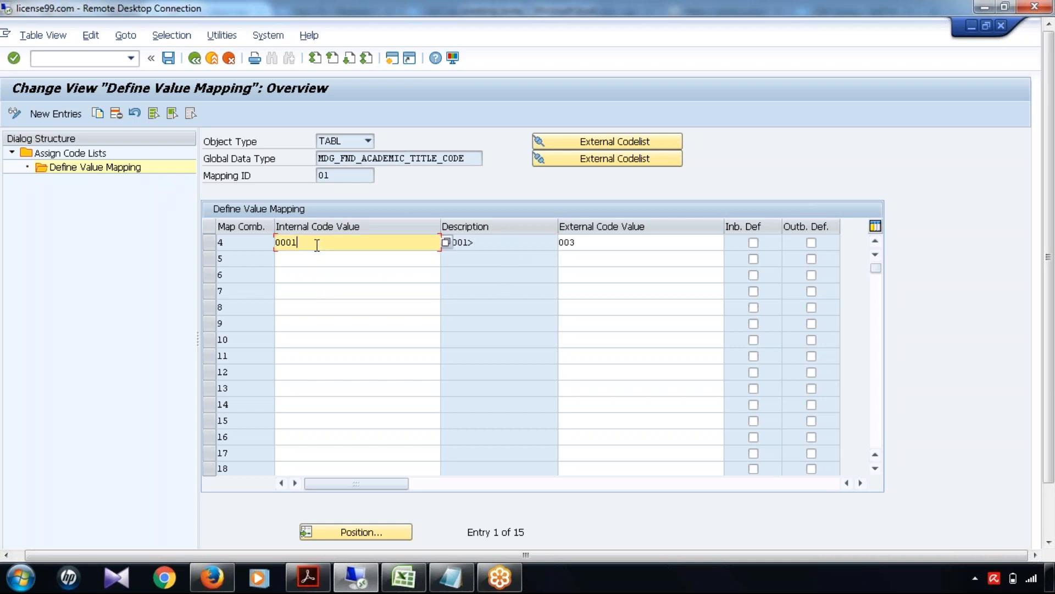
- Enter internal code values 0002 and 0003 for mapping entries 5 and 6
left_click(321, 264)
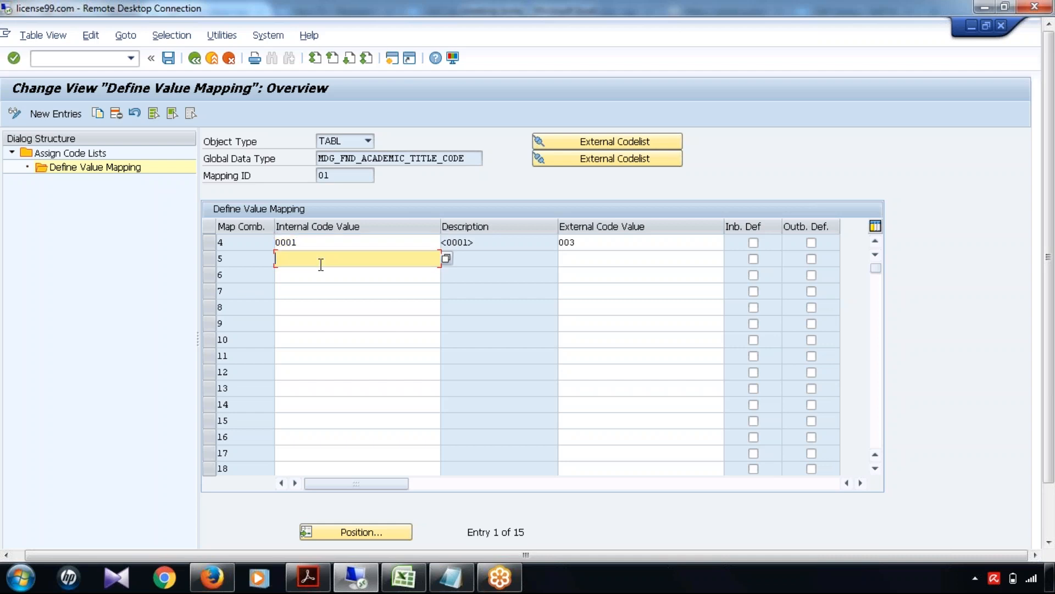
type("0002")
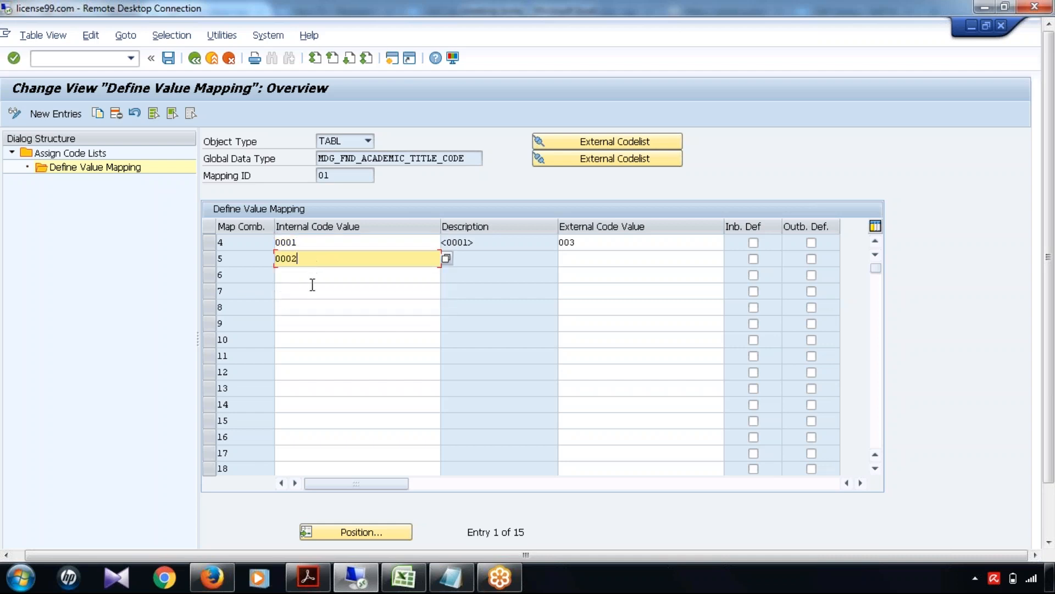
left_click(312, 276)
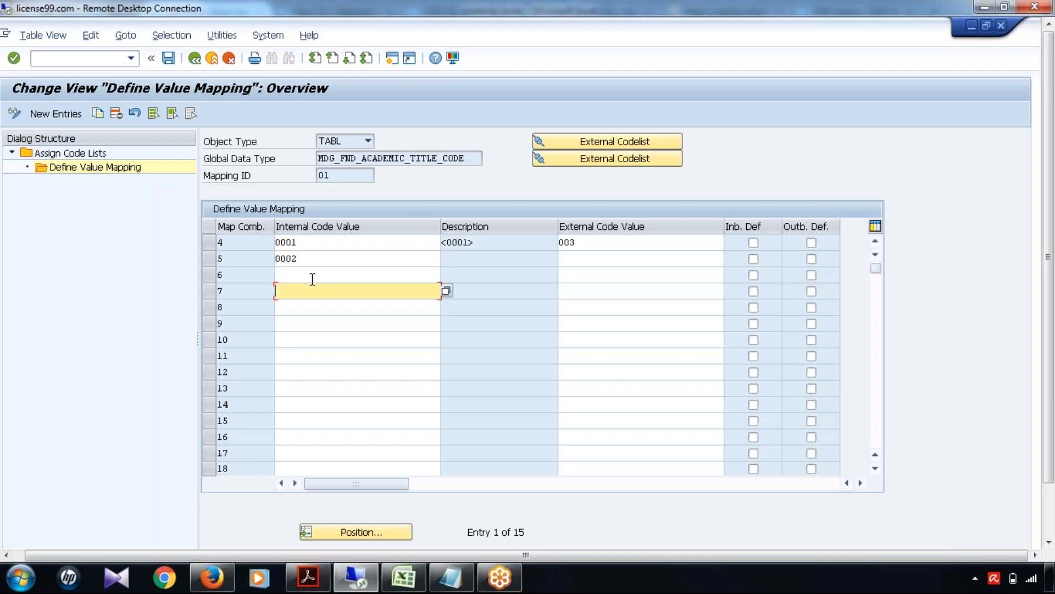
type("00")
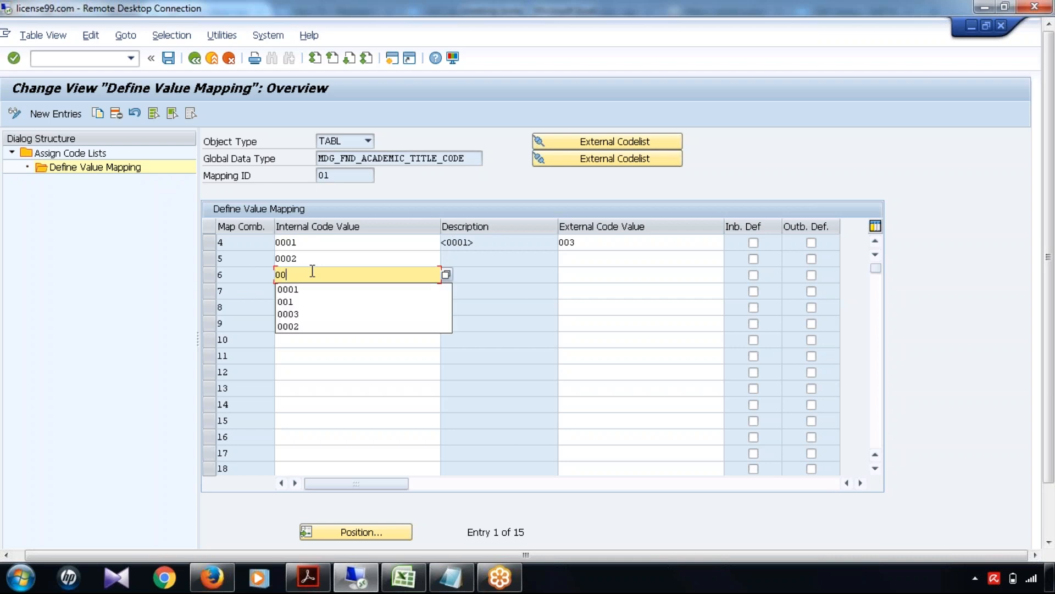
type("03")
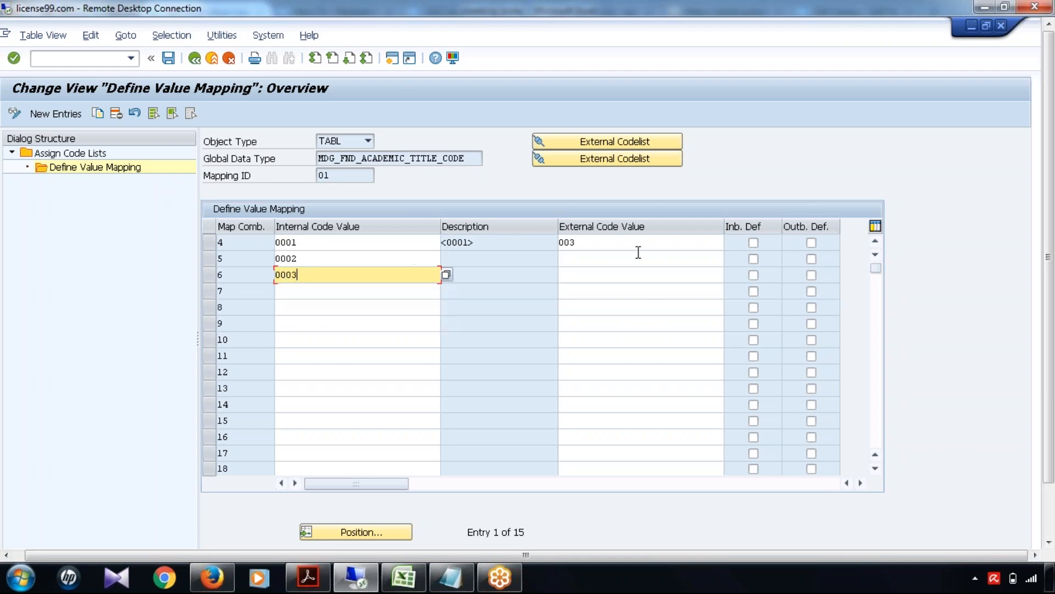
- Set the external code value of mapping entry 5 to 0002 and start editing the external code value of entry 4
left_click(626, 254)
type("0")
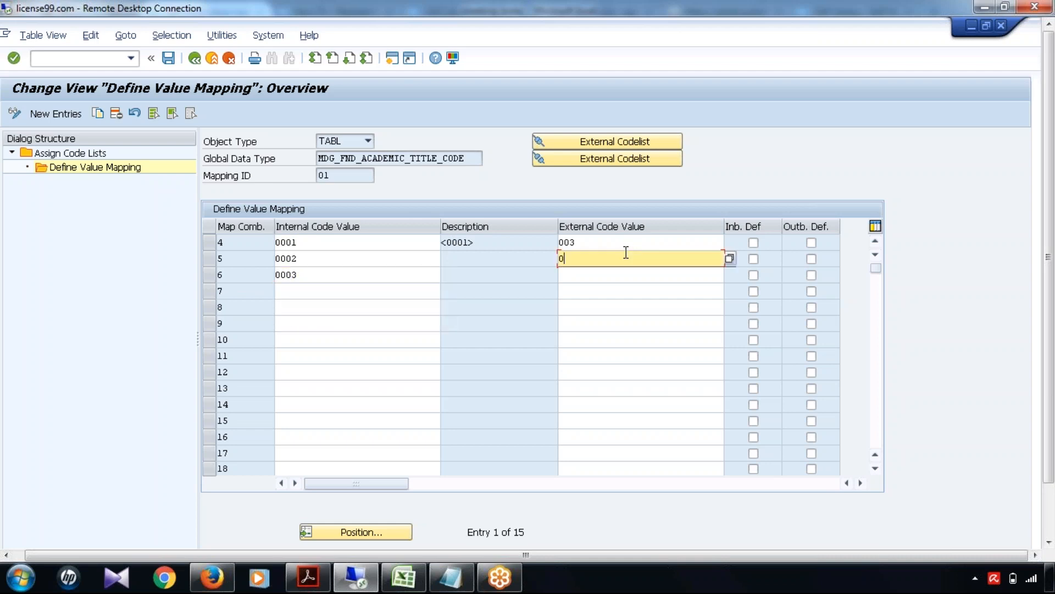
type("002")
left_click(567, 242)
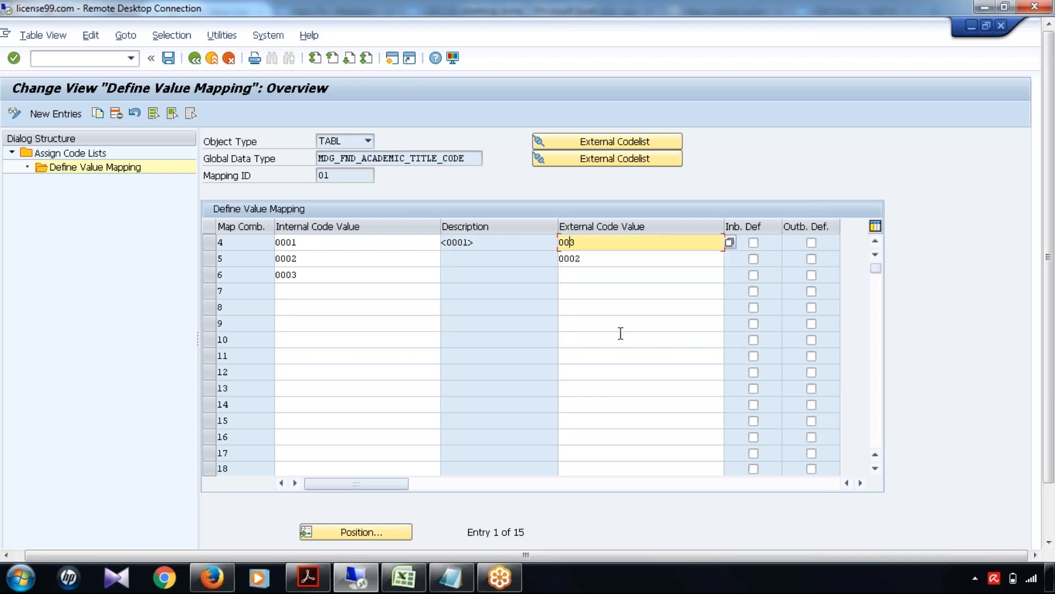
- Enter external code 0003 for internal code 0001 and 0004 for internal code 0003, then try to save the mapping
type("0")
left_click(615, 274)
type("0")
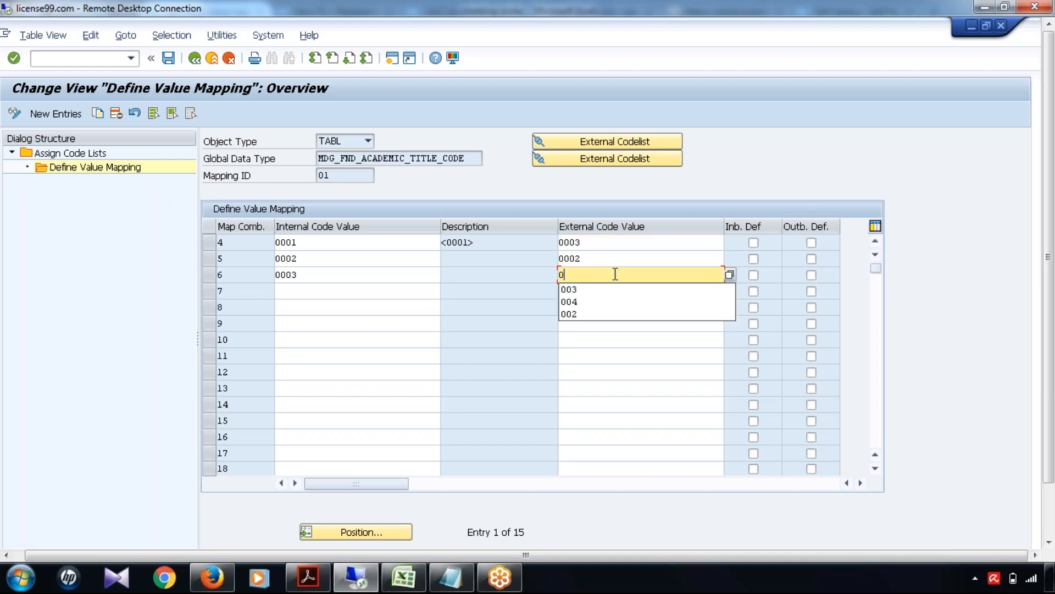
type("004")
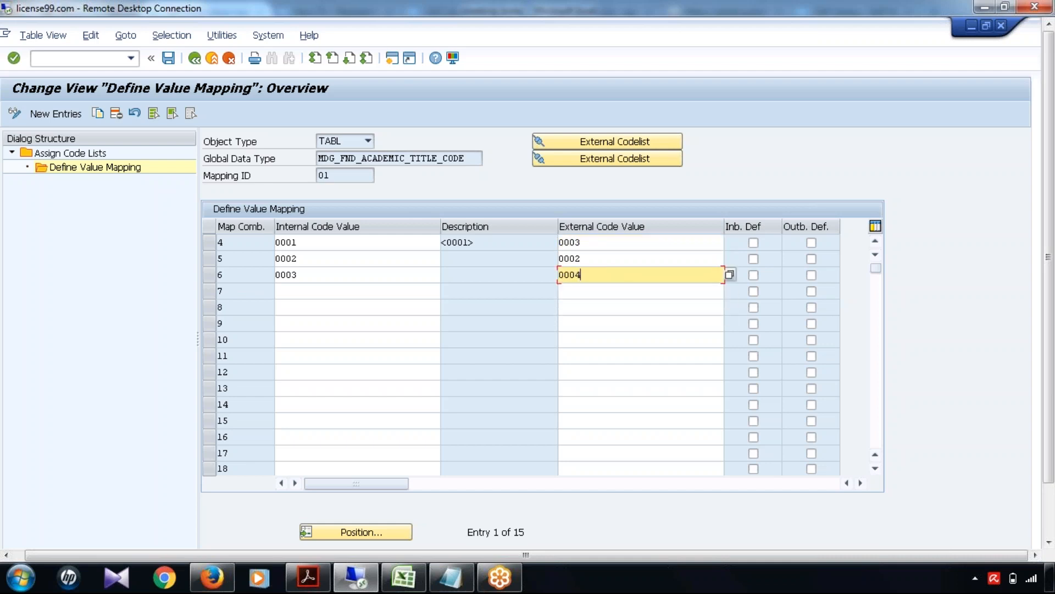
key("Return")
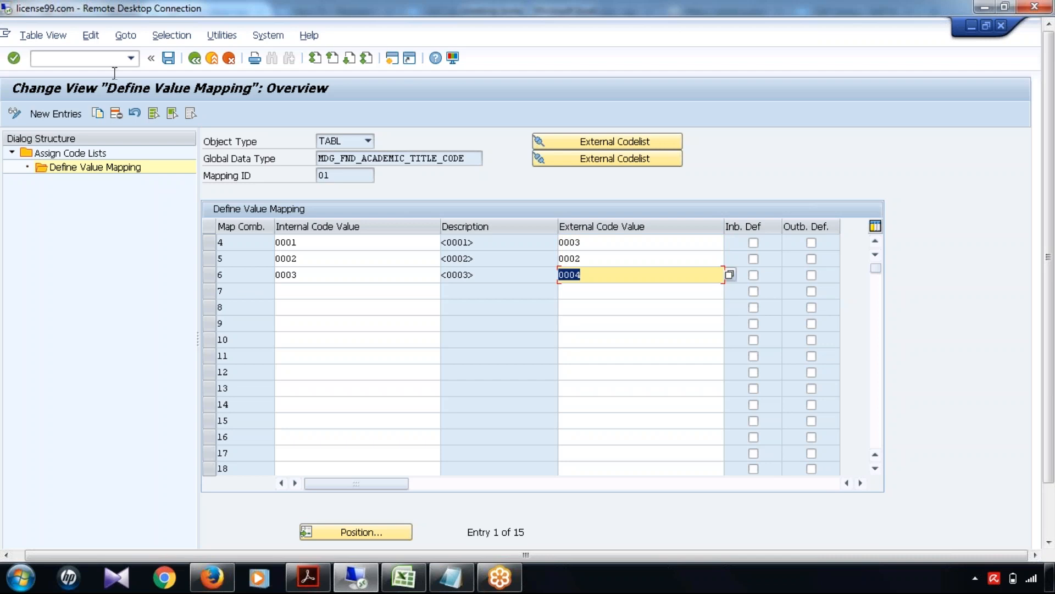
left_click(167, 60)
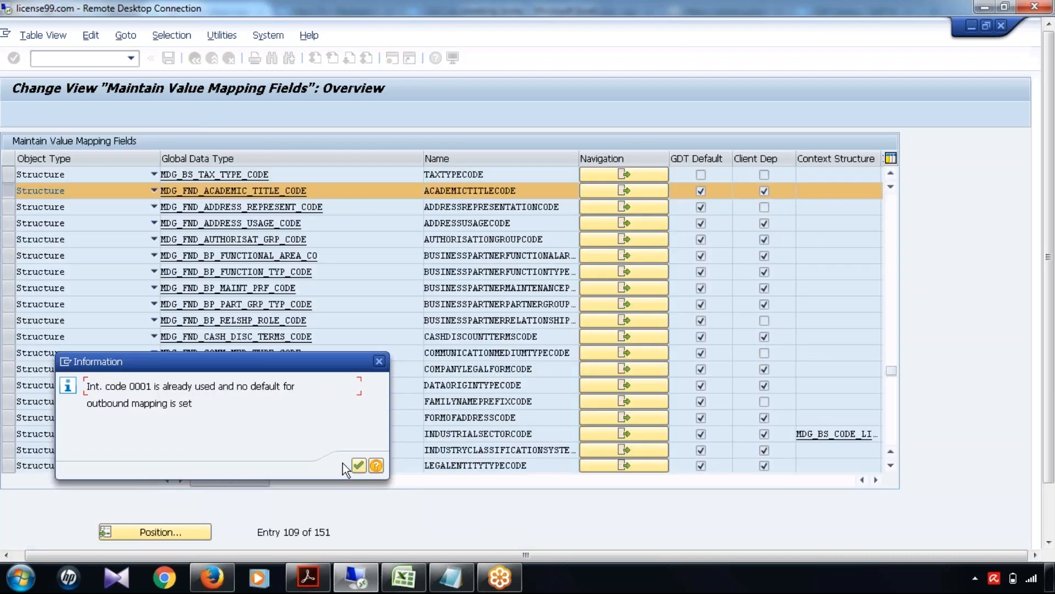
left_click(358, 465)
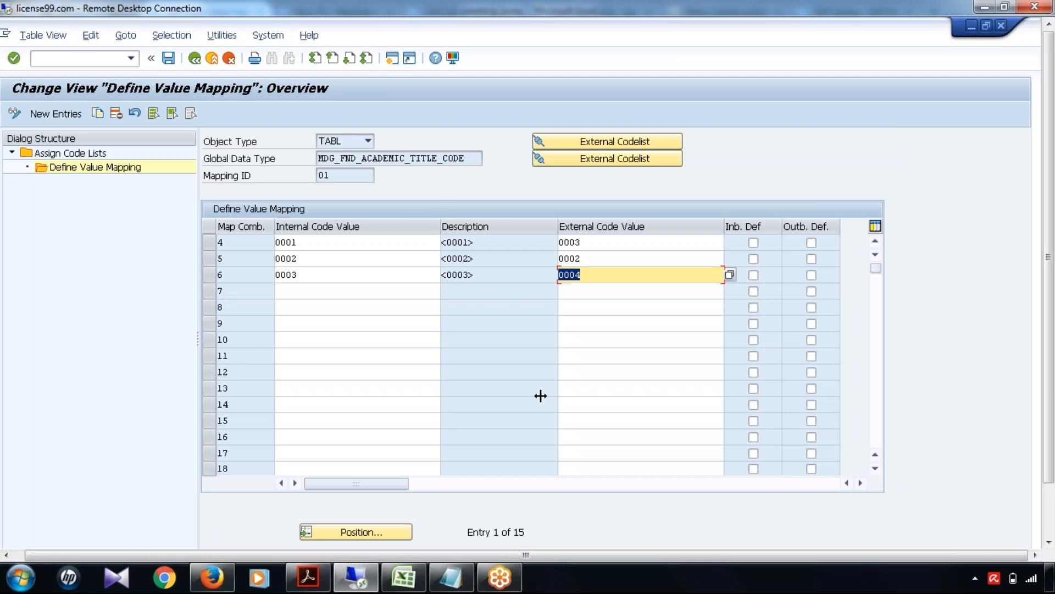
- Compare the internal and external code entries with the example mapping table in the PDF guide in Adobe Acrobat Reader
mouse_move(1052, 279)
left_mouse_down()
mouse_move(1052, 370)
mouse_move(1048, 275)
left_mouse_up()
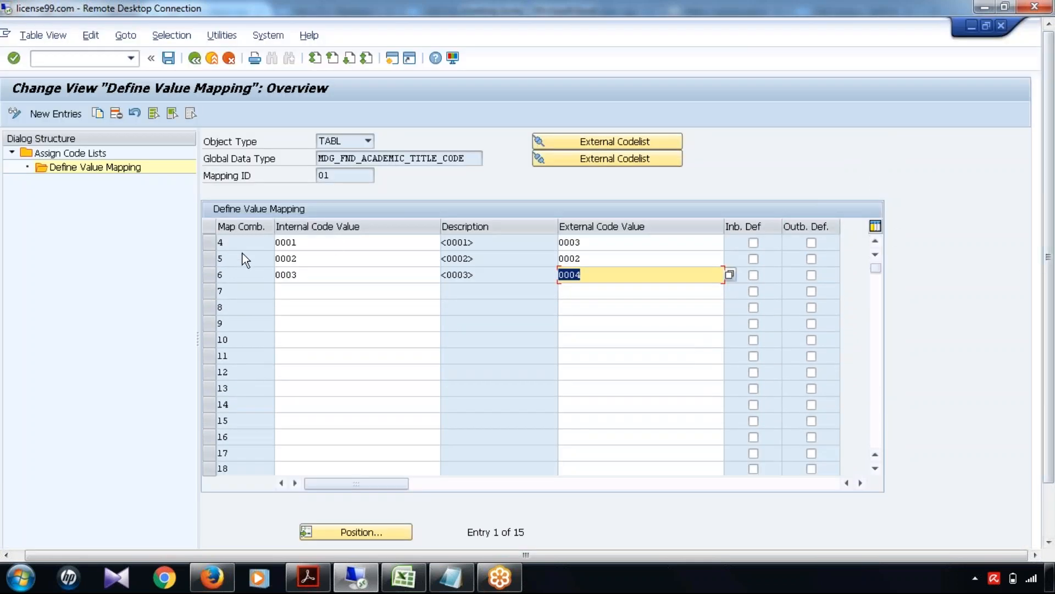
left_click(336, 242)
left_click(594, 247)
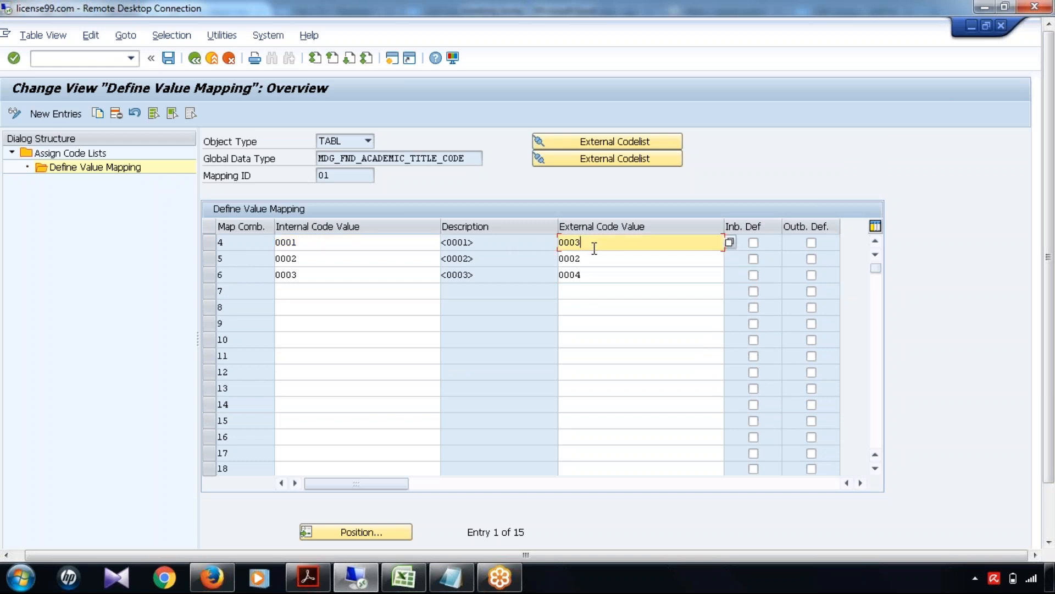
left_click(324, 242)
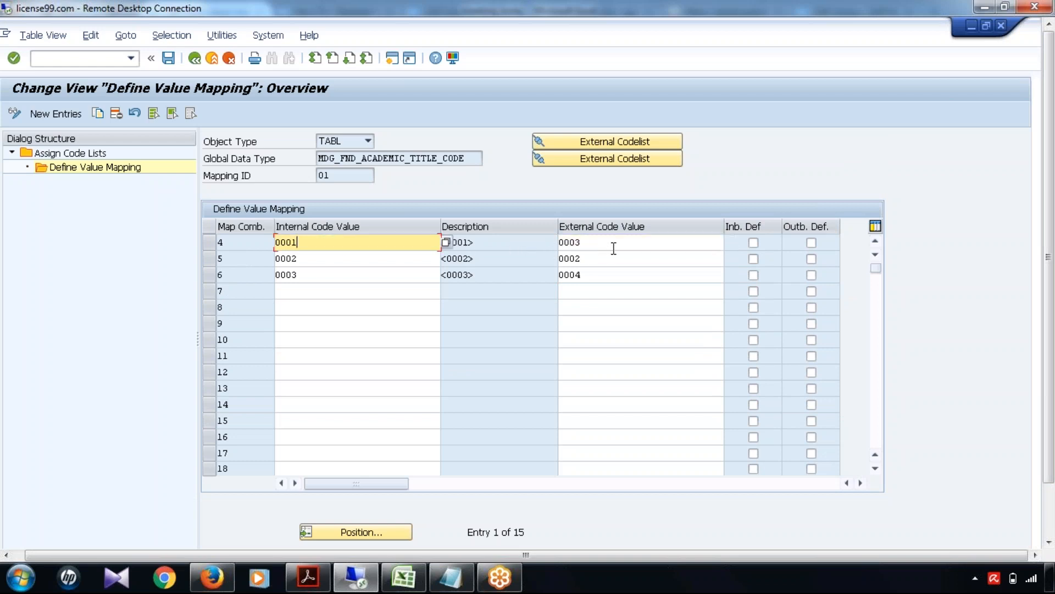
left_click(612, 244)
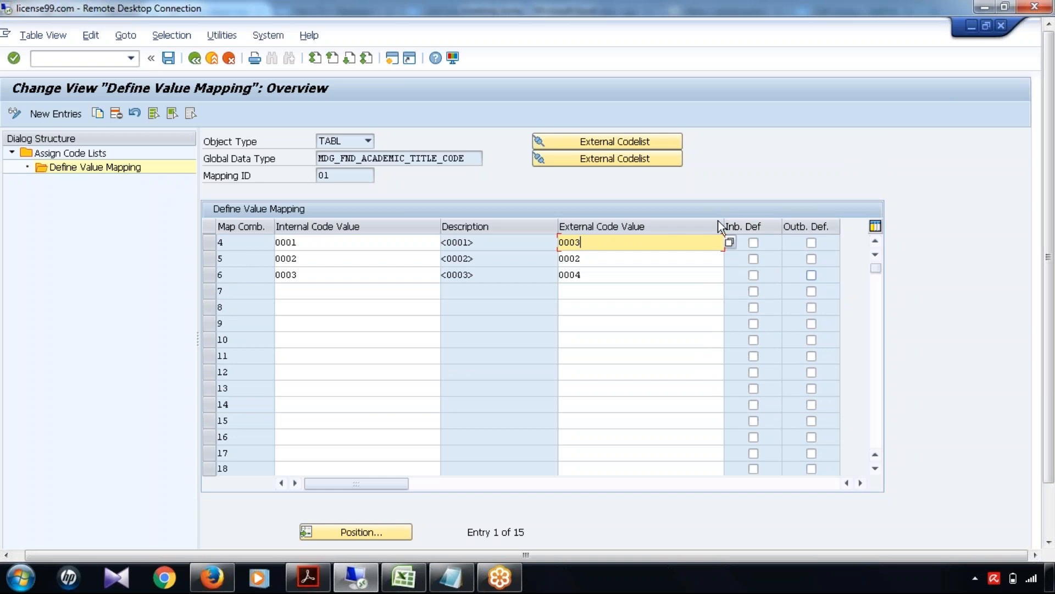
left_click_drag(713, 223, 692, 219)
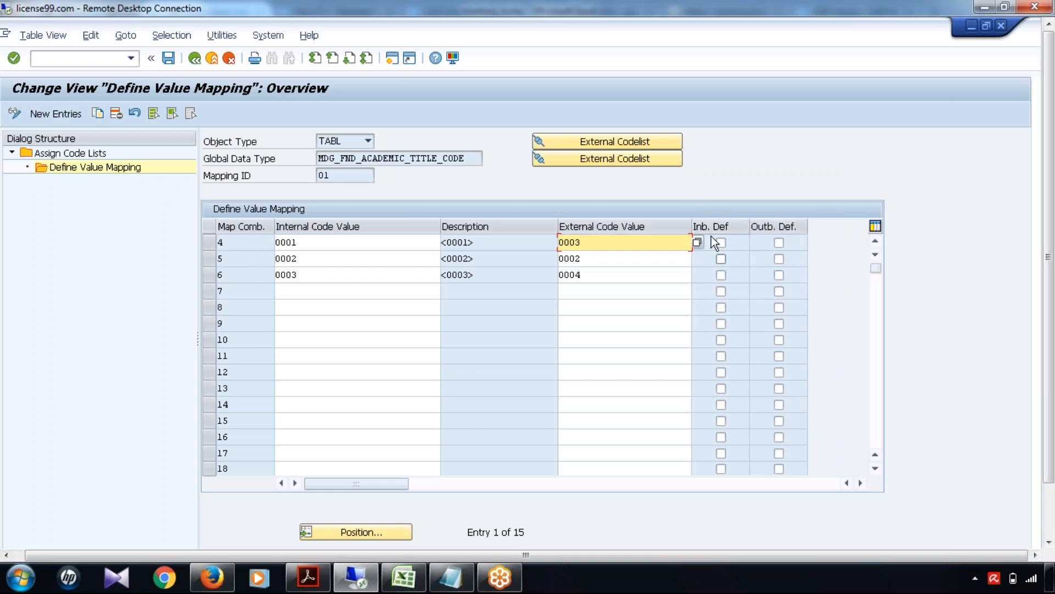
left_click(311, 588)
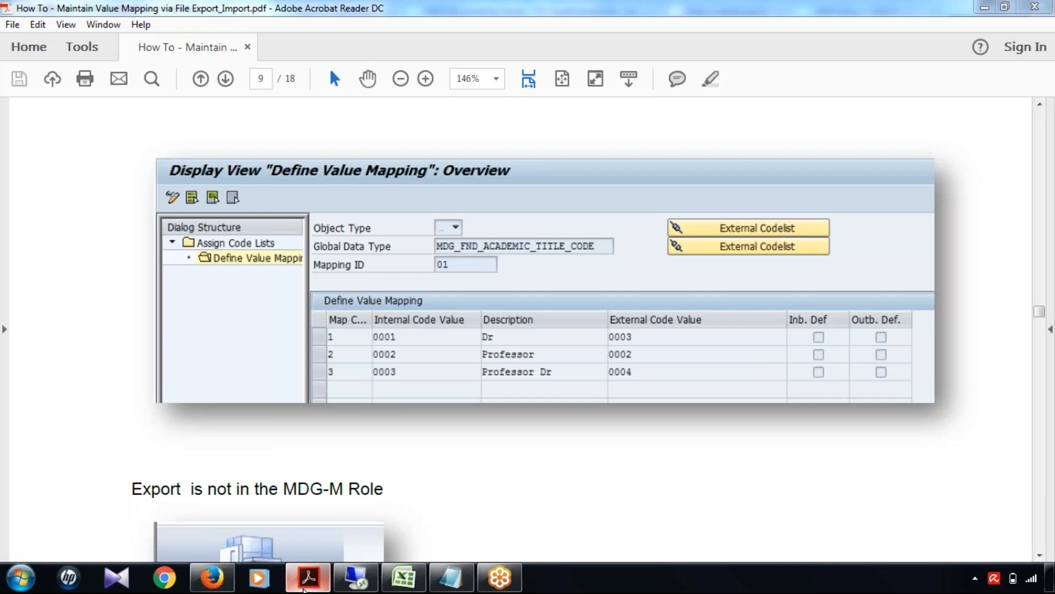
left_click(304, 589)
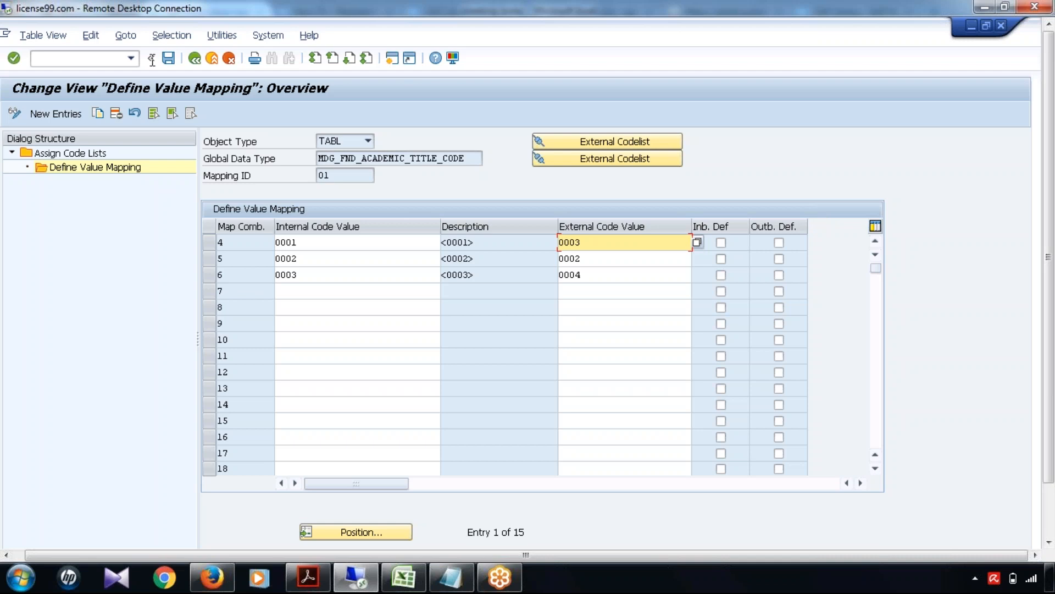
- Try again to save the academic title value mapping, and open a new SAP session
left_click(168, 58)
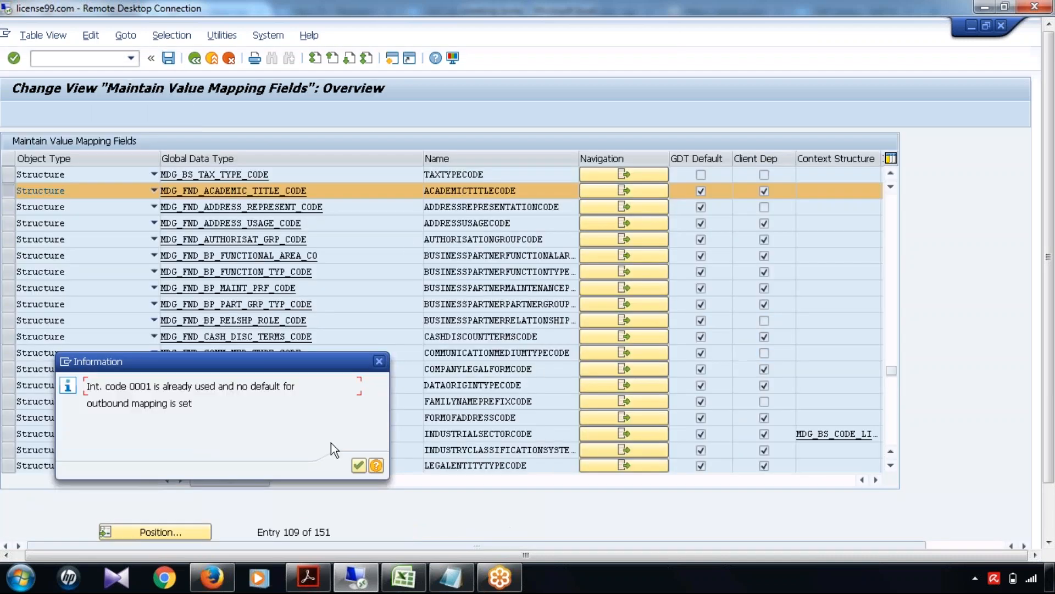
left_click(360, 465)
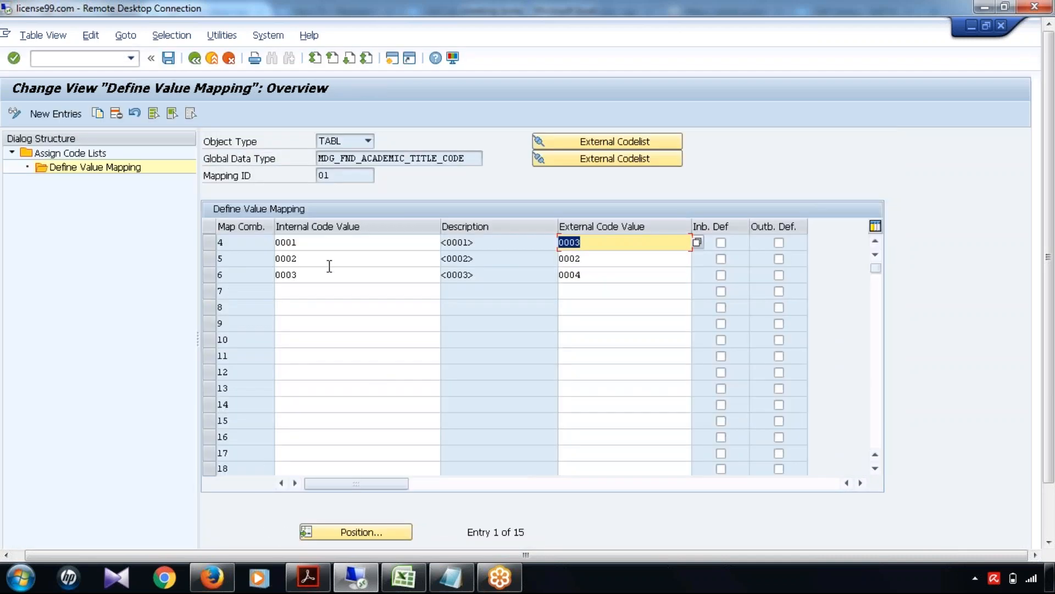
left_click(103, 56)
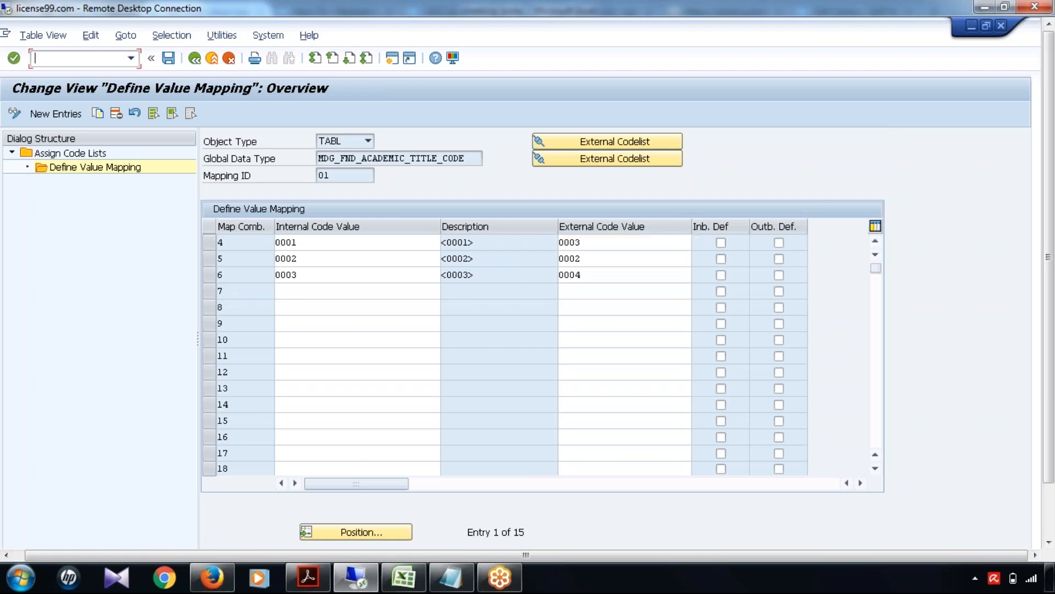
left_click(395, 61)
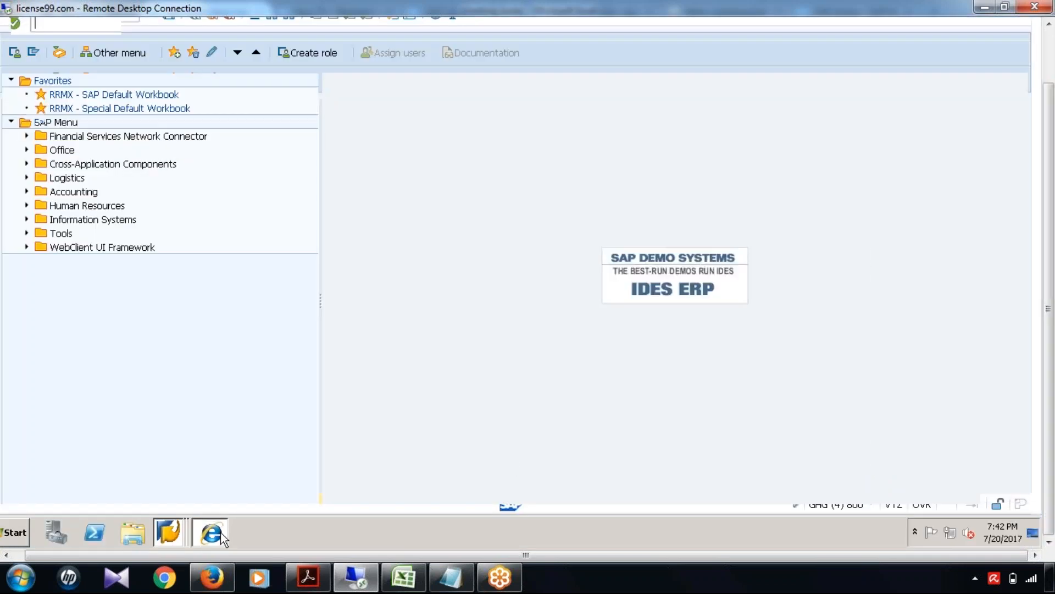
- Switch to Internet Explorer on the remote desktop and open the Supplier Governance work center
left_click(220, 532)
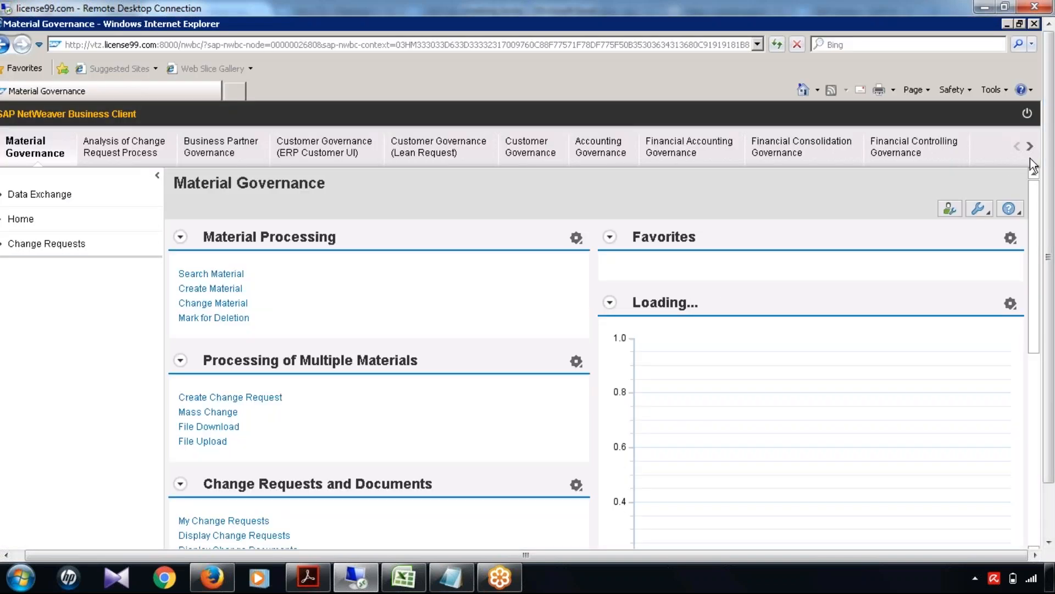
left_click(1030, 146)
left_click(1030, 146)
left_click(1030, 147)
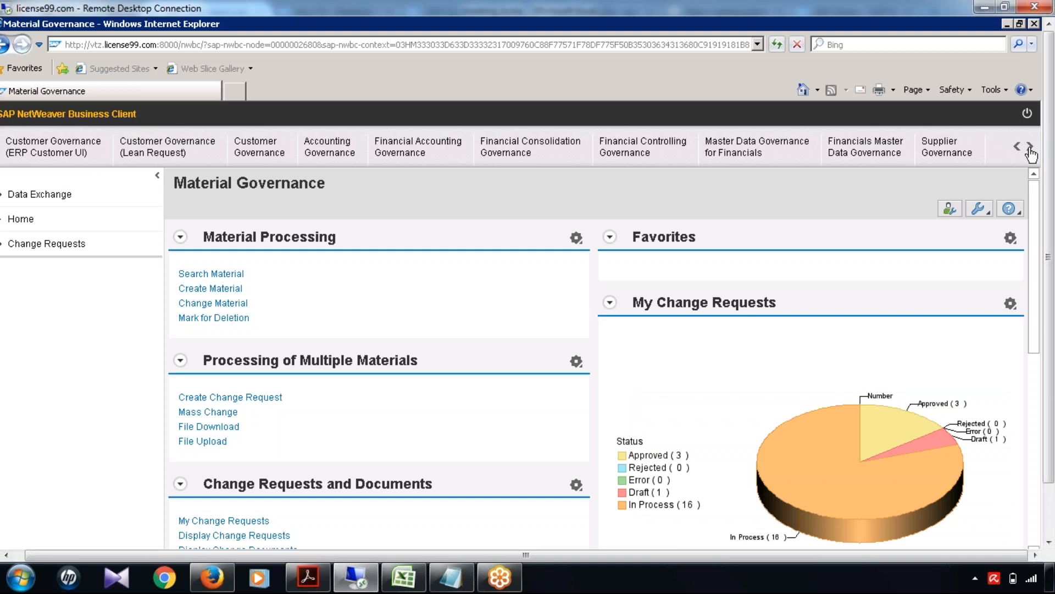
left_click(945, 145)
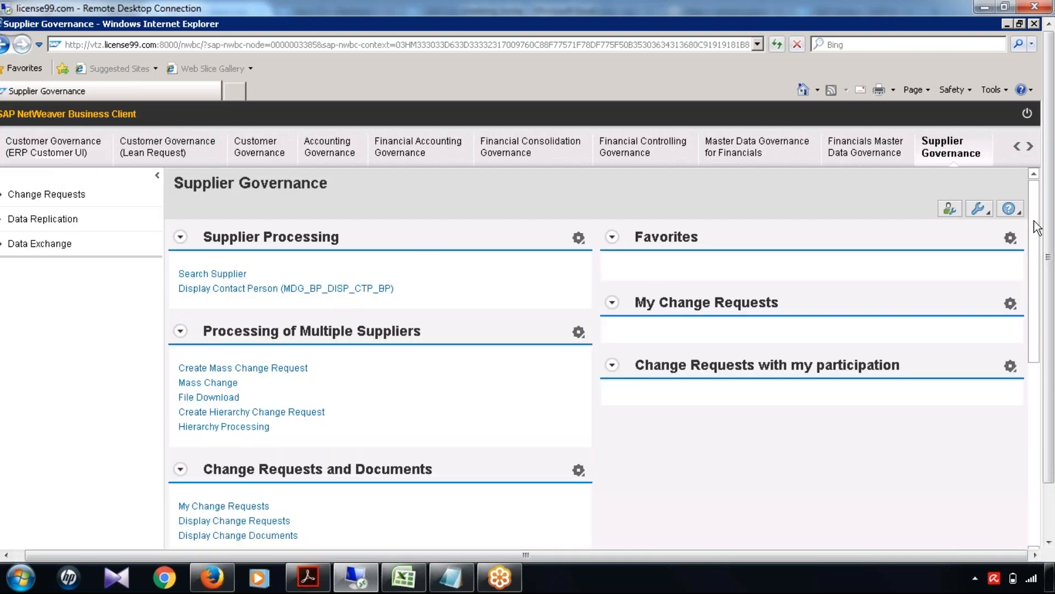
- Open Export Master Data under the Data Transfer section of Supplier Governance
scroll(1044, 313, "down", 1)
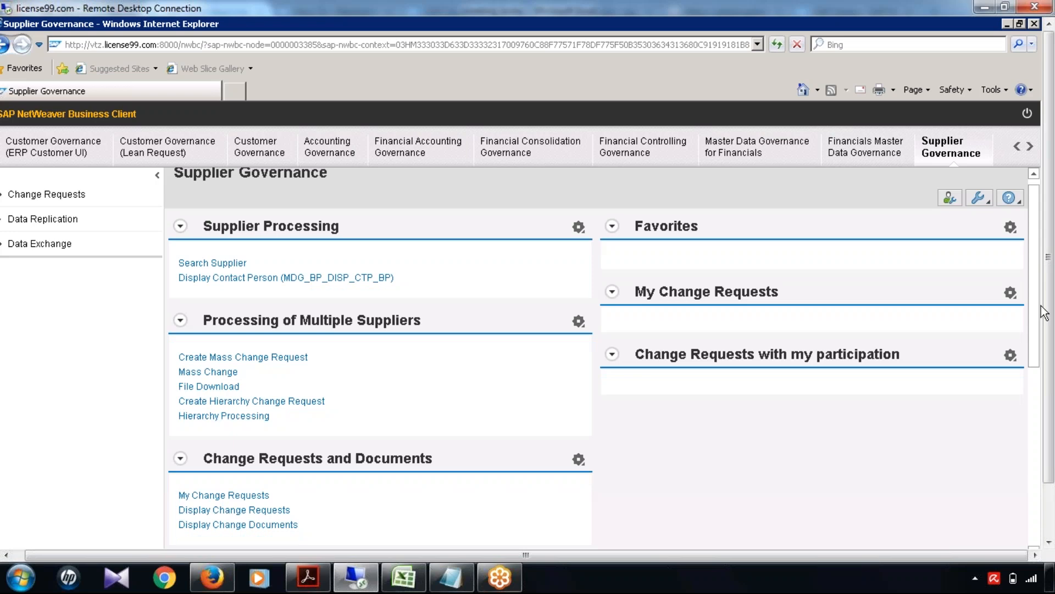
scroll(1044, 312, "down", 3)
scroll(1047, 322, "down", 9)
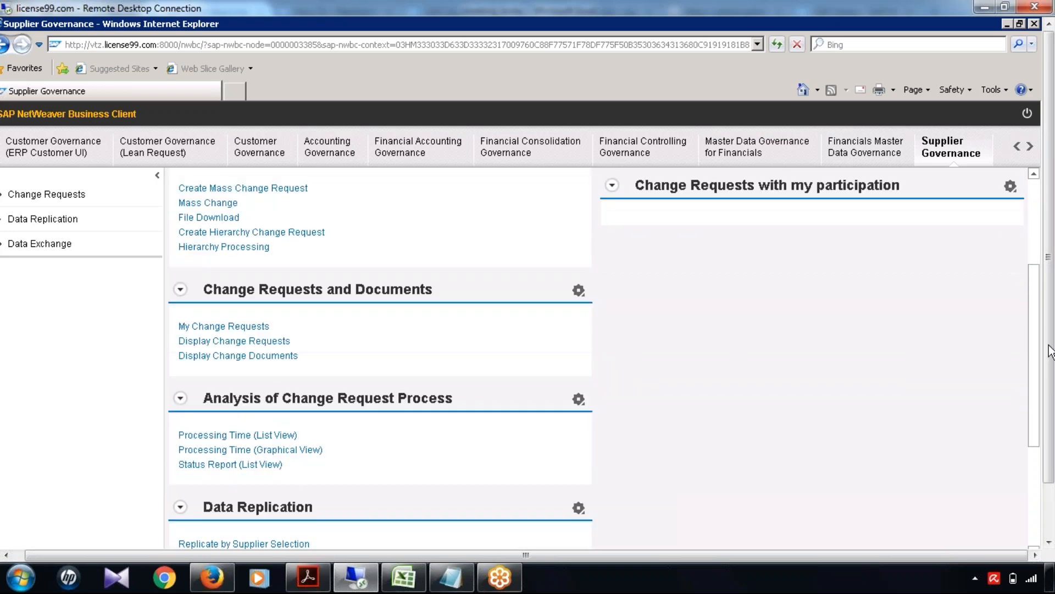
scroll(424, 413, "down", 3)
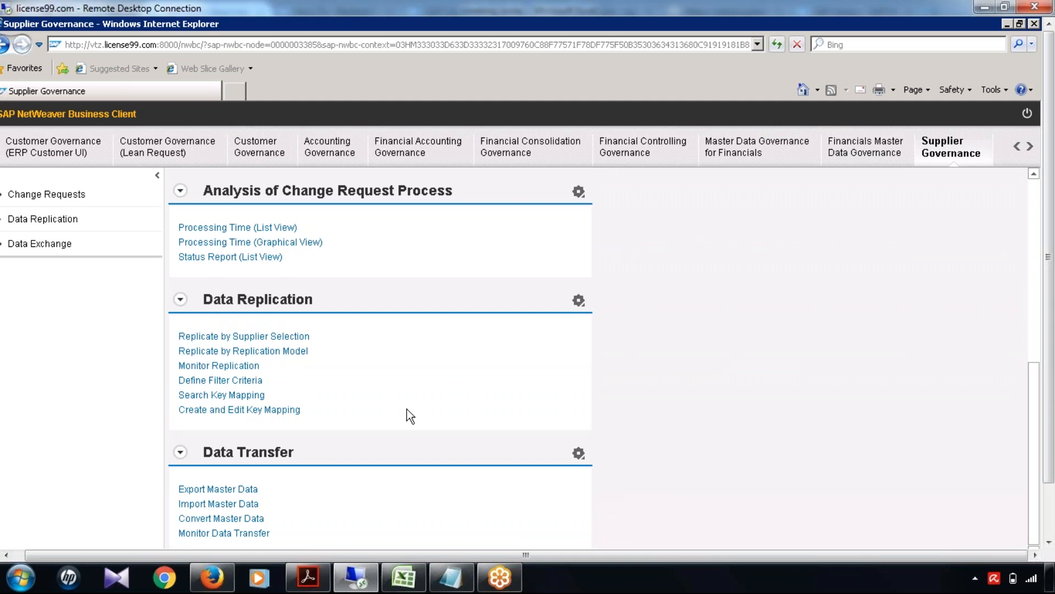
left_click(241, 489)
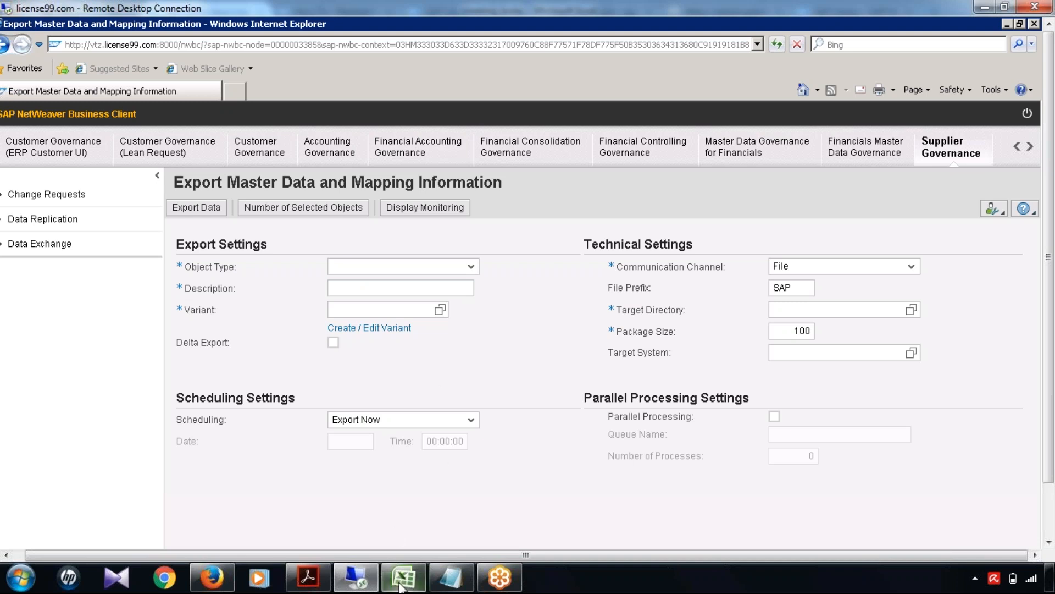
- Examine the file export settings example in the PDF guide in Adobe Acrobat Reader and compare it with the export form
left_click(315, 580)
scroll(528, 330, "down", 10)
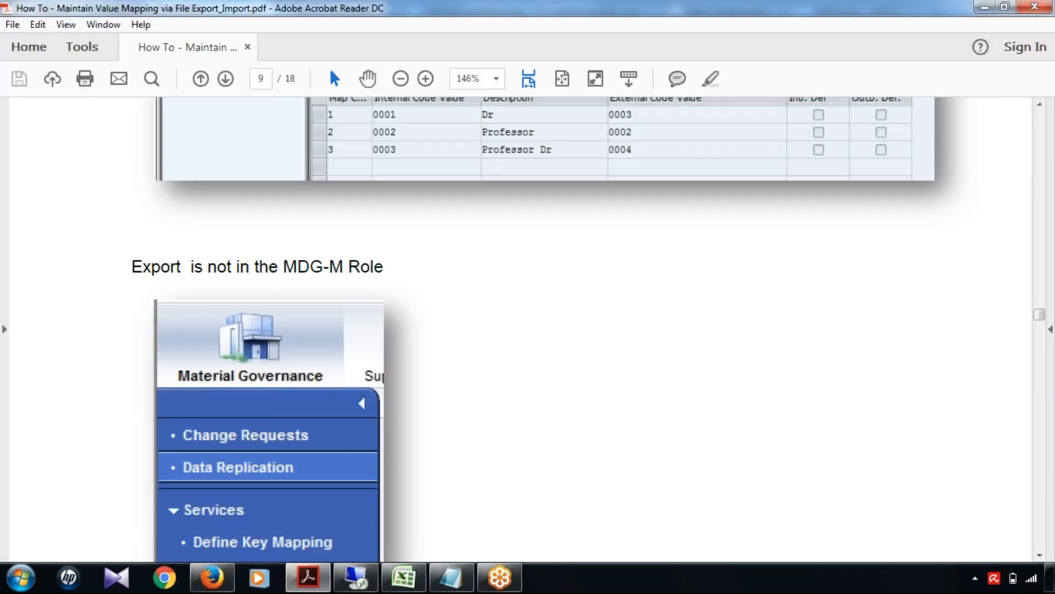
scroll(527, 329, "down", 12)
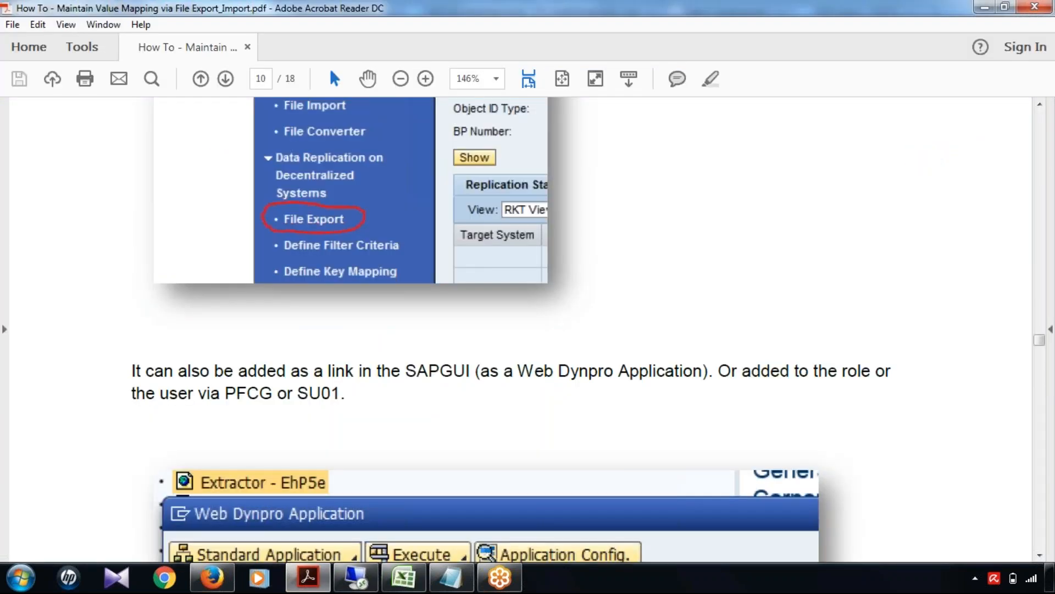
scroll(426, 417, "down", 15)
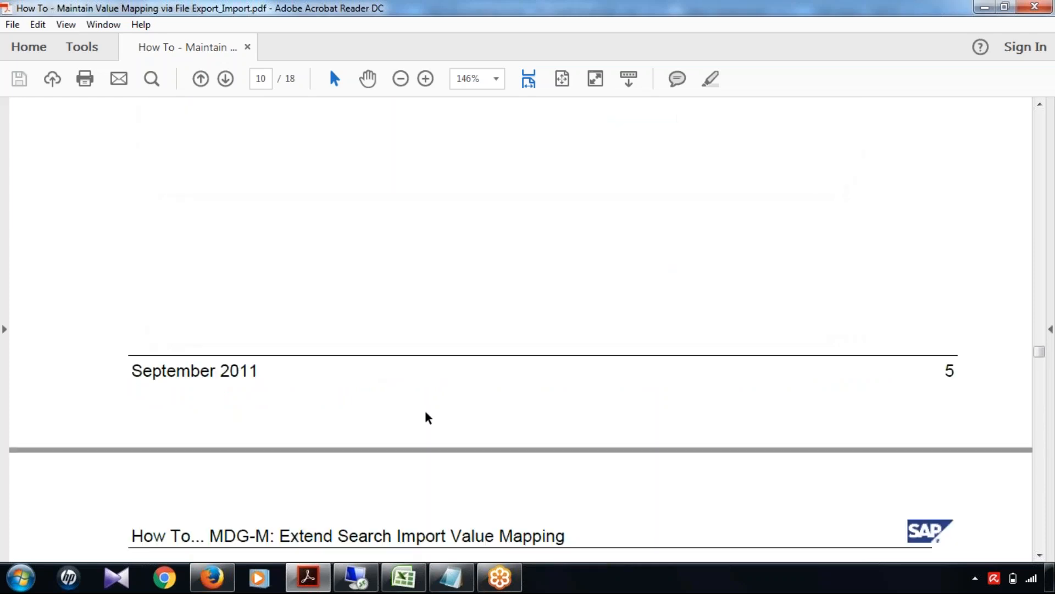
scroll(528, 330, "down", 7)
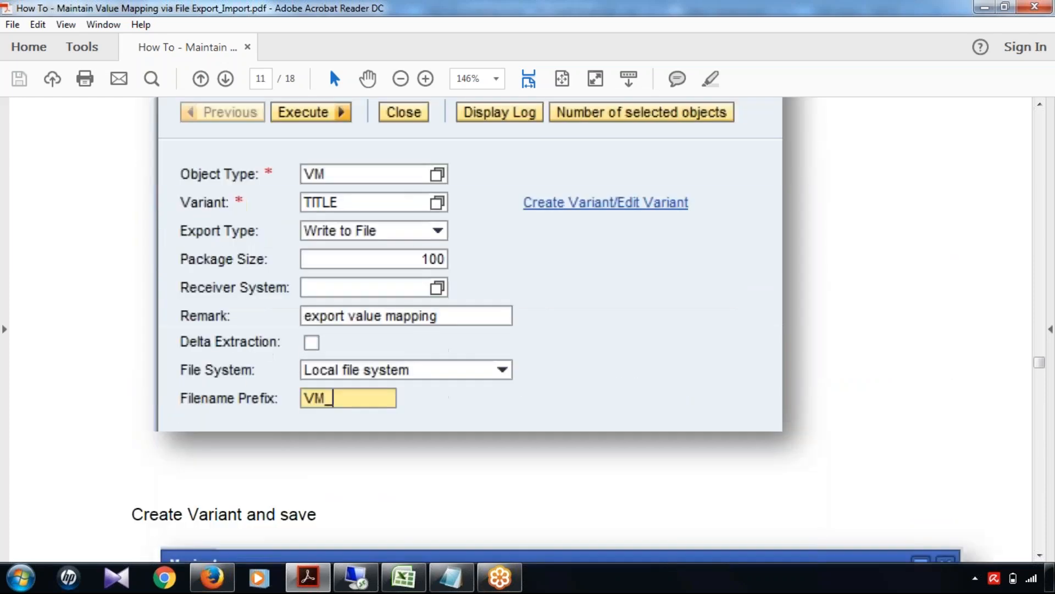
scroll(395, 201, "up", 4)
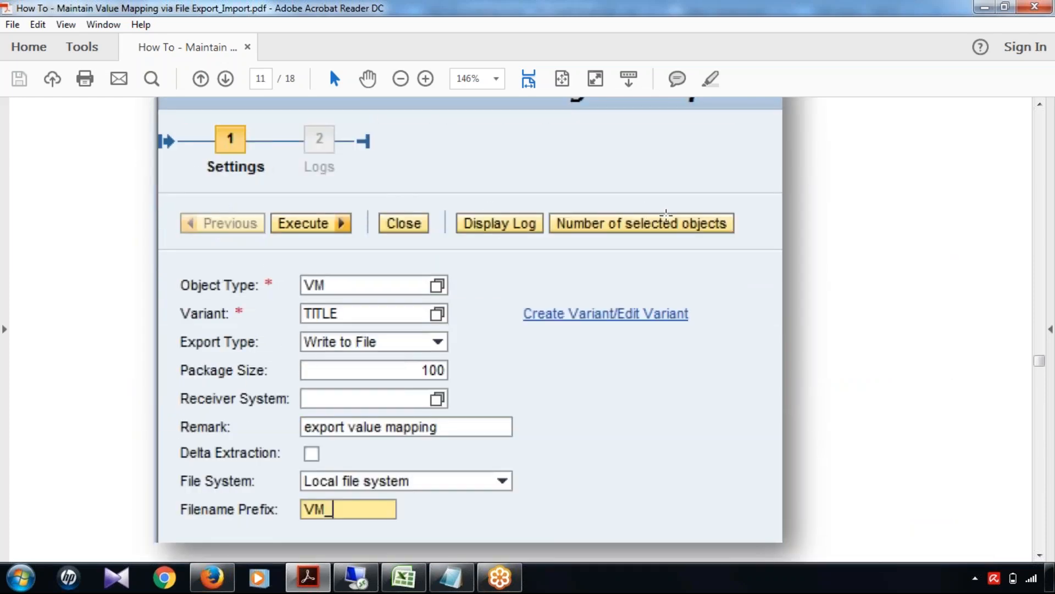
scroll(666, 213, "up", 1)
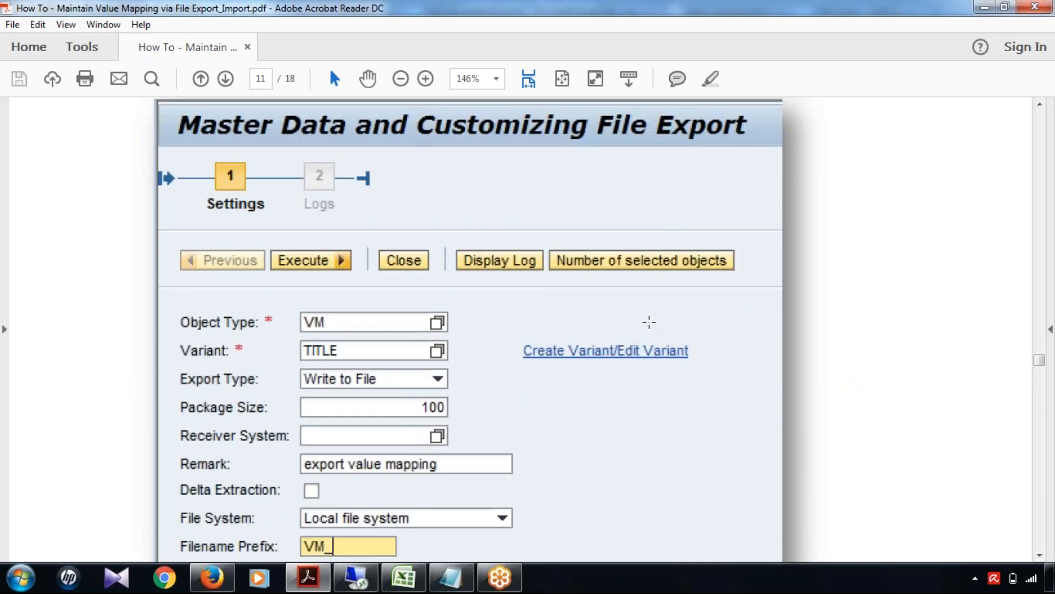
left_click(356, 577)
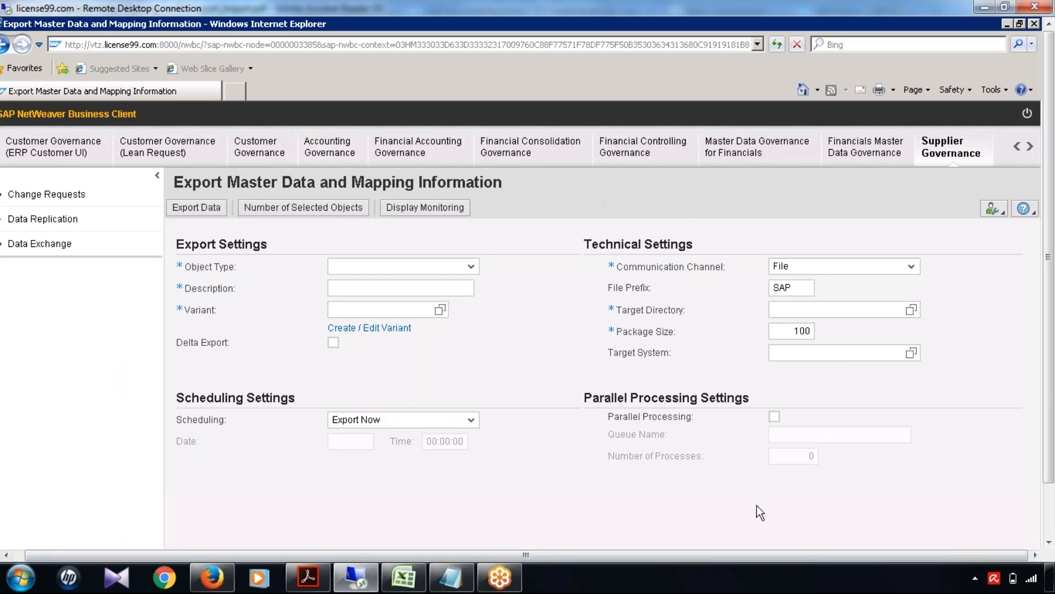
left_click(308, 577)
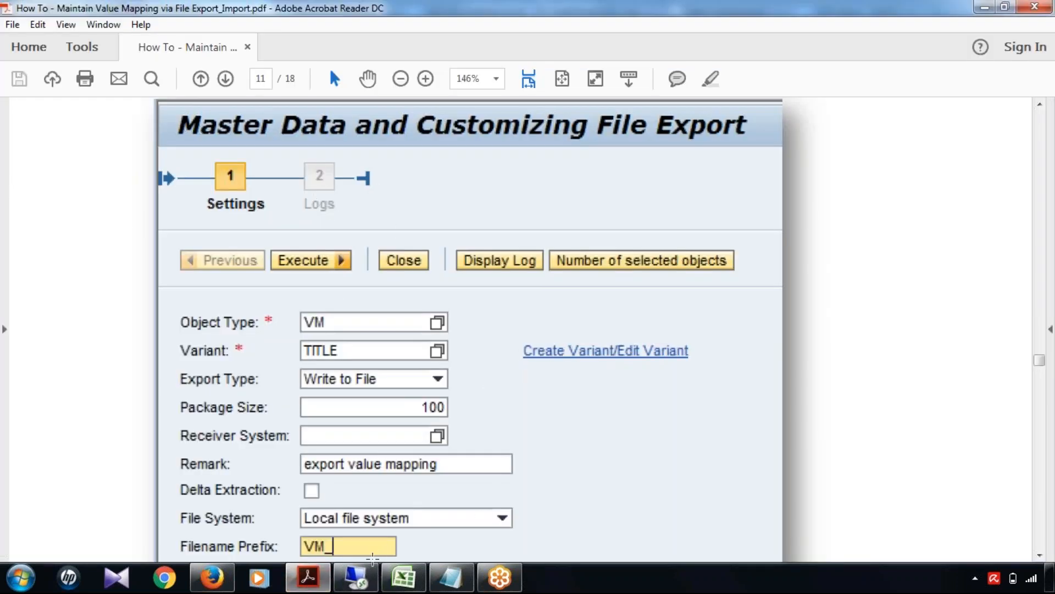
mouse_move(317, 585)
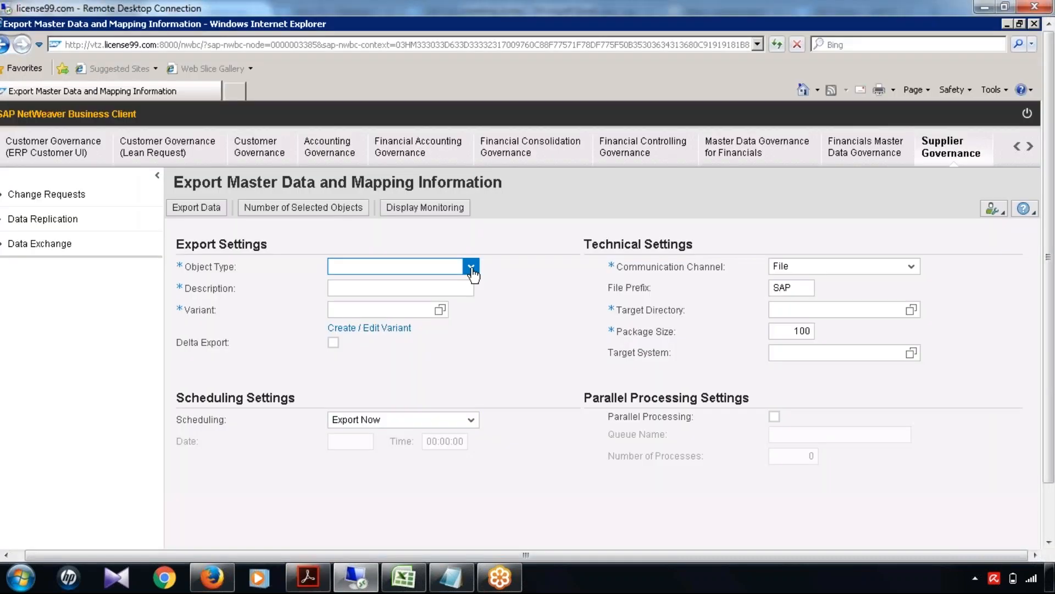
- Set the export object type to Value Mapping - VM and enter the description "Value Mapping"
left_click(471, 268)
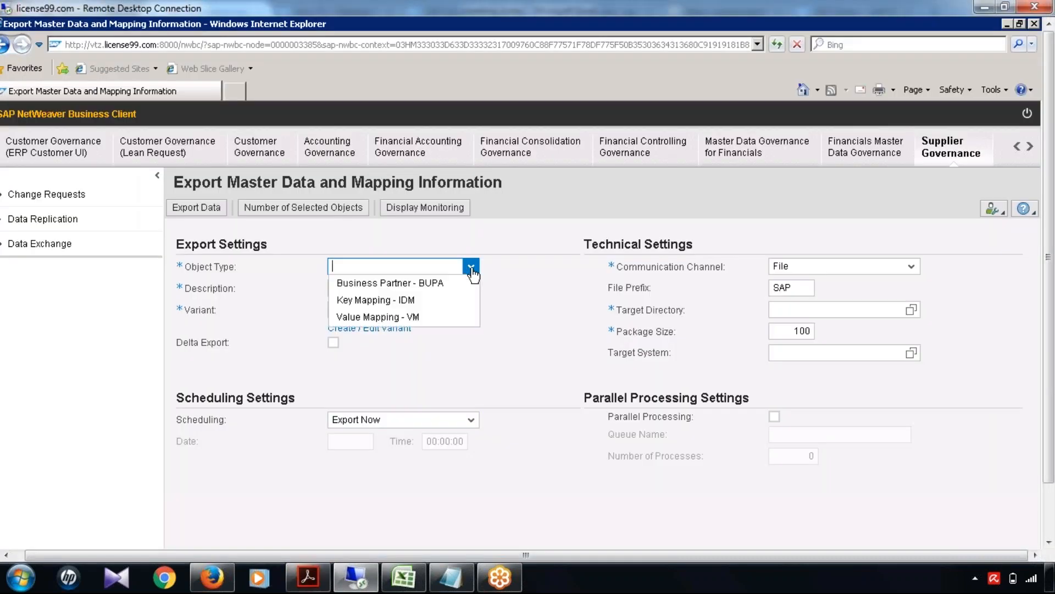
left_click(410, 317)
left_click(406, 288)
type("Va")
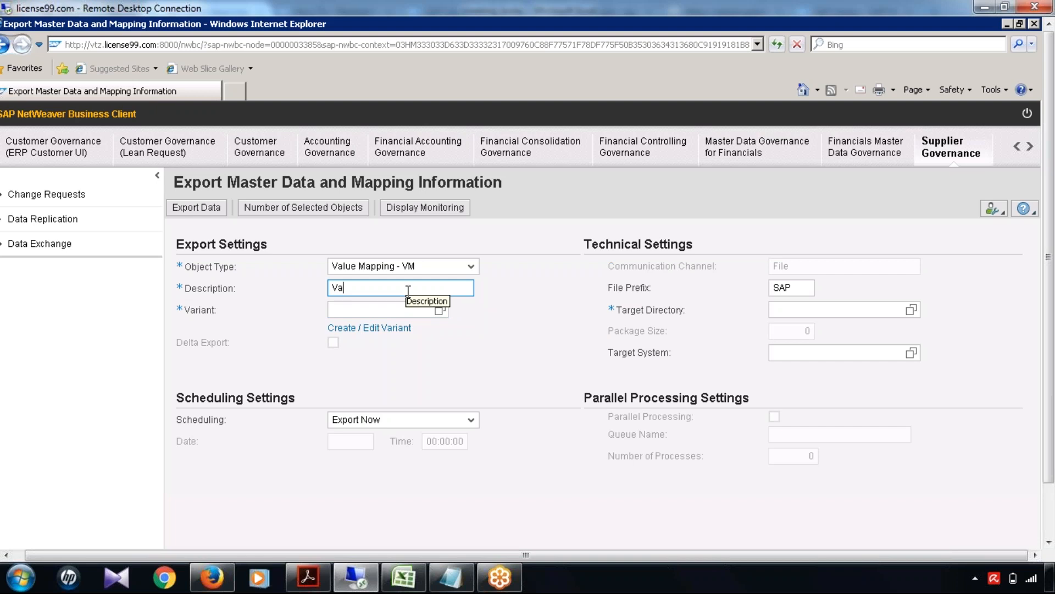
type("lue Mapping")
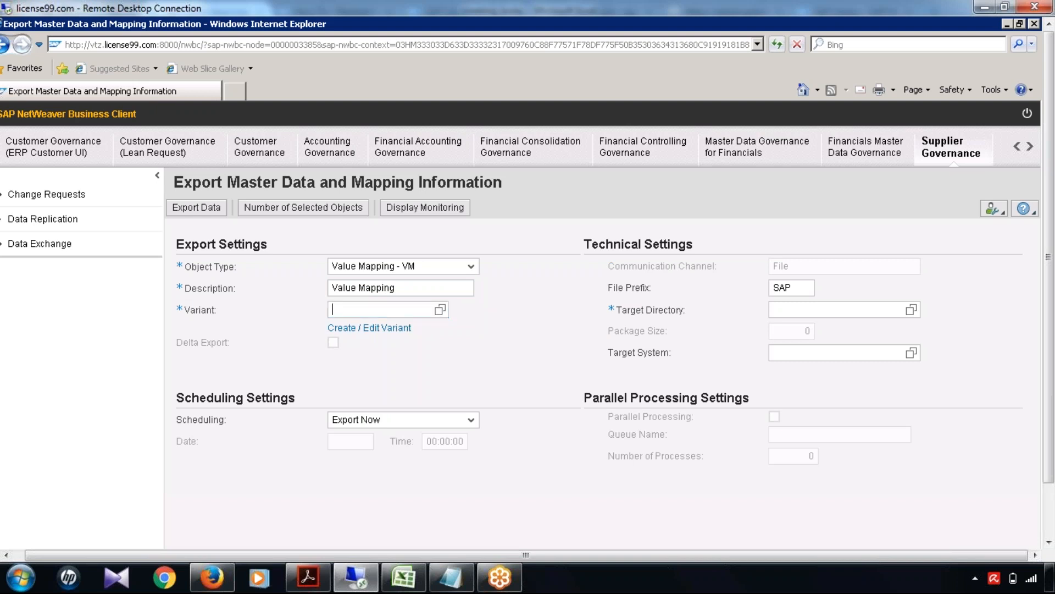
- Look up the existing export variants and enter TEST_VALUE as the variant name
left_click(440, 311)
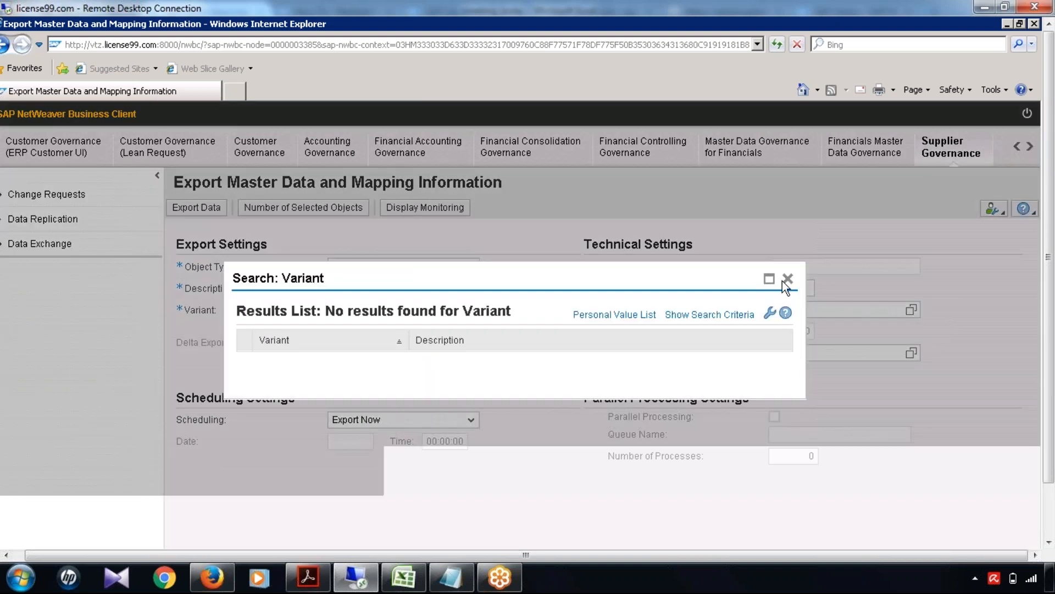
left_click(787, 278)
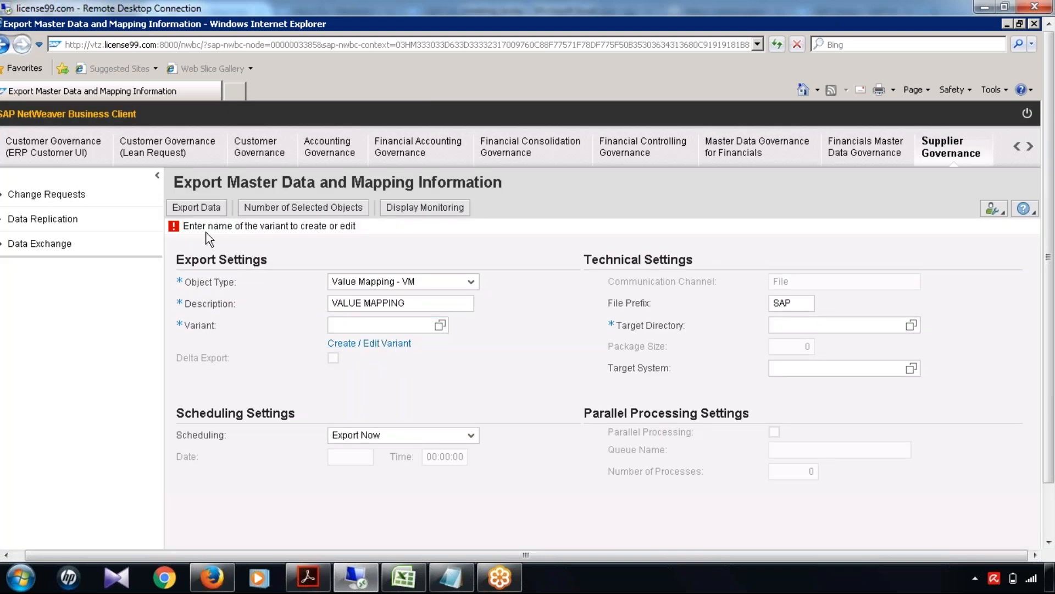
left_click(365, 327)
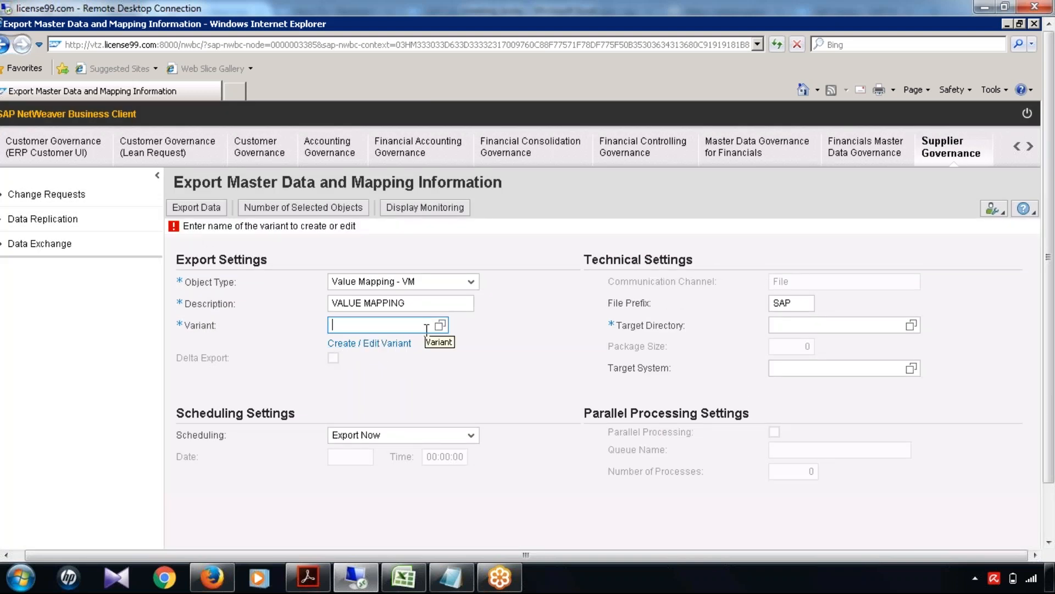
type("TEST_VALUE")
left_click(469, 432)
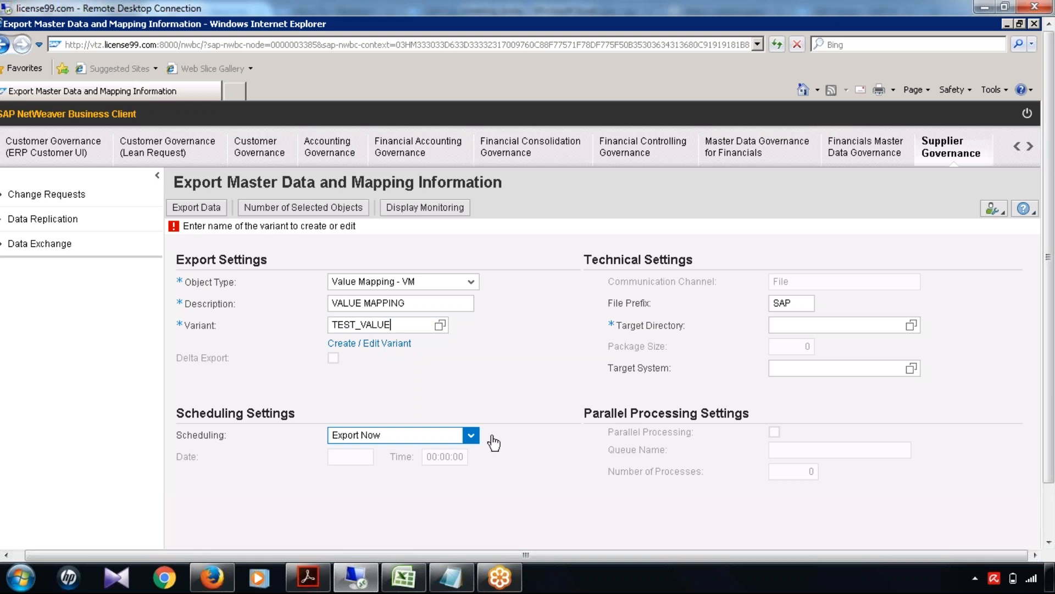
- Check the export example in the PDF guide and set the target directory to the logical file path Y_MM_FILE_UPLOAD
left_click(855, 326)
left_click(849, 325)
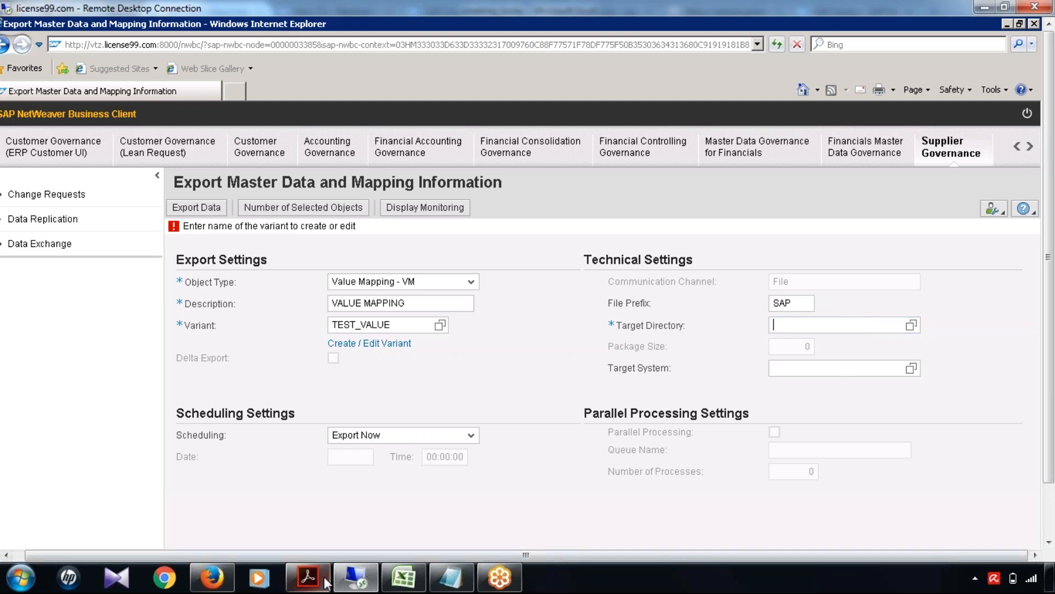
left_click(307, 577)
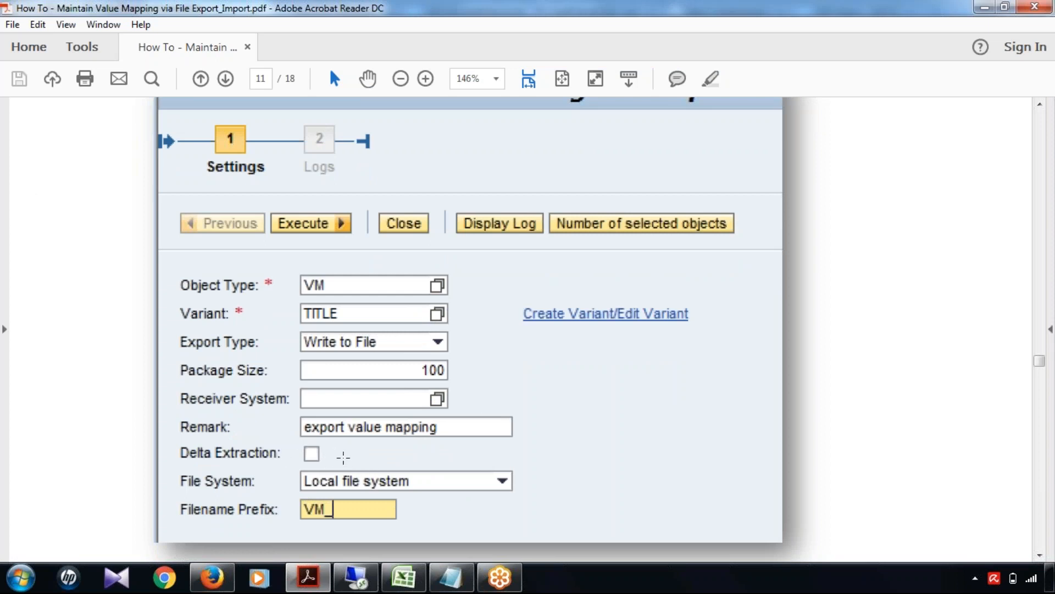
left_click(988, 9)
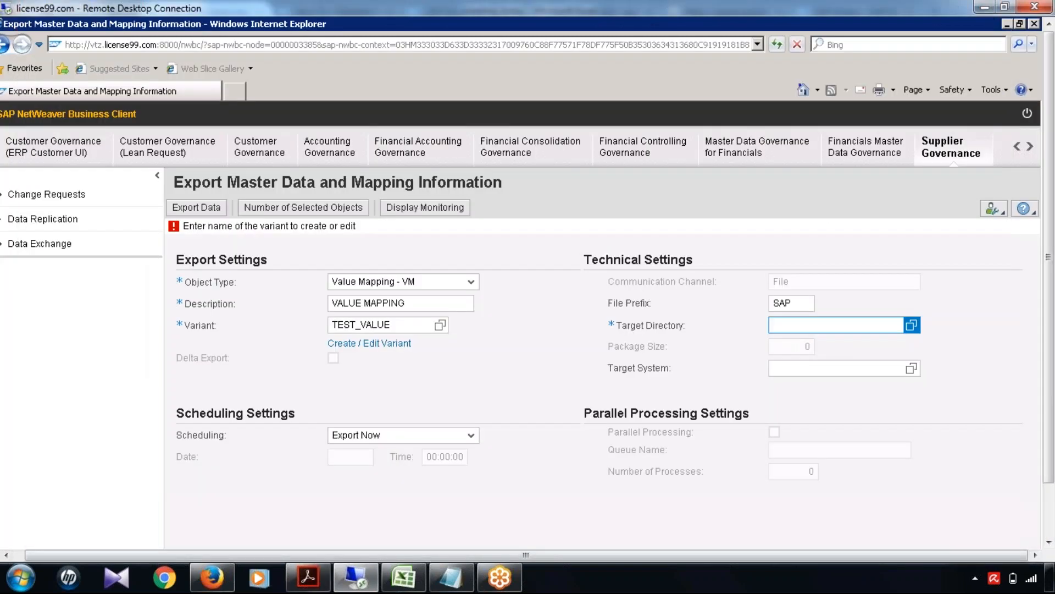
left_click(911, 325)
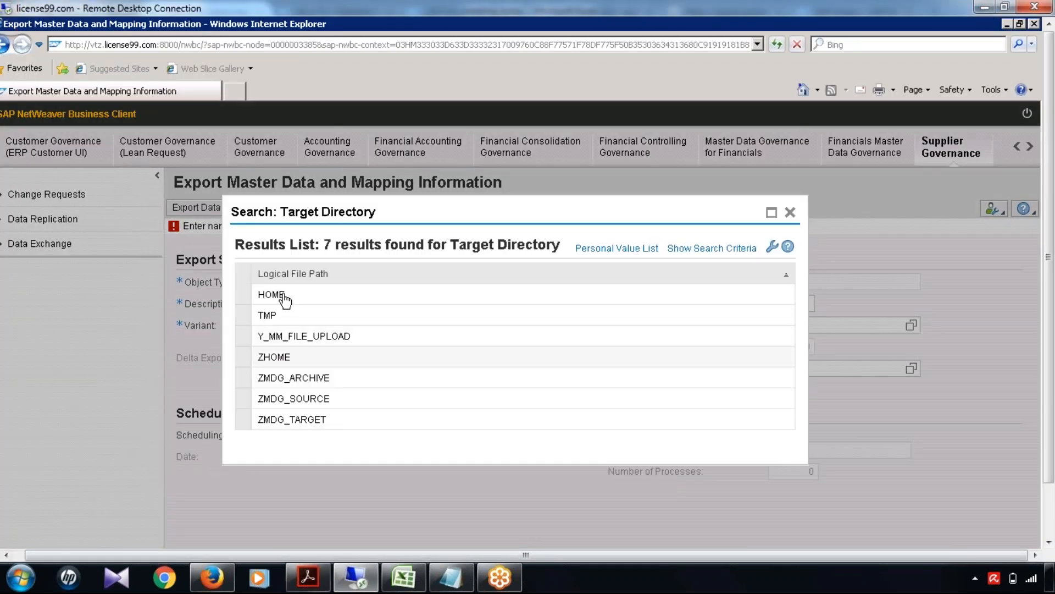
left_click(333, 338)
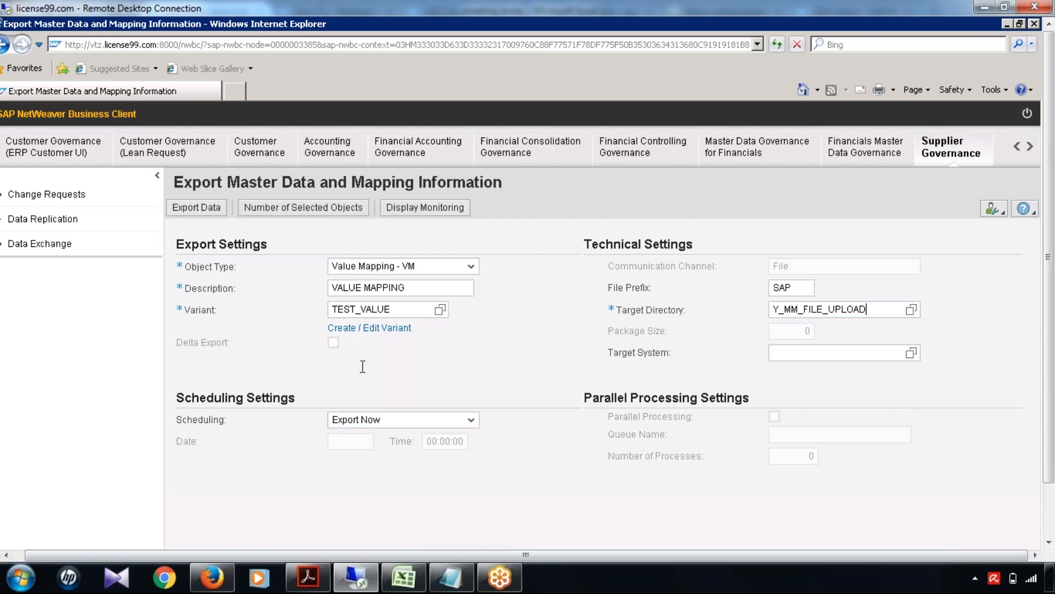
- Browse the list of business systems and choose MG1_001 as the target system
left_click(773, 287)
double_click(774, 287)
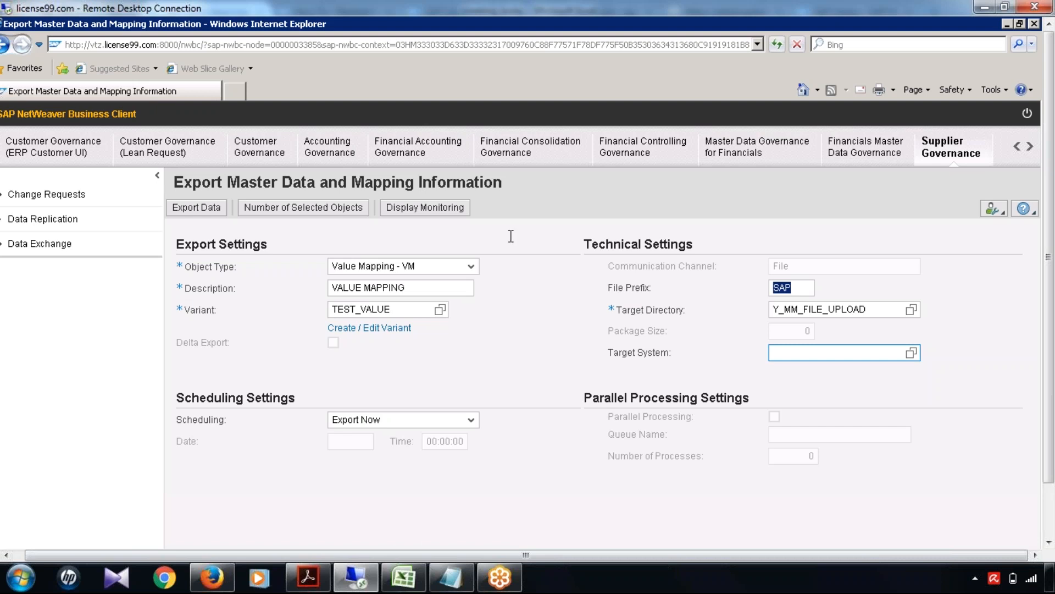
left_click(912, 353)
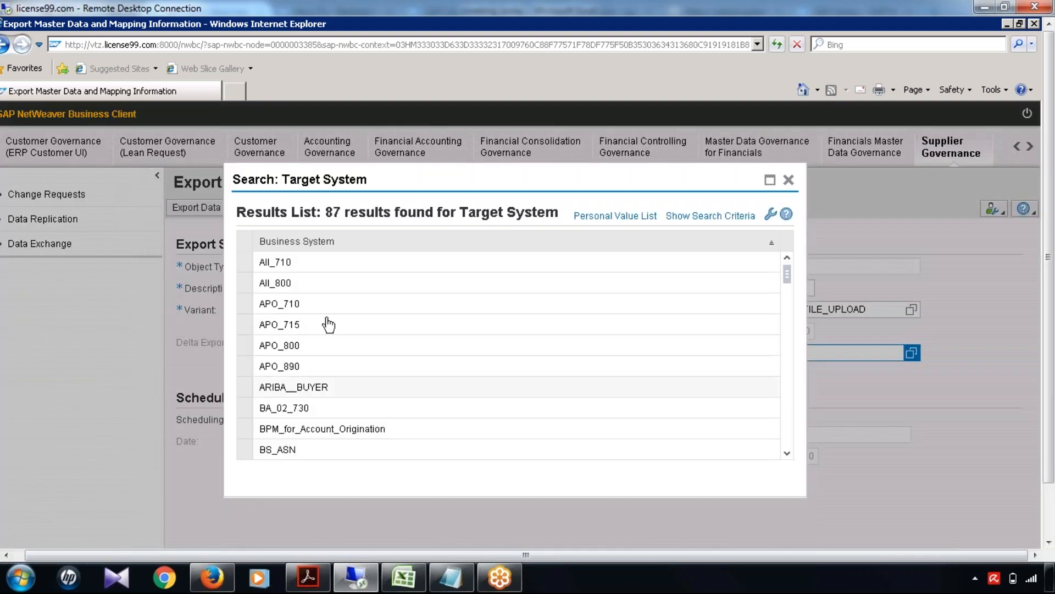
scroll(374, 347, "down", 1)
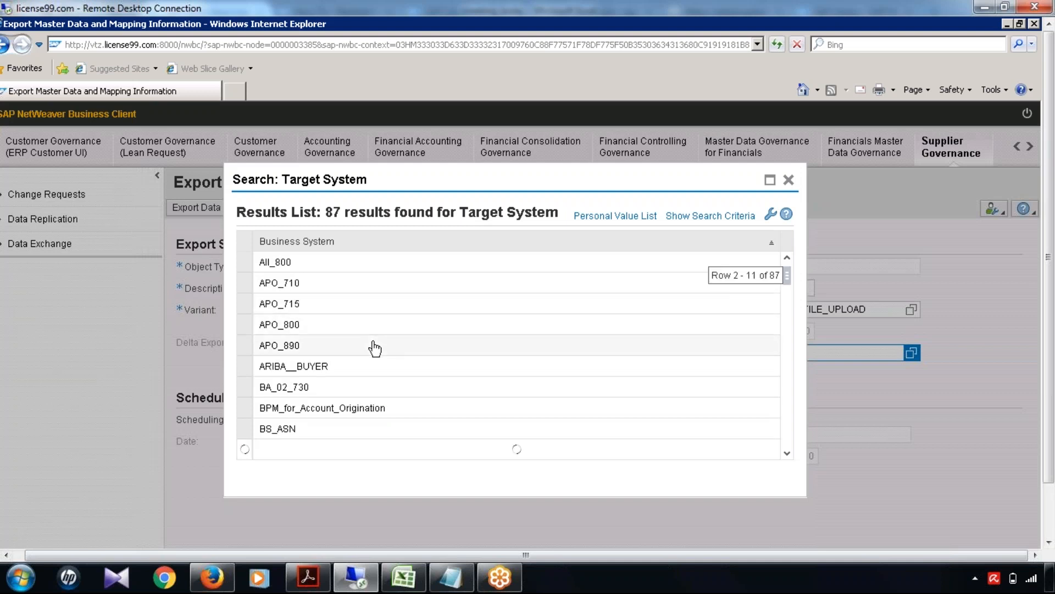
scroll(338, 385, "down", 1)
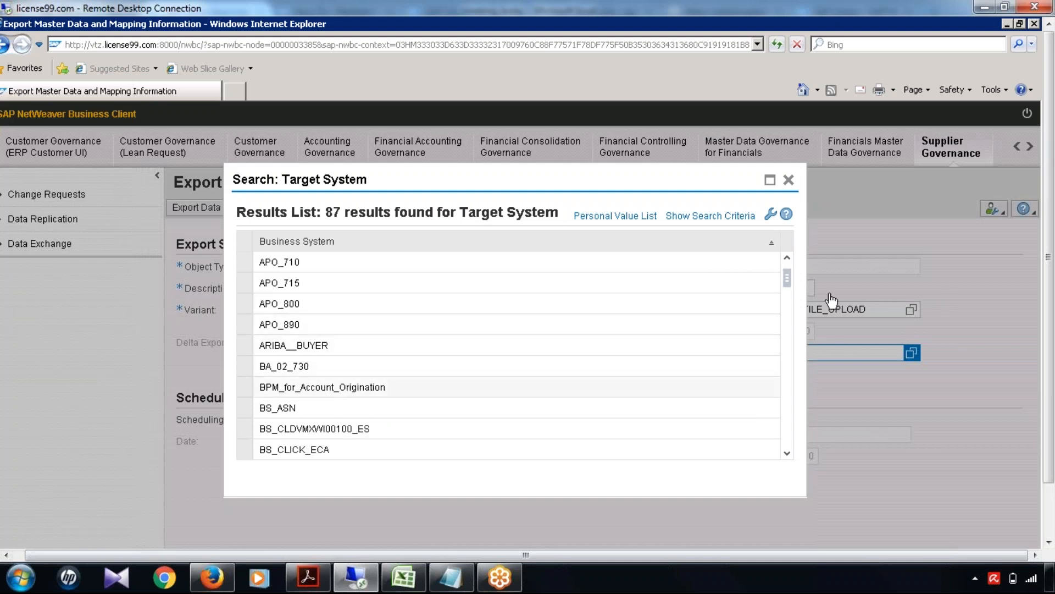
left_click_drag(786, 279, 789, 359)
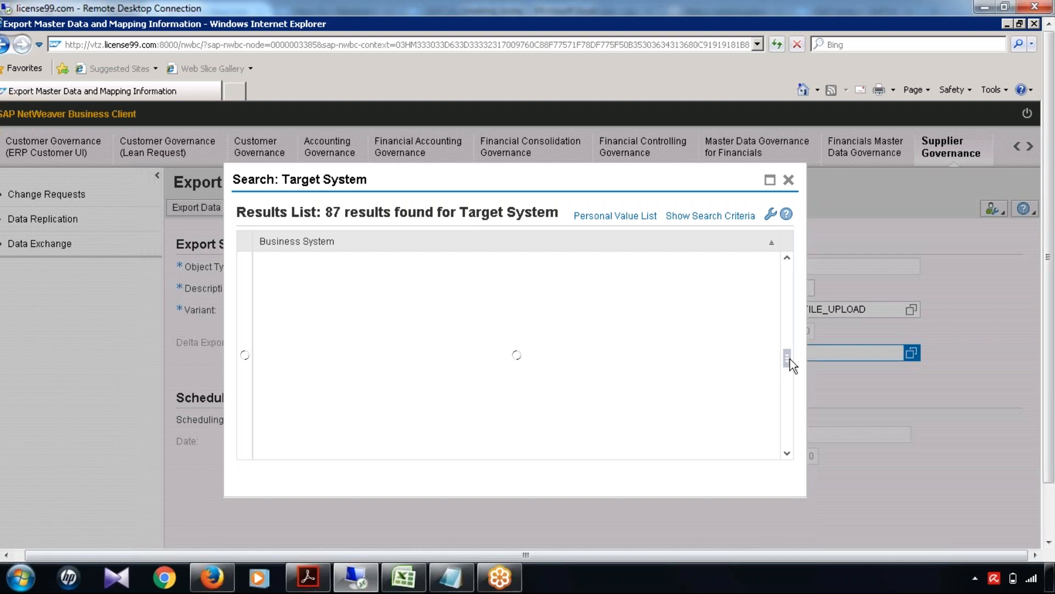
left_click(792, 398)
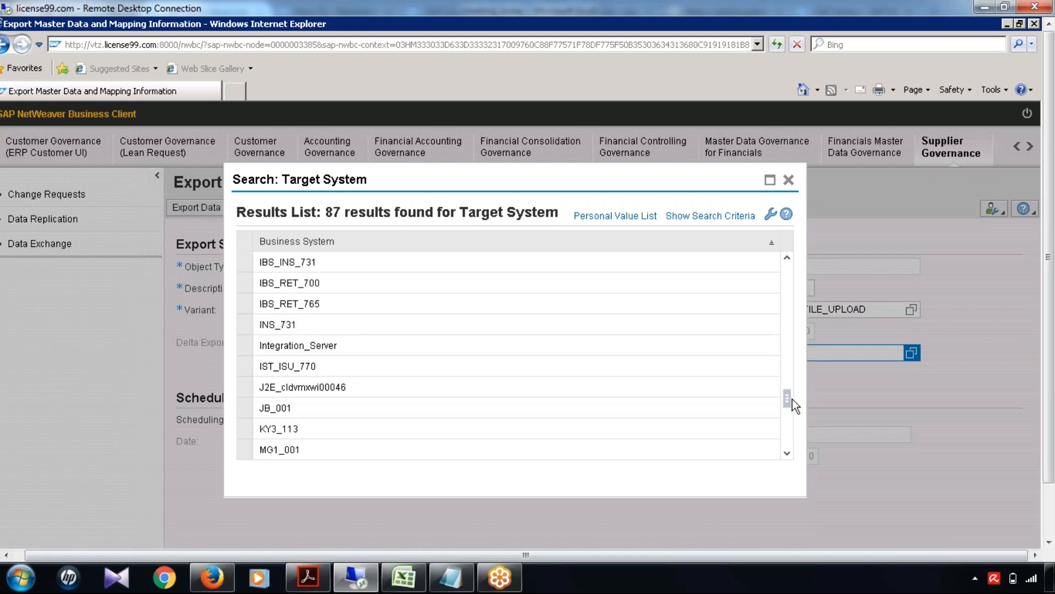
left_click(317, 452)
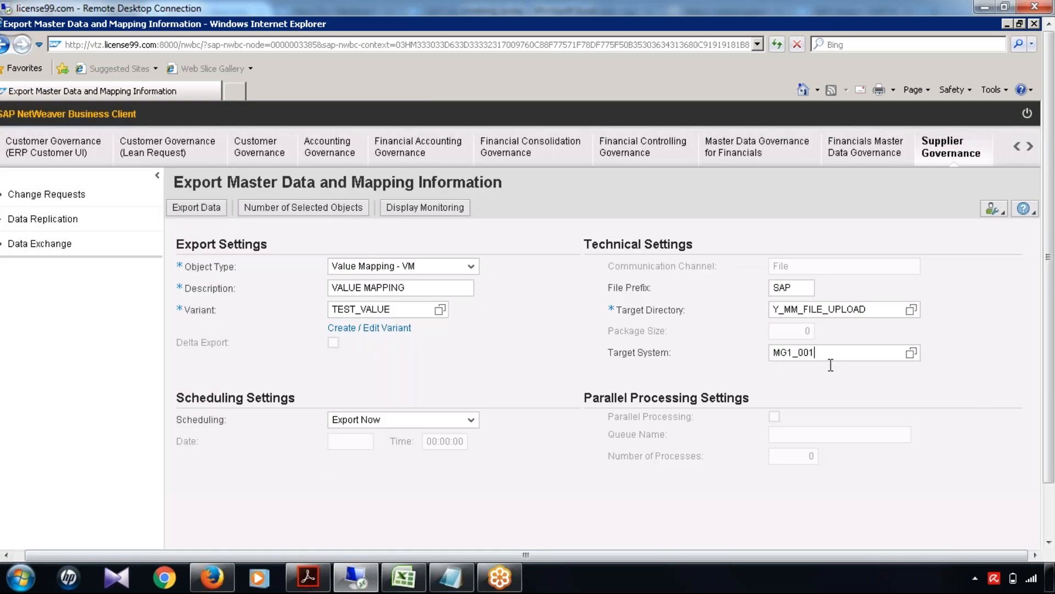
- Search the business systems with R3* and set the target system to R3_811
left_click_drag(823, 356, 734, 354)
type("R3*")
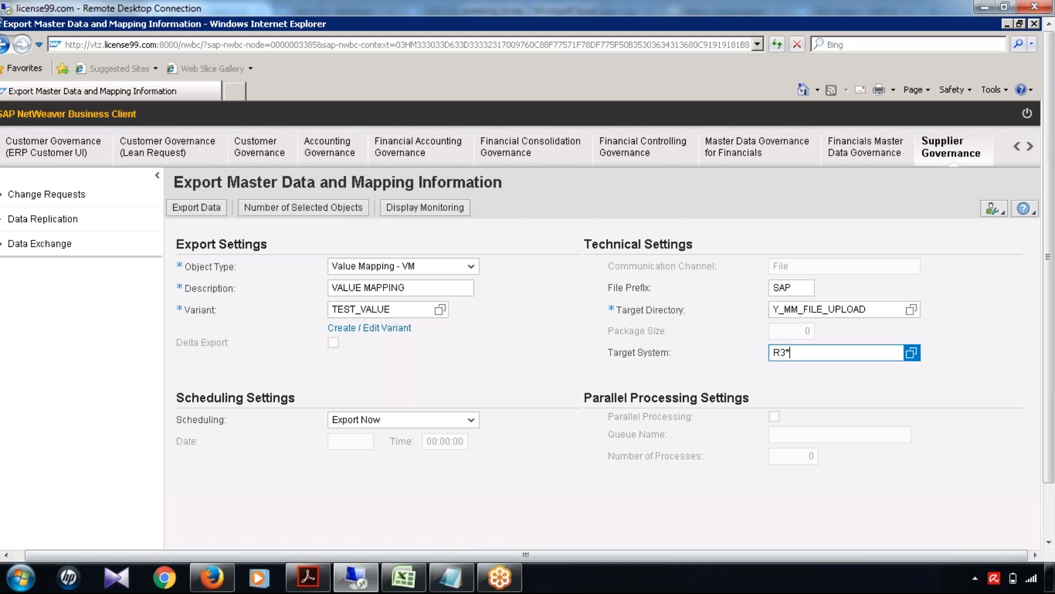
left_click(911, 352)
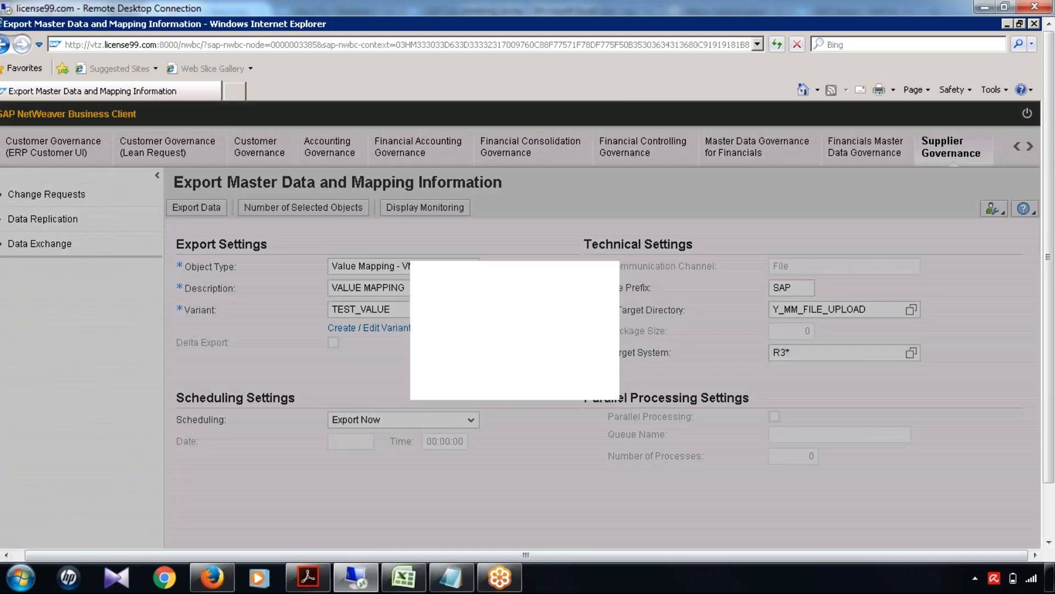
left_click(295, 363)
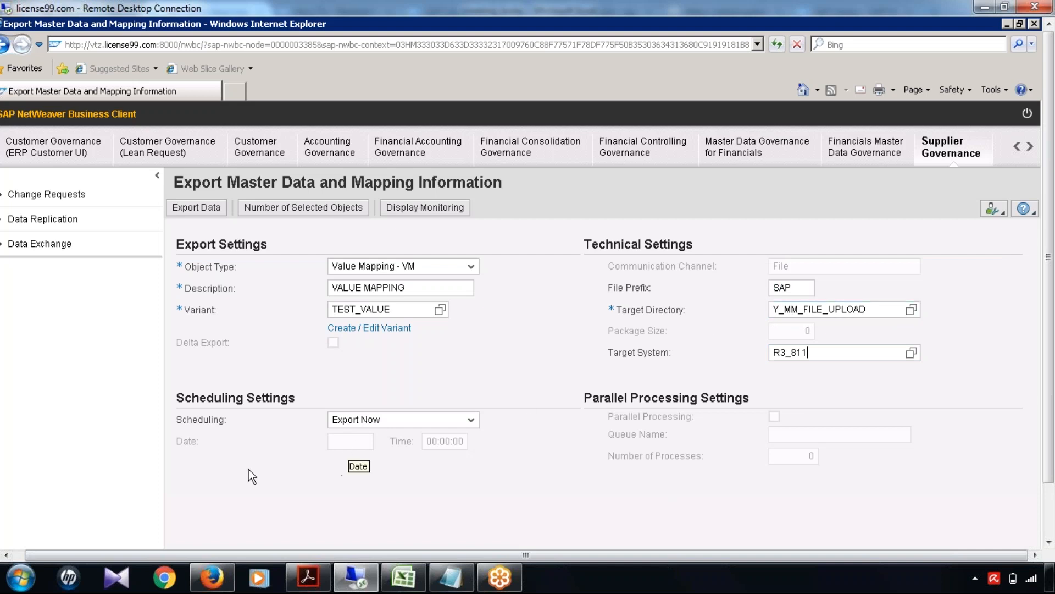
- Review the scheduling options, keep Export Now, and start the data export
left_click(470, 420)
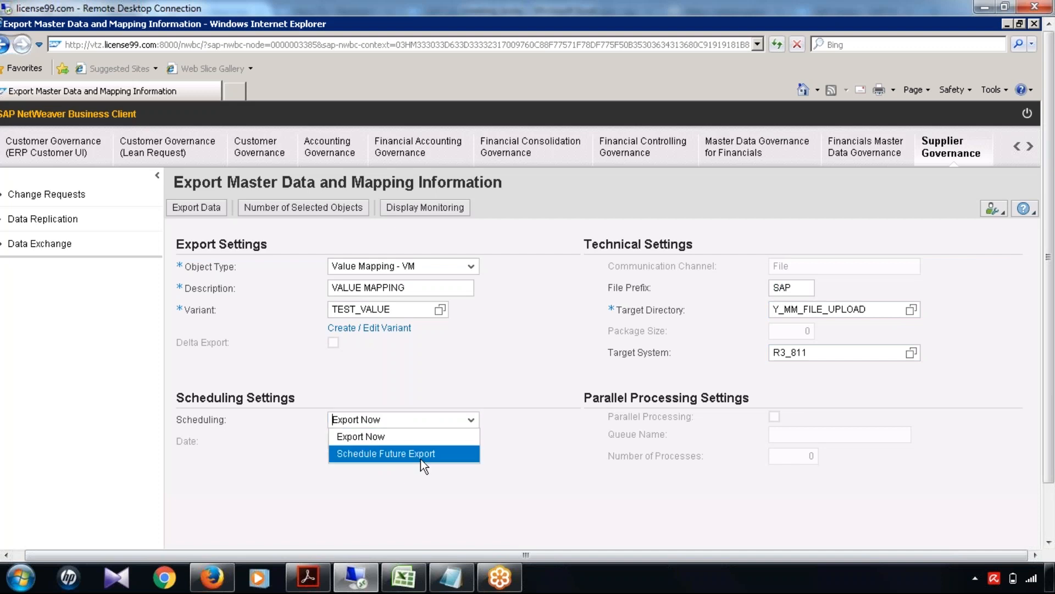
left_click(531, 367)
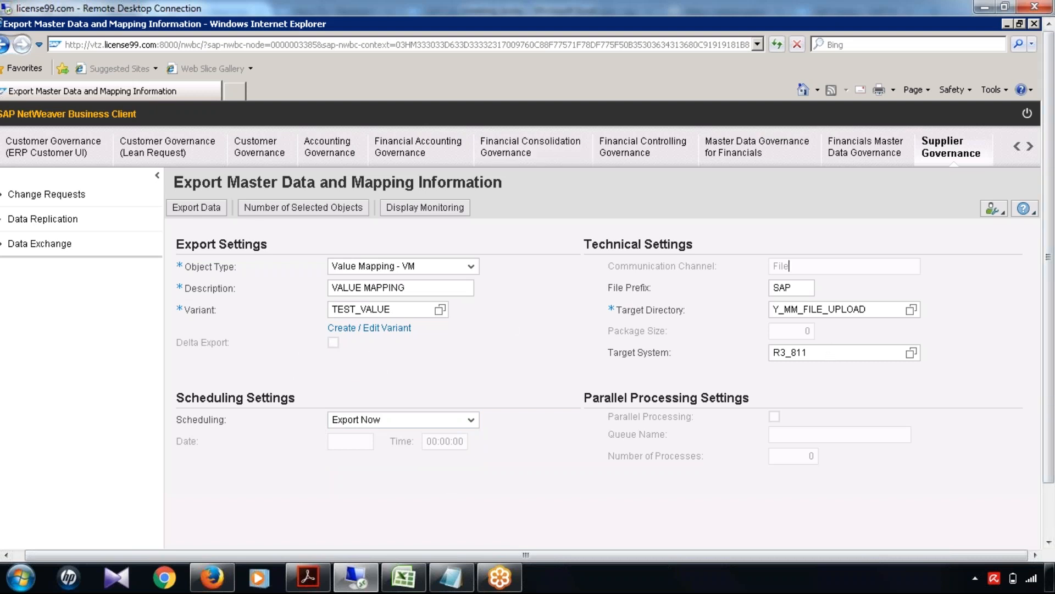
left_click(196, 207)
- Switch to Acrobat Reader and read the guide's variant creation example and the exported value mapping XML
left_click(310, 580)
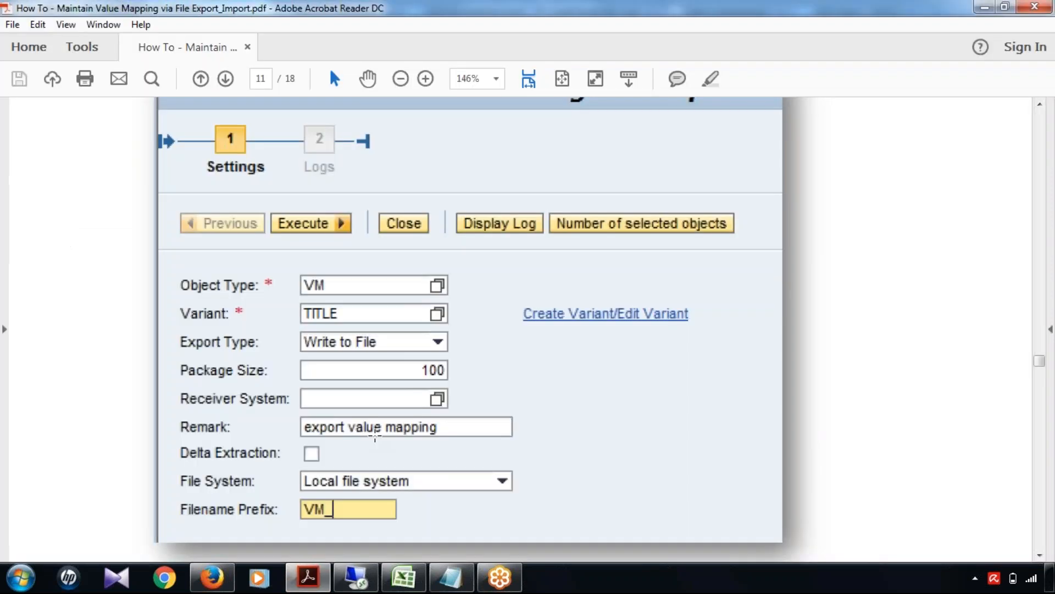
scroll(375, 436, "down", 1)
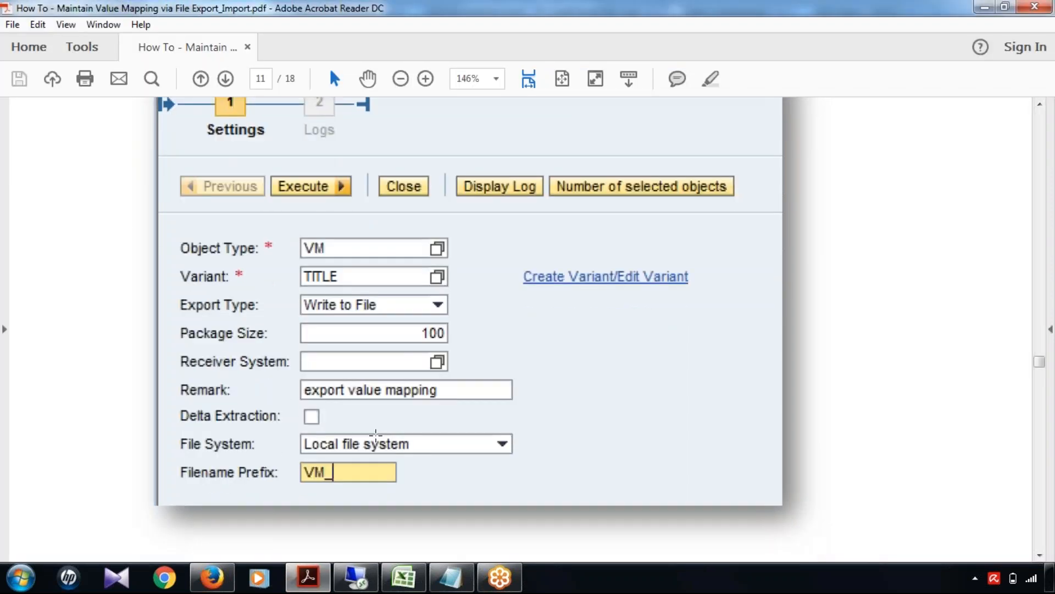
scroll(375, 434, "down", 10)
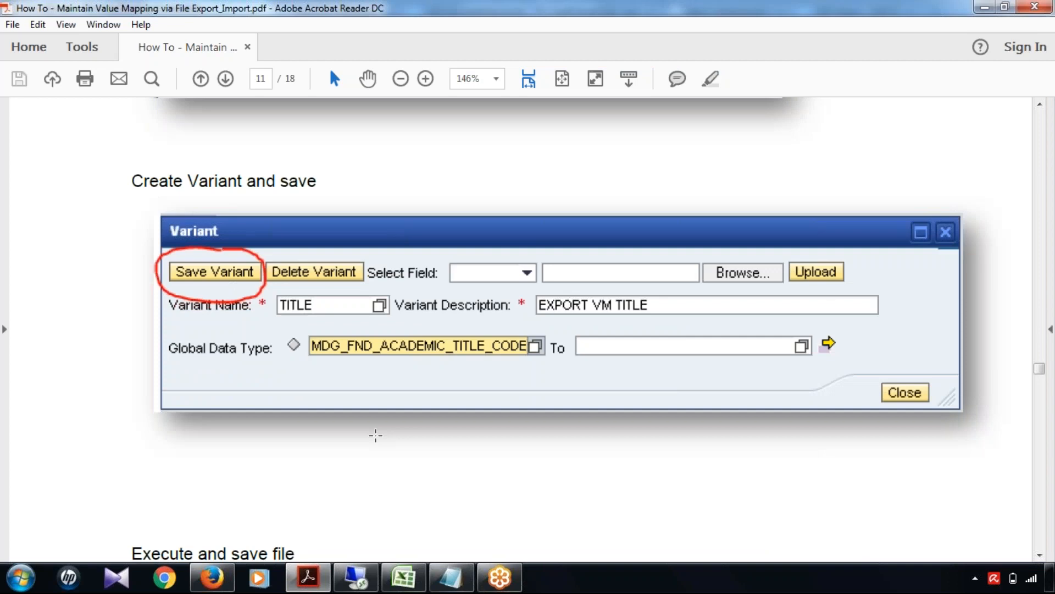
scroll(375, 435, "down", 10)
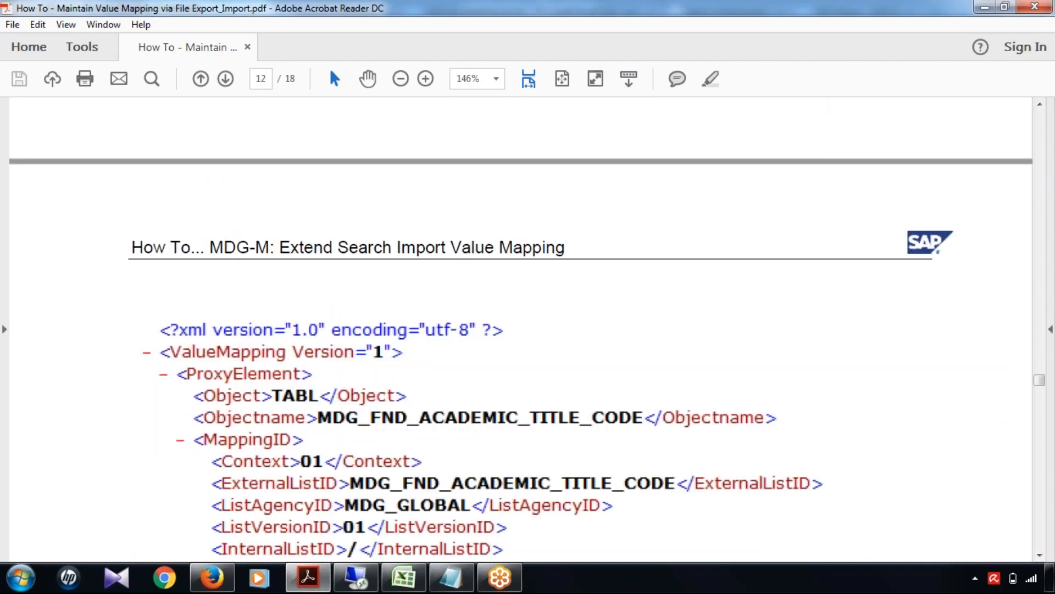
scroll(204, 165, "down", 5)
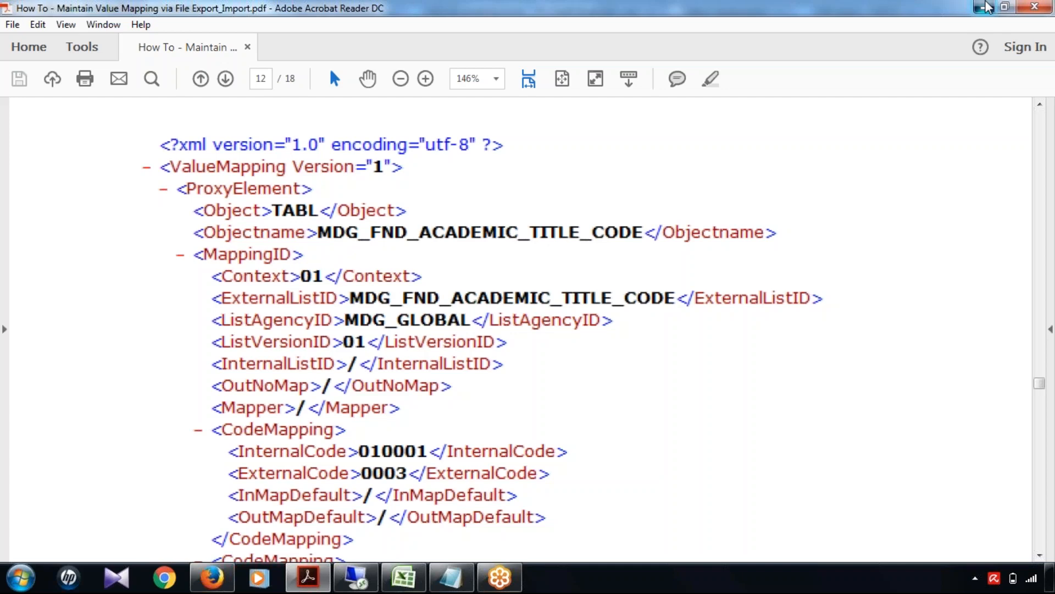
- Return to the Define Value Mapping view in SAP GUI on the remote desktop and highlight its global data type
left_click(988, 7)
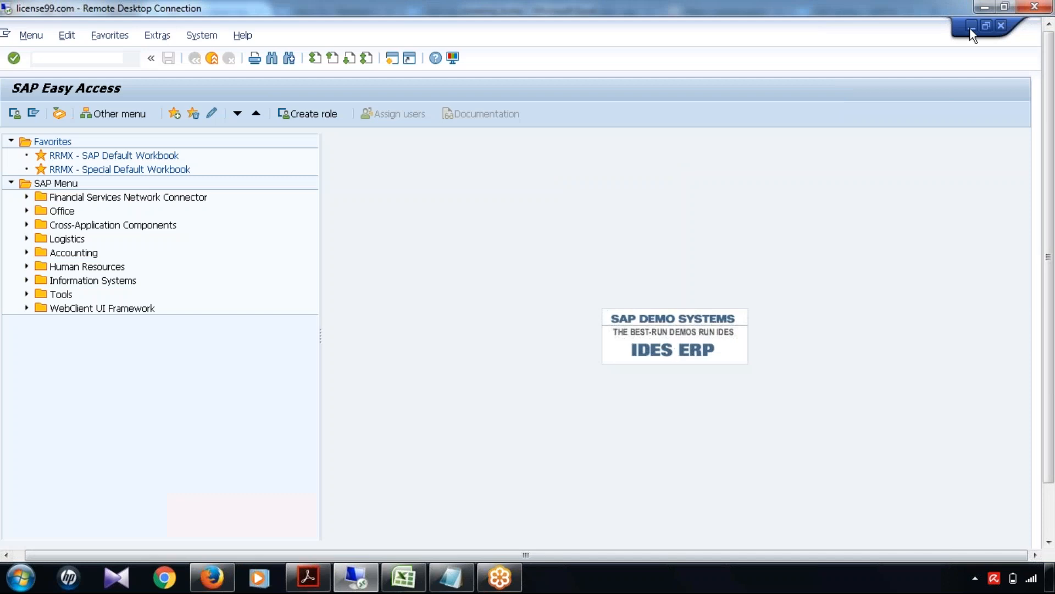
left_click(971, 28)
left_click_drag(467, 159, 316, 158)
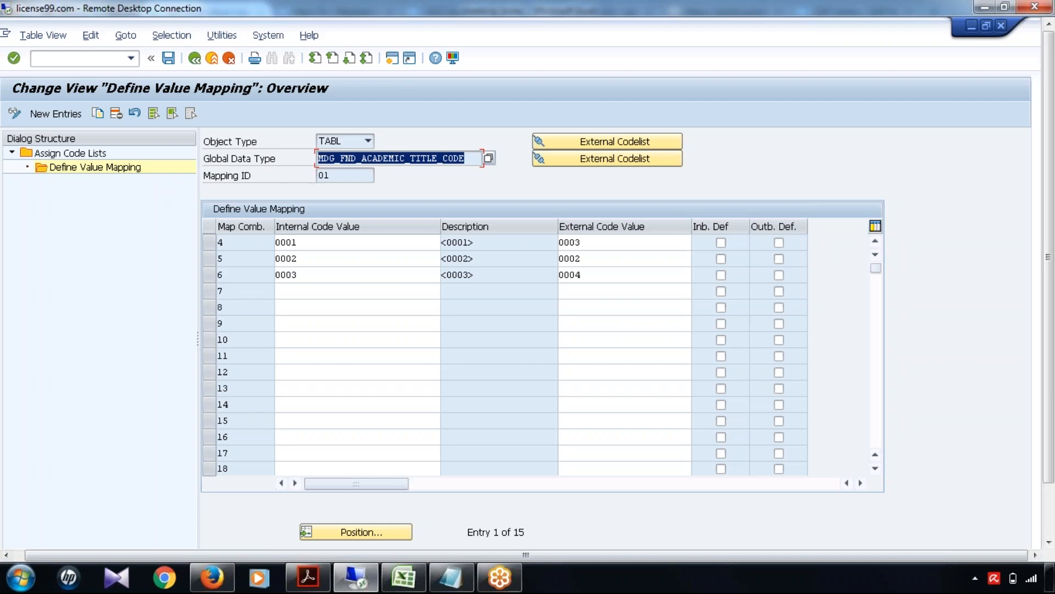
- Examine the internal and external codes in the CodeMapping entries of the exported XML in the PDF guide
left_click(308, 577)
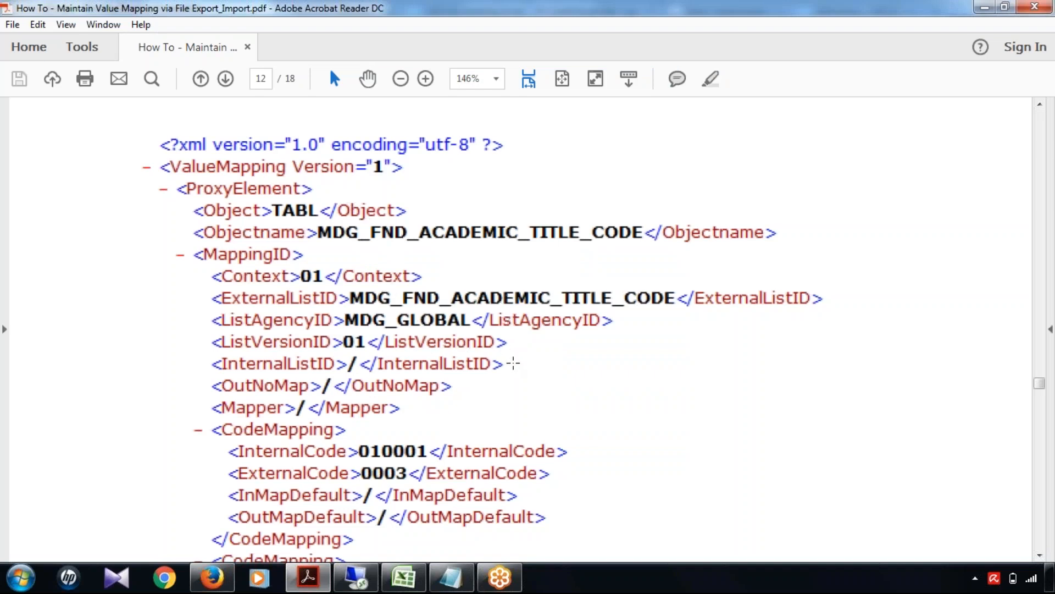
scroll(512, 363, "down", 1)
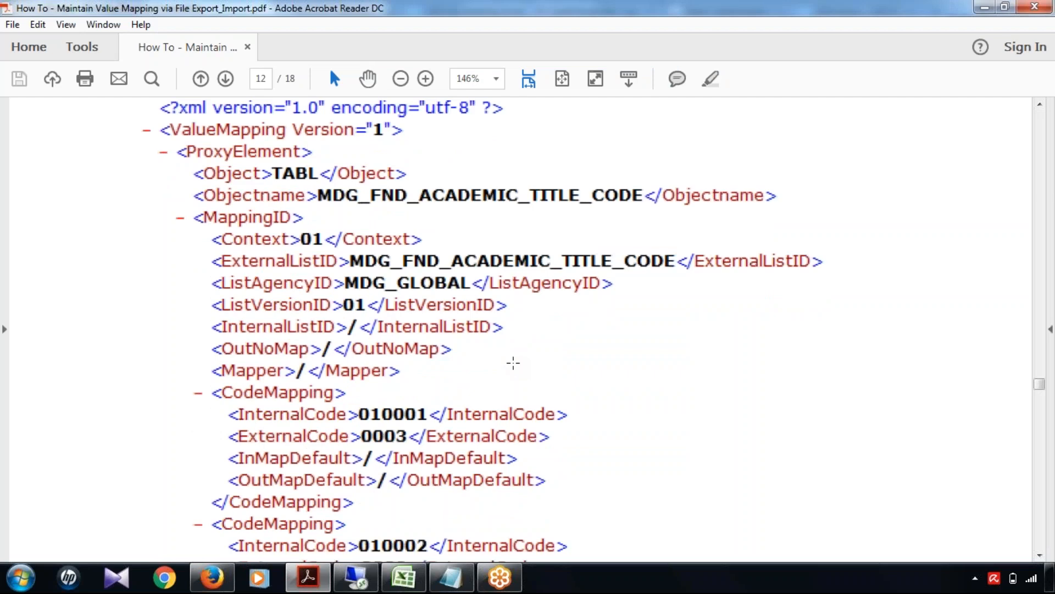
scroll(511, 363, "down", 5)
scroll(402, 360, "up", 1)
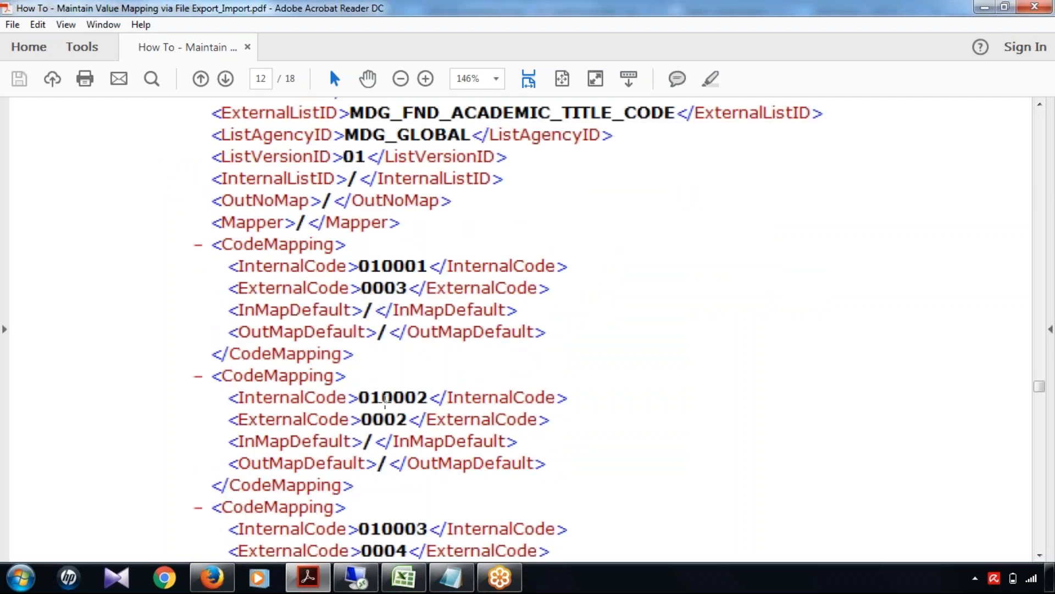
scroll(384, 404, "down", 1)
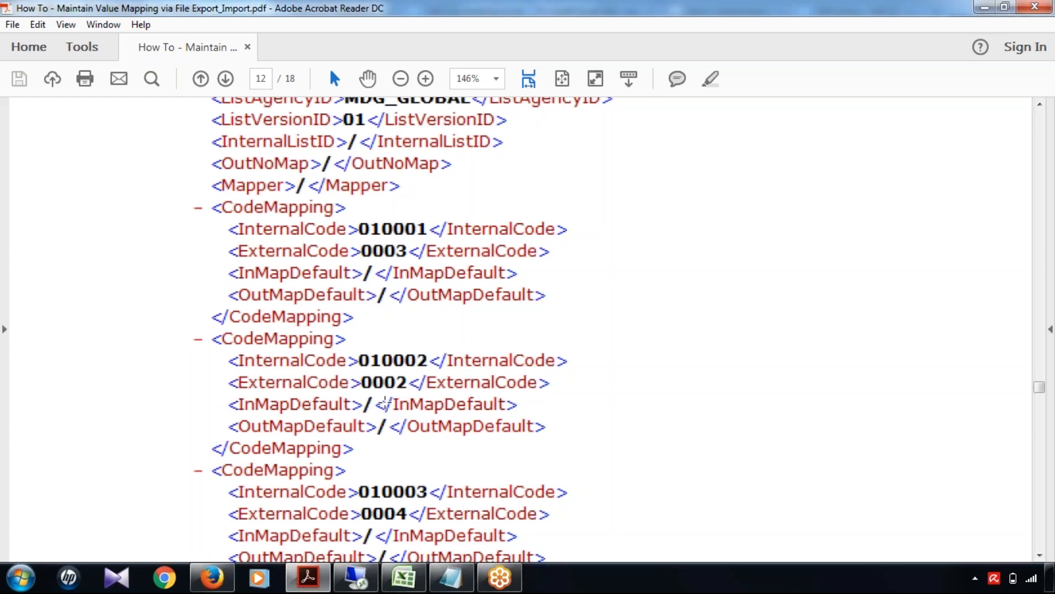
scroll(587, 448, "down", 1)
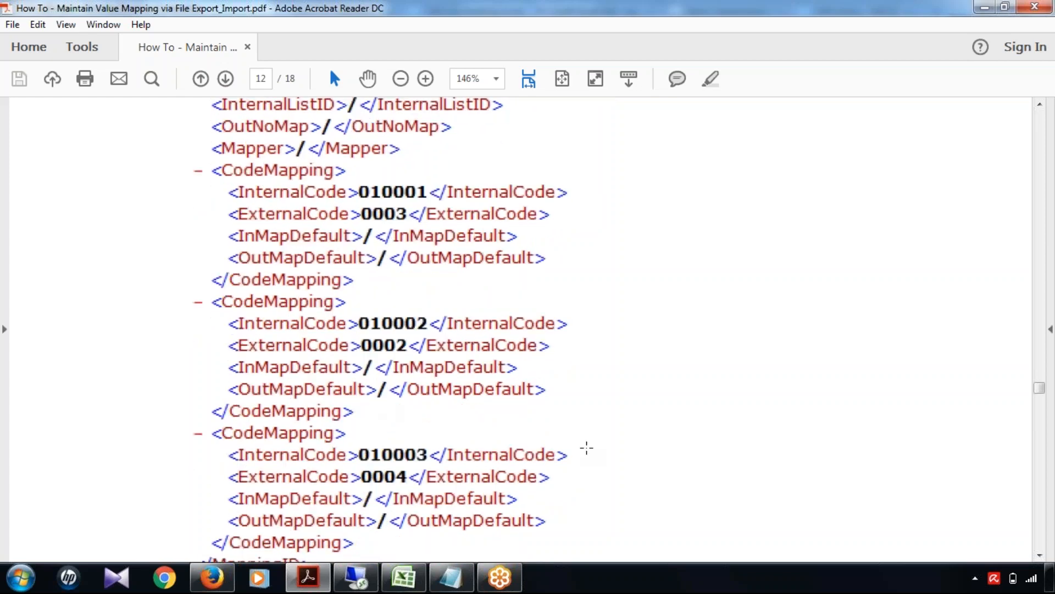
scroll(586, 448, "down", 1)
scroll(586, 448, "up", 2)
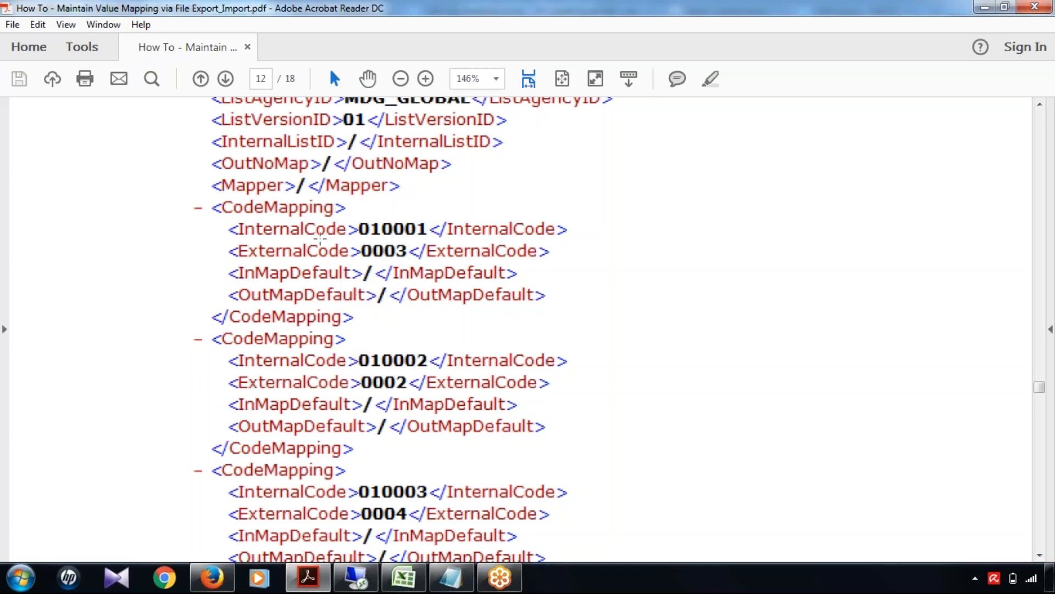
left_click_drag(360, 226, 432, 238)
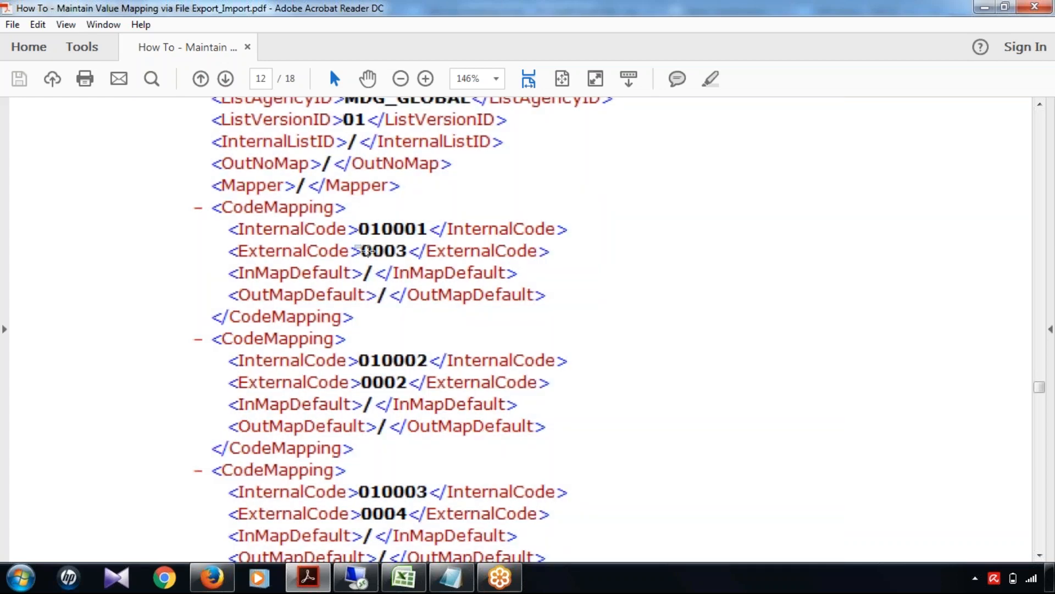
- Highlight the external codes of the three CodeMapping entries in the guide's exported XML
left_click_drag(356, 251, 415, 257)
left_click_drag(362, 383, 429, 391)
scroll(430, 391, "down", 2)
left_click_drag(362, 440, 422, 443)
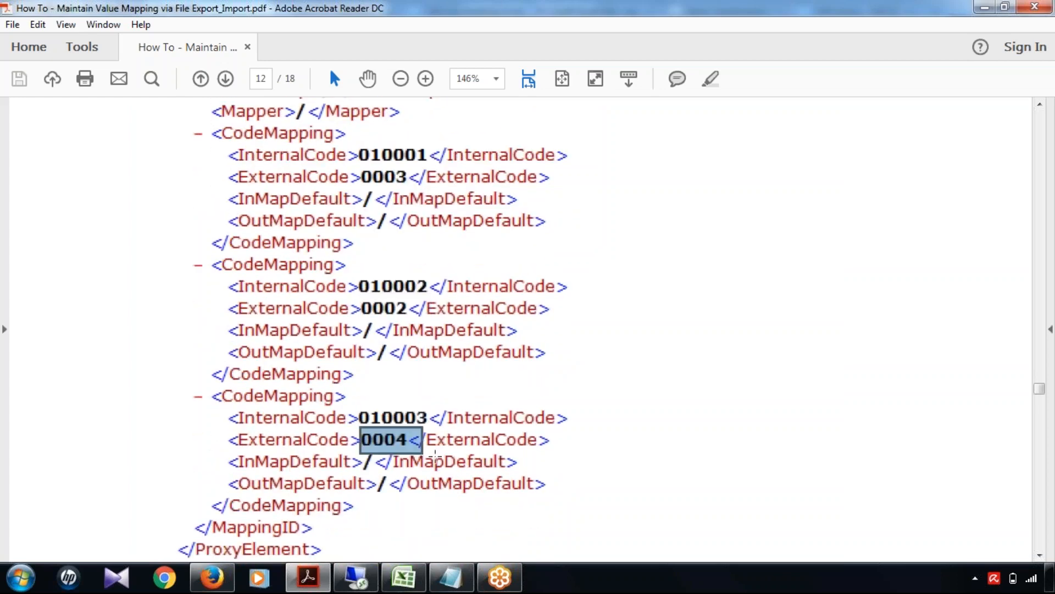
- Switch to SAP GUI on the remote desktop and check the external code values of mapping combinations 4 to 6
left_click(370, 587)
double_click(572, 259)
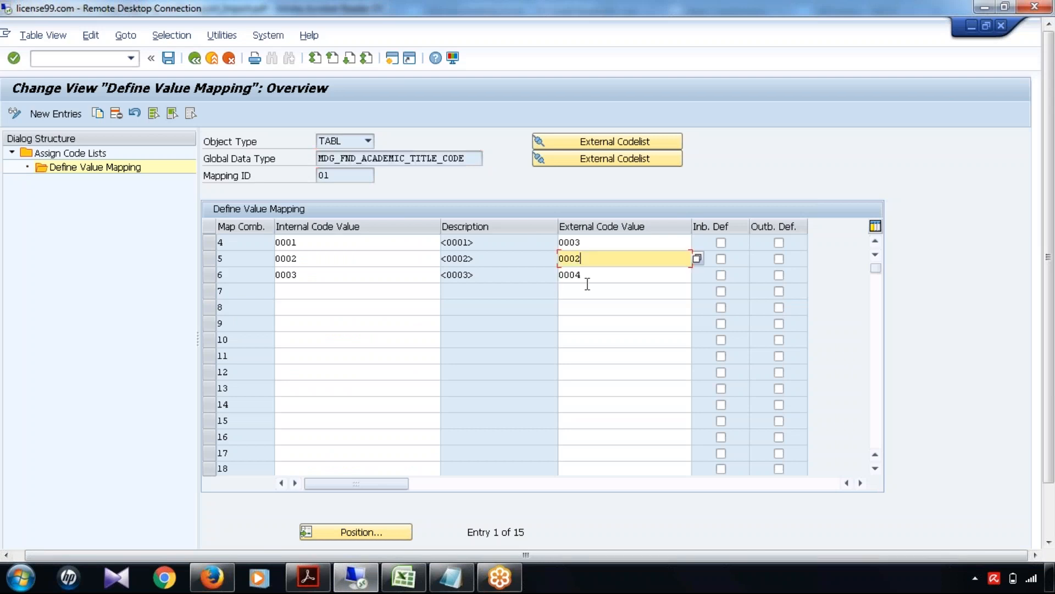
key("Down")
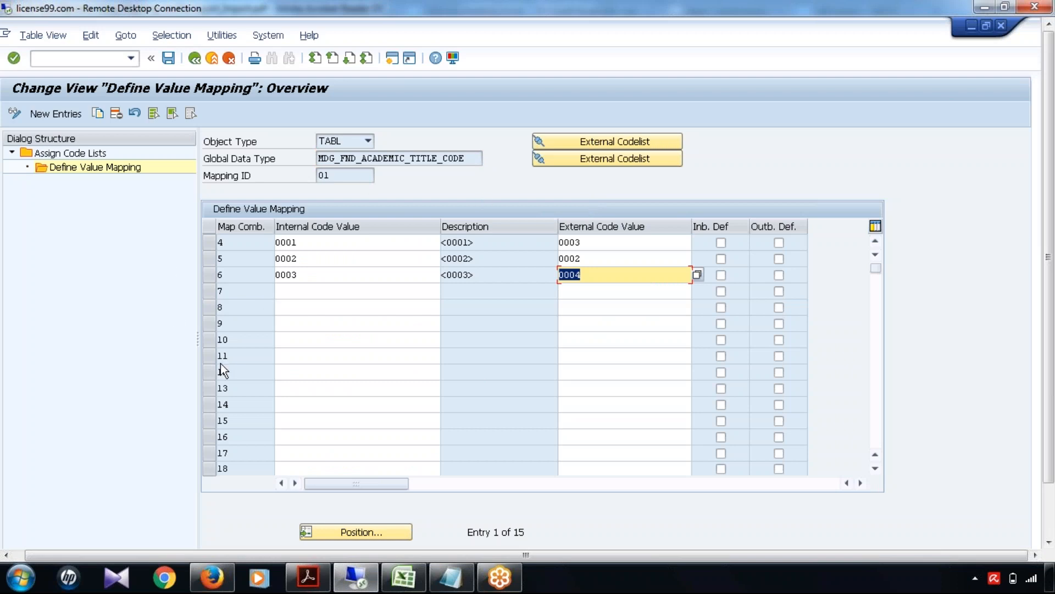
left_click(600, 275)
left_click(595, 237)
key("Down")
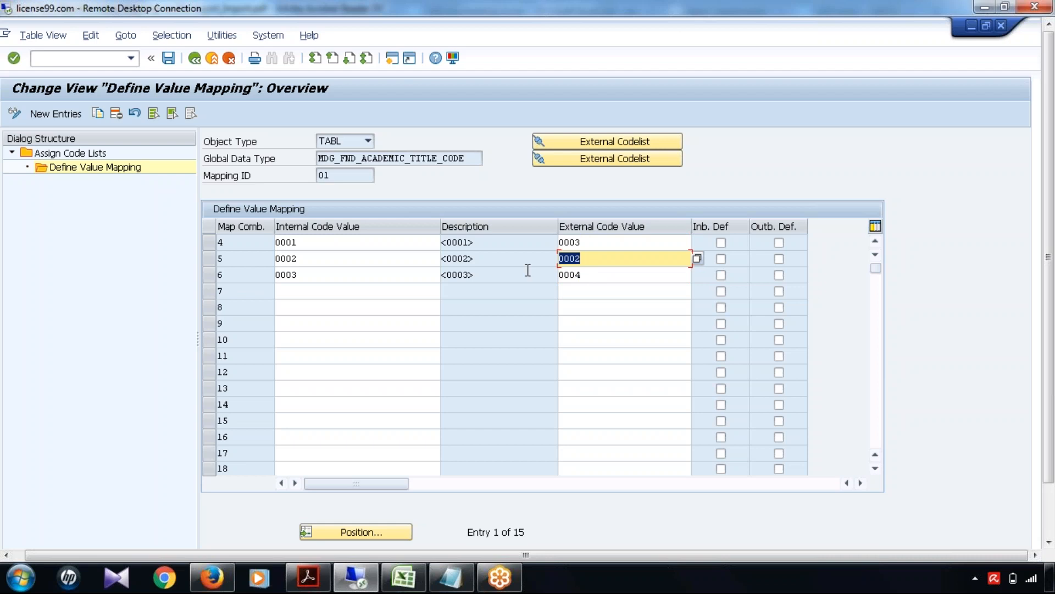
key("Down")
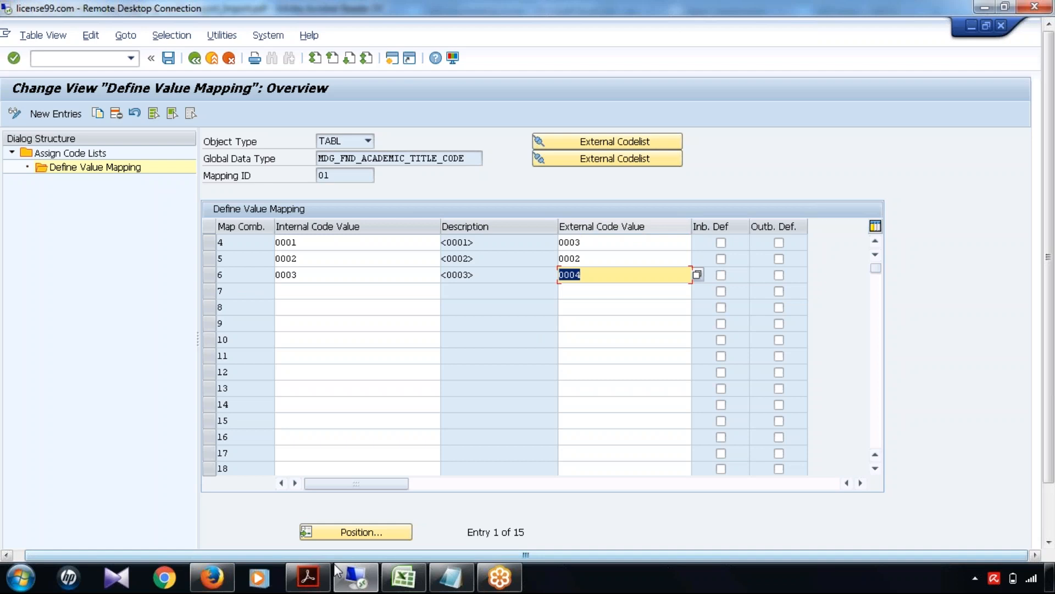
- Return to the PDF guide in Acrobat Reader and review the exported XML from its list attributes to the closing ValueMapping tag
left_click(308, 577)
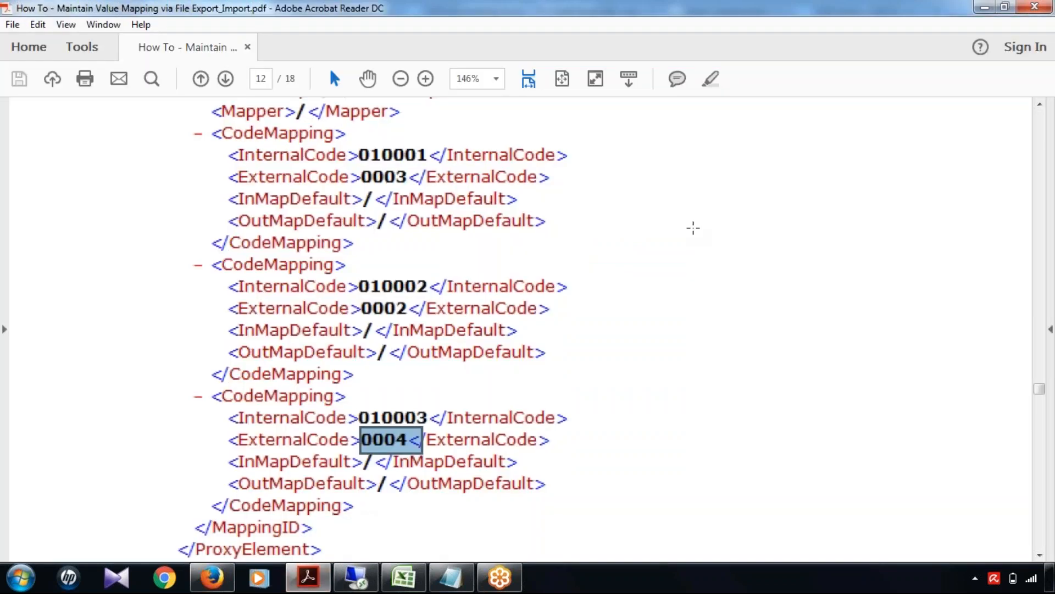
left_click(693, 228)
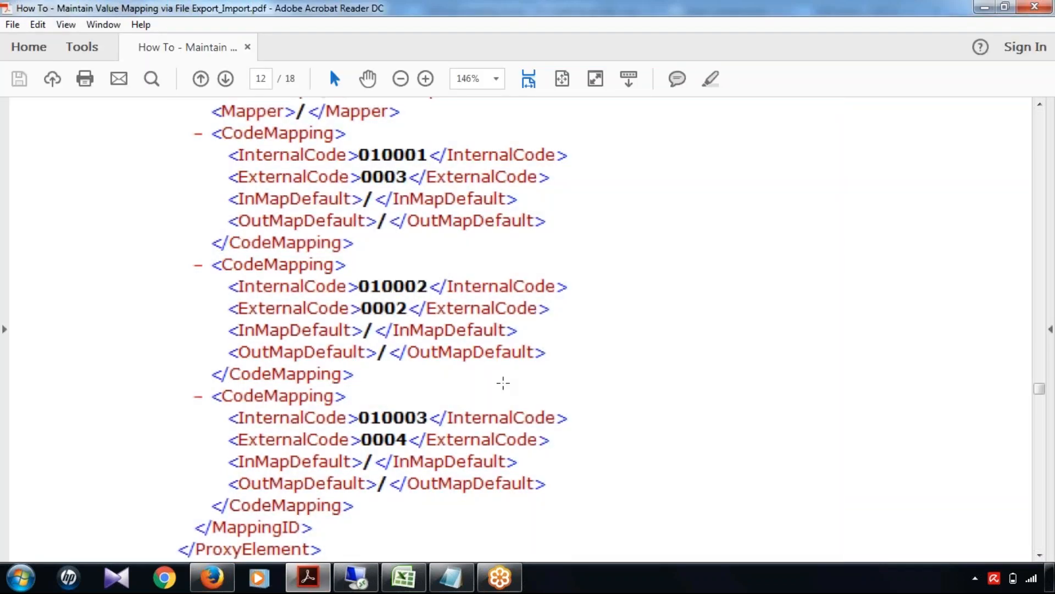
scroll(503, 383, "down", 1)
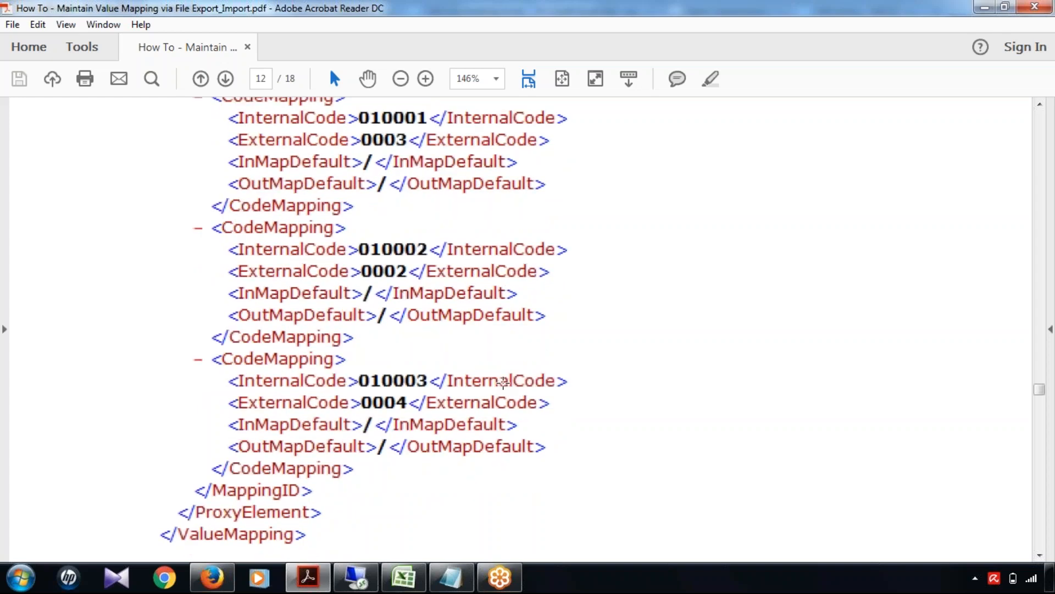
scroll(502, 383, "down", 2)
scroll(449, 409, "up", 6)
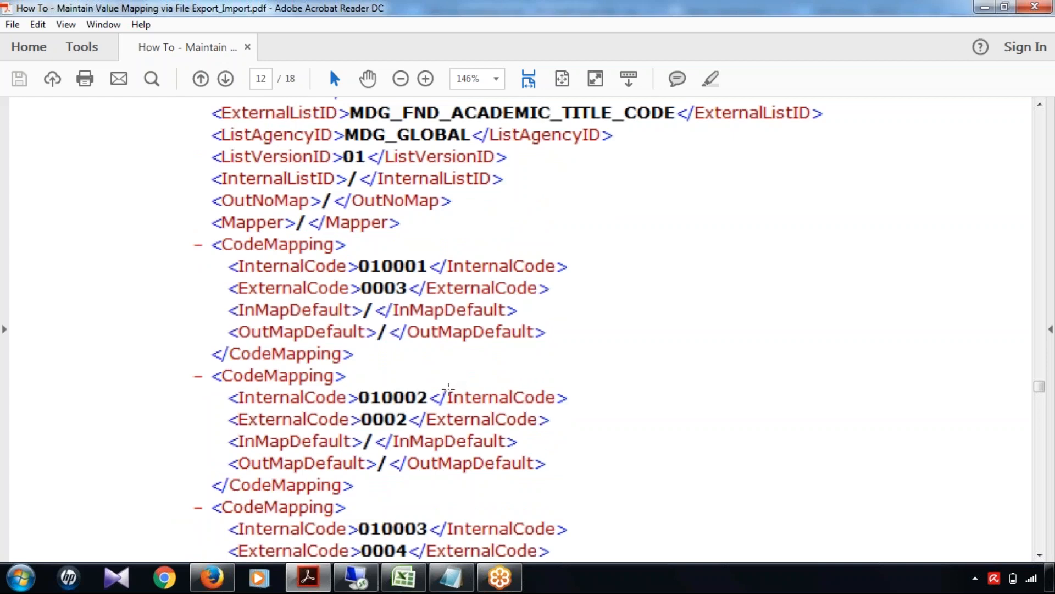
scroll(449, 389, "down", 4)
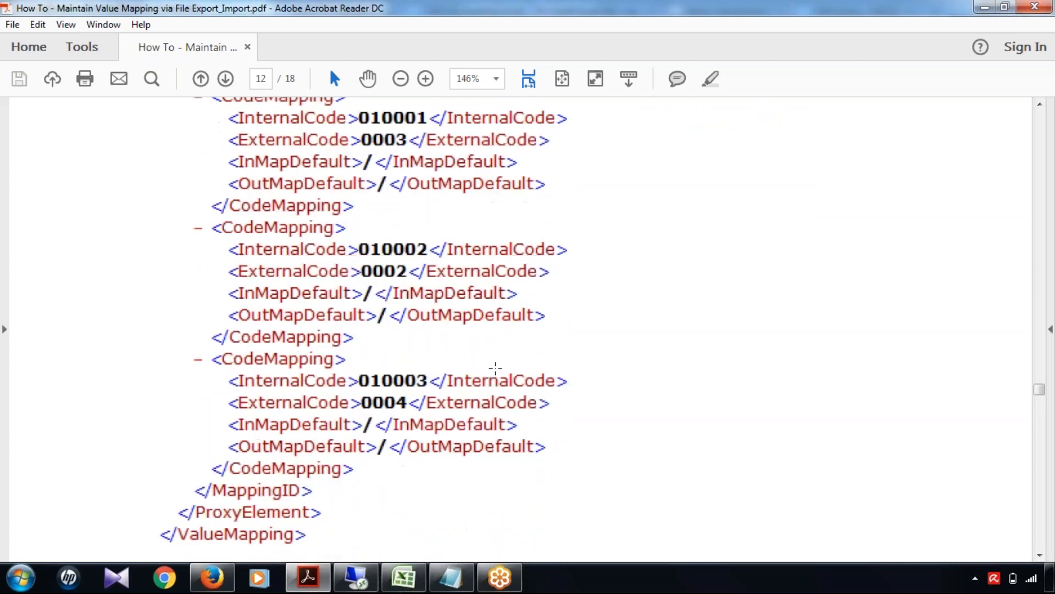
- Read the guide's Import section, covering the Maintain Academic Titles customizing path and the academic title table
scroll(495, 368, "down", 10)
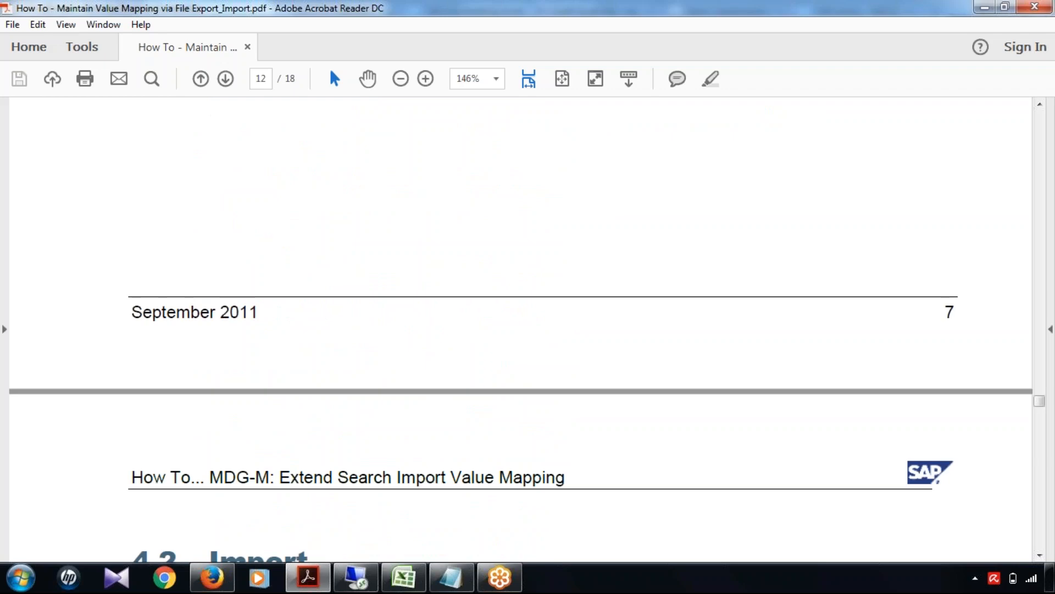
scroll(521, 329, "down", 10)
scroll(528, 330, "down", 5)
scroll(495, 365, "up", 2)
scroll(420, 494, "down", 2)
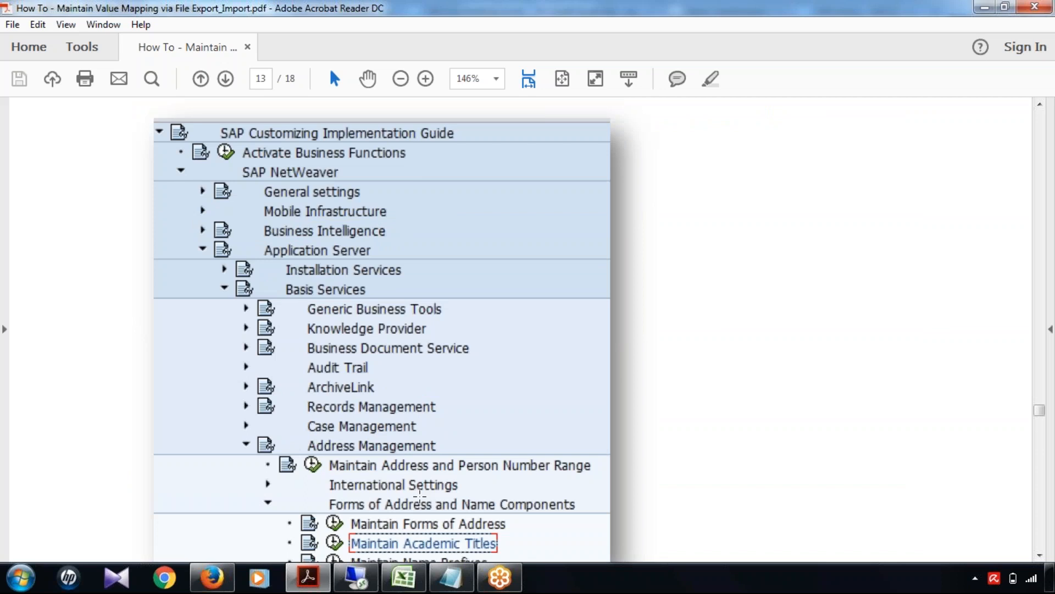
scroll(419, 493, "down", 1)
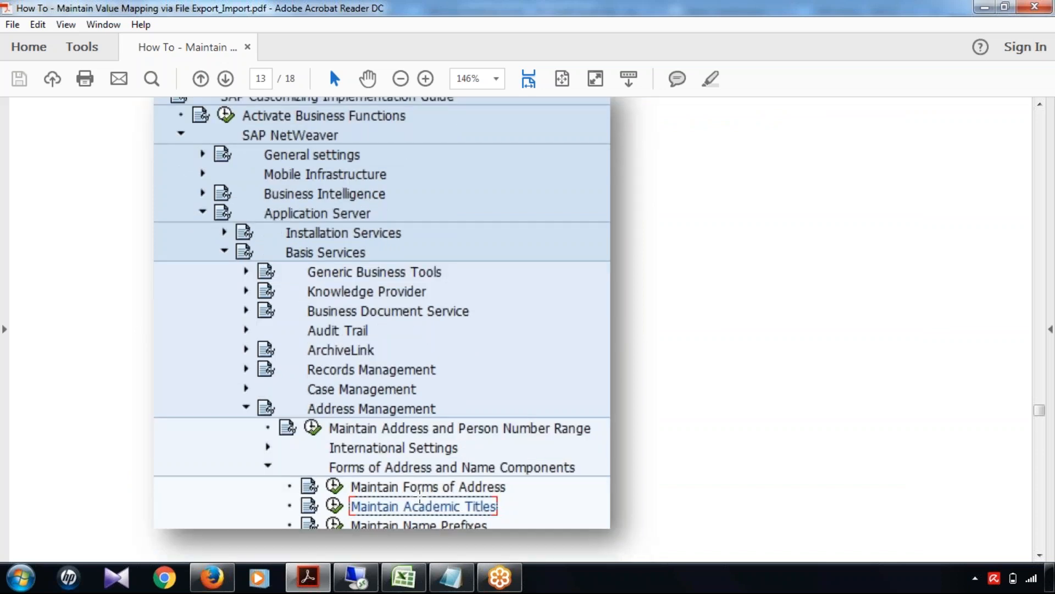
scroll(419, 493, "down", 1)
scroll(517, 464, "down", 9)
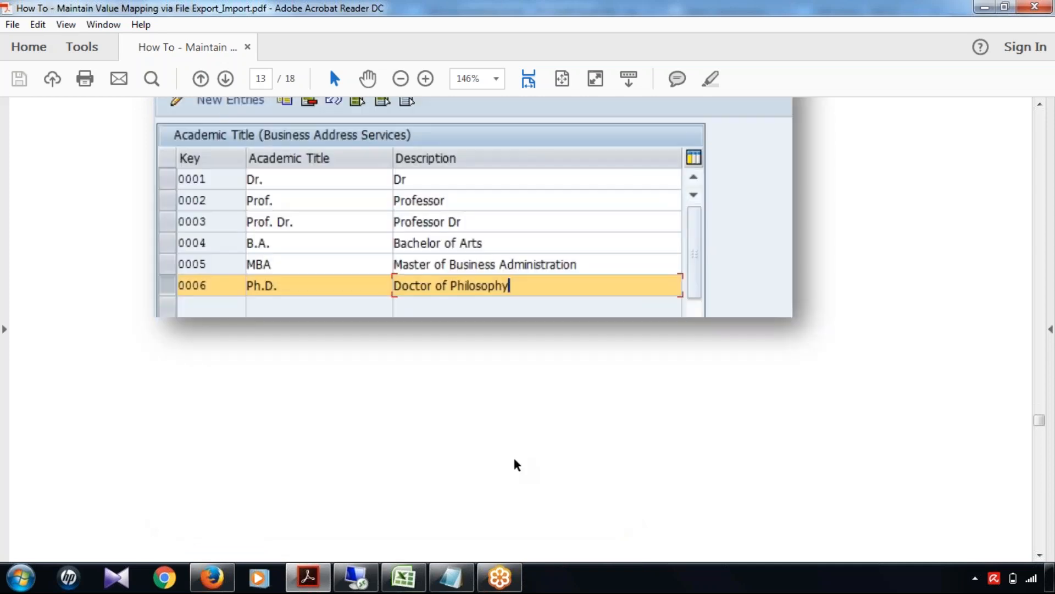
scroll(516, 464, "down", 10)
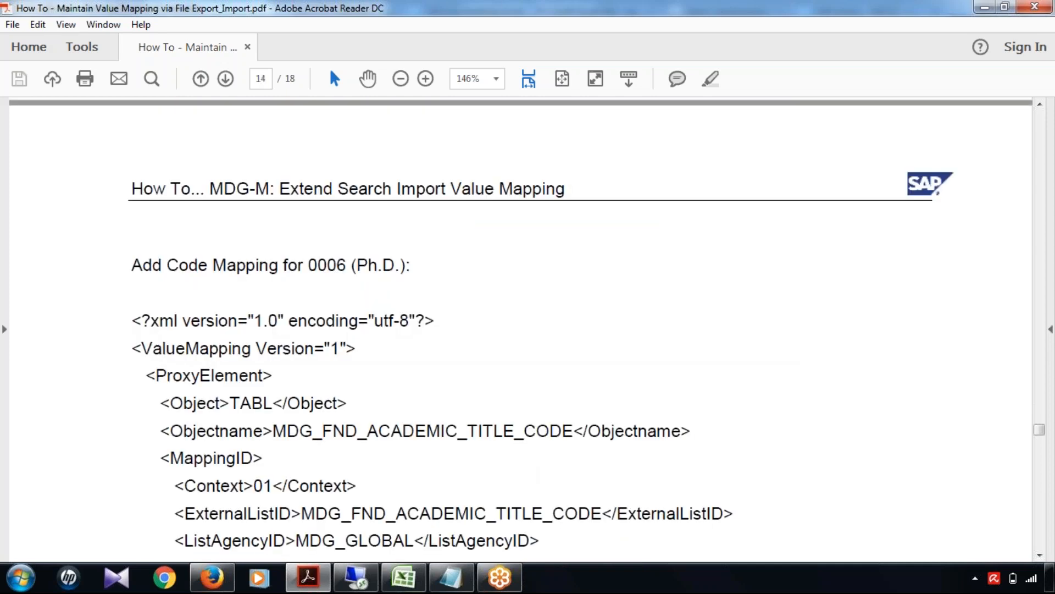
scroll(517, 329, "up", 10)
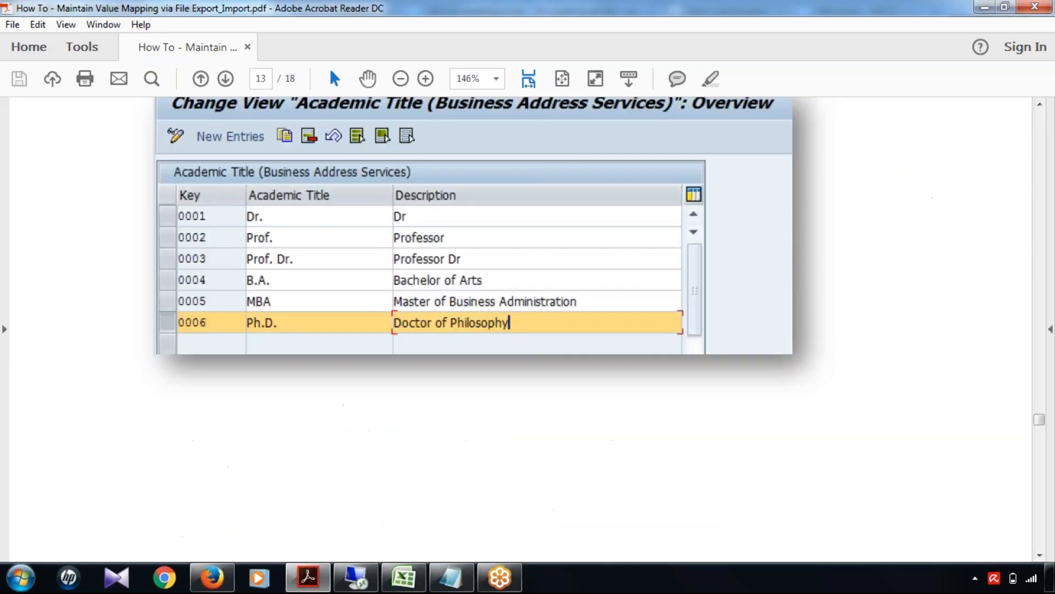
- Switch to SAP GUI, add a value mapping from internal code 0004 to external code 0001, and save it
key("alt+Tab")
left_click(429, 296)
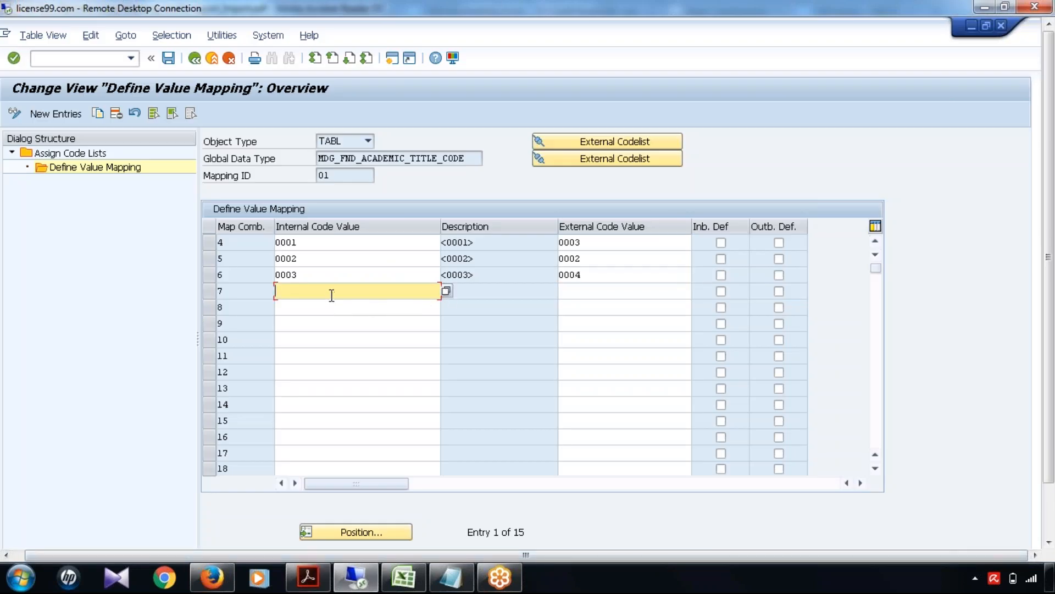
type("0004")
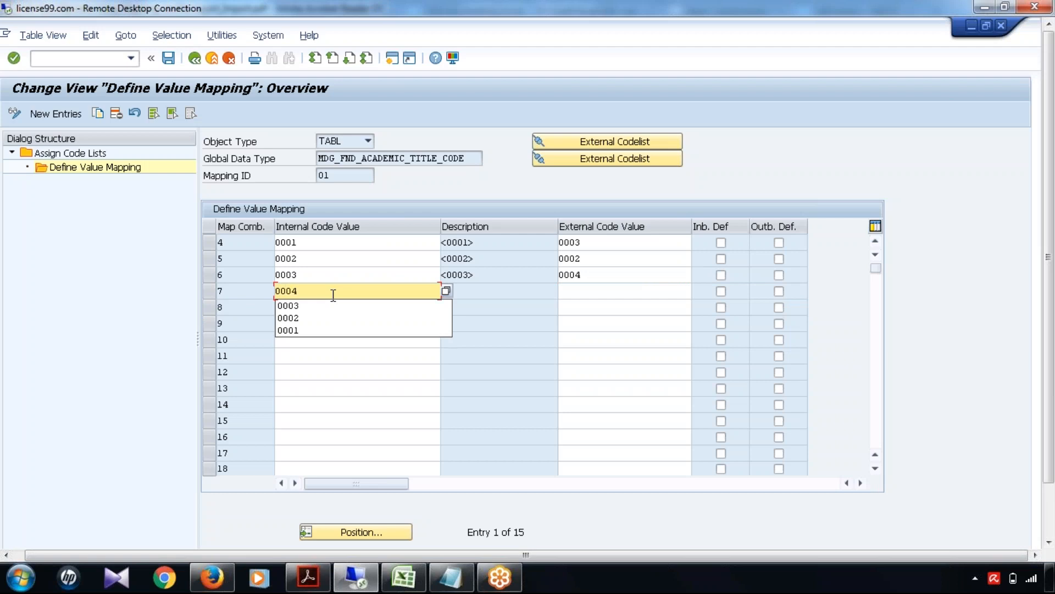
key("Escape")
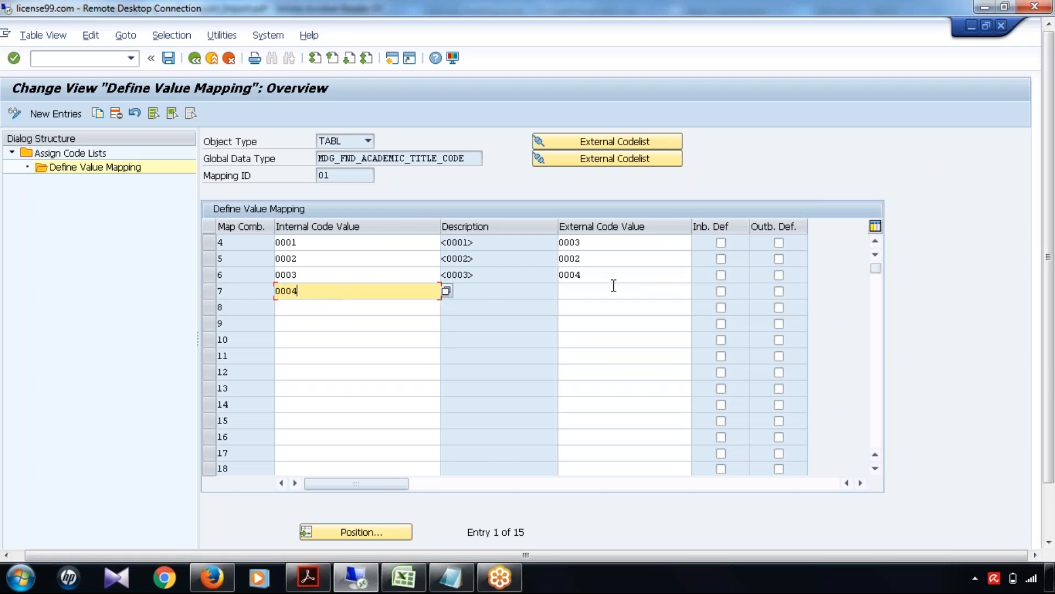
left_click(573, 292)
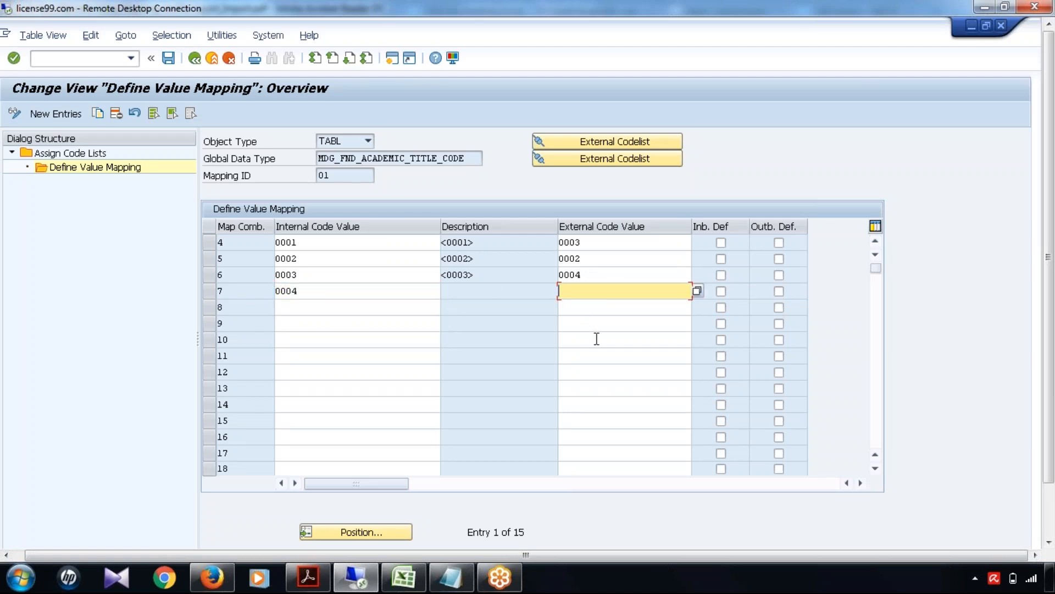
type("000")
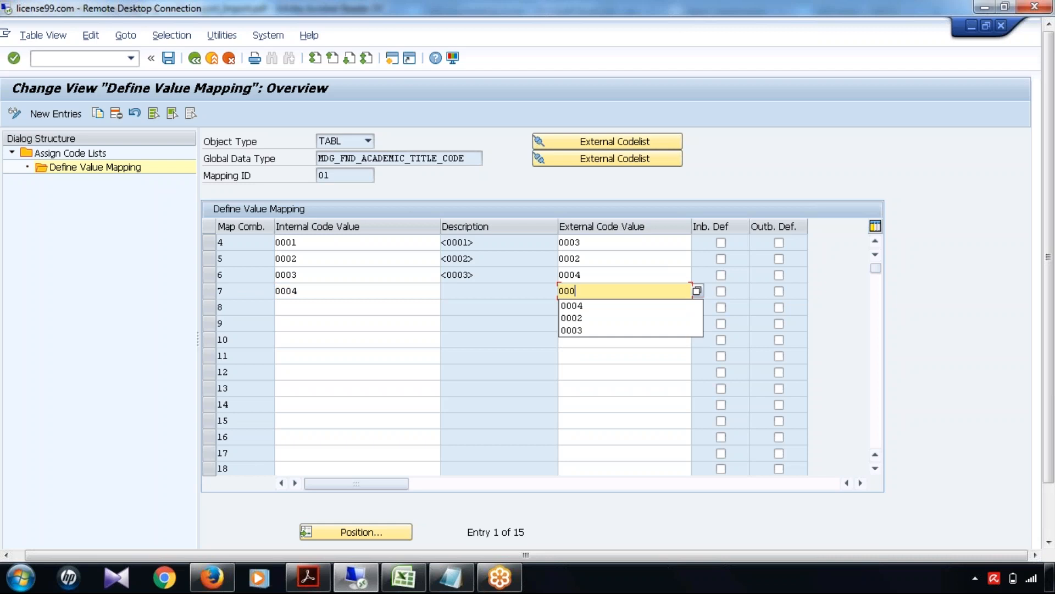
type("1")
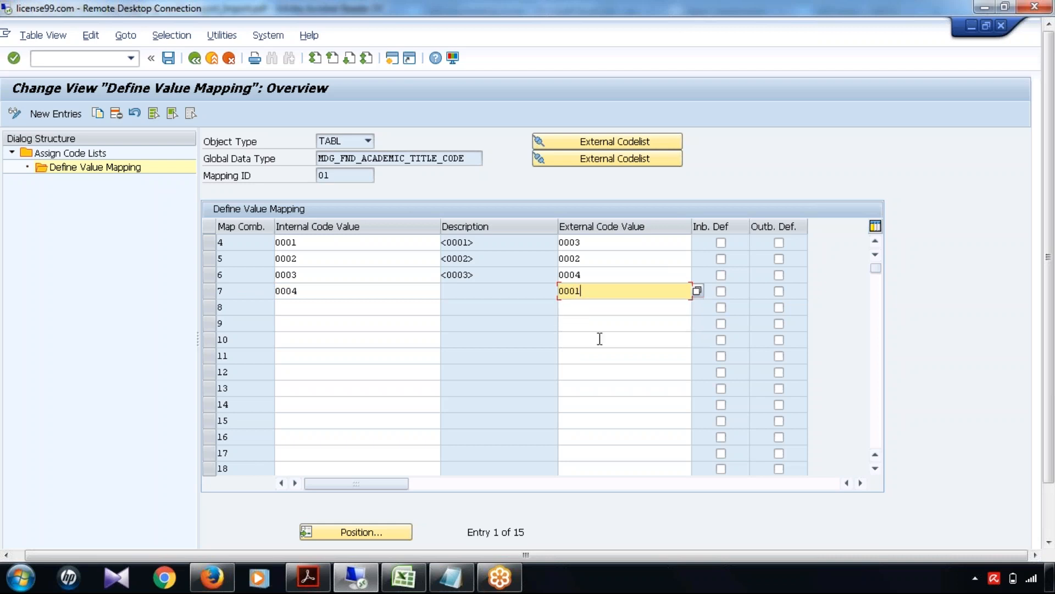
left_click(168, 58)
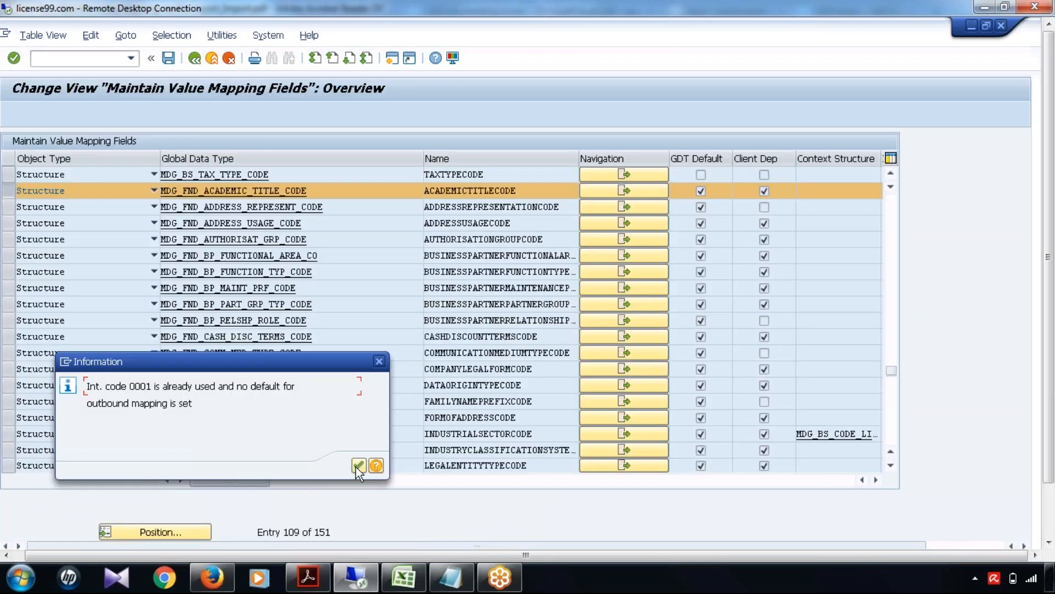
left_click(355, 466)
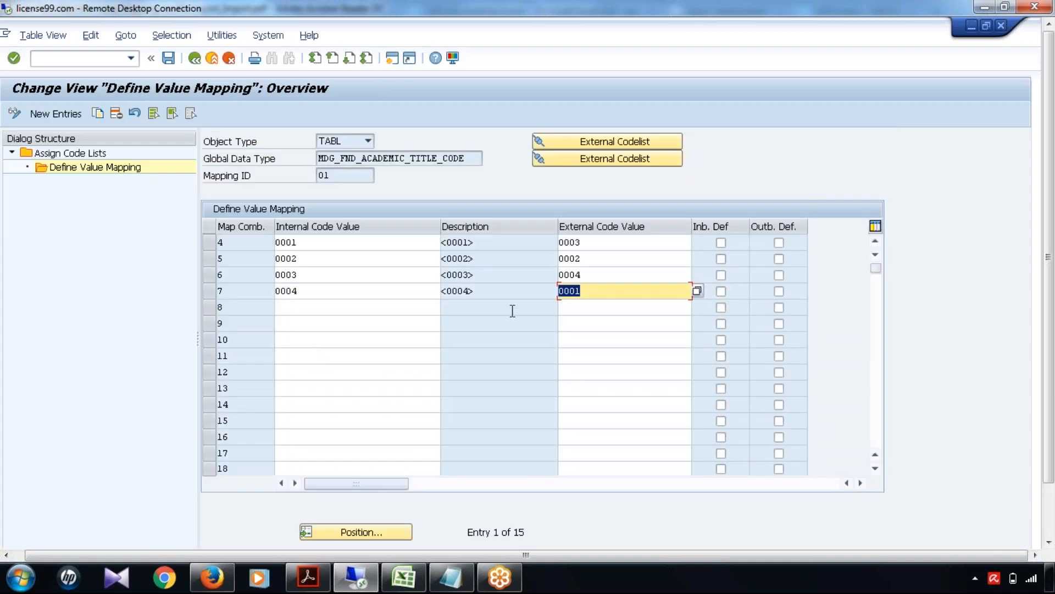
- Compare the SAP mapping with the guide's academic title table and find the code mapping example for 0006 (Ph.D.)
left_click(307, 577)
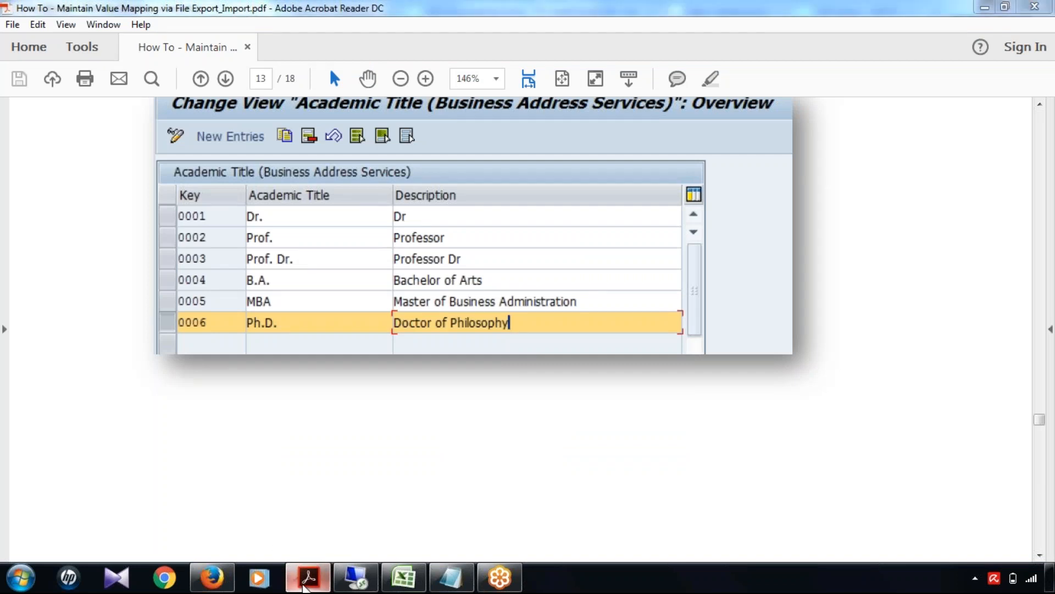
key("alt+Tab")
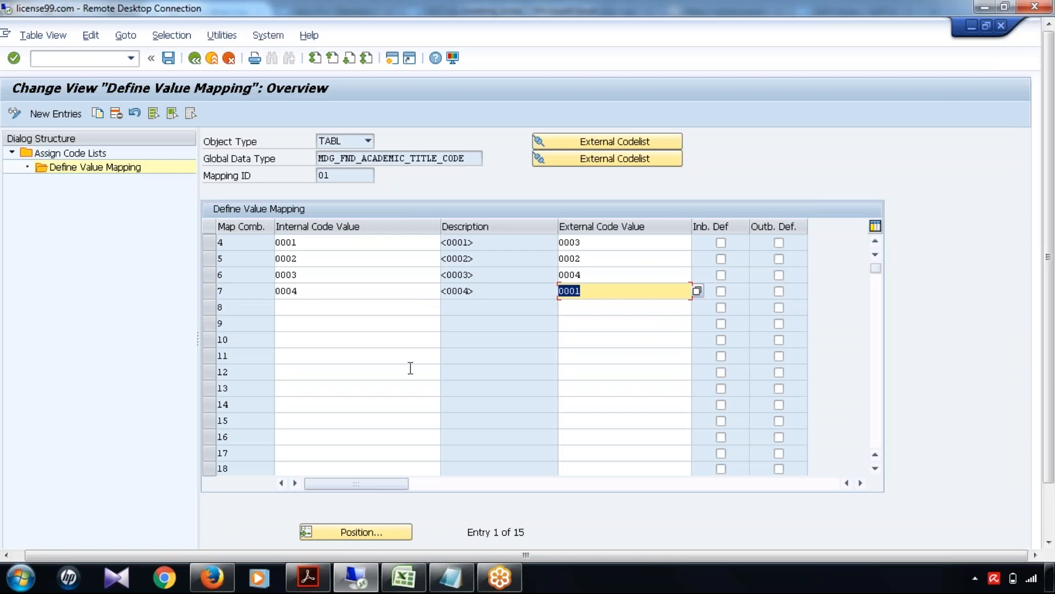
left_click(309, 578)
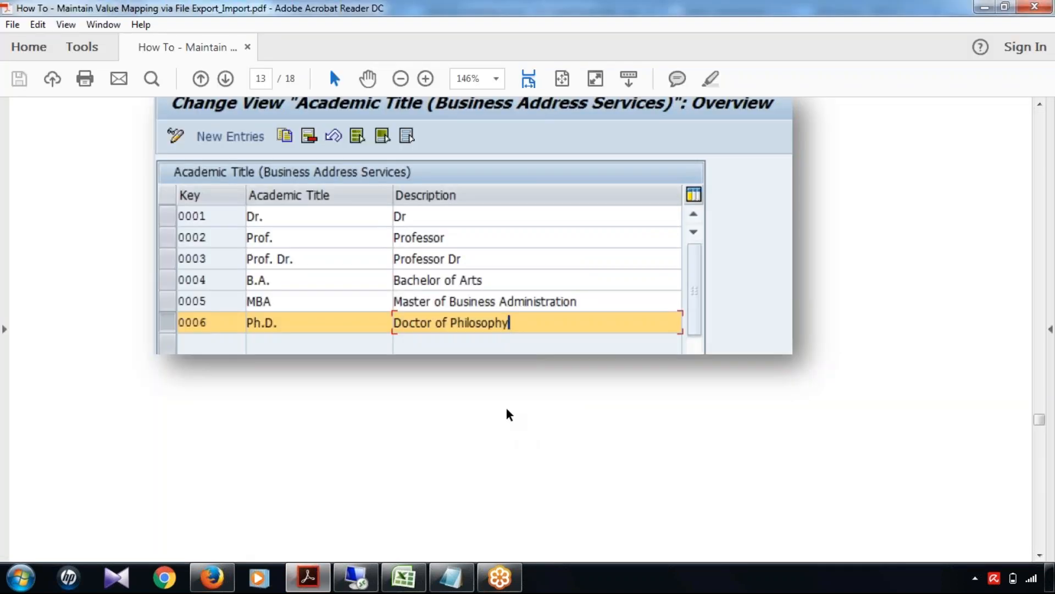
scroll(507, 410, "down", 3)
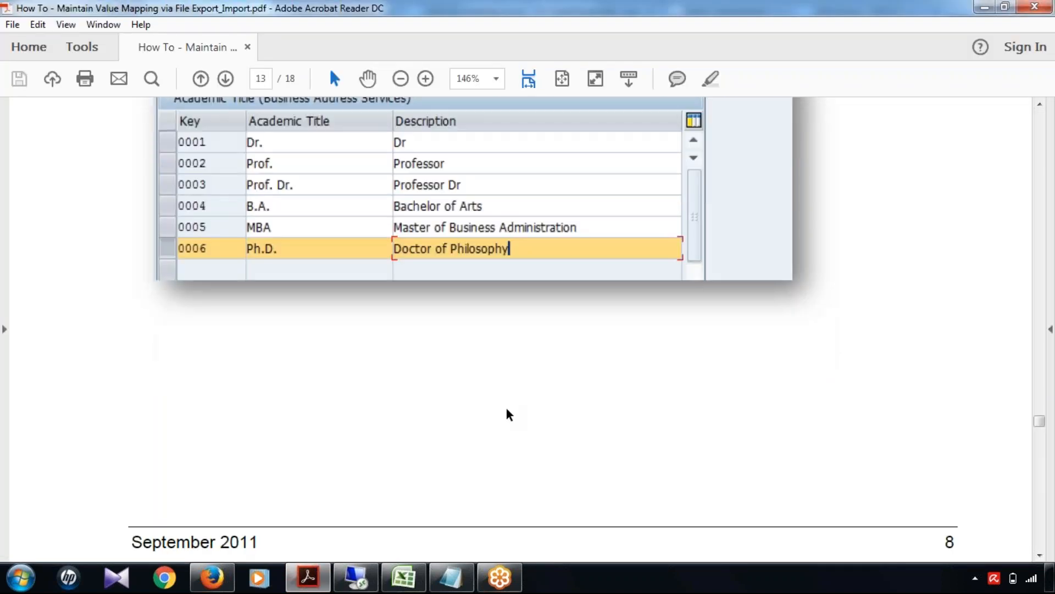
scroll(509, 414, "down", 1)
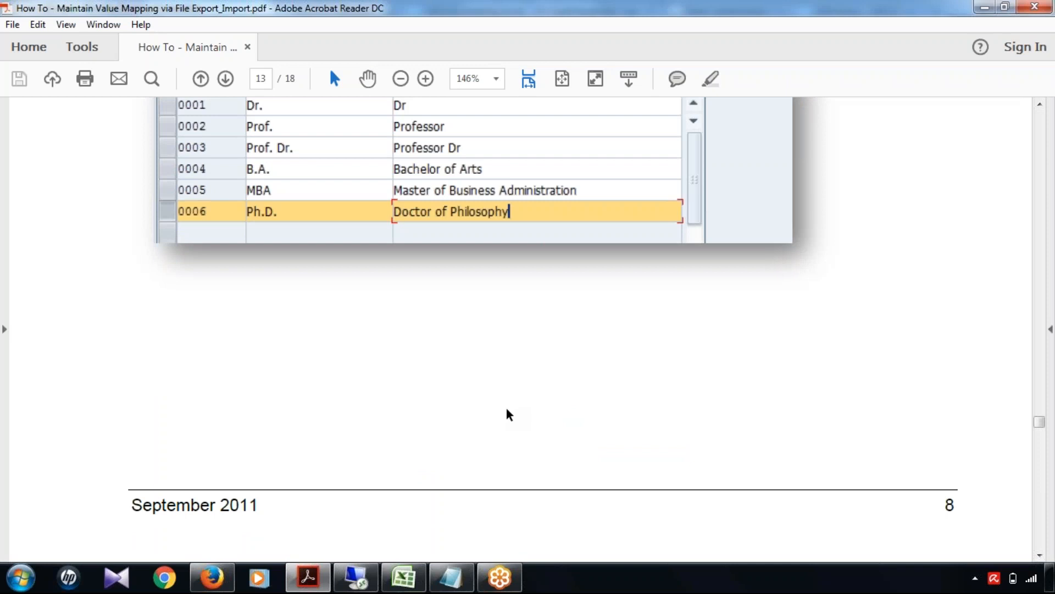
scroll(507, 414, "up", 10)
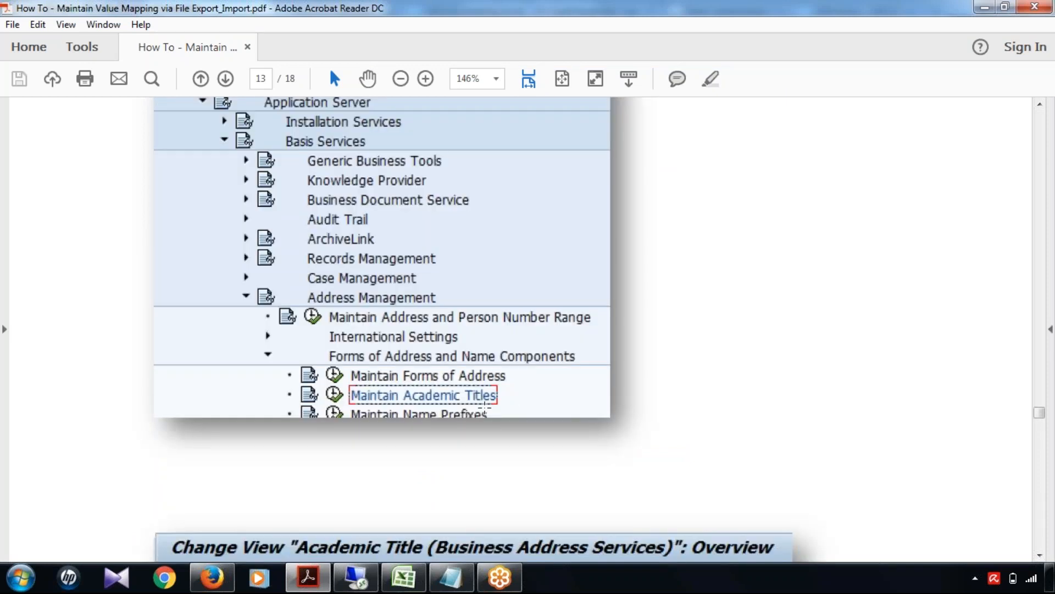
scroll(483, 412, "down", 9)
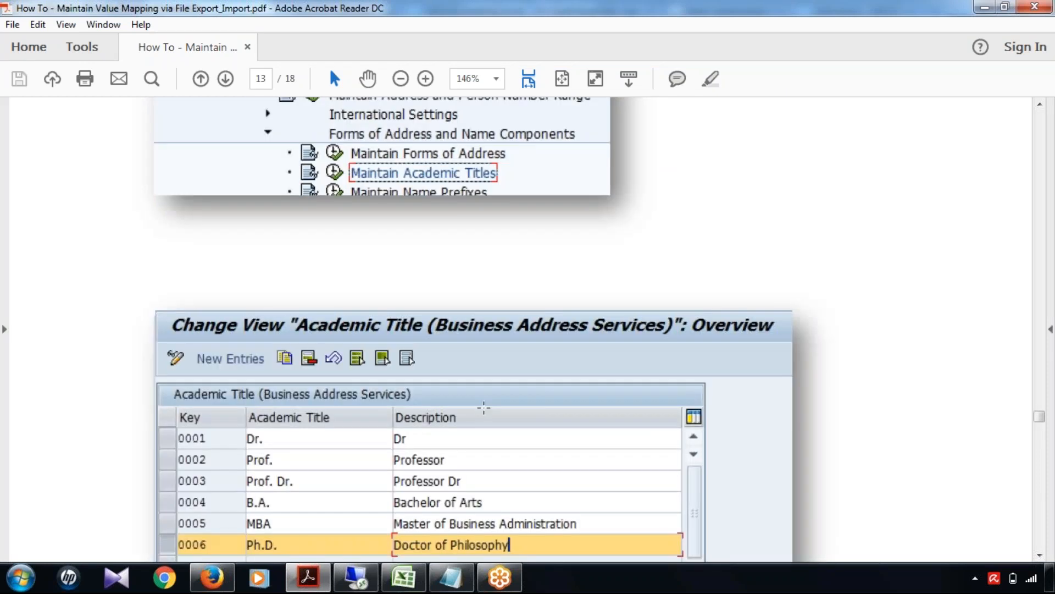
scroll(483, 408, "down", 10)
scroll(484, 408, "down", 10)
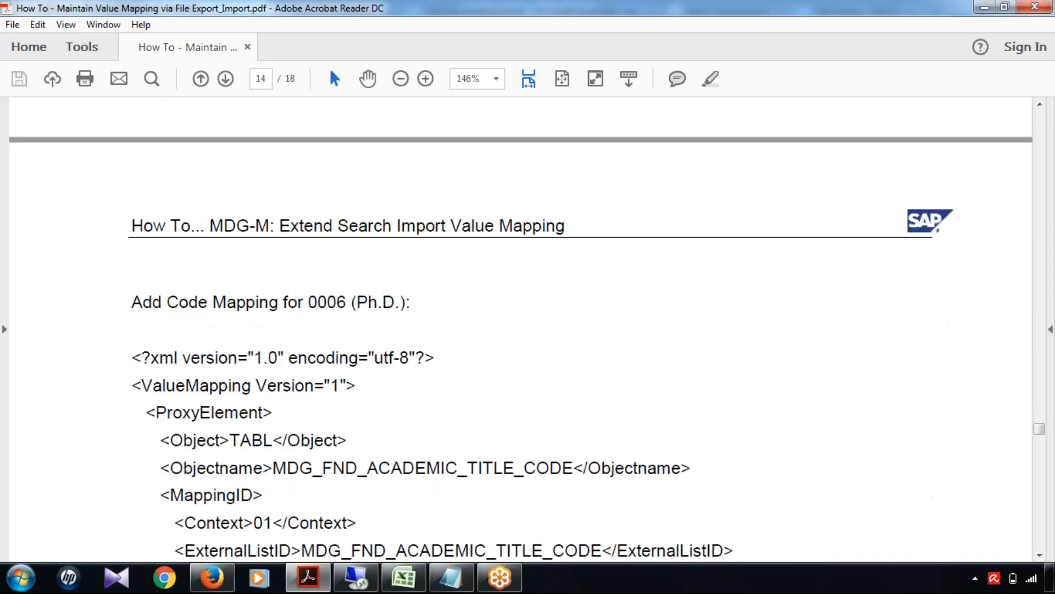
- Switch to the Excel notes and enter "Step 3: Export by using File Export" in cell A1436
left_click(357, 577)
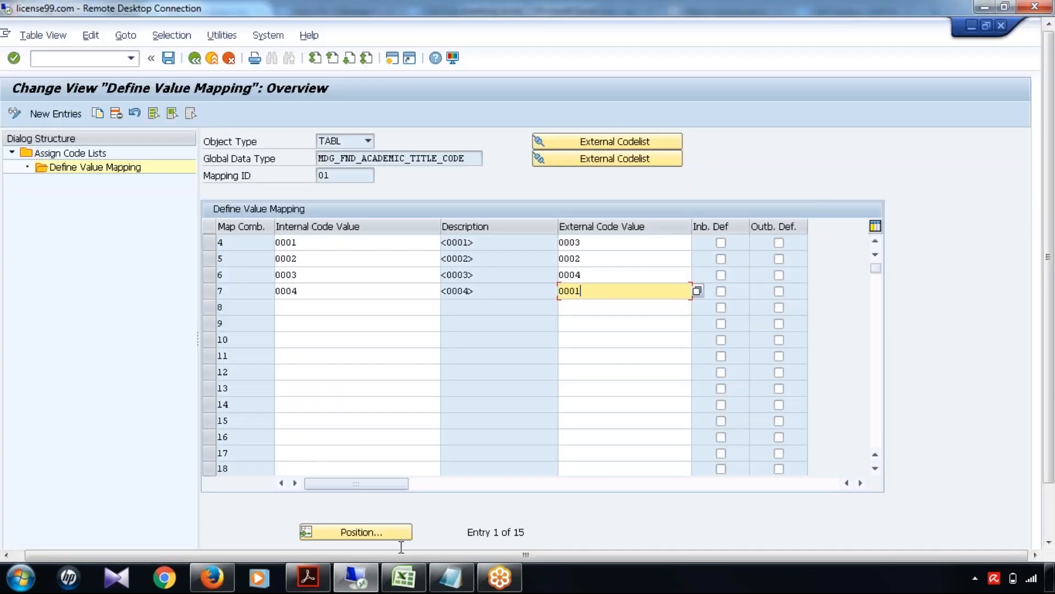
left_click(399, 586)
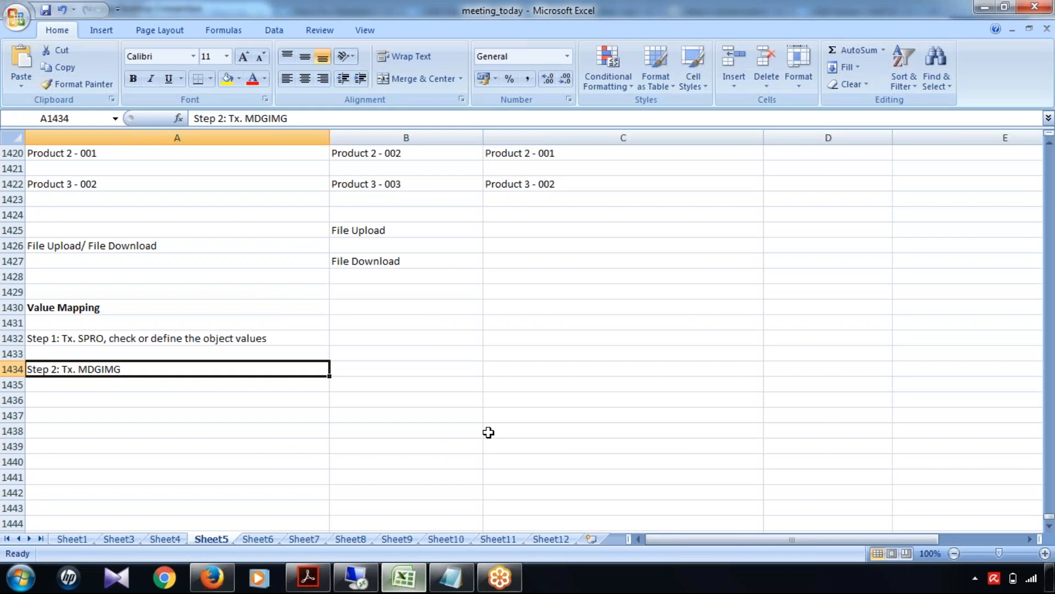
key("Down")
key("Down")
type("Step 3: Export us")
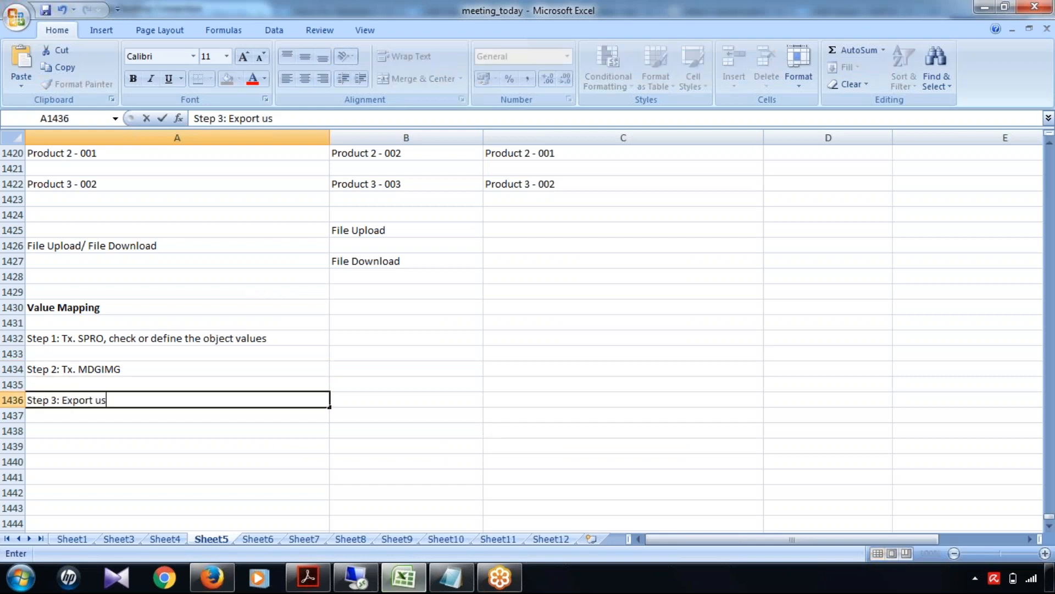
type("ing")
left_click(263, 118)
type("by")
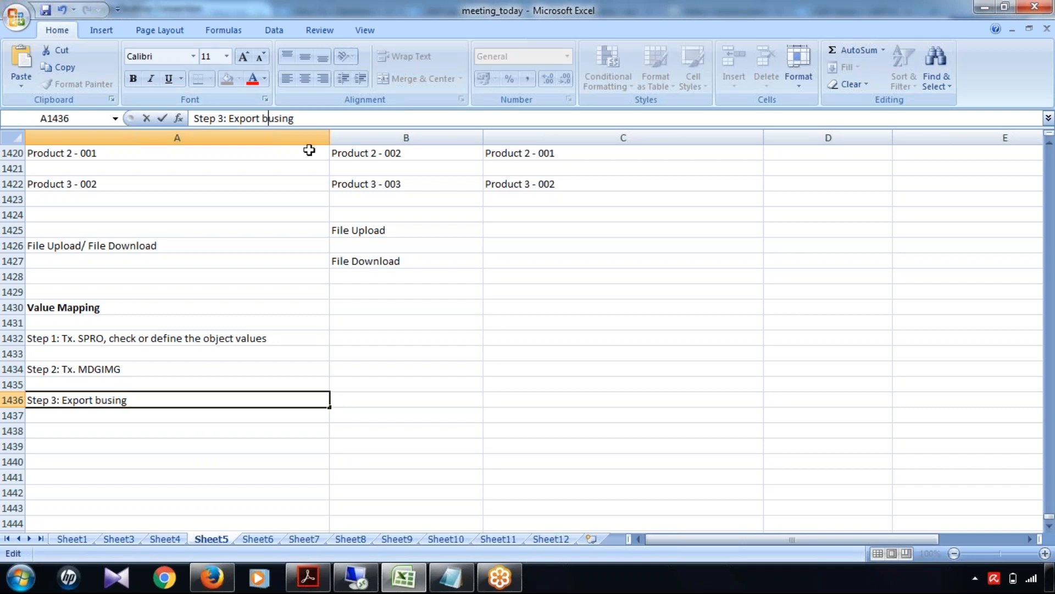
left_click(346, 113)
type("File")
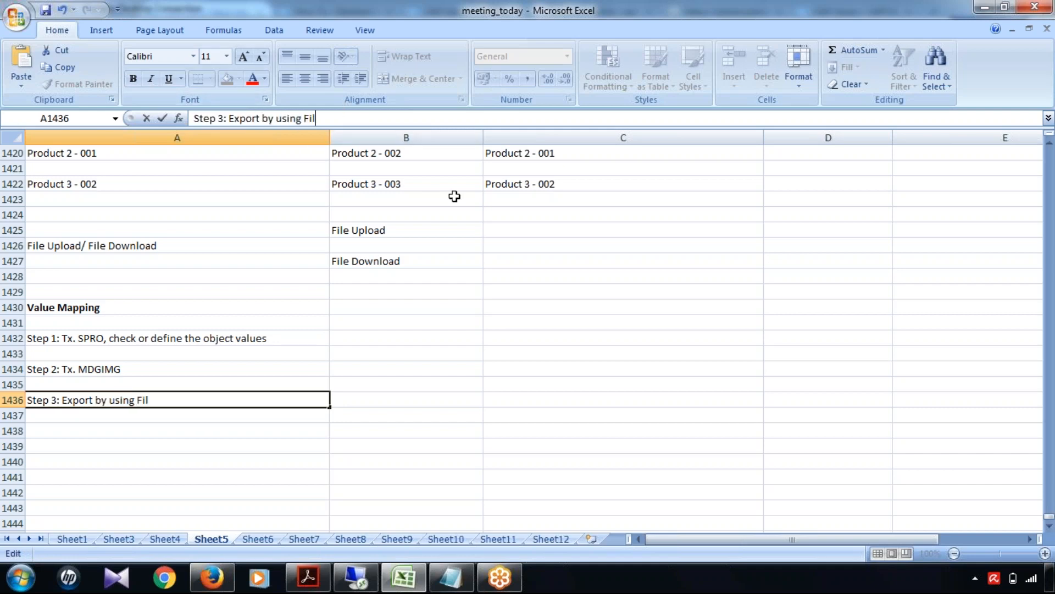
type(" Export")
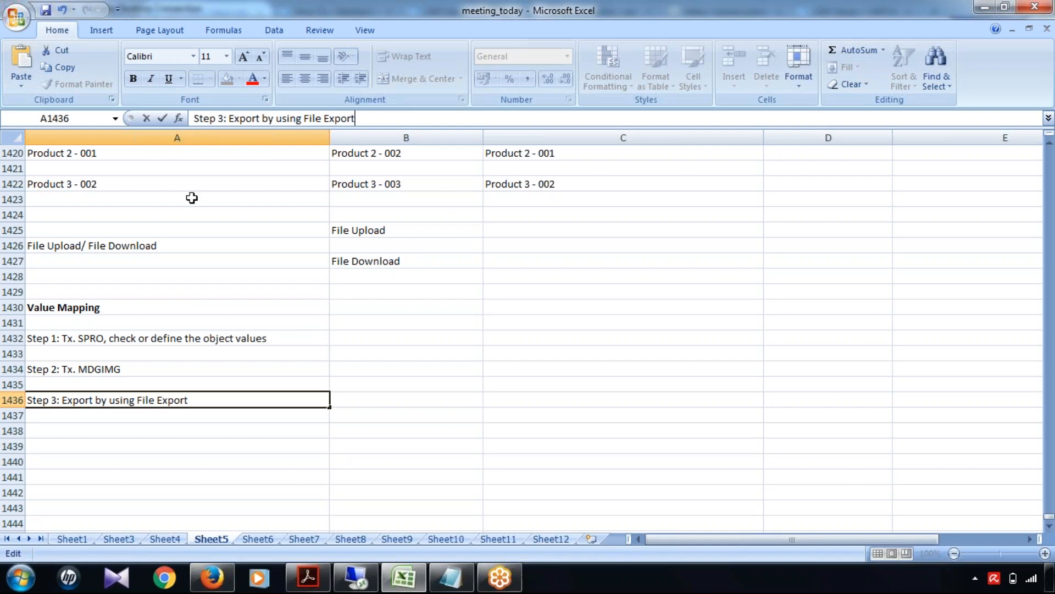
- Change the text in cell A1426 to "File Export/ File Import"
left_click(146, 244)
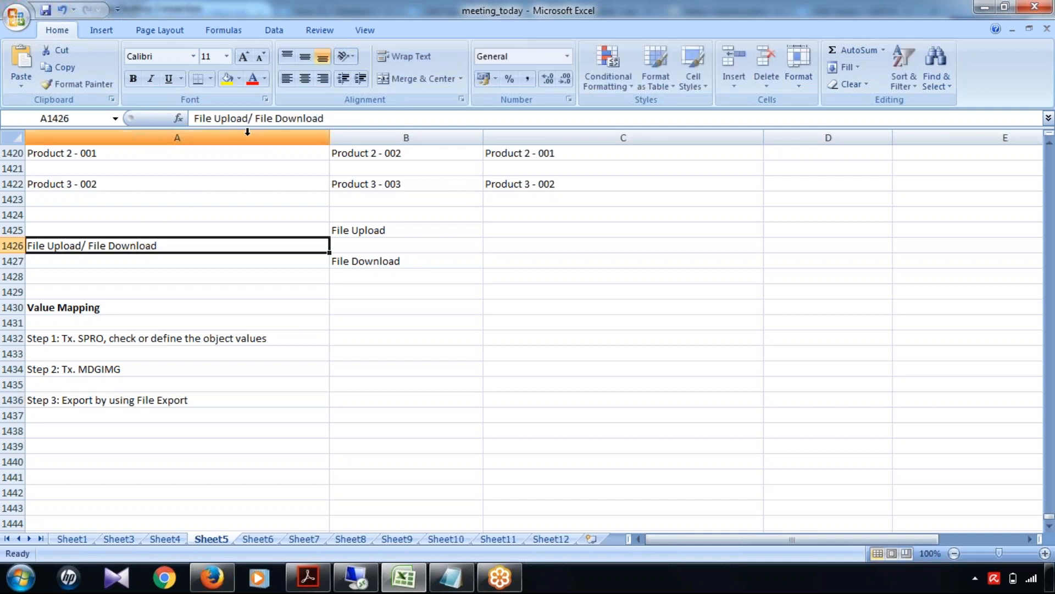
left_click_drag(247, 118, 214, 118)
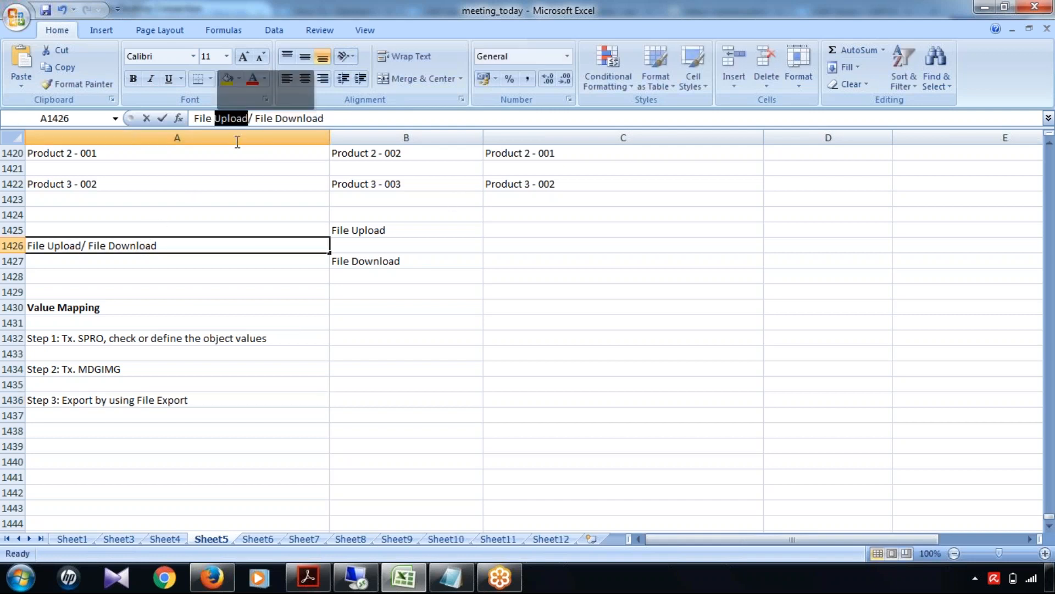
type("Expor")
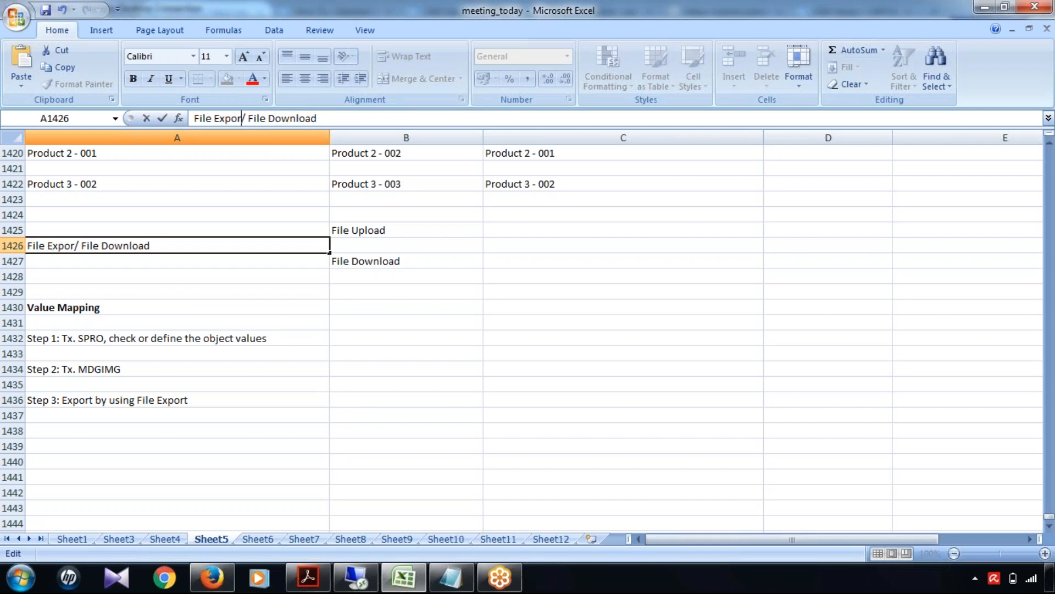
type("t")
left_click_drag(321, 118, 272, 118)
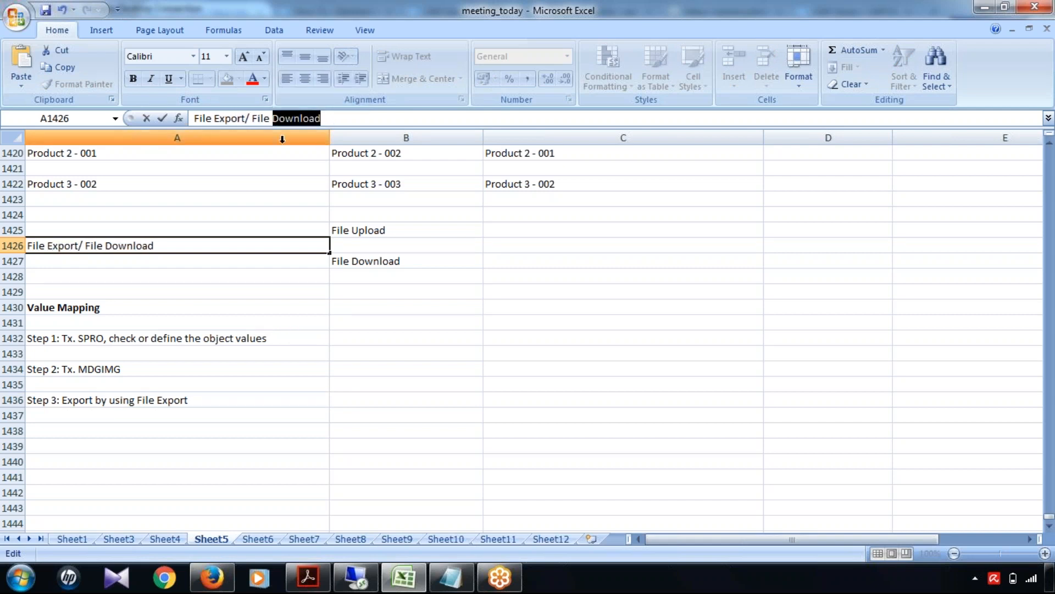
type("Import")
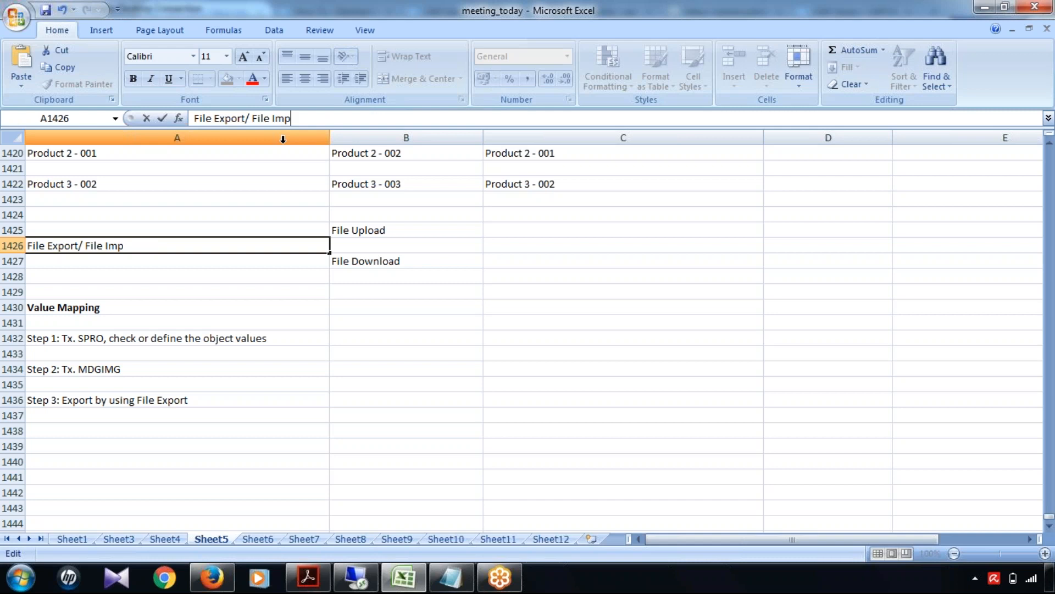
left_click(380, 214)
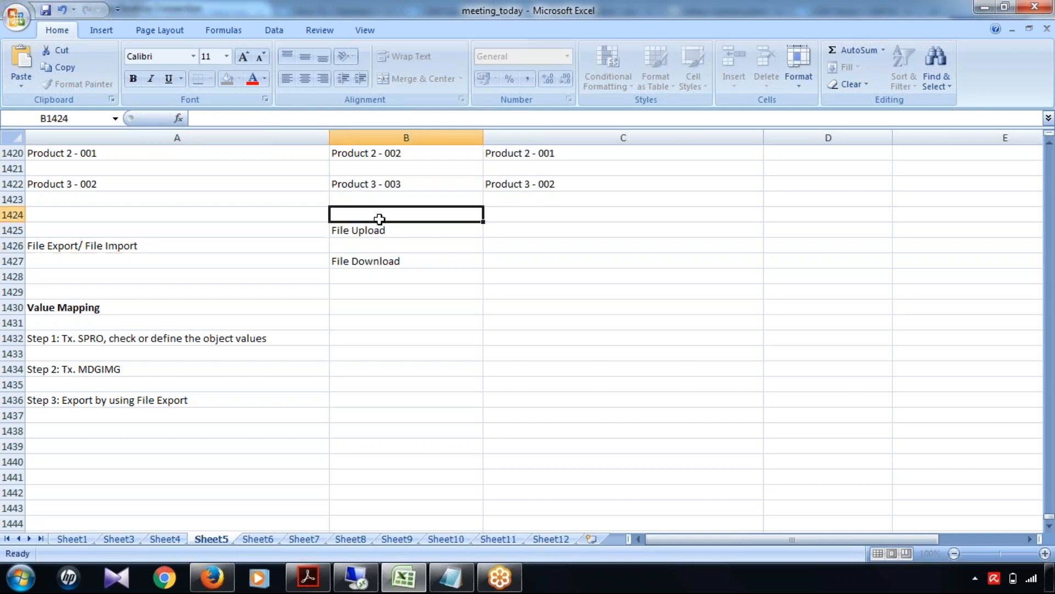
- Change cell B1425 to "File Import" and cell B1427 to "File Export"
left_click(379, 229)
left_click_drag(267, 119, 214, 118)
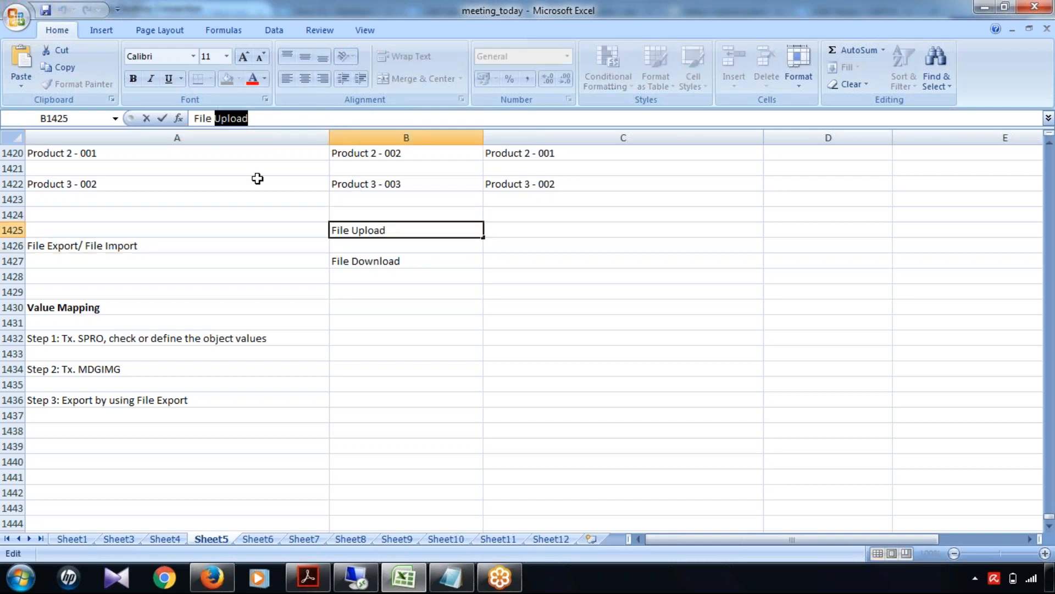
type("Import")
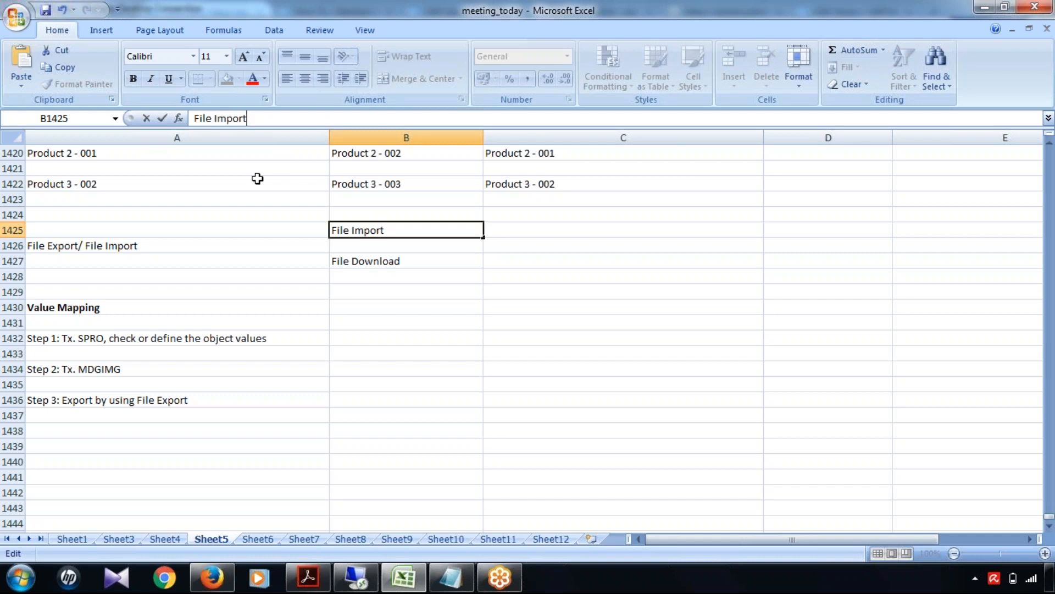
left_click(391, 261)
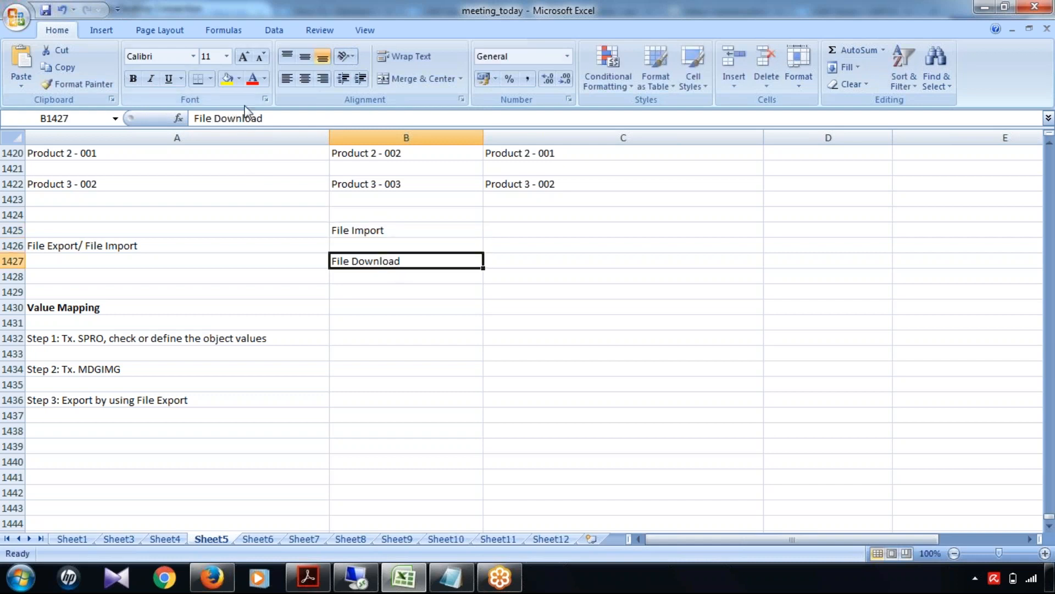
left_click_drag(264, 118, 222, 119)
type("Expo")
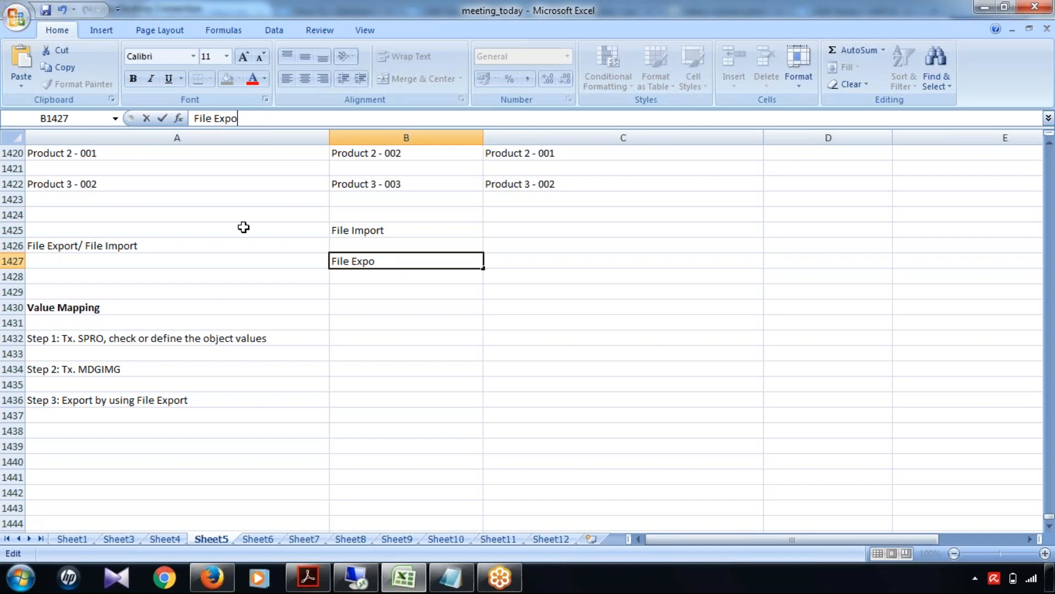
type("rt")
left_click(383, 322)
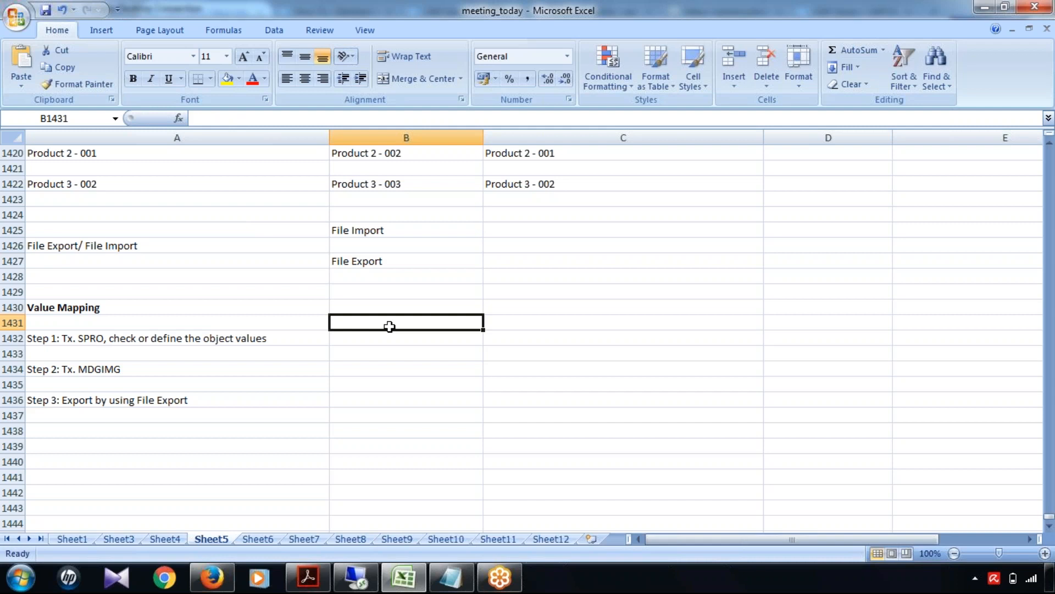
- Enter "Step 4: Import File" in cell A1438 below the export step
left_click(167, 405)
left_click(92, 431)
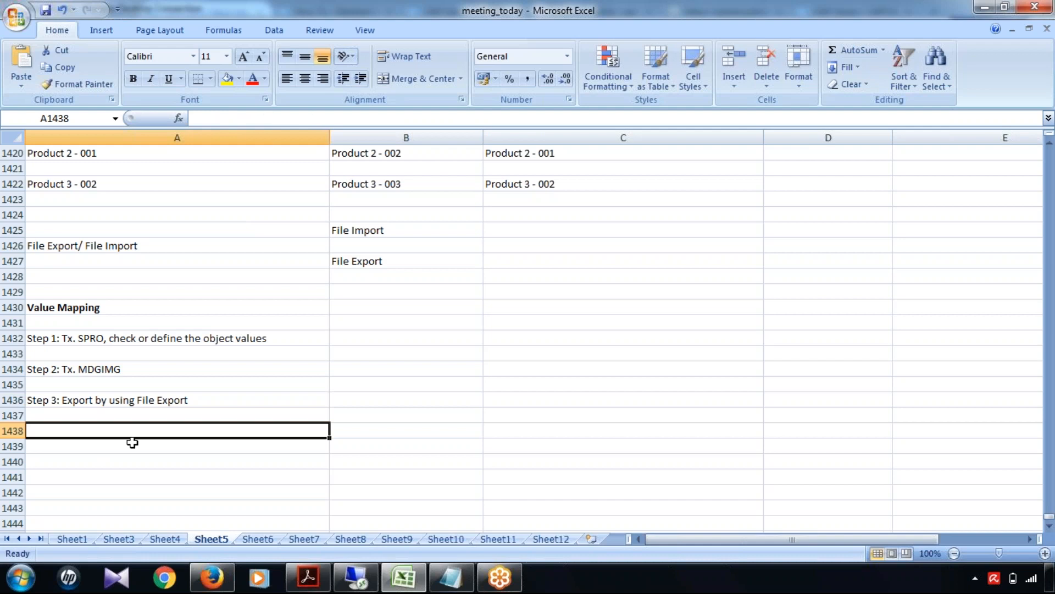
type("Step 4: Import File")
left_click(197, 474)
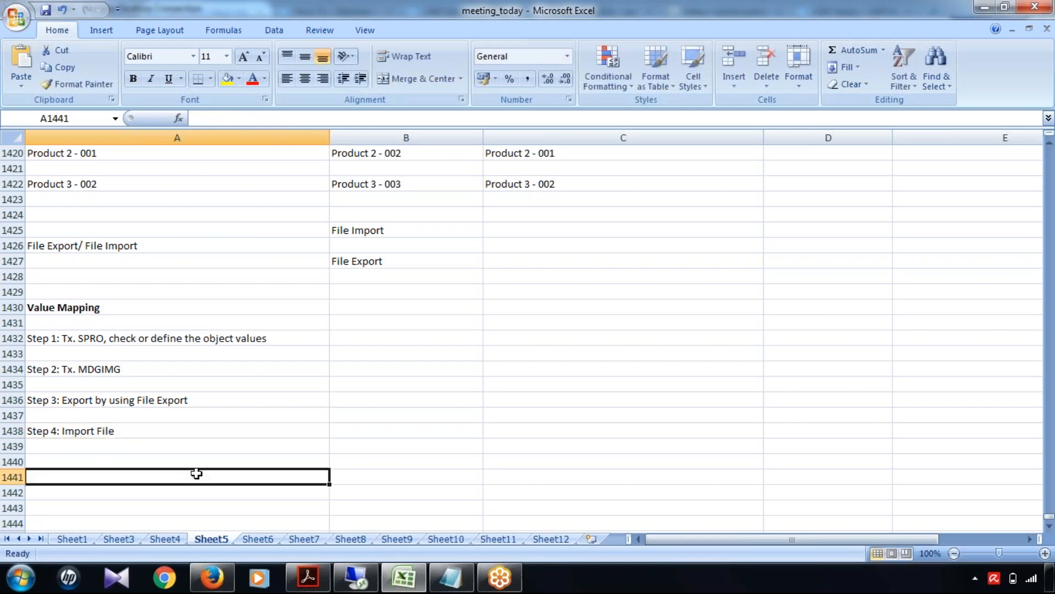
- Return to the PDF guide in Acrobat Reader and examine the object name and header elements of the XML for adding code 0006
left_click(307, 586)
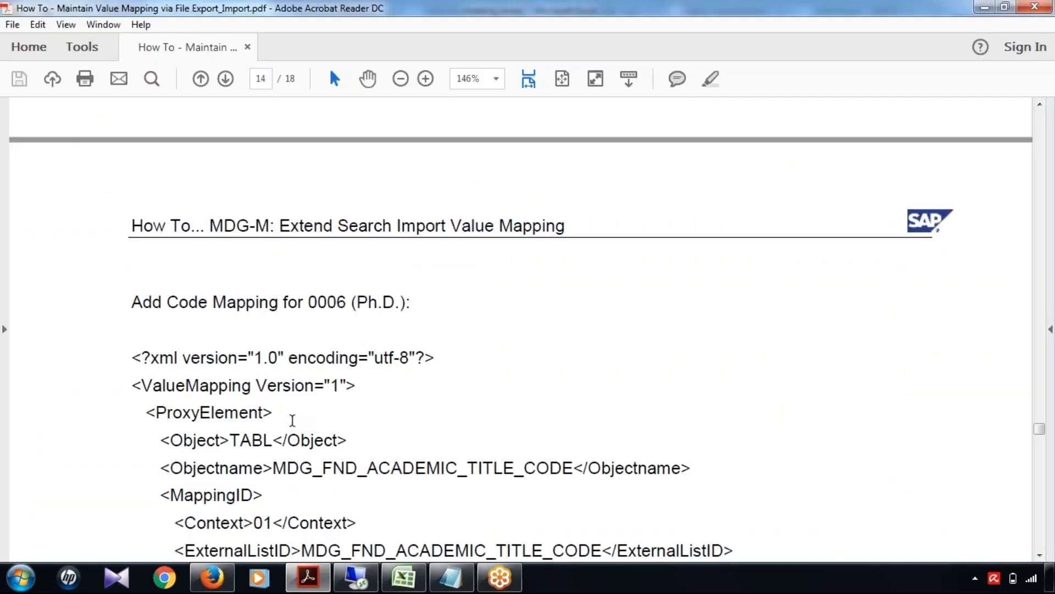
scroll(293, 420, "down", 3)
scroll(622, 517, "down", 1)
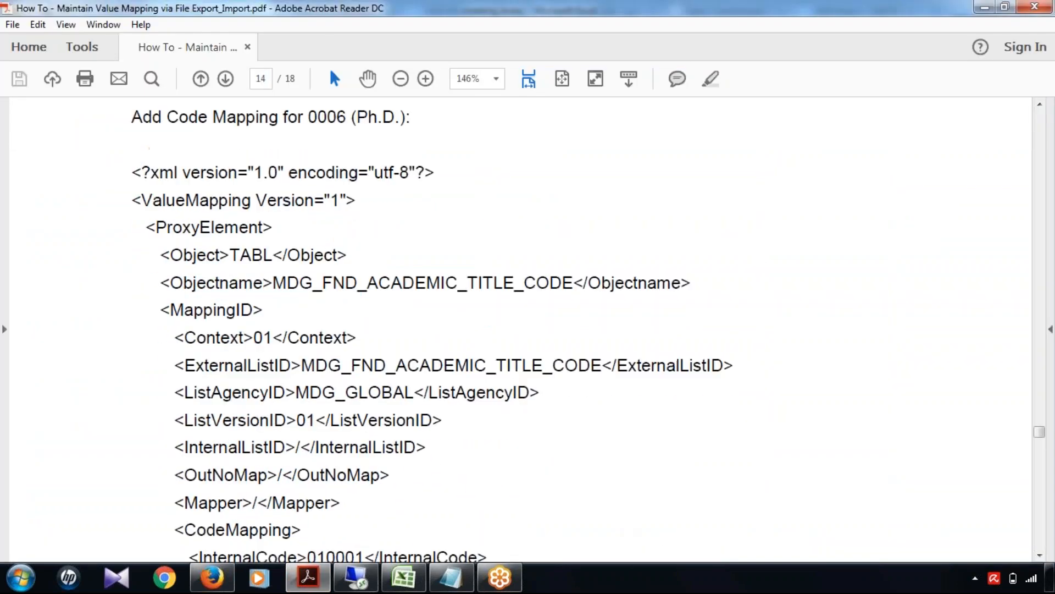
scroll(304, 211, "down", 2)
left_click_drag(274, 209, 573, 211)
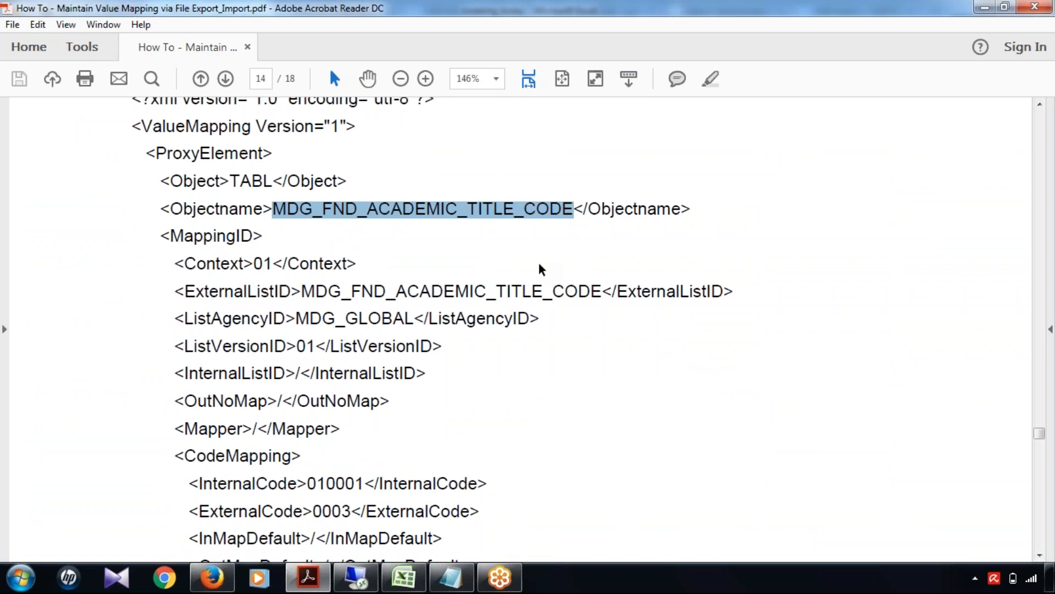
scroll(623, 284, "up", 1)
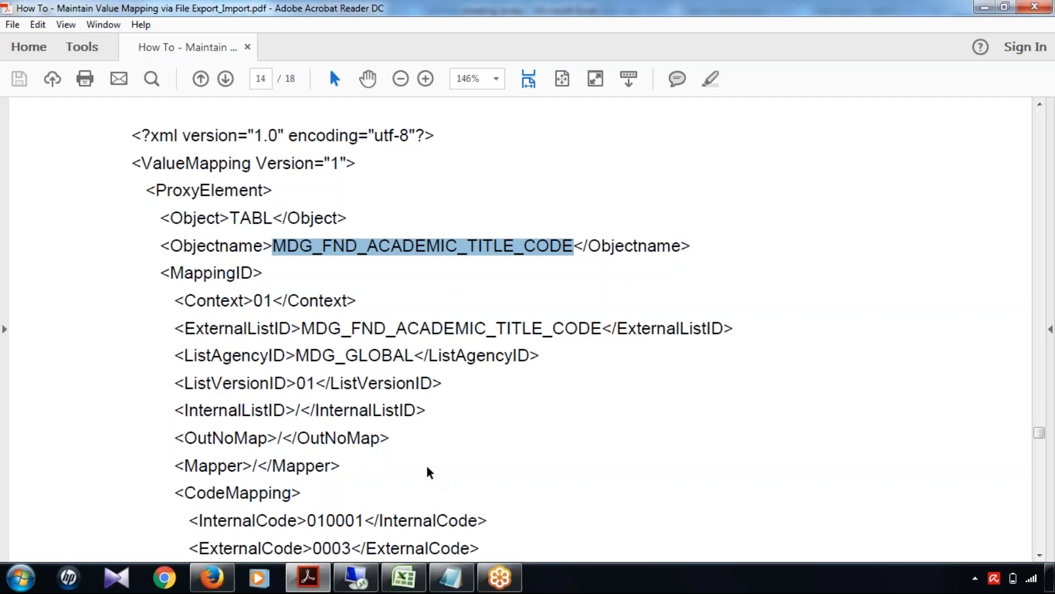
left_click(386, 284)
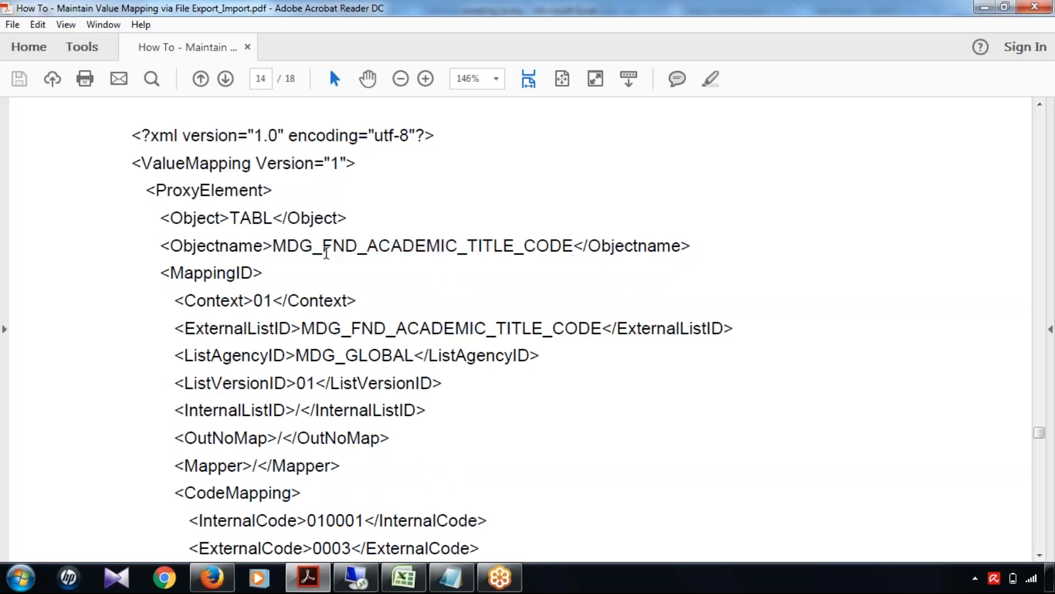
left_click_drag(285, 247, 549, 251)
- Review the existing CodeMapping blocks in the guide's XML, checking the internal and external codes of each entry
scroll(594, 342, "down", 5)
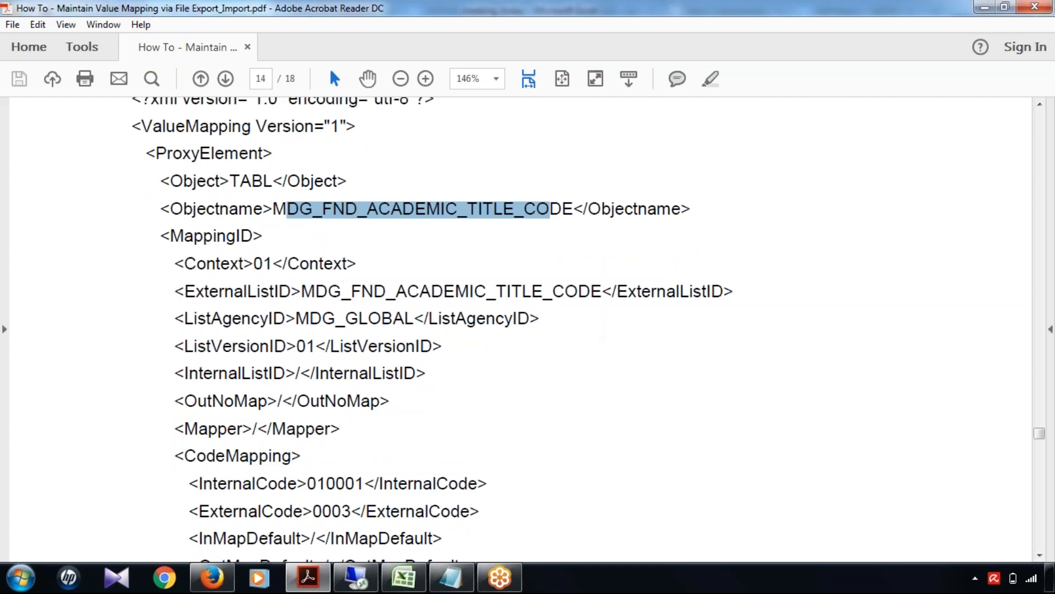
left_click_drag(313, 362, 352, 364)
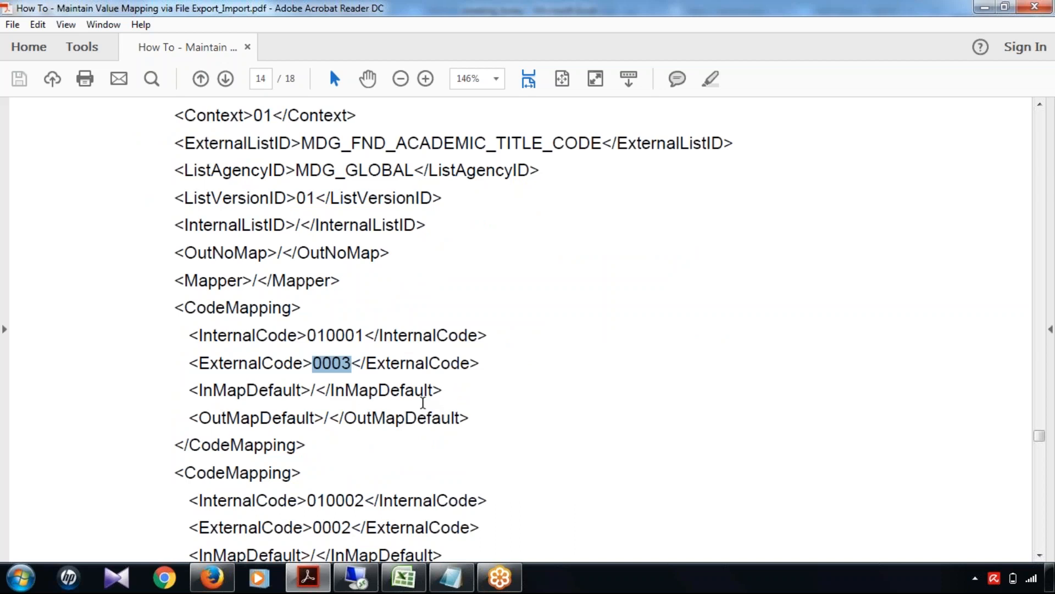
scroll(423, 403, "down", 2)
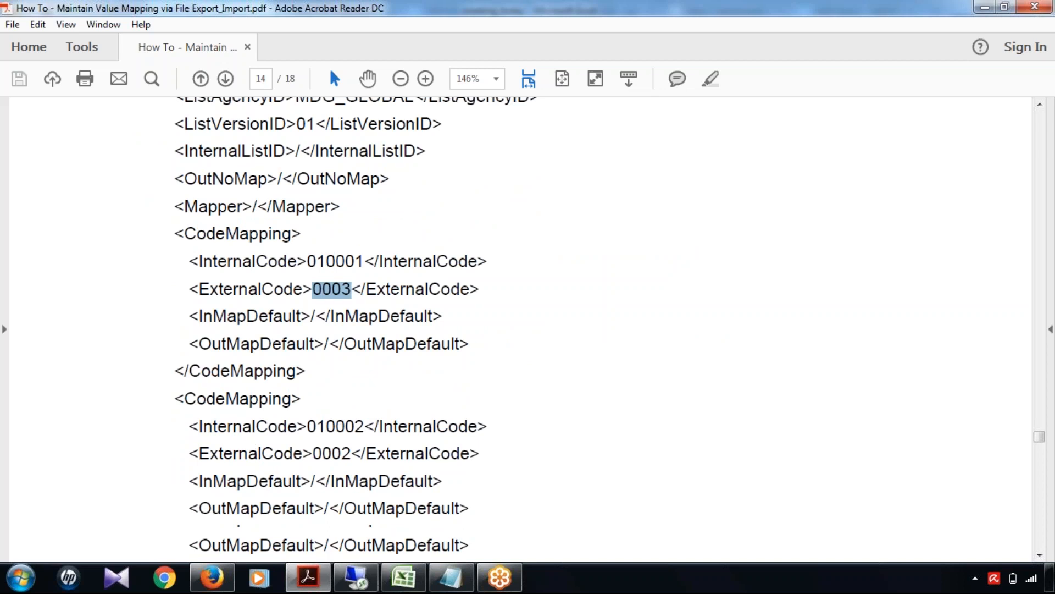
scroll(347, 380, "down", 2)
left_click_drag(322, 380, 347, 380)
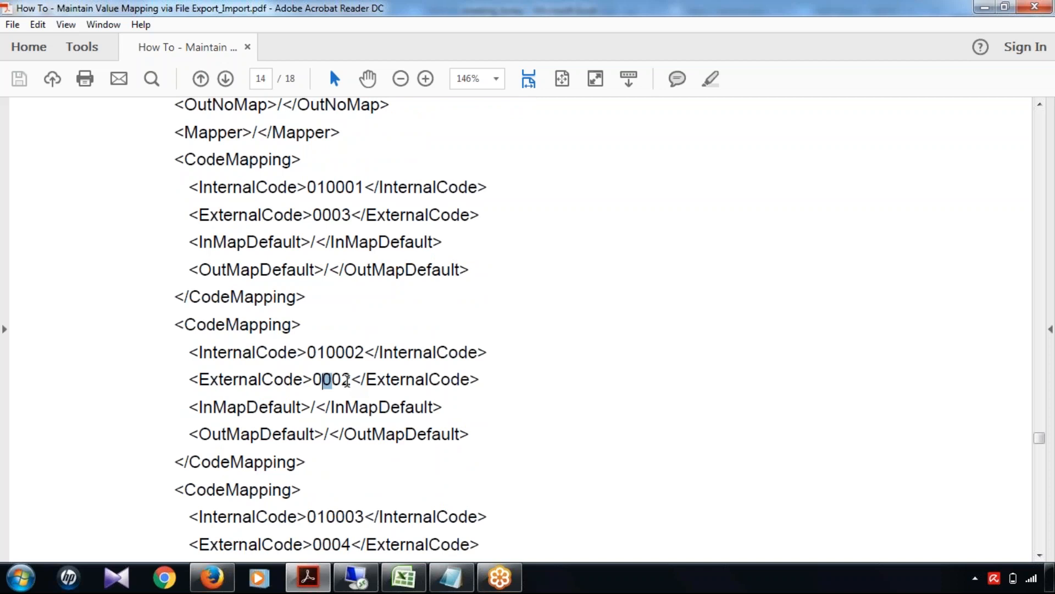
left_click_drag(347, 380, 361, 381)
scroll(460, 401, "down", 1)
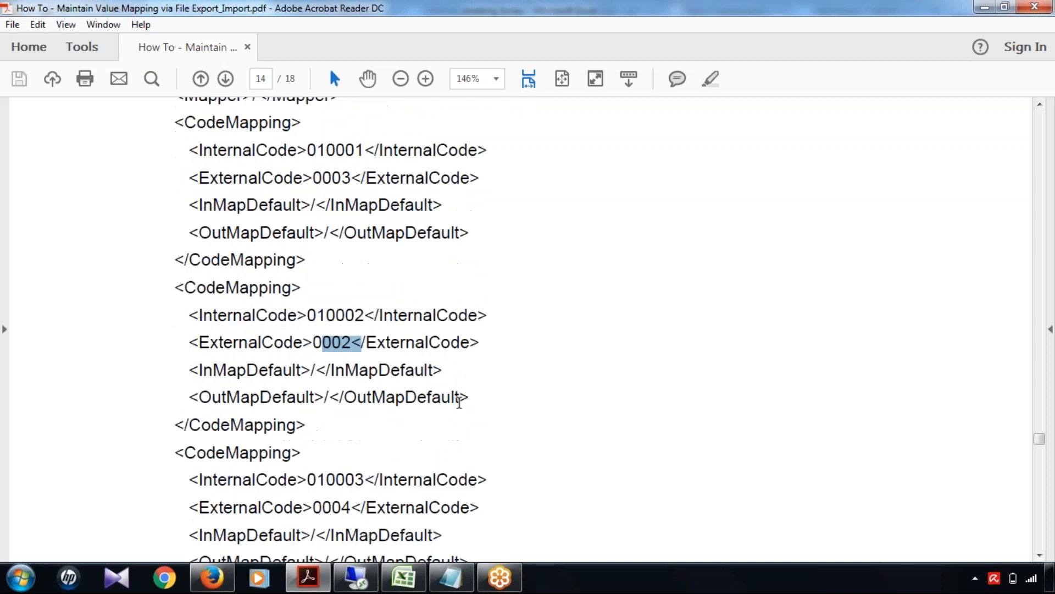
scroll(459, 402, "down", 8)
- Examine the added CodeMapping block for internal code 010006 against the SAP value mapping table and the preceding 010003 block
left_click_drag(314, 458, 200, 330)
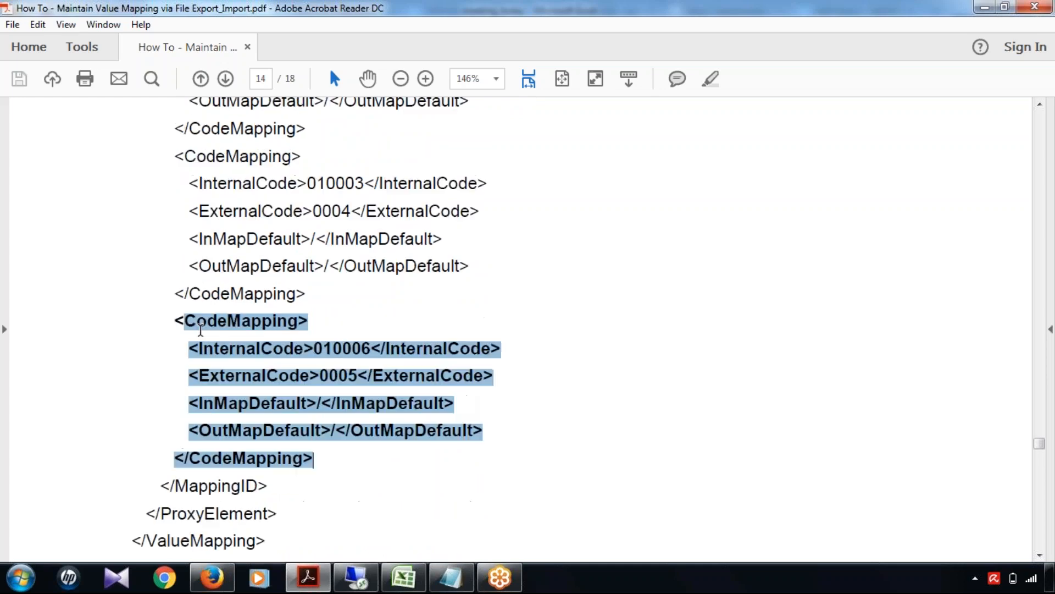
key("alt+Tab")
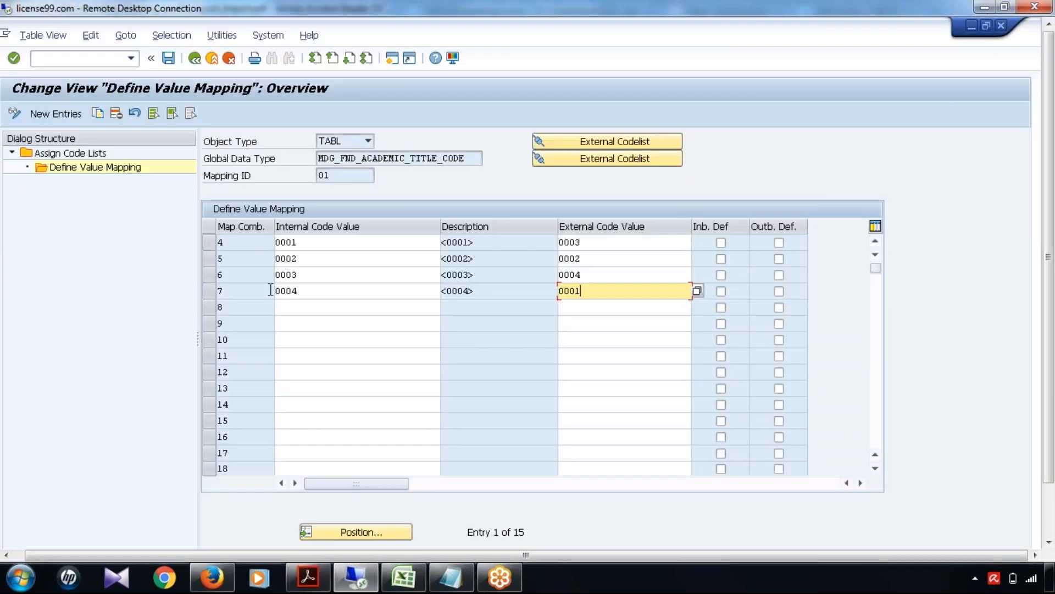
key("alt+Tab")
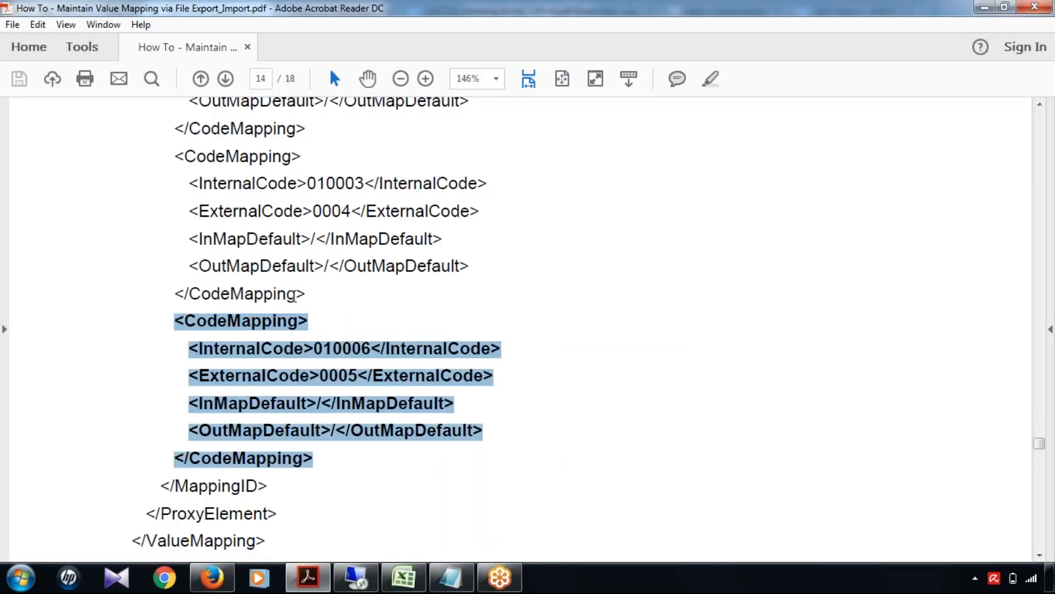
scroll(311, 370, "up", 2)
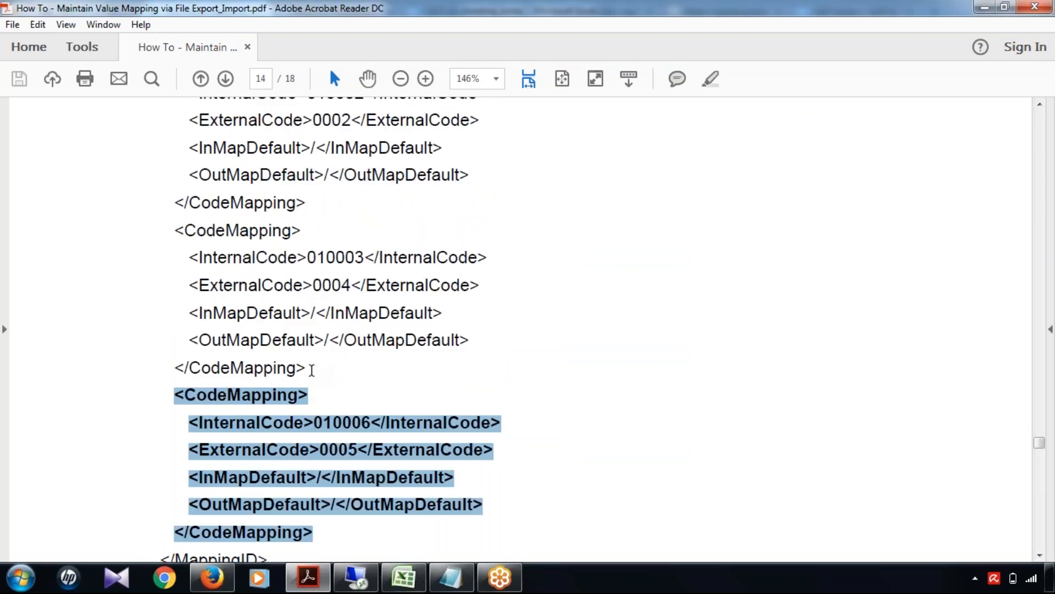
left_click(311, 370)
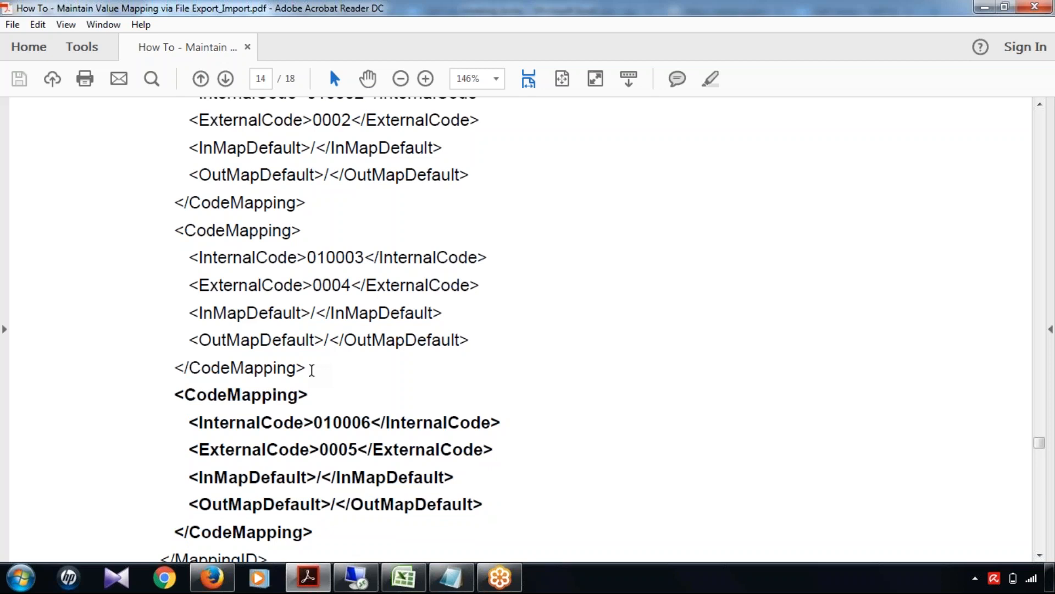
left_click_drag(311, 369, 166, 231)
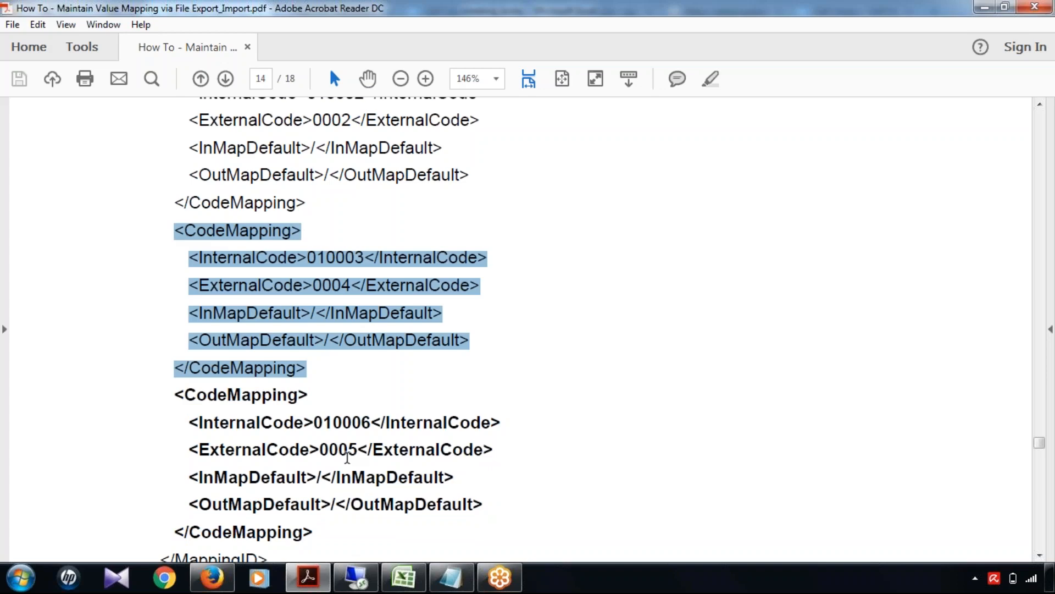
- Switch to the Remote Desktop session and open Import Master Data from Supplier Governance's data transfer services
scroll(405, 449, "up", 2)
scroll(405, 448, "up", 2)
left_click(356, 577)
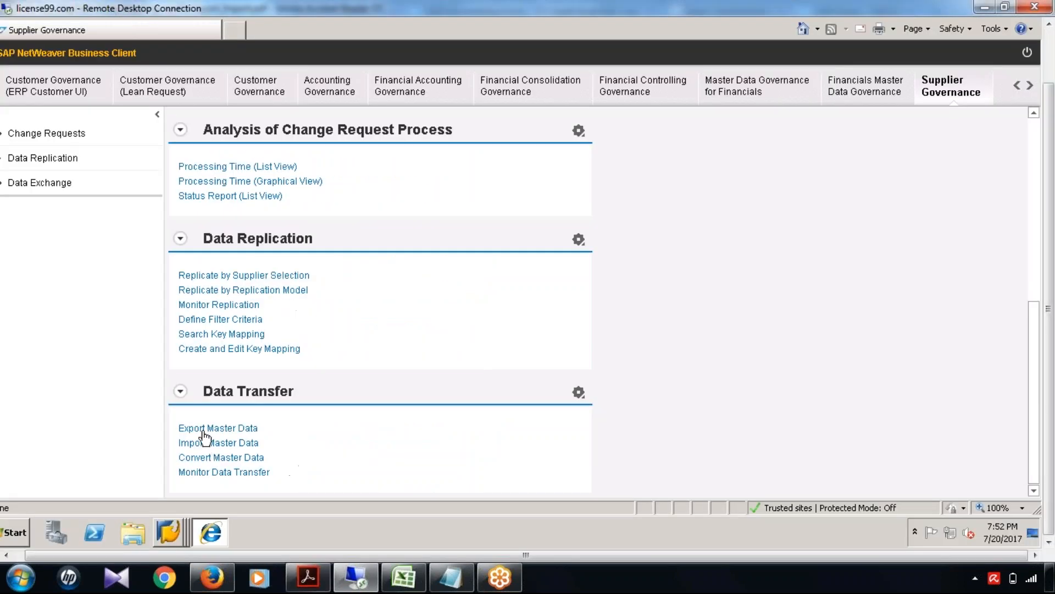
left_click(238, 446)
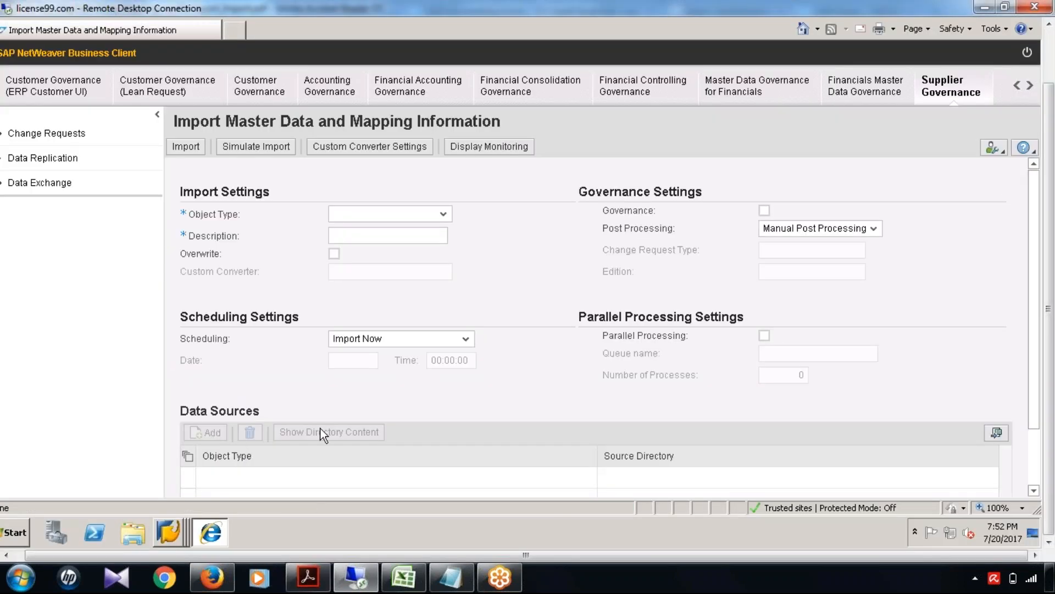
- Set the supplier import's object type to VALUE MAPPING - VM and its description to TEST
left_click(443, 214)
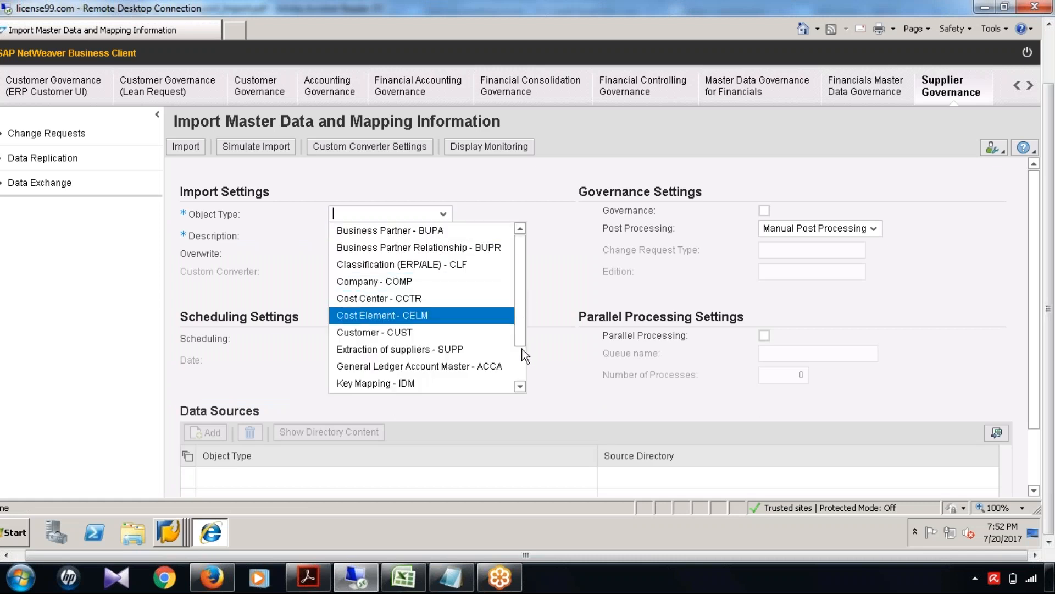
scroll(521, 351, "down", 1)
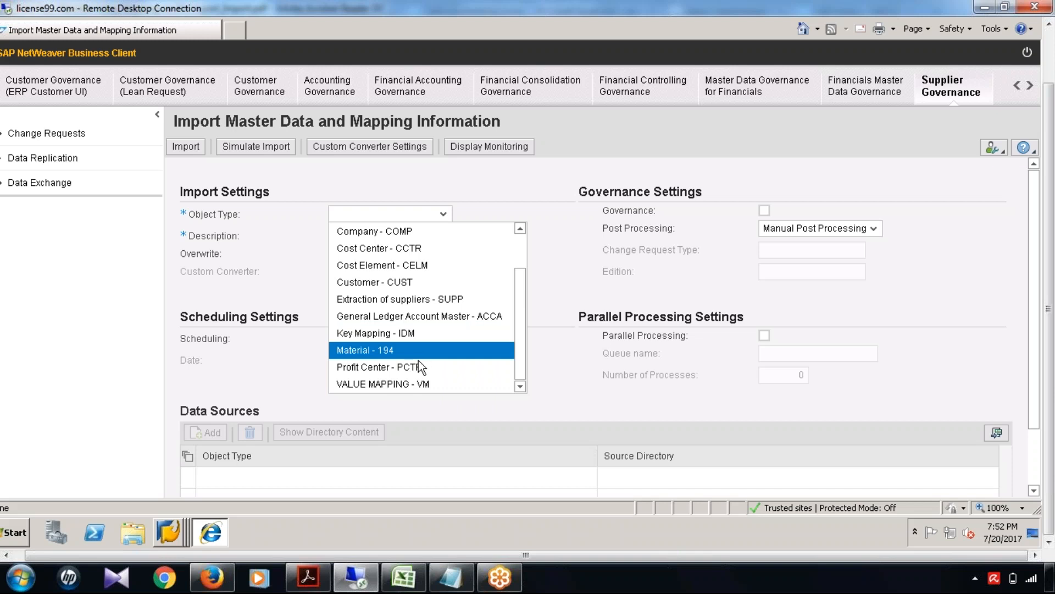
left_click(391, 384)
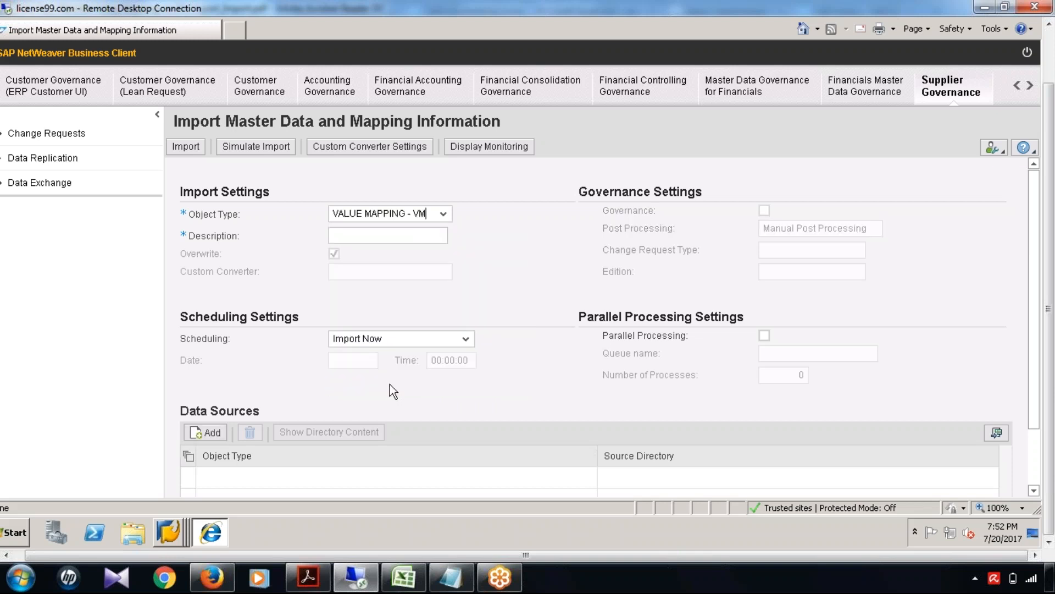
left_click(377, 236)
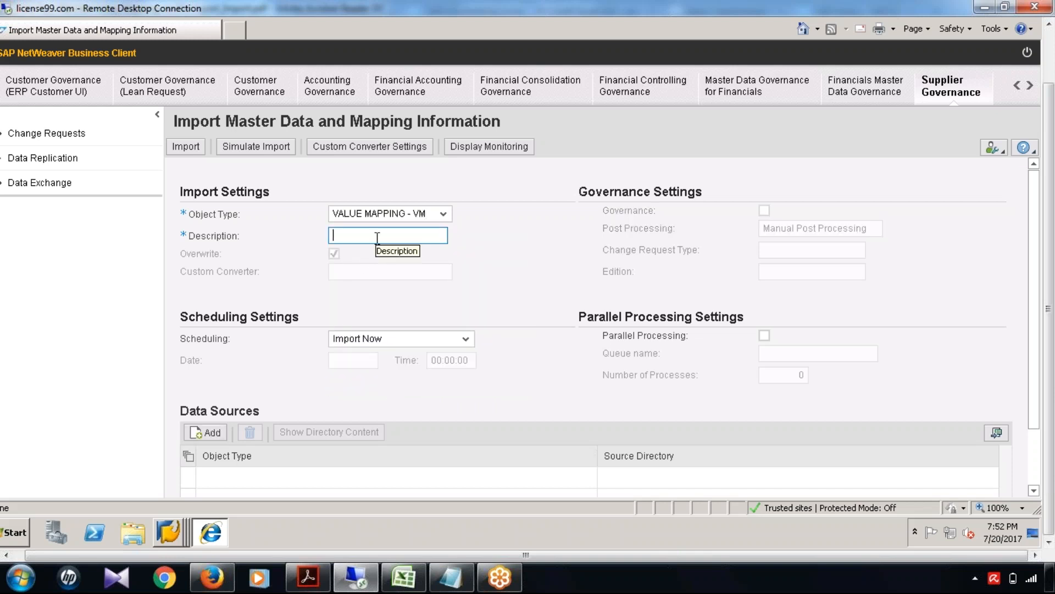
type("TEST")
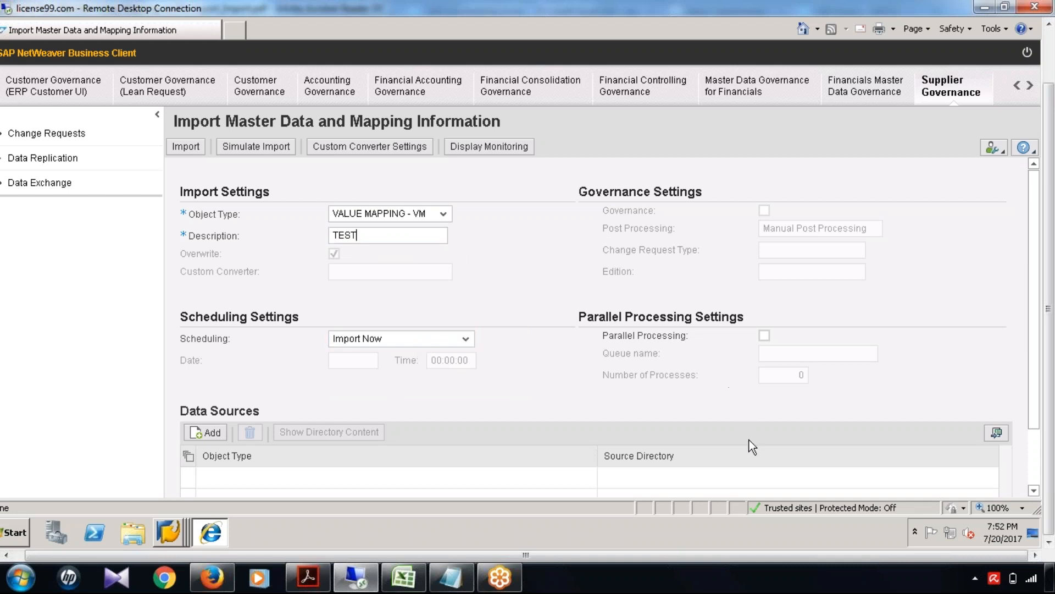
- Add Value Mapping as a data source of the supplier import with source directory Y_MM_FILE_UPLOAD
scroll(750, 439, "down", 2)
left_click(211, 361)
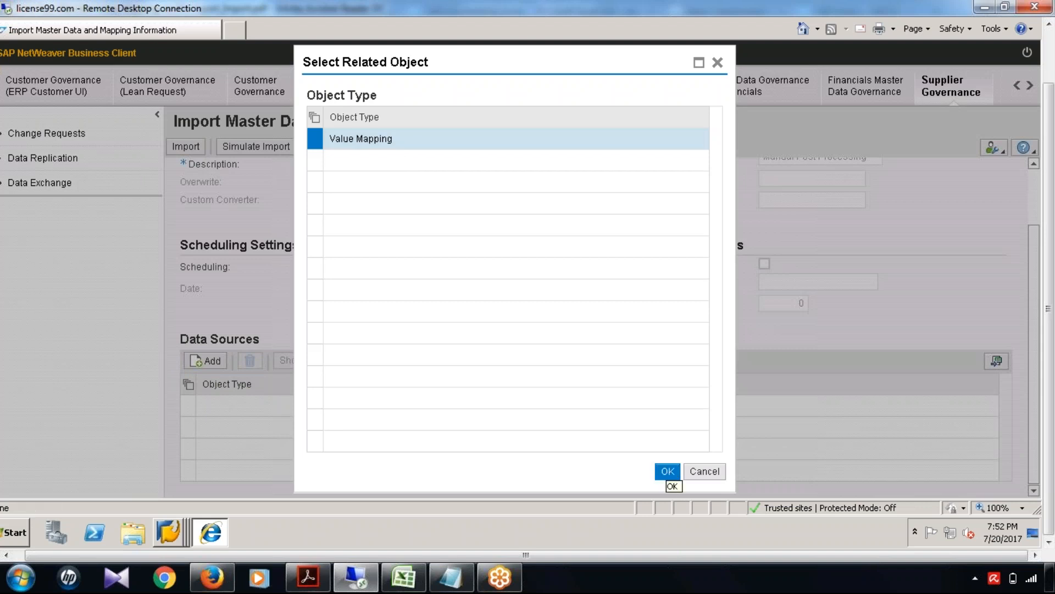
left_click(667, 472)
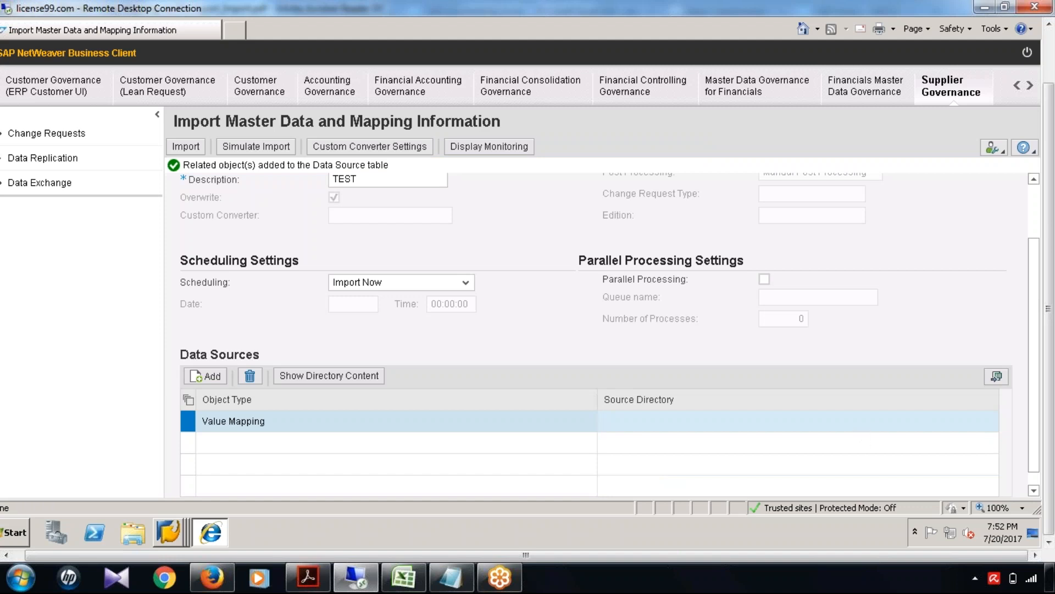
left_click(1007, 422)
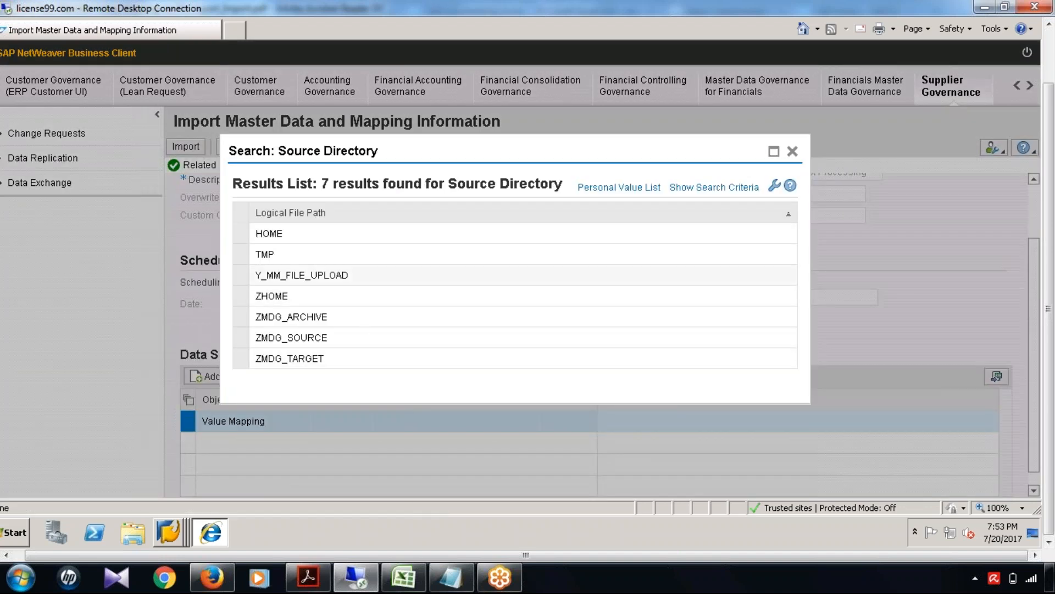
left_click(297, 273)
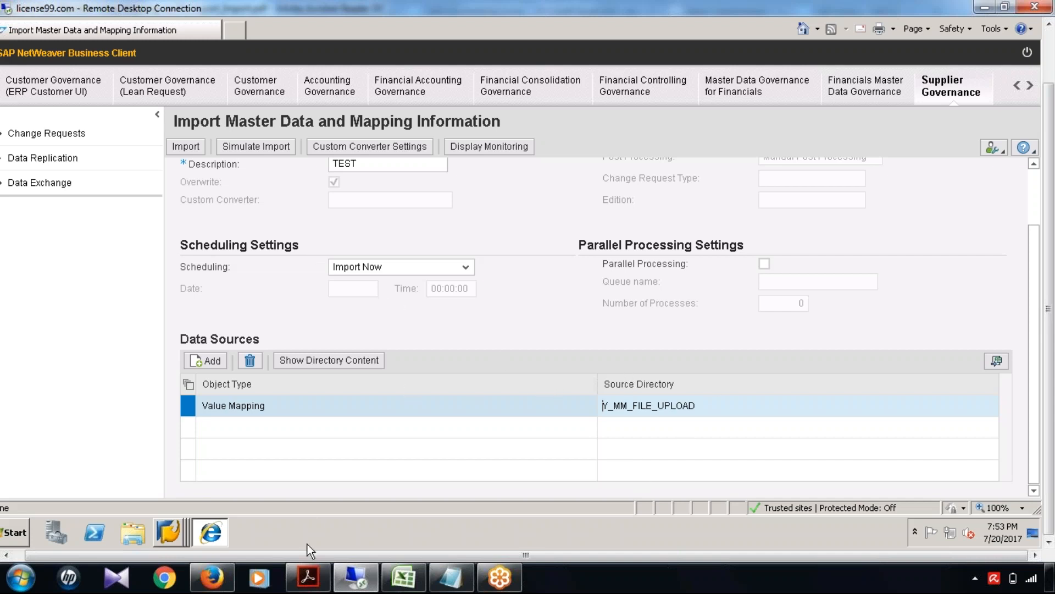
- Review the PDF guide's File Import section on selecting and adding the file, comparing it with the SAP import form
left_click(307, 577)
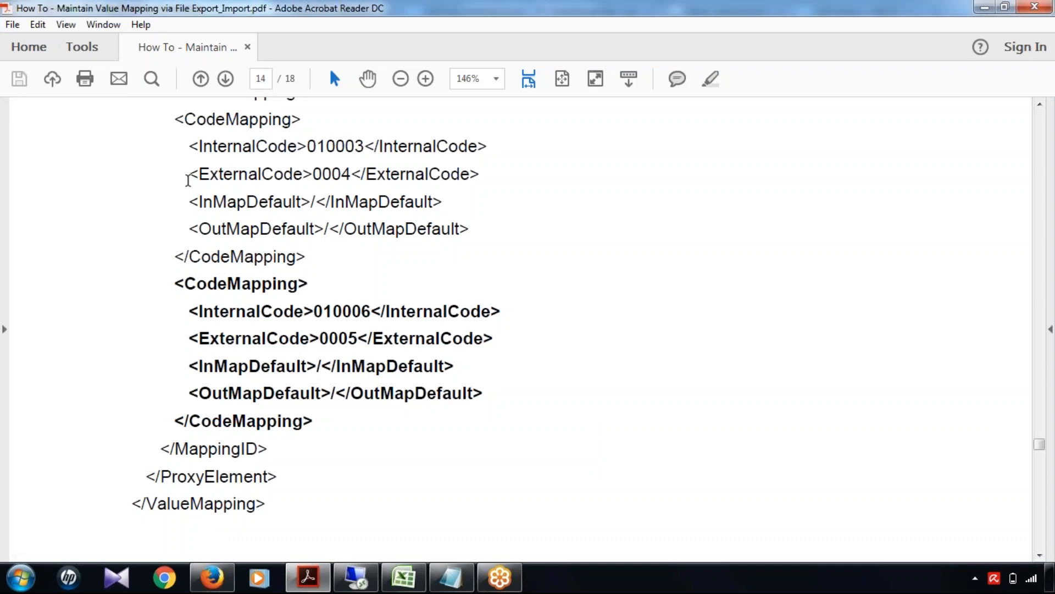
scroll(569, 353, "down", 10)
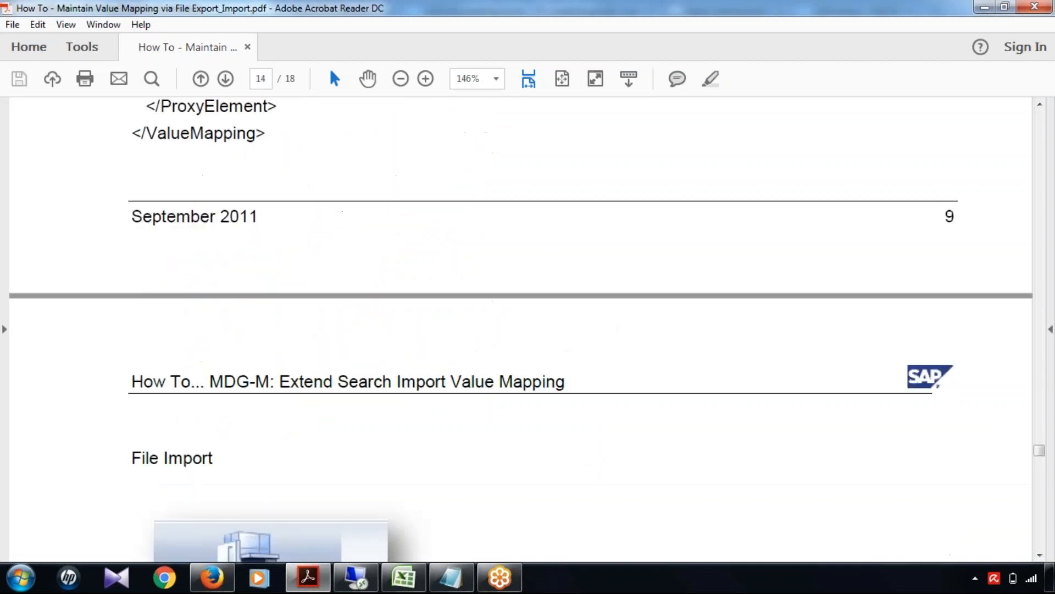
scroll(570, 353, "down", 10)
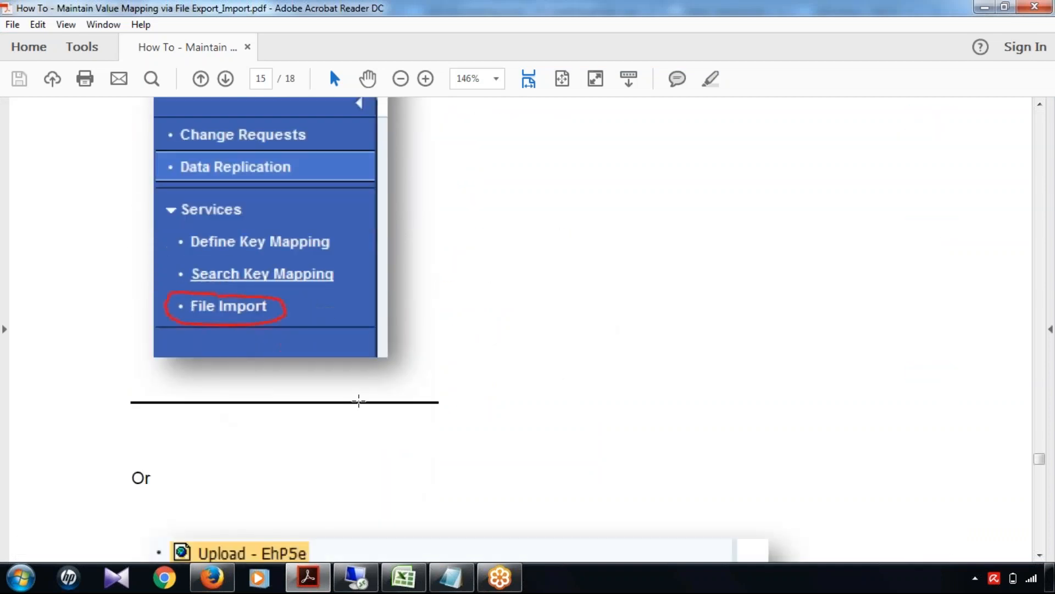
scroll(363, 421, "down", 10)
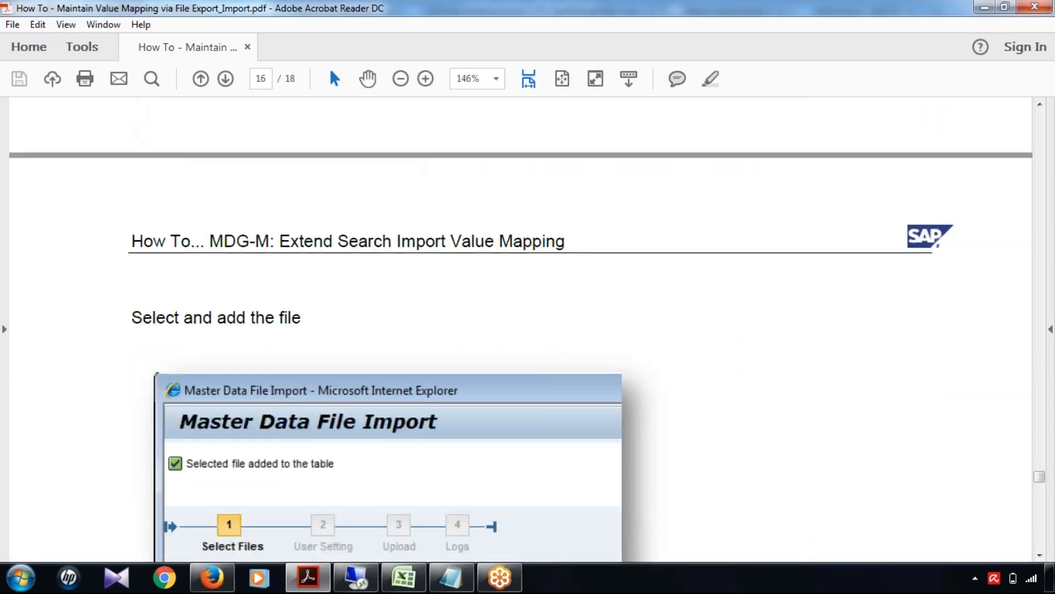
scroll(204, 293, "down", 2)
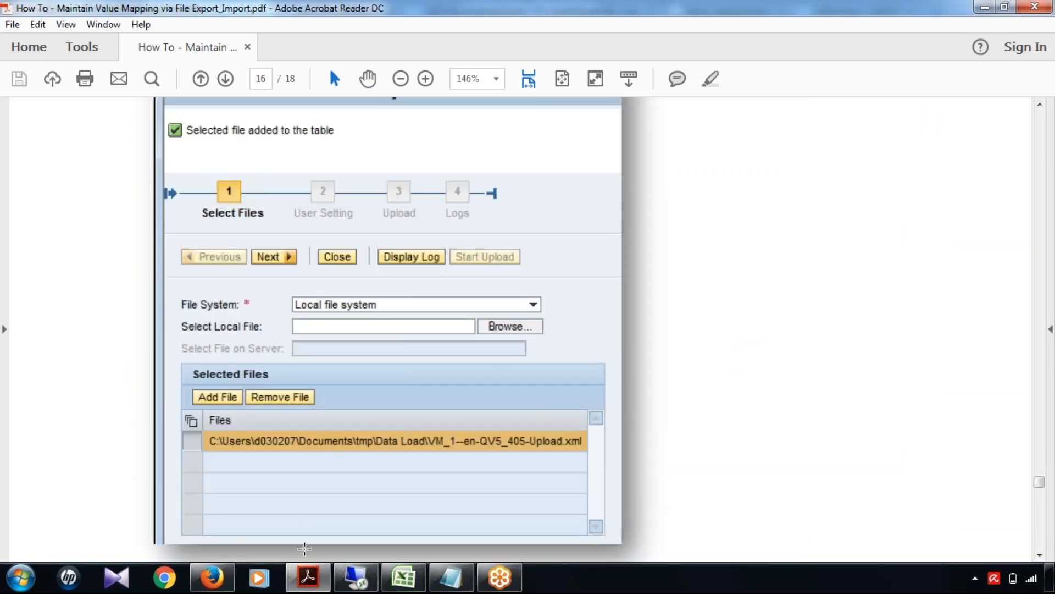
left_click(319, 578)
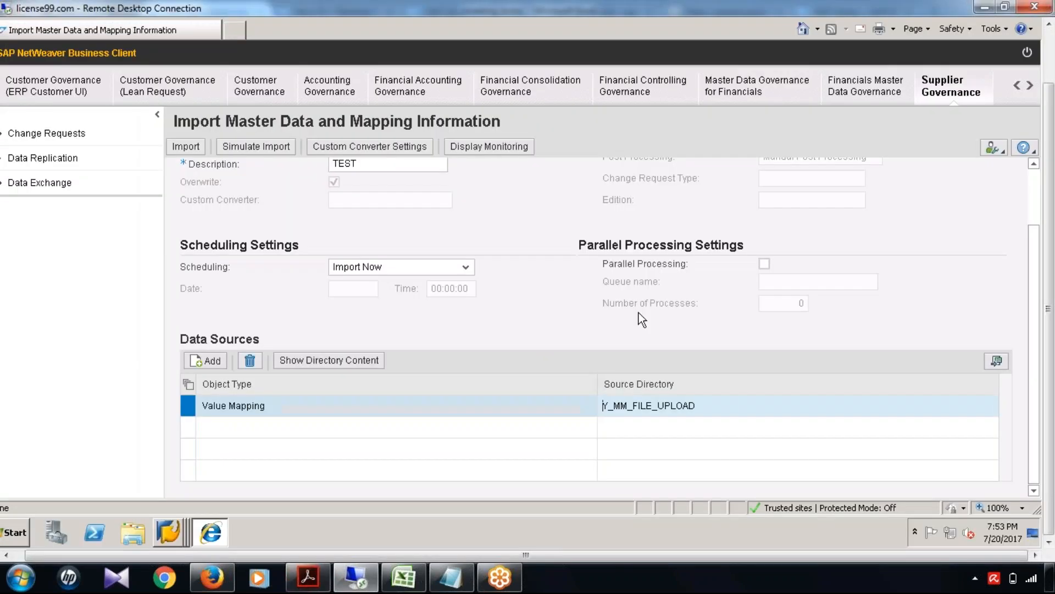
left_click(308, 577)
scroll(513, 356, "down", 10)
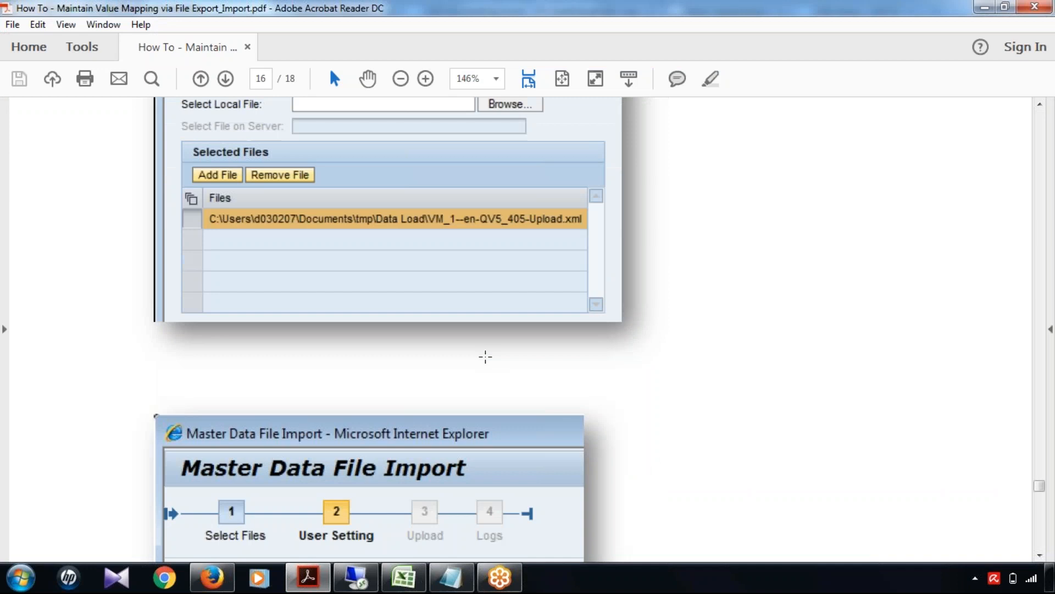
left_click(308, 577)
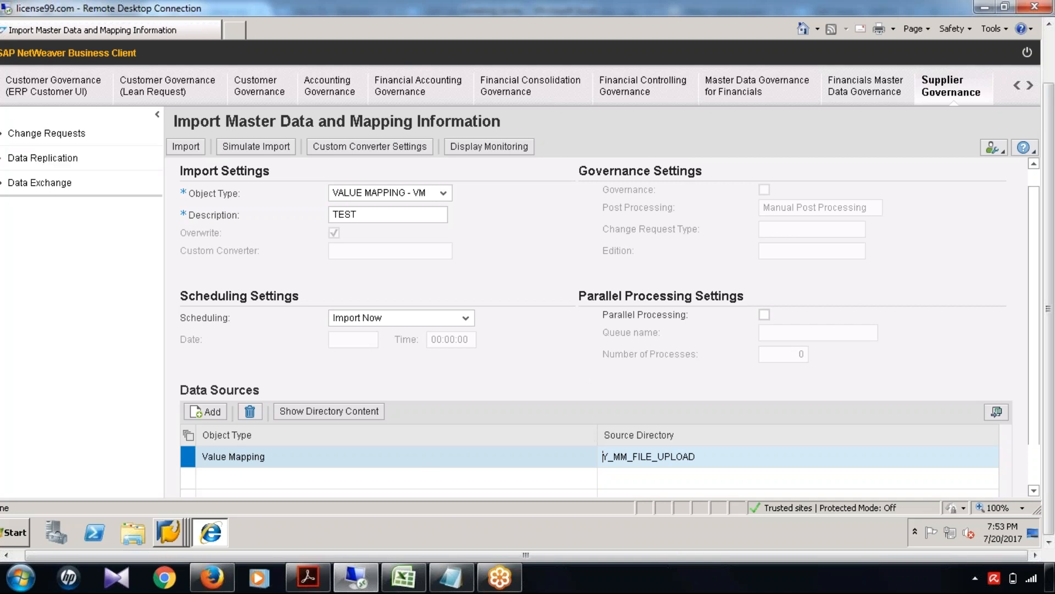
- Switch to Material Governance and open Import Master Data from its data transfer services
left_click(1016, 85)
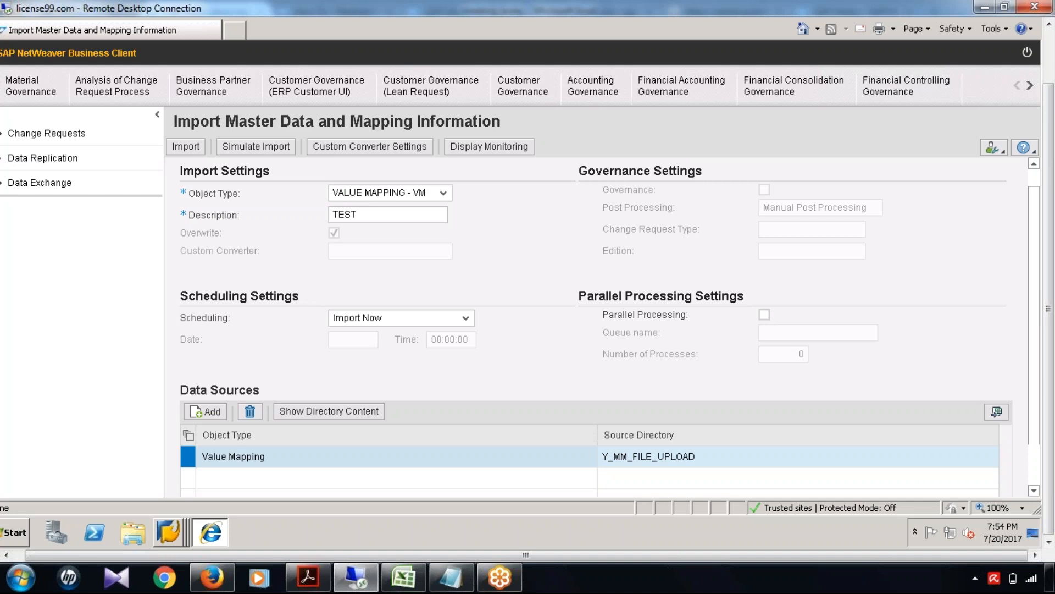
left_click(29, 88)
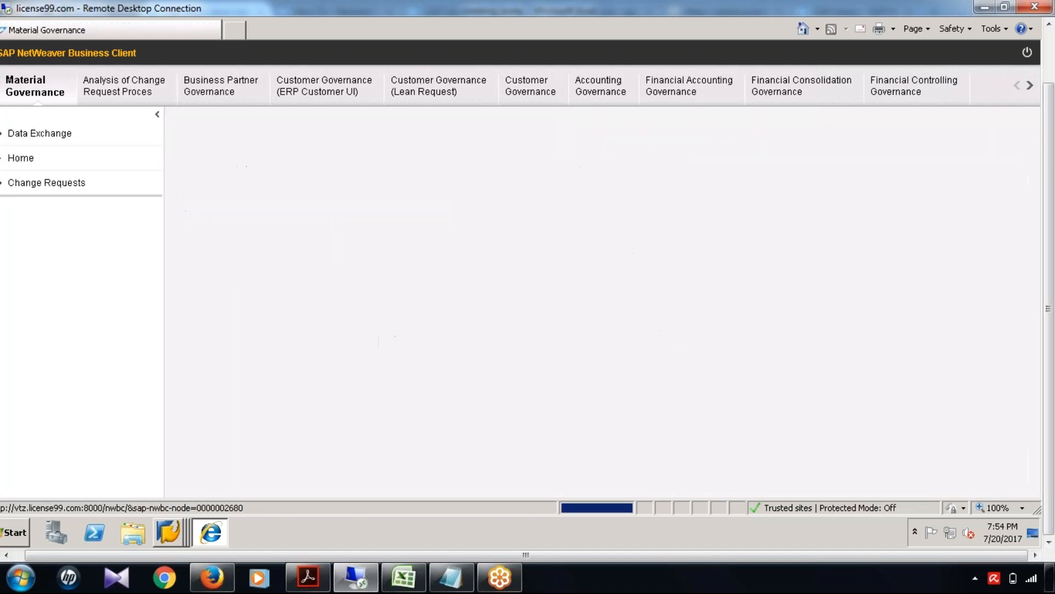
scroll(377, 308, "down", 1)
scroll(374, 325, "down", 6)
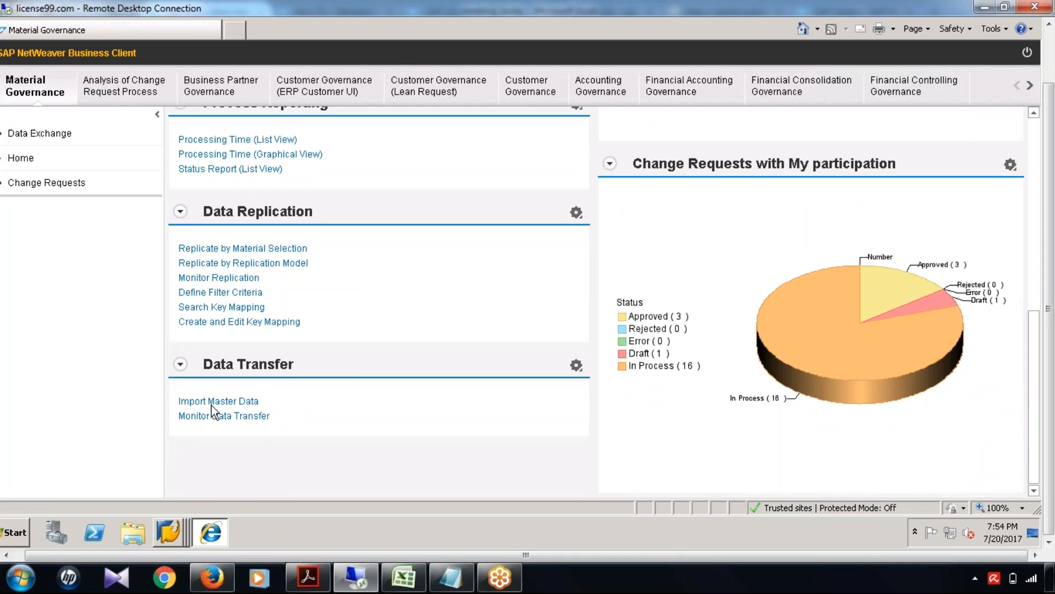
left_click(214, 403)
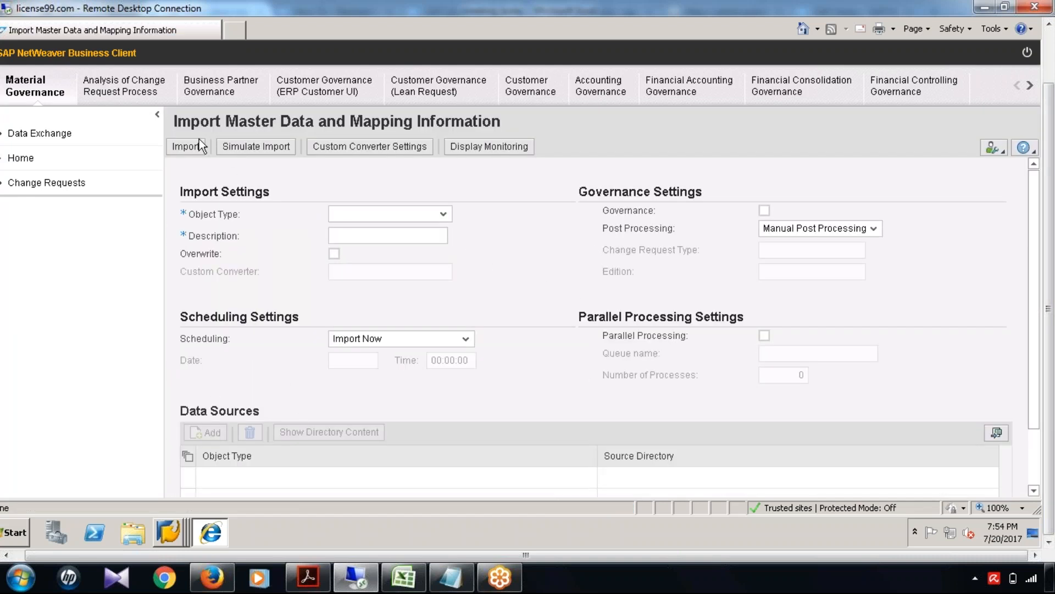
- Set the material import's object type to VALUE MAPPING - VM and enter TEST as its description
left_click(385, 147)
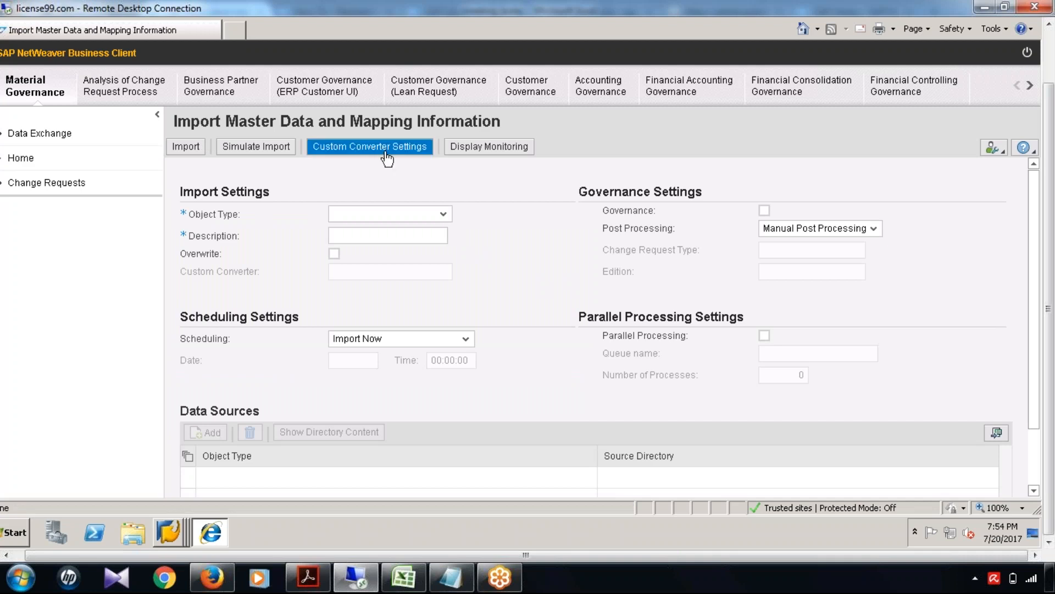
left_click(443, 214)
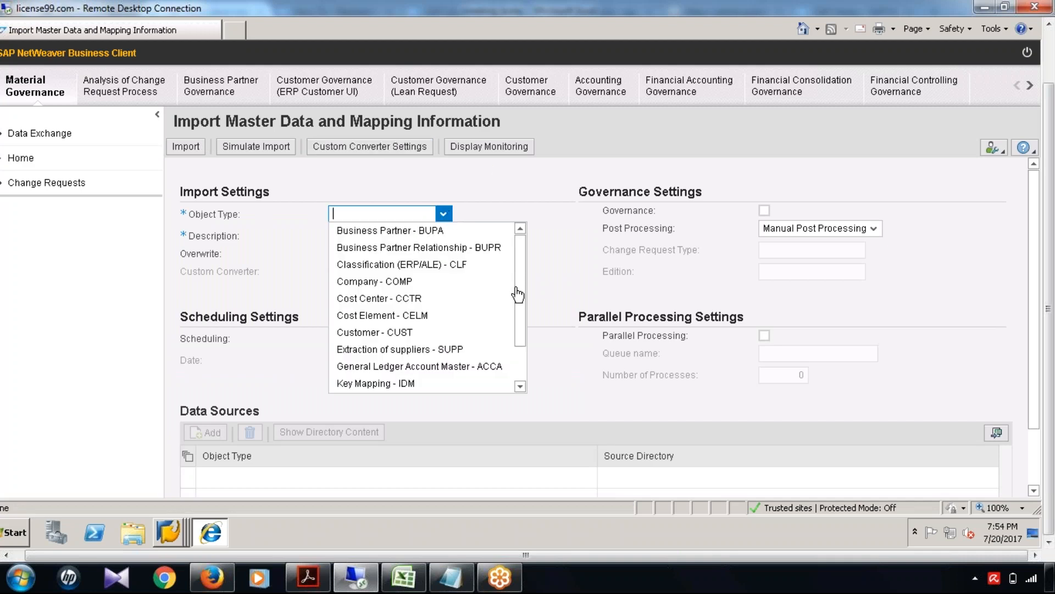
left_click_drag(518, 299, 525, 362)
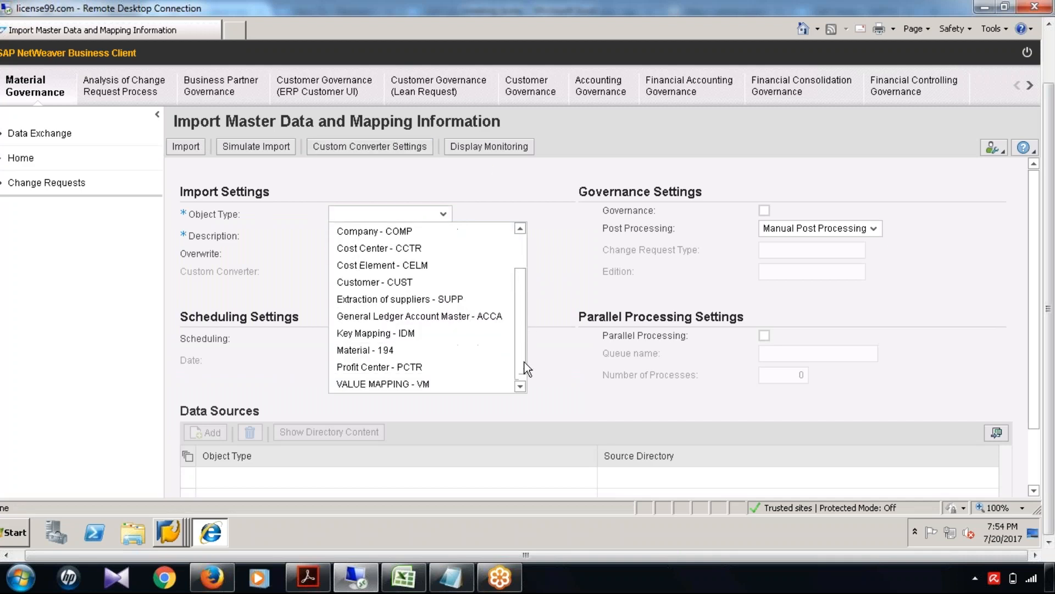
left_click(377, 384)
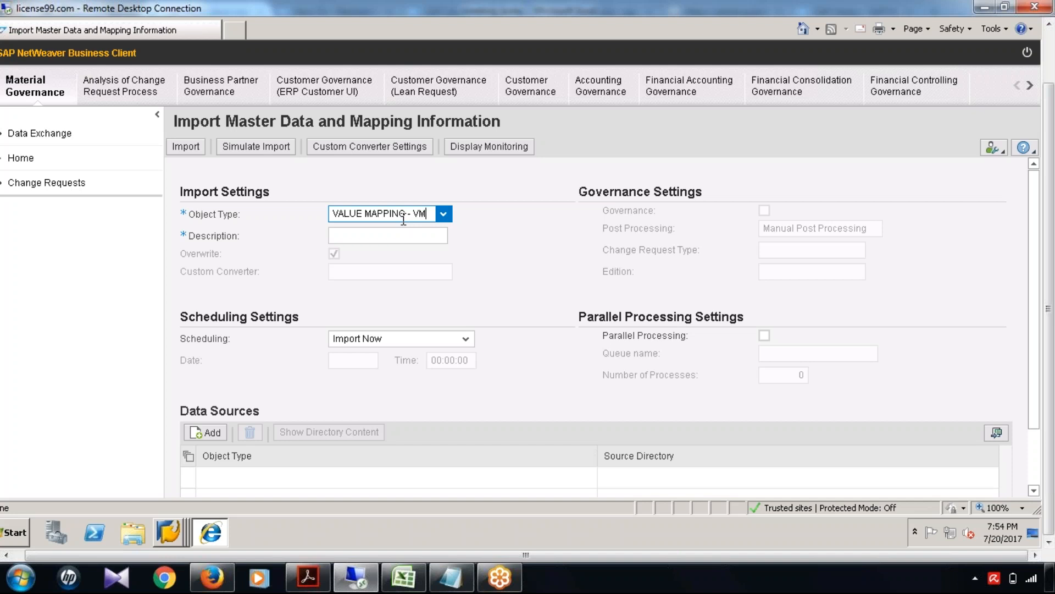
left_click(392, 235)
type("test")
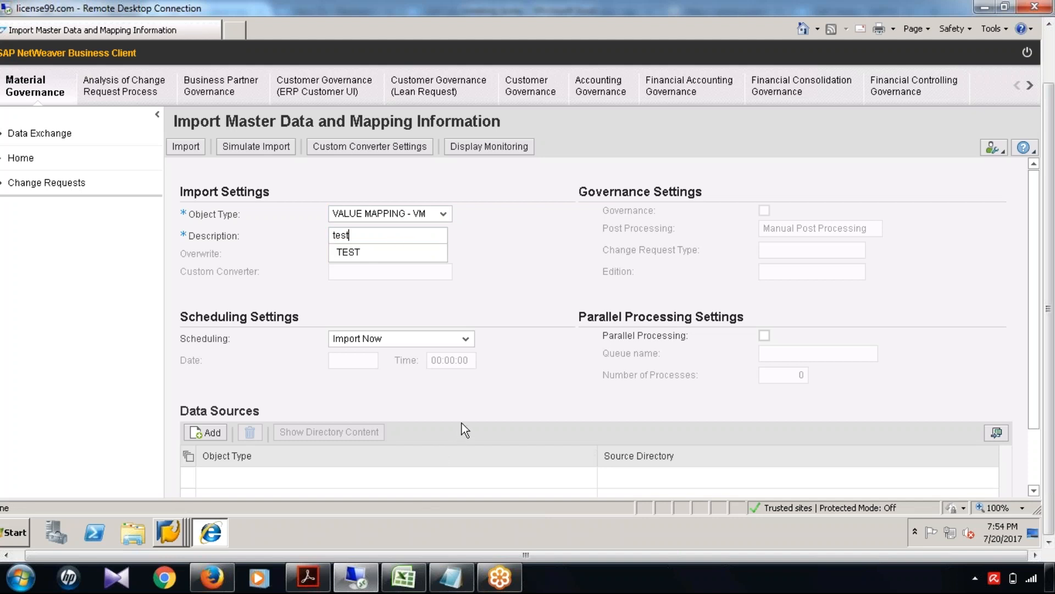
- Add Value Mapping as a data source of the material import and assign Y_MM_FILE_UPLOAD as its source directory
scroll(246, 438, "down", 2)
left_click(206, 362)
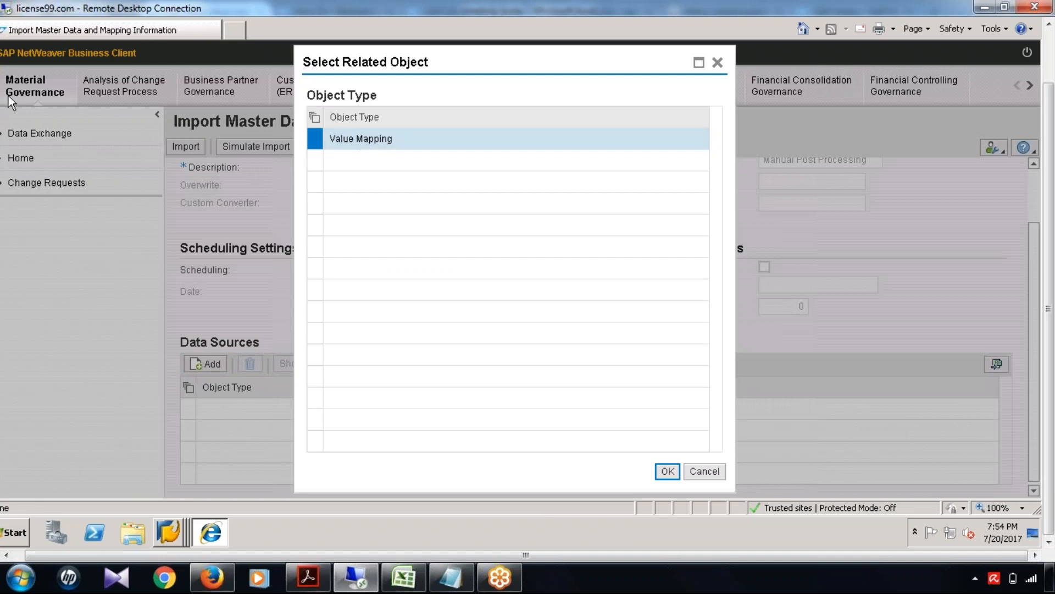
left_click(668, 472)
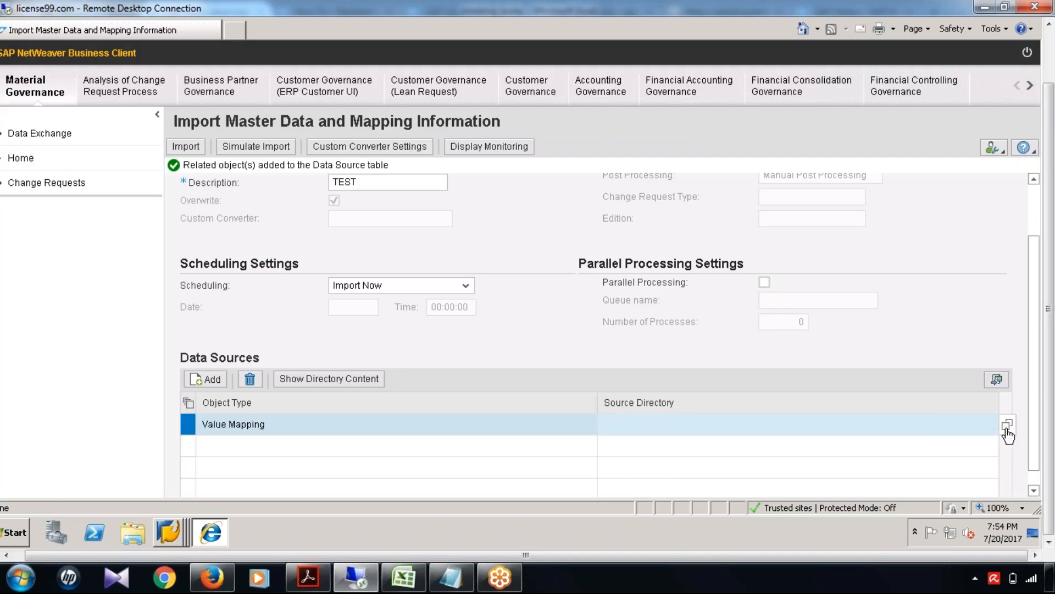
left_click(1006, 427)
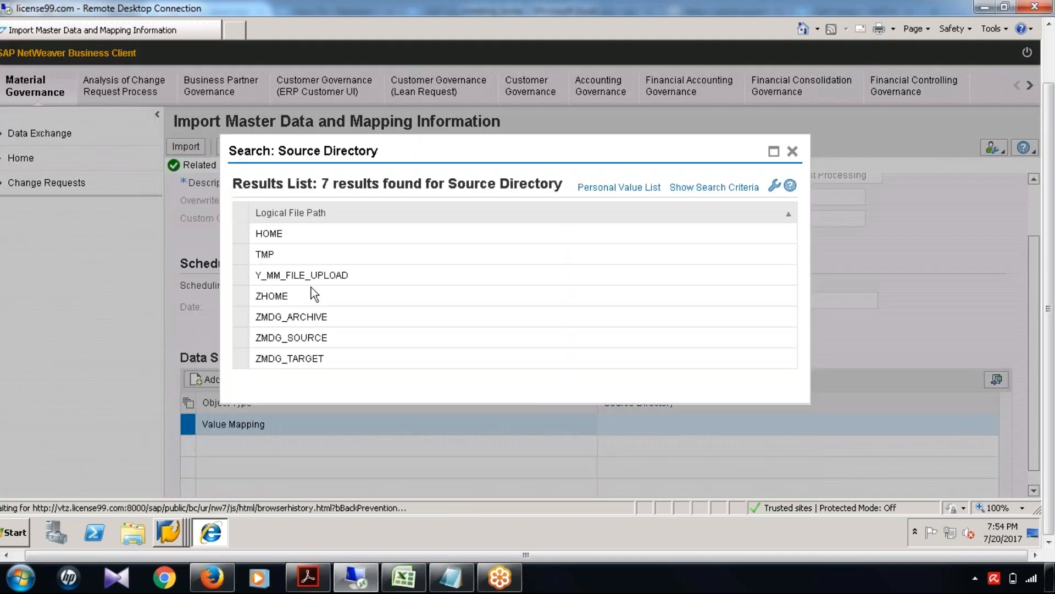
left_click(326, 275)
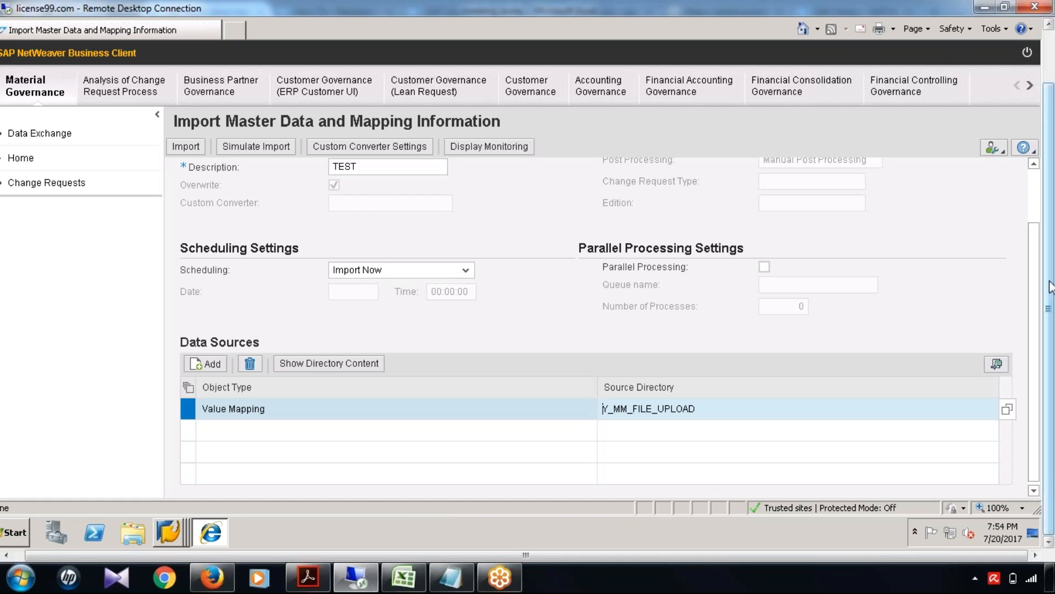
left_click_drag(1037, 292, 1038, 220)
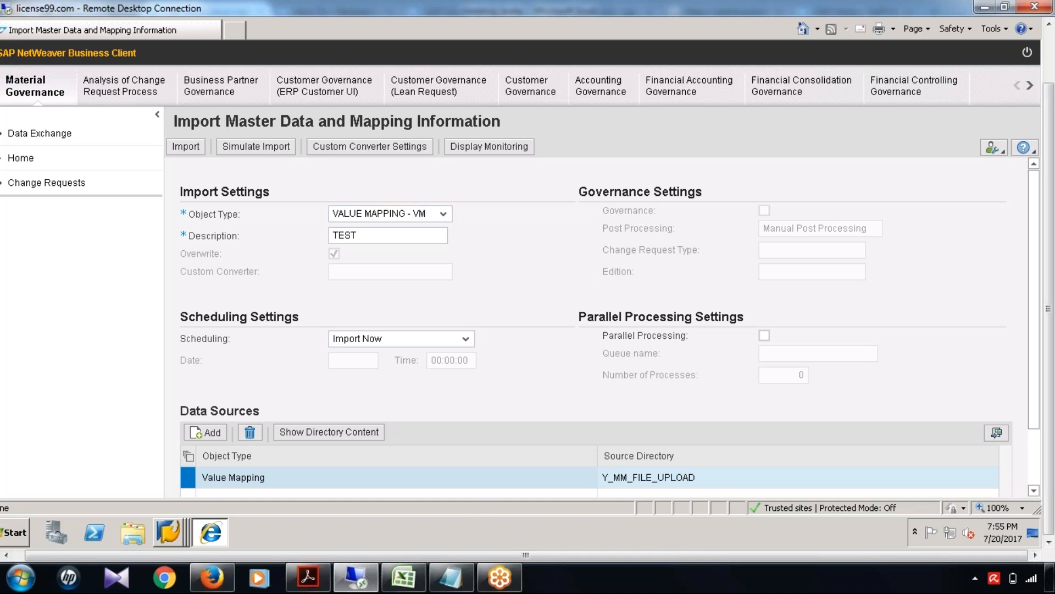
- Return to the Material Governance overview from the import form
left_click(20, 86)
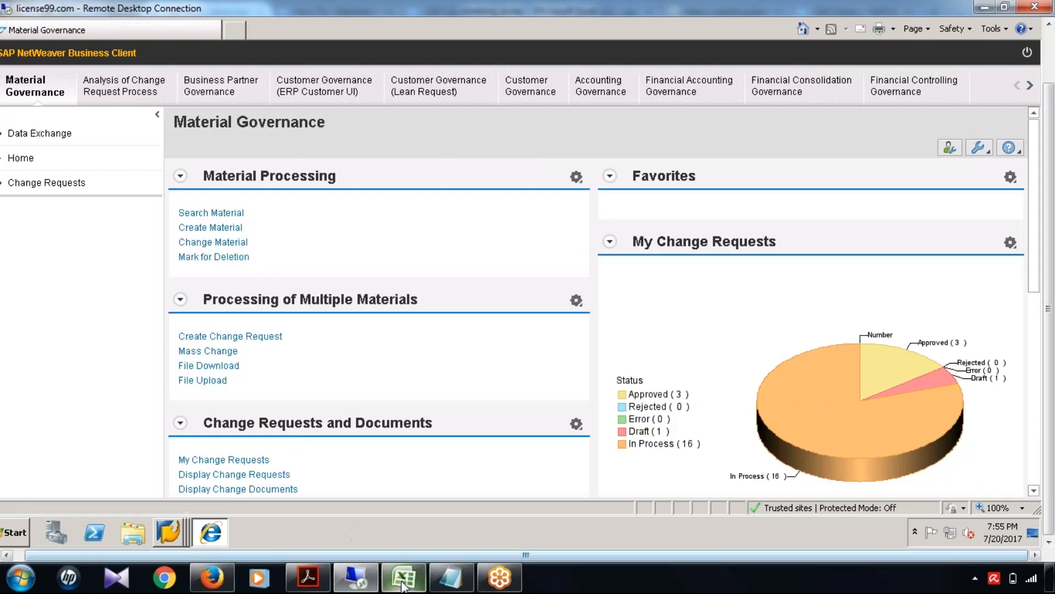
left_click(407, 585)
left_click(136, 460)
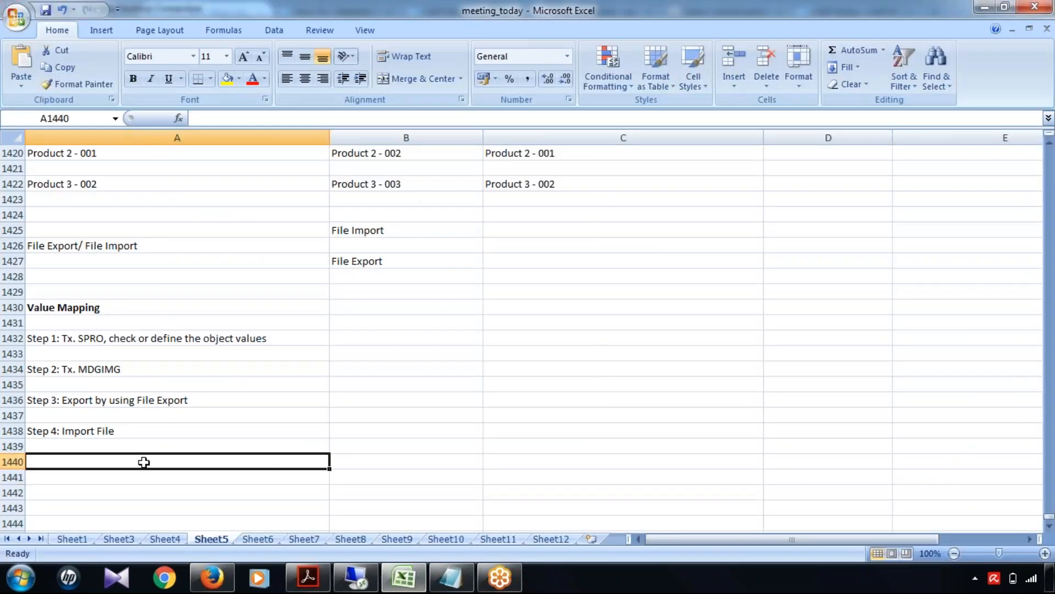
type("Step 5:")
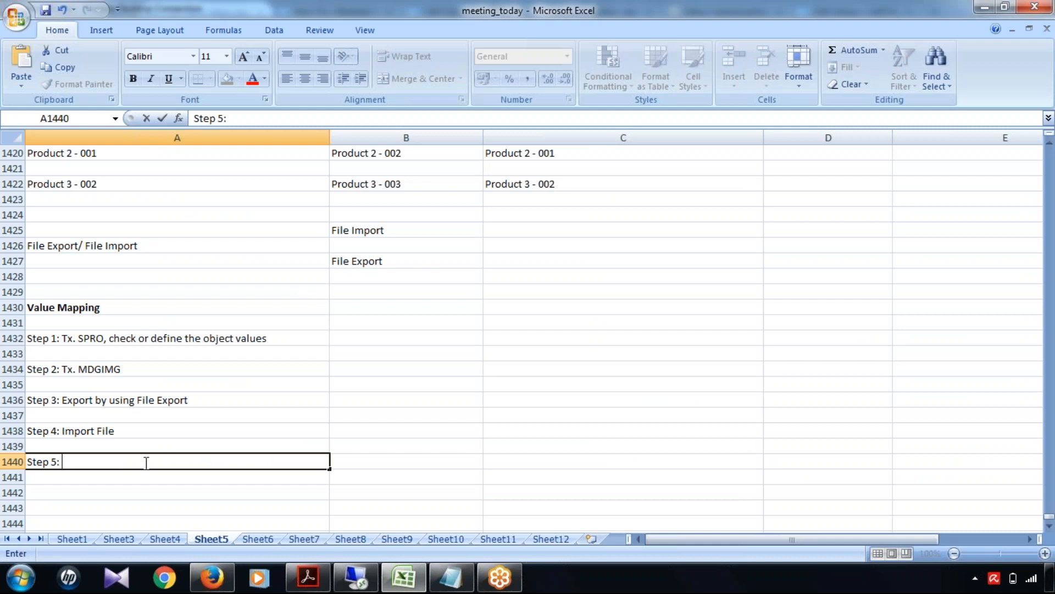
key("BackSpace")
key("BackSpace")
key("BackSpace")
key("BackSpace")
key("BackSpace")
key("BackSpace")
key("BackSpace")
left_click(121, 428)
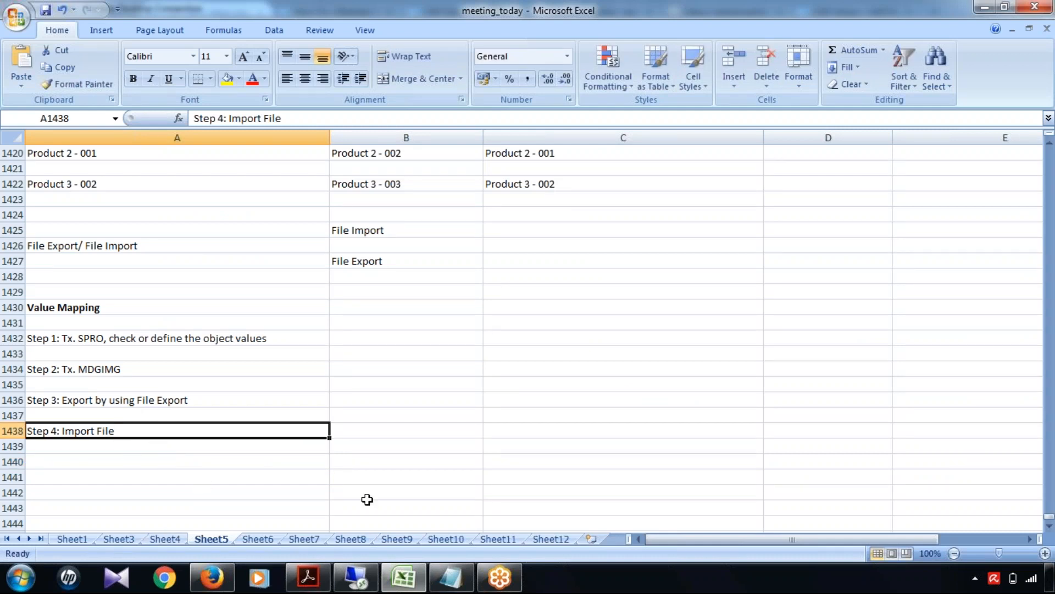
- Switch back to SAP, open Replicate by Replication Model from Material Governance's data replication services, and view the available replication models
left_click(356, 577)
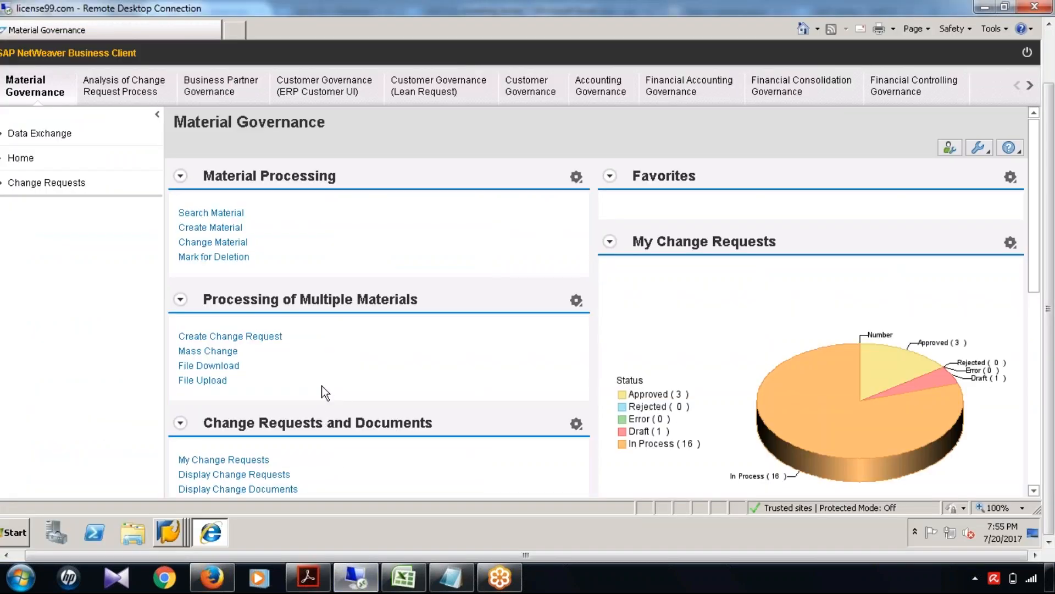
left_click_drag(1036, 280, 1044, 405)
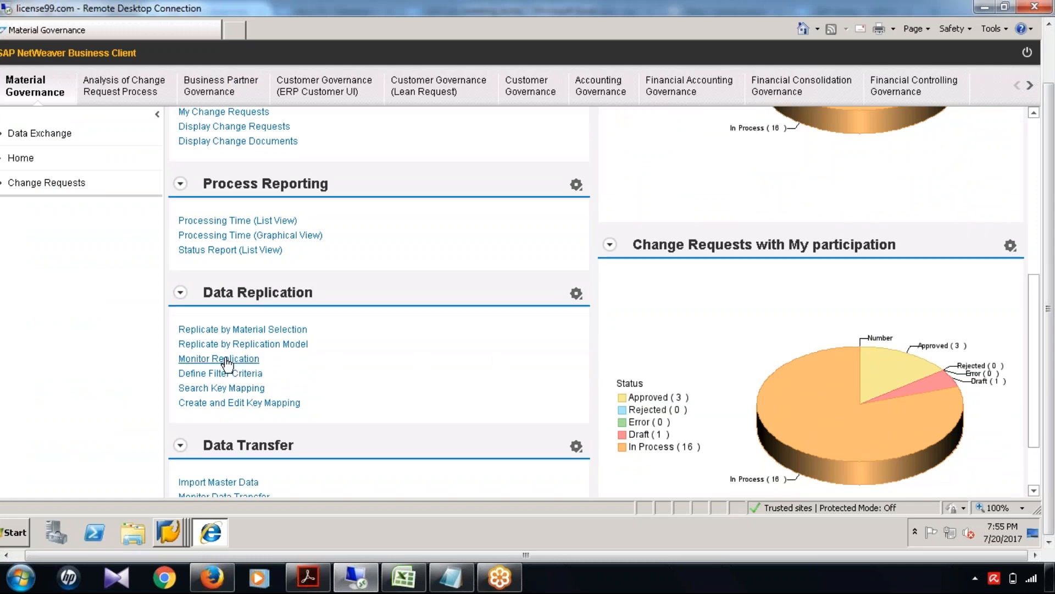
left_click(236, 344)
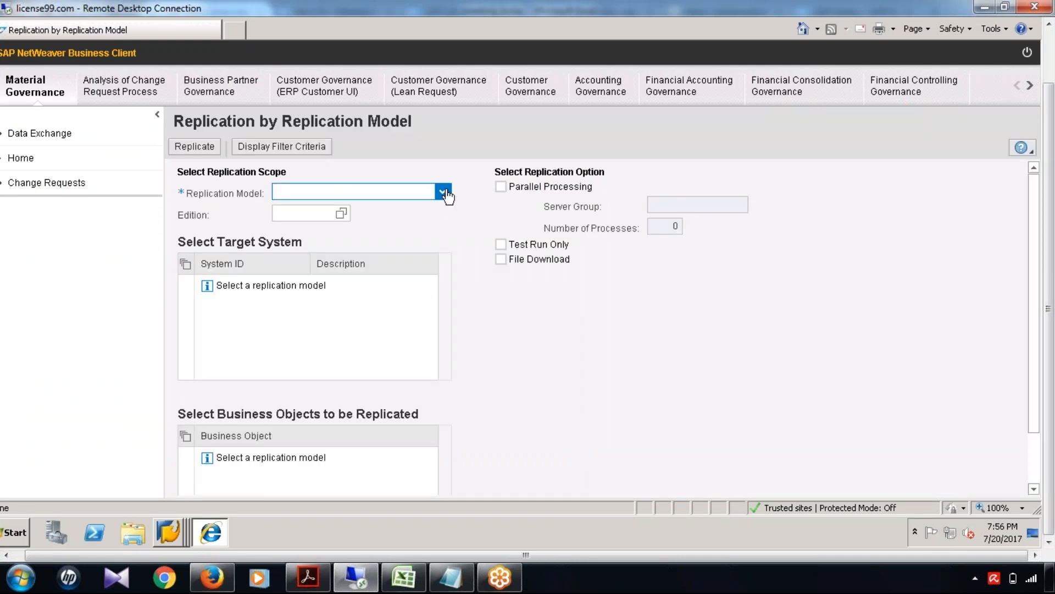
left_click(442, 192)
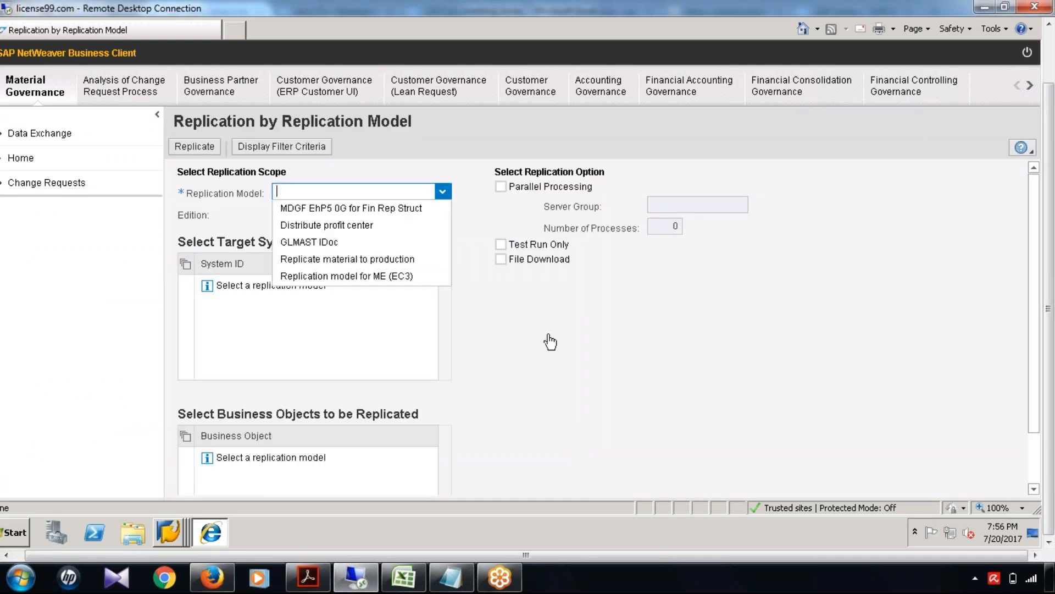
left_click(550, 360)
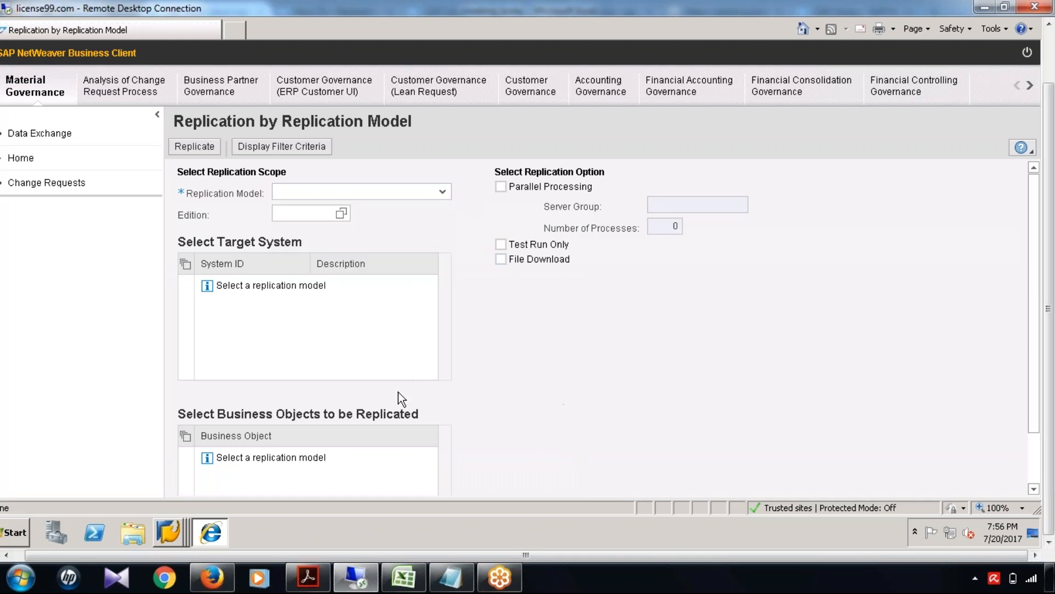
- Switch to Excel and add the bold heading Key Mapping in B1430, beside the Value Mapping heading
left_click(403, 577)
left_click(63, 308)
left_click(405, 315)
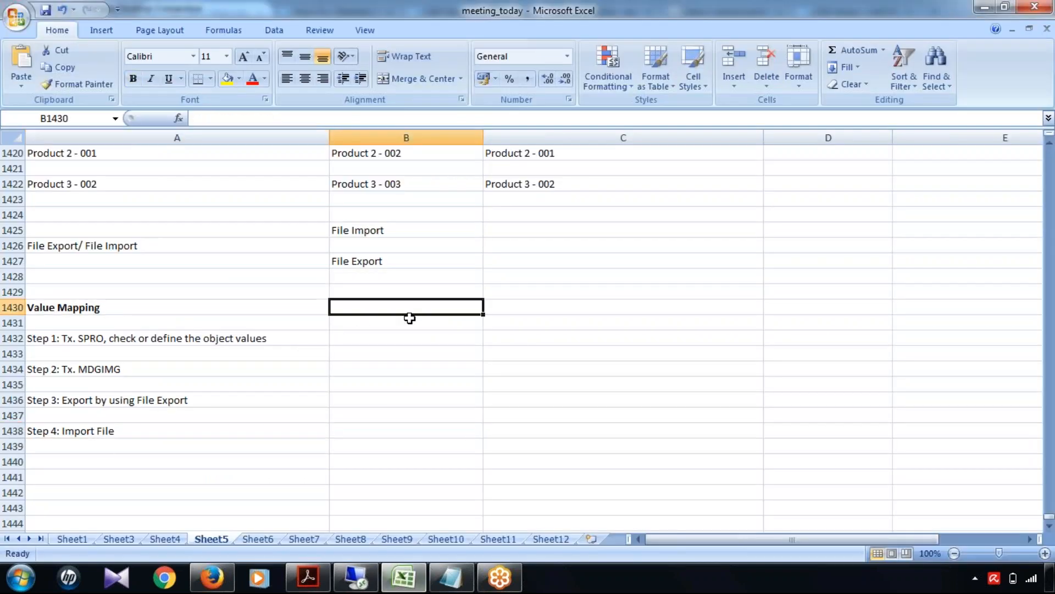
type("Key ")
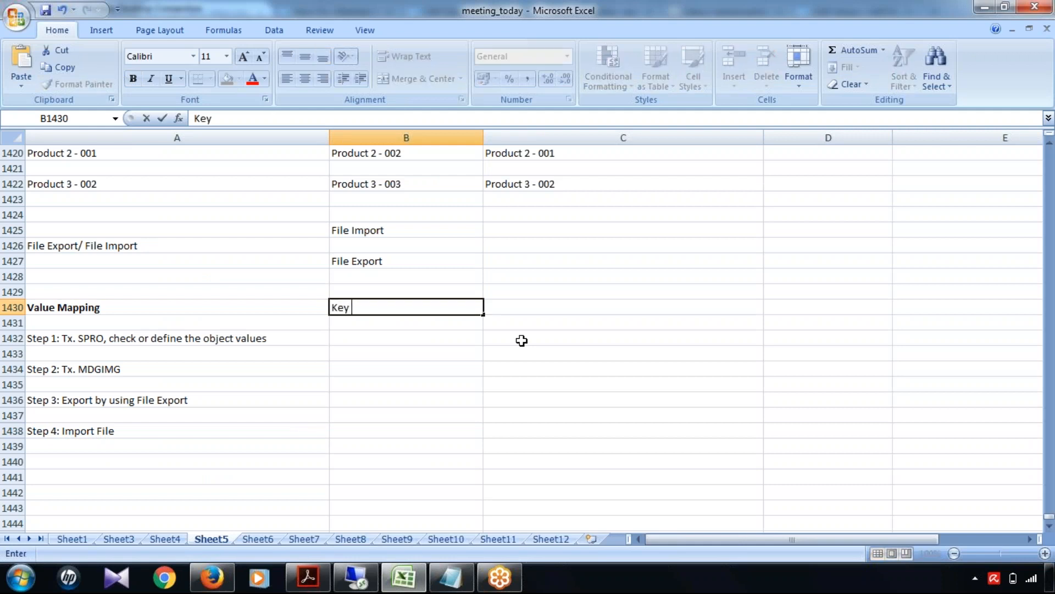
type("Mapping")
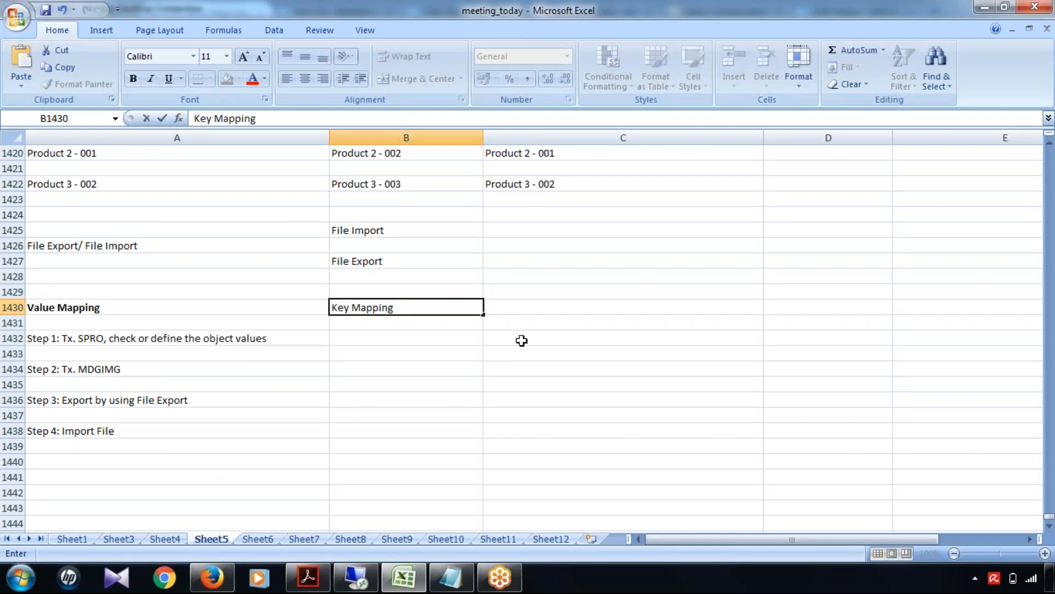
left_click(479, 397)
left_click(385, 307)
key("ctrl+b")
left_click(446, 367)
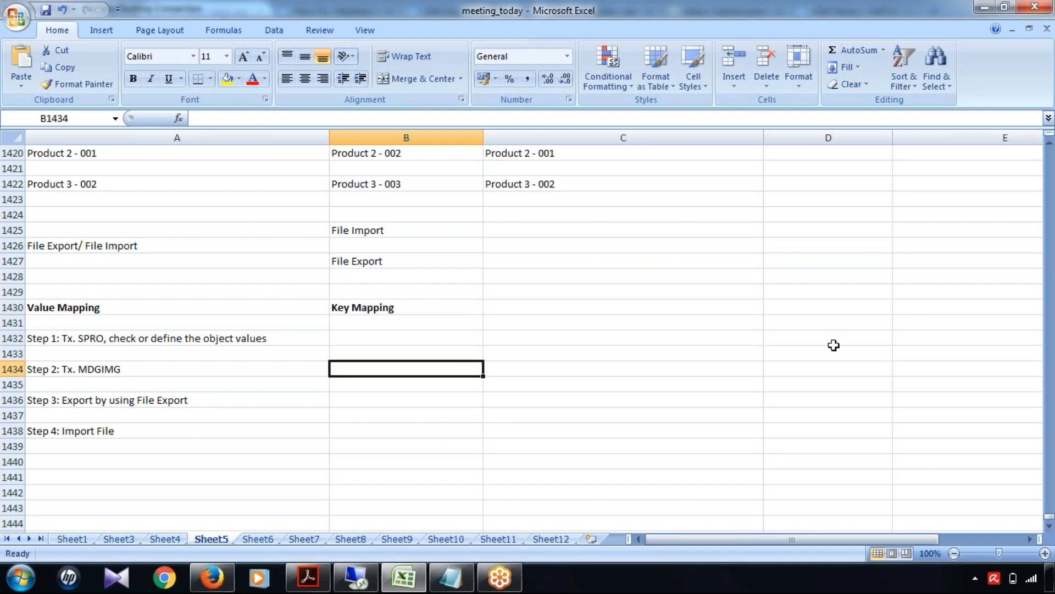
- Switch to the SAP Define Value Mapping overview and examine the academic title code entries
left_click(357, 577)
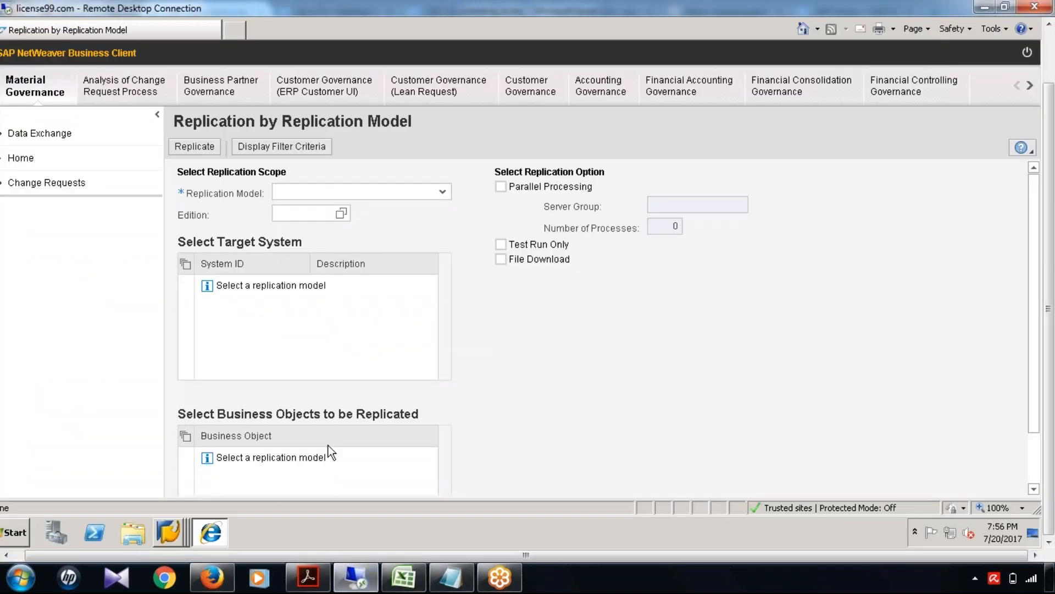
left_click(224, 532)
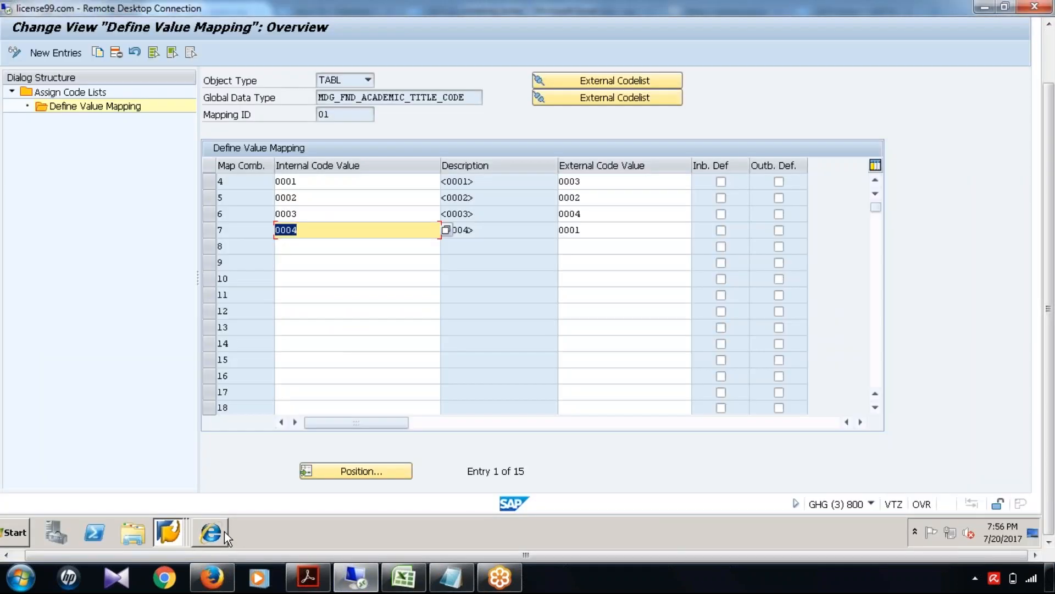
left_click_drag(1052, 234, 1054, 189)
left_click_drag(1053, 226, 1054, 254)
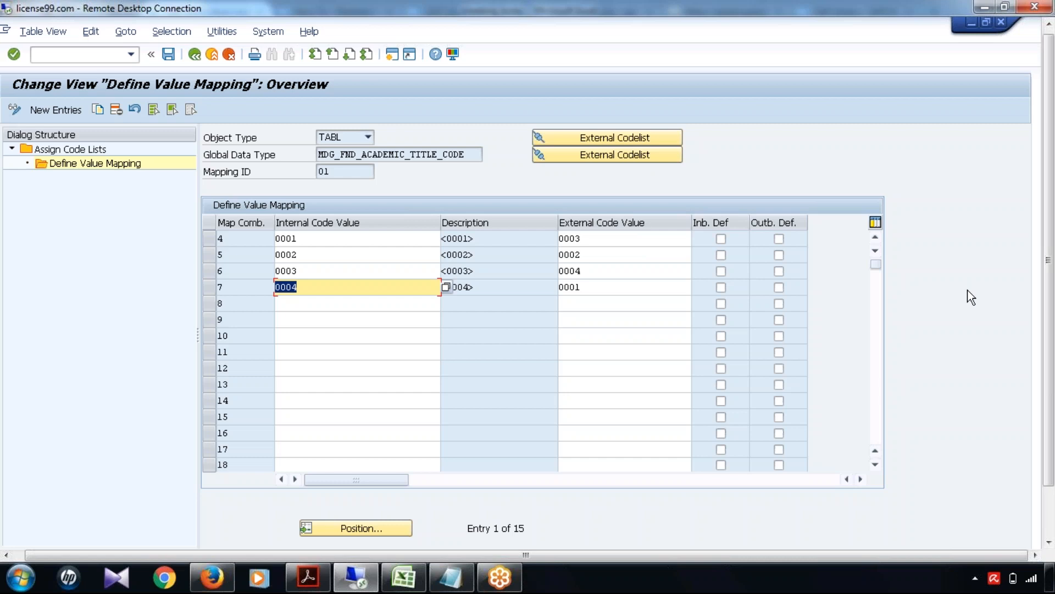
- Switch to Firefox and review the Central Finance value mapping discussion and the SAP Library page on key mapping
key("alt+Tab")
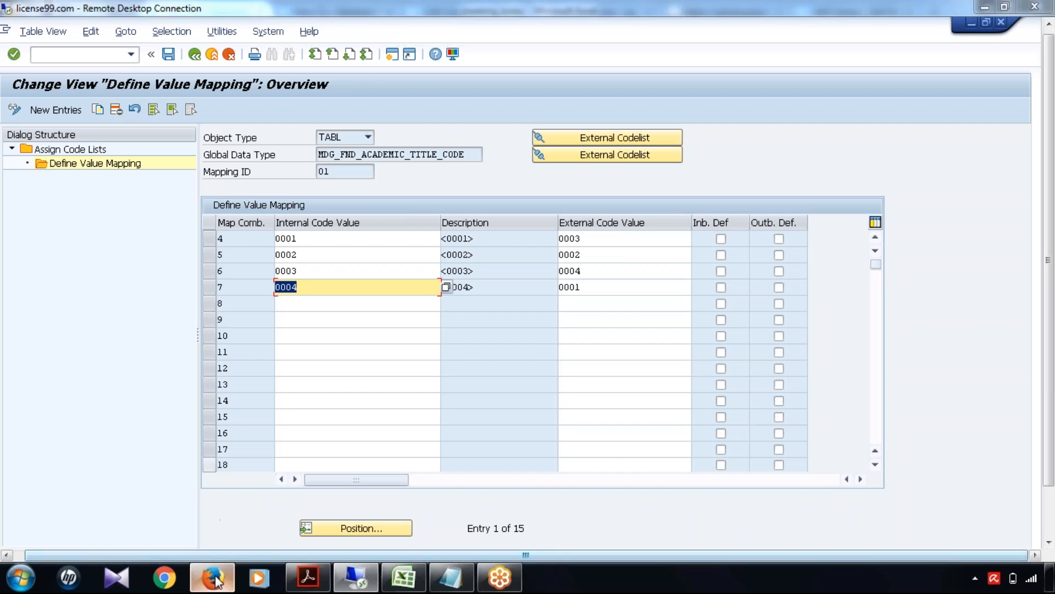
scroll(635, 429, "down", 5)
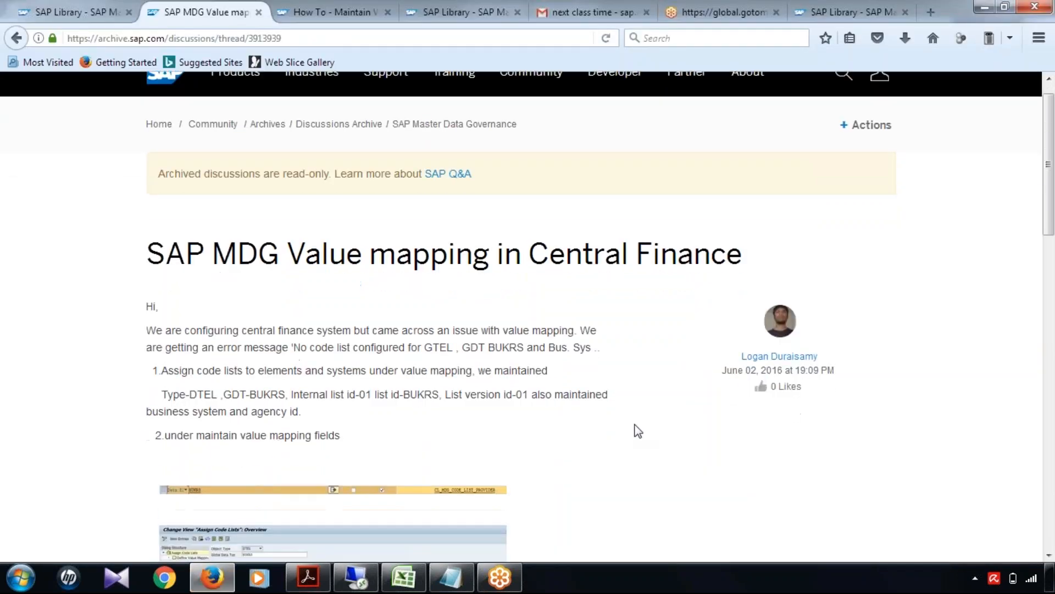
scroll(638, 429, "down", 8)
scroll(638, 430, "down", 5)
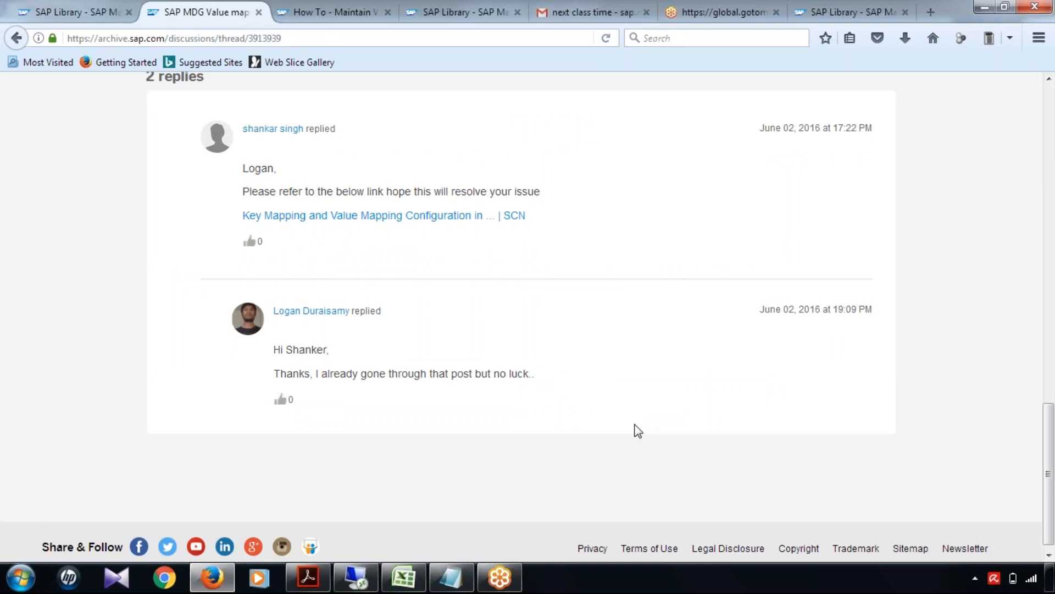
scroll(635, 429, "up", 10)
left_click(333, 6)
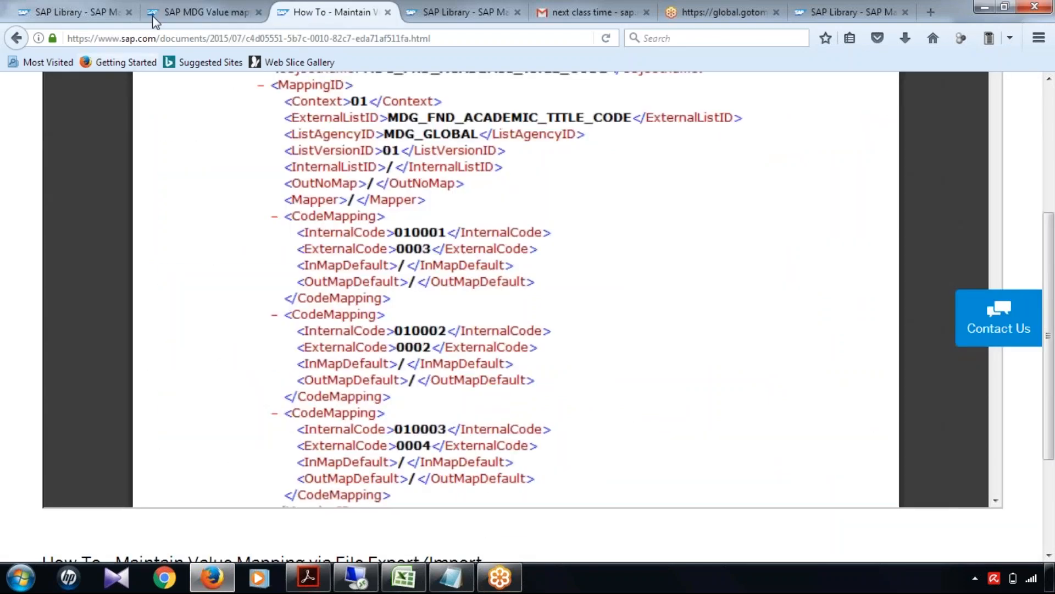
left_click(138, 14)
scroll(813, 344, "down", 6)
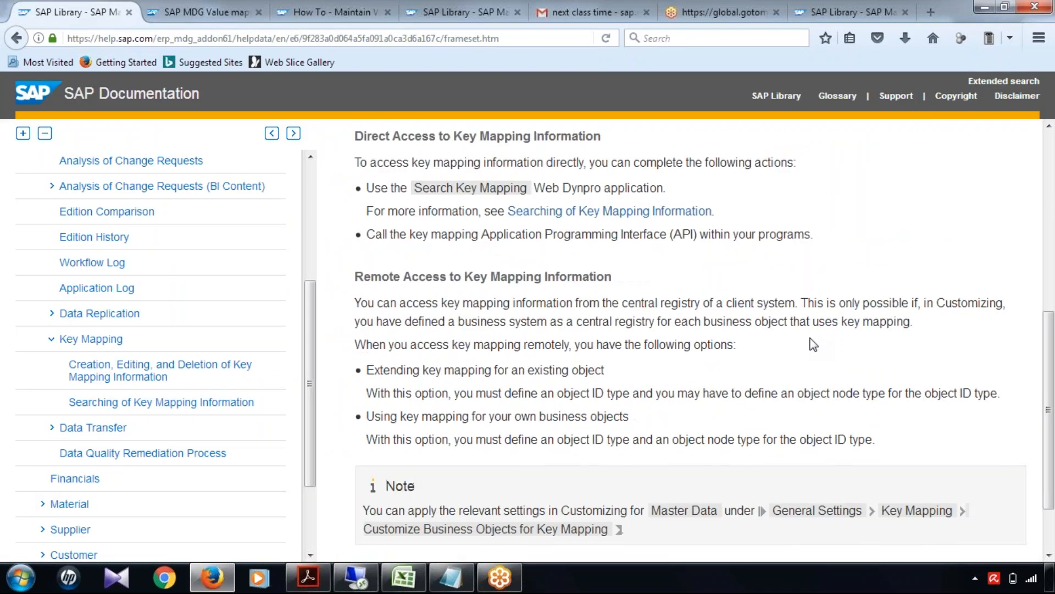
scroll(812, 344, "up", 7)
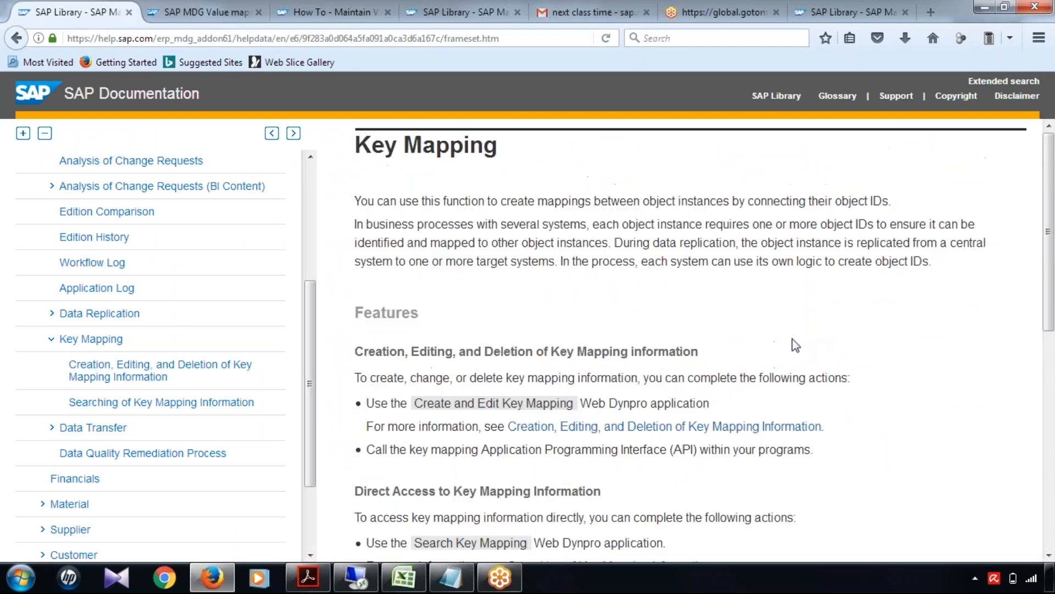
- Examine the SAP Library's target system value mapping example and the code list settings in the Central Finance discussion, then return to SAP
left_click(446, 10)
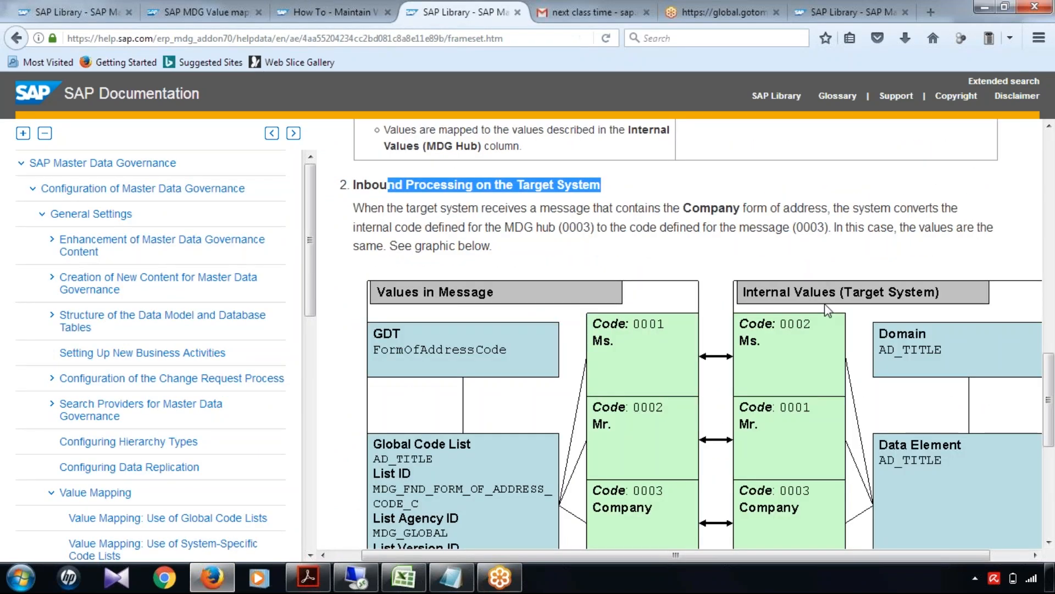
scroll(825, 304, "down", 6)
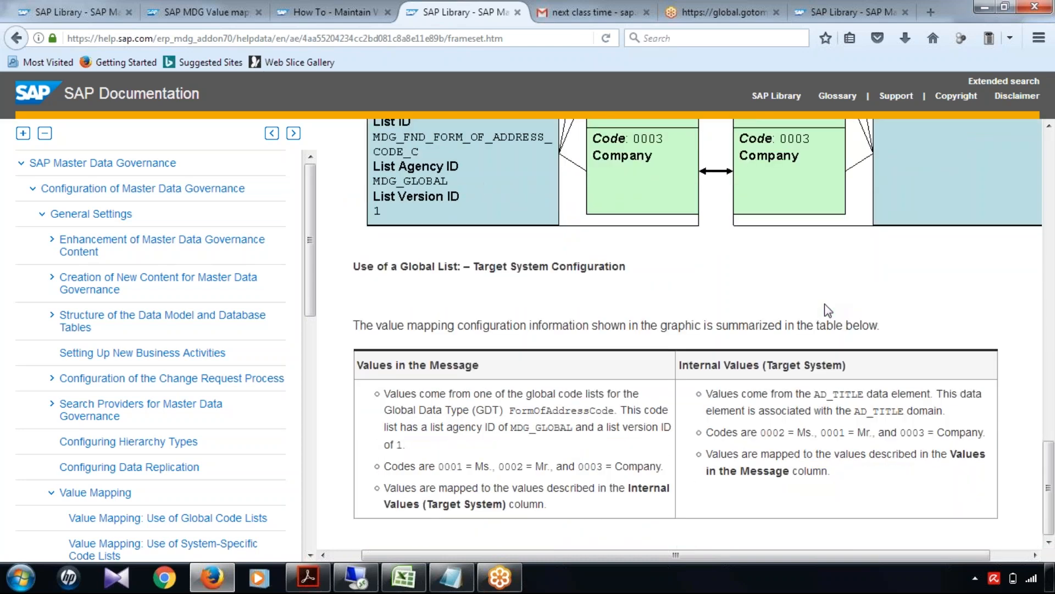
left_click(250, 10)
scroll(622, 302, "down", 10)
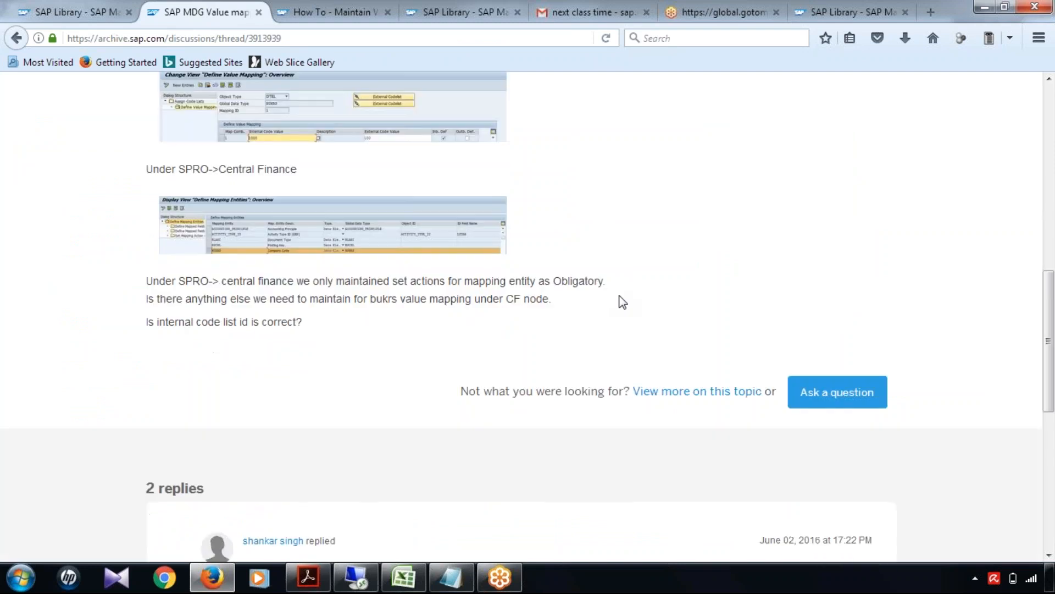
scroll(621, 302, "up", 10)
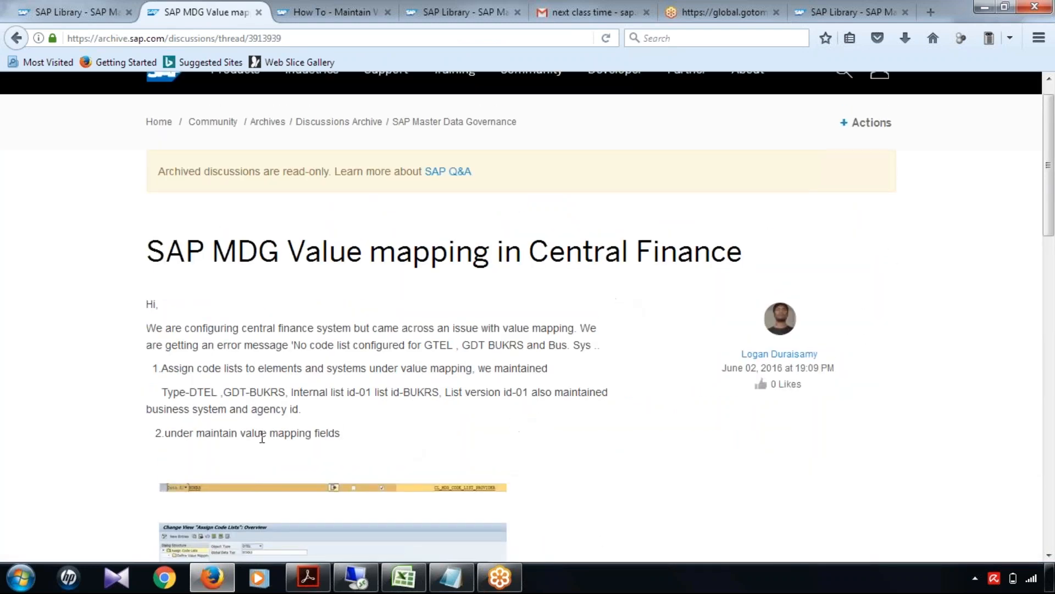
left_click_drag(181, 395, 395, 400)
left_click(532, 435)
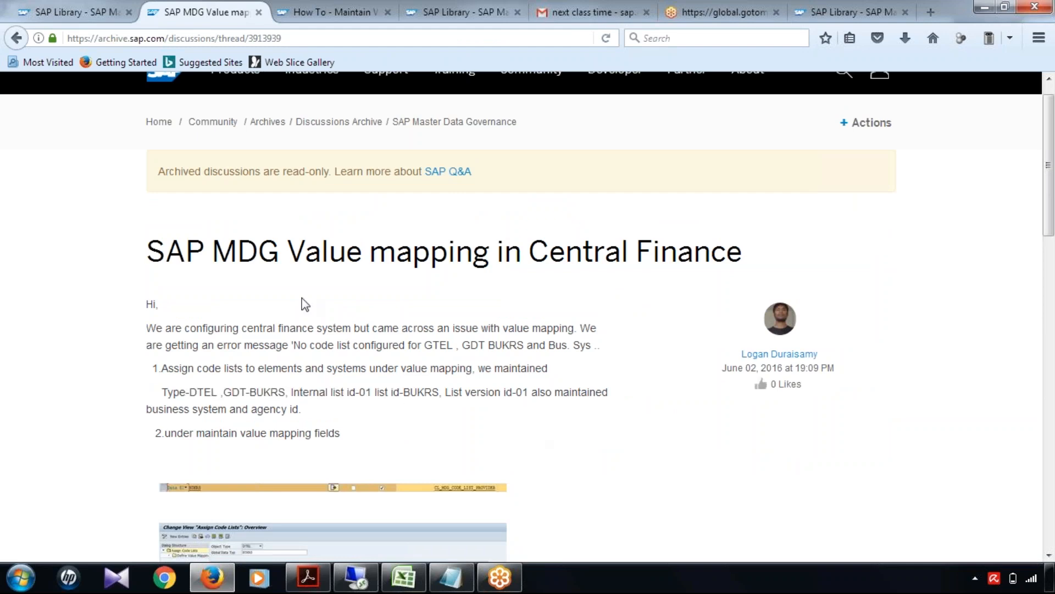
left_click(328, 7)
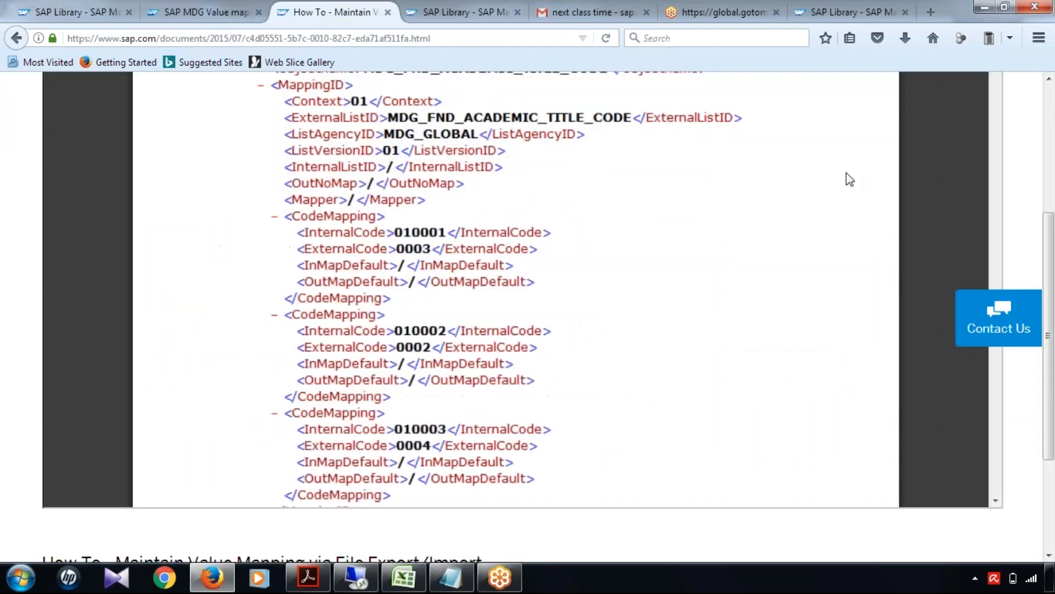
left_click(980, 8)
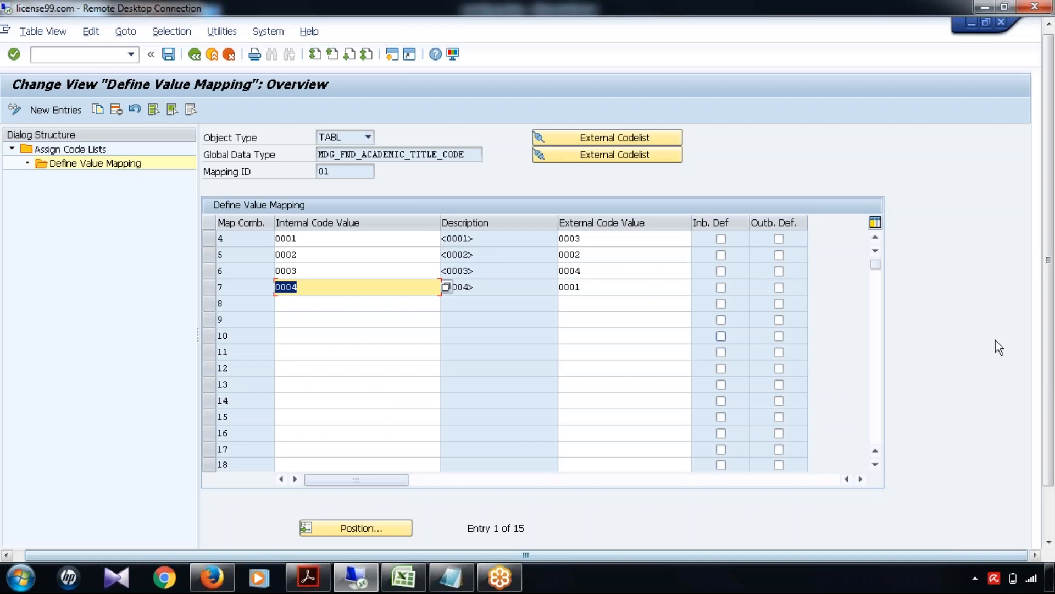
left_click_drag(1053, 308, 1053, 355)
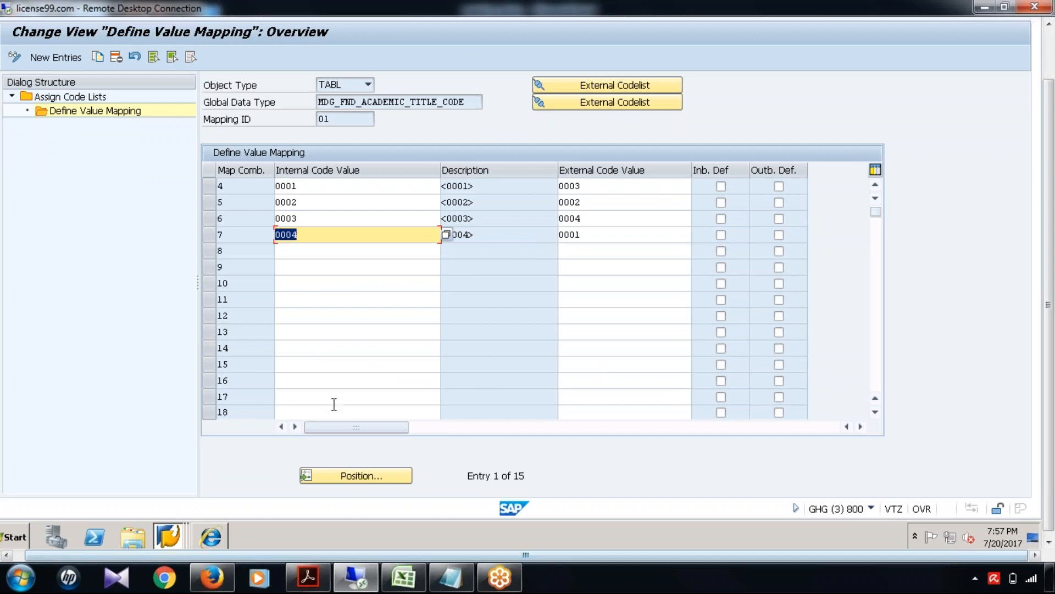
left_click_drag(1053, 368, 1054, 338)
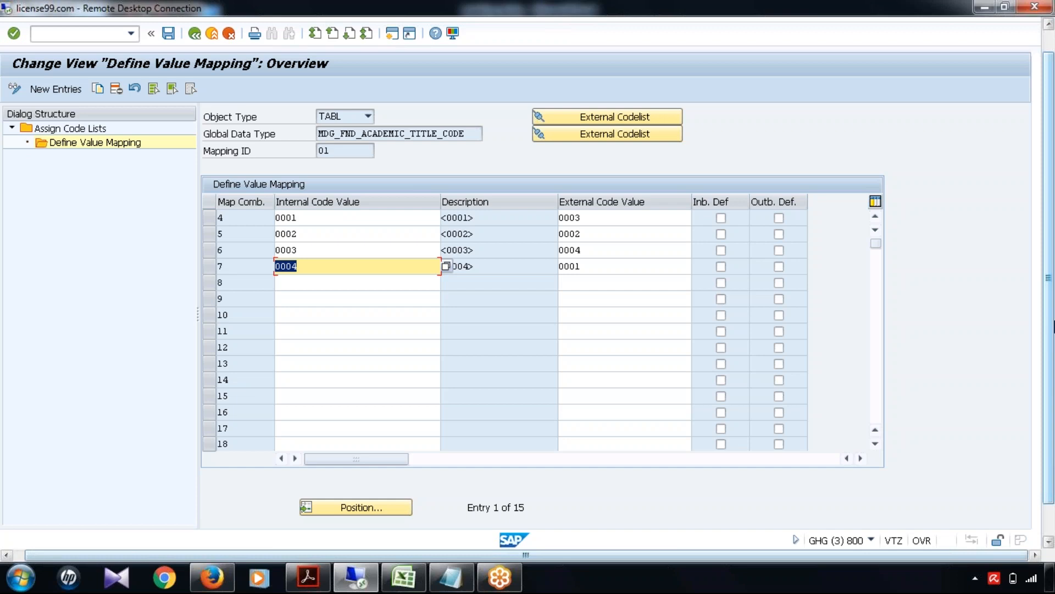
left_click_drag(1050, 295, 1049, 336)
- Switch to the NetWeaver Business Client window and open the Supplier Governance work center
left_click(213, 538)
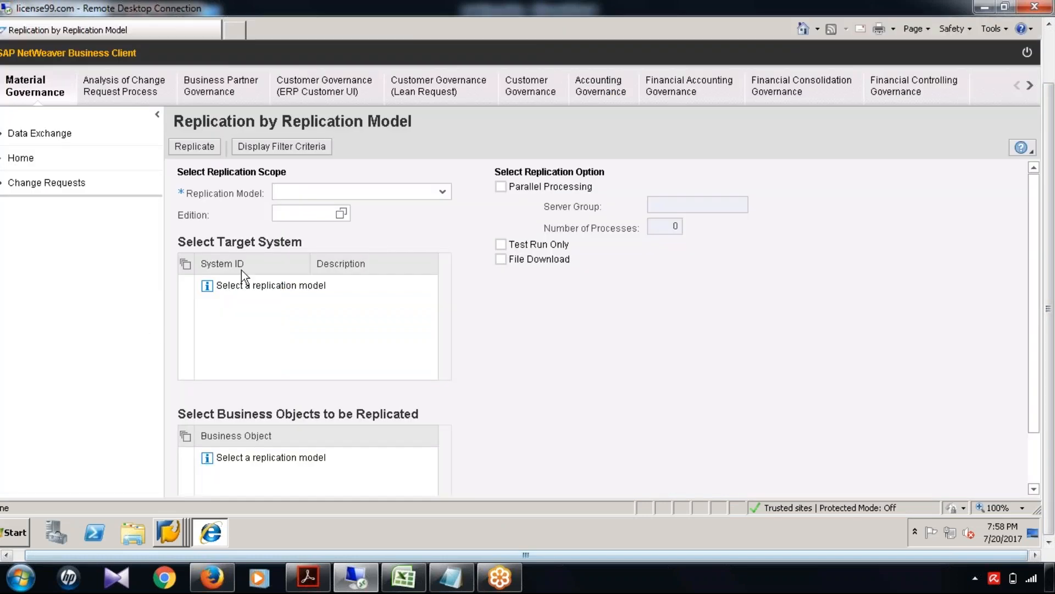
left_click(1030, 87)
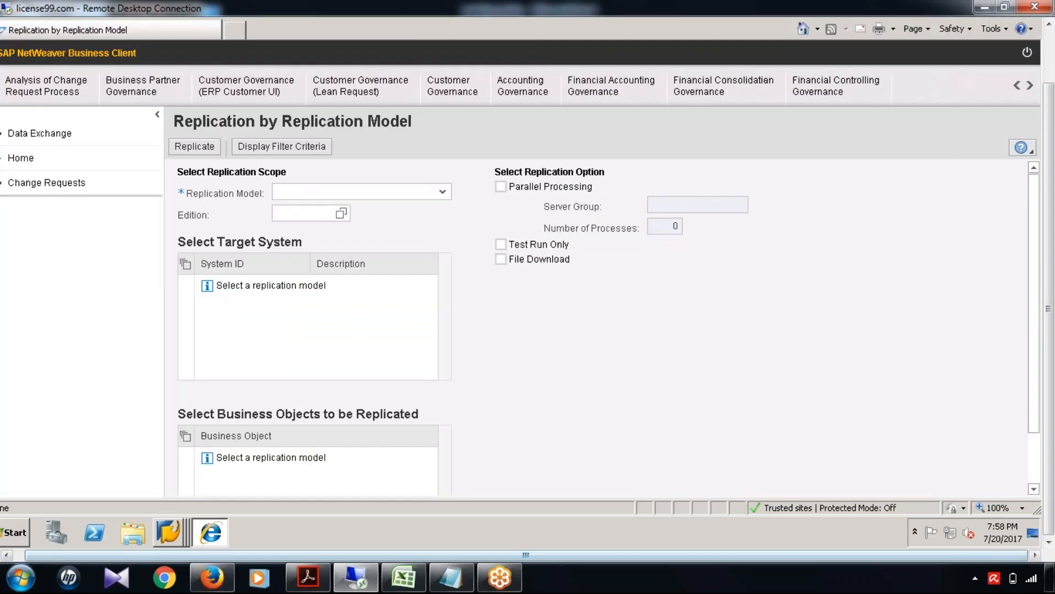
left_click(1030, 86)
left_click(1030, 86)
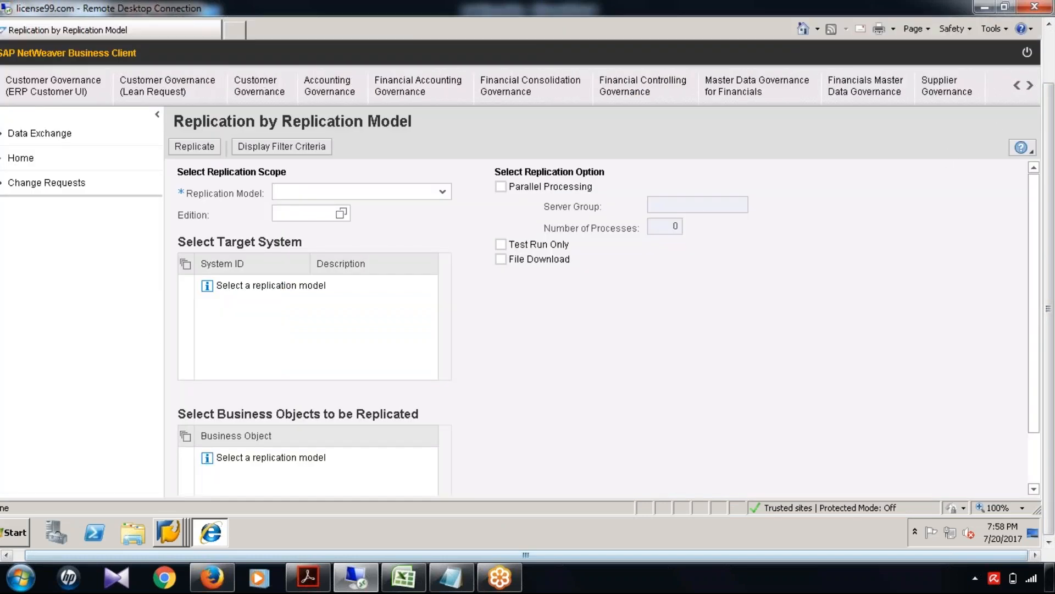
left_click(946, 86)
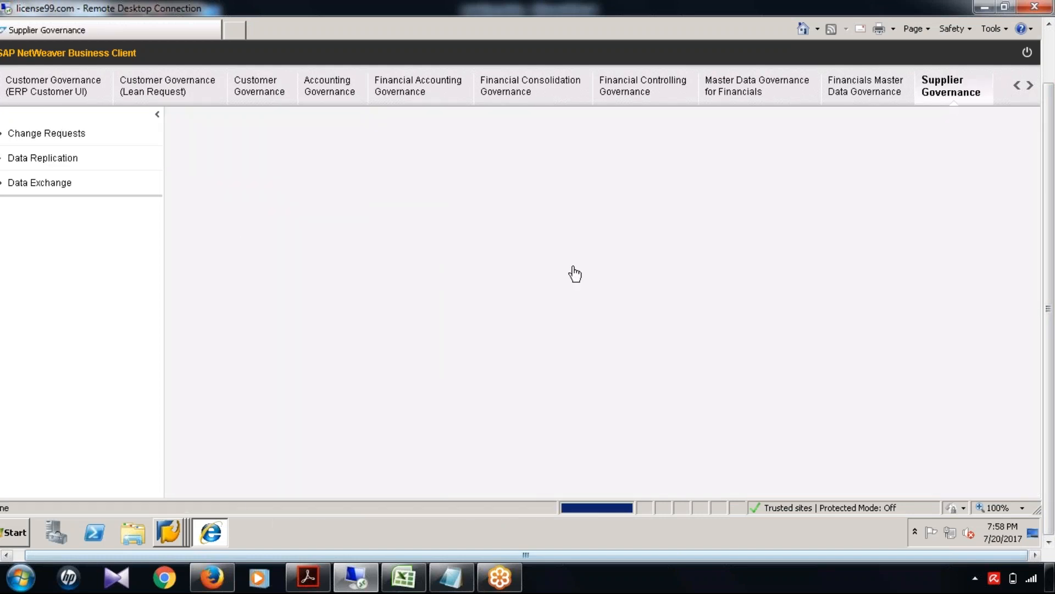
- Open the supplier Export Master Data application and set the object type to Value Mapping - VM
scroll(402, 387, "down", 7)
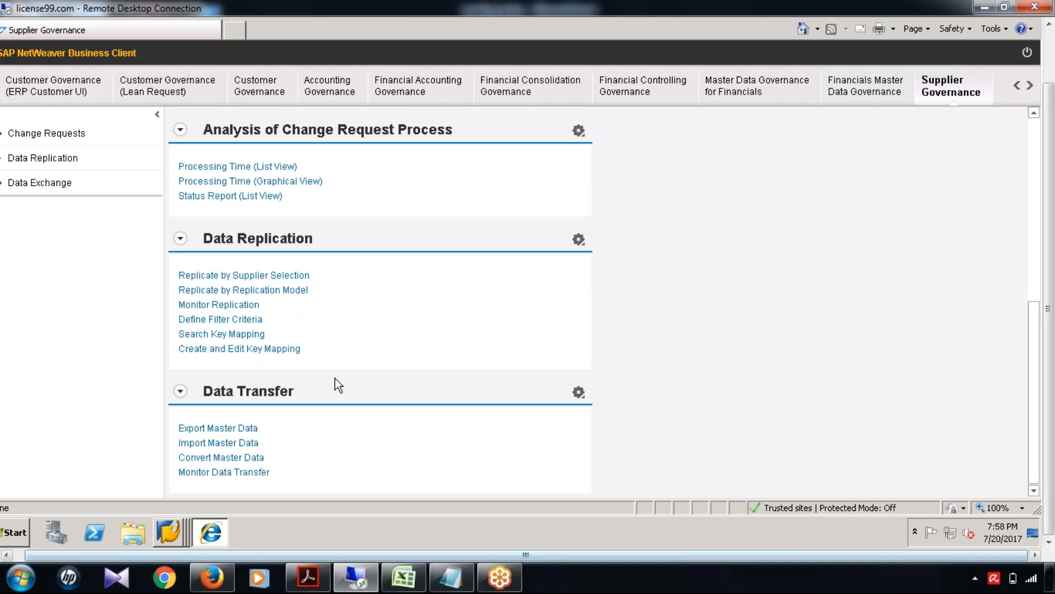
left_click(210, 429)
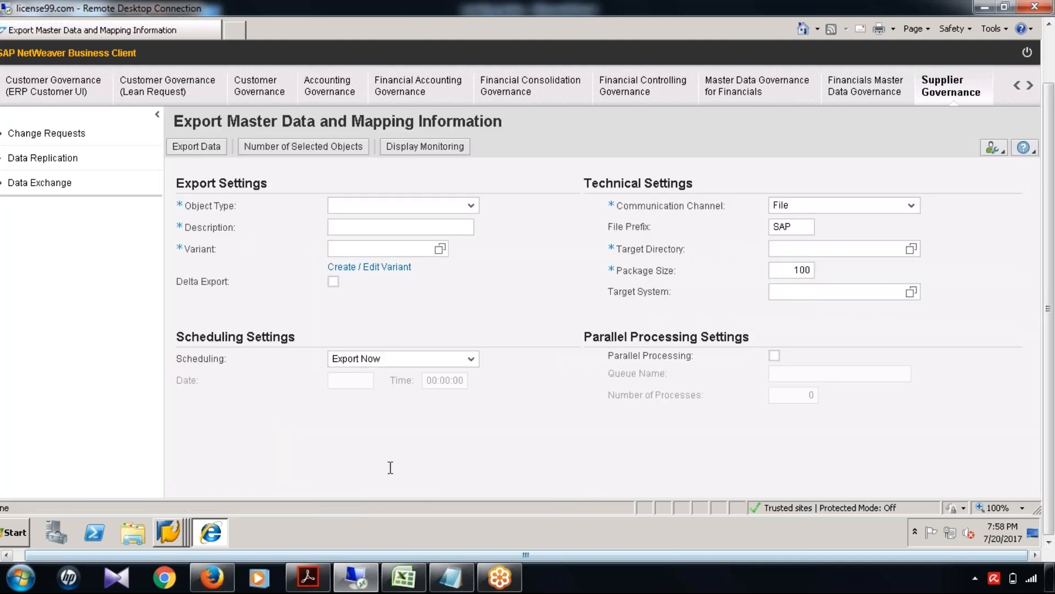
left_click(912, 249)
left_click(472, 207)
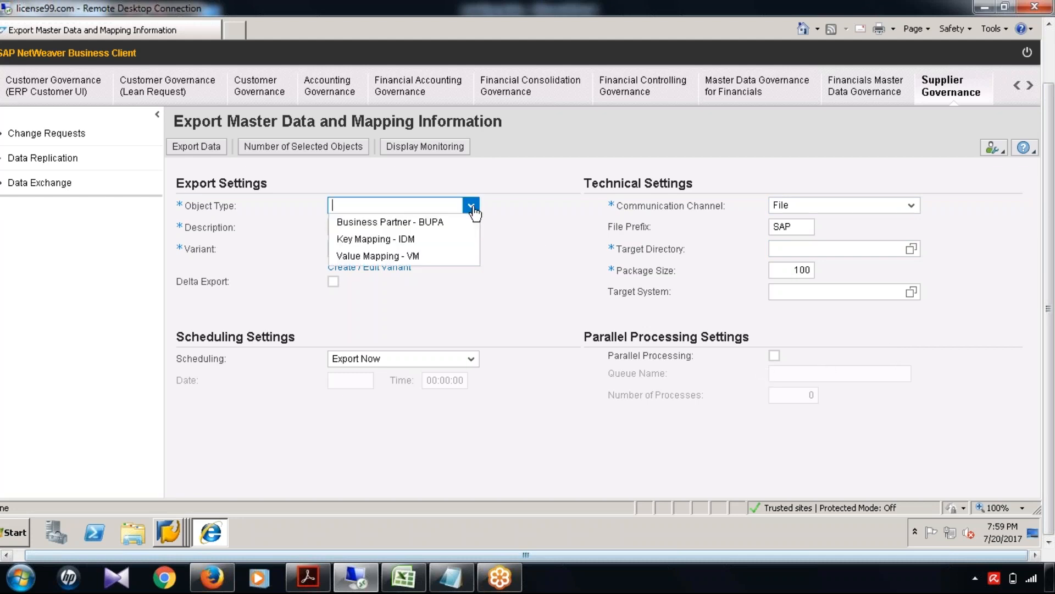
left_click(423, 256)
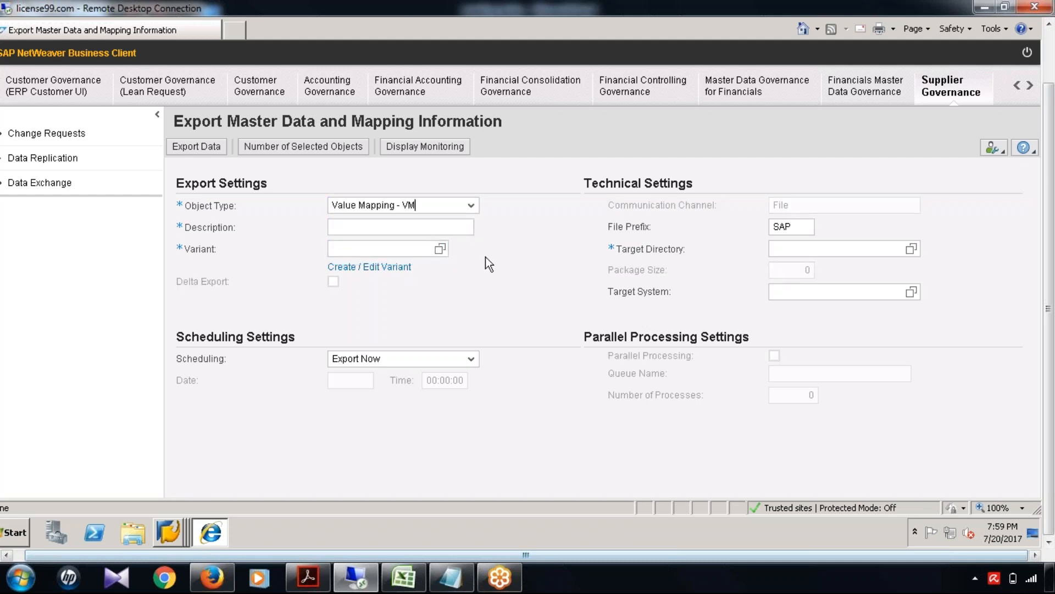
left_click(408, 228)
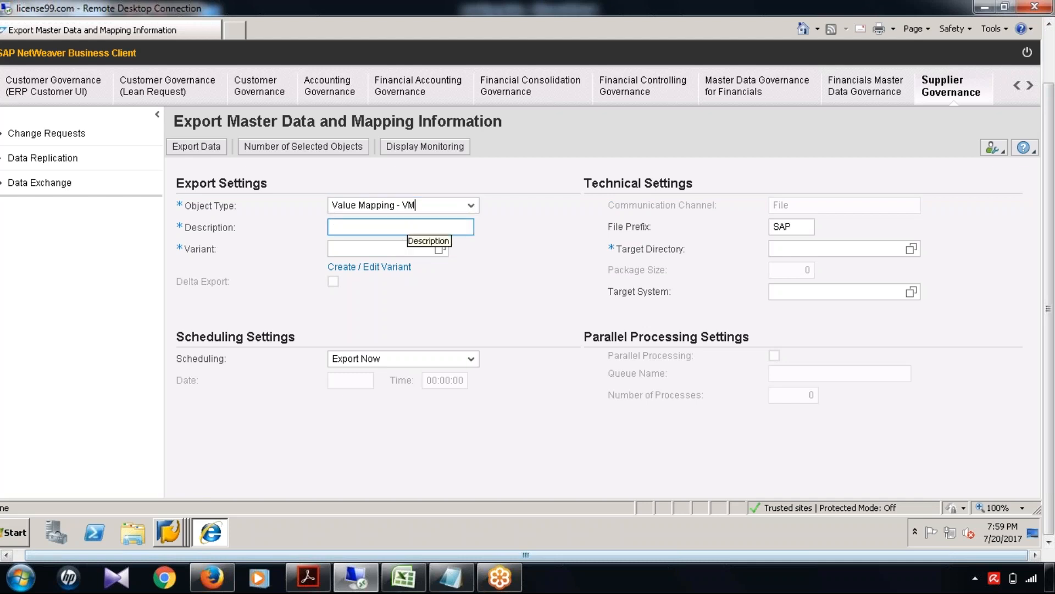
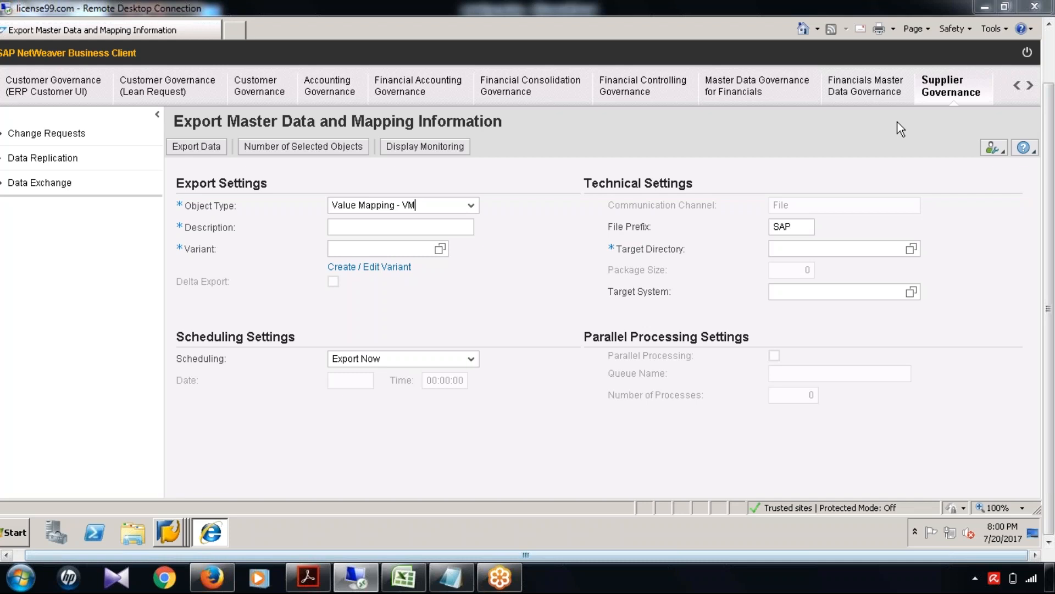
- Switch to Excel to point out the Key Mapping heading, then read the key mapping definition in the SAP Library in Firefox
left_click(399, 589)
left_click(400, 309)
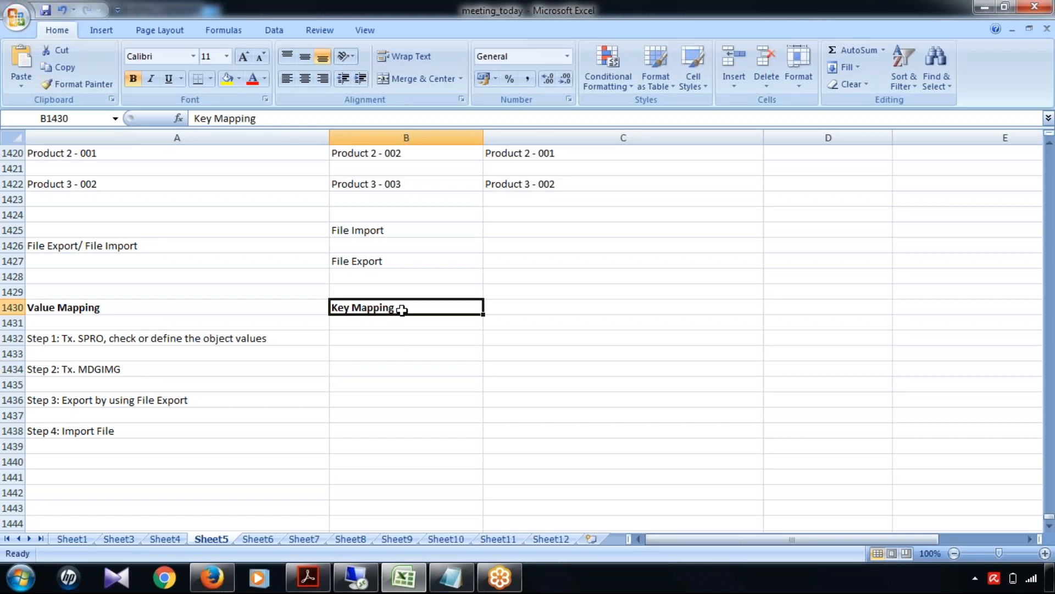
left_click(223, 586)
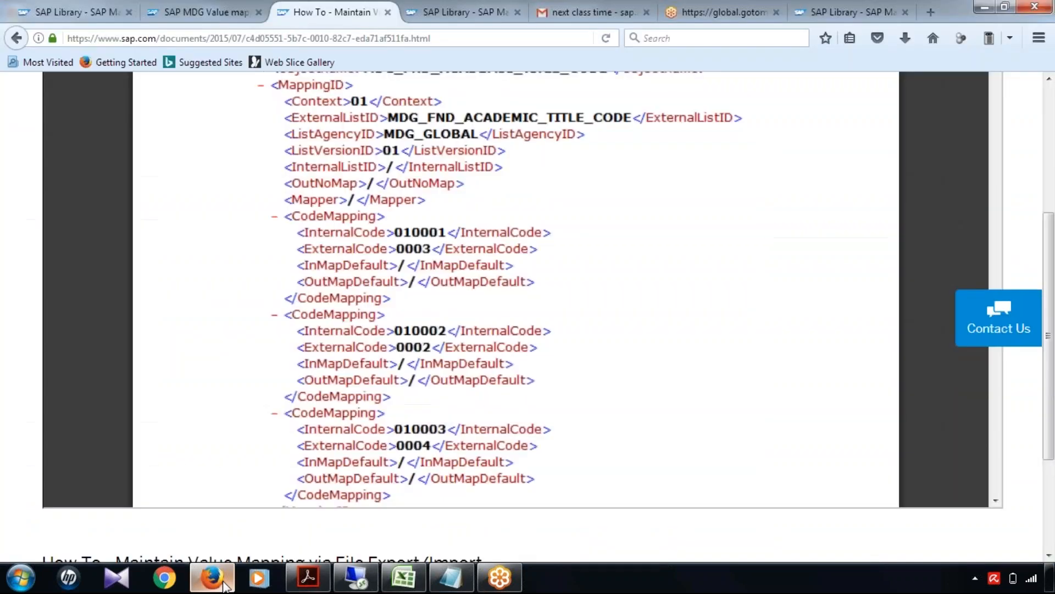
left_click(77, 12)
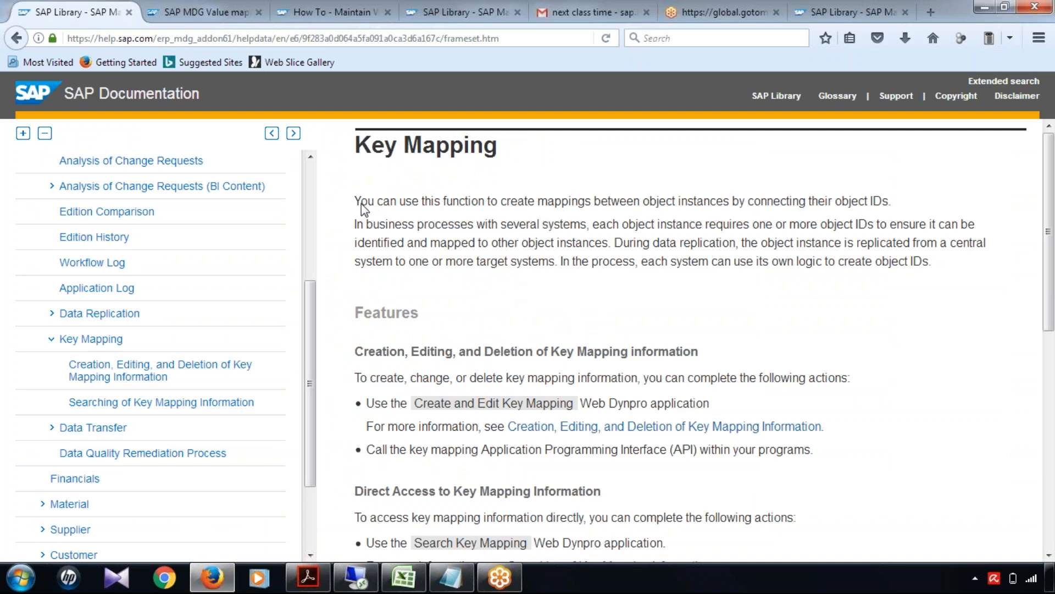
left_click_drag(357, 203, 890, 209)
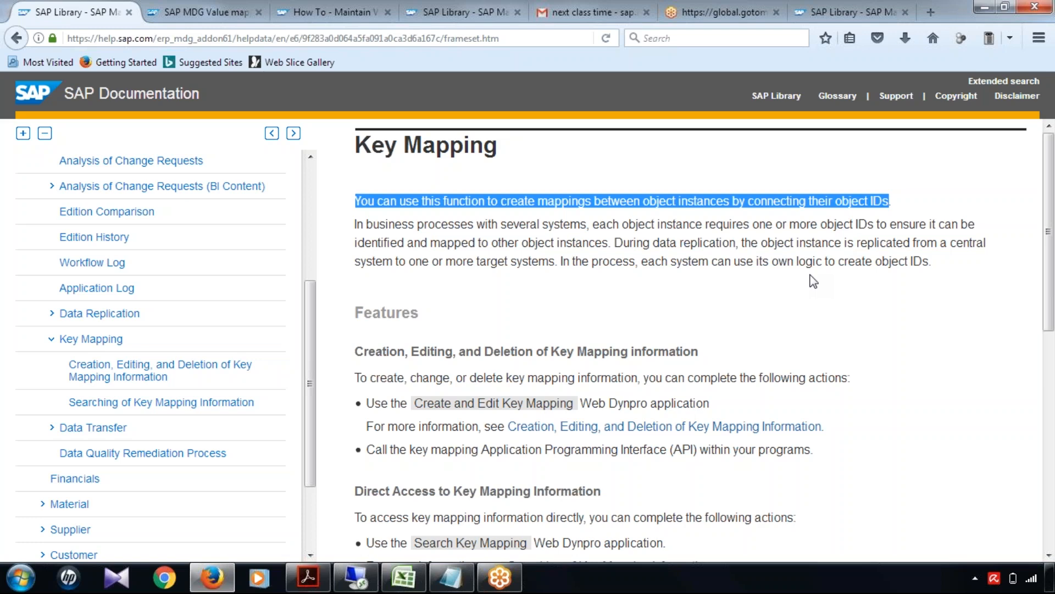
- Switch to Excel and apply all borders to cells B86:D95 on Sheet11, dismissing the battery notification
left_click(411, 582)
left_click(501, 540)
scroll(540, 471, "down", 8)
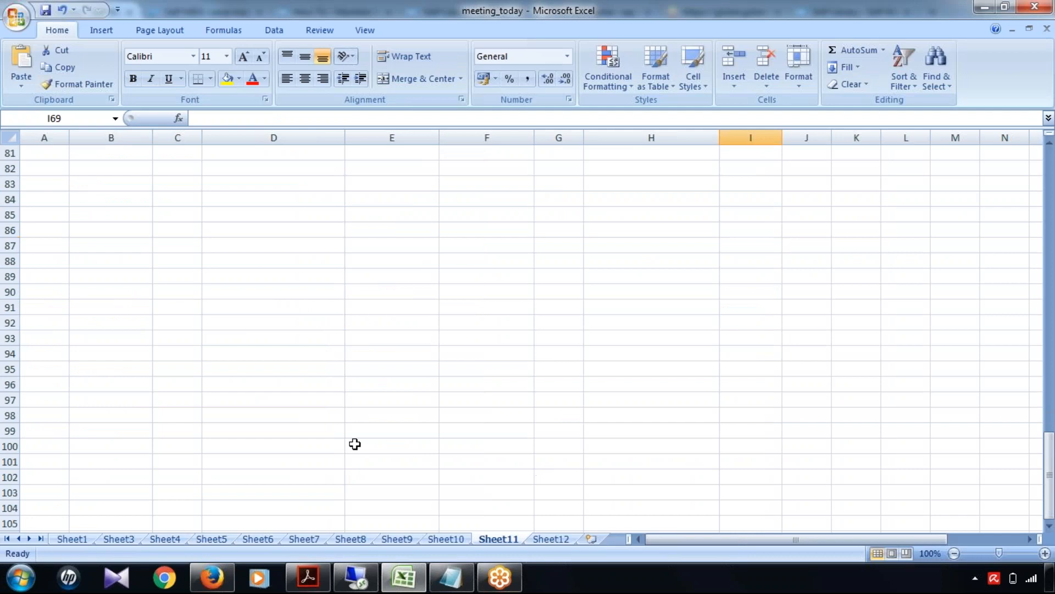
left_click_drag(114, 232, 260, 367)
left_click(209, 79)
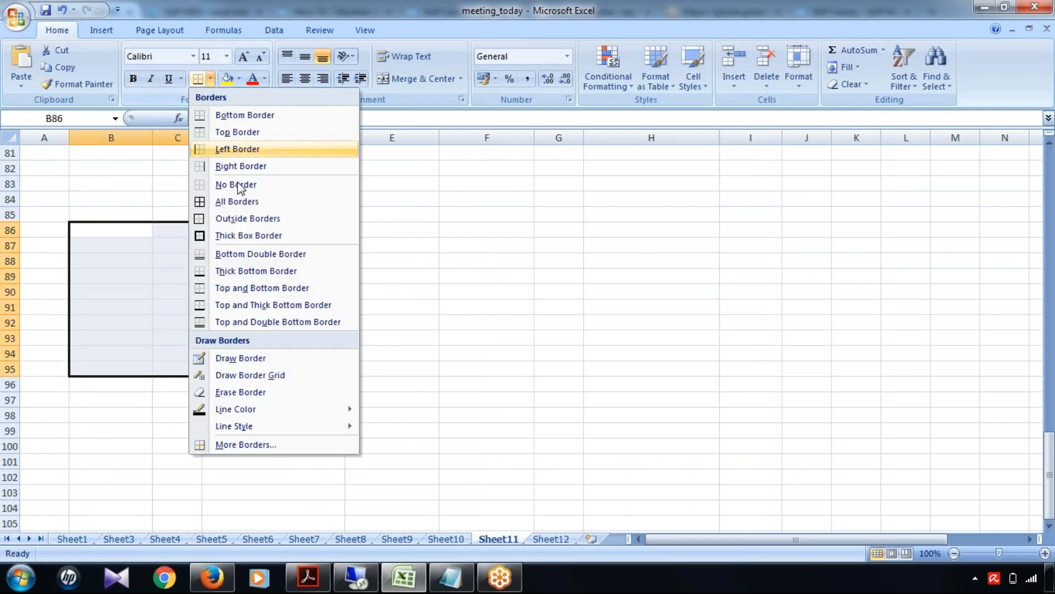
left_click(239, 202)
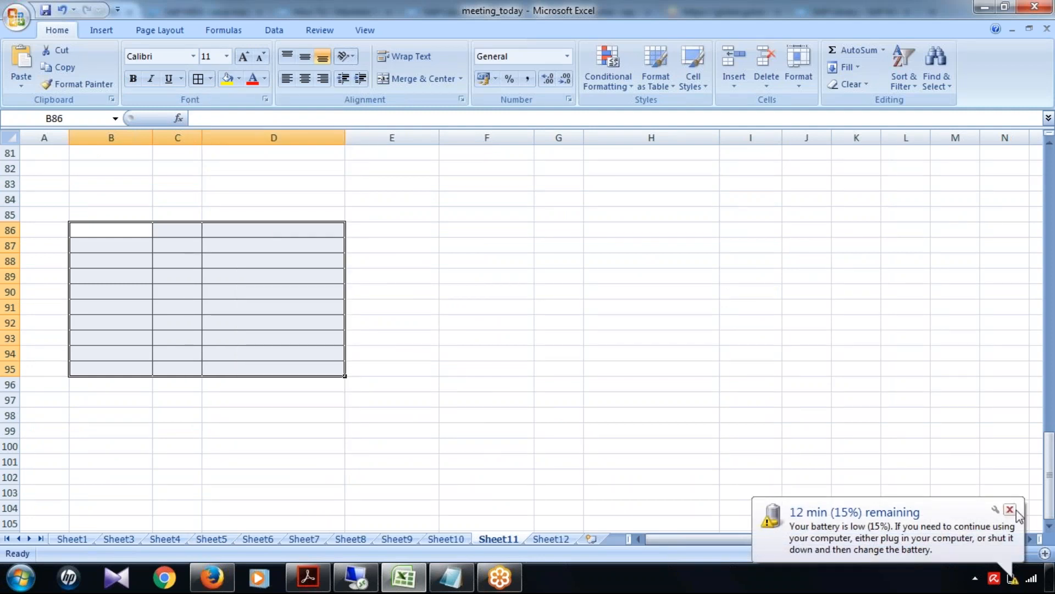
left_click(1014, 511)
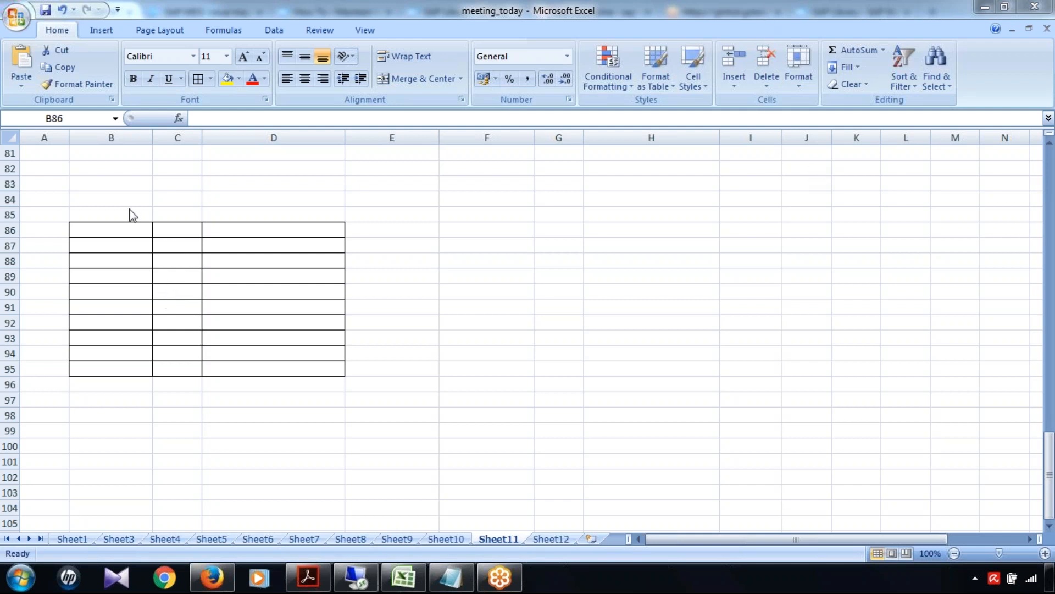
- Enter the labels Table 1 in B84 and Table 2 in F84, and apply all borders to F86:H95
left_click(108, 198)
type("T")
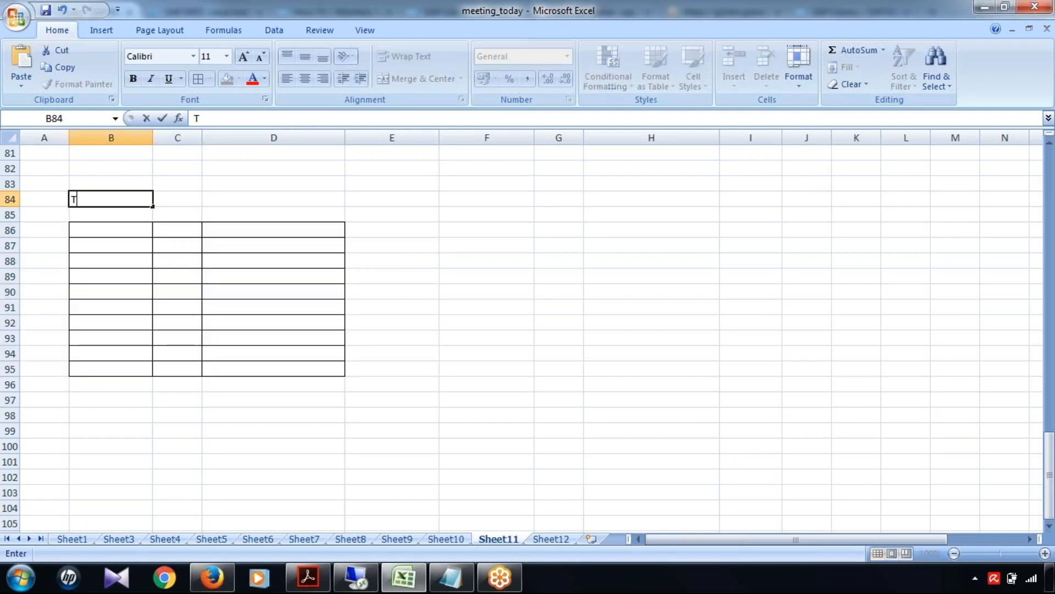
type("able 1")
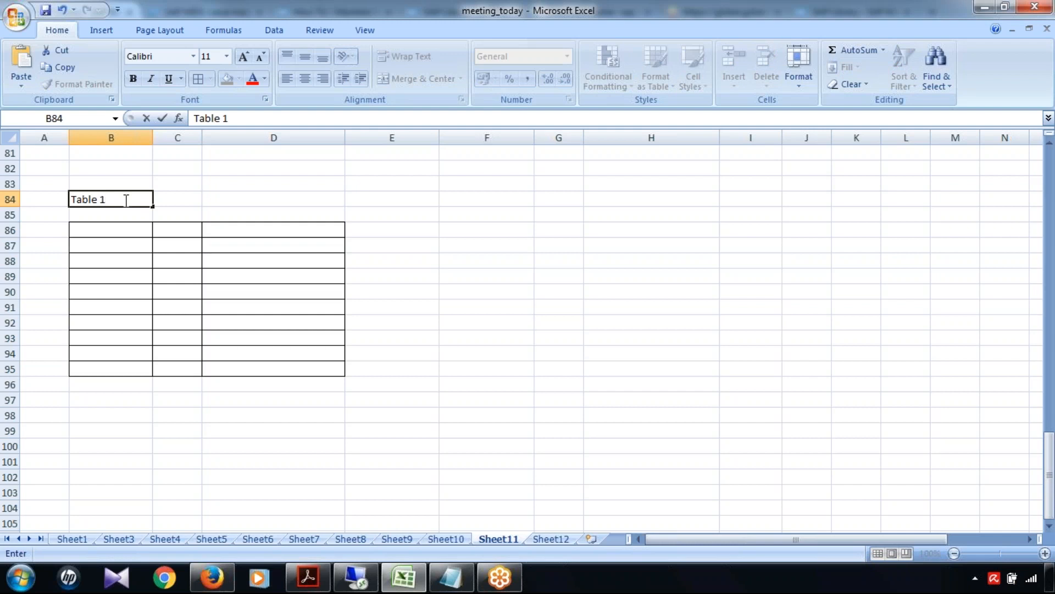
left_click(462, 200)
type("Table 2")
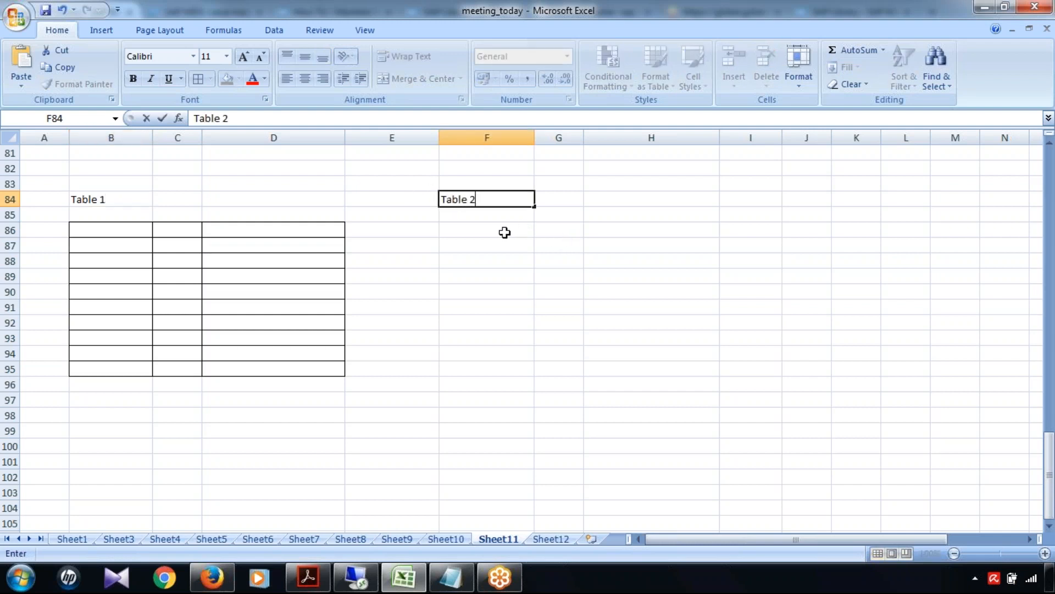
left_click_drag(504, 231, 625, 369)
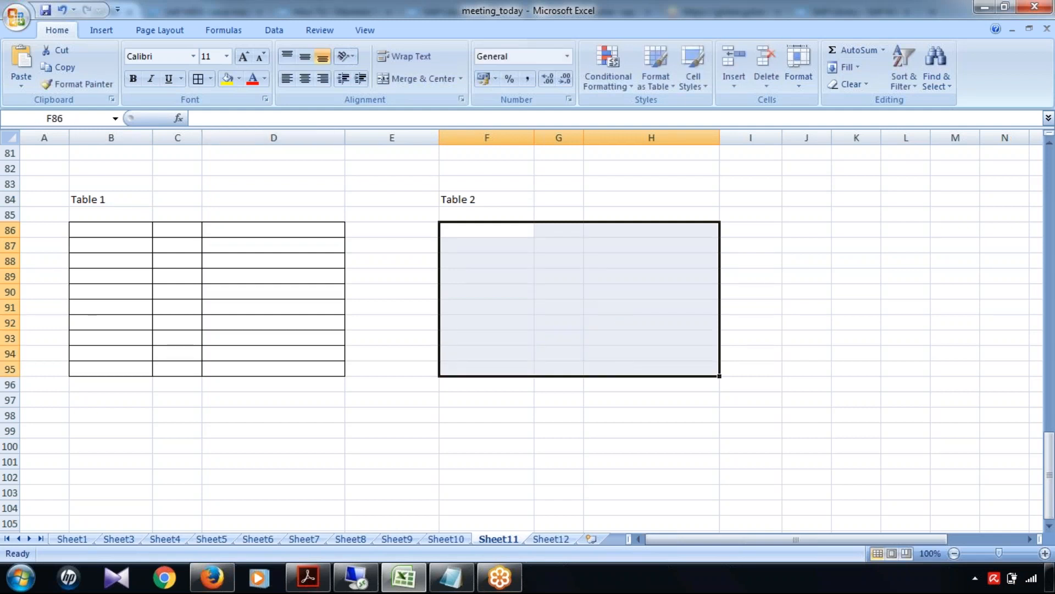
left_click(199, 78)
- Enter the column headers Name, Roll and Class in the first row of Table 1
left_click(109, 229)
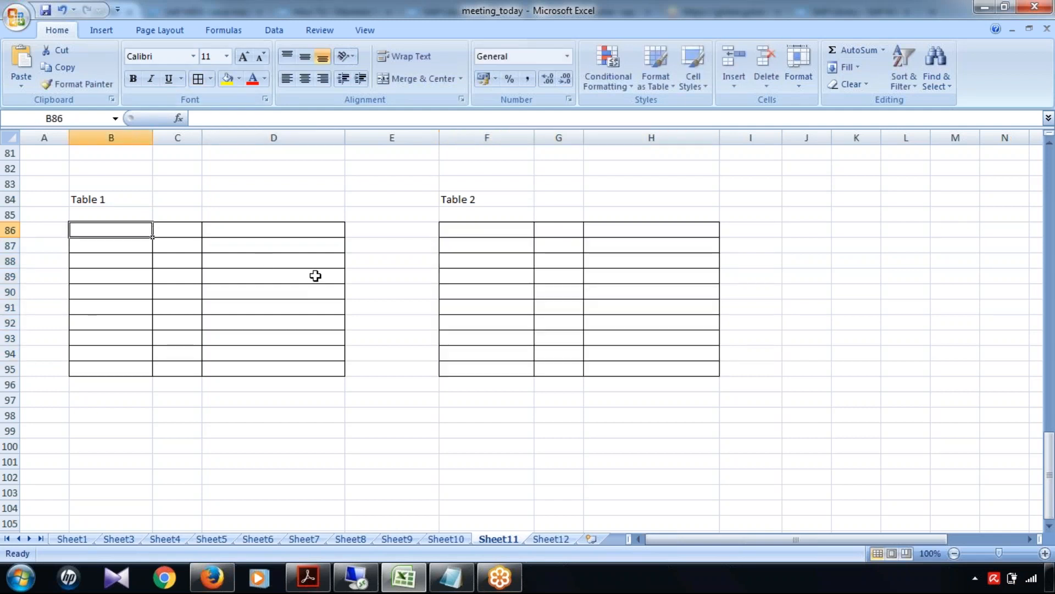
type("Name")
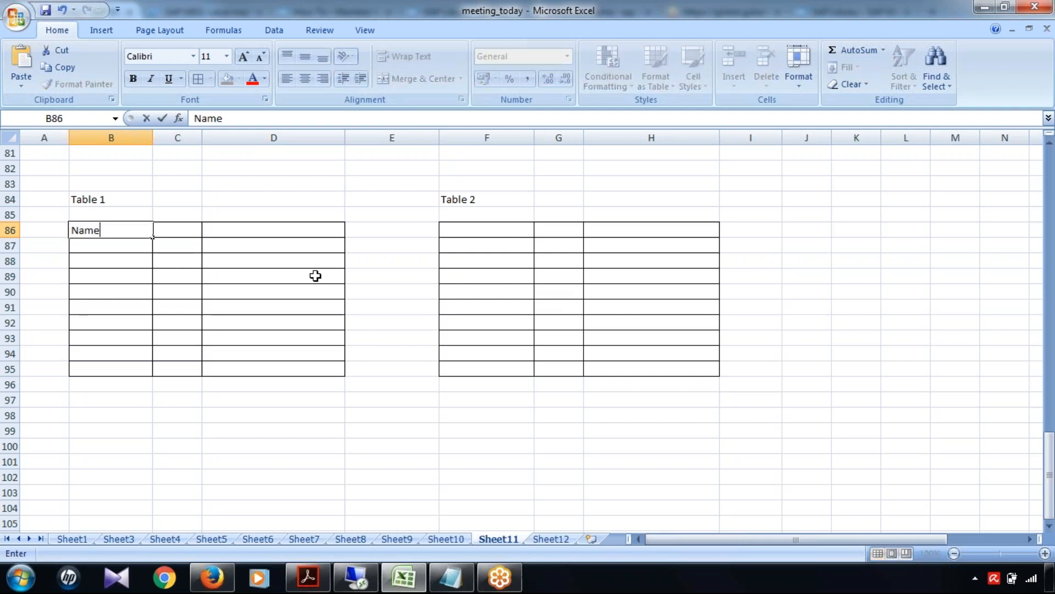
key("Tab")
type("Roll")
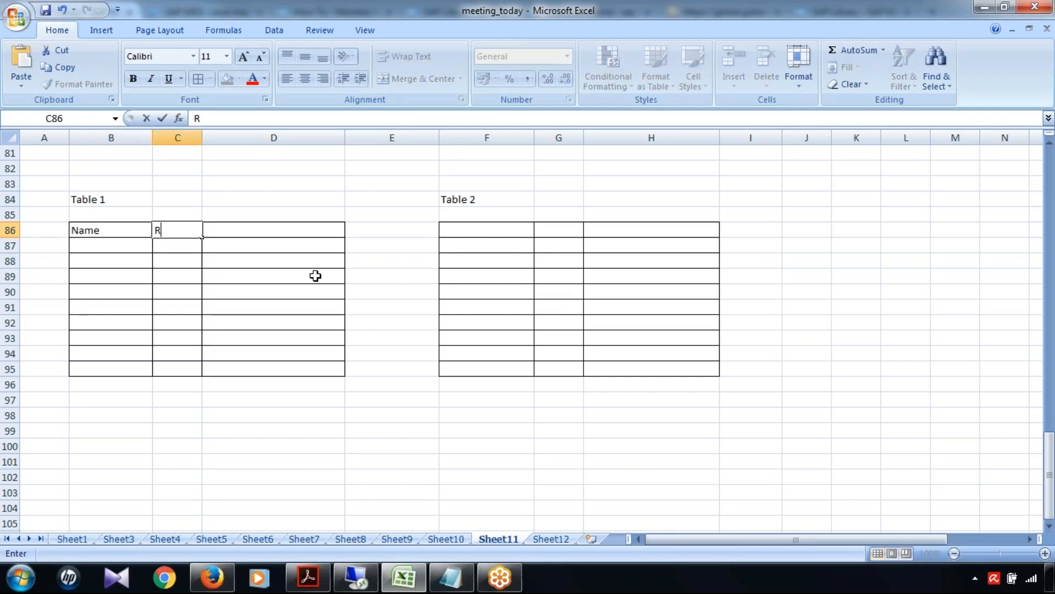
key("Tab")
type("Class")
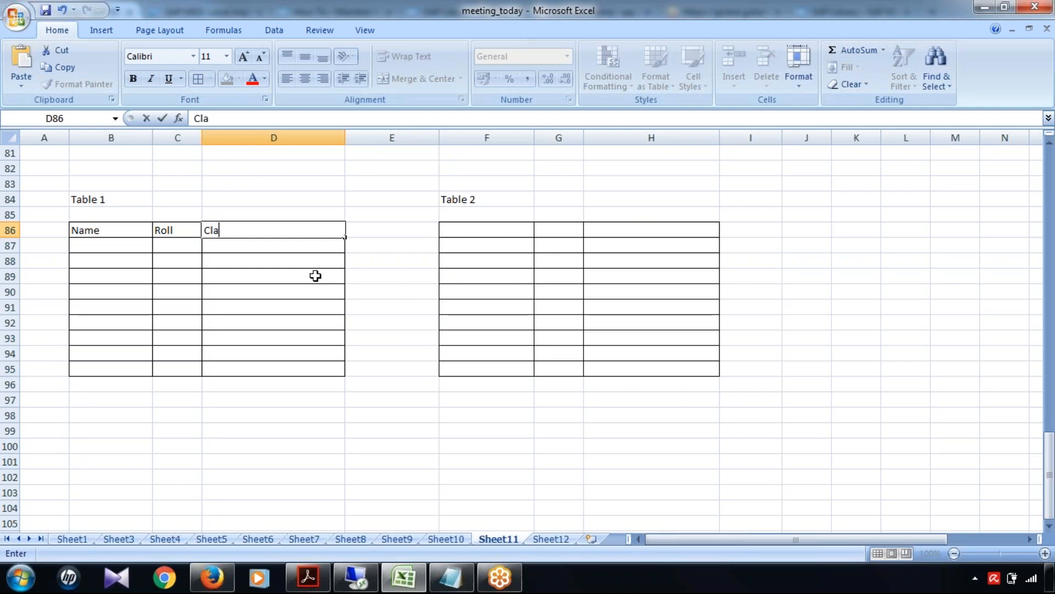
key("Tab")
- Enter the column headers Roll, Section and Winner in the first row of Table 2
key("Tab")
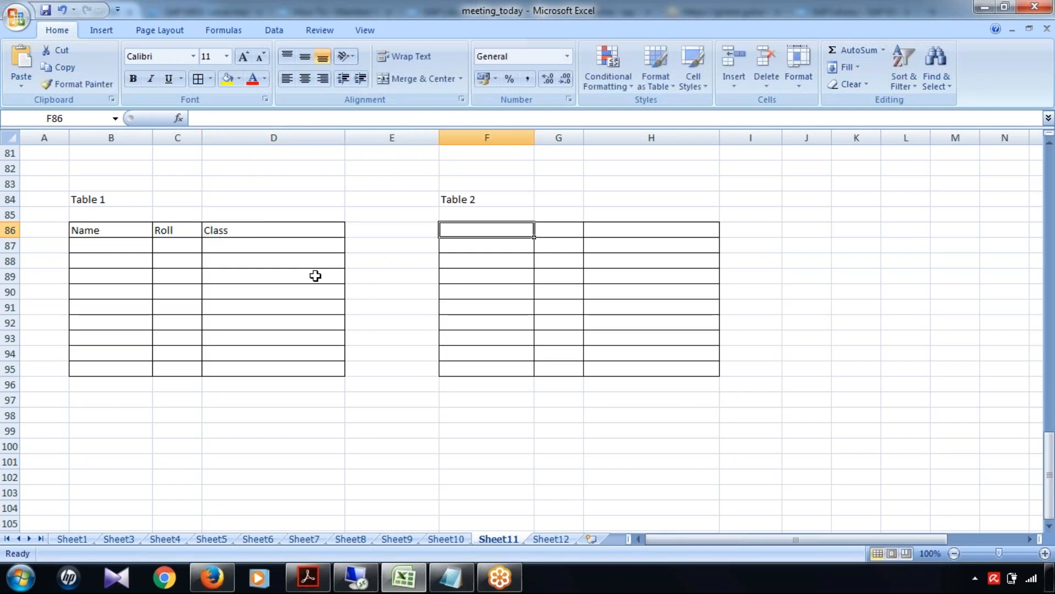
type("Roll")
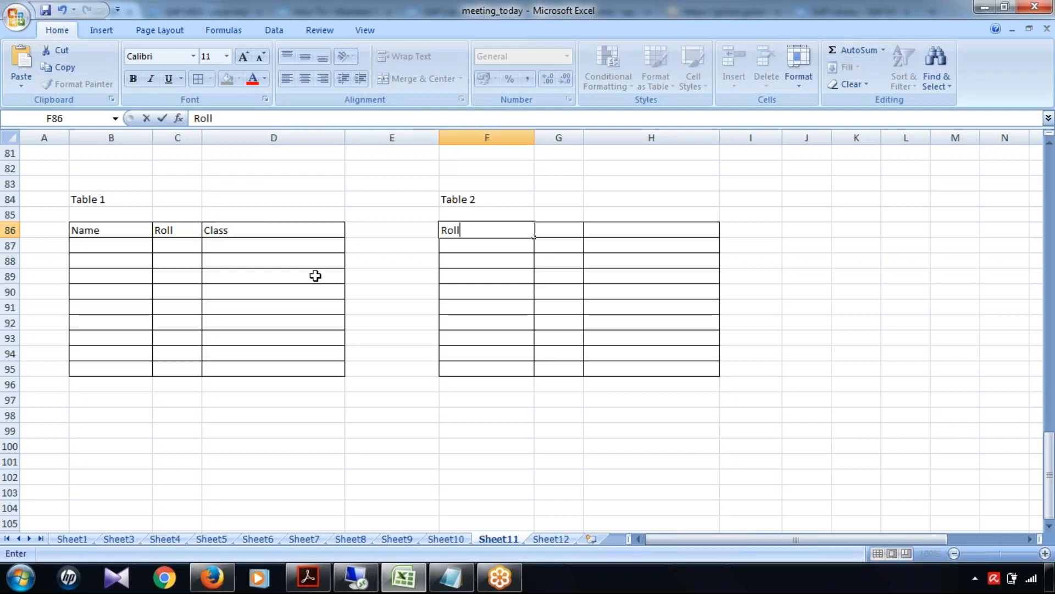
key("Tab")
type("Addr")
key("BackSpace")
key("BackSpace")
key("BackSpace")
key("BackSpace")
type("Section")
key("Tab")
type("Winner")
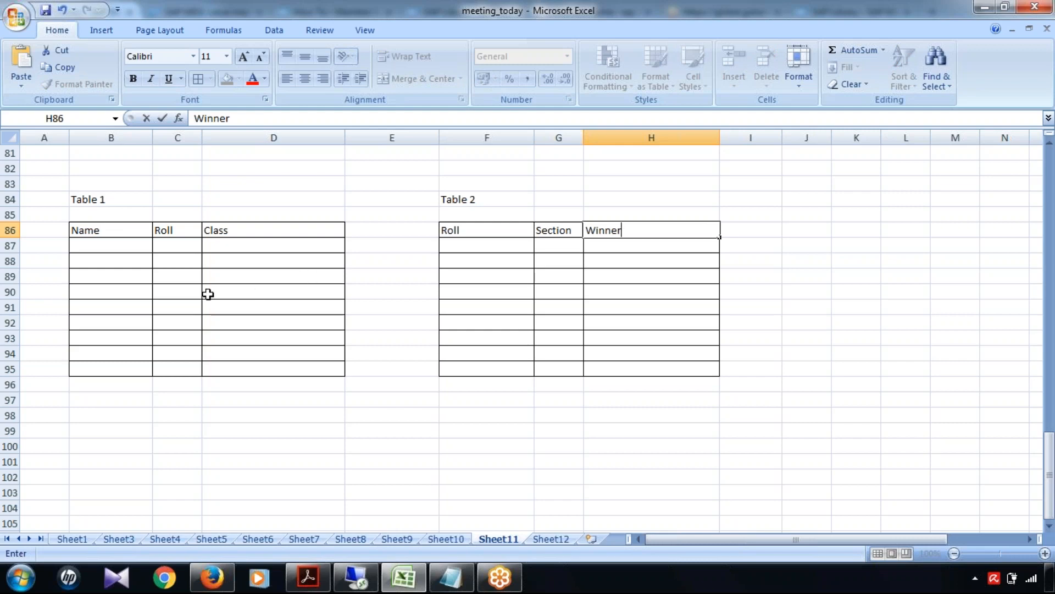
- Compare the shared Roll column in Table 1 and Table 2 as the key linking both tables
left_click(125, 203)
left_click(459, 202)
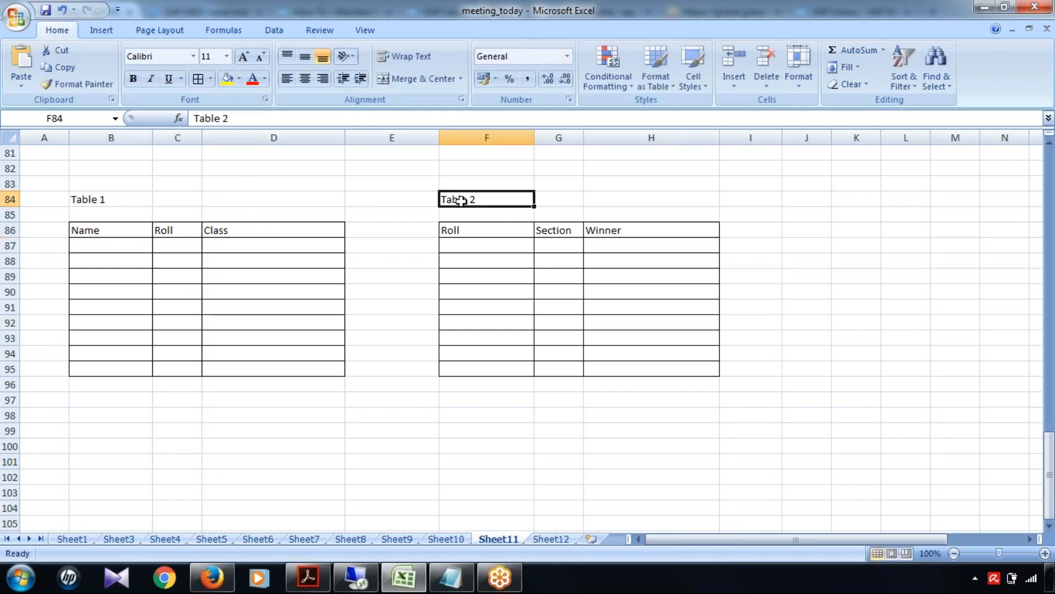
left_click(168, 230)
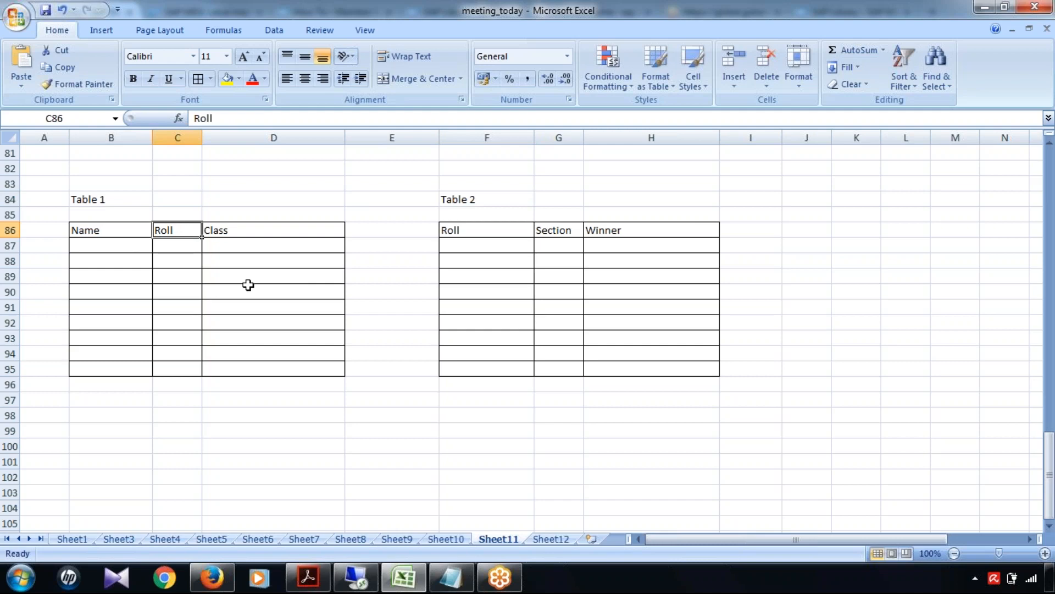
left_click(472, 229)
left_click(178, 234)
left_click(495, 233)
left_click(165, 233)
left_click(478, 233)
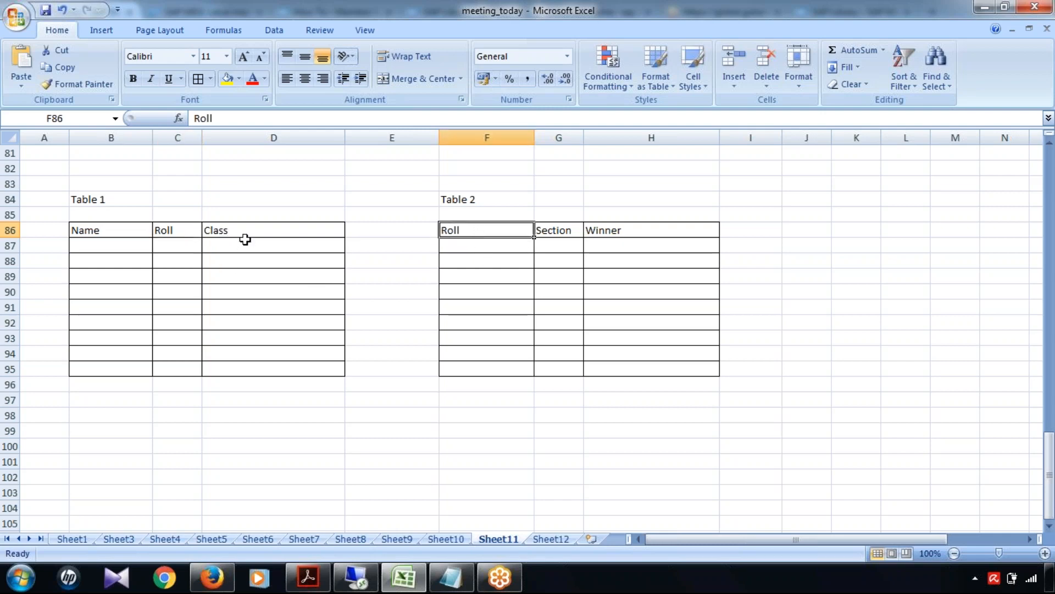
left_click(170, 231)
left_click(471, 231)
left_click_drag(65, 181, 722, 419)
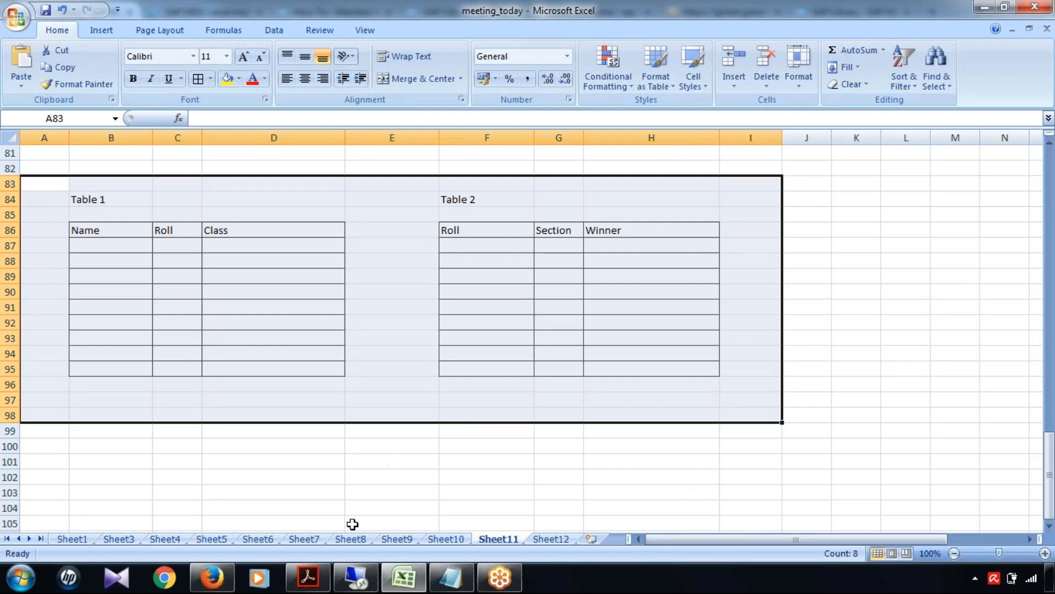
- Switch to Firefox to revisit the SAP Library Key Mapping page, then return to Excel and open Sheet5
left_click(212, 577)
left_click(652, 297)
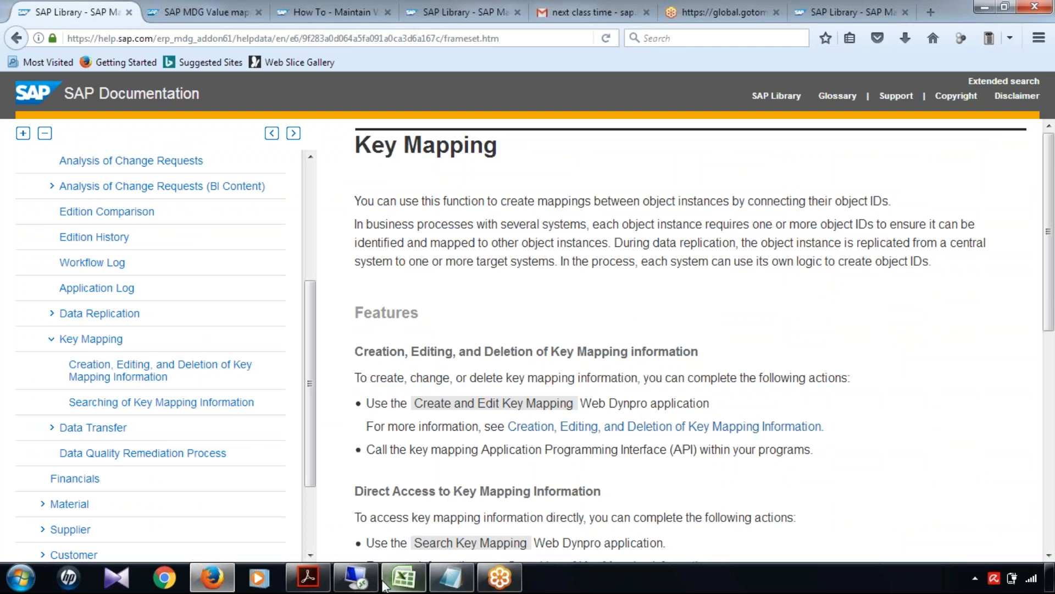
left_click(404, 581)
scroll(450, 396, "down", 4)
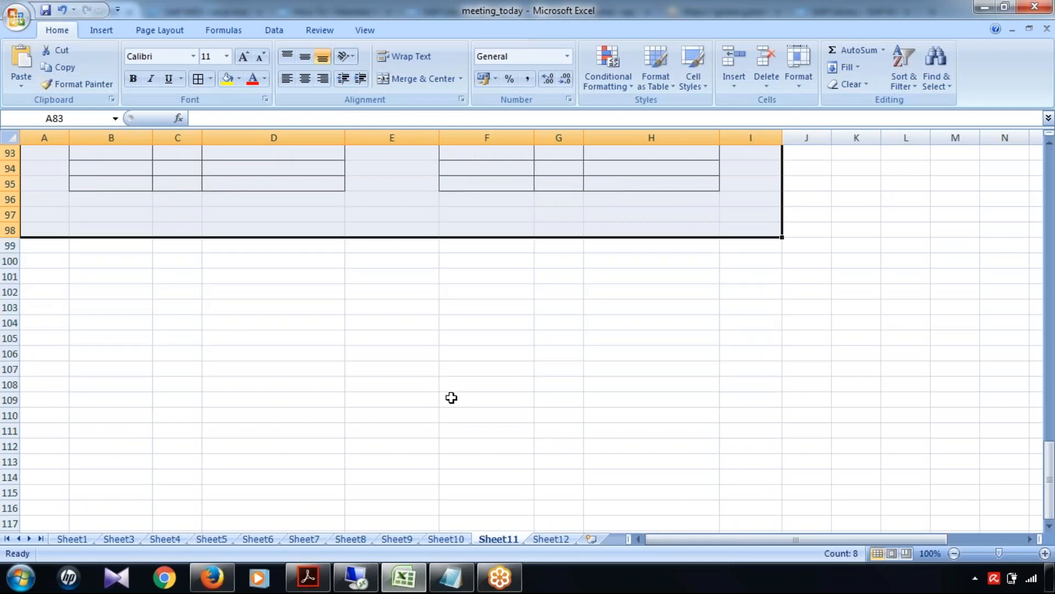
left_click(120, 540)
left_click(160, 539)
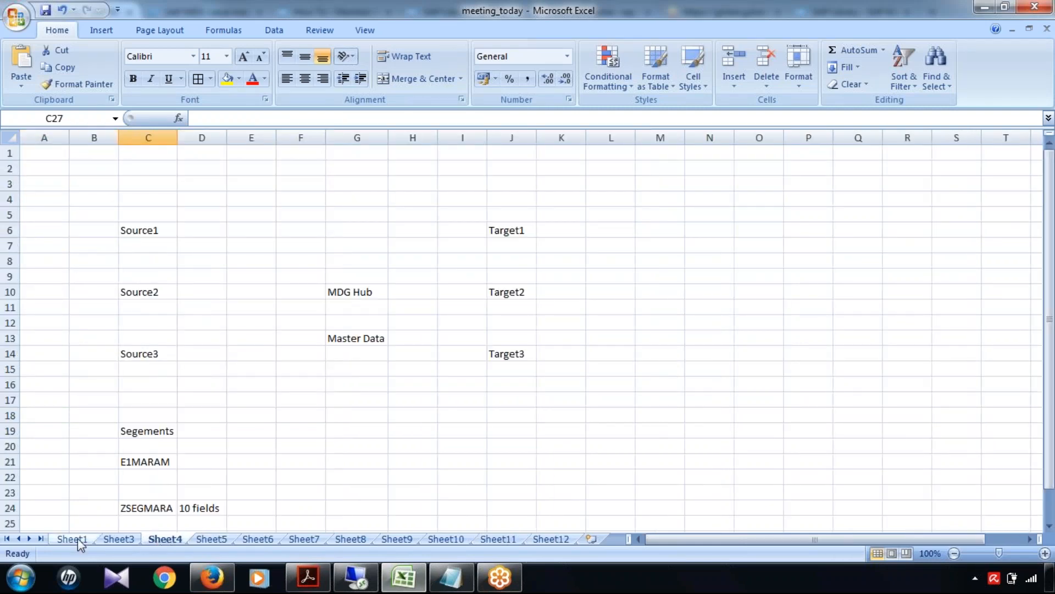
left_click(212, 539)
left_click(244, 539)
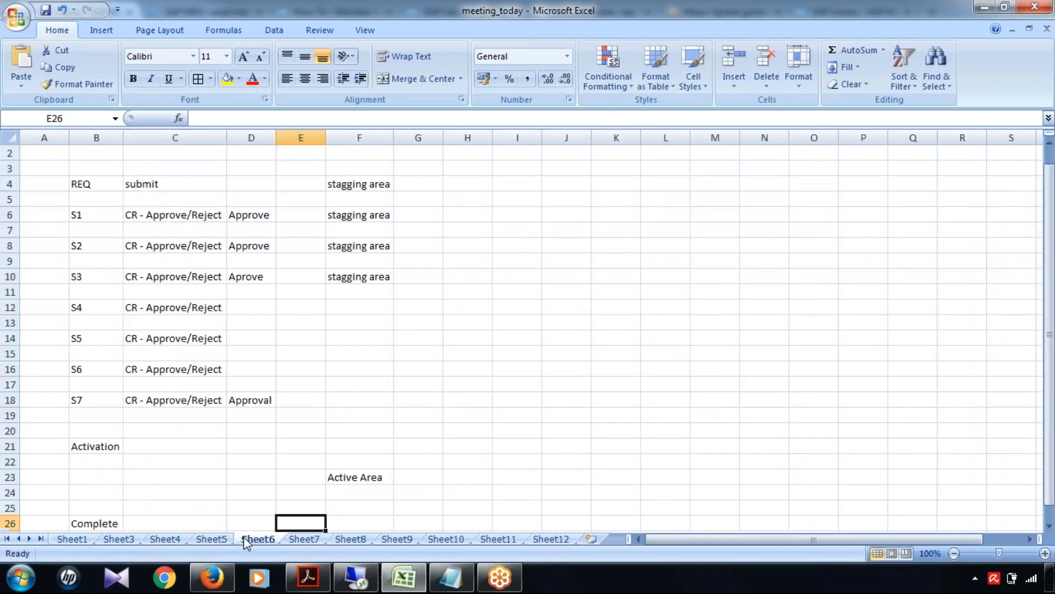
left_click(212, 540)
- Examine the product codes across Source, SAP MDG and Target in the Key Mapping & Value Mapping section
scroll(304, 393, "down", 1)
scroll(394, 344, "up", 2)
scroll(441, 324, "up", 2)
left_click(423, 273)
left_click(531, 261)
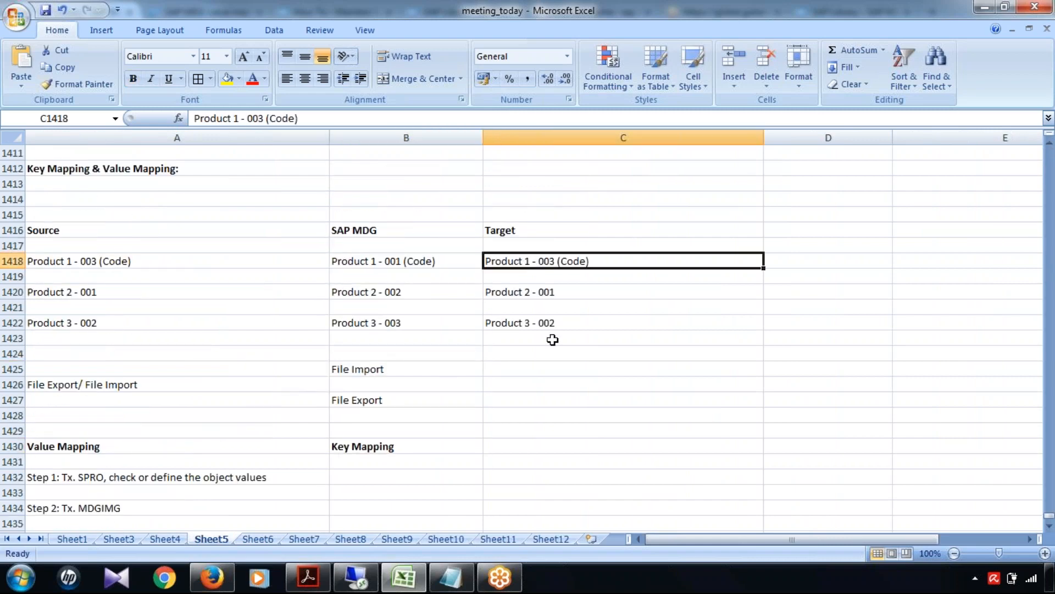
scroll(553, 339, "down", 1)
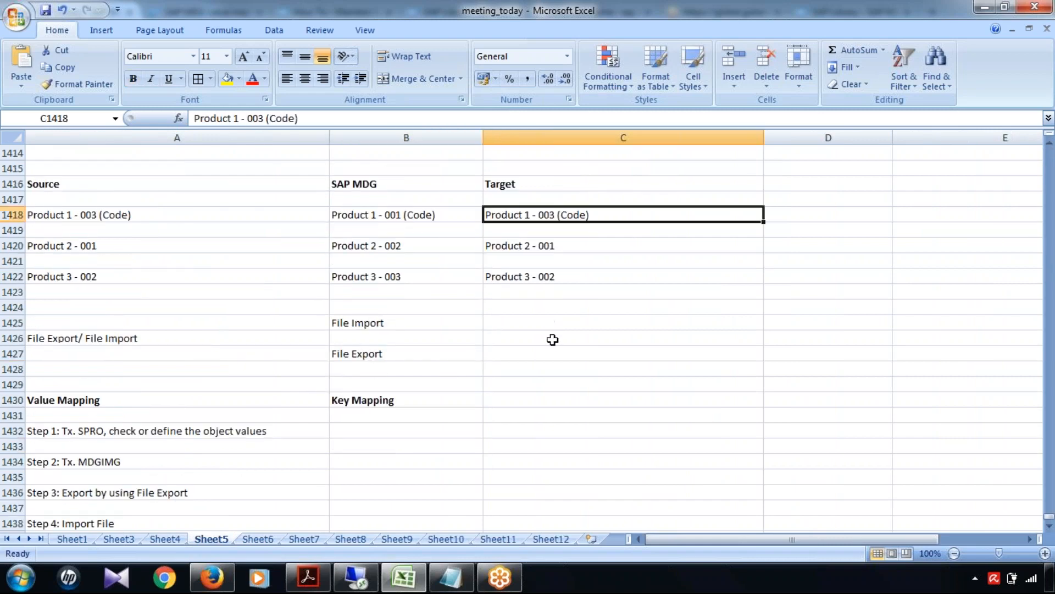
- Enter ZFIELD1 in cell B1429 and ZFIELD2 in cell C1429, above the Key Mapping heading
left_click(412, 382)
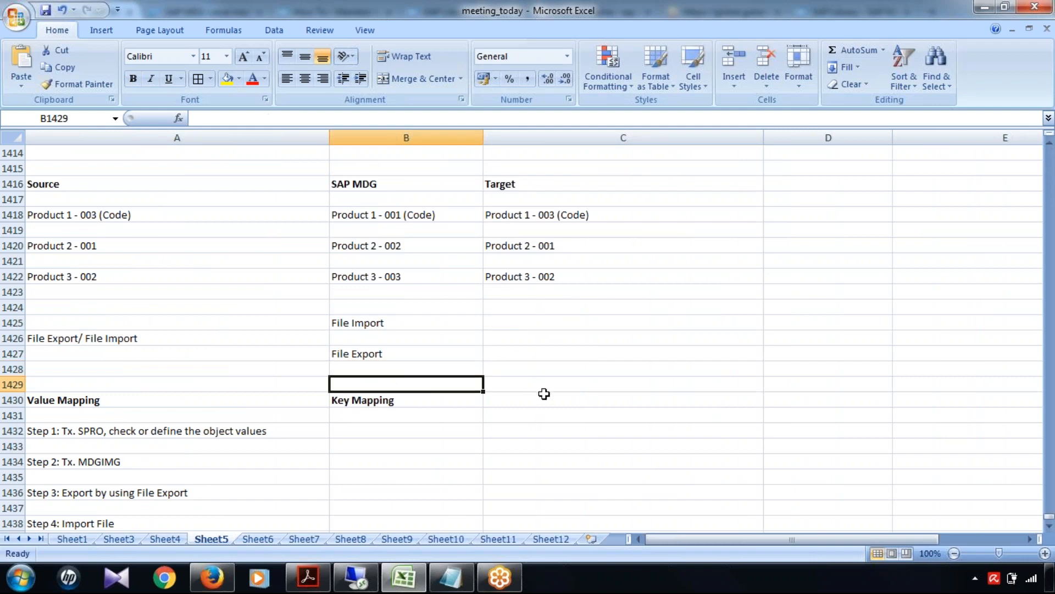
type("M")
key("BackSpace")
type("ZFIELD1")
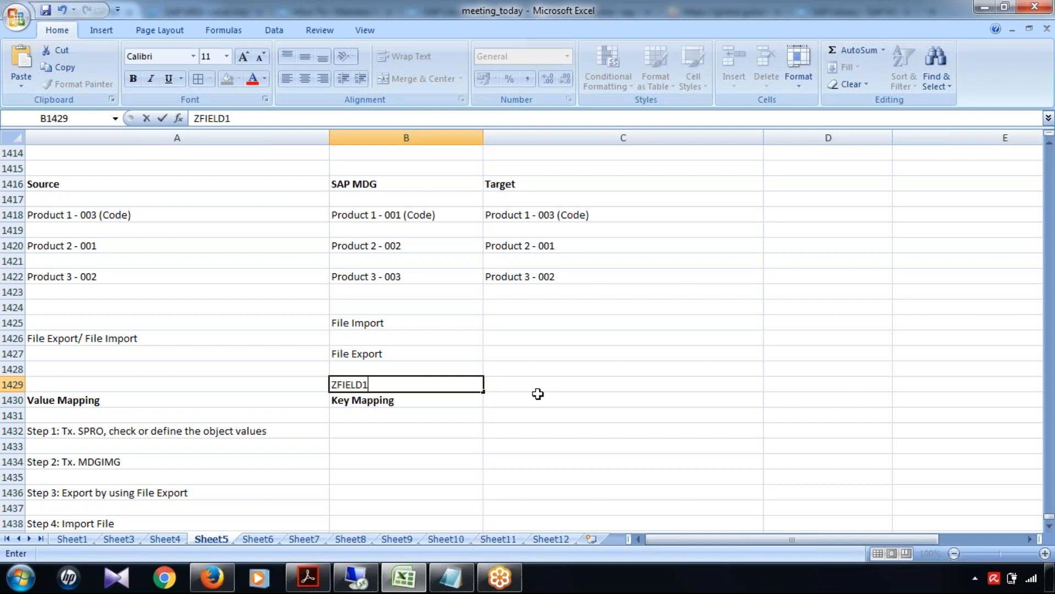
left_click(507, 381)
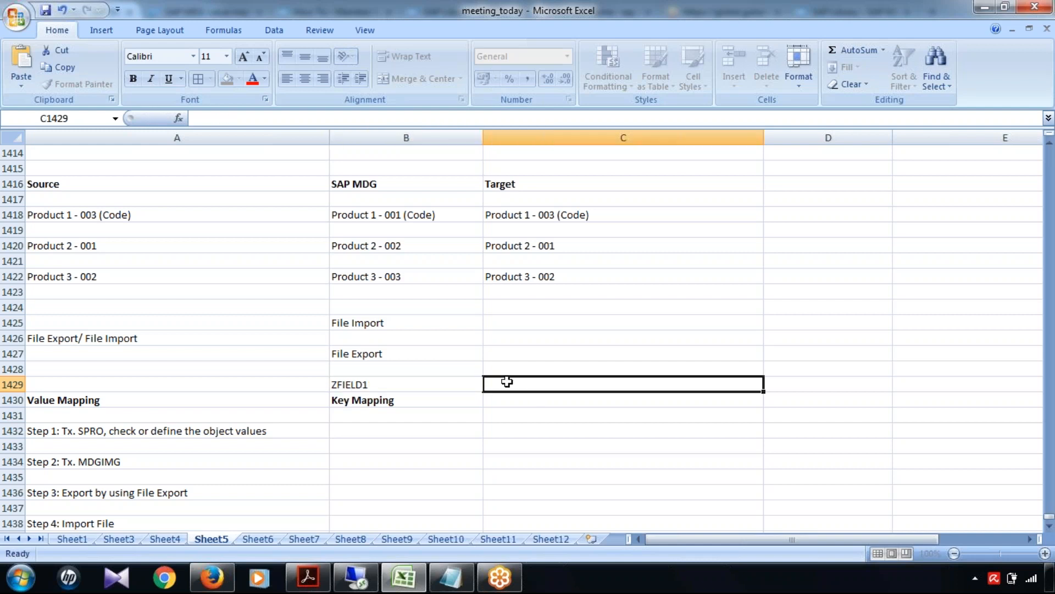
type("Z")
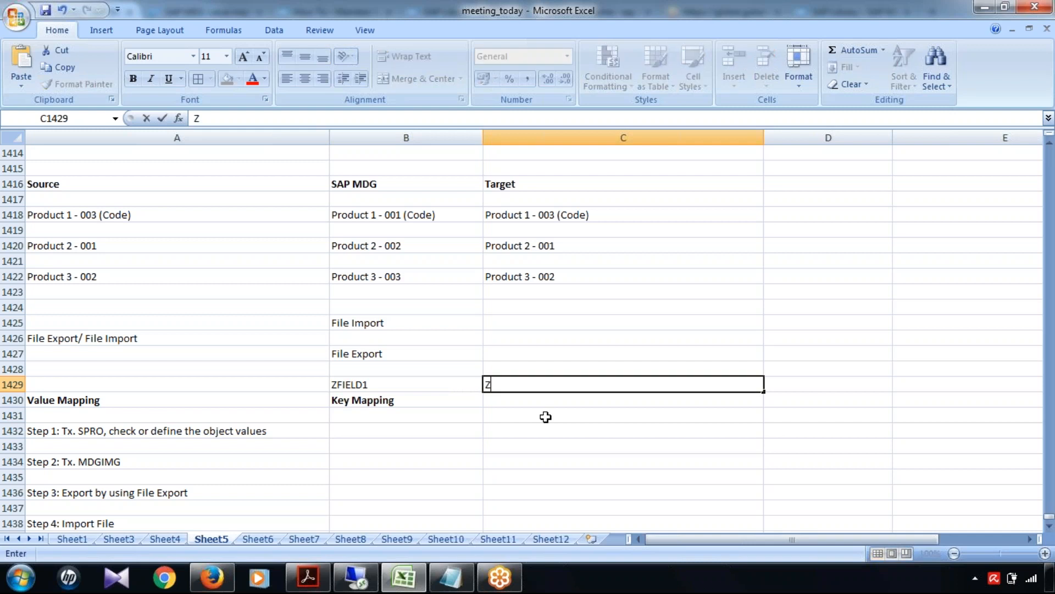
type("FIELD2")
left_click(407, 386)
- Compare ZFIELD1 in the SAP MDG column with ZFIELD2 in the Target column as corresponding key fields
left_click(550, 383)
left_click(393, 385)
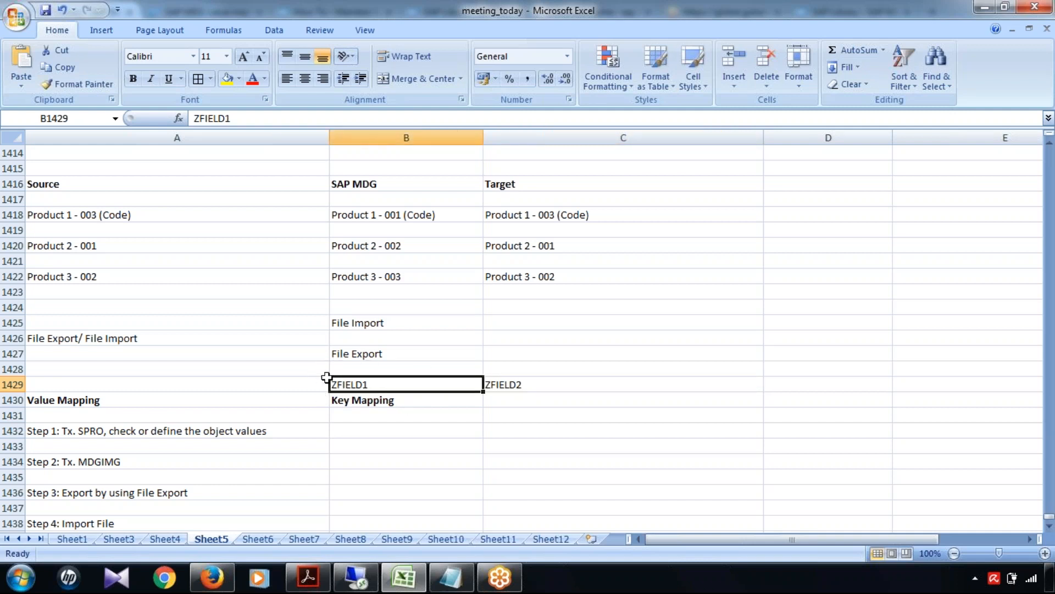
left_click(509, 382)
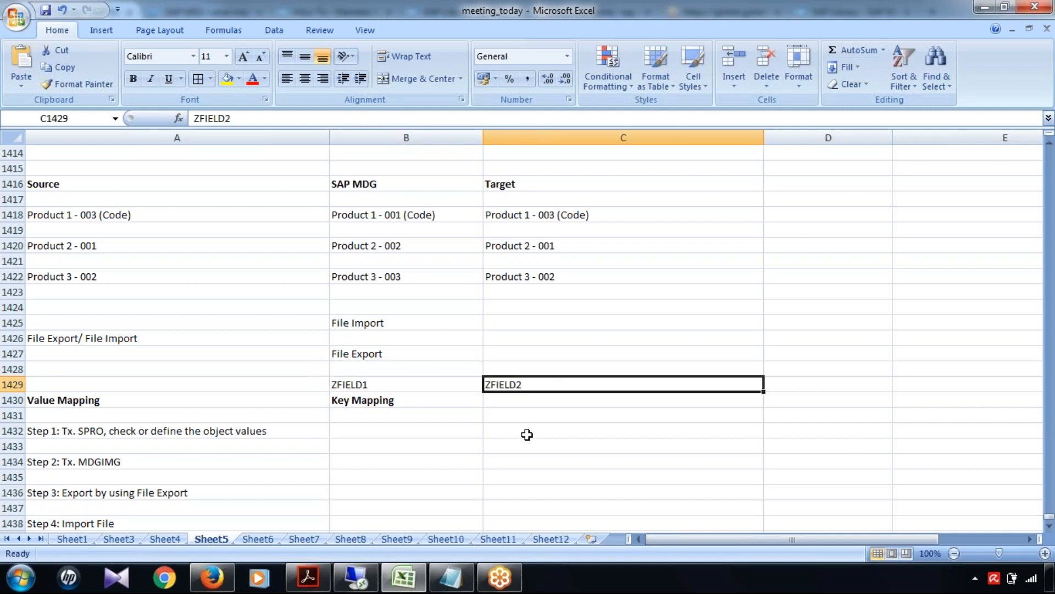
left_click(391, 381)
left_click(563, 374)
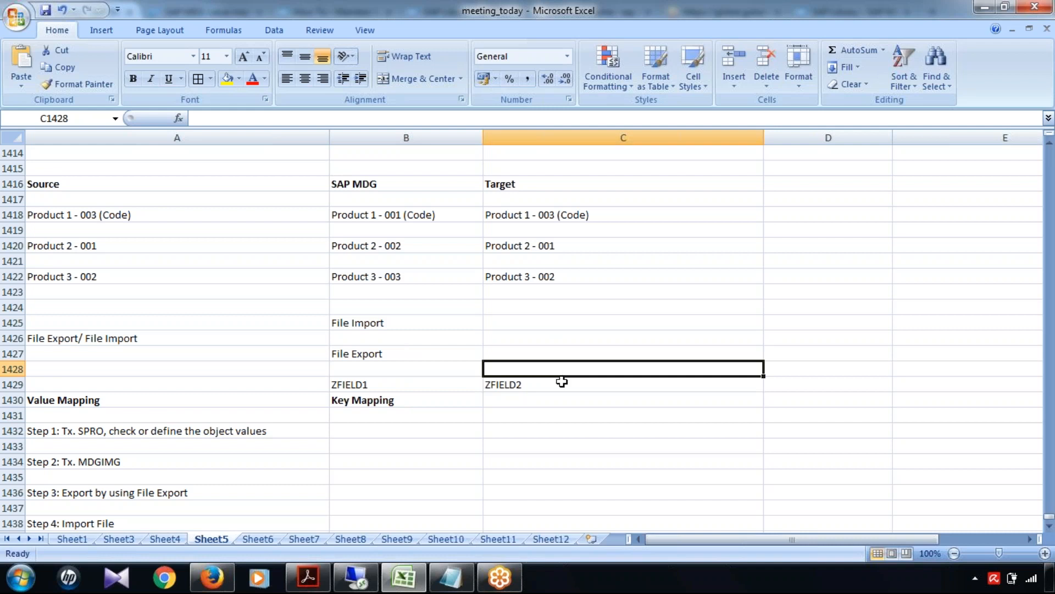
left_click(409, 379)
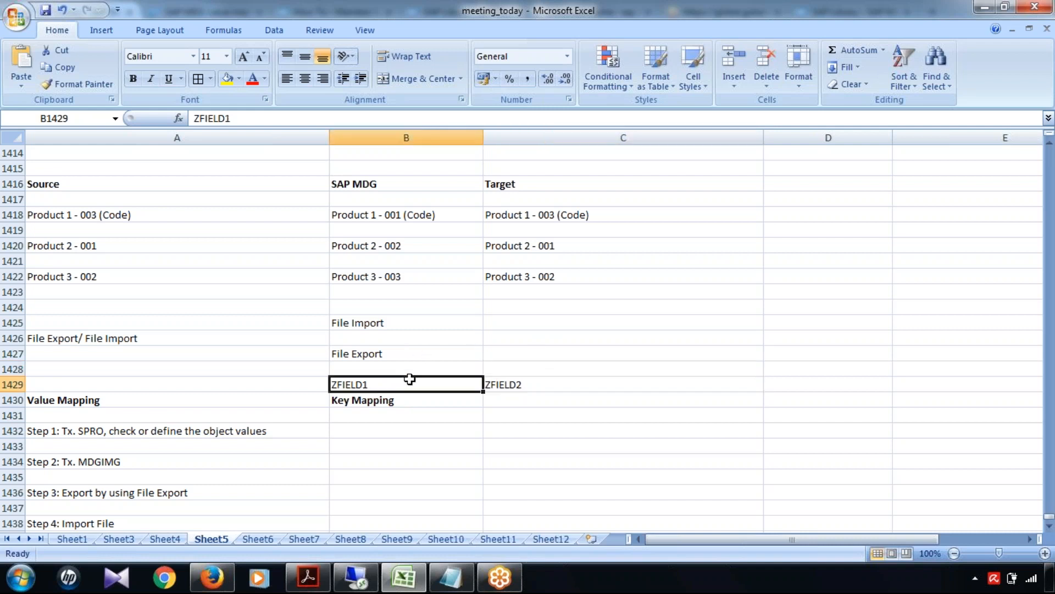
left_click(528, 382)
left_click(388, 383)
left_click(518, 382)
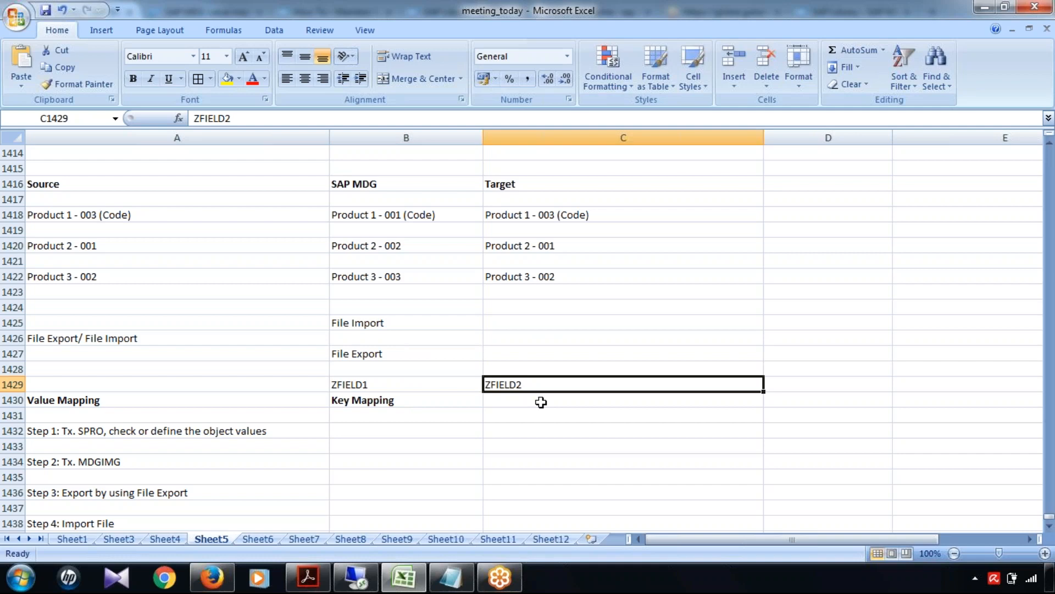
left_click(426, 387)
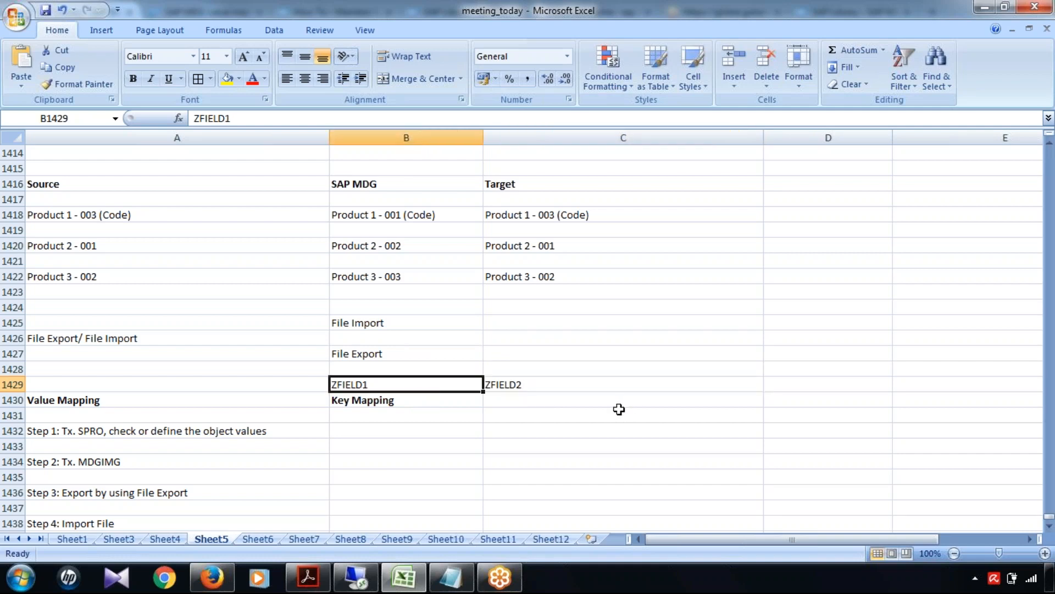
left_click(532, 381)
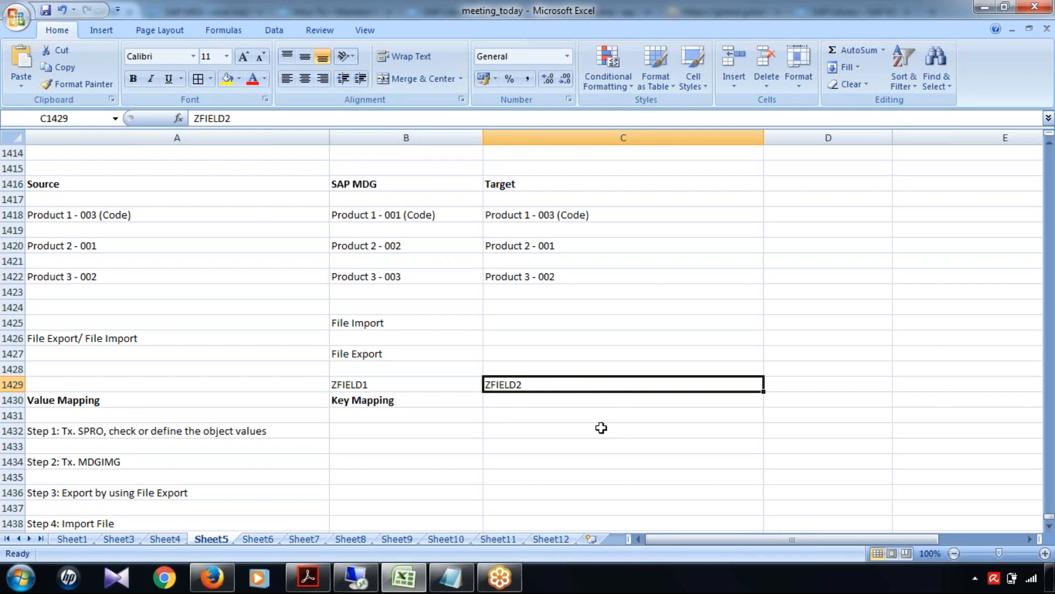
left_click(536, 188)
left_click(536, 384)
left_click(387, 386)
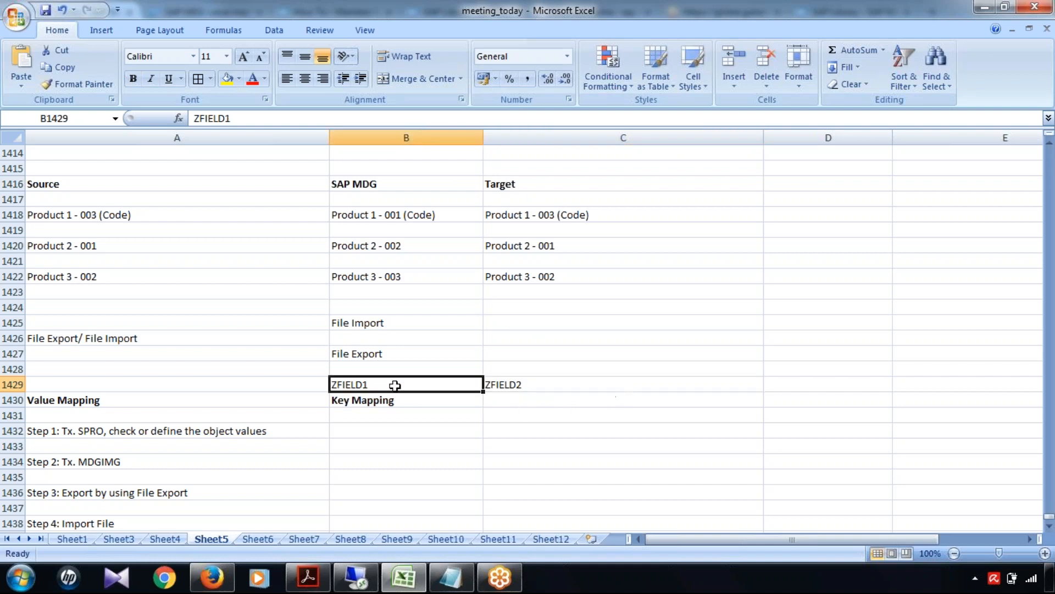
left_click(571, 384)
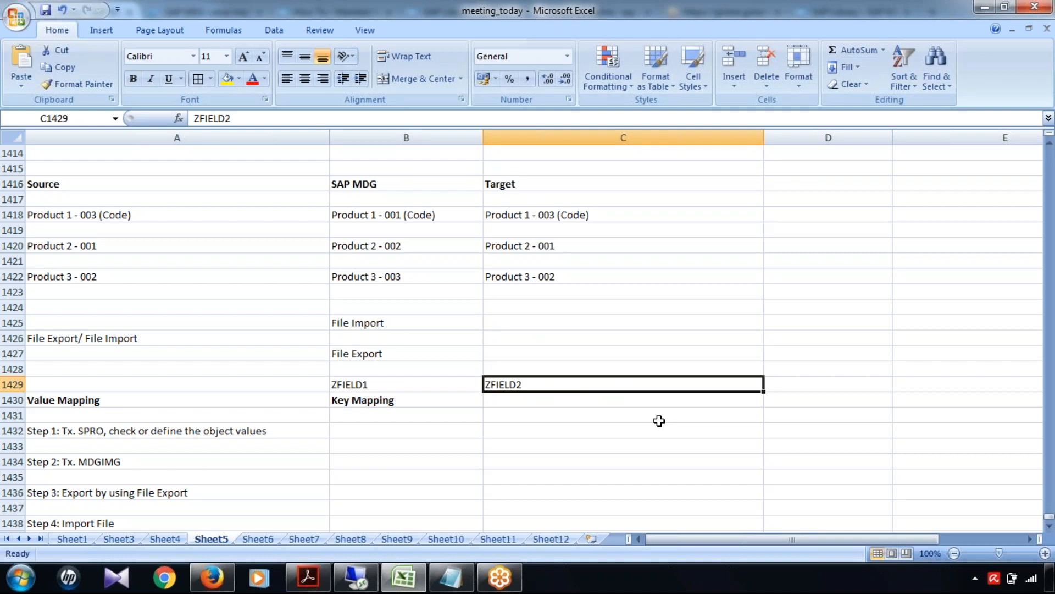
- Switch to Firefox and read the Key Mapping paragraph about object IDs in business processes with several systems
left_click(212, 577)
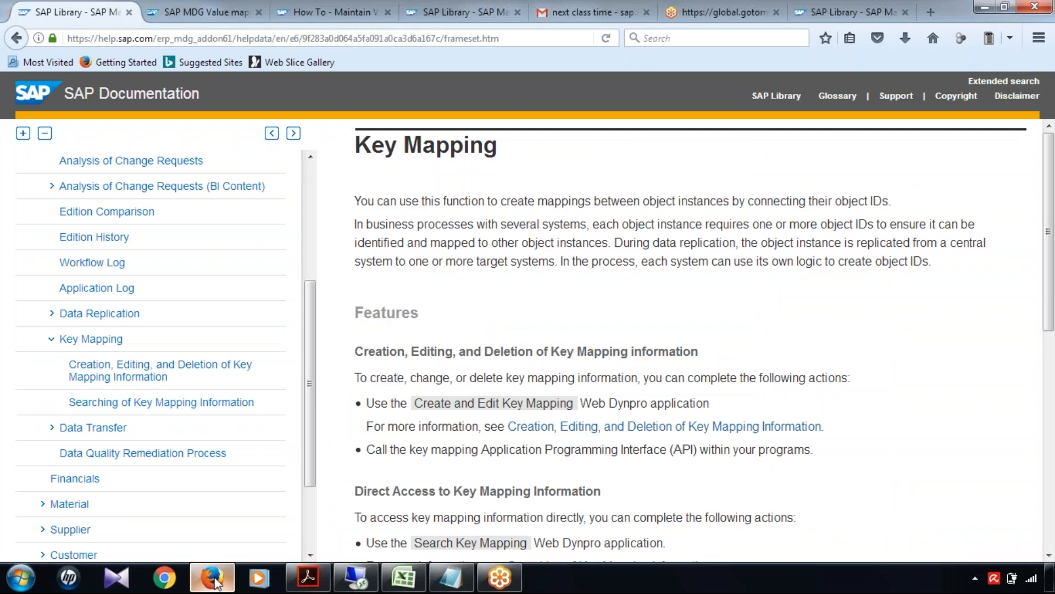
left_click_drag(356, 225, 482, 250)
left_click_drag(573, 243, 721, 261)
left_click_drag(831, 266, 937, 267)
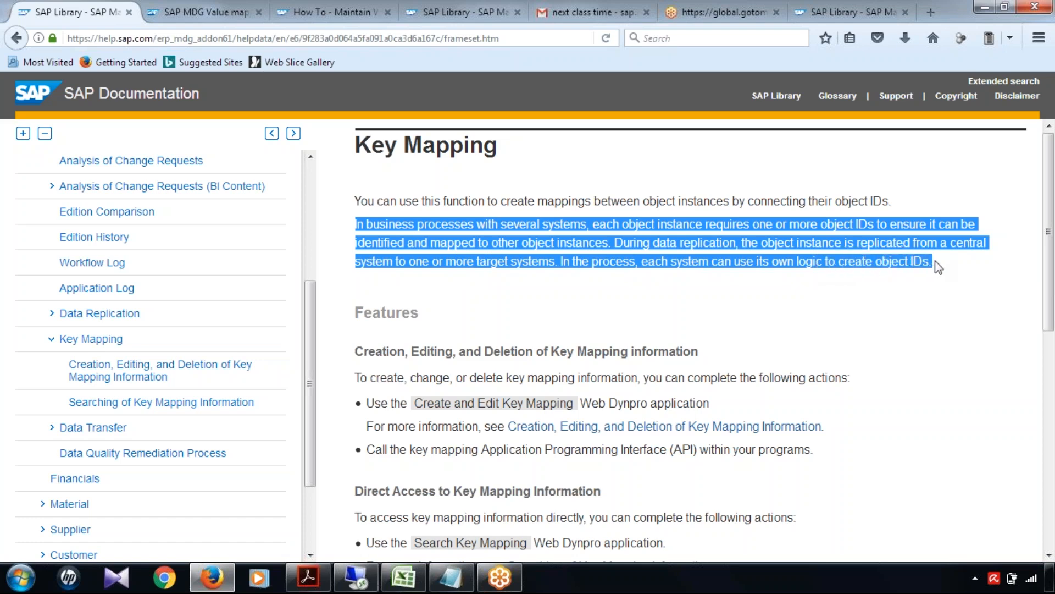
scroll(896, 285, "down", 5)
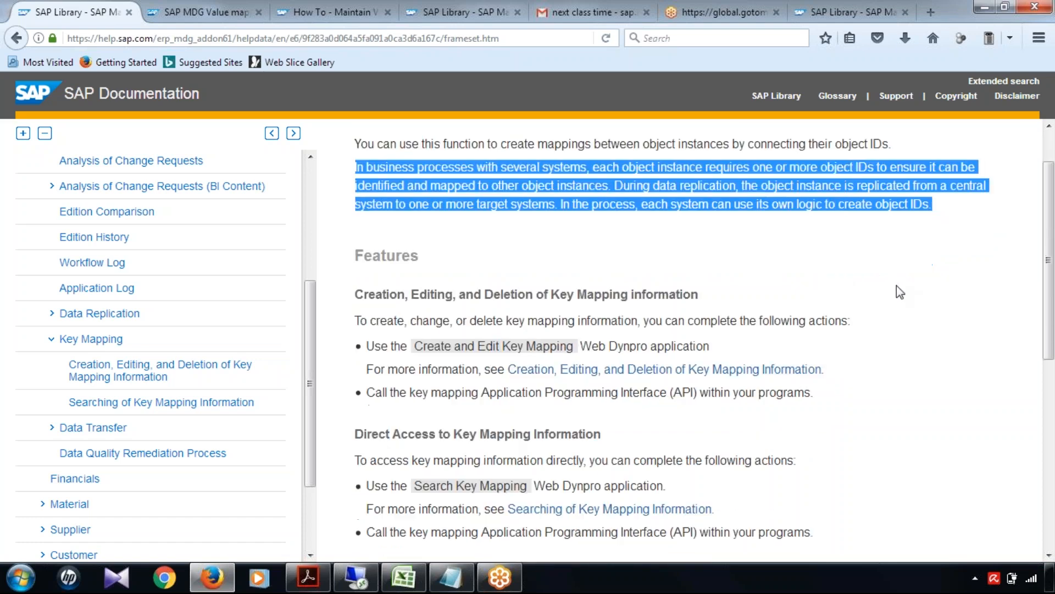
- Return to Excel and review ZFIELD1 and ZFIELD2 in row 1429 against the documentation
left_click(404, 577)
left_click(354, 383)
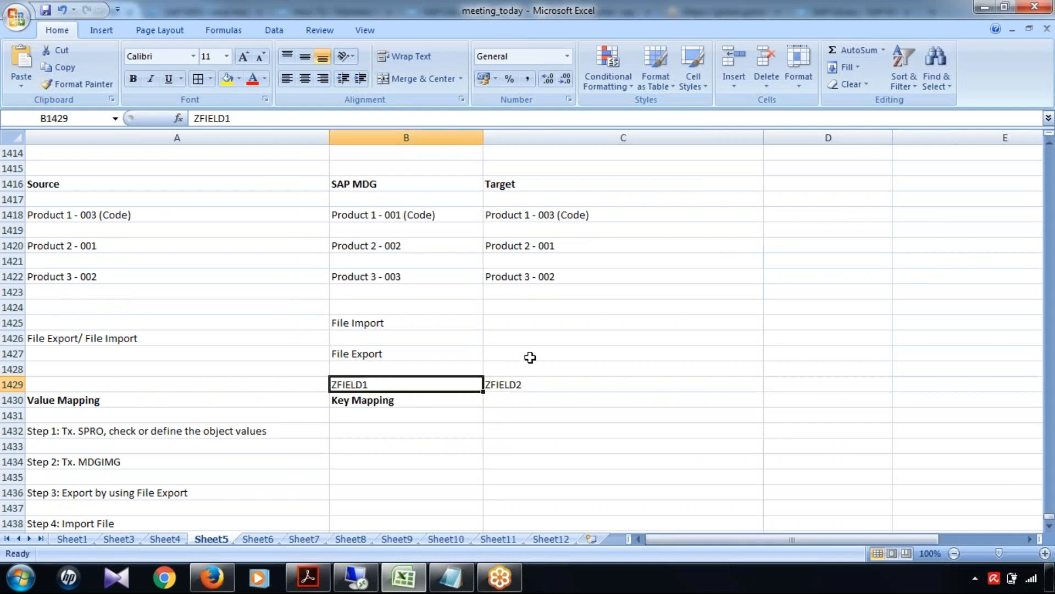
left_click(537, 383)
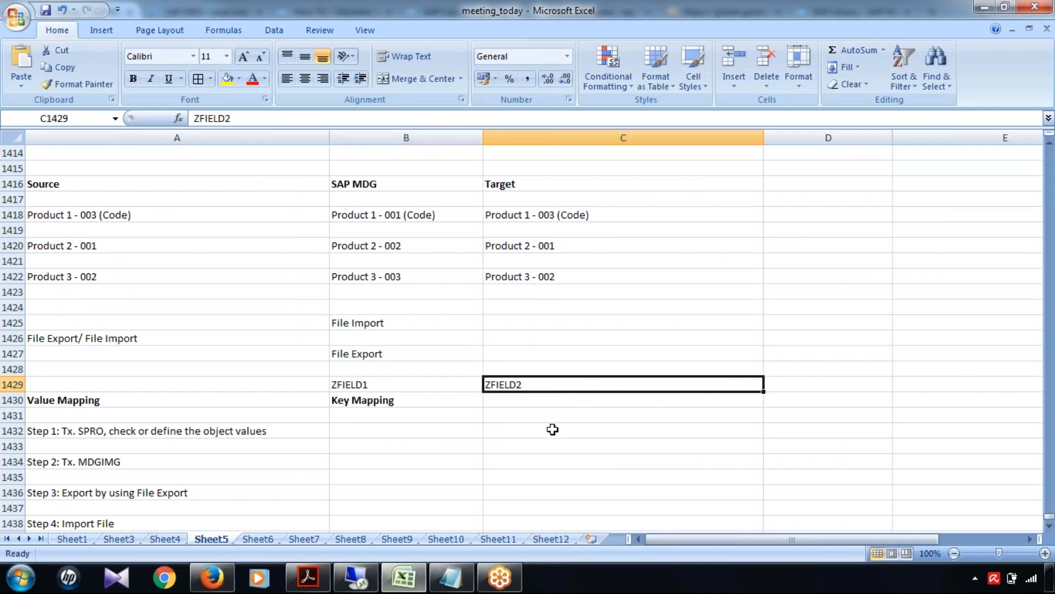
left_click(399, 384)
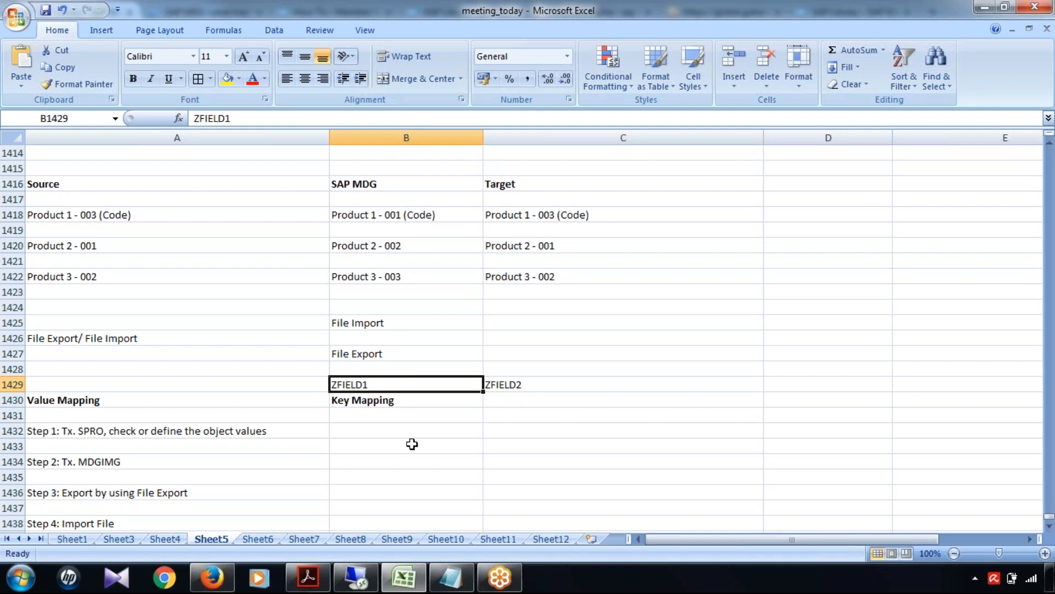
- Switch to Firefox and highlight the words "object IDs" at the end of the Key Mapping introduction
left_click(212, 577)
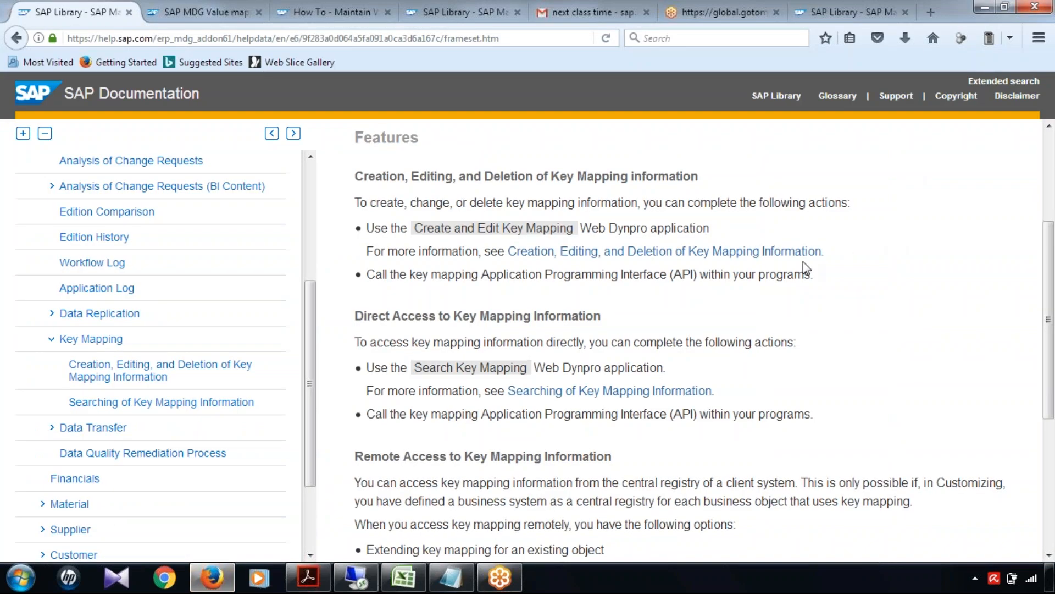
scroll(803, 264, "up", 3)
left_click_drag(873, 174, 933, 174)
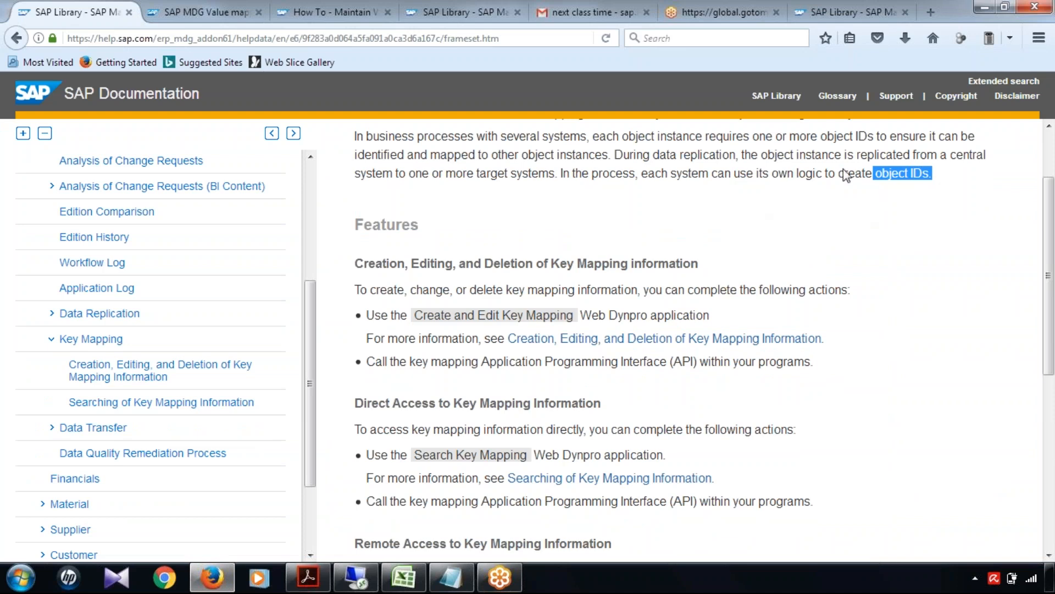
- Return to Excel and compare the Product 1 codes in the SAP MDG and Target columns
left_click(227, 584)
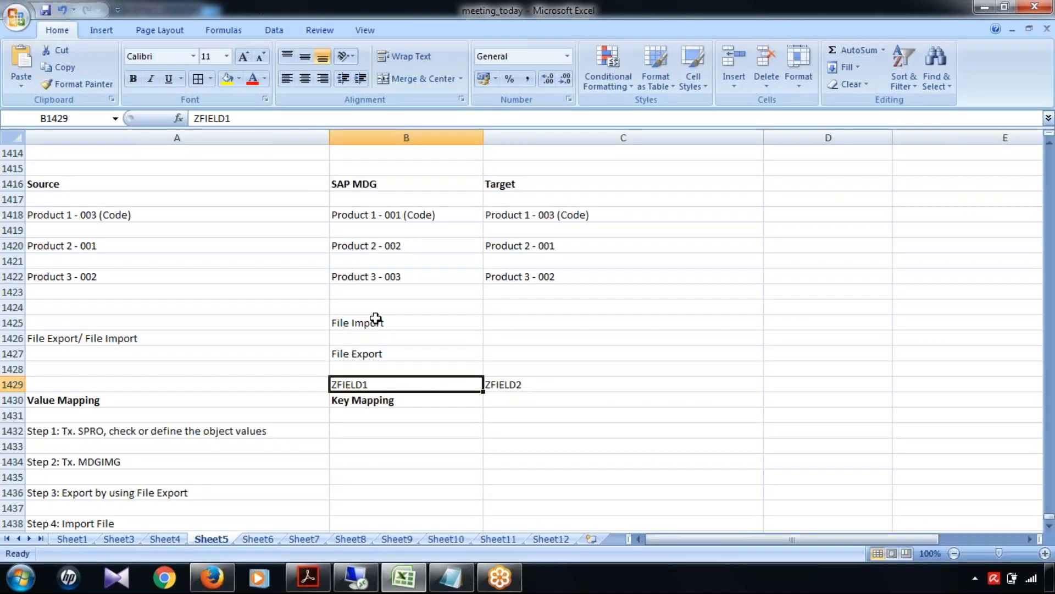
left_click(407, 215)
left_click(576, 220)
left_click(374, 216)
left_click(603, 217)
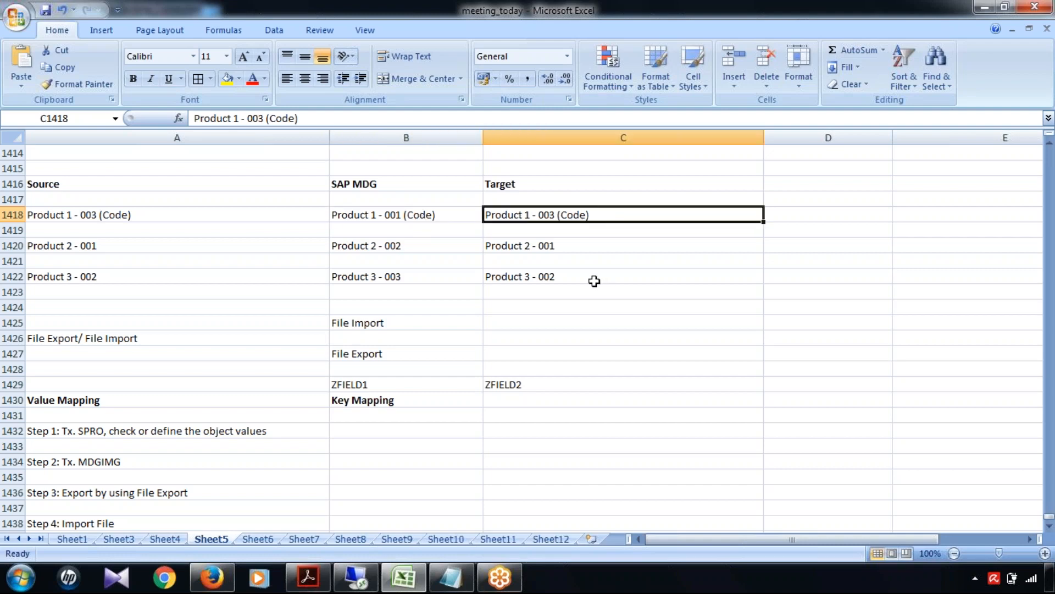
left_click(394, 197)
left_click(543, 199)
- Append "(Object ID)" to both ZFIELD1 in cell B1429 and ZFIELD2 in cell C1429
left_click(412, 384)
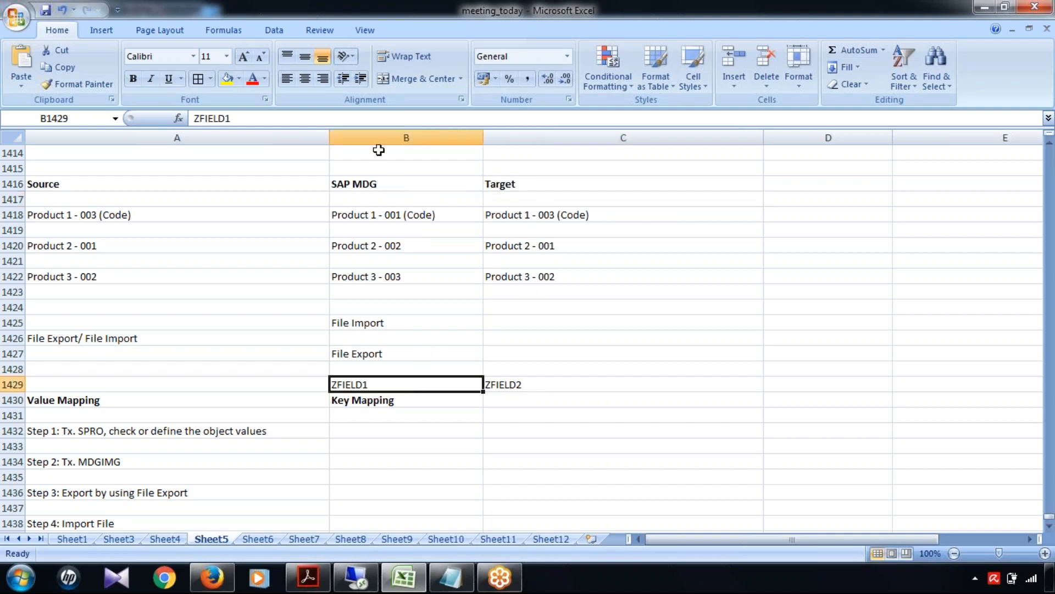
left_click(316, 119)
type("(")
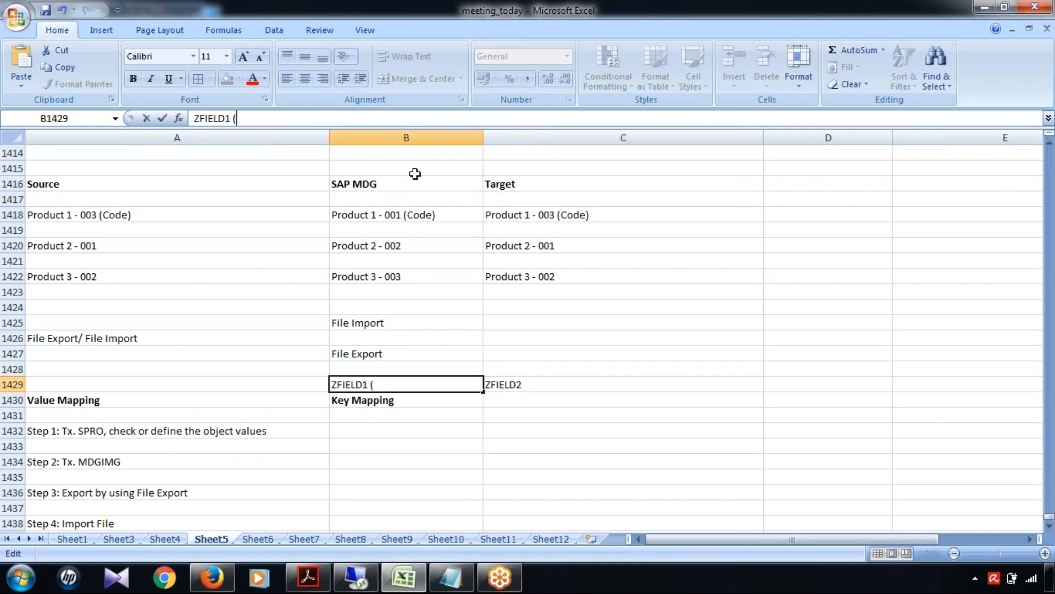
type("Object ID)")
left_click(576, 387)
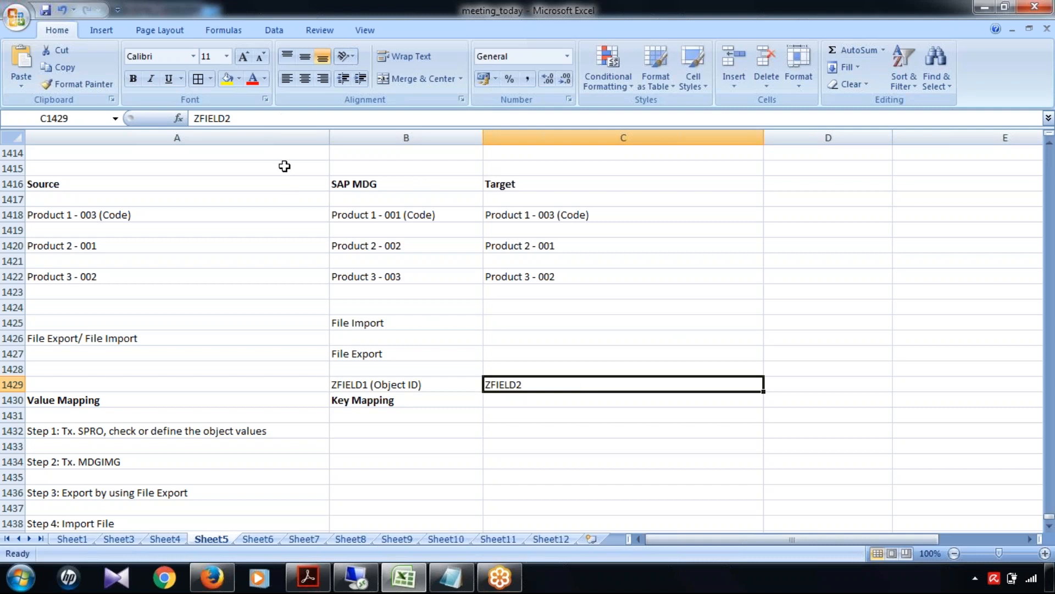
left_click(294, 118)
type("(")
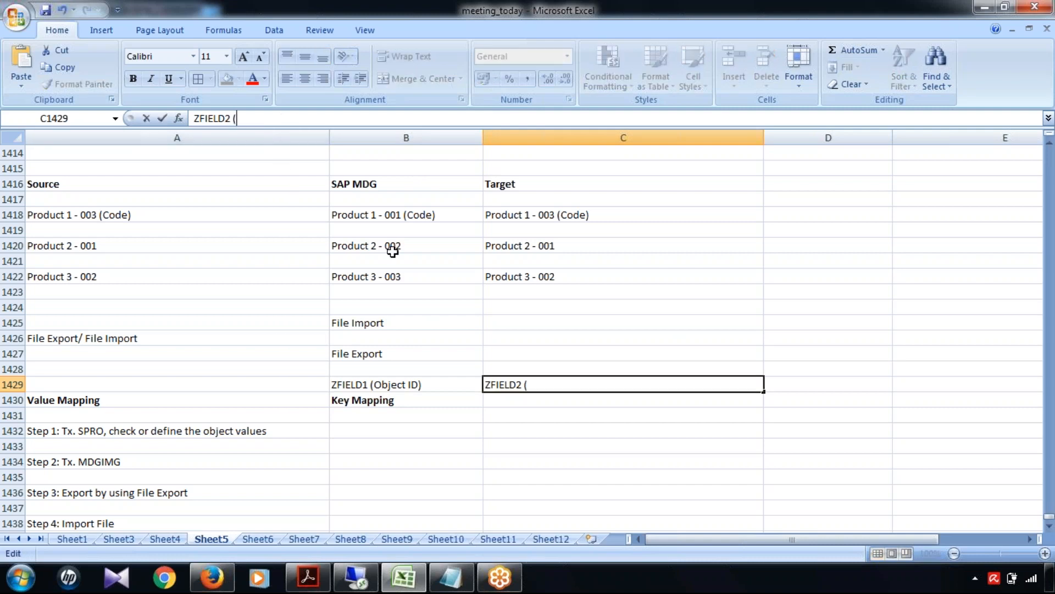
type("Object ID")
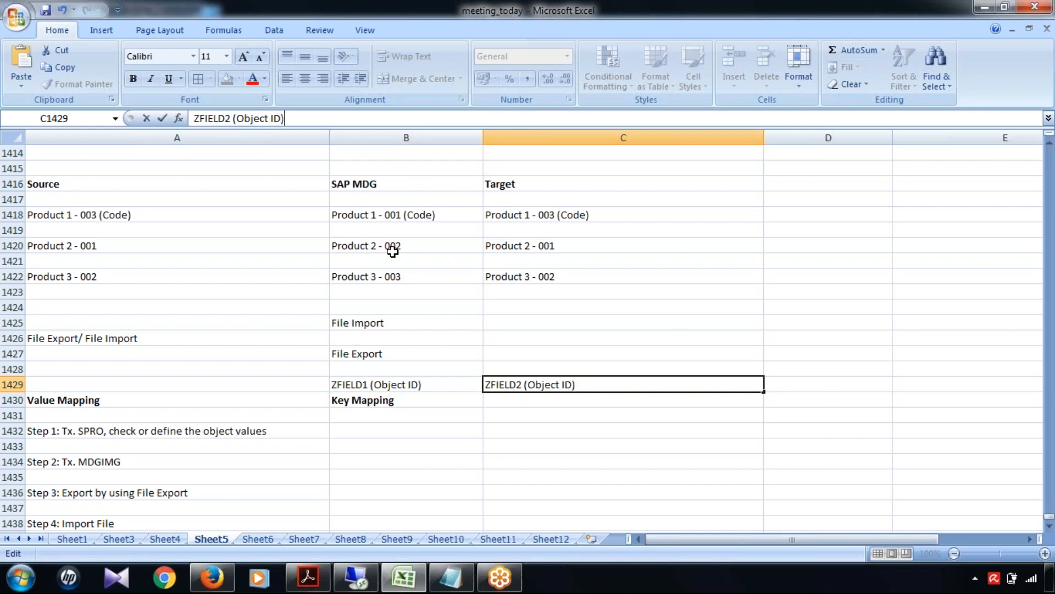
left_click(507, 417)
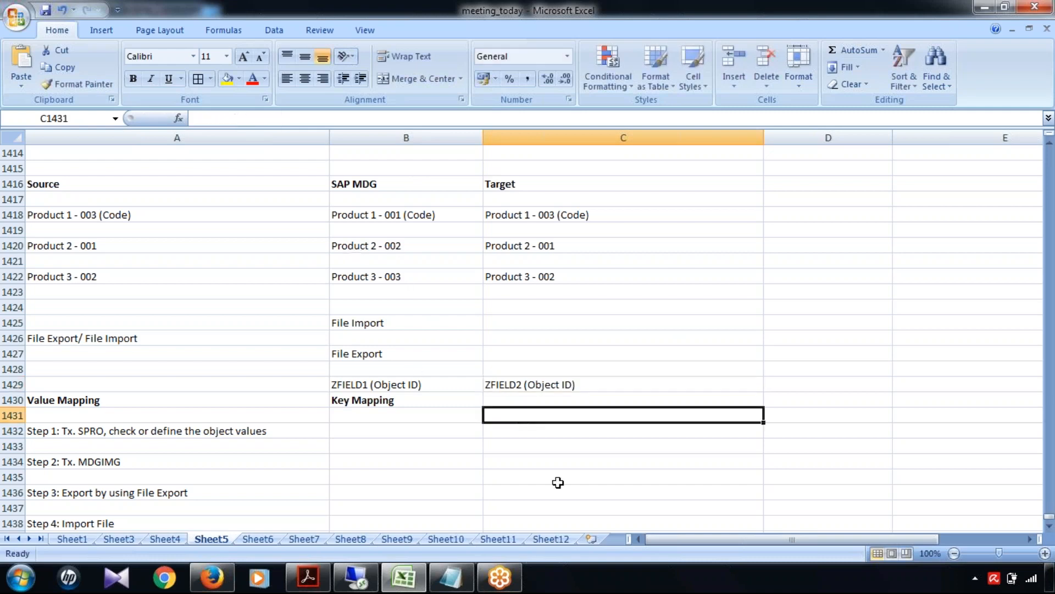
- Switch to Firefox and open the linked page on Creation, Editing, and Deletion of Key Mapping Information
left_click(391, 430)
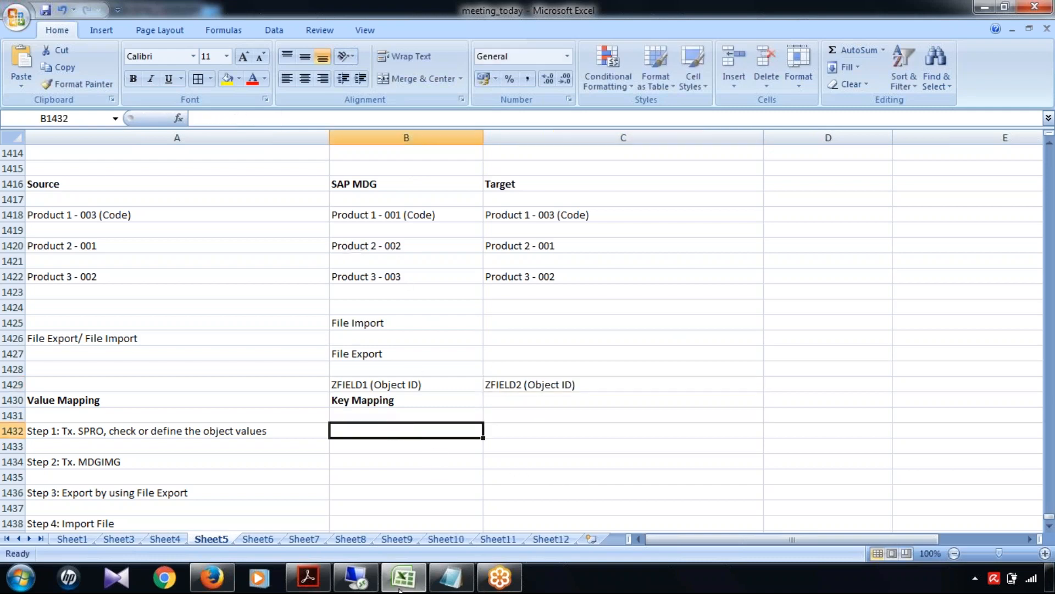
left_click(194, 580)
scroll(661, 399, "down", 1)
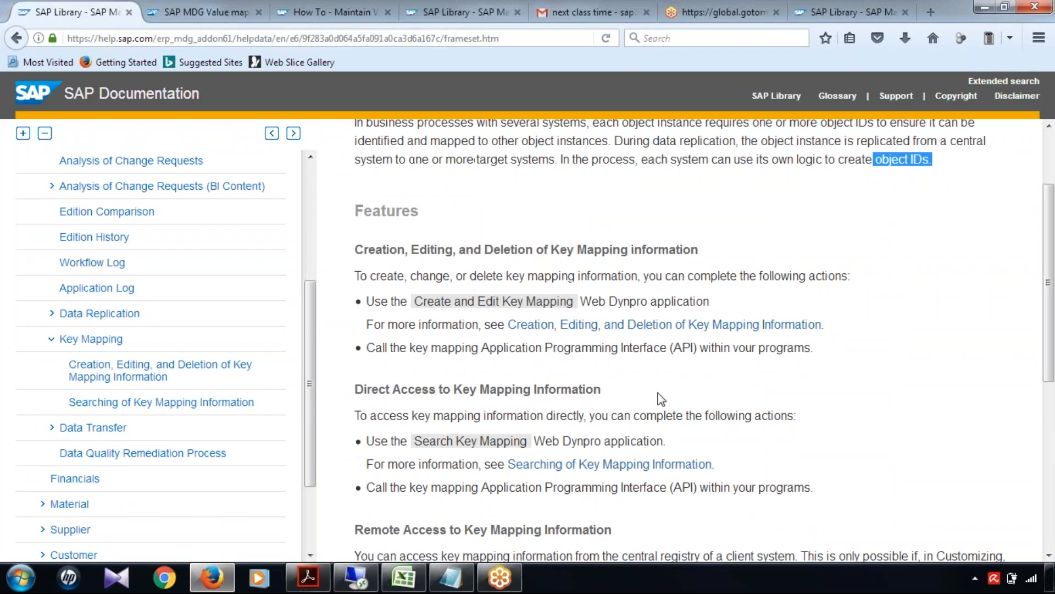
scroll(661, 399, "down", 1)
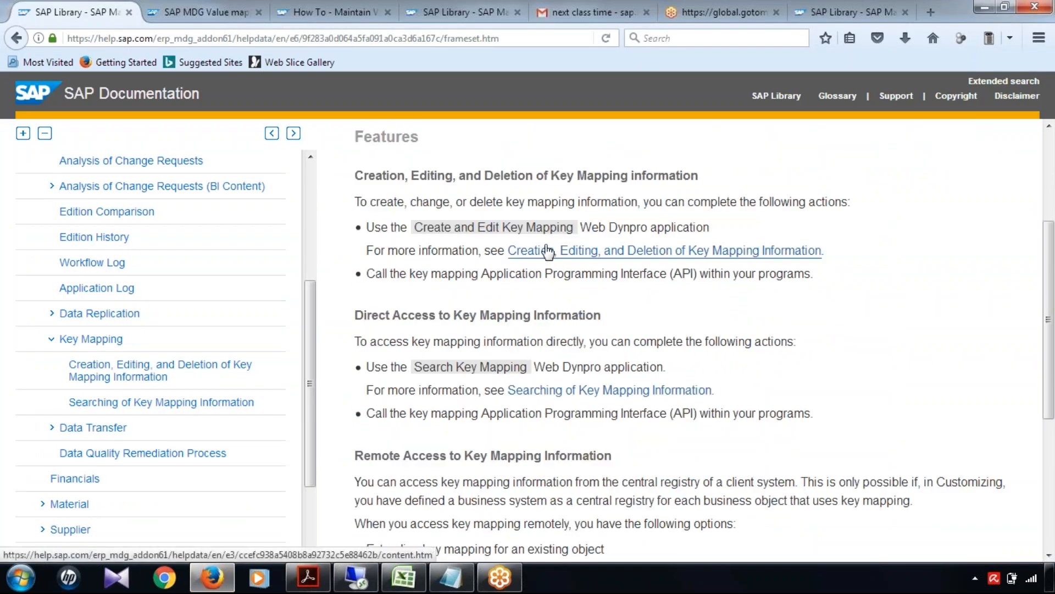
left_click_drag(406, 235, 582, 233)
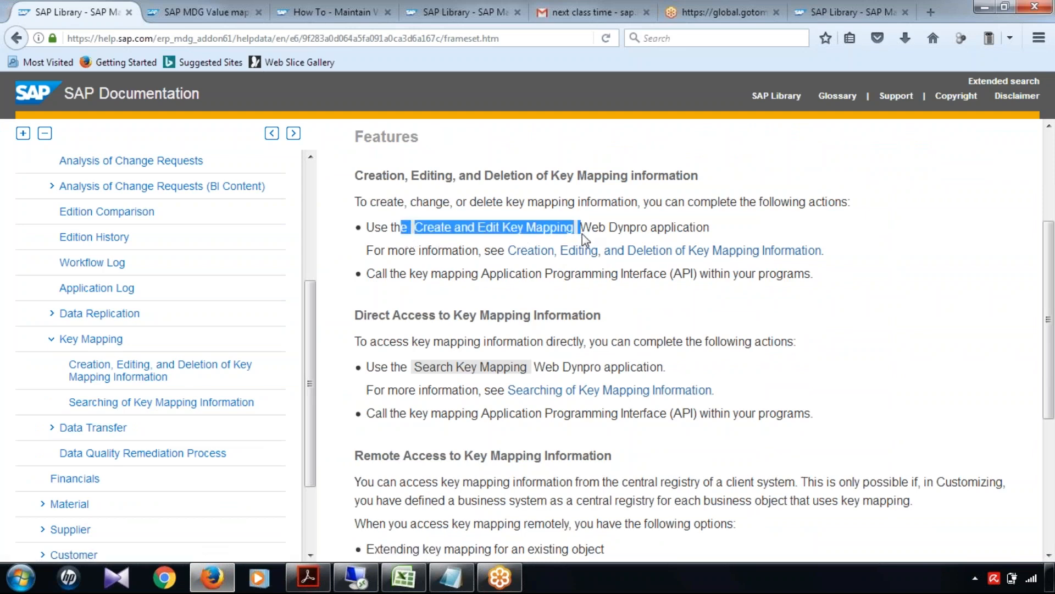
left_click(691, 261)
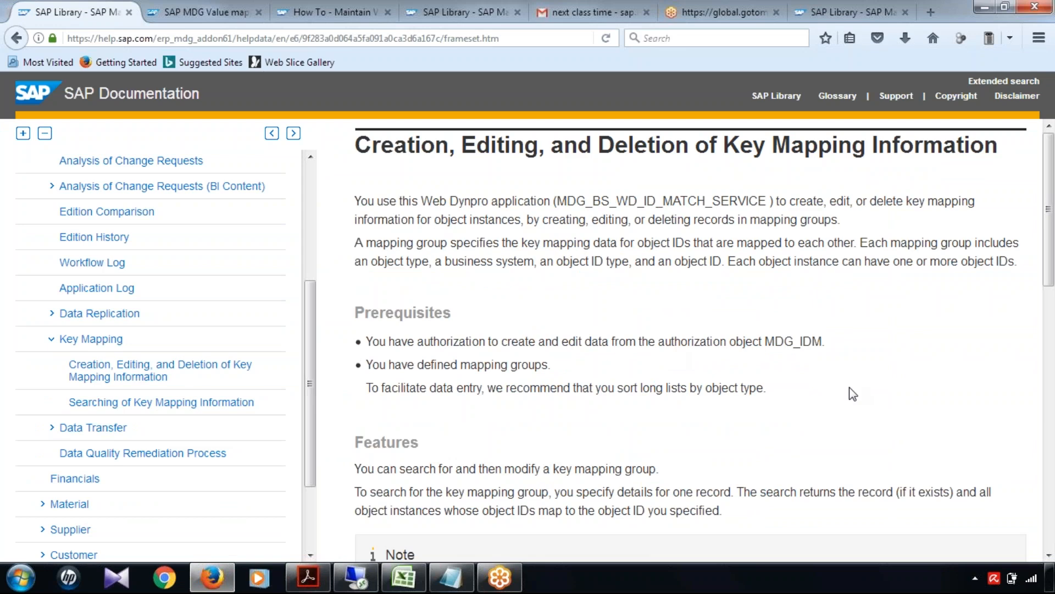
- Skim the page and highlight the Web Dynpro application name MDG_BS_WD_ID_MATCH_SERVICE in its introduction
scroll(850, 387, "down", 3)
scroll(850, 389, "down", 3)
scroll(632, 382, "up", 6)
left_click_drag(557, 204, 765, 203)
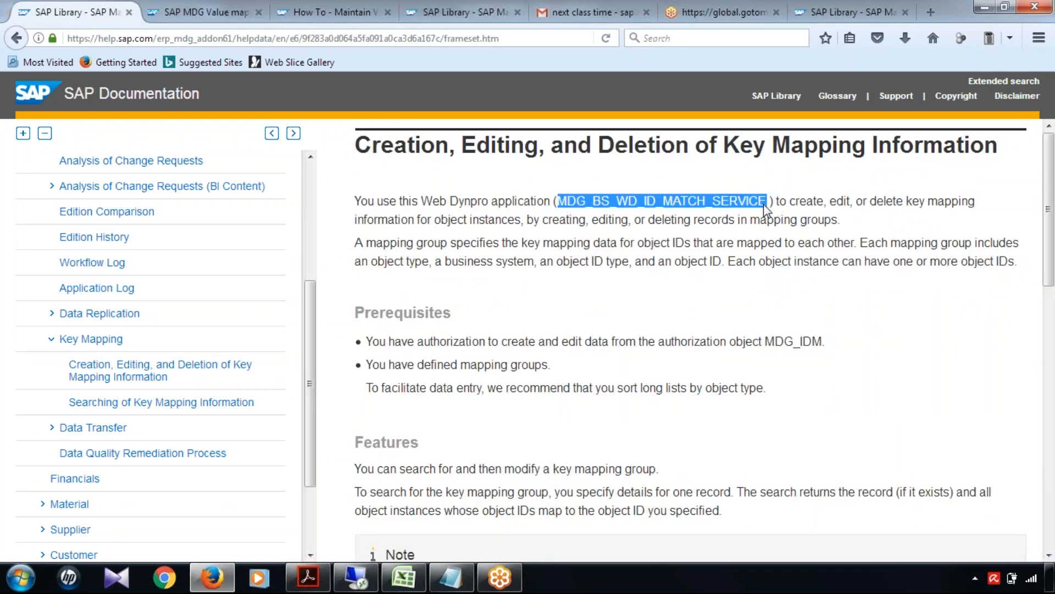
- Skim the rest of the key mapping documentation page and go back to its introduction
scroll(843, 407, "down", 9)
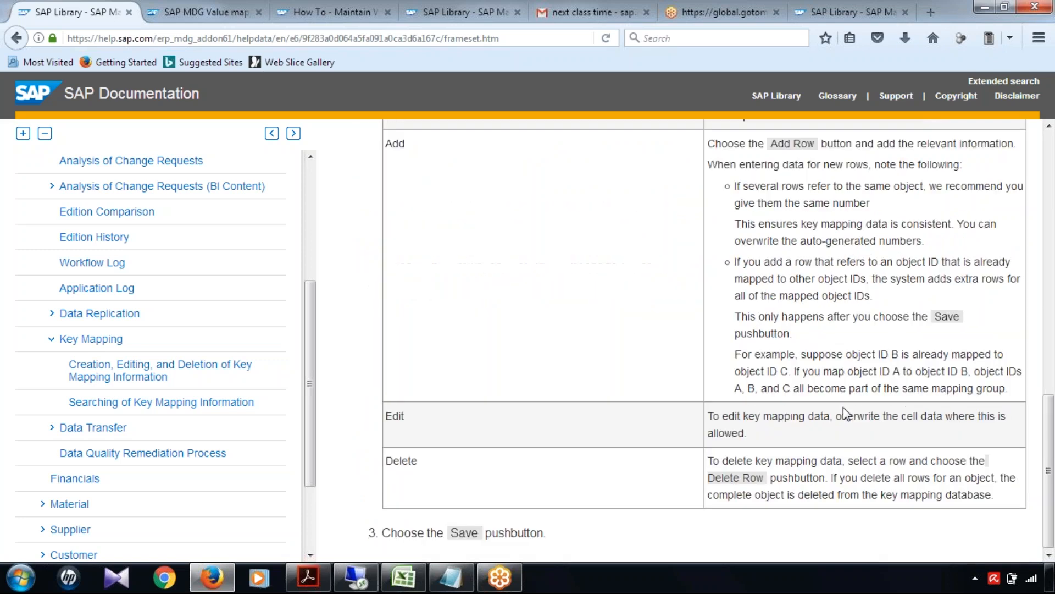
scroll(843, 408, "up", 3)
scroll(844, 408, "up", 6)
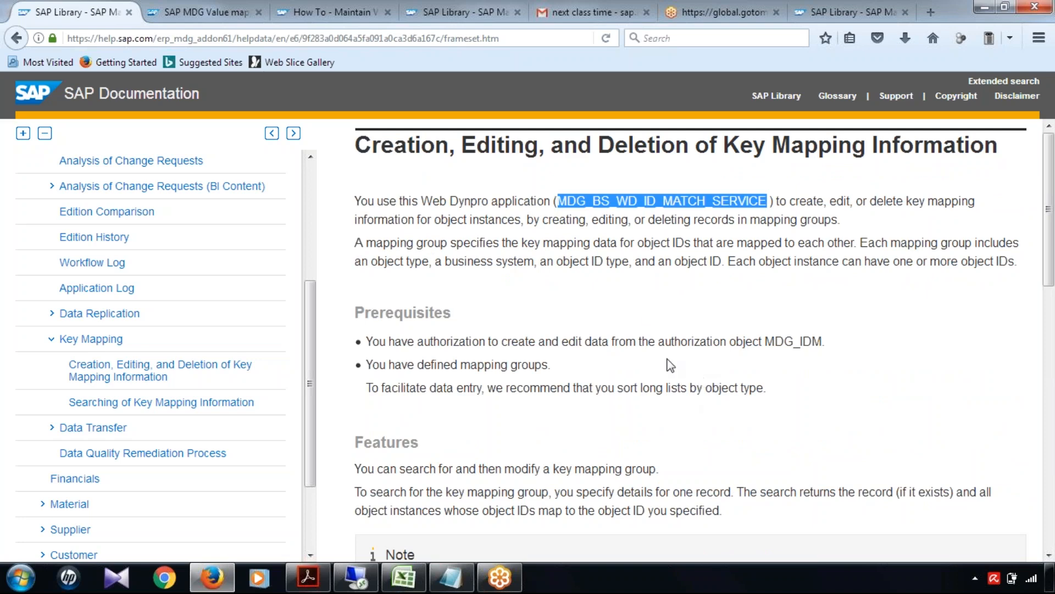
scroll(1054, 267, "down", 1)
scroll(1052, 324, "up", 1)
- Switch to the Remote Desktop session and open Create and Edit Key Mapping from the Supplier Governance overview
left_click(368, 584)
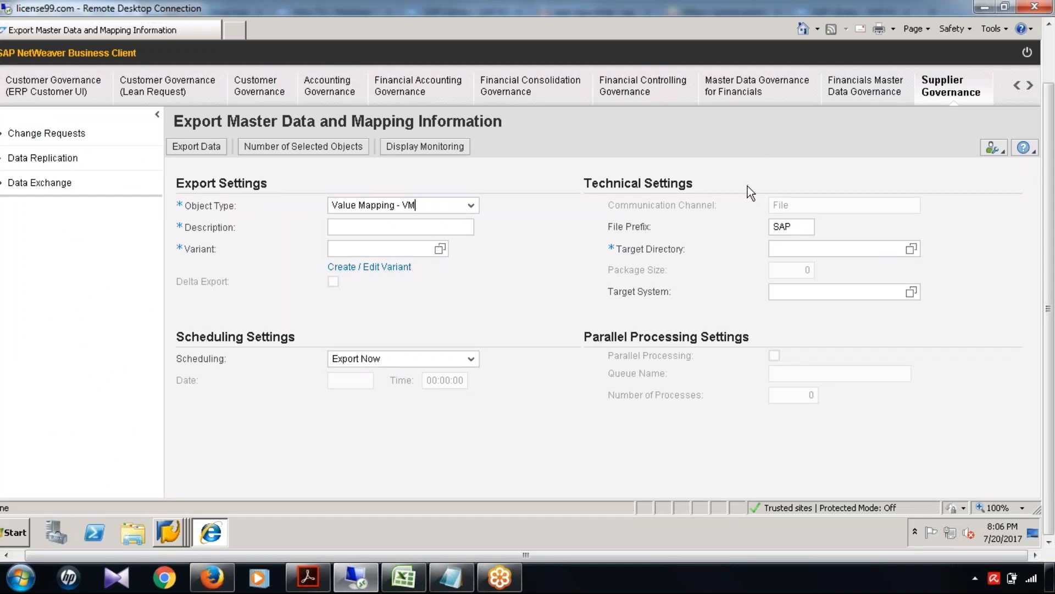
left_click(957, 93)
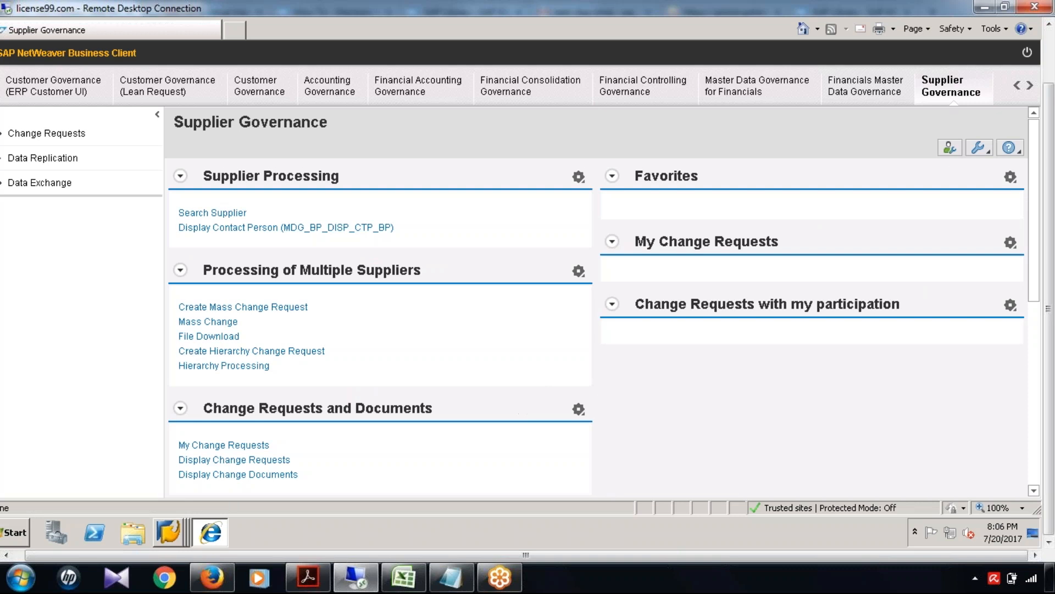
scroll(523, 410, "down", 5)
scroll(379, 302, "down", 2)
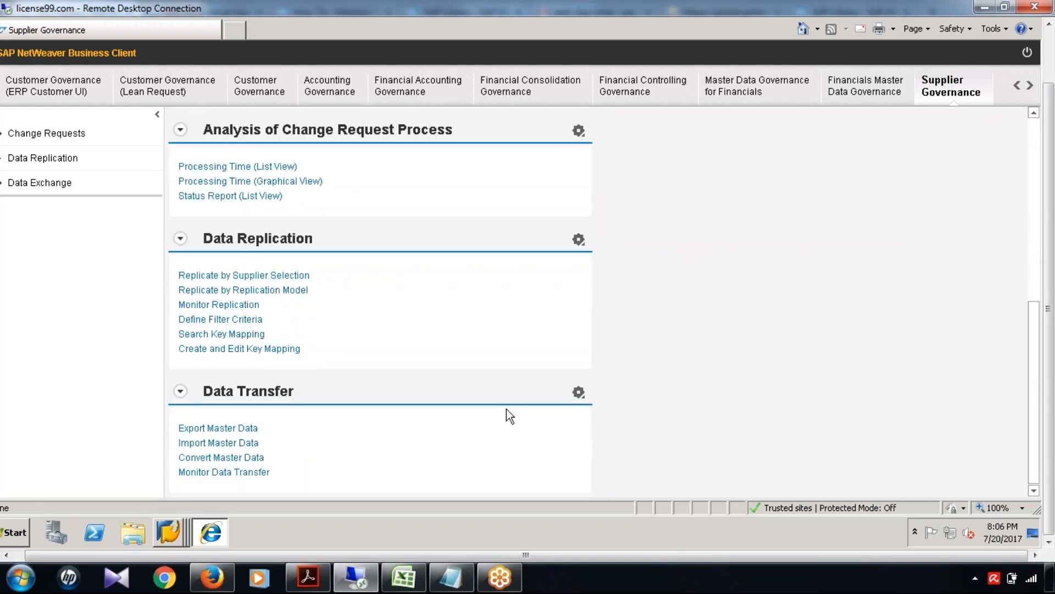
left_click(246, 352)
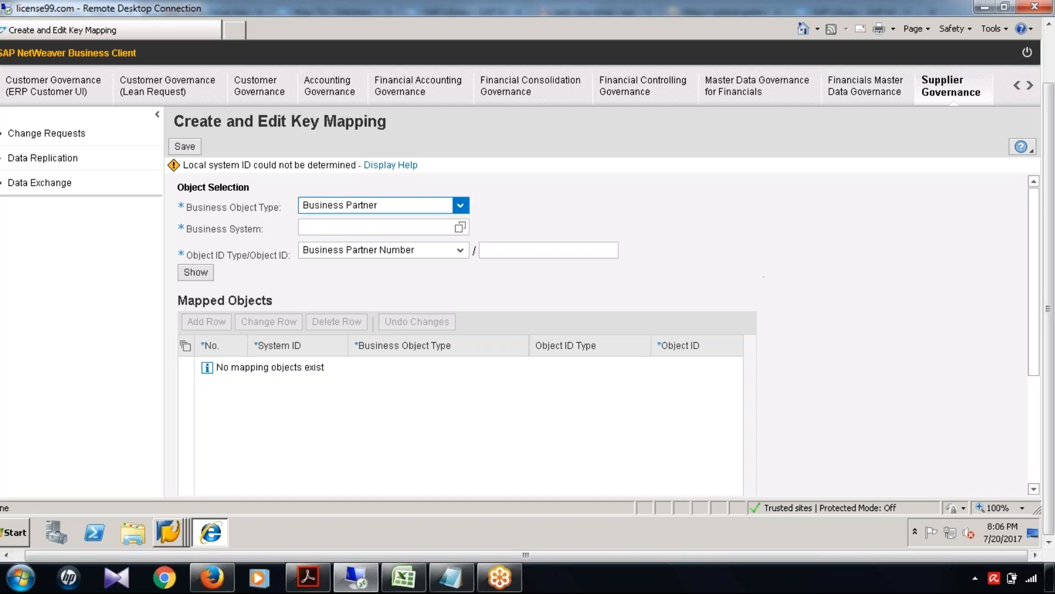
- Choose Supplier as the business object type for the key mapping and go to the Business System field
left_click(460, 204)
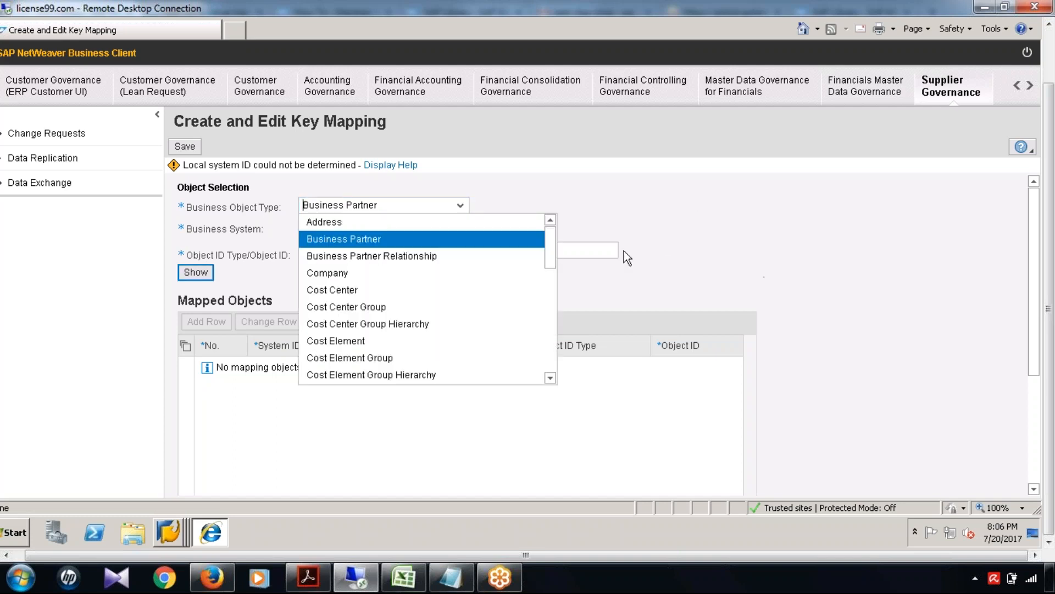
scroll(553, 292, "down", 4)
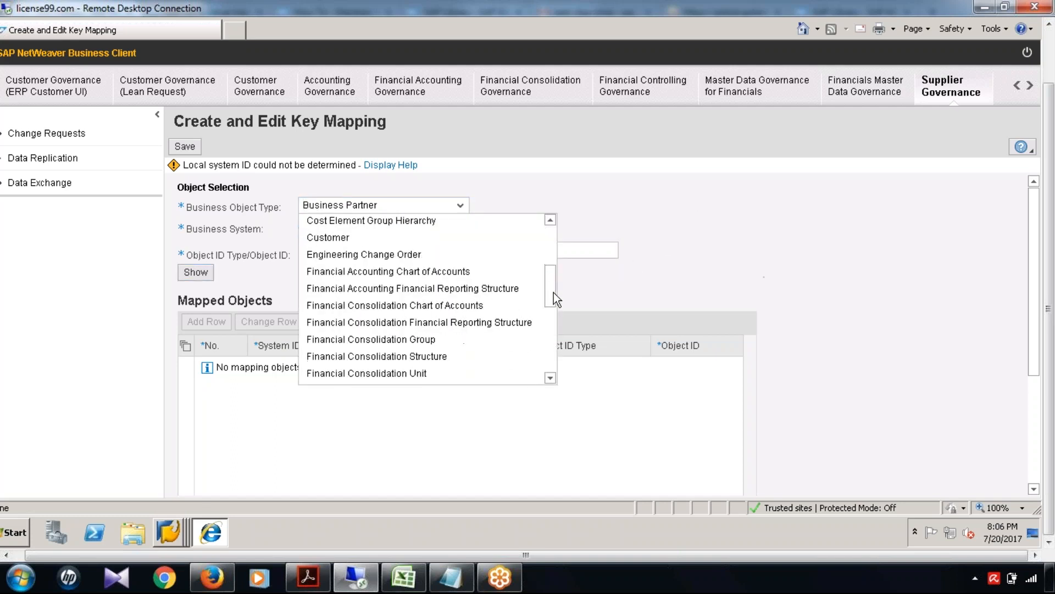
scroll(555, 331, "down", 4)
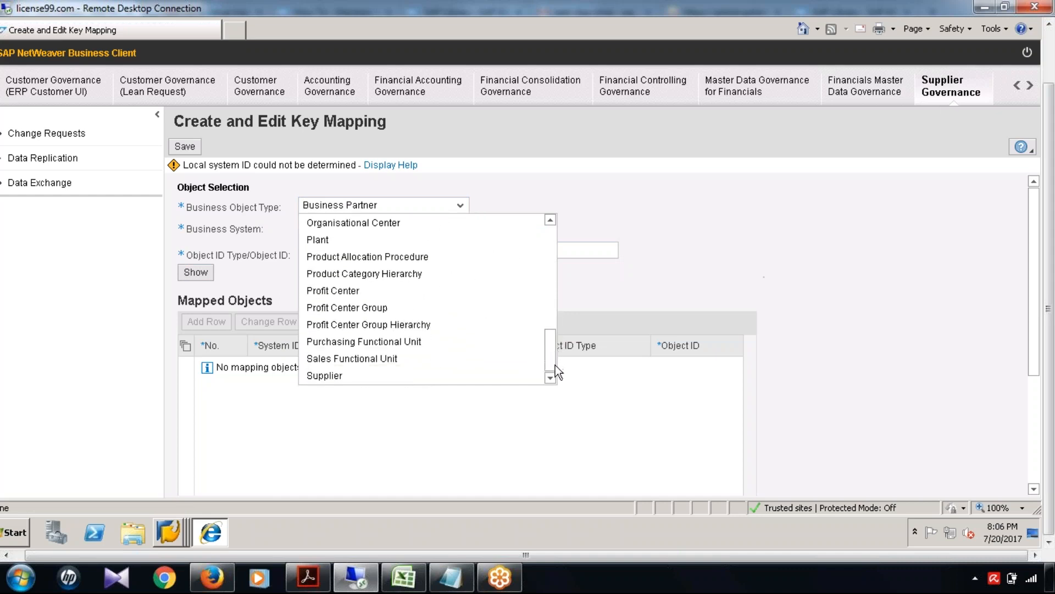
left_click(345, 374)
left_click(322, 212)
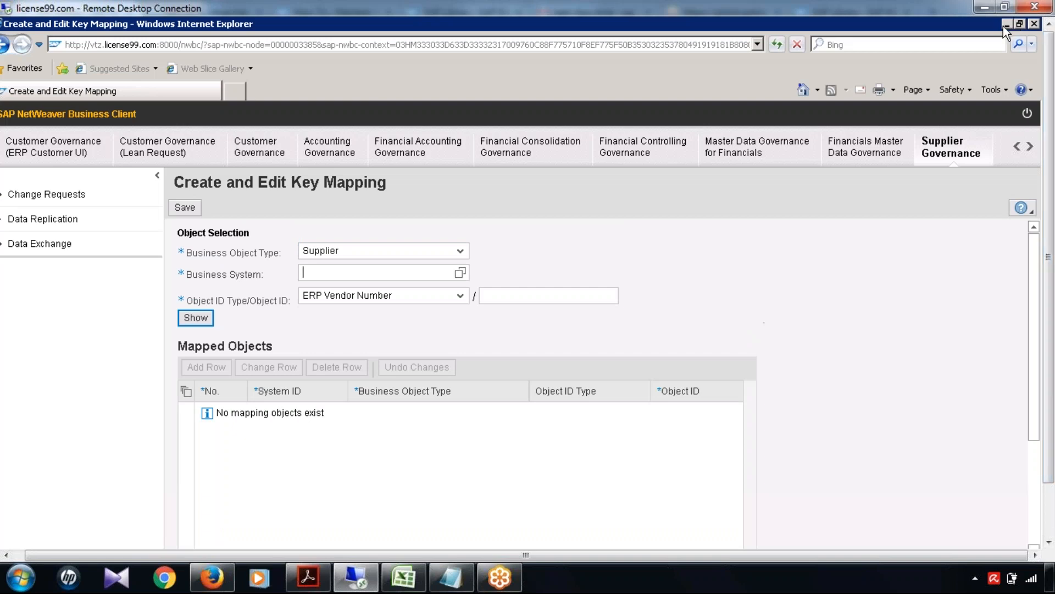
- Minimize the browser and the value mapping and academic title windows, and go back from the business systems view to the IMG
left_click(1005, 25)
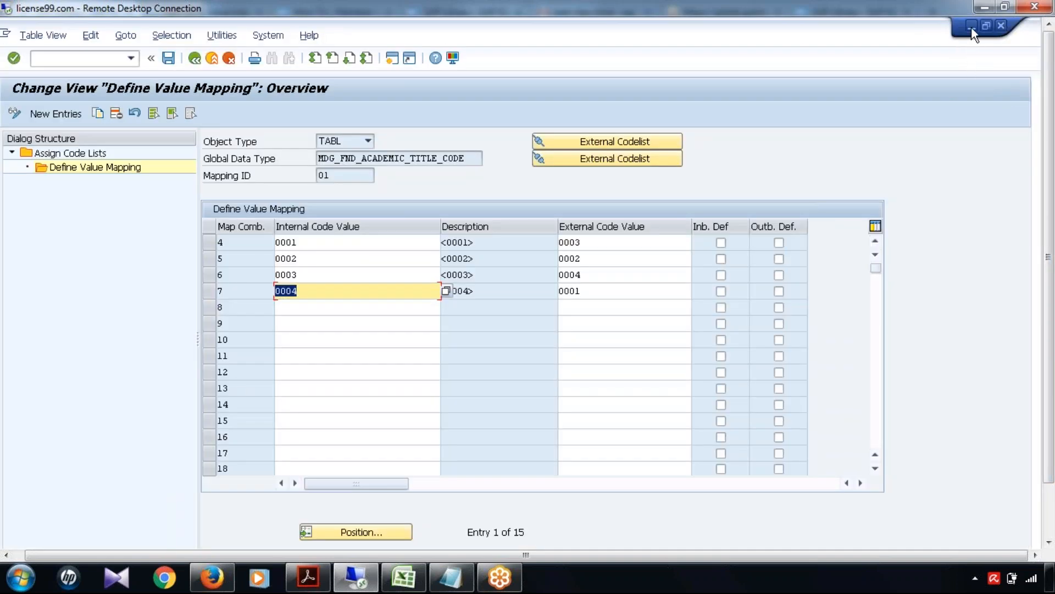
left_click(971, 26)
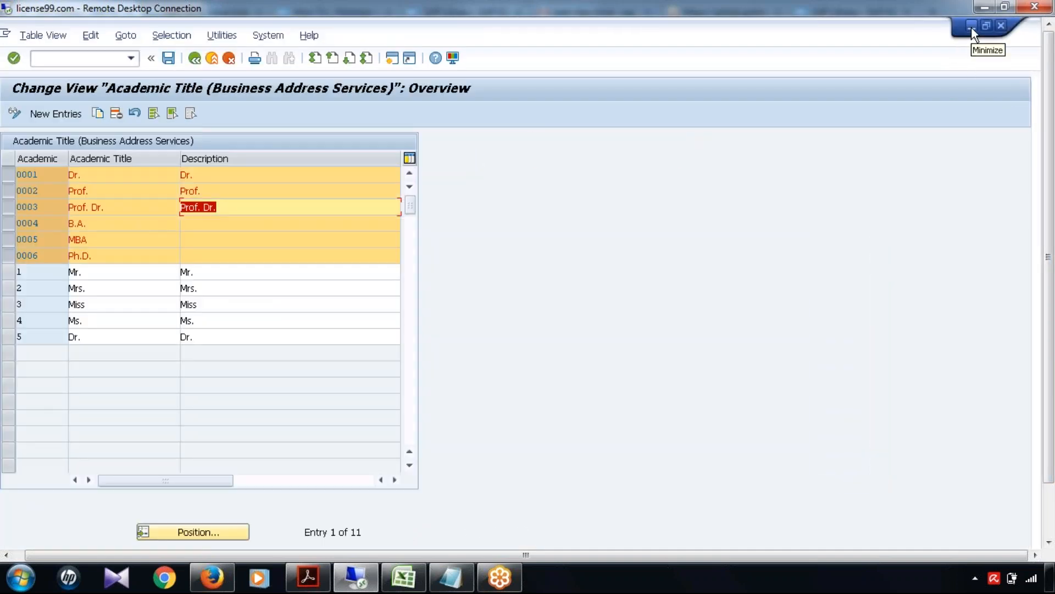
left_click(971, 26)
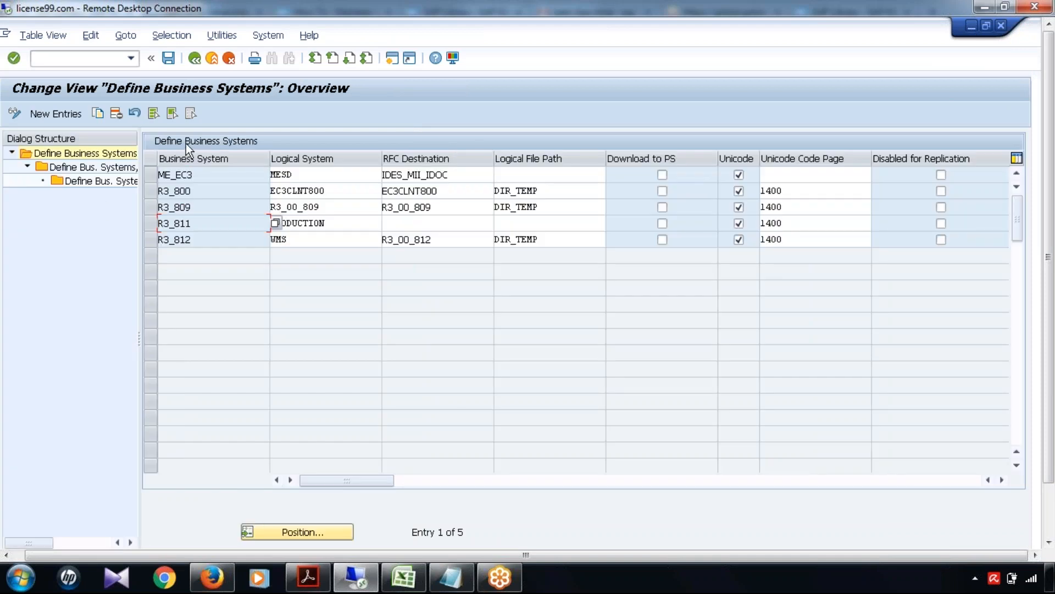
left_click(194, 58)
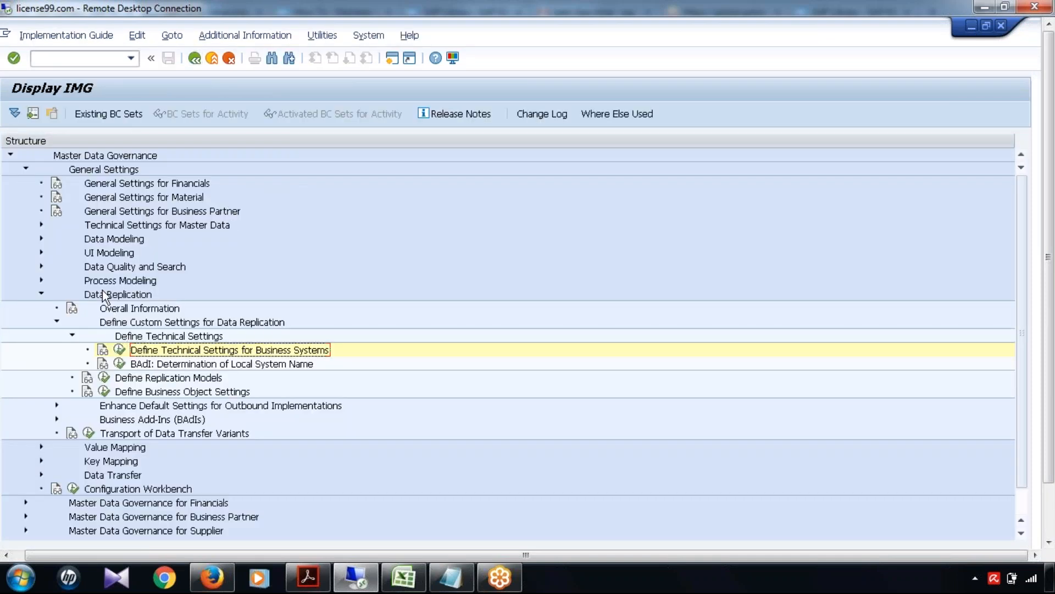
- Trace the path under Data Replication and open Define Technical Settings for Business Systems
left_click(106, 296)
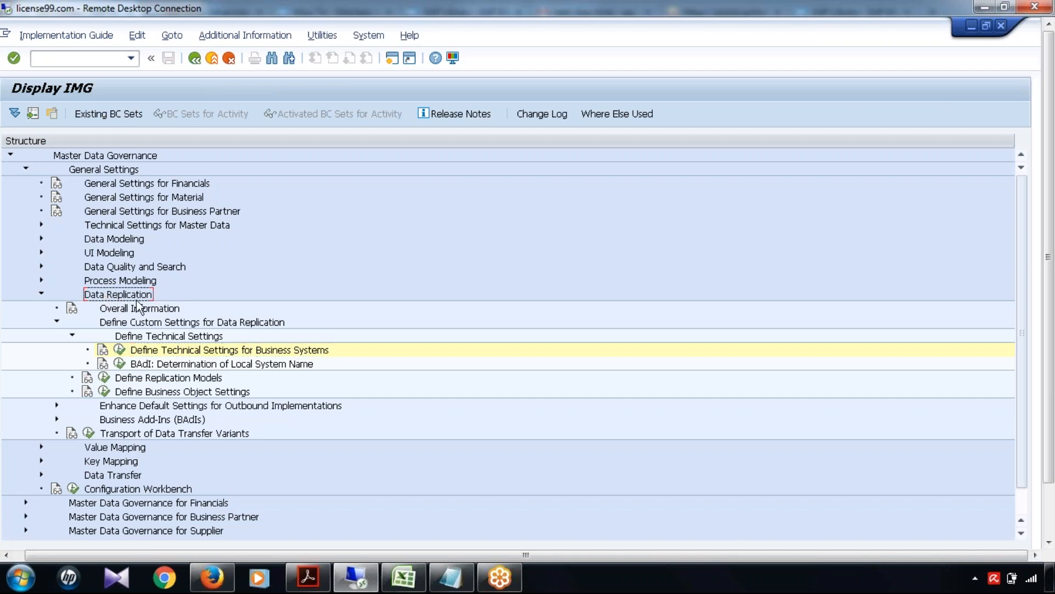
left_click(157, 325)
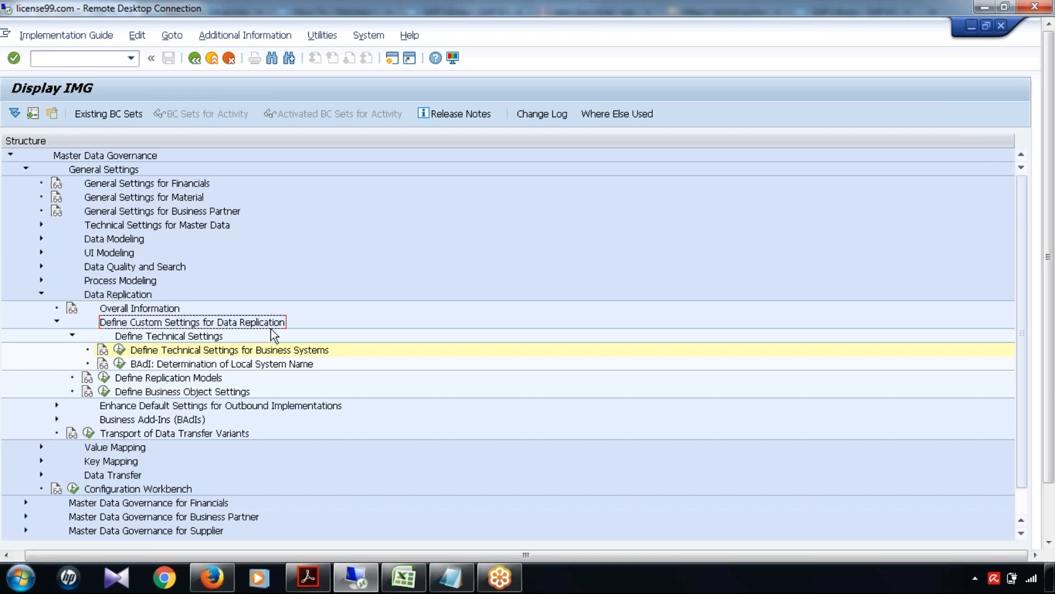
left_click(153, 340)
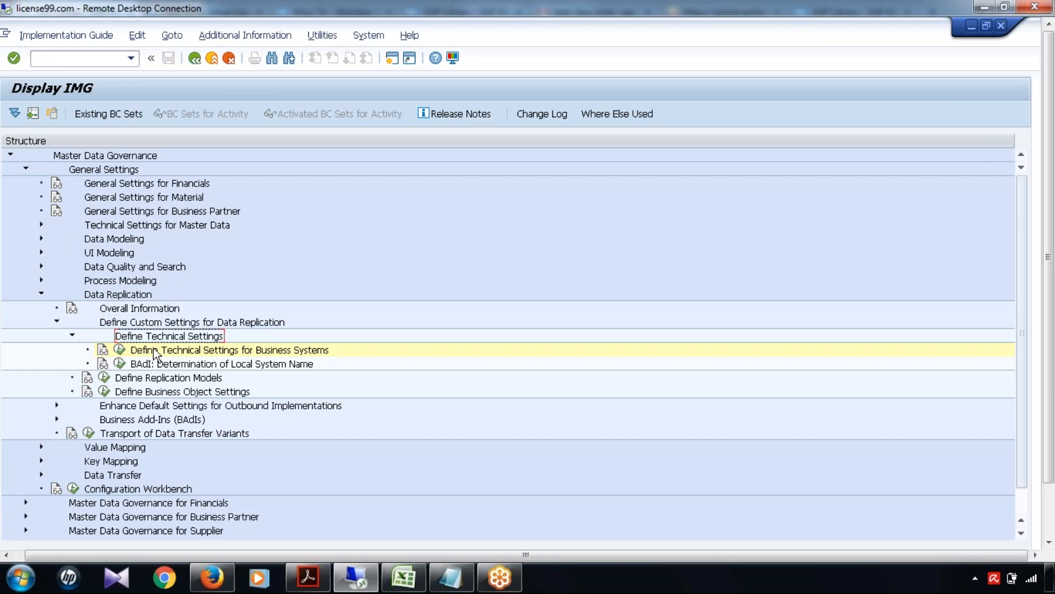
left_click(227, 353)
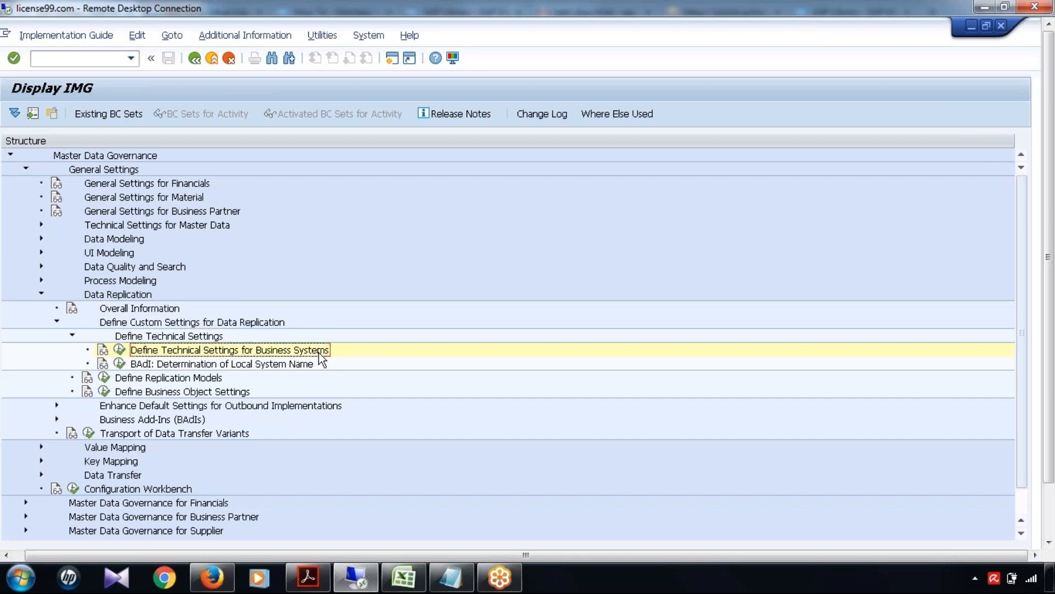
left_click(118, 350)
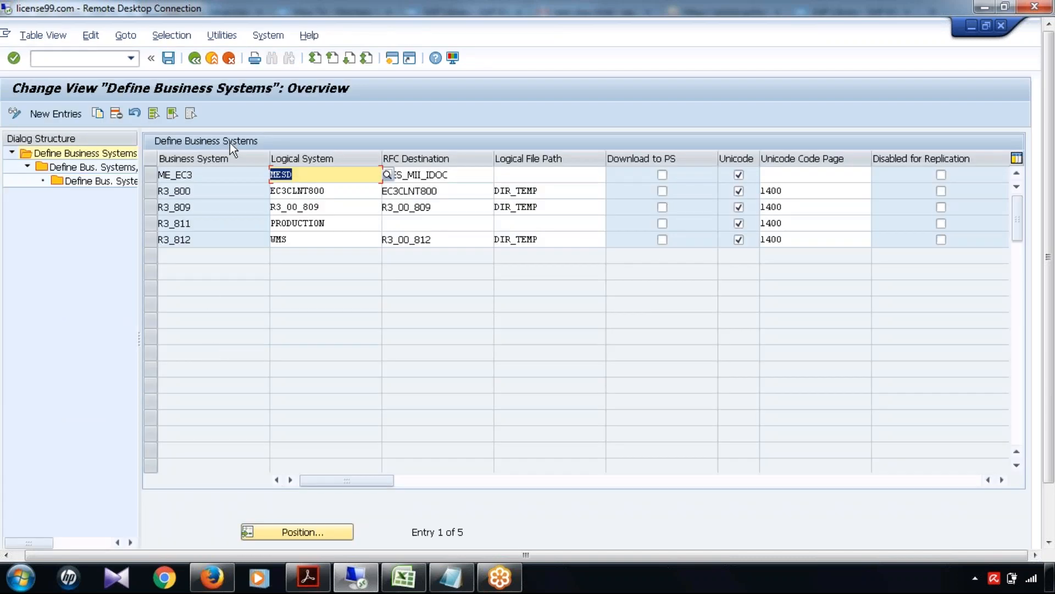
- Examine the business systems defined in the table, from ME_EC3 to R3_812
left_click_drag(206, 195, 155, 177)
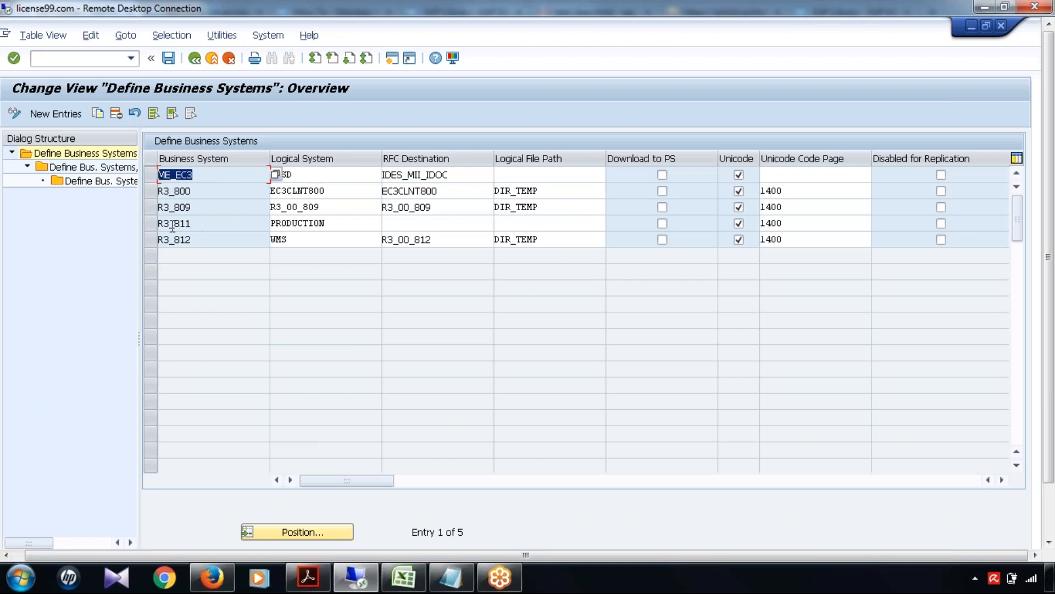
left_click_drag(173, 225, 204, 253)
left_click(200, 241)
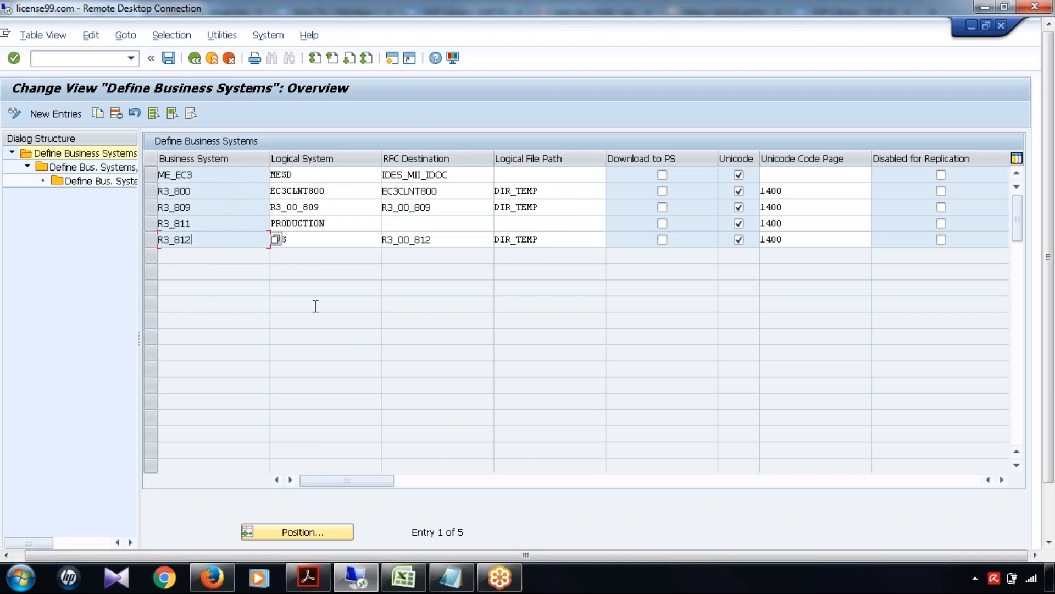
left_click_drag(149, 176, 197, 263)
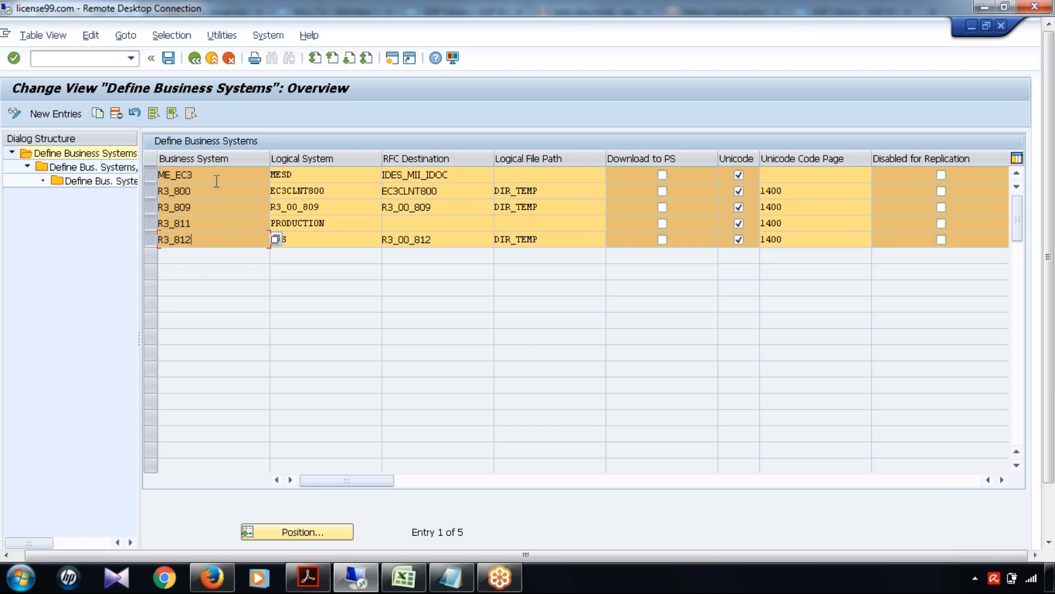
left_click(149, 177)
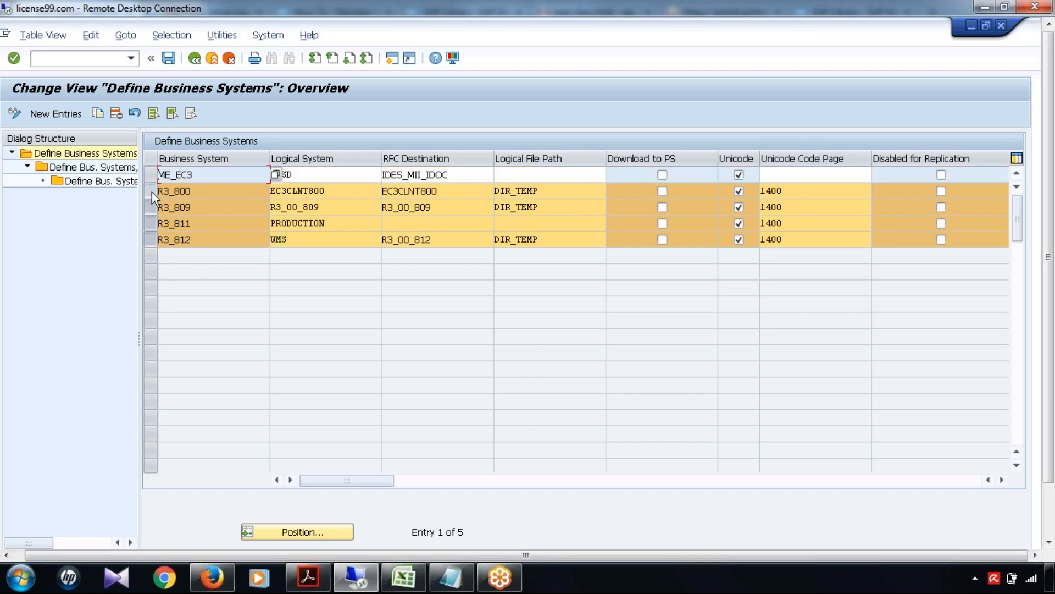
left_click(151, 192)
left_click(151, 219)
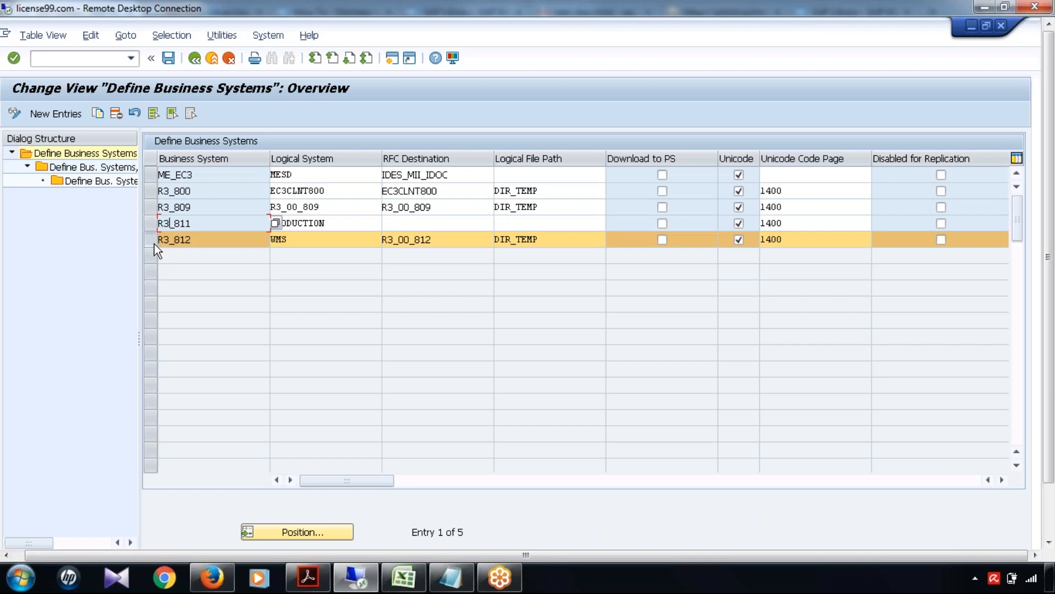
left_click(186, 242)
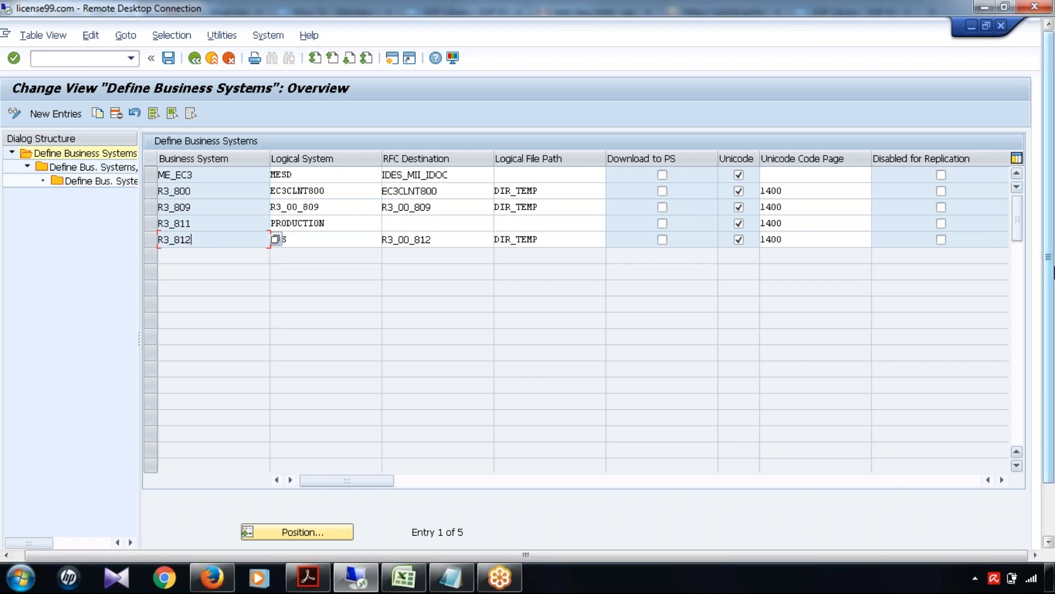
- Widen the Dialog Structure area of the business systems view so the full folder names can be read
left_click_drag(1053, 267, 1053, 324)
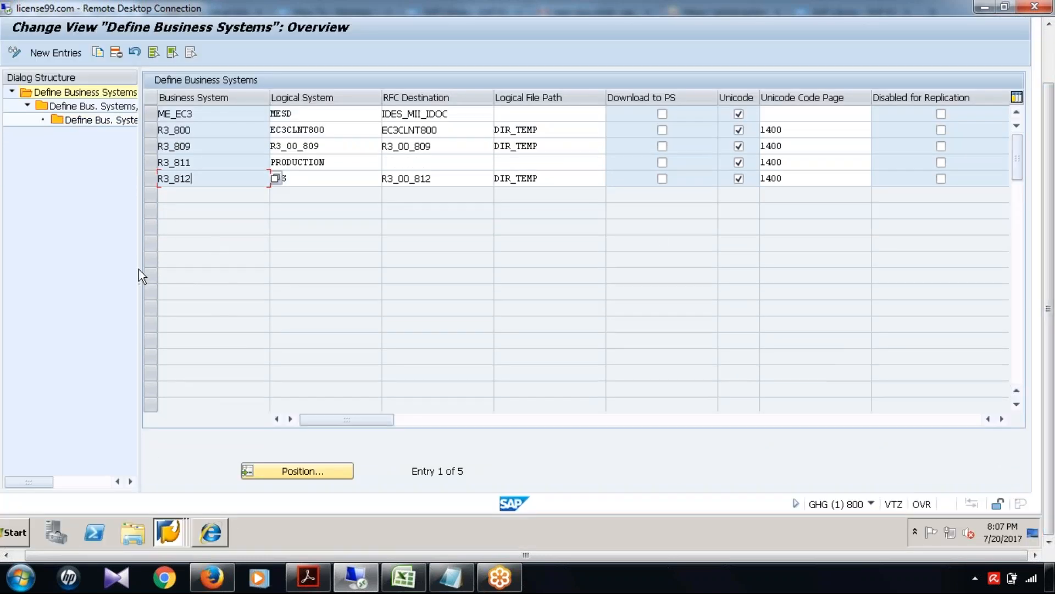
left_click_drag(140, 276, 319, 149)
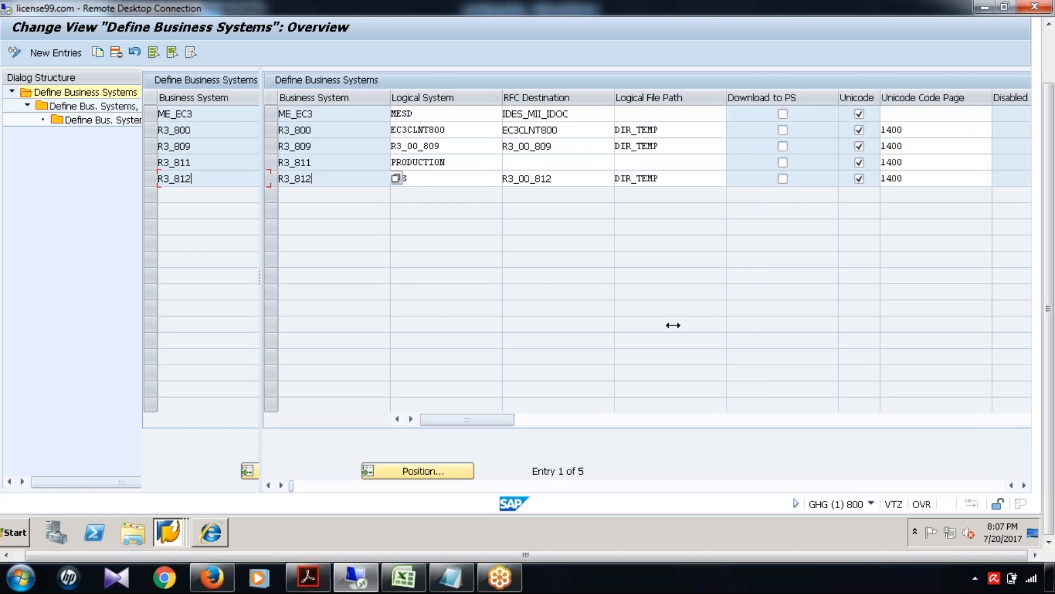
mouse_move(1053, 276)
left_mouse_down()
mouse_move(1054, 226)
mouse_move(1054, 283)
left_mouse_up()
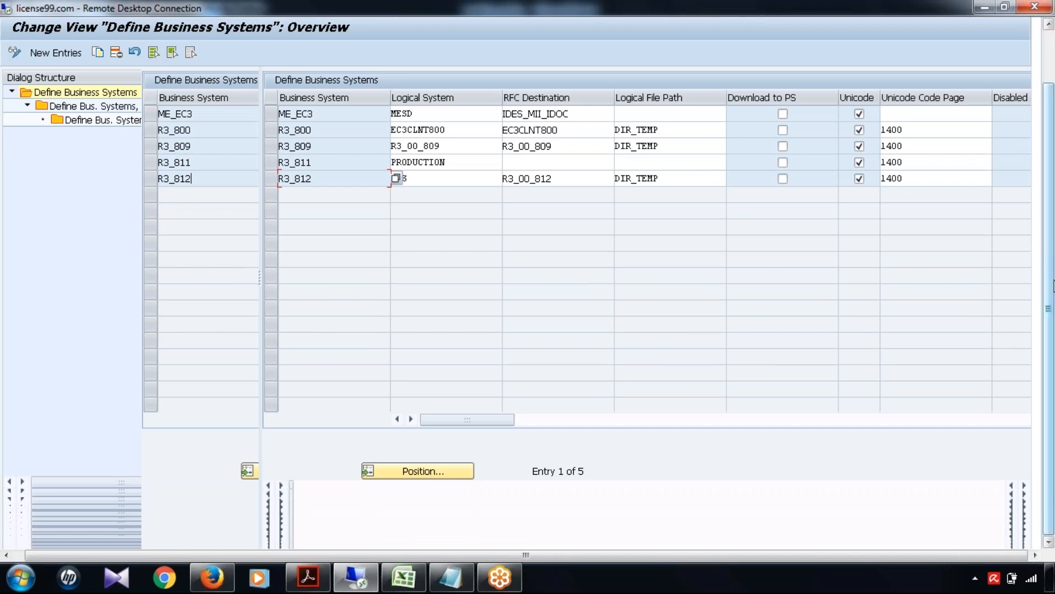
left_click_drag(1054, 281, 1054, 283)
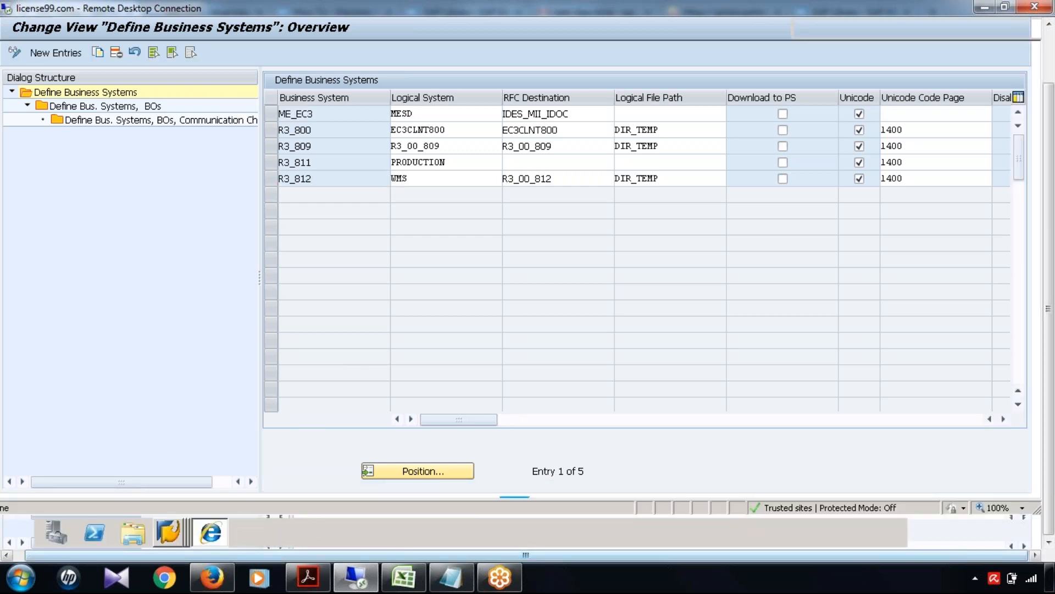
- Return to Create and Edit Key Mapping in the browser and pick R3_811 as the business system from its value help
left_click(222, 533)
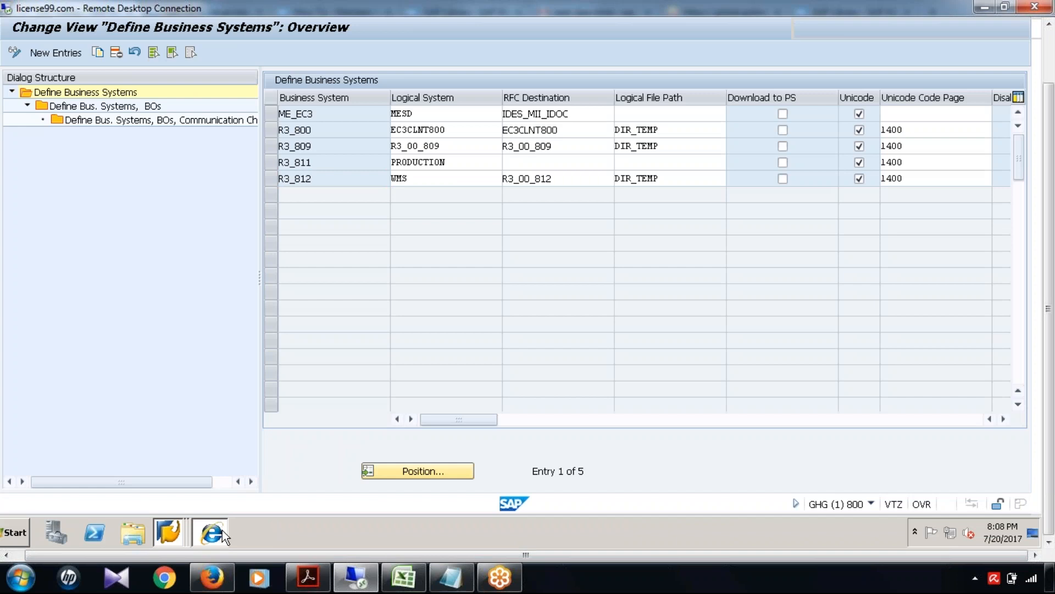
left_click(222, 530)
left_click(429, 216)
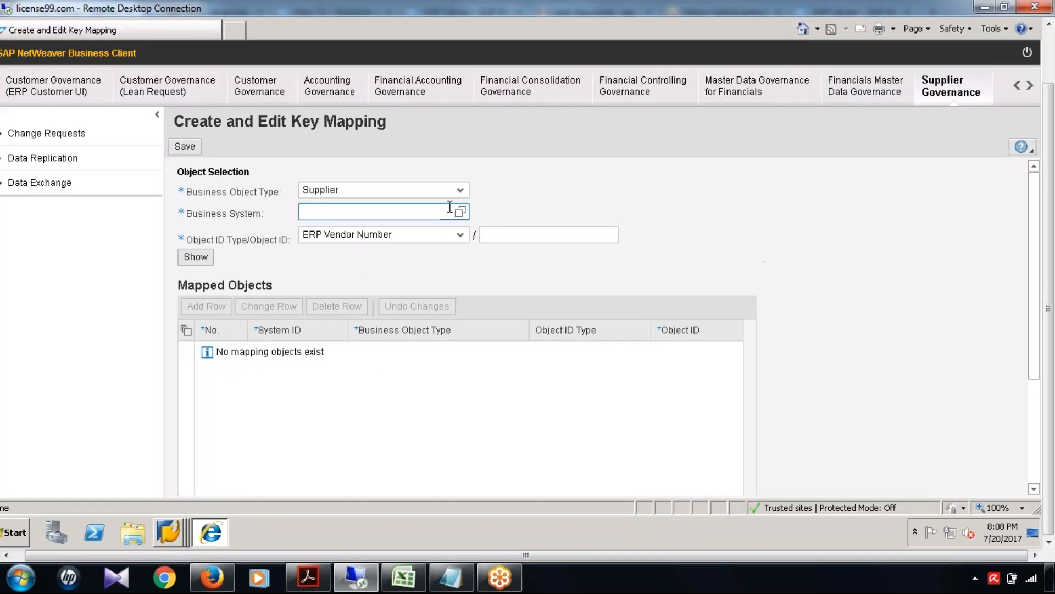
left_click(460, 215)
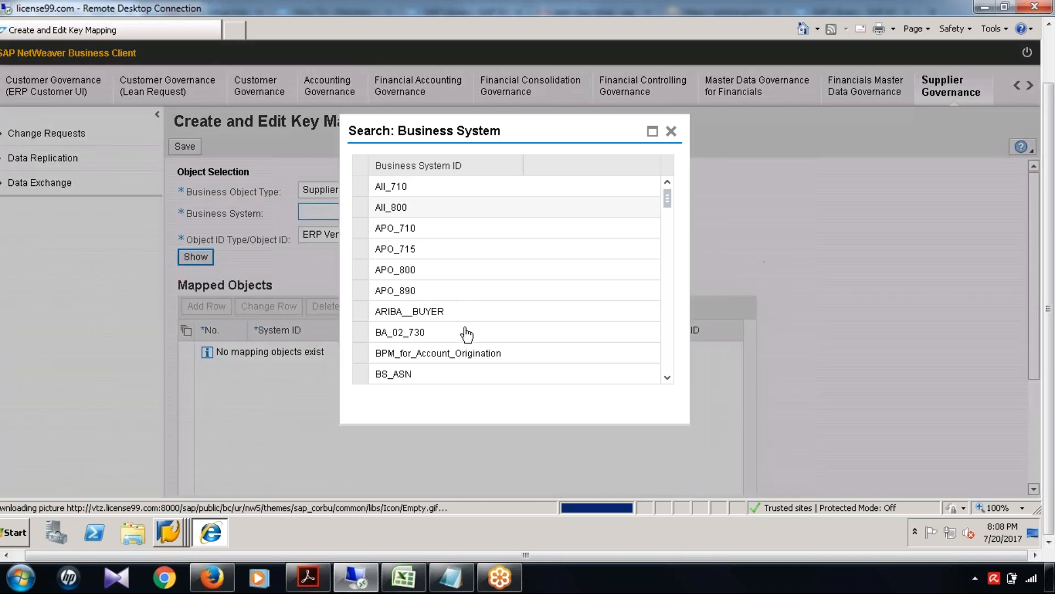
left_click_drag(667, 203, 667, 242)
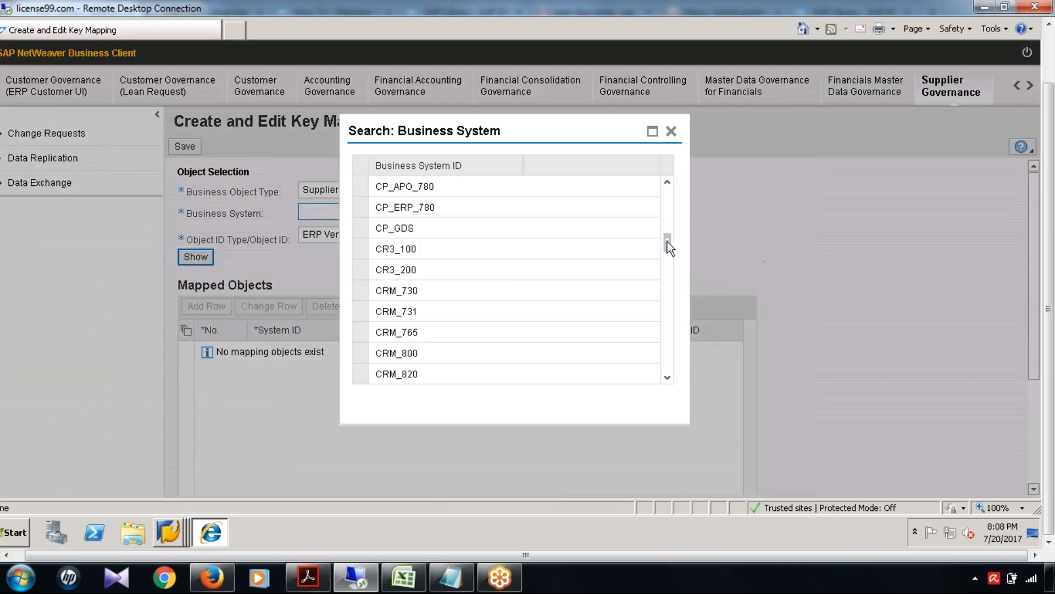
left_click(673, 289)
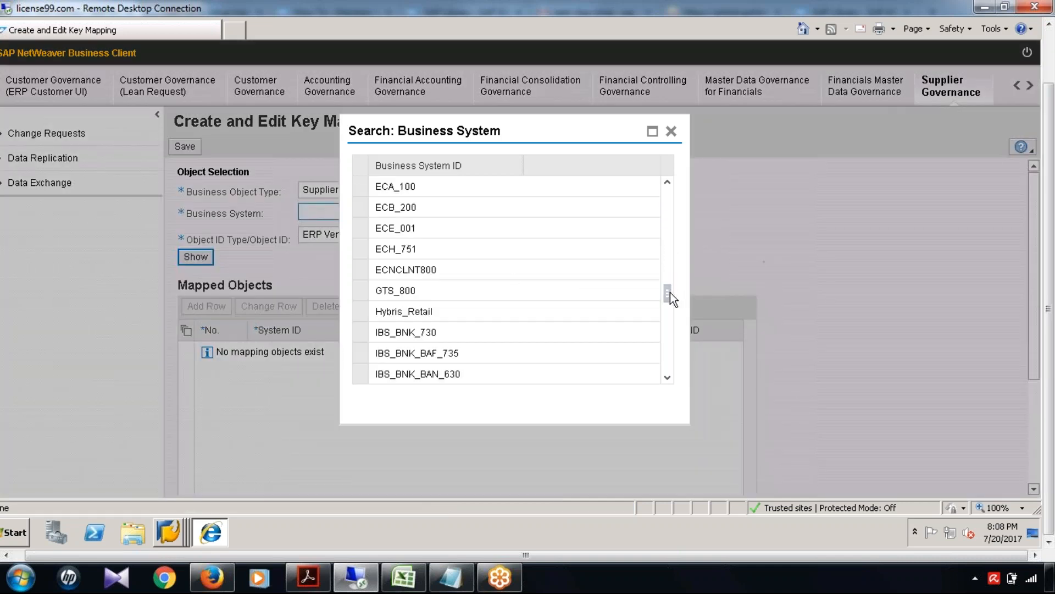
left_click(667, 339)
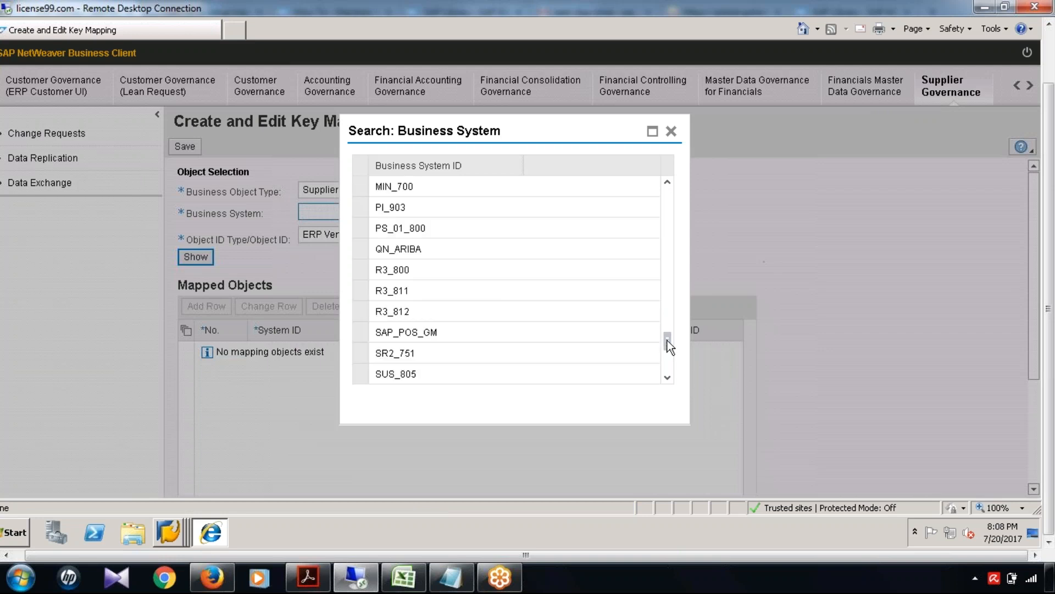
left_click(394, 291)
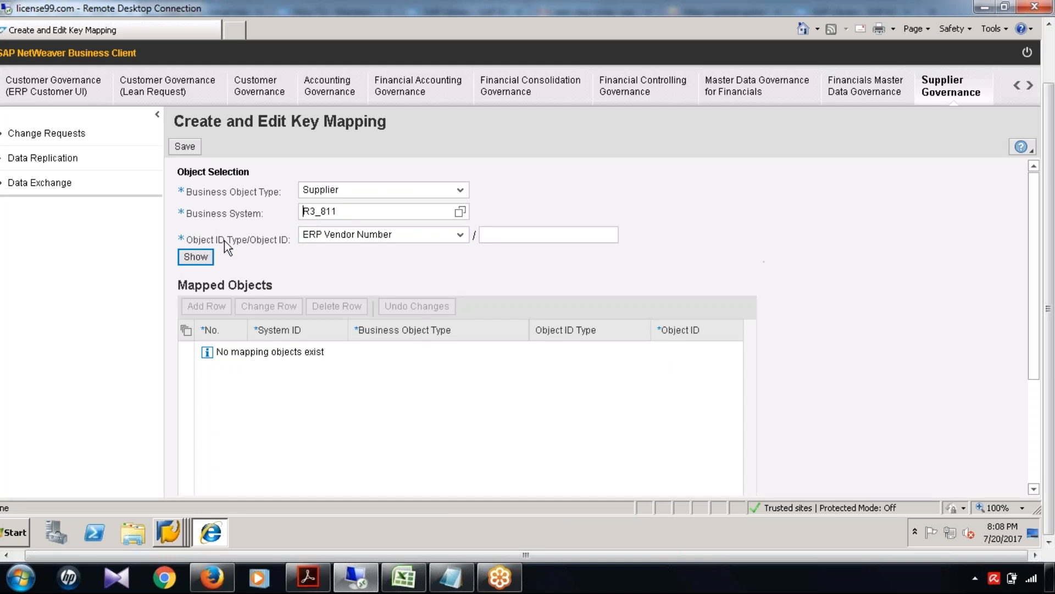
- Keep ERP Vendor Number as the object ID type and enter the supplier's vendor number as the object ID
left_click(462, 239)
left_click(438, 255)
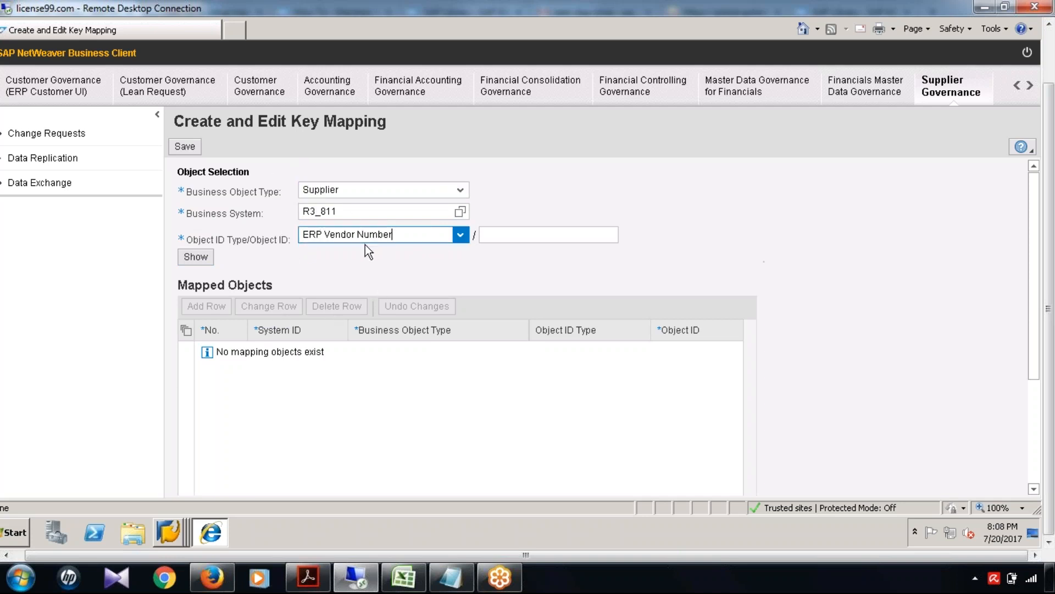
left_click(549, 236)
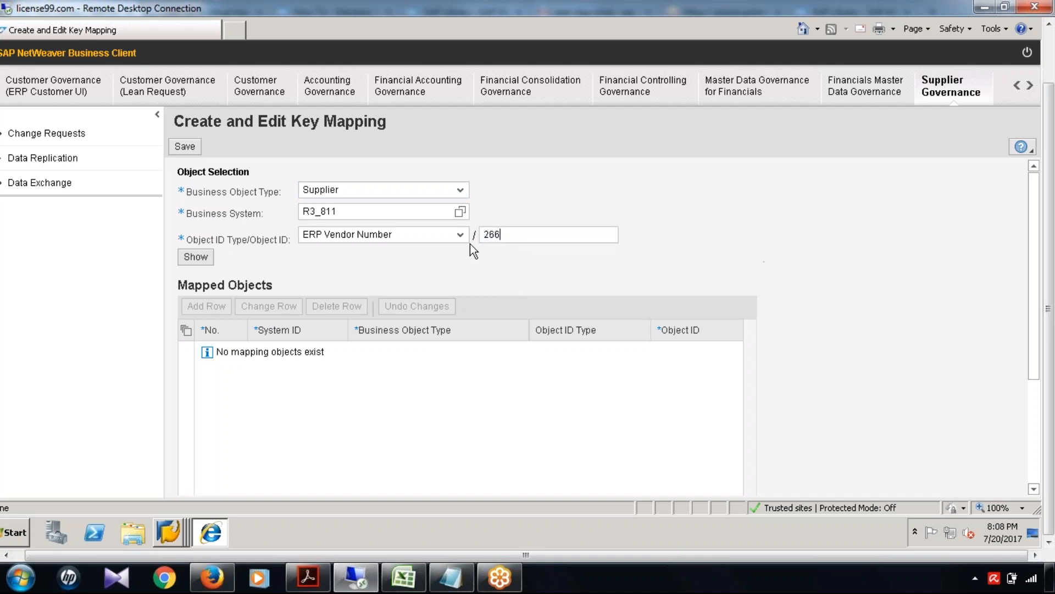
- Show the key mapping for supplier 266 in business system R3_811 and add a new mapping row
left_click(195, 257)
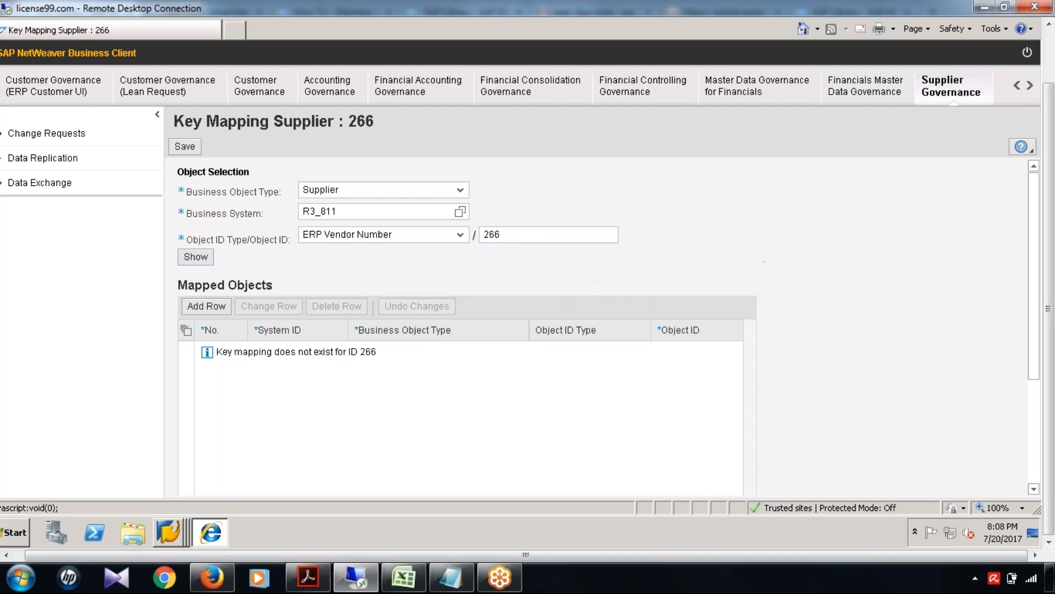
left_click(207, 306)
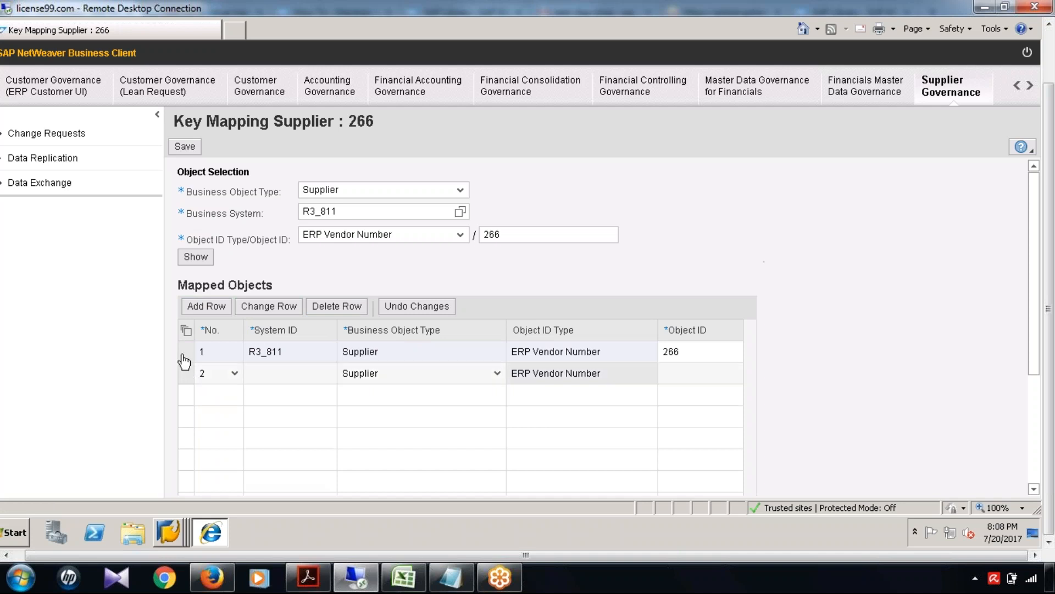
left_click(213, 307)
left_click(190, 353)
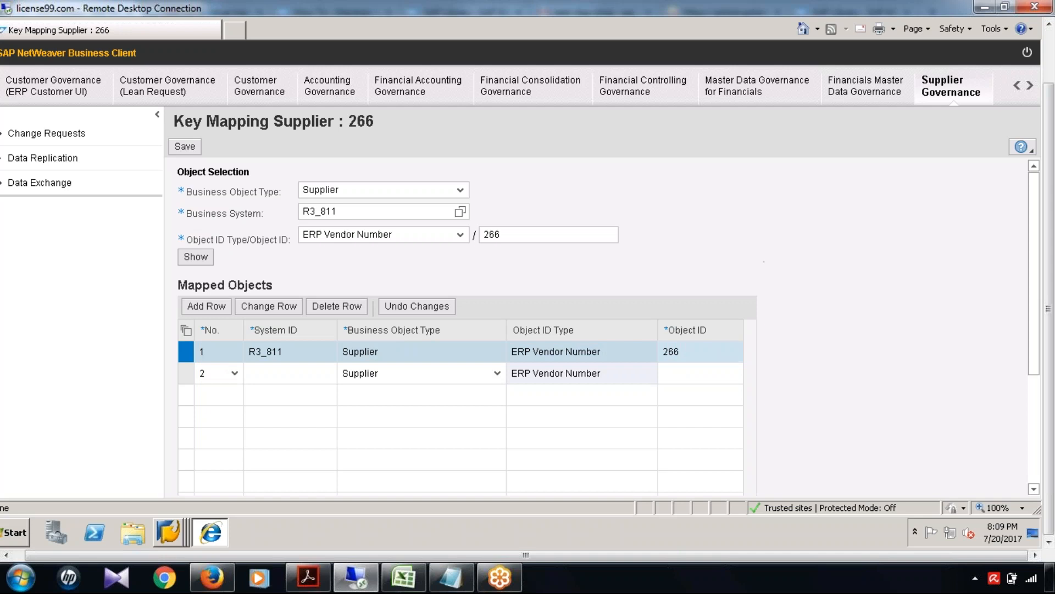
- Try to save the key mapping while the second row has no system ID or object ID
left_click_drag(678, 354, 661, 353)
left_click(185, 146)
left_click(186, 146)
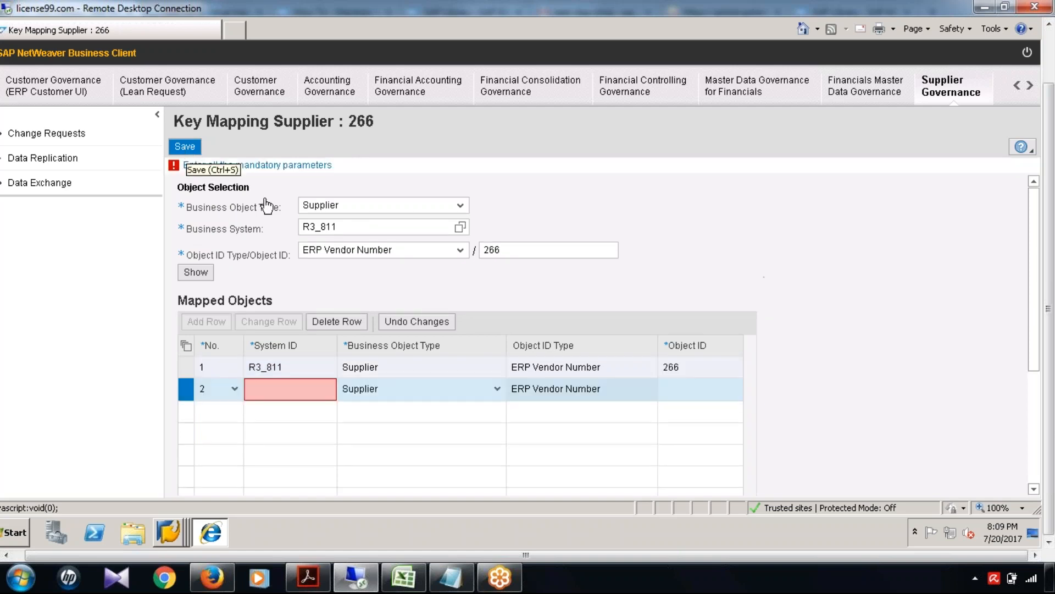
- Assign R3_800 as the system ID of the second mapping row from the list of business systems
left_click(272, 389)
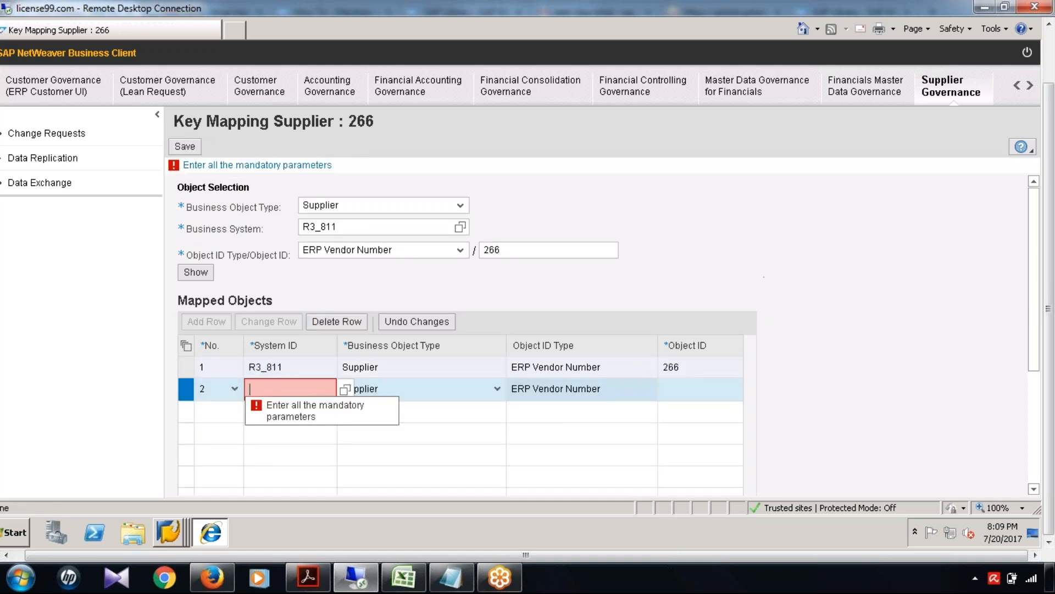
left_click(345, 389)
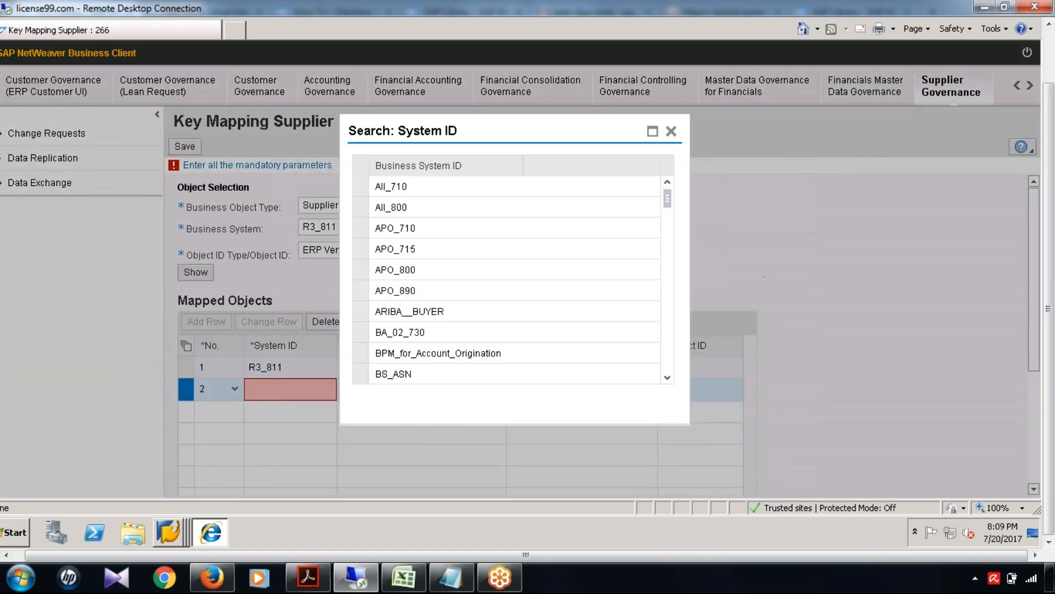
left_click_drag(667, 199, 673, 300)
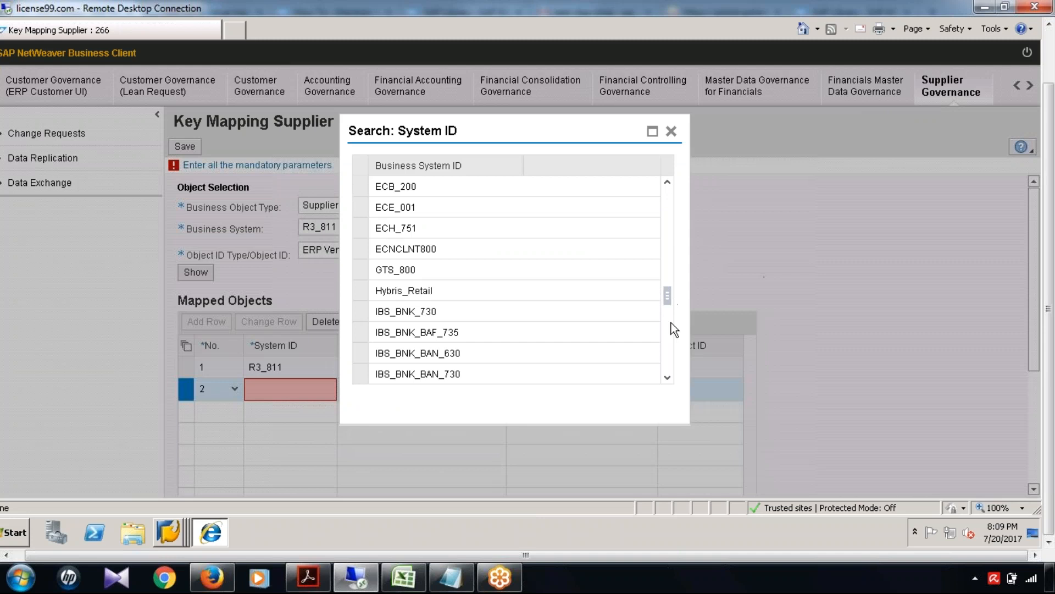
left_click(670, 322)
left_click(675, 348)
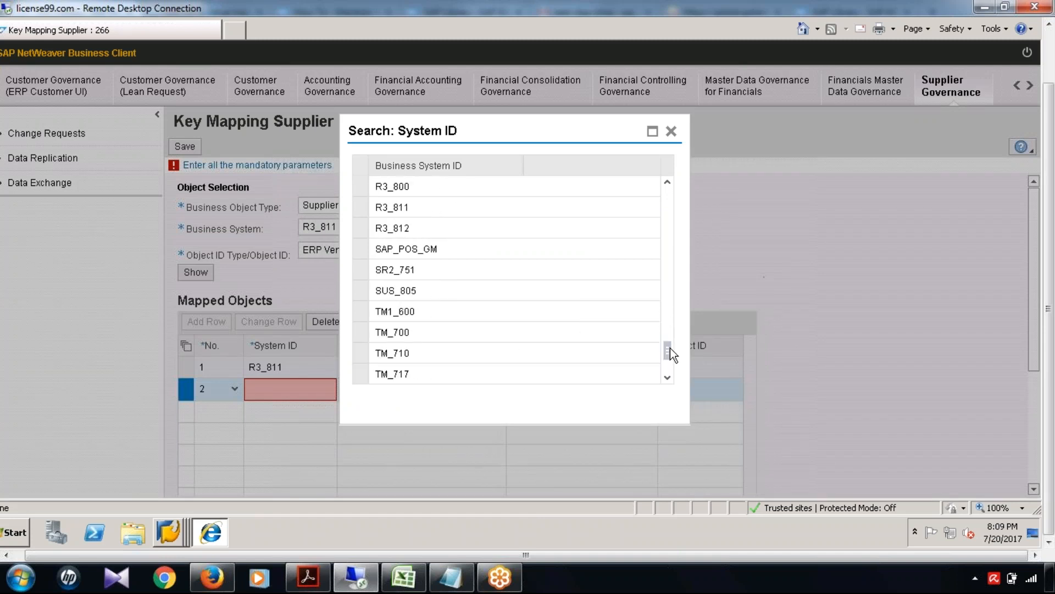
left_click(674, 313)
left_click(675, 329)
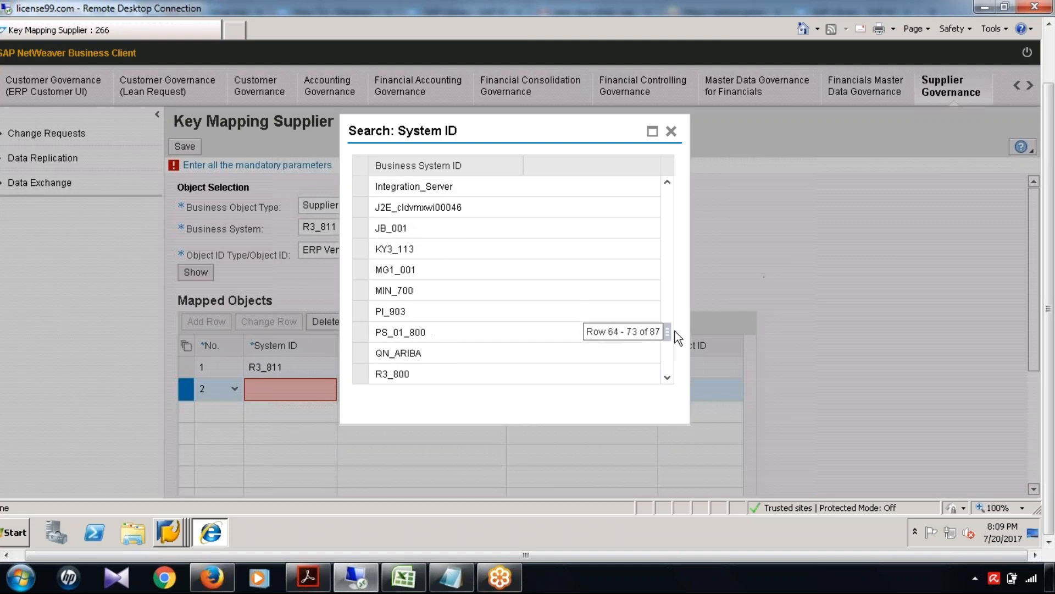
scroll(674, 338, "down", 3)
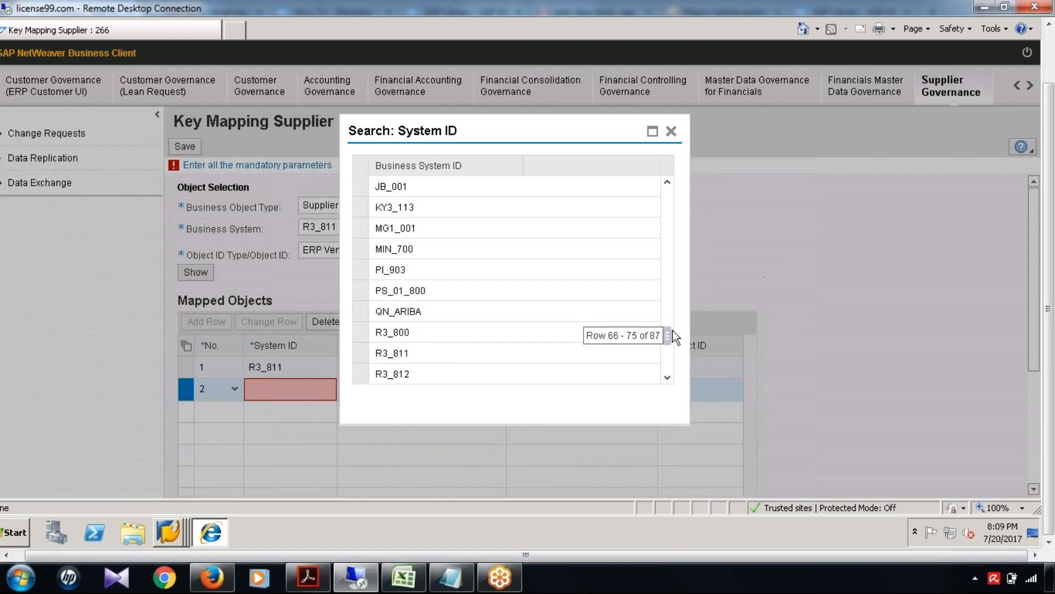
left_click(410, 296)
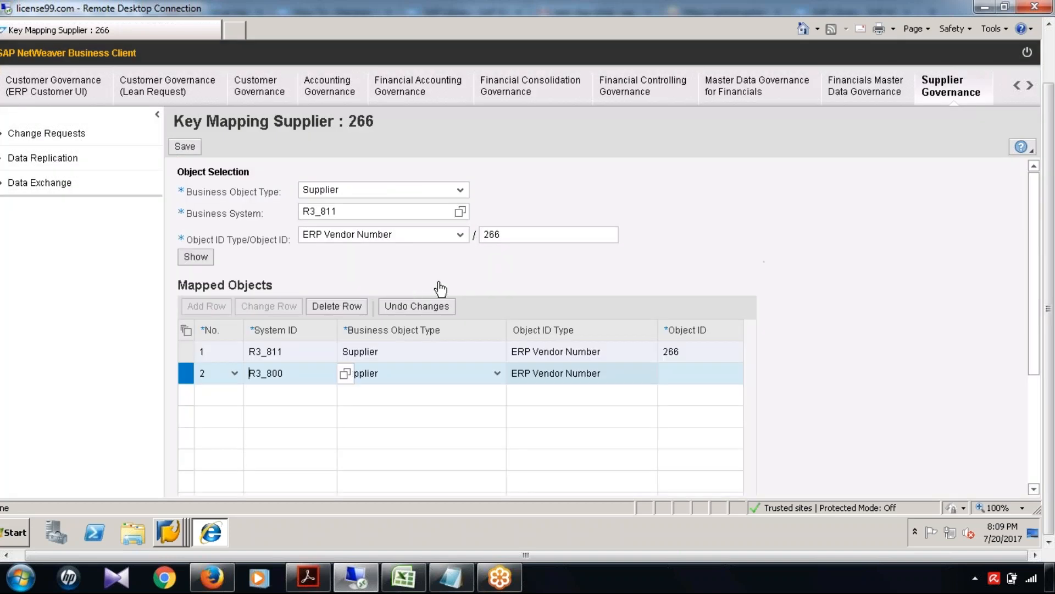
- Set the second row's object ID to 266 and save the key mapping
left_click(703, 377)
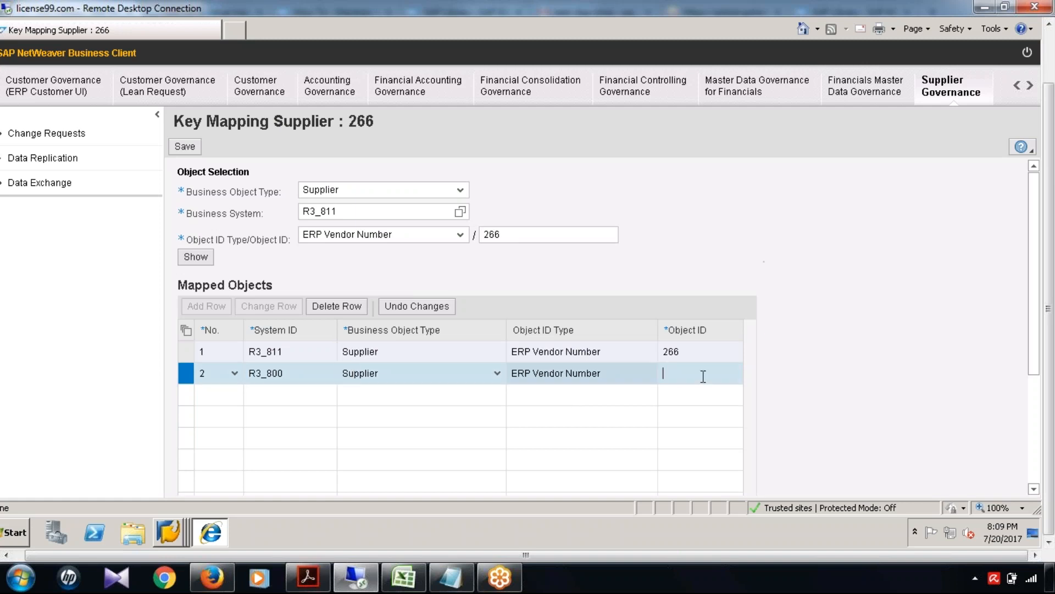
type("266")
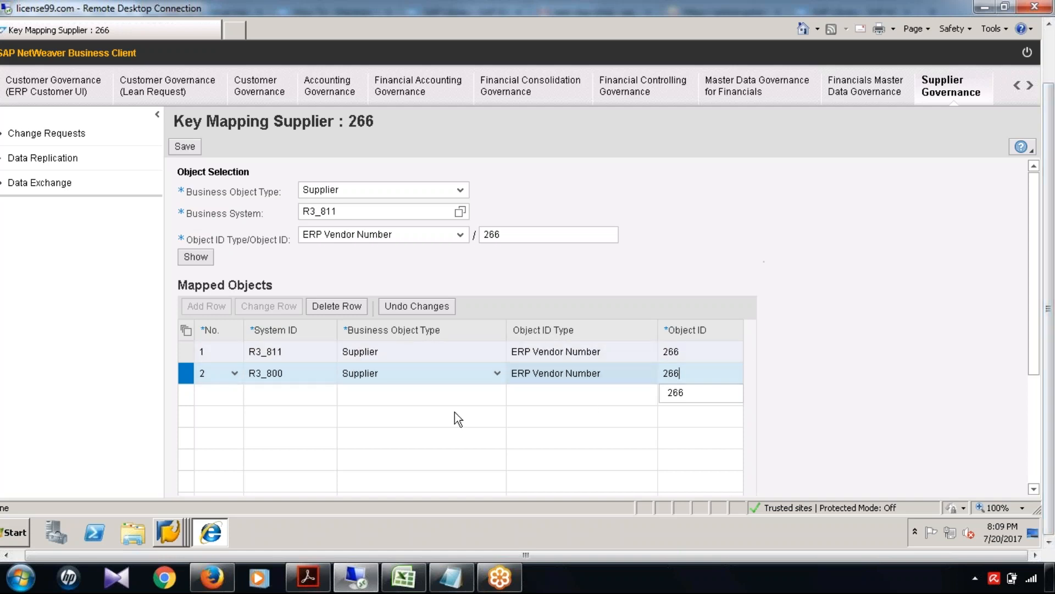
left_click(186, 147)
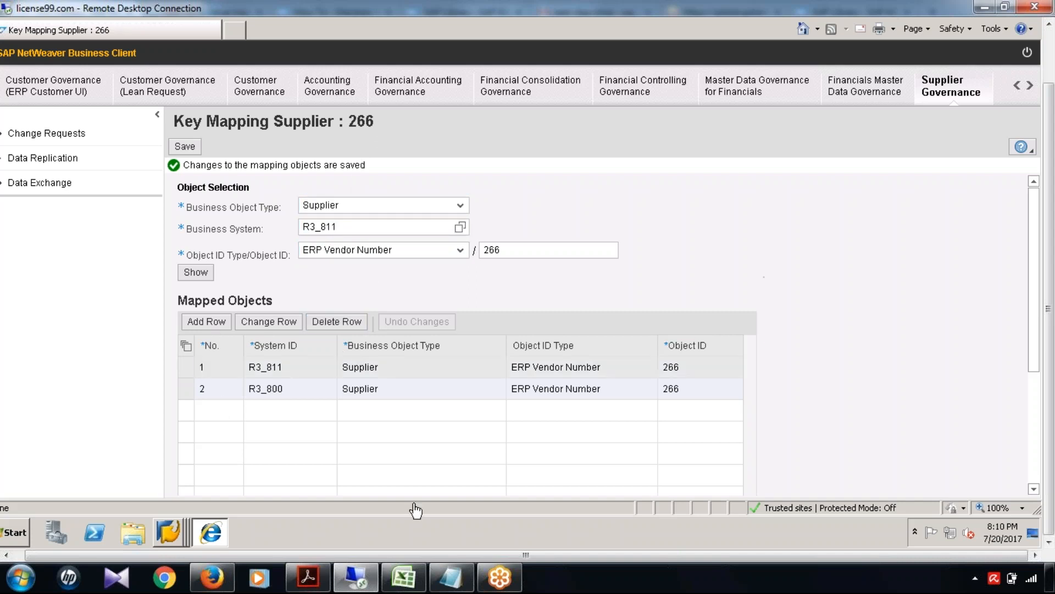
- Delete the R3_800 row from the supplier's mapped objects, accept the deletion and save the key mapping
left_click(182, 365)
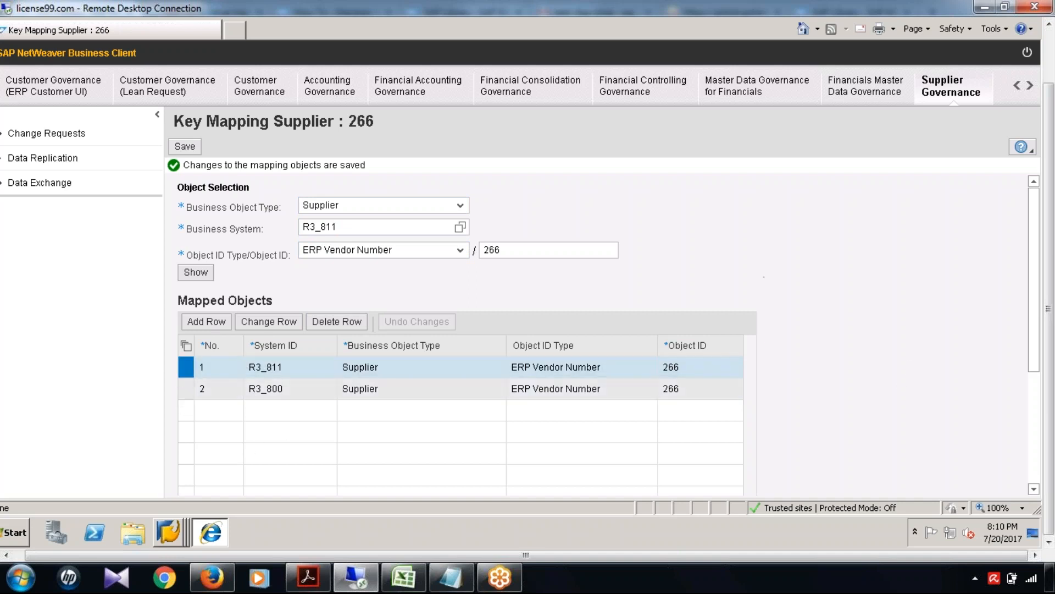
left_click(186, 389)
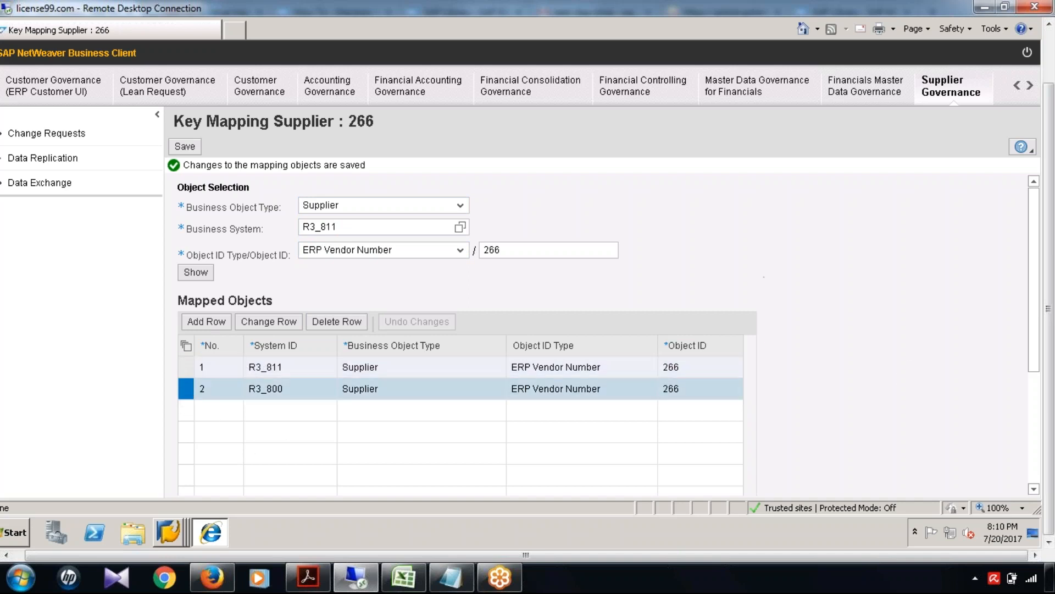
left_click(341, 322)
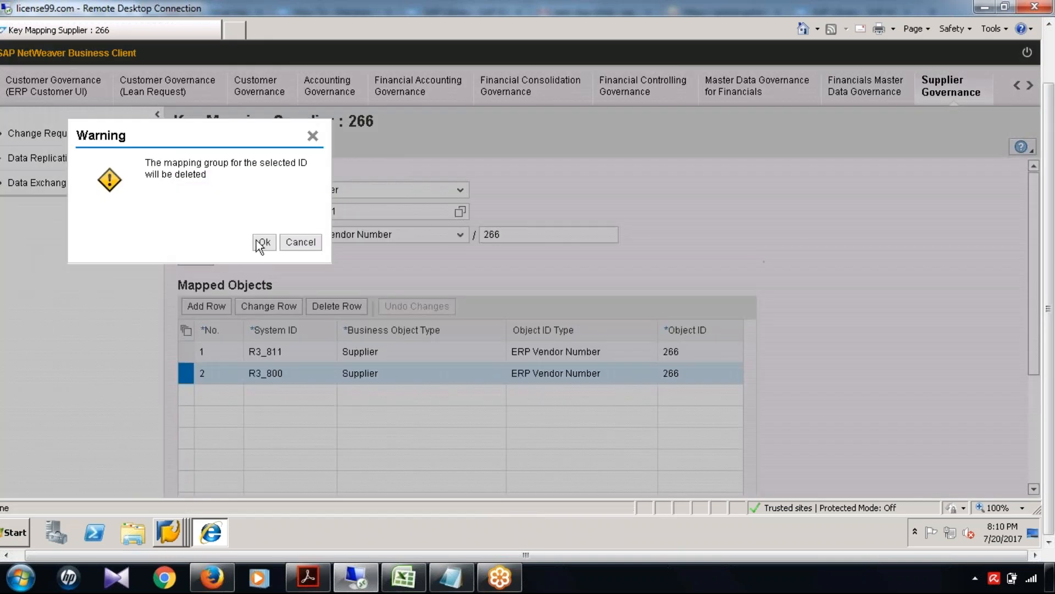
left_click(264, 242)
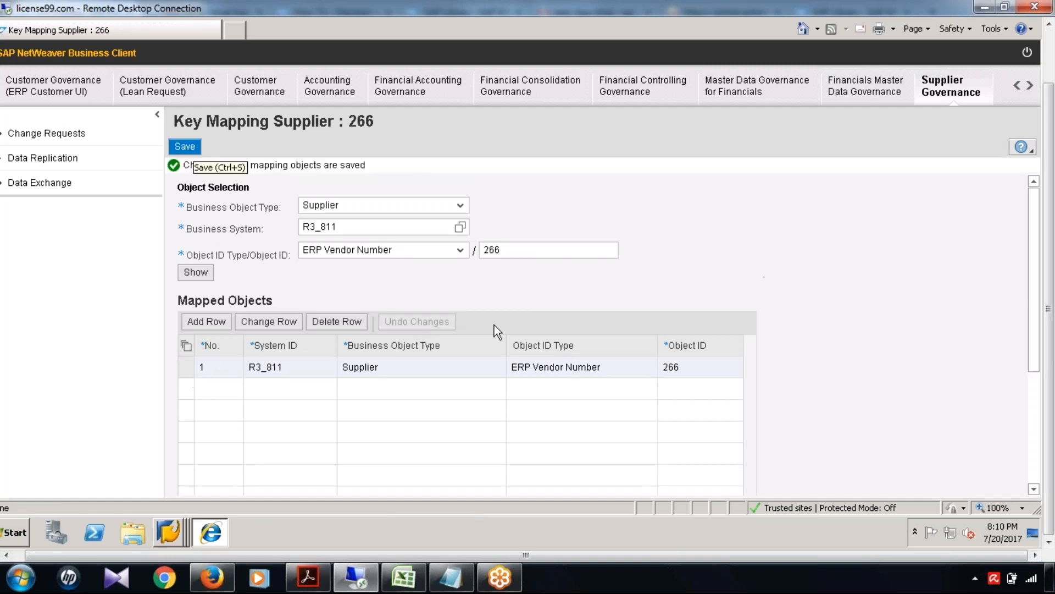
left_click(188, 370)
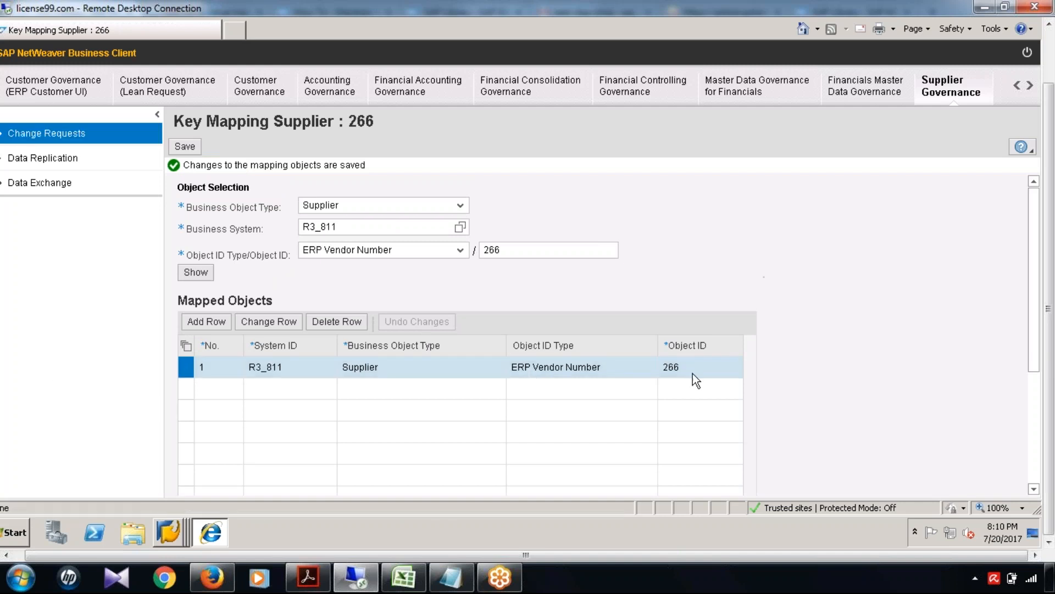
- Return to the Supplier Governance overview and open Replicate by Replication Model under Data Replication
left_click(949, 80)
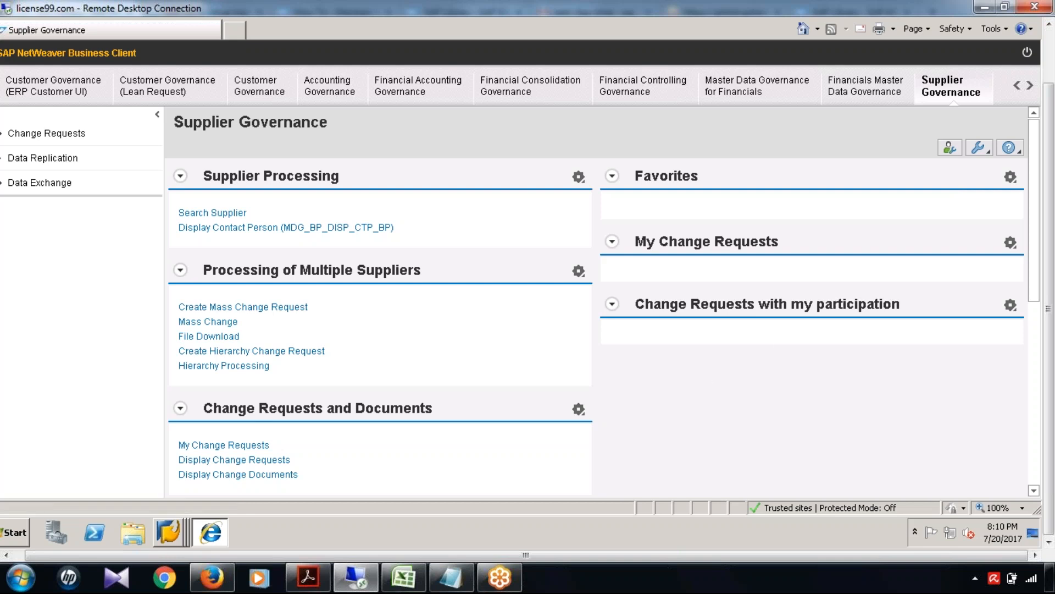
scroll(702, 372, "down", 6)
scroll(702, 372, "down", 1)
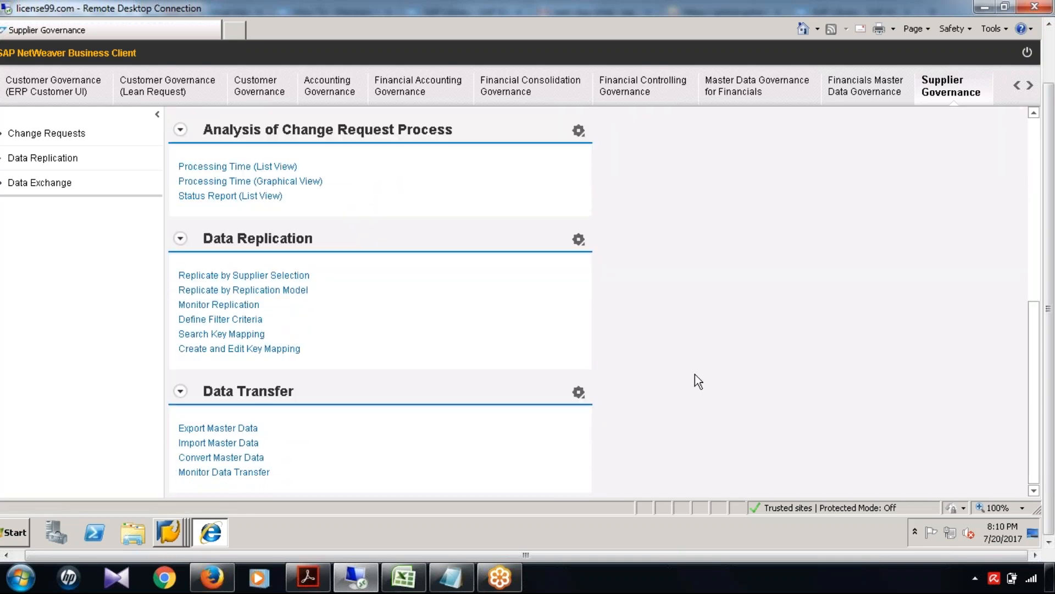
left_click(258, 293)
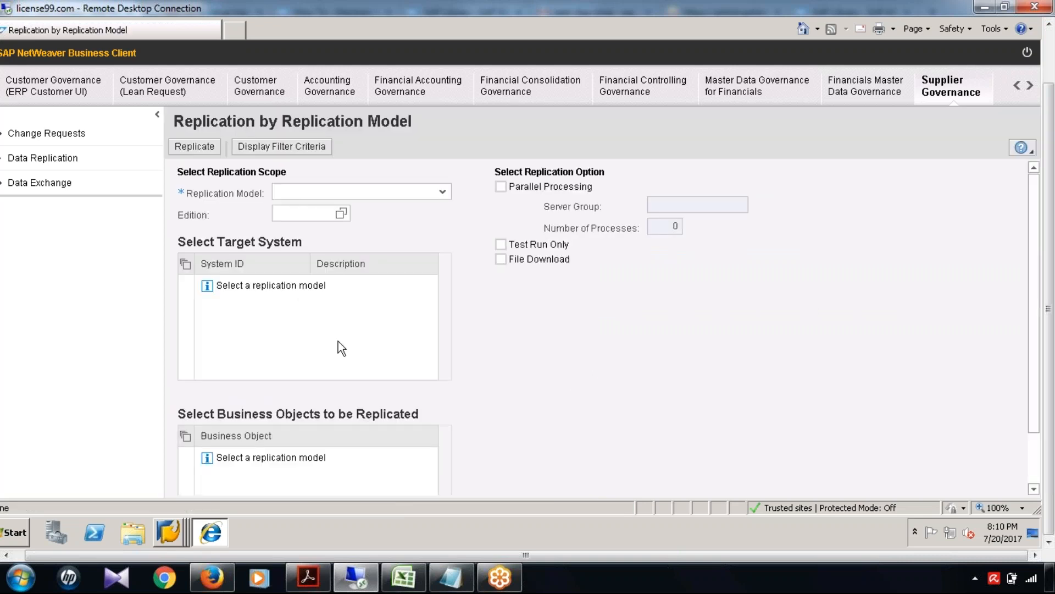
- Choose "Replicate material to production" as the replication model
left_click(450, 188)
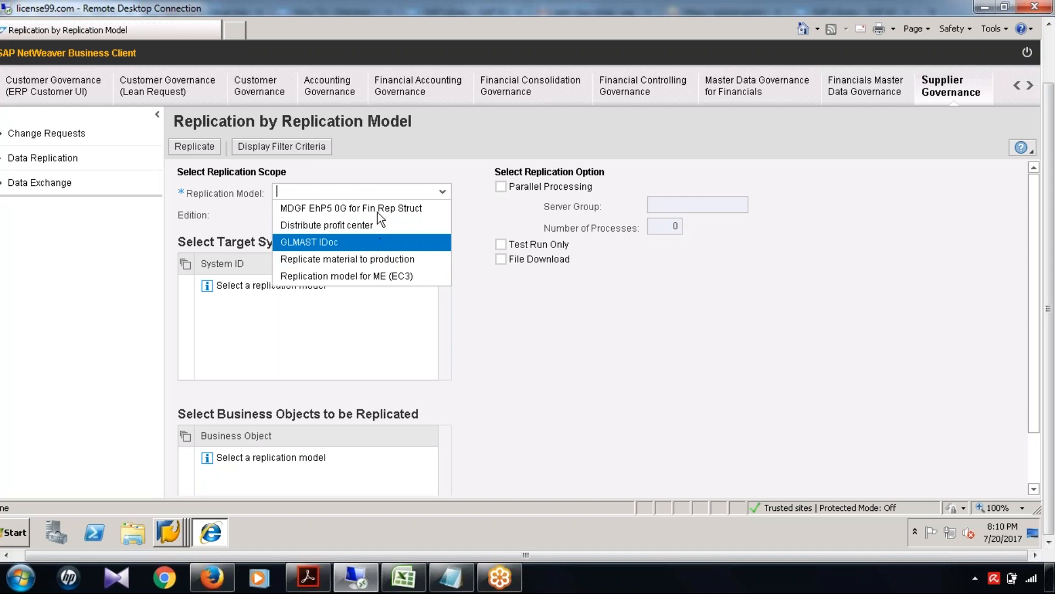
left_click(326, 259)
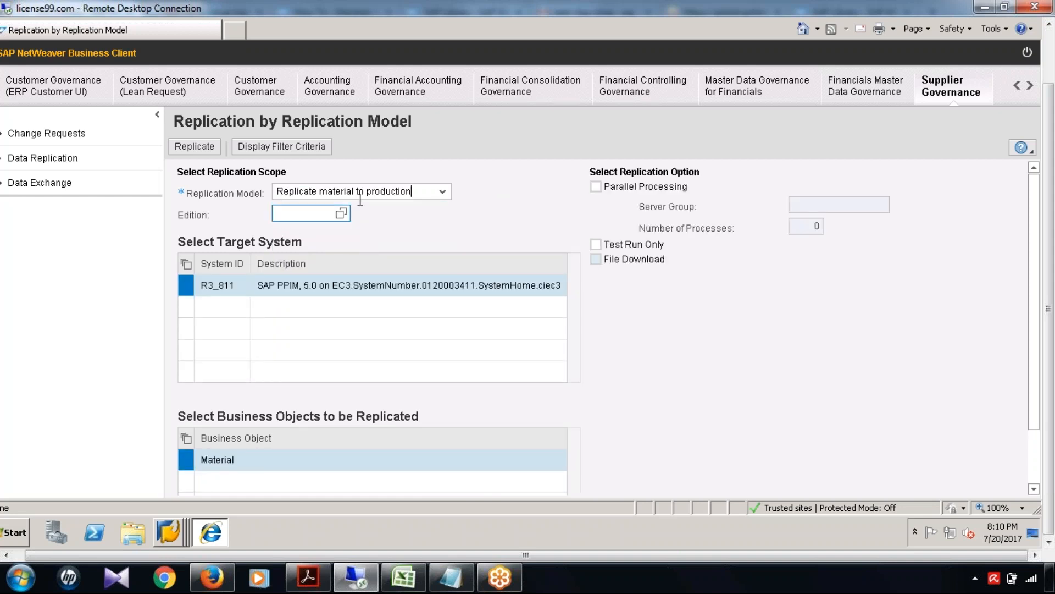
left_click(321, 187)
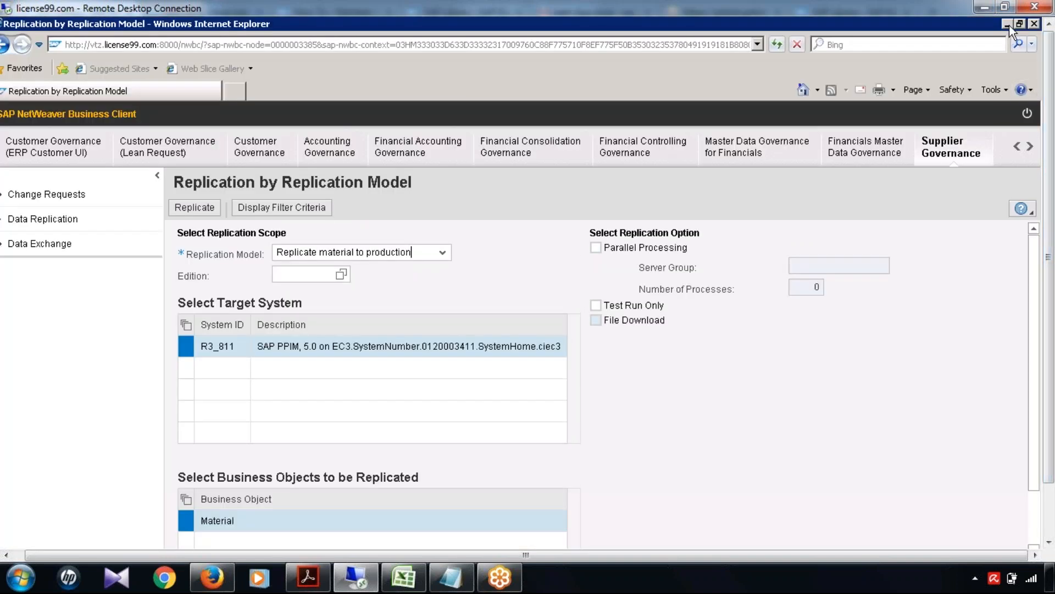
- Glance at the Define Business Systems overview in SAP GUI, and look up the editions available for the replication
left_click(1009, 25)
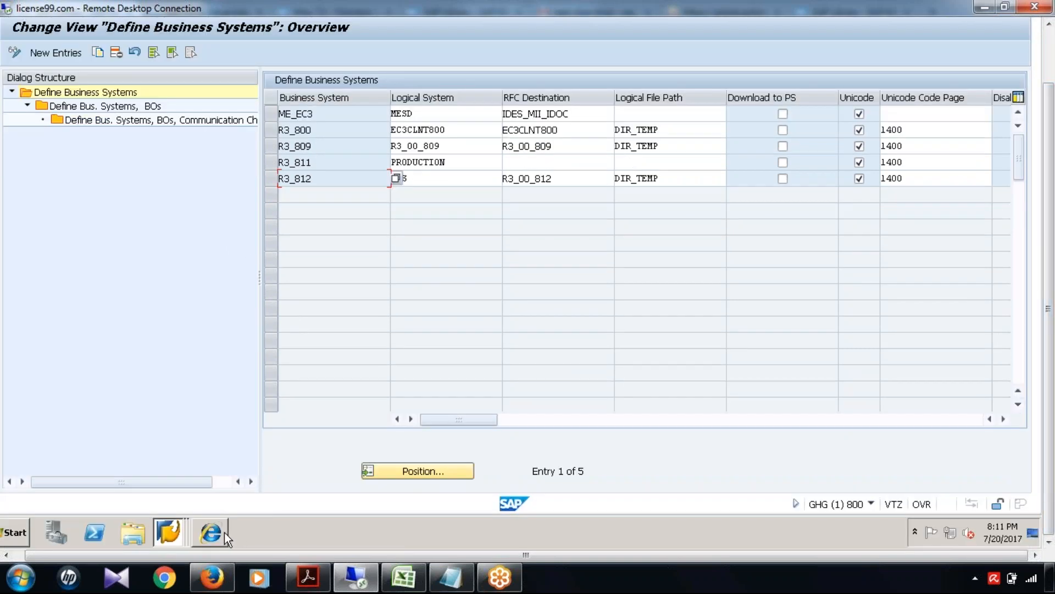
left_click(224, 532)
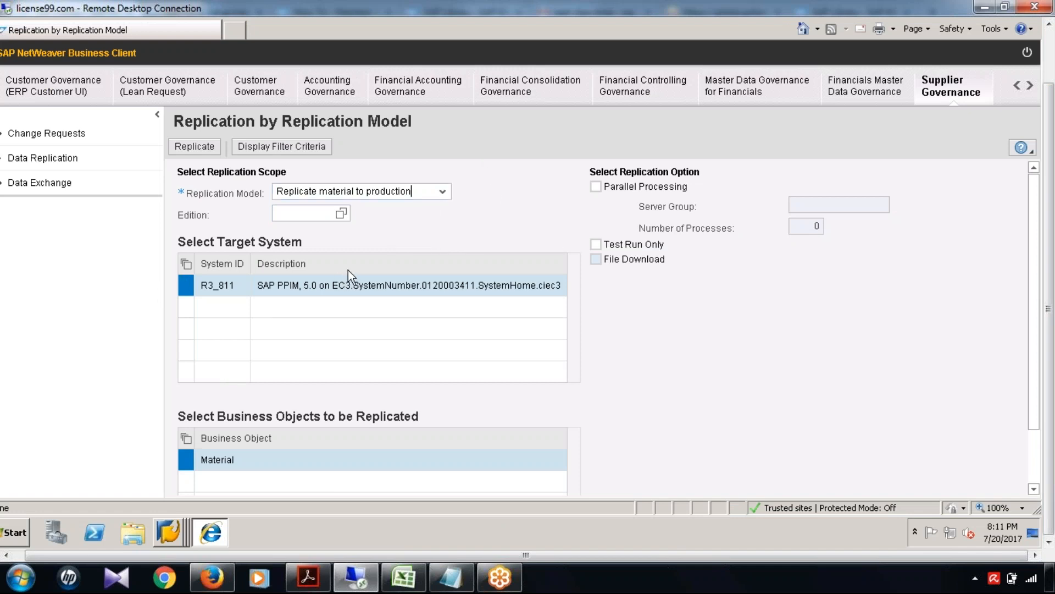
left_click(340, 212)
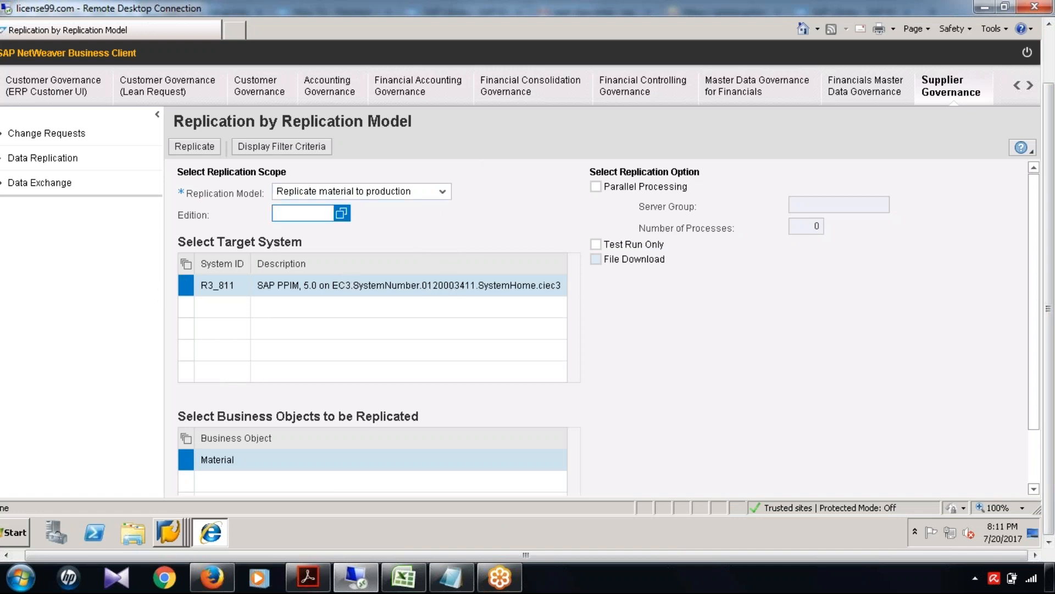
left_click(341, 213)
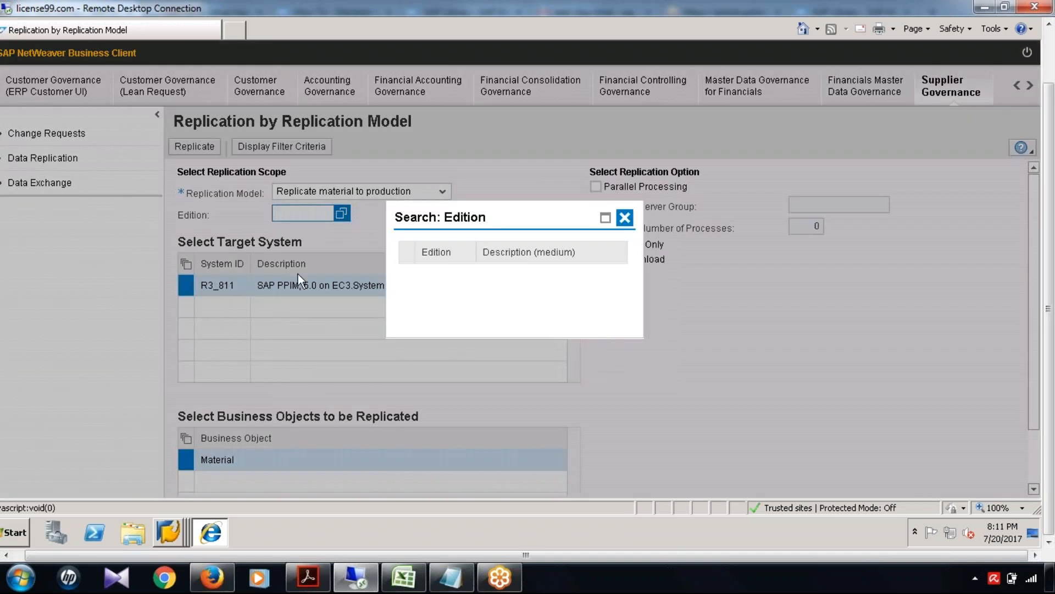
left_click(624, 217)
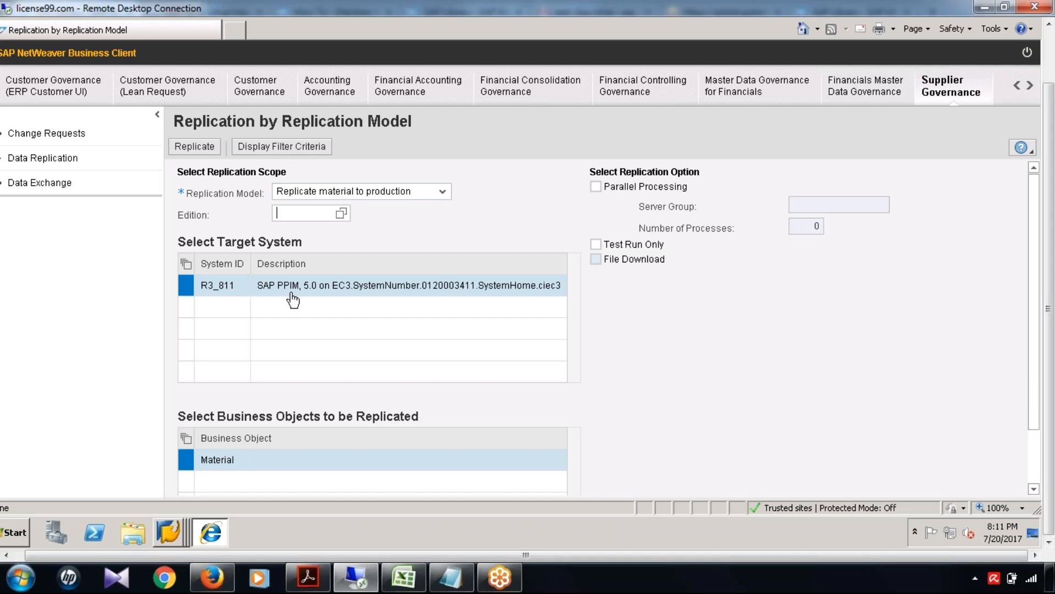
- Check the R3_811 entry in the Define Business Systems table in SAP GUI and return to the replication page
left_click(216, 535)
left_click(271, 162)
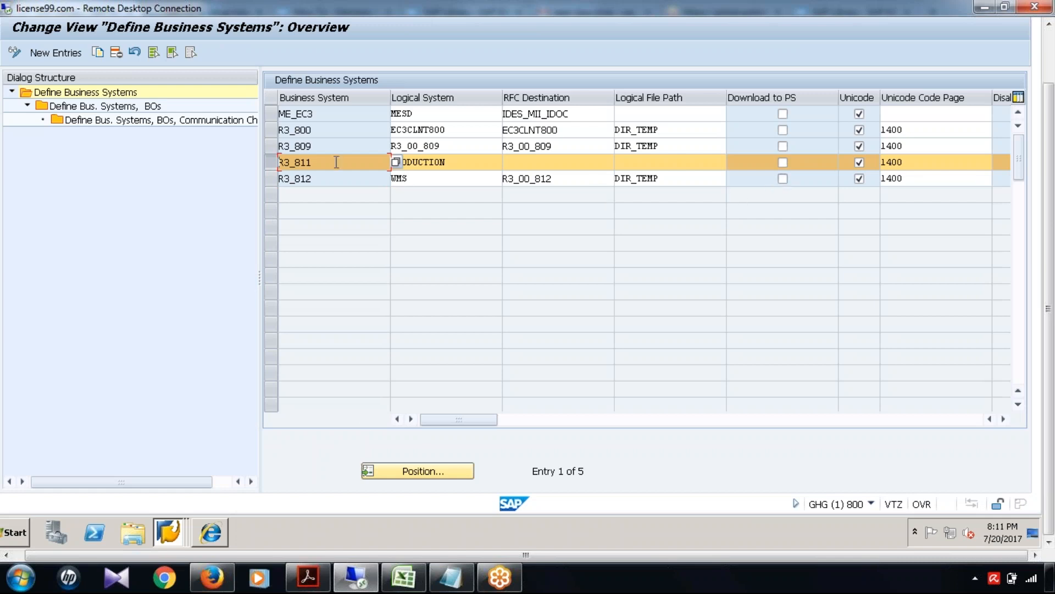
left_click_drag(257, 149, 254, 149)
left_click(212, 536)
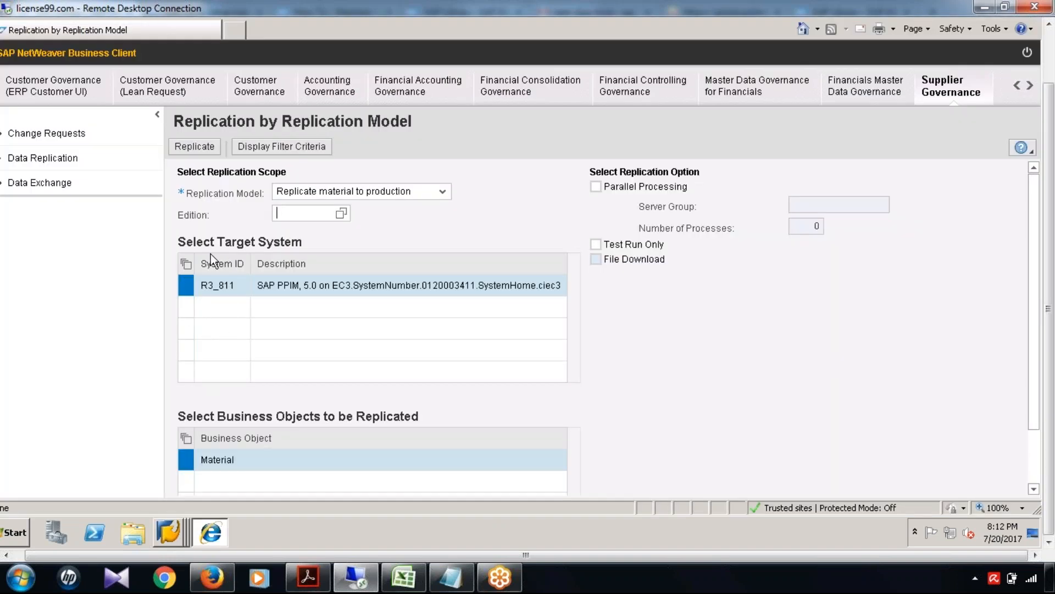
- Review the selected target system and business object, and start replicating Material to R3_811
scroll(247, 450, "down", 1)
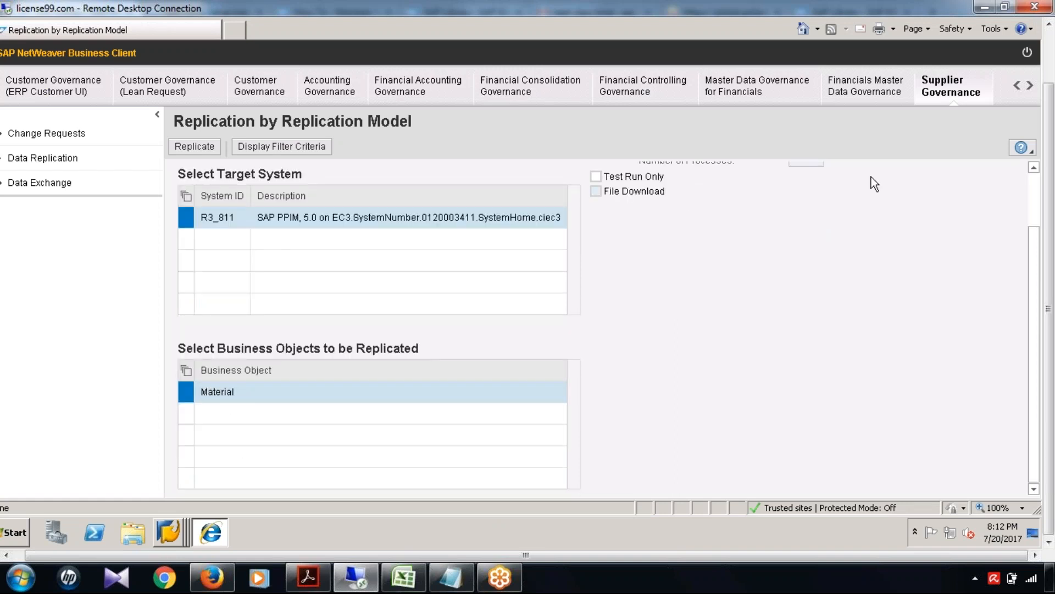
scroll(1037, 237, "up", 1)
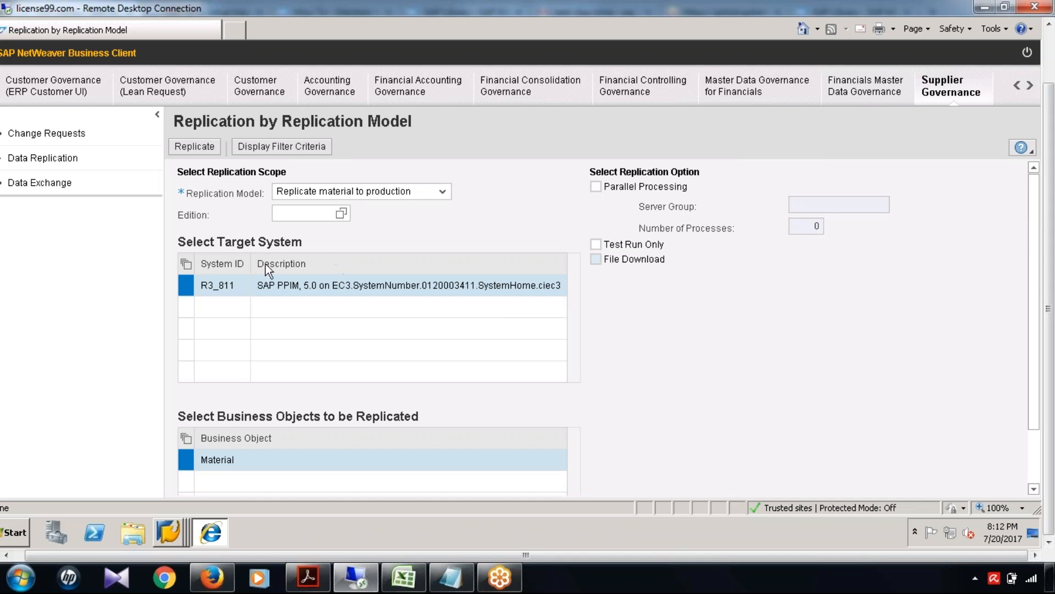
left_click(187, 146)
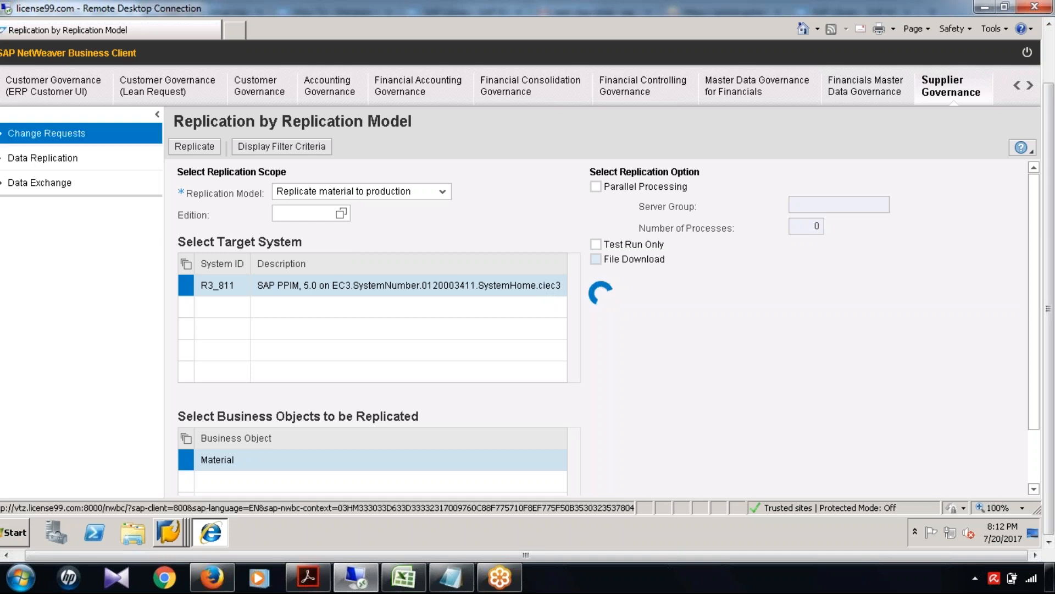
- Open the Replication Status Information page for data replication and look through the available business object types
left_click(52, 161)
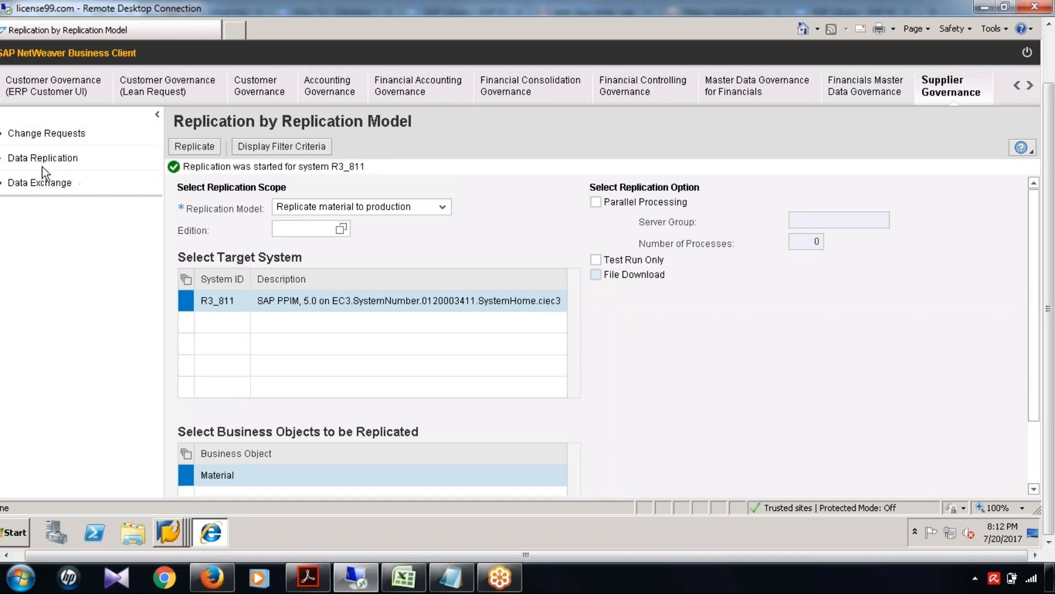
left_click(44, 160)
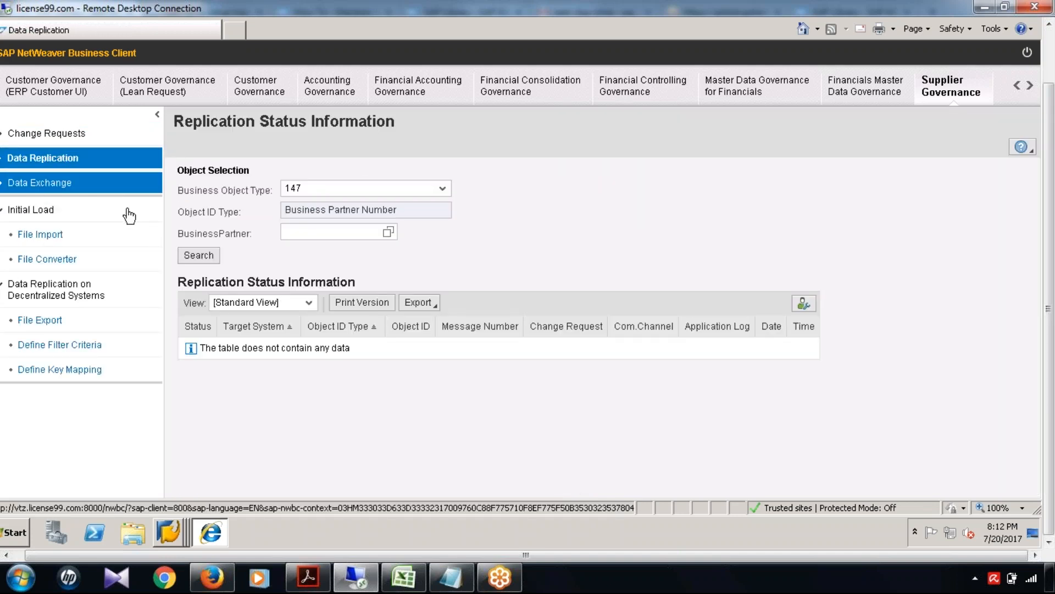
left_click(444, 189)
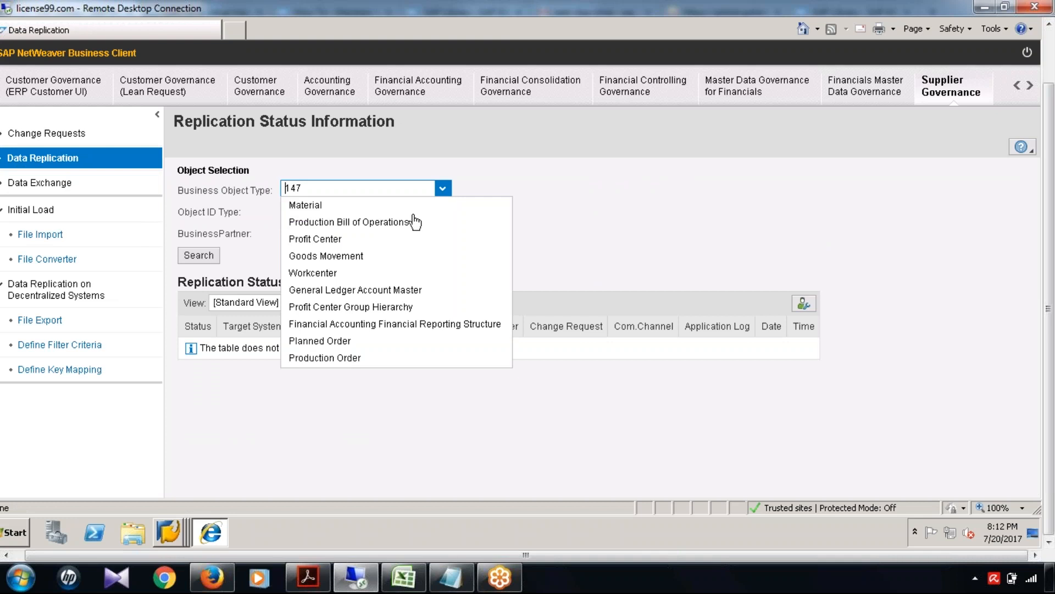
left_click(535, 197)
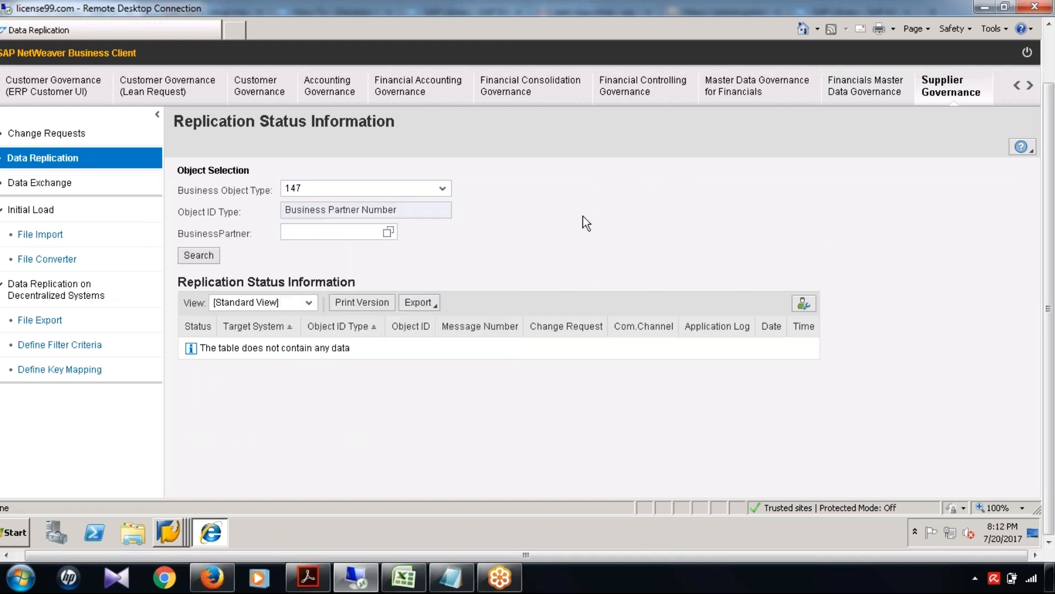
- Open Replicate by Supplier Selection from Supplier Governance and set the business object type to Material
left_click(946, 89)
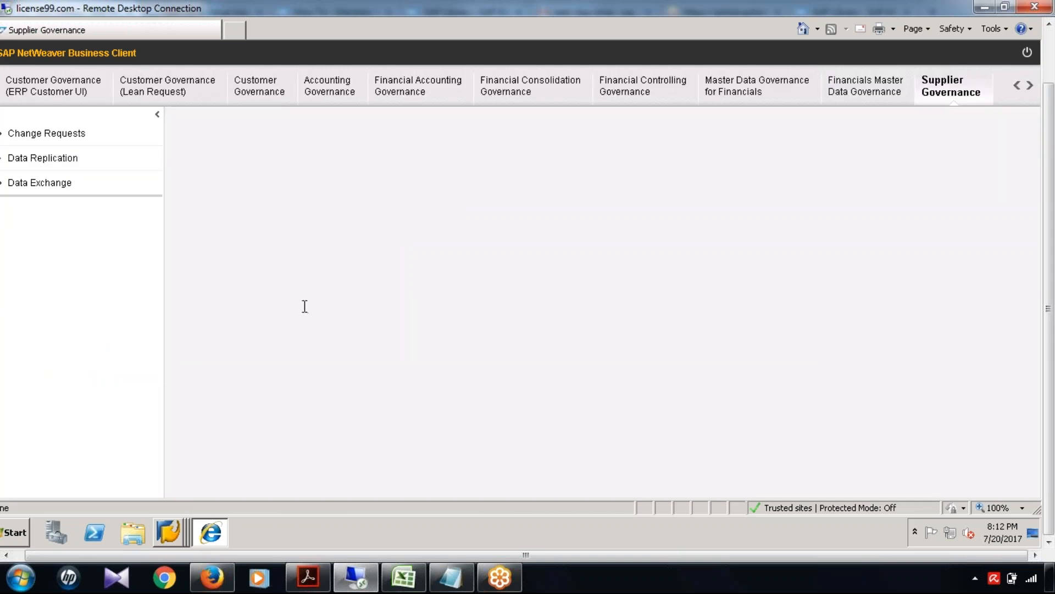
scroll(299, 332, "down", 5)
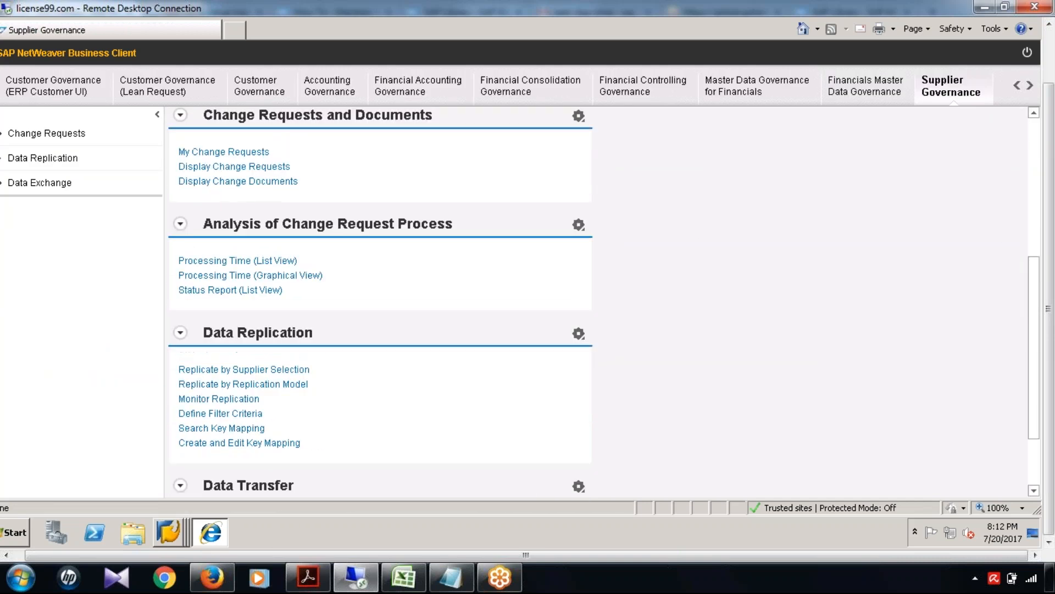
scroll(308, 362, "down", 2)
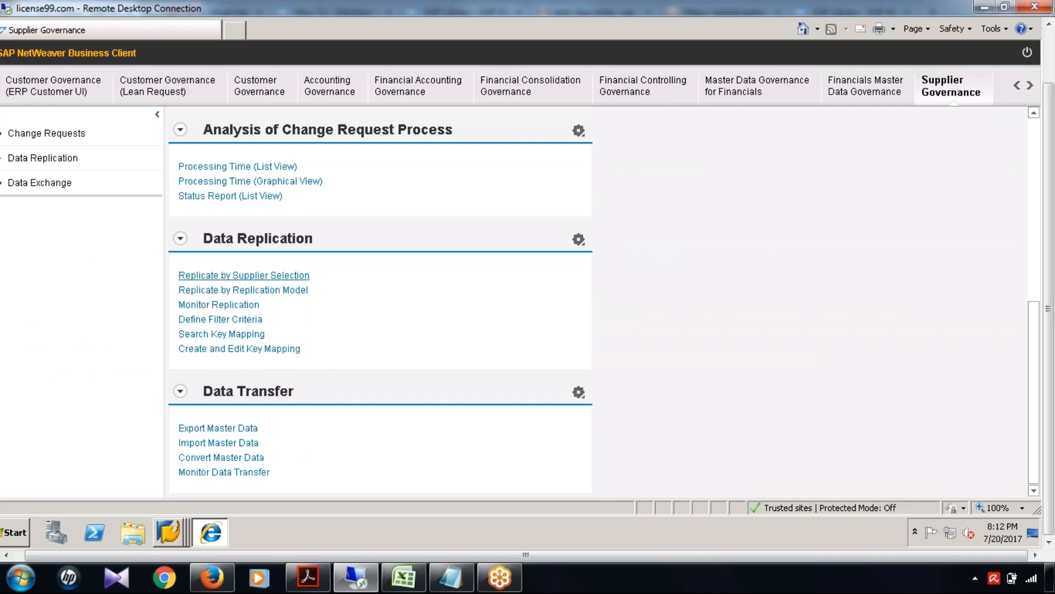
left_click(244, 275)
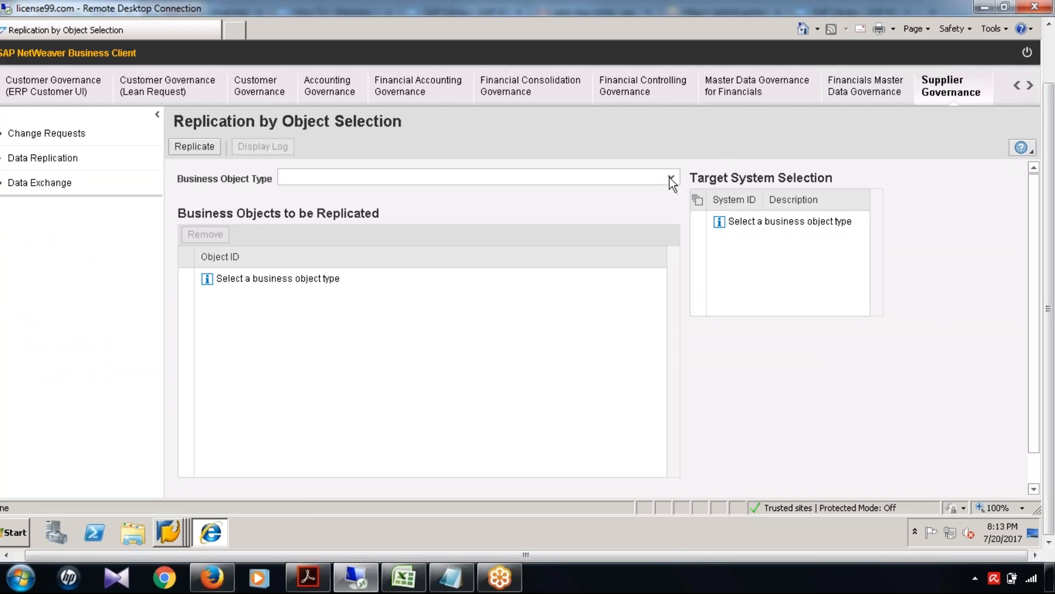
left_click(670, 178)
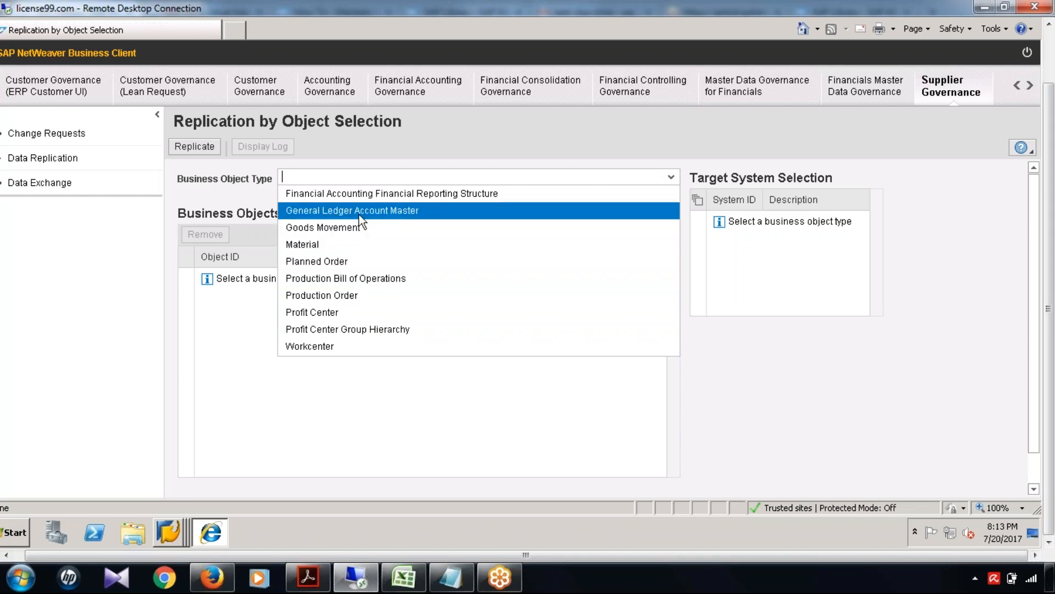
left_click(431, 260)
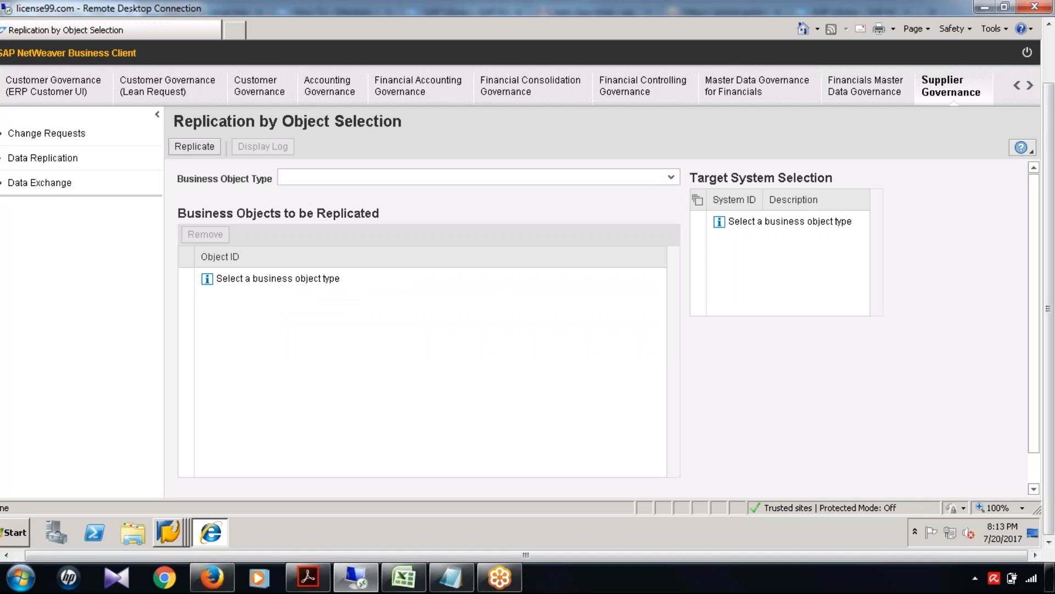
left_click(321, 244)
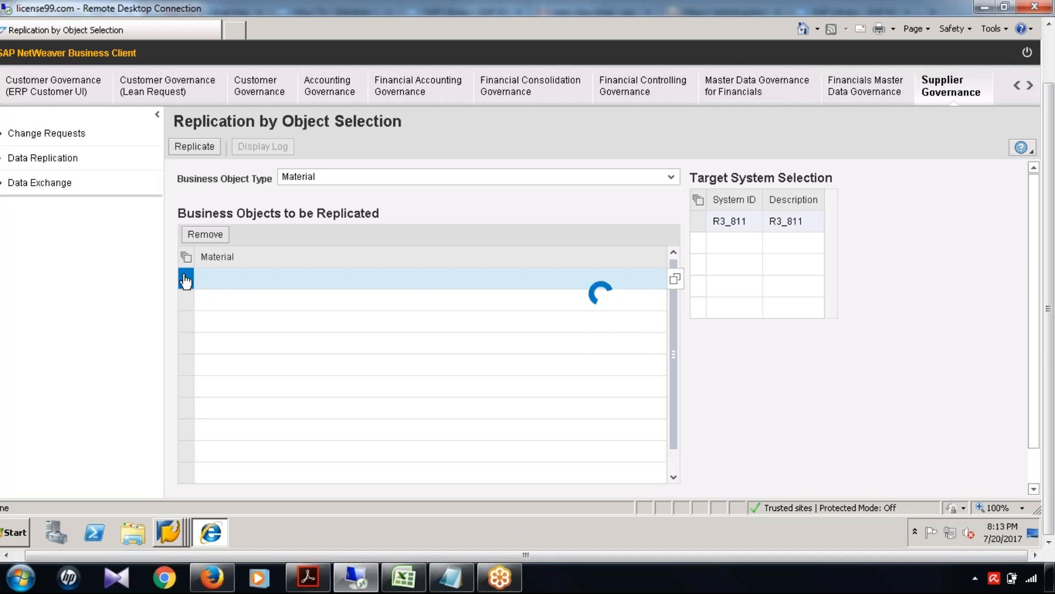
- Check the material search help, close it, and select R3_811 as the target system for the replication
left_click(137, 133)
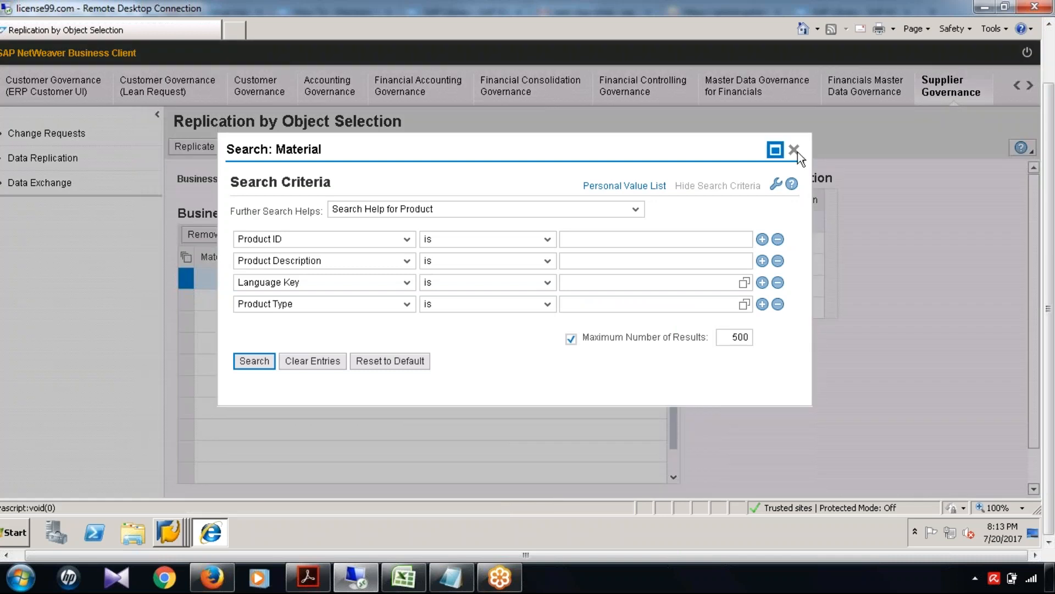
left_click(793, 149)
left_click(731, 223)
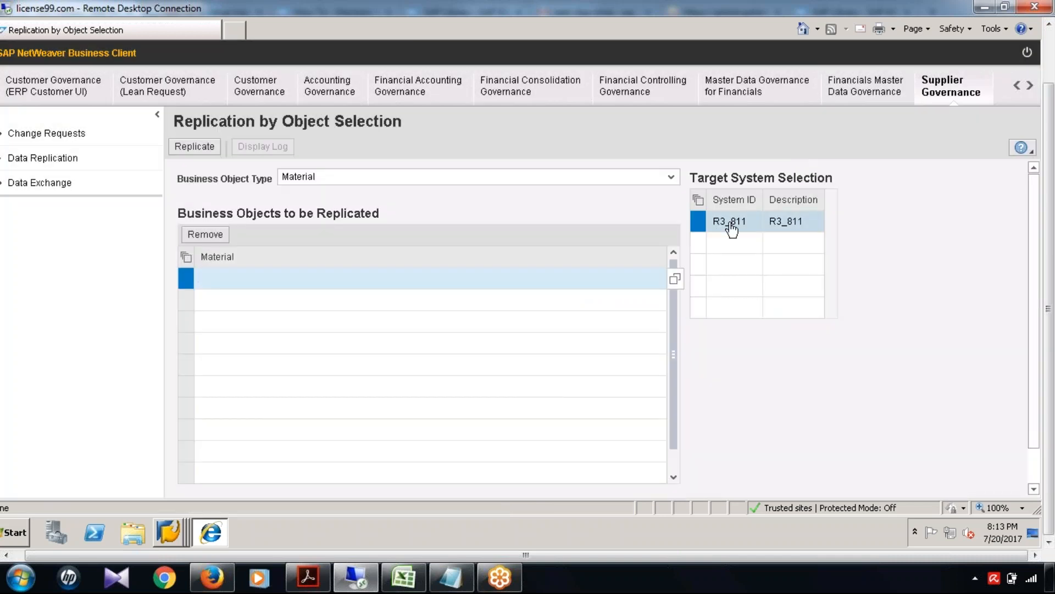
left_click(286, 277)
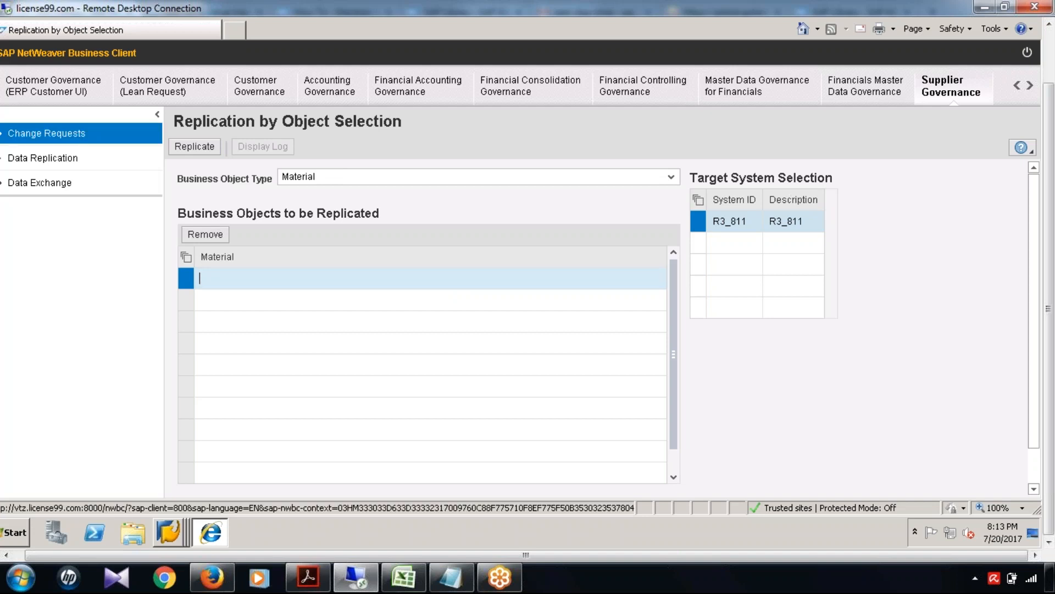
- Return to Supplier Governance, discarding the unsaved data, and review the criteria and result list on the Search Supplier page
left_click(950, 87)
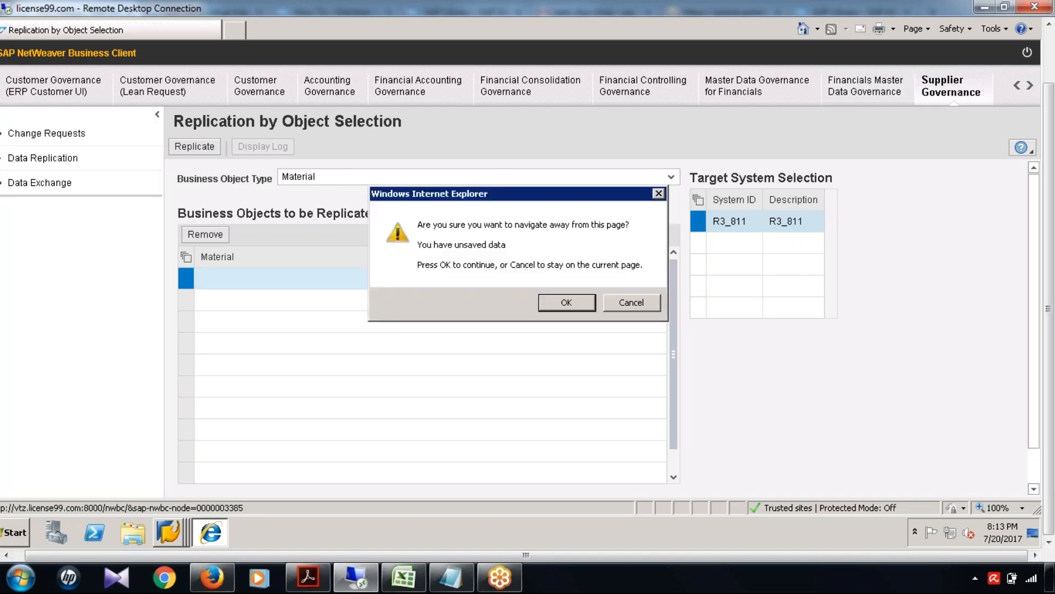
left_click(561, 302)
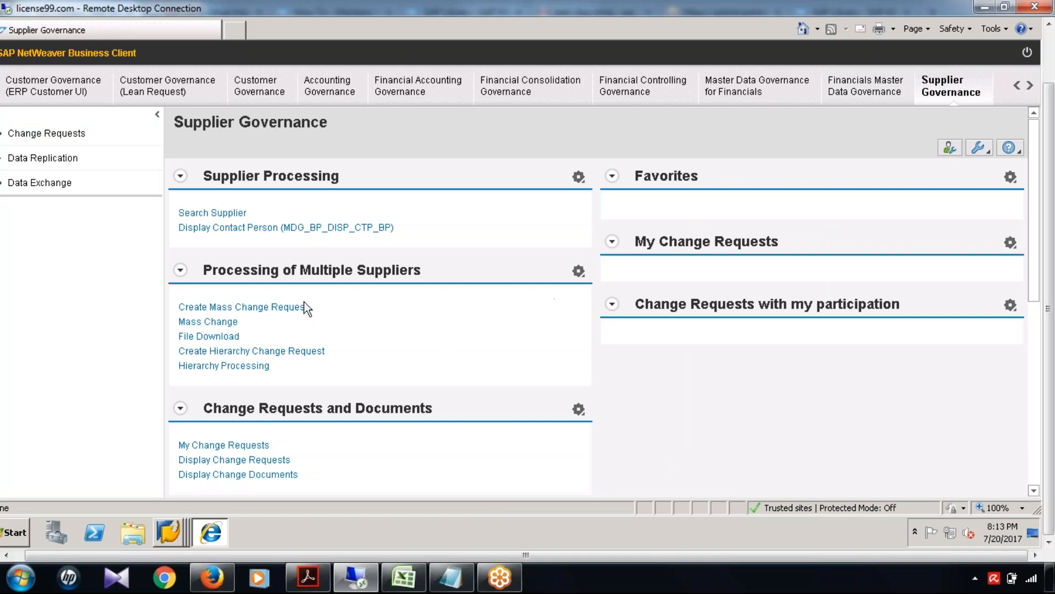
left_click(231, 214)
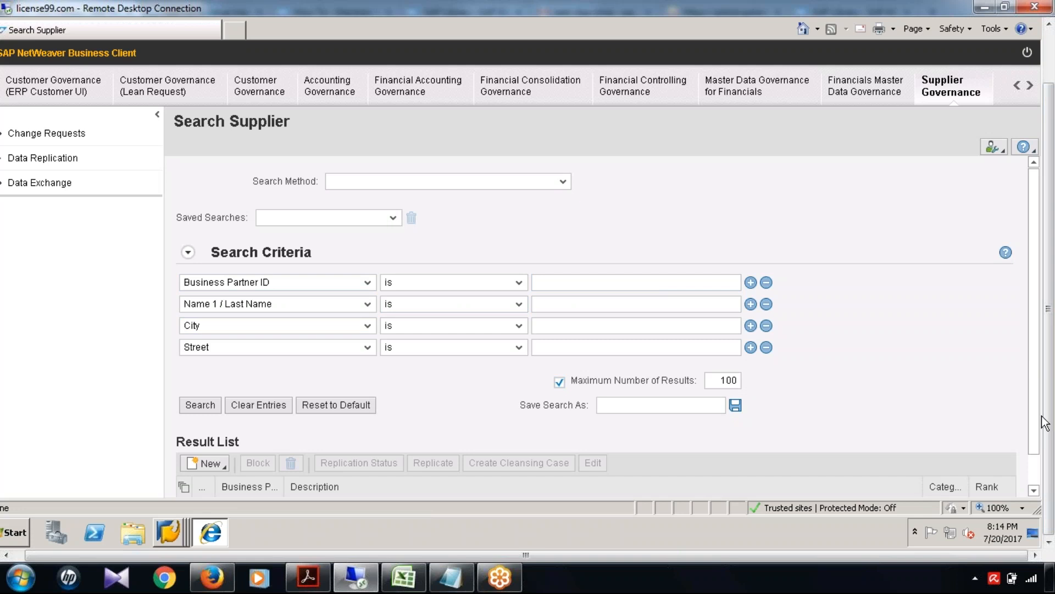
left_click_drag(1034, 419, 1033, 461)
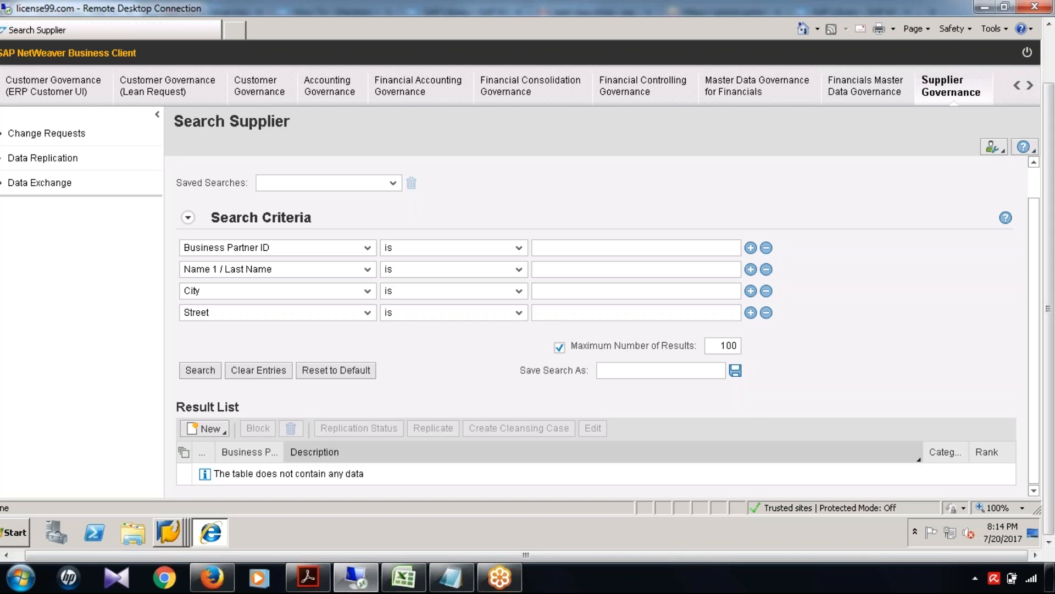
- Go back to the Supplier Governance overview and review its data replication and data transfer functions
left_click(951, 87)
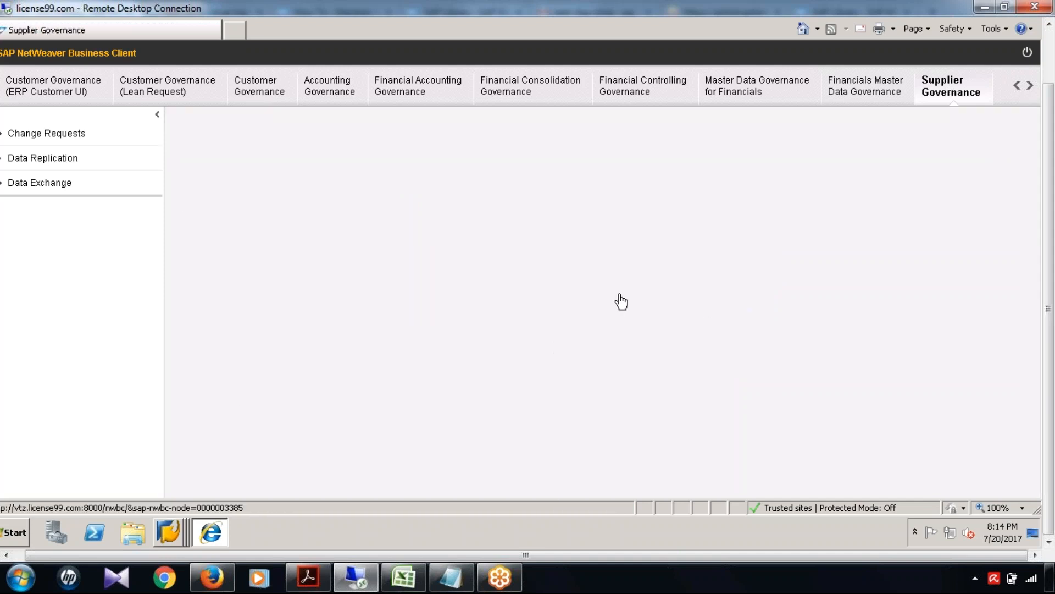
scroll(412, 356, "down", 6)
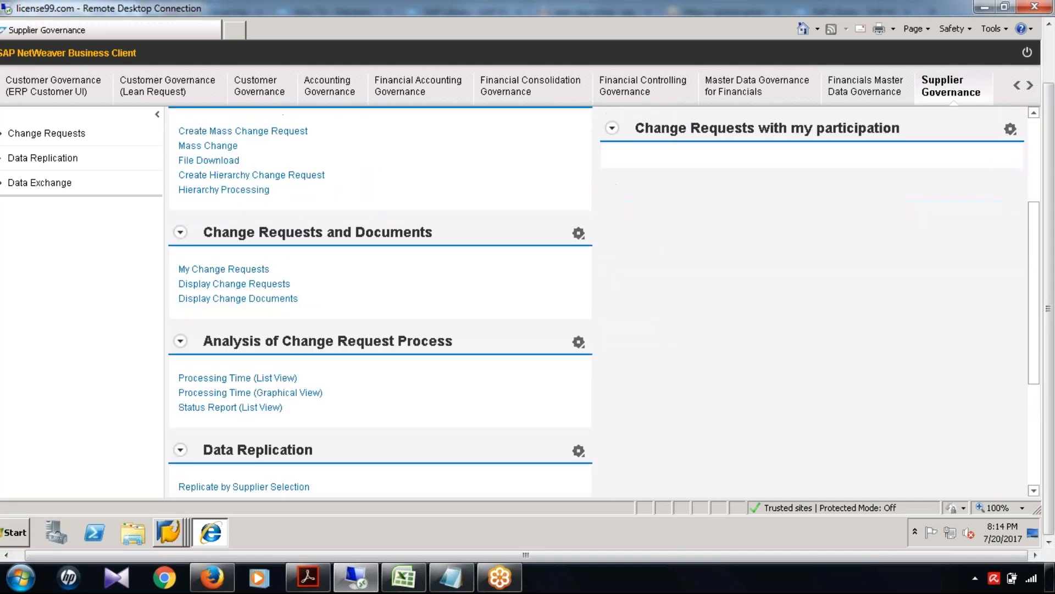
scroll(412, 356, "down", 1)
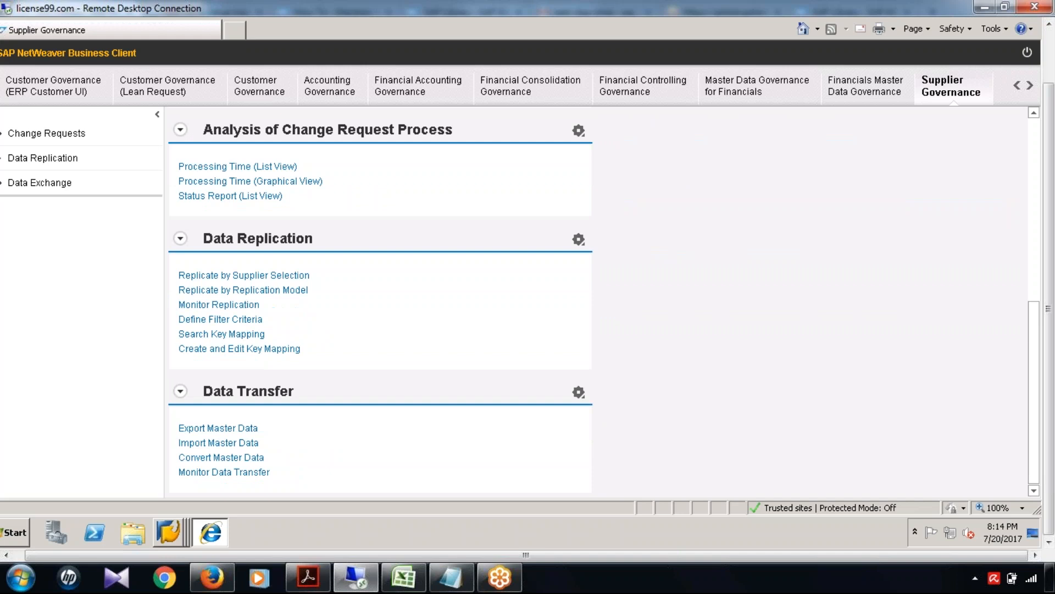
left_click_drag(1035, 330, 1033, 177)
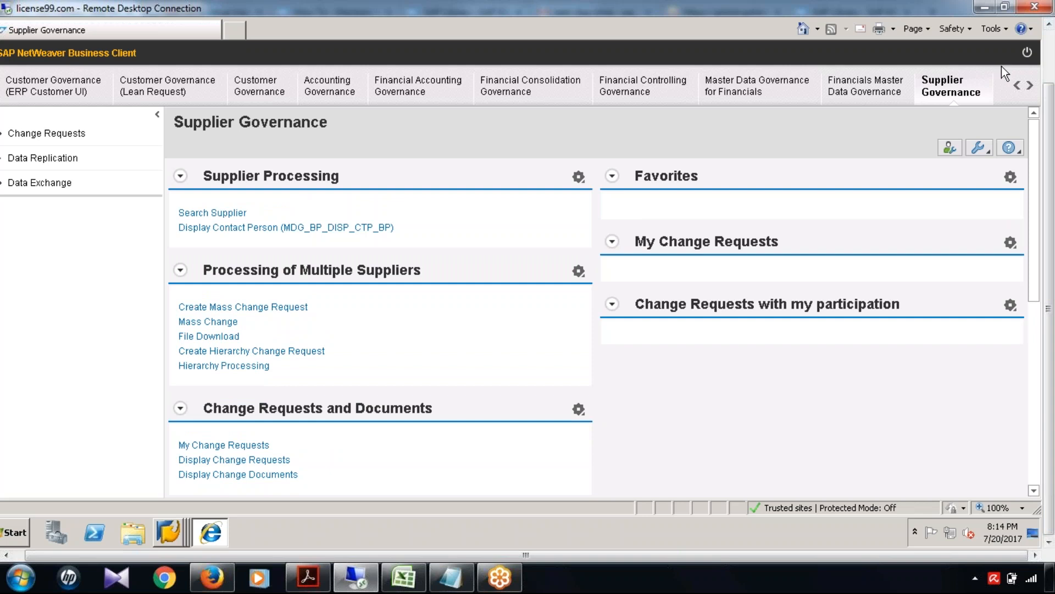
- Open Material Governance and prepare a master data import with object type Key Mapping - IDM and description "tst"
left_click(1016, 85)
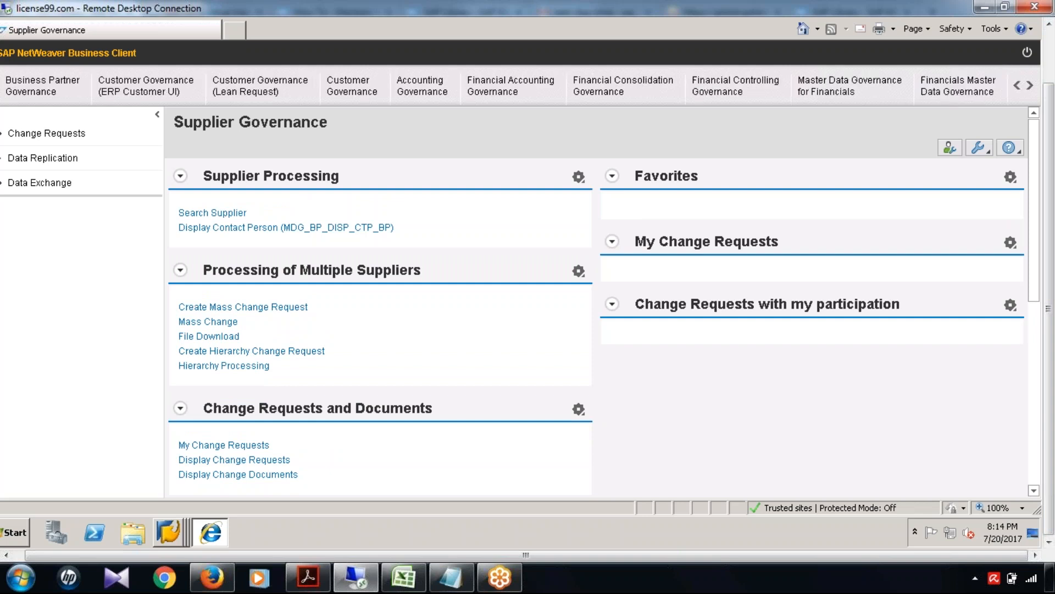
left_click(1017, 85)
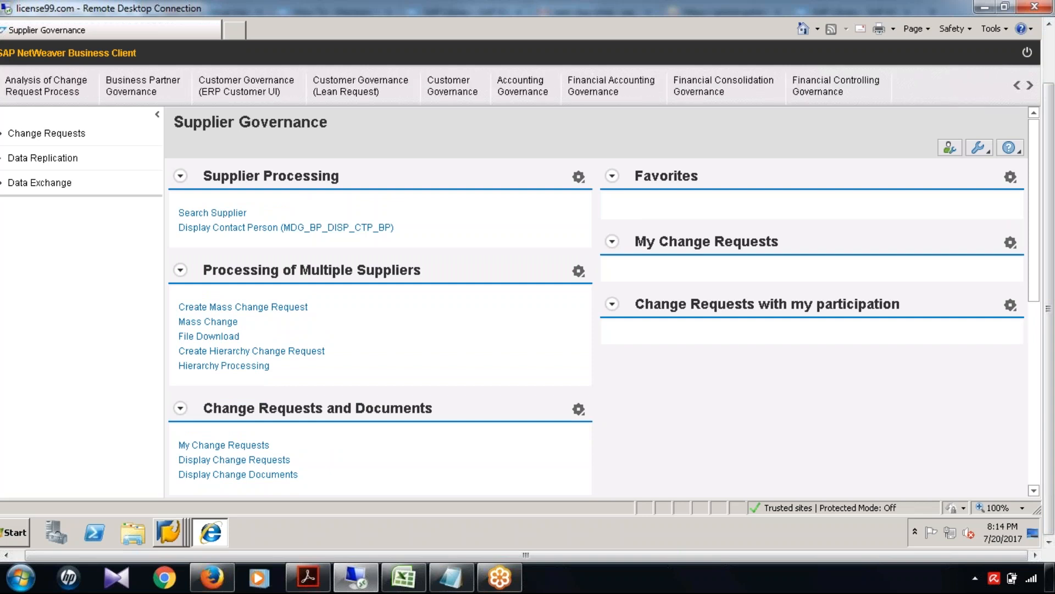
left_click(1017, 85)
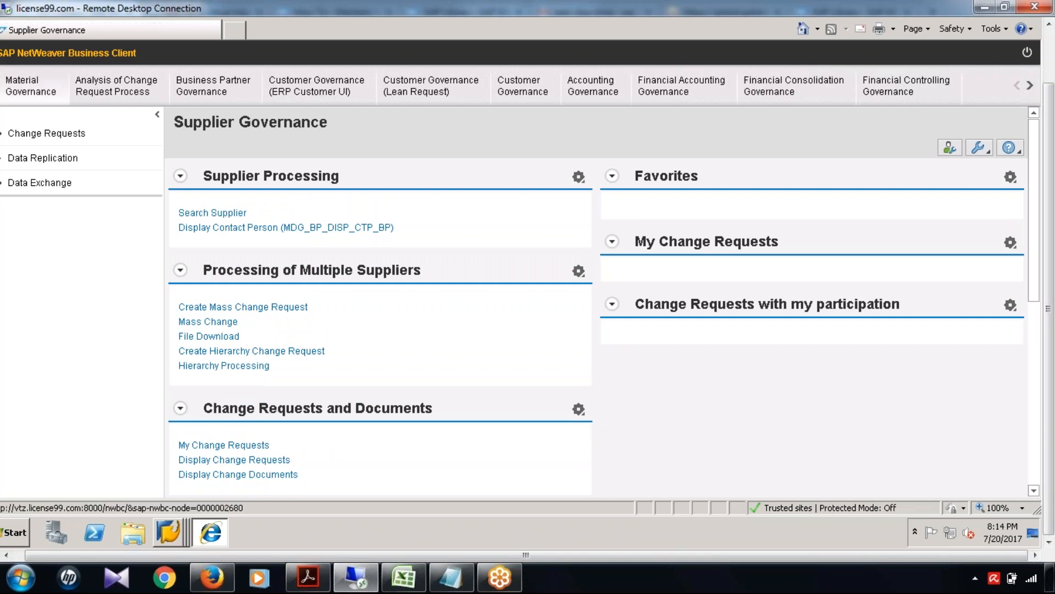
left_click(31, 86)
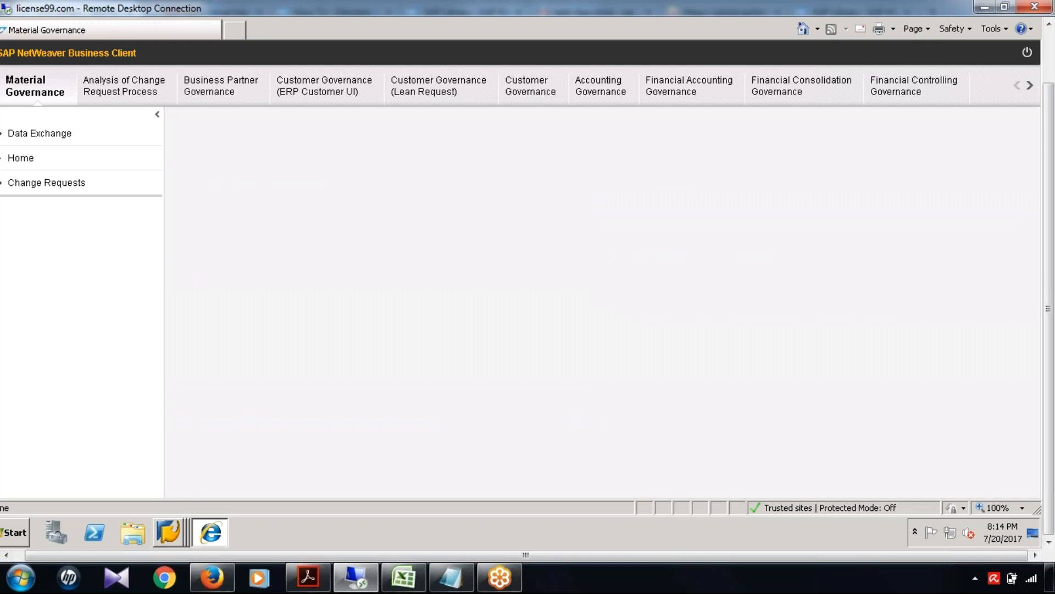
scroll(301, 302, "down", 3)
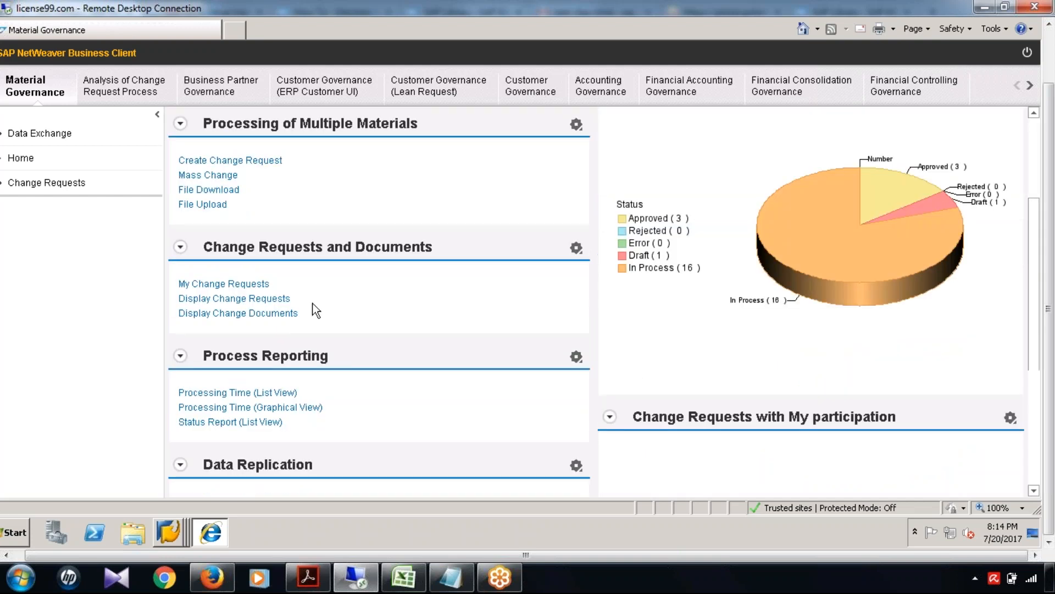
scroll(316, 310, "down", 4)
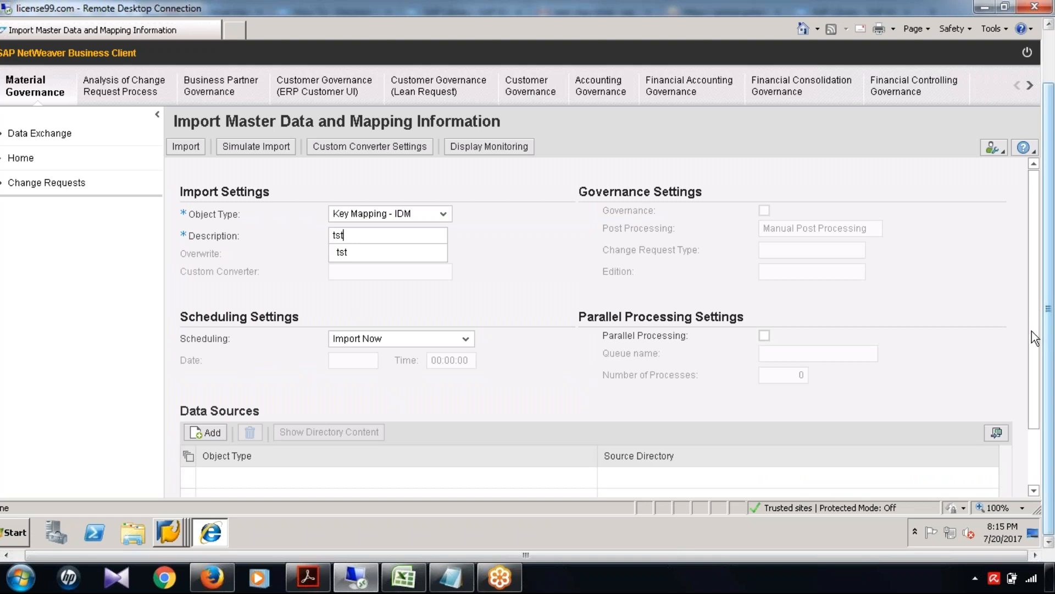
- Add the Key Mapping object type to the import's data sources
scroll(1034, 338, "down", 1)
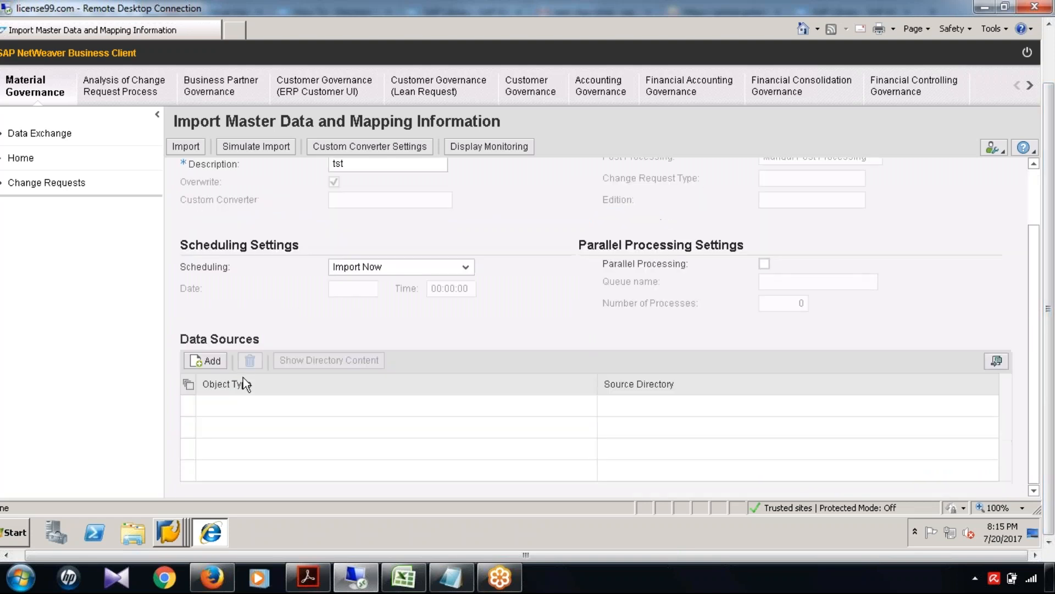
left_click(203, 359)
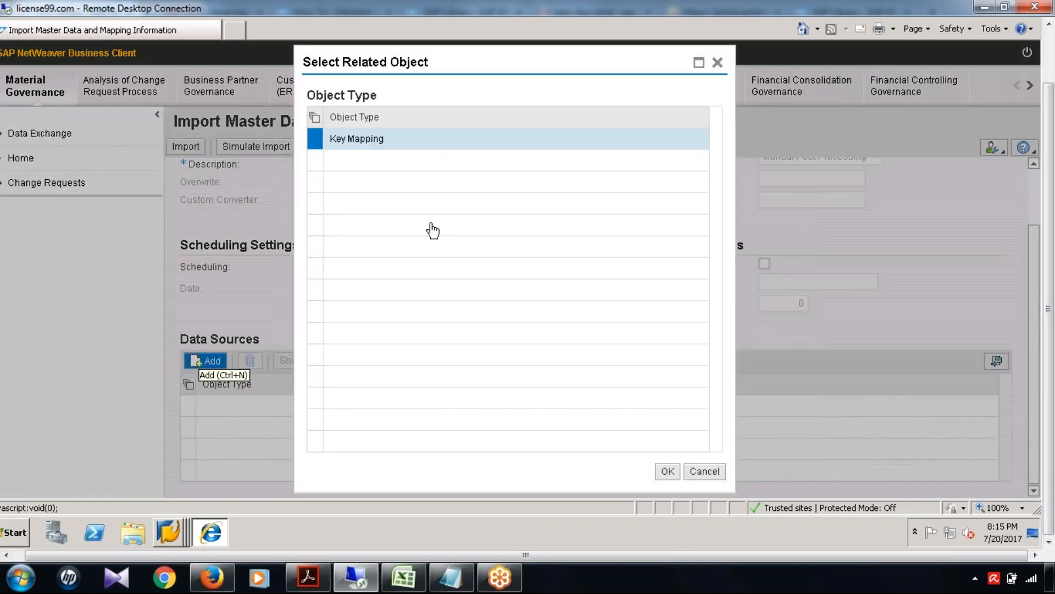
left_click(668, 471)
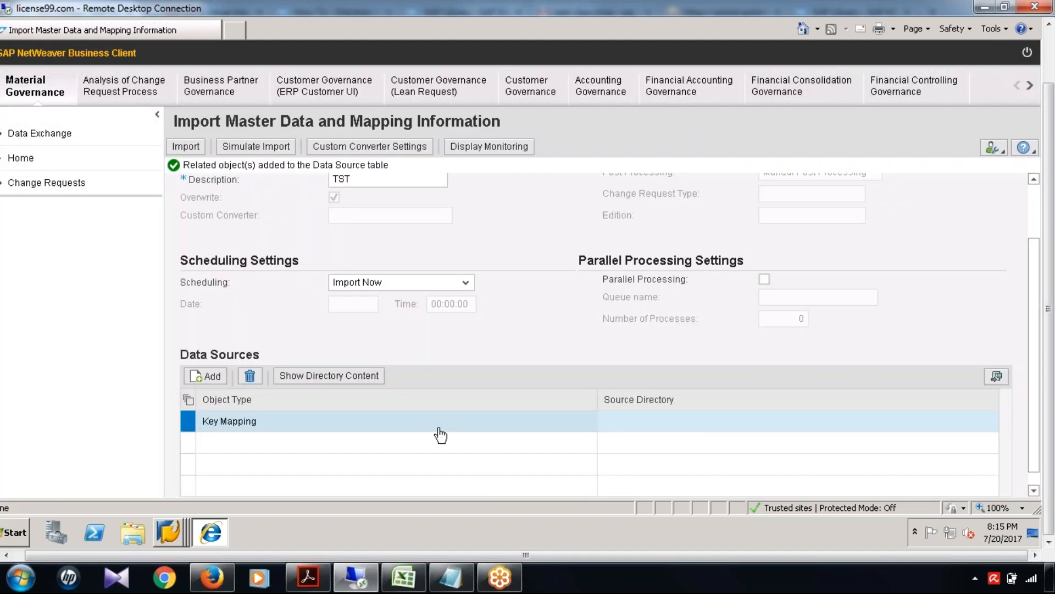
- Switch to the meeting_today workbook in Excel and enter "ZFIELD3 (Object ID)" in cell A1429 of Sheet5
left_click(413, 577)
left_click(143, 380)
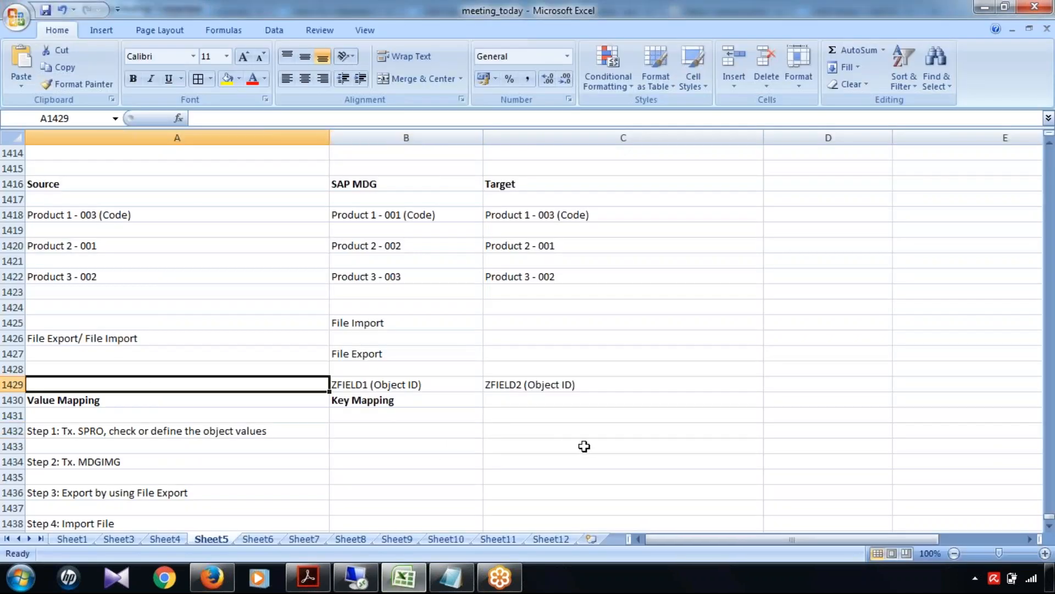
type("ZFIE")
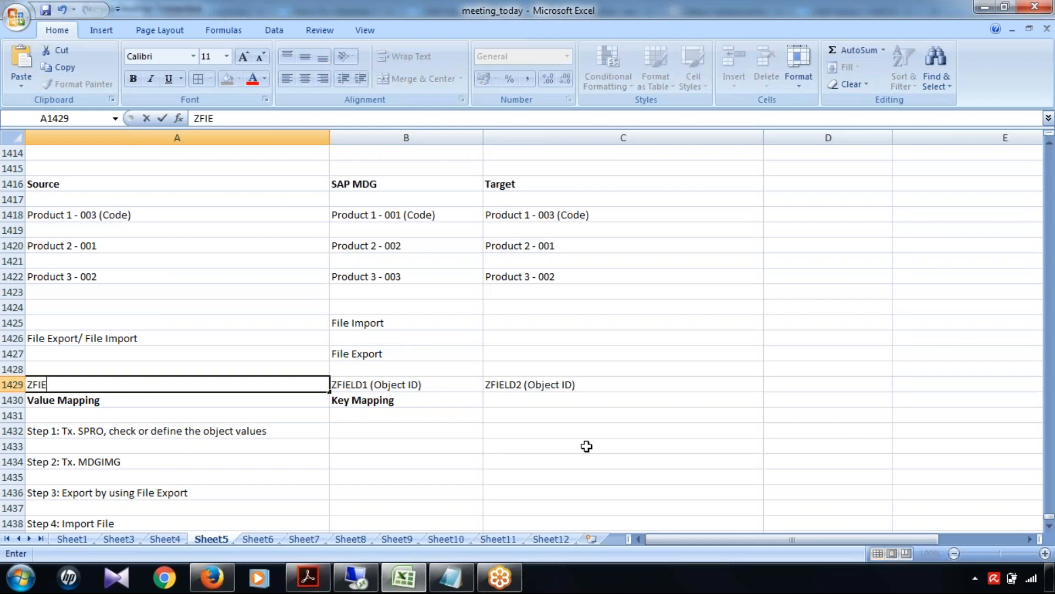
type("LD3 (Obje")
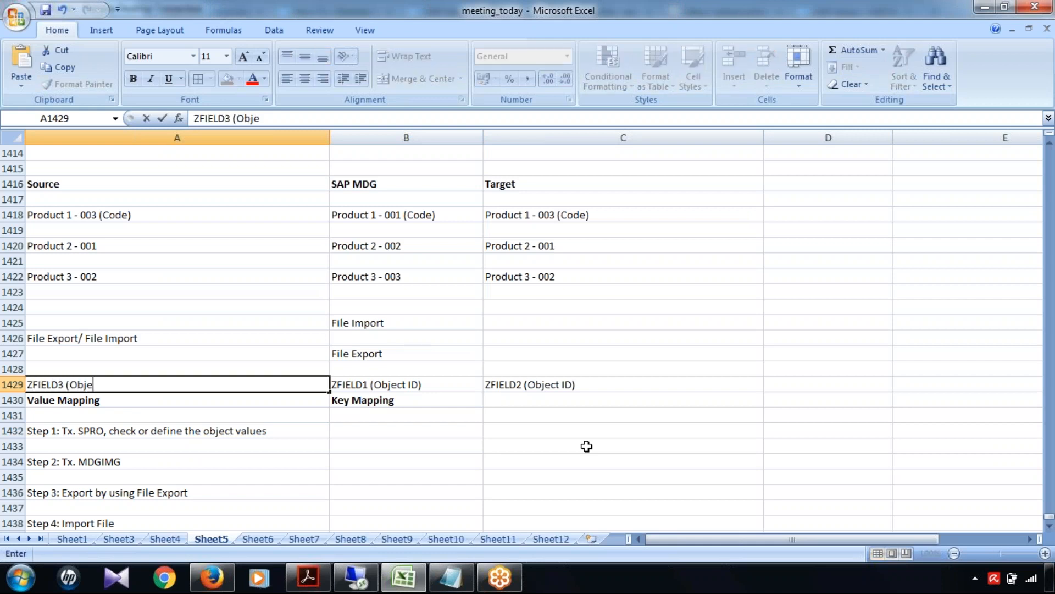
type("ct ID)")
left_click(480, 431)
- Compare the object ID fields in row 1429 for the Source, SAP MDG and Target systems
left_click(471, 390)
left_click(528, 389)
left_click(296, 387)
left_click(410, 385)
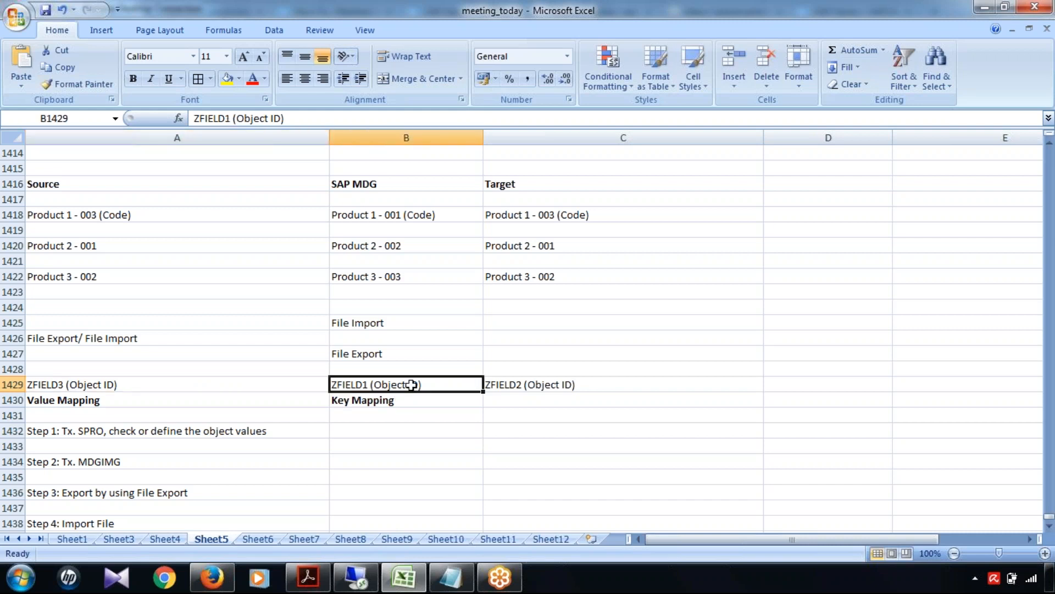
- Start the Key Mapping procedure notes by entering "Step 1:" in cell B1432
left_click(549, 384)
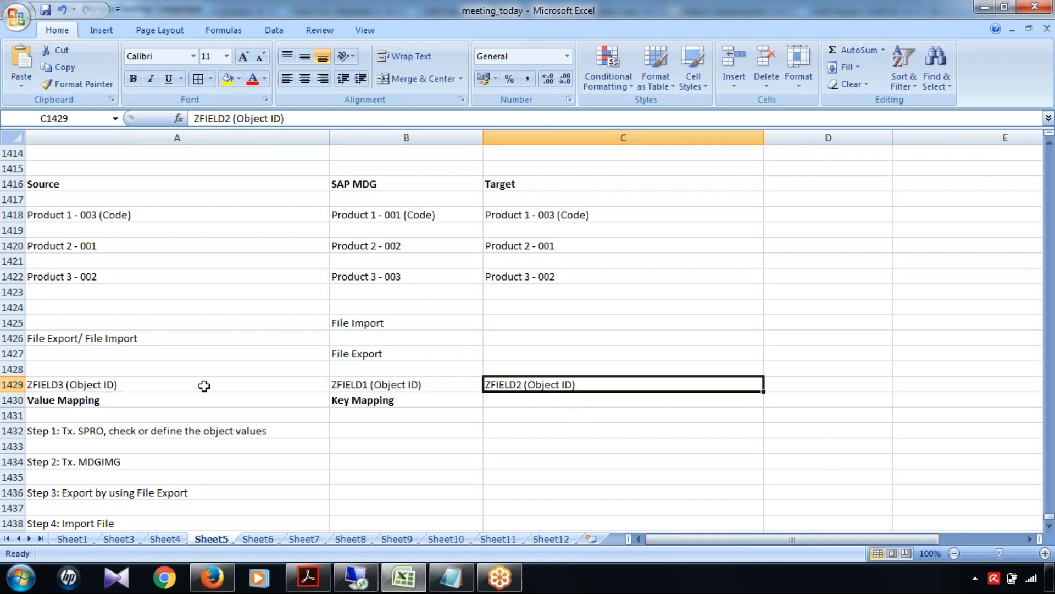
left_click(184, 383)
left_click(355, 403)
left_click(366, 430)
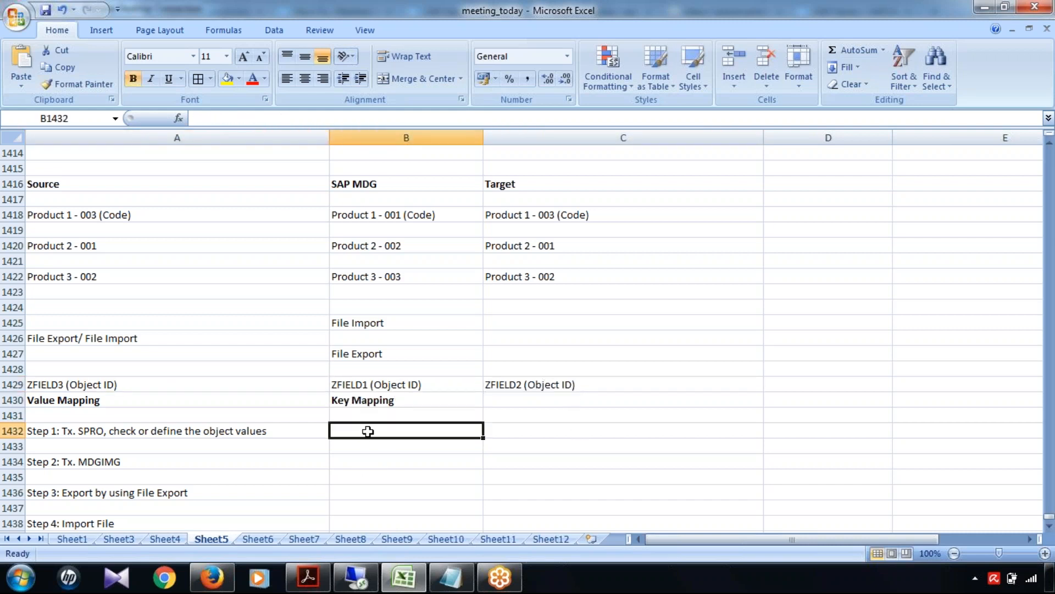
type("Step ")
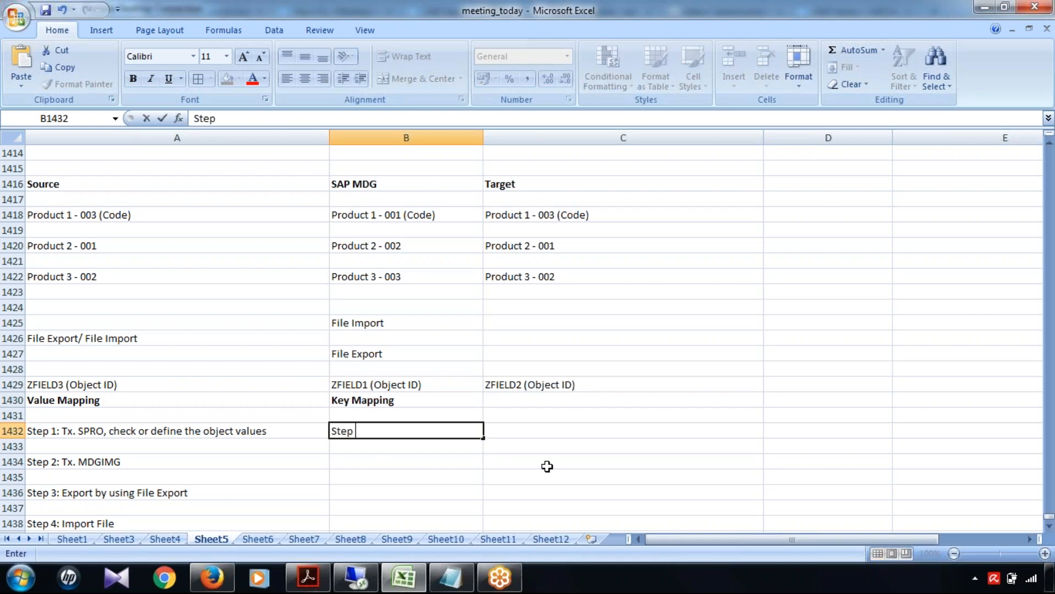
type("1:")
- Switch to the Remote Desktop session and open Create and Edit Key Mapping from the Material Governance home page
left_click(356, 577)
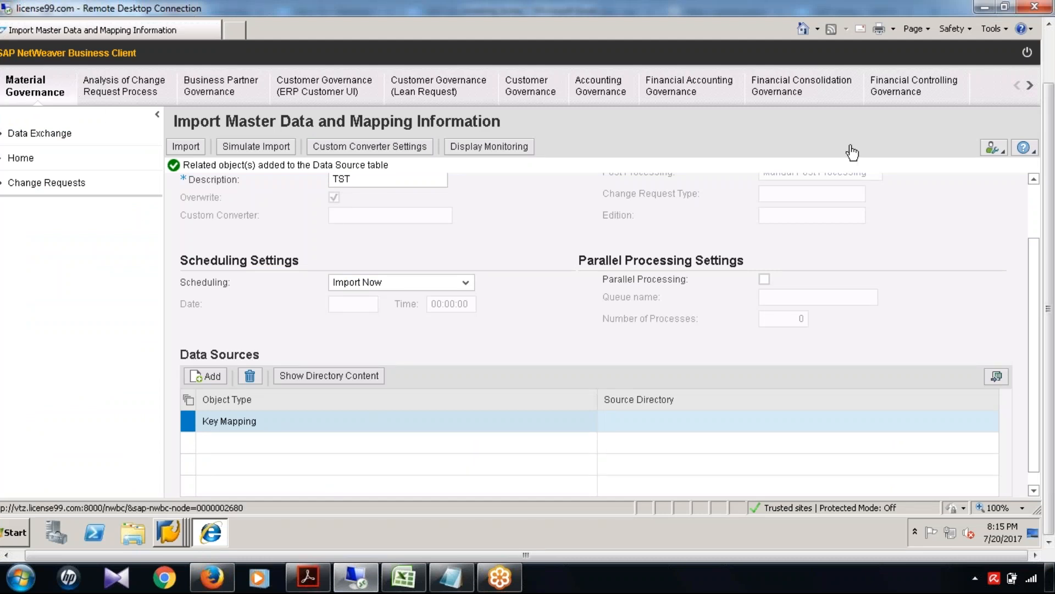
left_click(20, 89)
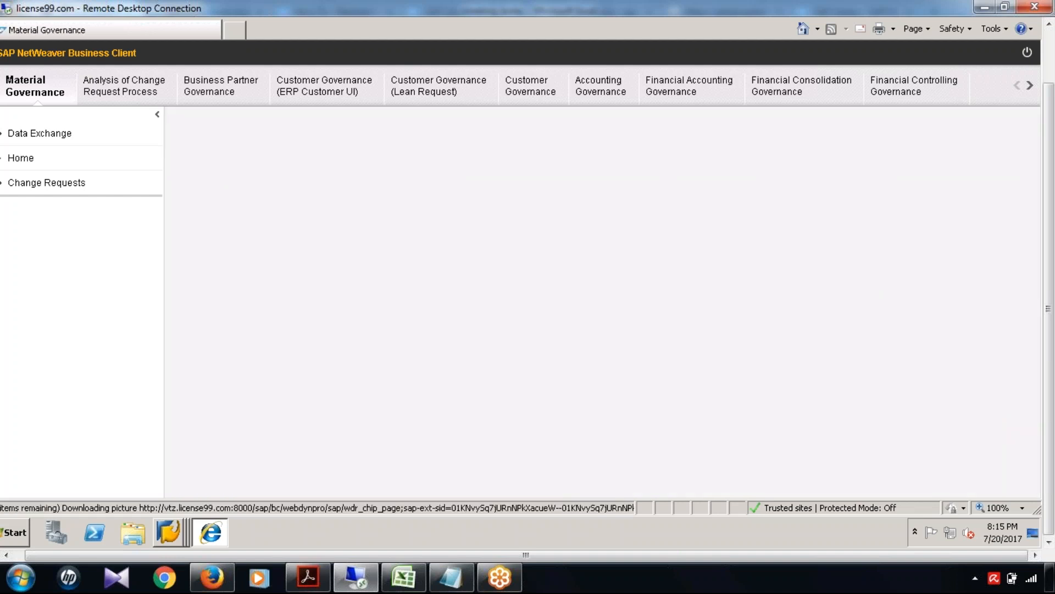
scroll(394, 321, "down", 8)
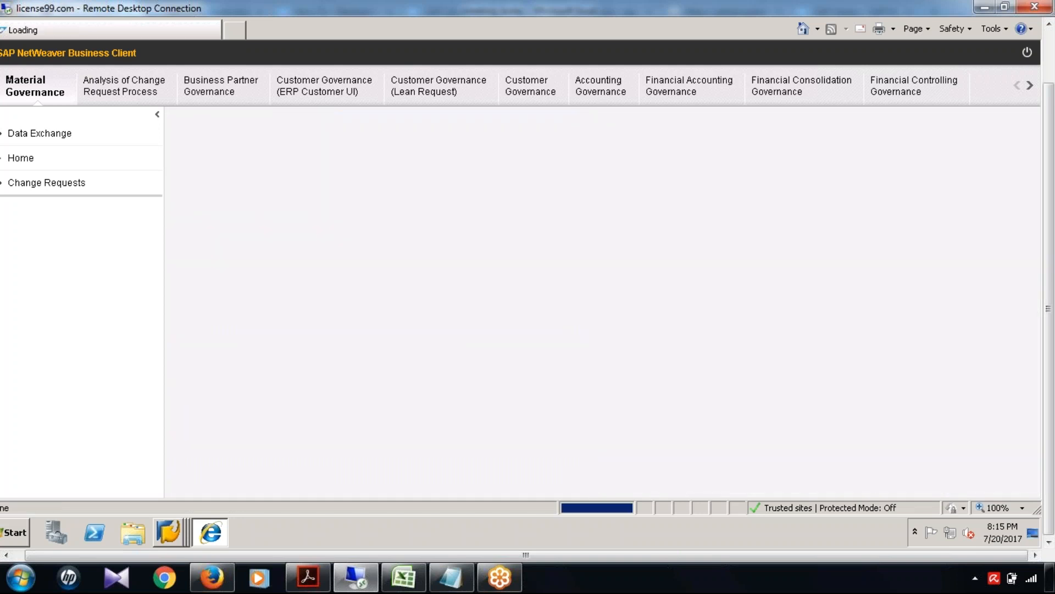
- Show the key mapping of the Material with object ID 194 in business system R3_811
left_click(462, 226)
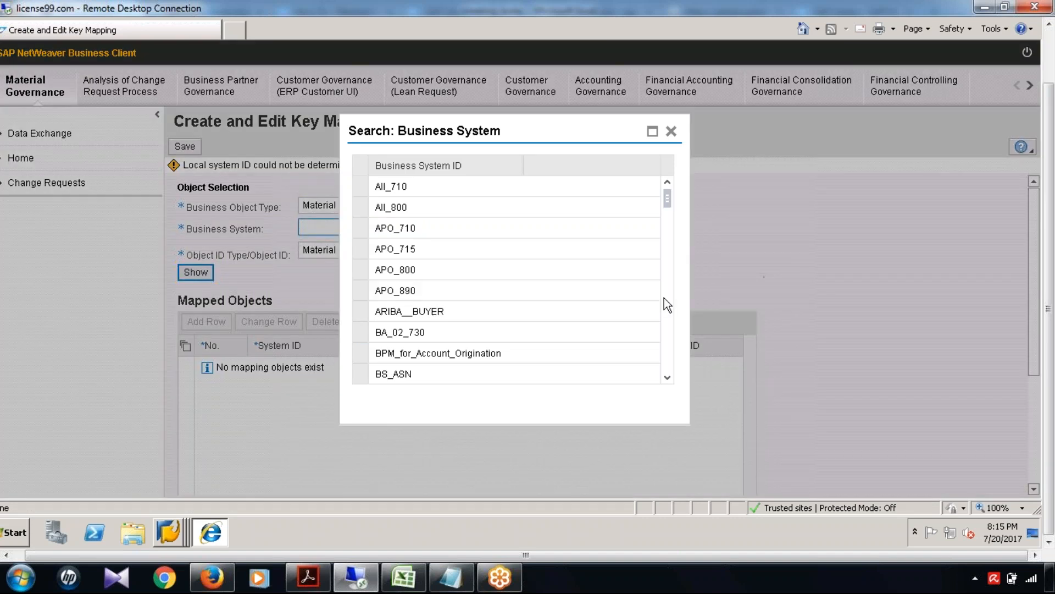
scroll(664, 298, "down", 2)
left_click_drag(664, 298, 667, 343)
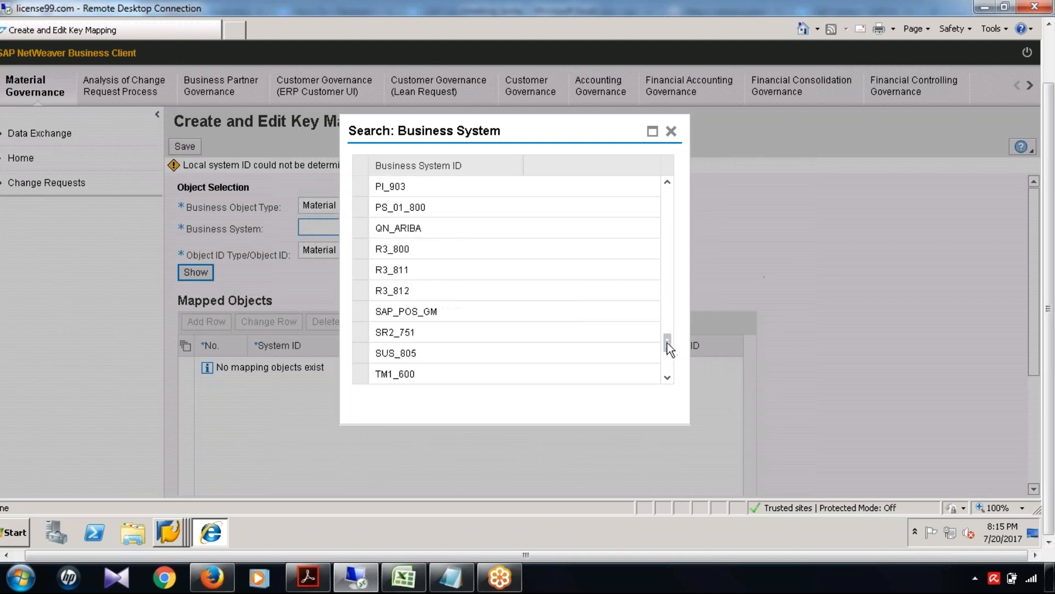
left_click(401, 271)
left_click(544, 235)
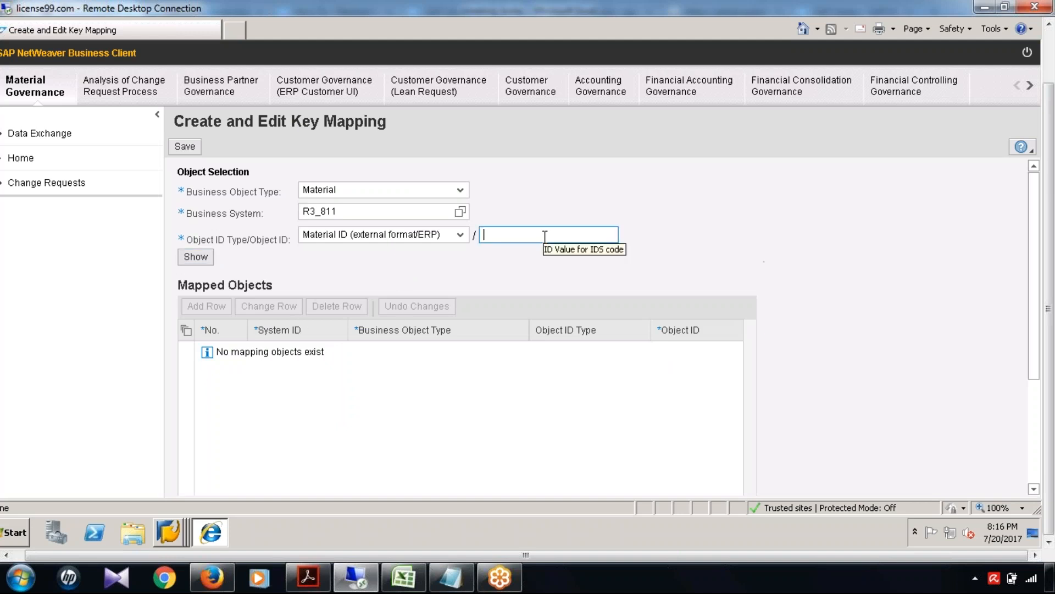
type("194")
left_click(195, 256)
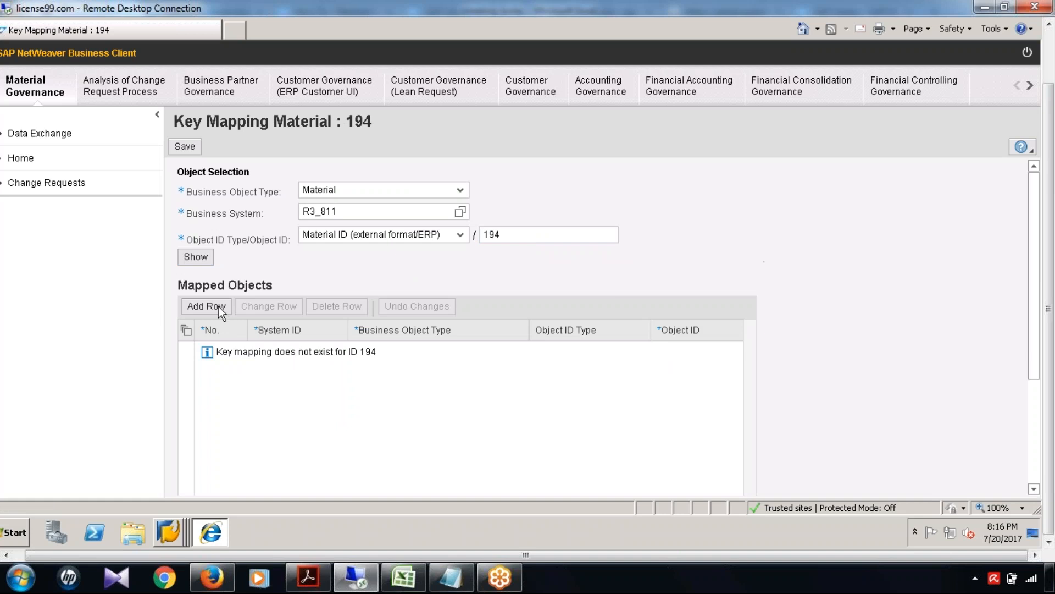
left_click(219, 305)
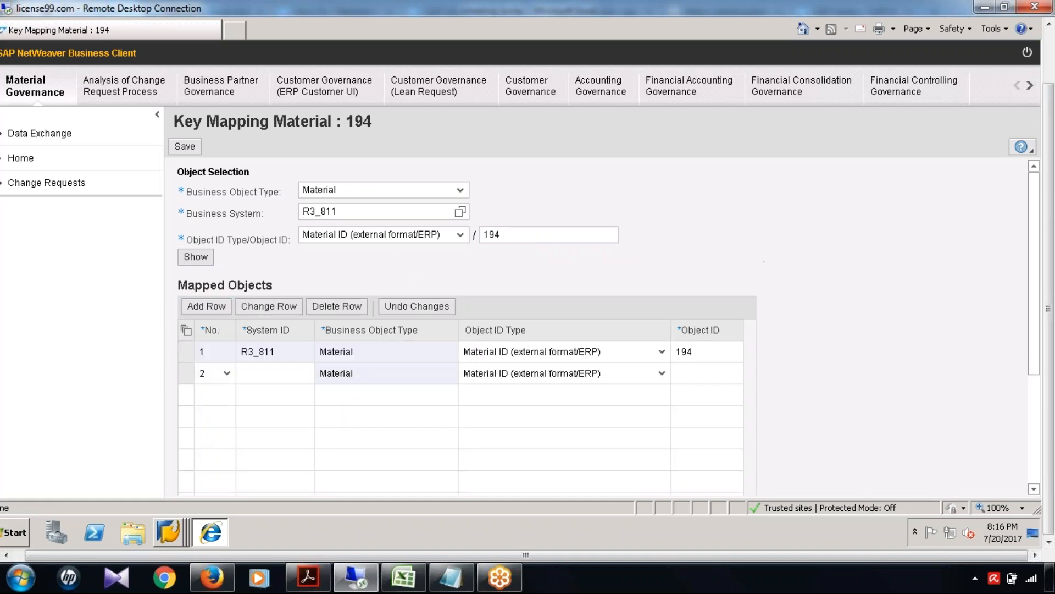
left_click(186, 373)
left_click(336, 306)
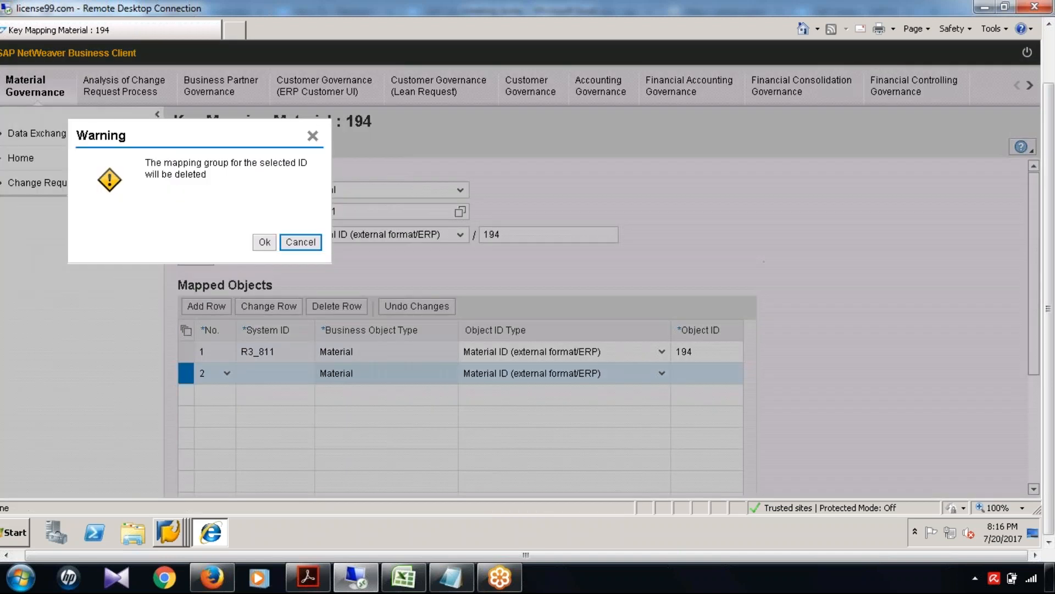
left_click(264, 242)
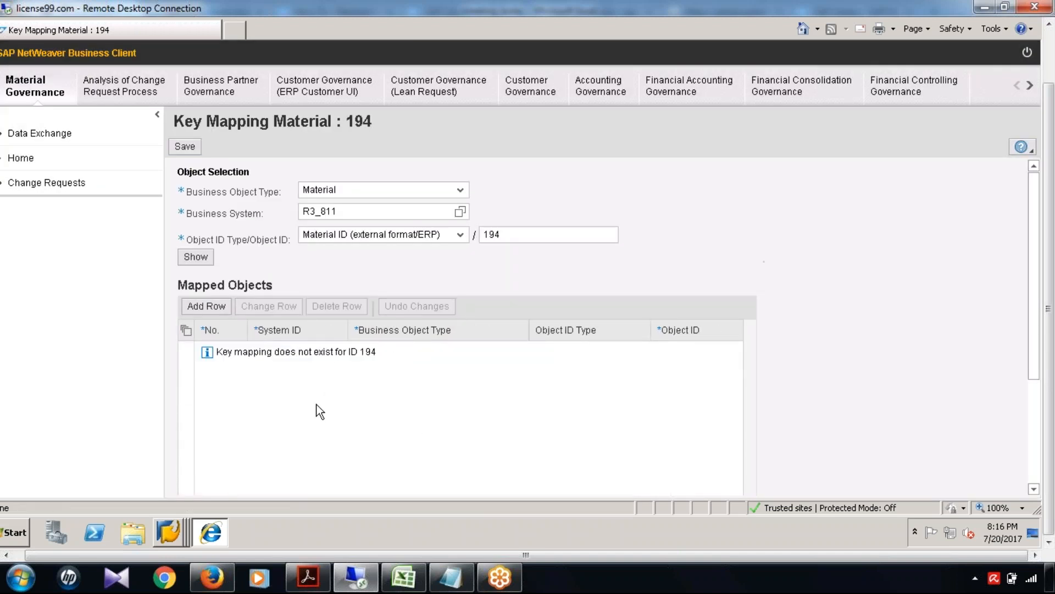
- Add a mapped object for system R3_800 with object ID 194 and save the key mapping
left_click(201, 308)
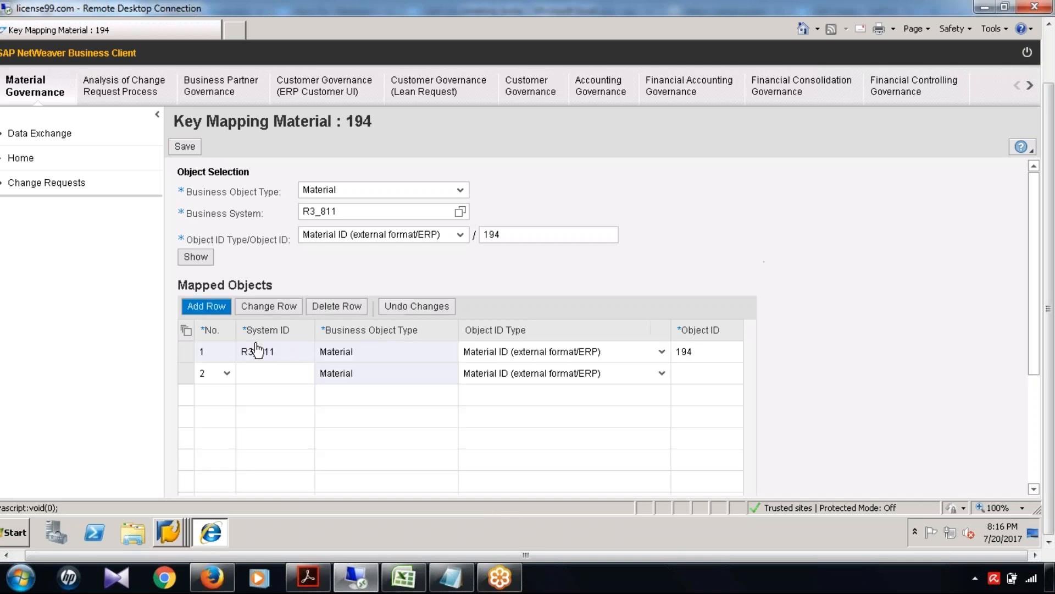
left_click(240, 377)
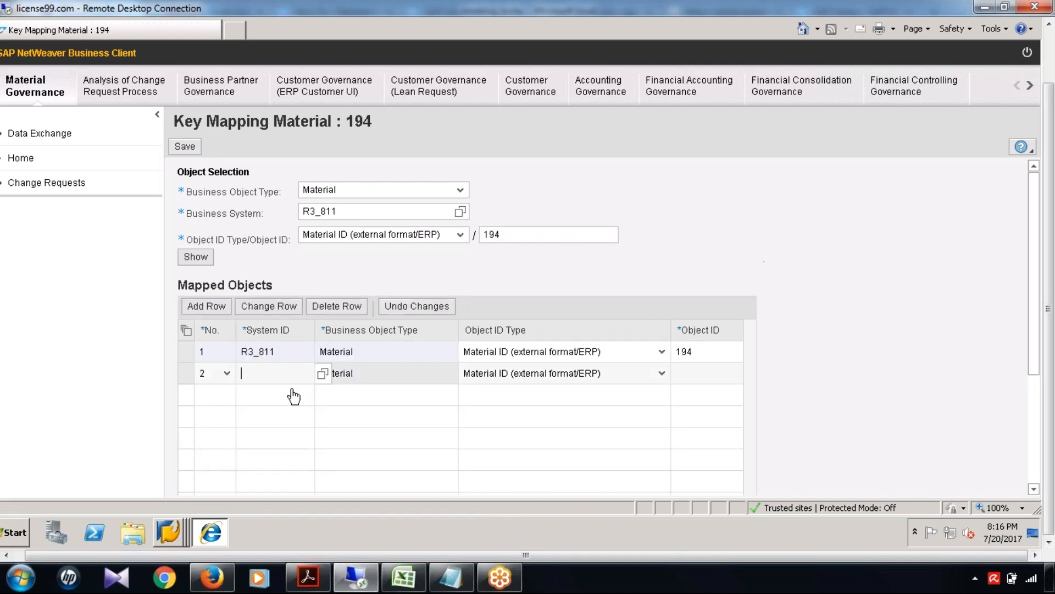
type("R3_800")
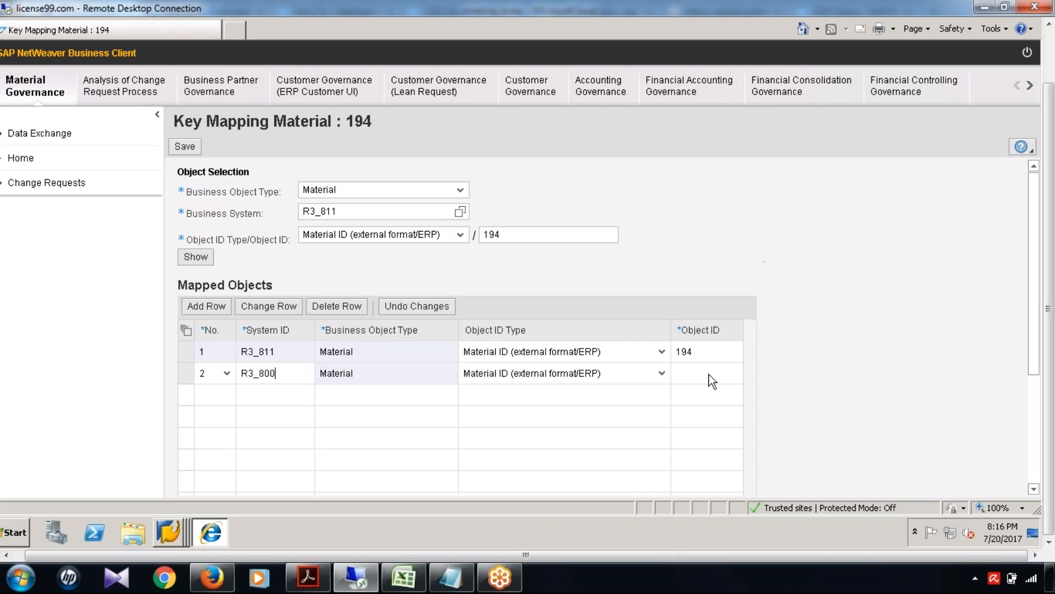
left_click(709, 374)
type("194")
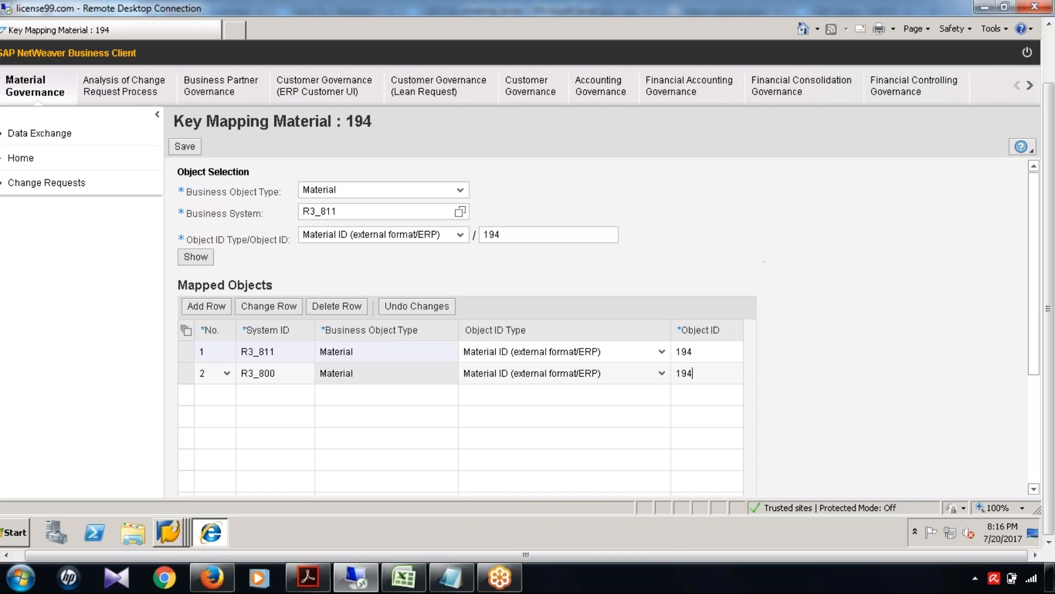
left_click(189, 150)
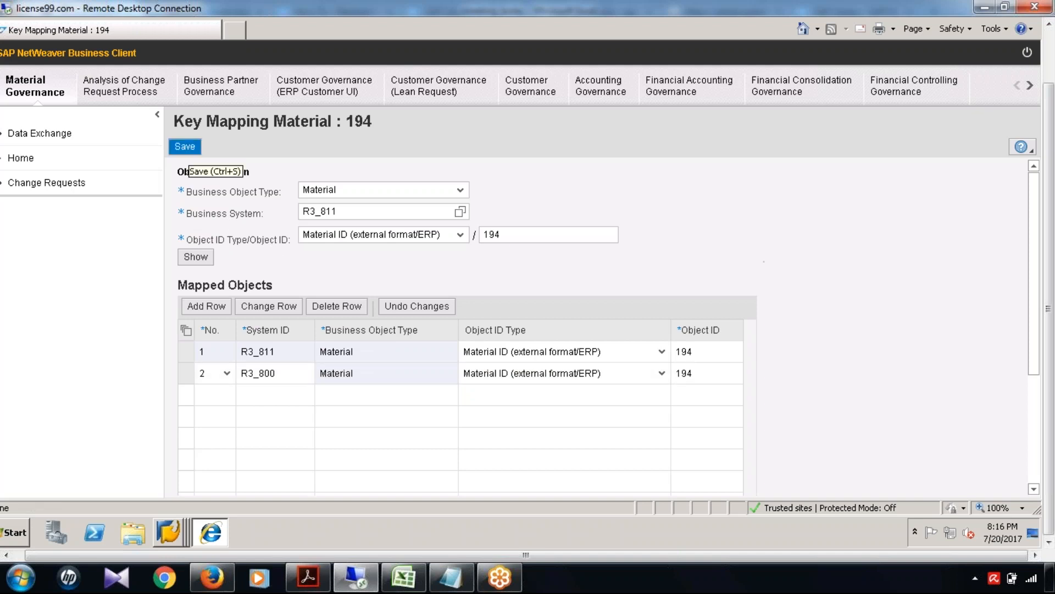
- Delete the R3_800 row from the mapped objects and save the change
left_click(186, 389)
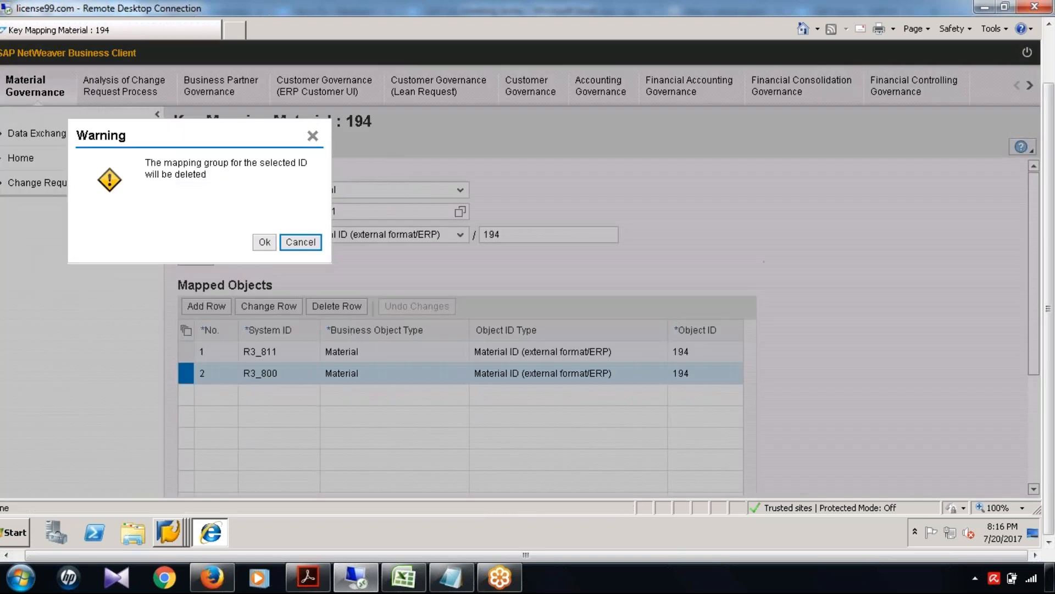
left_click(265, 242)
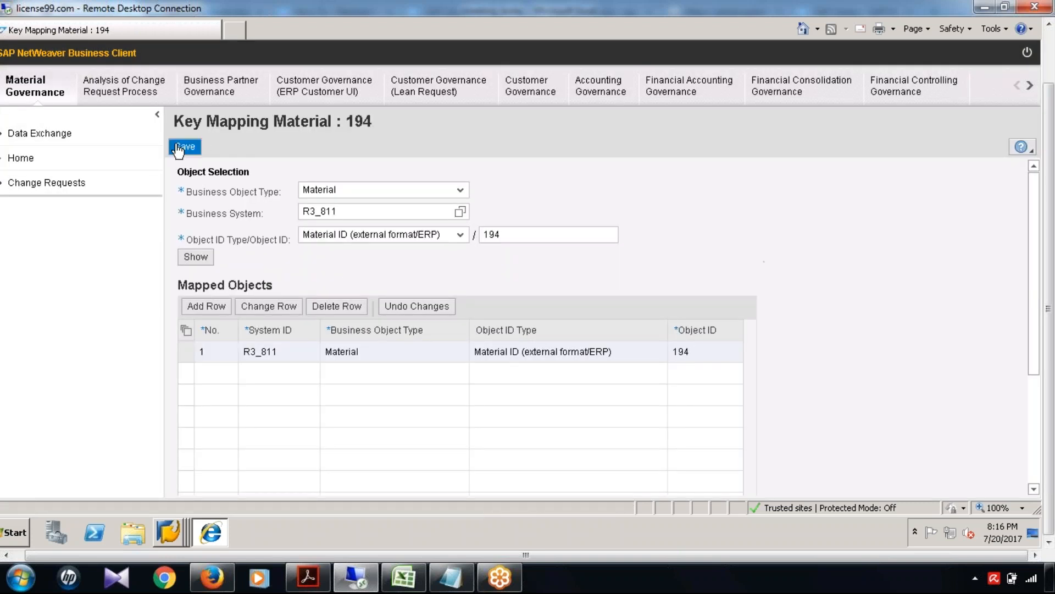
left_click(185, 147)
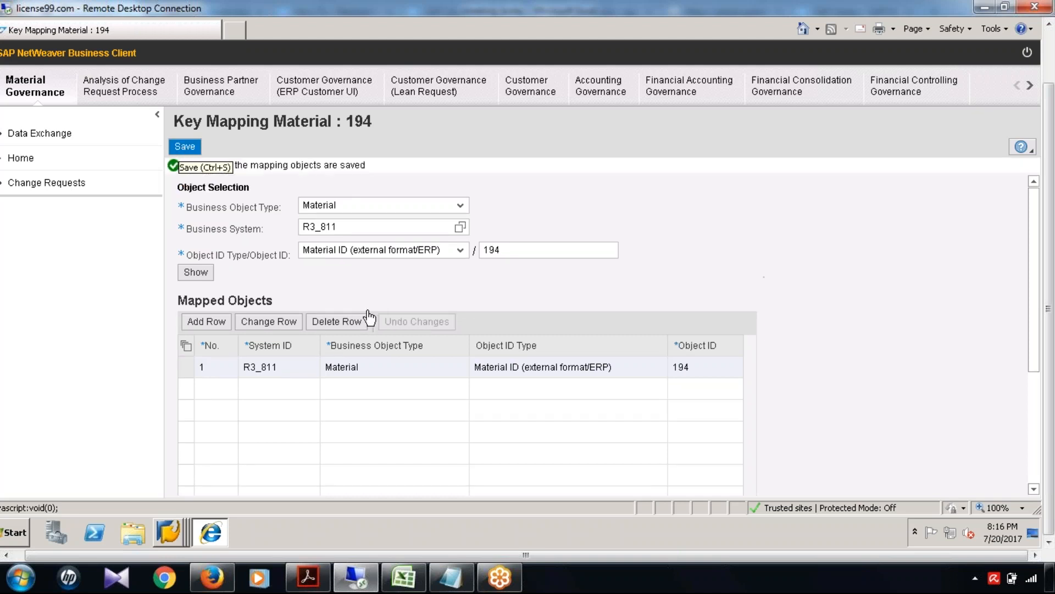
left_click(338, 322)
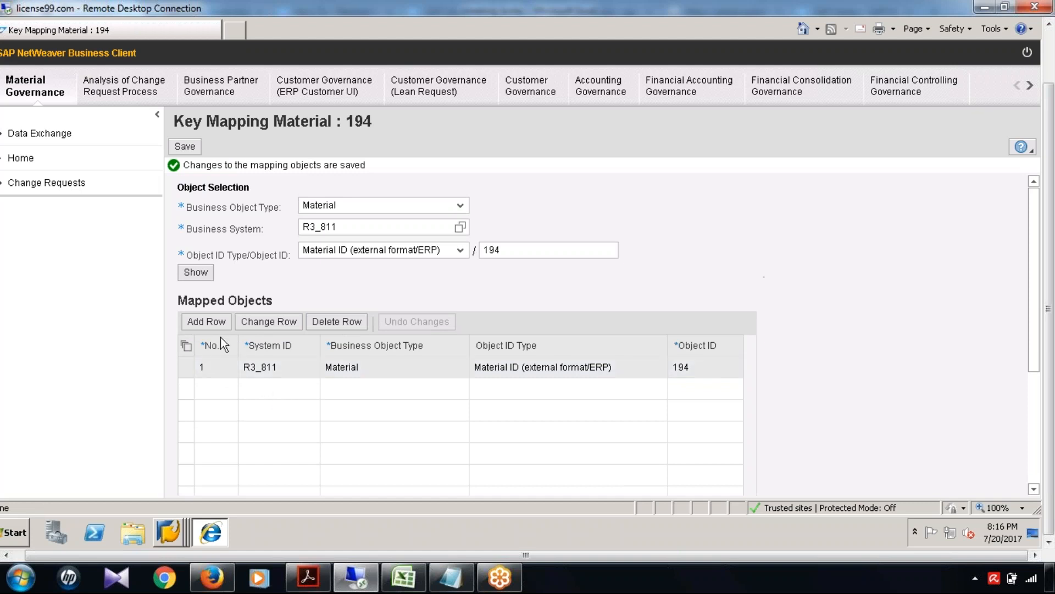
- Add the R3_800 material mapping with object ID 194 again and save it
left_click(207, 321)
left_click(272, 372)
type("R")
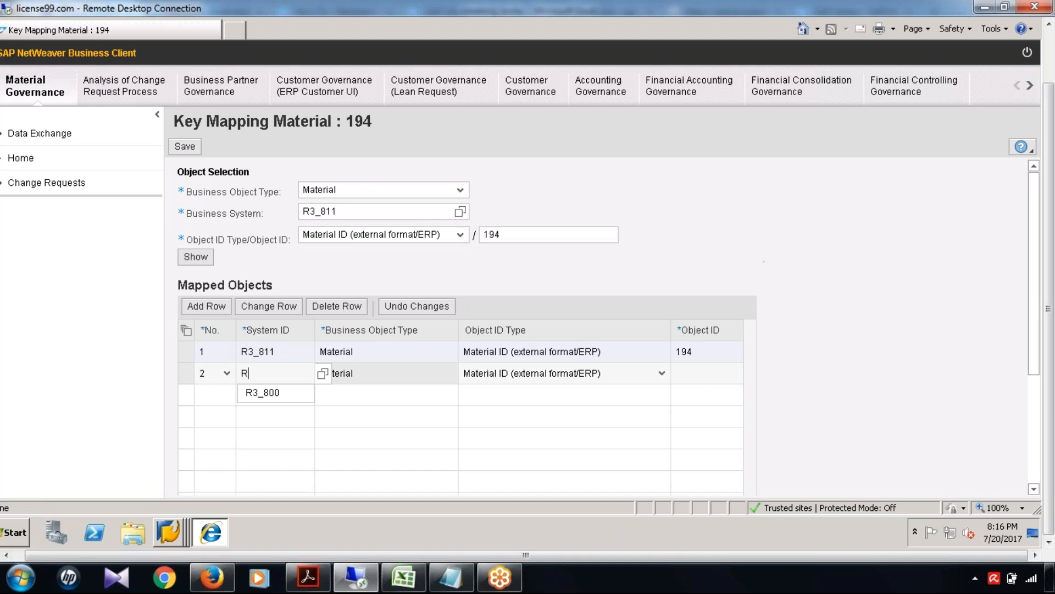
type("3_800")
left_click(720, 374)
type("194")
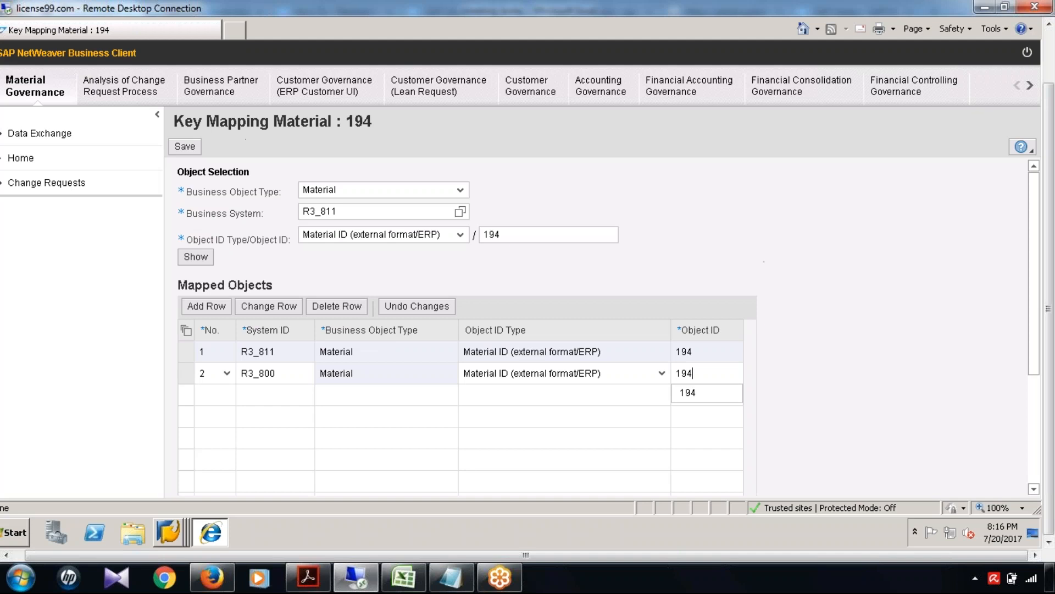
left_click(184, 146)
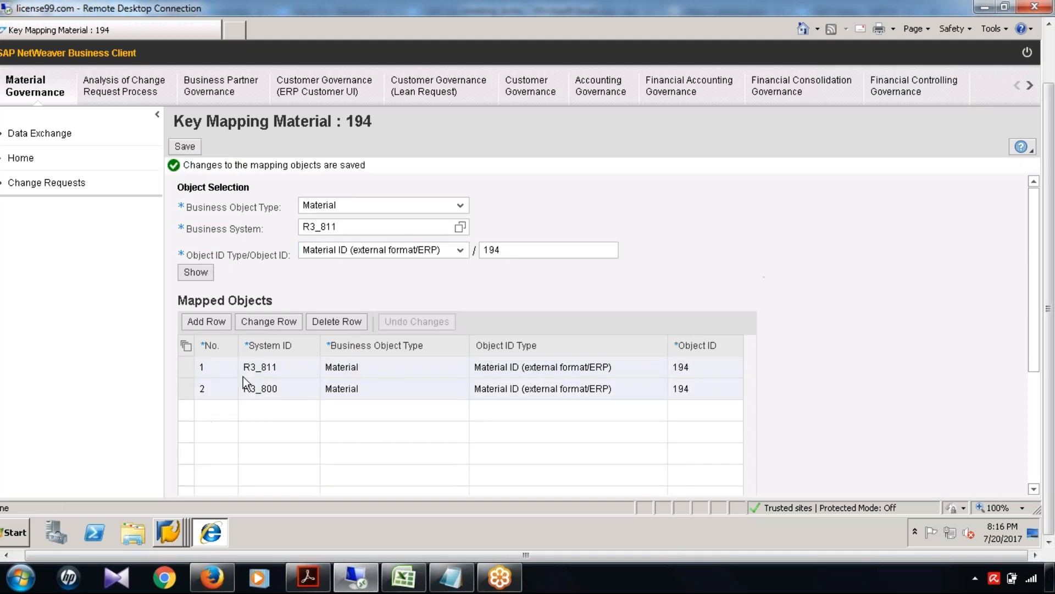
- Return to the Material Governance home page and, back in Excel, complete cell B1432 as "Step 1: Create & Edit Key Mapping"
left_click(60, 158)
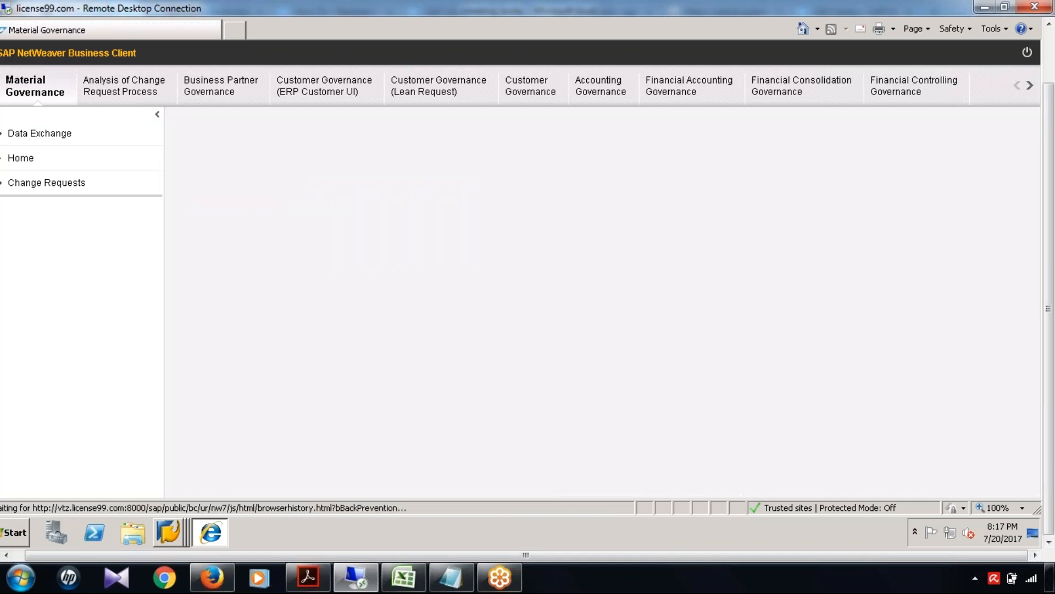
left_click(350, 578)
type("Create & Edit KeyMappin")
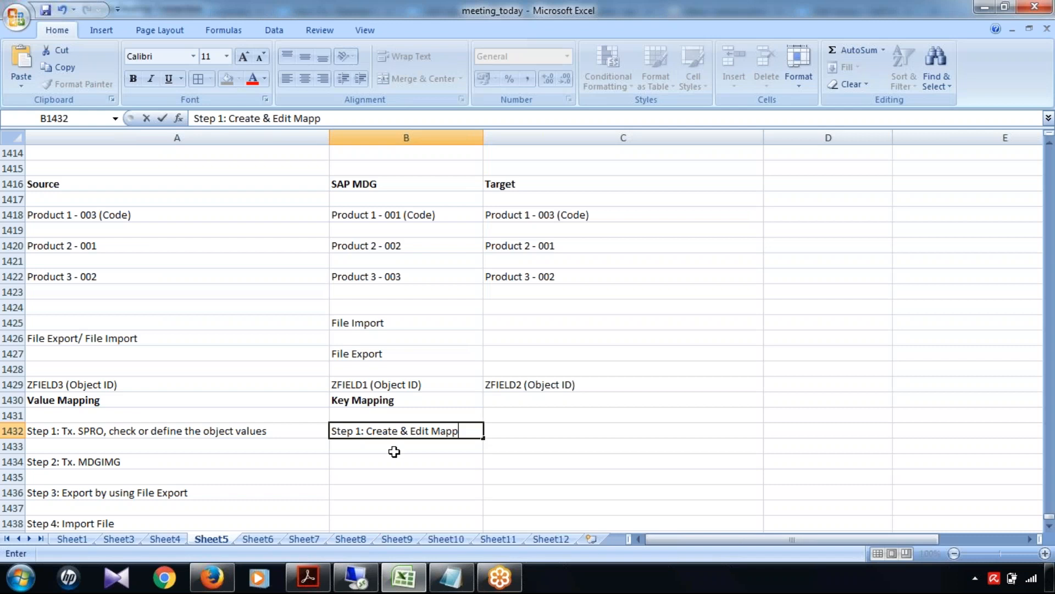
type("g")
left_click(293, 118)
type("Key")
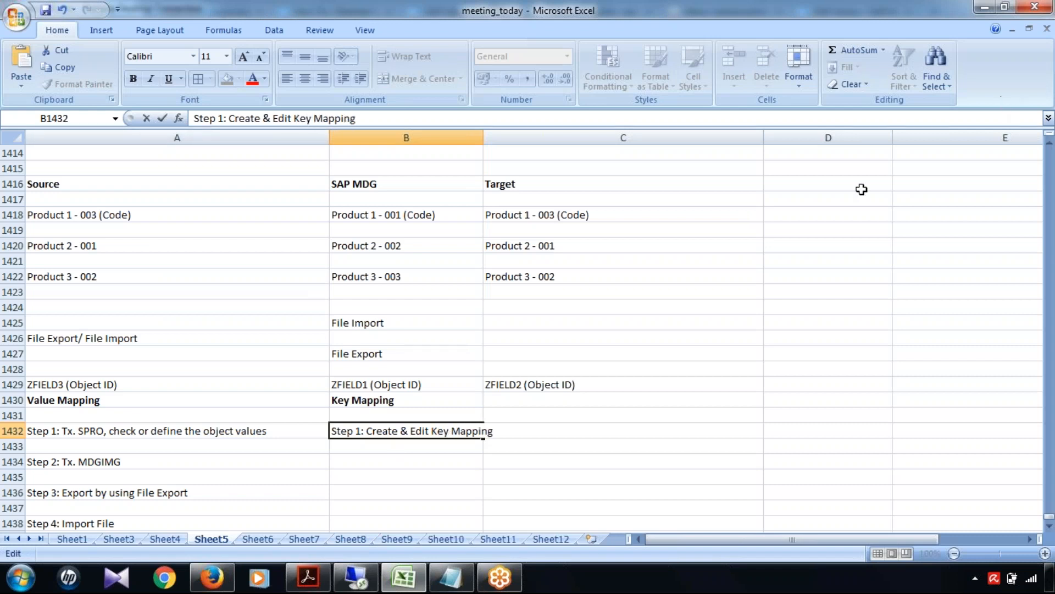
- Widen column B to 36.00 and enter "Step 2:" in cell B1434
left_click(481, 133)
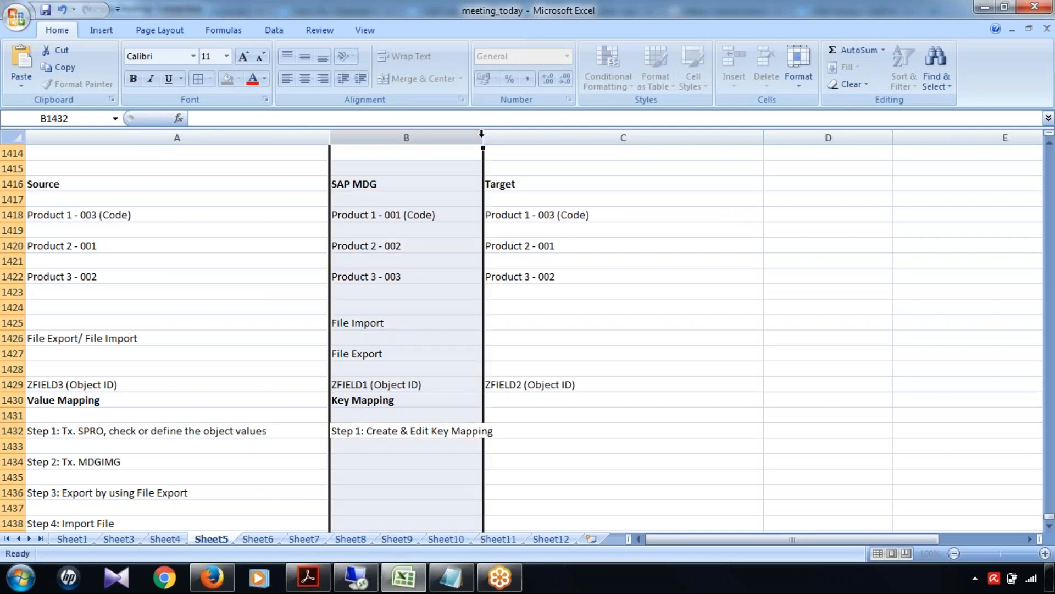
left_click_drag(481, 133, 527, 134)
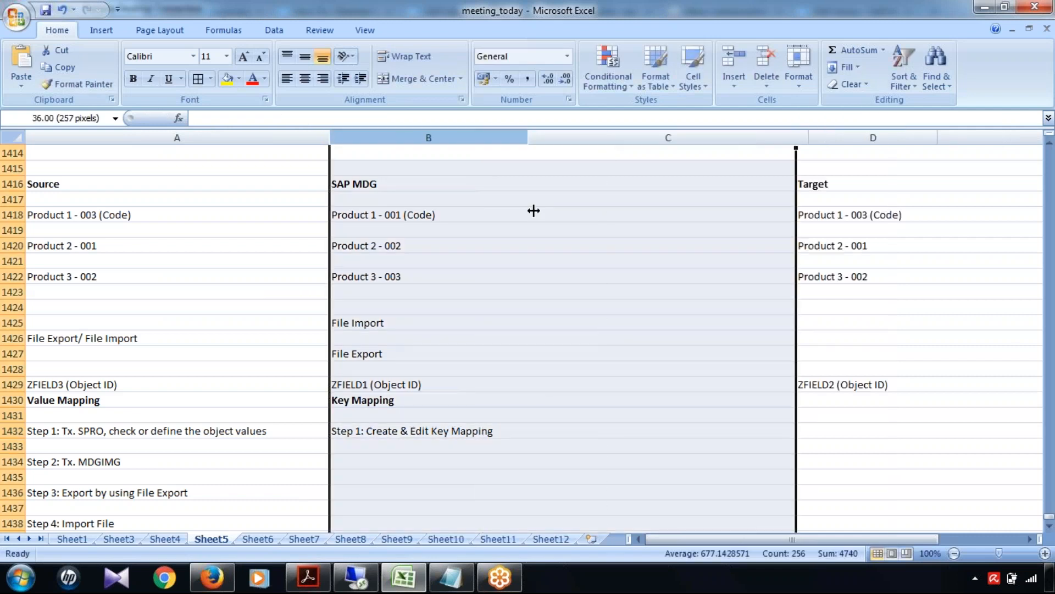
left_click(361, 455)
type("Step 2:")
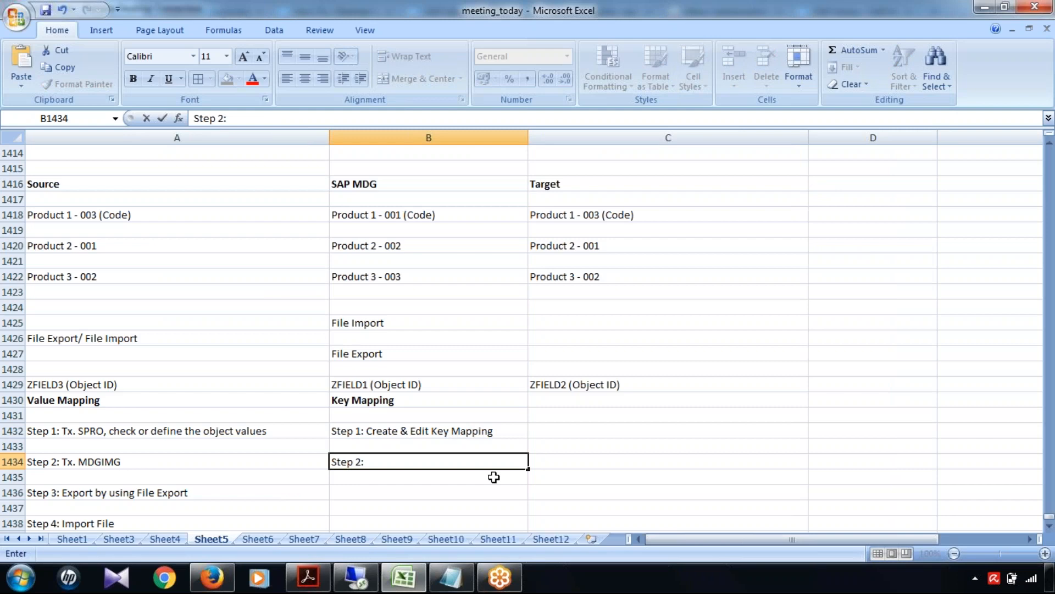
key("ctrl+Return")
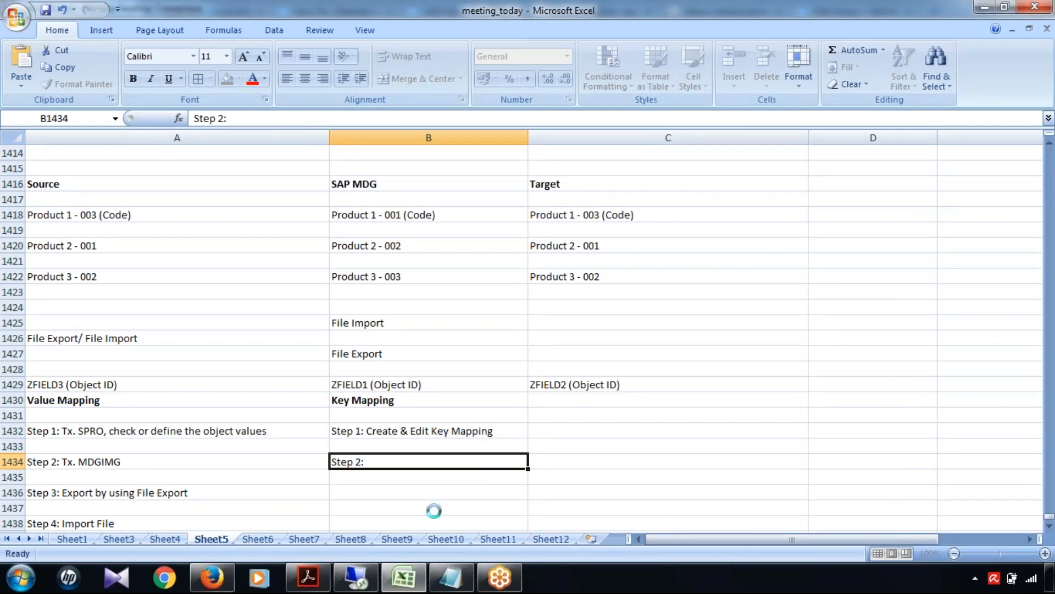
- Switch to the Remote Desktop session and open Replicate by Replication Model in the Data Replication section
left_click(352, 585)
scroll(527, 302, "down", 5)
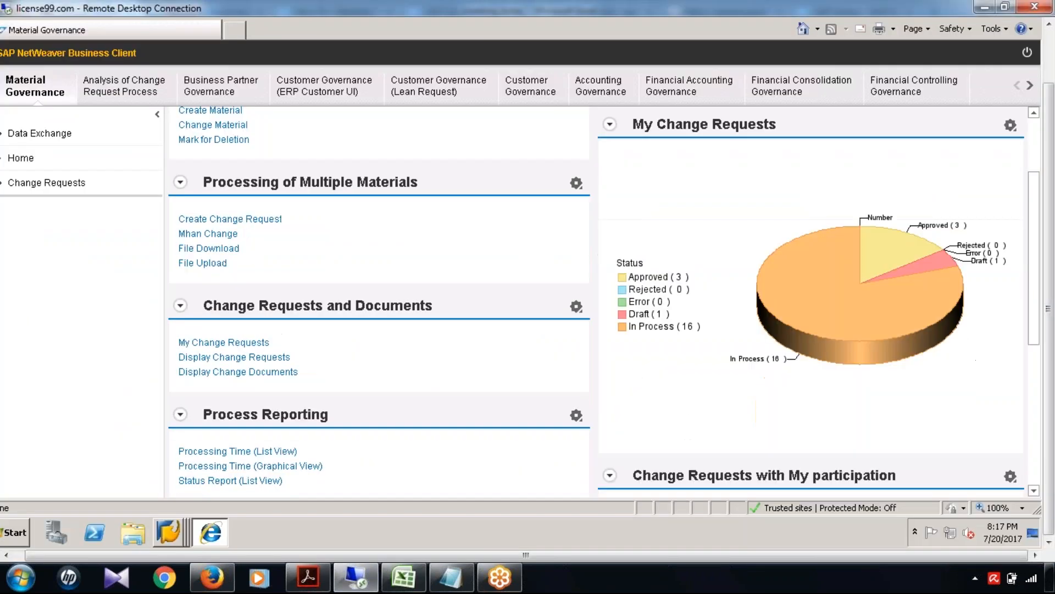
scroll(407, 401, "down", 3)
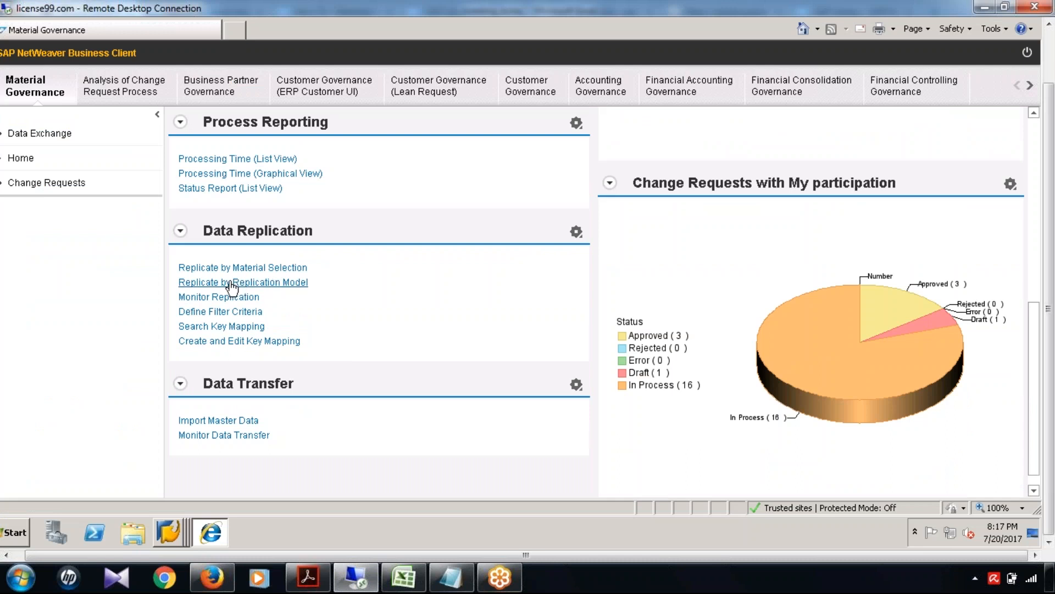
left_click(272, 283)
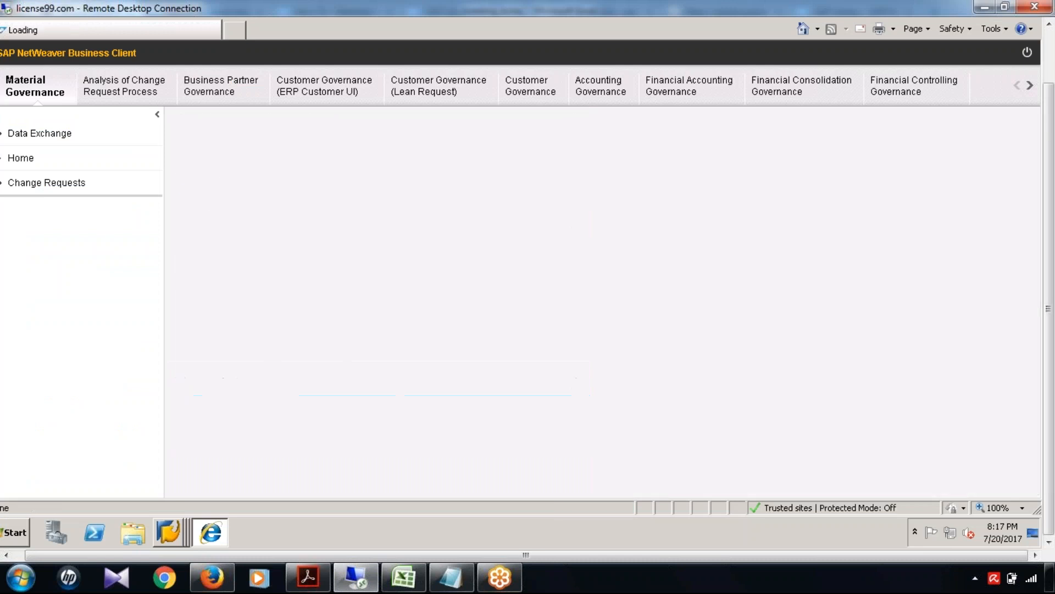
- Select the replication model "Replicate material to production" and start replicating Material to system R3_811
left_click(445, 191)
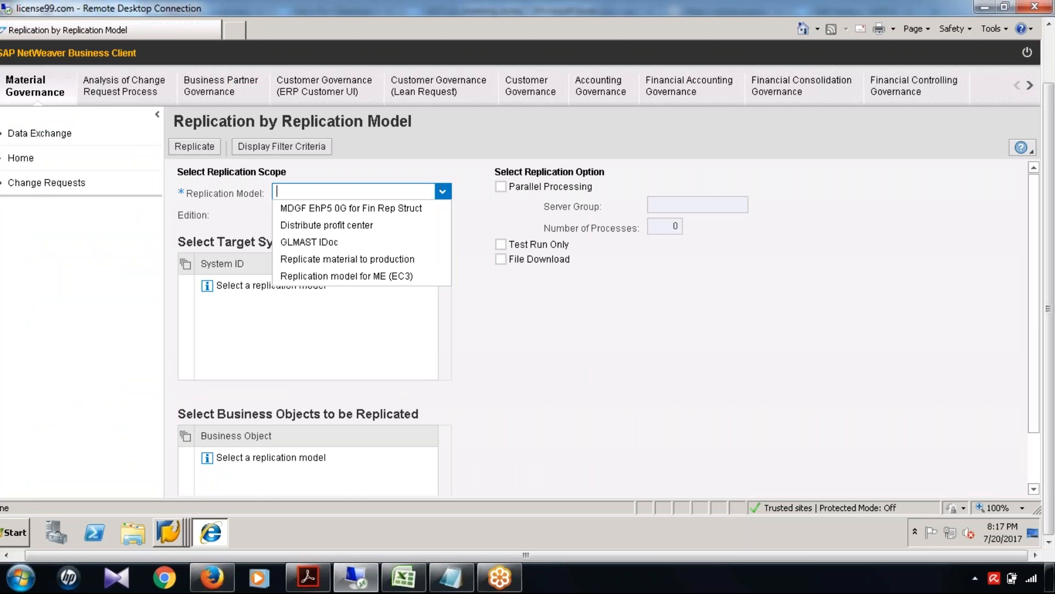
left_click(317, 258)
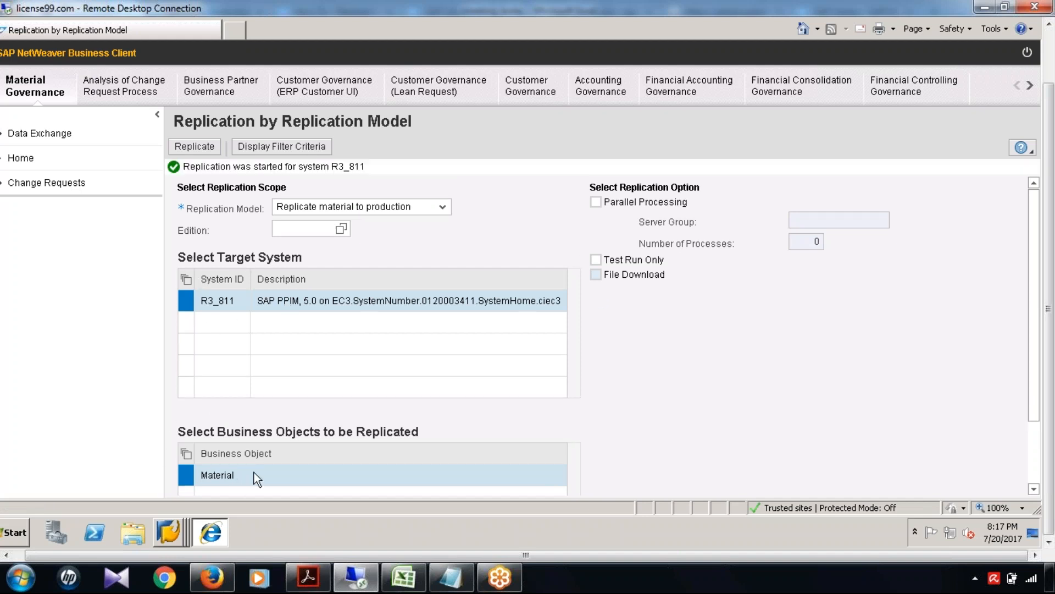
- In Excel, complete cell B1434 as "Step 2: Replication Model define (if it is for replication)" and widen column B to fit the text
left_click(403, 577)
key("F2")
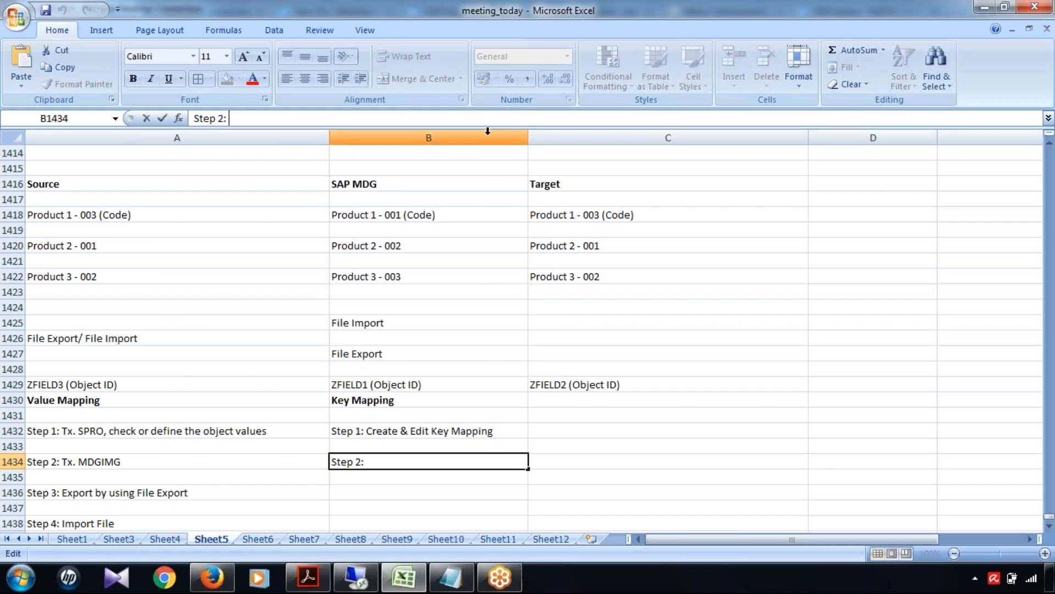
type("Replication Model define (if it is for replication)")
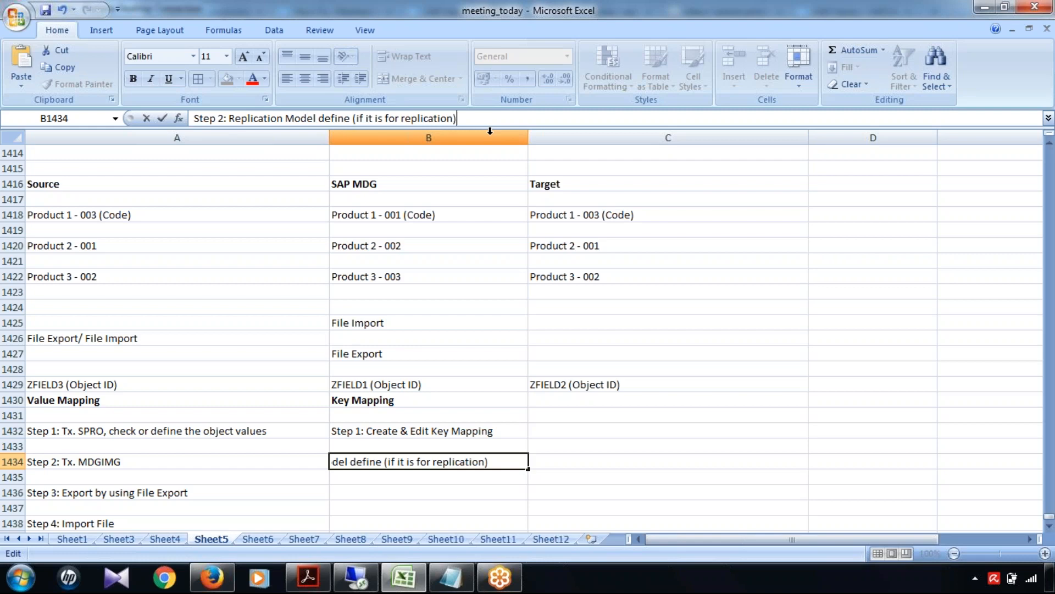
left_click(598, 505)
left_click_drag(524, 137, 638, 136)
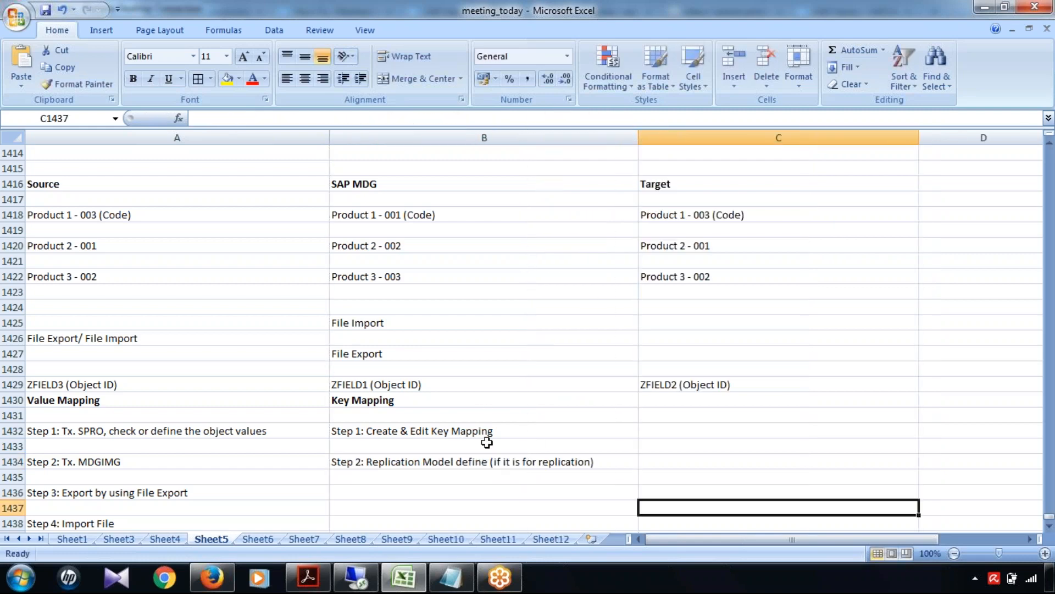
- Enter "Step 3:" in cell B1436 and save the workbook
scroll(486, 442, "down", 3)
left_click(391, 353)
type("Step")
type(" 2")
key("BackSpace")
type("3:")
key("ctrl+s")
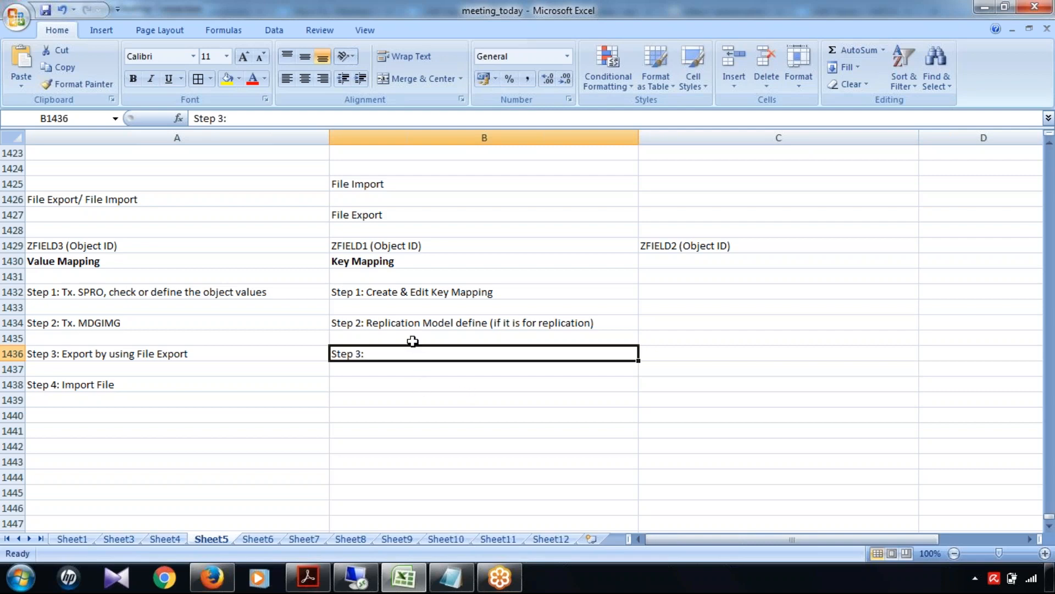
- Extend the text in cell B1436 to "Step 3: (if it is for import)"
left_click(318, 115)
type("(")
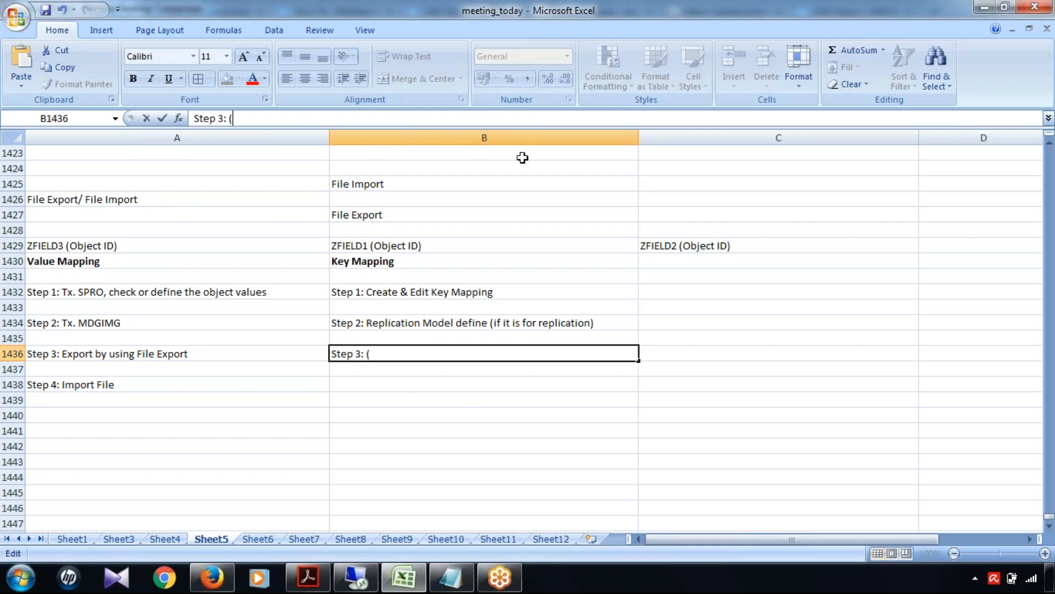
type("if it is for import")
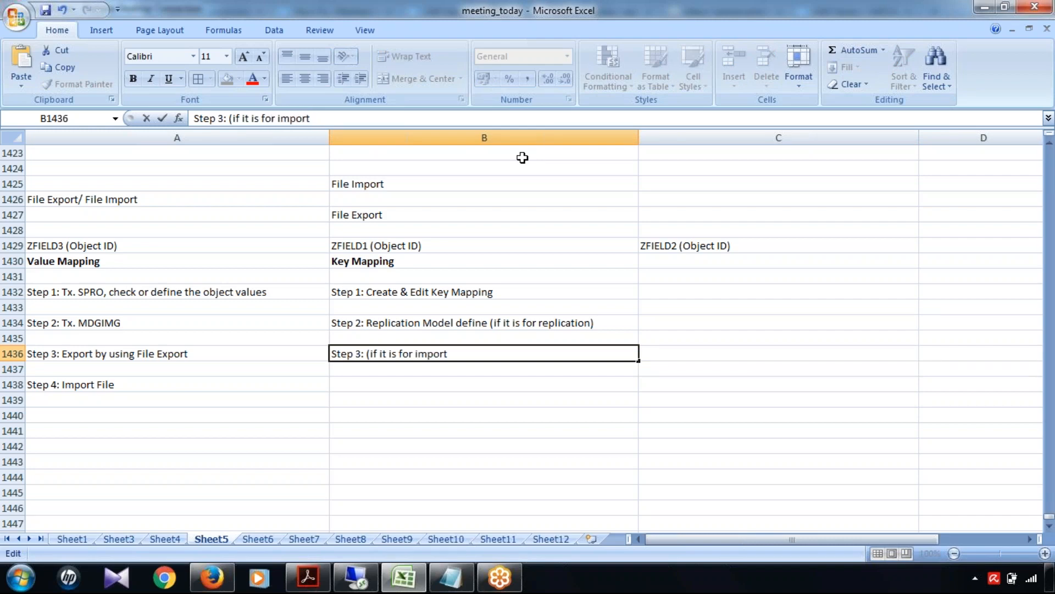
type(")")
- Switch to the Remote Desktop session and open Import Master Data in the Data Transfer section of Material Governance
left_click(363, 577)
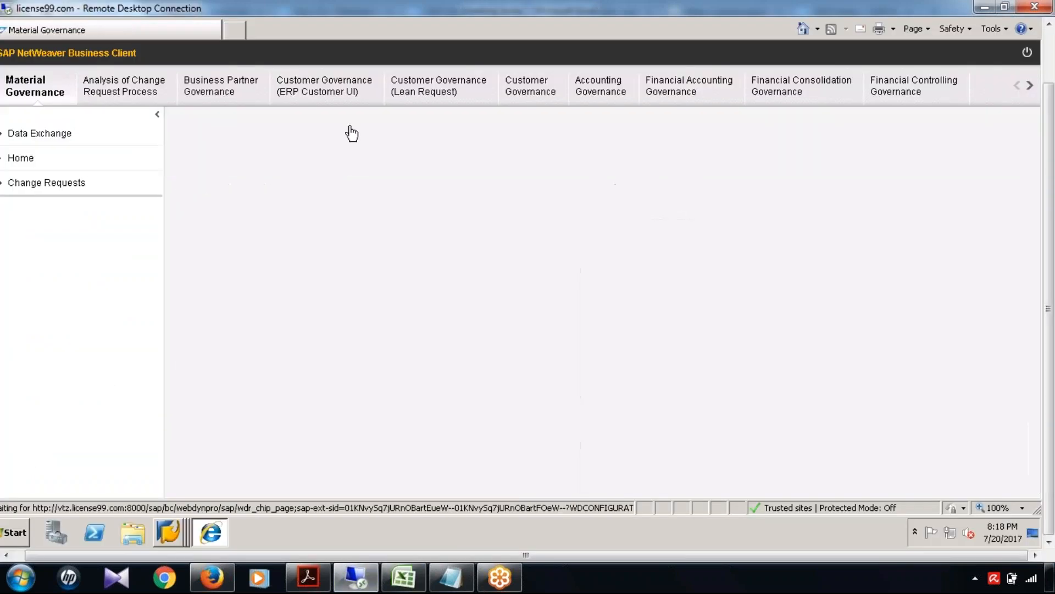
scroll(401, 324, "down", 8)
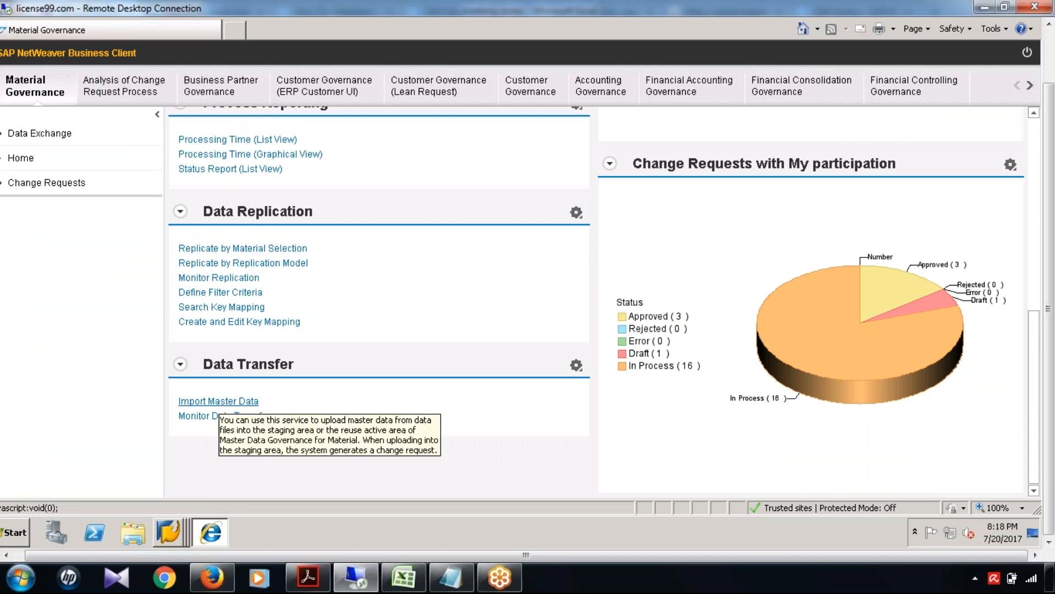
left_click(219, 401)
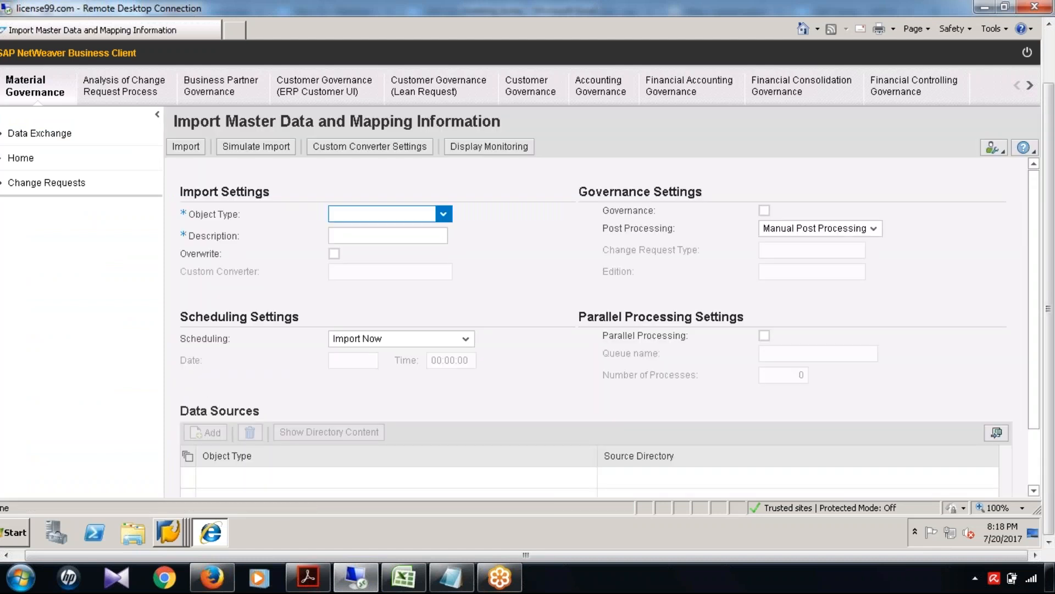
- Set the import's object type to Key Mapping - IDM and its description to TEST
left_click(443, 213)
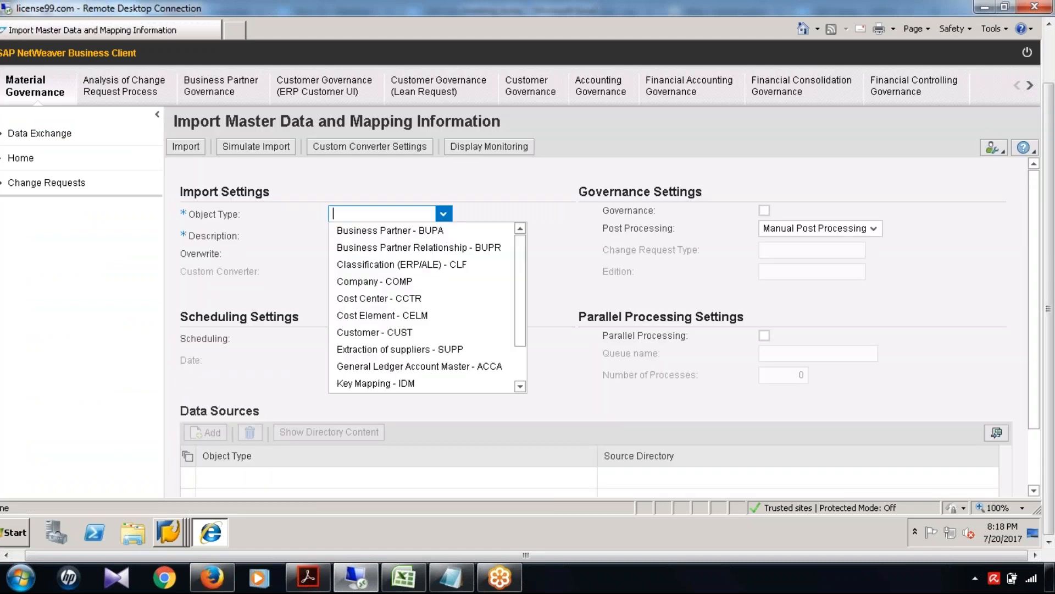
left_click(395, 384)
left_click(388, 236)
type("test")
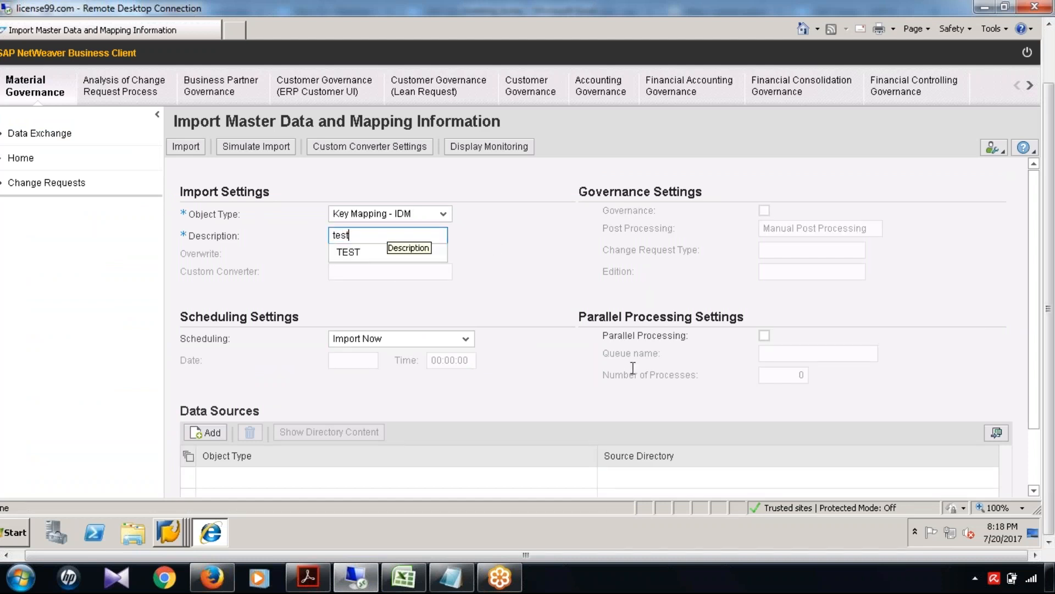
scroll(513, 420, "down", 2)
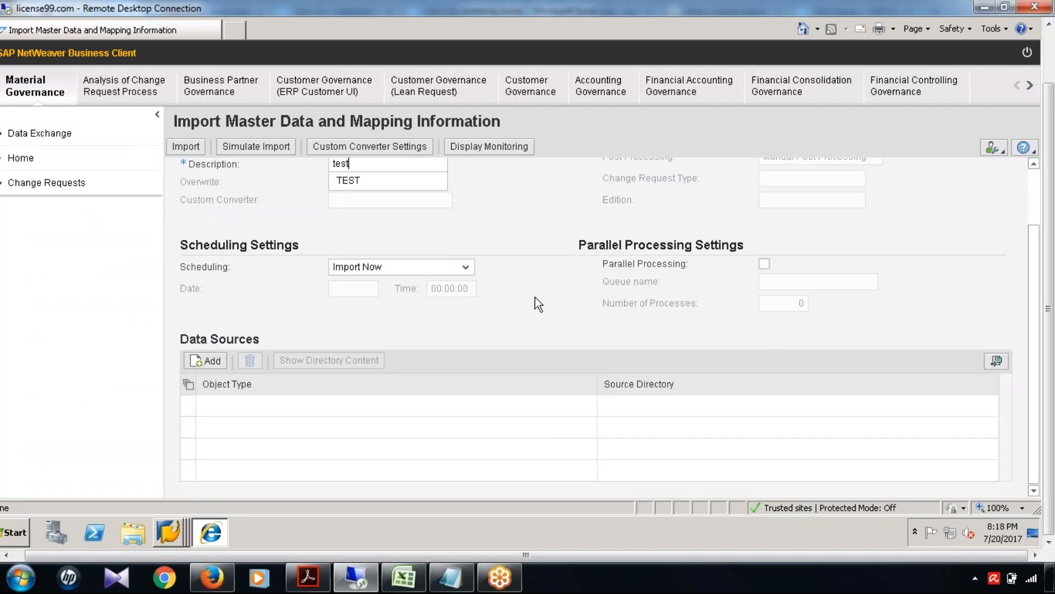
scroll(548, 315, "up", 2)
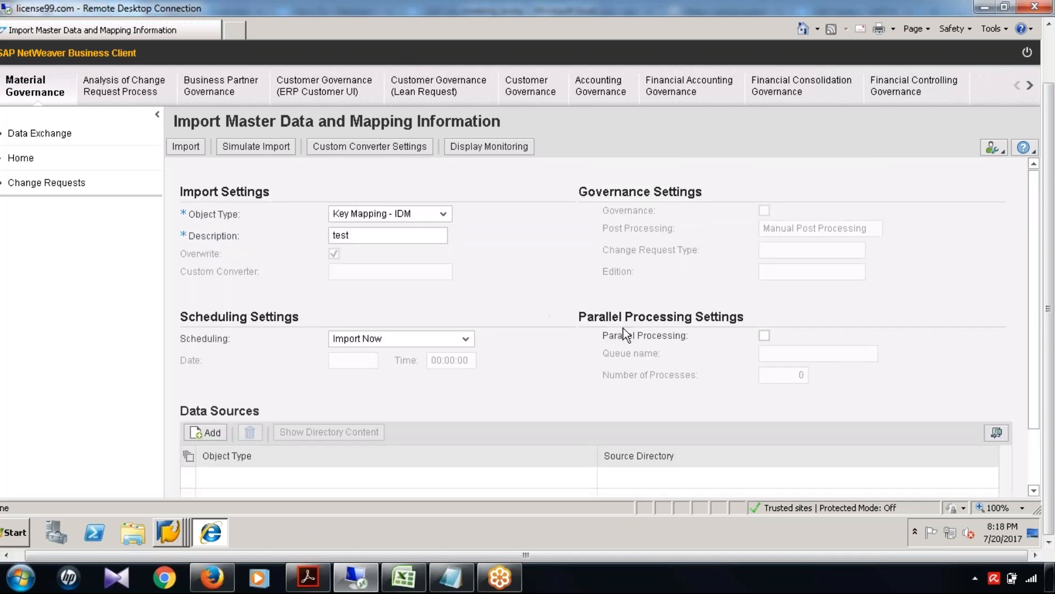
- Add Key Mapping as a data source and assign Y_MM_FILE_UPLOAD as its source directory
scroll(449, 413, "down", 1)
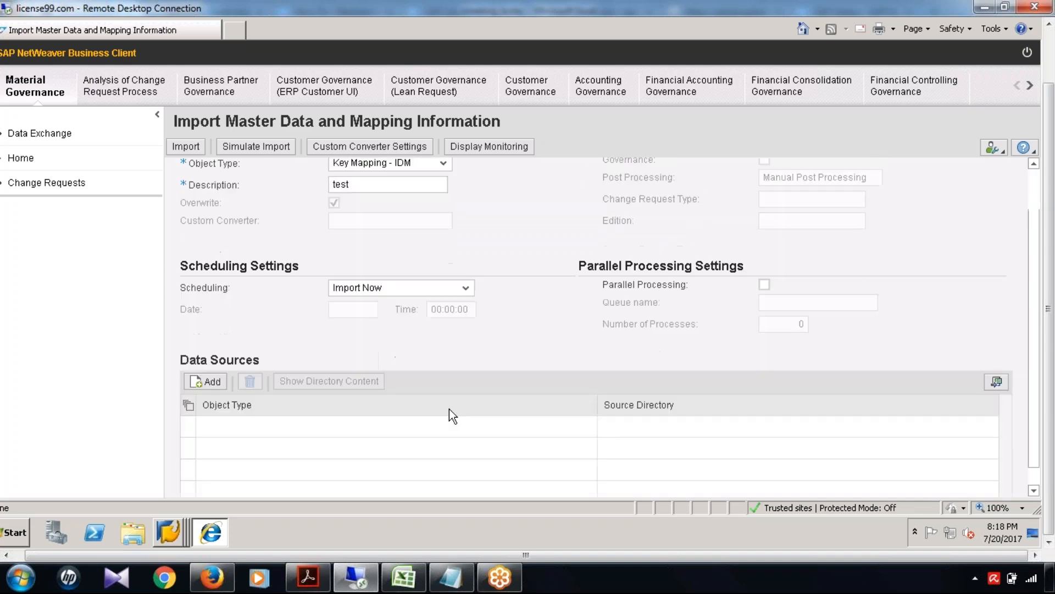
left_click(211, 383)
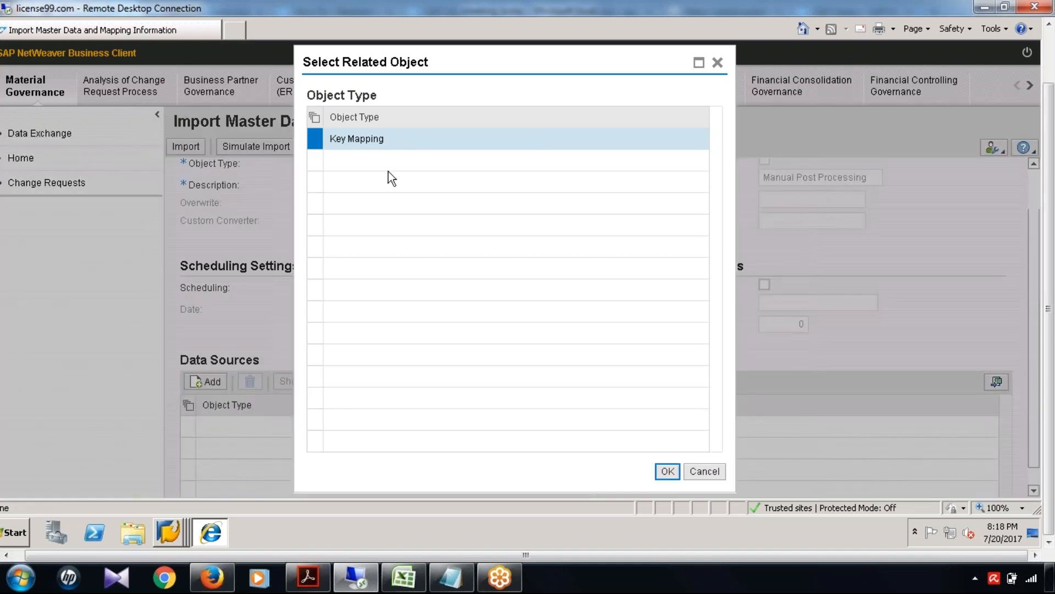
left_click(668, 469)
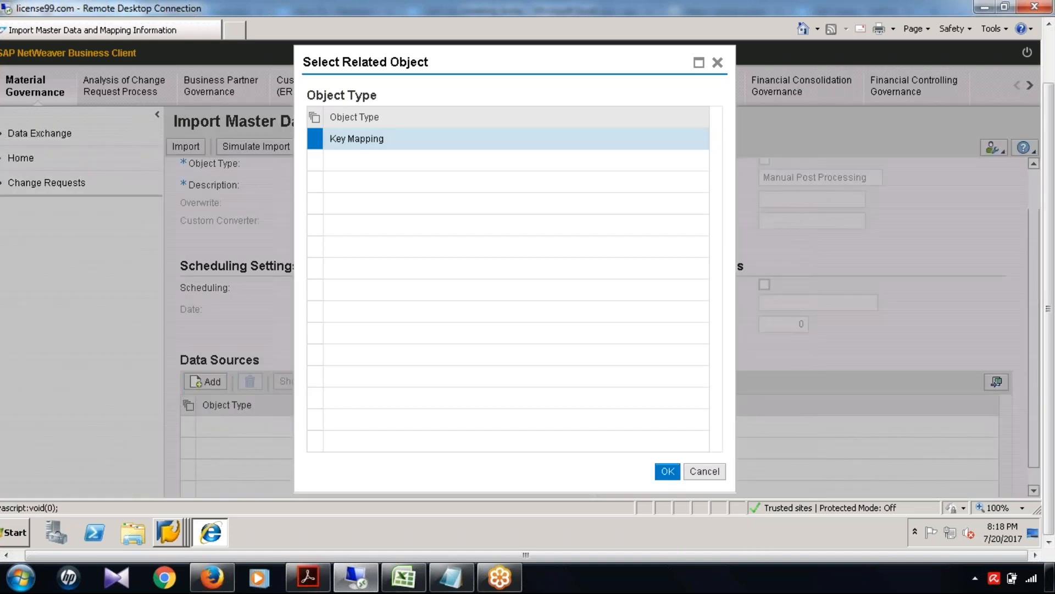
left_click(680, 446)
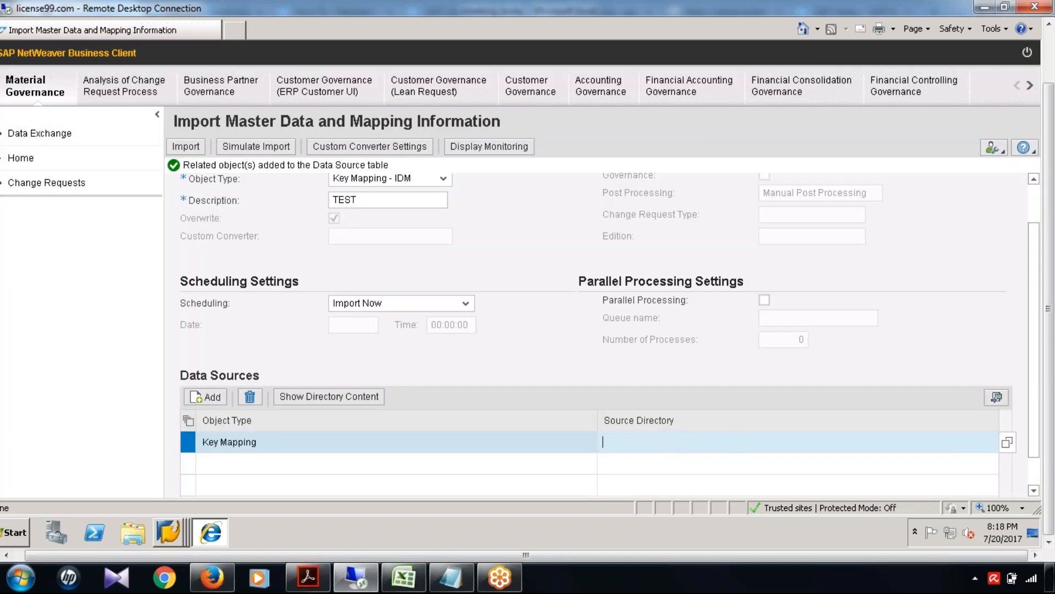
key("F4")
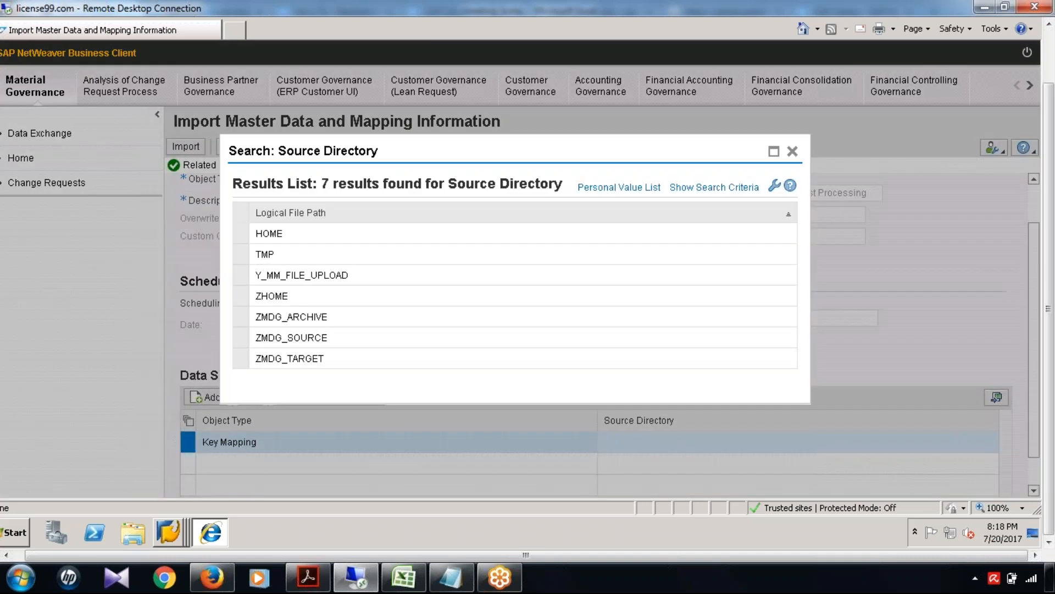
left_click(418, 275)
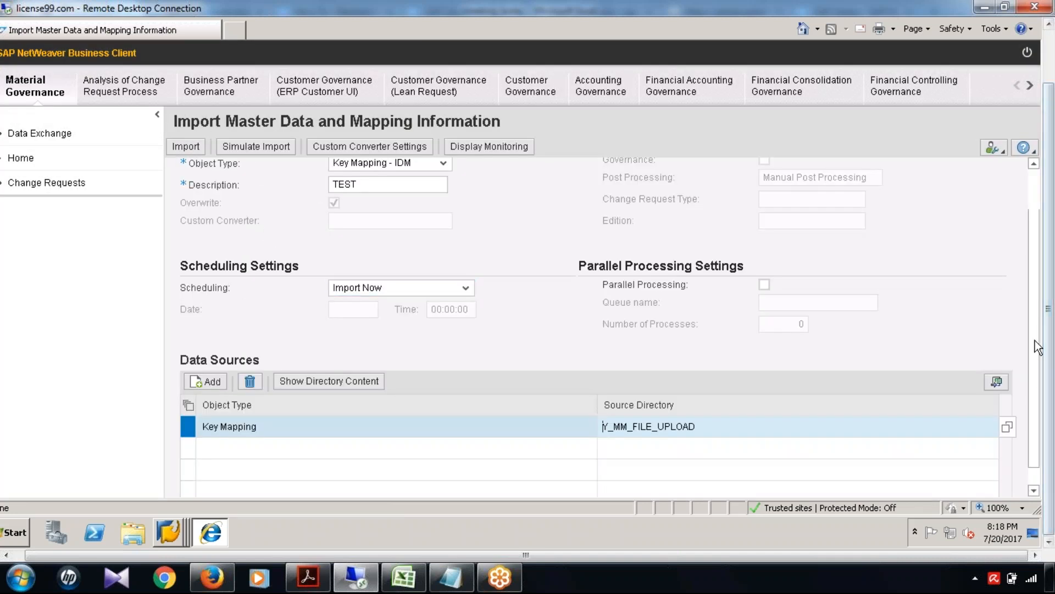
scroll(1037, 305, "up", 1)
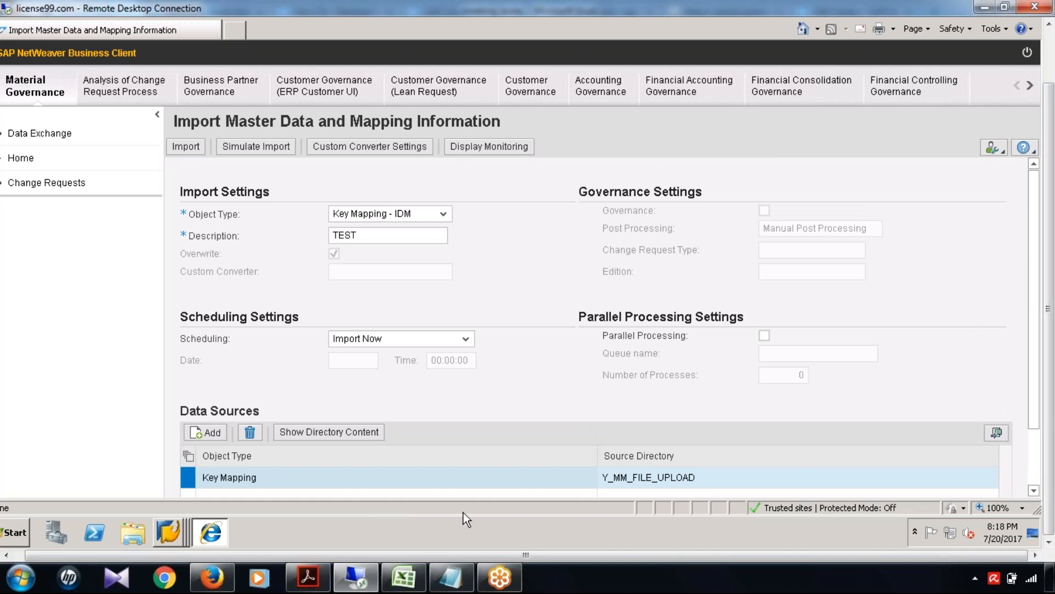
scroll(555, 476, "down", 1)
left_click_drag(1033, 279, 1035, 258)
left_click(443, 213)
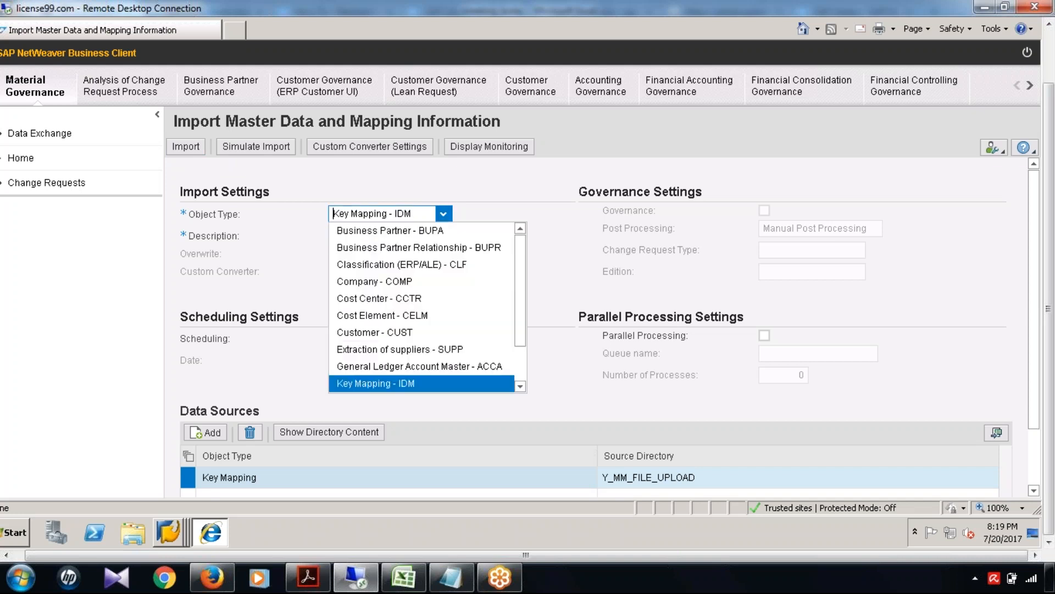
left_click(514, 199)
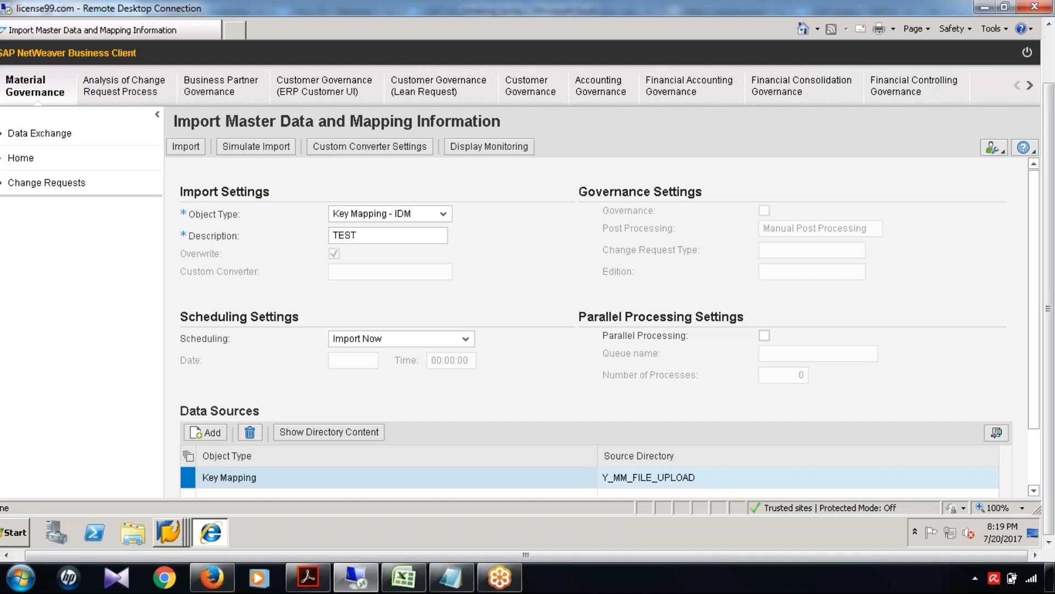
- Switch to Firefox and read the SAP documentation on key mapping prerequisites, features and the rules for adding rows
left_click(211, 577)
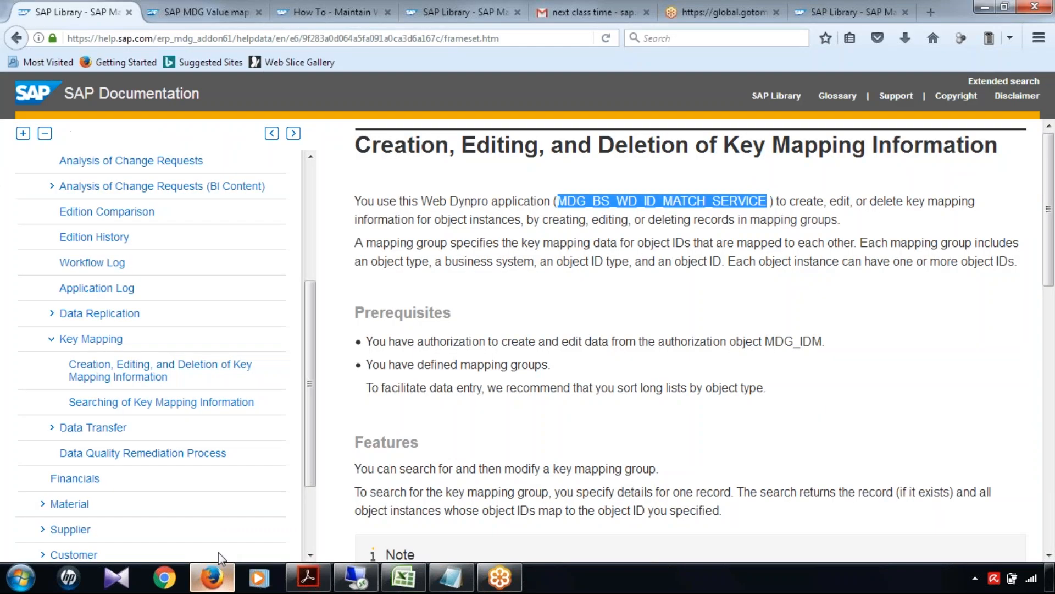
scroll(684, 417, "down", 1)
scroll(685, 416, "down", 1)
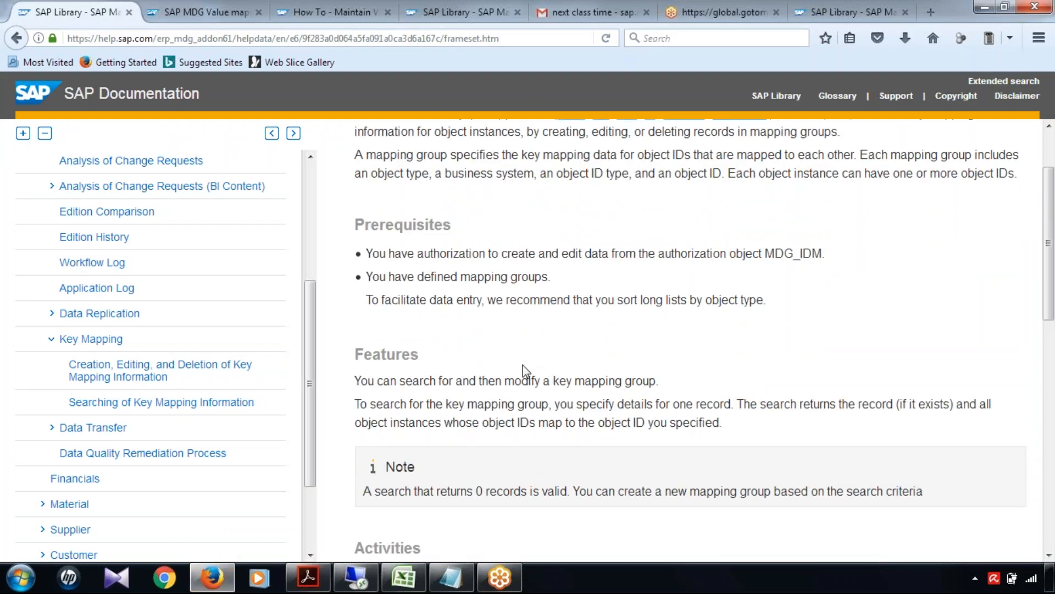
scroll(523, 365, "down", 8)
left_click_drag(729, 288, 989, 289)
left_click_drag(742, 332, 961, 334)
left_click(536, 407)
left_click(215, 4)
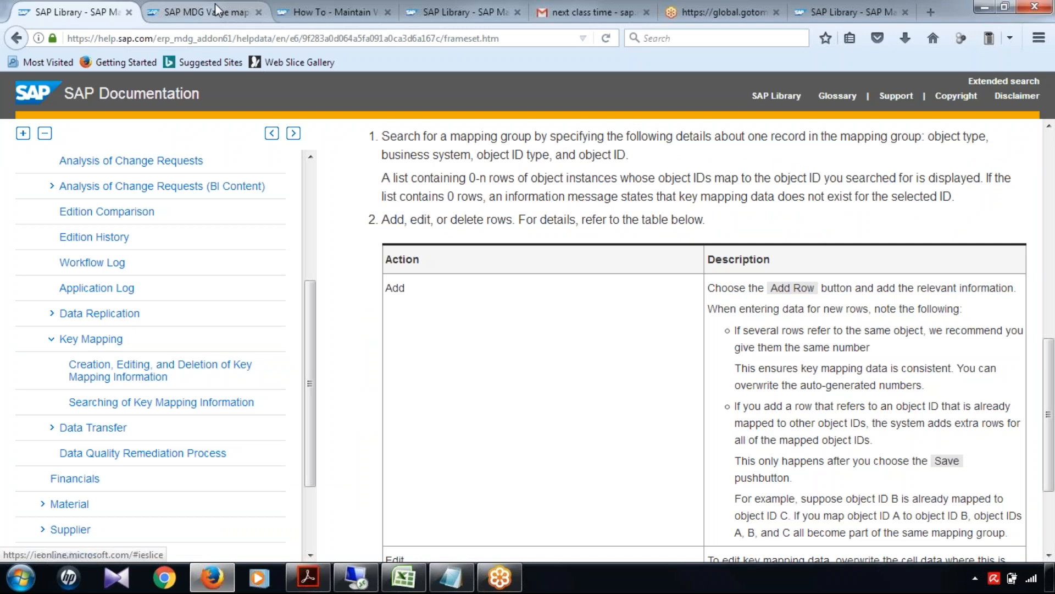
key("ctrl+shift+Tab")
- Read the documentation's table entries on editing and deleting key mapping data
scroll(720, 424, "down", 3)
left_click_drag(709, 419, 1021, 427)
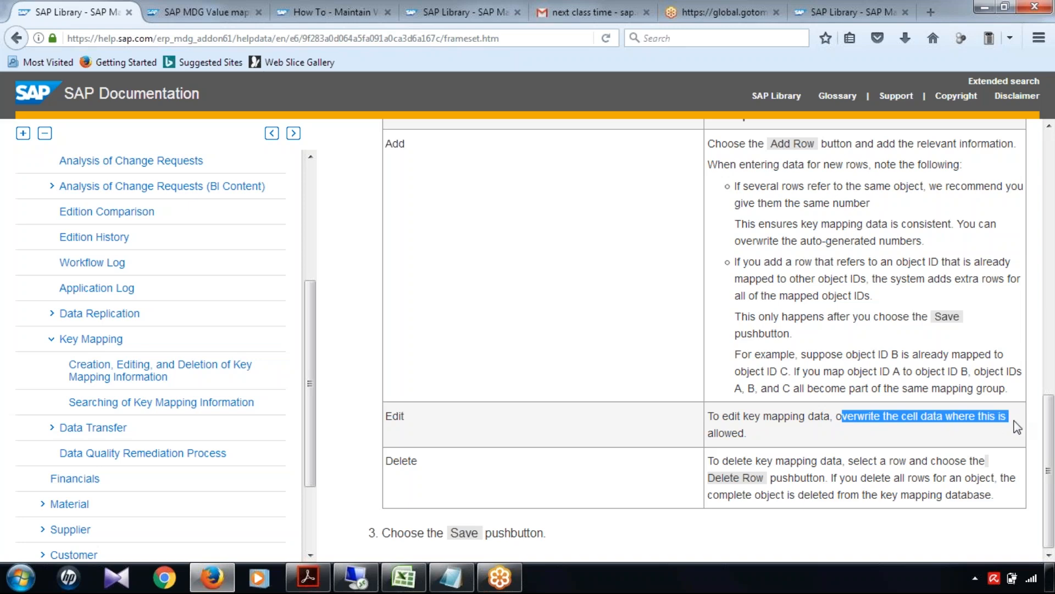
left_click_drag(712, 460, 992, 511)
left_click(626, 426)
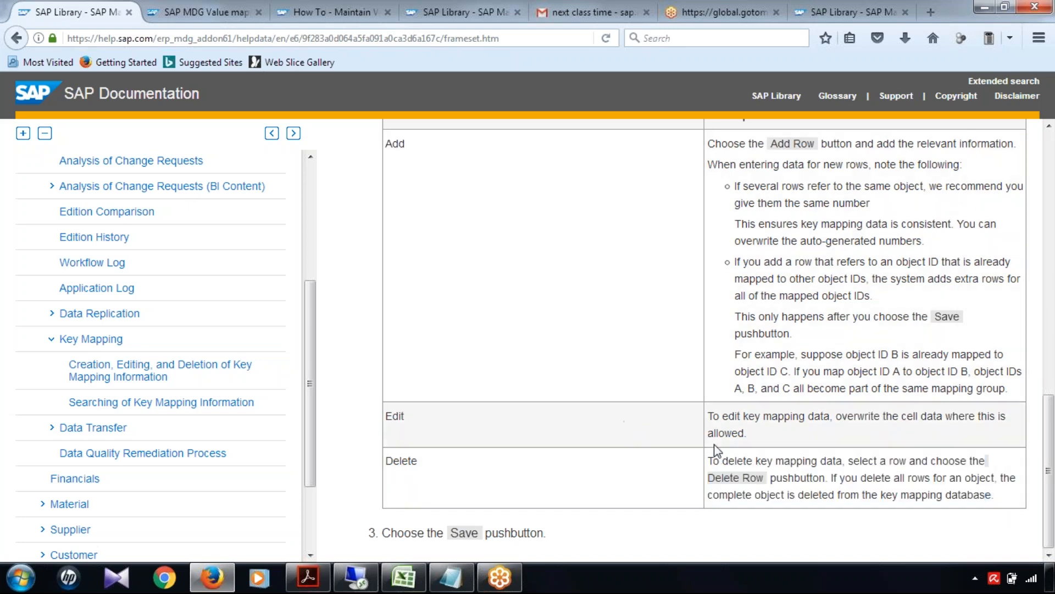
scroll(716, 445, "up", 8)
scroll(717, 447, "up", 3)
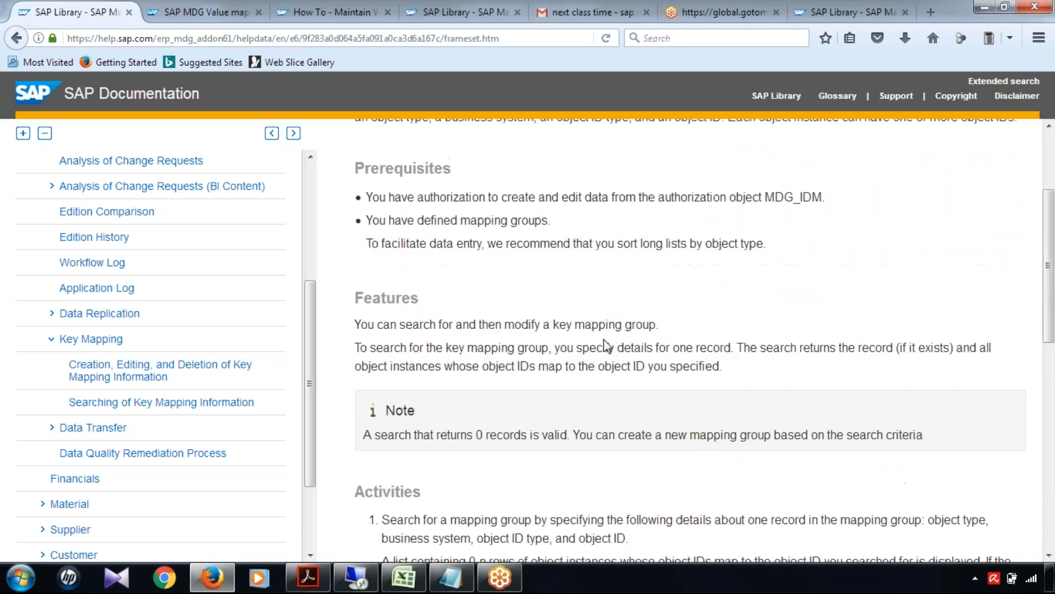
- Return to the Remote Desktop session and review the key mapping import settings and data source
left_click(360, 578)
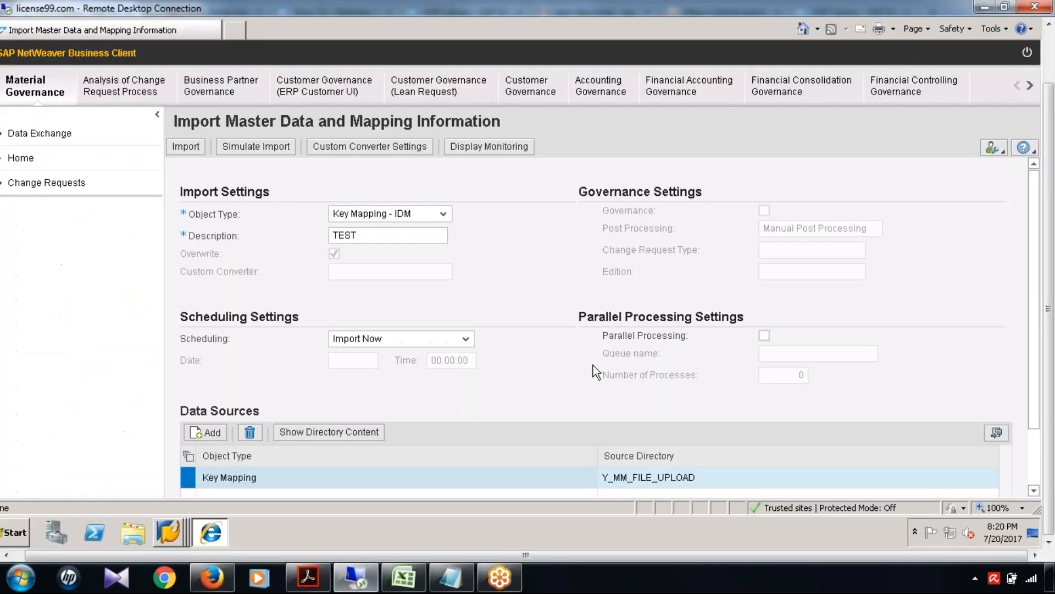
left_click_drag(1053, 310, 1053, 253)
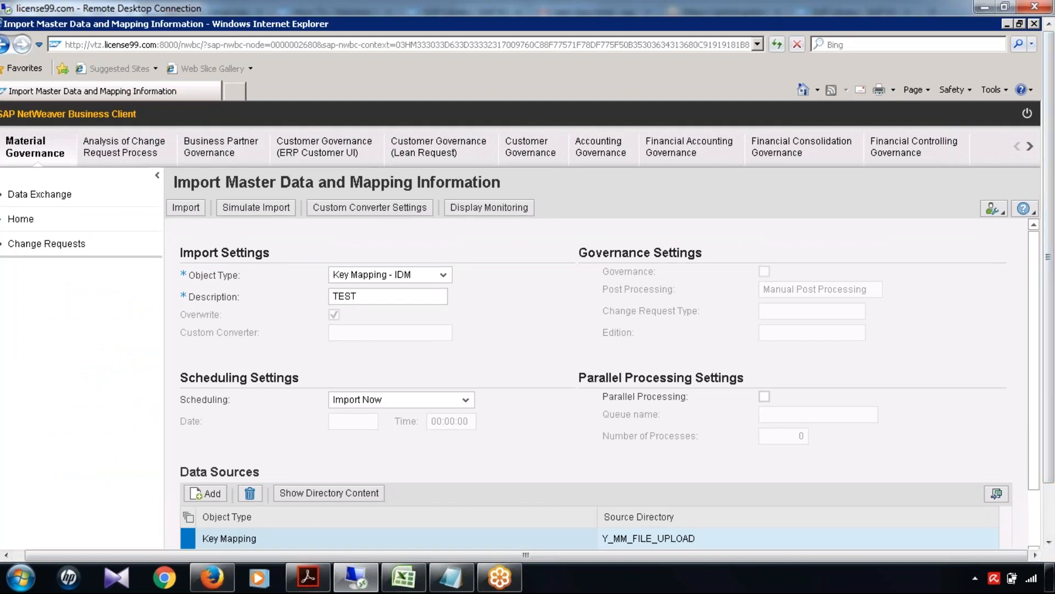
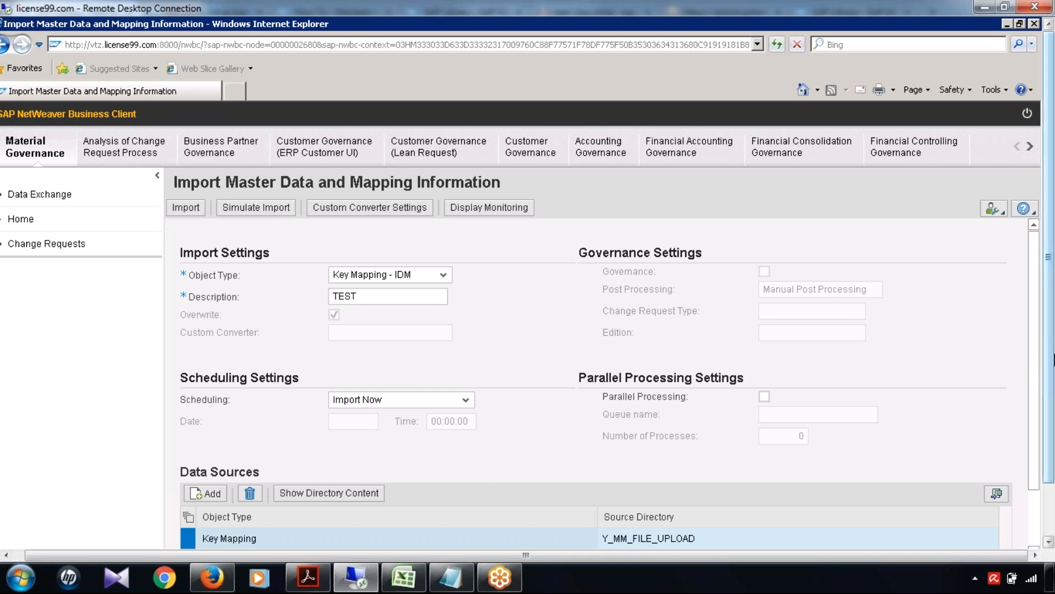
left_click_drag(1053, 356, 1039, 413)
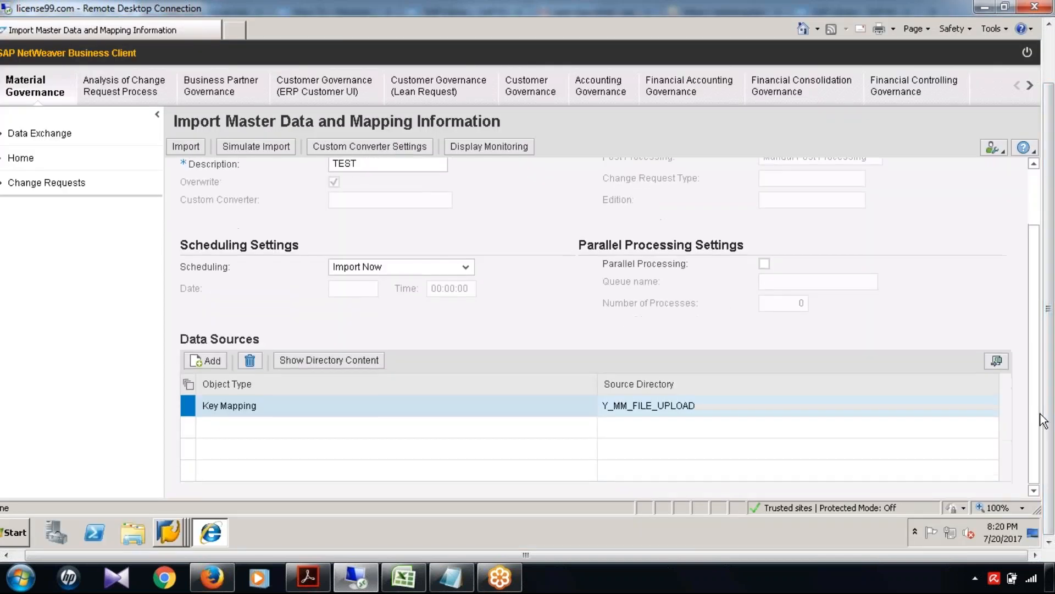
scroll(1038, 330, "up", 3)
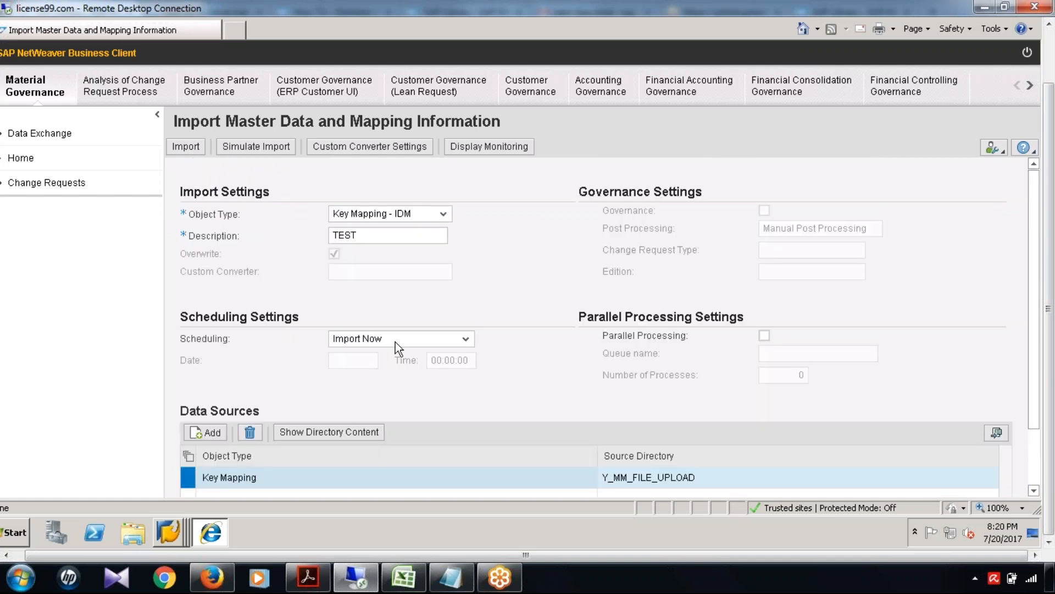
- Switch to the Excel workbook, complete the key mapping Step 3 in B1436 with "File Import process", and save the workbook
left_click(404, 577)
left_click(389, 398)
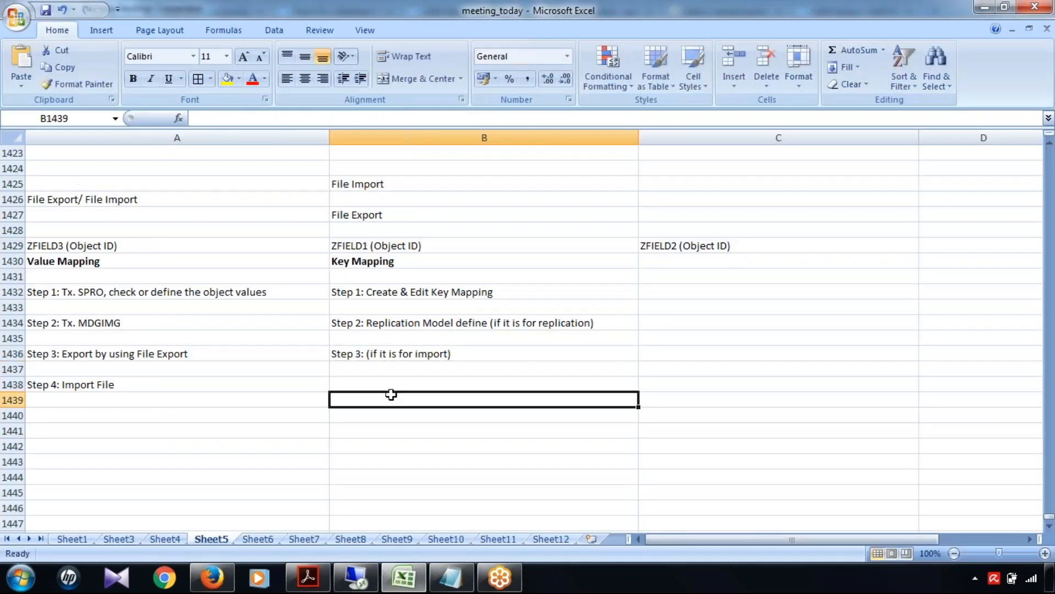
left_click(457, 354)
left_click(418, 120)
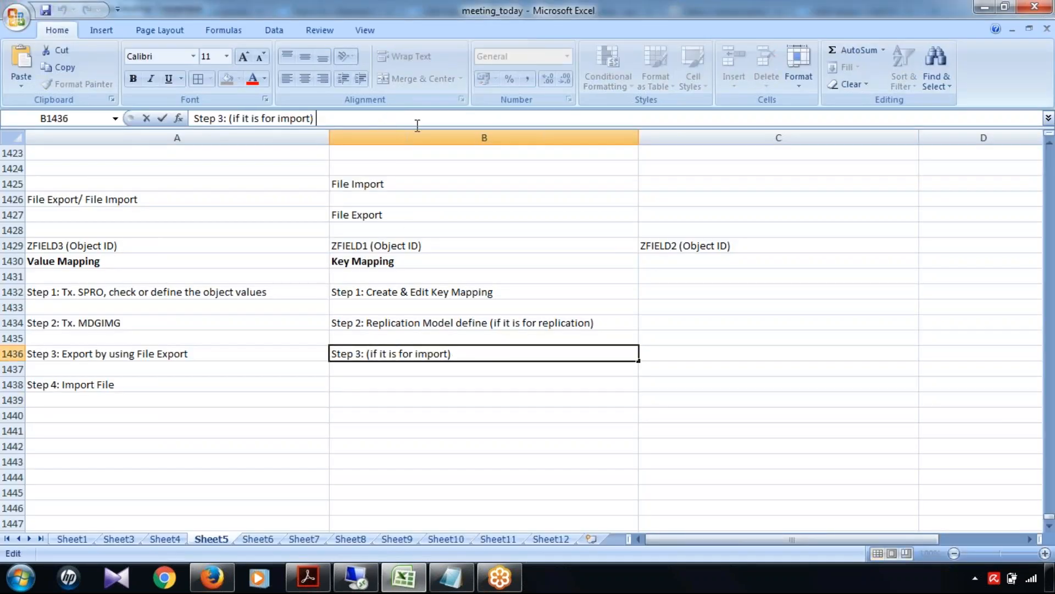
type("File")
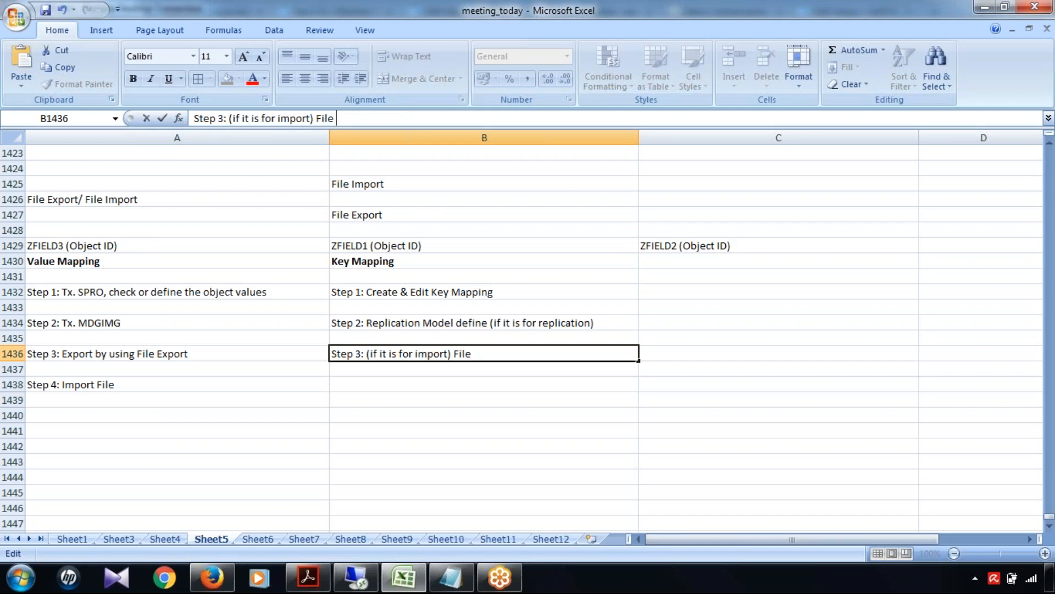
type(" Import pro")
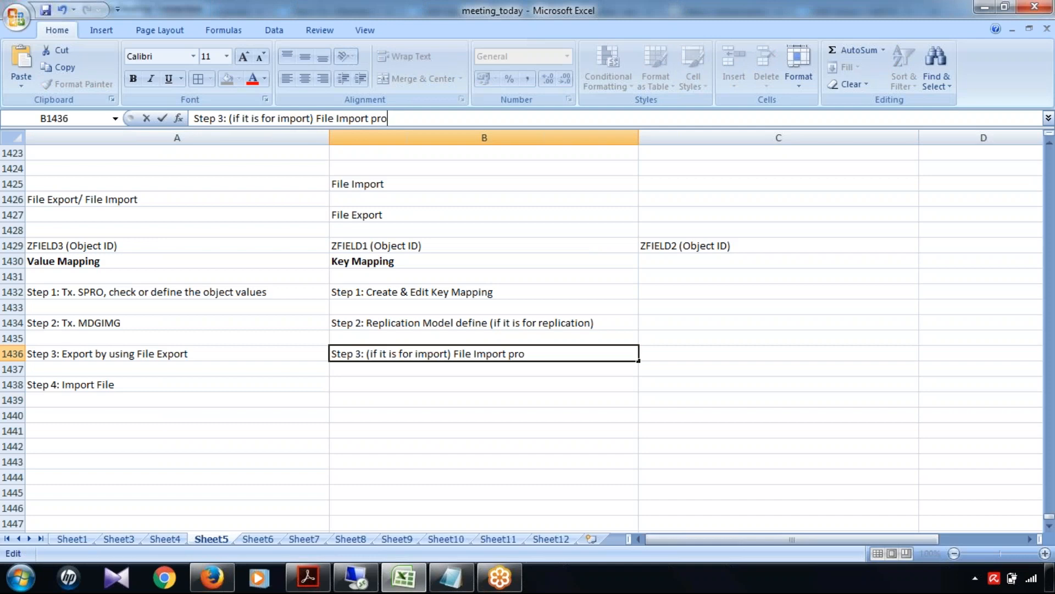
type("cess")
left_click(401, 413)
key("ctrl+s")
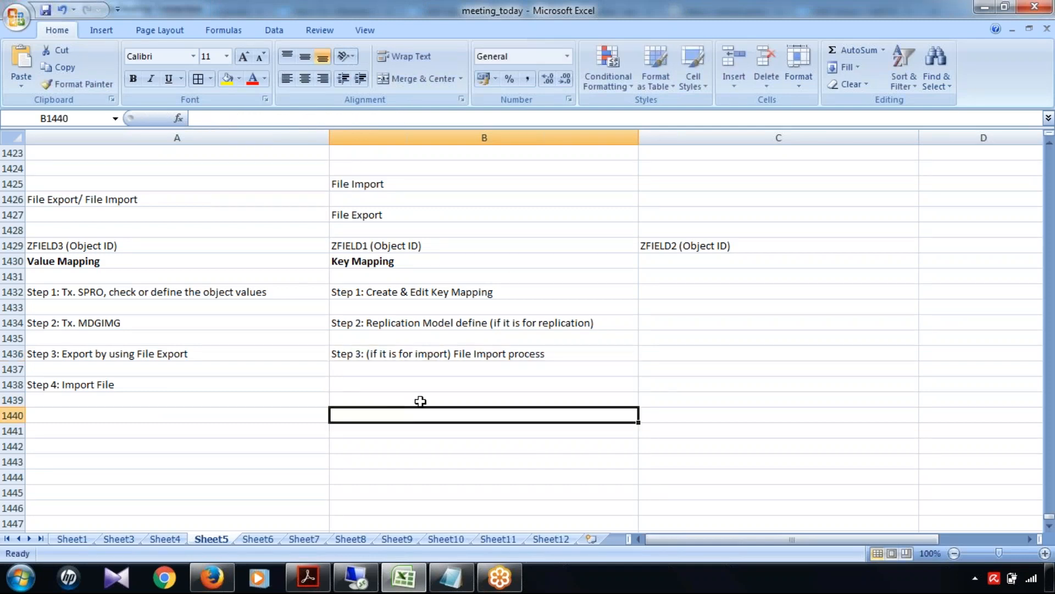
- Add a bold "Case Study:" heading in A1442, below the value mapping and key mapping steps
scroll(420, 401, "up", 1)
left_click(409, 319)
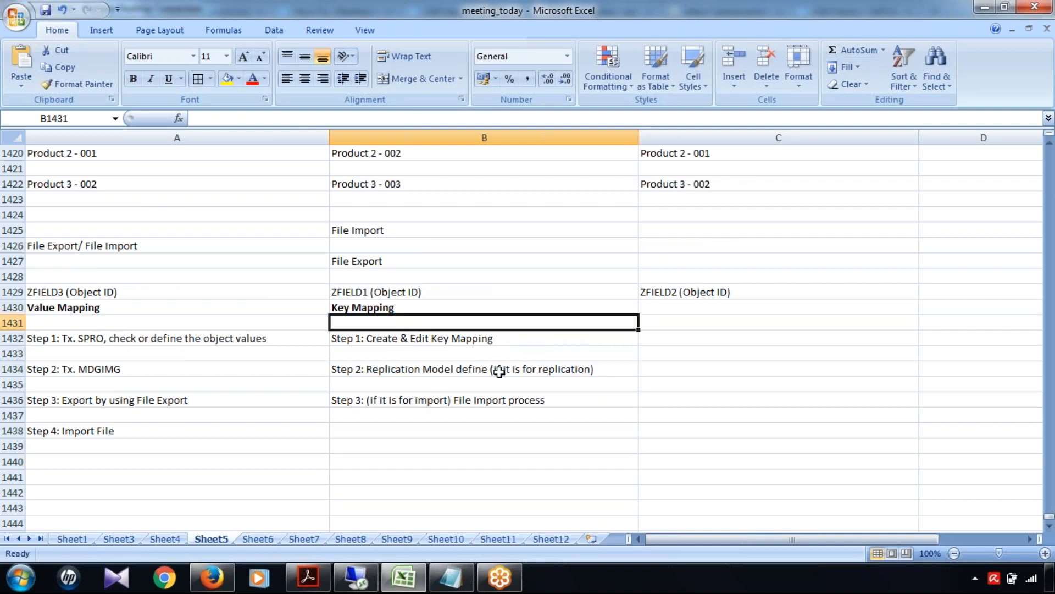
scroll(500, 372, "up", 4)
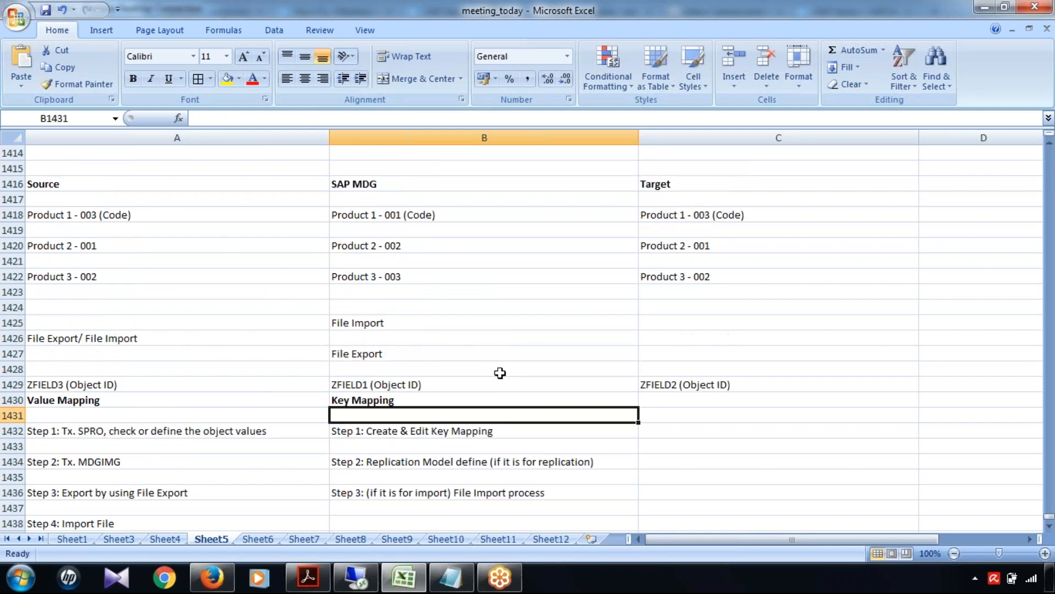
left_click(127, 183)
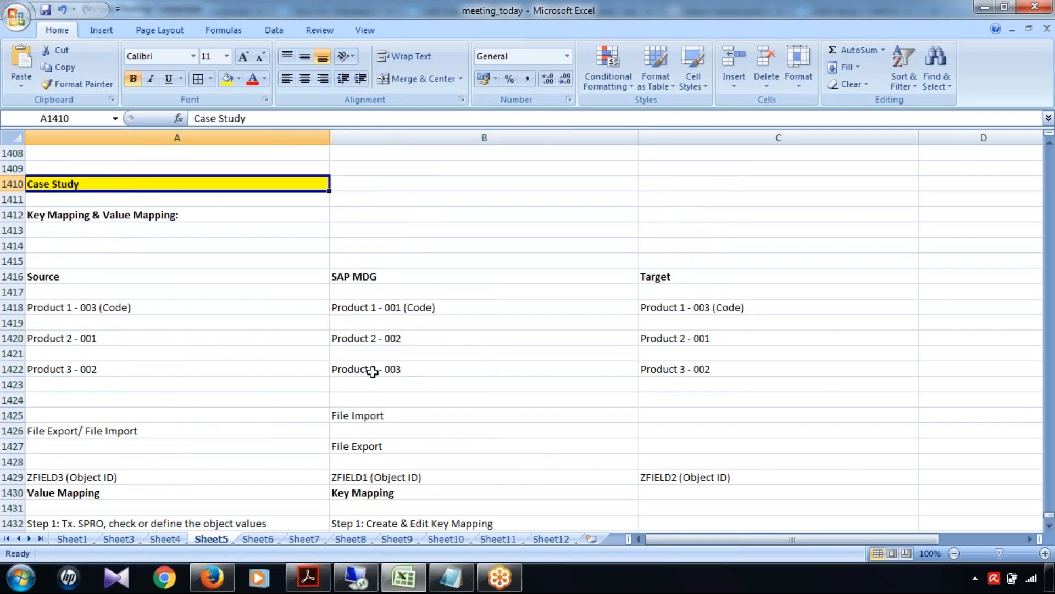
scroll(370, 370, "down", 6)
left_click(120, 404)
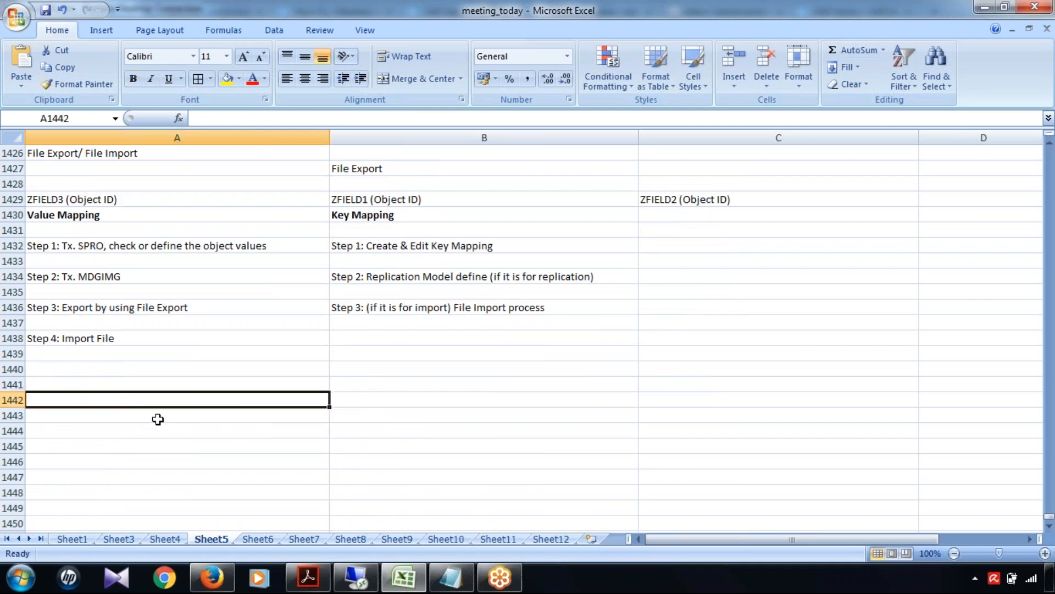
type("Case St")
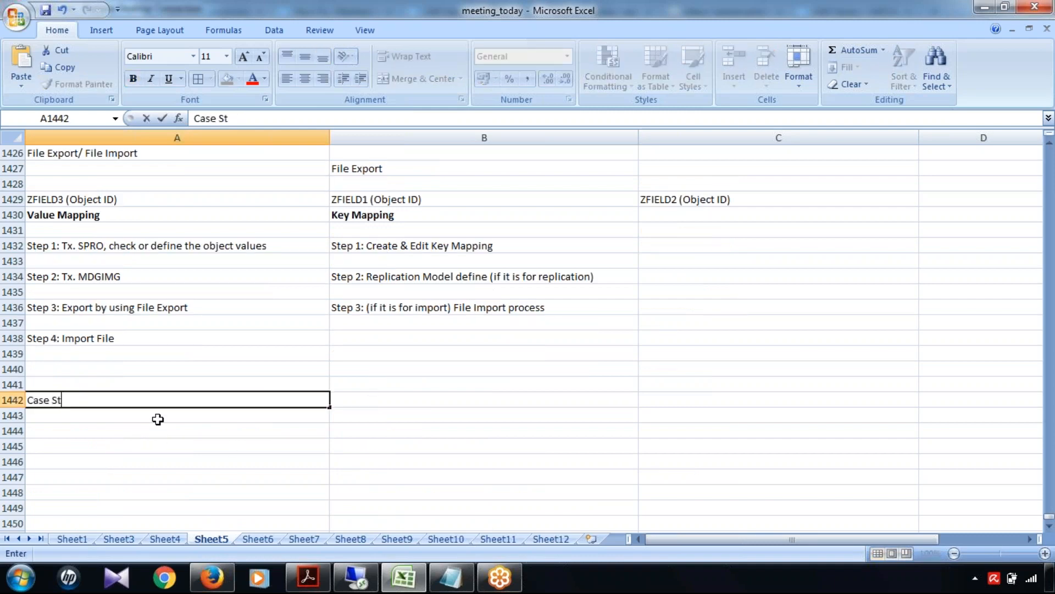
type("udy:")
key("Return")
key("Return")
left_click(116, 403)
key("ctrl+b")
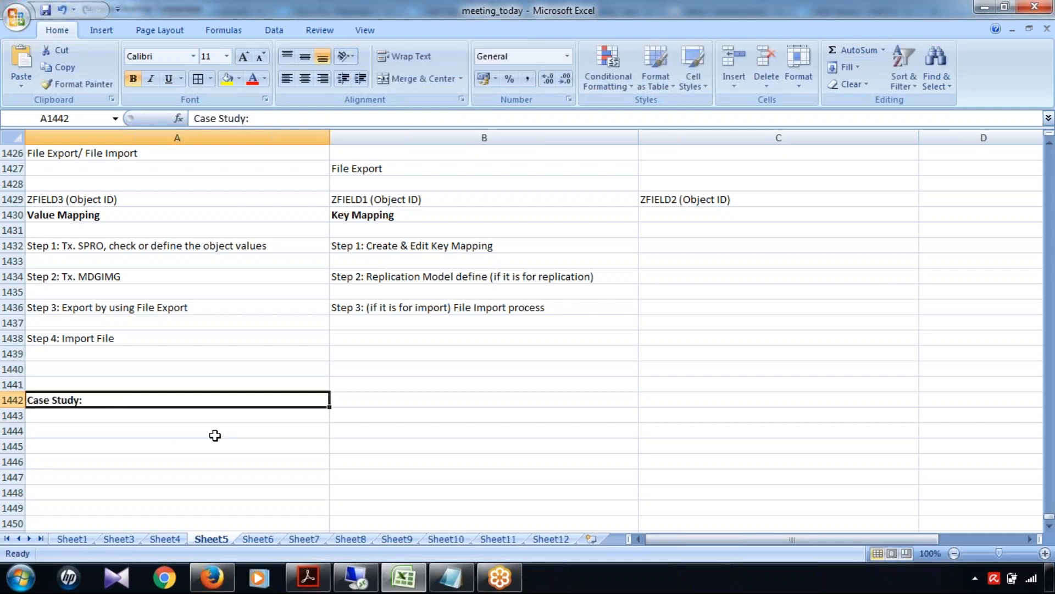
- Enter the case study topic "Identify the SLA of Change Request based on the Priority." in A1444
left_click(153, 441)
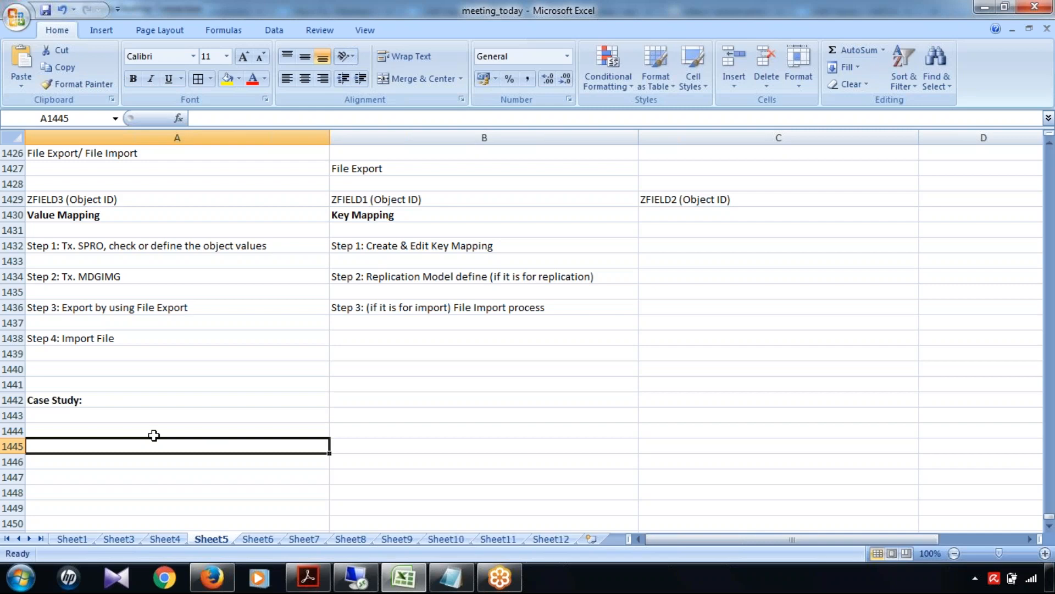
left_click(75, 428)
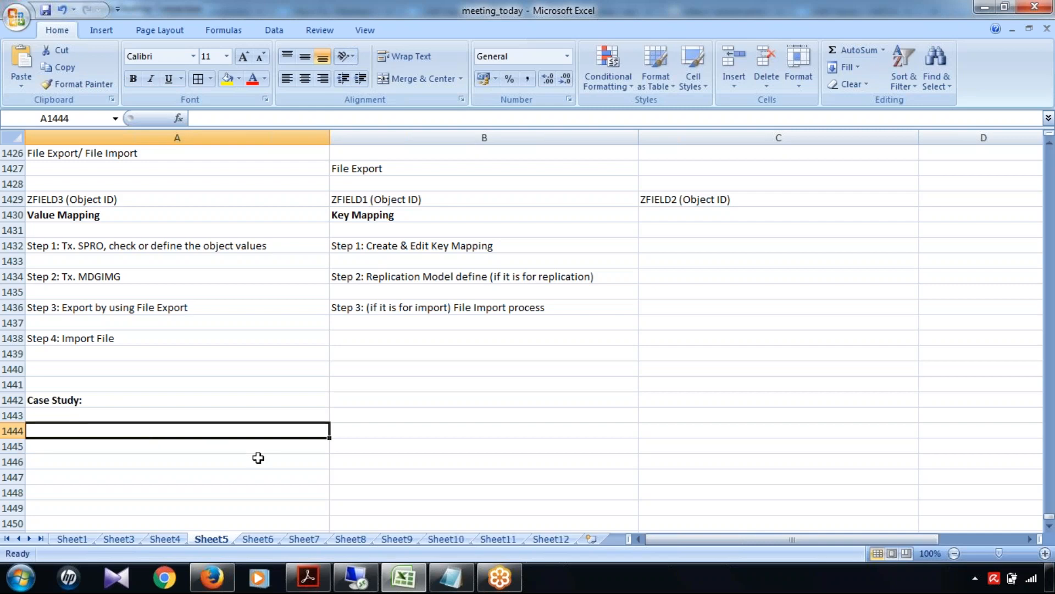
type("Identid")
key("BackSpace")
type("fy the SLA of Change Request based on the Priority.")
key("ctrl+Return")
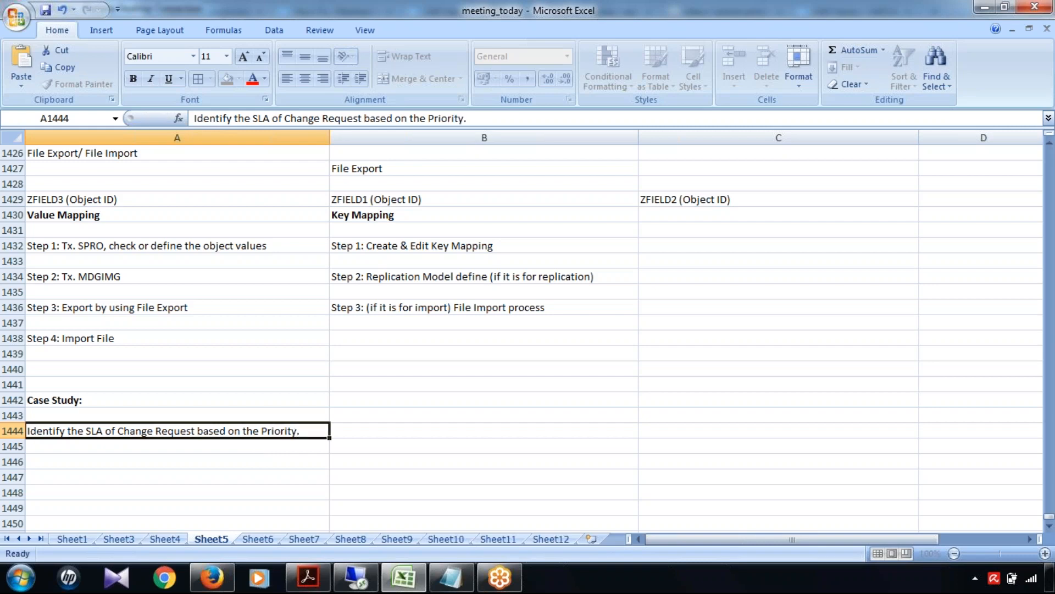
left_click(279, 475)
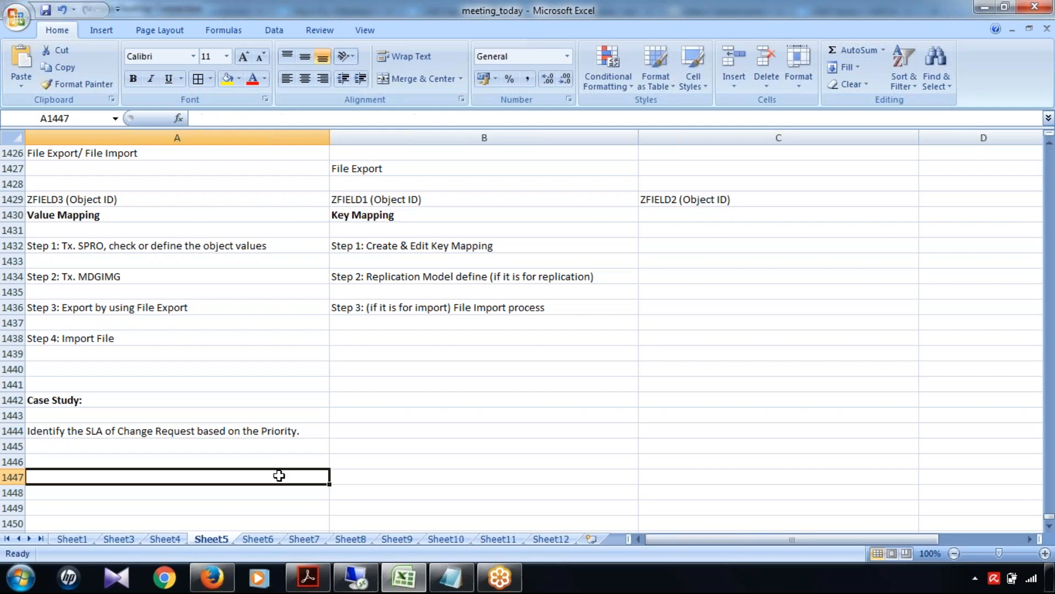
left_click(225, 419)
left_click(196, 427)
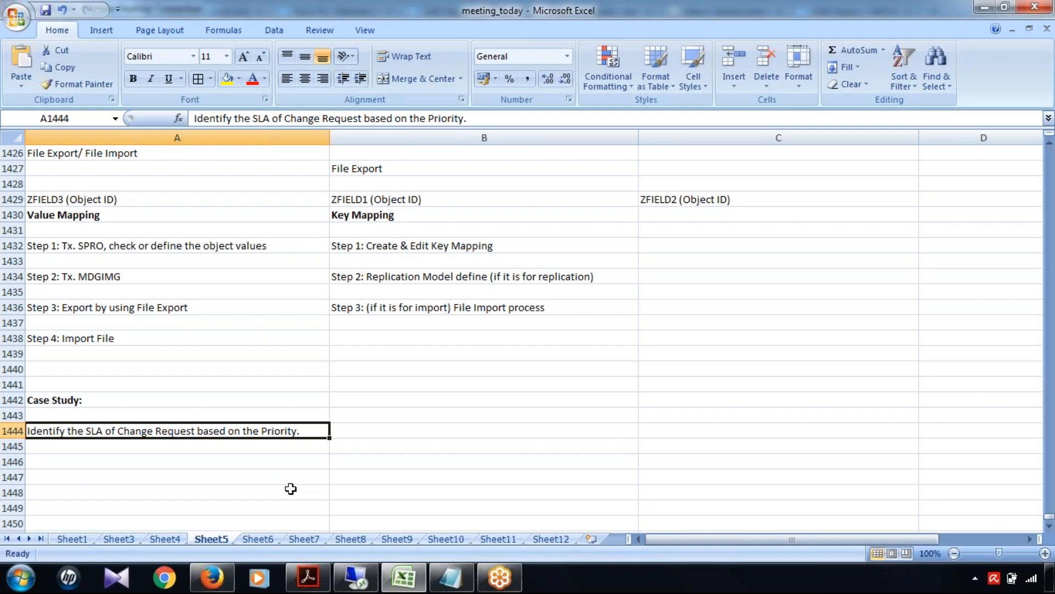
- Enter the label "Step1:" in A1447, two blank rows below the case study topic
scroll(288, 487, "down", 2)
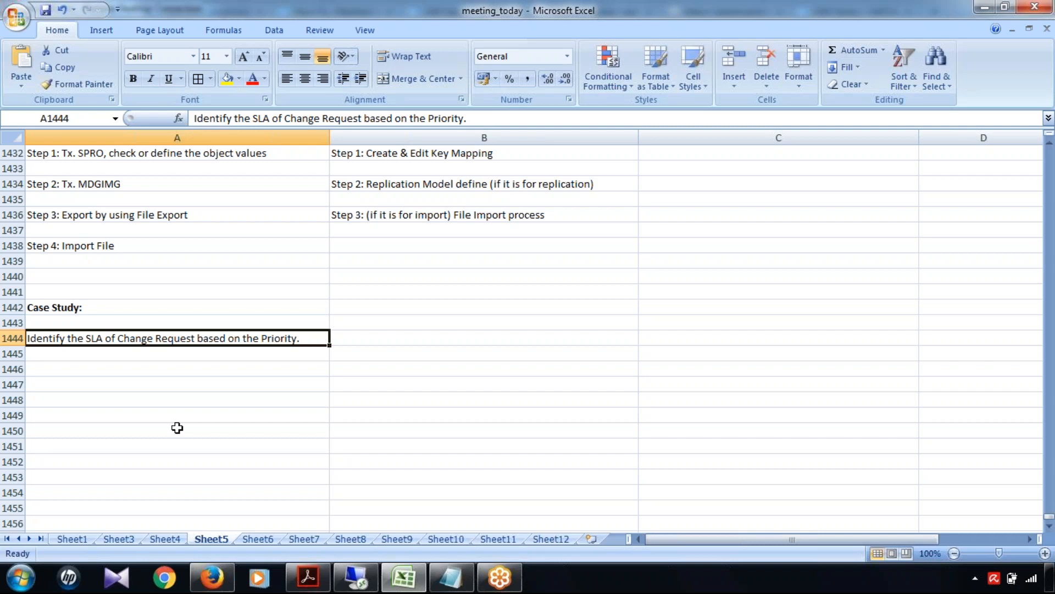
left_click(115, 385)
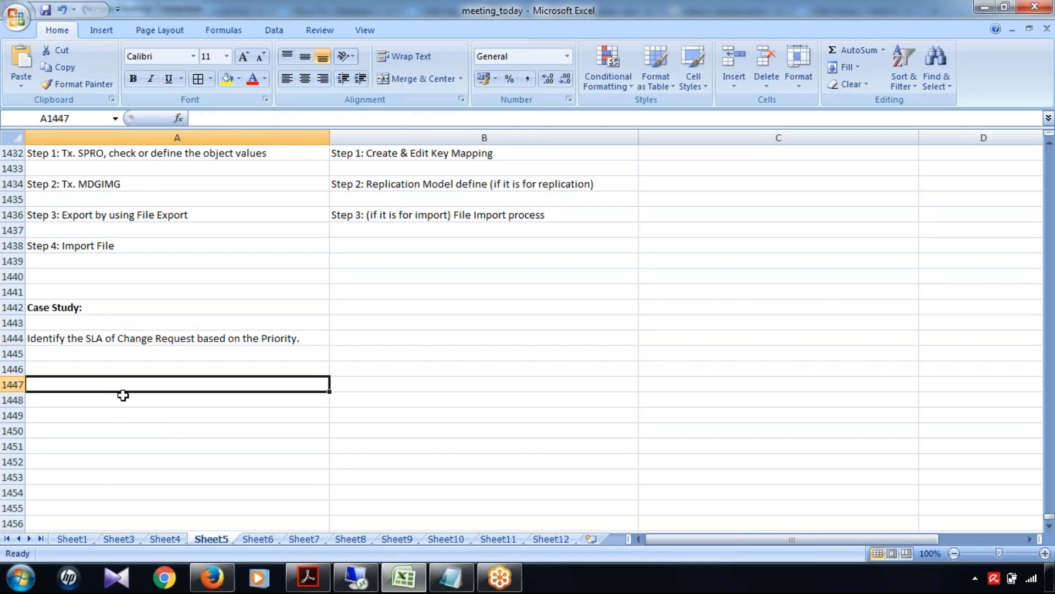
type("STep1:")
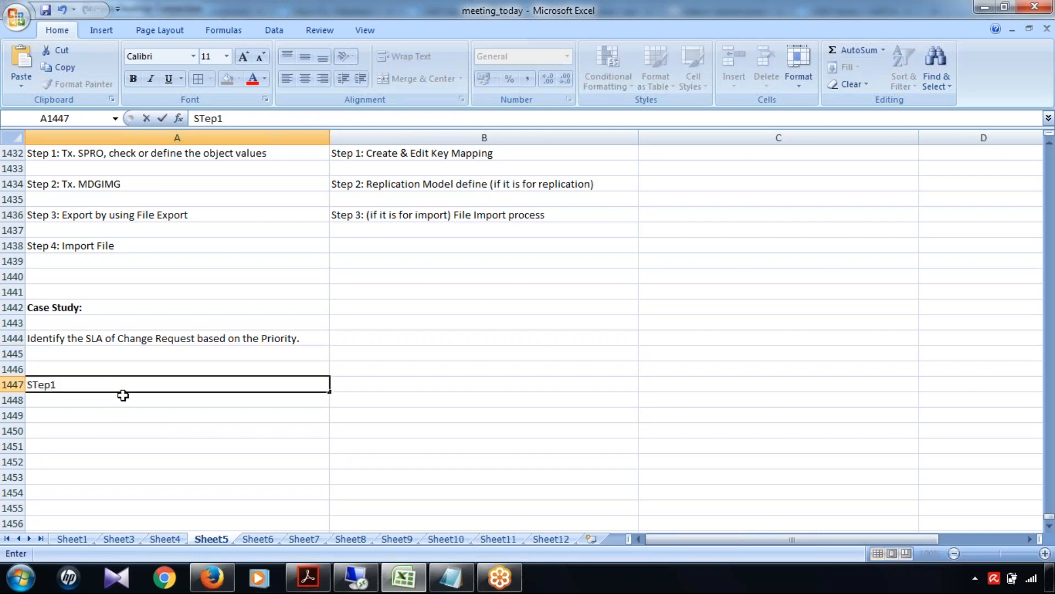
key("Return")
key("Return")
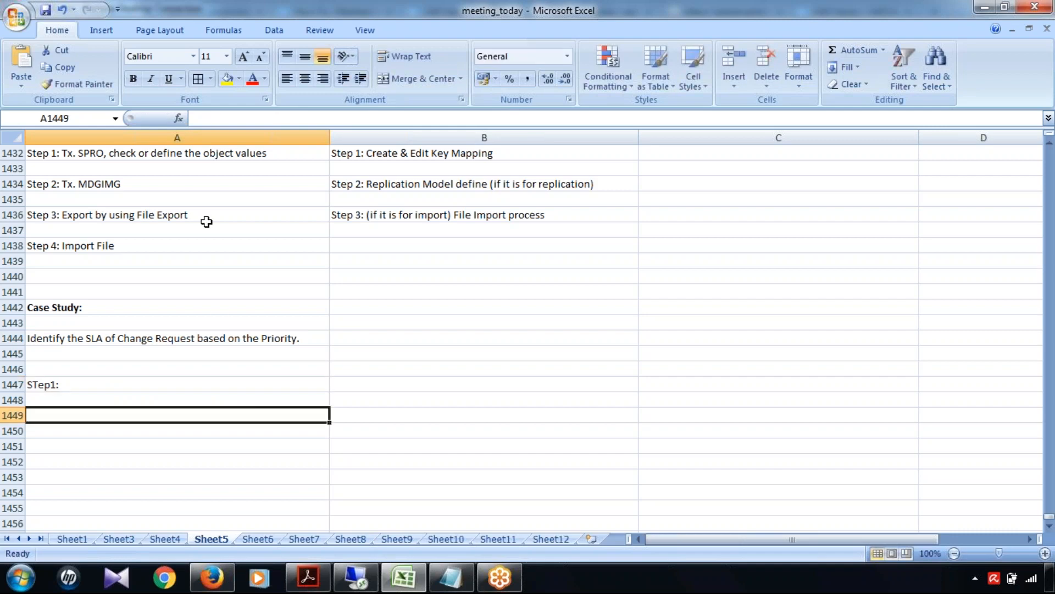
left_click(72, 387)
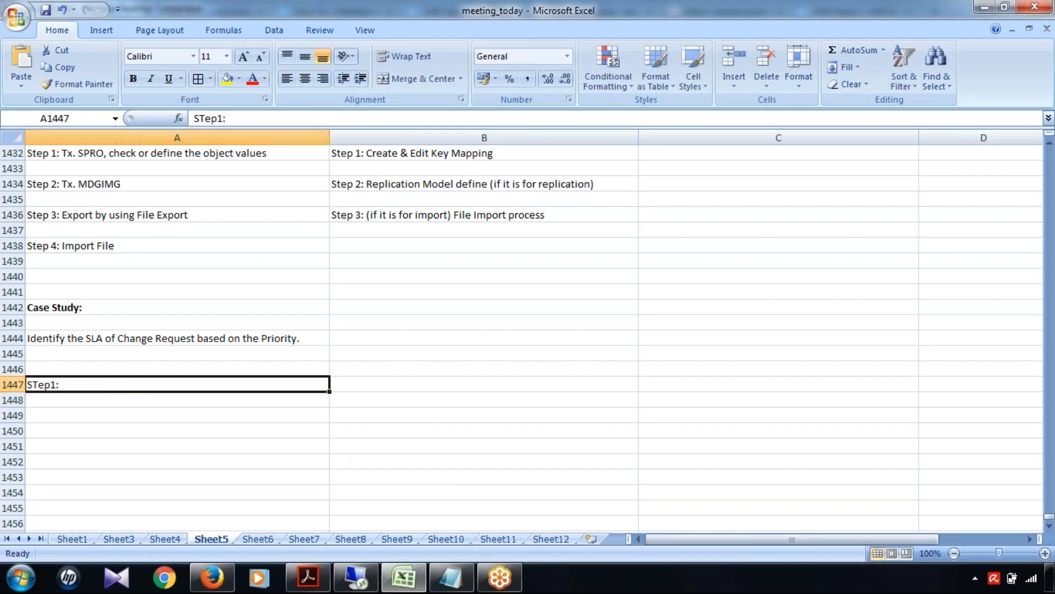
left_click(205, 118)
key("BackSpace")
type("t")
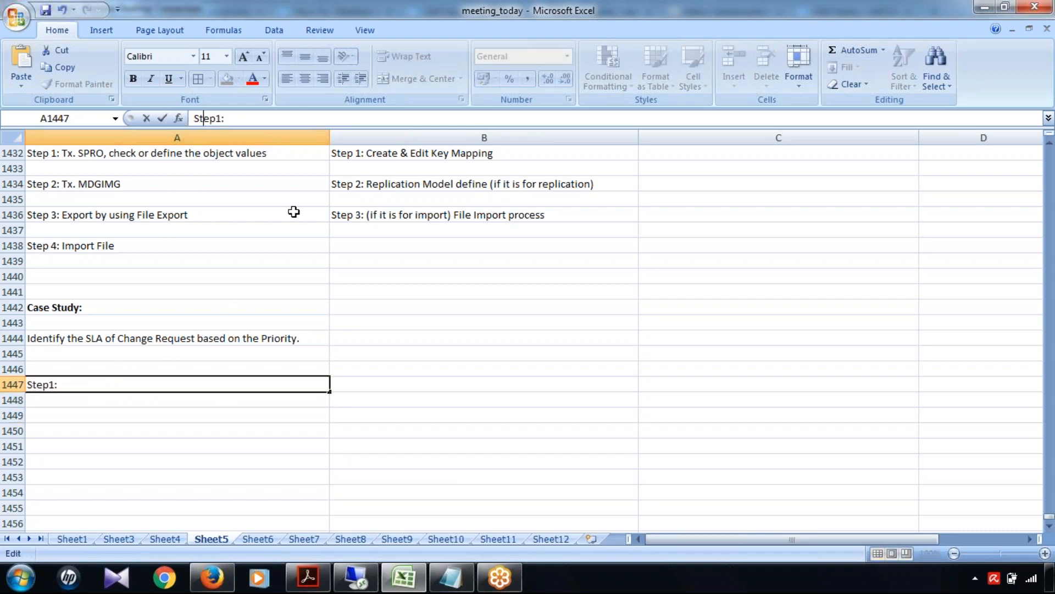
- Extend the Step1 label in A1447 with the text "Define one Custom Table for SLA identification"
left_click(332, 116)
type("Define ")
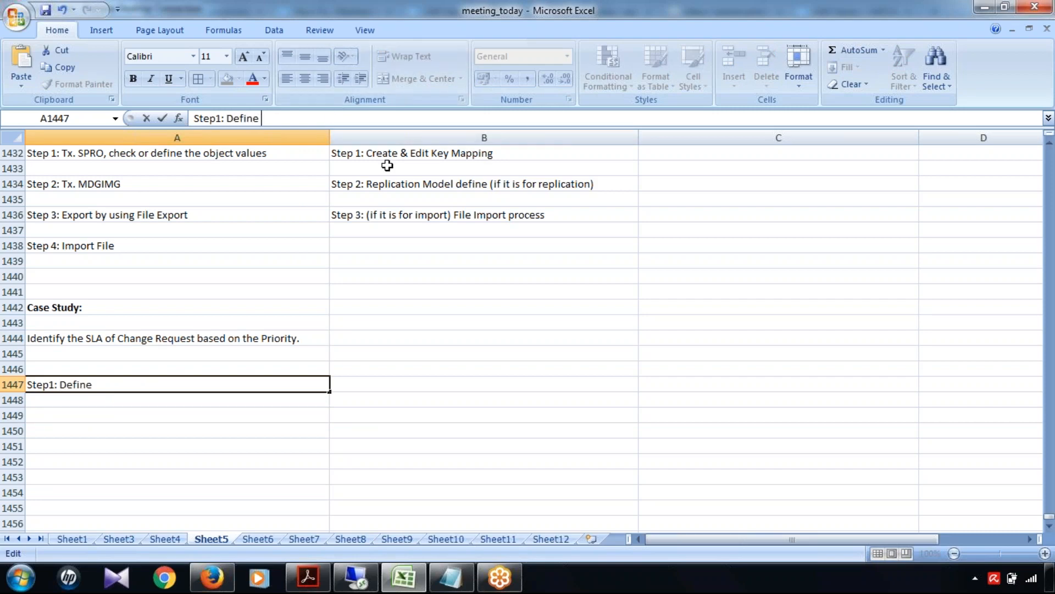
type("one Custom Tabl")
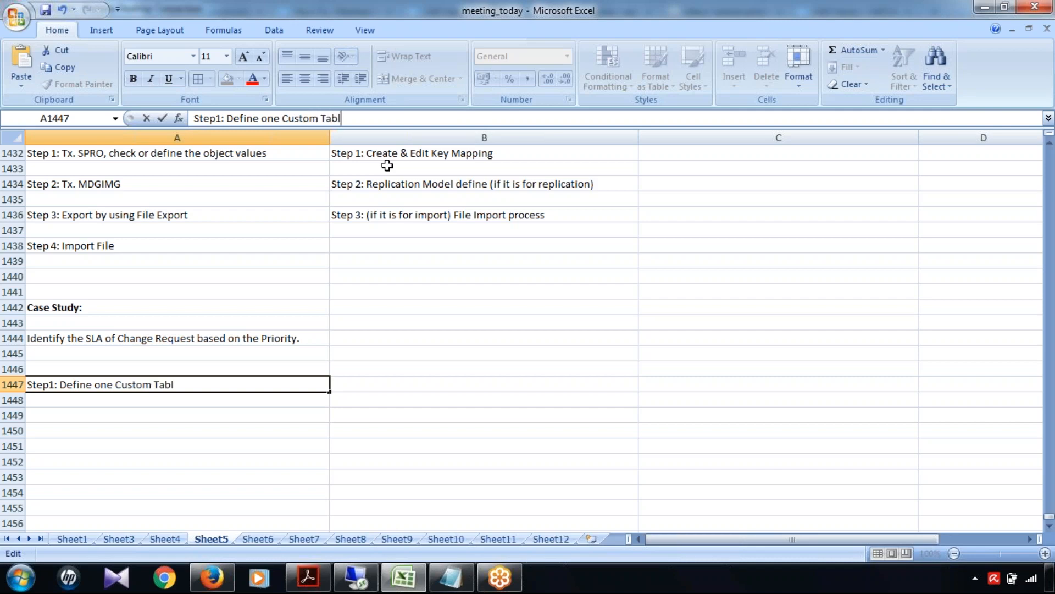
type("e for SLA identi")
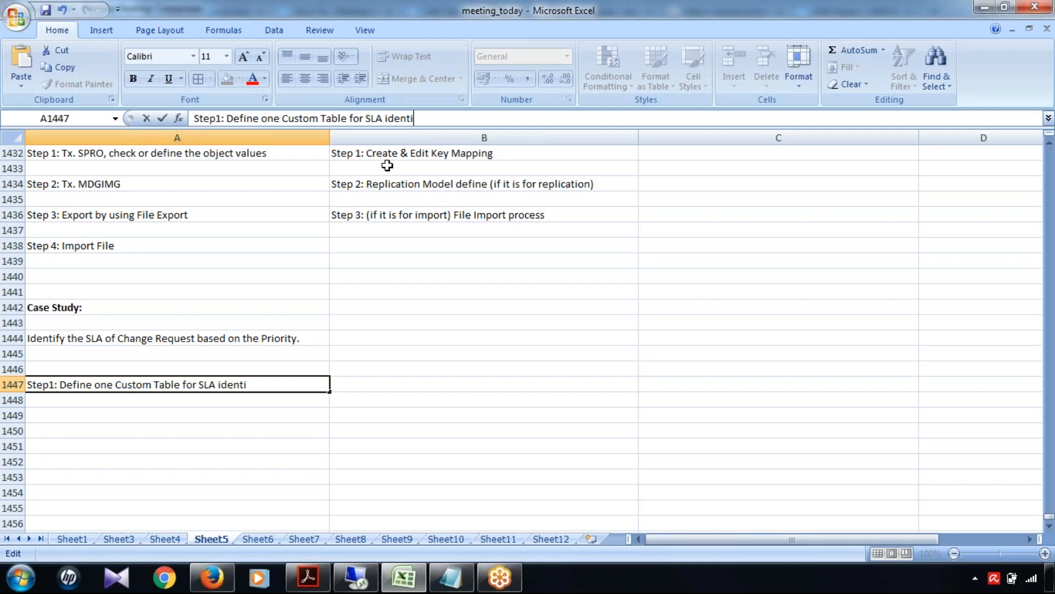
type("fication")
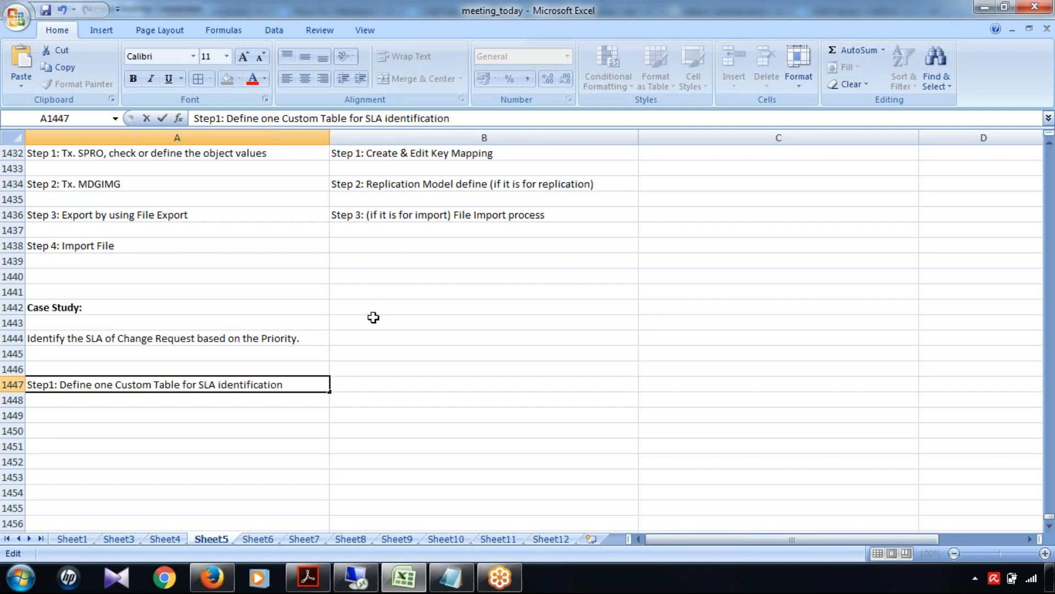
- List the first custom table fields, "CR#" in A1449 and "CR Description" in A1450
left_click(178, 419)
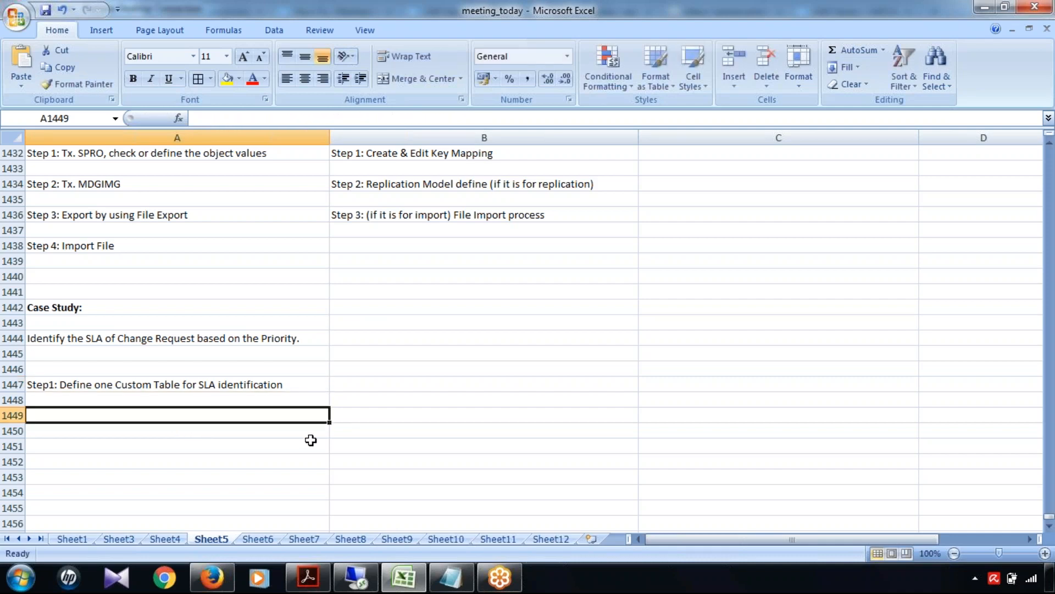
type("CR")
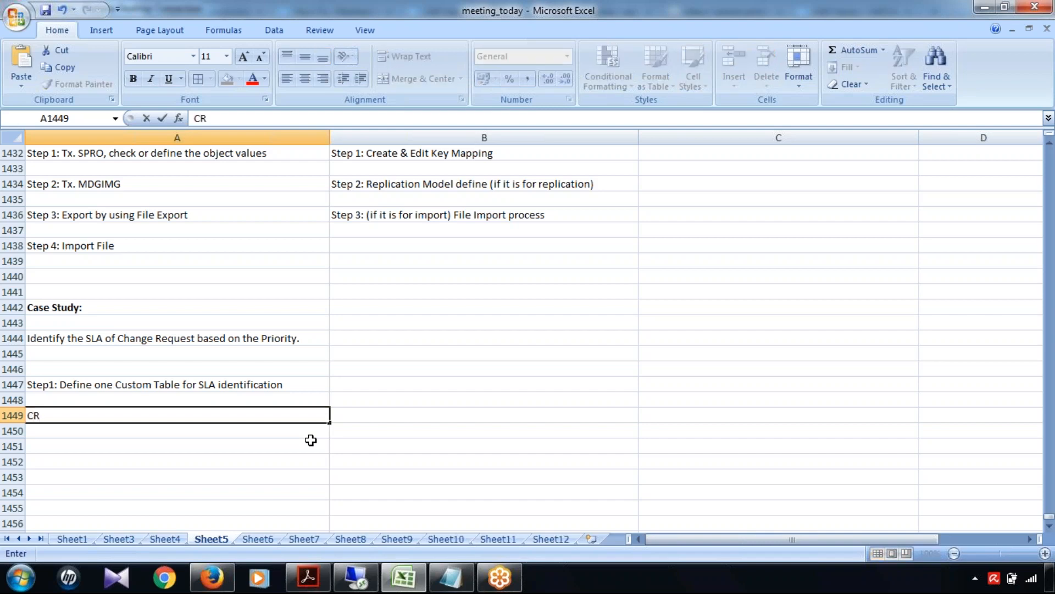
type("#,")
key("BackSpace")
key("BackSpace")
key("Return")
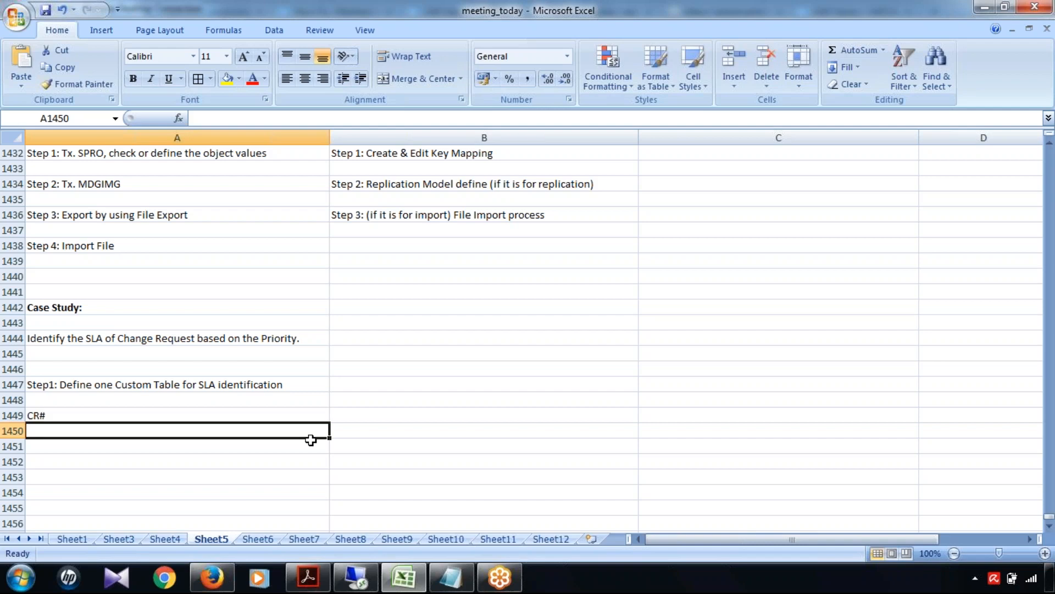
type("CR")
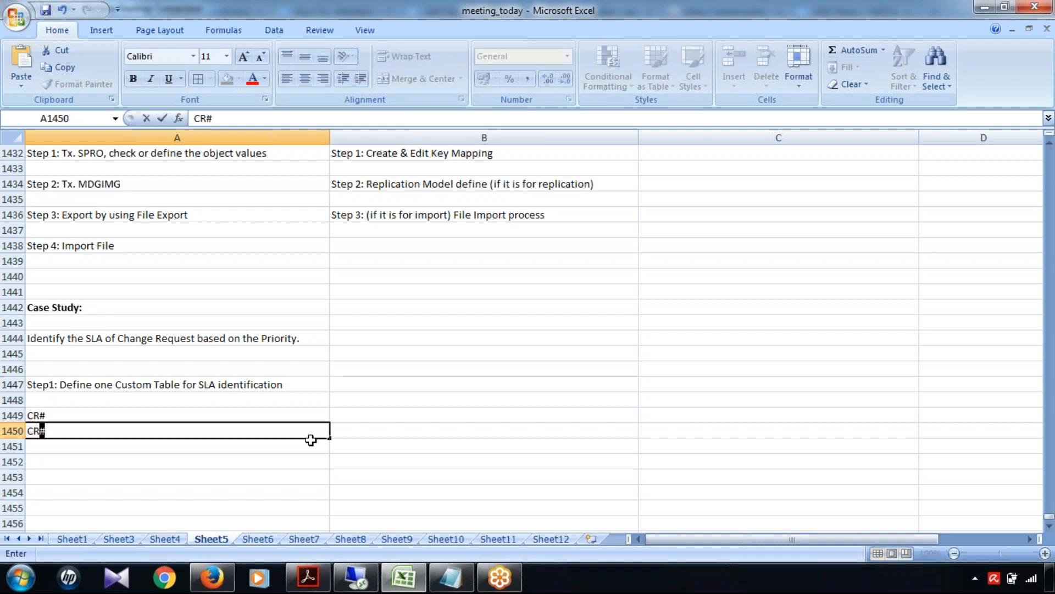
type(" Description")
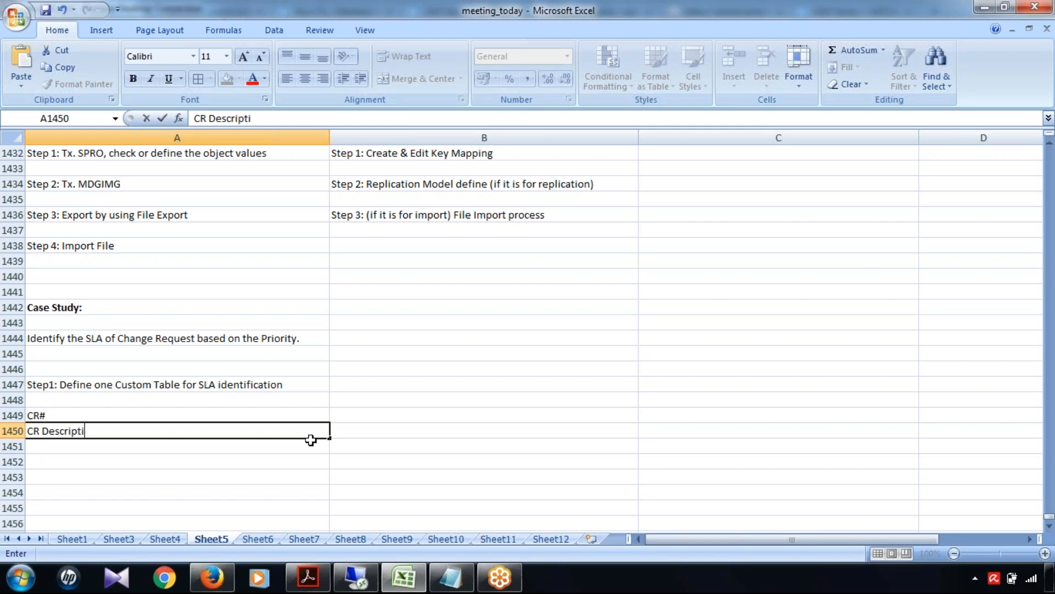
key("Return")
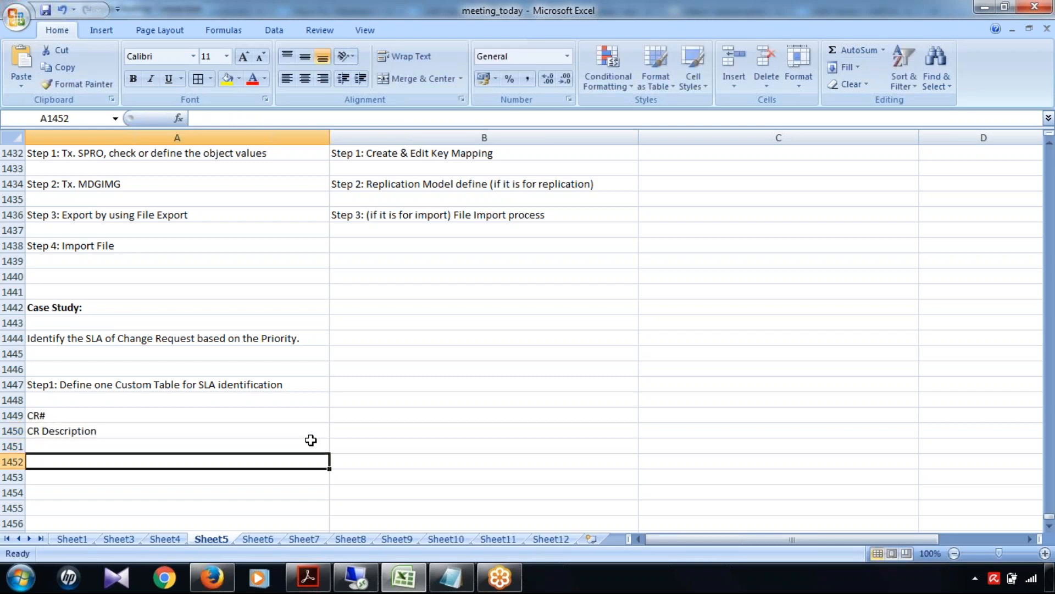
- Add the custom table fields "SLA result" in A1451 and "Priority" in A1452
type("SLA ")
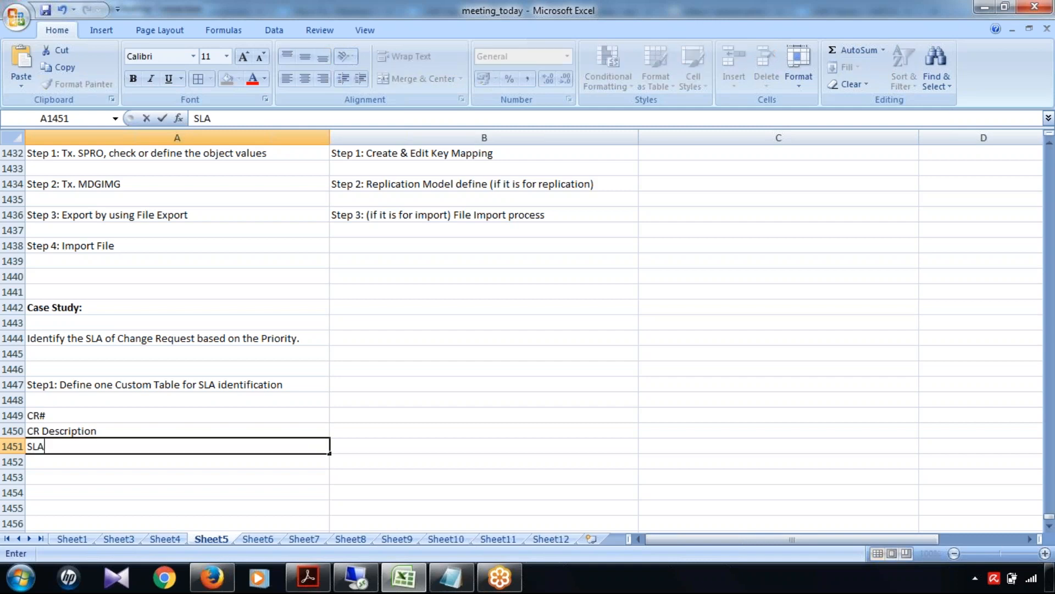
type("result")
left_click(104, 464)
type("Pro")
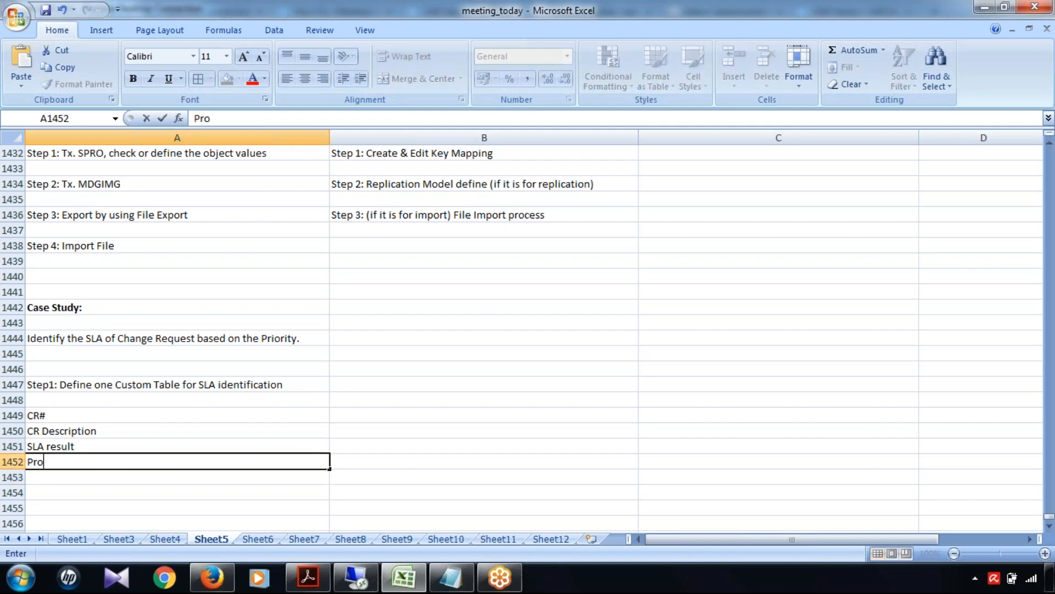
key("BackSpace")
type("iority")
left_click(169, 498)
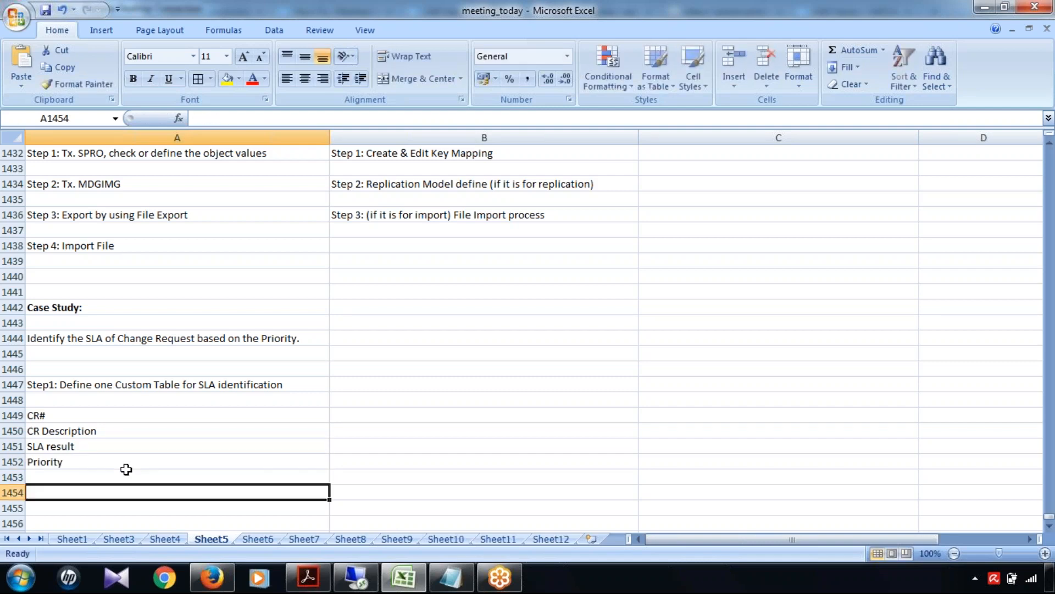
left_click_drag(83, 416, 92, 461)
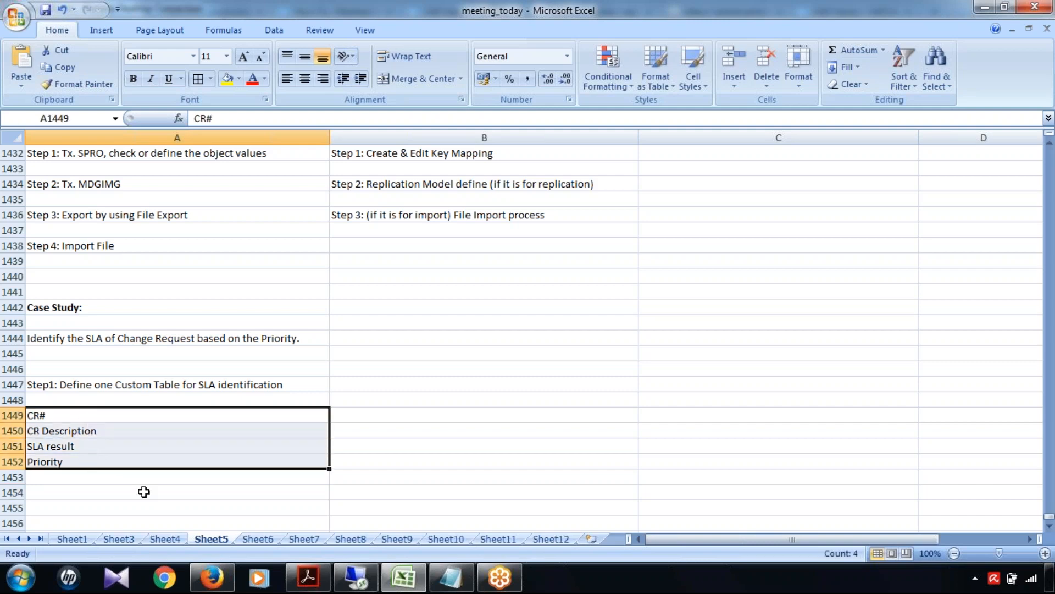
left_click(71, 419)
left_click(92, 432)
left_click(95, 447)
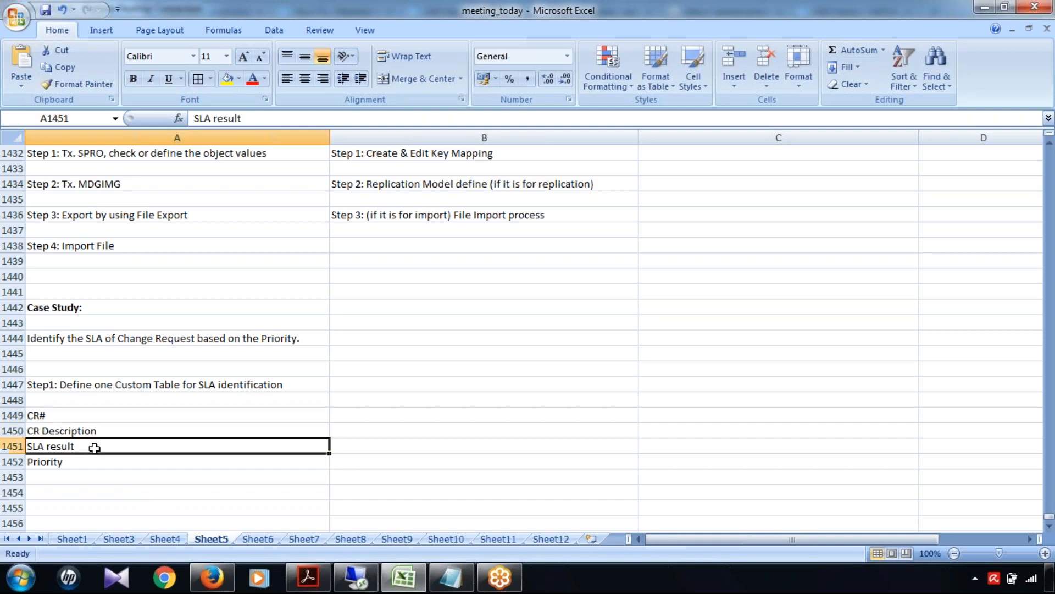
left_click(92, 461)
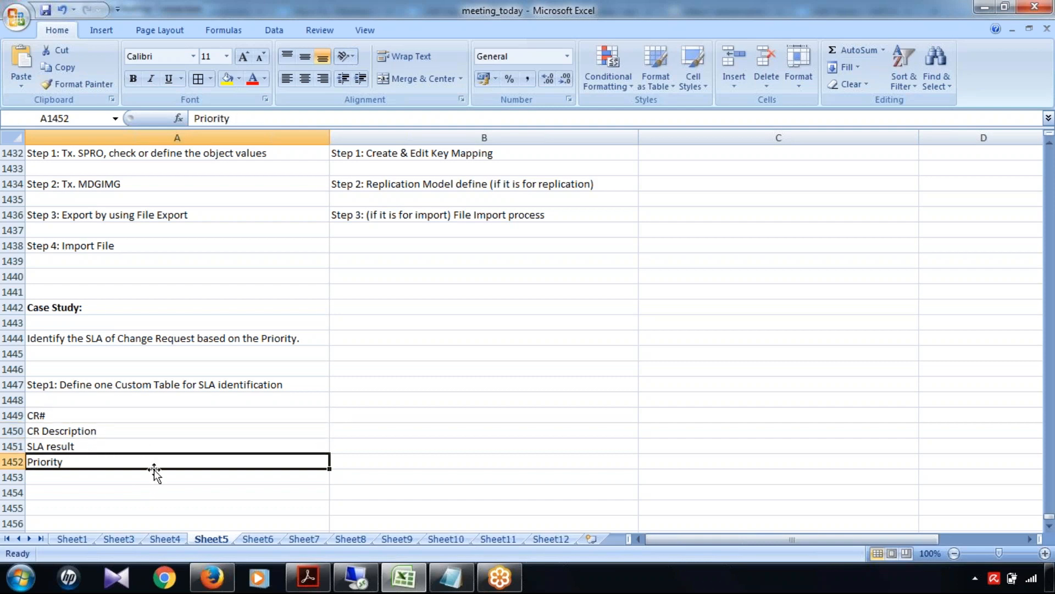
scroll(154, 471, "down", 2)
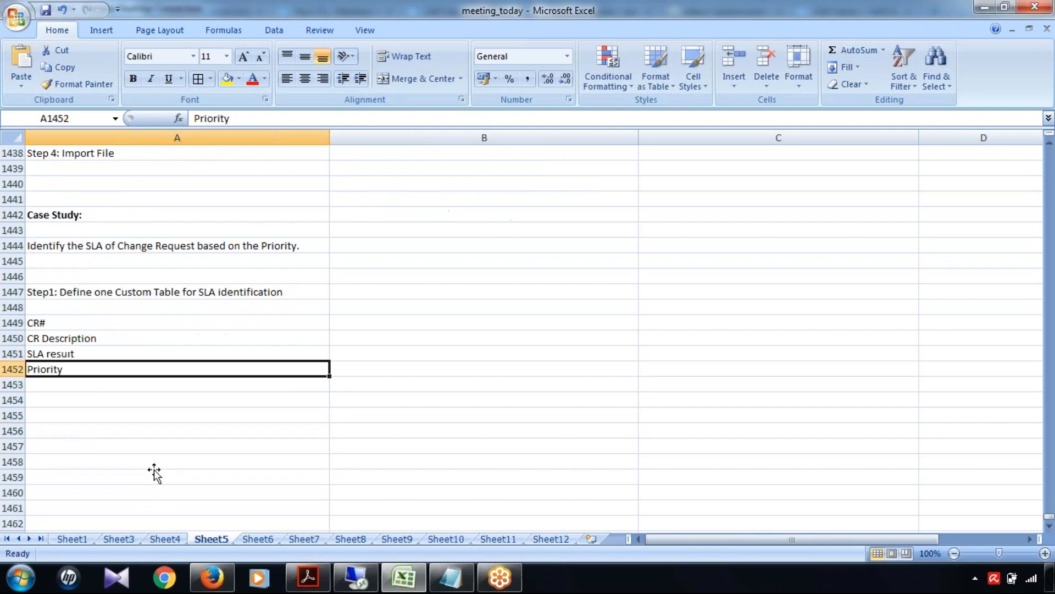
left_click(59, 323)
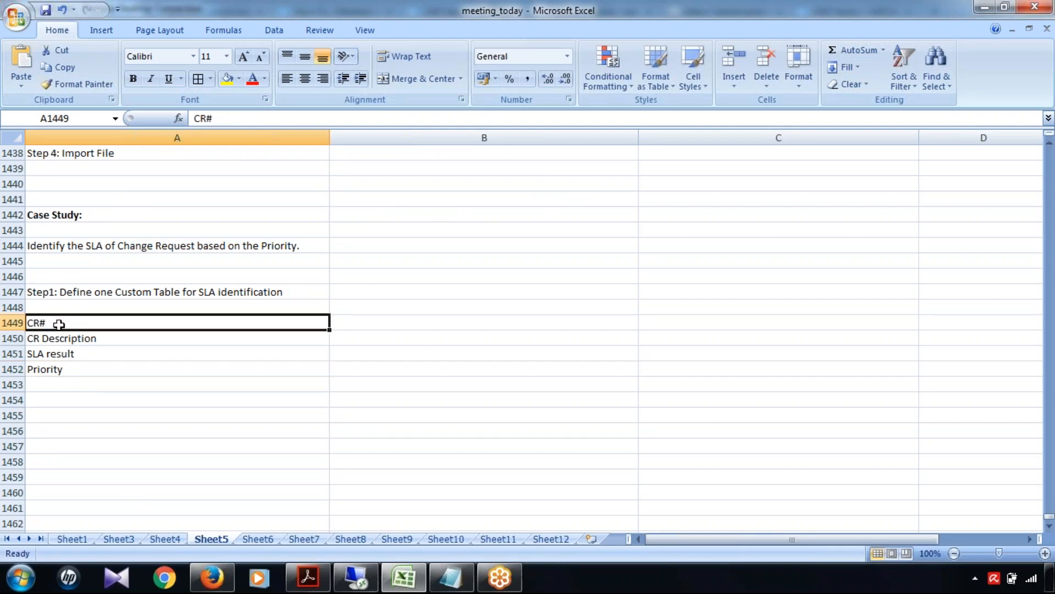
- Extend the "SLA result" field in A1451 with the possible outcomes "(SLA meet/SLA violated)"
left_click(72, 356)
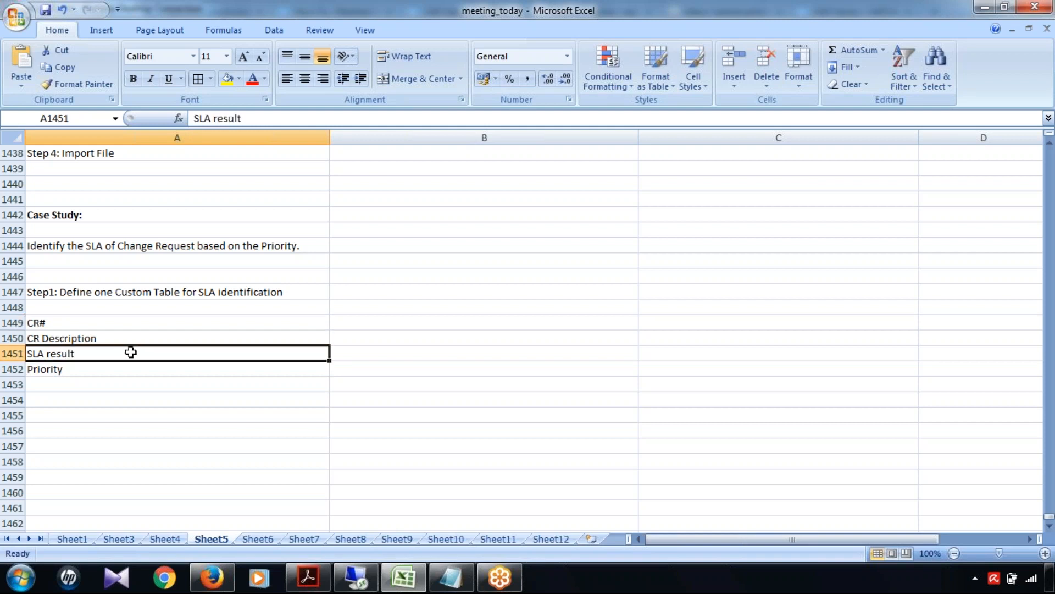
left_click(327, 117)
type("(")
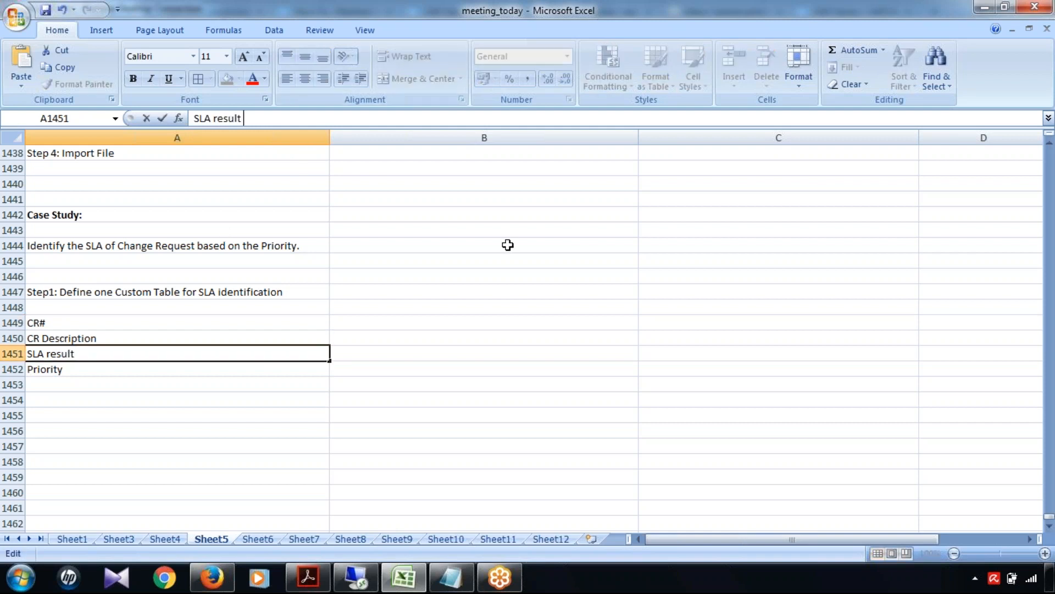
type("meet/SLA viola")
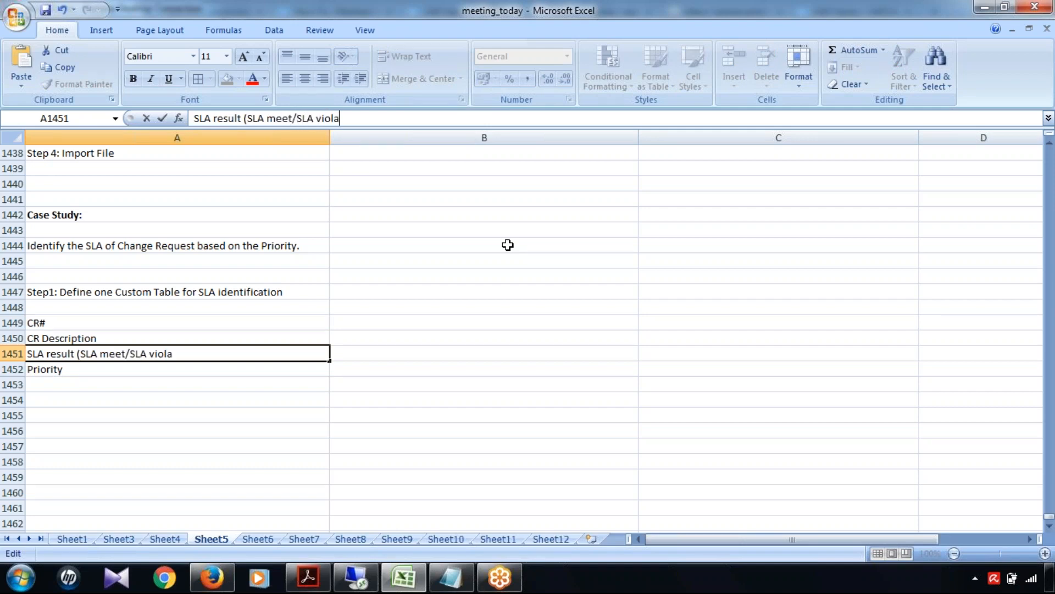
type("ted)")
left_click(227, 437)
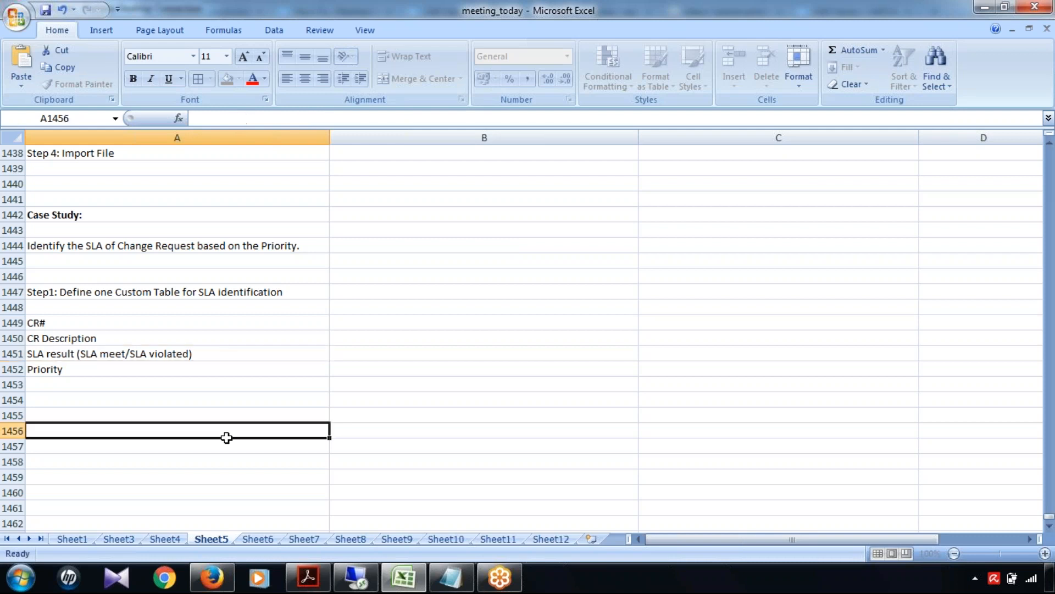
- Switch to the SAP remote session and open Create Change Request Type under General Settings, Process Modeling, Change Requests
left_click(78, 370)
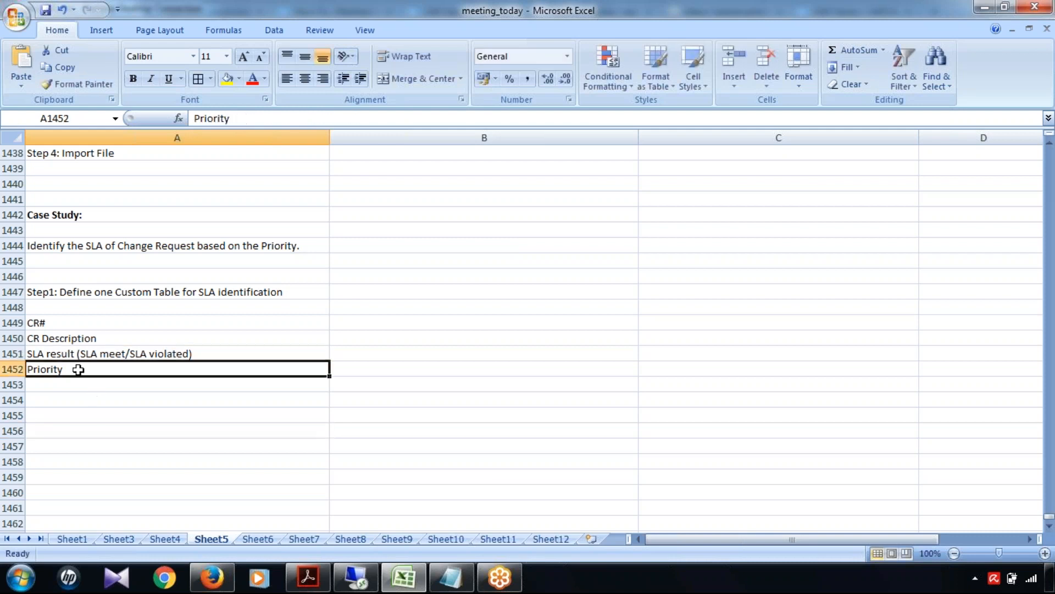
left_click(376, 585)
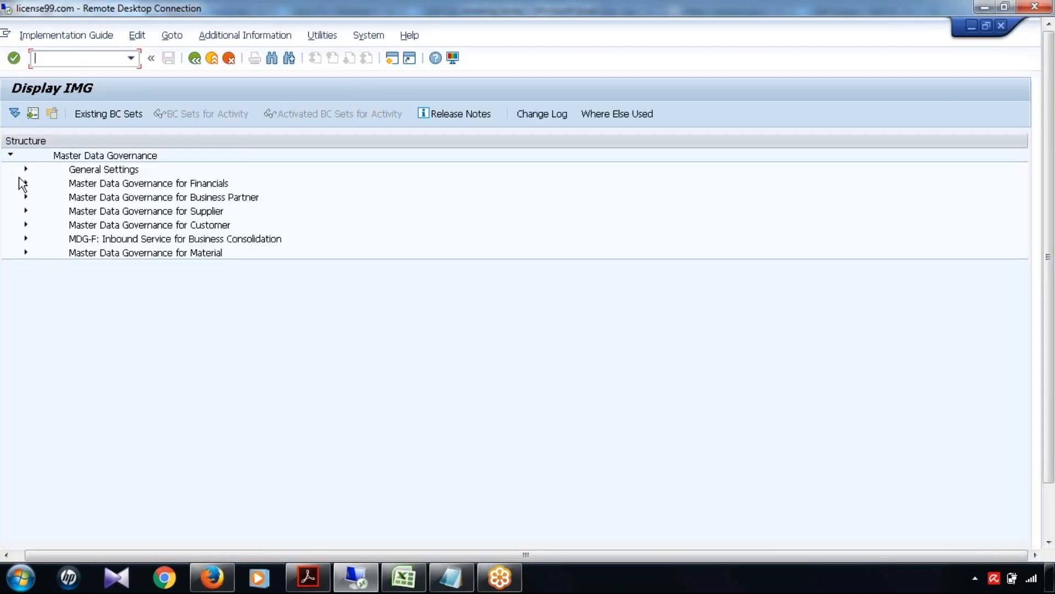
left_click(25, 169)
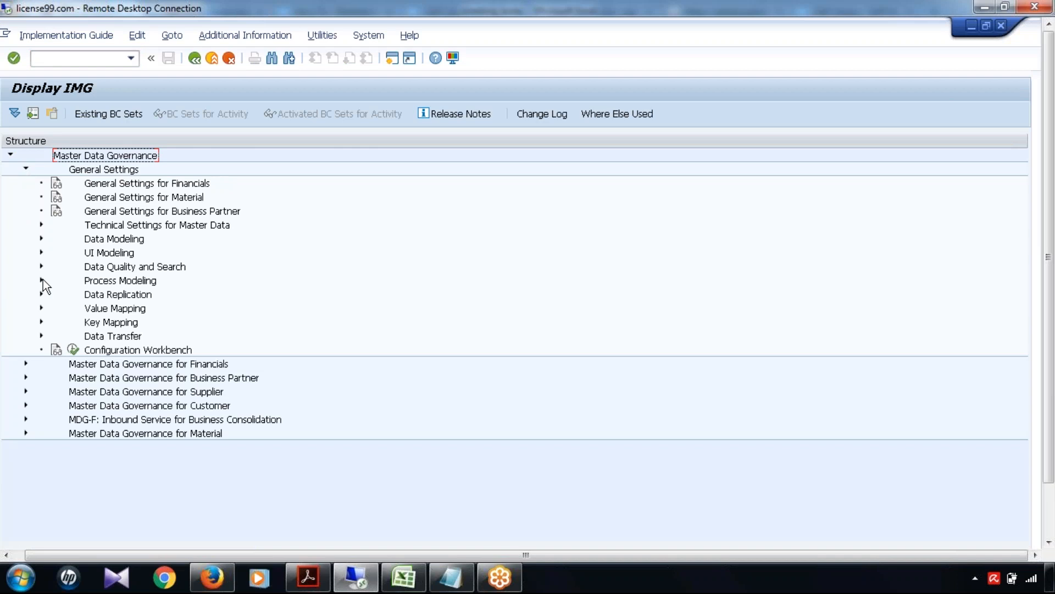
left_click(42, 279)
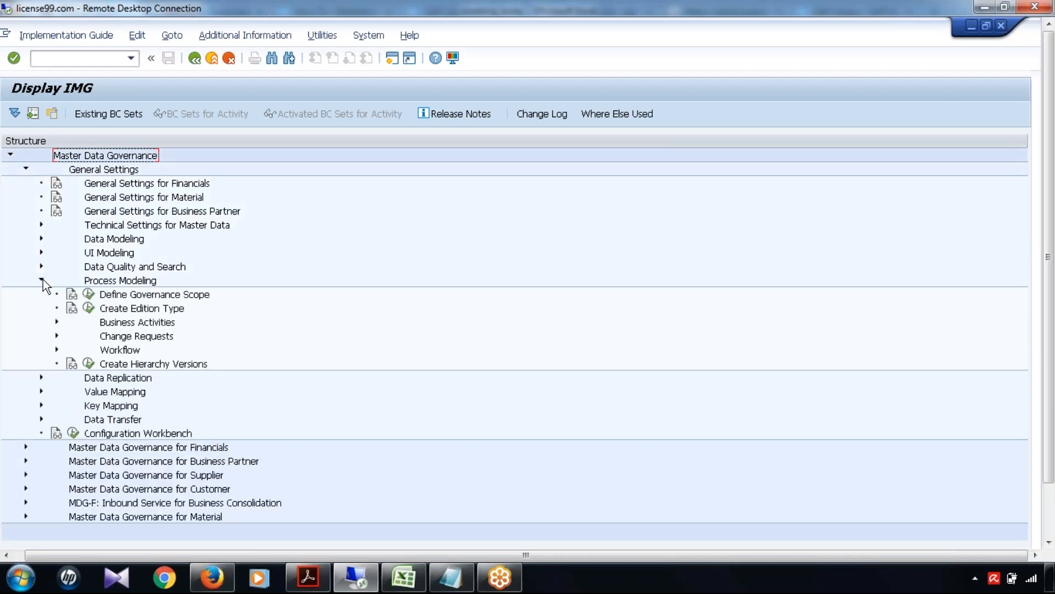
left_click(57, 336)
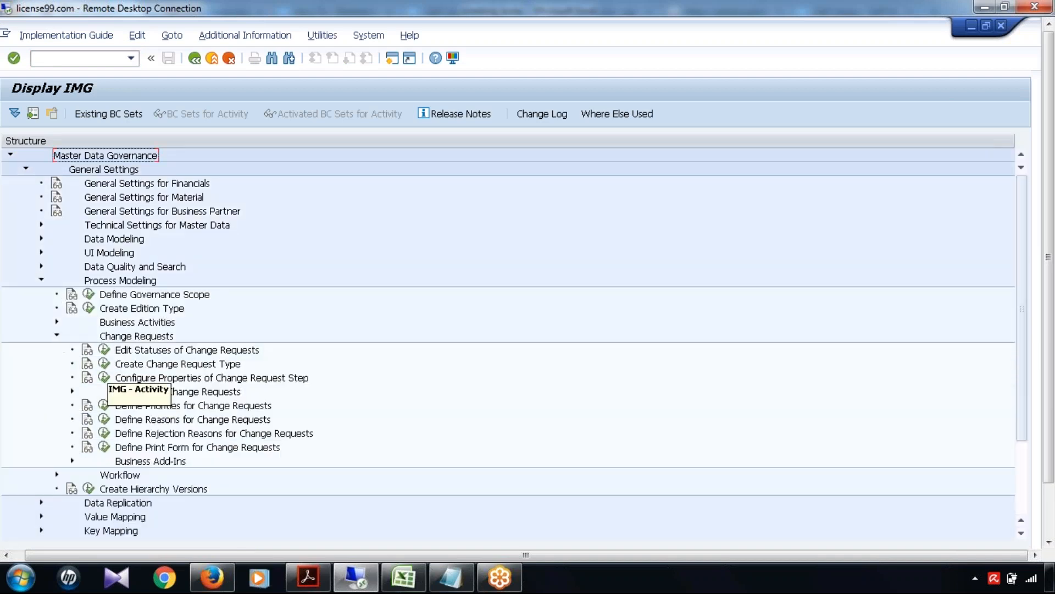
left_click(104, 364)
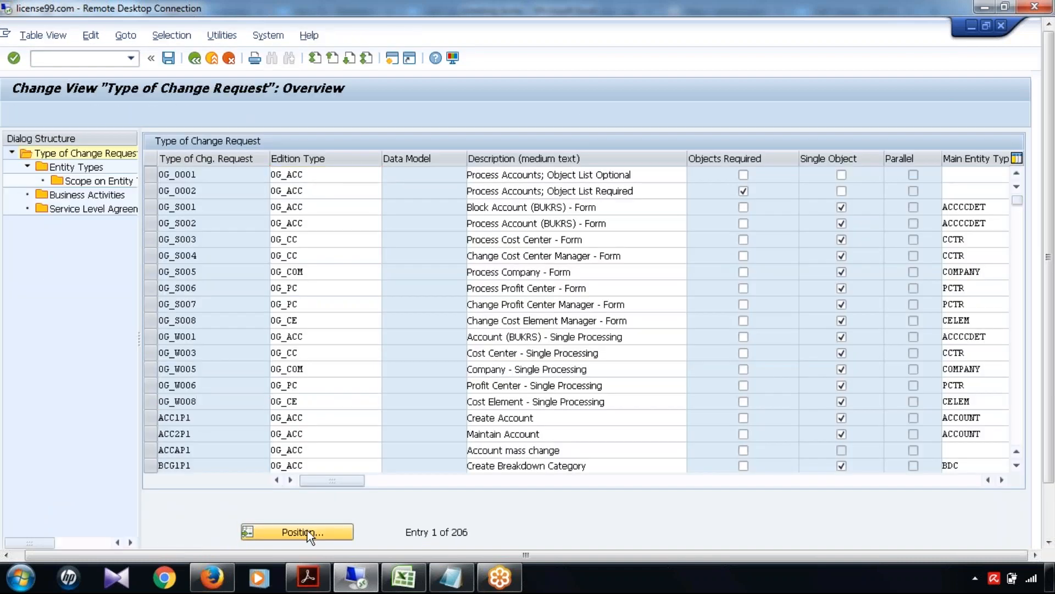
- Position the change request type list at YMAT01 and widen the dialog structure area
left_click(306, 532)
type("YMAT01")
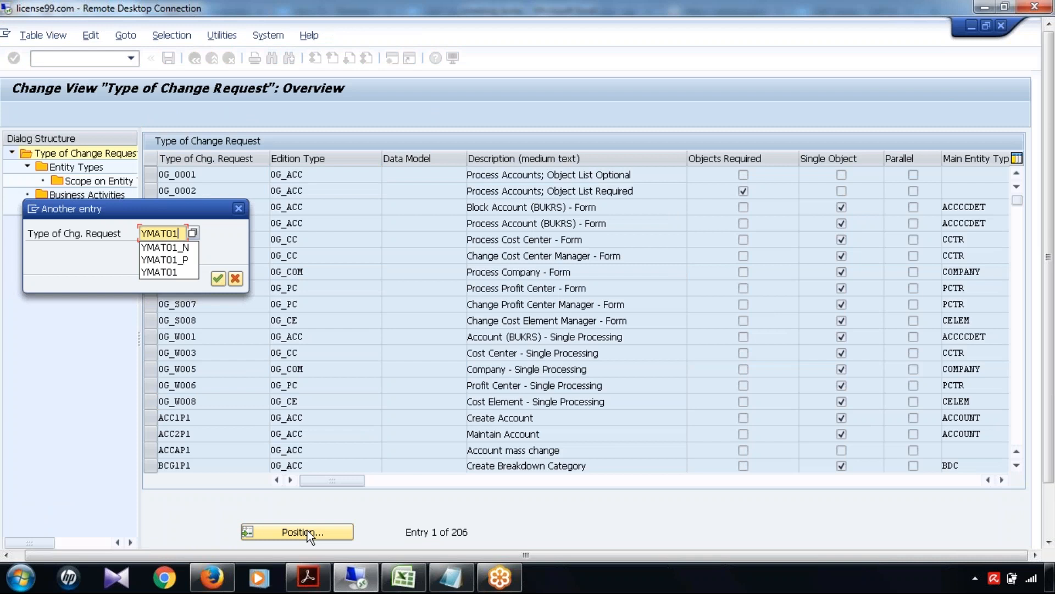
key("Return")
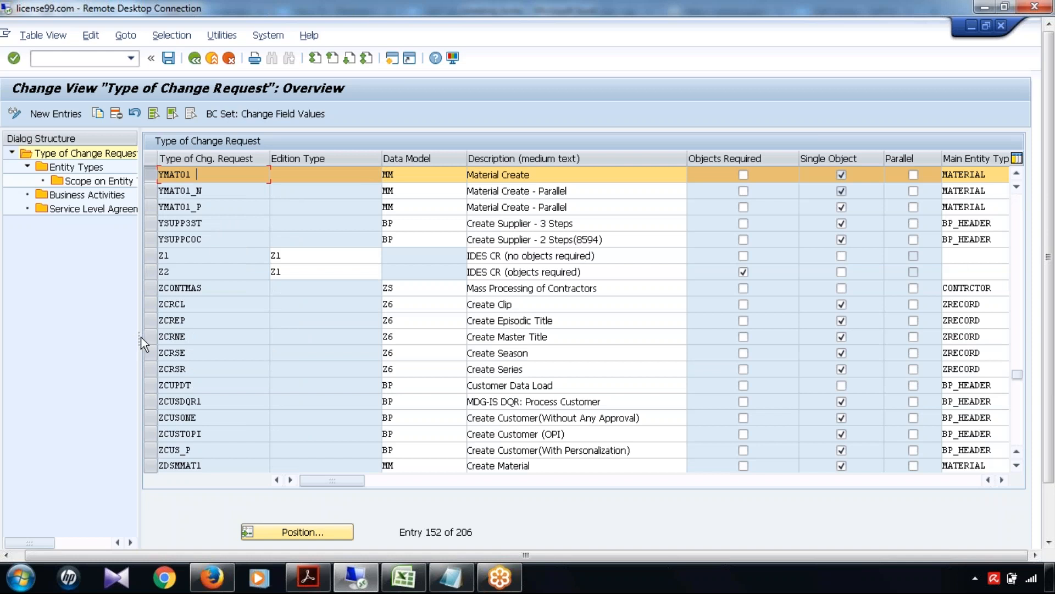
left_click_drag(142, 343, 233, 338)
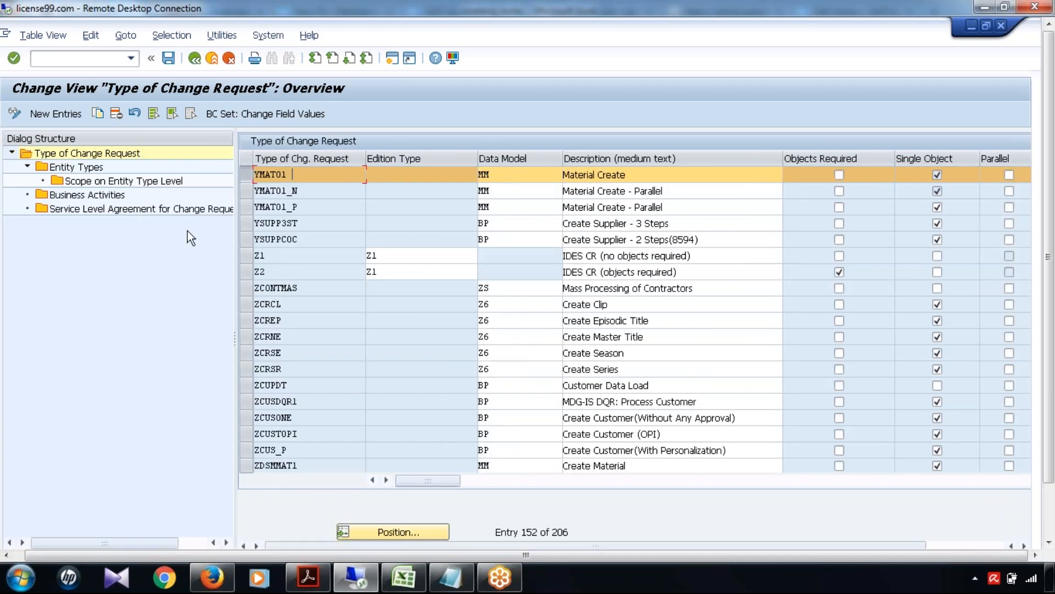
- Examine the entity types, business activities and service level agreement priorities, days and hours of change request type YMAT01
double_click(92, 168)
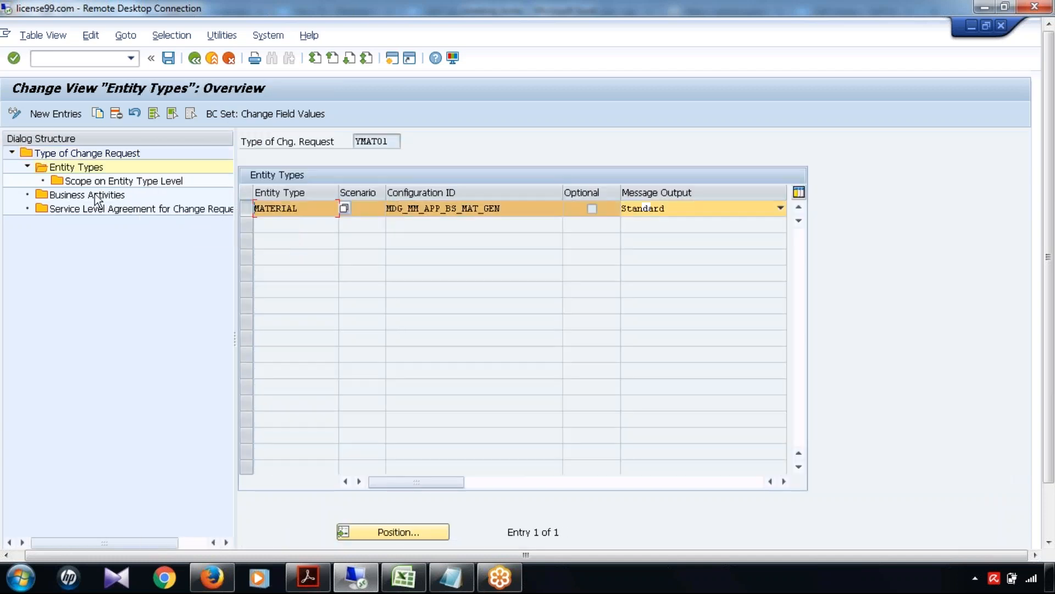
double_click(95, 192)
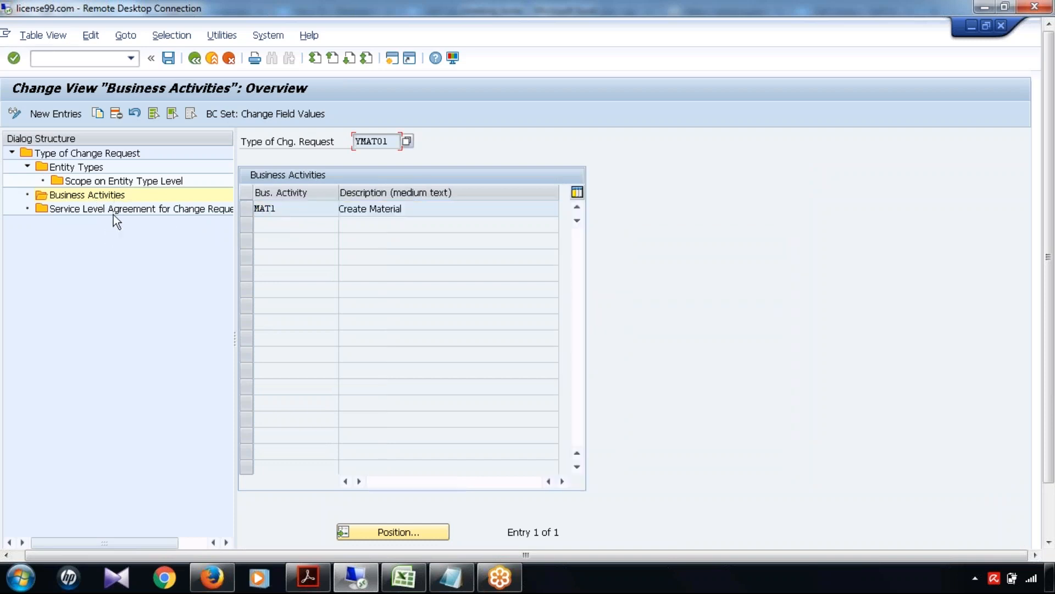
double_click(116, 213)
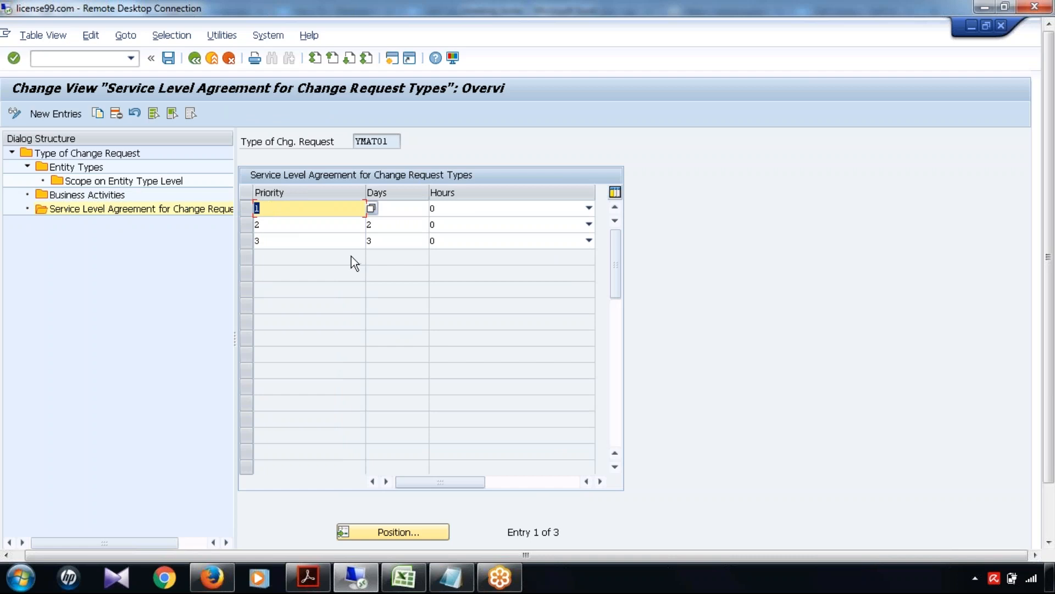
left_click(245, 210)
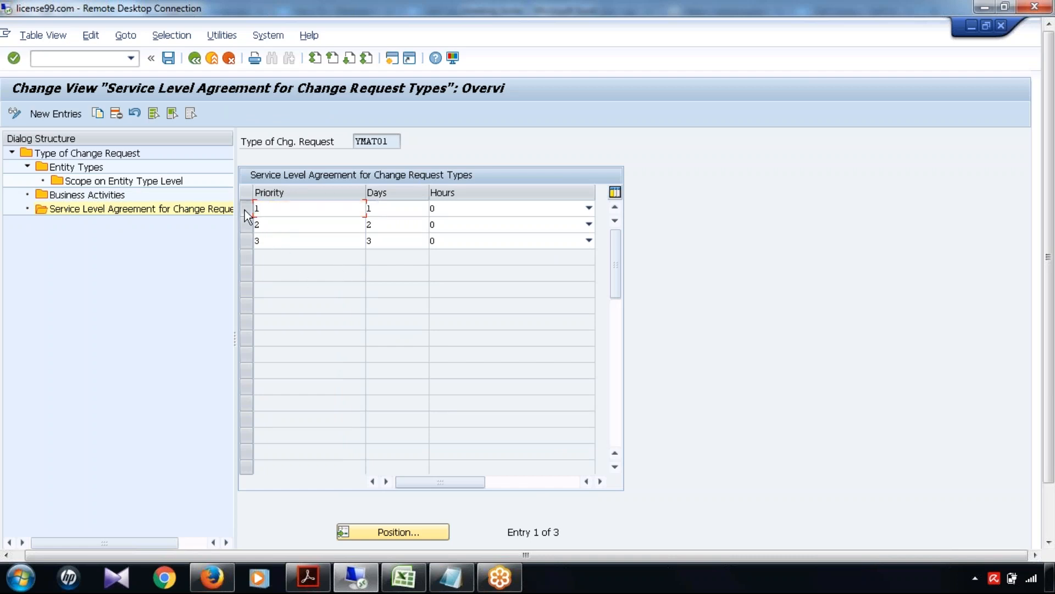
double_click(377, 141)
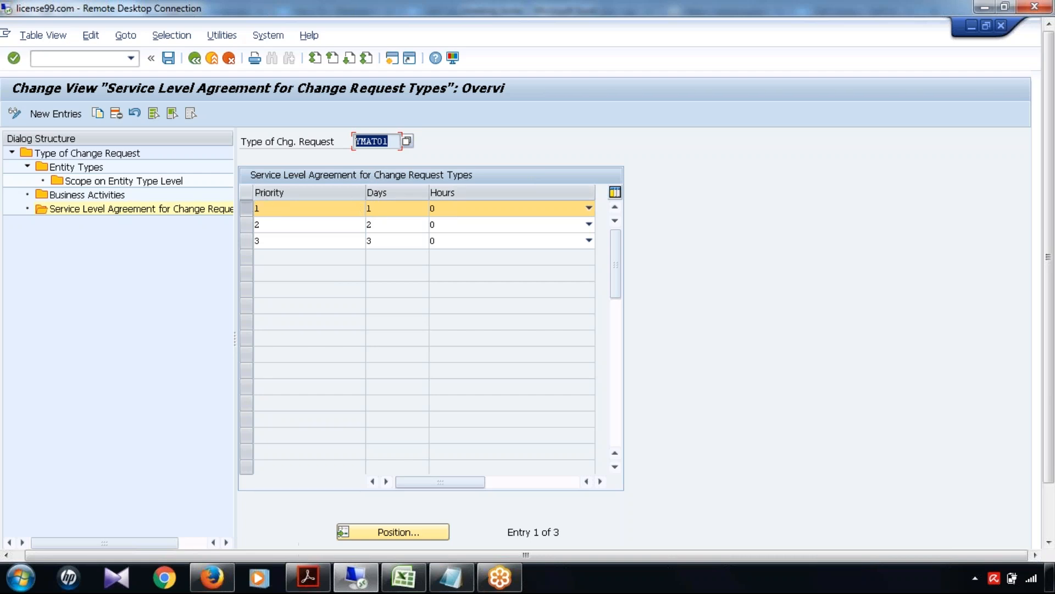
- Switch back to Excel and enter the example submission time "Friday 5 PM (6 PM)" in A1457
left_click(400, 577)
left_click(201, 397)
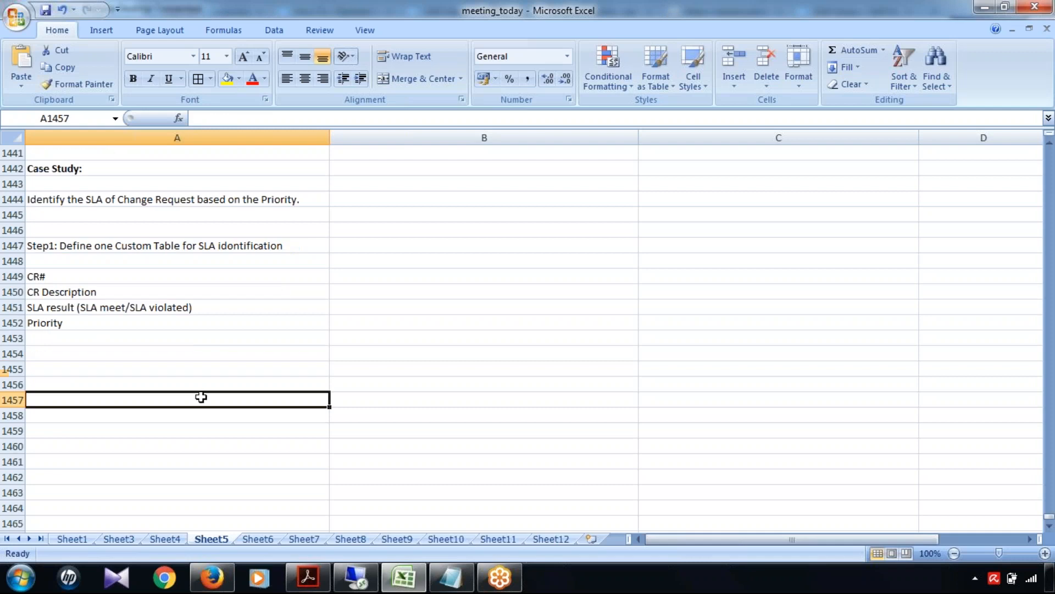
type("Friday")
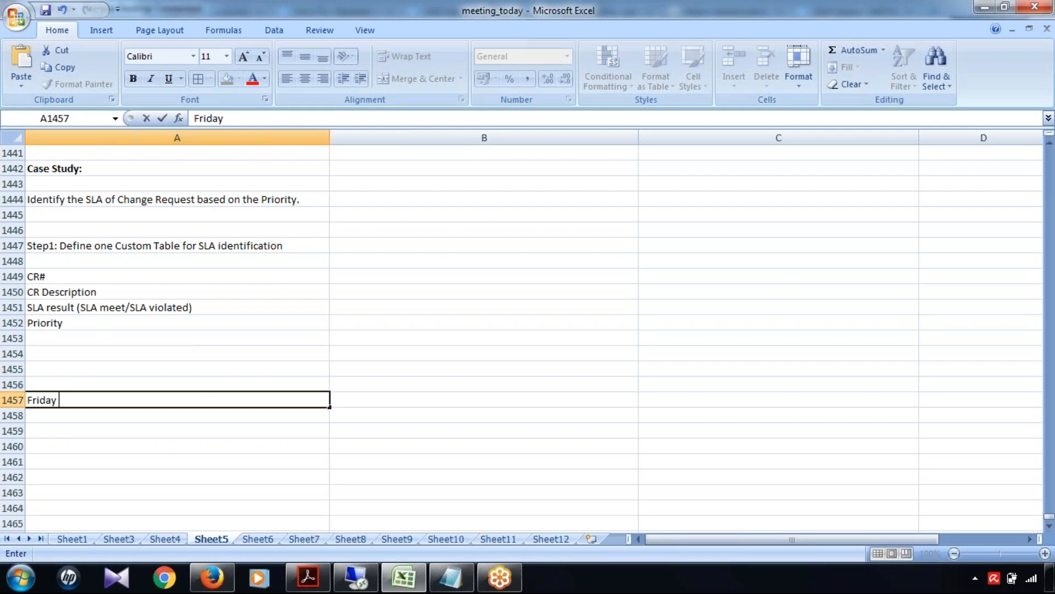
type(" 5 PM (6 PM)")
left_click(180, 369)
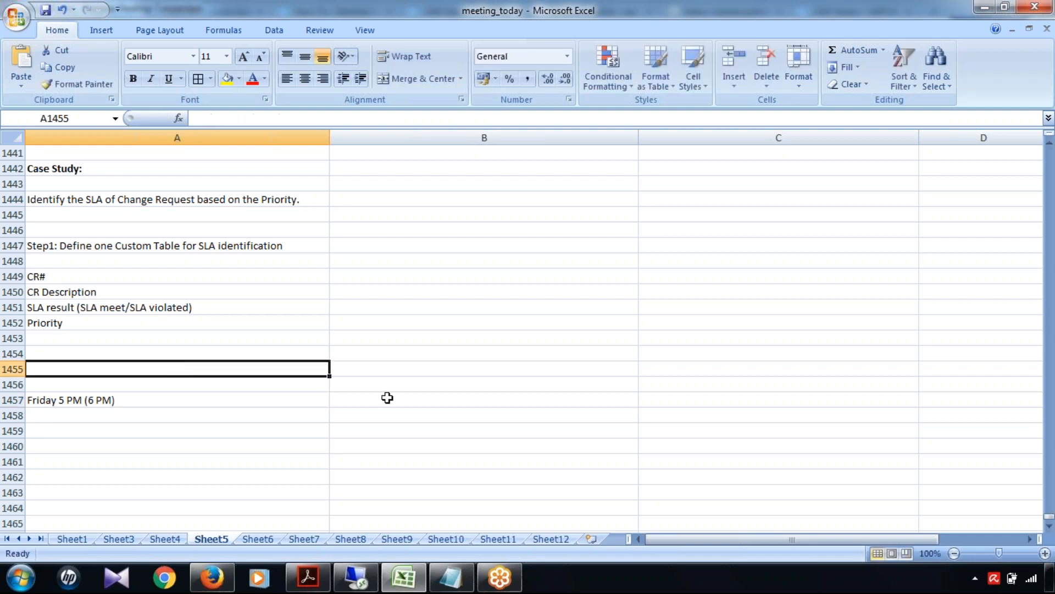
- Enter the example SLA "Prioty 1 - 1 BDAY" in B1457, beside the Friday time
left_click(387, 397)
type("Prioty 1")
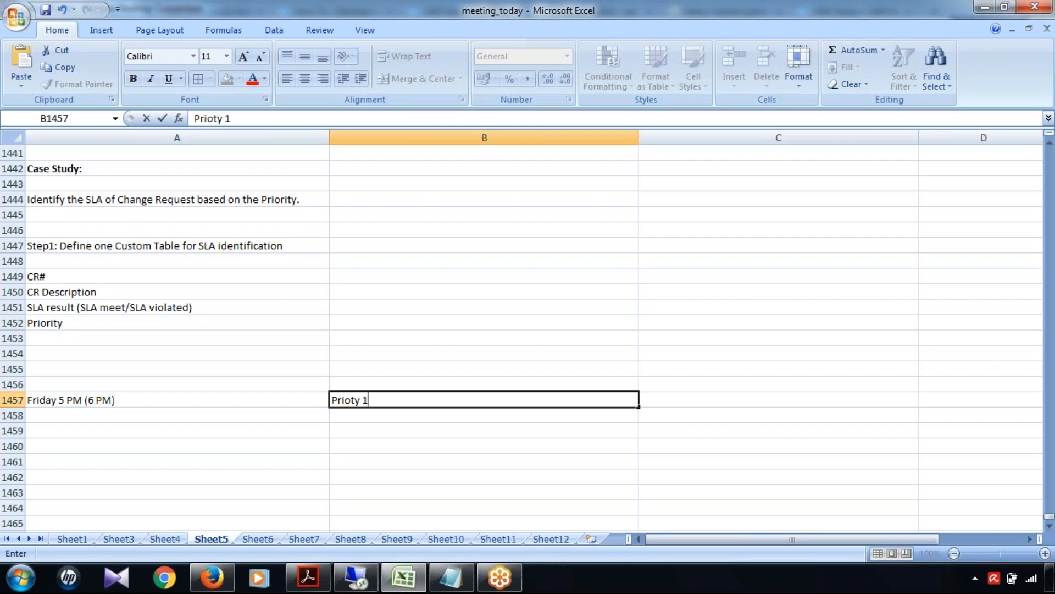
type(" - 1 BDAY")
left_click(90, 396)
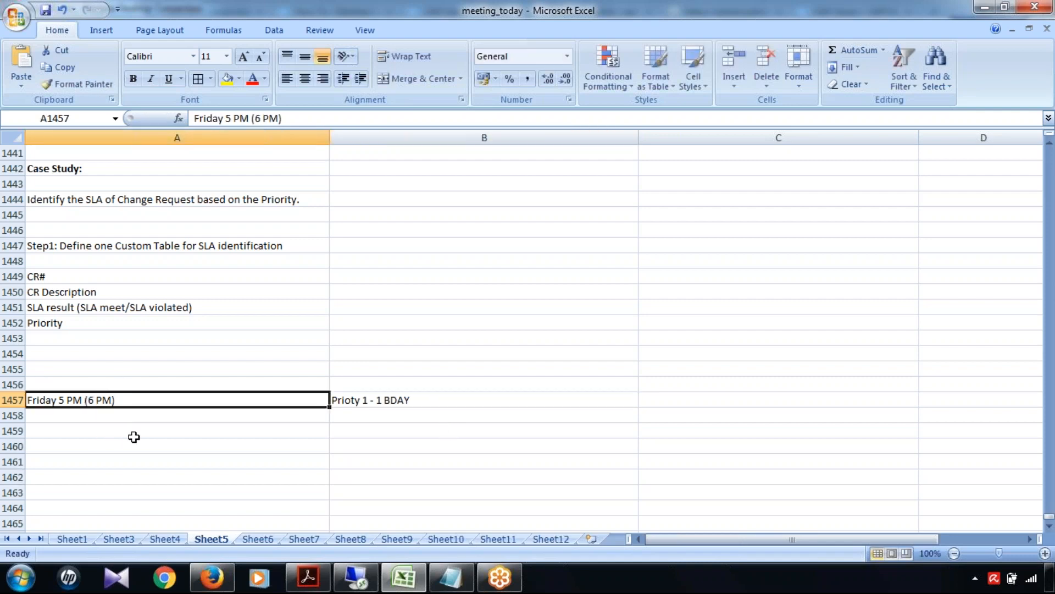
- Enter the example processing time "Monday - 9 AM" in A1459
left_click(93, 431)
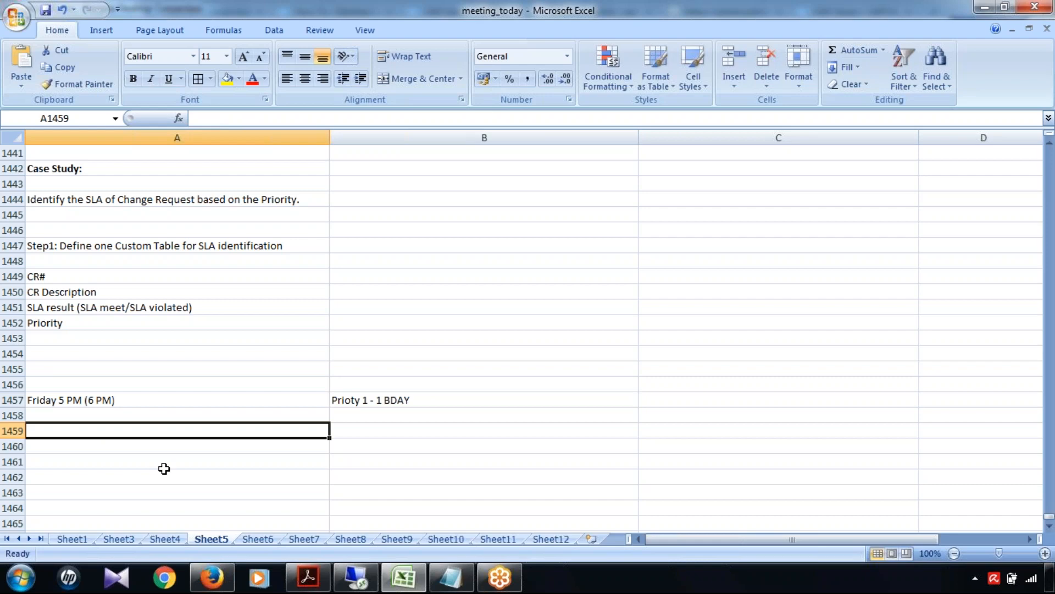
type("Monday - ")
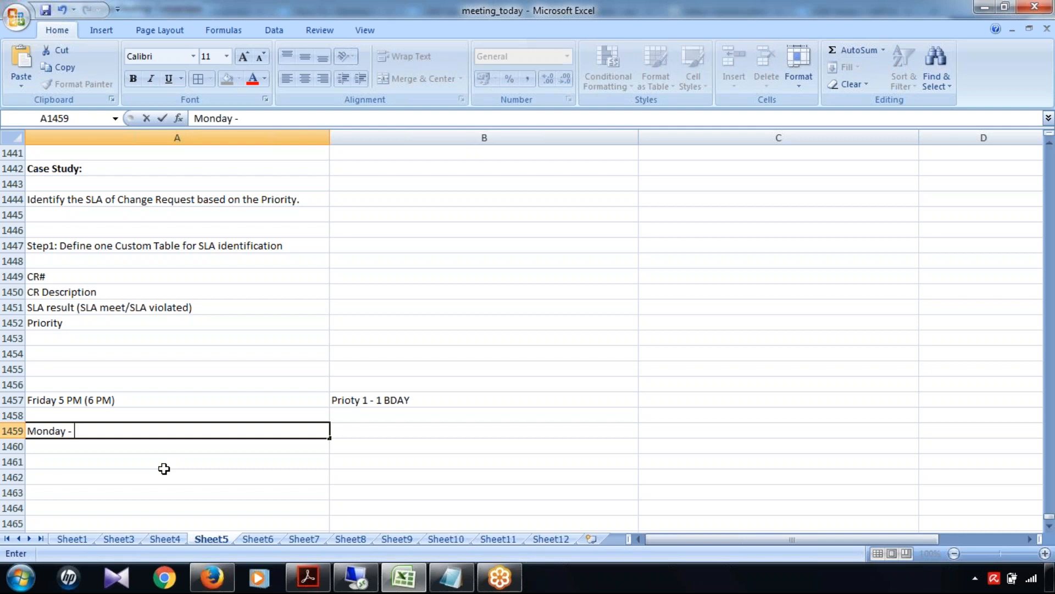
type("9 AM")
- Change the example SLA in B1457 to read "Prioty 1 - 8BH"
left_click(372, 401)
left_click(306, 122)
key("BackSpace")
key("BackSpace")
key("BackSpace")
key("BackSpace")
key("BackSpace")
key("BackSpace")
type("8")
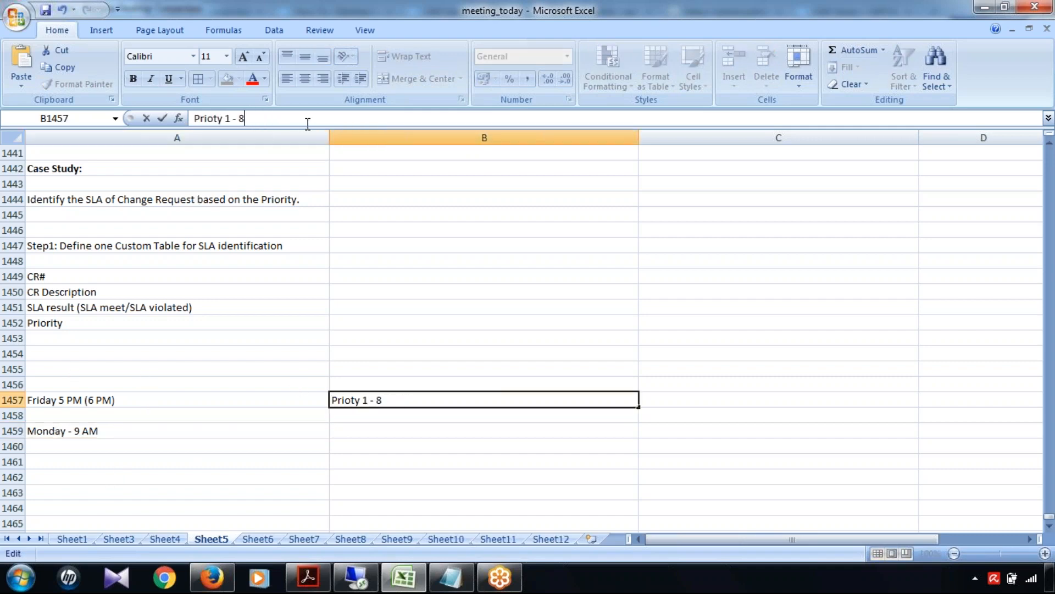
type("BH")
left_click(366, 461)
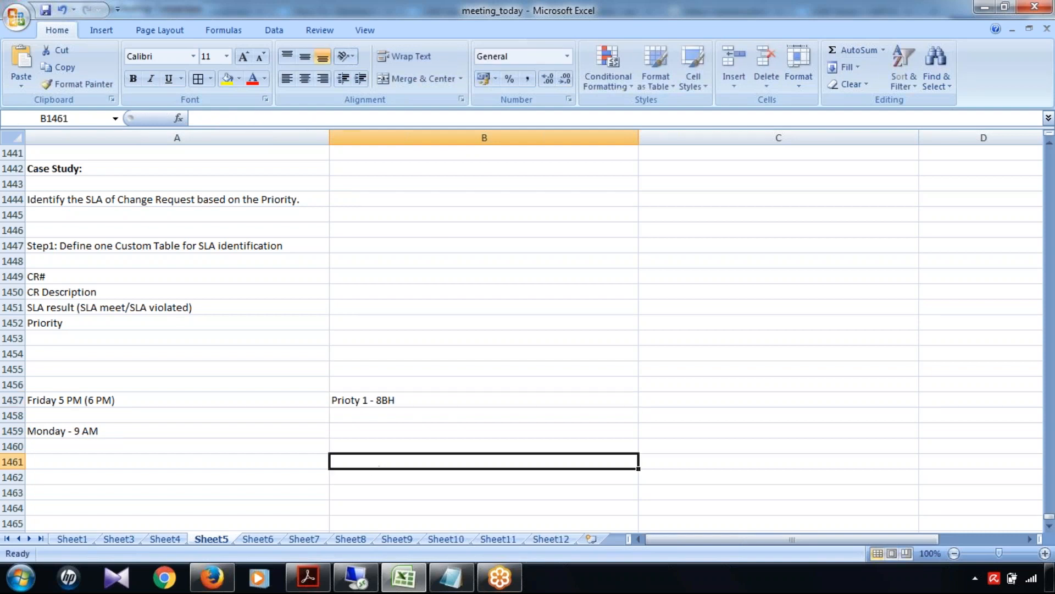
left_click(127, 435)
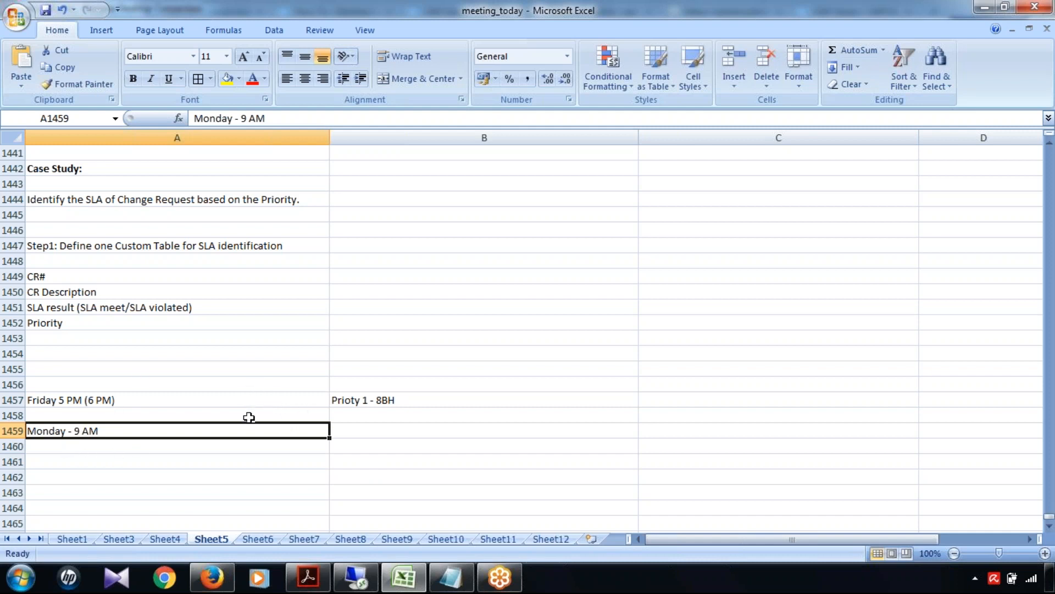
left_click(392, 401)
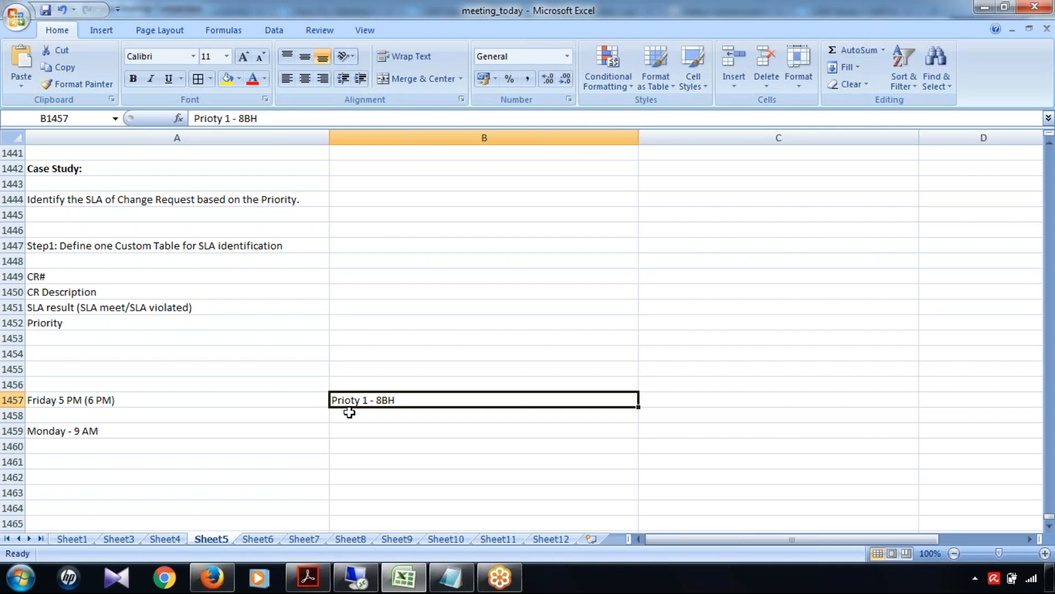
left_click(118, 303)
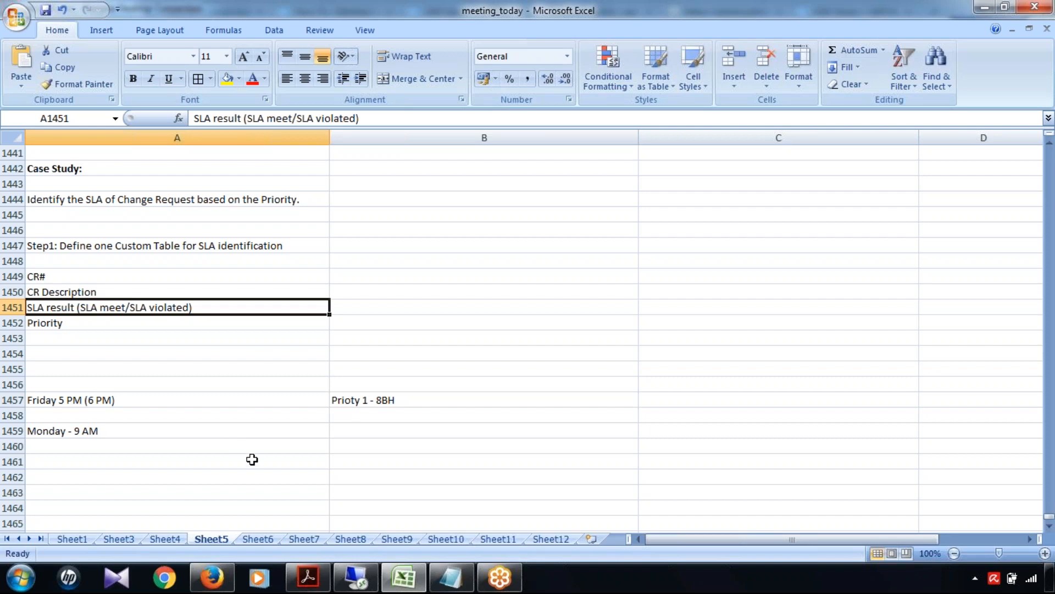
- Switch to the SAP session and review the days defined for priorities 1, 2 and 3 in the YMAT01 service level agreement
left_click_drag(65, 387, 76, 460)
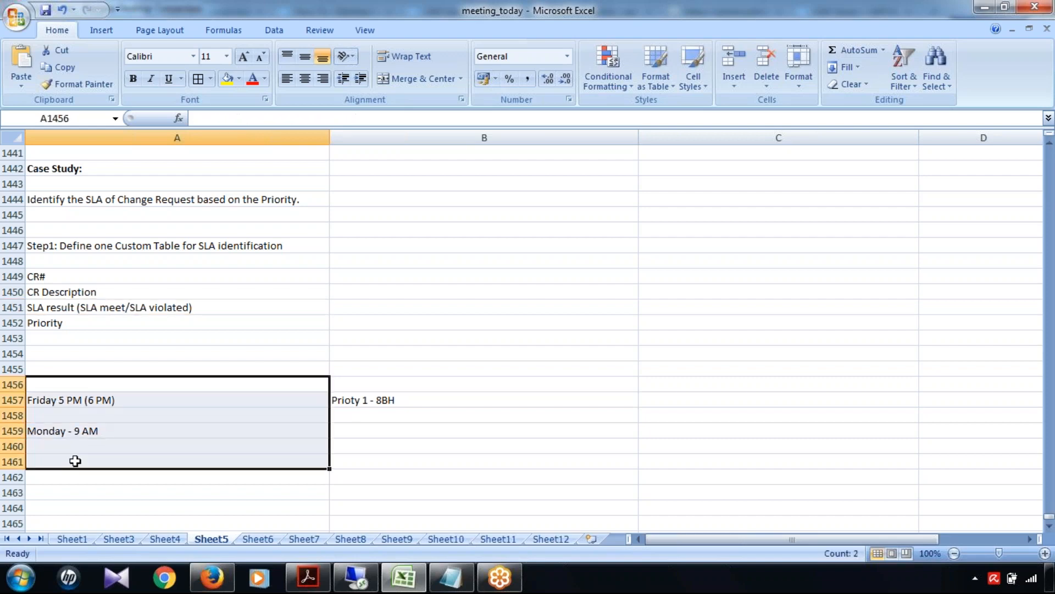
left_click(357, 580)
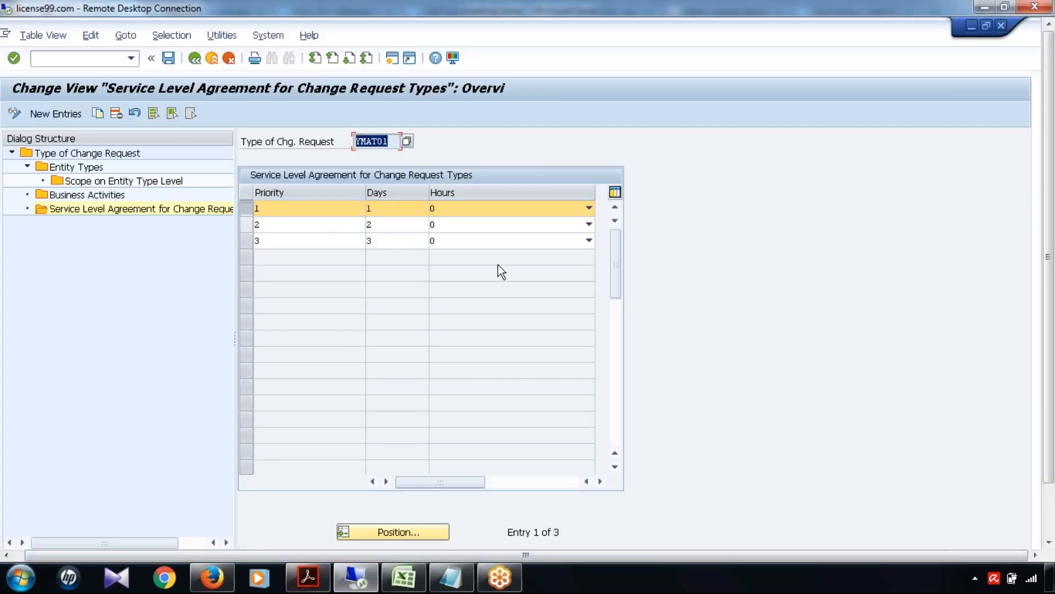
left_click(404, 207)
left_click(391, 224)
left_click(388, 241)
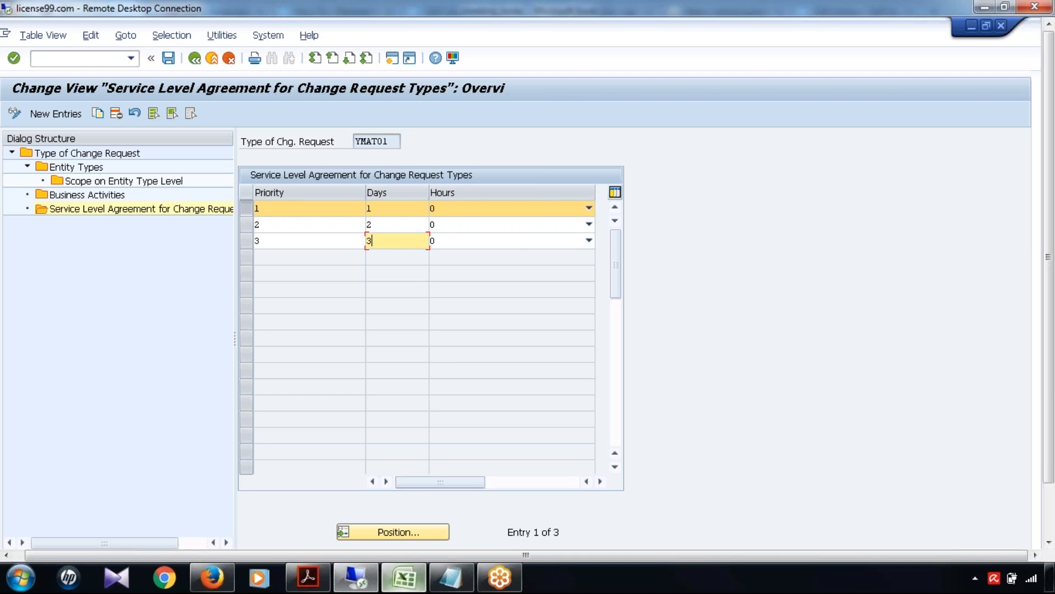
- Switch back to Excel and clear the business-hours example from A1457:B1461
left_click(403, 577)
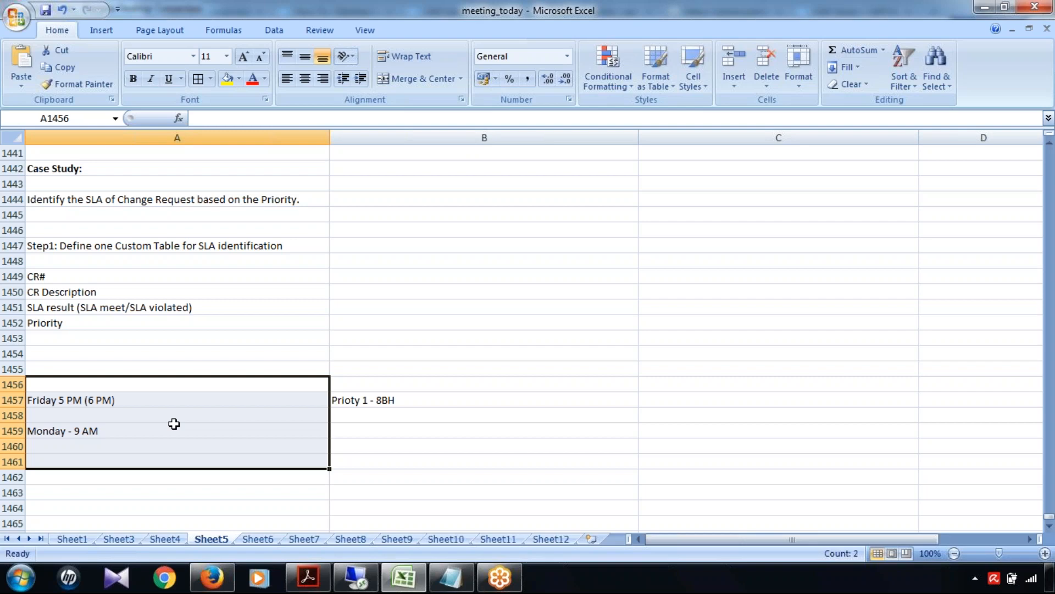
left_click(537, 476)
left_click_drag(99, 400, 370, 452)
key("Delete")
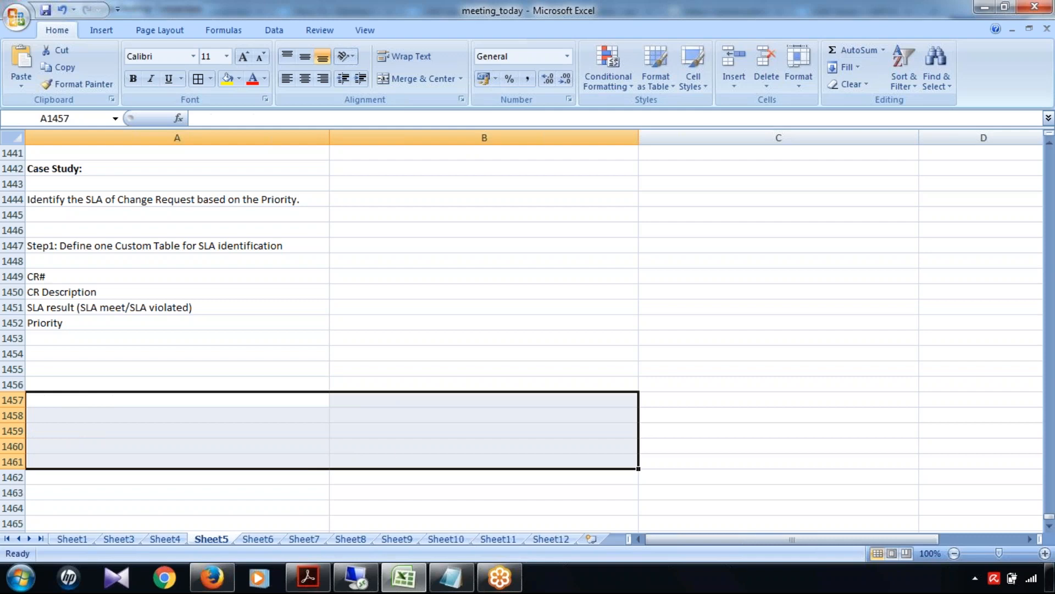
- Enter "Step 2: Create one Executable program which will read the Change Request" in A1454, below the custom table fields
left_click(229, 337)
left_click(211, 363)
key("Up")
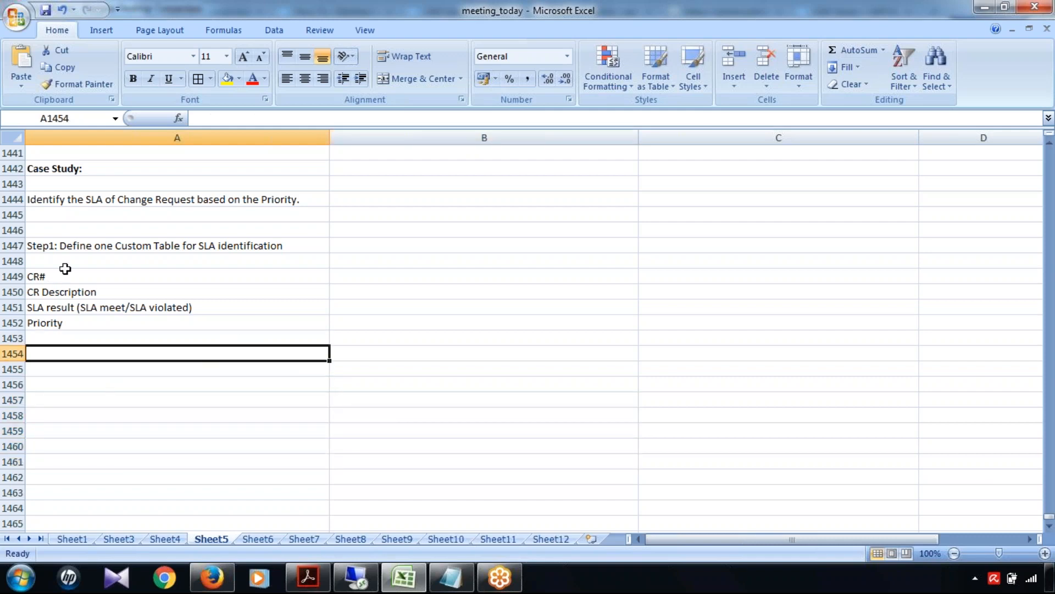
left_click(66, 246)
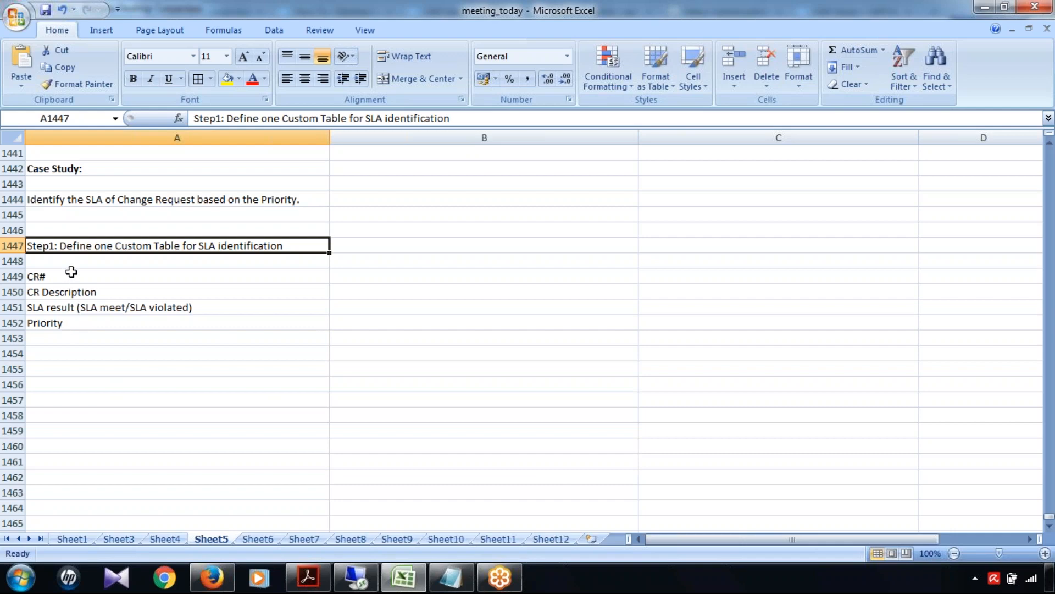
left_click_drag(71, 272, 80, 331)
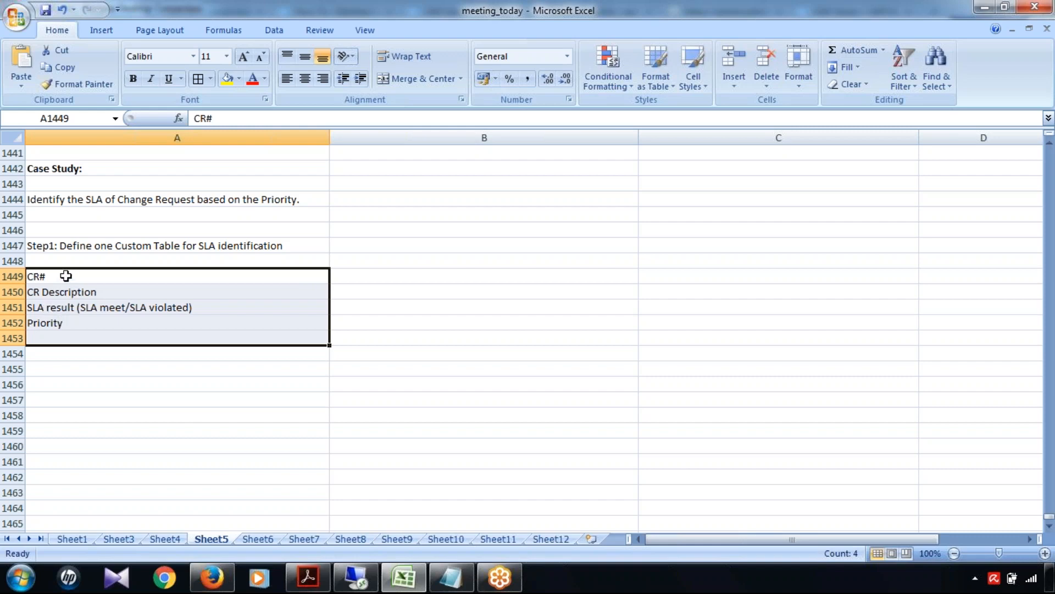
left_click(68, 356)
type("Ste")
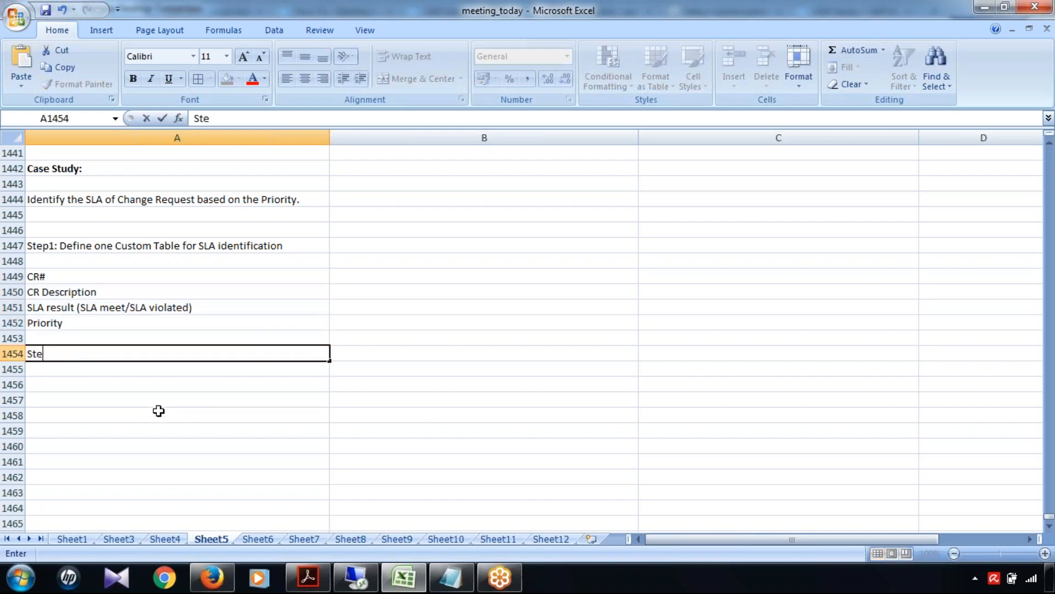
type("p 2")
type(": Create o")
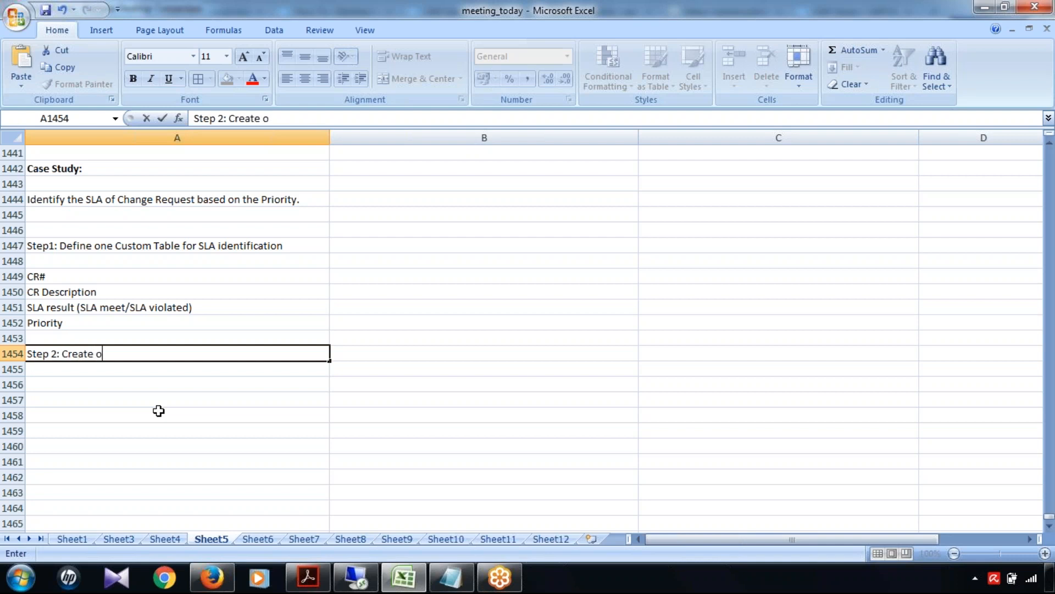
type("ne Executable ")
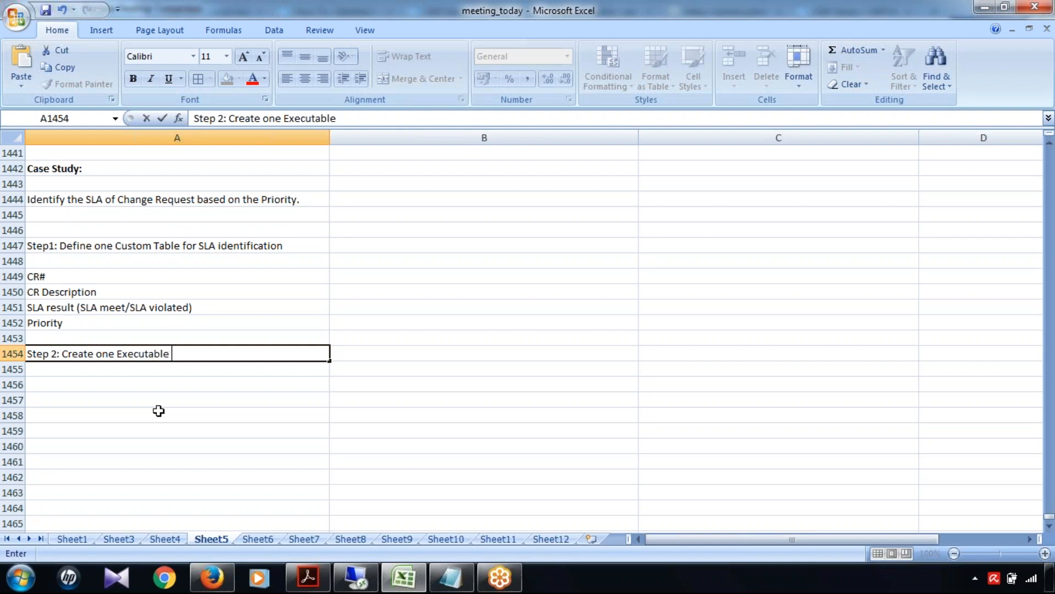
type("program whic")
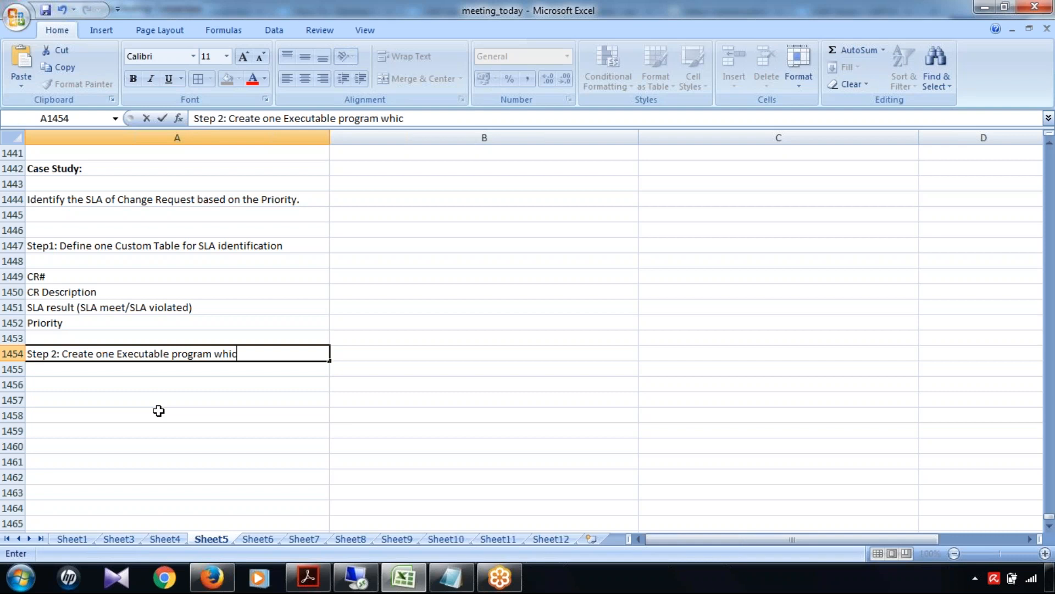
type("h will read the C")
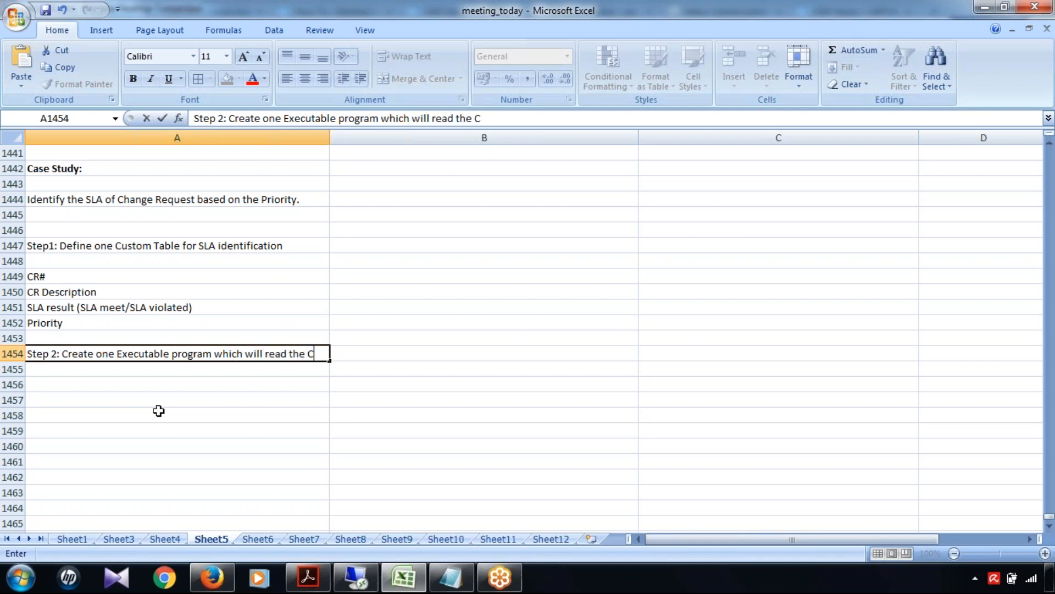
type("hange Request")
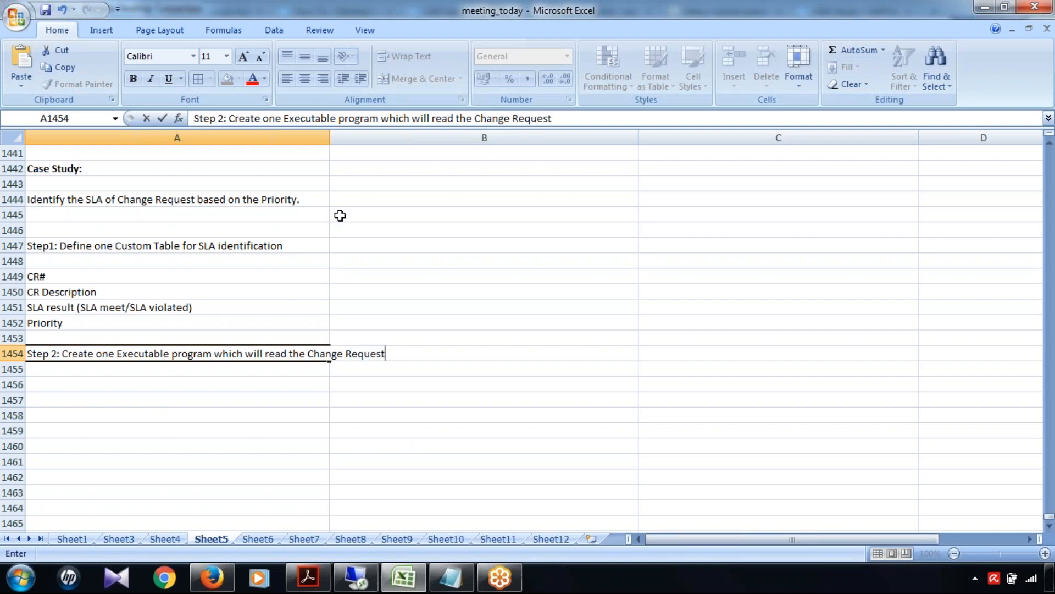
- Widen column A until the whole Step 2 text fits inside it
left_click(329, 135)
left_click_drag(329, 136, 394, 136)
left_click(262, 380)
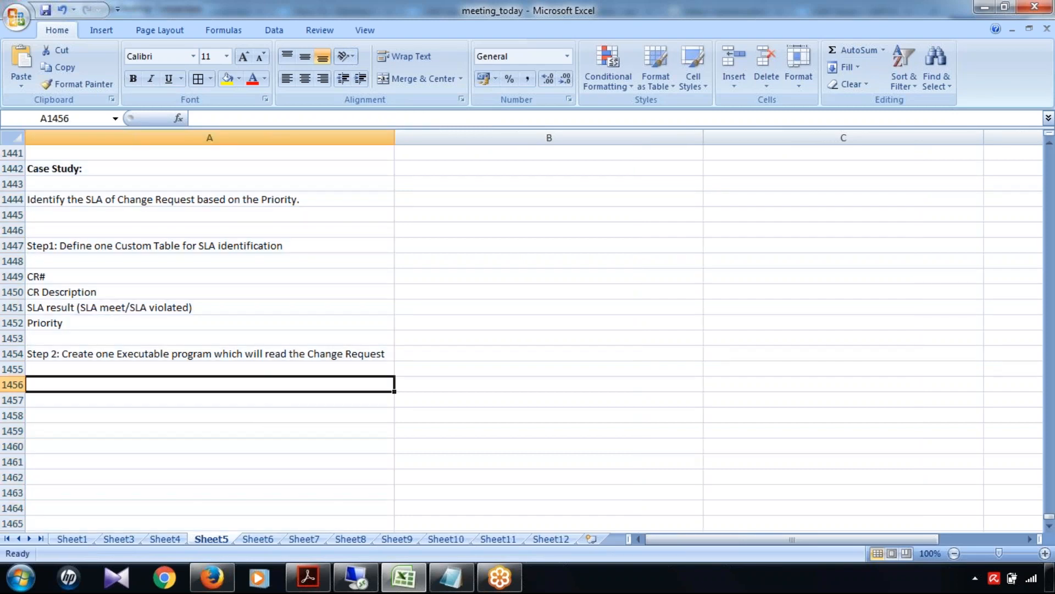
- Switch to the SAP session, start transaction SE11, display database table USMD120C and widen its Field column
left_click(356, 577)
left_click(83, 54)
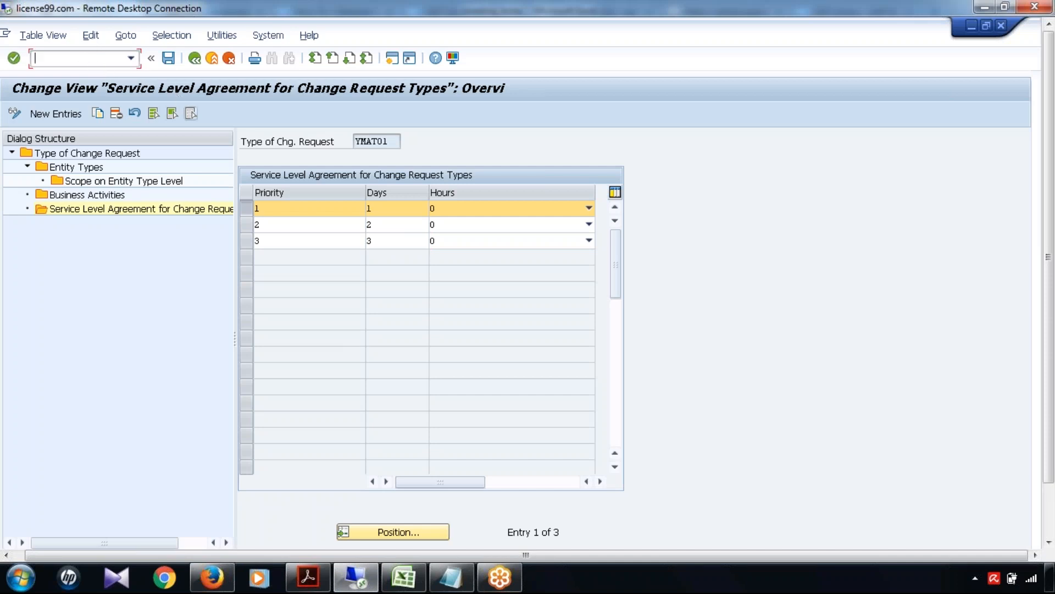
type("/nse11")
key("Return")
type("USMD12")
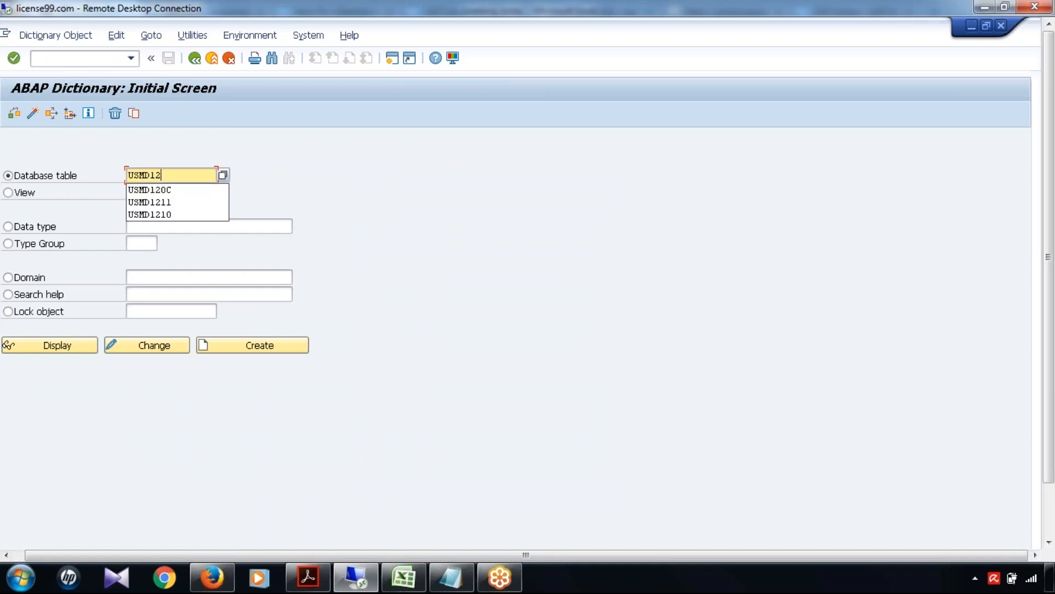
key("Down")
key("Return")
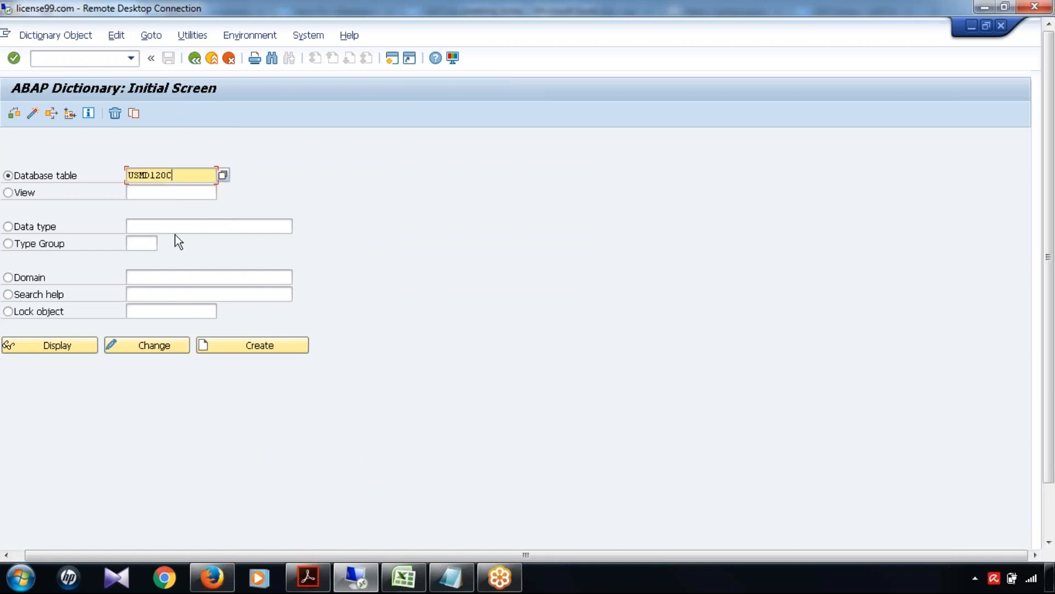
left_click(59, 345)
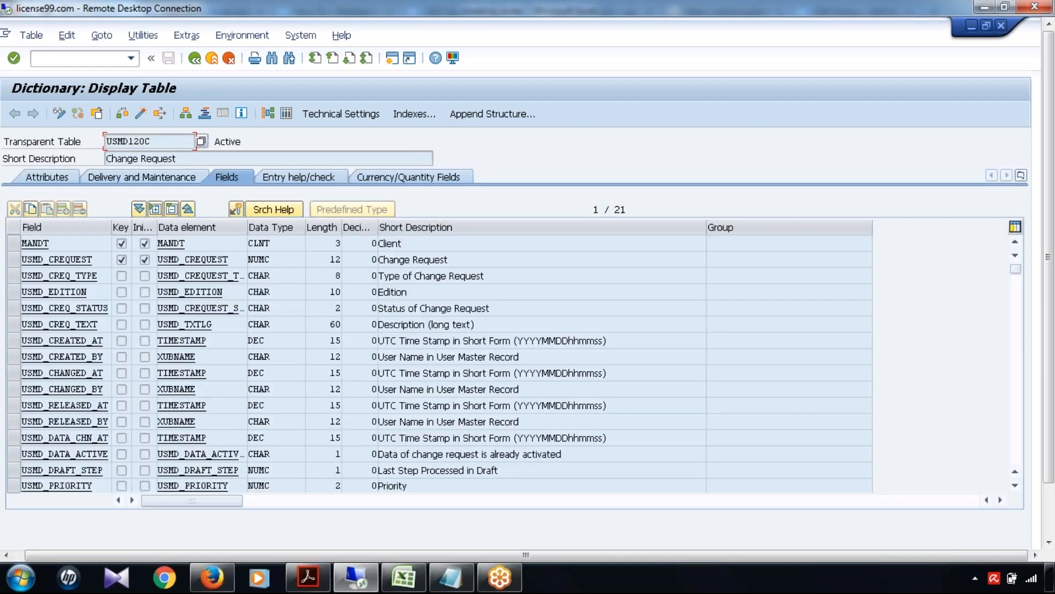
left_click_drag(114, 221, 161, 222)
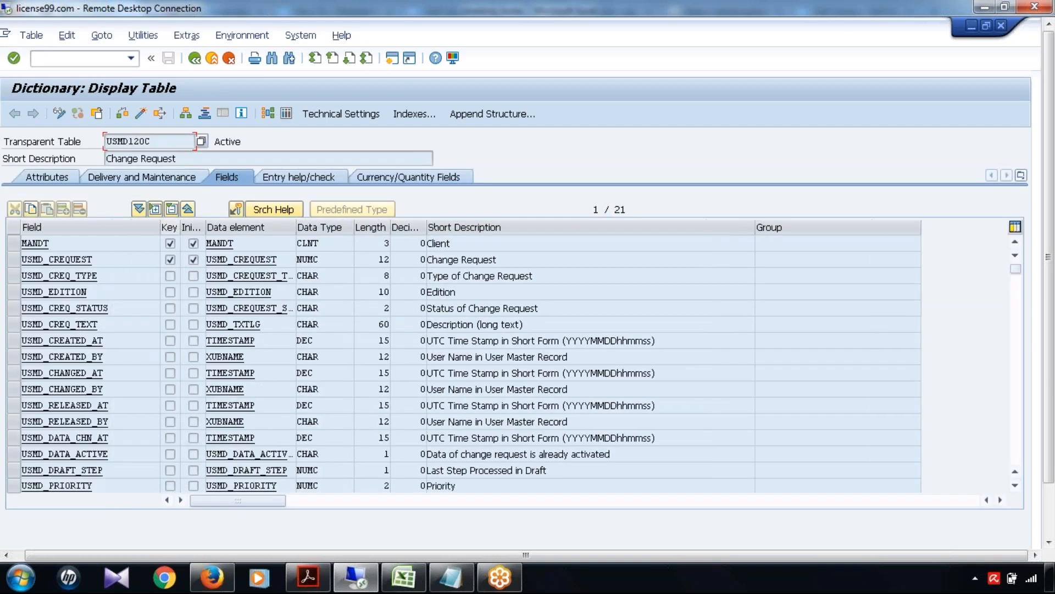
- List the contents of table USMD120C without selection criteria and open the change request entry of type YMAT01
left_click(285, 113)
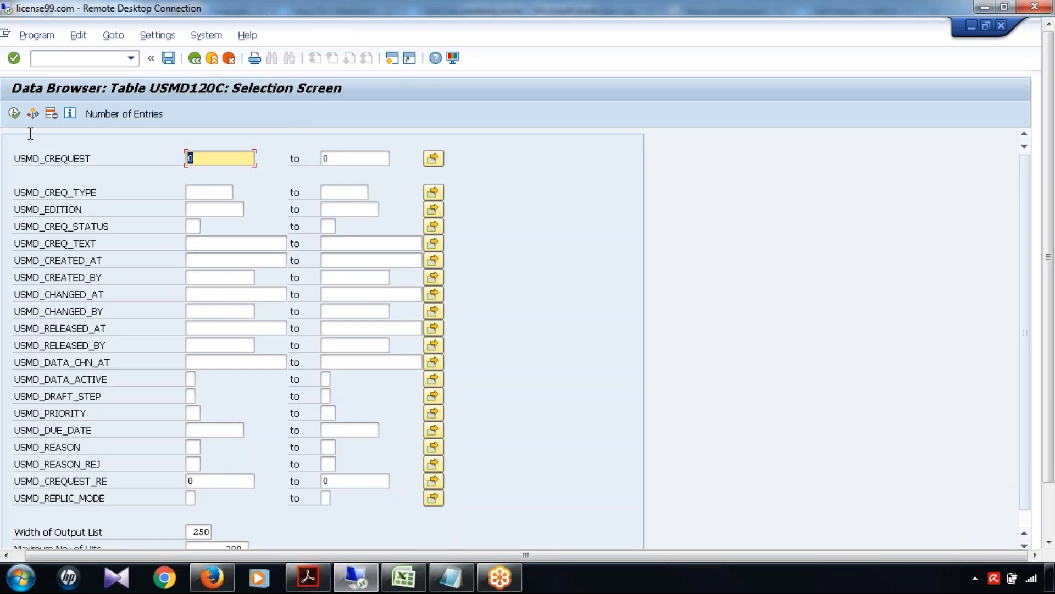
left_click(12, 113)
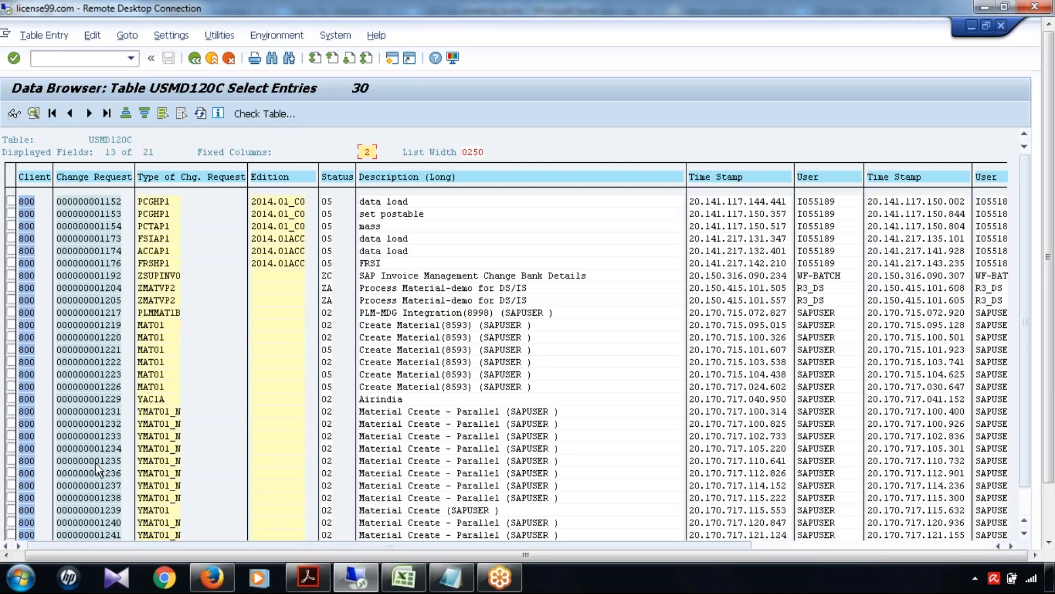
double_click(103, 512)
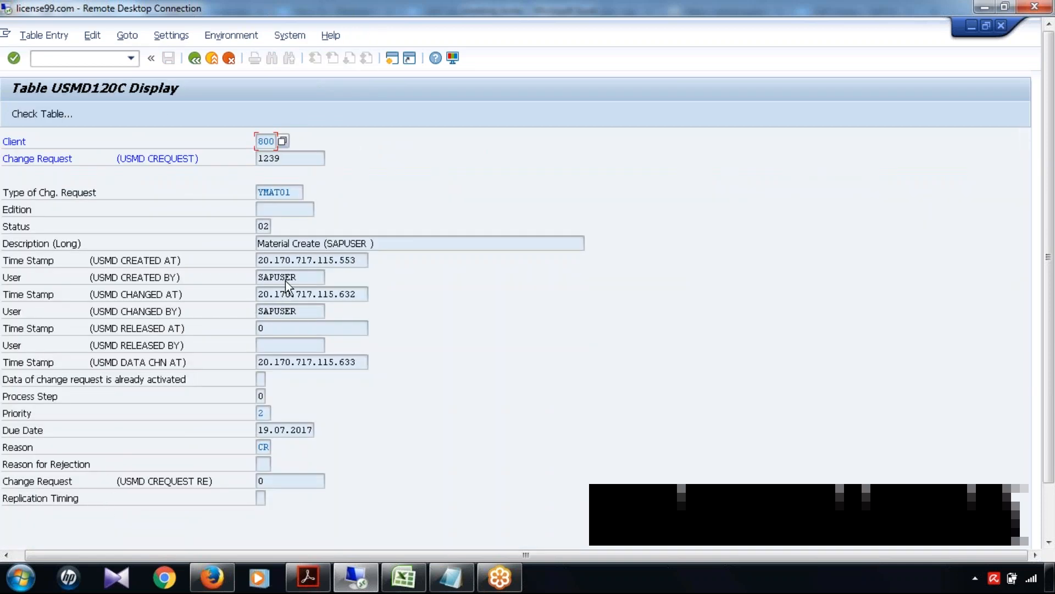
- Examine the record's change request number, type, status, description, and the created, changed and released time stamps
left_click(300, 158)
left_click_drag(280, 158, 251, 158)
left_click_drag(294, 192, 254, 194)
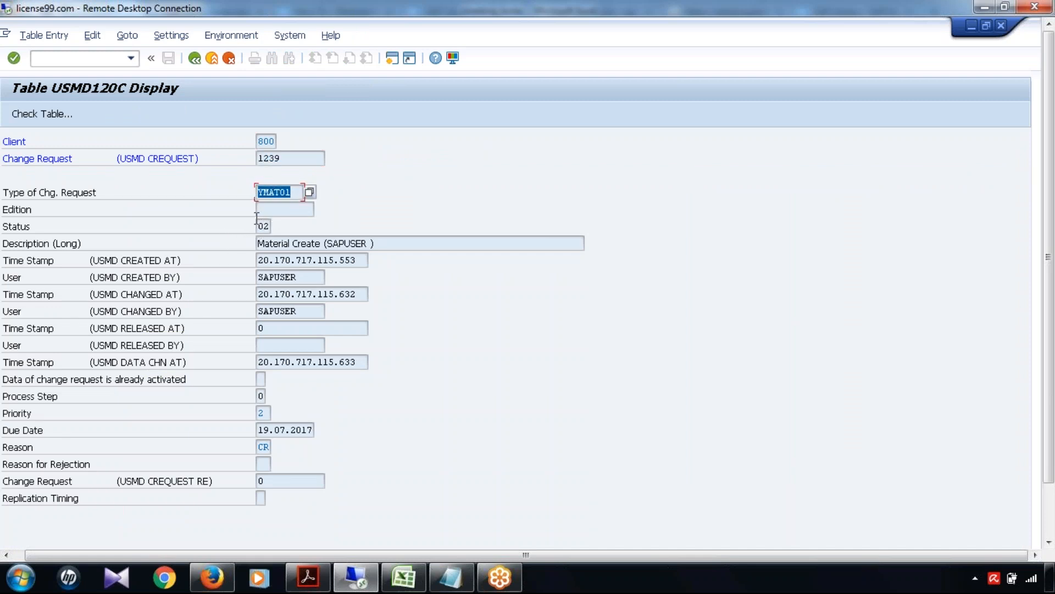
left_click(266, 230)
left_click_drag(376, 246, 271, 238)
left_click(303, 259)
left_click_drag(358, 260, 257, 260)
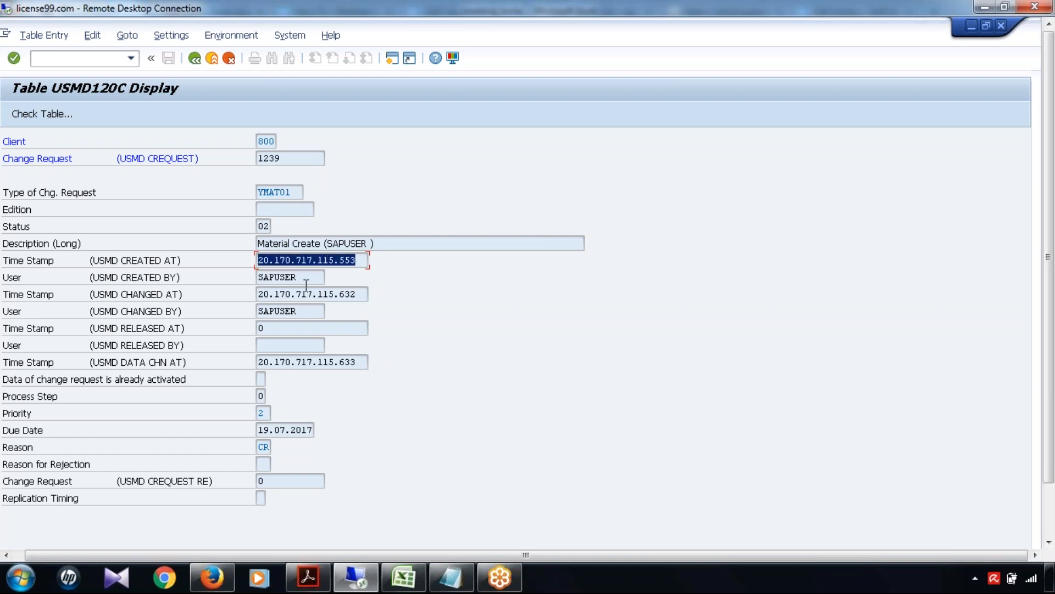
left_click_drag(356, 294, 244, 292)
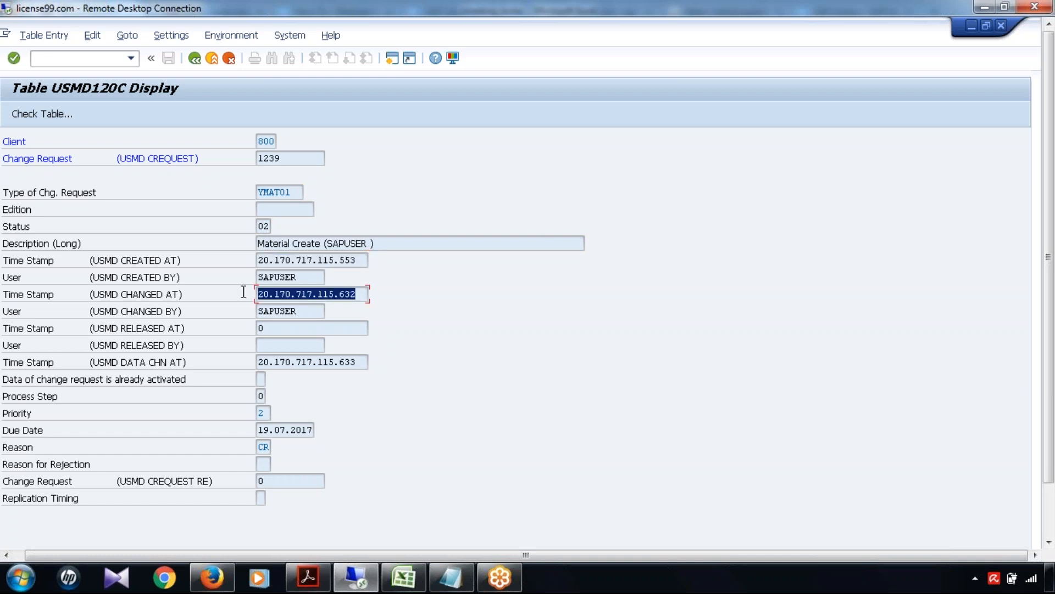
left_click(318, 326)
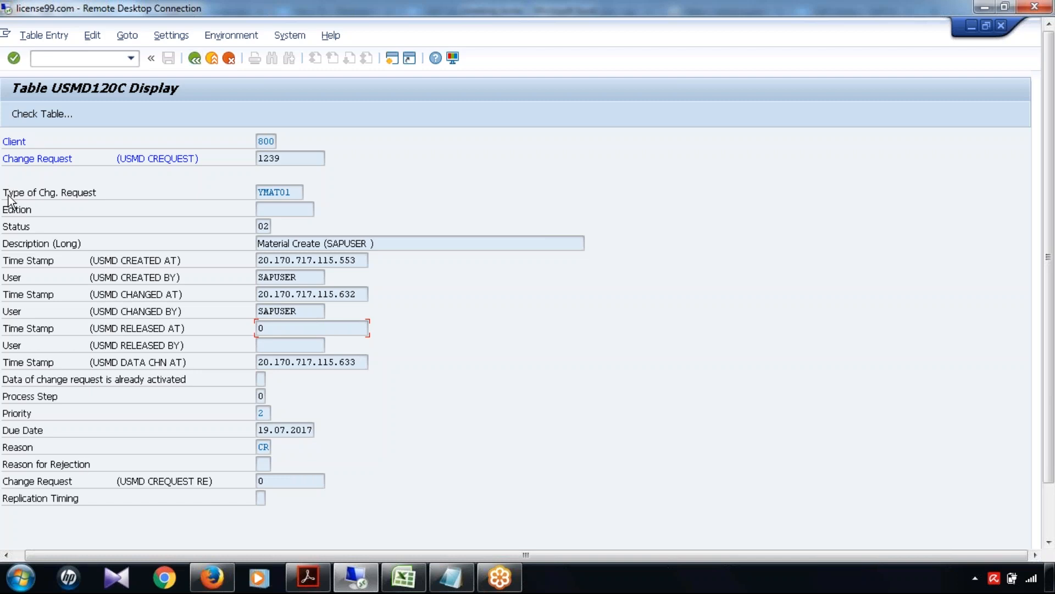
- Switch to Excel and enter "a. To check whether the CR is activated or not." in A1456, consulting the record's activation field in SAP
left_click(404, 578)
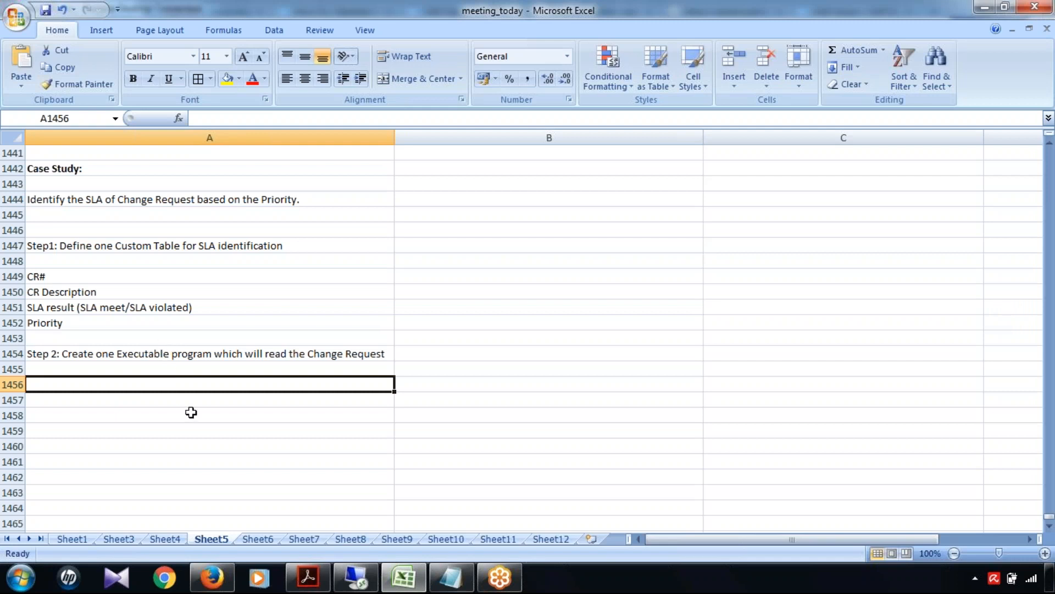
type("a. T")
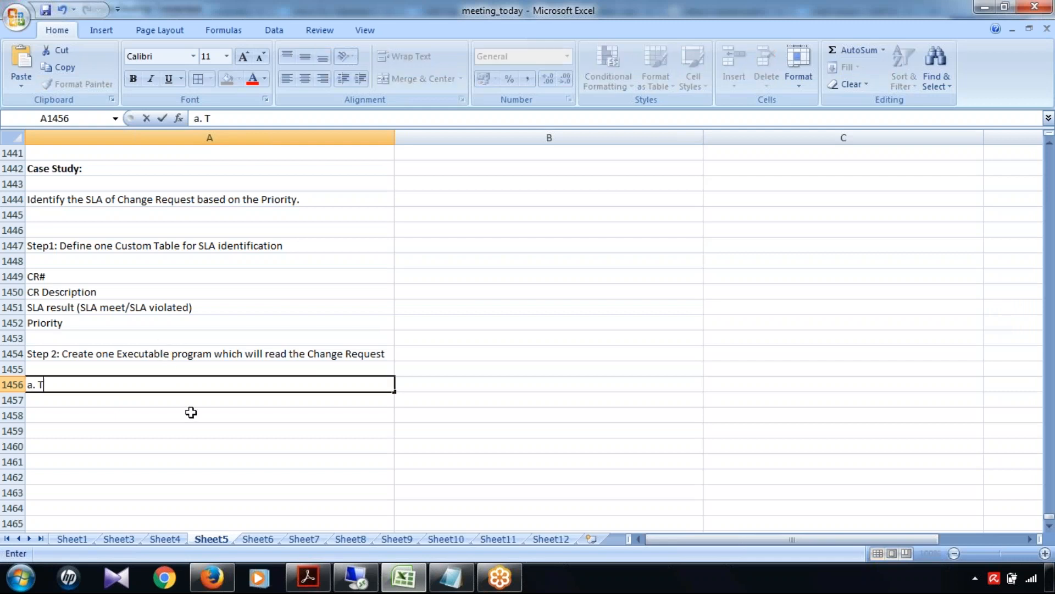
type("o check wh")
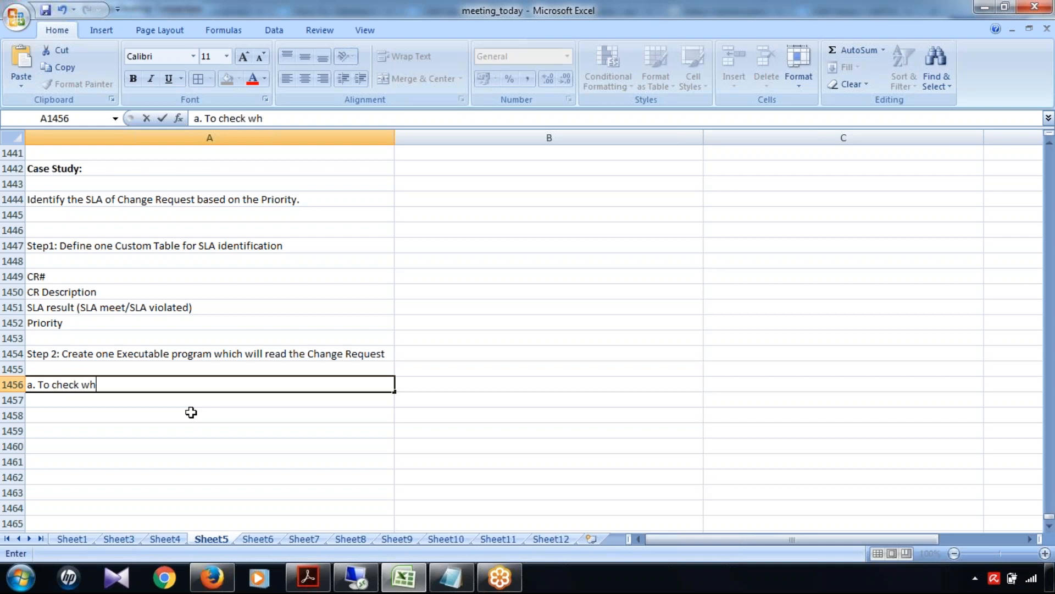
type("ether the CR is")
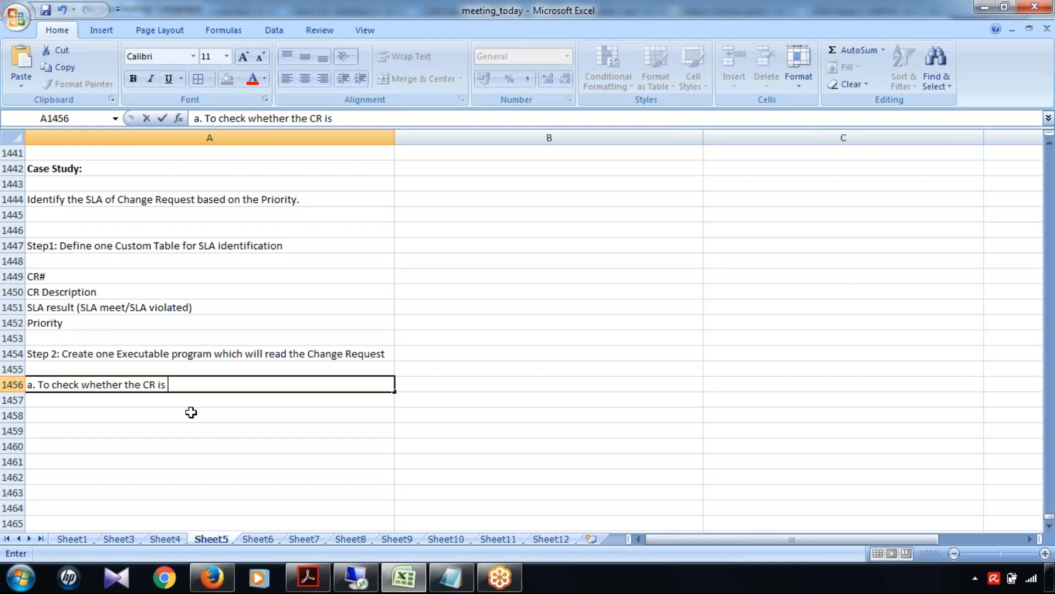
left_click(358, 582)
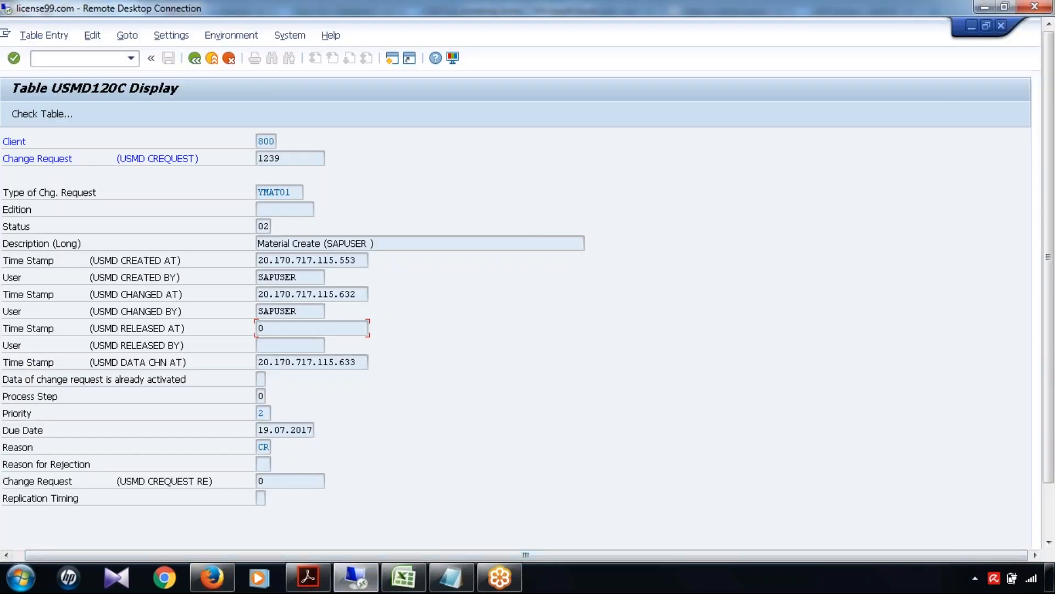
left_click(265, 380)
left_click(404, 577)
type("activated or not.")
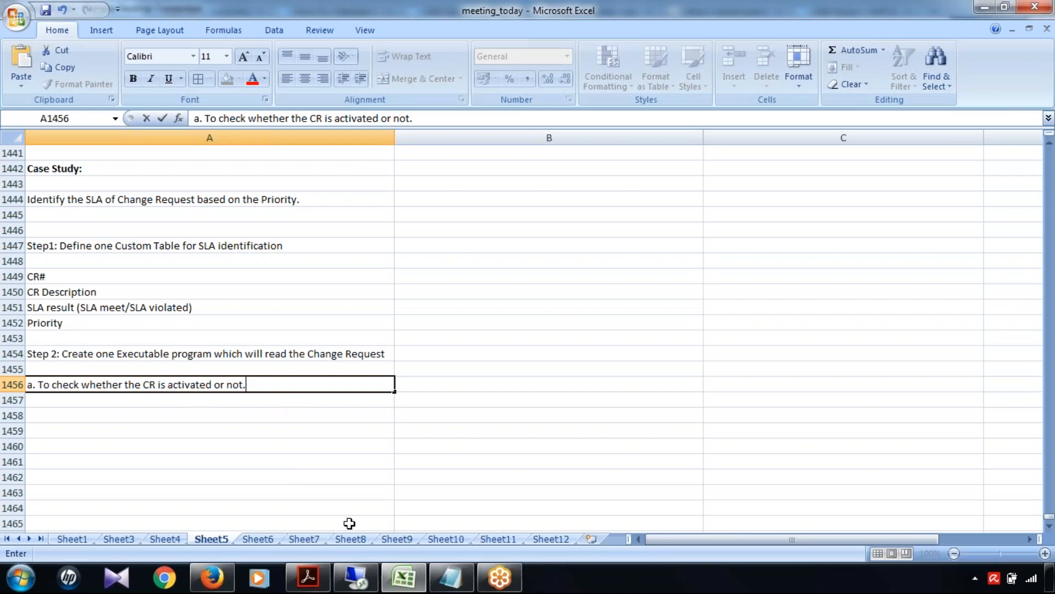
left_click(357, 580)
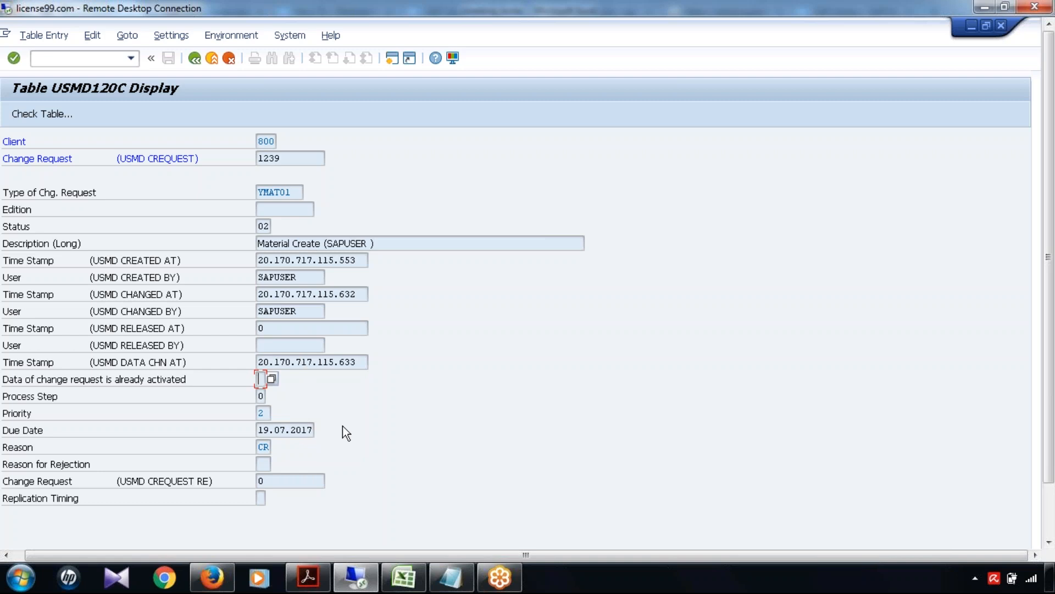
left_click(423, 583)
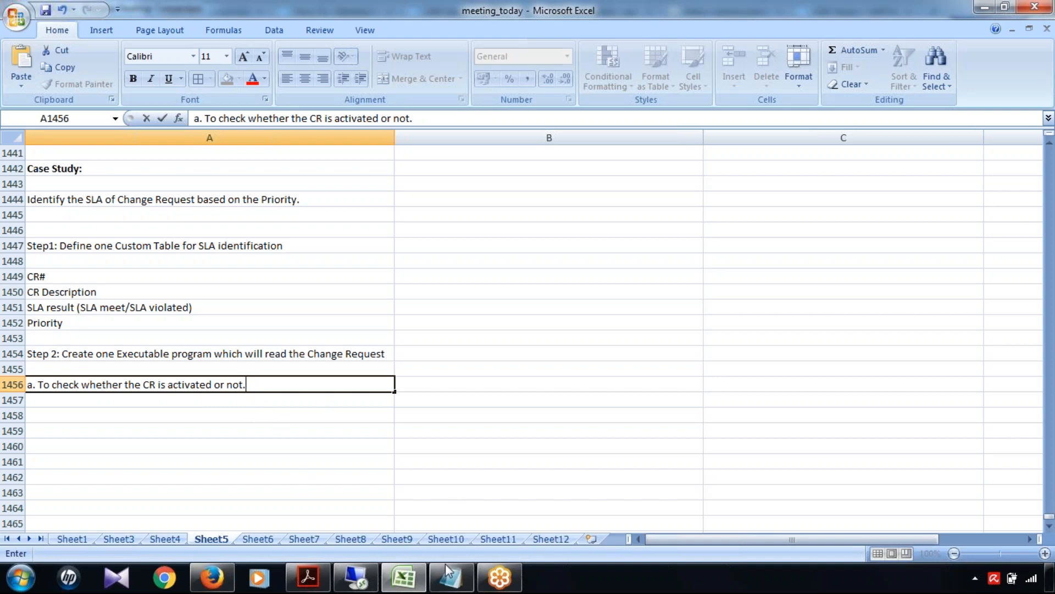
- Switch to the SAP session and look up the possible values of the record's "Data of change request is already activated" field
left_click(404, 585)
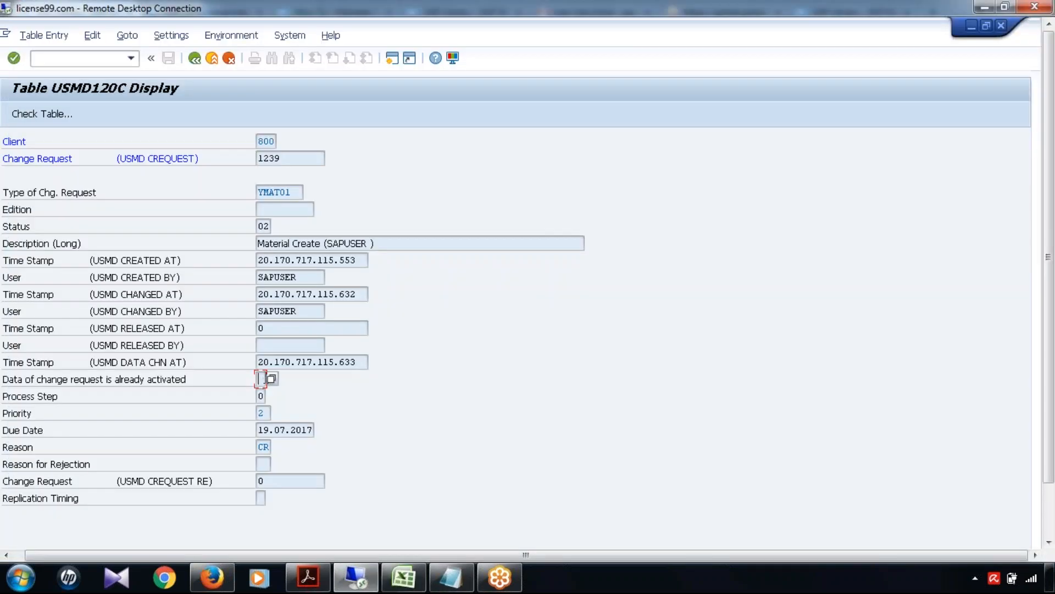
key("F4")
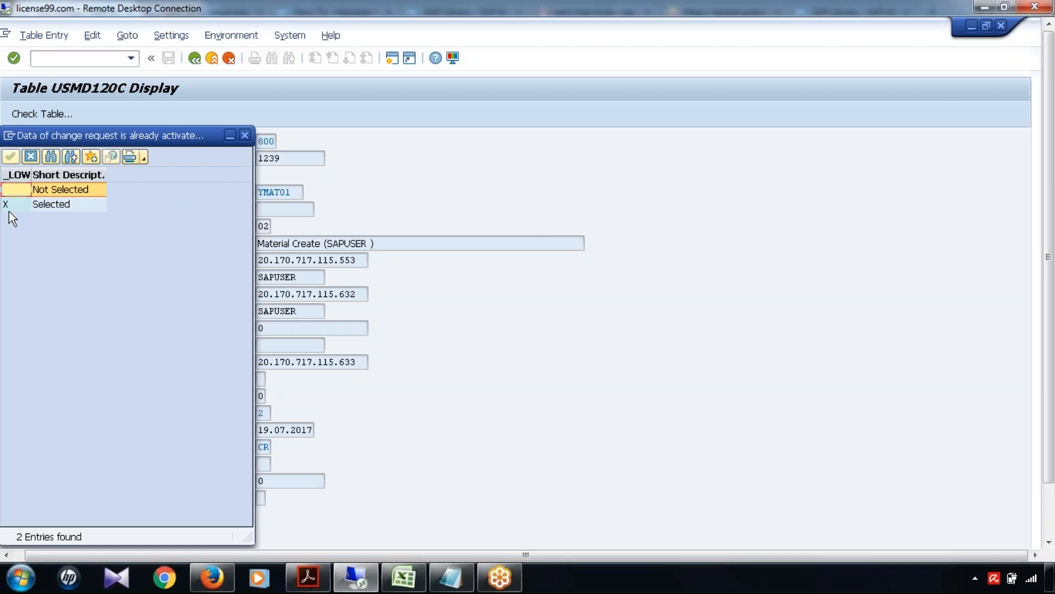
left_click(246, 135)
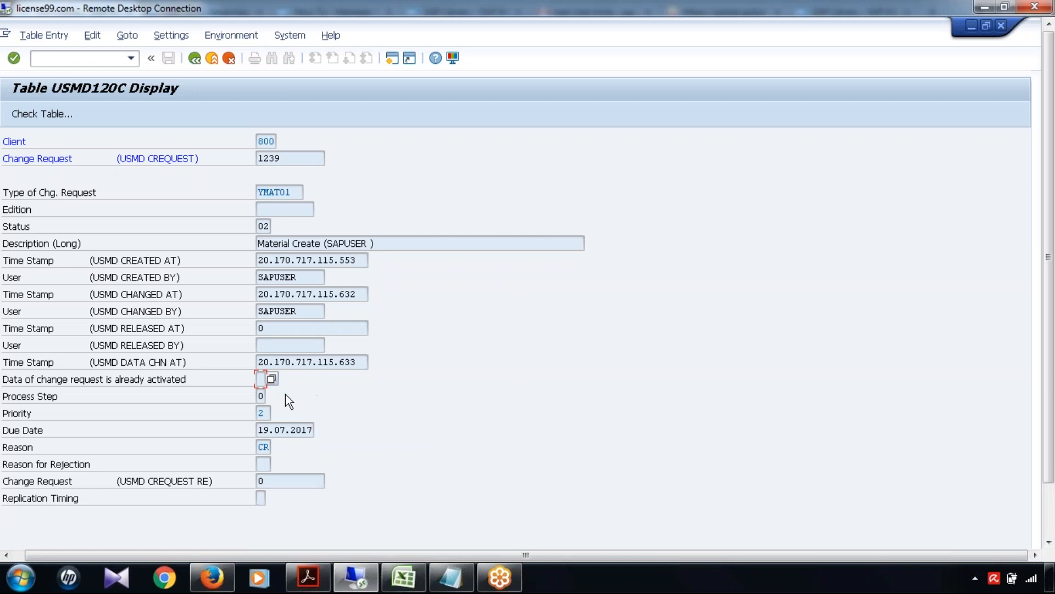
- Append "(IF" to the note in A1456 in Excel, and copy the field name USMD_DATA_ACTIVE from USMD120C's field list in SAP
left_click(404, 577)
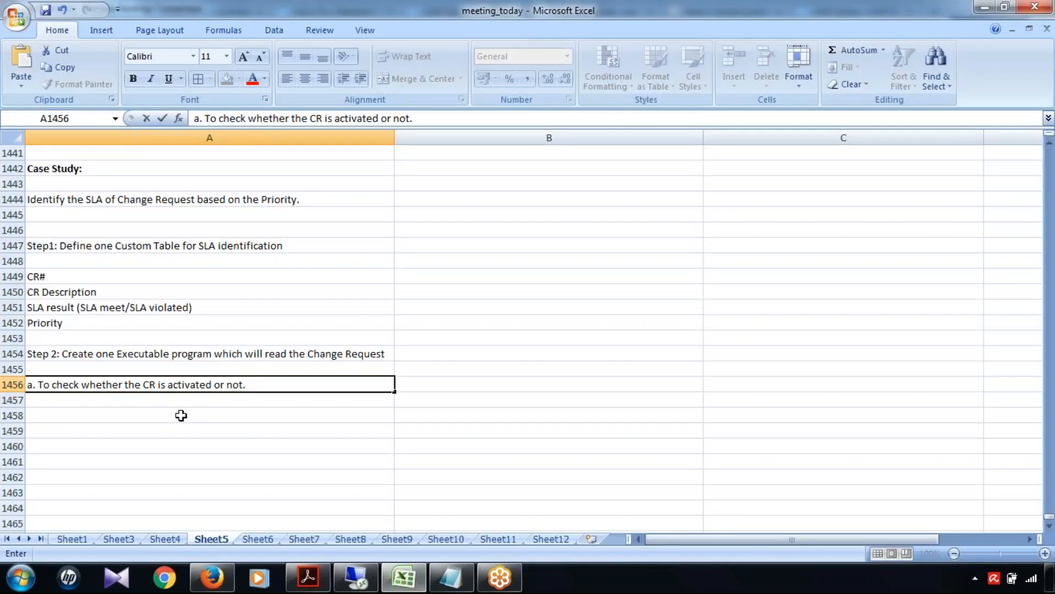
type("(IF")
left_click(400, 586)
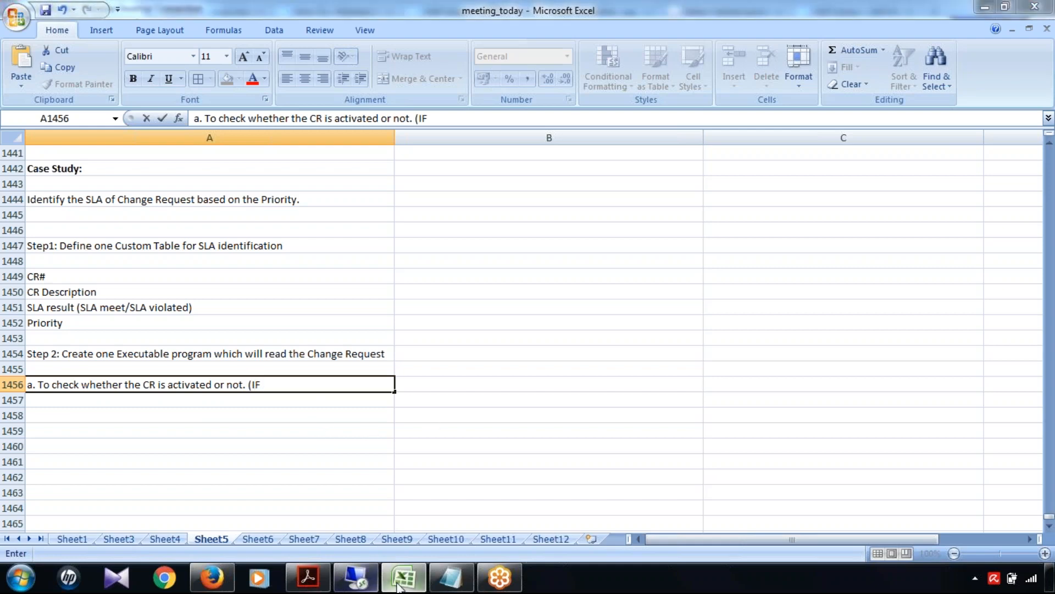
left_click(397, 583)
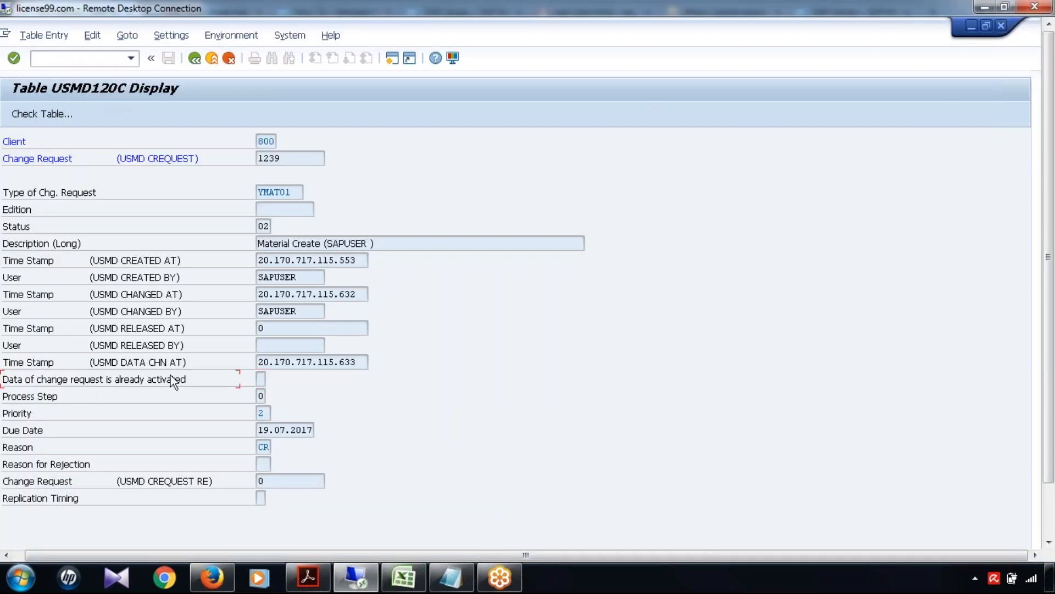
left_click(195, 58)
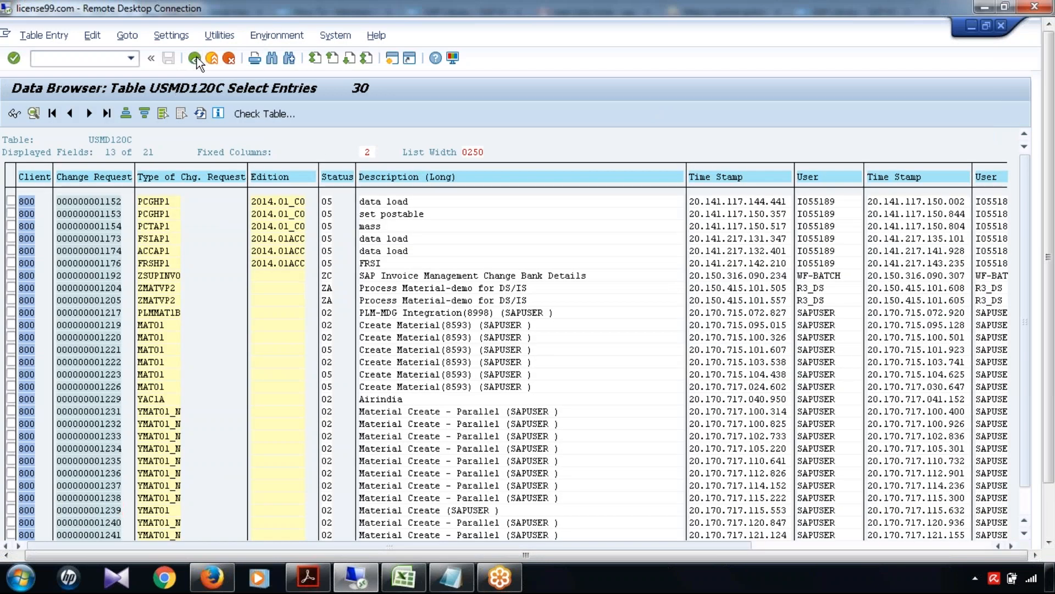
left_click(195, 58)
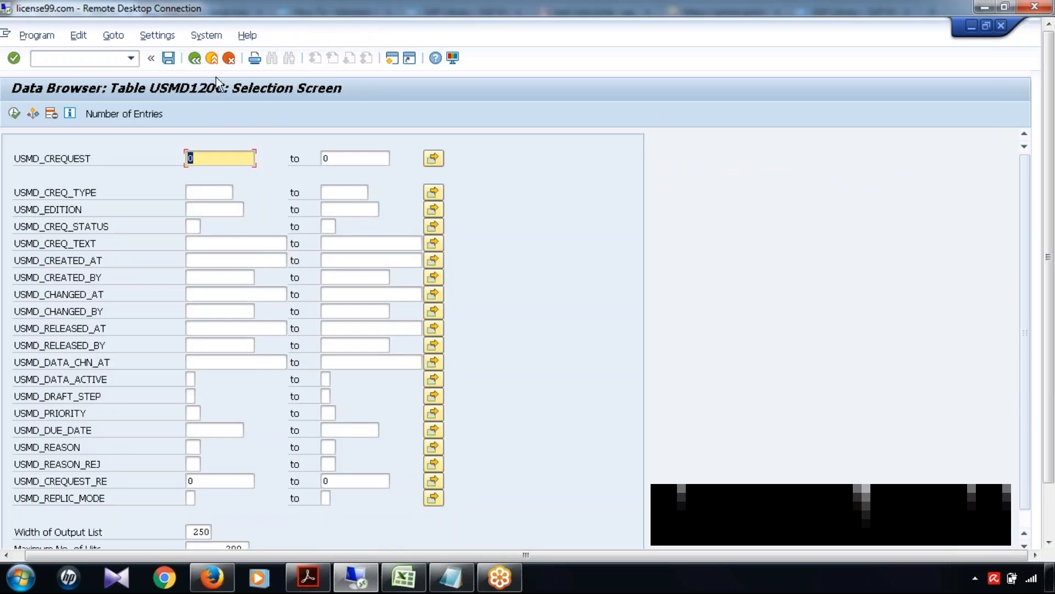
left_click(195, 59)
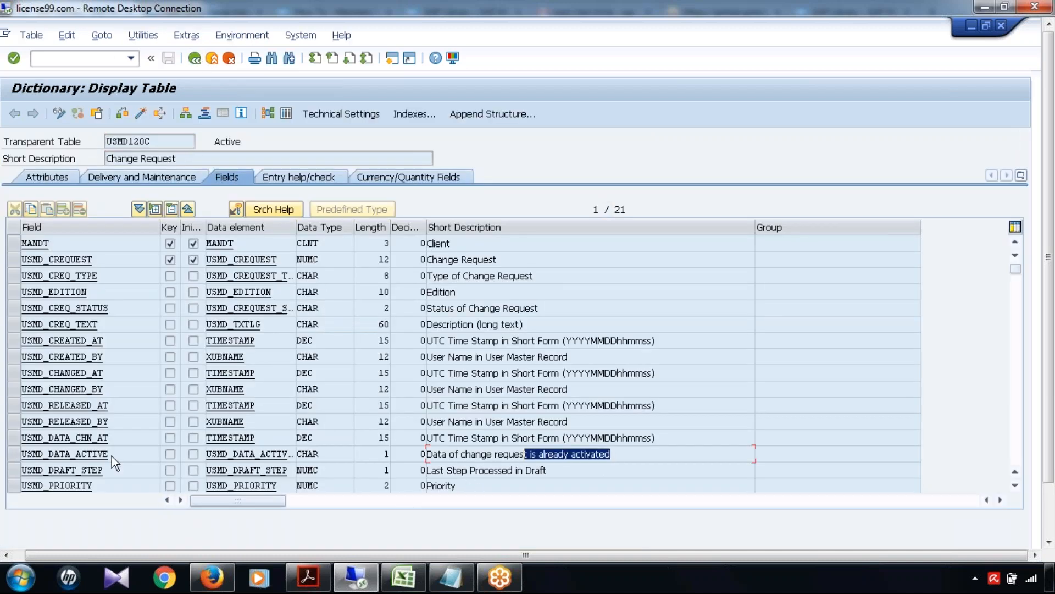
left_click_drag(110, 454, 12, 455)
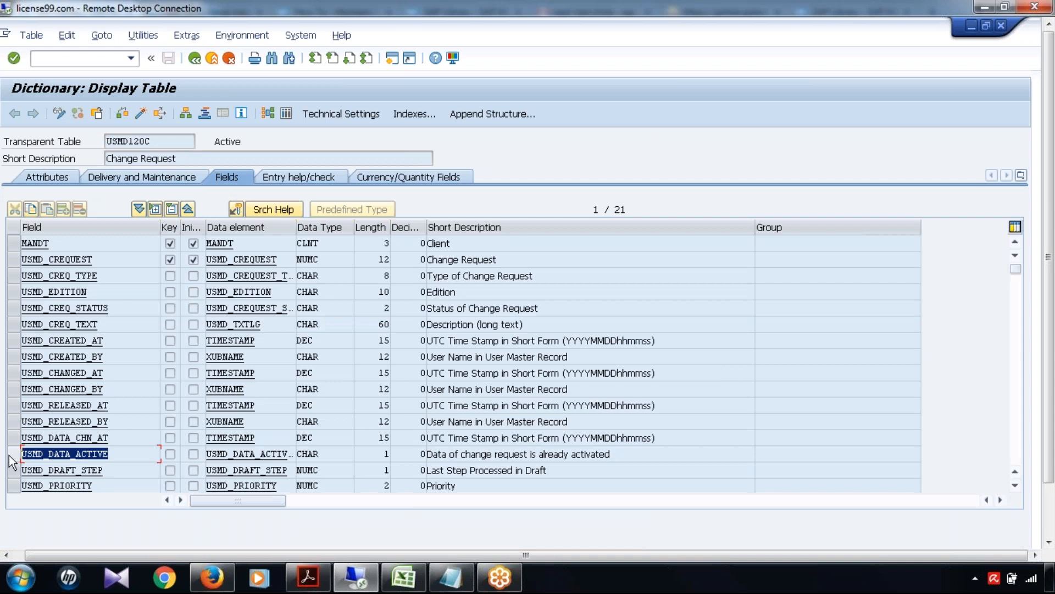
key("ctrl+c")
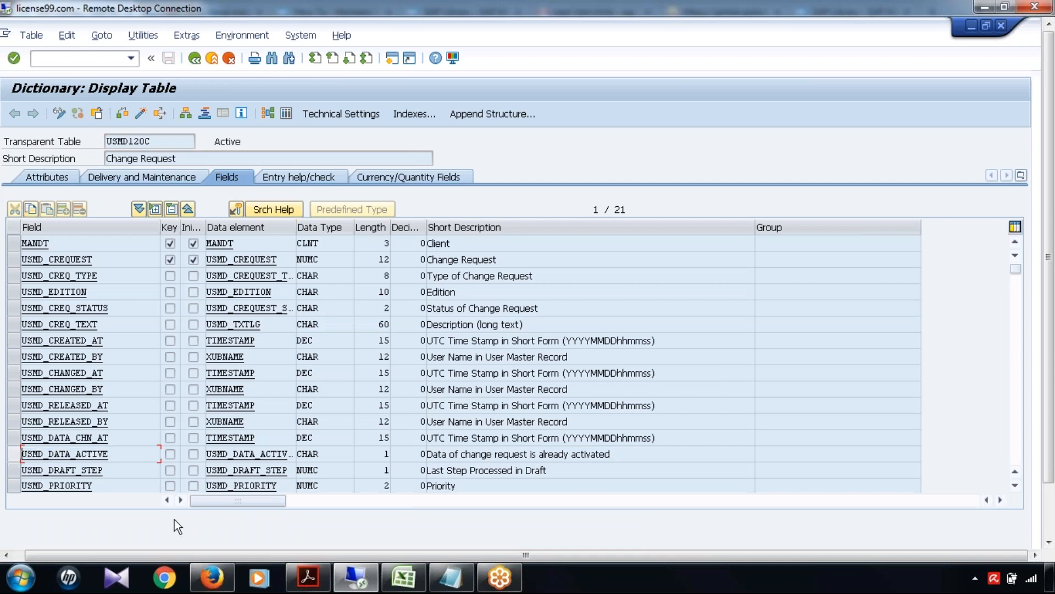
- Complete the condition in A1456 in Excel as "(IF USMD_DATA_ACTIVE is abap_false)" and widen column A to fit the text
left_click(406, 580)
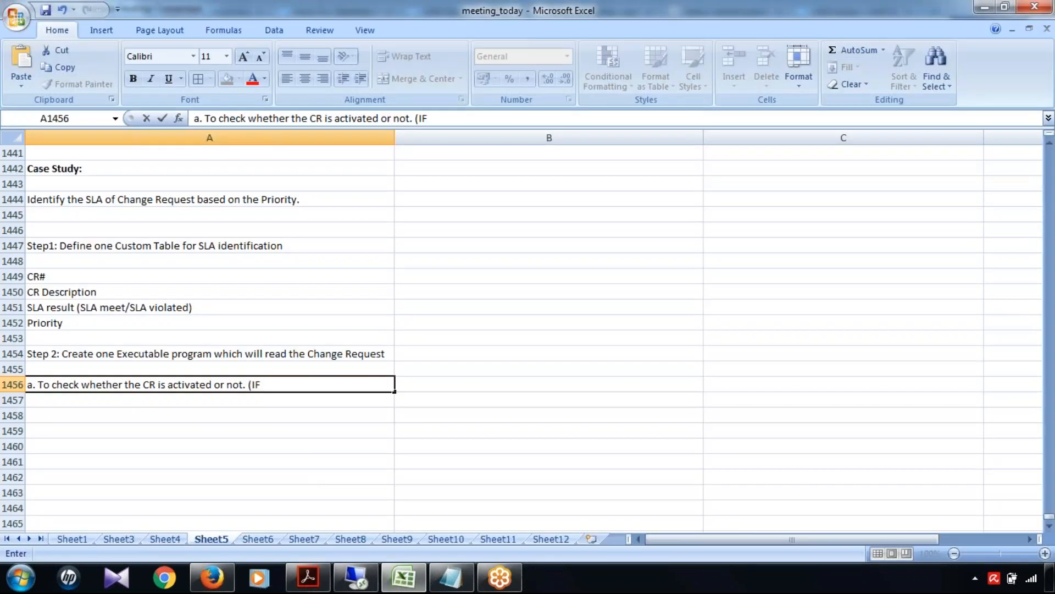
key("ctrl+v")
type("is ")
type("not")
key("BackSpace")
key("BackSpace")
key("BackSpace")
type("abap_fa")
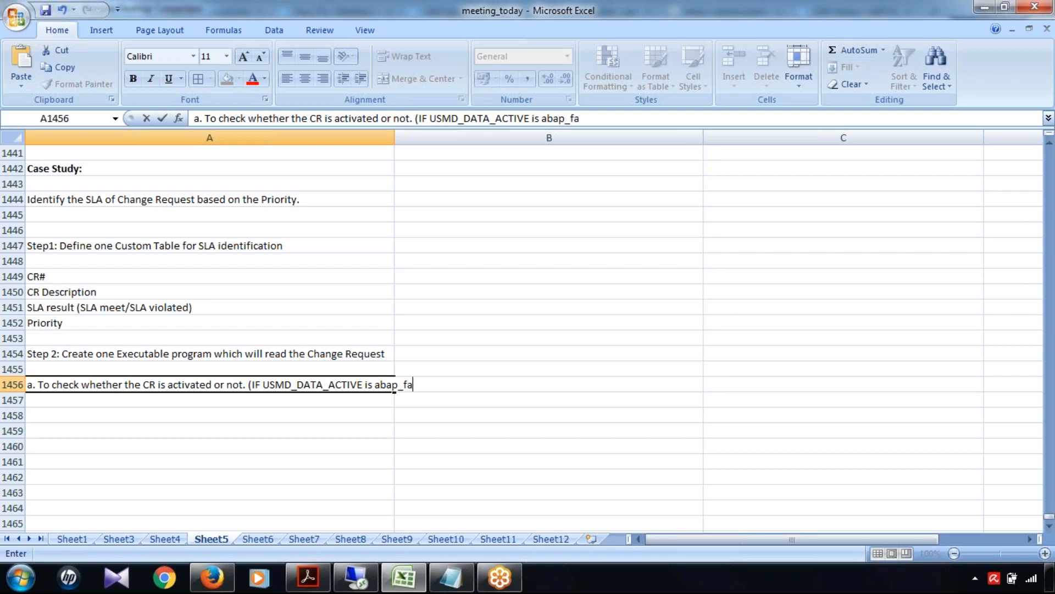
type("lse)")
left_click(394, 132)
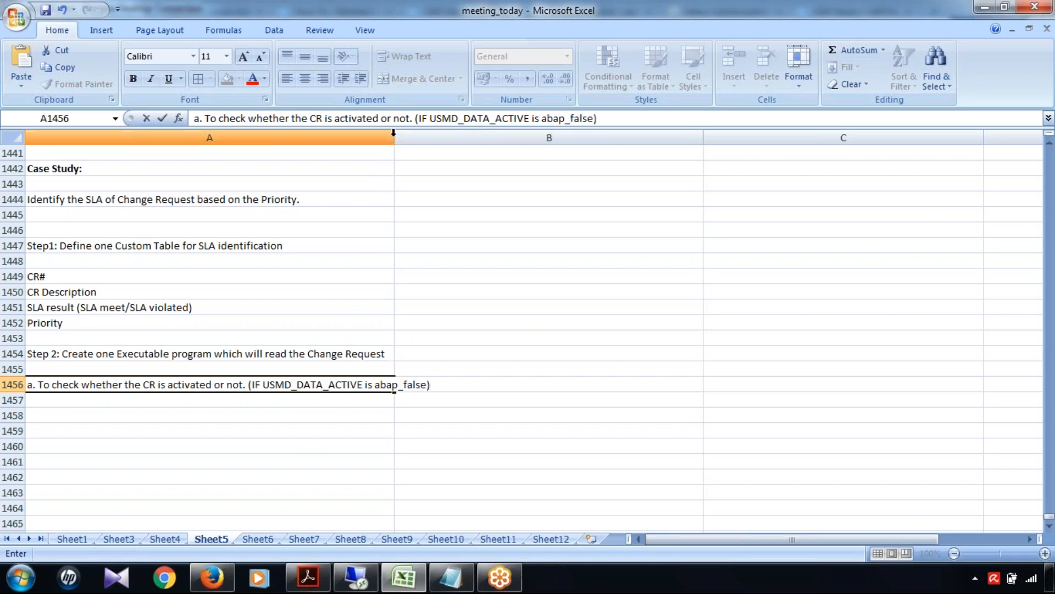
left_click_drag(393, 133, 445, 134)
left_click(372, 386)
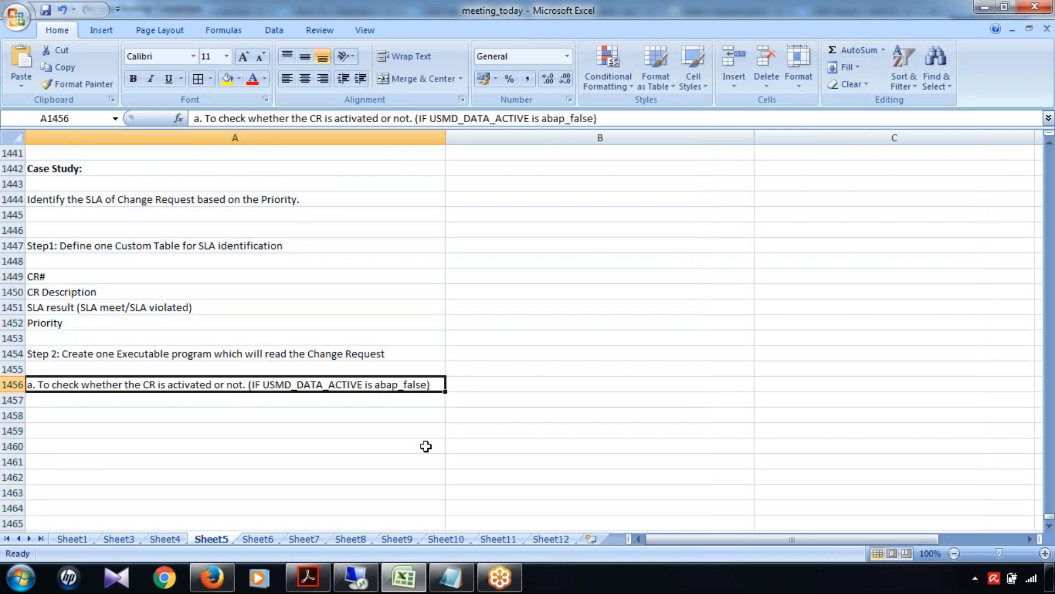
- Enter "Then modify the database table with CR# as SLA violated." in A1458, consulting the USMD_CREQUEST field in SAP
left_click(316, 414)
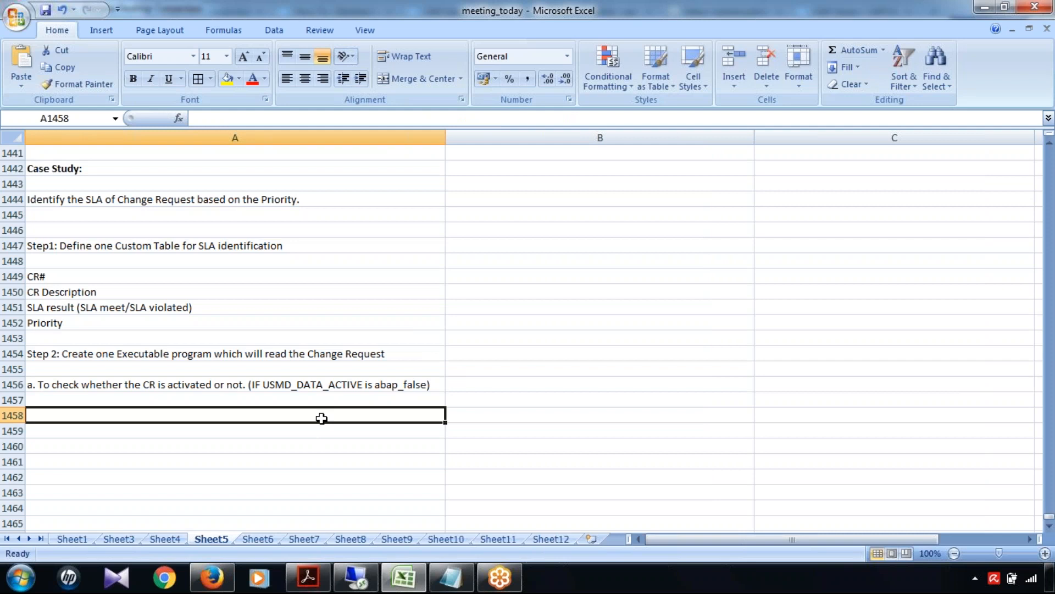
type("Then ")
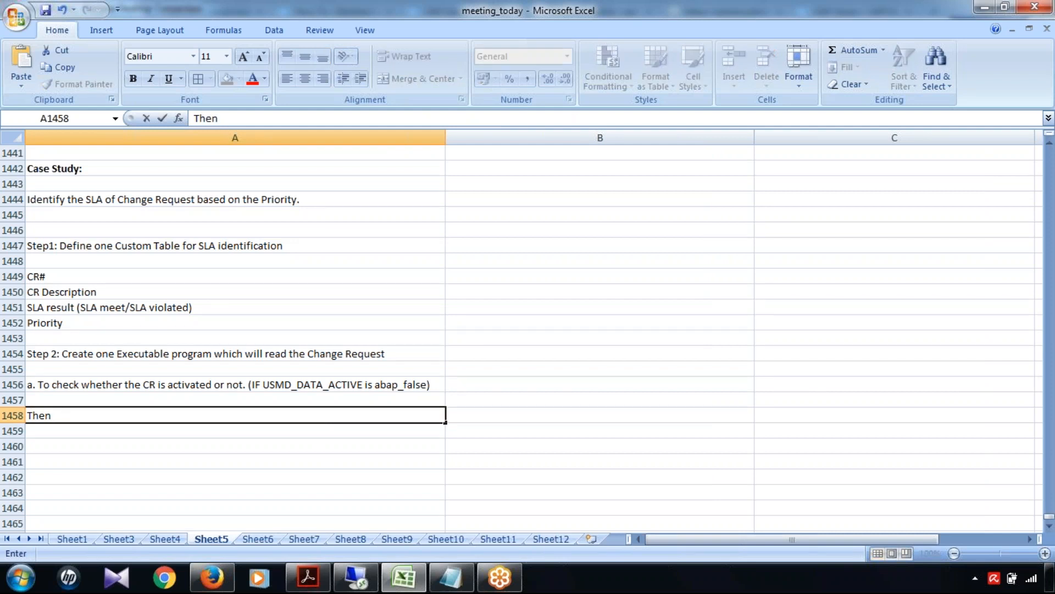
type("modify the data")
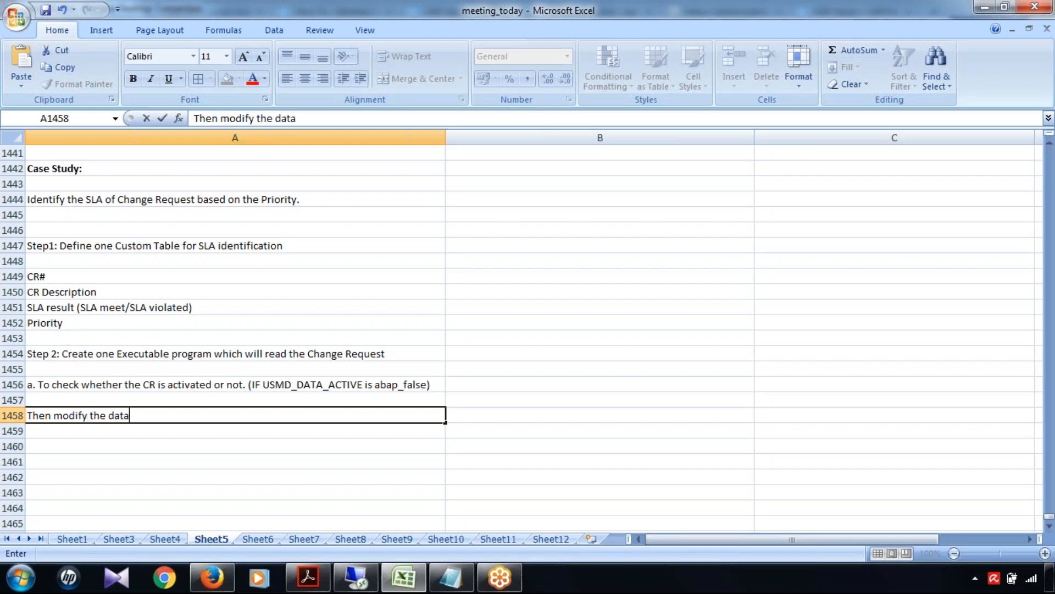
type("base table with CR#")
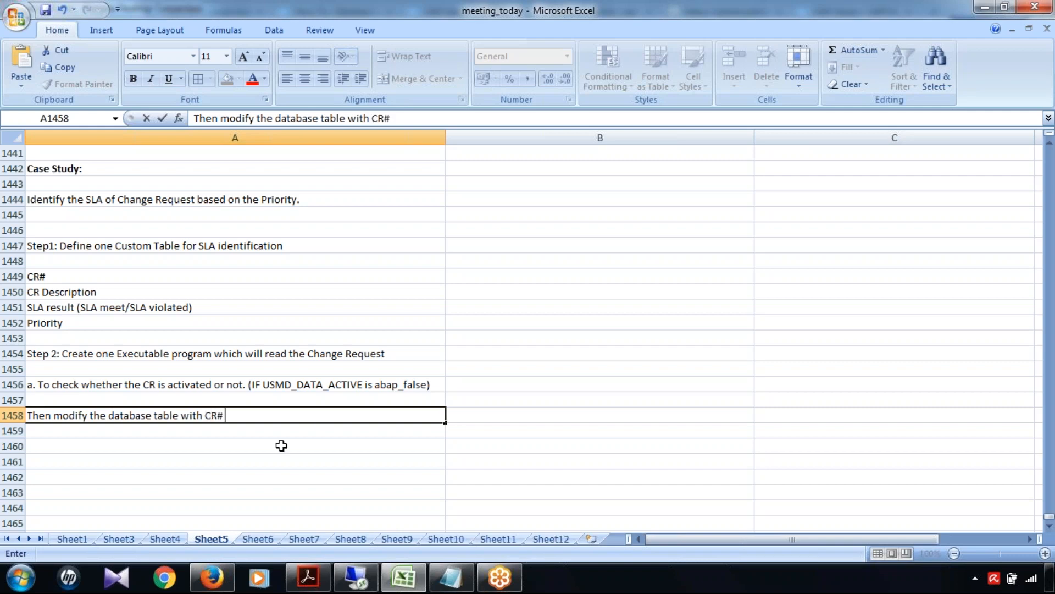
left_click(413, 587)
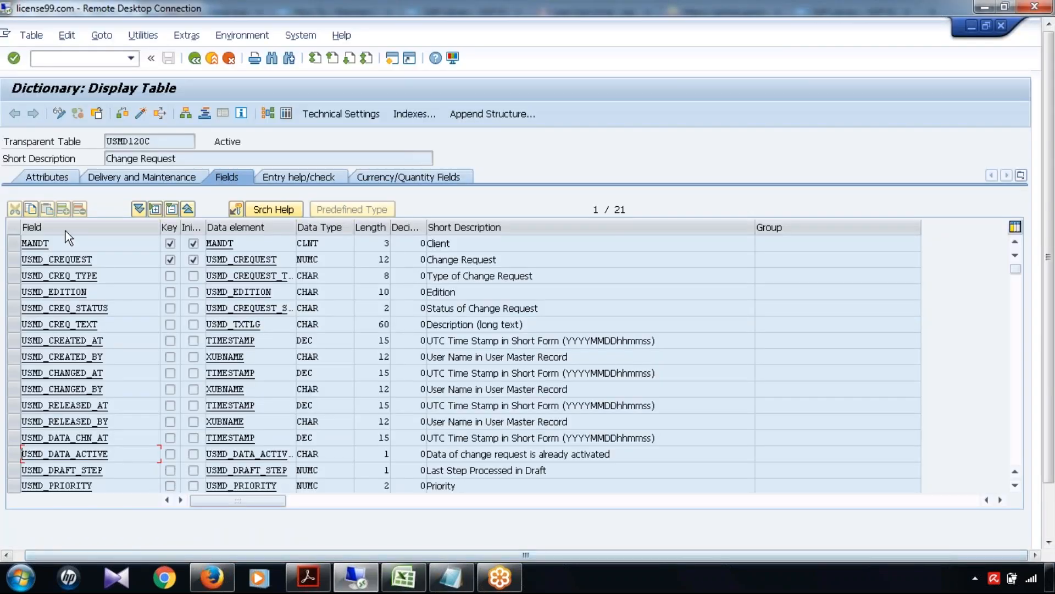
left_click(13, 257)
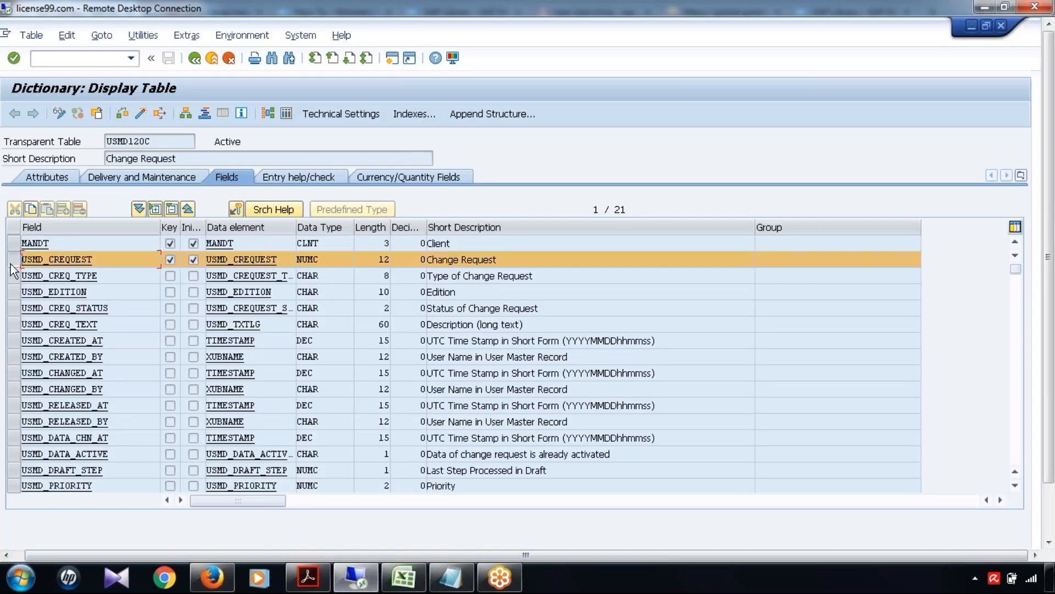
left_click(404, 577)
type("as SLA ")
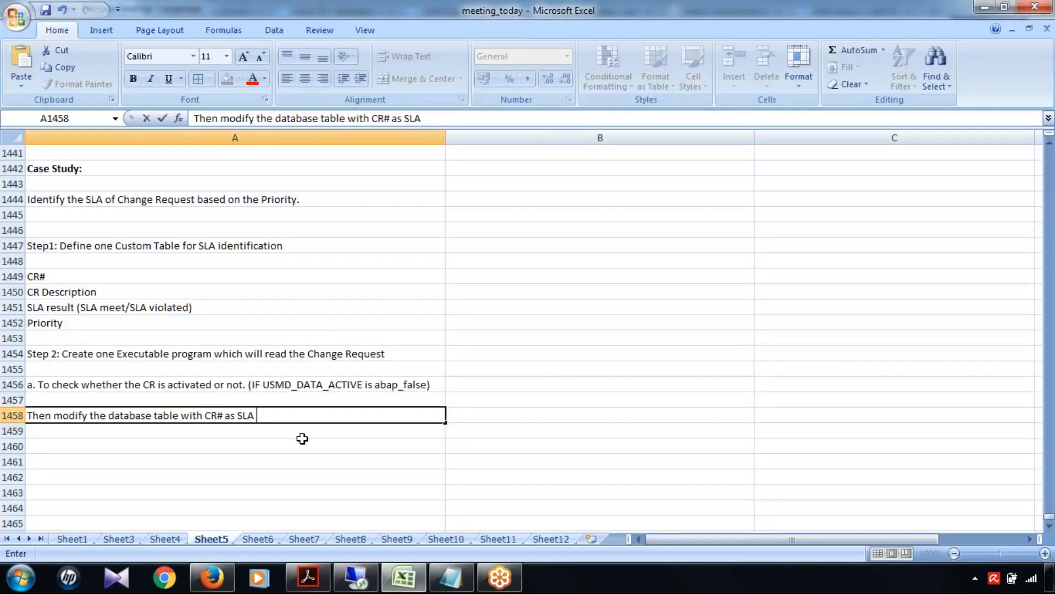
type("violated.")
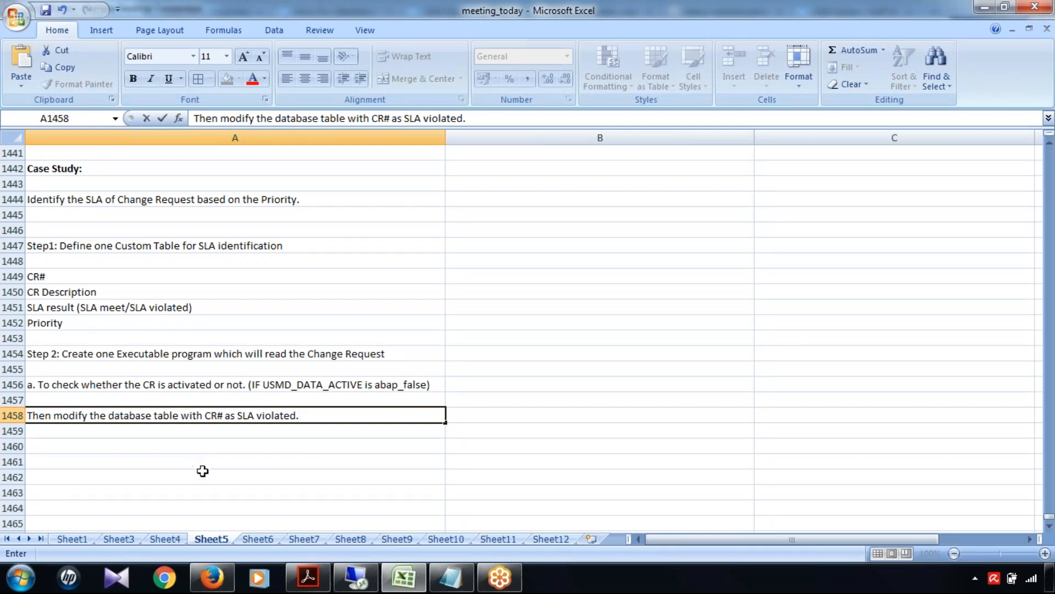
- Switch to SAP, list the contents of table USMD120C without selection criteria and open the change request entry of type YMAT01
left_click(355, 578)
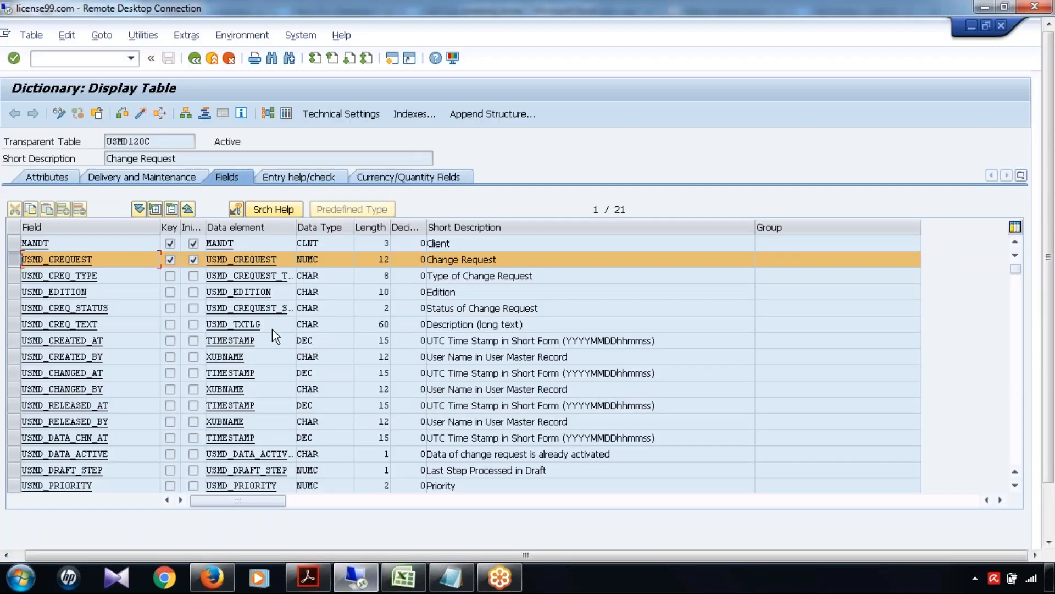
left_click(361, 584)
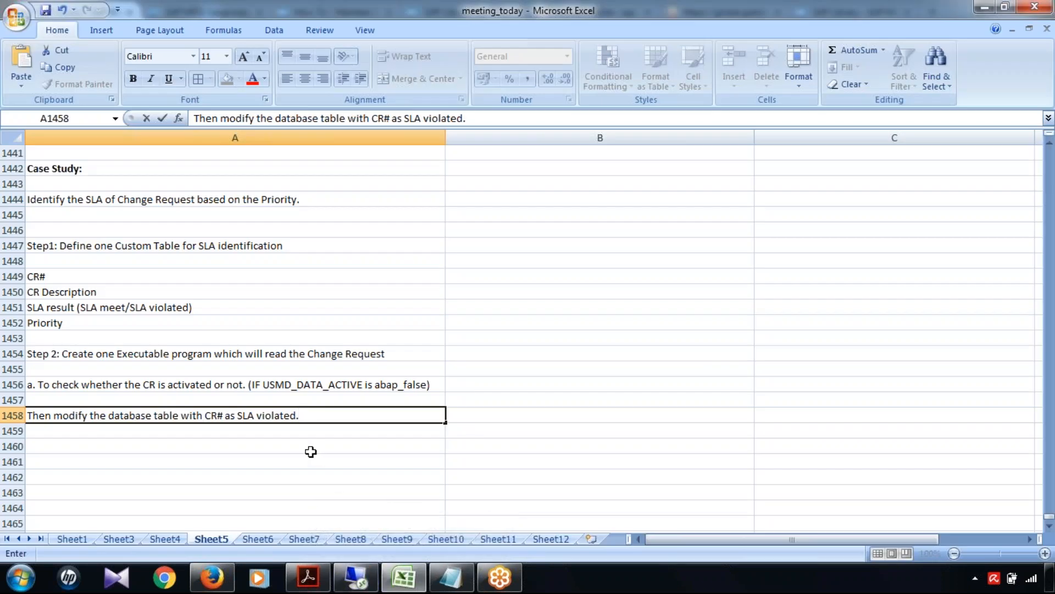
left_click(356, 577)
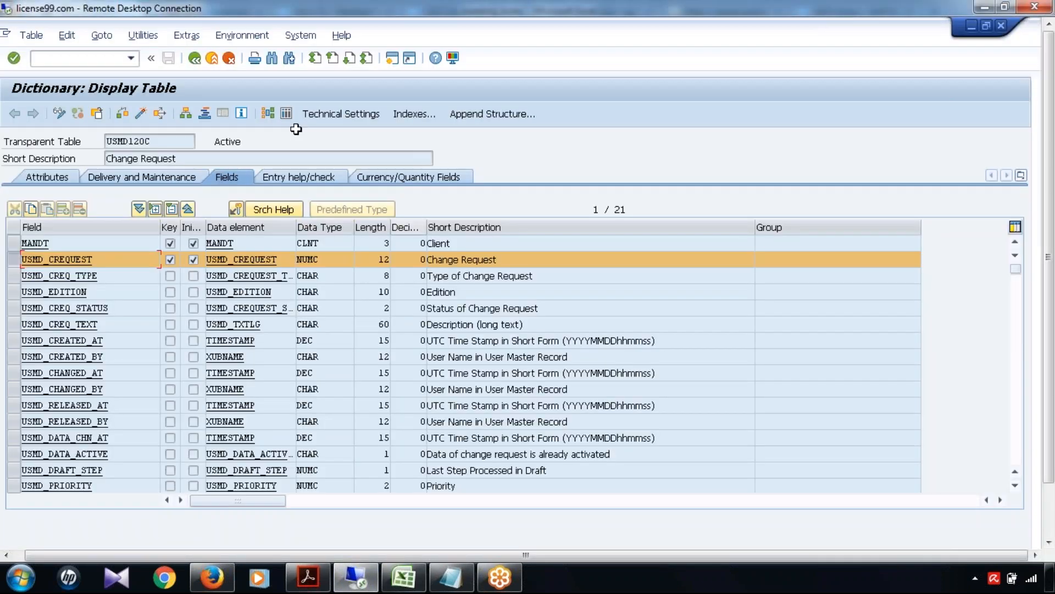
left_click(287, 113)
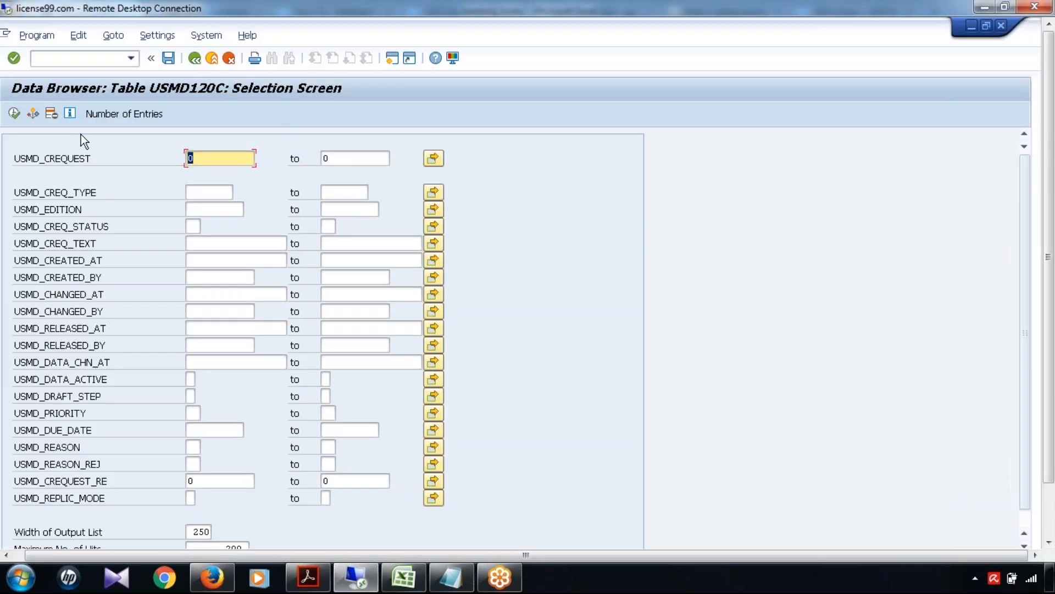
left_click(14, 114)
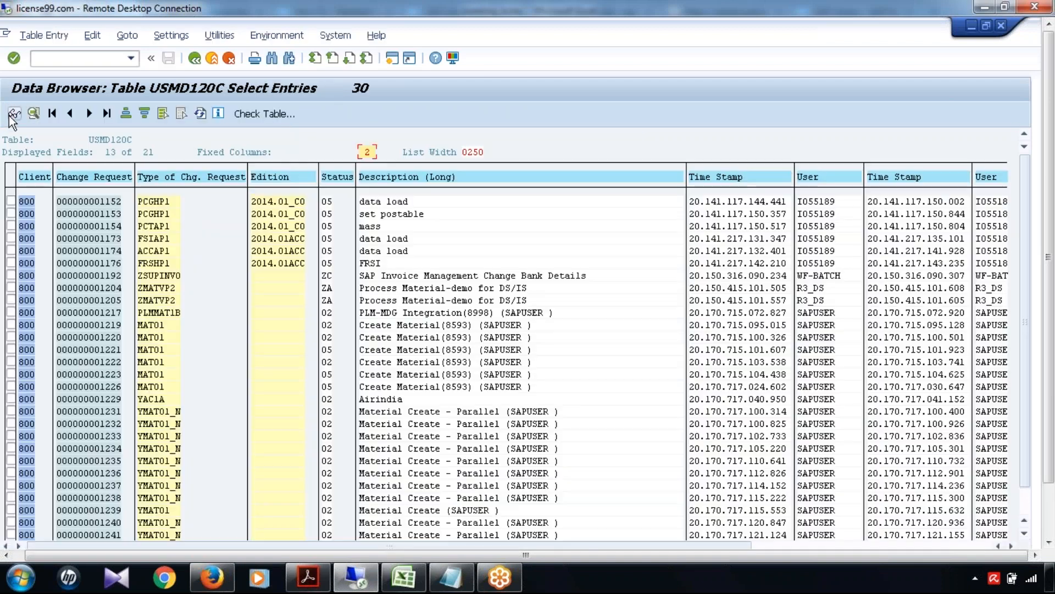
double_click(107, 508)
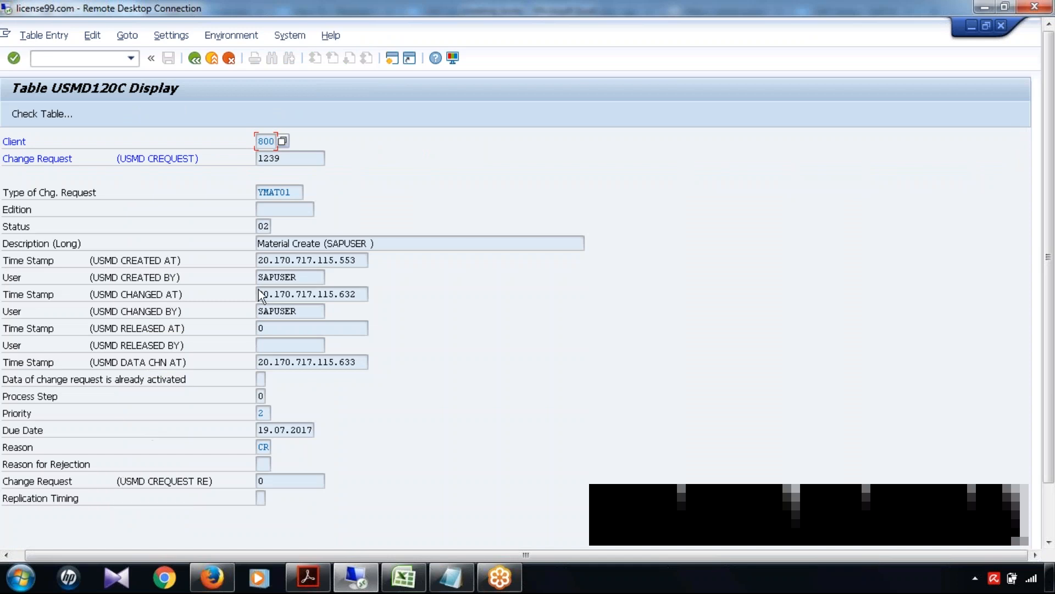
- Examine the record's created time stamp in SAP and compare it with the program logic notes in A1456:A1460 in Excel
left_click_drag(363, 261, 225, 265)
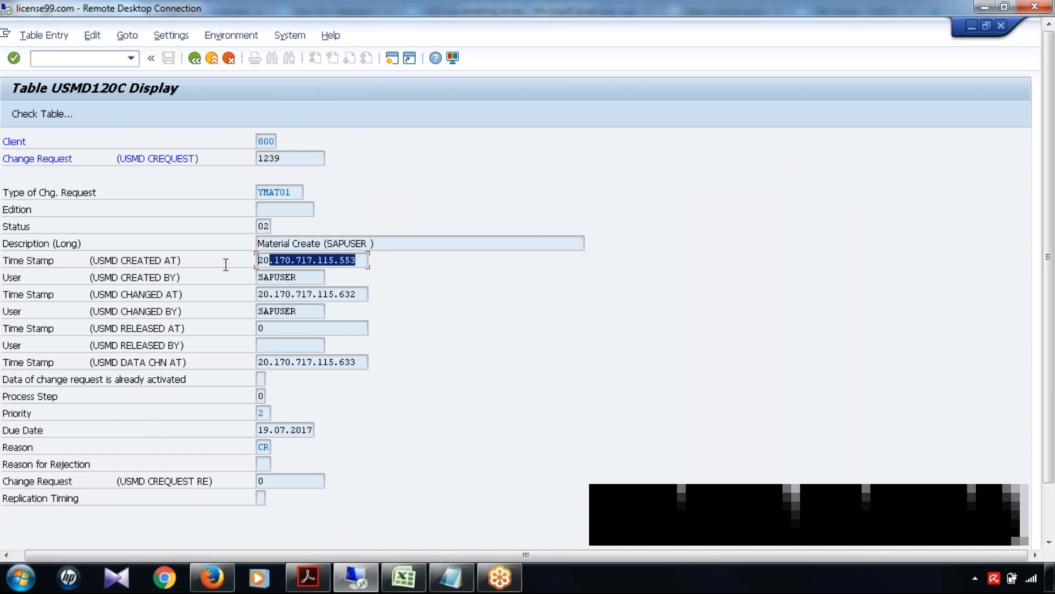
left_click(388, 582)
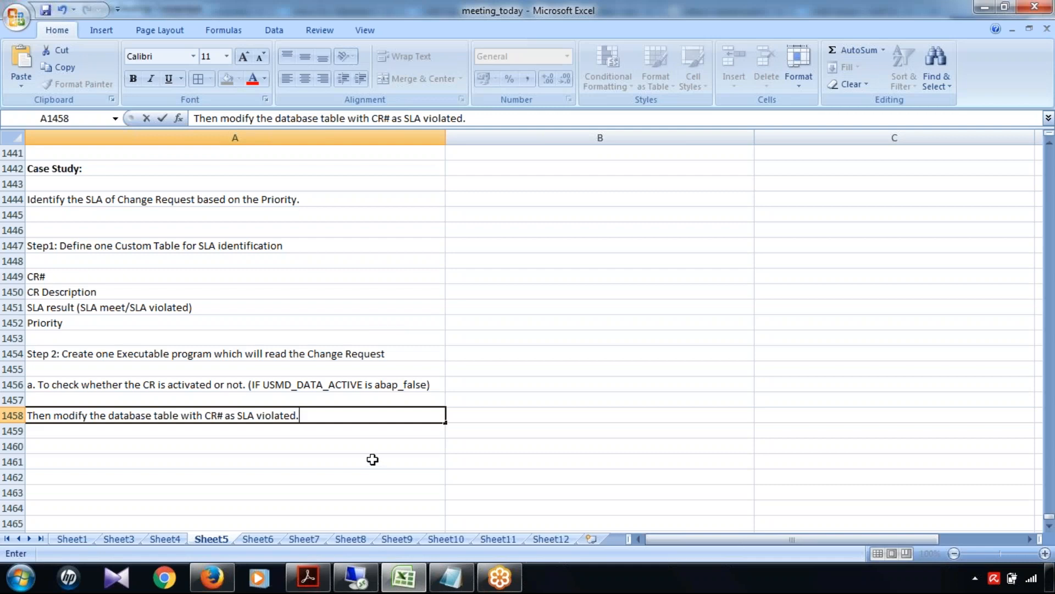
left_click(398, 586)
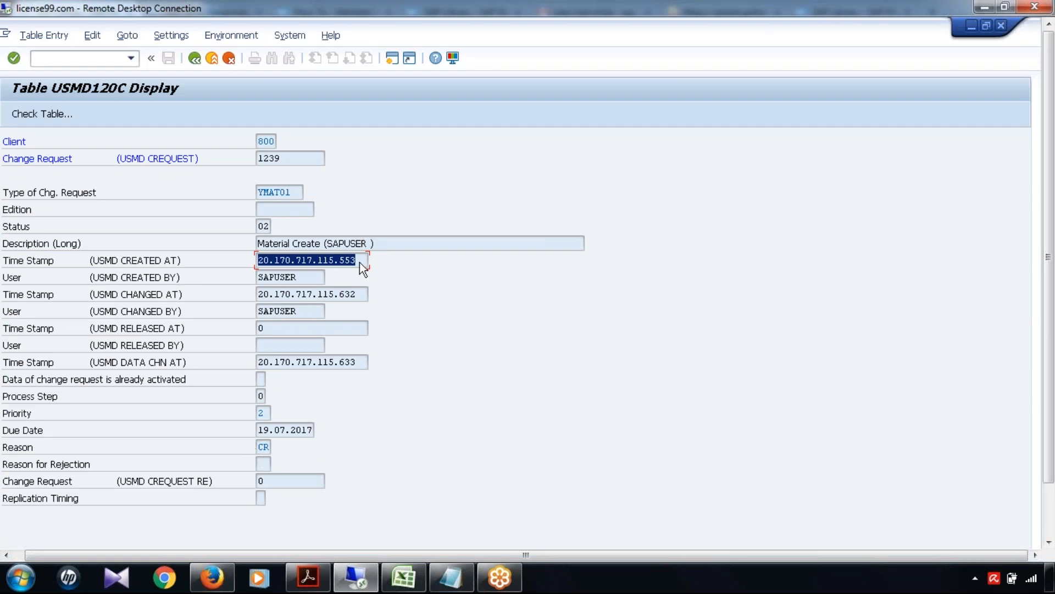
left_click(379, 269)
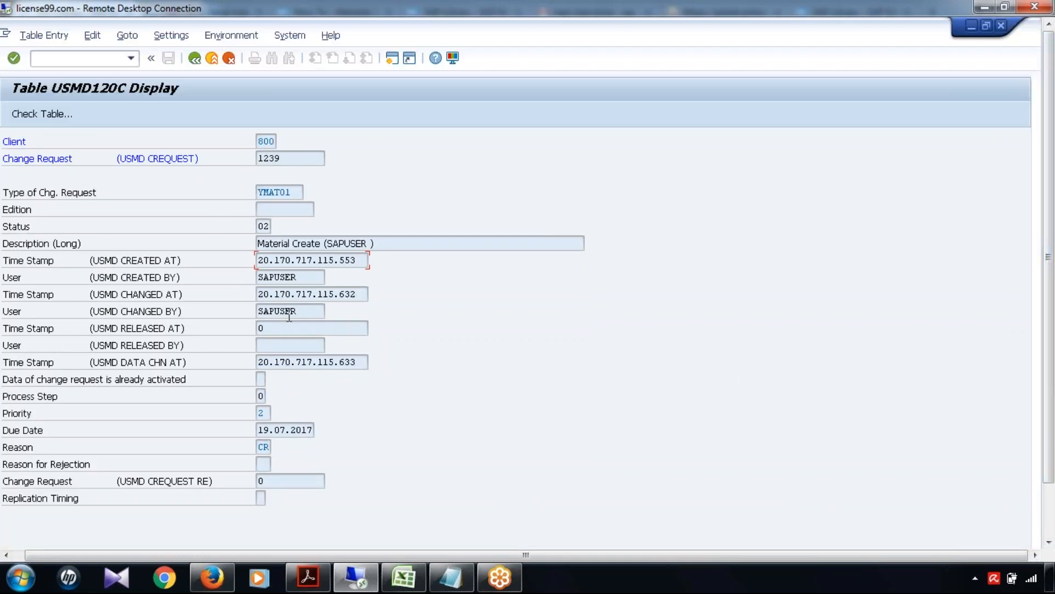
left_click(404, 577)
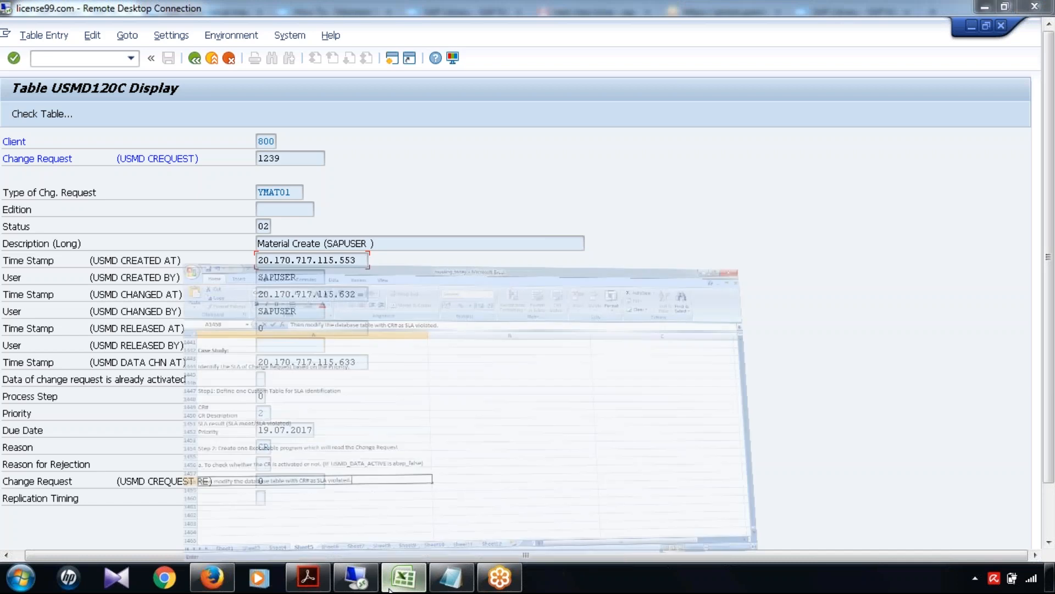
left_click_drag(245, 385, 254, 442)
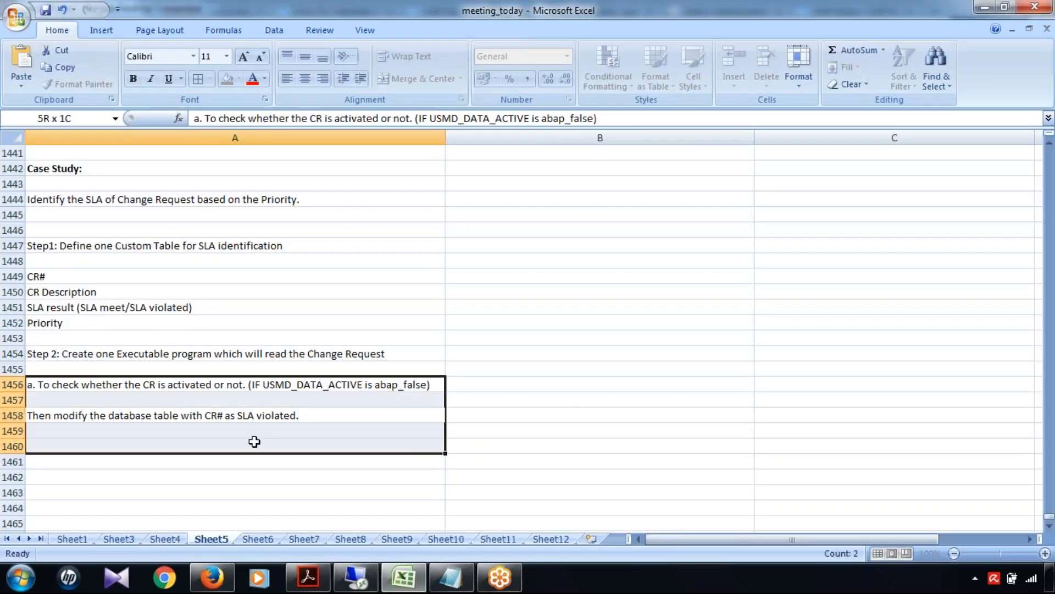
left_click(297, 428)
left_click(306, 416)
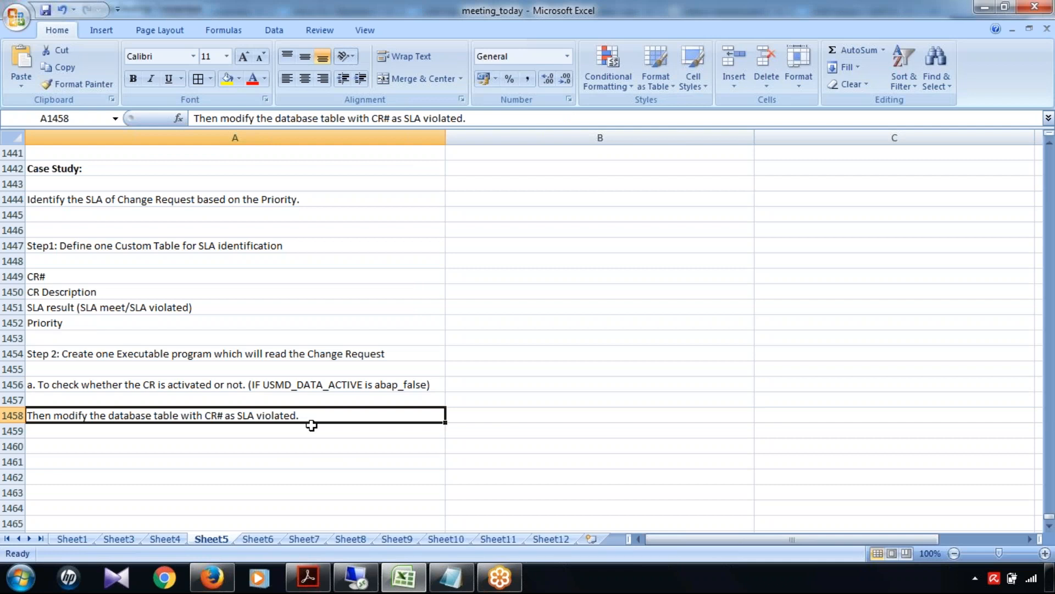
left_click(169, 388)
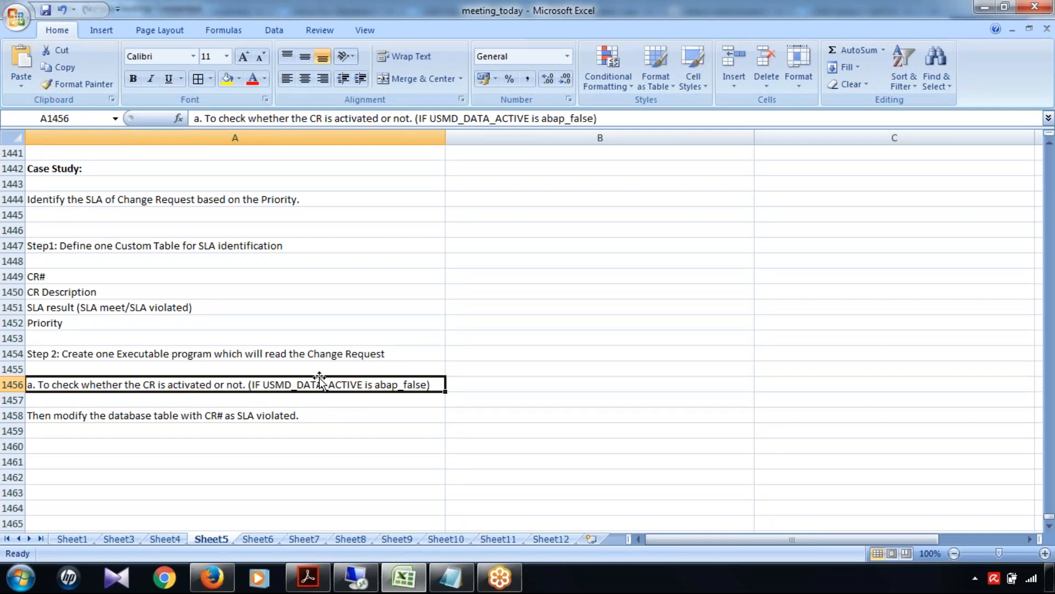
left_click(274, 417)
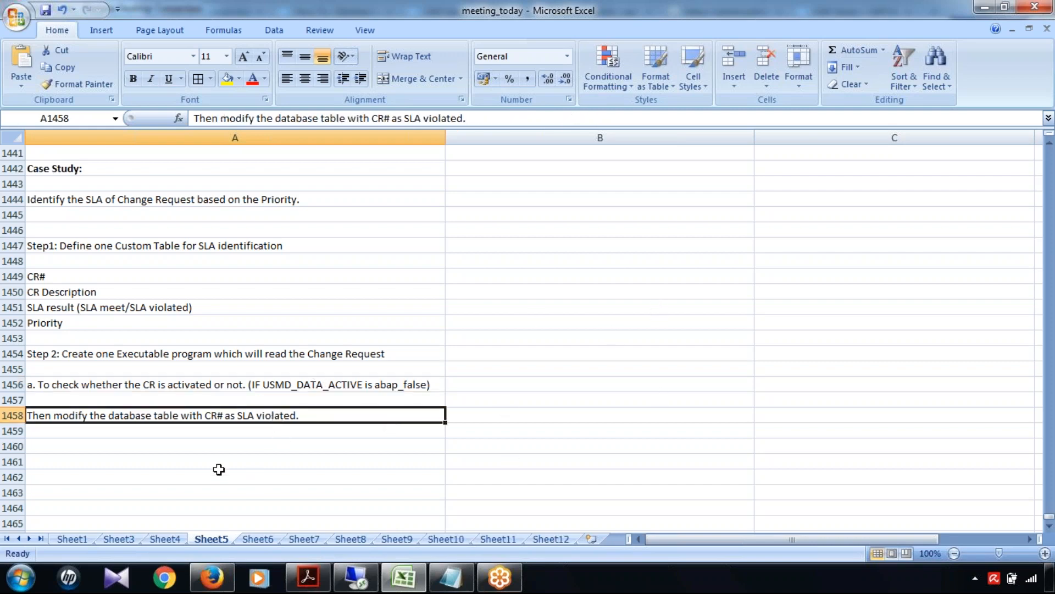
- Enter "Case 1: (Only count the completed CR)" in A1471, below the program logic notes
scroll(240, 438, "down", 4)
left_click(150, 429)
type("Case 1")
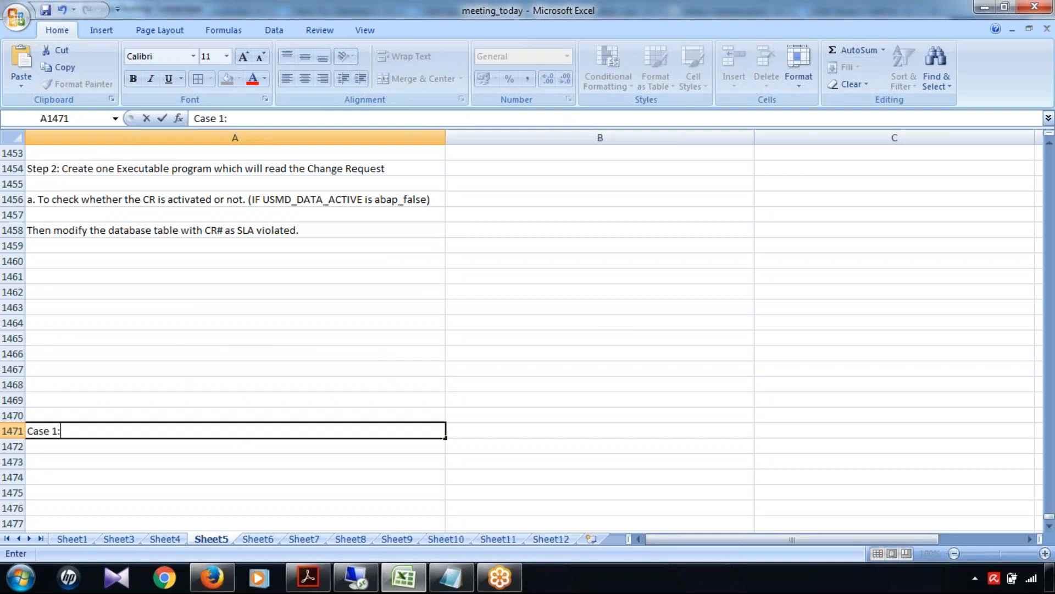
type(": (Only")
type("count the ")
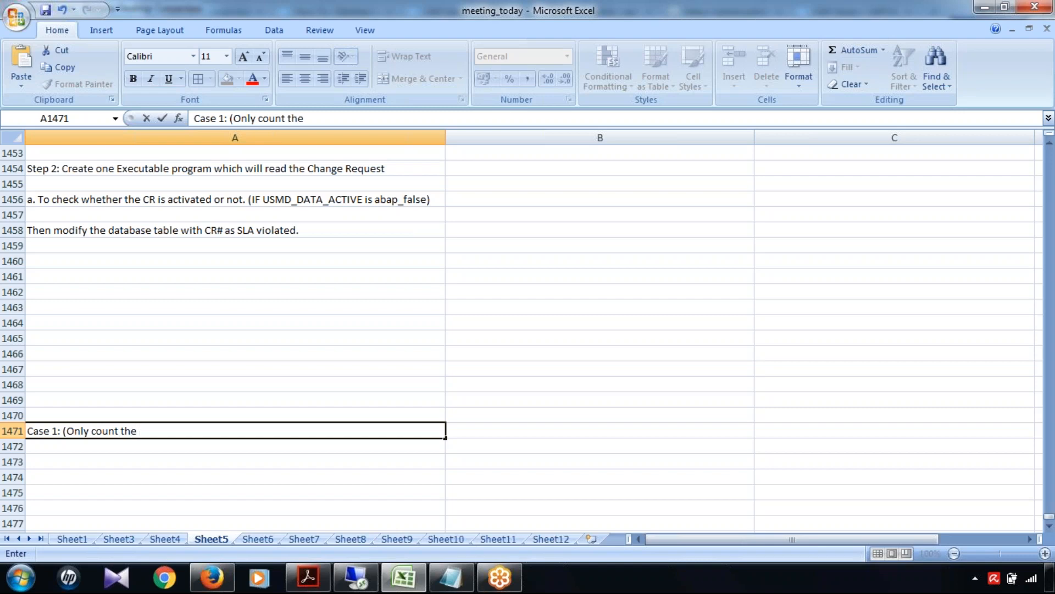
type("completed ")
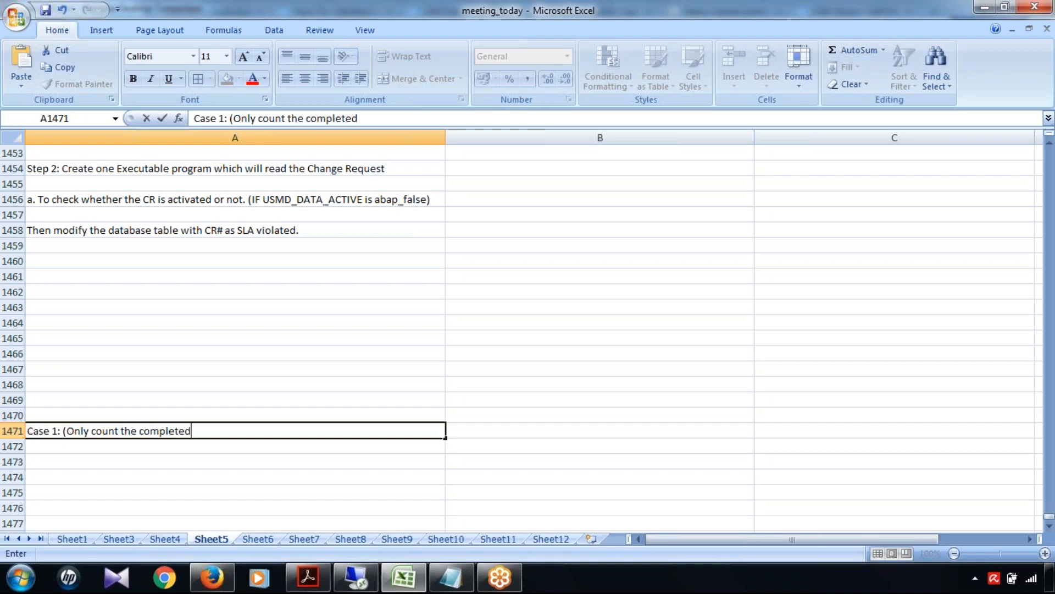
type("CR)")
left_click(109, 465)
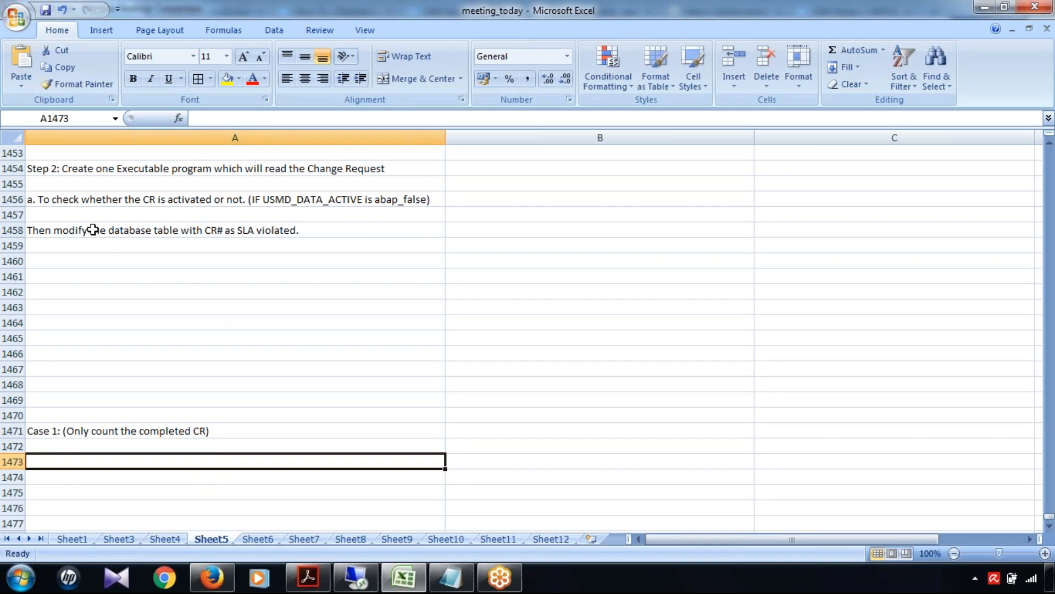
- Copy the CR activation check from A1456 to A1473 and enter "Commit." in A1475 under Case 1
left_click(112, 201)
key("ctrl+c")
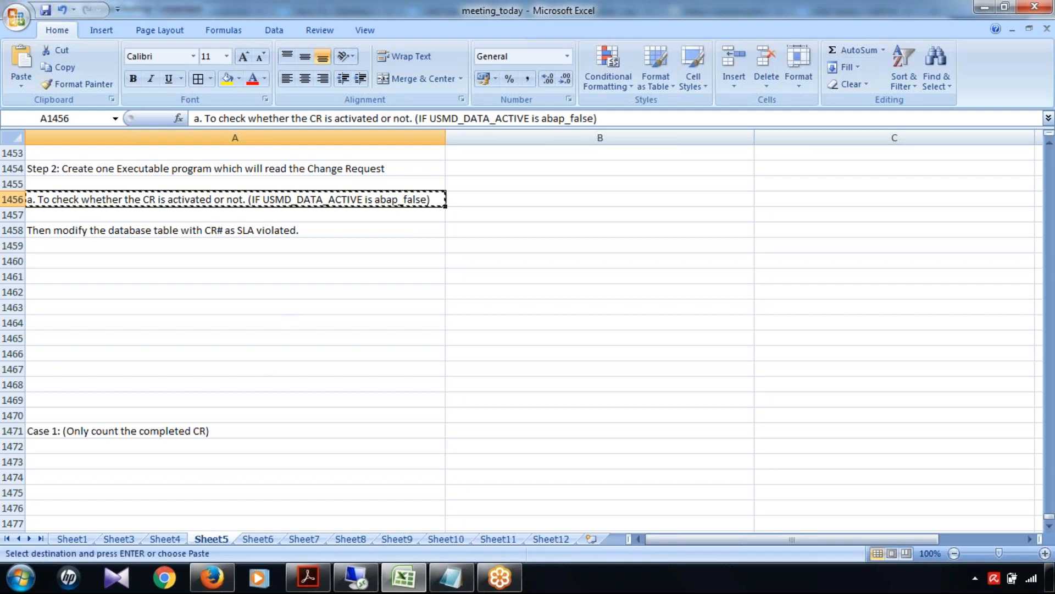
left_click(87, 462)
key("ctrl+v")
left_click(104, 479)
left_click(132, 492)
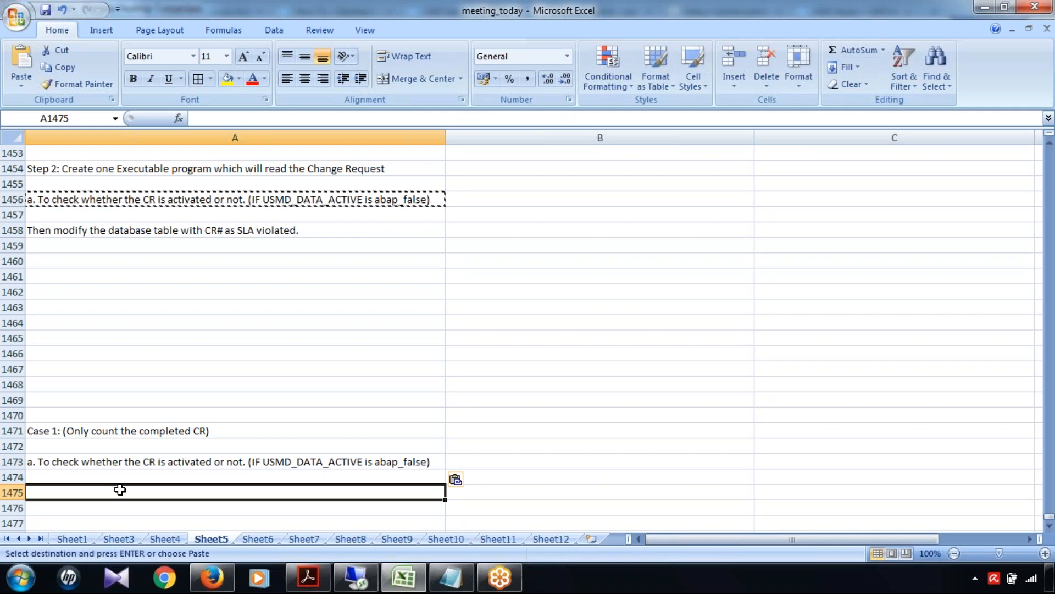
type("Comm")
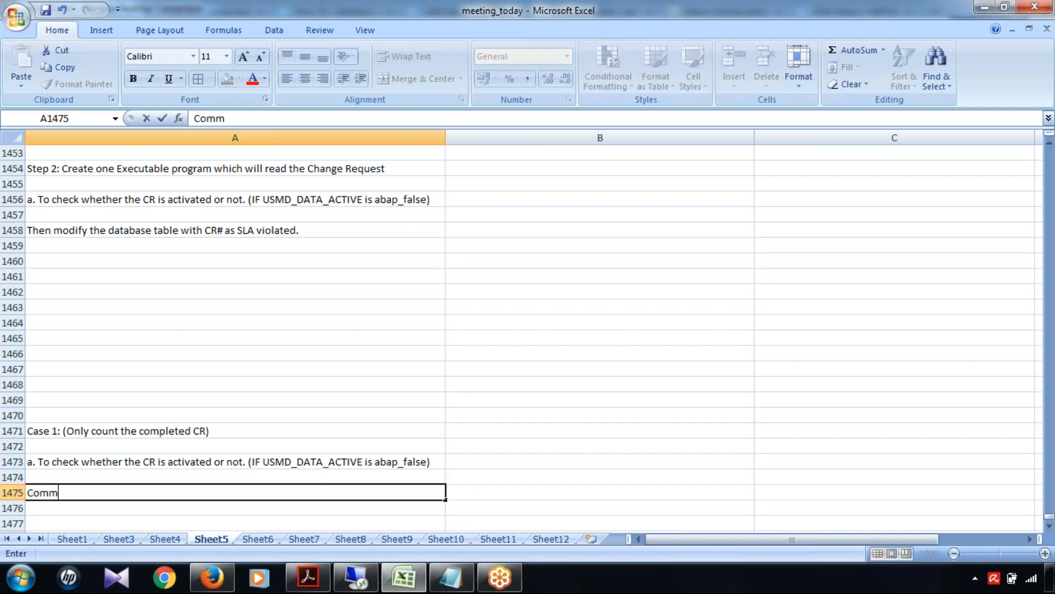
type("it.")
left_click(276, 459)
scroll(275, 462, "down", 2)
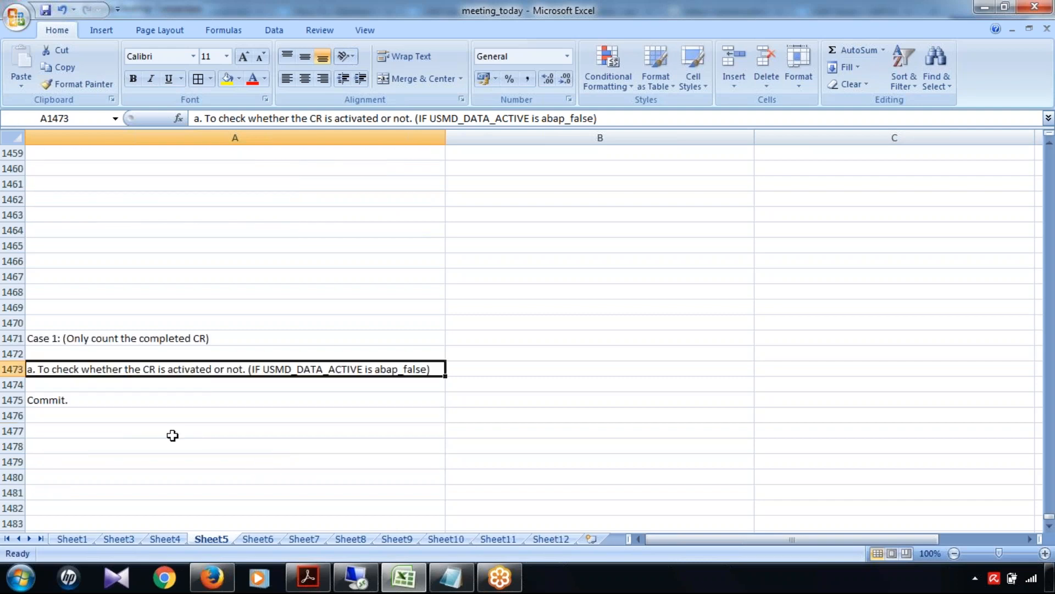
scroll(237, 431, "up", 2)
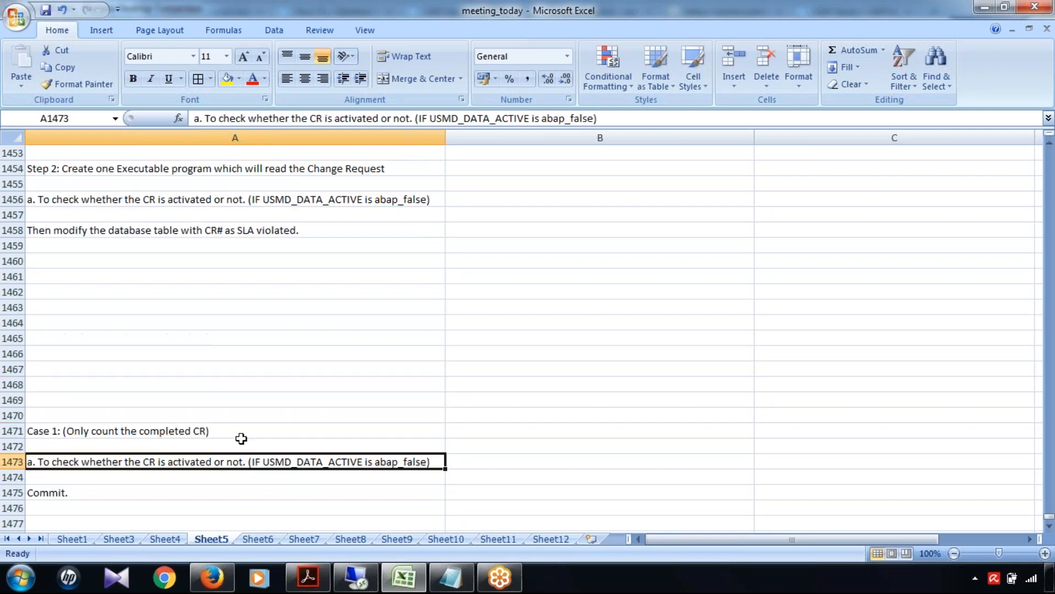
- Enter "Case 2: (Count all including the in progress)" in B1471, beside the Case 1 heading
left_click(560, 436)
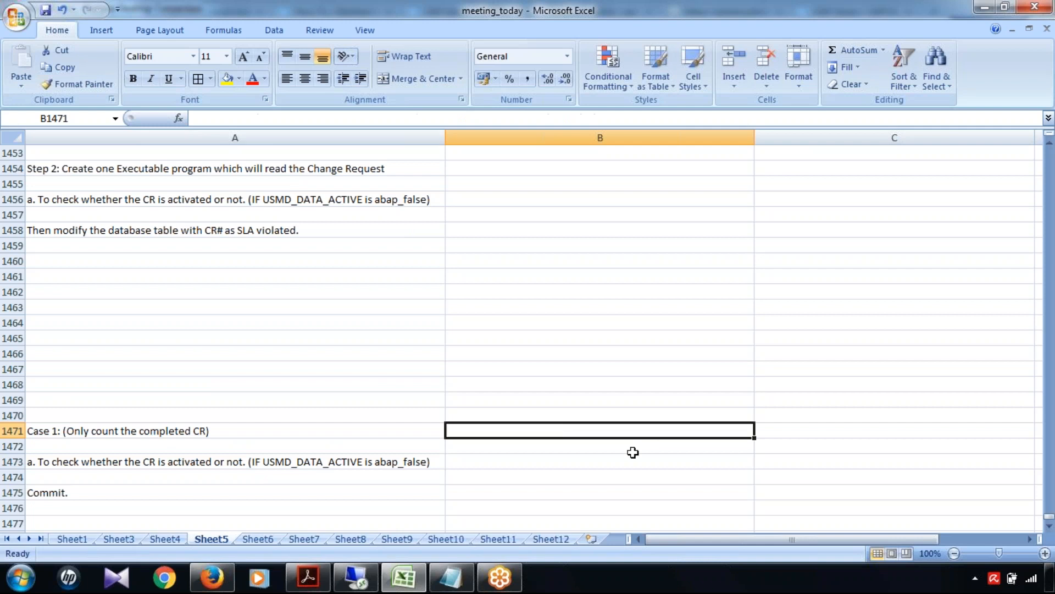
type("Case 2")
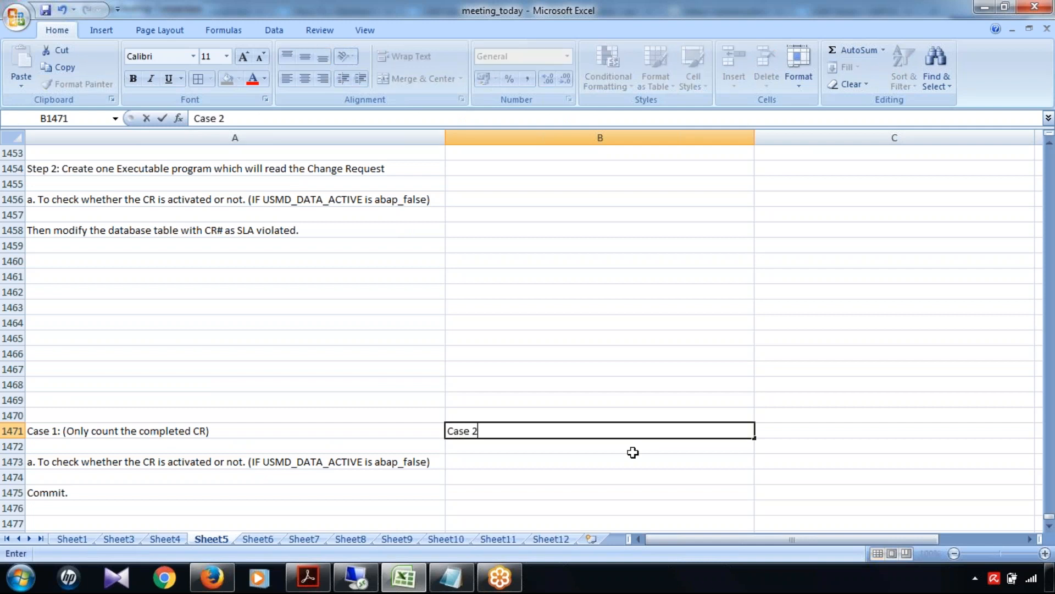
type(": (Co")
type("t all i")
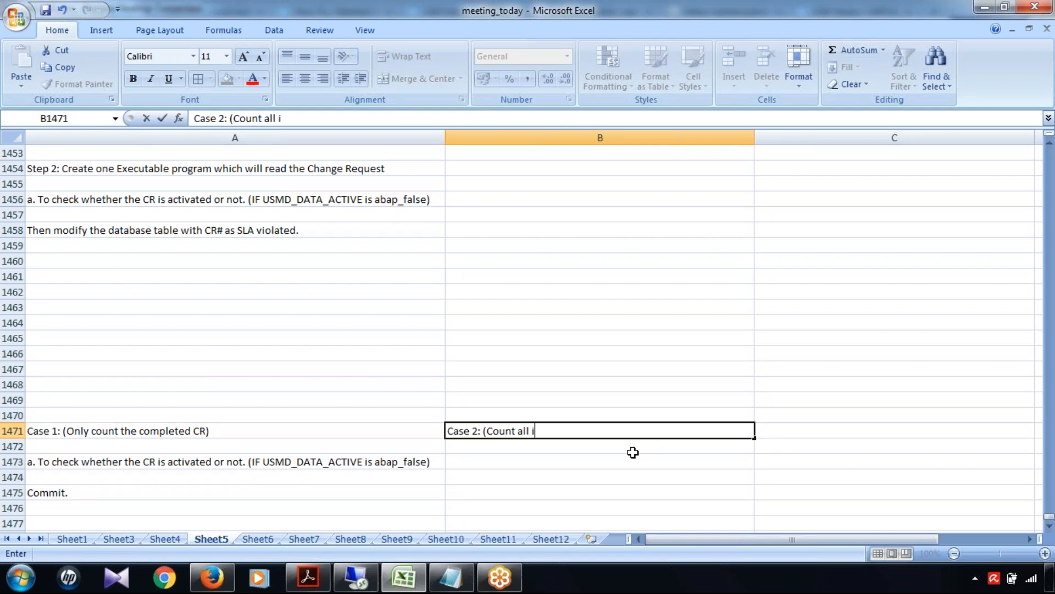
type("ncluding the pr")
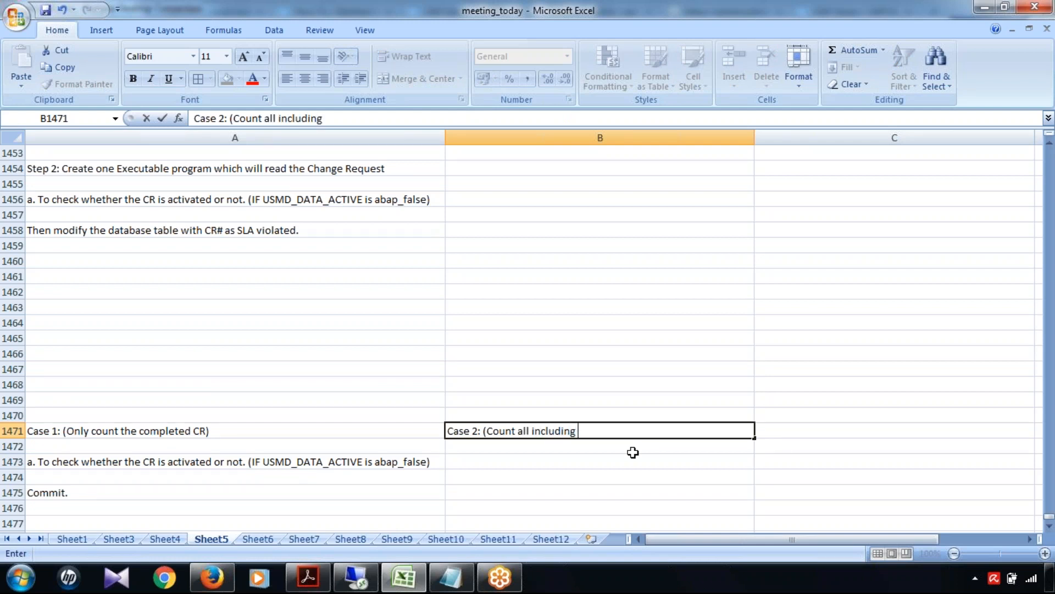
key("BackSpace")
key("BackSpace")
type("in progress)")
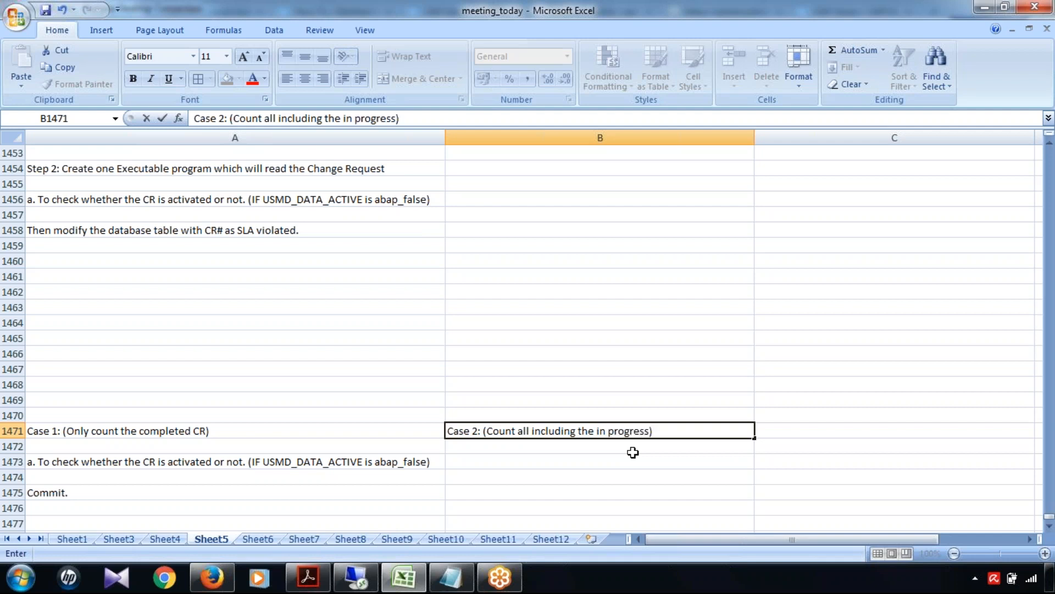
left_click(516, 462)
- Copy the CR activation check from A1456 to B1473 under Case 2 and widen column B to fit the text
left_click(108, 201)
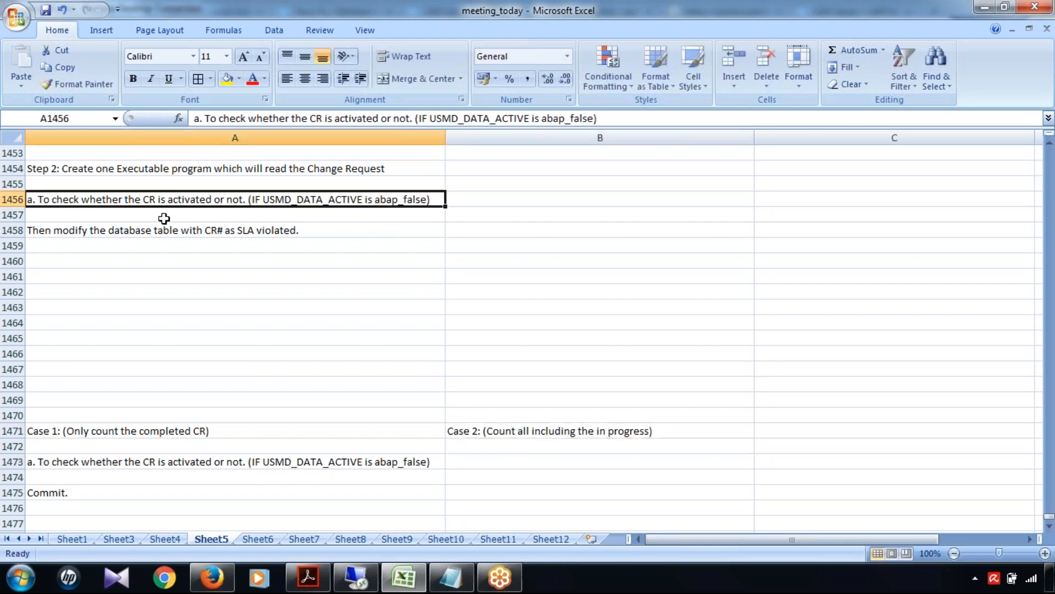
key("ctrl+c")
left_click(502, 463)
key("ctrl+v")
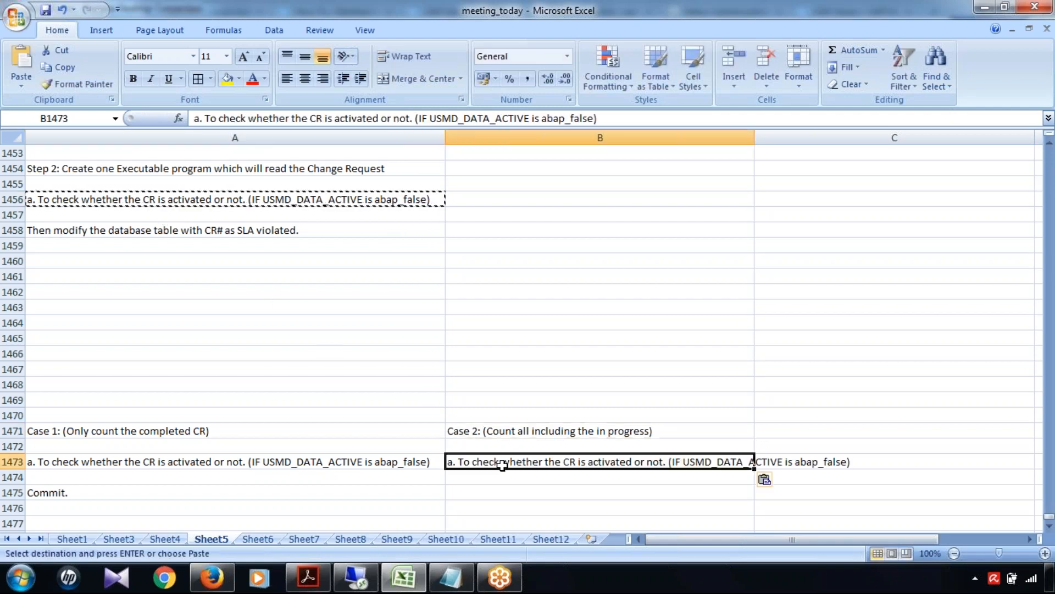
scroll(530, 473, "down", 1)
left_click_drag(755, 137, 865, 138)
- Enter "Read the CR Priority & CR Creation time stamp." in B1475 under Case 2
left_click(563, 446)
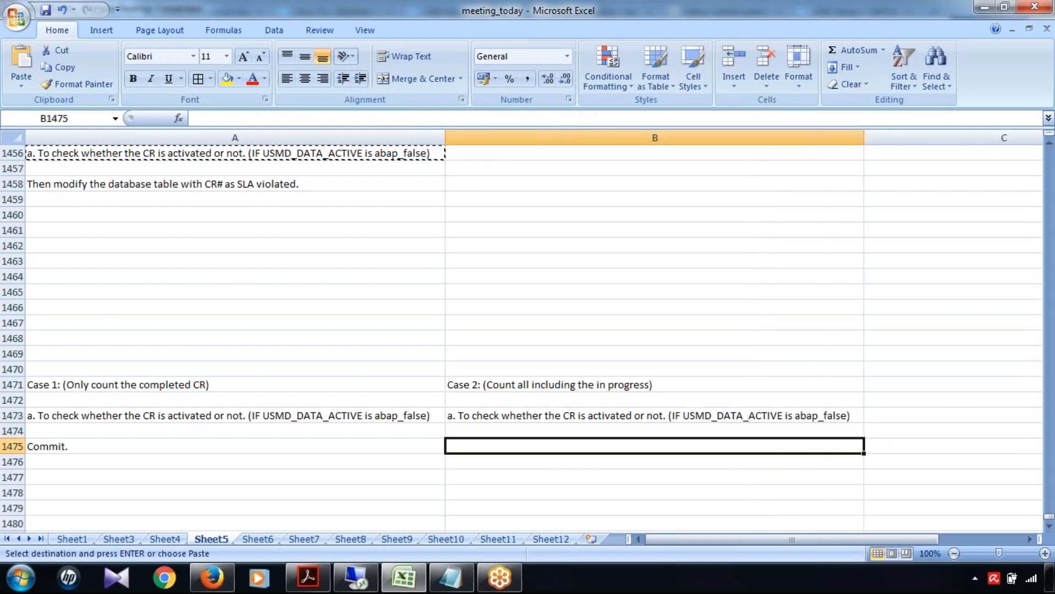
key("Escape")
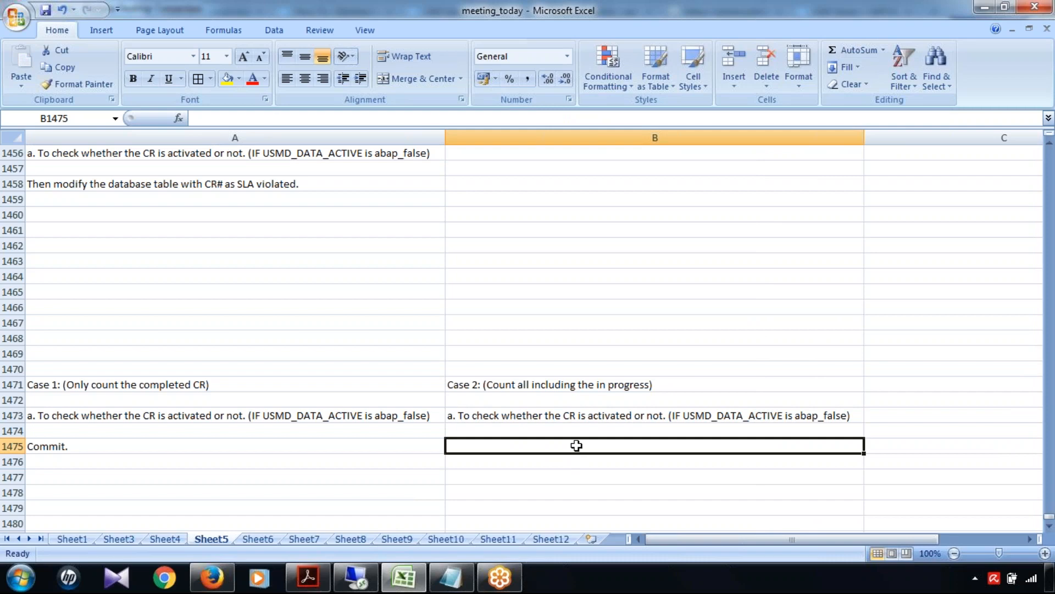
type("Read the ")
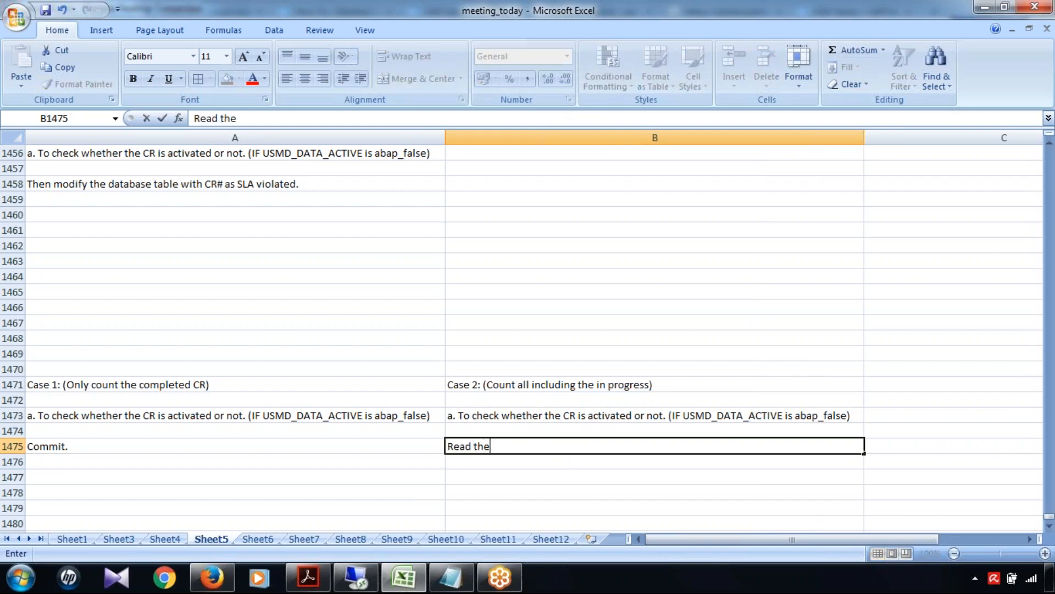
type("CR Prioti")
key("BackSpace")
key("BackSpace")
type("rity & CR Creation")
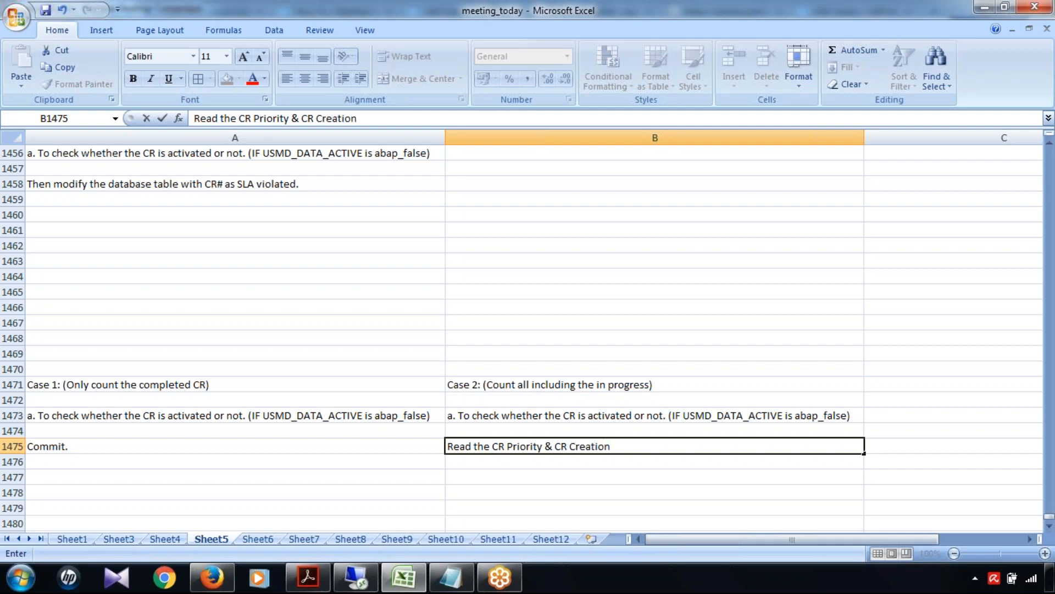
type(" time stamp.")
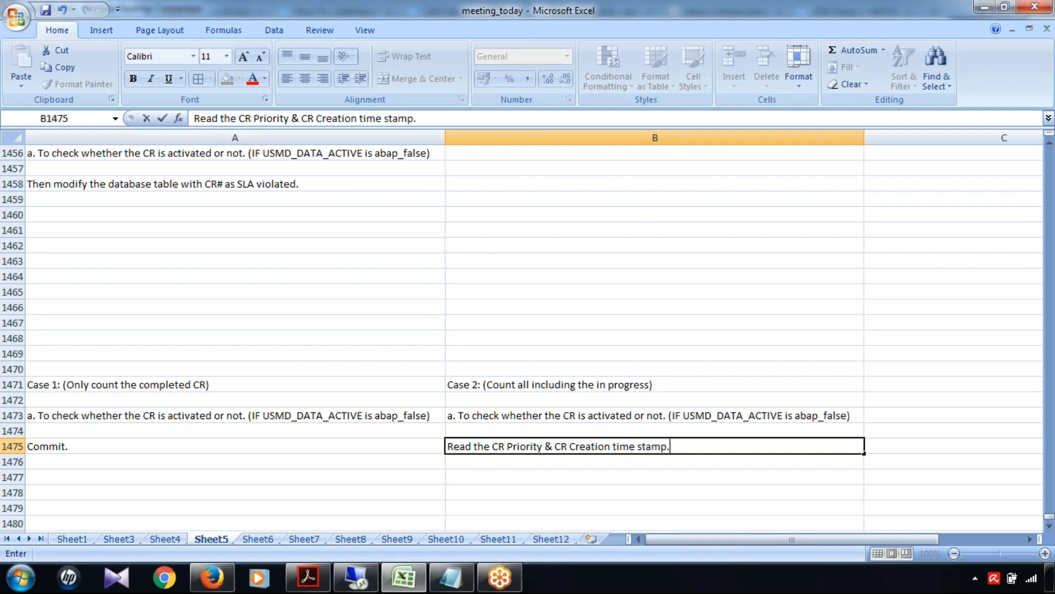
- Switch to SAP, examine the format of the USMD CREATED AT time stamp in the USMD120C record, and return to Excel
left_click(355, 577)
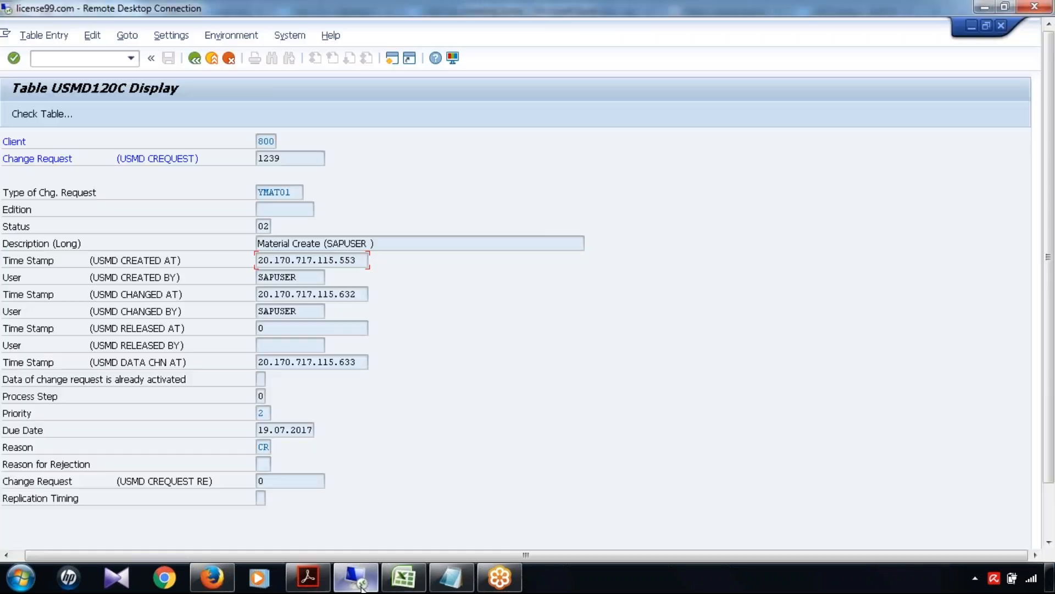
left_click_drag(358, 261, 256, 257)
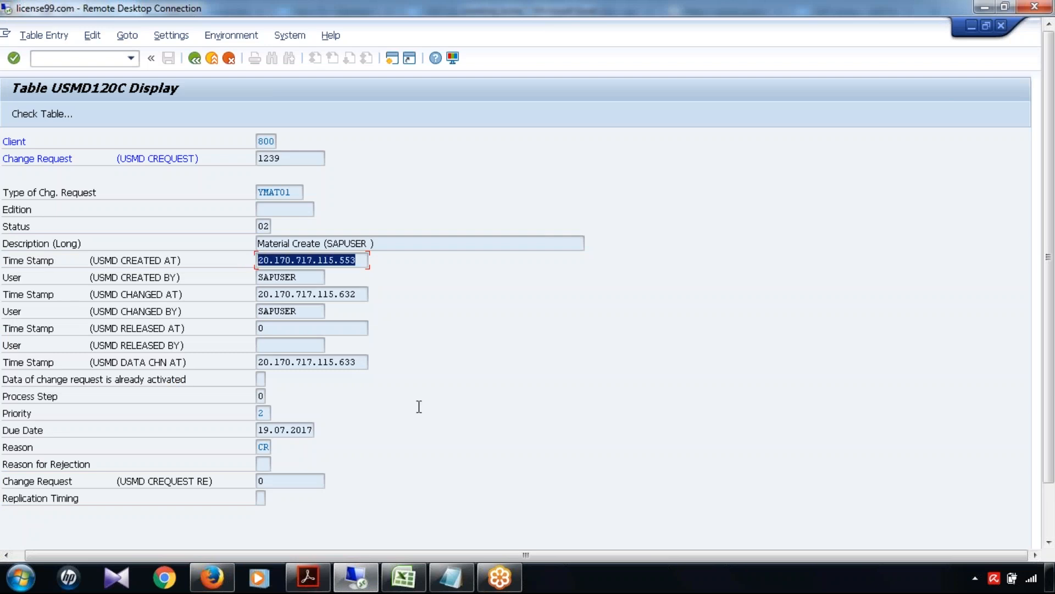
left_click_drag(360, 261, 238, 257)
left_click(271, 261)
left_click_drag(271, 261, 232, 265)
left_click(408, 582)
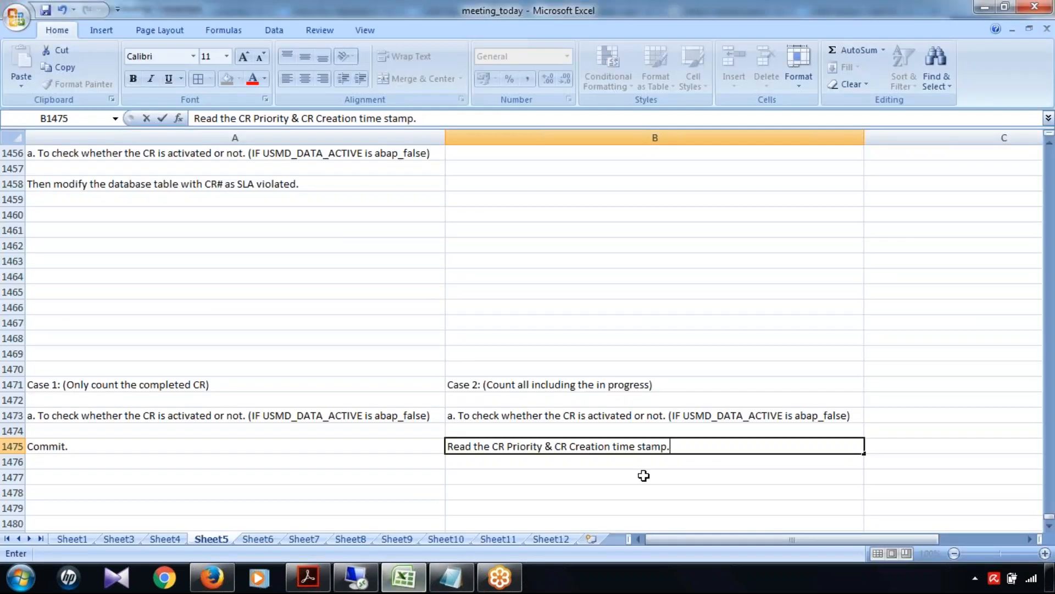
- Enter "Functional Module" in B1477, below the note on reading the priority and creation time stamp
left_click(576, 473)
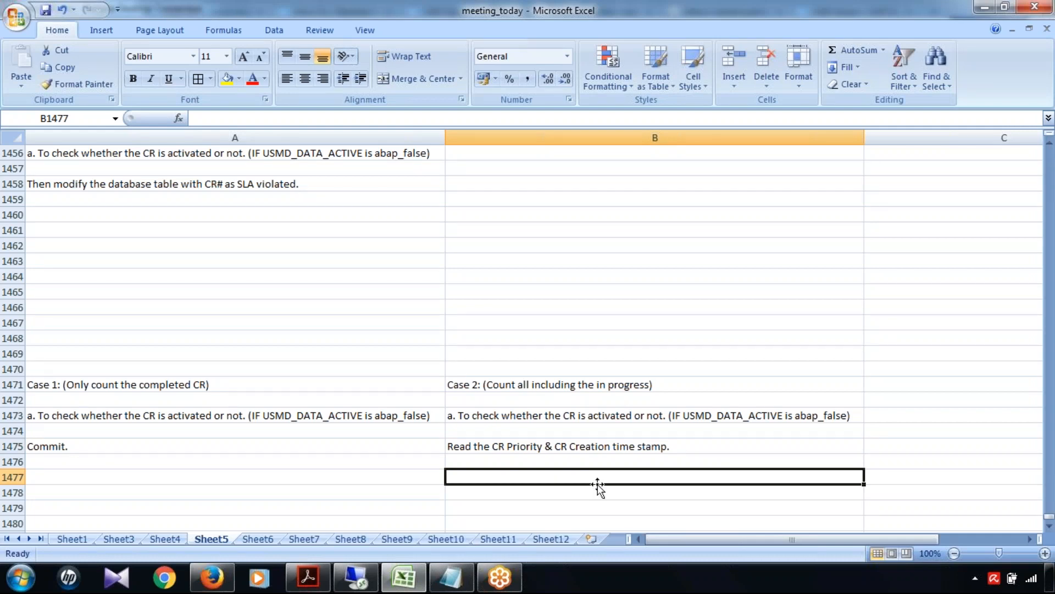
type("Function")
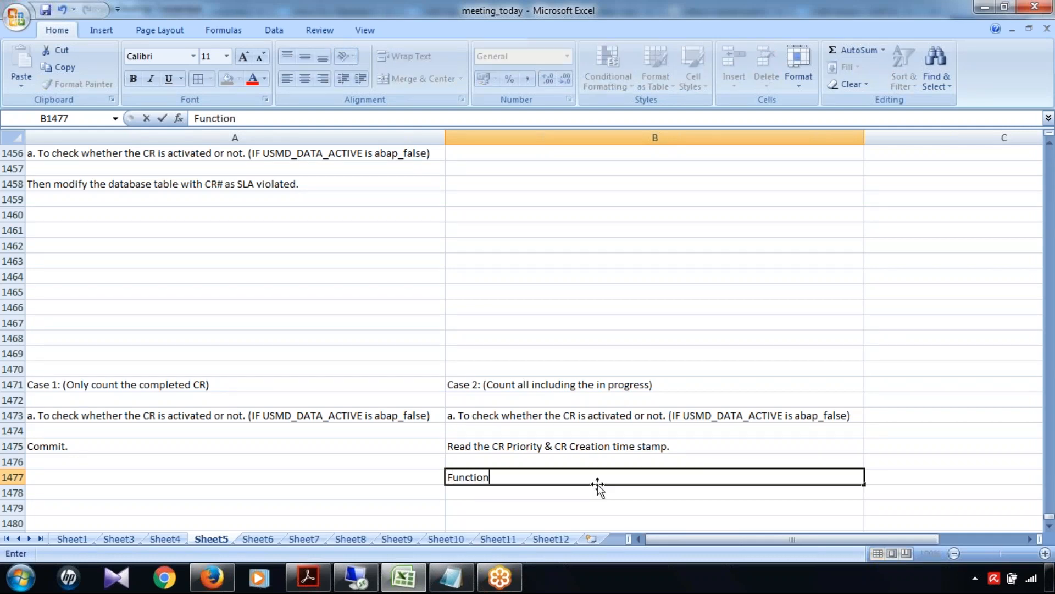
type("al Module")
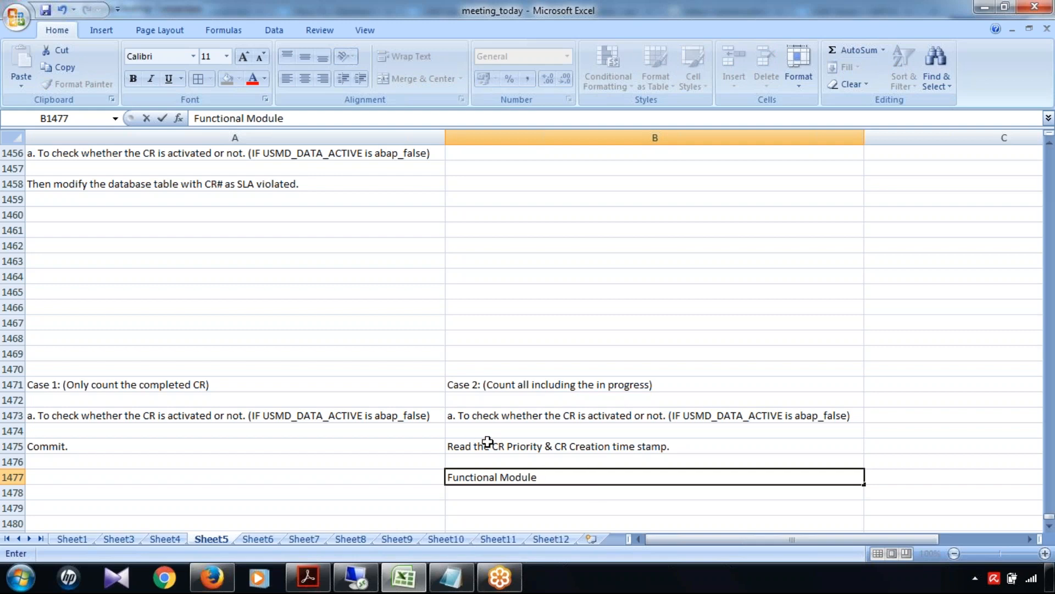
- Begin the time stamp conversion note in B1479 with "Covert the time stmap to"
scroll(487, 442, "down", 1)
scroll(488, 442, "down", 1)
left_click(509, 416)
type("C")
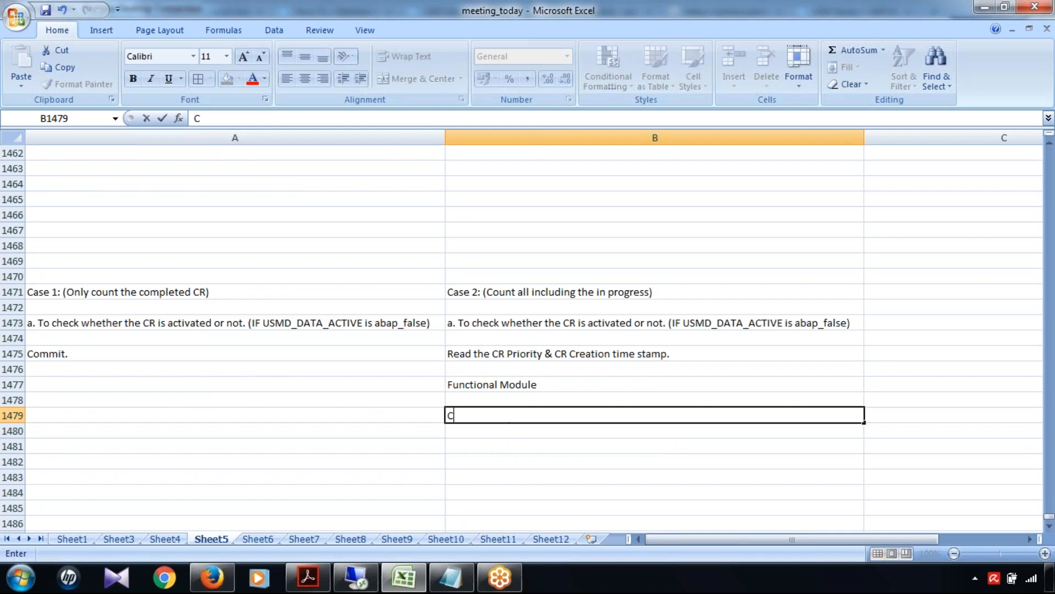
type("overt the")
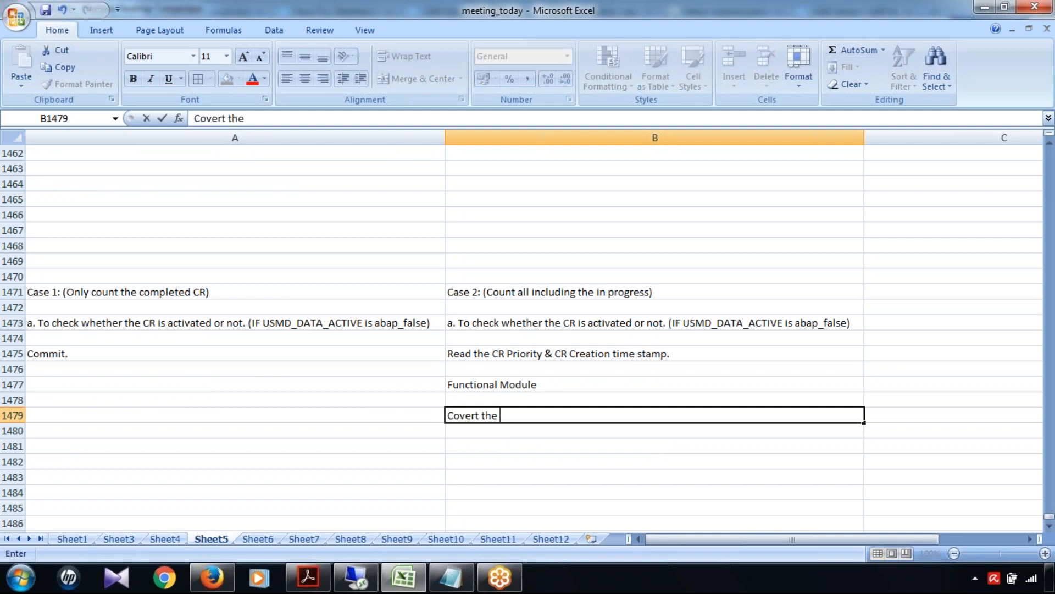
type(" time stmap to")
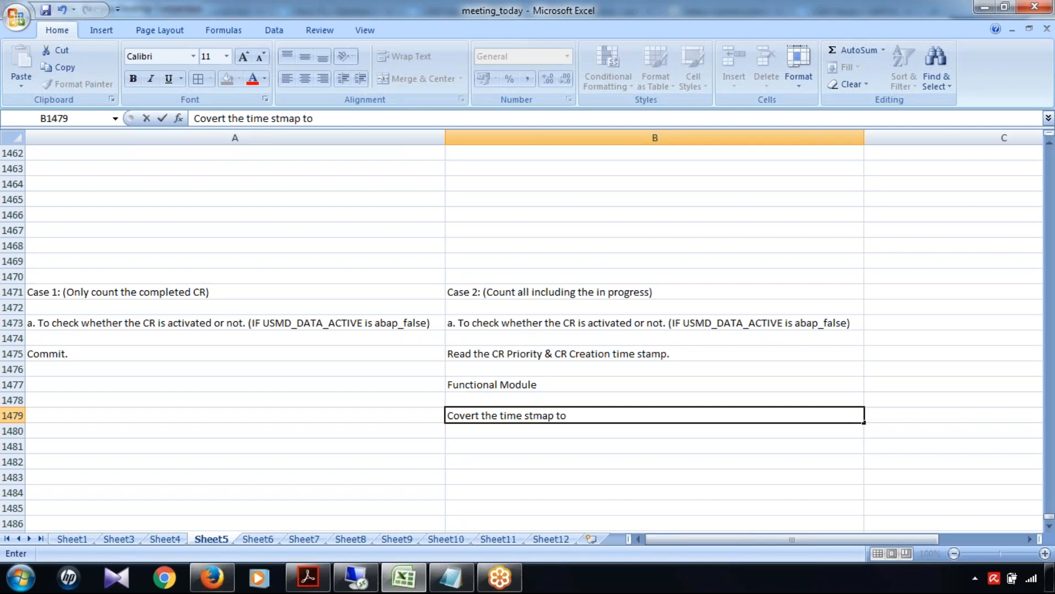
- Correct and complete the note in cell B1479 to read "Covert the time stamp to date & time separately."
left_click(539, 415)
key("BackSpace")
key("Right")
type("m")
type(" date")
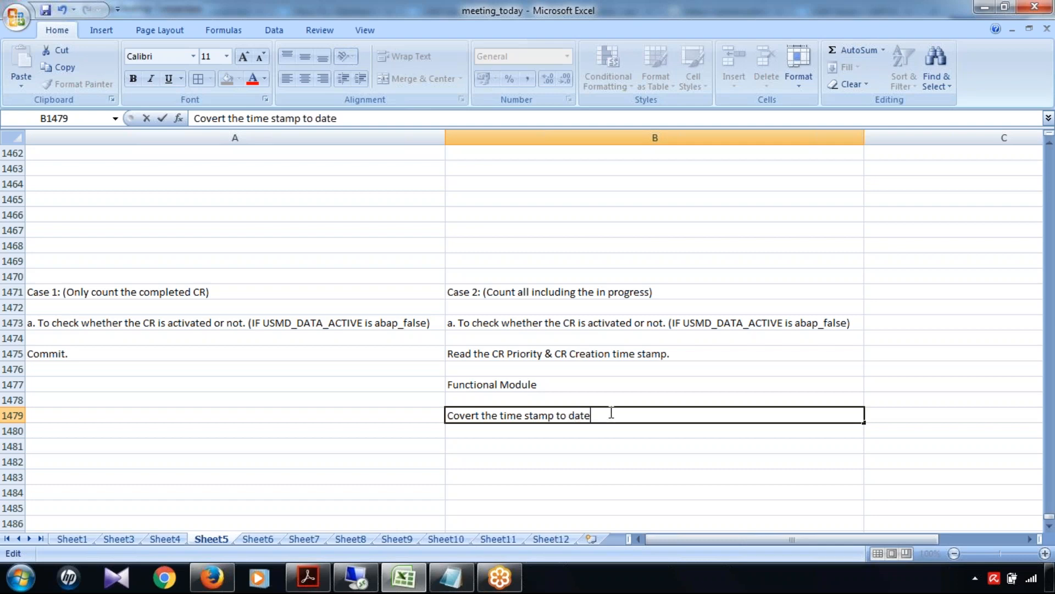
type(" & time separat")
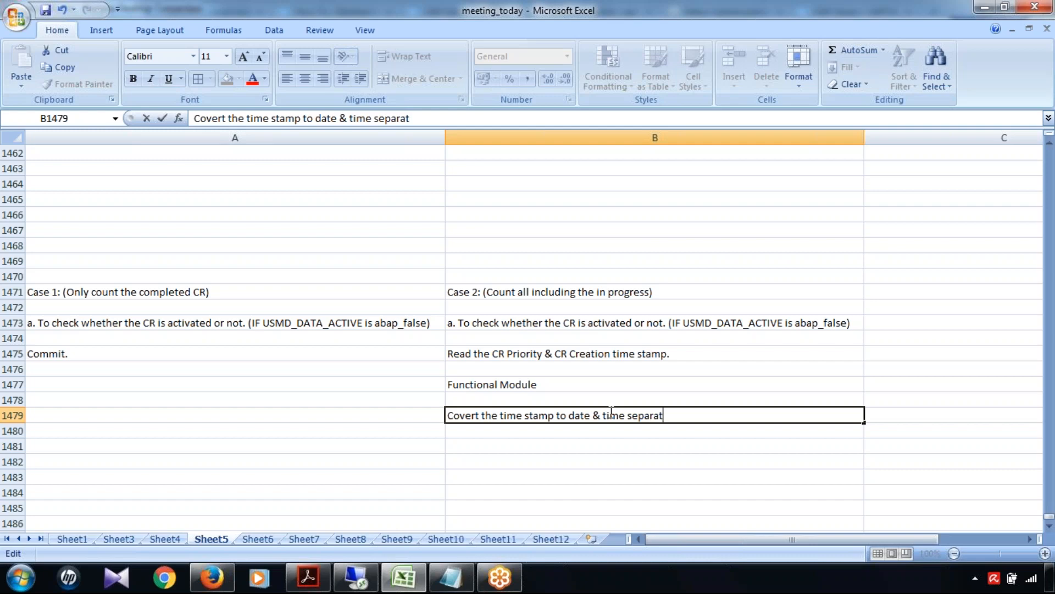
type("ely.")
- Switch to the SAP remote desktop session and open the Function Builder (SE37) in a new SAP session
left_click(440, 583)
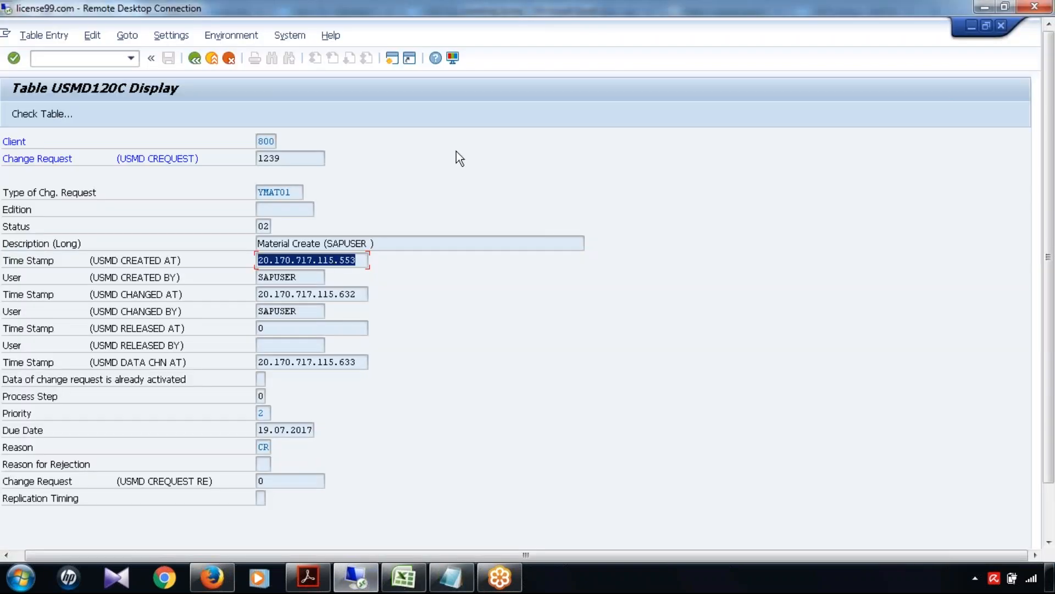
left_click(391, 57)
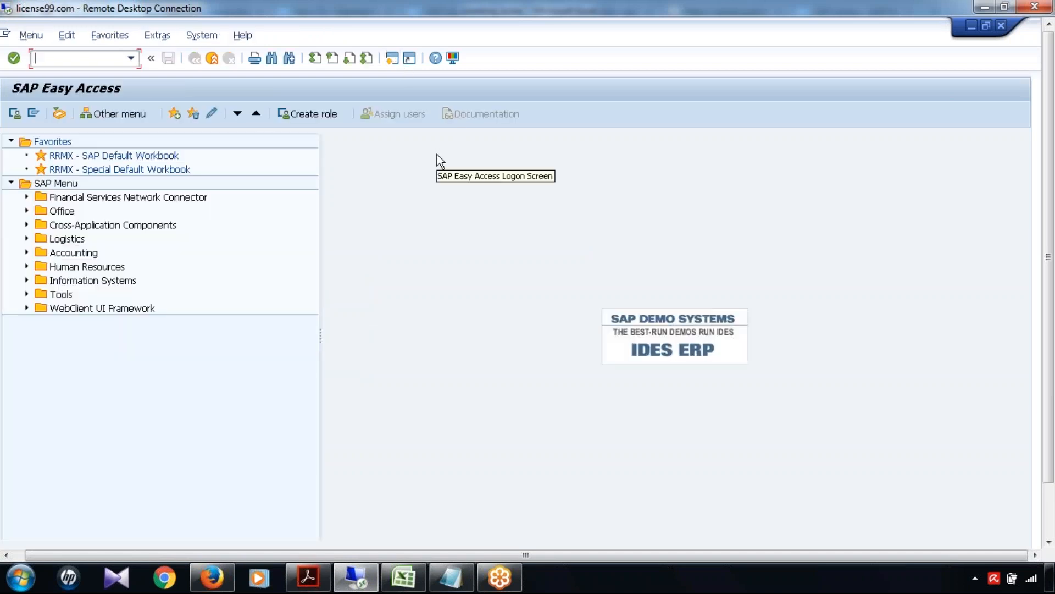
type("/nse37")
key("Return")
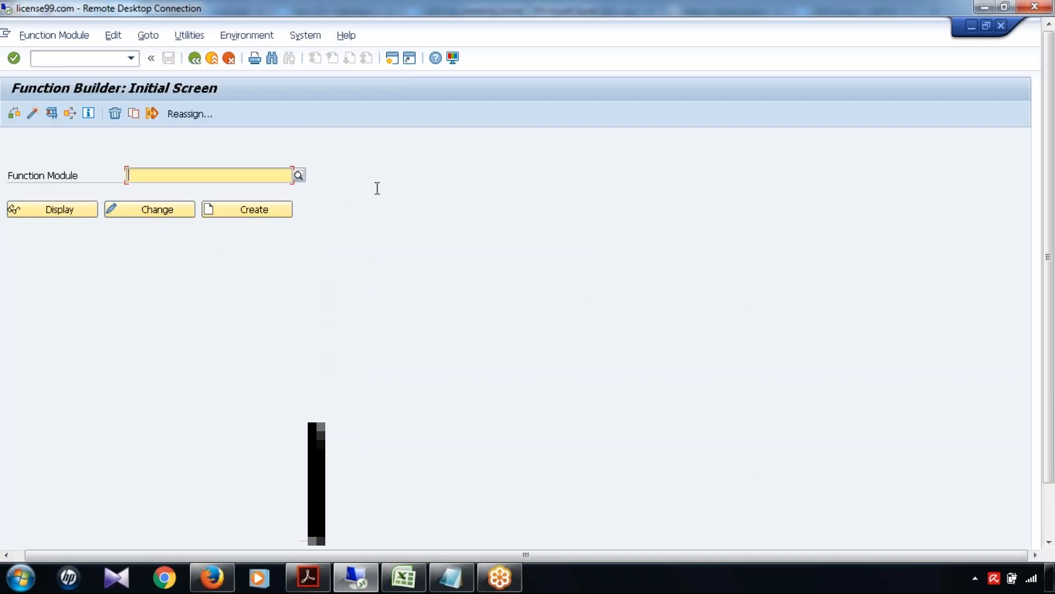
- Search for function modules matching *Convert*timestamp* and open the full hit list
type("*")
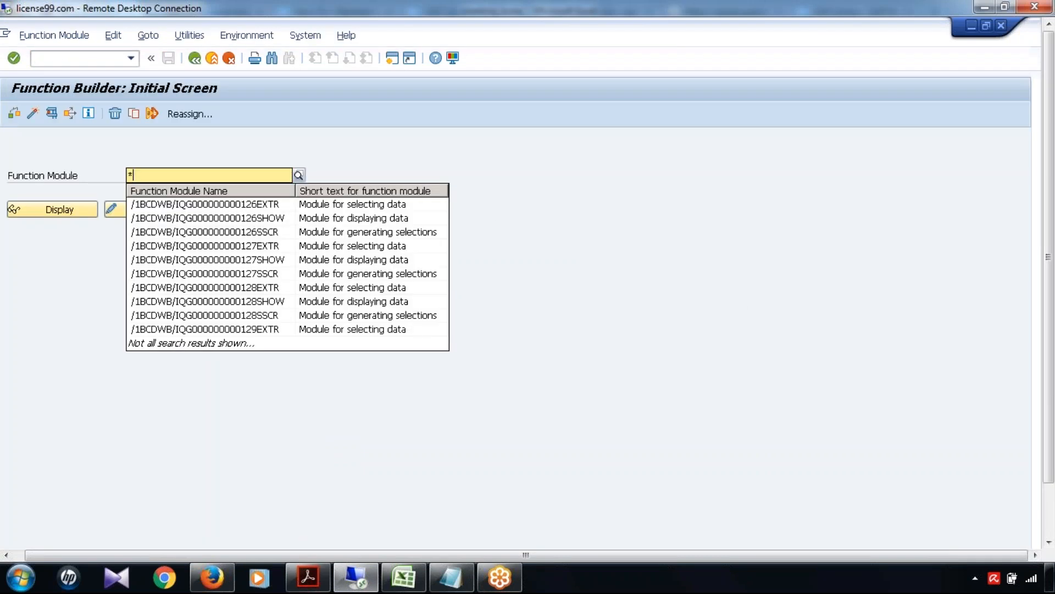
type("Convert")
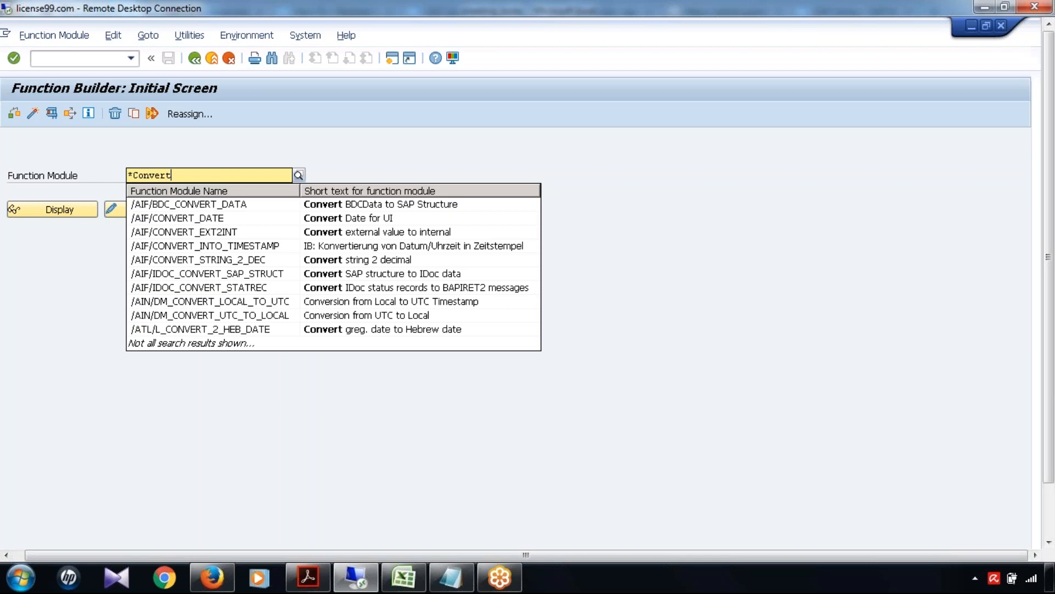
type("*timetsa")
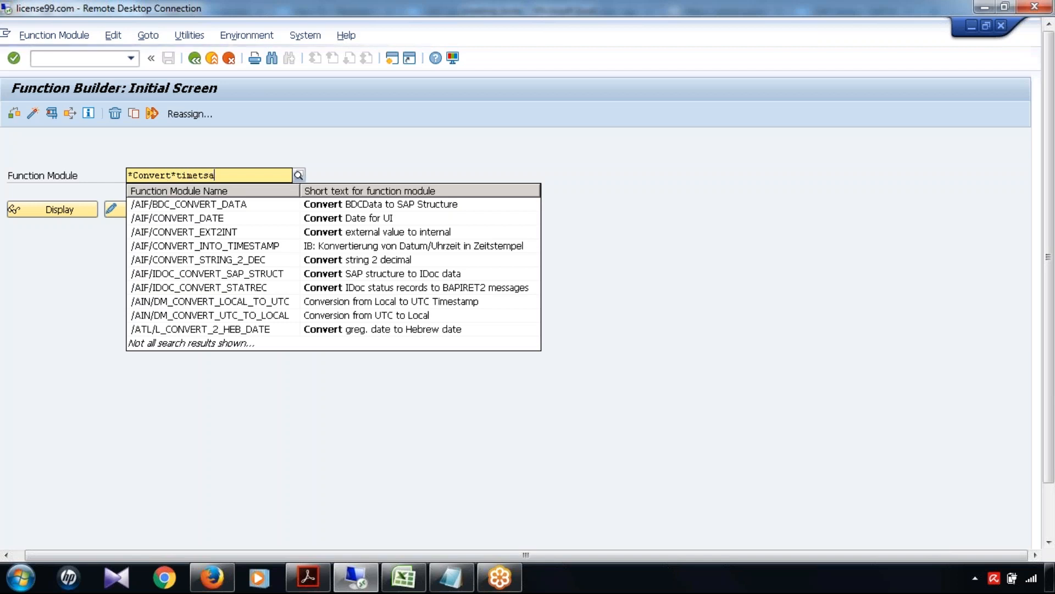
key("BackSpace")
key("BackSpace")
key("BackSpace")
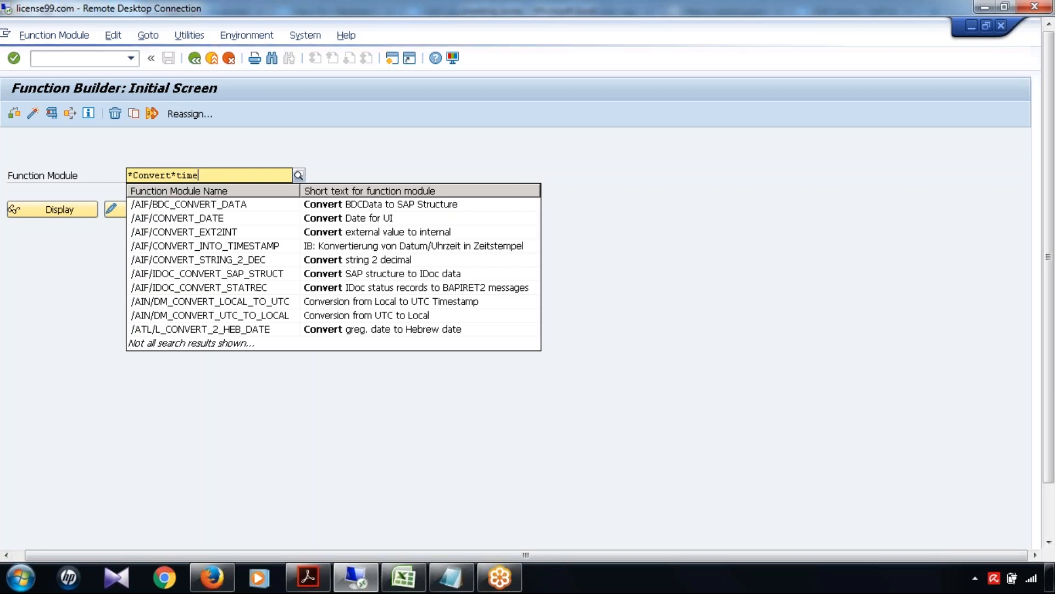
type("stamp*")
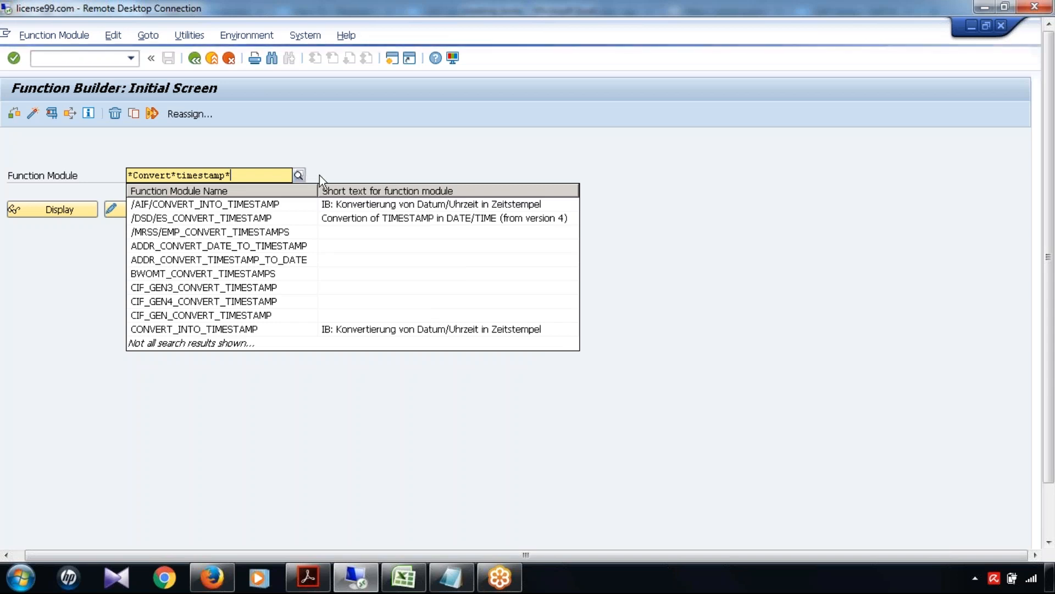
key("Down")
left_click(298, 173)
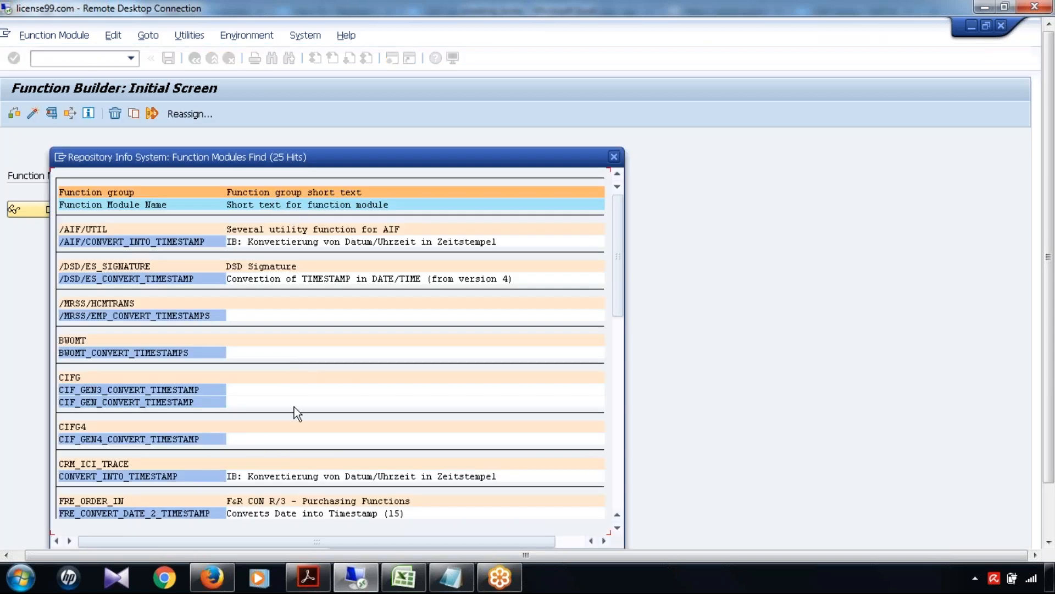
- Try the function module ICL_BW_CONVERT_TIMESTAMPS by opening its test screen, and return to the Function Builder's initial screen
scroll(294, 406, "down", 1)
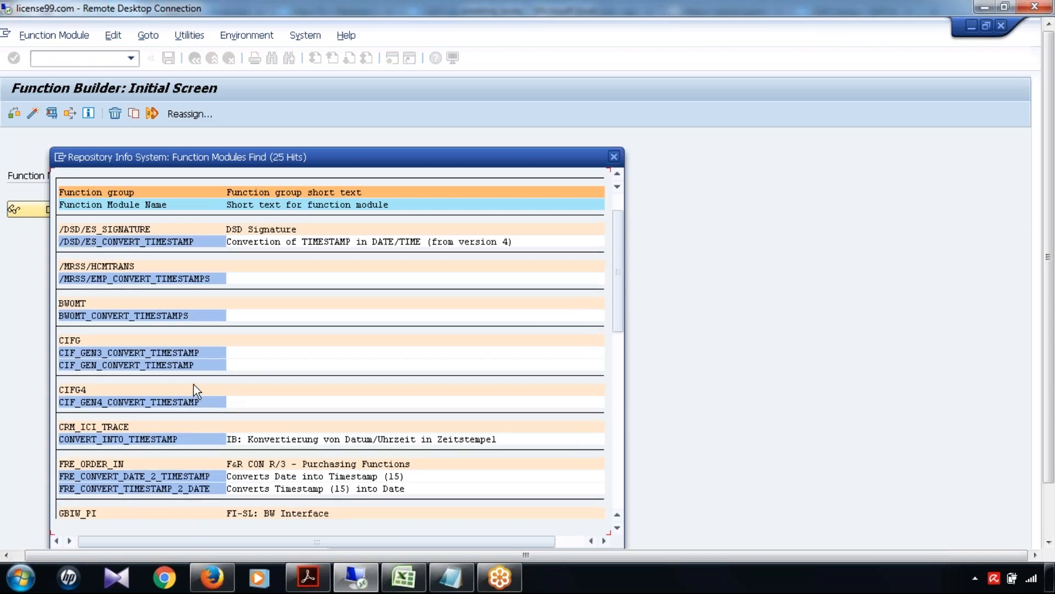
left_click_drag(615, 321, 618, 449)
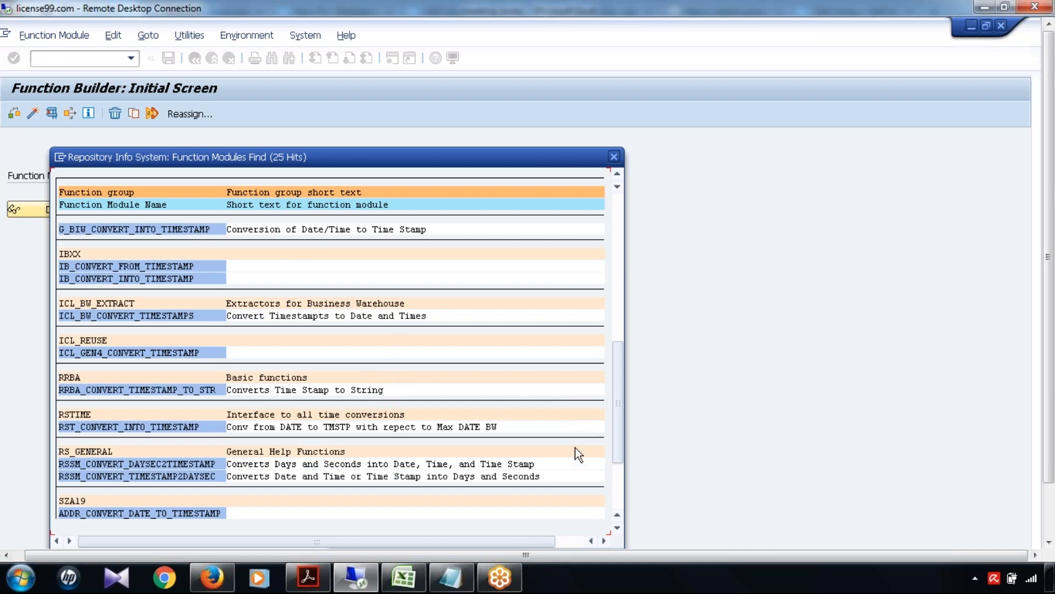
double_click(172, 317)
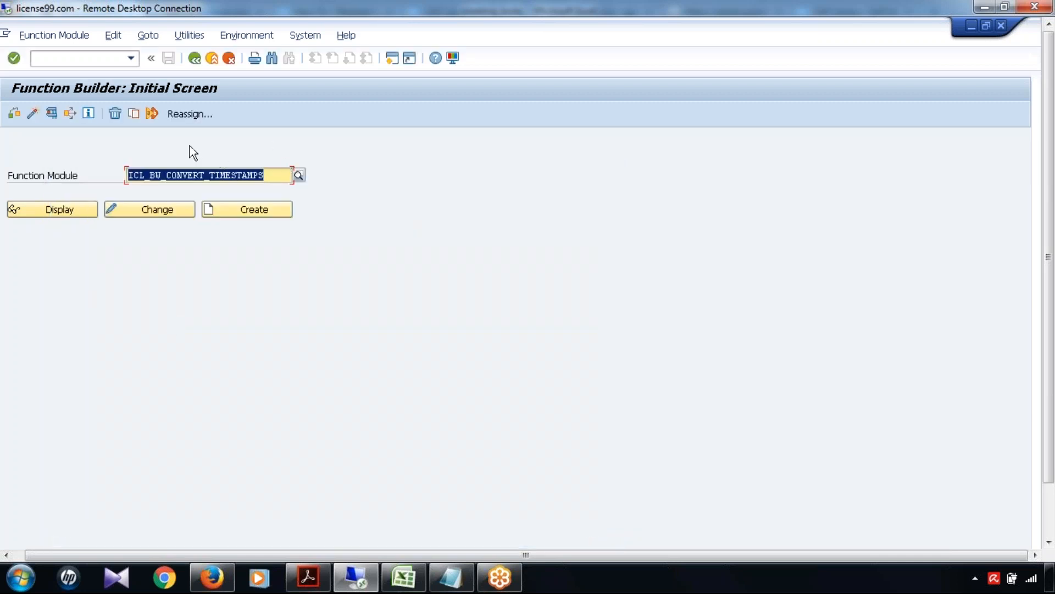
left_click(51, 114)
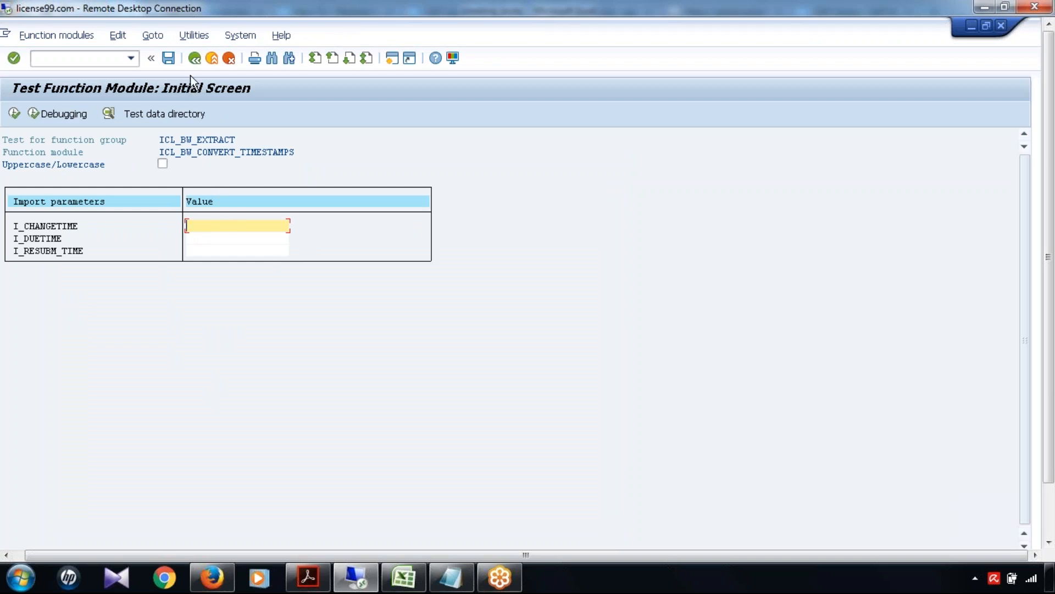
left_click(194, 61)
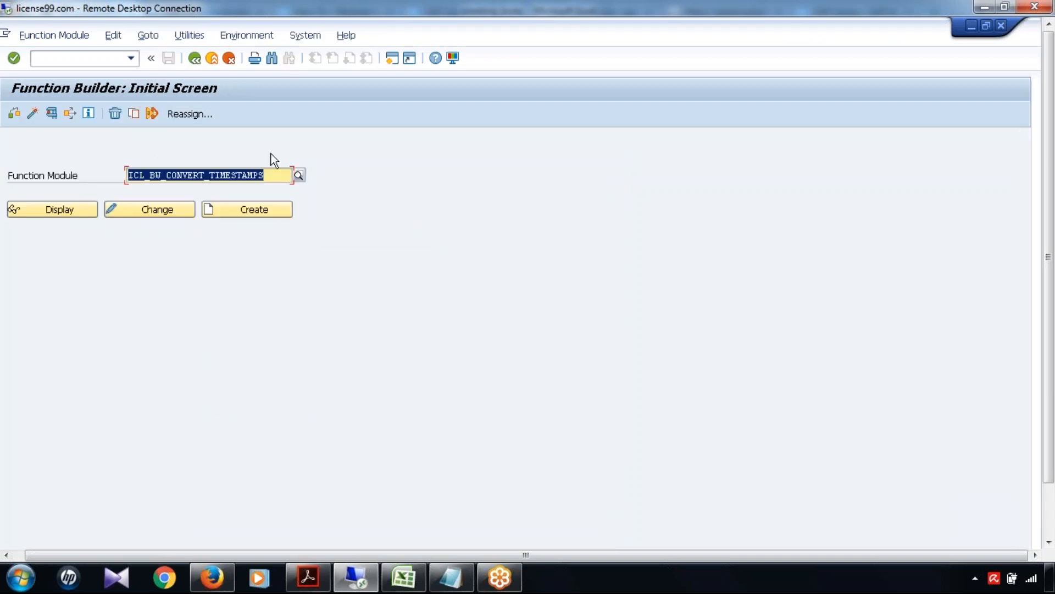
- Search again for *Convert*timestamp*, choose the function module IB_CONVERT_FROM_TIMESTAMP, and open its test screen
key("Delete")
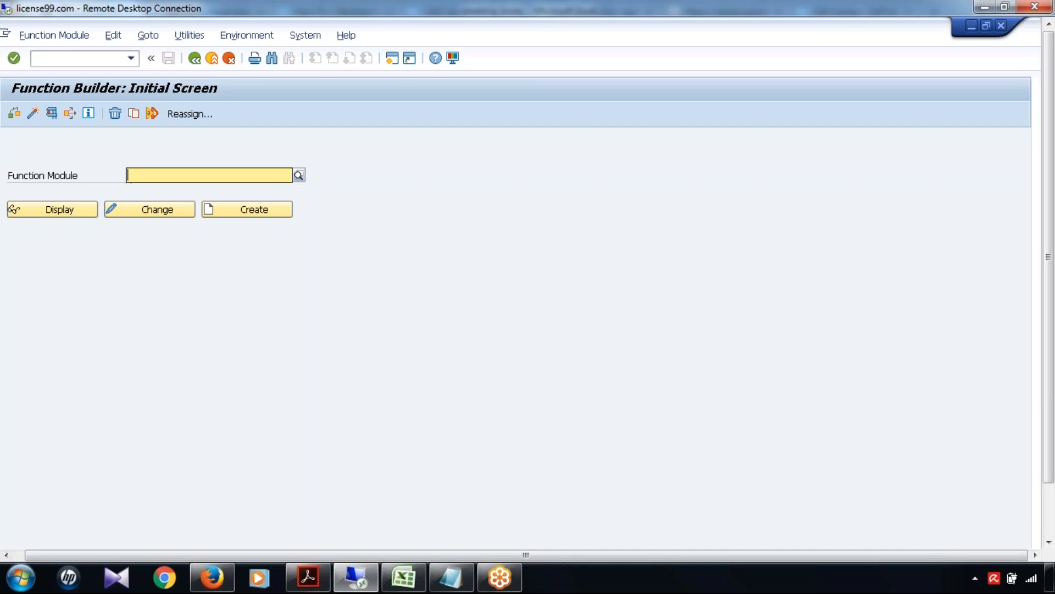
key("BackSpace")
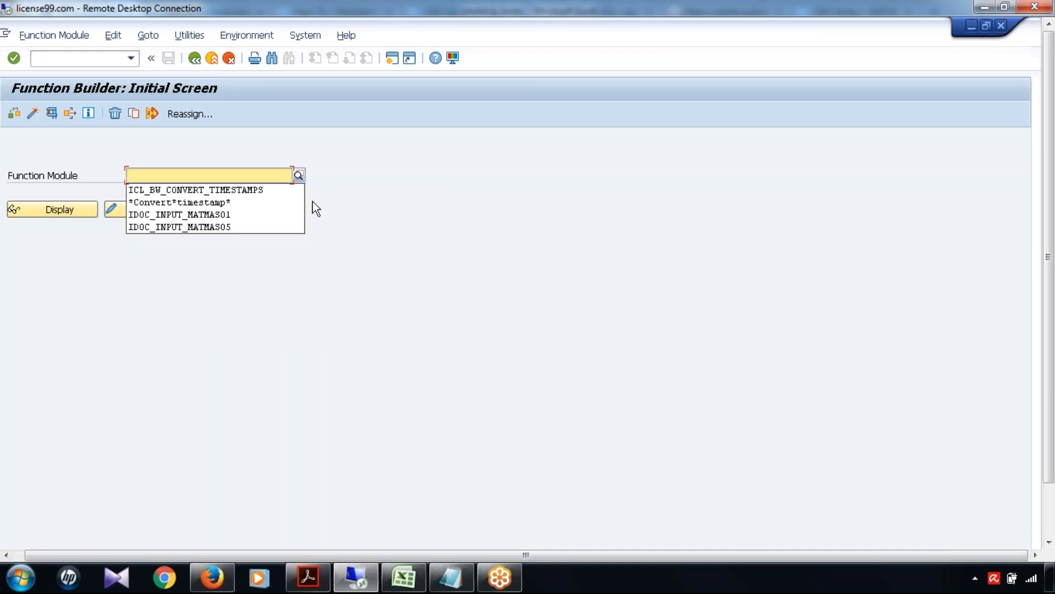
left_click(219, 205)
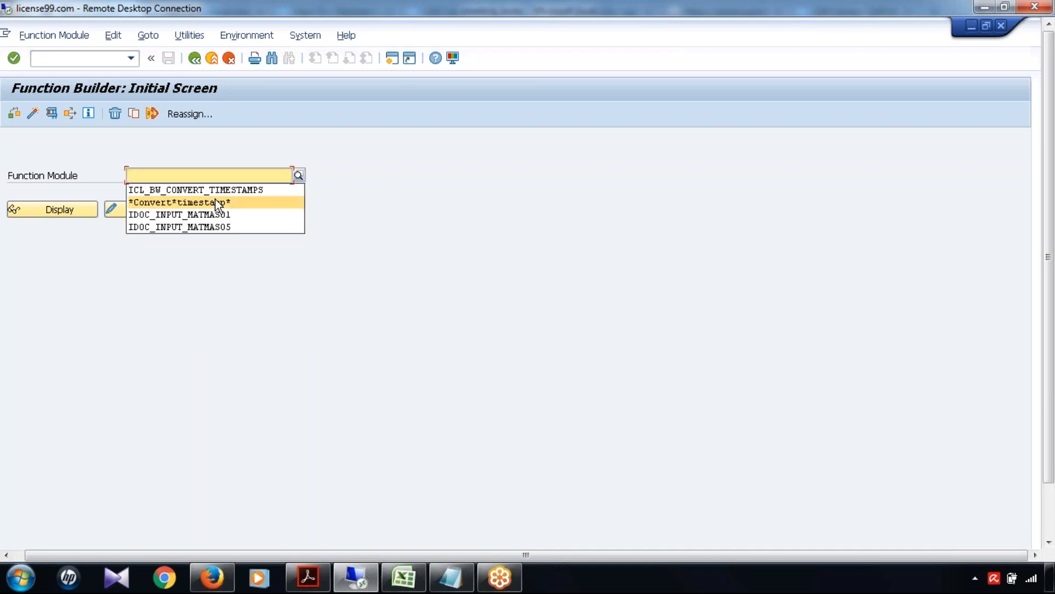
left_click(299, 175)
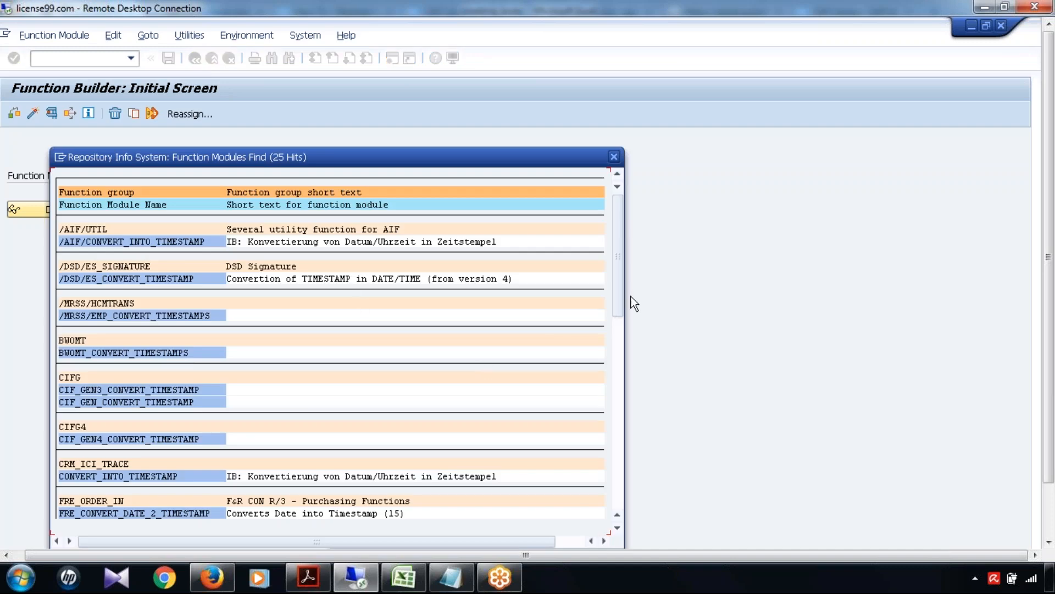
left_click_drag(618, 287, 632, 524)
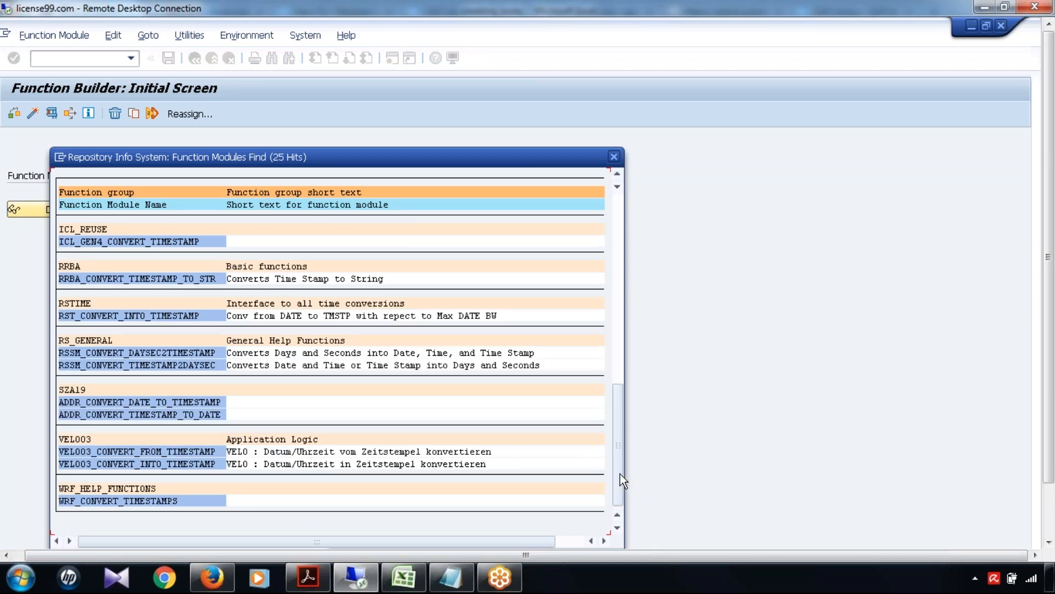
left_click_drag(619, 474, 620, 422)
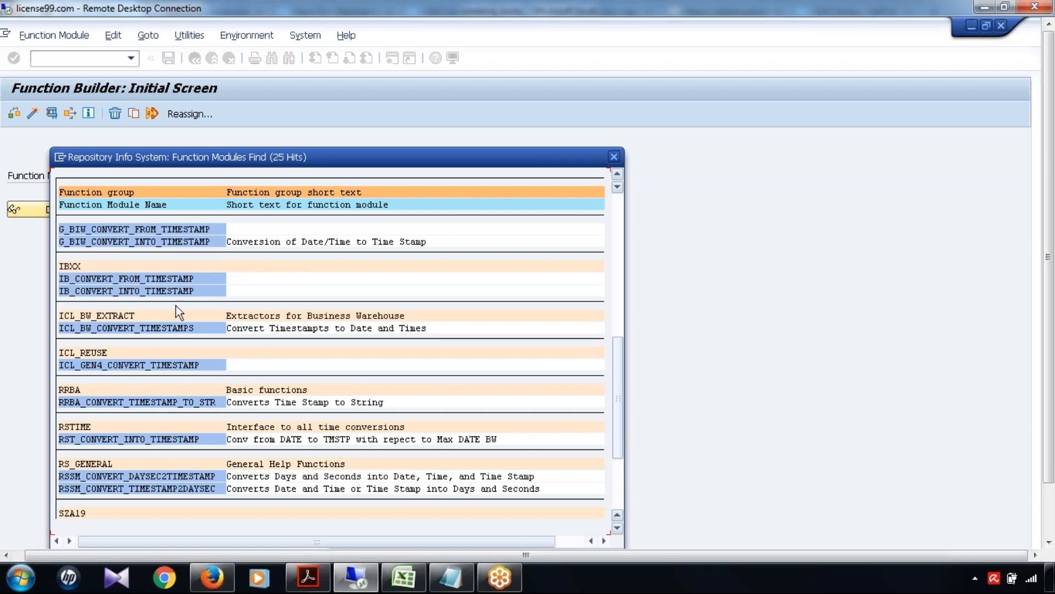
double_click(166, 278)
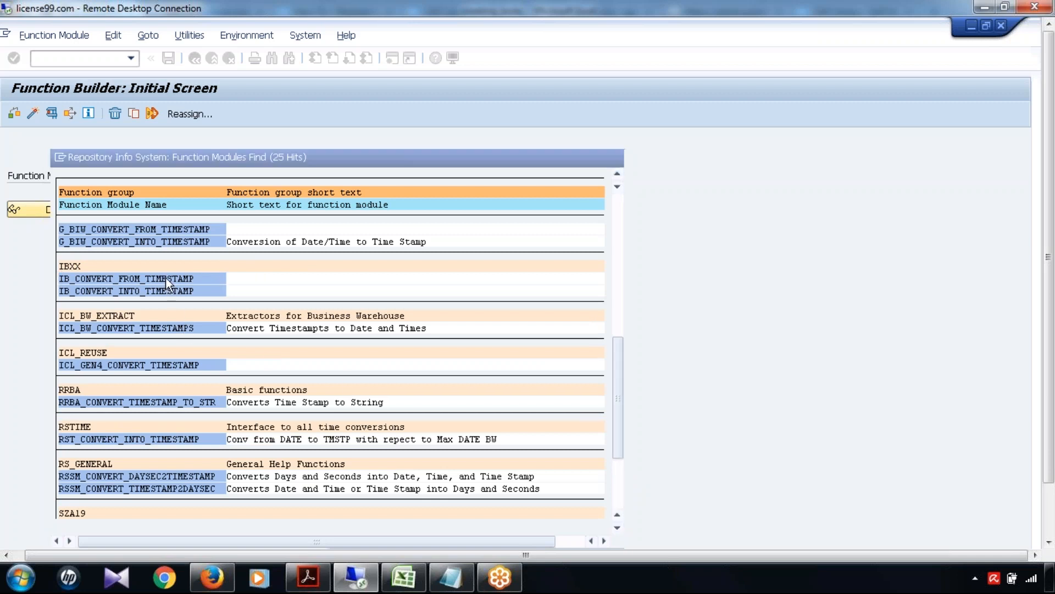
left_click(51, 114)
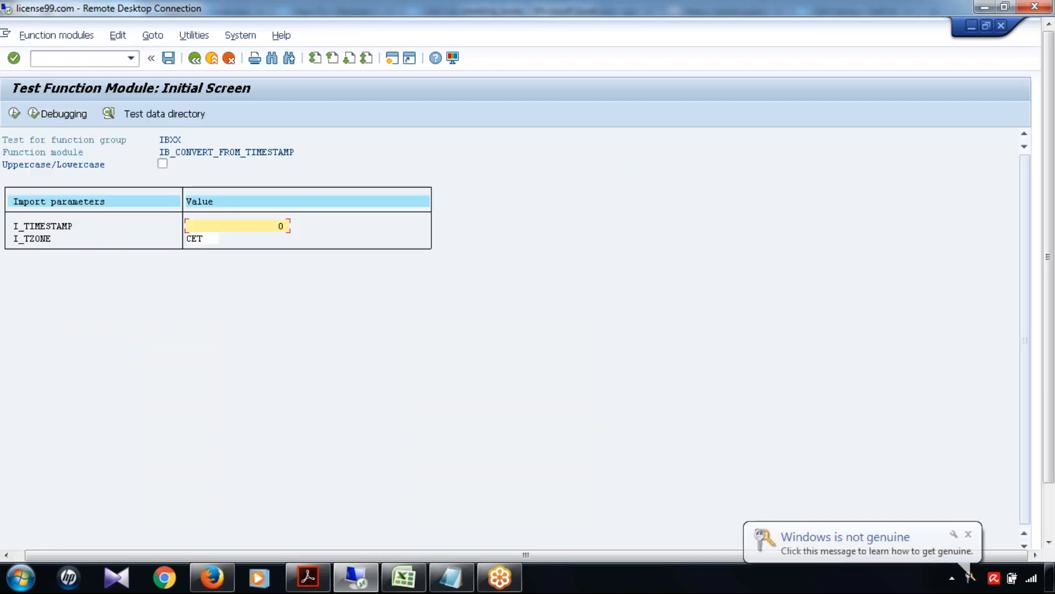
- Clear the default value of the I_TIMESTAMP import parameter
key("Delete")
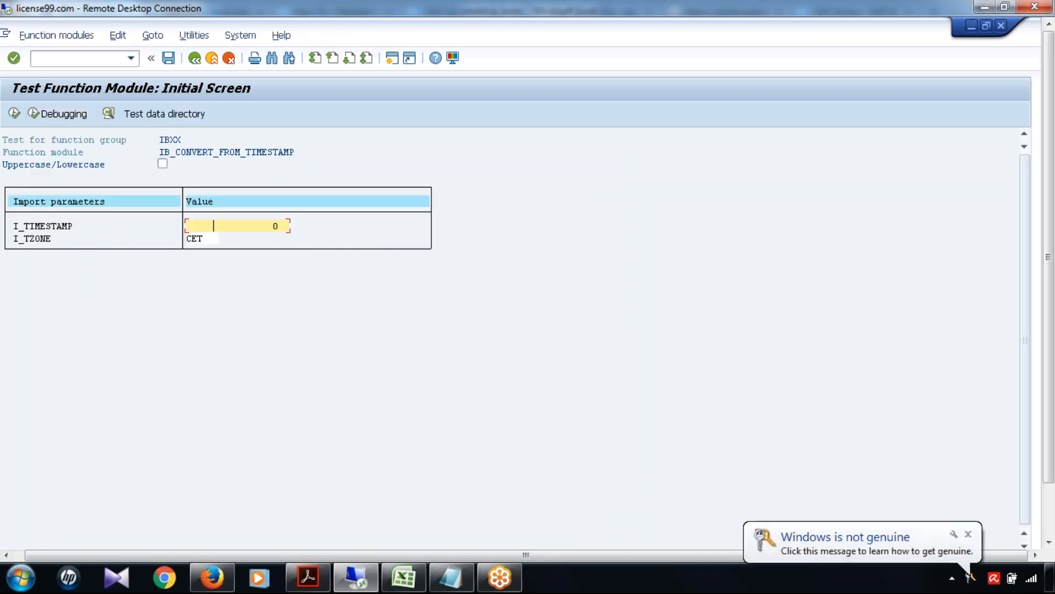
key("Delete")
key("Delete")
key("Delete")
key("Delete")
key("Delete")
key("Delete")
key("Delete")
key("Delete")
key("Delete")
key("Delete")
key("Delete")
key("Delete")
key("BackSpace")
key("BackSpace")
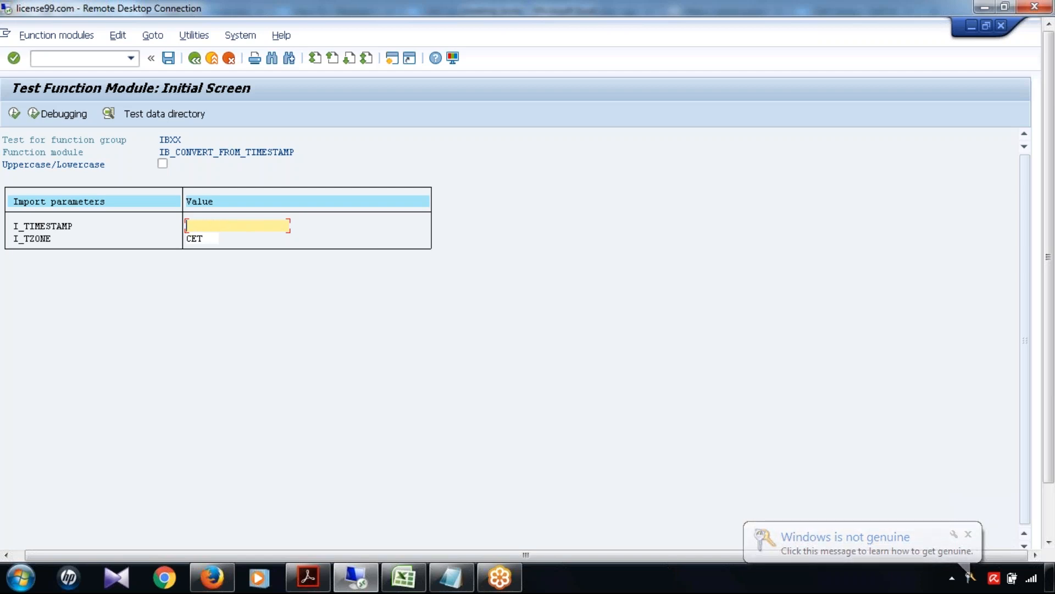
- Copy the USMD CREATED AT time stamp of change request 1239 from the Table USMD120C Display session
left_click_drag(1049, 236, 1049, 291)
left_click(170, 532)
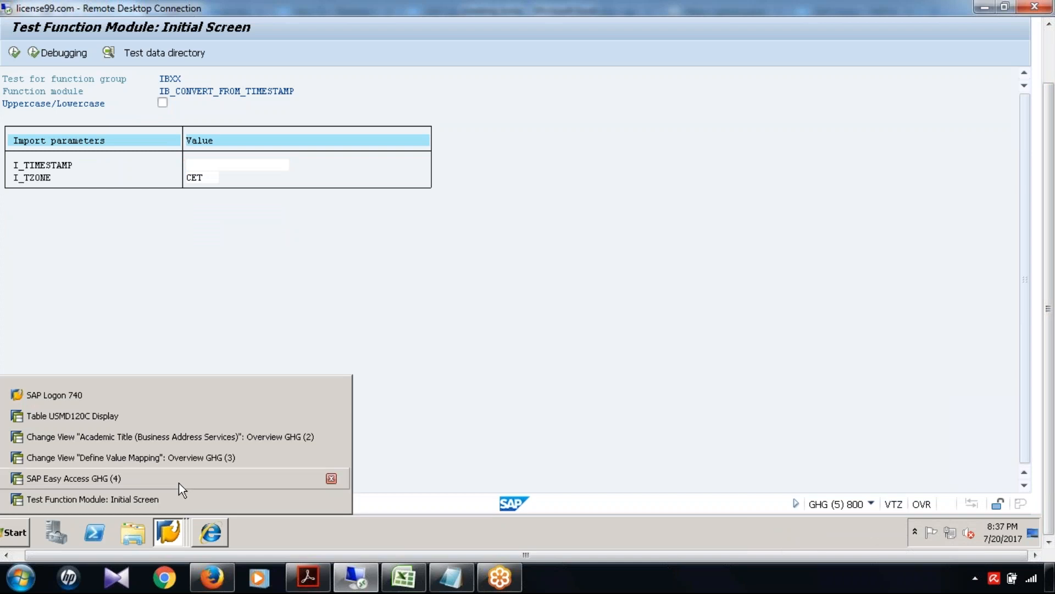
left_click(179, 483)
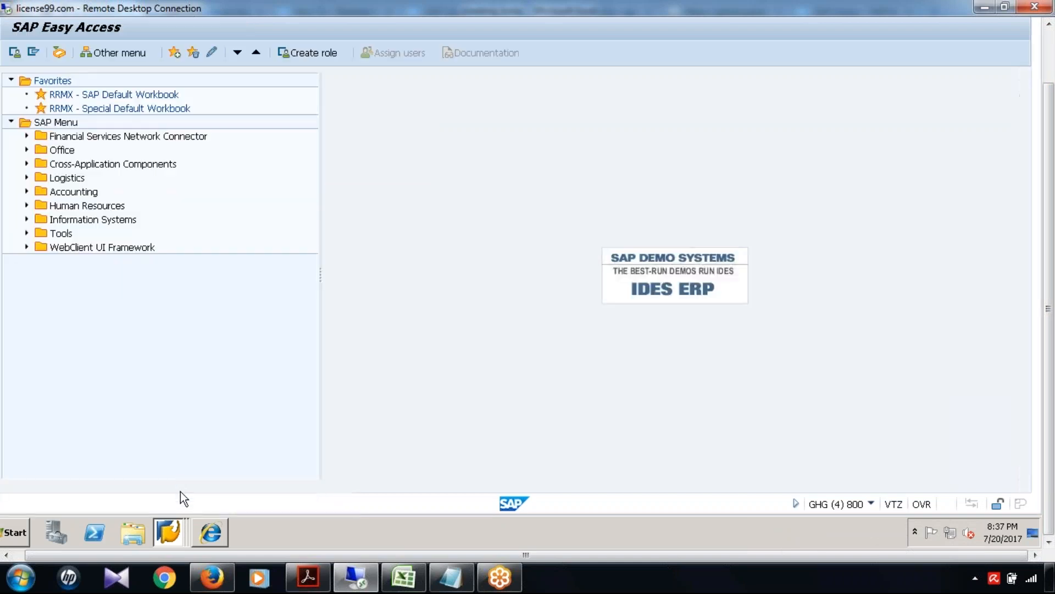
left_click(180, 527)
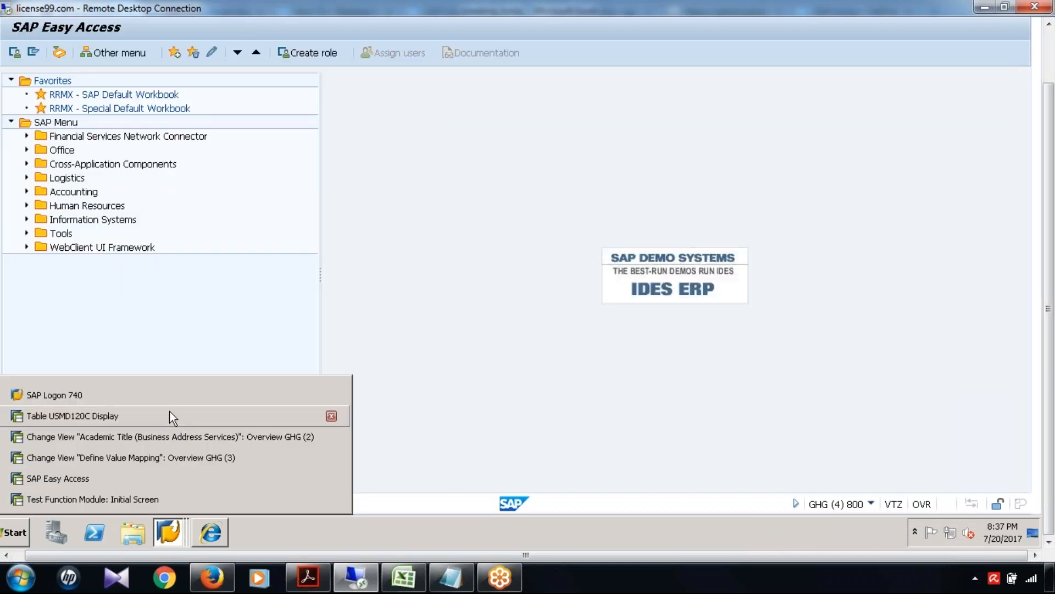
left_click(173, 417)
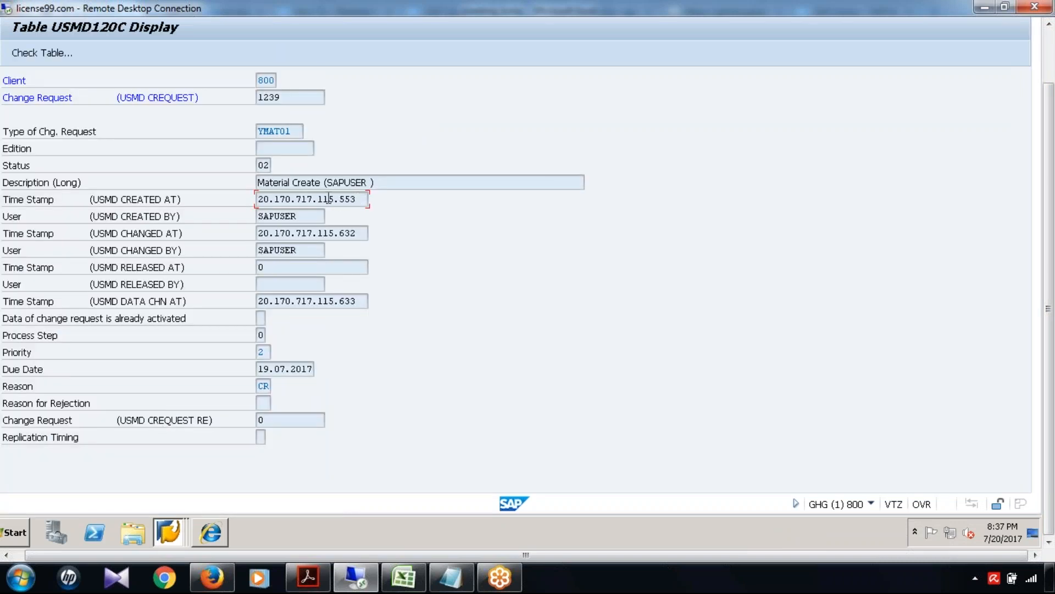
left_click_drag(357, 199, 252, 193)
key("ctrl+c")
- In the function module test session, set I_TIMESTAMP to the copied 20.170.717.115.553 and execute the test
left_click(229, 528)
left_click(175, 525)
left_click(180, 501)
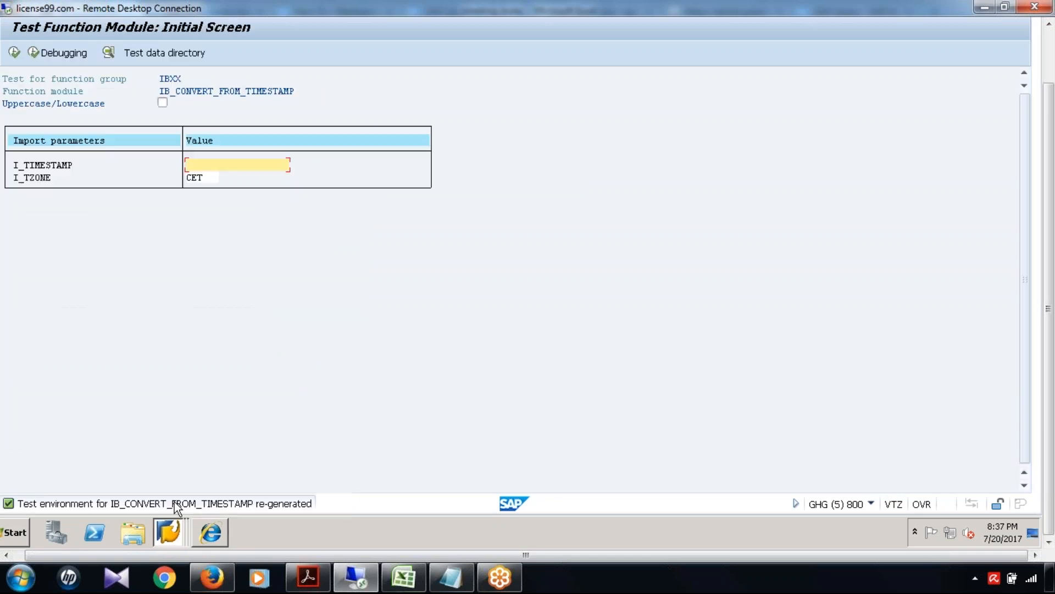
key("ctrl+v")
left_click_drag(1052, 203, 1049, 144)
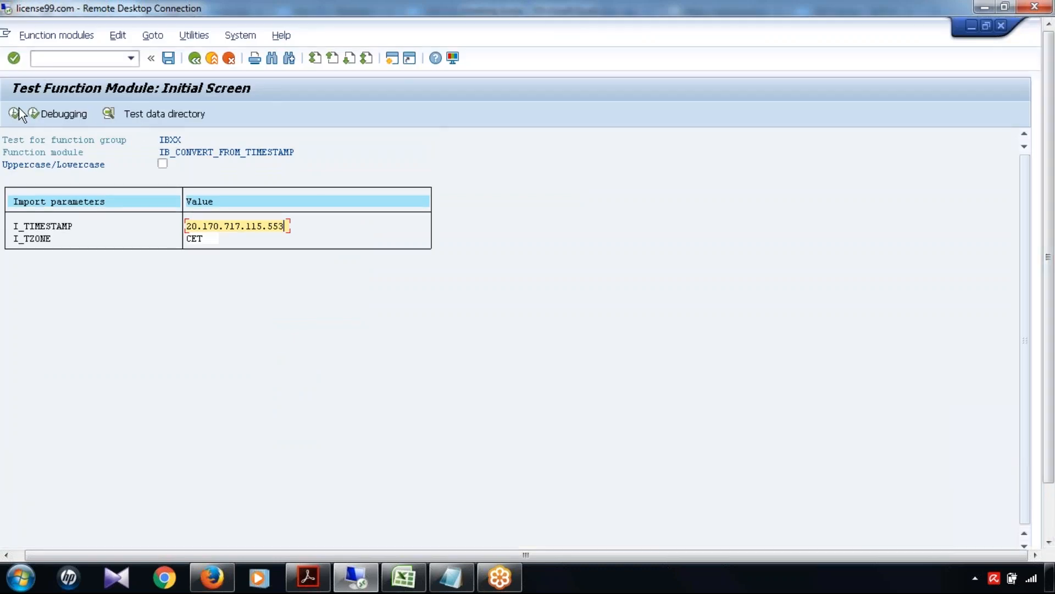
left_click(15, 111)
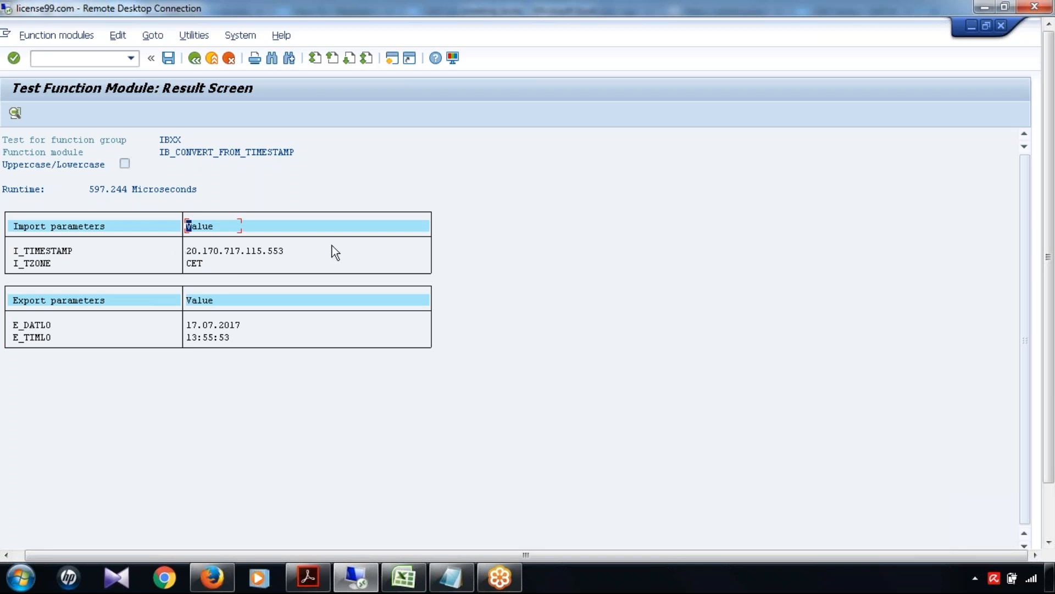
- Switch to the meeting_today workbook in Excel and enter "CR Change time" in cell B1481, under the time stamp conversion note
left_click(404, 577)
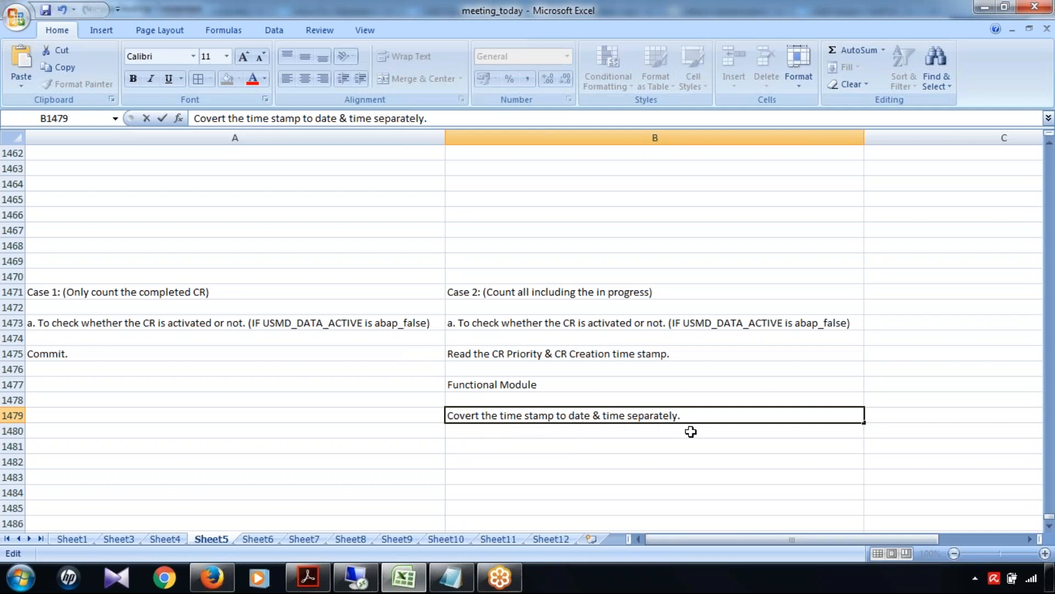
left_click(512, 385)
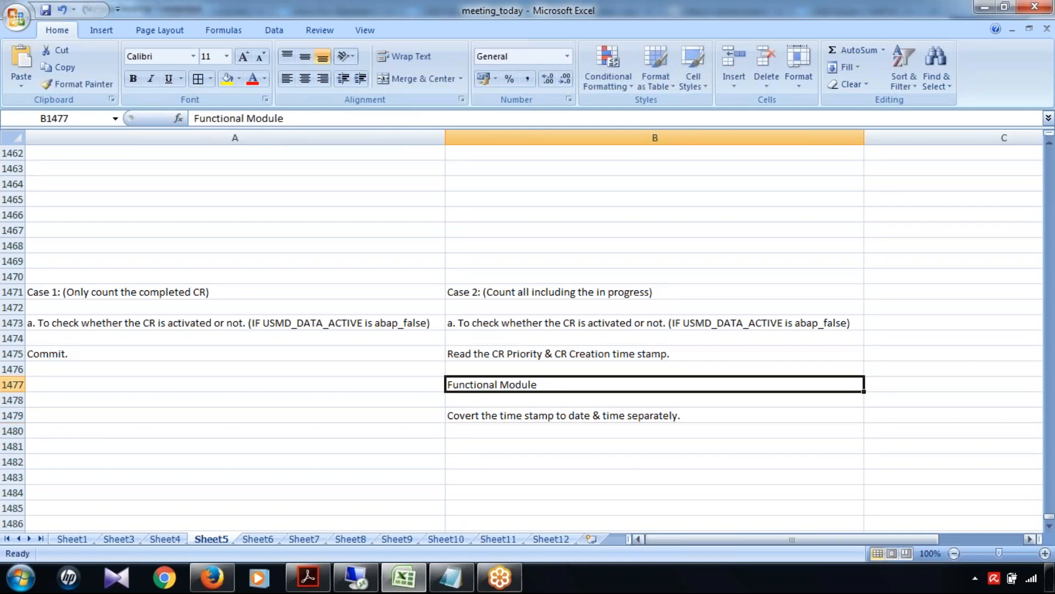
left_click(552, 359)
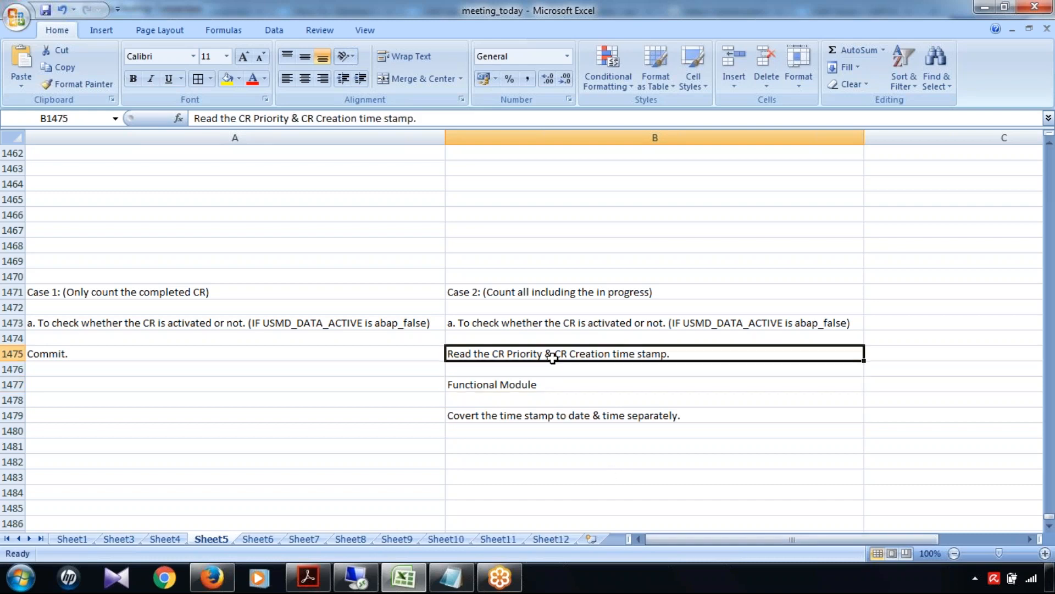
left_click(555, 419)
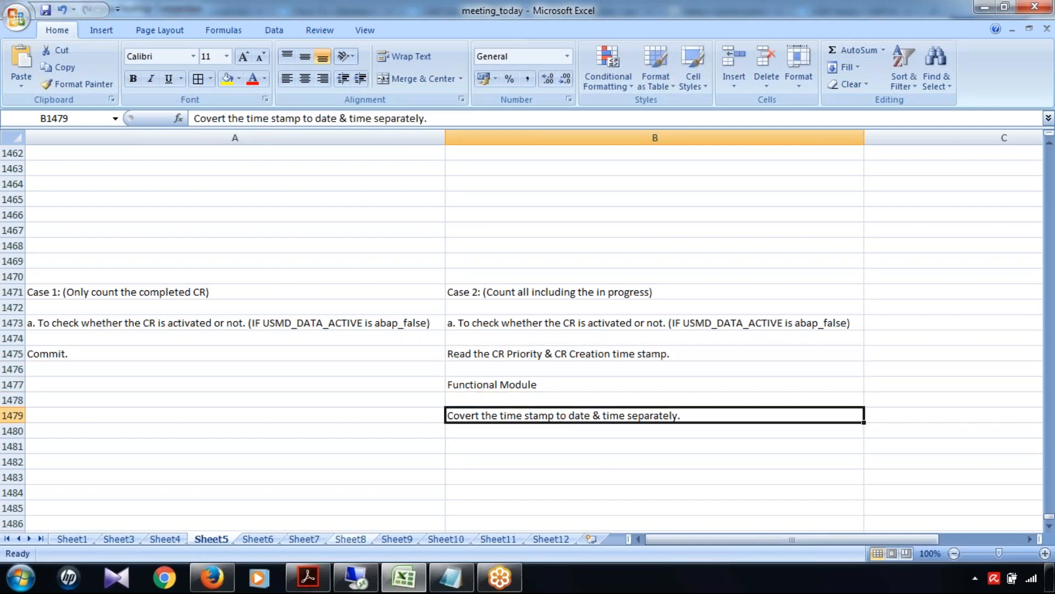
left_click(437, 583)
left_click(433, 584)
left_click(514, 446)
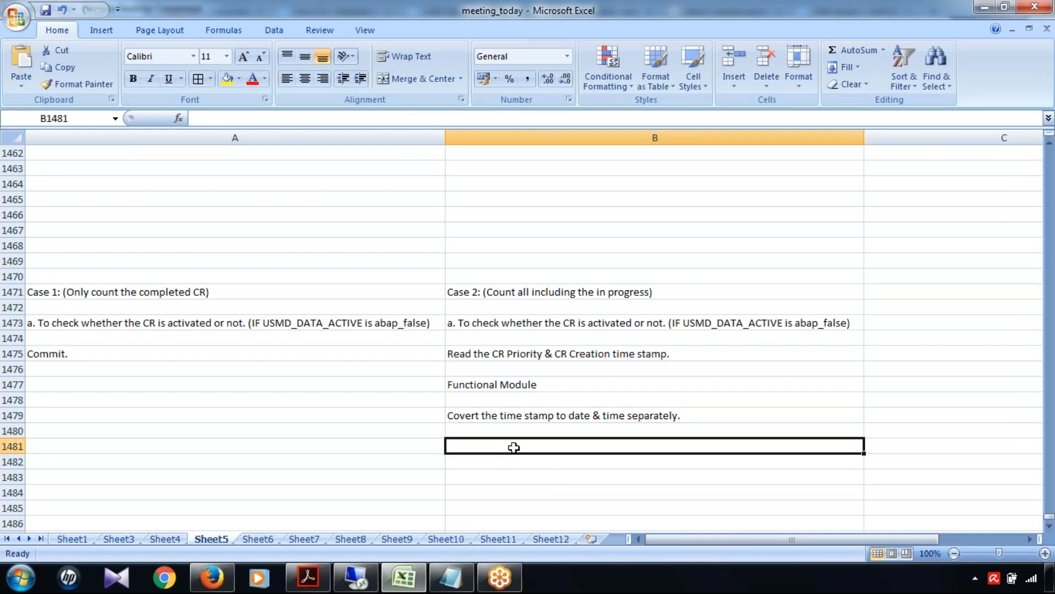
left_click(616, 357)
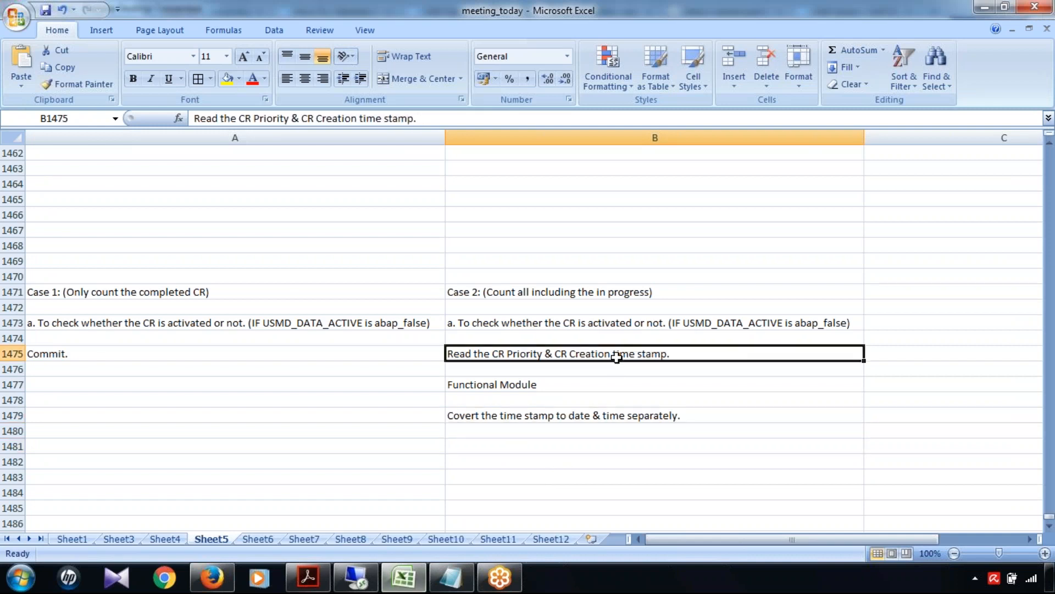
left_click(536, 444)
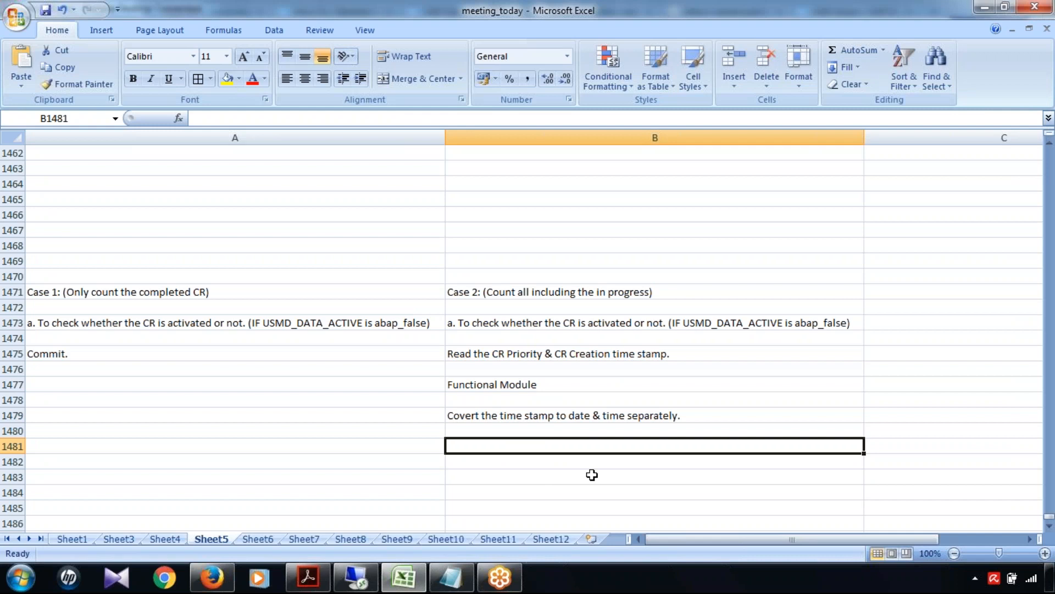
type("CR C")
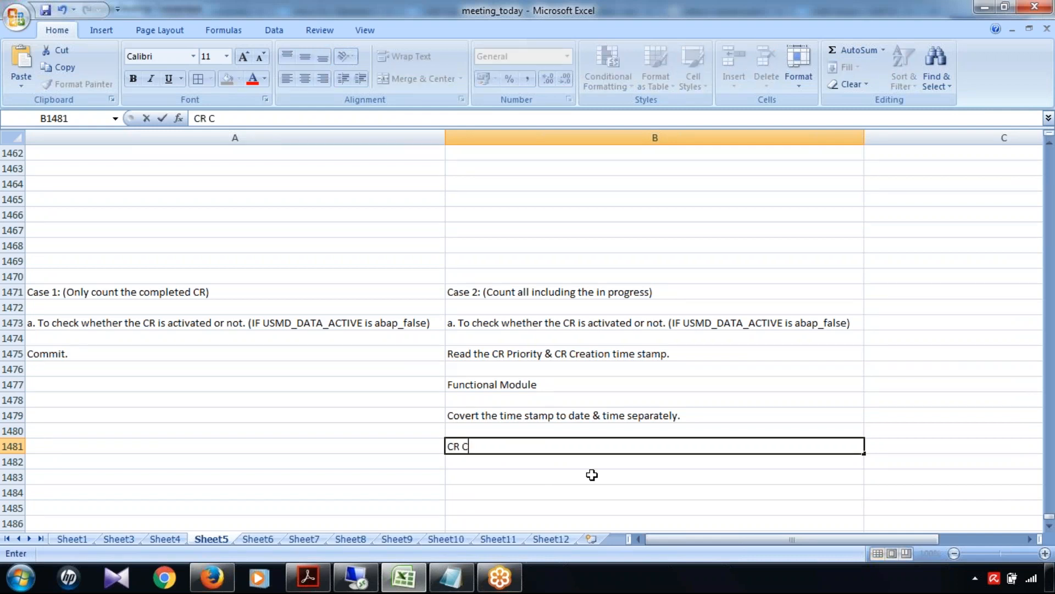
type("hange time")
left_click(543, 328)
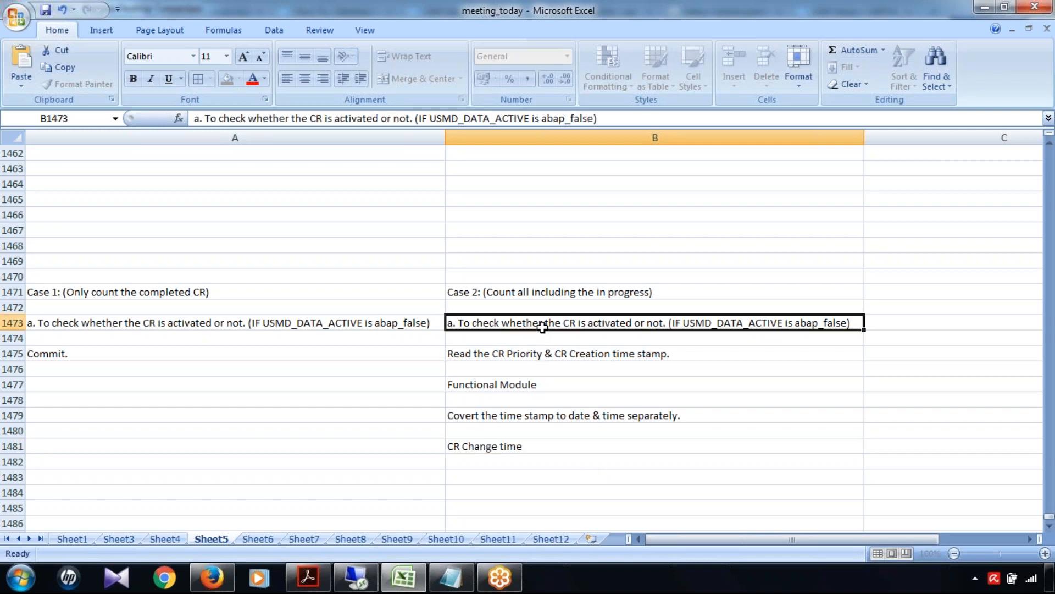
left_click(547, 444)
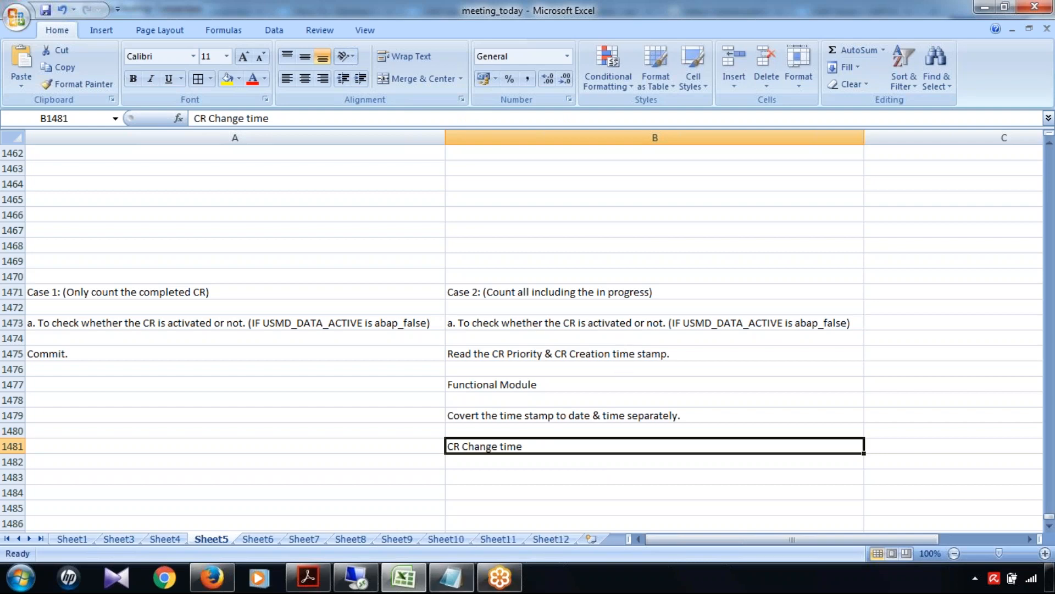
- Return to the remote SAP system and copy the USMD DATA CHN AT time stamp from the Table USMD120C Display session
left_click(355, 583)
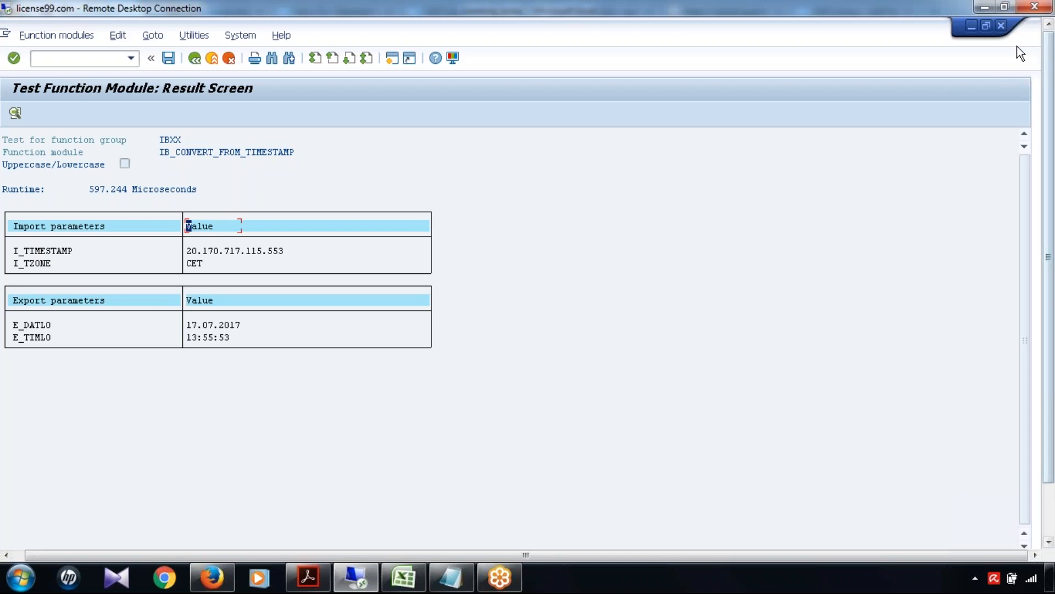
left_click(971, 25)
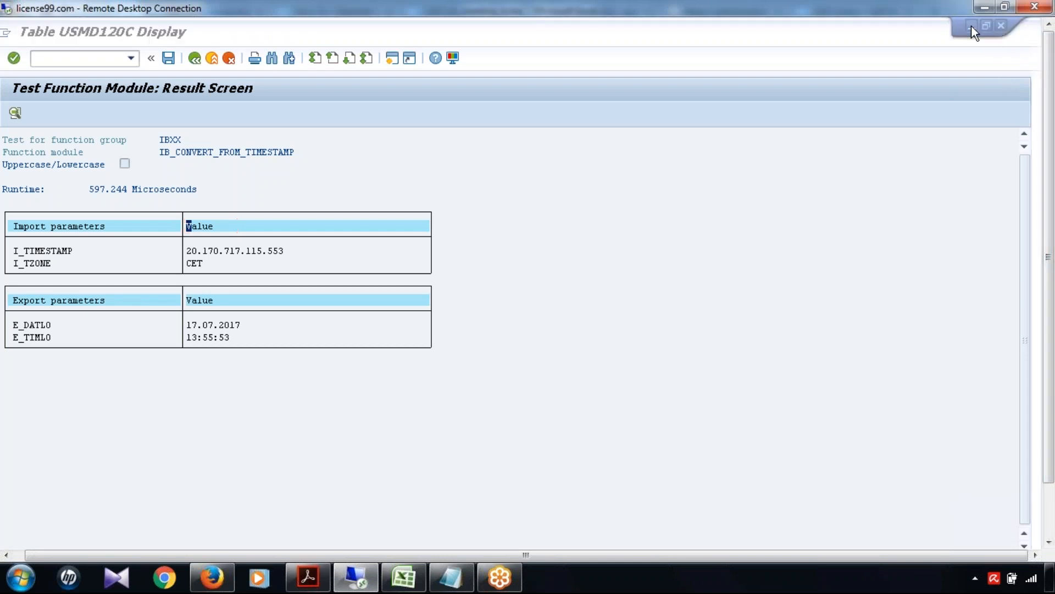
left_click_drag(356, 294, 249, 291)
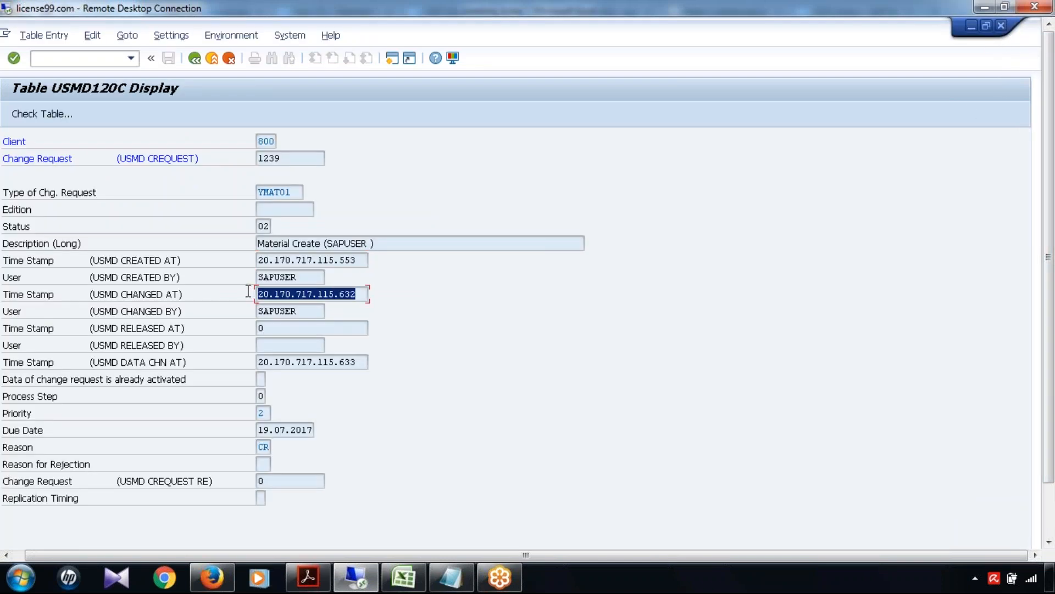
left_click_drag(356, 361, 219, 354)
key("ctrl+c")
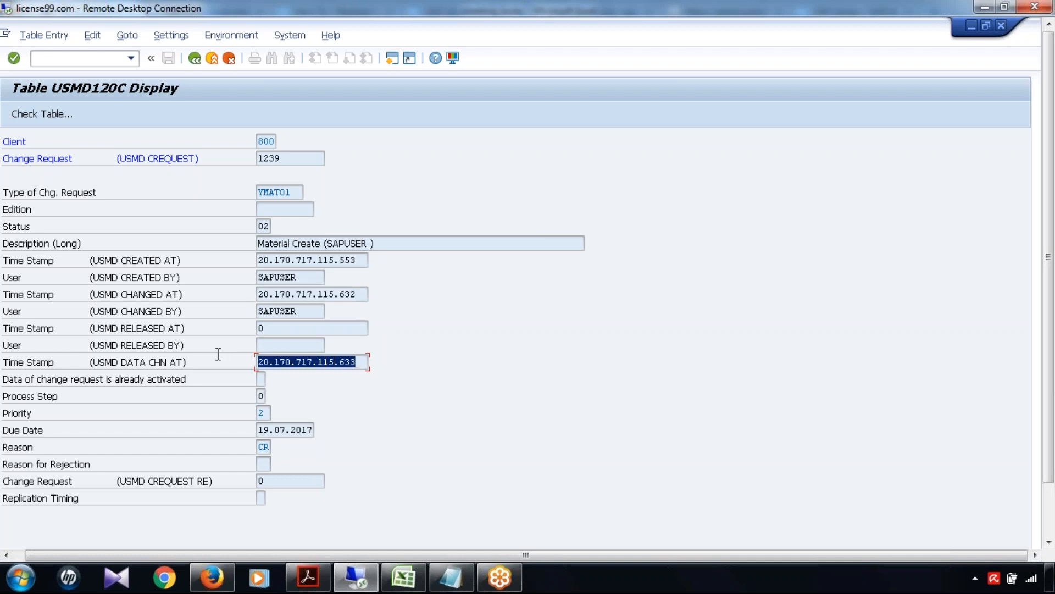
left_click(408, 418)
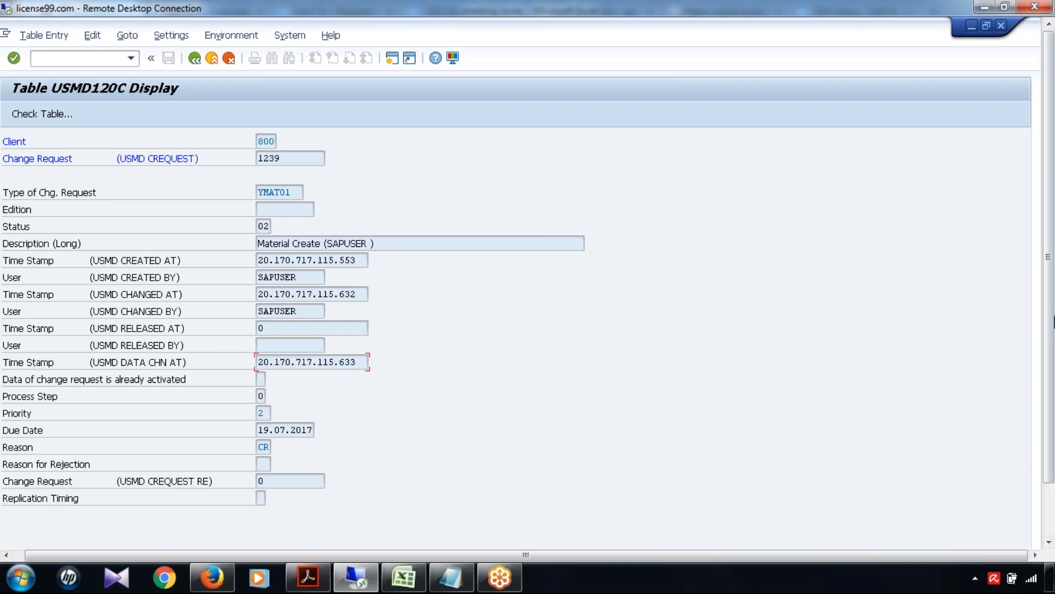
- In the IB_CONVERT_FROM_TIMESTAMP test session, replace I_TIMESTAMP with the copied 20.170.717.115.633 and execute the test again
scroll(1049, 277, "down", 1)
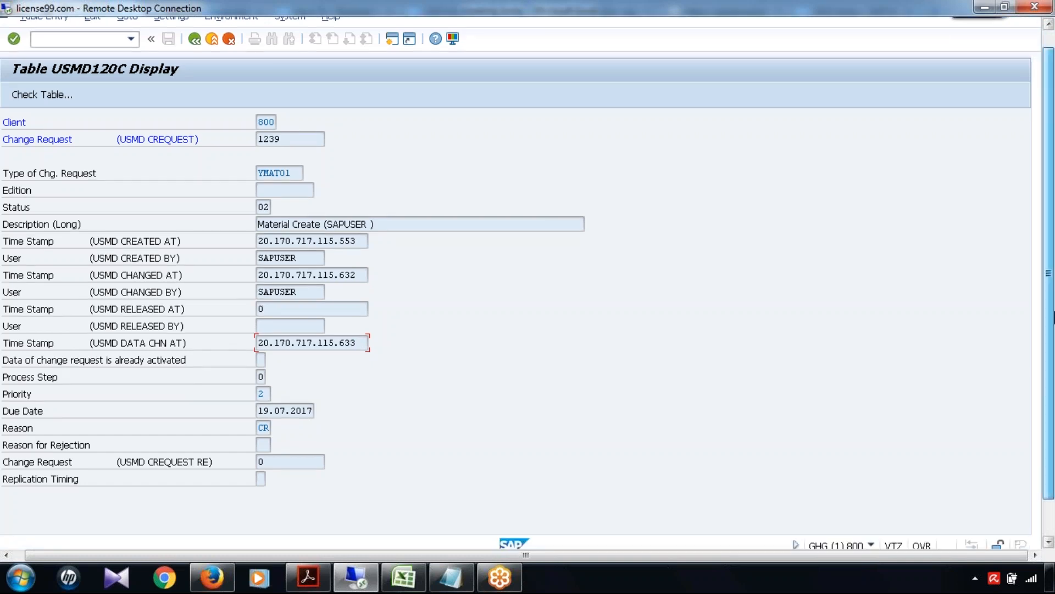
scroll(1050, 277, "down", 2)
left_click(181, 529)
left_click(182, 500)
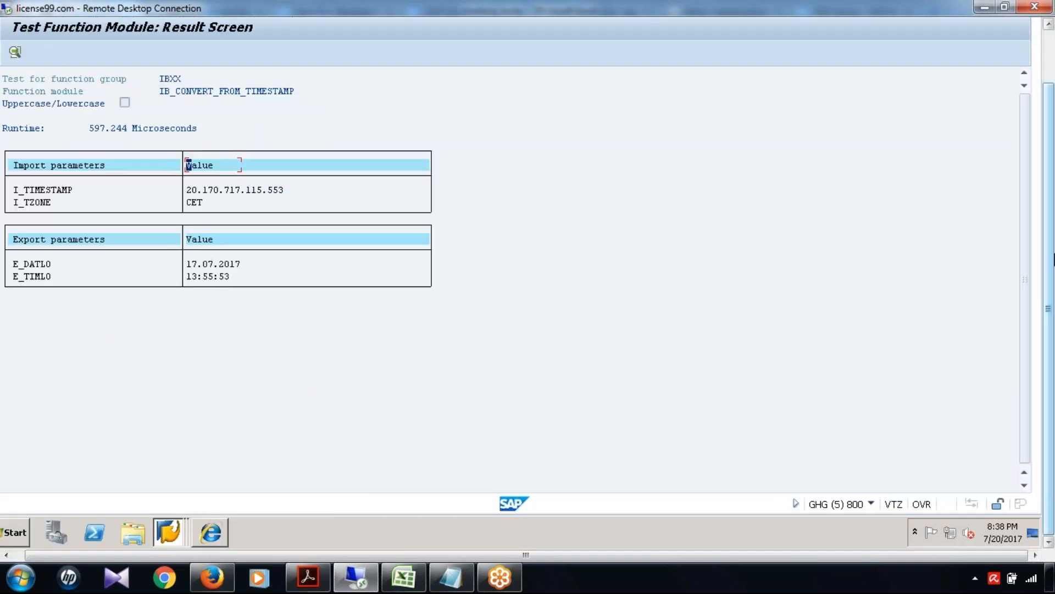
scroll(1050, 264, "up", 3)
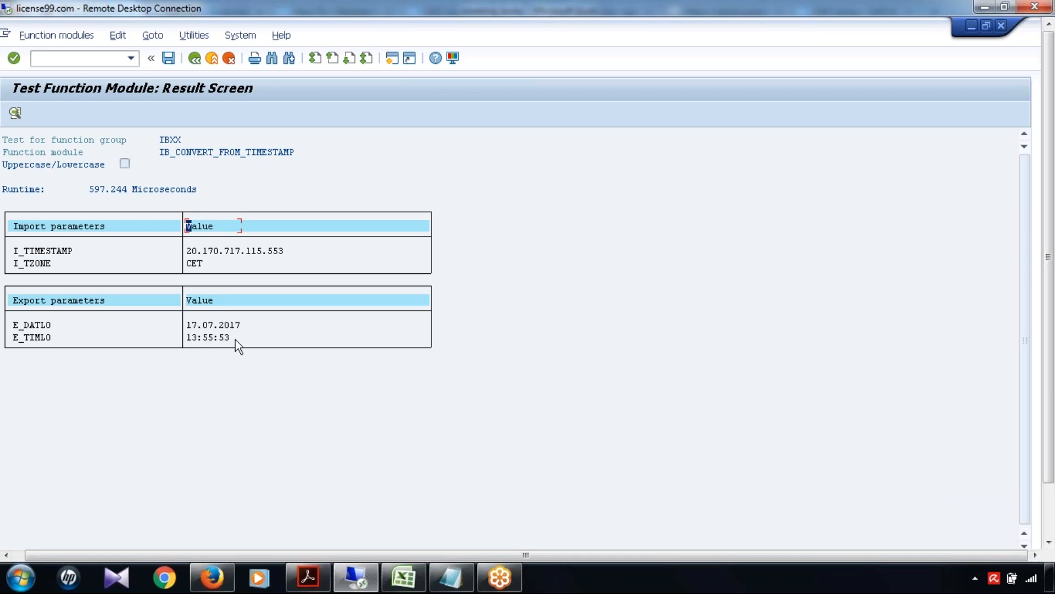
left_click(194, 59)
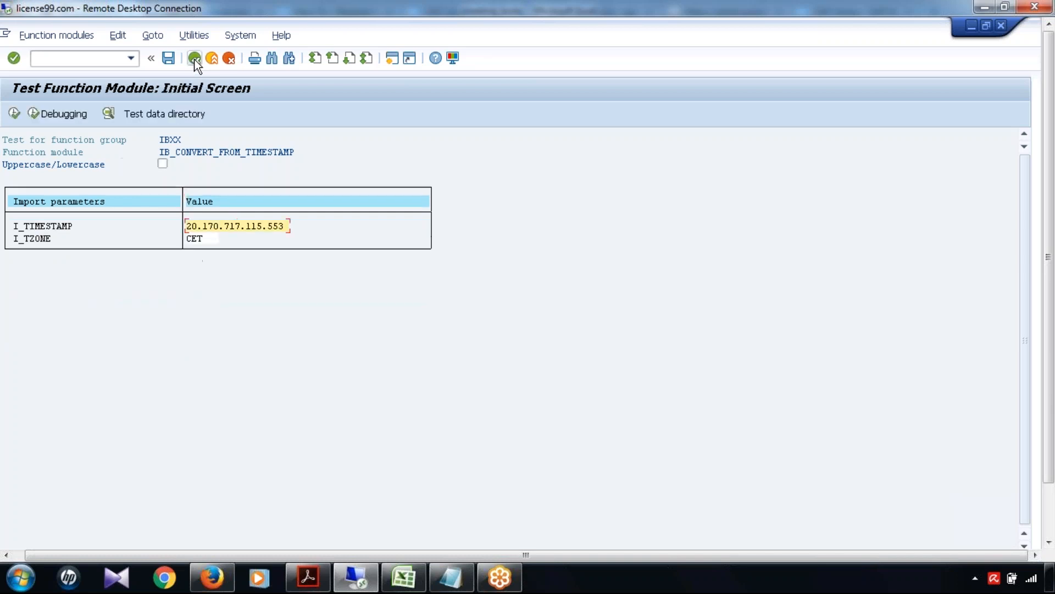
left_click_drag(285, 226, 170, 225)
key("ctrl+v")
left_click(17, 112)
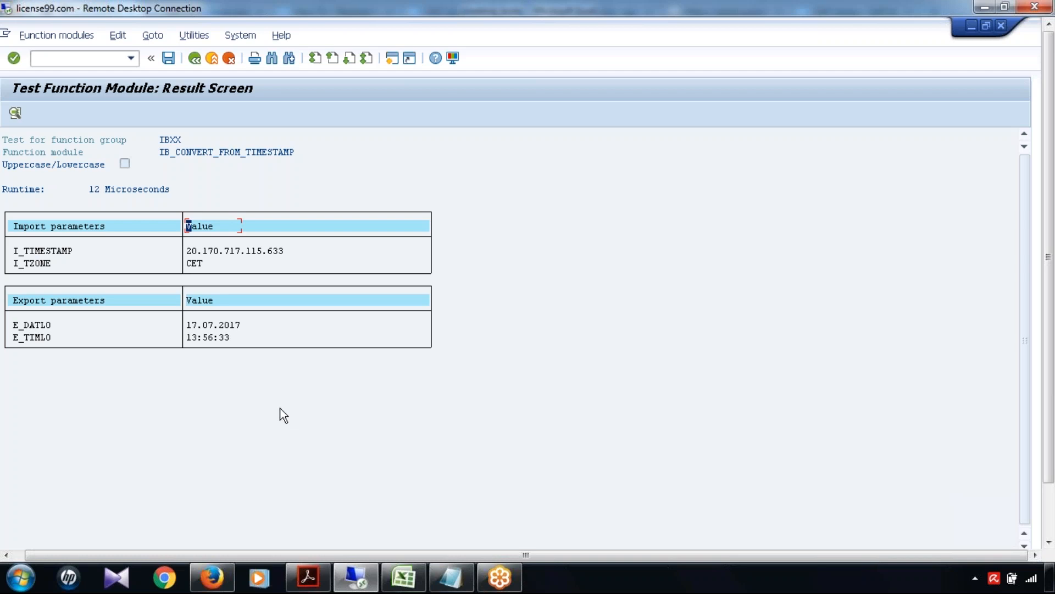
- Switch back to the Excel workbook and enter the heading "Calculation -" in cell B1483
left_click(404, 577)
left_click(519, 356)
left_click(504, 476)
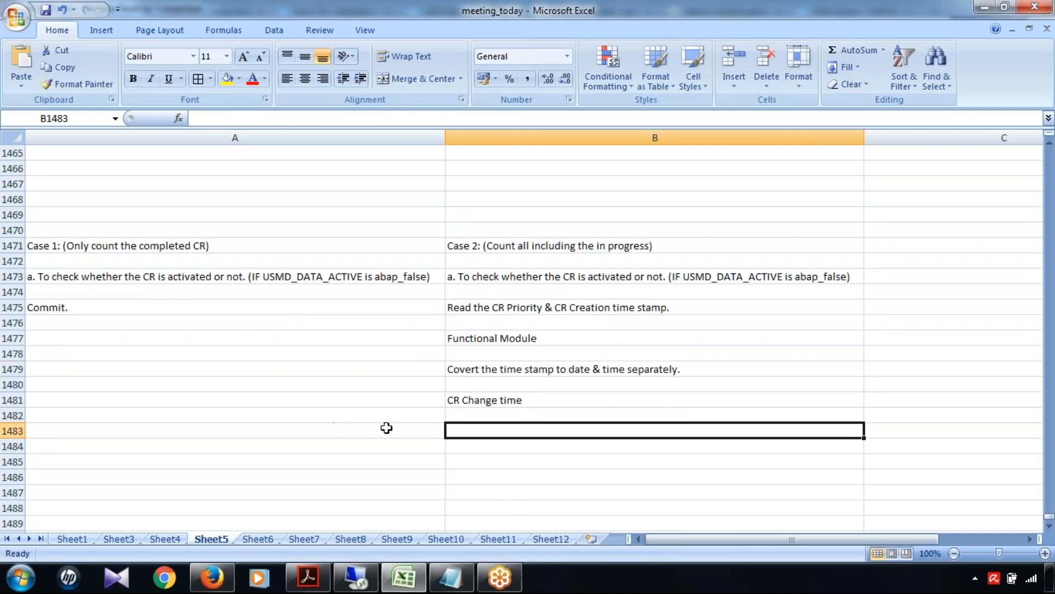
scroll(387, 429, "up", 2)
scroll(387, 428, "down", 3)
type("Calculation -")
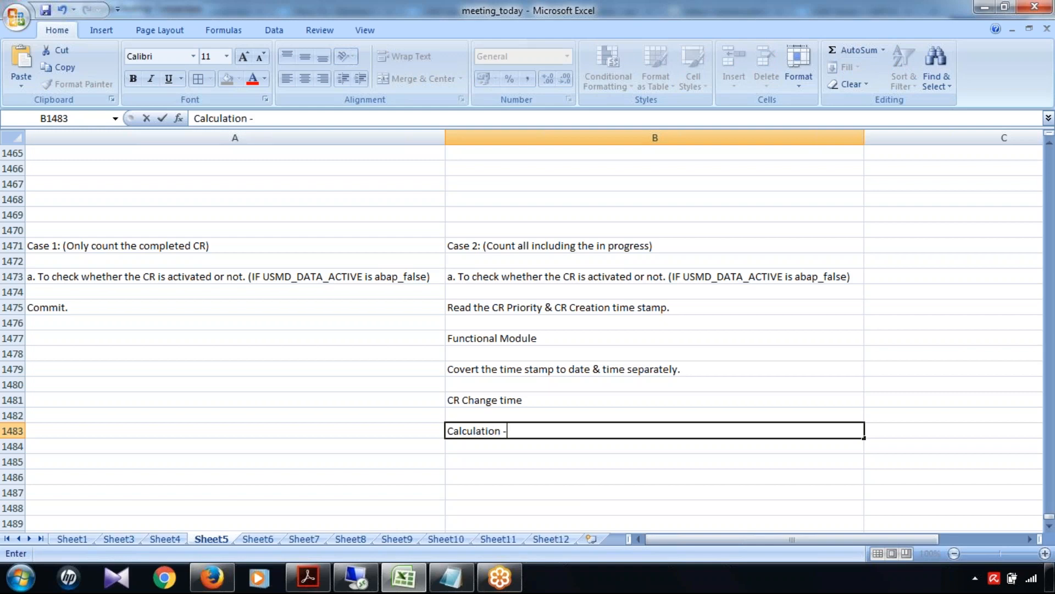
key("Return")
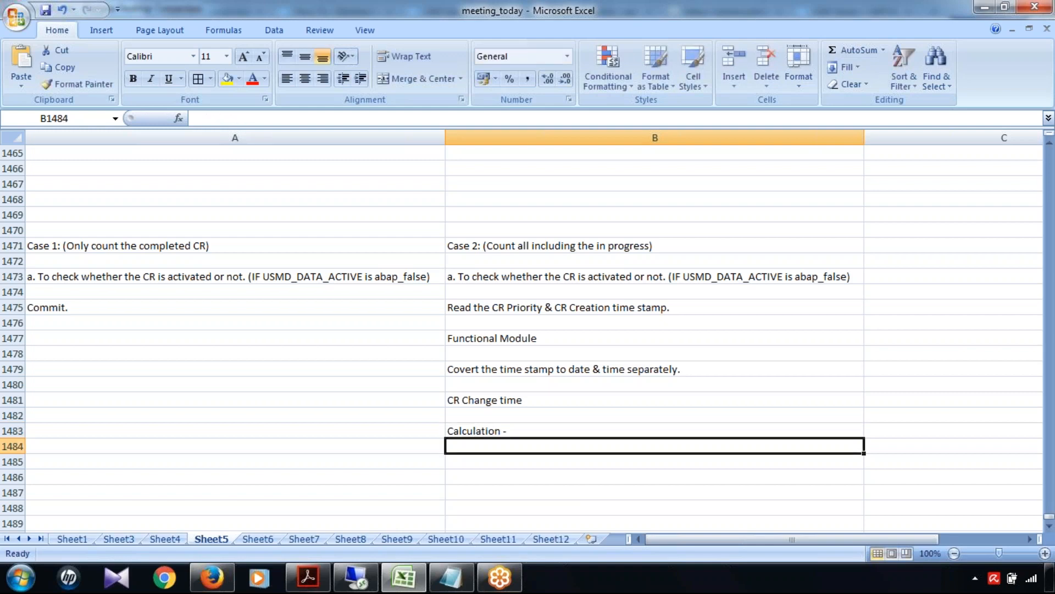
- Enter "Last modification of CR time & date - create CR time & date = difference." in cell B1485
key("Return")
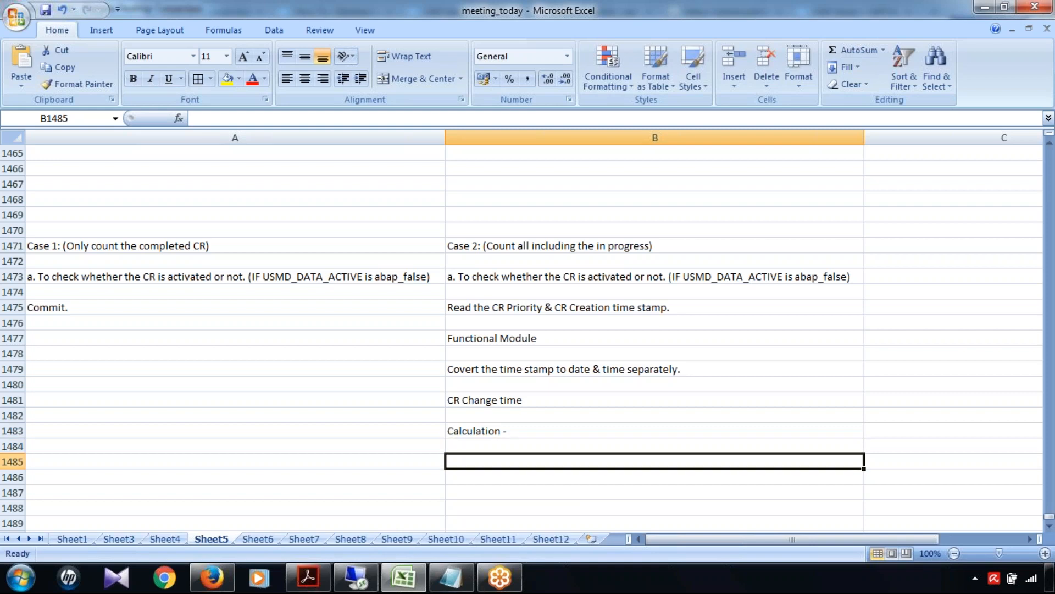
type("Last modification of ")
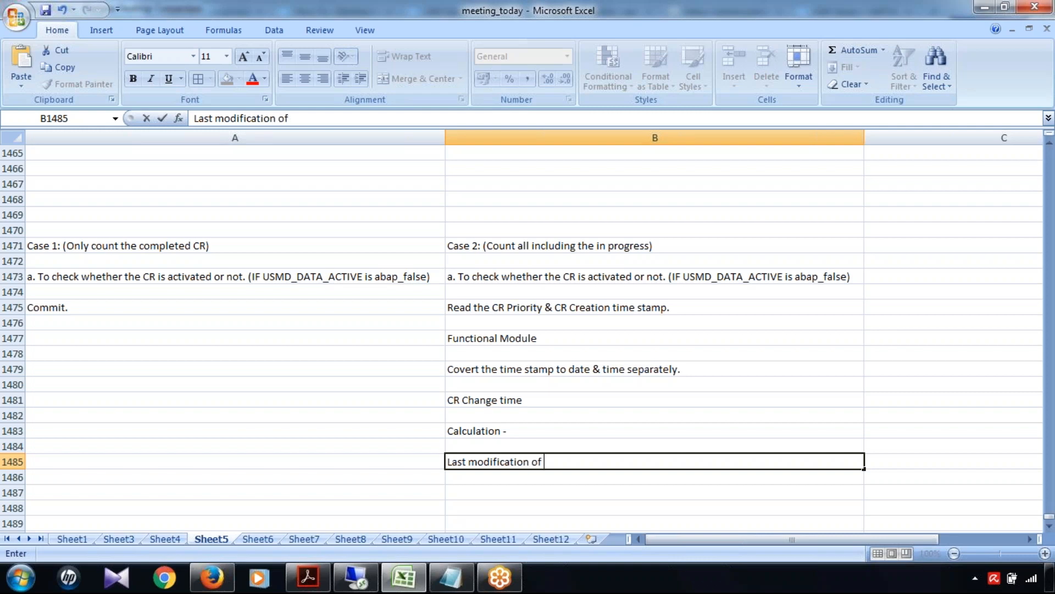
type("CR time & date")
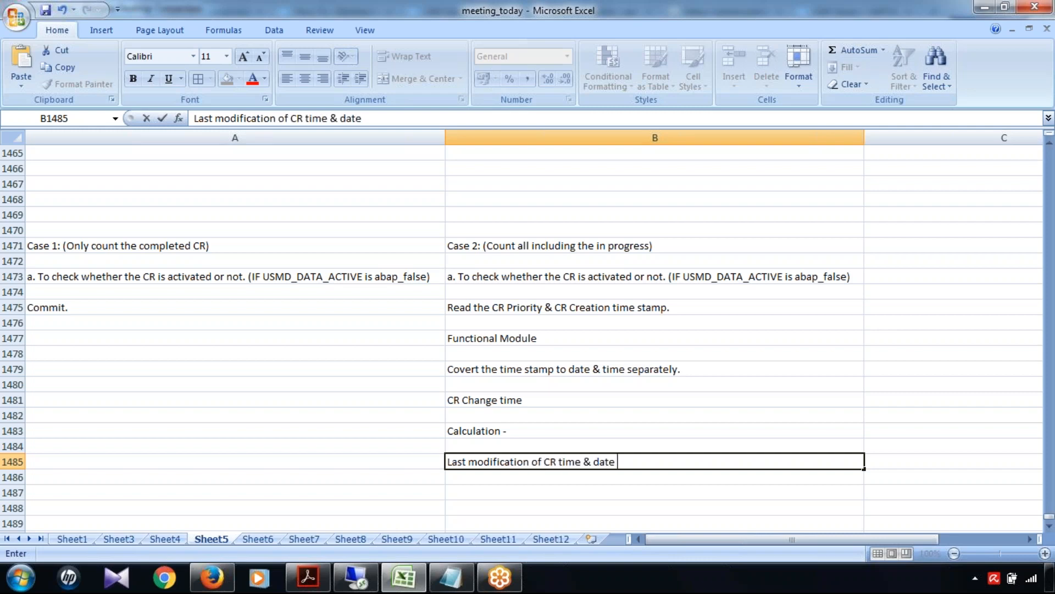
type(" - ")
type("create")
type(" CR t")
type("ime & ")
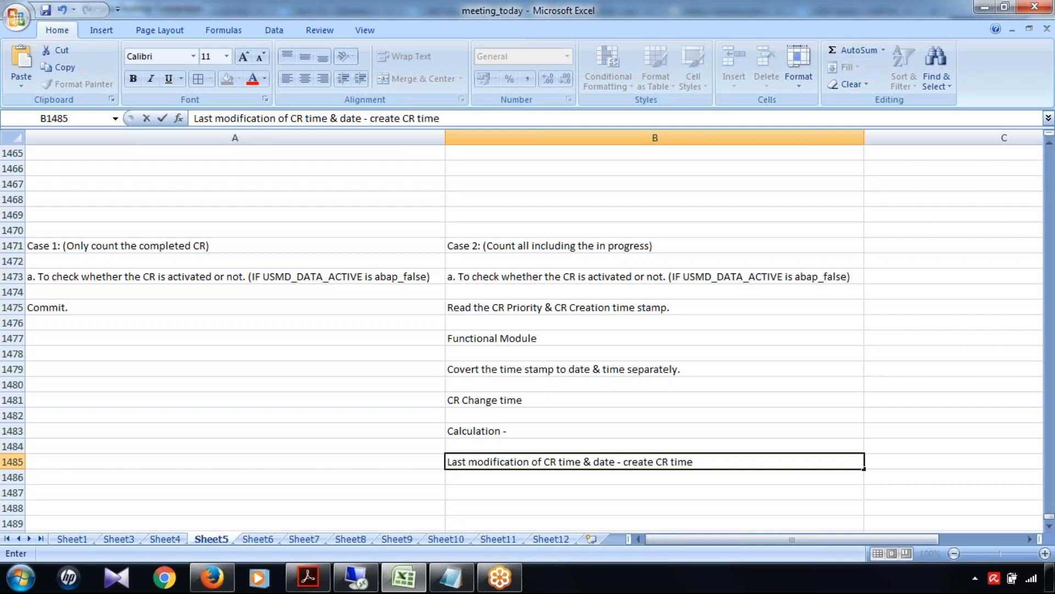
type("date = difference.")
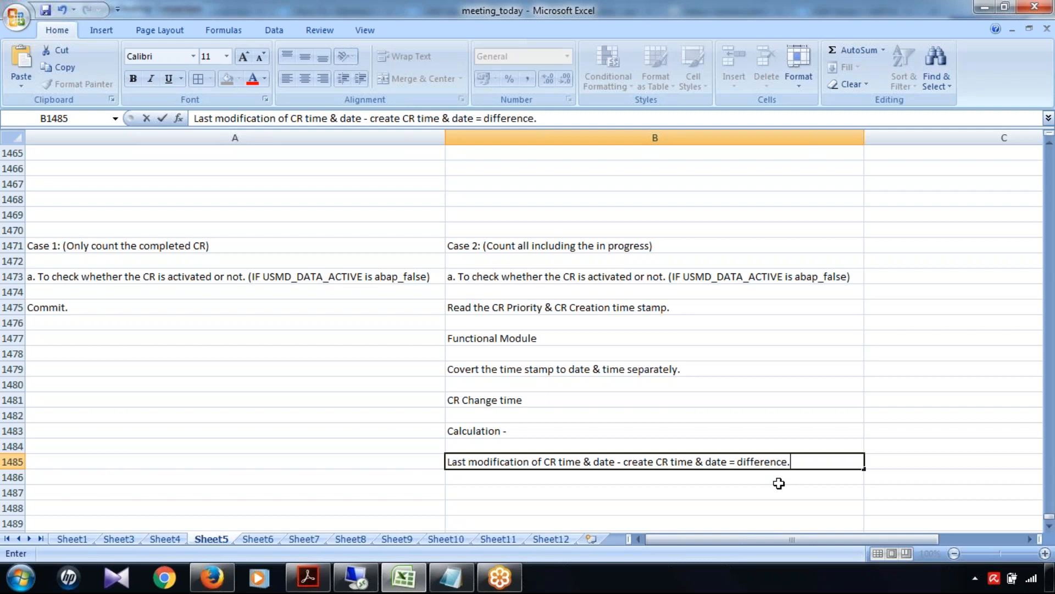
- Enter "Based on Priority check whether it cross the time or not" in B1487 and "Update the custom table" in B1489
scroll(519, 431, "down", 1)
left_click(500, 445)
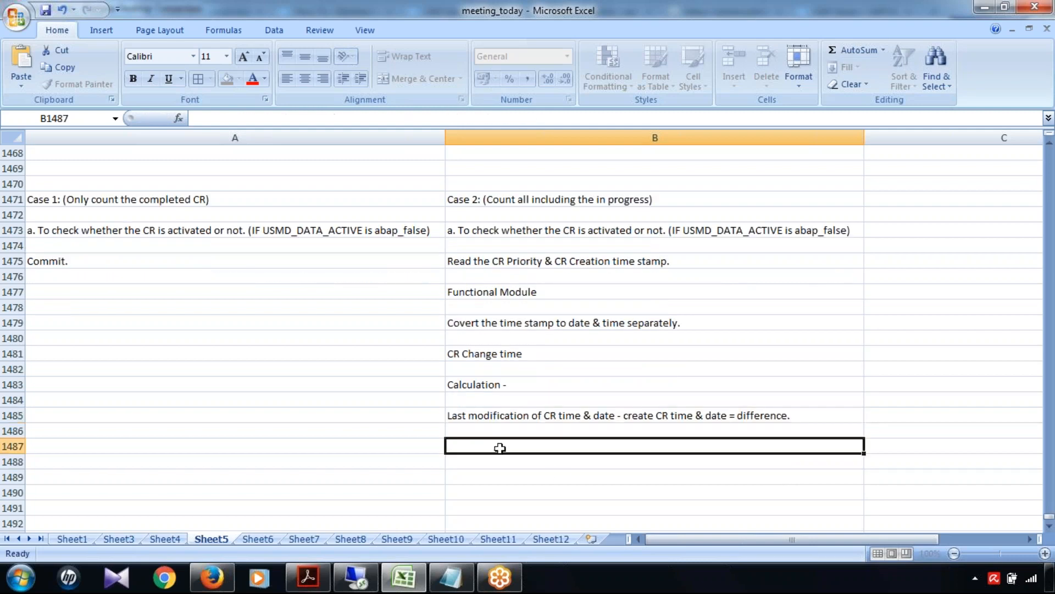
type("Based ")
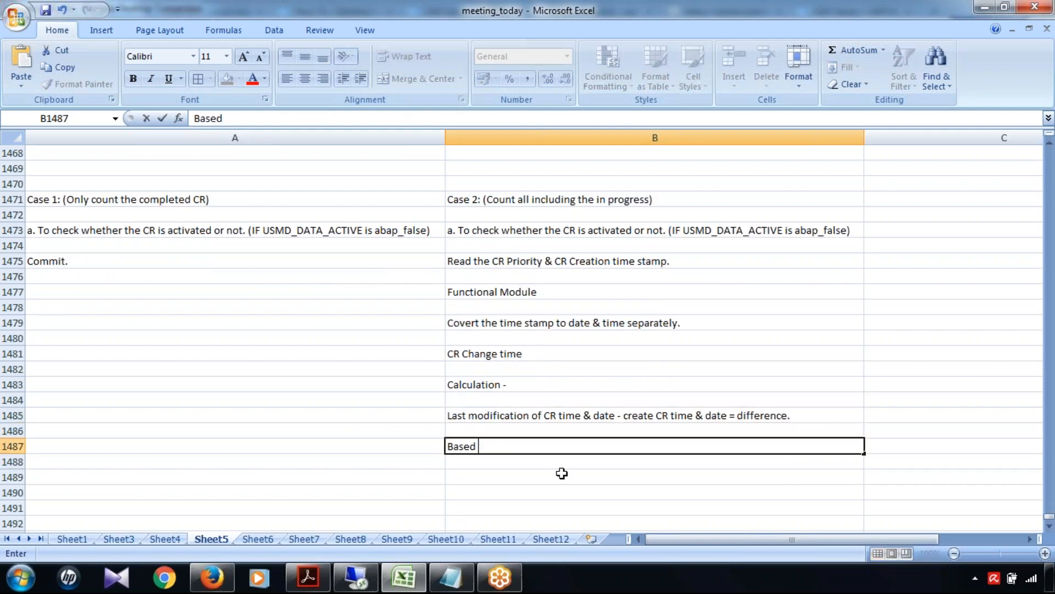
type("on Priority")
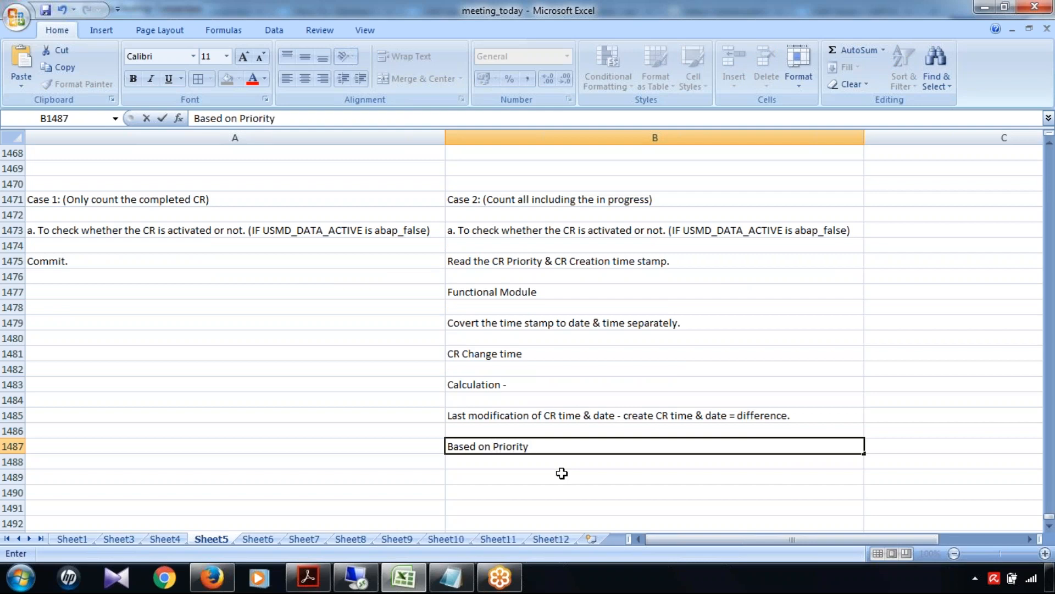
type(" check whether")
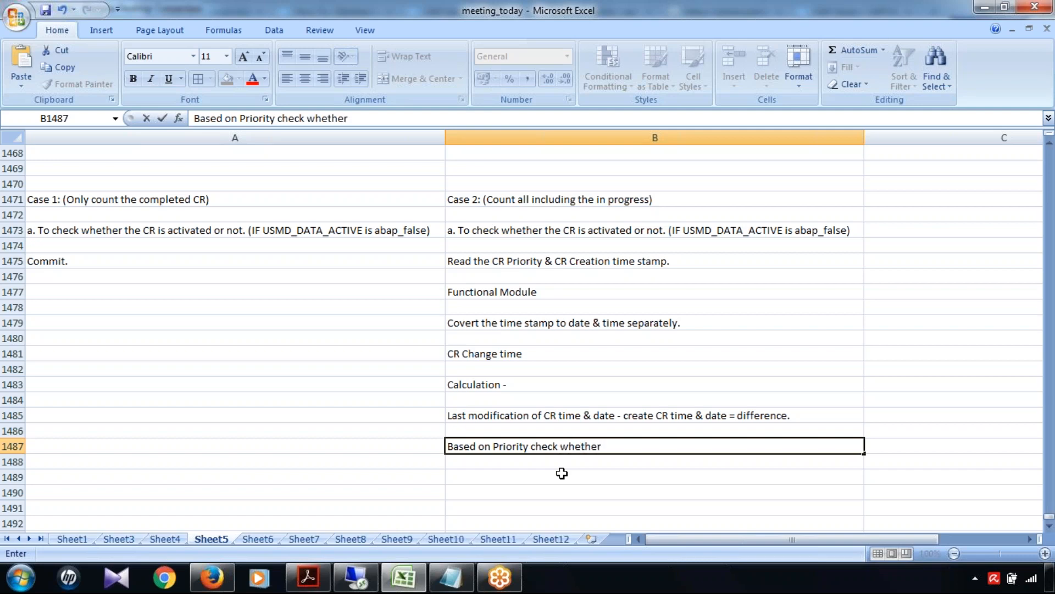
type(" it cross the time ")
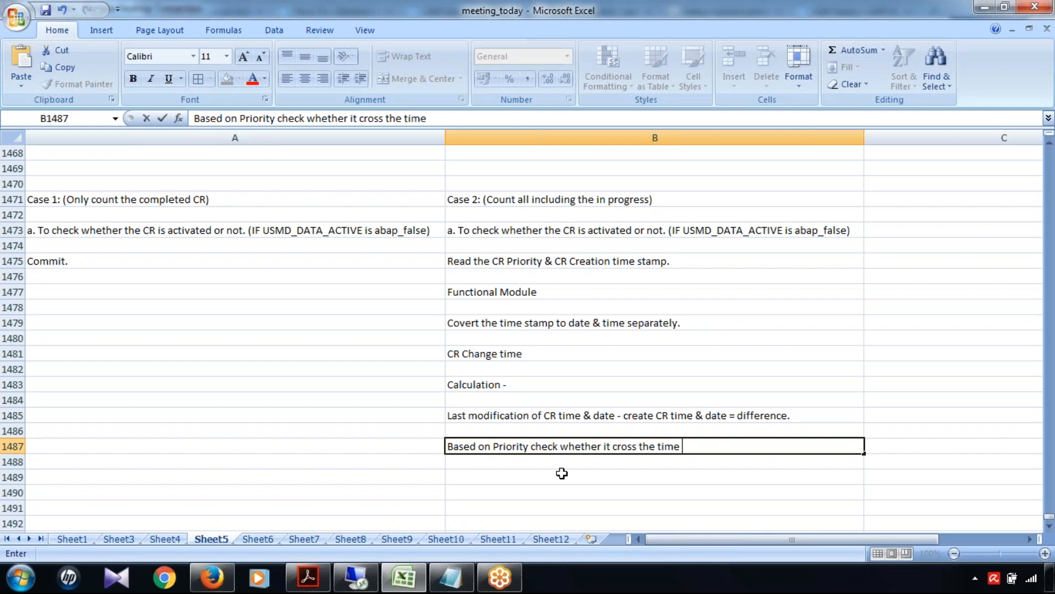
type("or not")
left_click(561, 477)
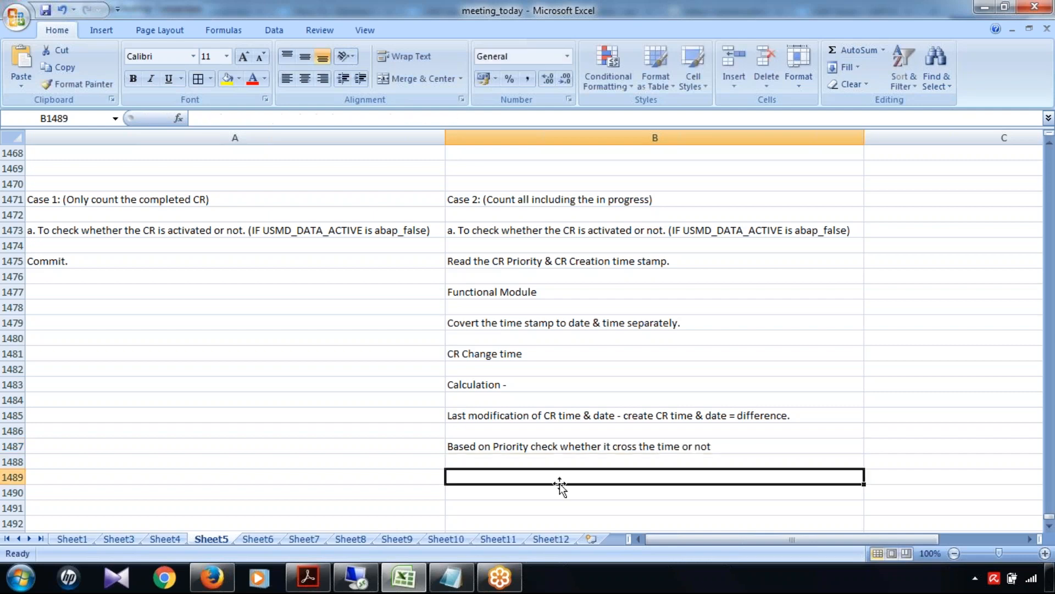
type("Update the custom table")
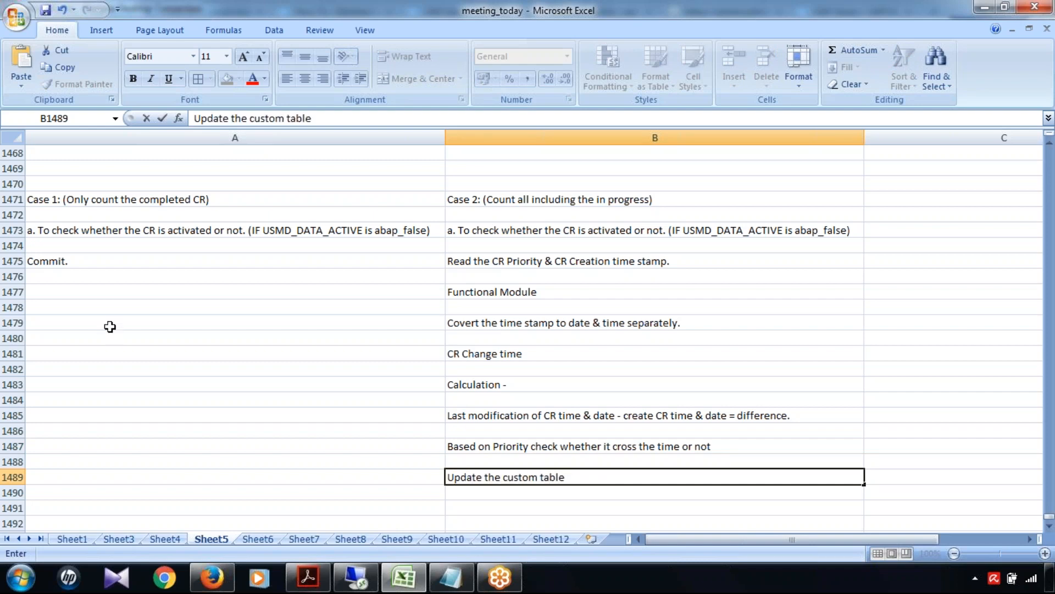
- Extend the custom table note in cell B1489 to read "Update the custom table as it is..."
scroll(112, 327, "up", 4)
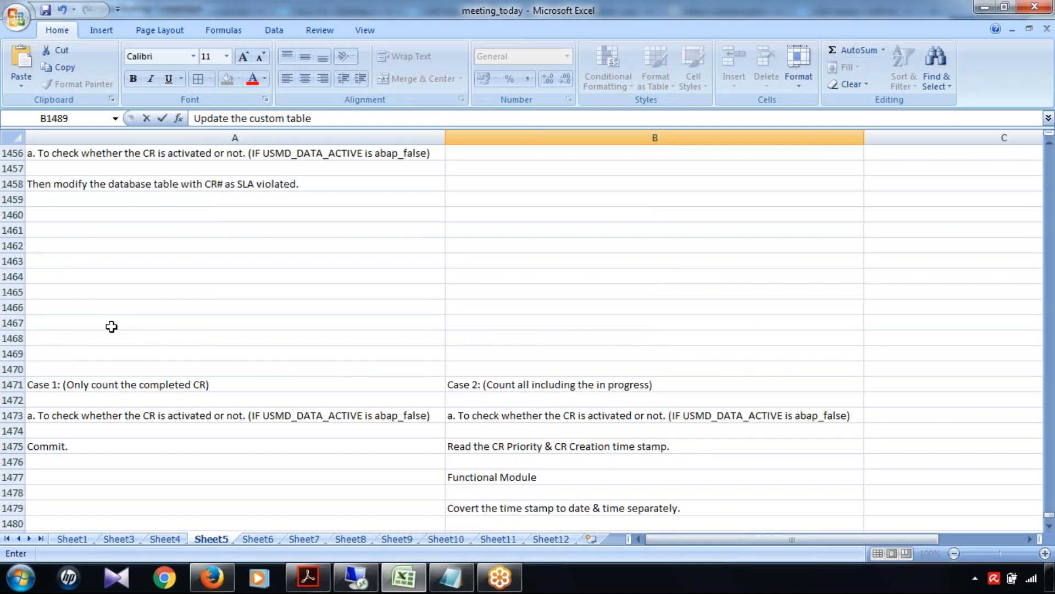
scroll(112, 326, "up", 2)
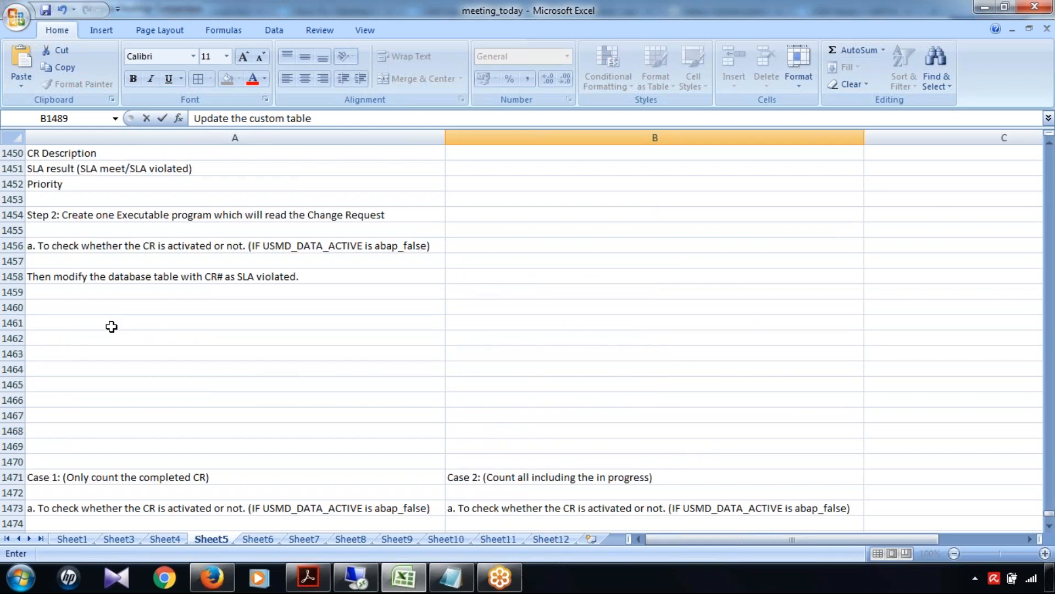
scroll(111, 326, "up", 1)
left_click(131, 170)
scroll(356, 382, "down", 4)
scroll(356, 382, "down", 5)
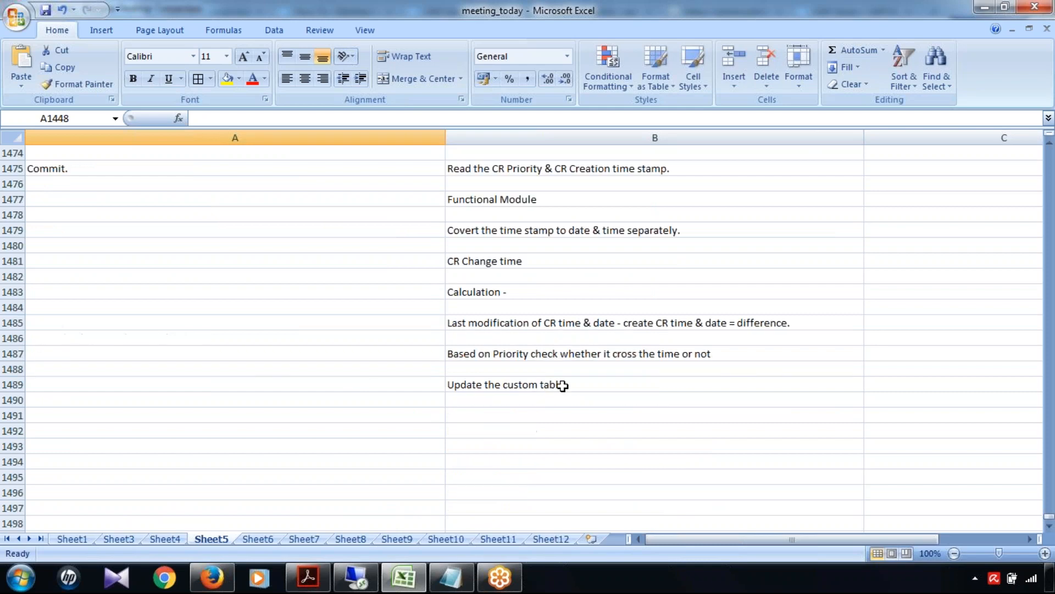
double_click(594, 384)
type("as it")
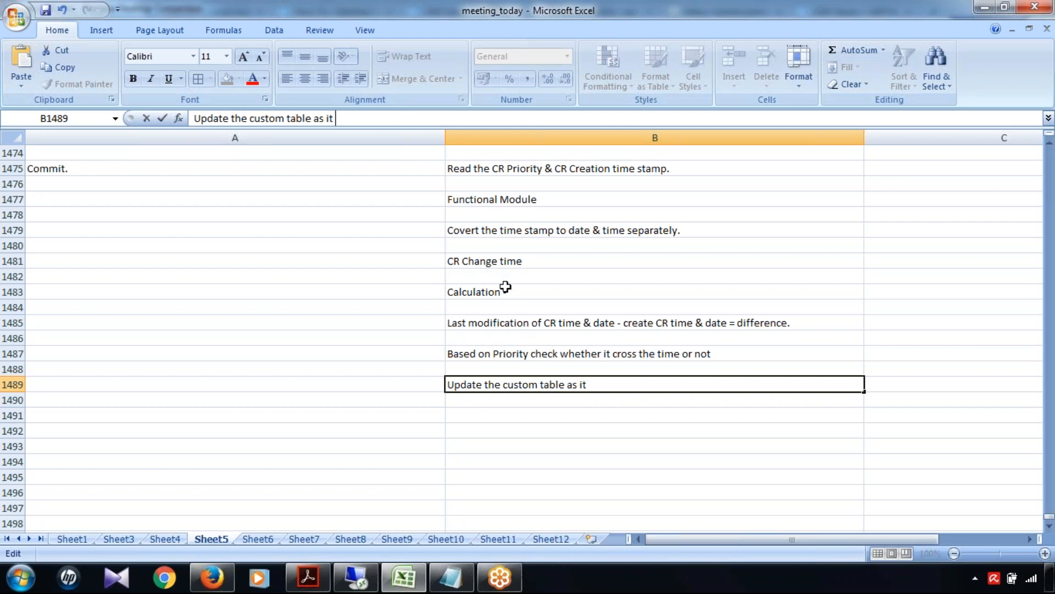
left_click(627, 321)
scroll(659, 467, "up", 2)
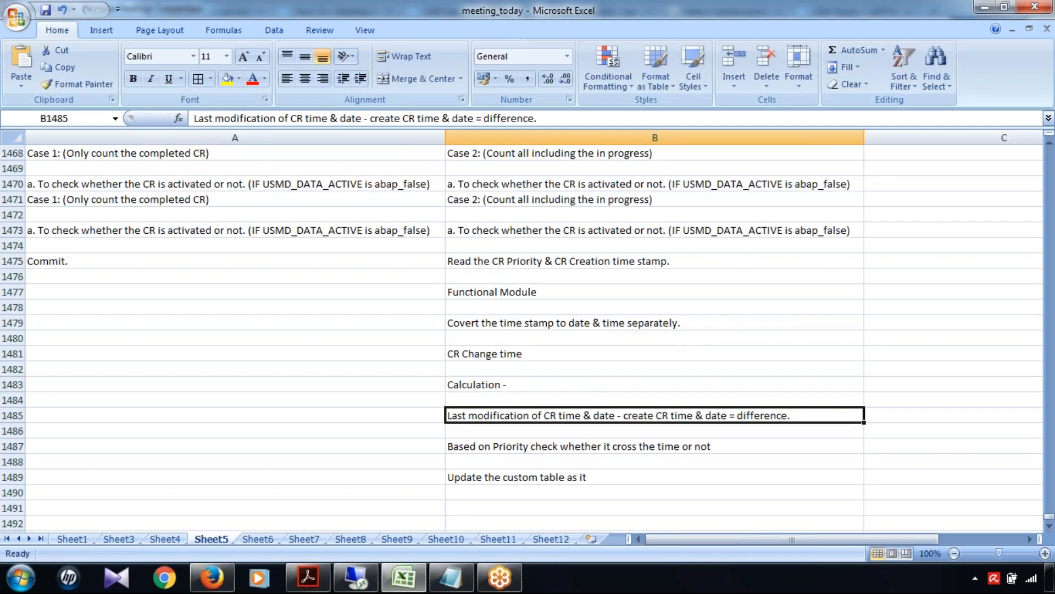
left_click(648, 481)
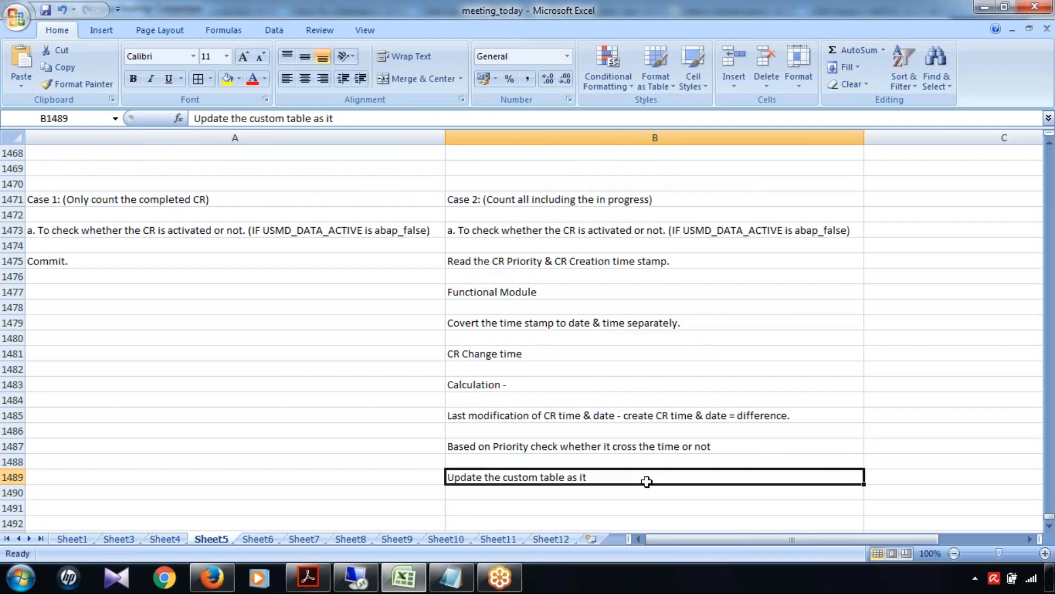
left_click(421, 122)
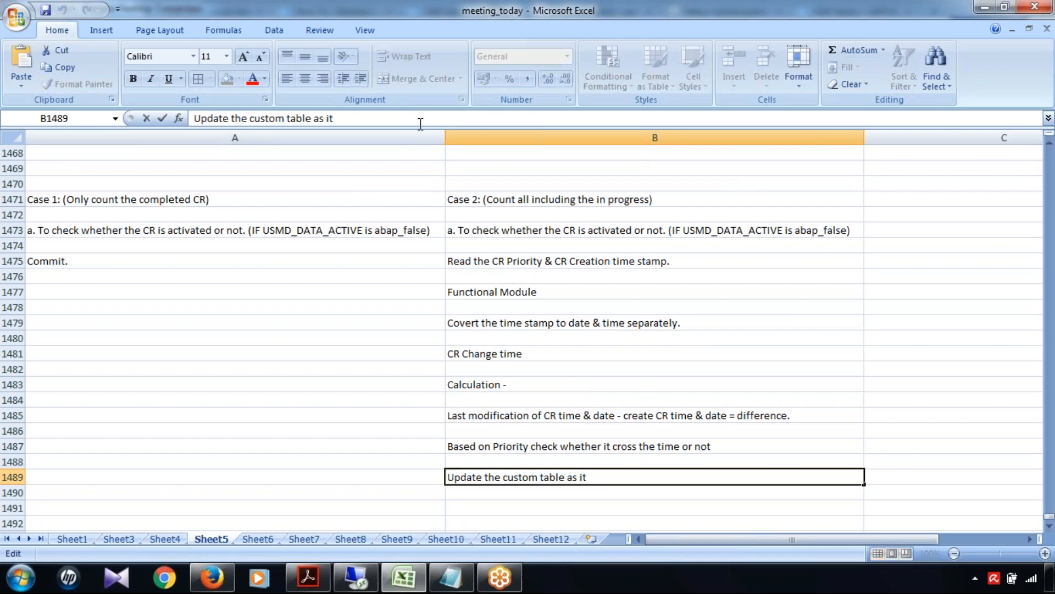
type("is...")
left_click(256, 433)
- Review the Case 1 and Case 2 logic from row 1471 downward in columns A and B
scroll(507, 396, "up", 1)
left_click_drag(555, 245, 583, 525)
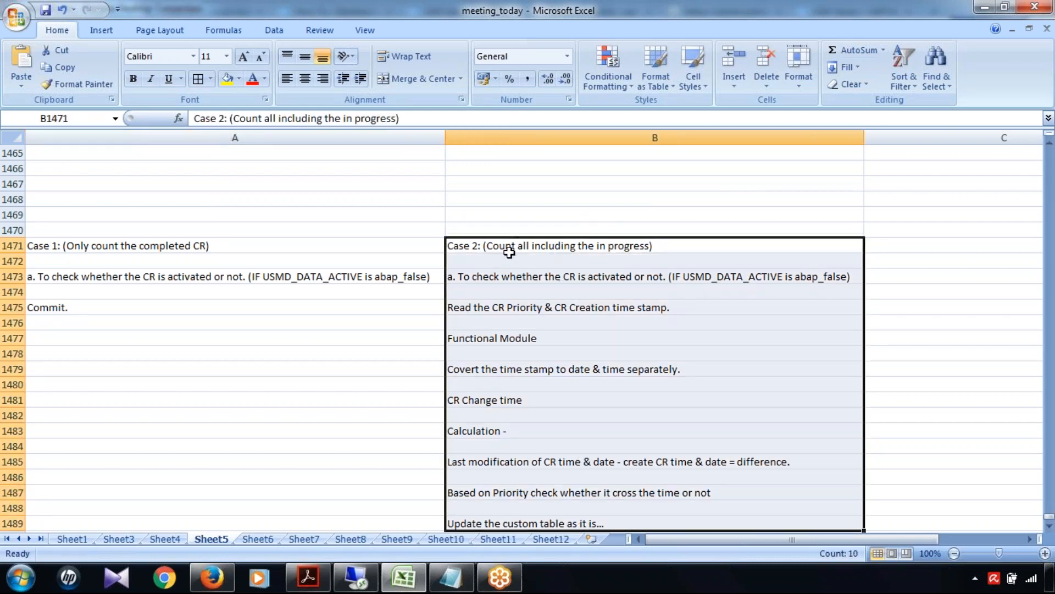
left_click_drag(73, 246, 96, 308)
left_click(120, 397)
left_click(125, 234)
left_click_drag(125, 238, 142, 367)
left_click(143, 415)
left_click(96, 308)
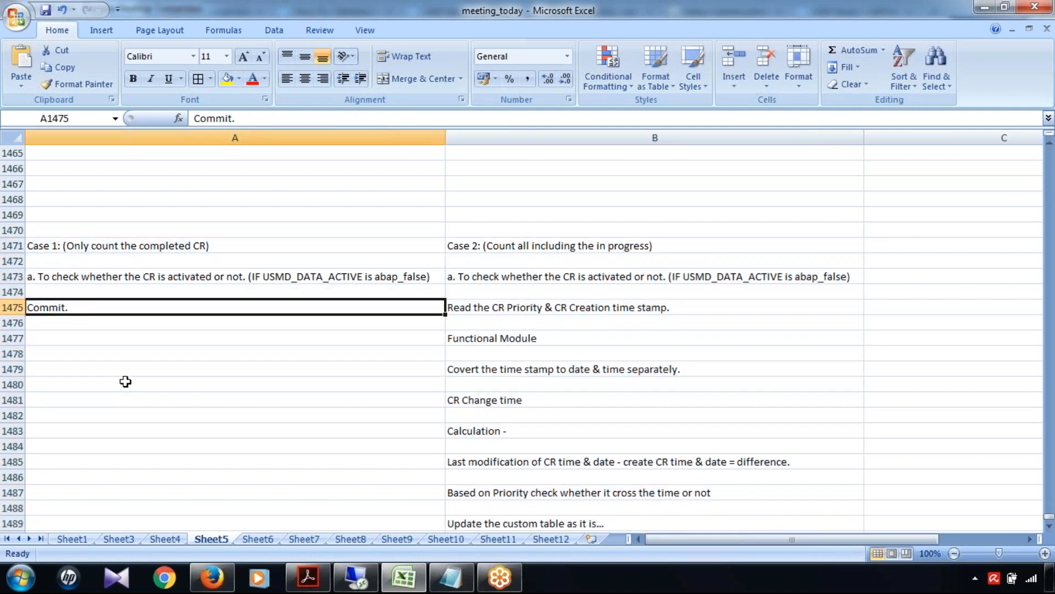
scroll(168, 377, "up", 2)
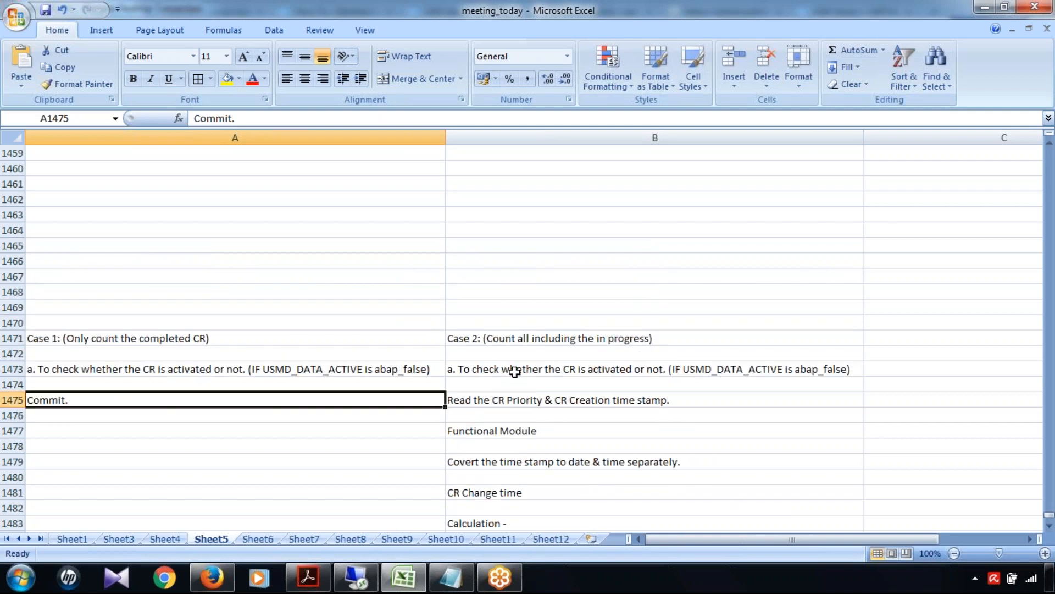
left_click(577, 339)
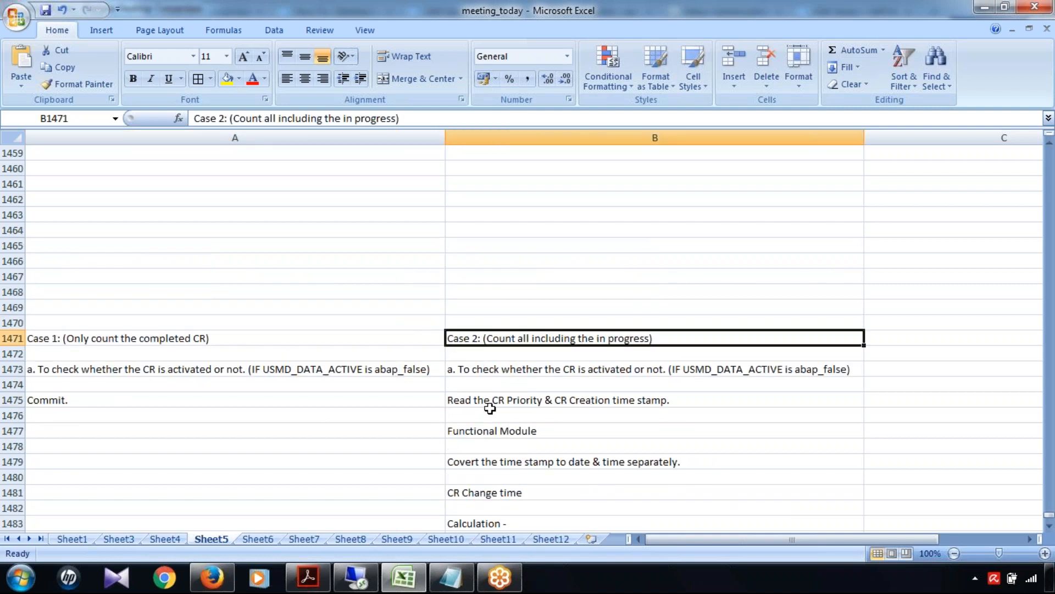
- Enter "Step 3: Completed CR" in cell A1460, below the Step 2 notes
scroll(512, 414, "up", 3)
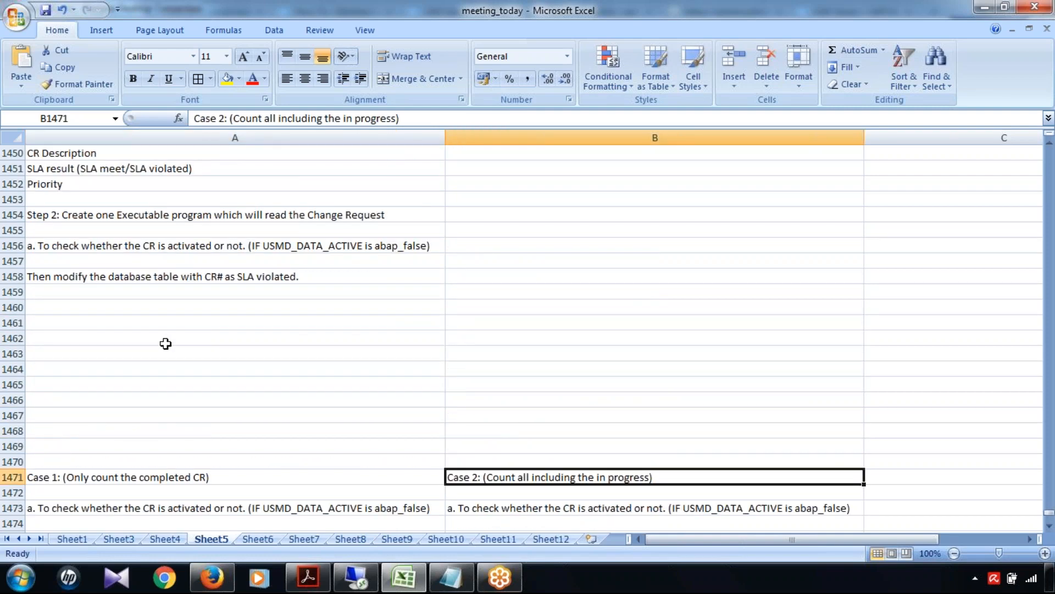
left_click(152, 324)
left_click(103, 308)
type("S")
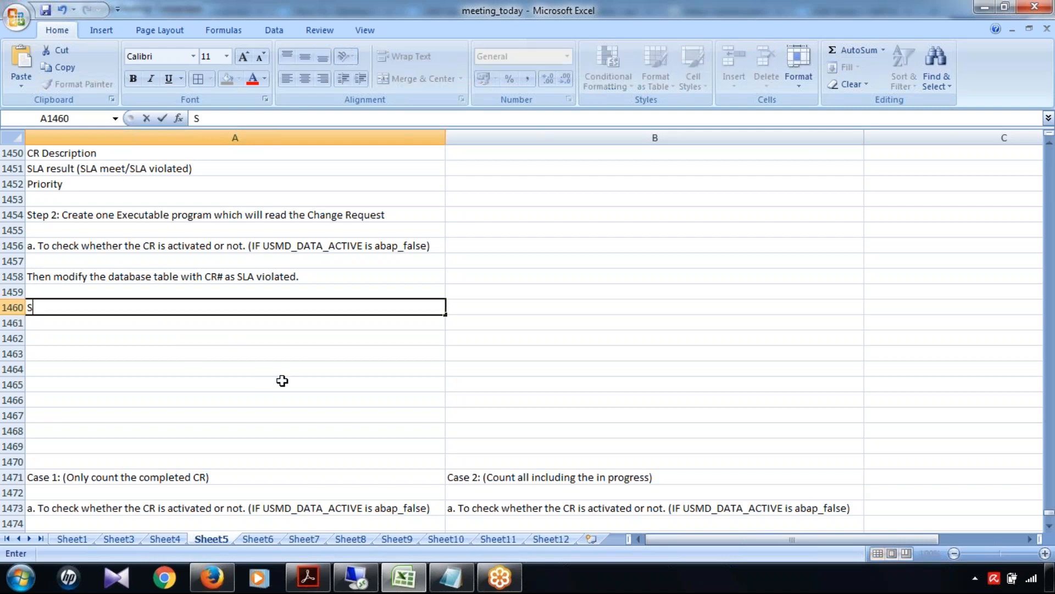
type("tep 3")
type(": Completed")
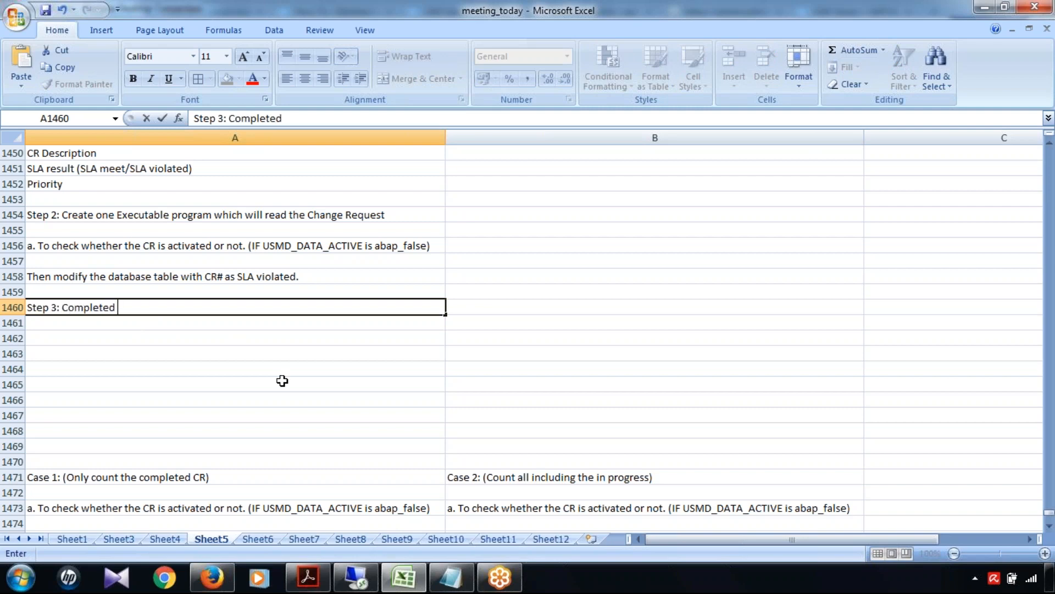
type(" CR")
key("ctrl+Return")
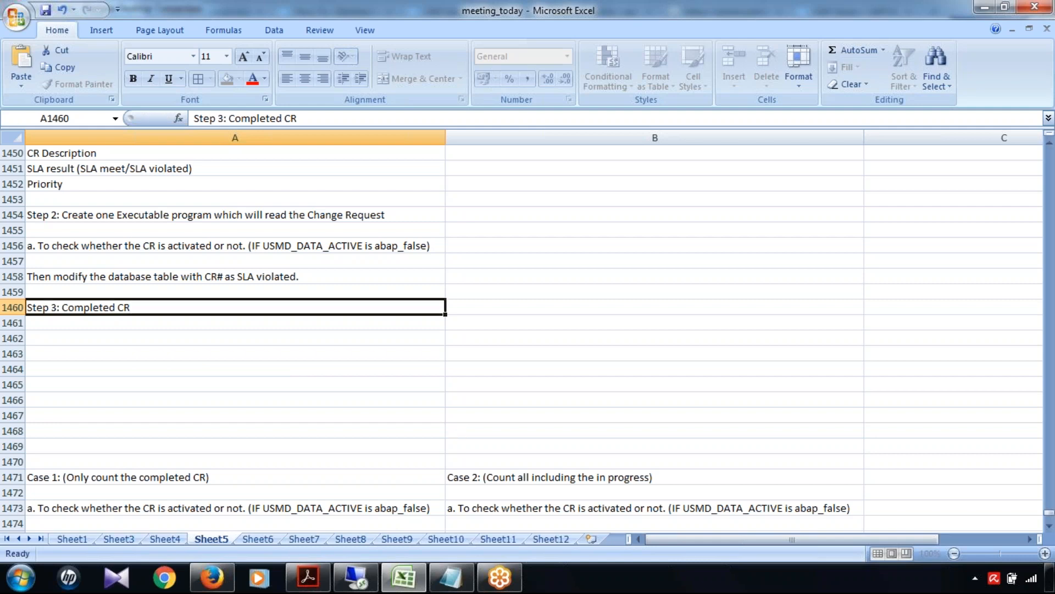
- Switch to the SAP remote desktop and return from the USMD120C record display to the list of change requests
left_click(354, 577)
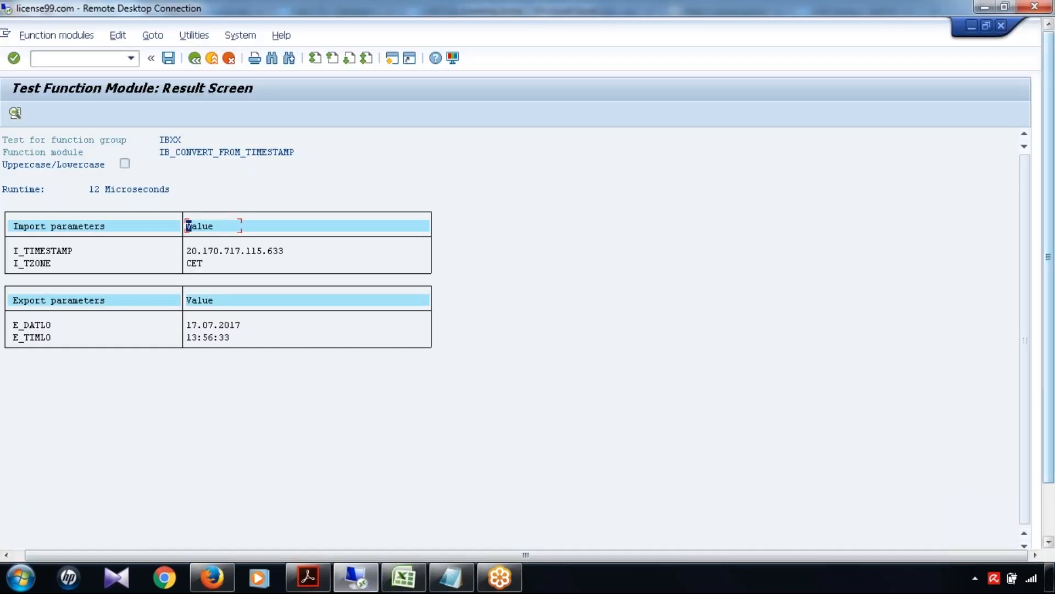
scroll(1048, 336, "down", 1)
scroll(1049, 336, "down", 2)
left_click(168, 532)
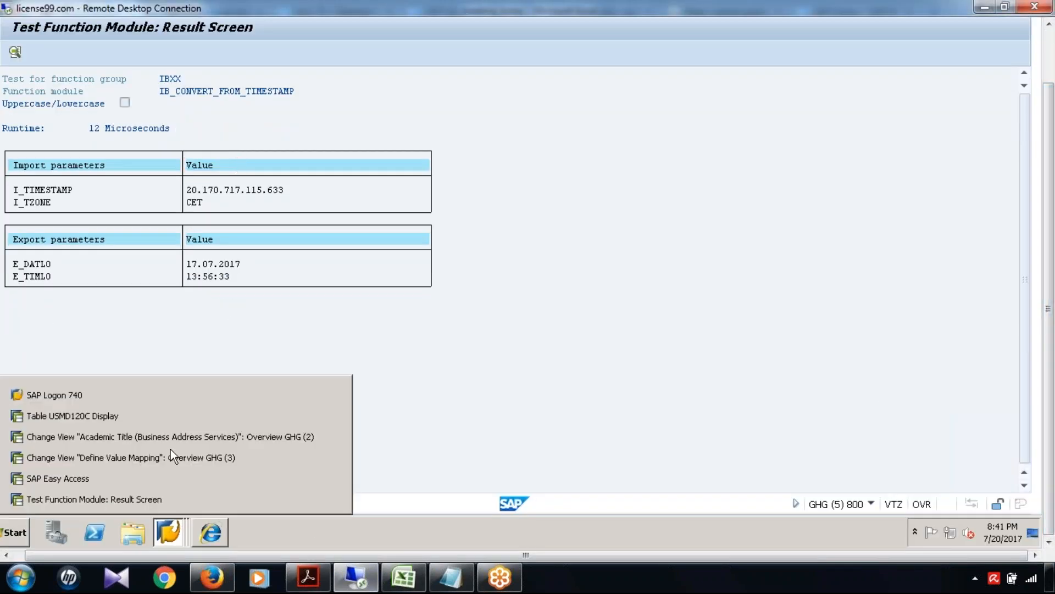
left_click(169, 417)
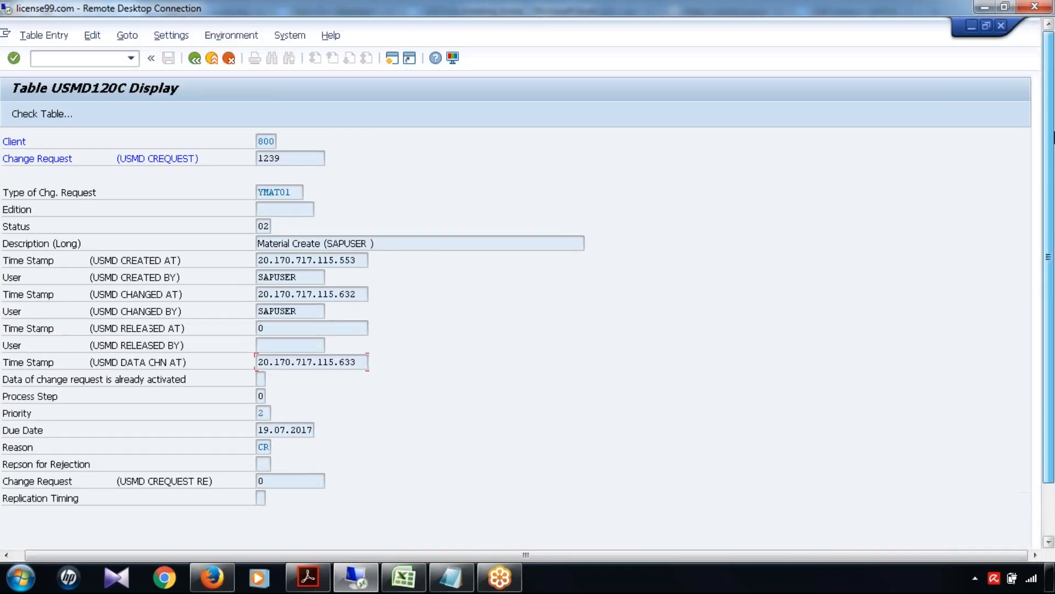
left_click(194, 58)
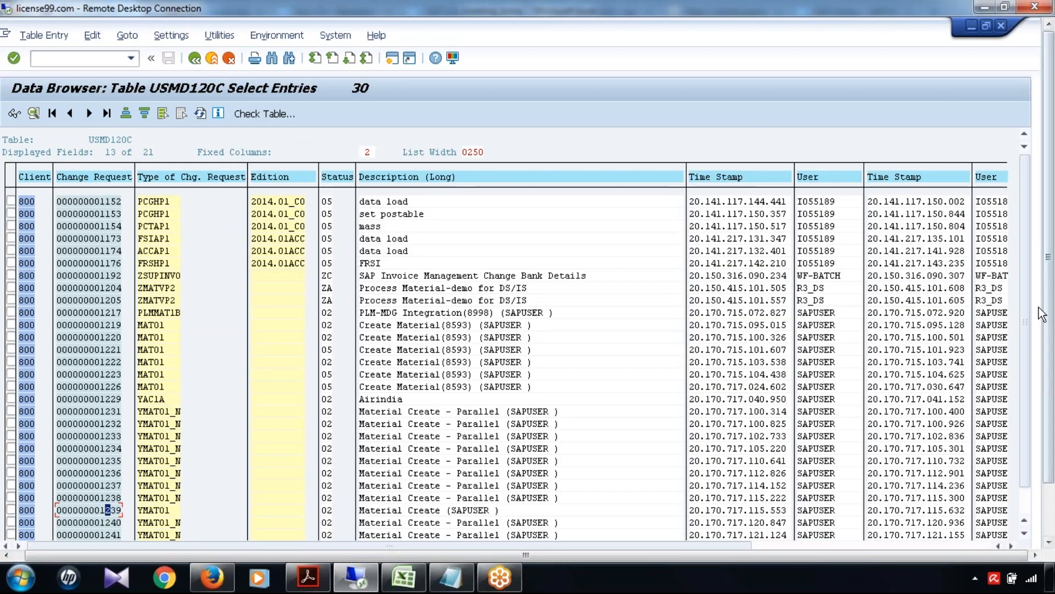
scroll(495, 495, "down", 1)
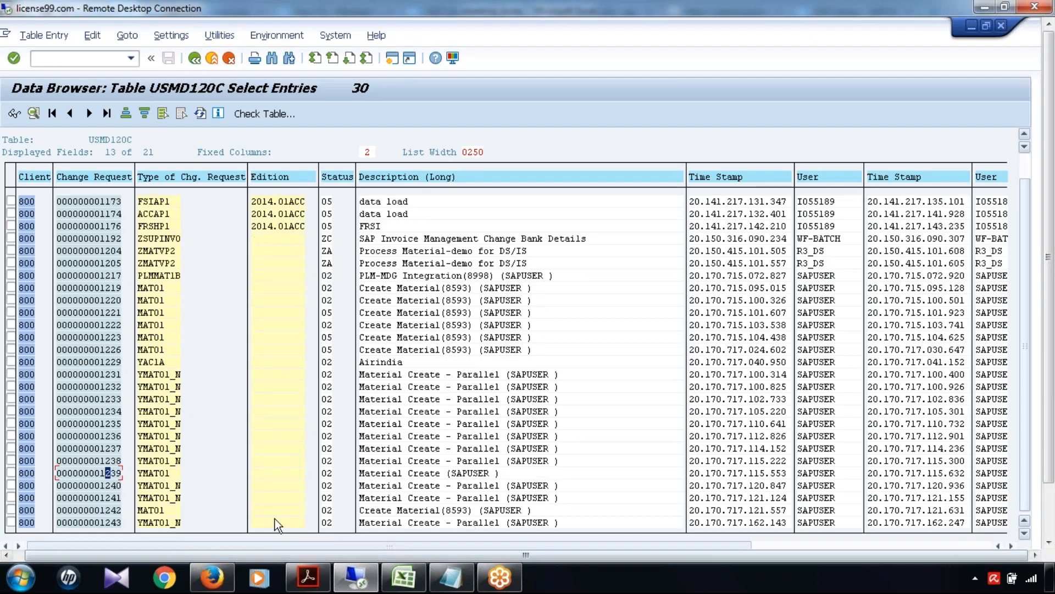
- Open change requests 1242, 1220 and 1221 in turn and examine the flag for already activated data
double_click(100, 510)
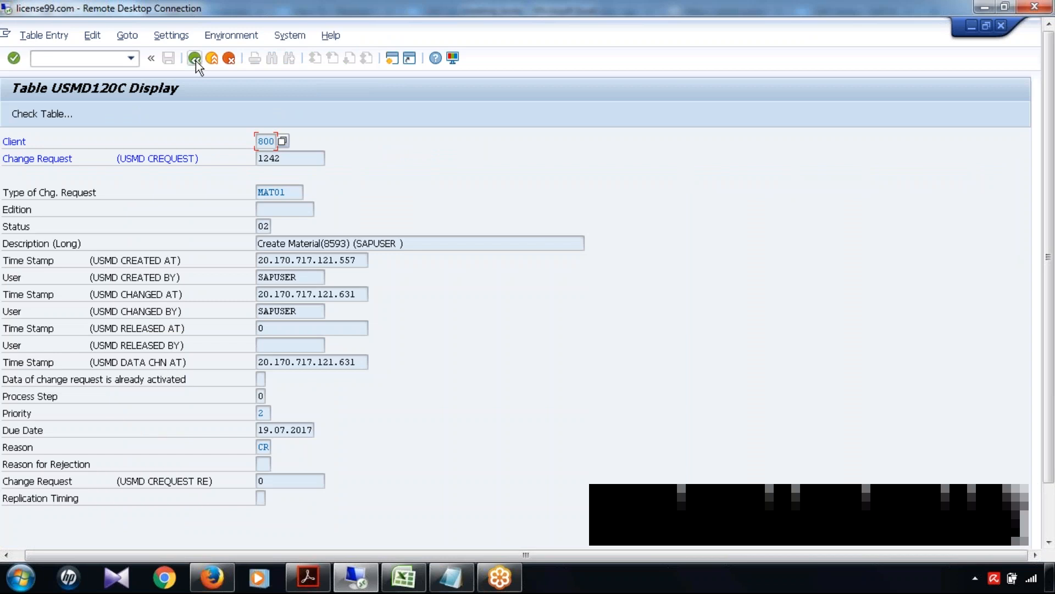
left_click(196, 60)
double_click(154, 302)
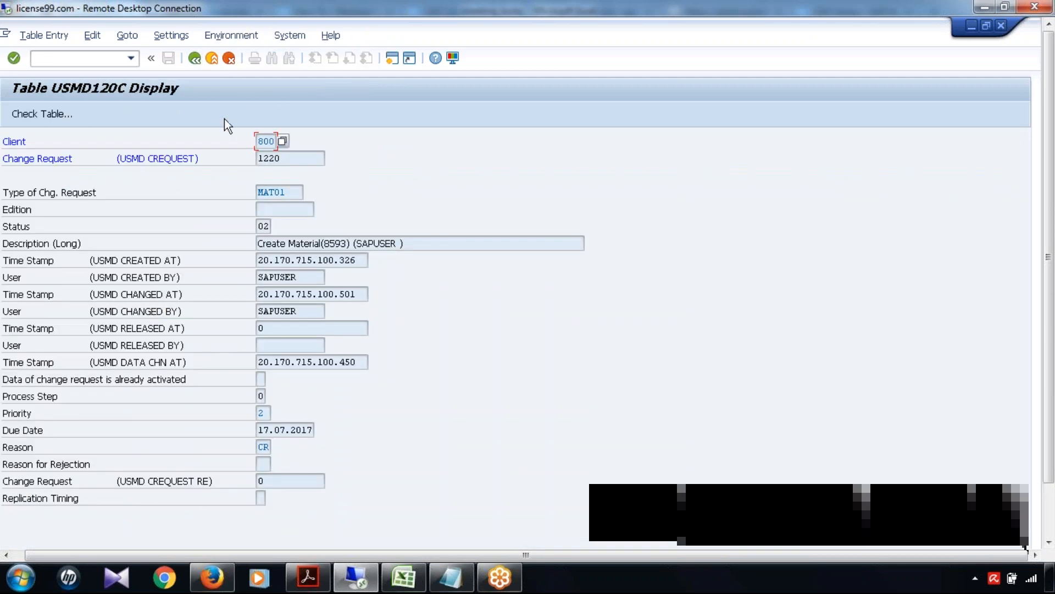
left_click(196, 59)
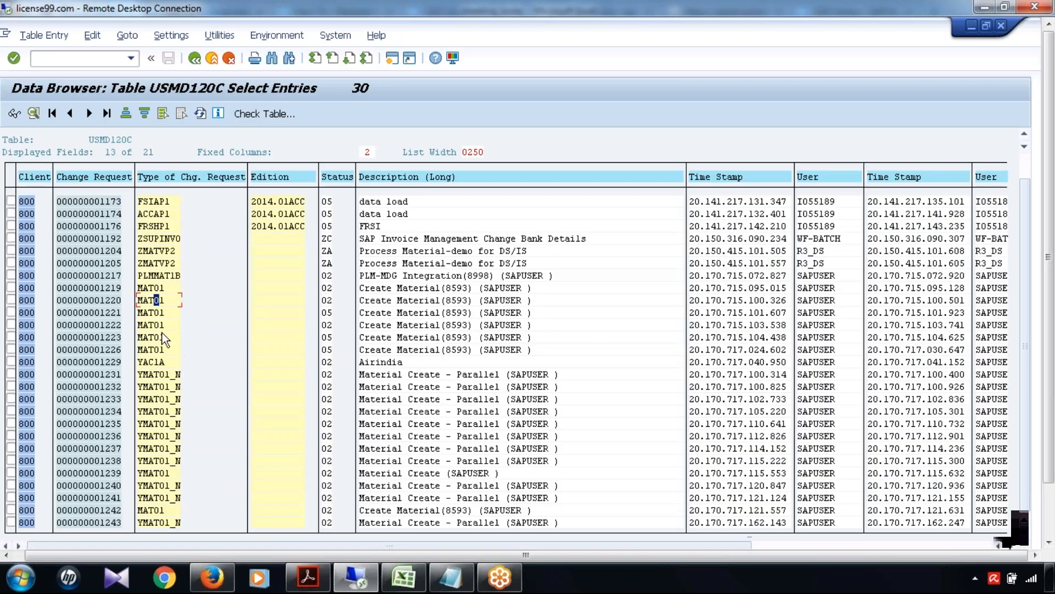
double_click(154, 312)
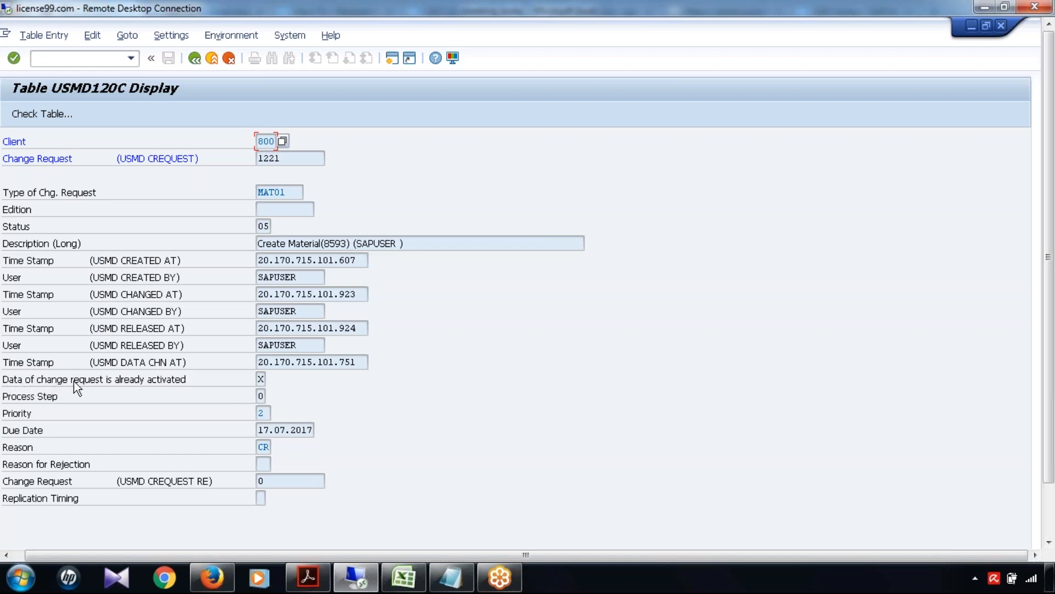
left_click(262, 380)
- Switch back to the Excel workbook and append "if" to the Step 3 text in cell A1460
left_click(403, 577)
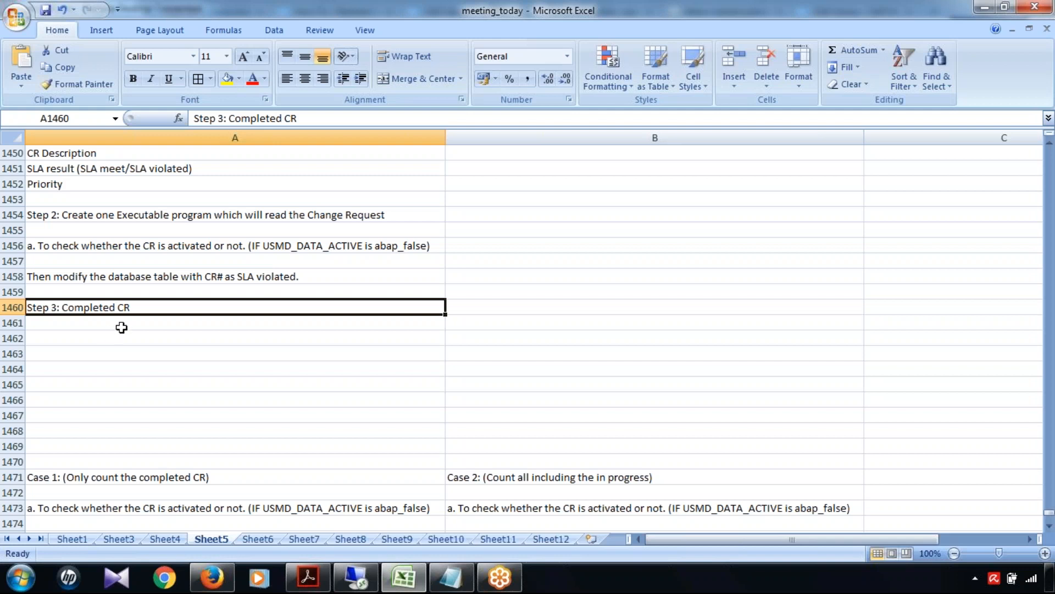
left_click(328, 120)
left_click(328, 120)
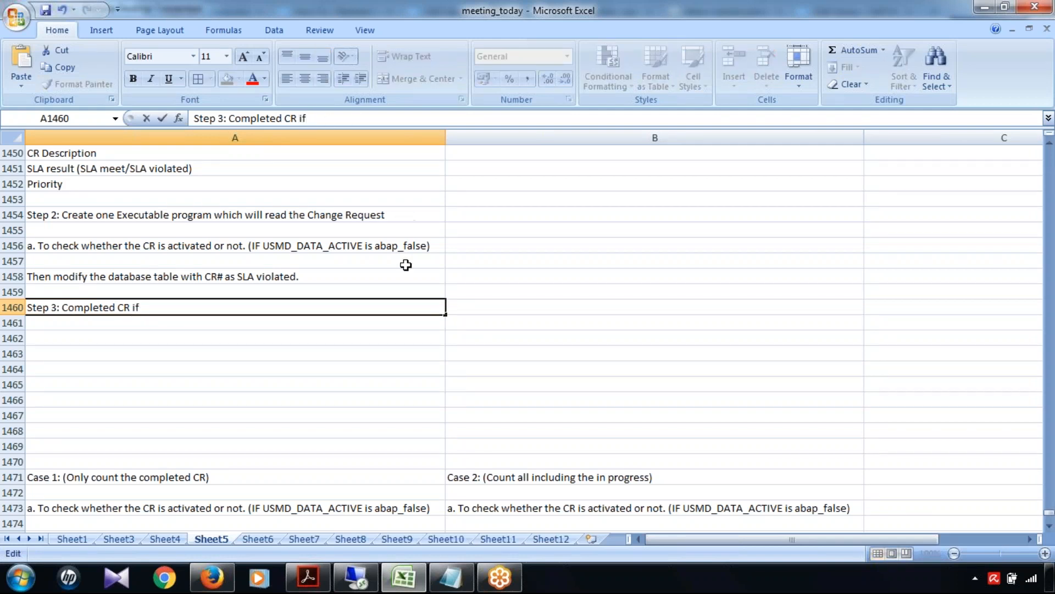
- Copy "USMD_DATA_ACTIVE is abap_" from the activation check text in cell A1456
left_click(189, 248)
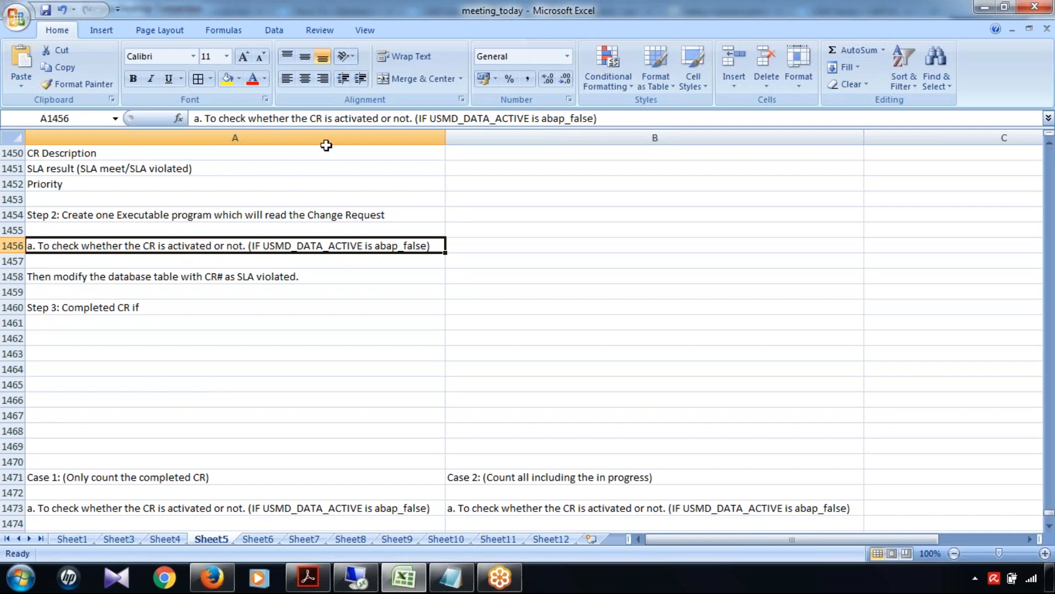
left_click_drag(419, 119, 521, 120)
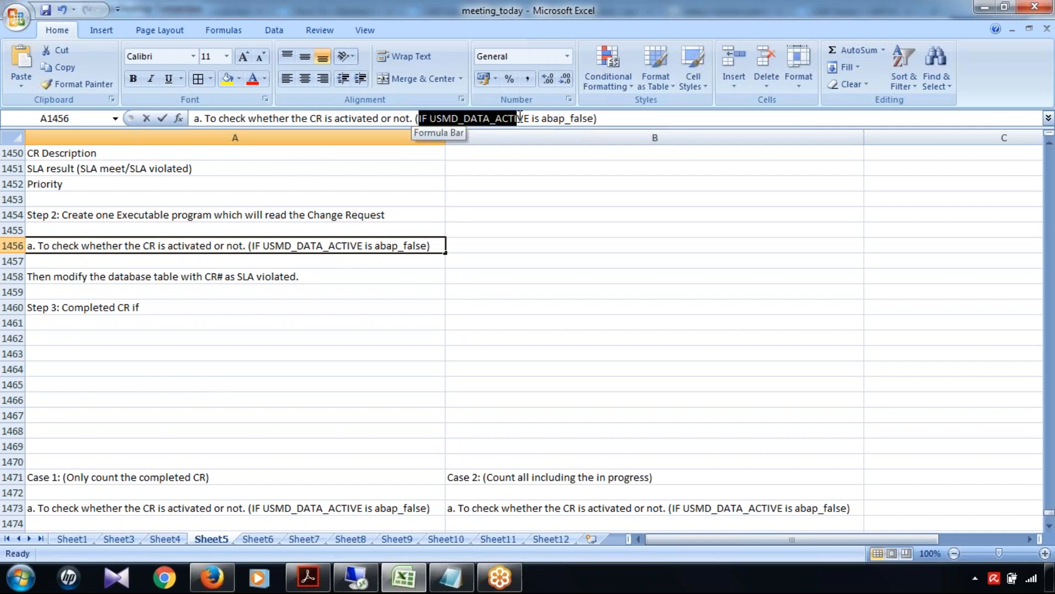
left_click(512, 150)
left_click(362, 239)
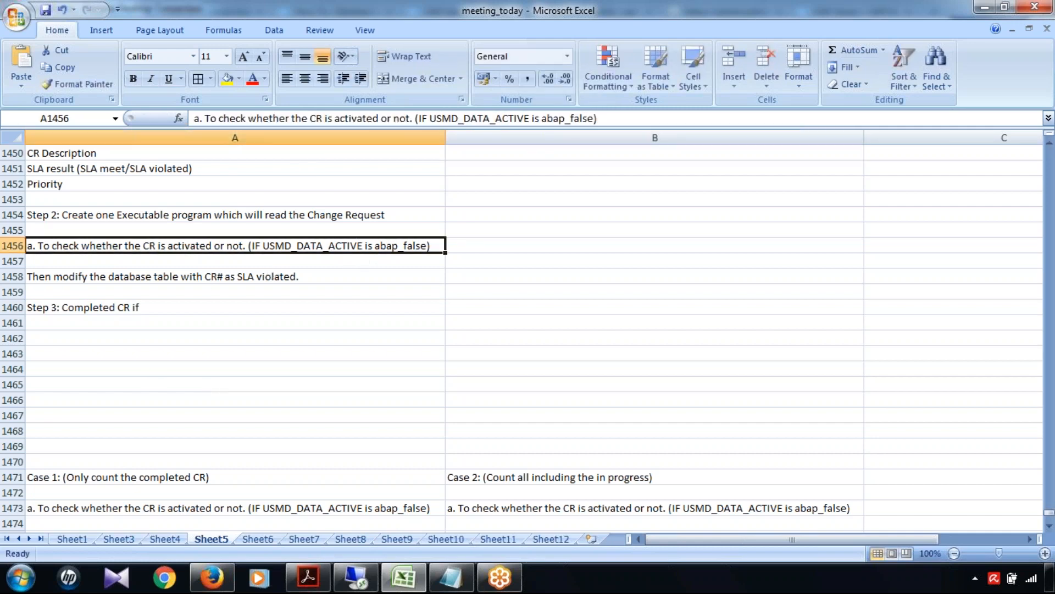
left_click_drag(432, 119, 571, 119)
key("ctrl+c")
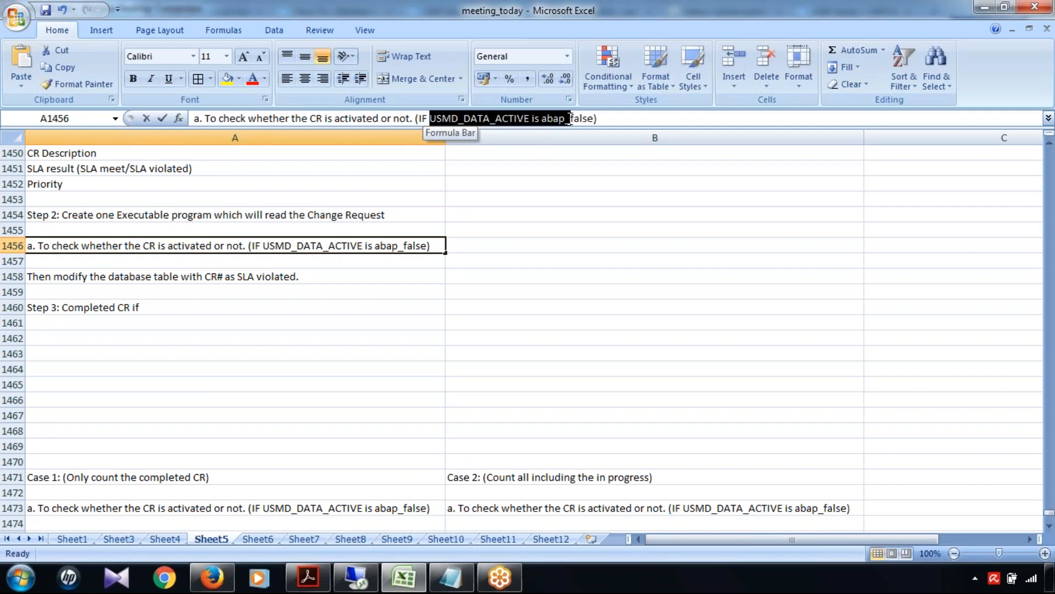
- Paste the copied condition into A1460 and complete it as "Step 3: Completed CR if USMD_DATA_ACTIVE is abap_true."
left_click(142, 307)
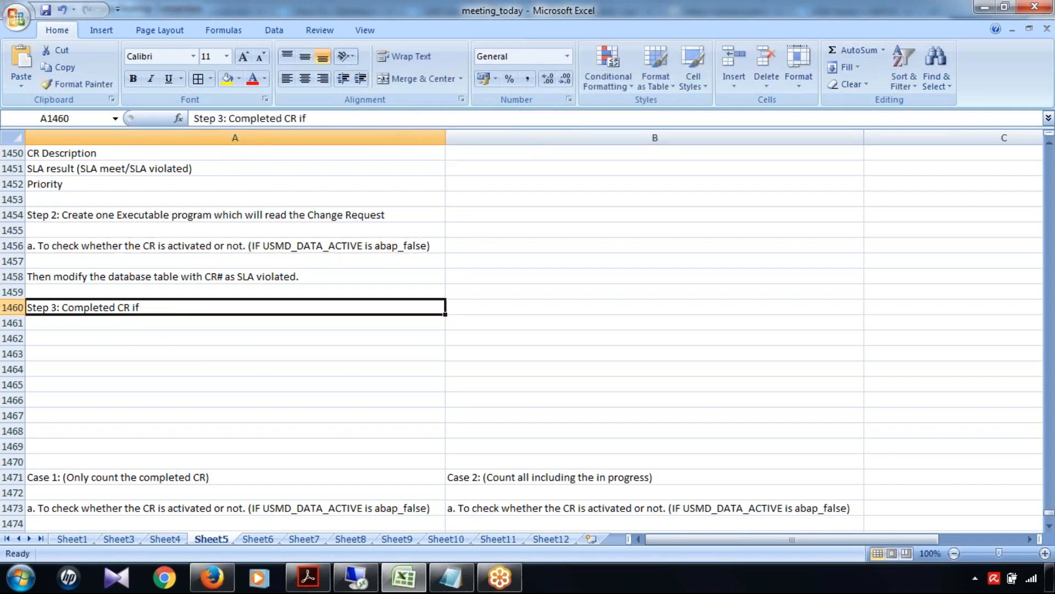
key("F2")
key("ctrl+v")
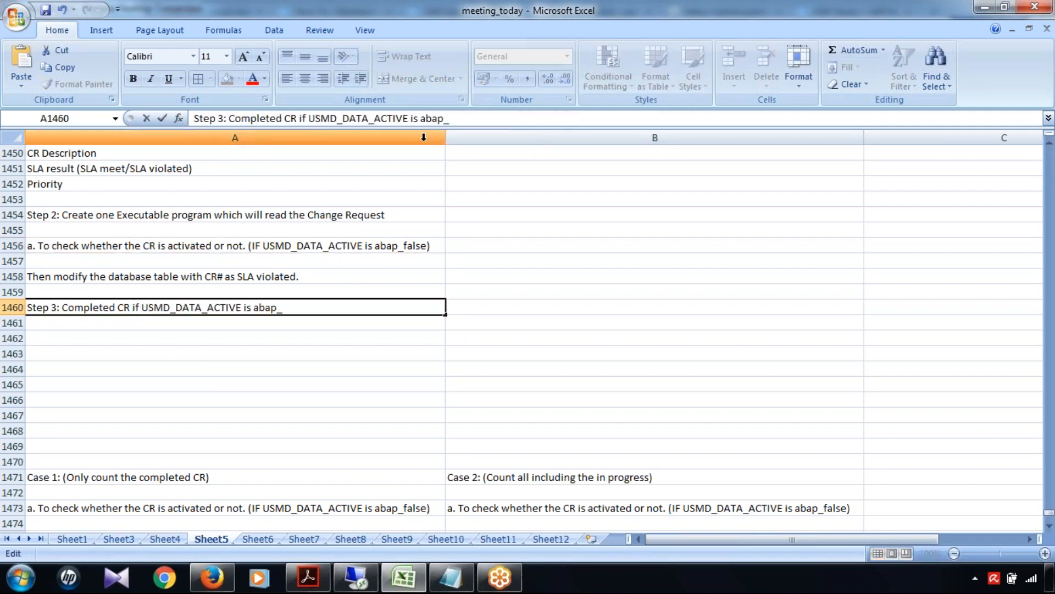
type("true")
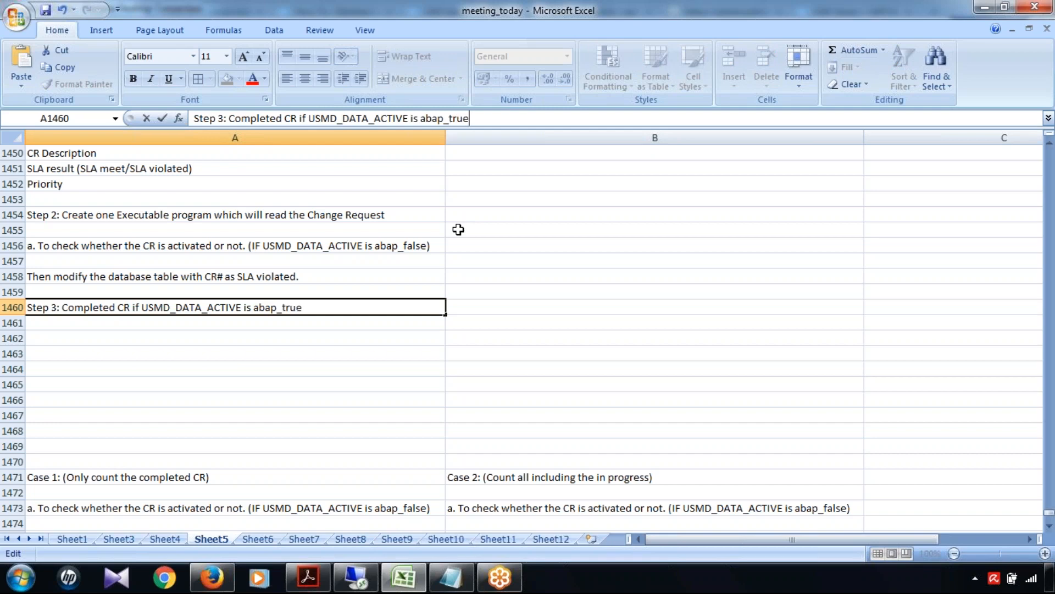
type(".")
left_click(330, 368)
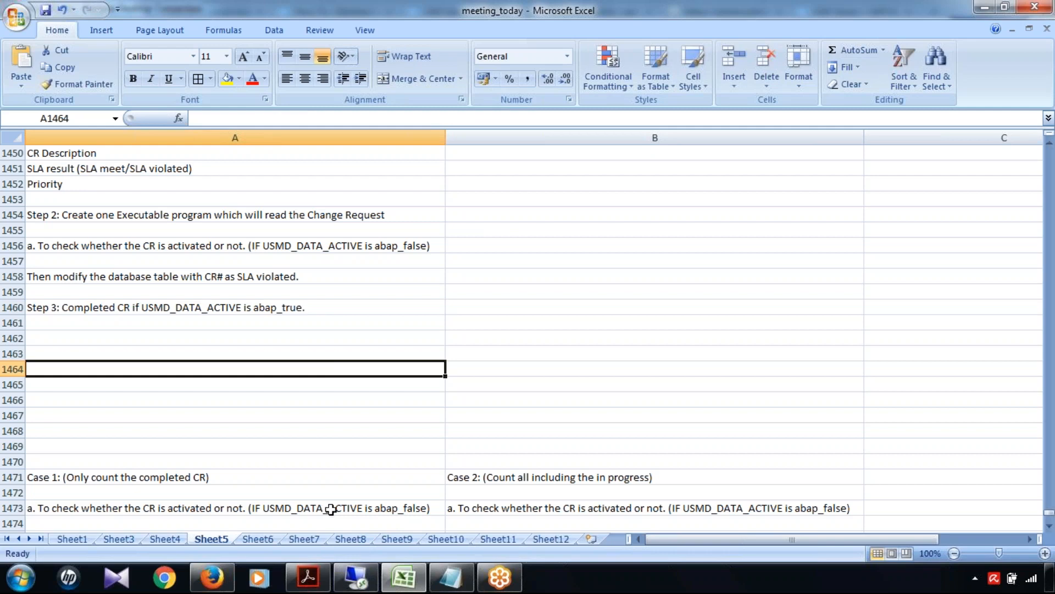
- Try copying the Case 2 steps in B1475:B1489 into column A from A1462, and undo the paste
left_click(371, 581)
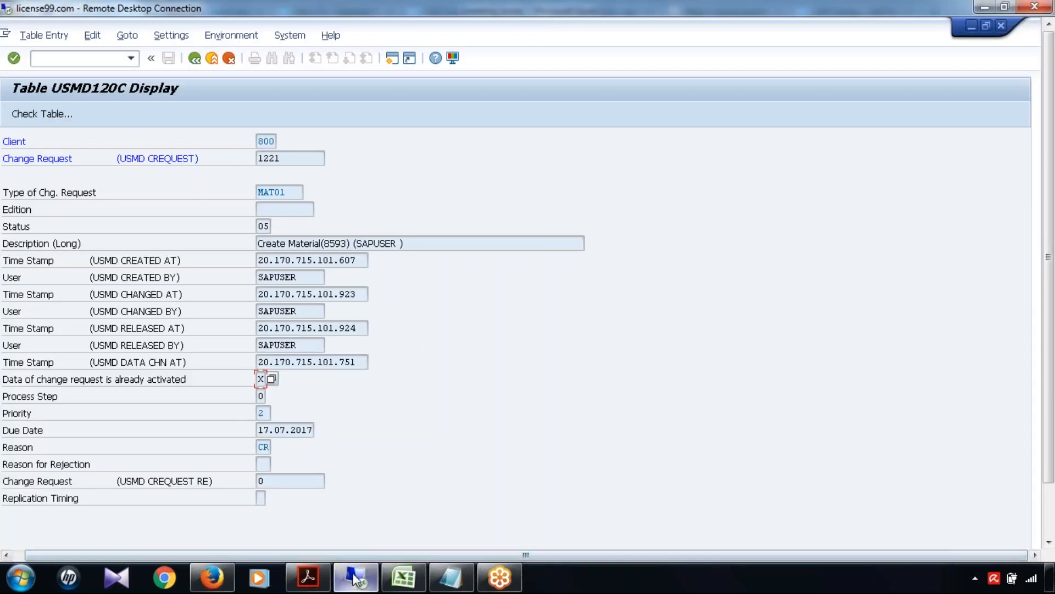
left_click(404, 578)
scroll(437, 450, "down", 7)
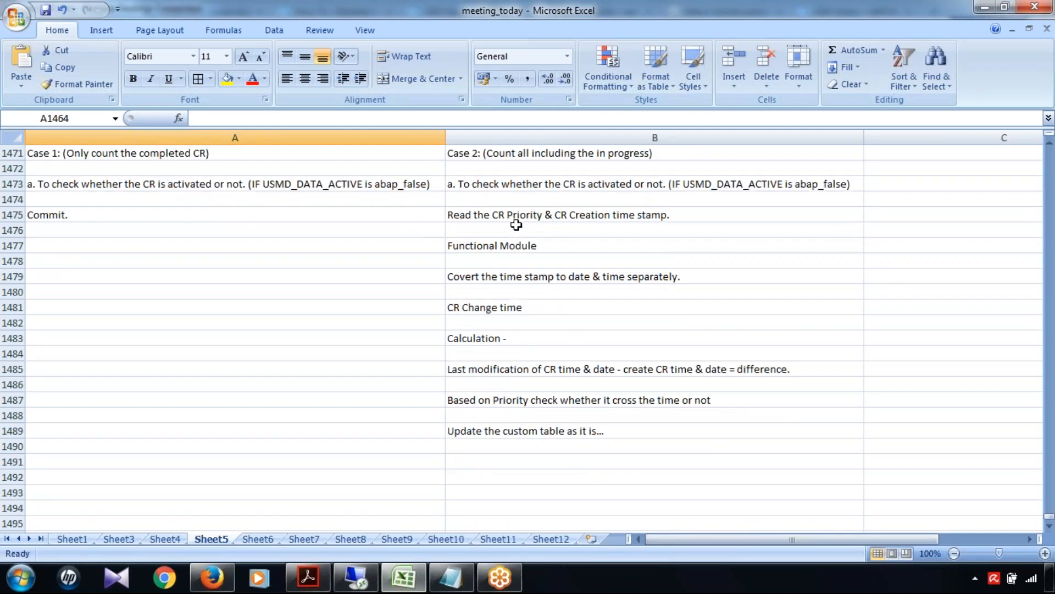
left_click_drag(517, 213, 547, 429)
key("ctrl+c")
scroll(233, 368, "up", 5)
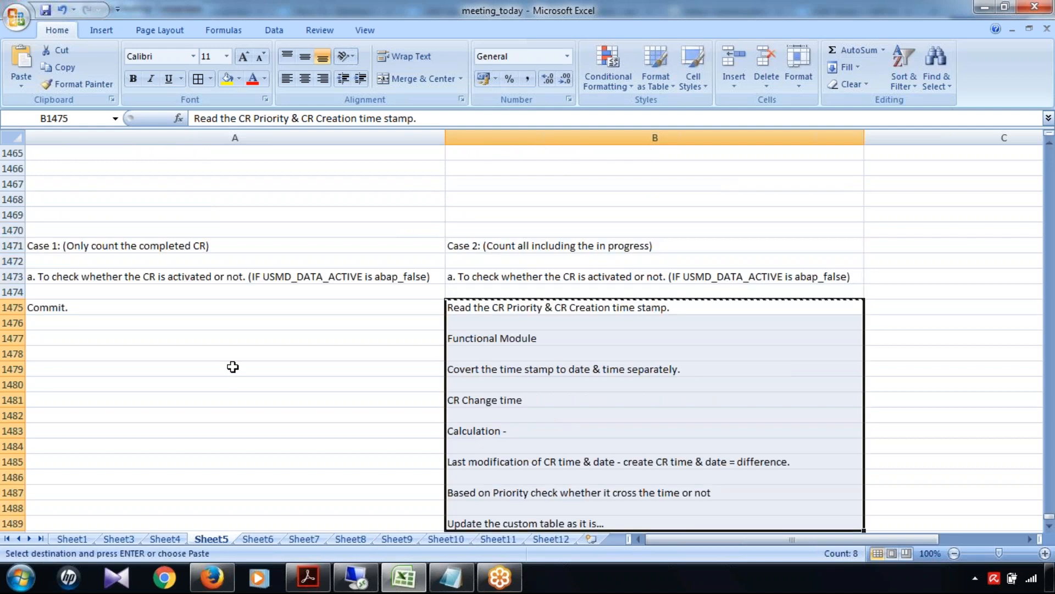
left_click(174, 250)
key("ctrl+v")
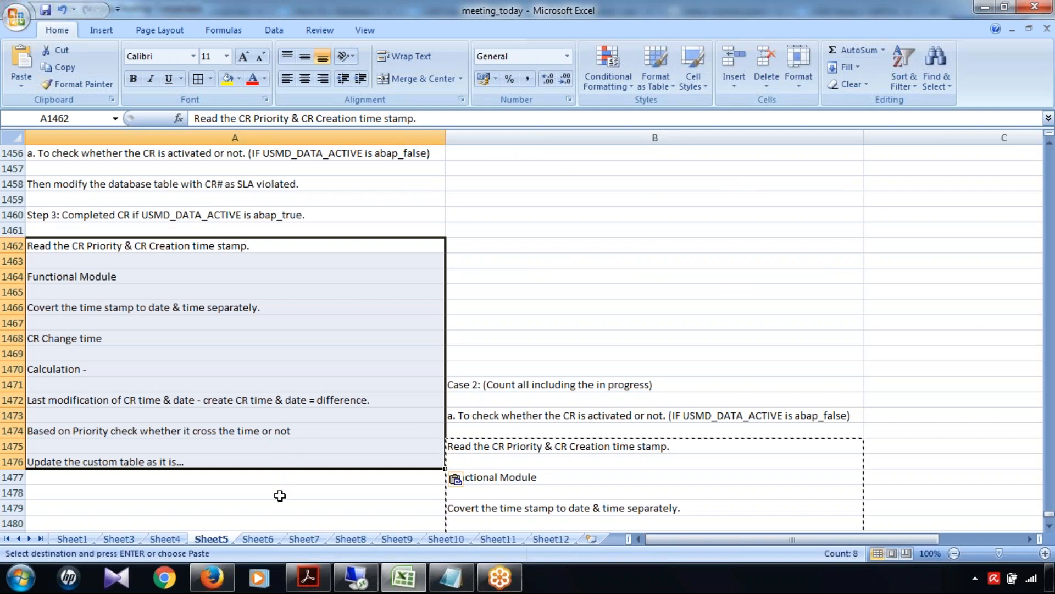
key("ctrl+z")
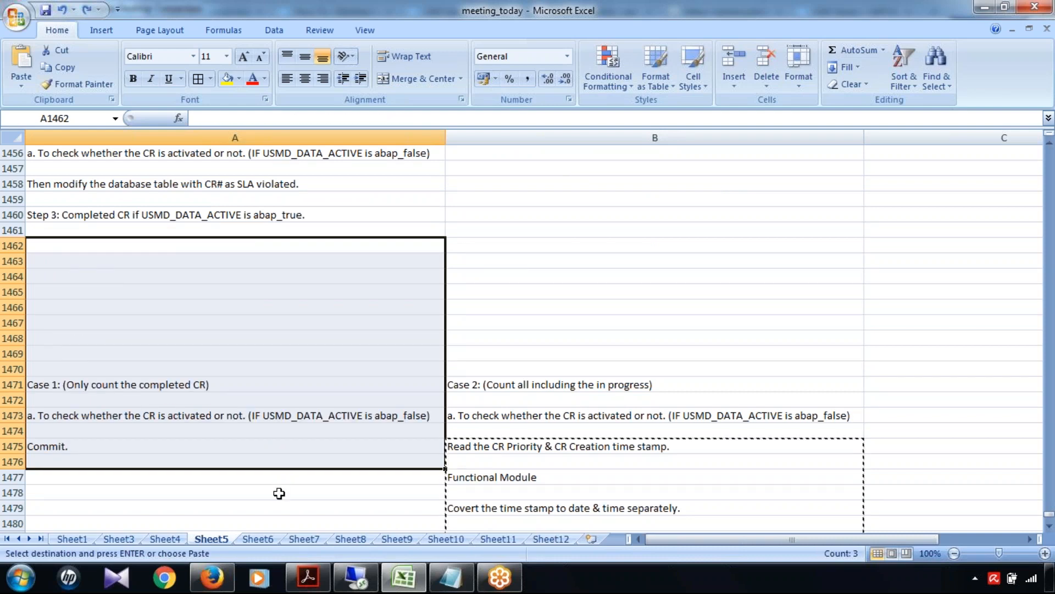
- Try pasting the copied Case 2 steps into column B from B1460, and undo the paste
left_click(236, 353)
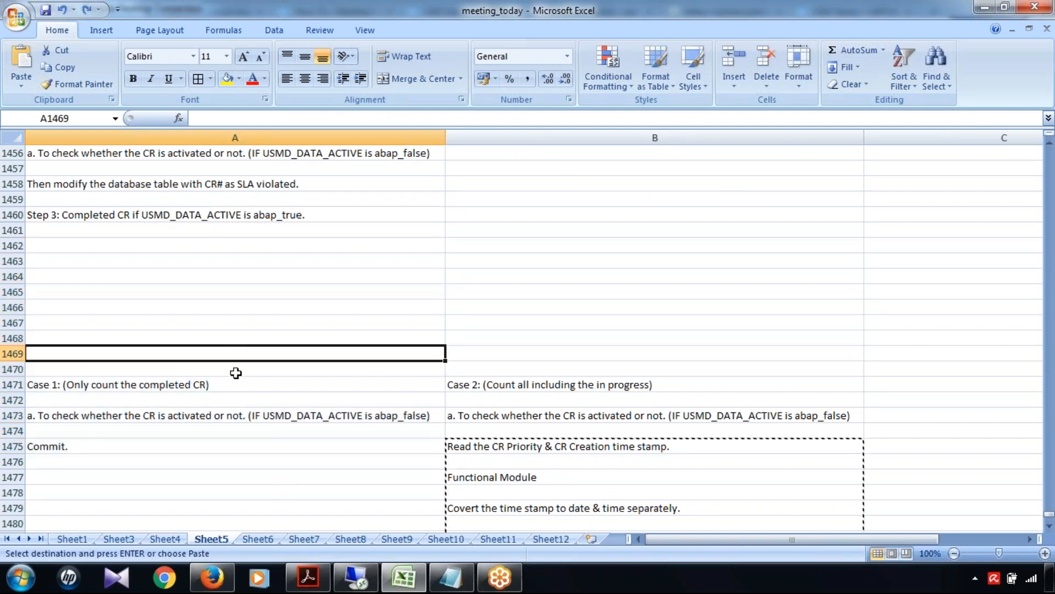
left_click(525, 209)
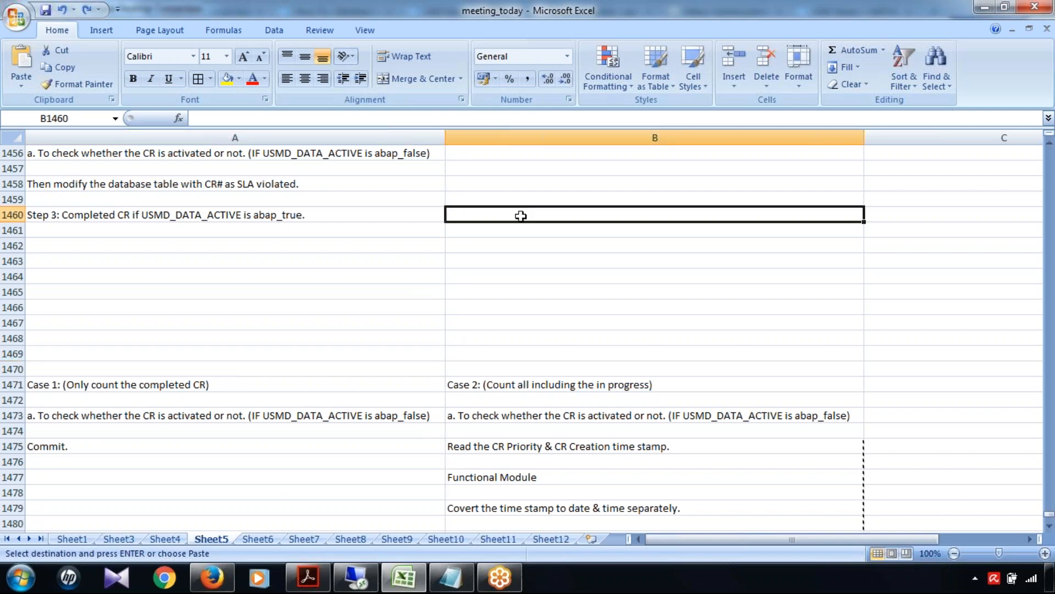
key("ctrl+v")
key("ctrl+z")
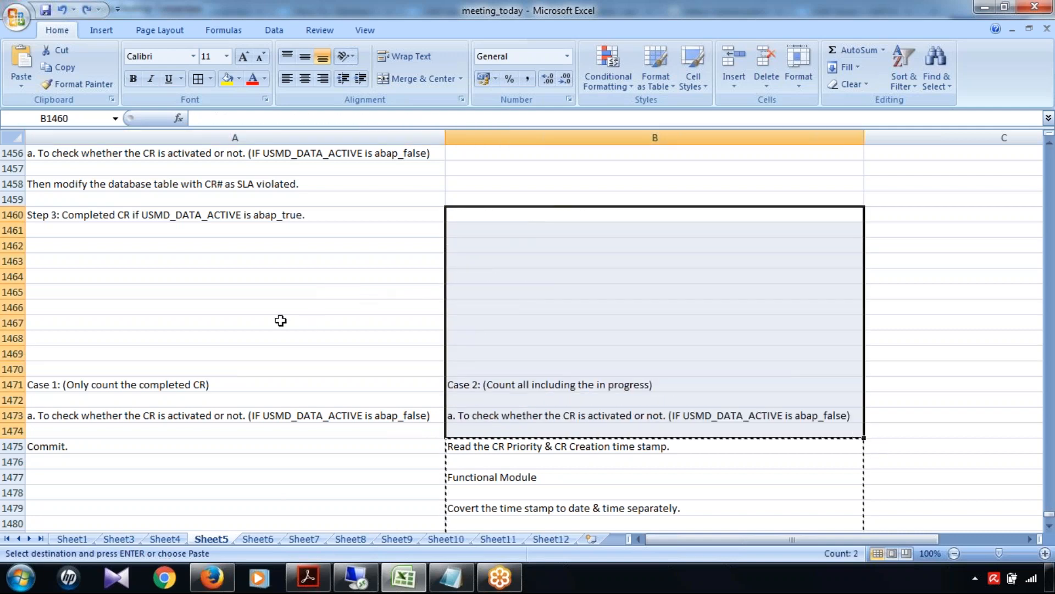
left_click(282, 318)
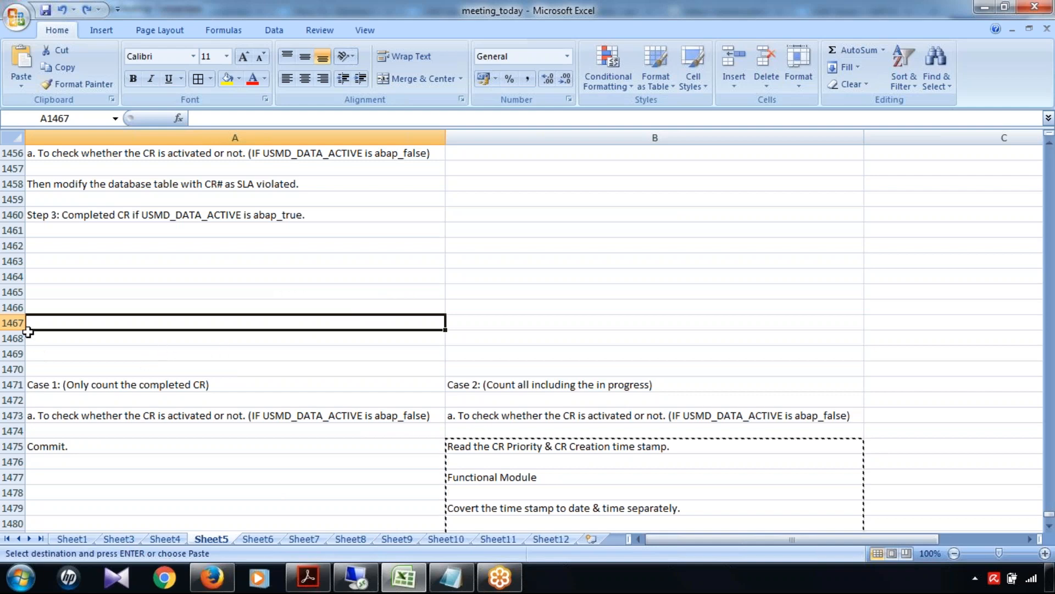
- Try to insert the copied Case 2 cells at row 1467
left_click(11, 323)
right_click(11, 324)
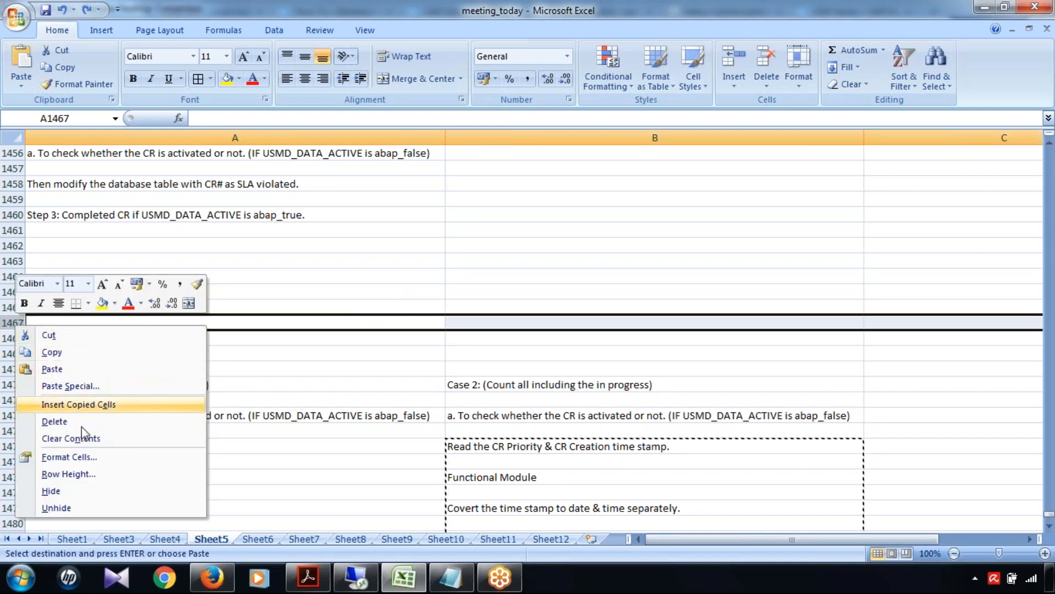
left_click(102, 406)
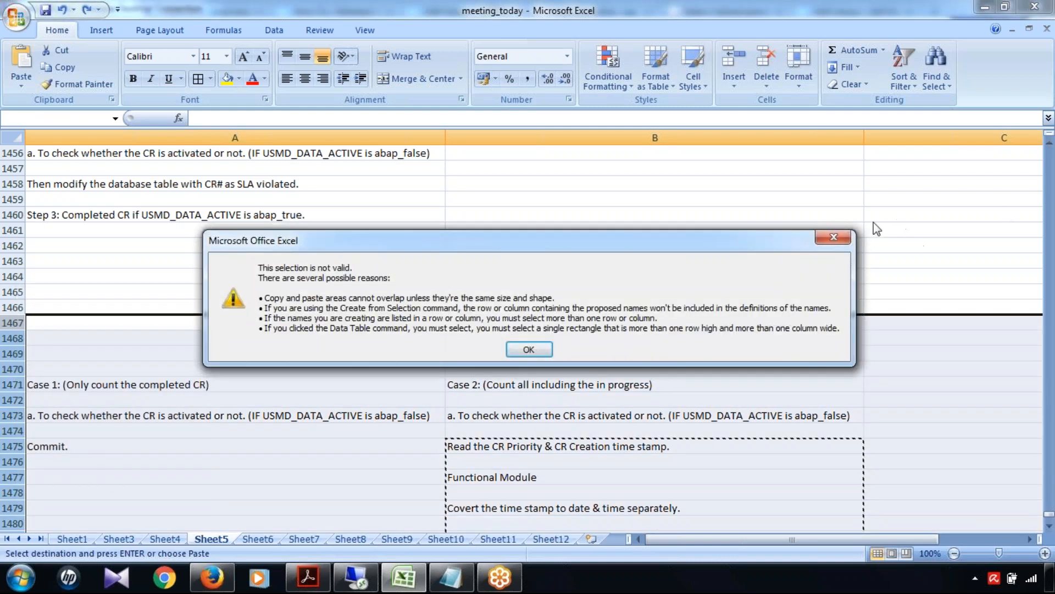
left_click(826, 237)
left_click(92, 292)
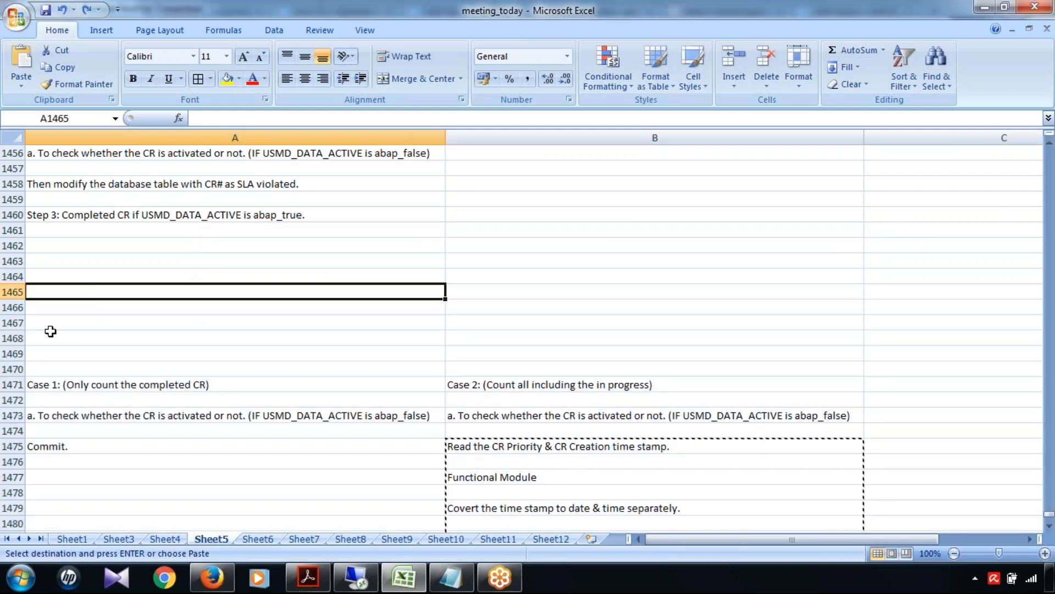
right_click(12, 292)
key("Escape")
- Copy the Case 2 entries in B1475:B1481, from reading the CR priority to CR Change time, into A1462:A1468 under Step 3
scroll(599, 349, "down", 2)
scroll(598, 349, "down", 1)
left_click_drag(503, 310, 521, 404)
key("ctrl+c")
scroll(242, 279, "up", 3)
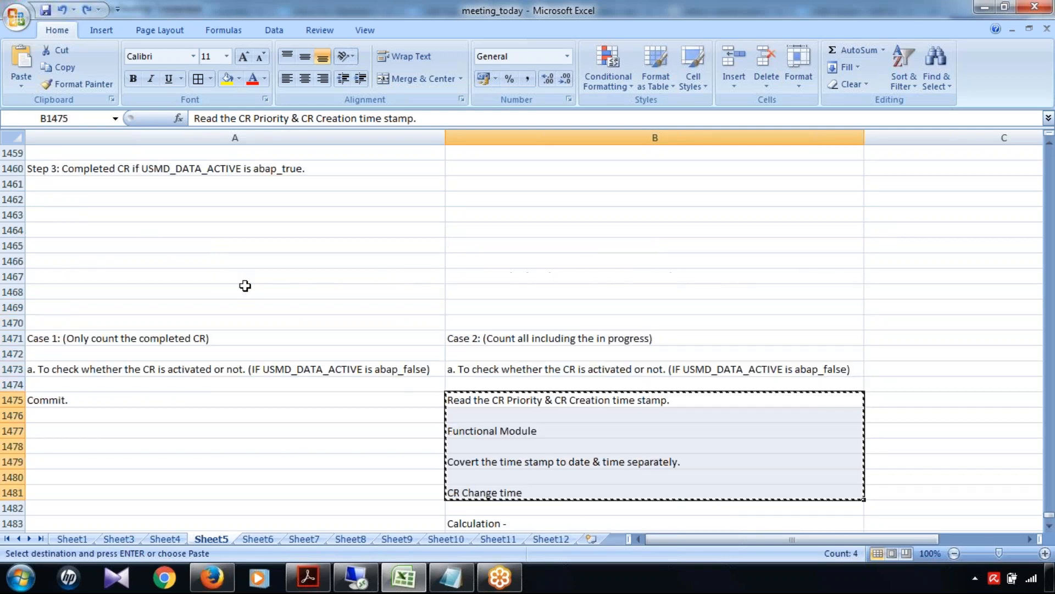
left_click(116, 245)
key("ctrl+v")
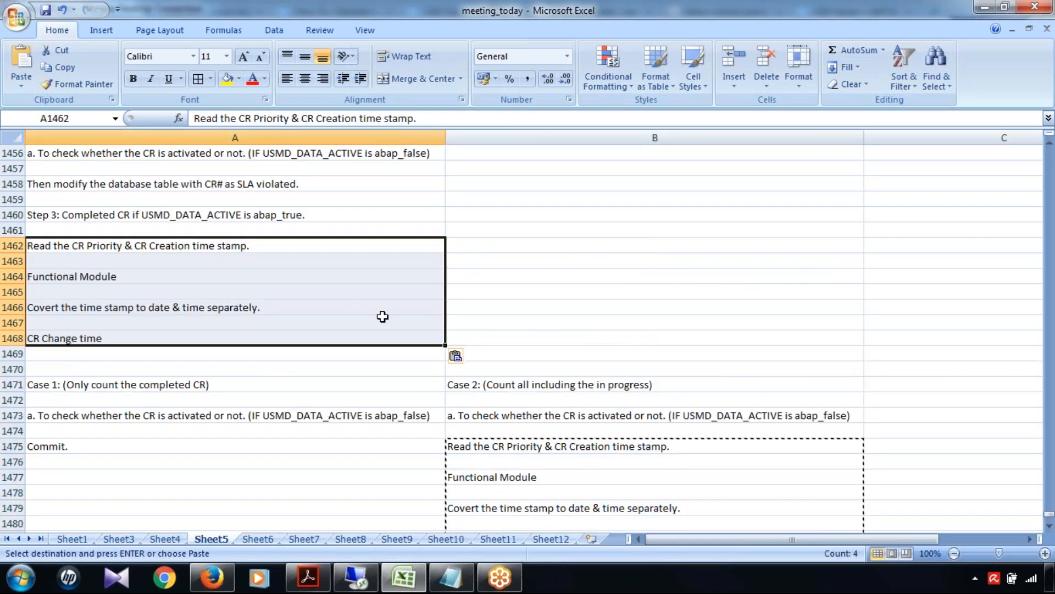
- Copy the calculation, priority check and custom table update entries in B1483:B1489 into B1462:B1468
left_click(545, 321)
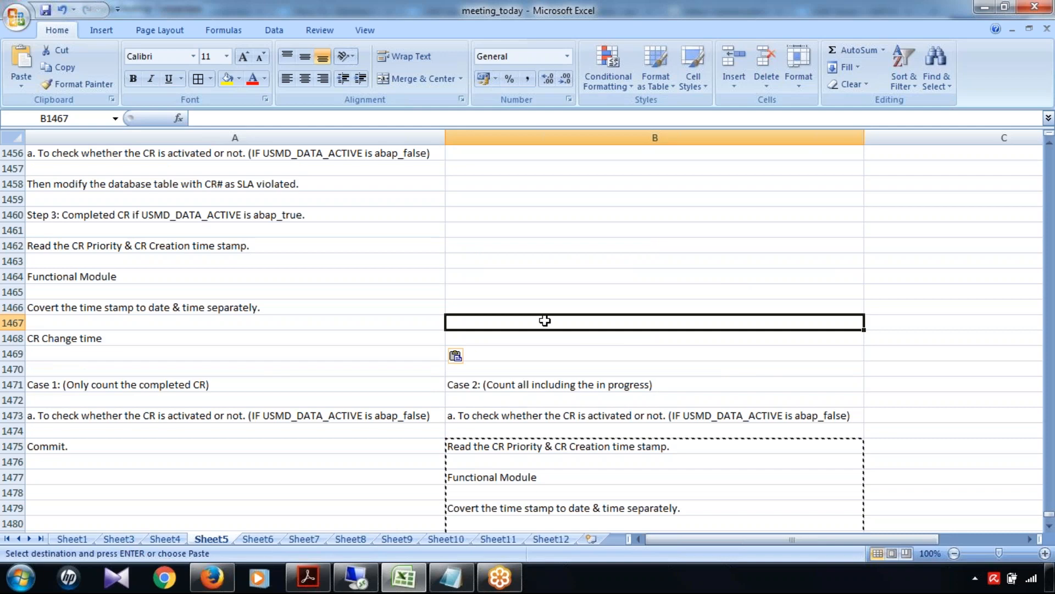
scroll(544, 321, "down", 2)
scroll(480, 430, "down", 1)
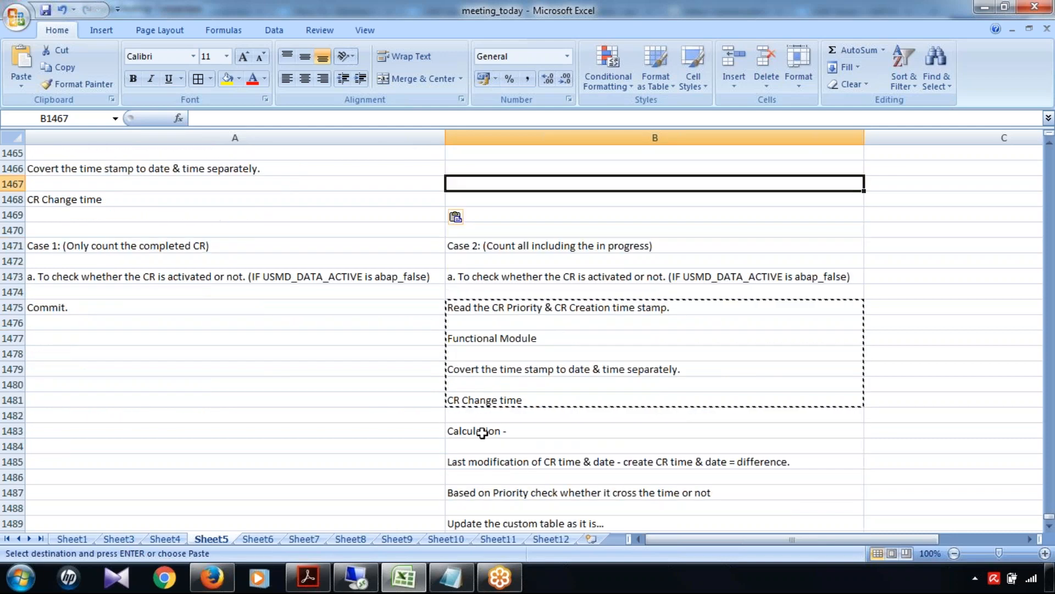
left_click_drag(481, 431, 527, 488)
left_click_drag(534, 504, 537, 479)
key("ctrl+c")
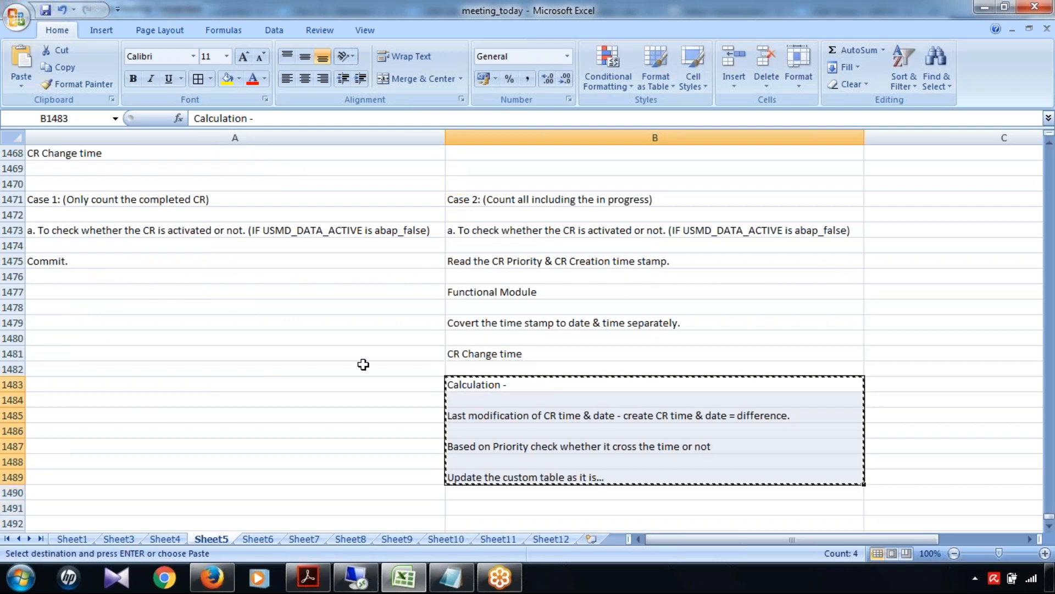
scroll(363, 364, "up", 5)
left_click(471, 294)
key("ctrl+v")
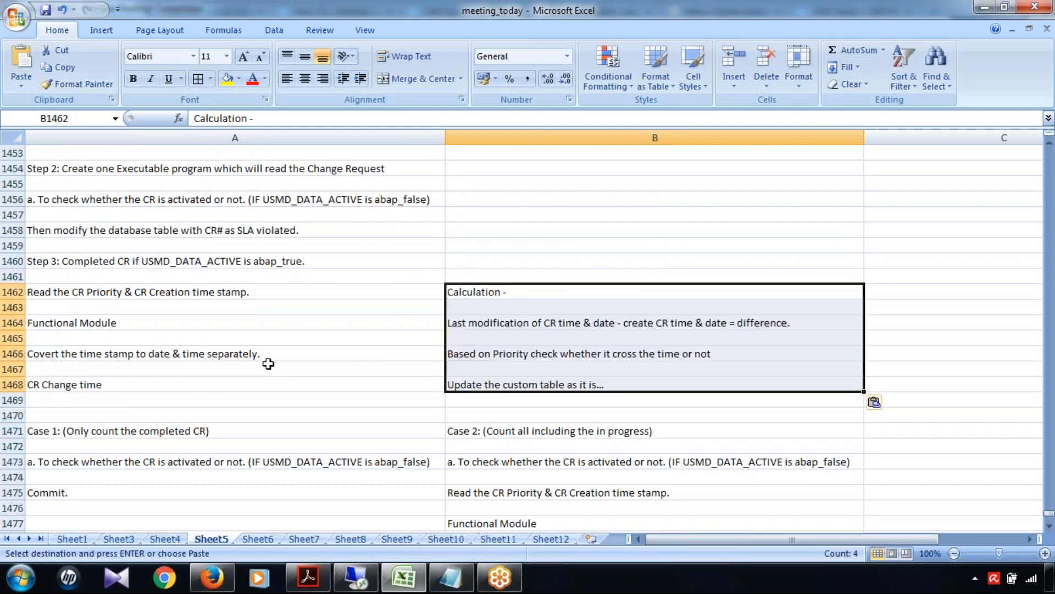
left_click(268, 360)
key("Escape")
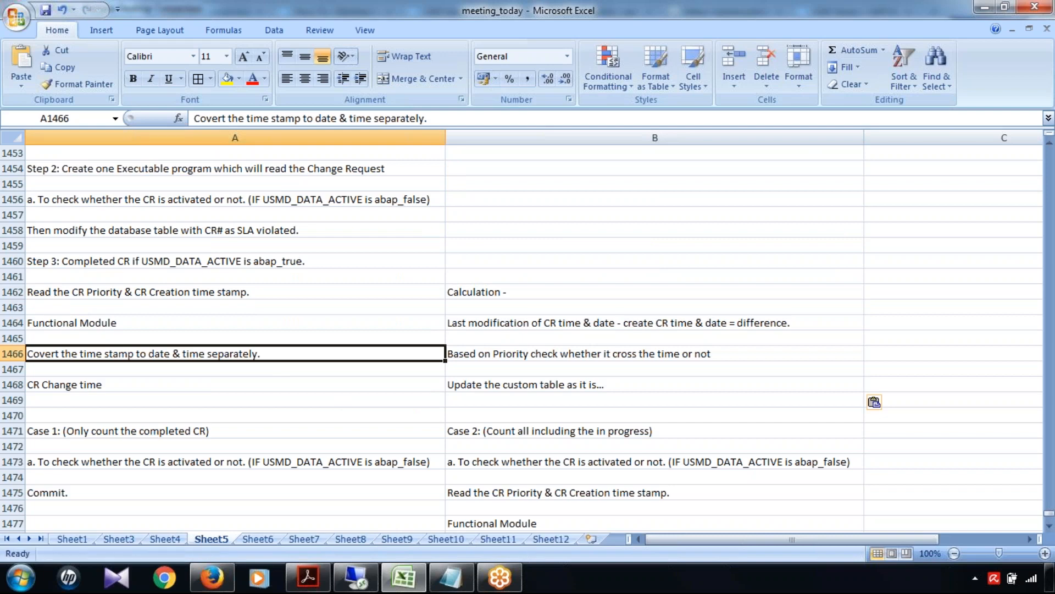
- Replace "Change" with "Release" in A1468 under Step 3 so the entry reads "CR Release time"
left_click(146, 293)
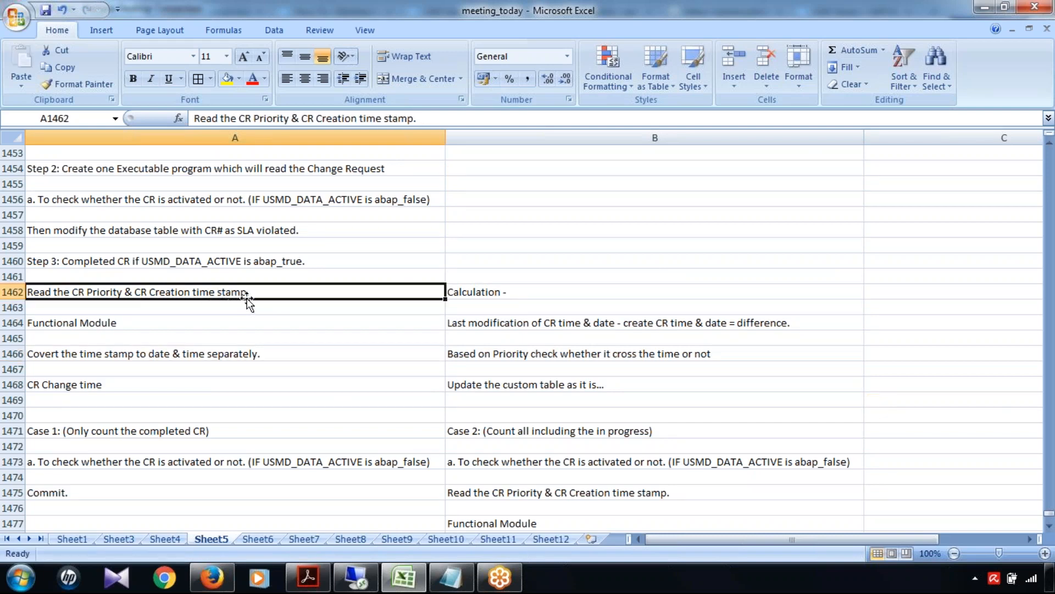
left_click(84, 323)
left_click(96, 353)
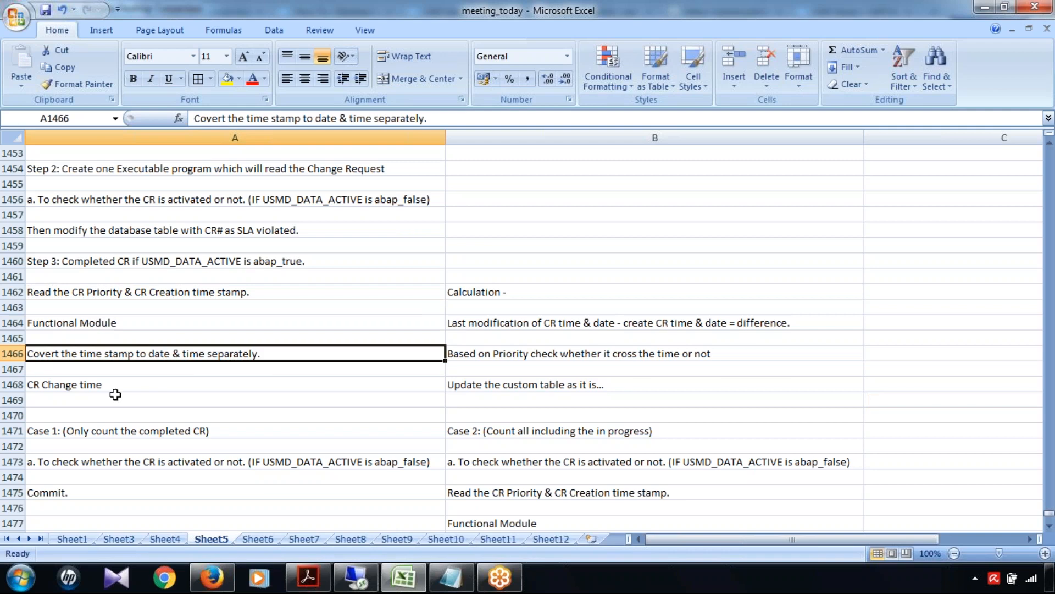
left_click(92, 385)
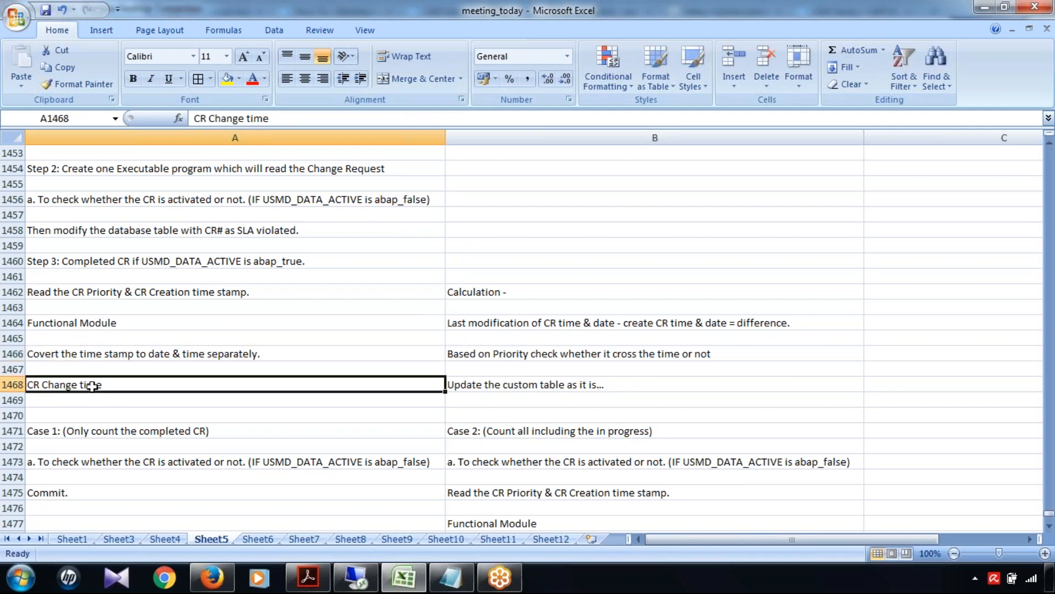
left_click(246, 118)
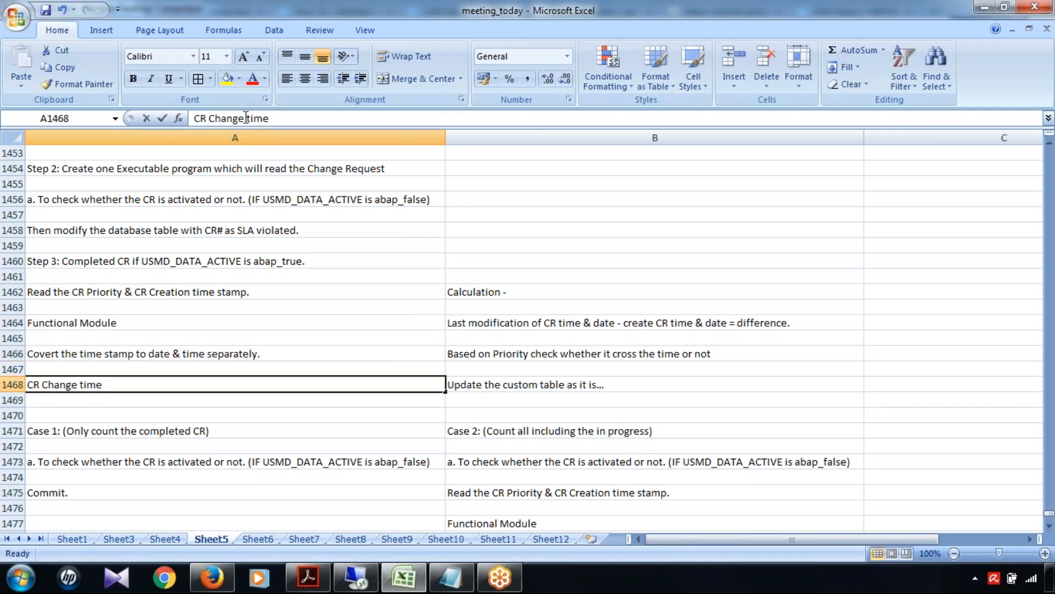
key("BackSpace")
key("BackSpace")
key("BackSpace")
key("BackSpace")
key("BackSpace")
key("BackSpace")
type("Release")
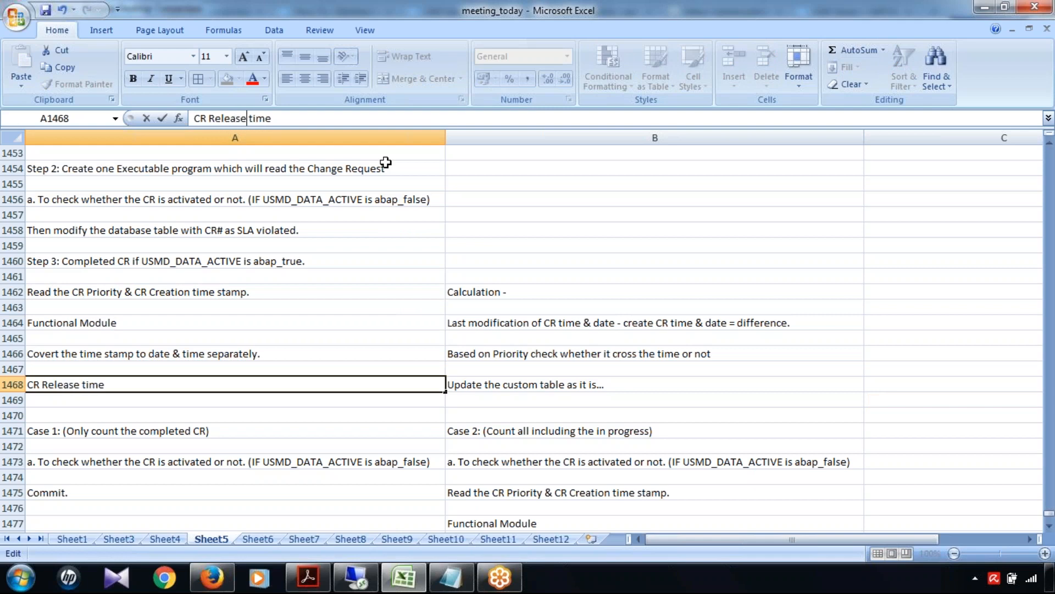
left_click(105, 263)
left_click(148, 385)
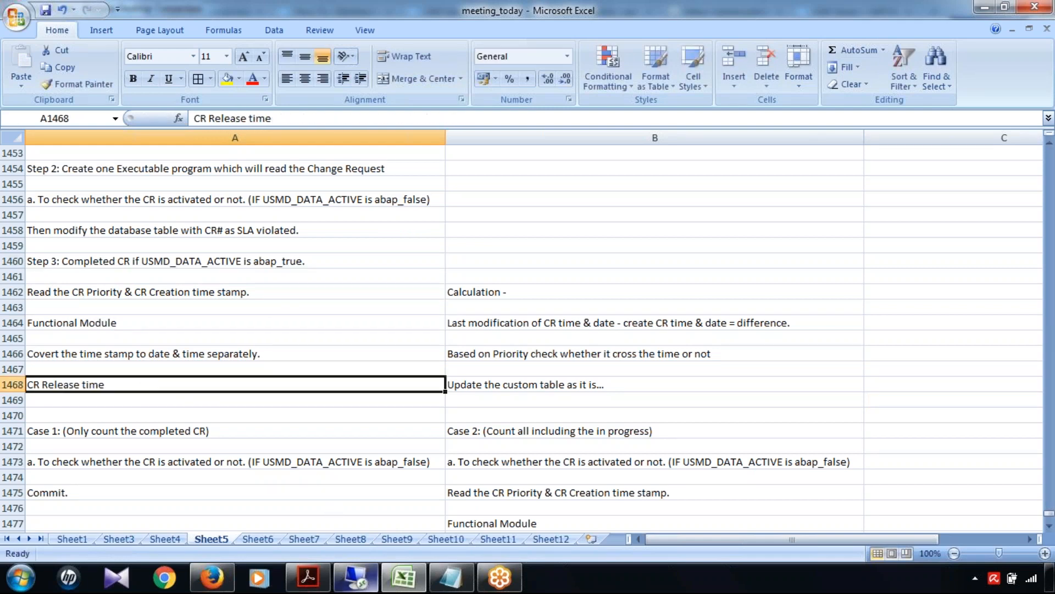
- Switch to the SAP table display, examine the USMD RELEASED AT time stamp of change request 1221, and return to the Excel workbook
left_click(355, 577)
left_click_drag(364, 328, 233, 323)
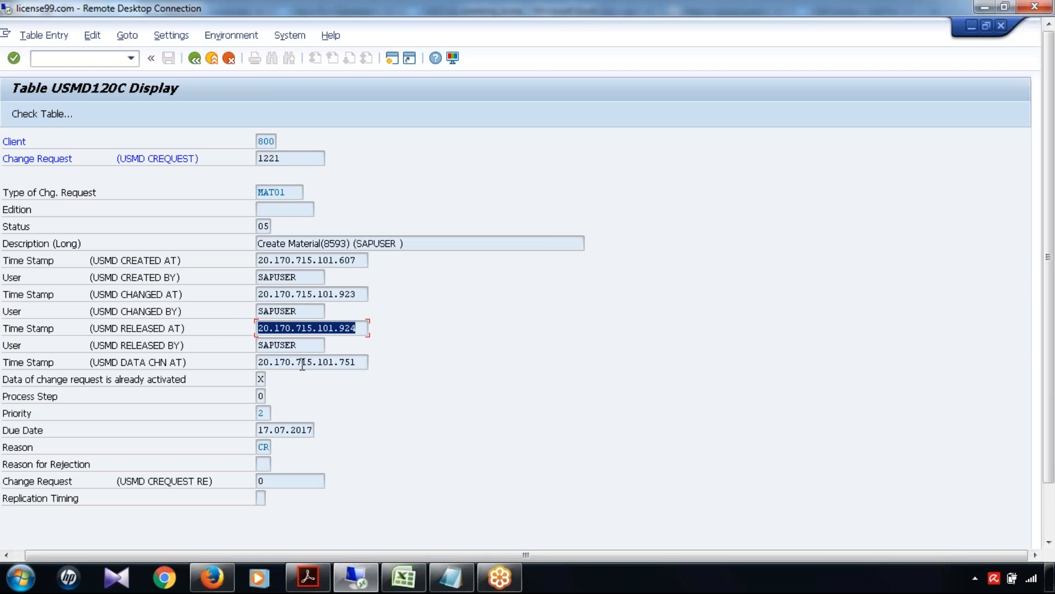
left_click_drag(193, 361, 249, 332)
left_click(408, 575)
- Change the formula text in B1464 to "Release of CR time & date - create CR time & date = difference."
left_click(567, 324)
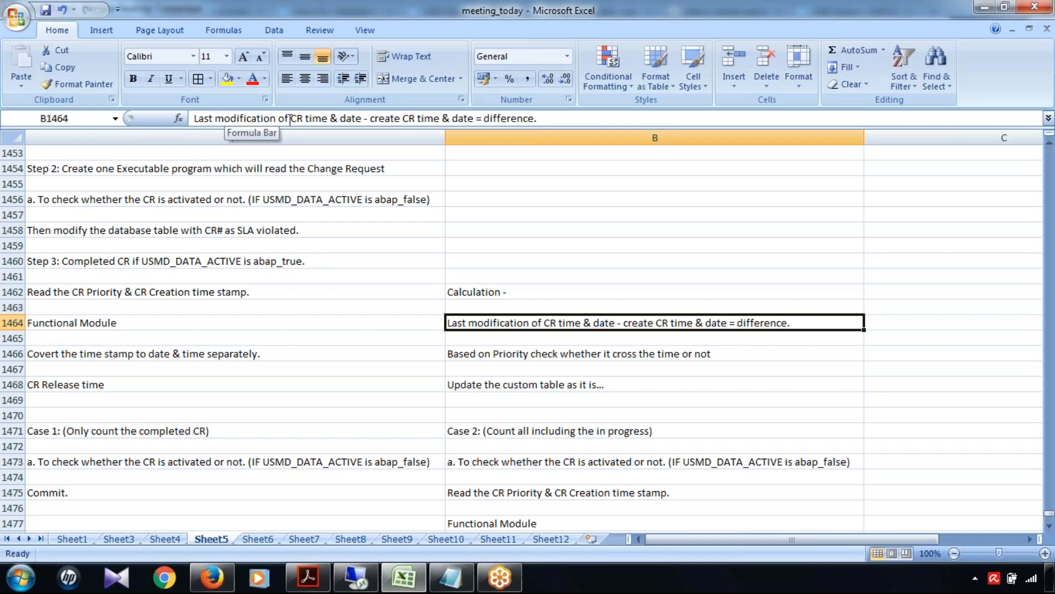
left_click(276, 119)
left_click_drag(276, 118, 194, 118)
type("Rel")
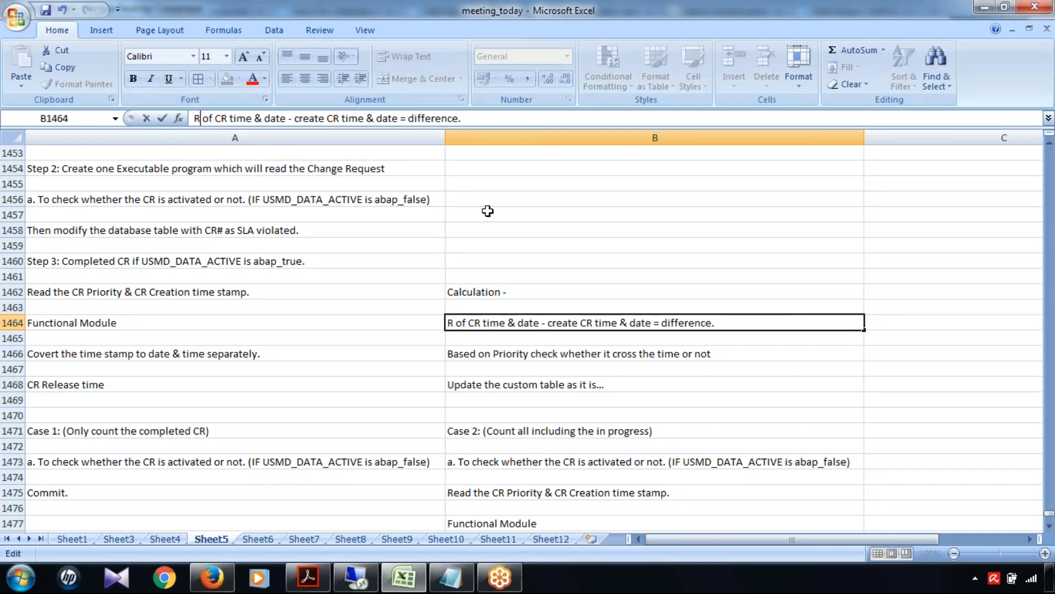
type("a")
key("BackSpace")
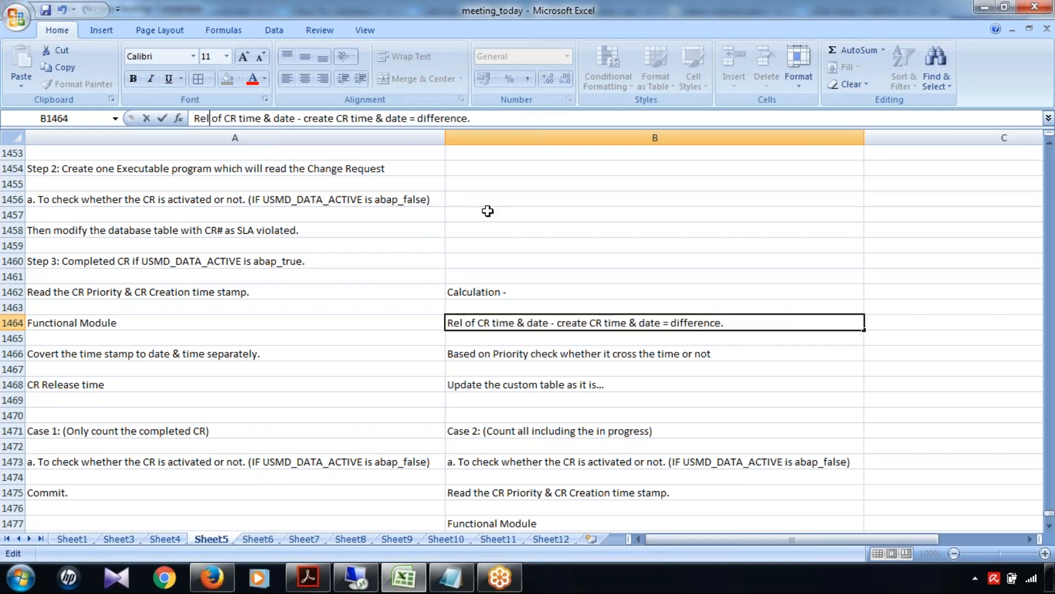
type("ease")
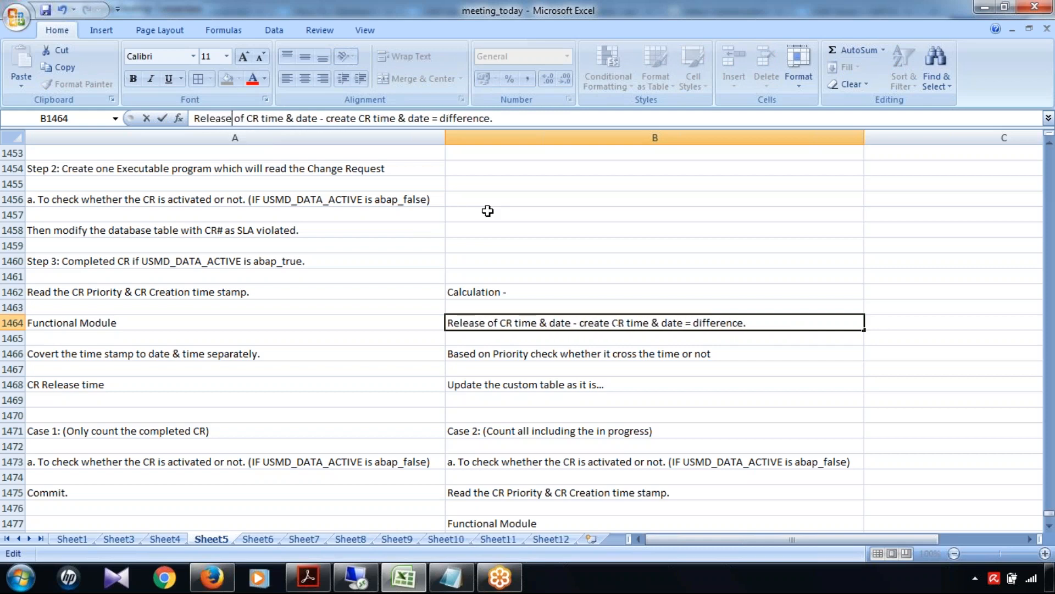
left_click(533, 214)
left_click(540, 324)
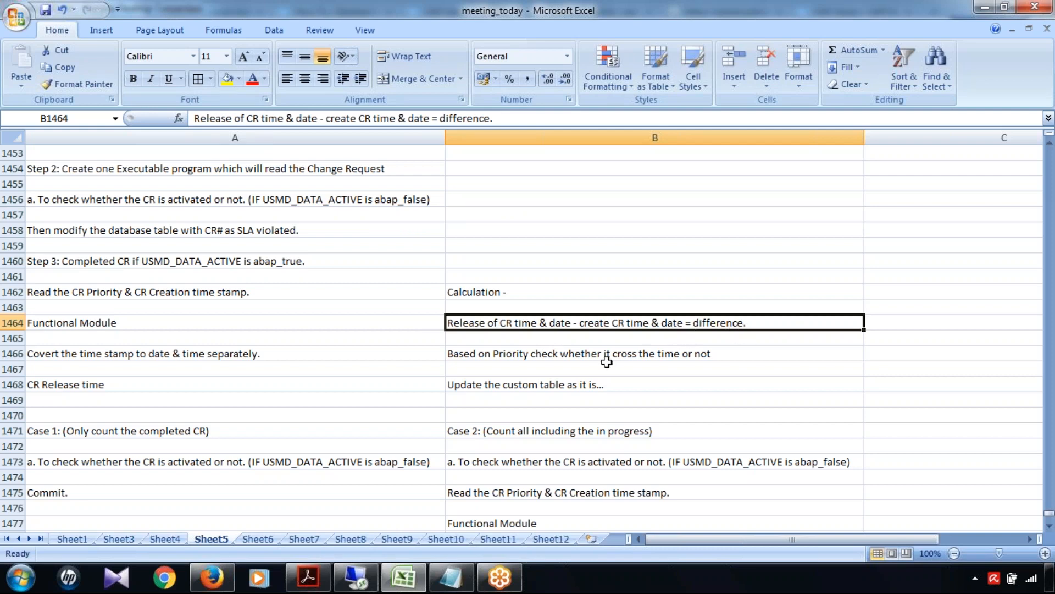
left_click(536, 356)
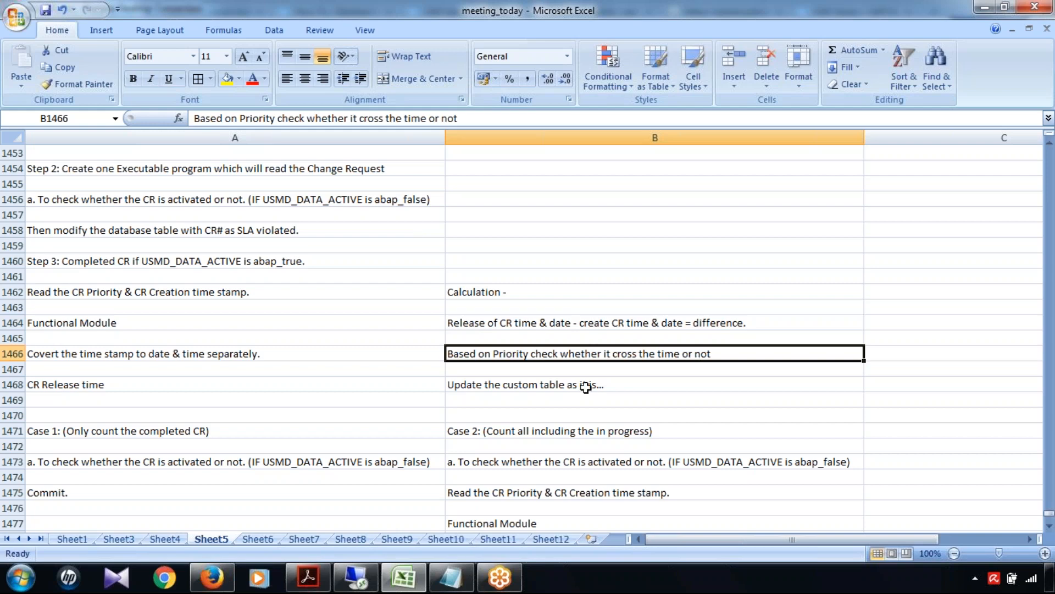
left_click(526, 387)
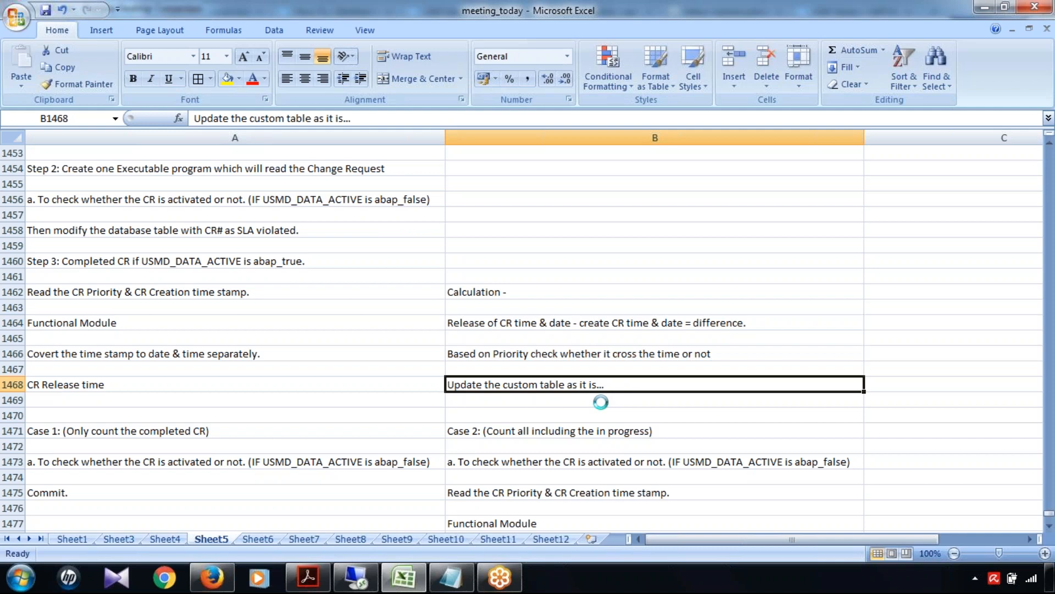
scroll(600, 401, "down", 2)
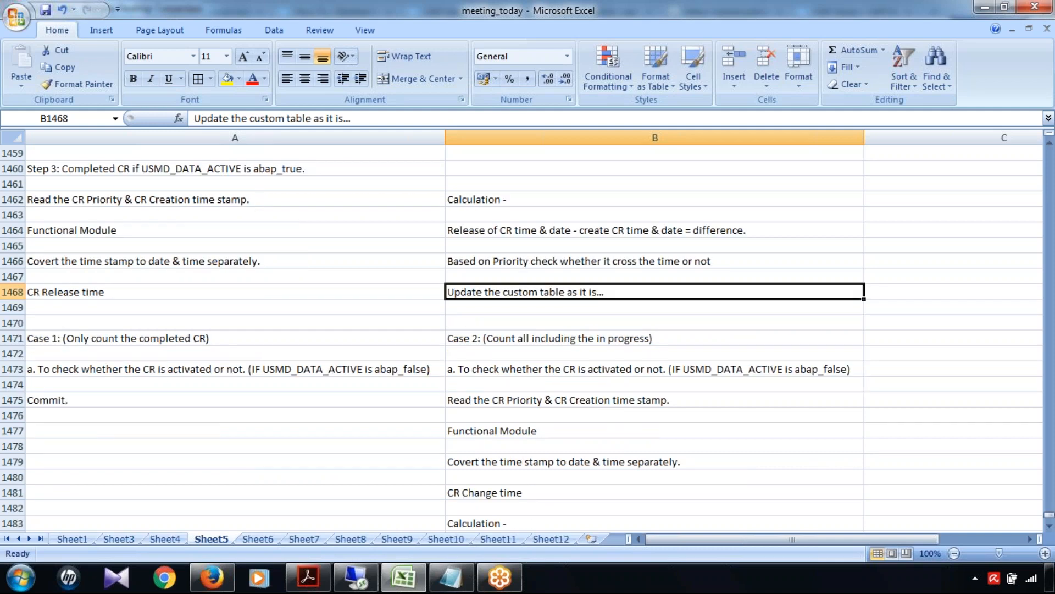
scroll(528, 338, "down", 1)
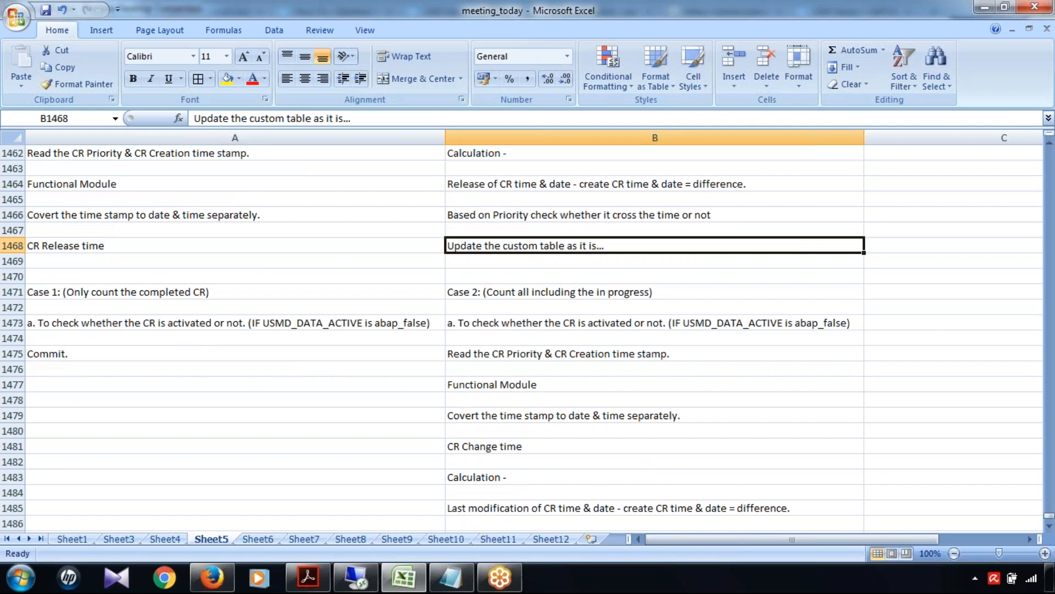
- Review the SLA case study from the custom table fields in A1449:A1452 through the Step 3 logic for completed change requests
scroll(600, 403, "up", 5)
left_click_drag(165, 184, 165, 231)
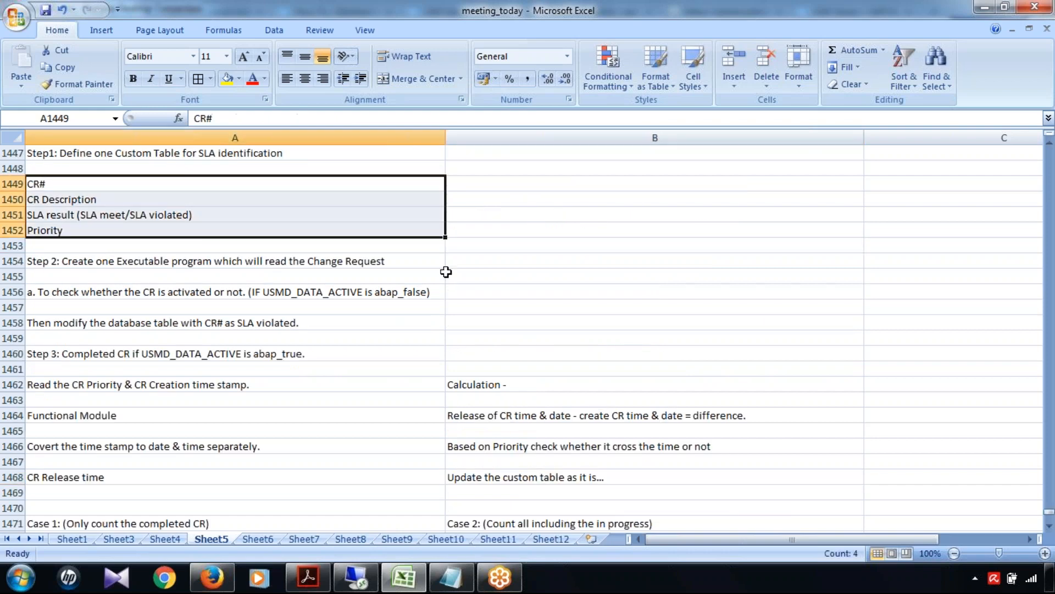
left_click(617, 368)
scroll(233, 255, "up", 2)
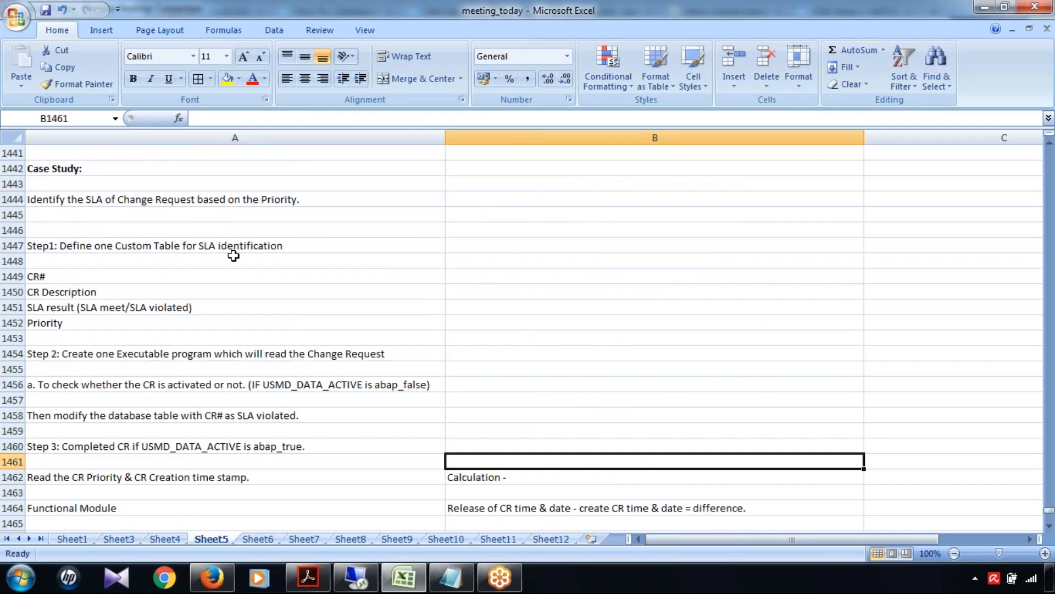
scroll(487, 330, "down", 5)
scroll(493, 337, "up", 6)
scroll(495, 337, "down", 1)
scroll(495, 336, "down", 1)
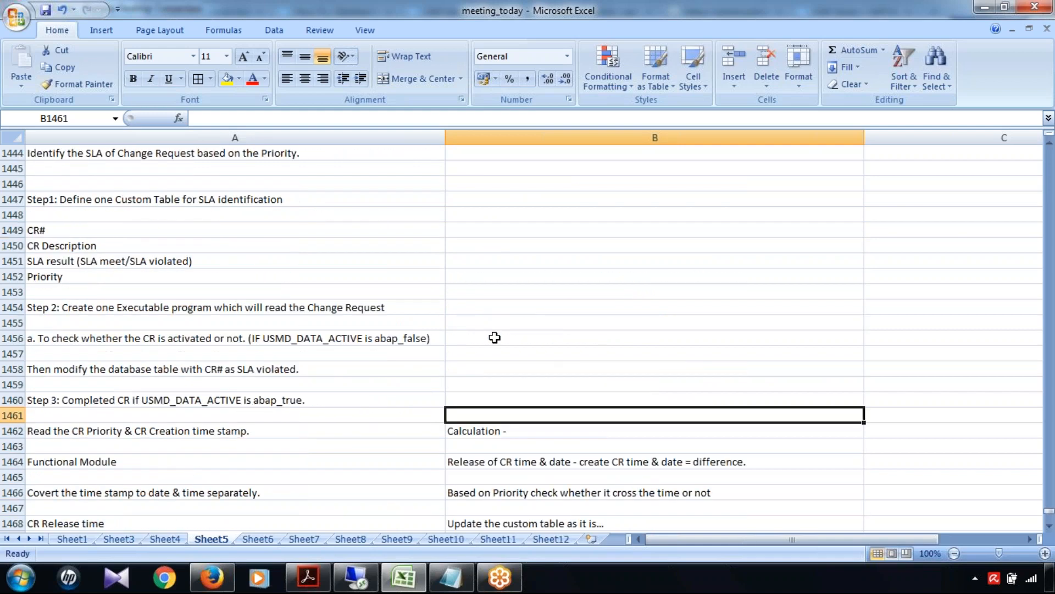
scroll(495, 337, "up", 1)
- Enter the note "Set as Background Job which will every day 8 PM." in B1454 beside the Step 2 executable program entry
left_click(758, 352)
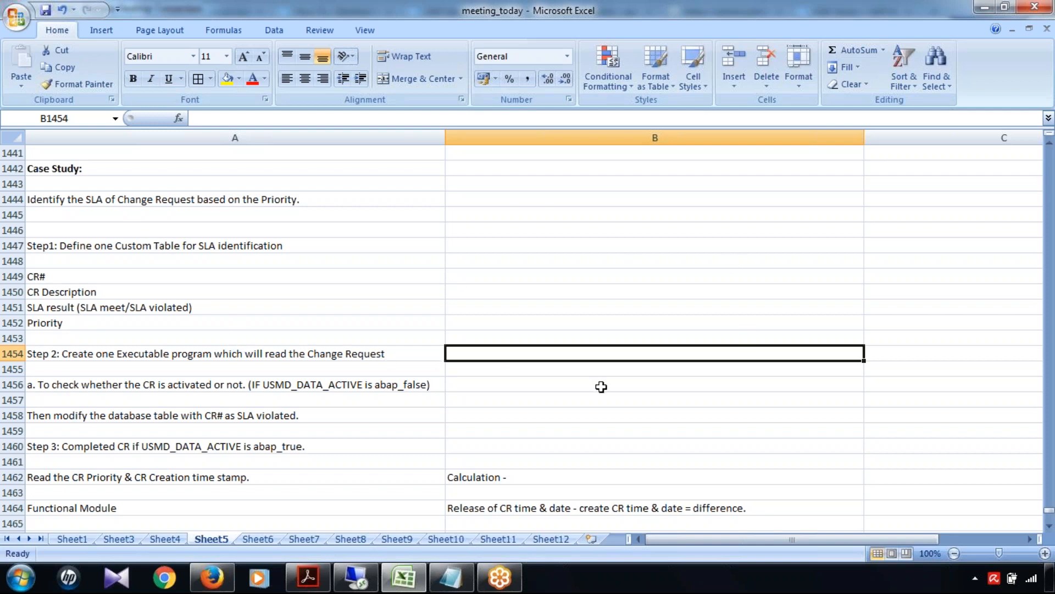
type("Set a")
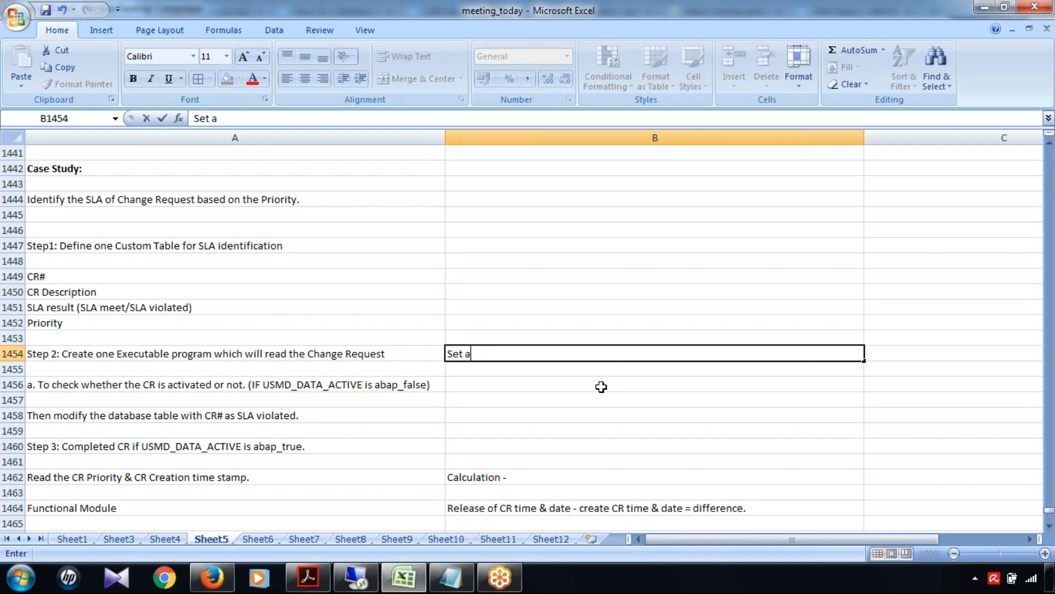
type("s Background Job")
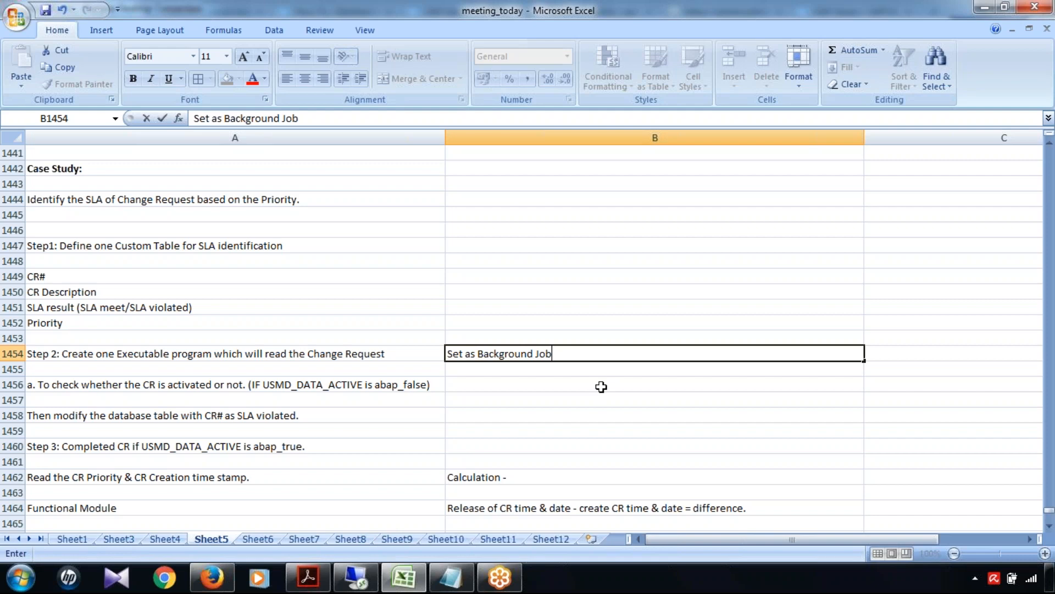
type(" which wi")
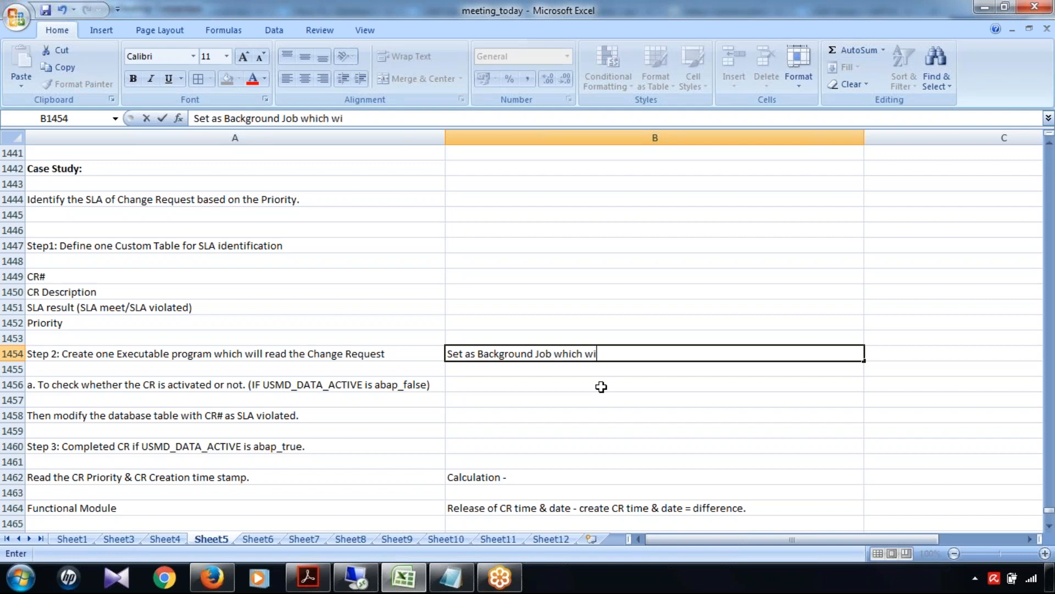
type("ll every day 8 ")
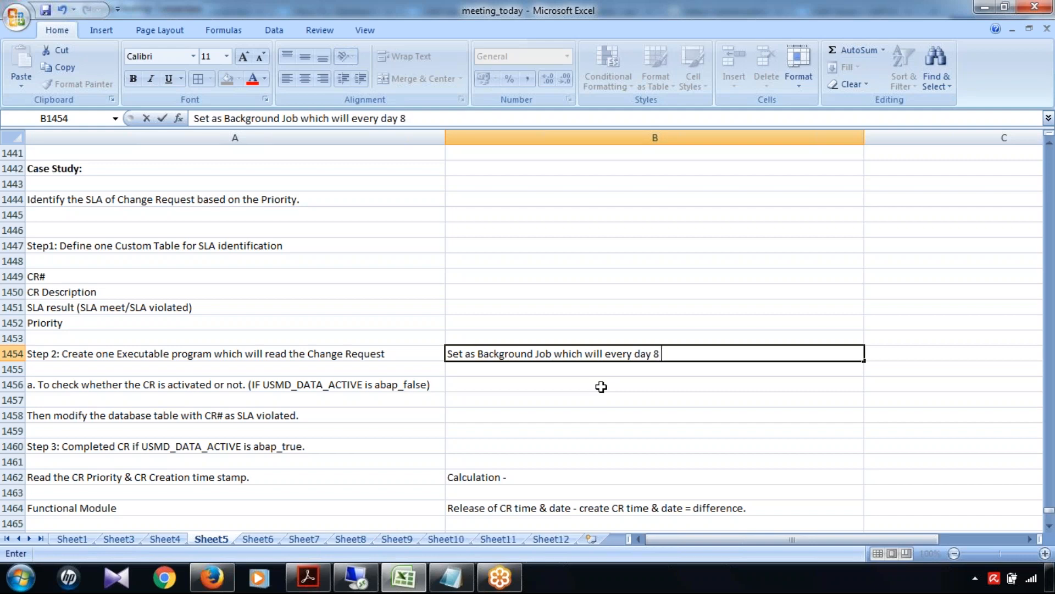
type("PM.")
left_click(89, 276)
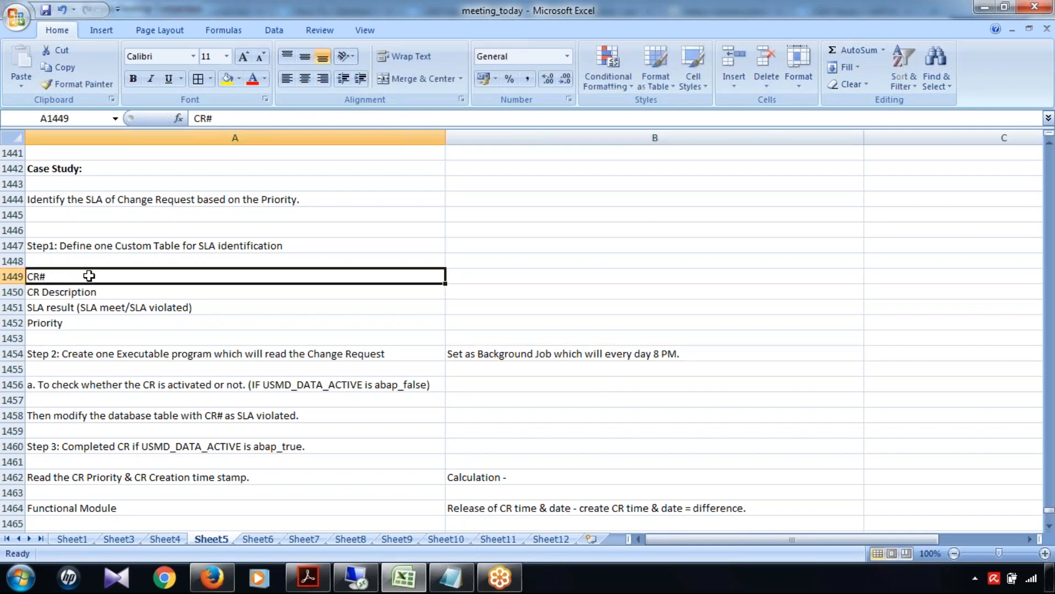
left_click(556, 353)
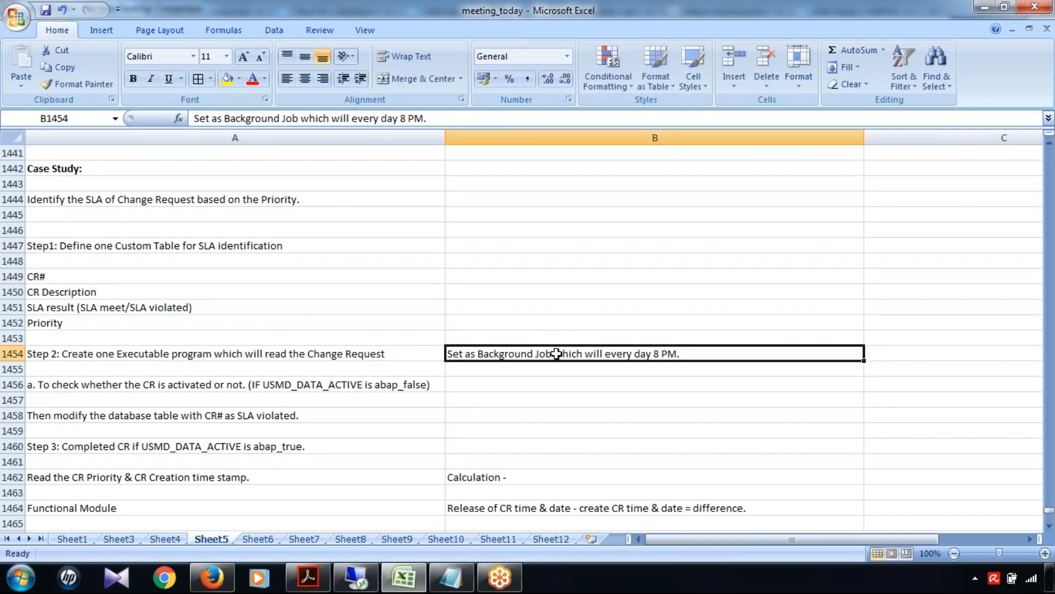
key("ctrl+c")
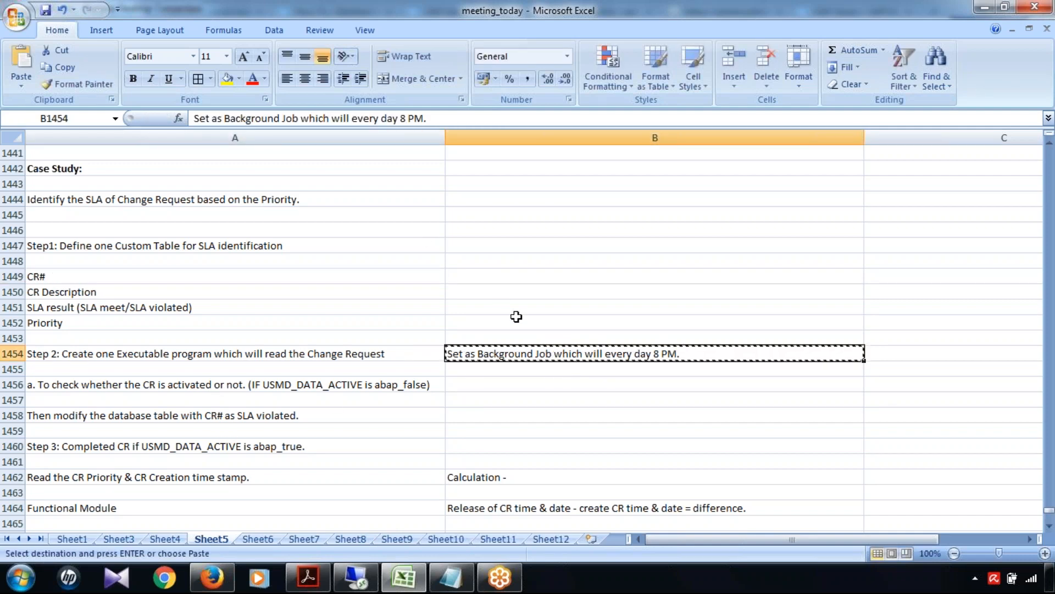
key("Escape")
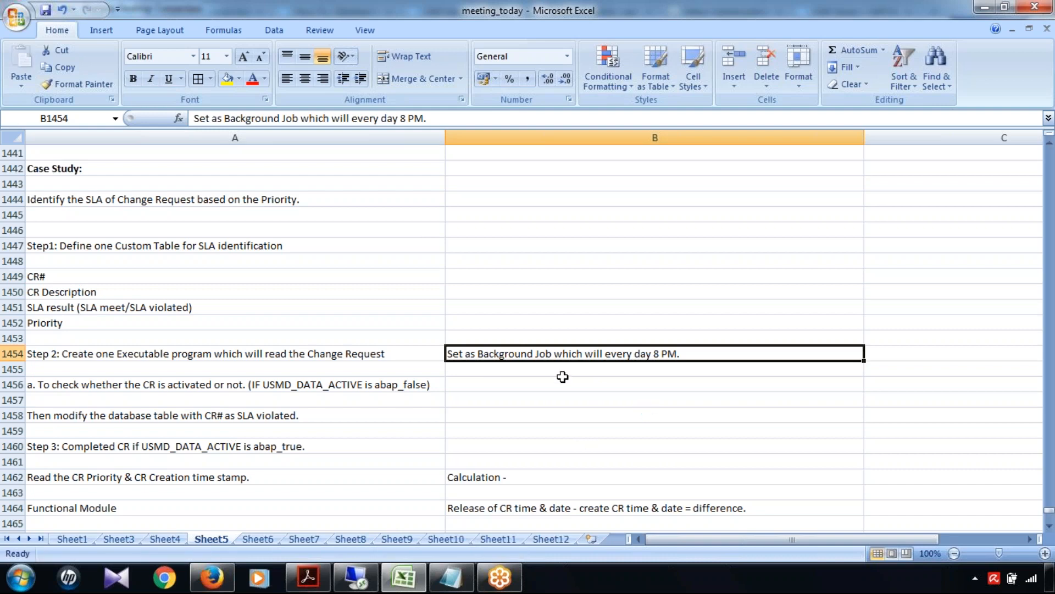
left_click(607, 405)
left_click(616, 351)
left_click(629, 396)
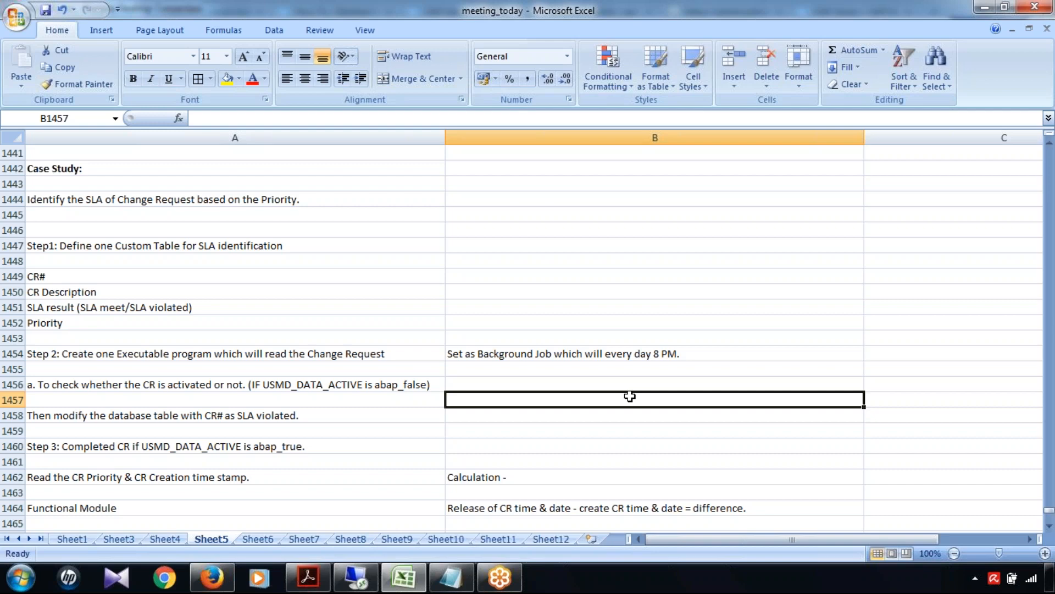
- Examine the Step 1 custom table definition with its fields in A1449:A1452, along with the Case 1 and Case 2 logic below
left_click(560, 292)
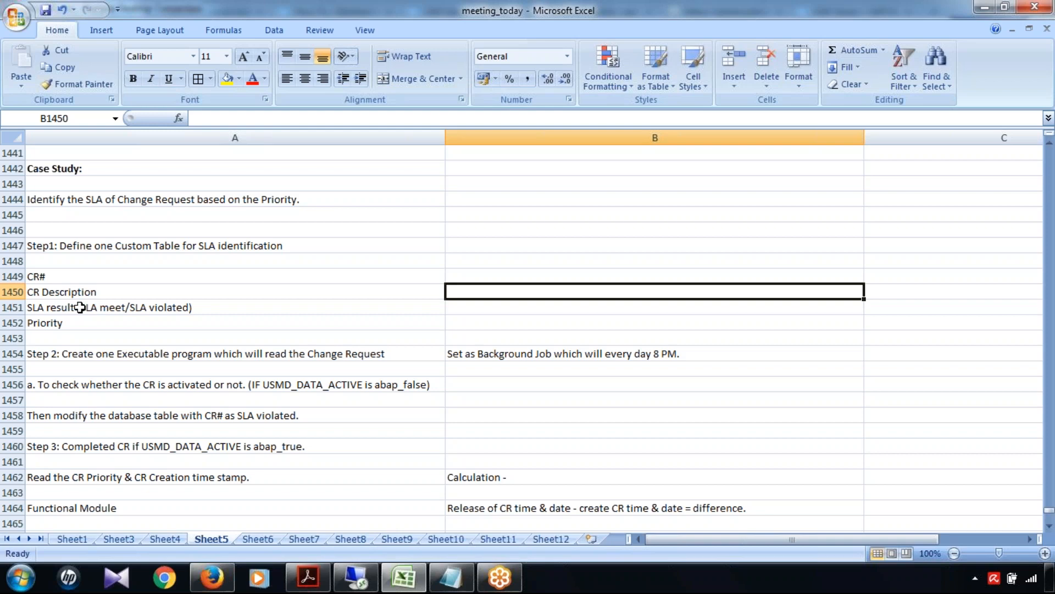
left_click_drag(66, 270, 70, 323)
left_click(210, 252)
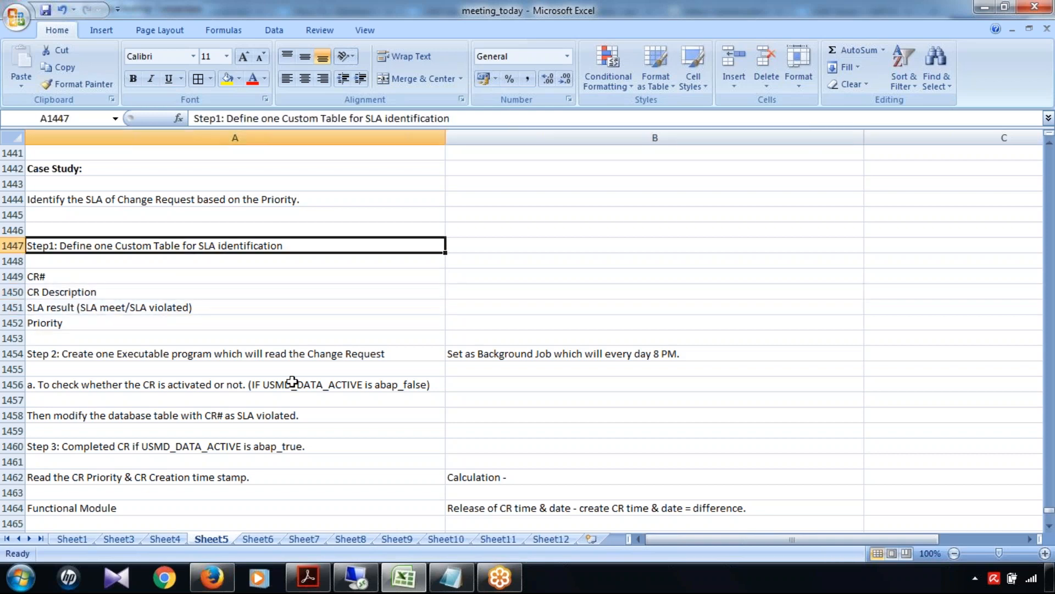
scroll(292, 382, "down", 1)
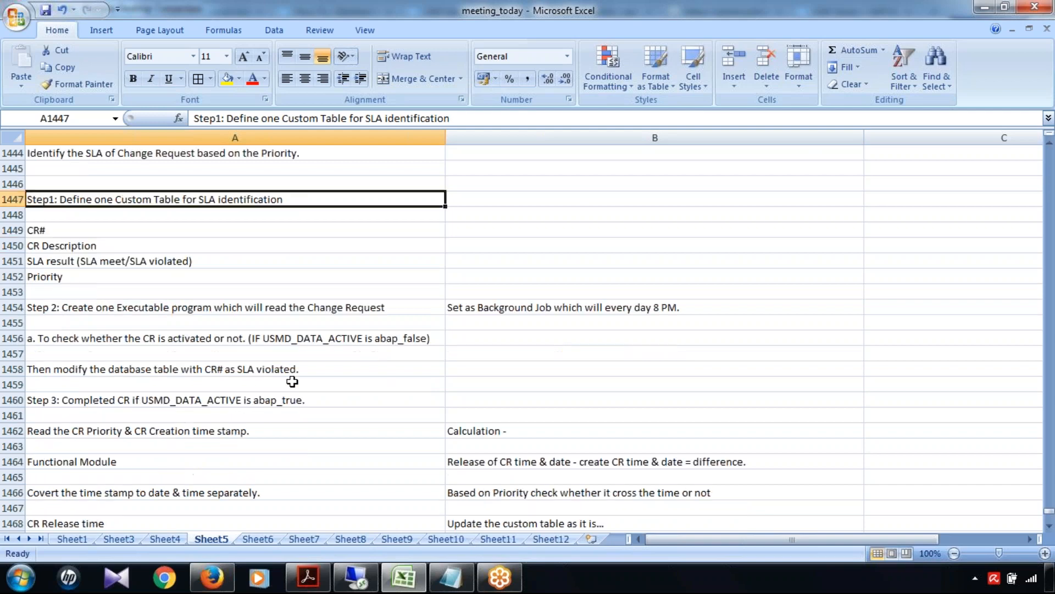
scroll(291, 382, "down", 10)
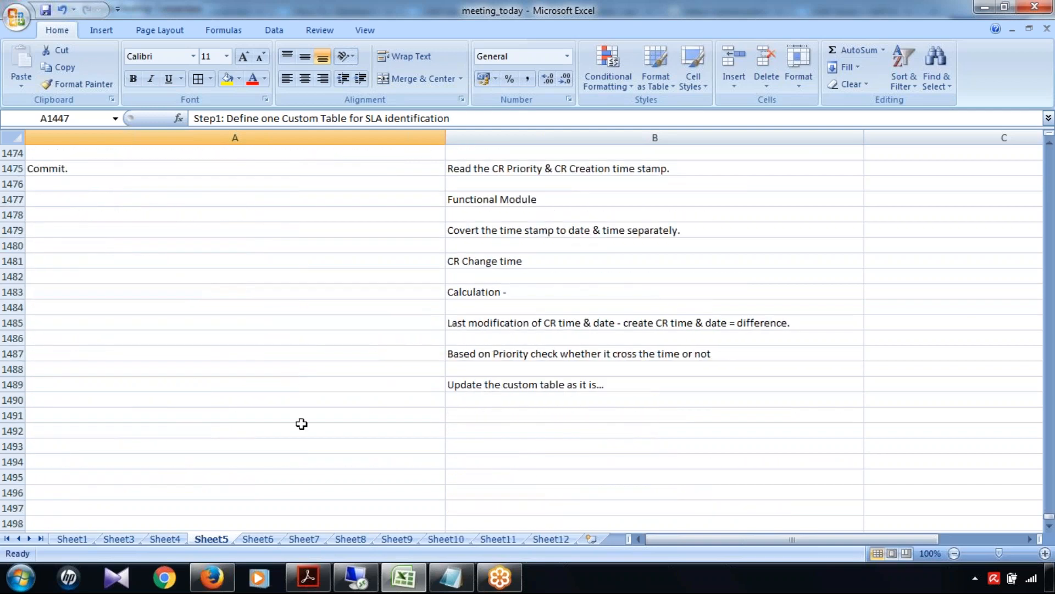
scroll(301, 424, "up", 1)
scroll(301, 424, "up", 9)
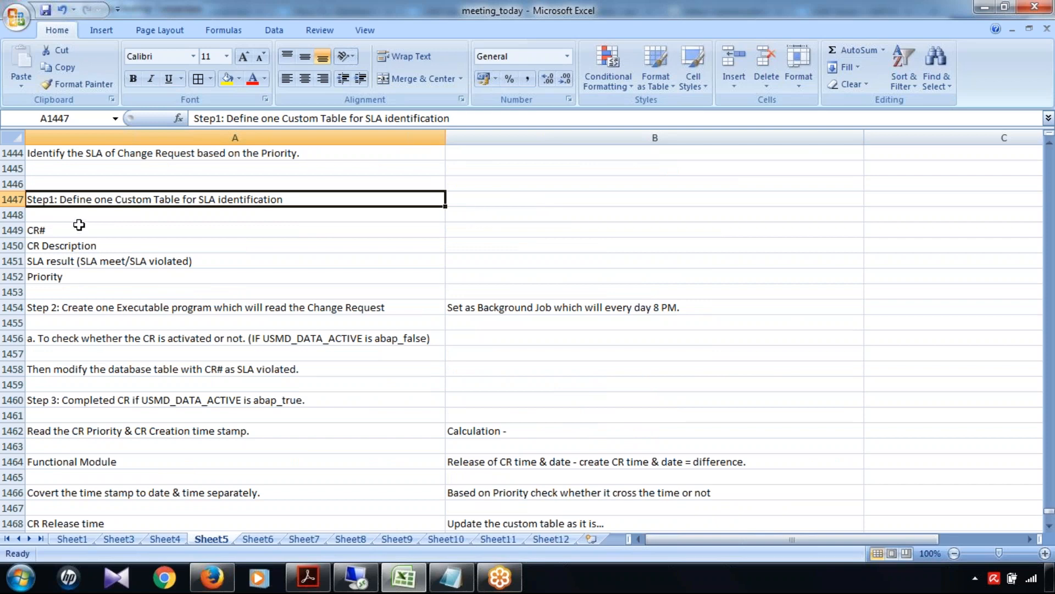
left_click_drag(79, 225, 154, 277)
- Add the heading "BI Reporting:" in A1493 below the SLA case study
scroll(222, 307, "down", 12)
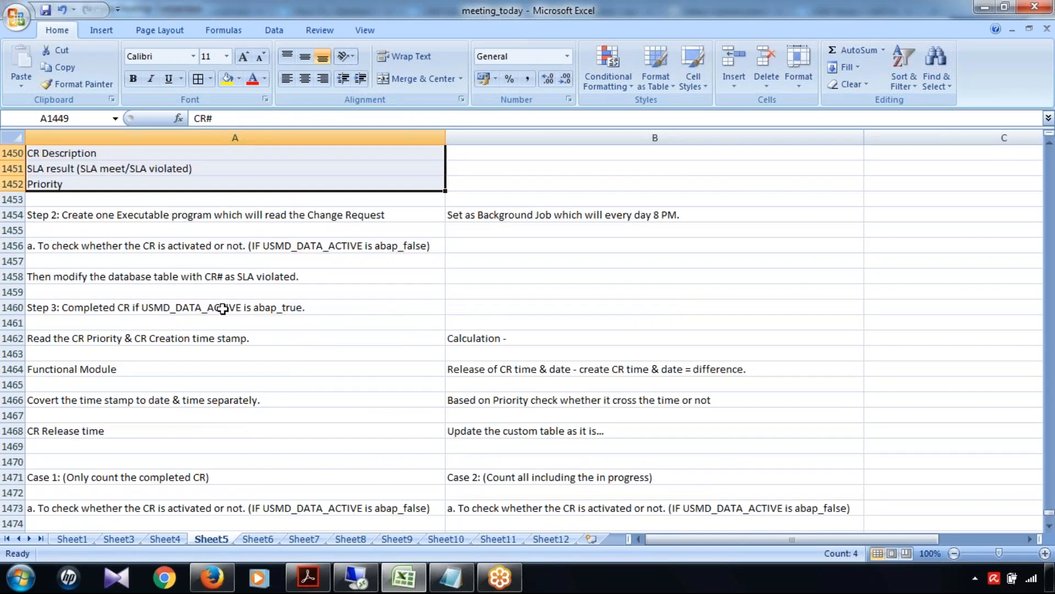
left_click(270, 357)
type("BI Reporting:")
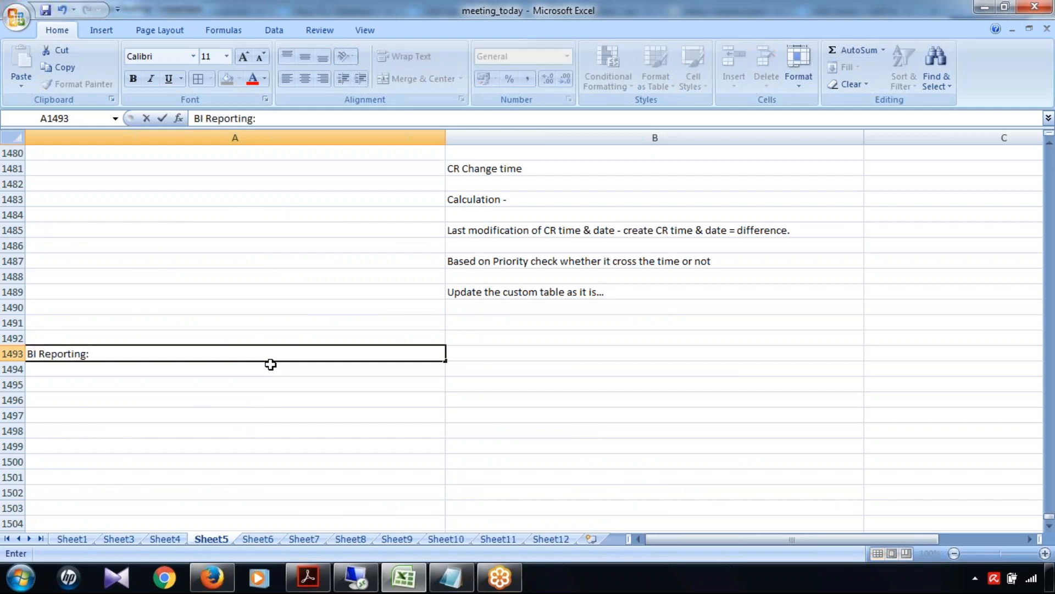
left_click(217, 384)
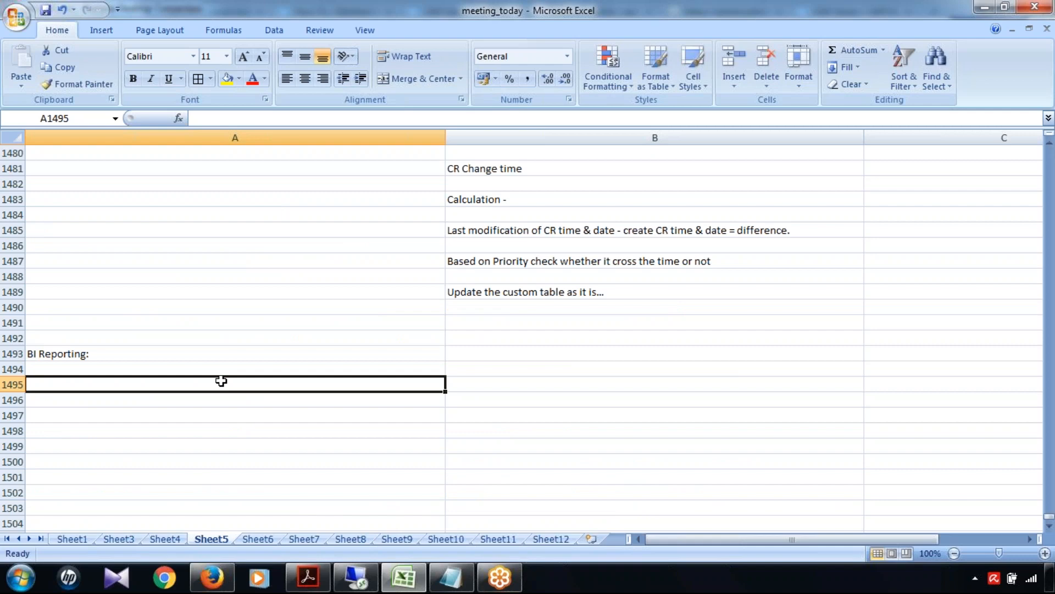
- Enter "Configuration for MDG (BI and MDG)" in A1495 under the BI Reporting heading
scroll(221, 380, "up", 1)
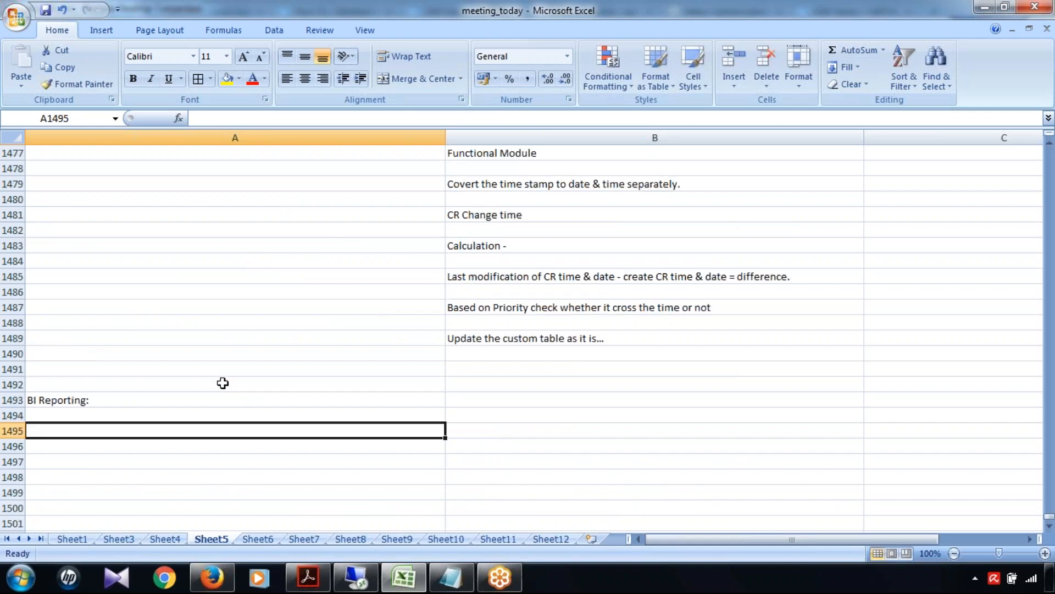
scroll(223, 383, "up", 2)
scroll(224, 396, "up", 5)
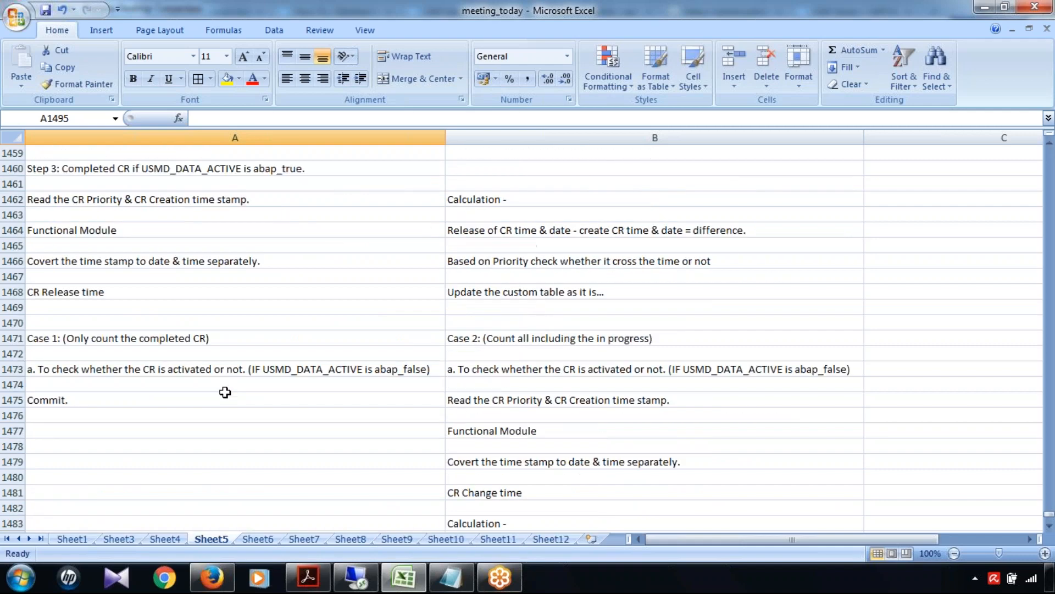
scroll(223, 396, "down", 5)
type("C")
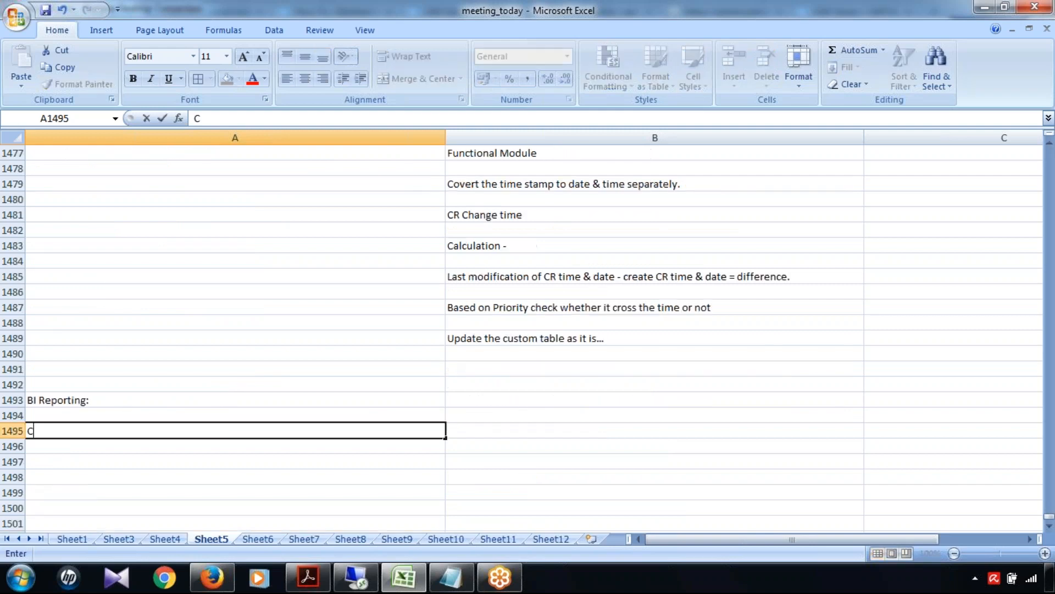
type("onfiguration")
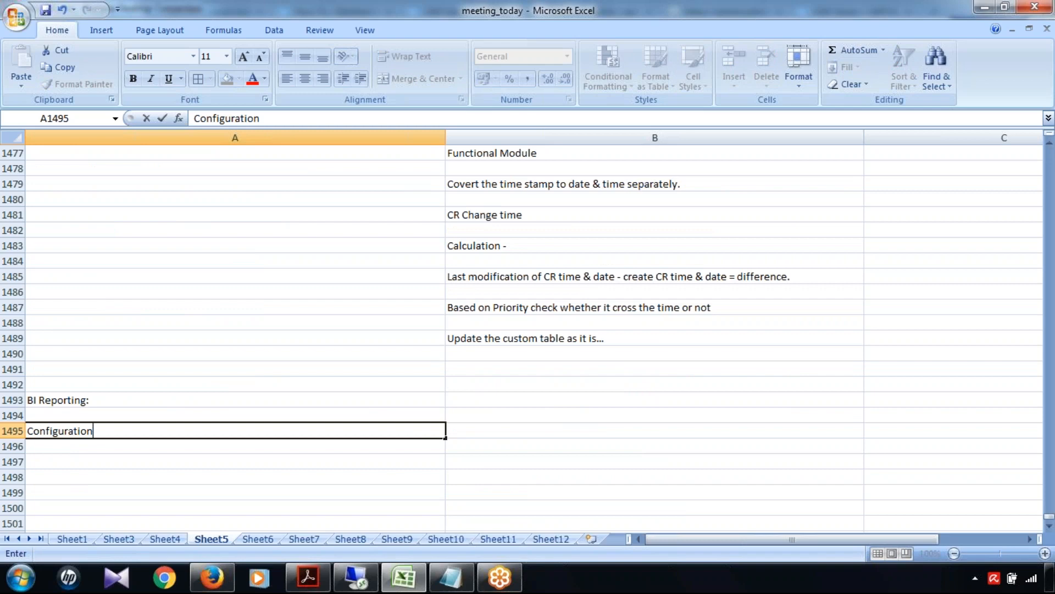
type(" for MDG (")
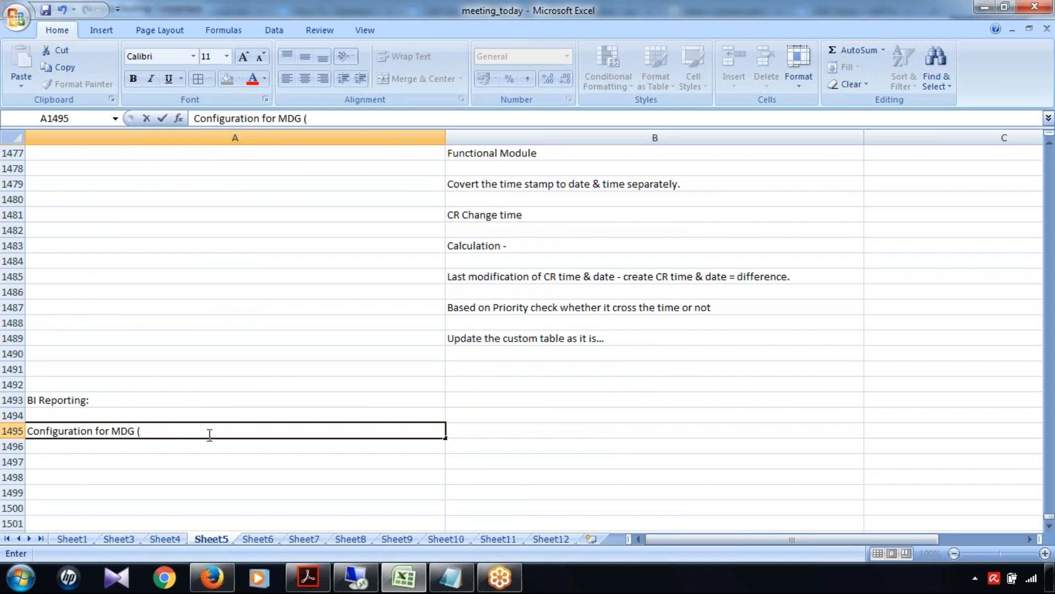
type("BI and MDG)")
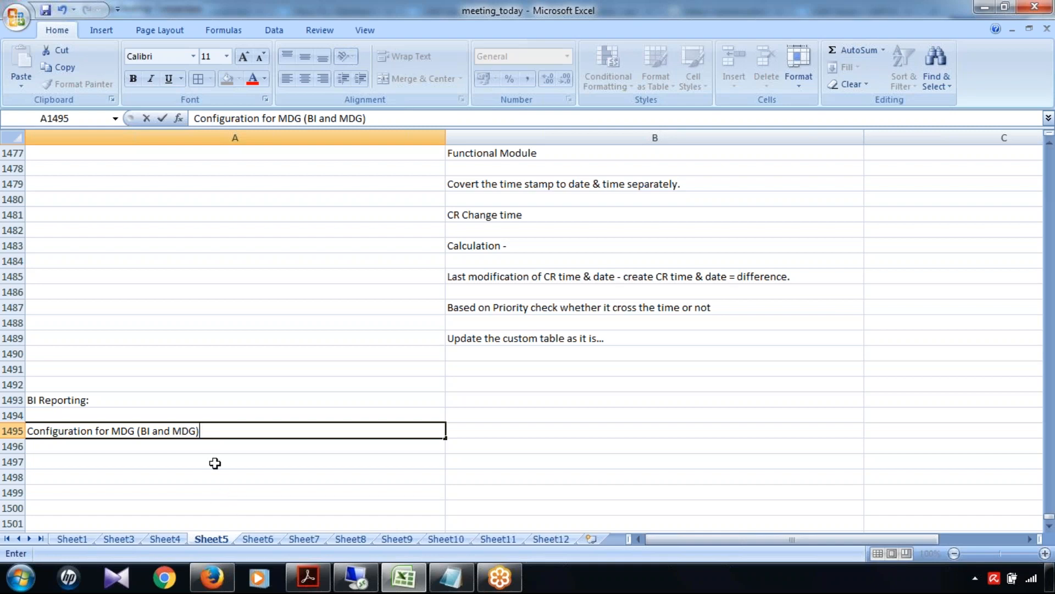
key("Return")
- Review the documented approach from the BI Reporting notes back to Step 1 and down through the case logic again
left_click(211, 431)
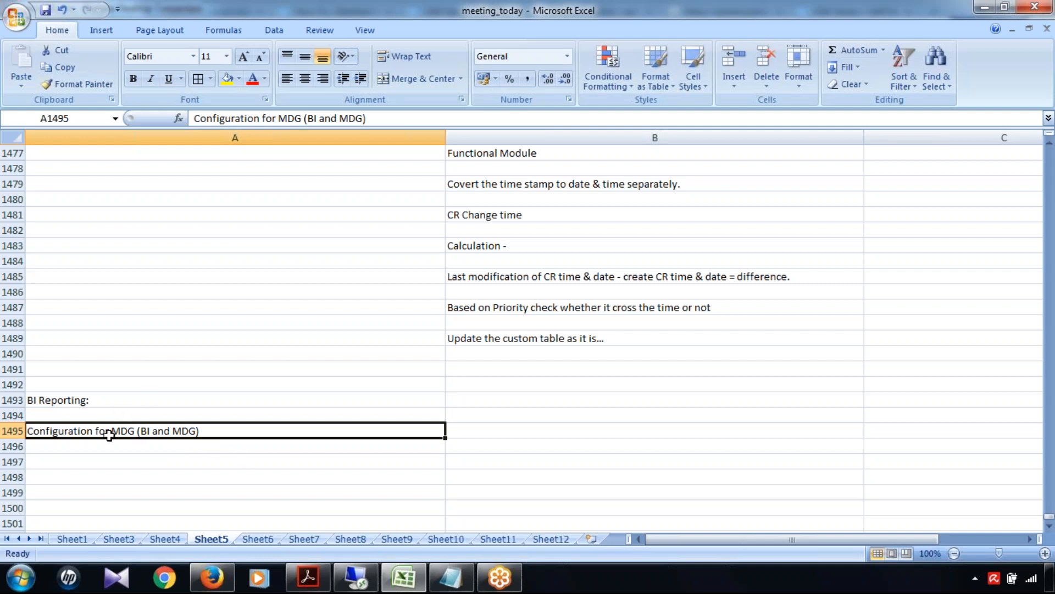
left_click(156, 461)
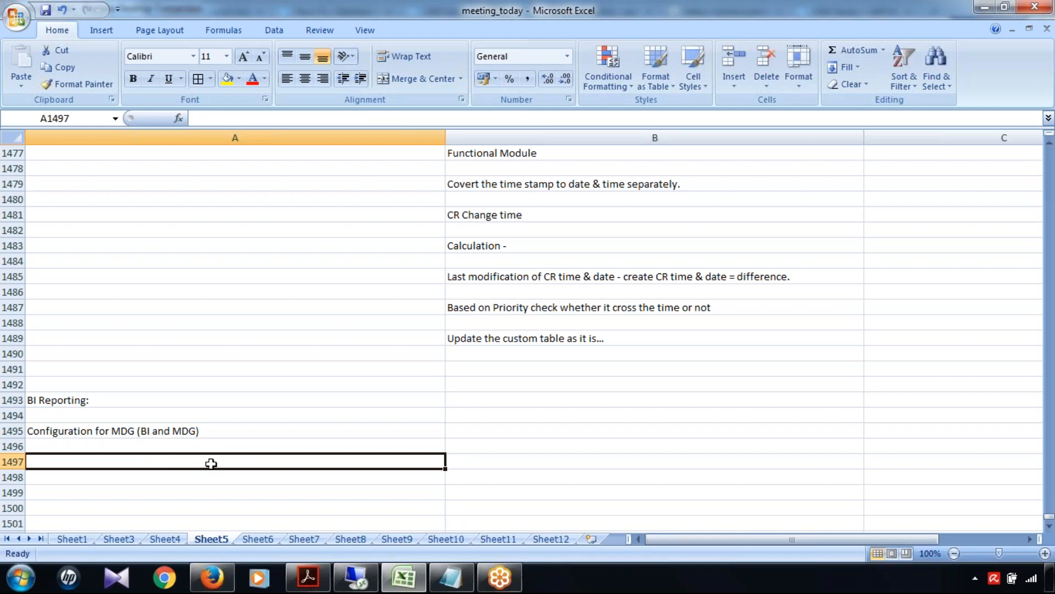
scroll(80, 374, "down", 1)
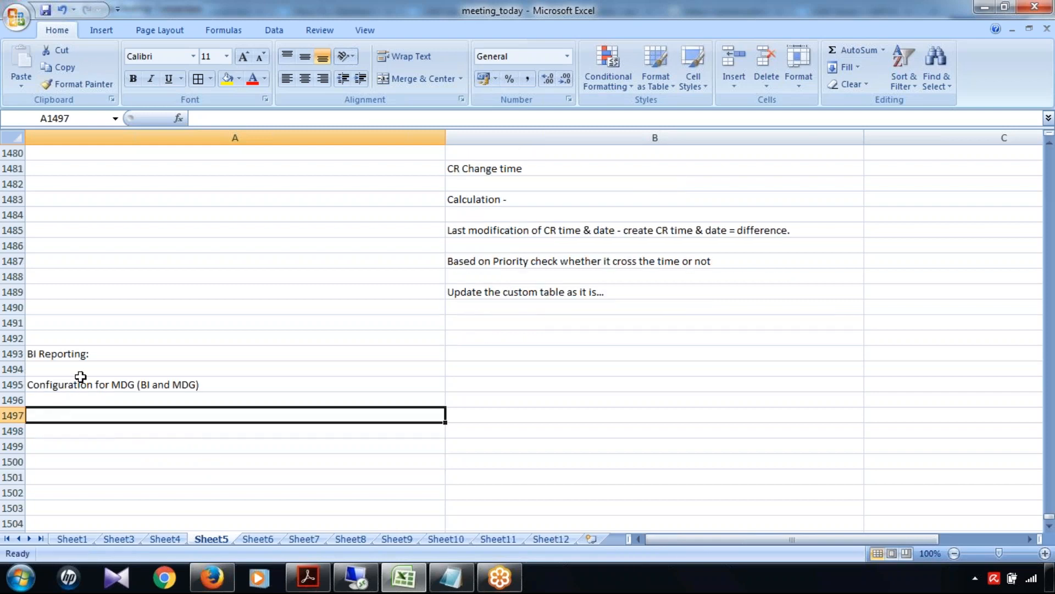
scroll(304, 427, "up", 3)
scroll(304, 427, "up", 9)
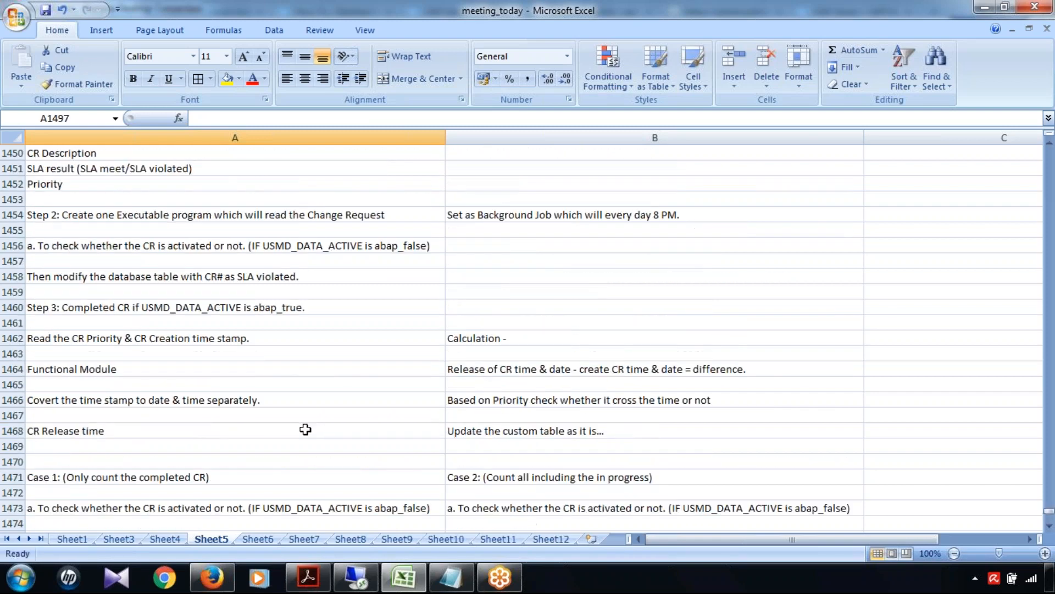
scroll(300, 428, "up", 1)
left_click(162, 247)
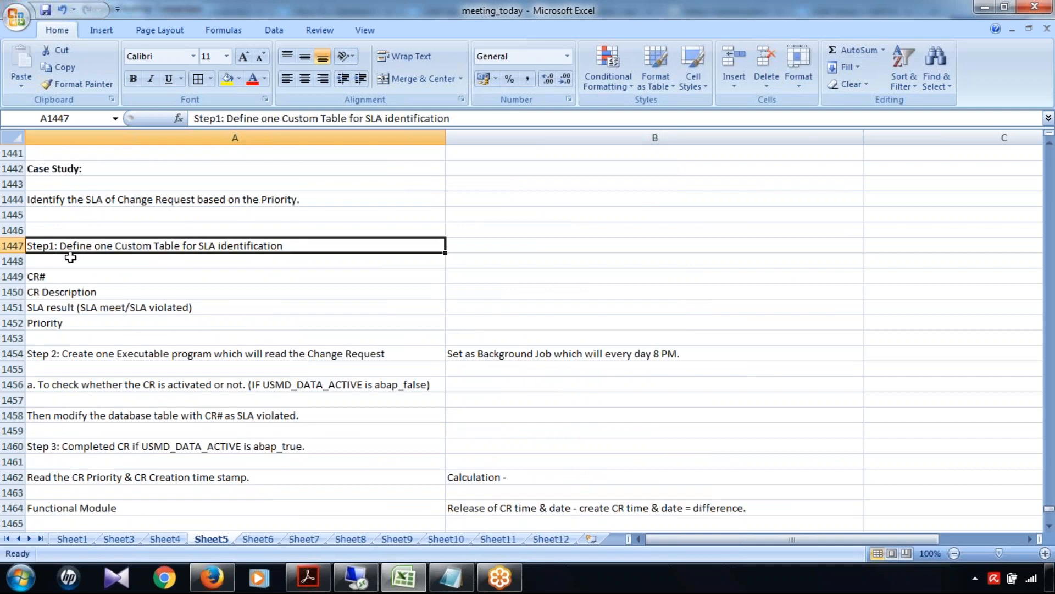
scroll(313, 330, "down", 1)
scroll(313, 331, "down", 4)
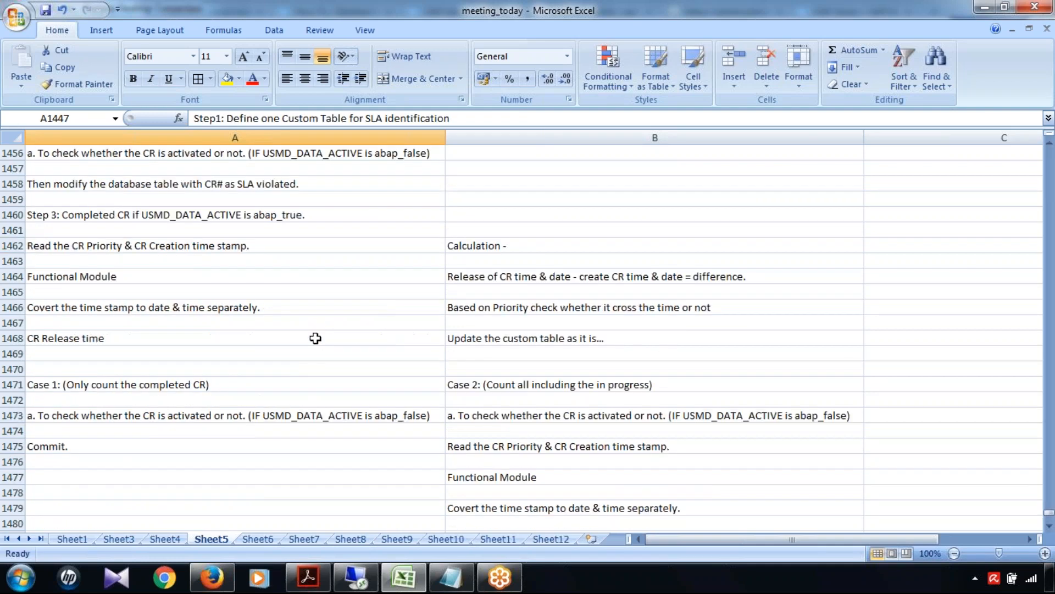
scroll(315, 338, "down", 3)
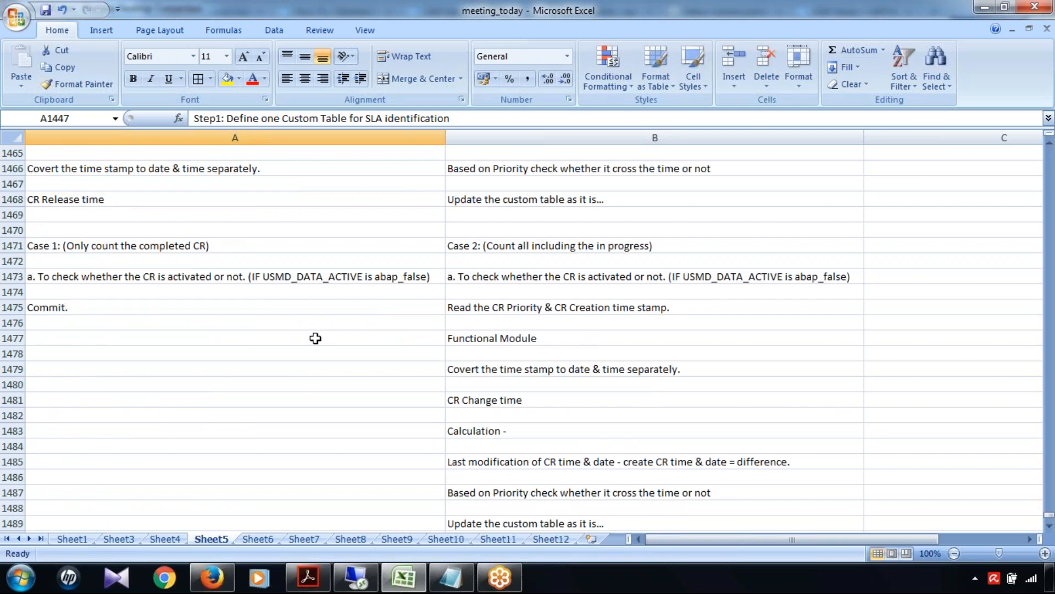
scroll(315, 338, "down", 2)
scroll(315, 338, "down", 4)
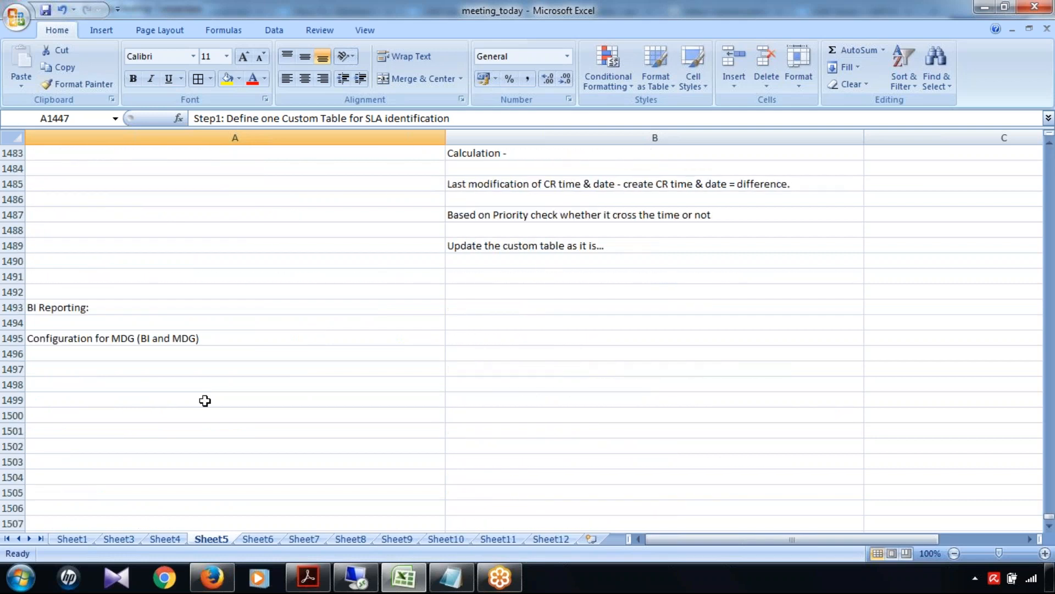
- Enter "BI Reporting Team" in A1497, below the MDG configuration note
left_click(189, 368)
type("BI Reporting")
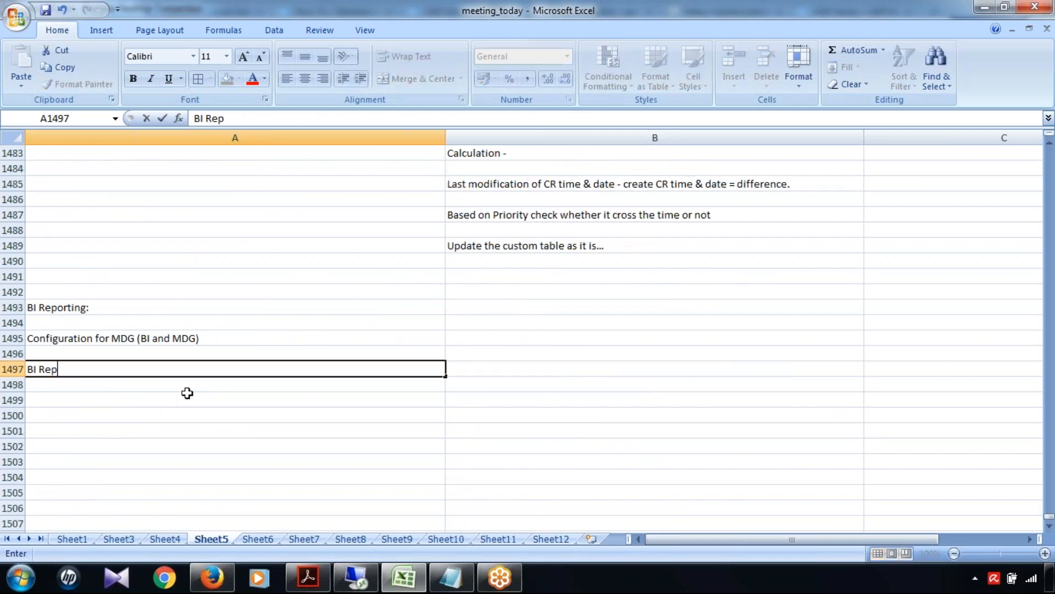
key("BackSpace")
key("BackSpace")
key("BackSpace")
key("BackSpace")
key("BackSpace")
key("BackSpace")
key("BackSpace")
key("BackSpace")
type("prting Team")
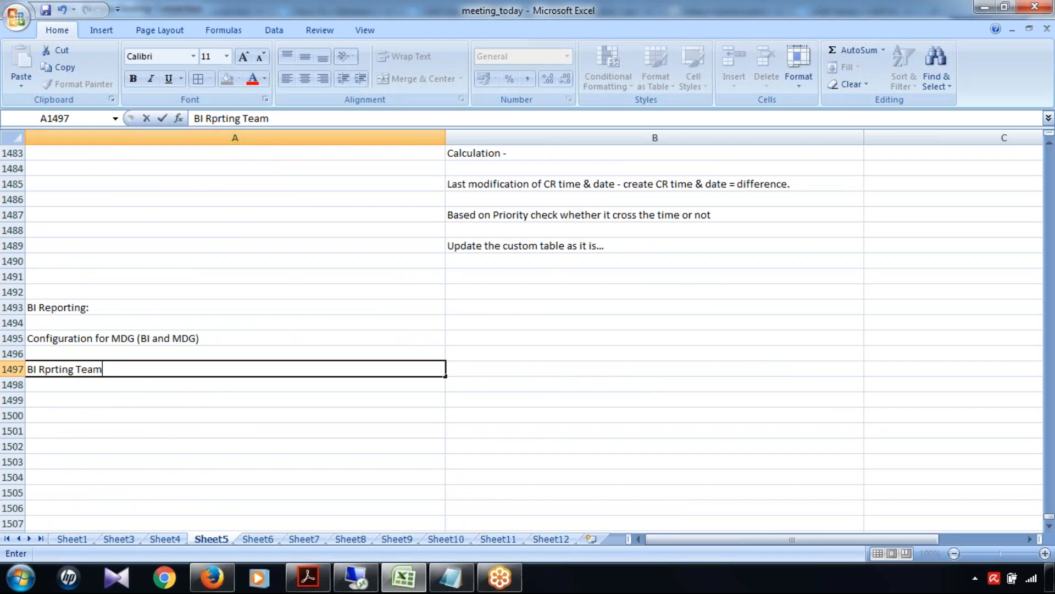
left_click(213, 118)
type("e")
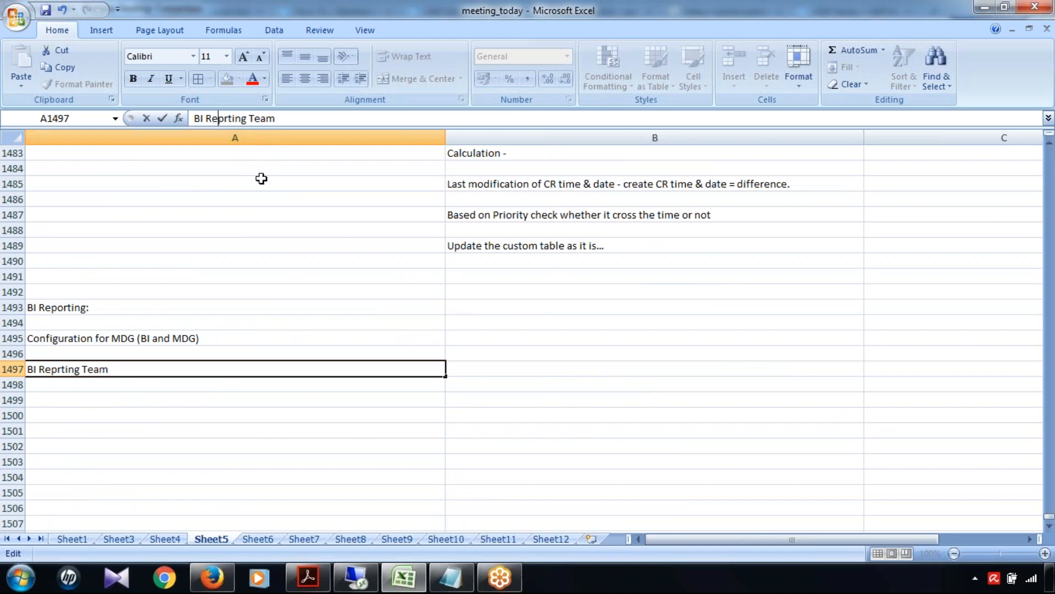
left_click(224, 119)
type("o")
left_click(238, 416)
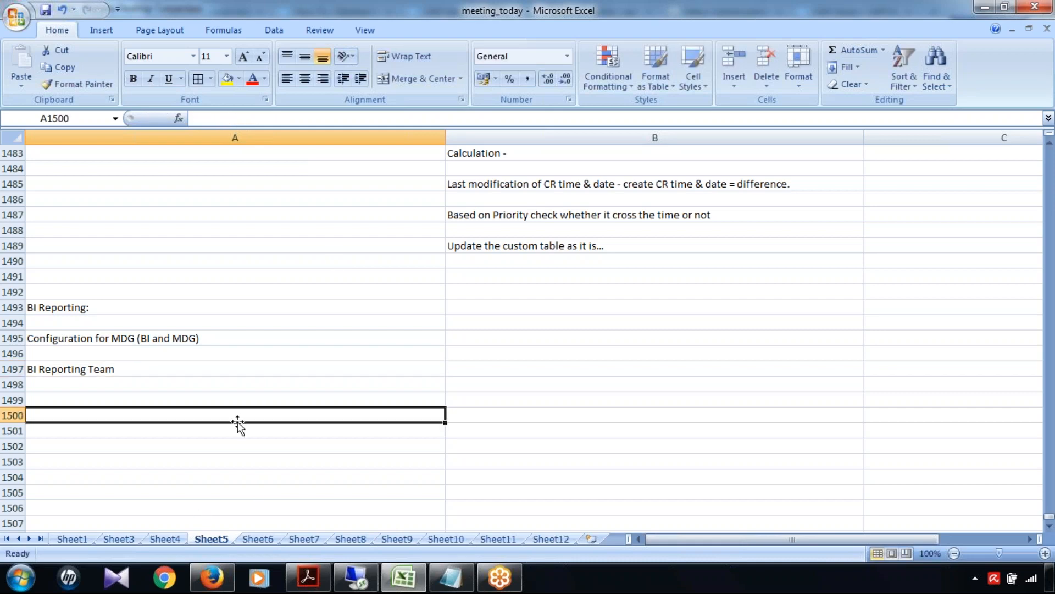
- Look back at the Step 1 custom table heading in A1447, and enter "BI Report" in A1499
scroll(238, 426, "up", 1)
scroll(238, 425, "up", 1)
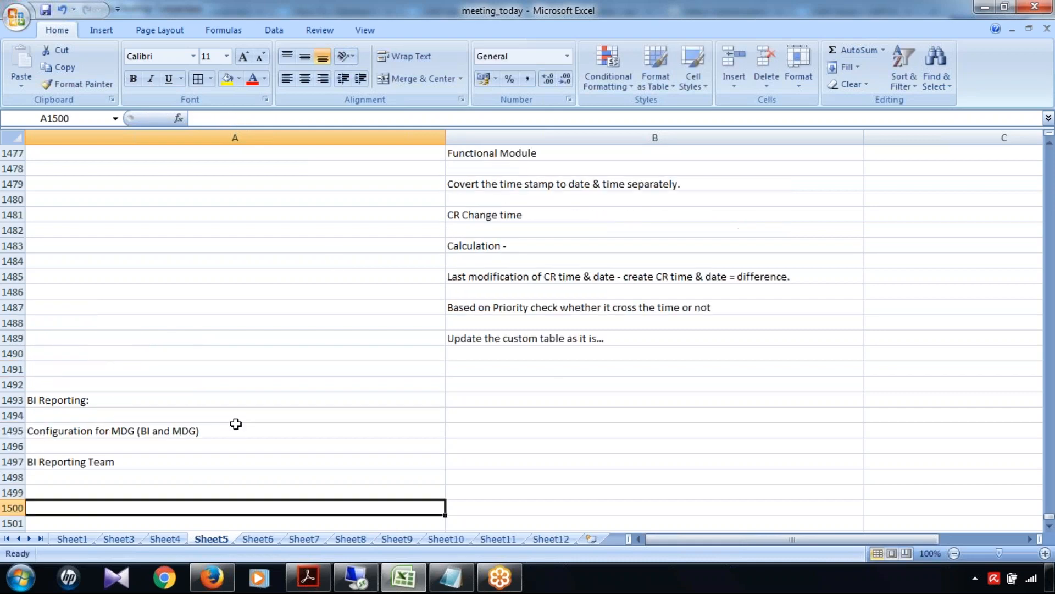
scroll(236, 423, "up", 11)
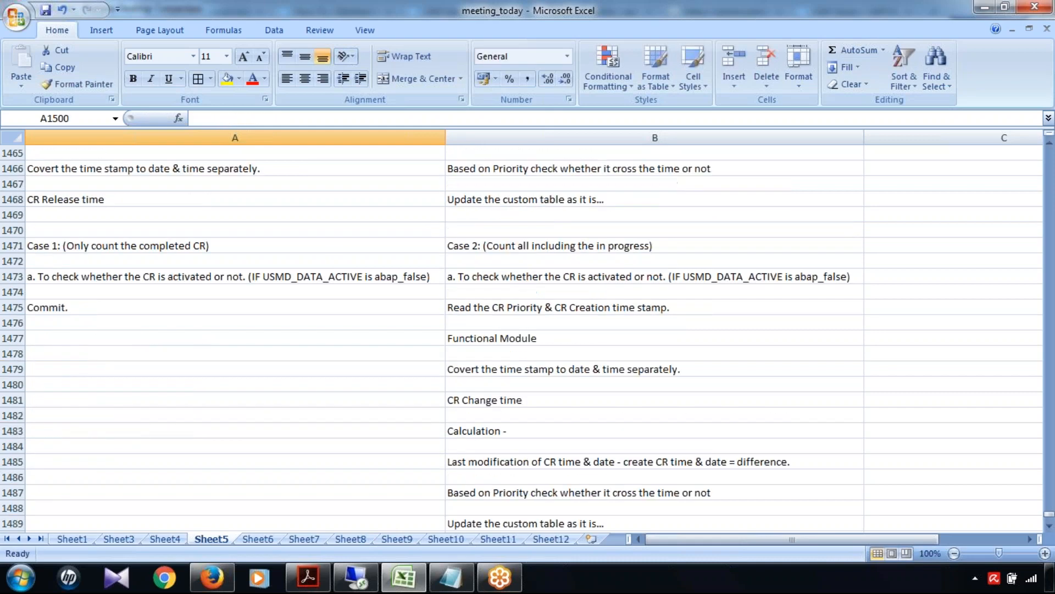
left_click(161, 201)
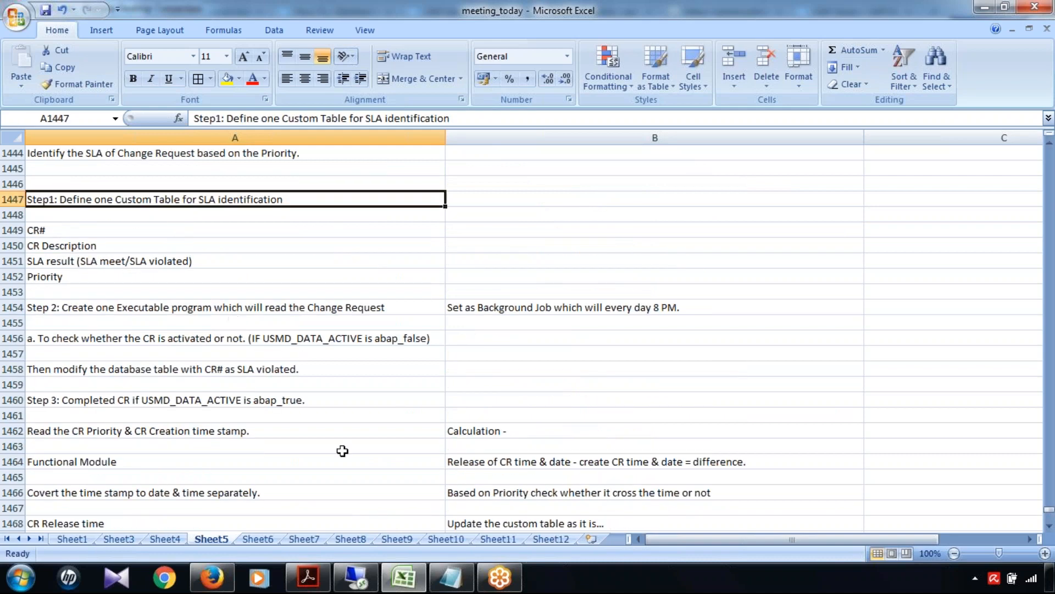
scroll(353, 476, "down", 13)
left_click(61, 400)
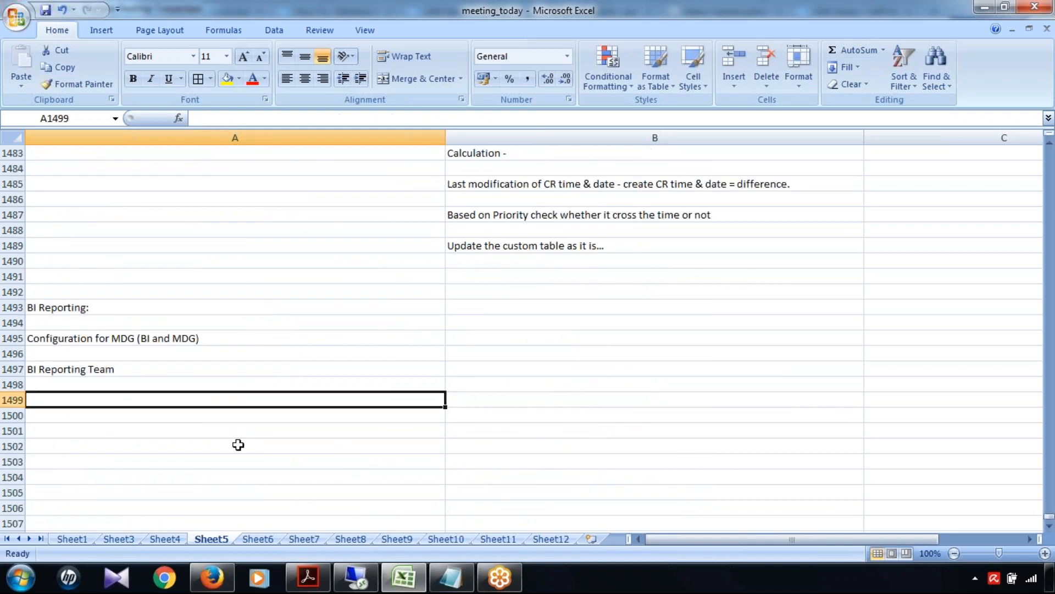
type("BI REport")
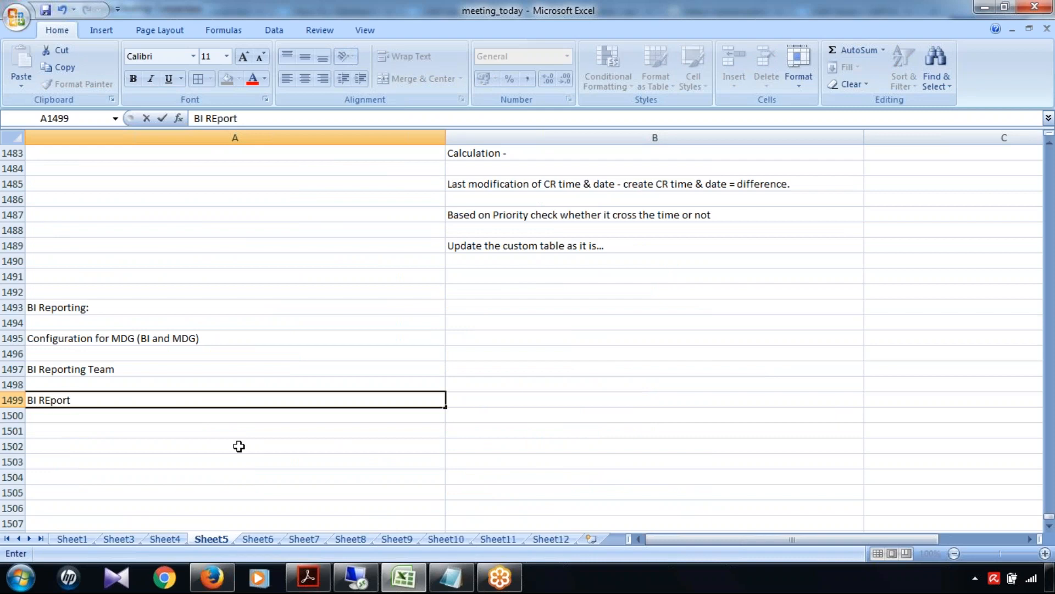
left_click(224, 447)
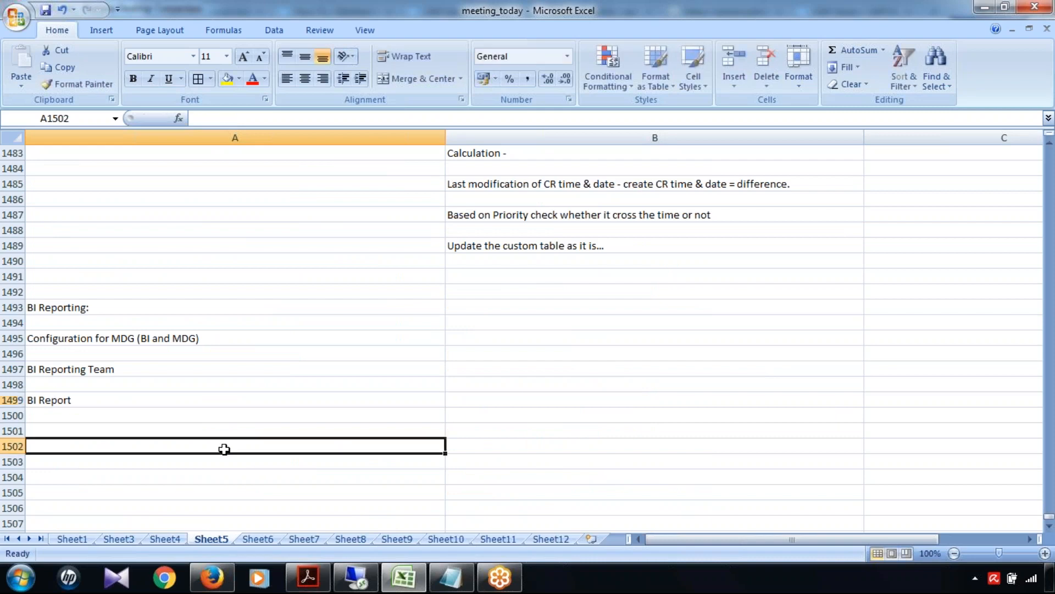
- Extend the note in A1499 to read "BI Report on UI/ BI graphical stuffs"
left_click(226, 398)
left_click(307, 118)
type("on UI")
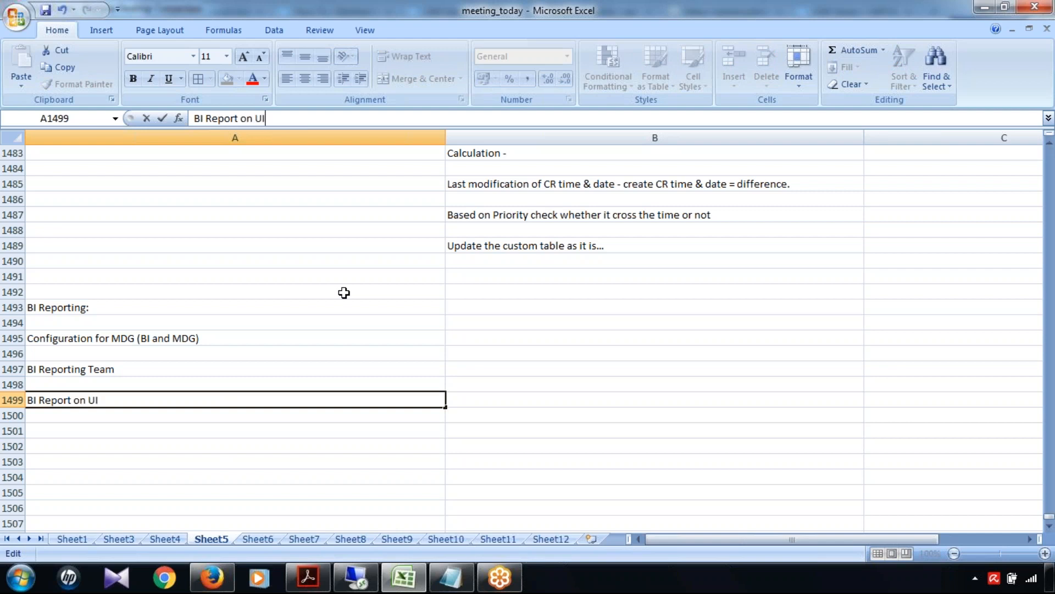
type("?")
key("BackSpace")
type("/ BI graphi")
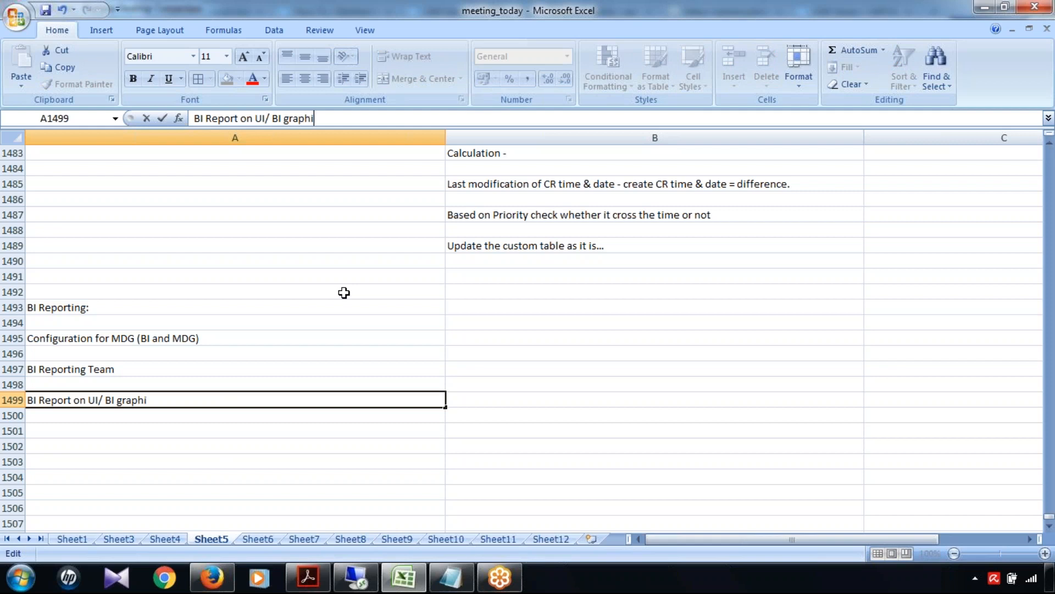
type("cal stuffs")
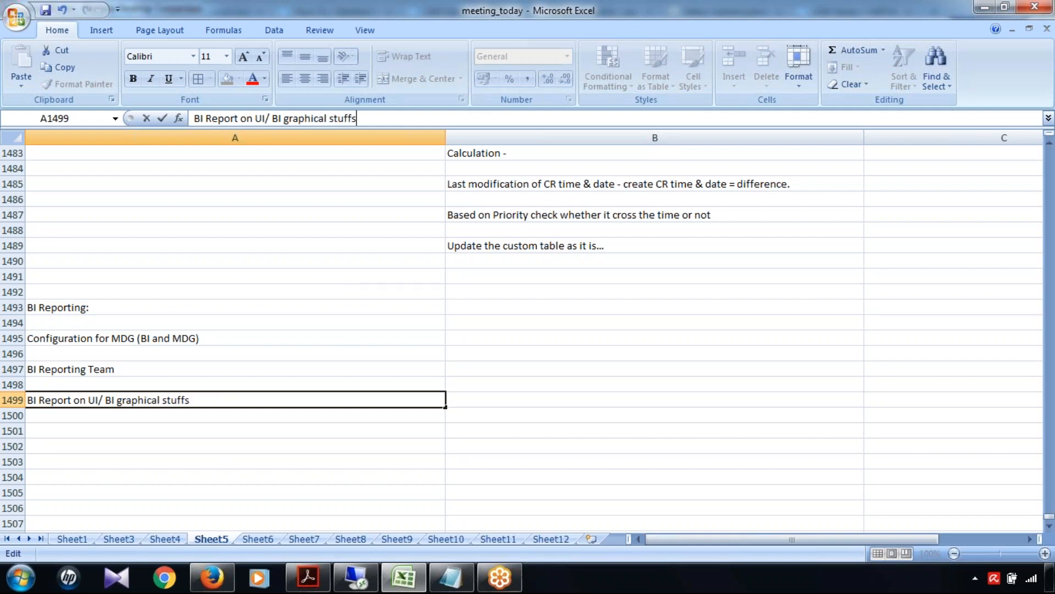
left_click(292, 440)
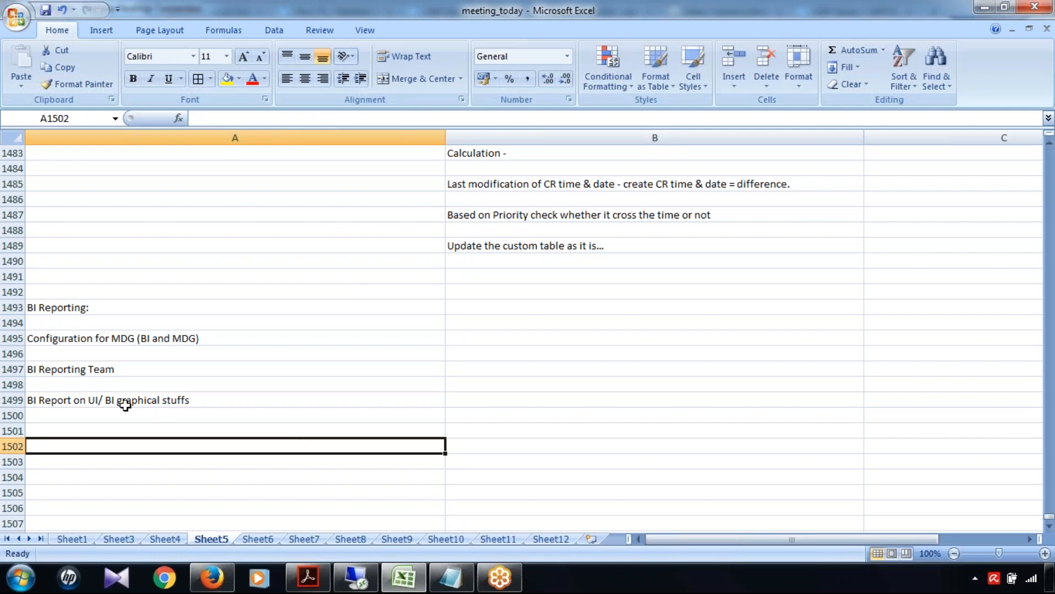
- Make the "BI Reporting:" heading in A1493 bold
left_click(114, 308)
key("ctrl+b")
left_click(122, 337)
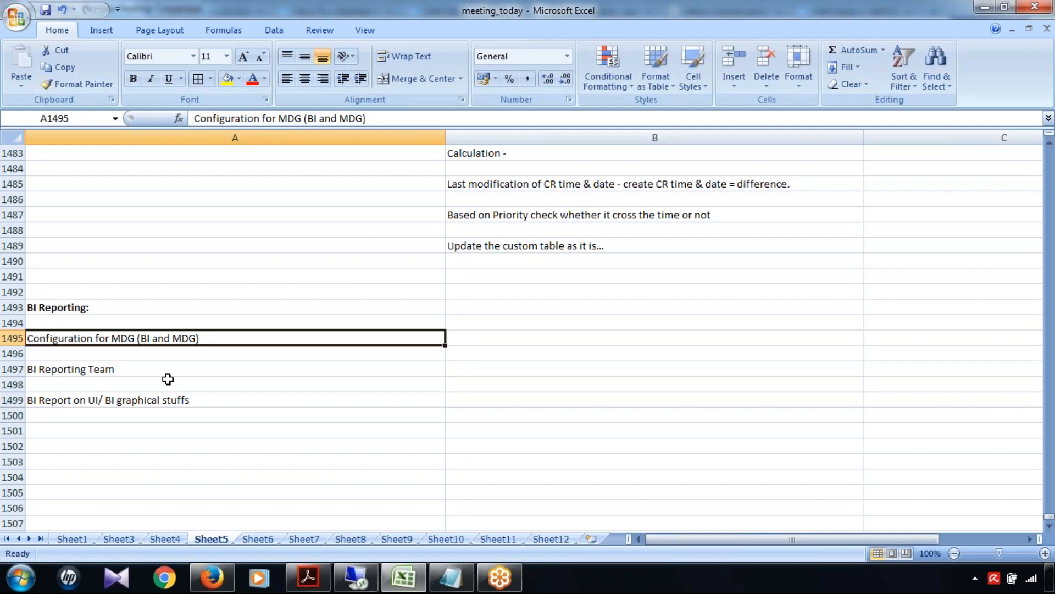
- Review the BI Reporting notes on the reporting team, the UI and graphical reports, and the MDG configuration
left_click(113, 369)
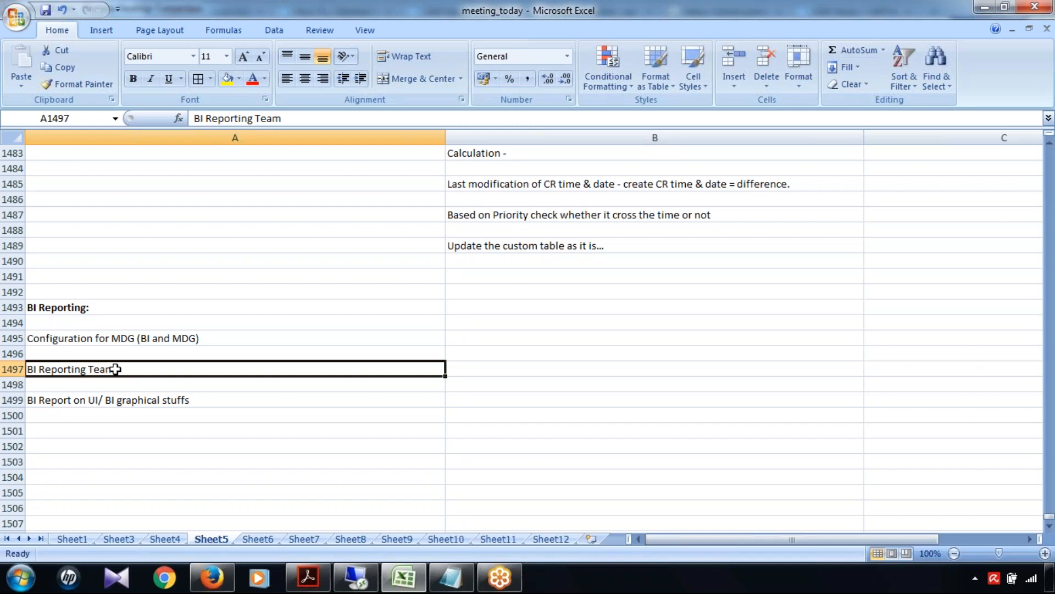
left_click(94, 400)
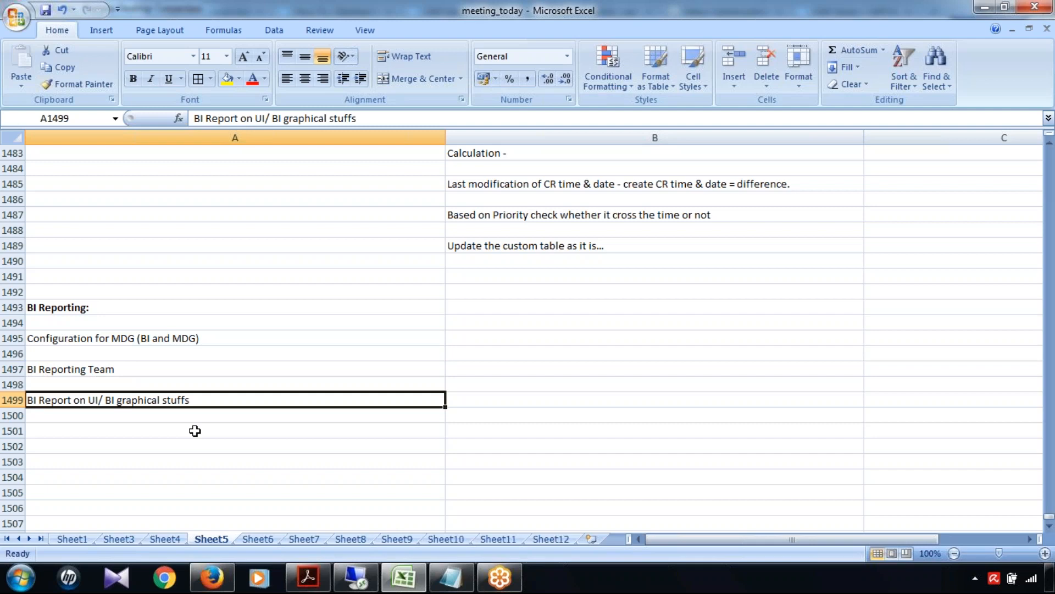
left_click(172, 340)
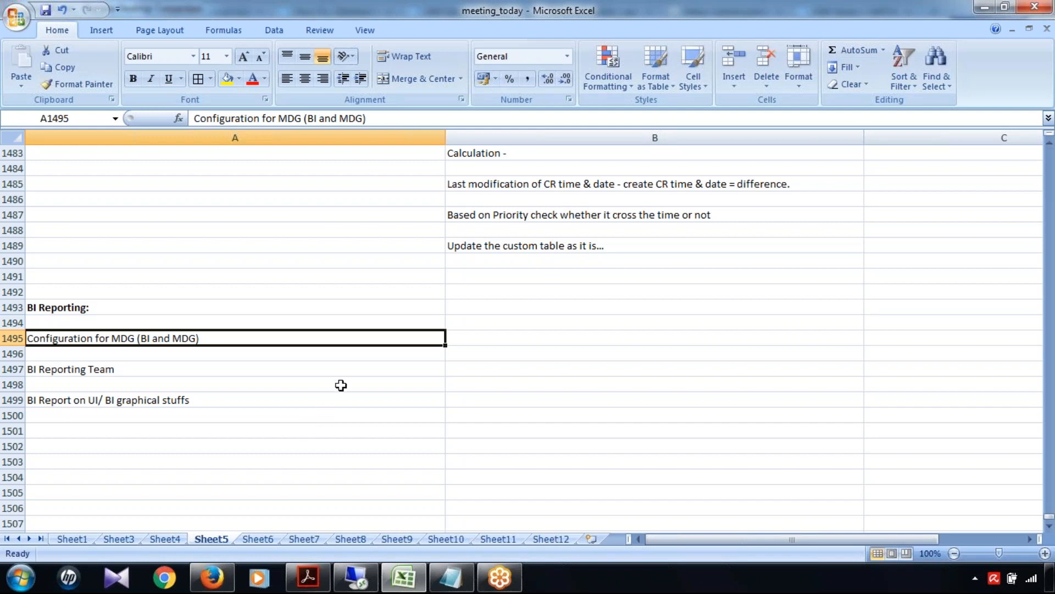
scroll(341, 385, "up", 1)
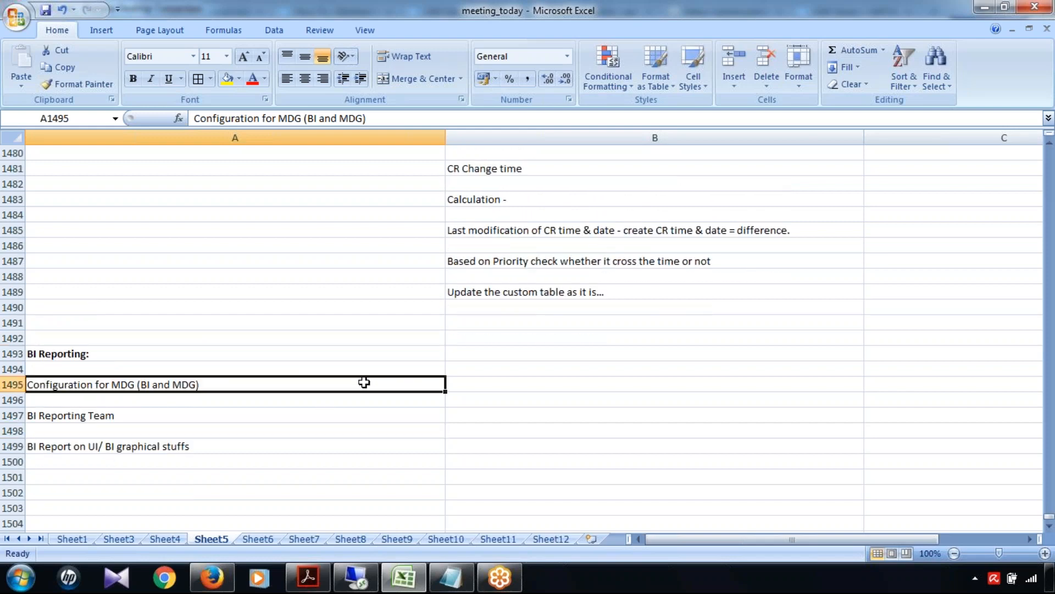
left_click(517, 409)
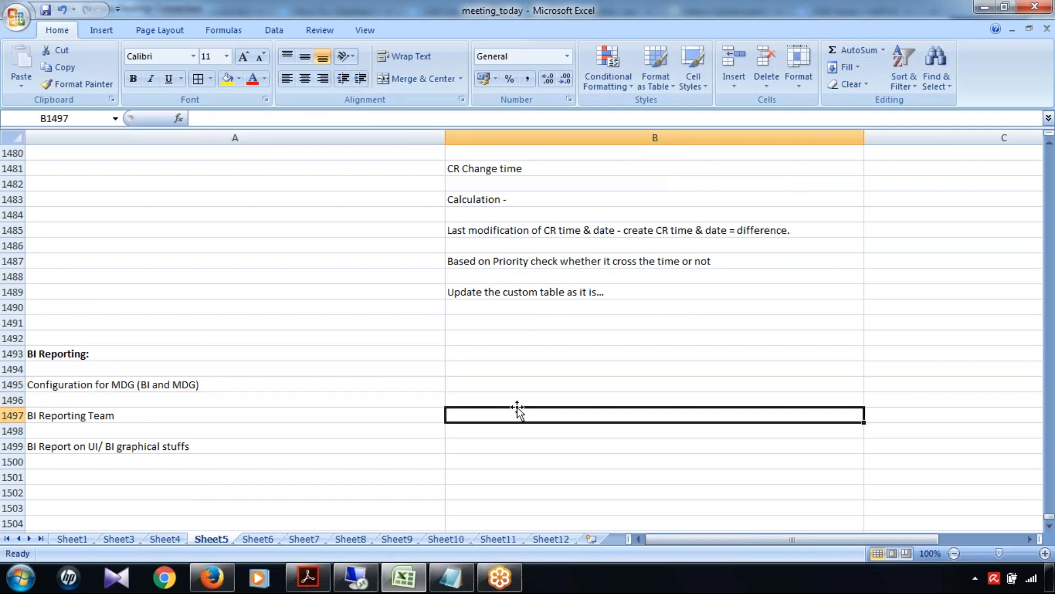
scroll(517, 409, "up", 1)
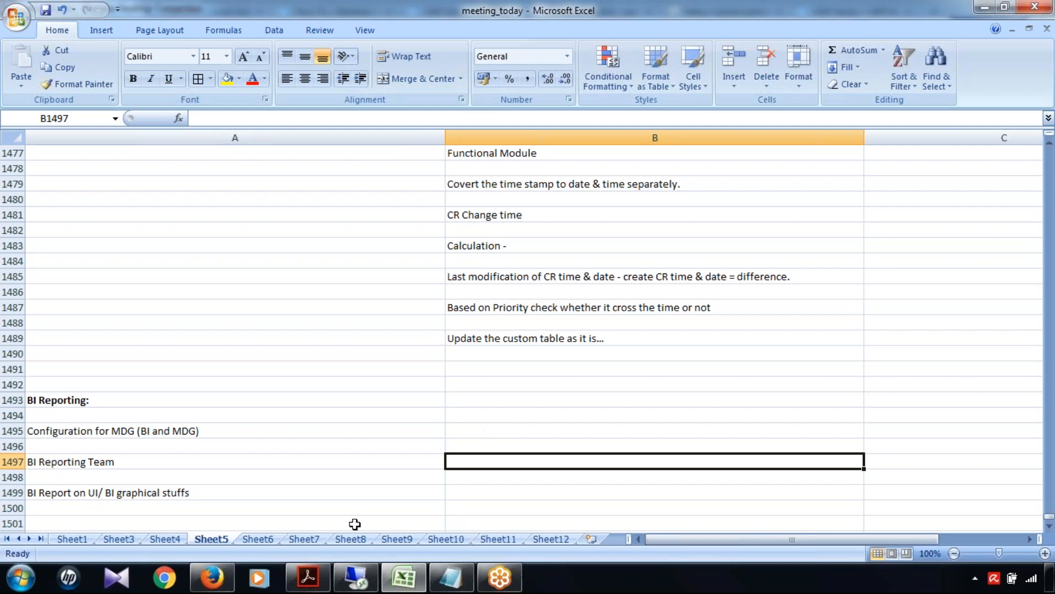
- Switch to the Remote Desktop session and open the Material Governance work center in SAP NetWeaver Business Client
left_click(352, 582)
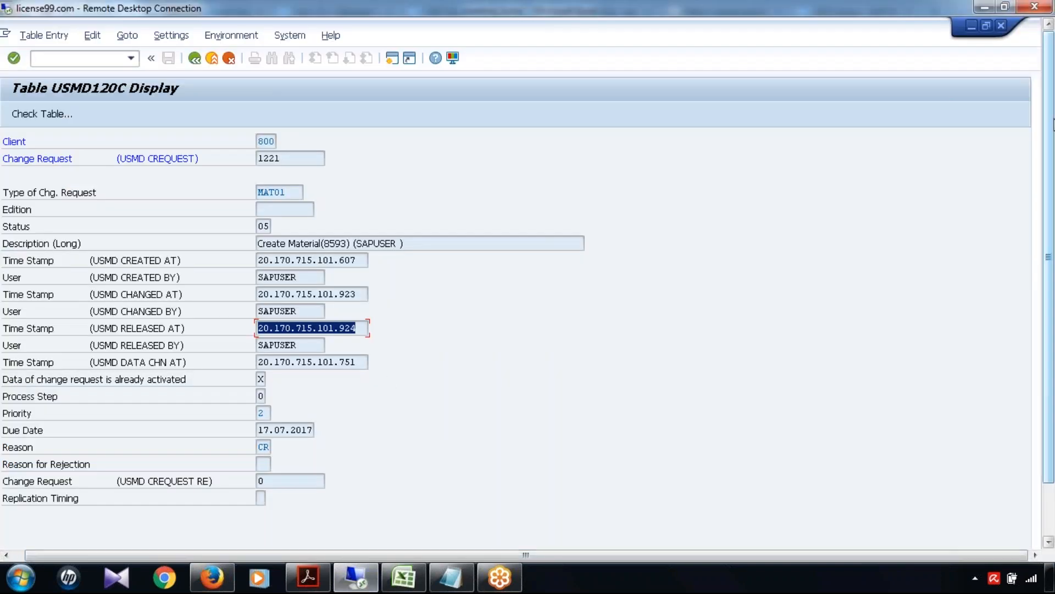
left_click_drag(1052, 125, 1052, 178)
left_click(210, 532)
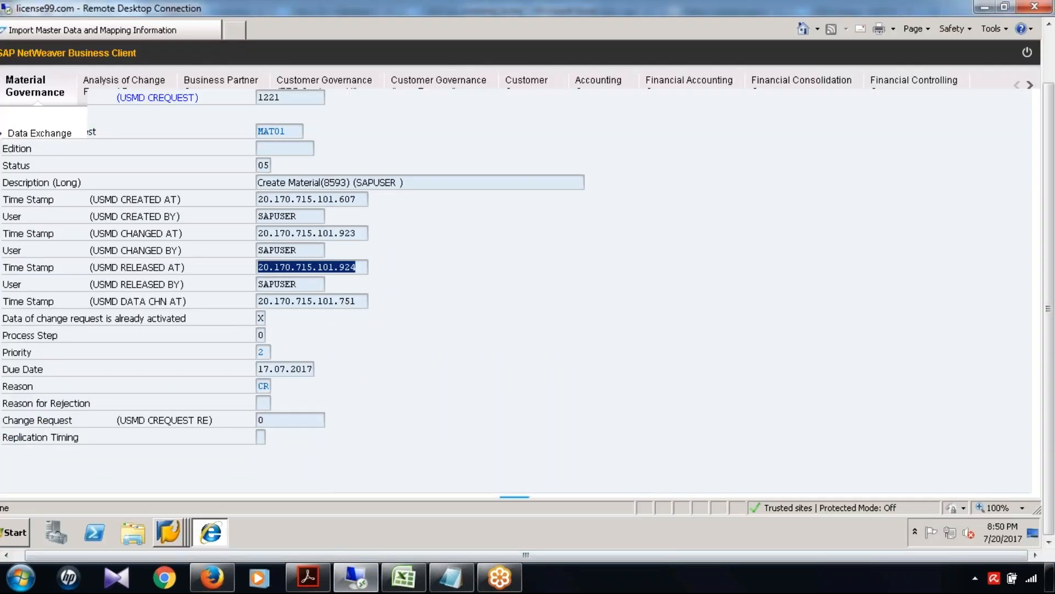
left_click_drag(1049, 248, 1049, 194)
left_click(35, 147)
- Open the Status Report (List View) from the Process Reporting section of Material Governance
scroll(375, 306, "down", 2)
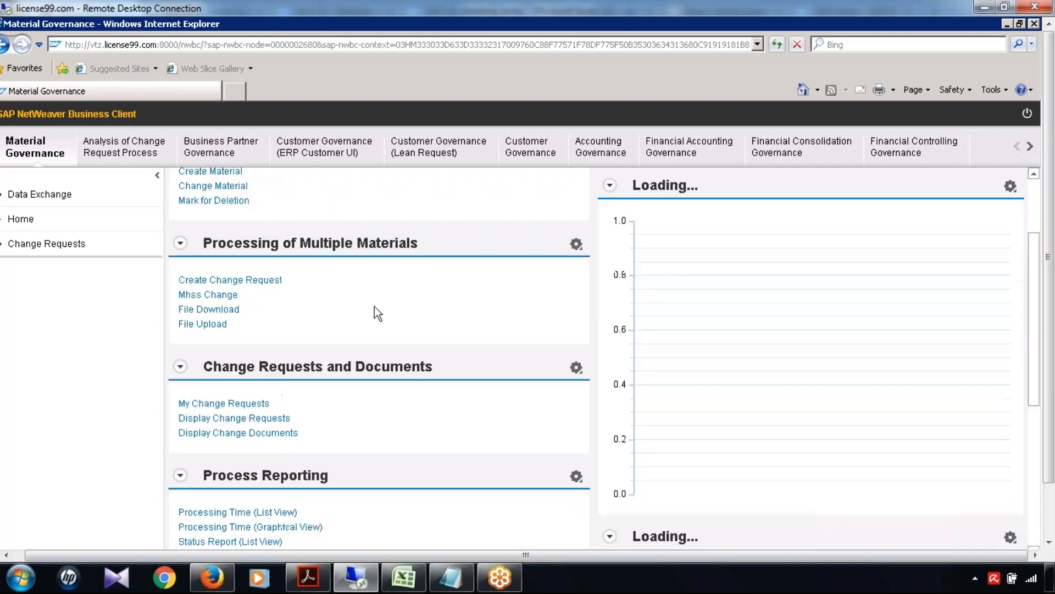
scroll(375, 312, "down", 3)
scroll(598, 357, "down", 1)
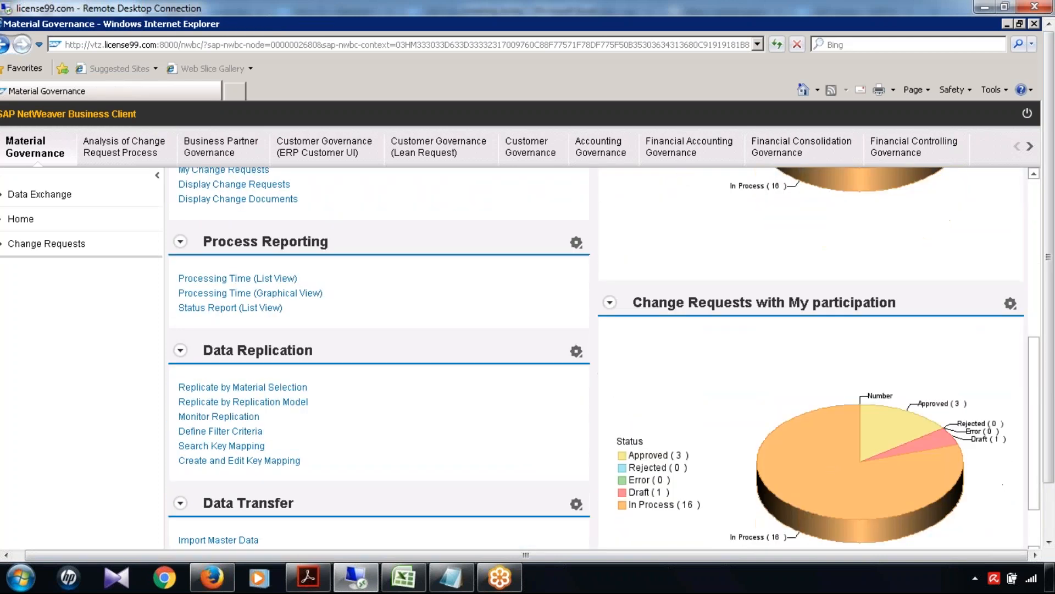
left_click(215, 309)
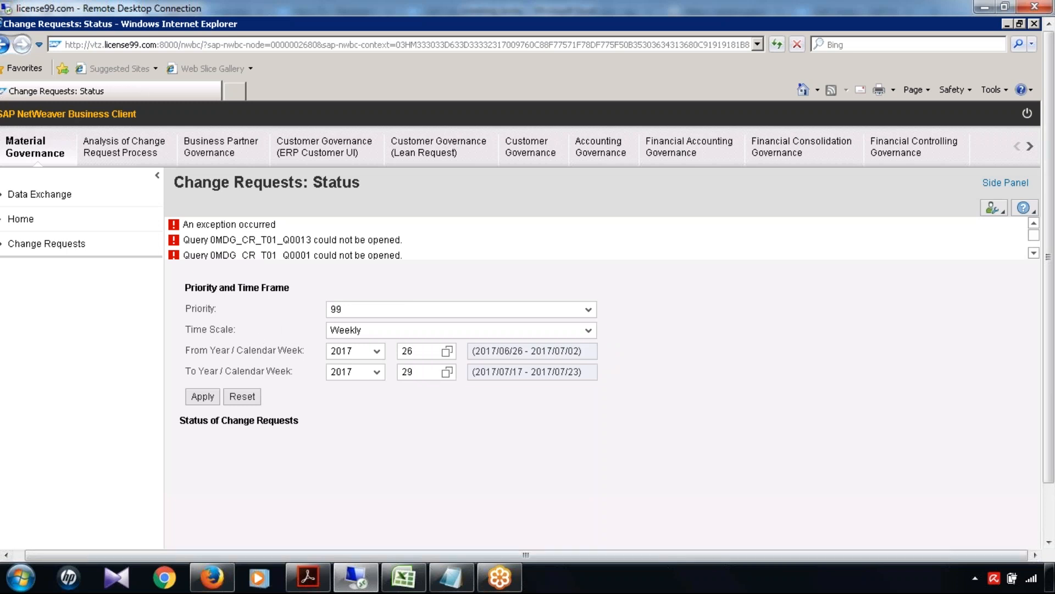
- Switch back to the Excel workbook and locate the Step 3 calculation notes starting at B1462
left_click(418, 575)
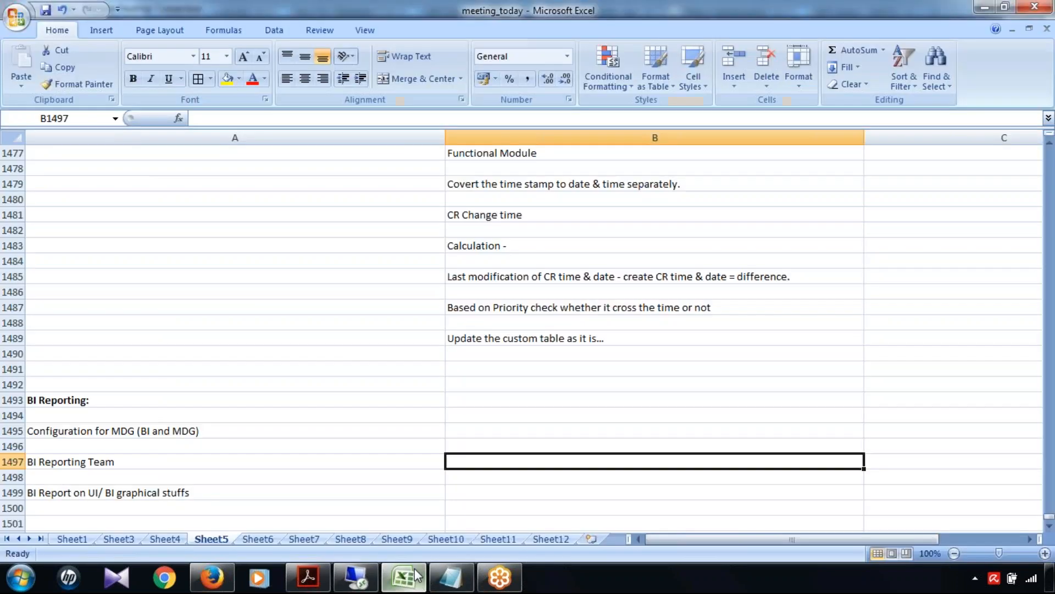
scroll(550, 494, "up", 9)
scroll(555, 506, "up", 1)
scroll(555, 505, "down", 3)
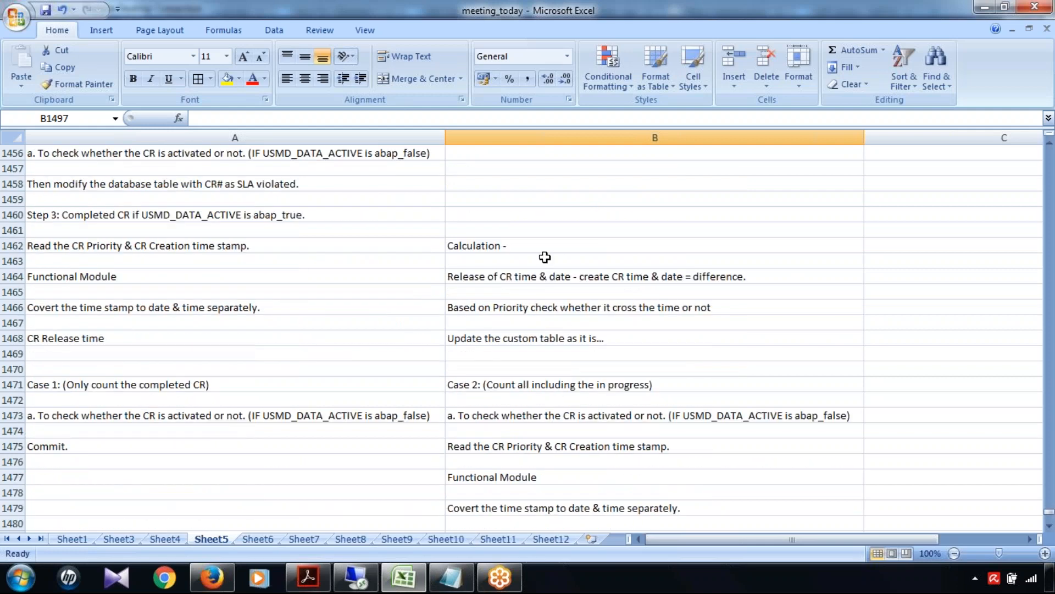
left_click(544, 247)
scroll(552, 302, "up", 2)
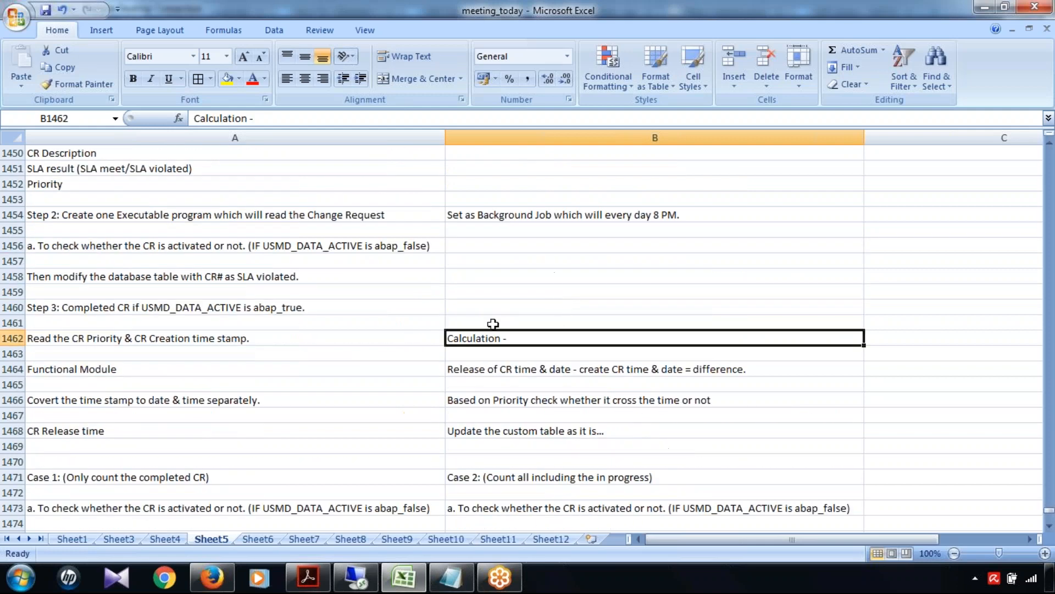
- Enter the note "****Calculate the Sturday & Sunday." in B1470, below the custom table update line
left_click(551, 456)
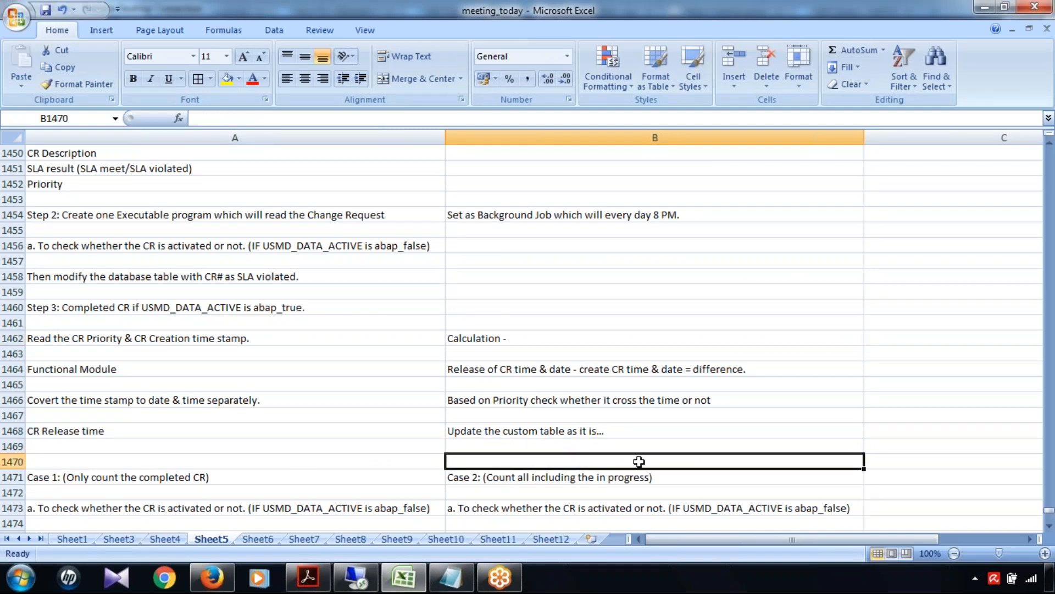
type("If")
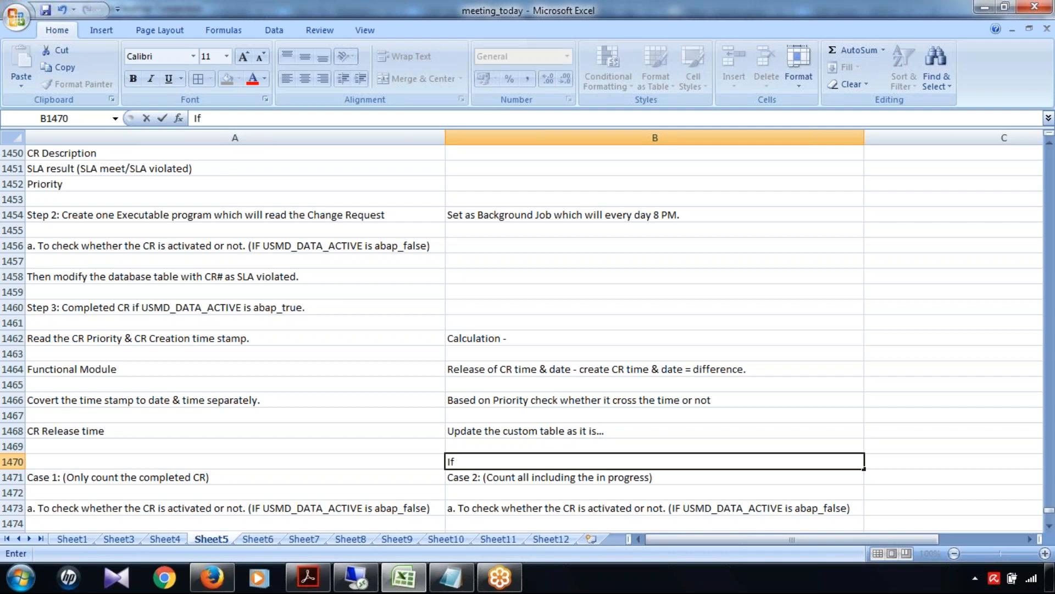
key("BackSpace")
key("BackSpace")
type("****Calculate")
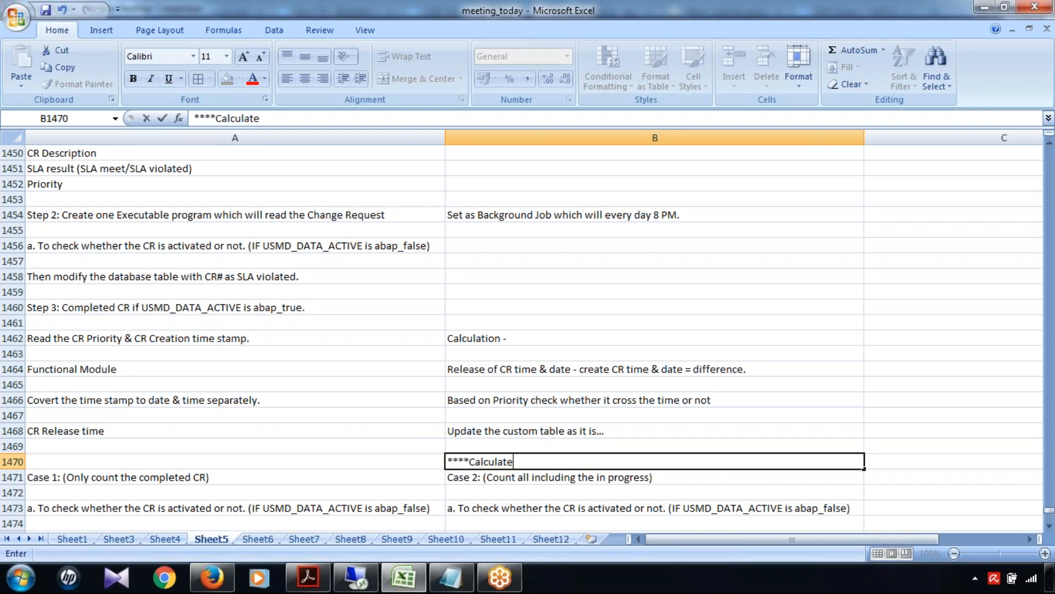
type(" the Sturday &")
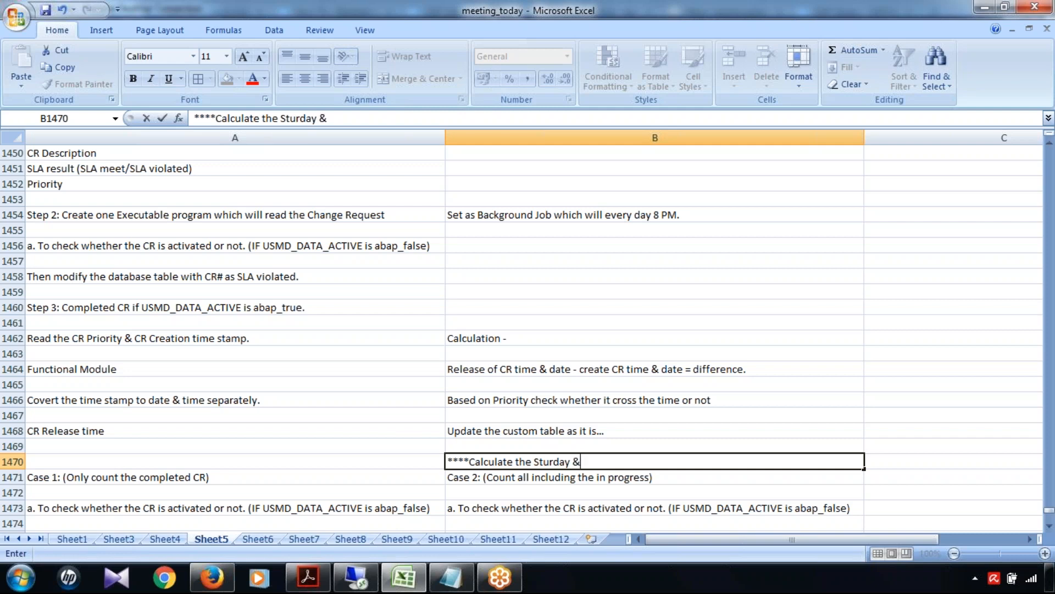
type(" Sunday.")
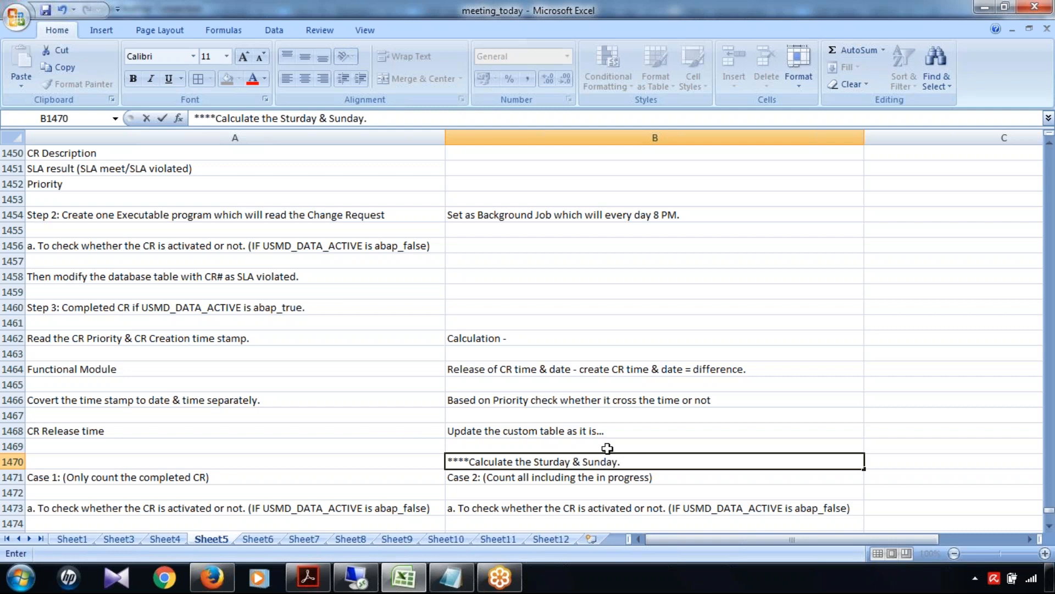
left_click(456, 443)
left_click(558, 460)
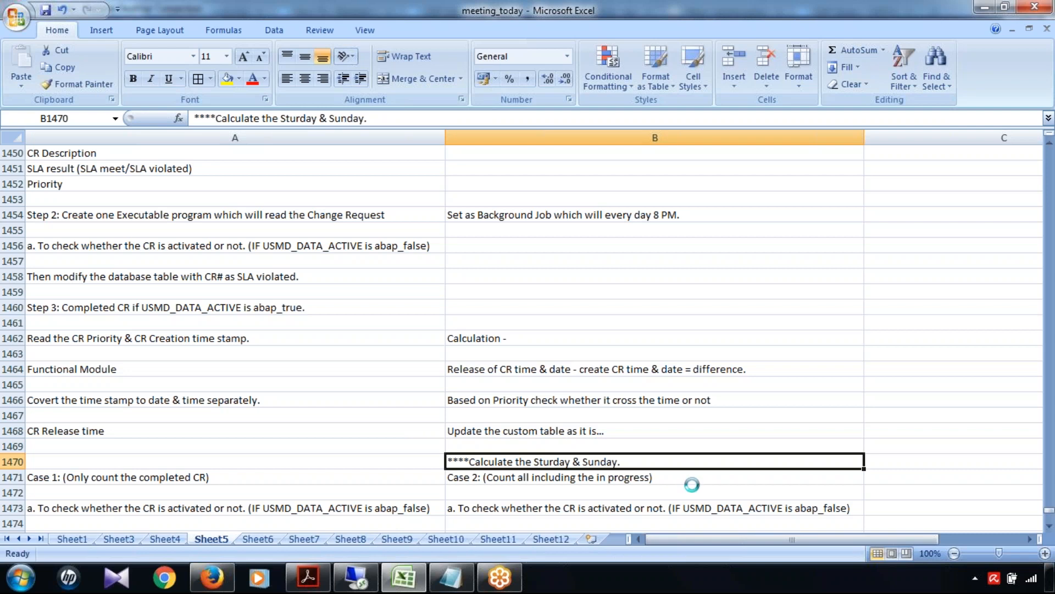
- Switch to the Remote Desktop session and open Processing Time (List View) from the Process Reporting section of Material Governance
left_click(355, 577)
left_click(44, 160)
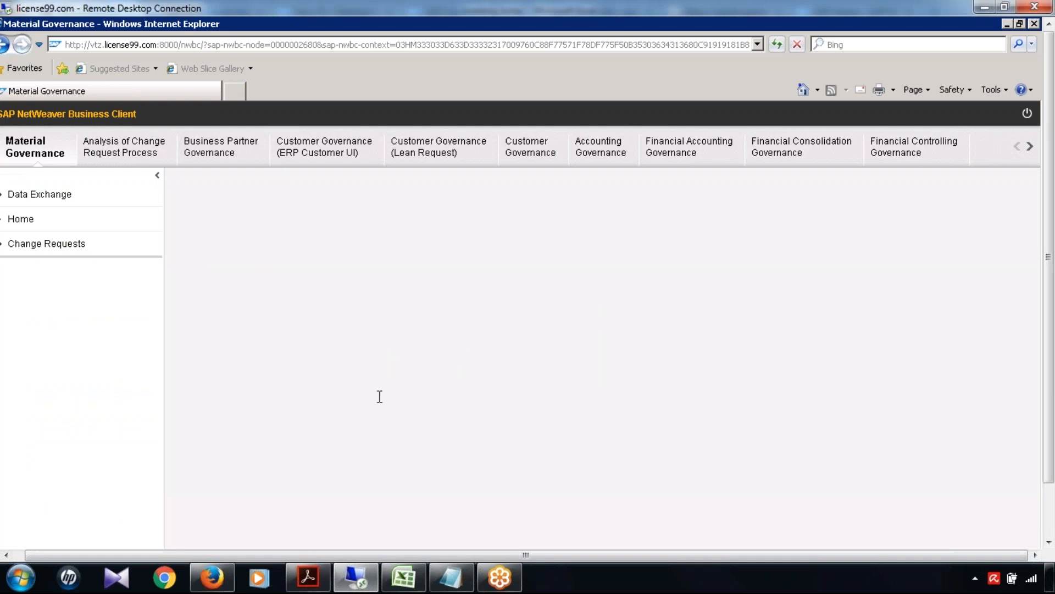
scroll(378, 399, "down", 3)
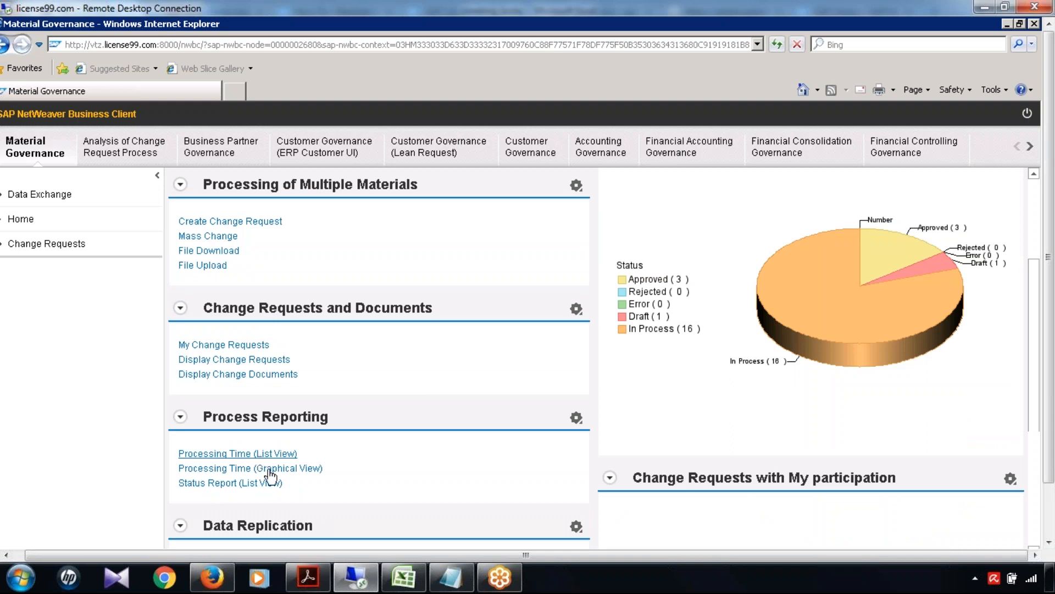
left_click(242, 454)
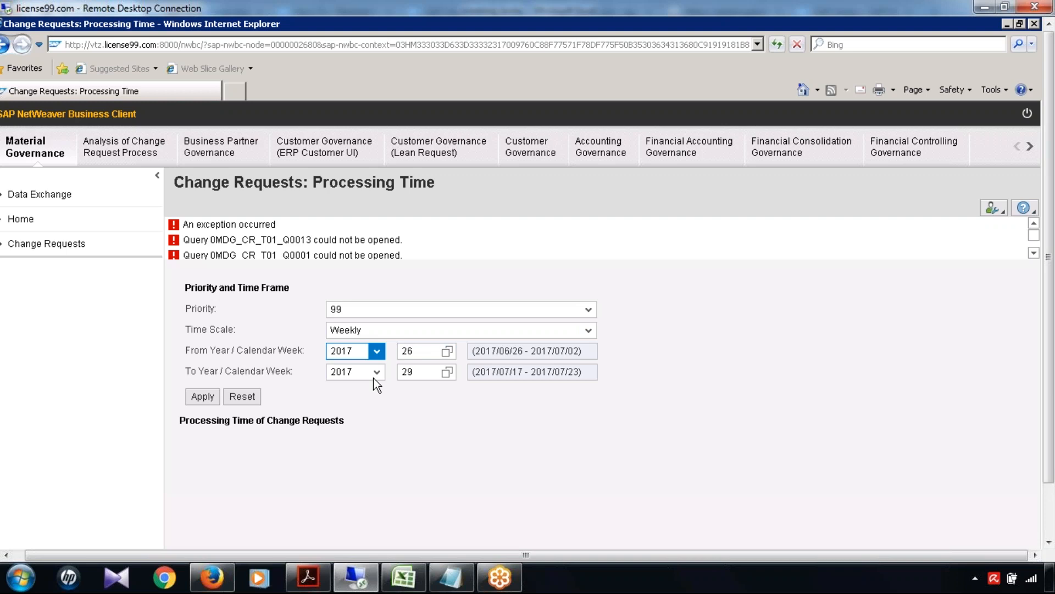
- Apply the processing time report's preset priority and time frame, return to the Material Governance home page and minimize the browser
left_click(203, 397)
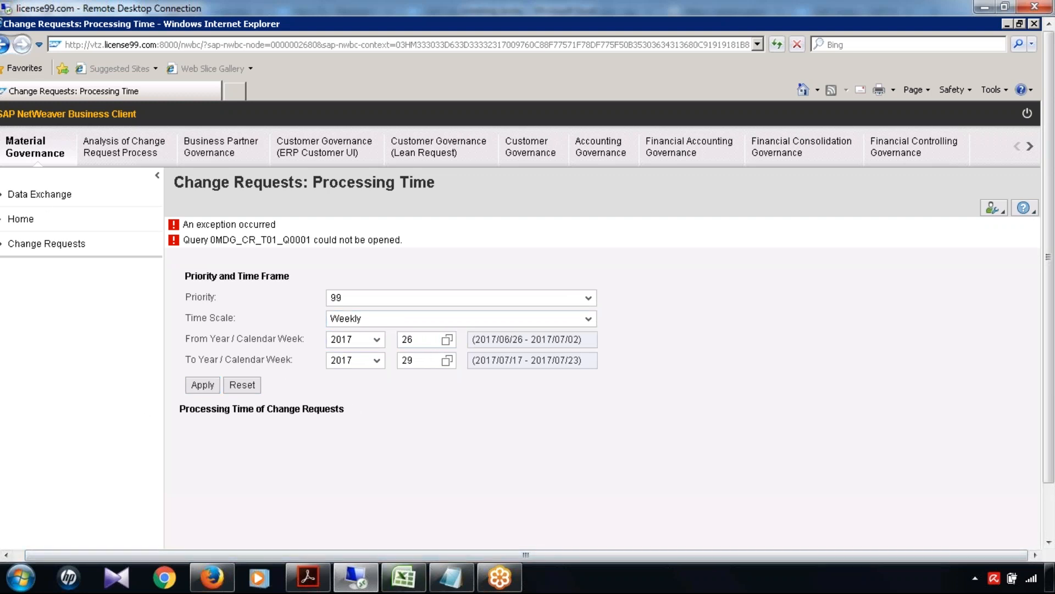
left_click(21, 219)
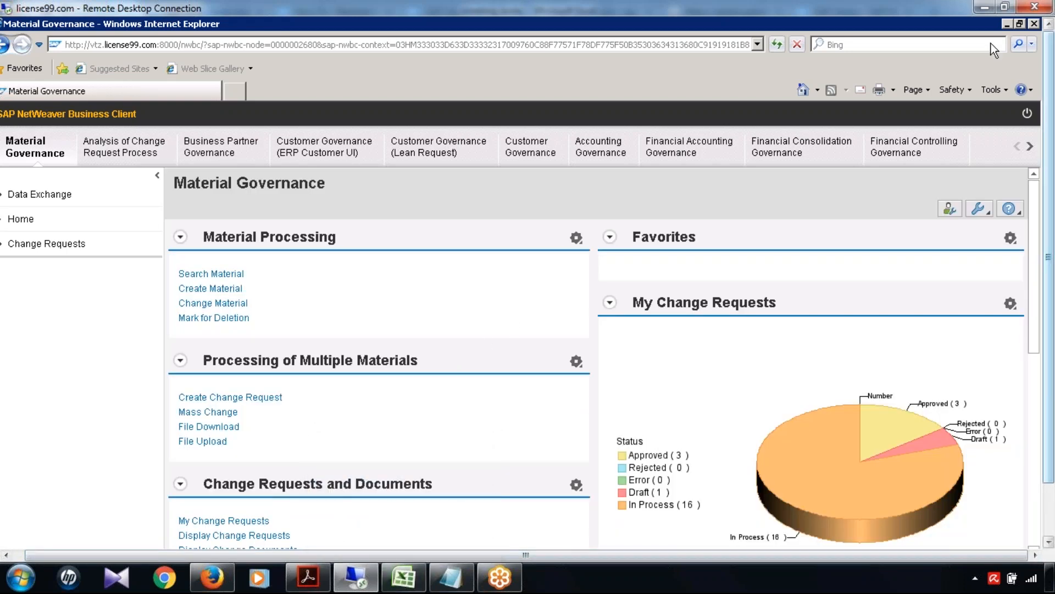
left_click(1005, 25)
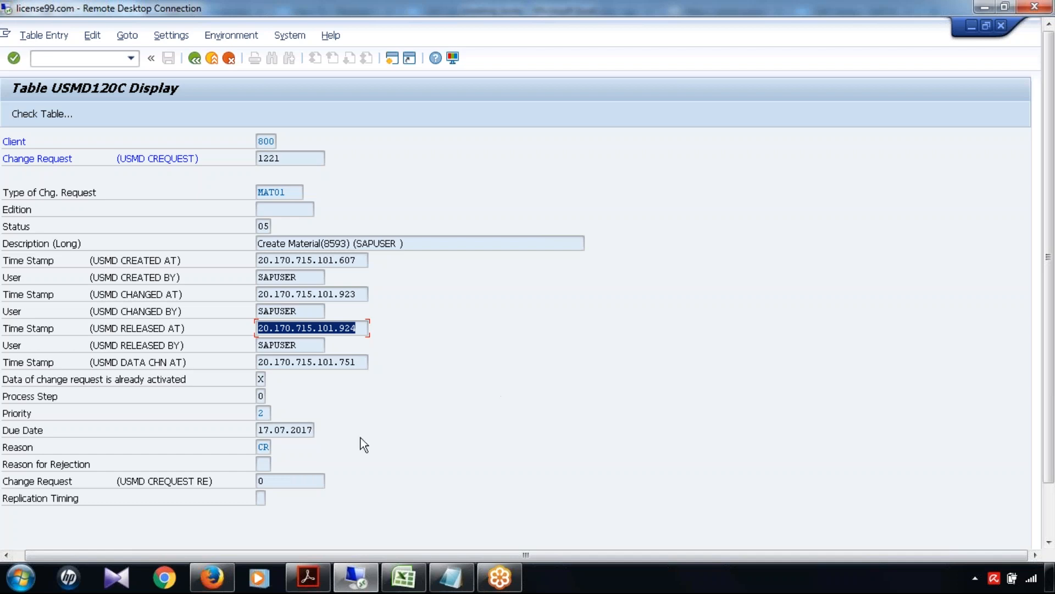
- Switch back to the Excel workbook and review the SLA case study notes from A1444 on, including the background job note in B1454
left_click(394, 581)
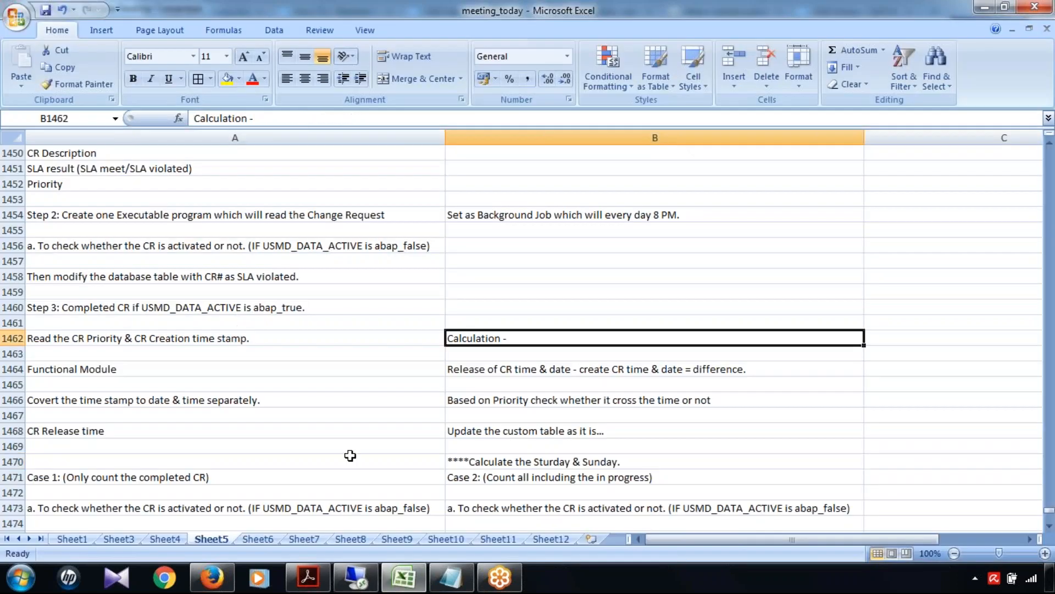
scroll(405, 403, "up", 1)
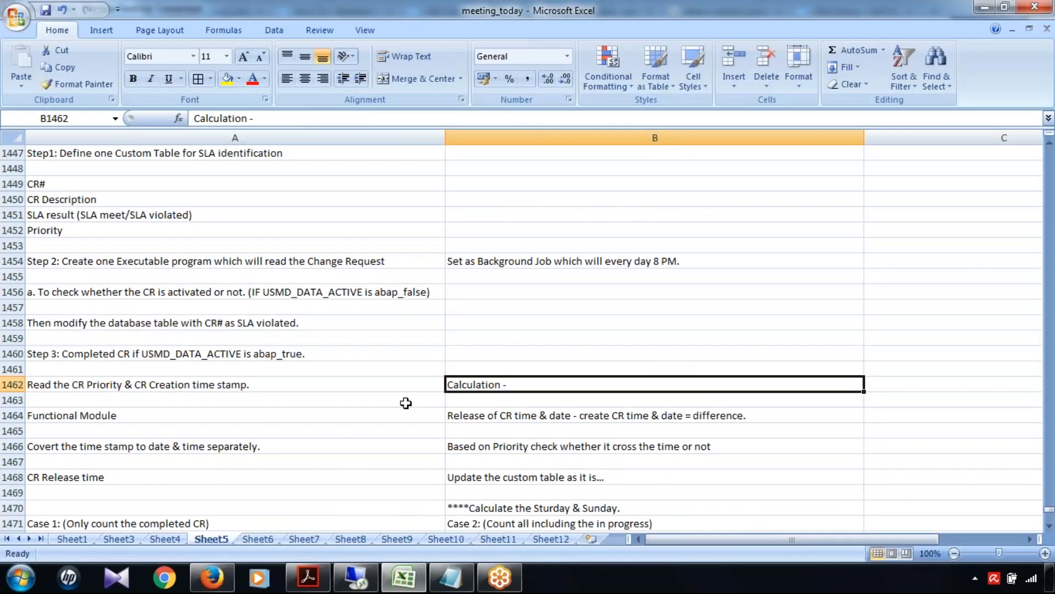
scroll(405, 402, "up", 1)
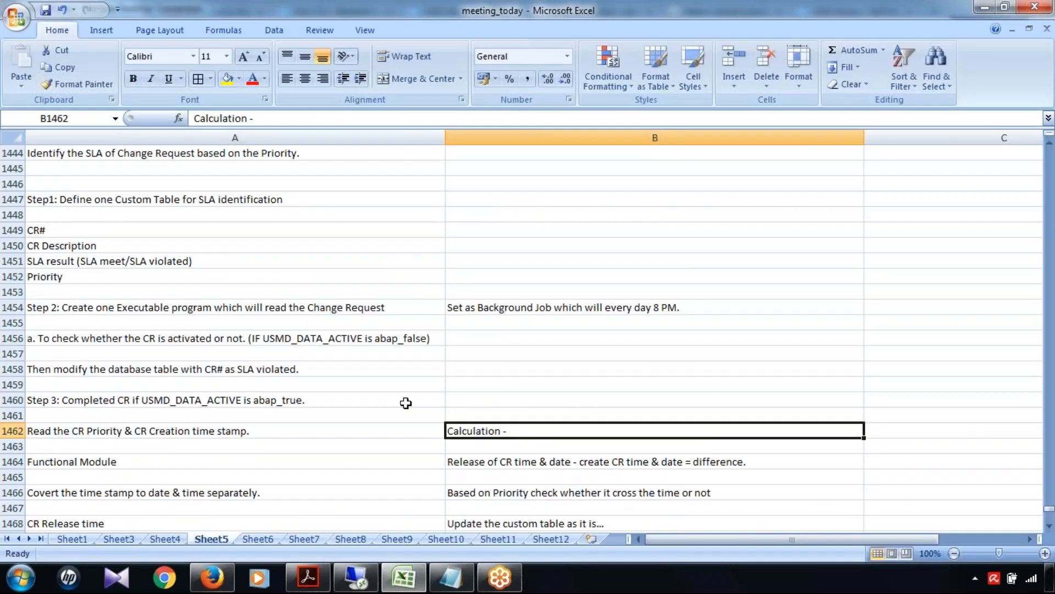
scroll(406, 403, "up", 1)
left_click_drag(137, 198, 188, 441)
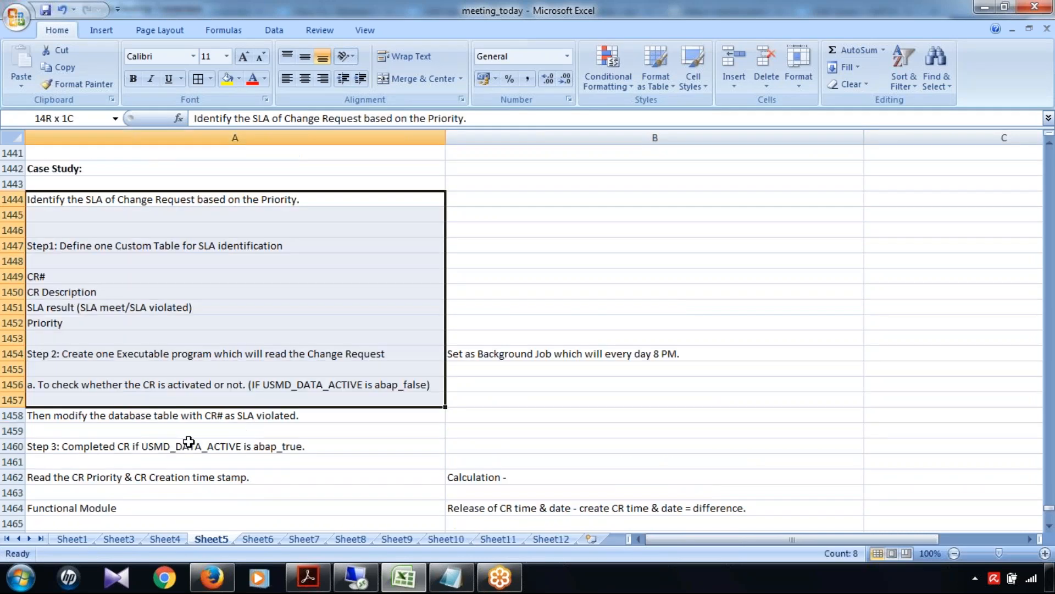
left_click(550, 399)
left_click(352, 353)
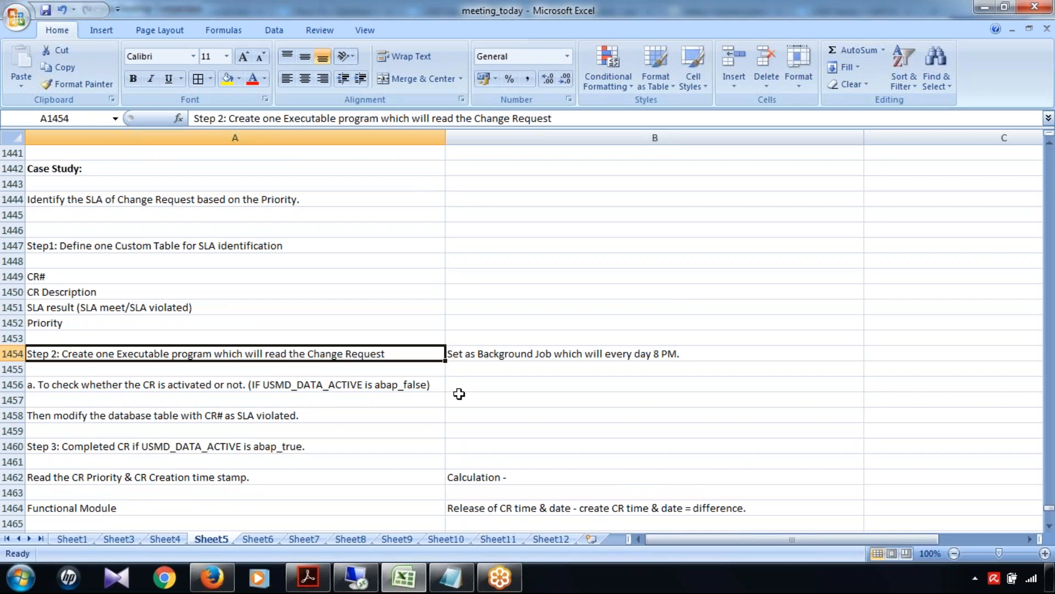
scroll(459, 394, "down", 1)
scroll(460, 395, "down", 2)
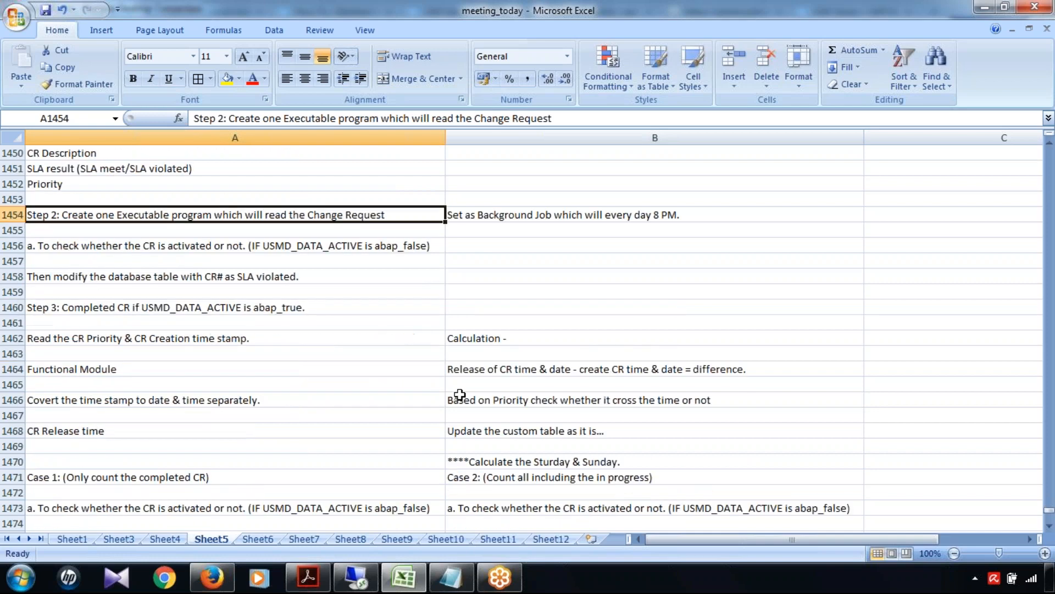
left_click(550, 231)
key("Up")
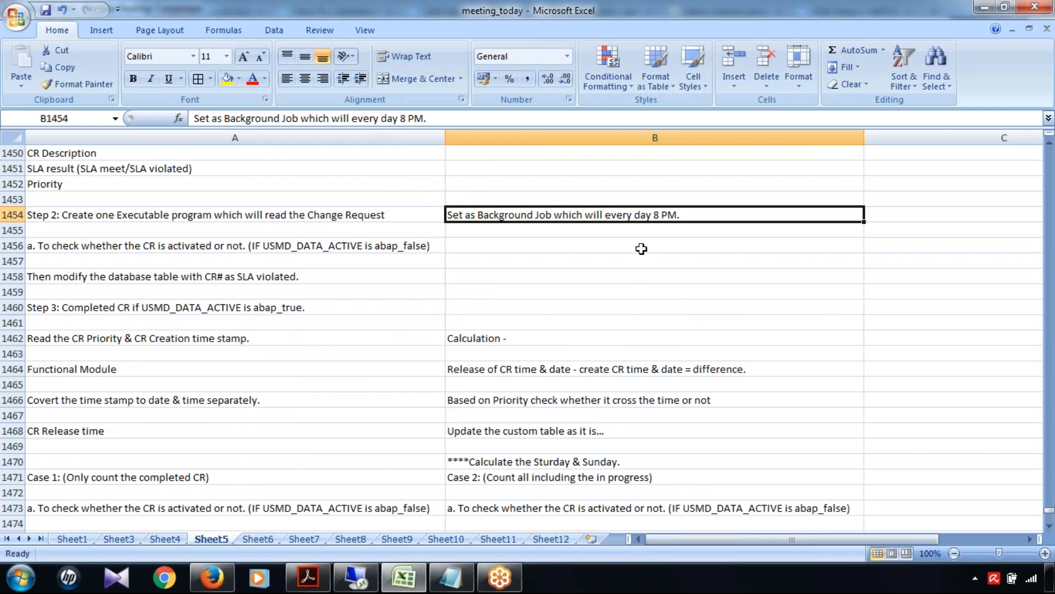
left_click(613, 244)
left_click(627, 214)
- Enter the heading "Enhance:" in B1493, beside the BI Reporting heading
scroll(621, 396, "down", 1)
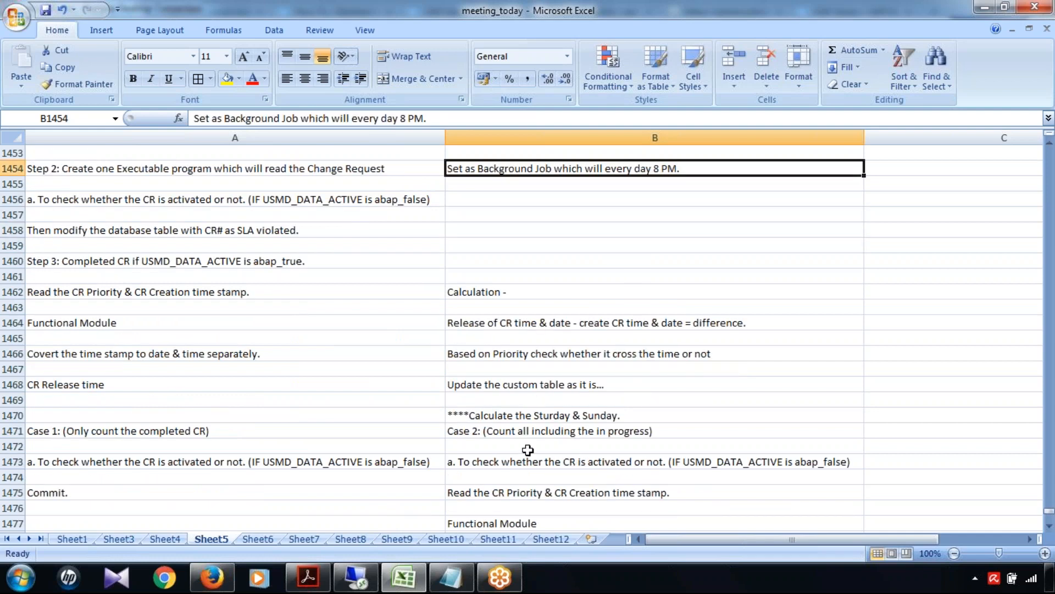
scroll(528, 450, "down", 3)
scroll(527, 450, "down", 5)
left_click(610, 400)
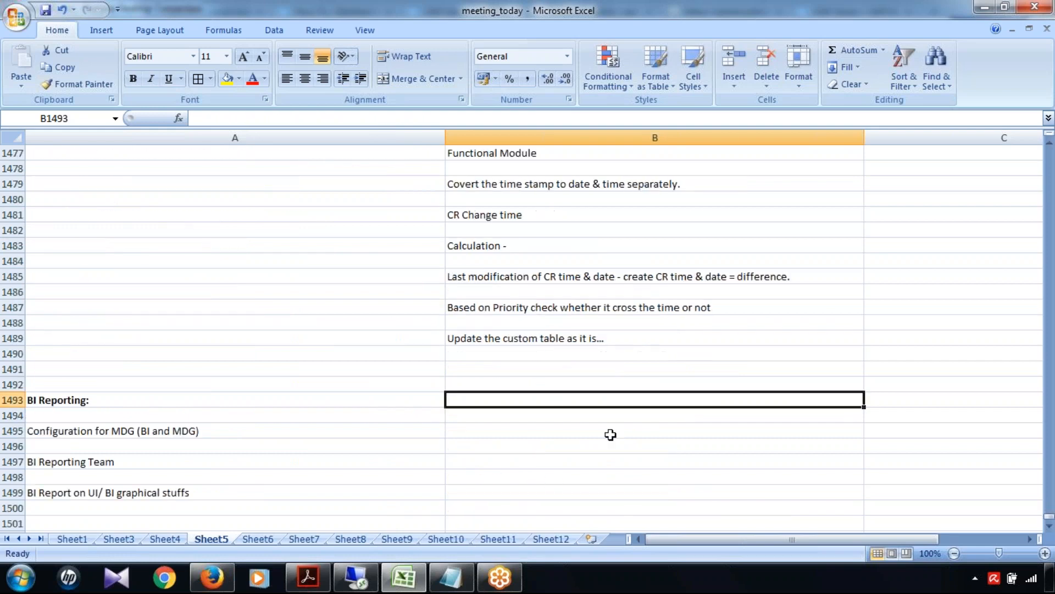
type("Enhance:")
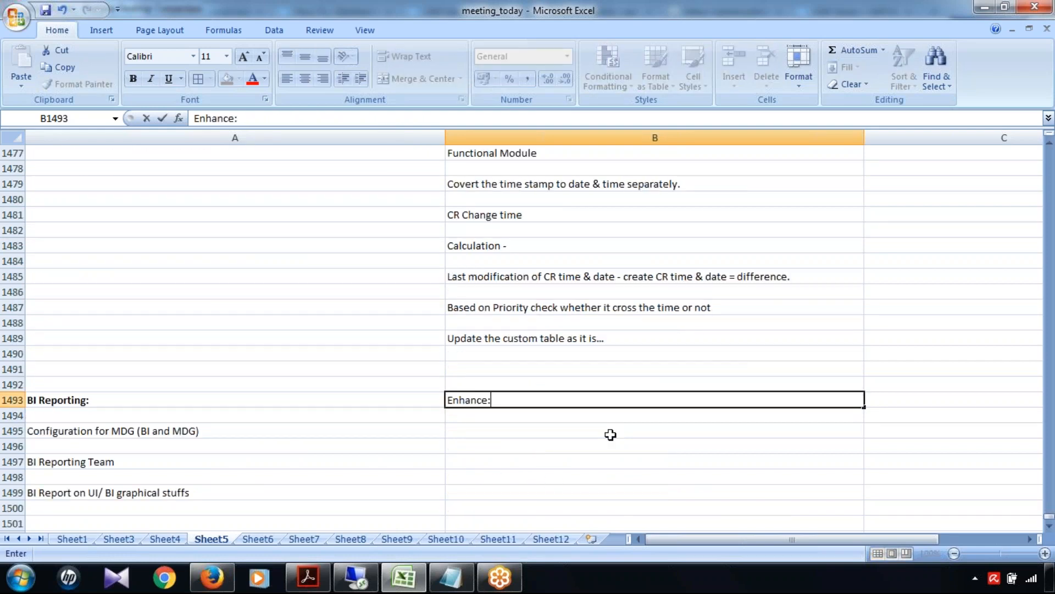
- Enter the note "If the CR SLA Violated, Email Triggers." in B1495 under the Enhance heading
left_click(466, 431)
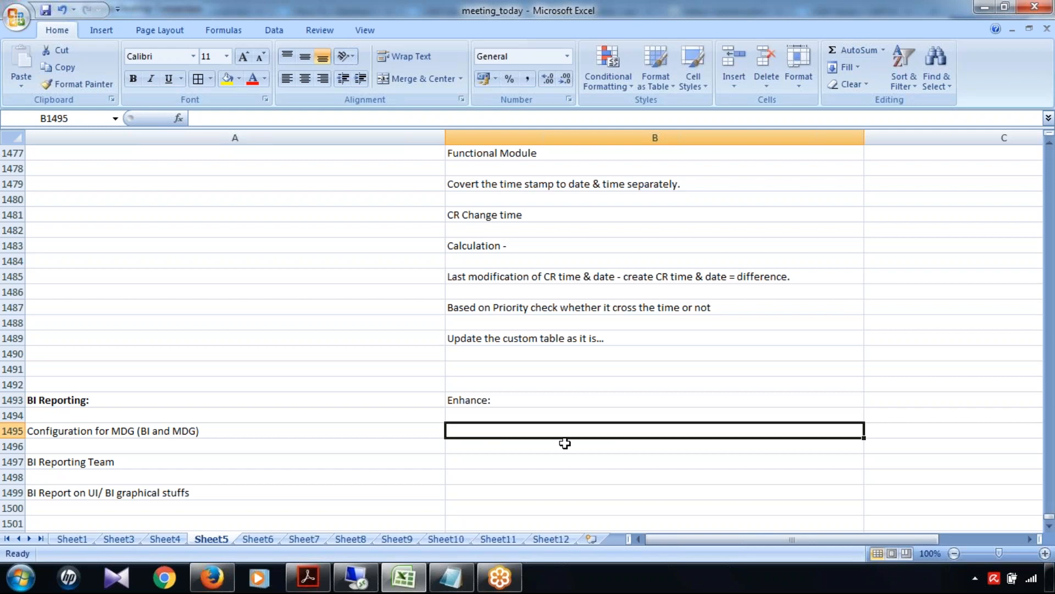
scroll(558, 380, "up", 7)
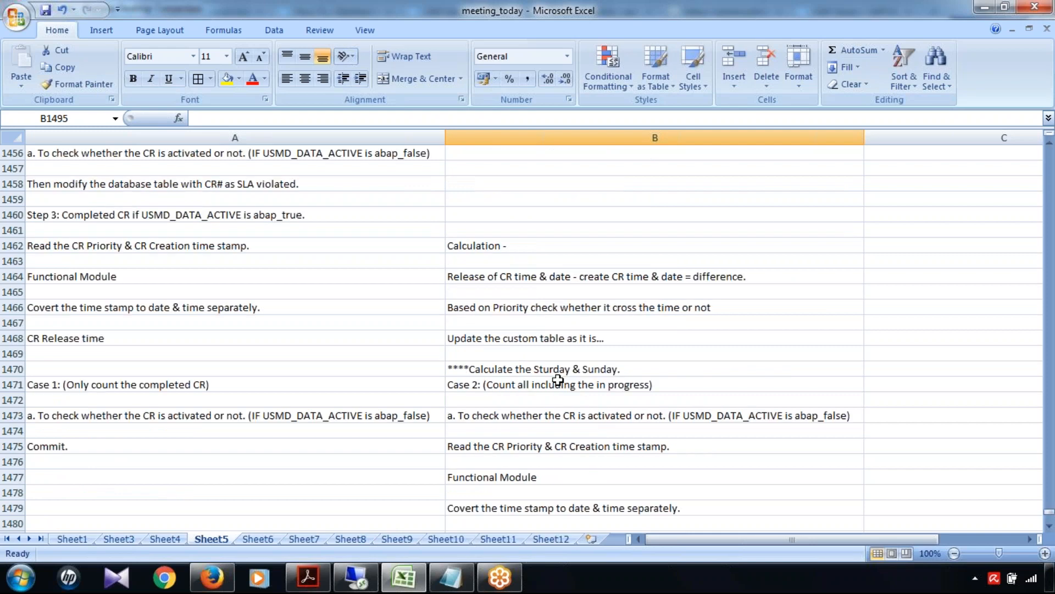
scroll(559, 379, "down", 7)
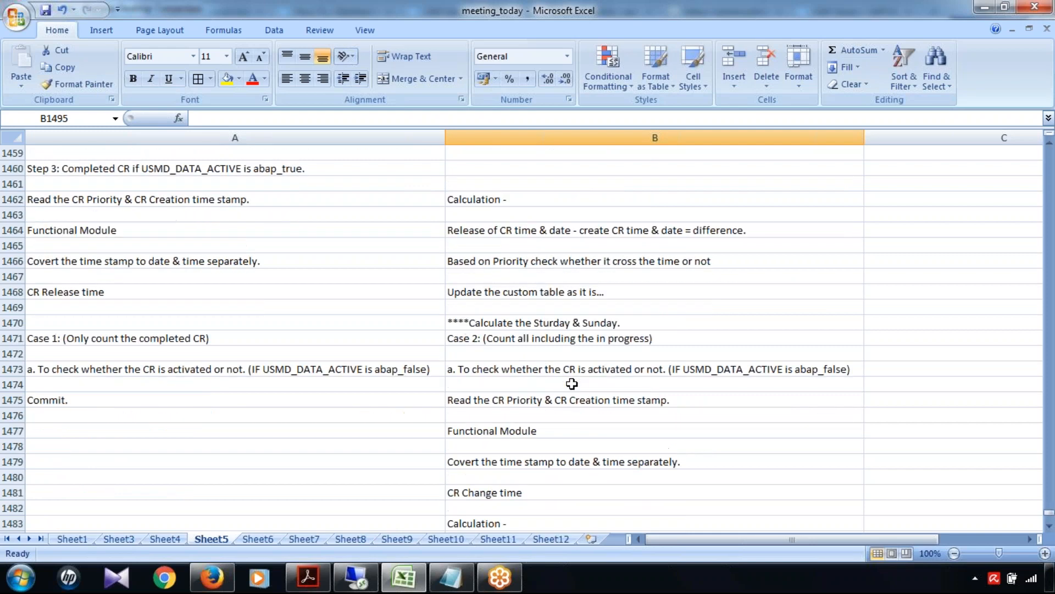
type("If")
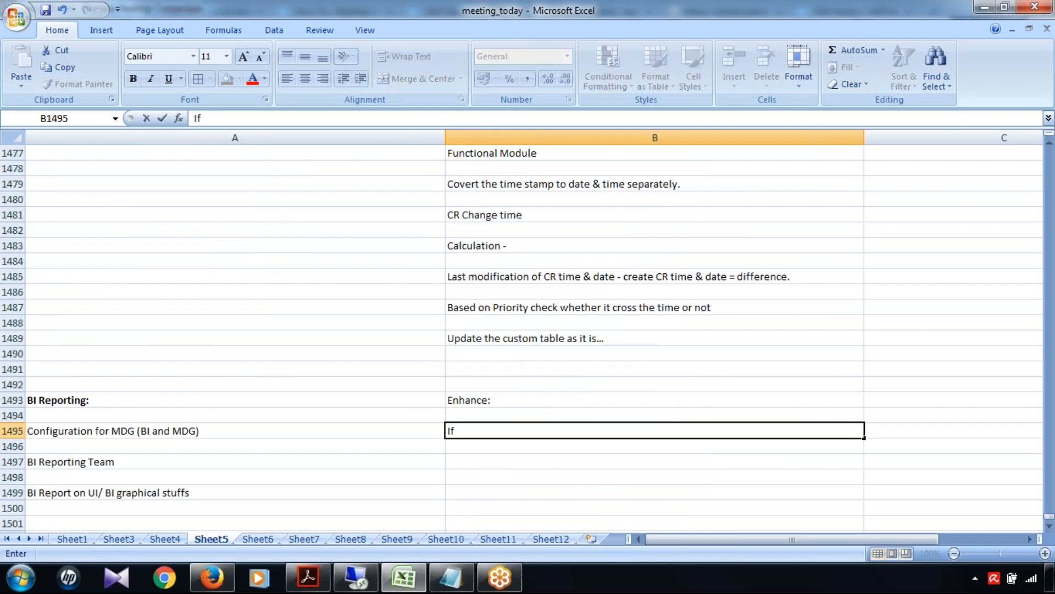
type(" the CR SLA Vio")
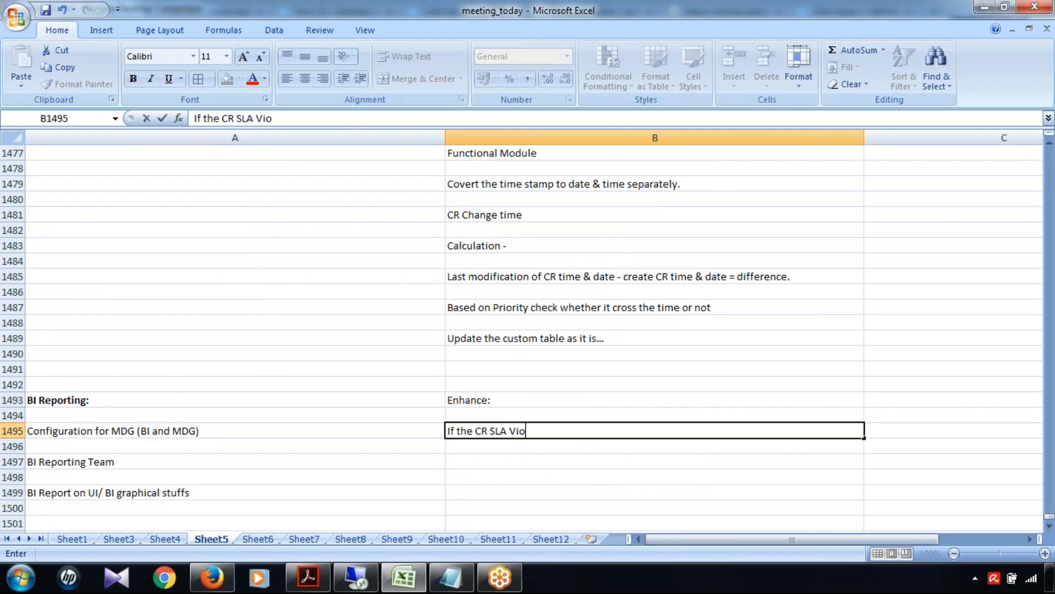
type("lated, Email")
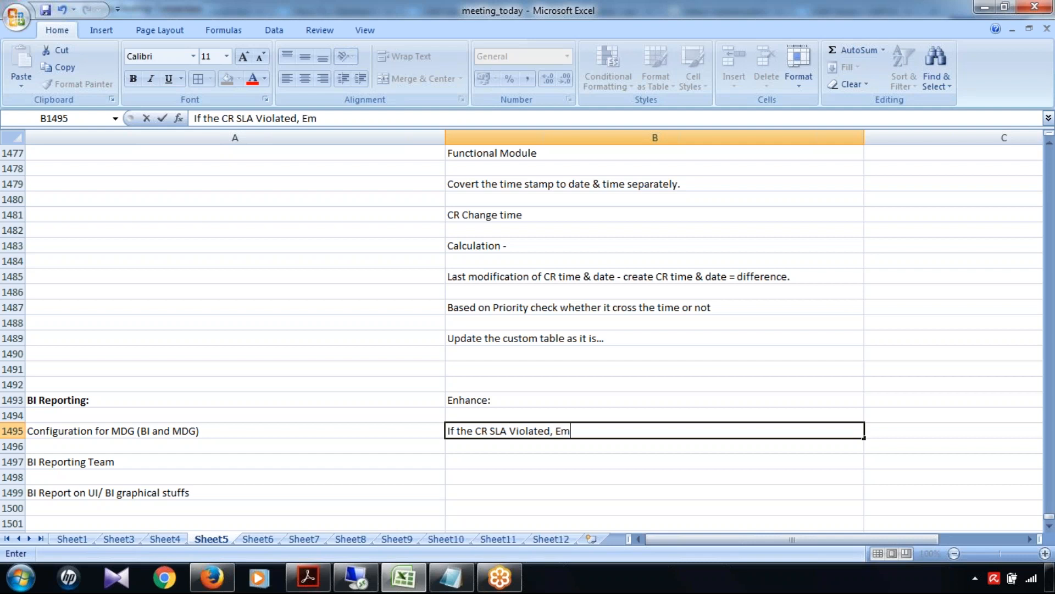
type("Triggers.")
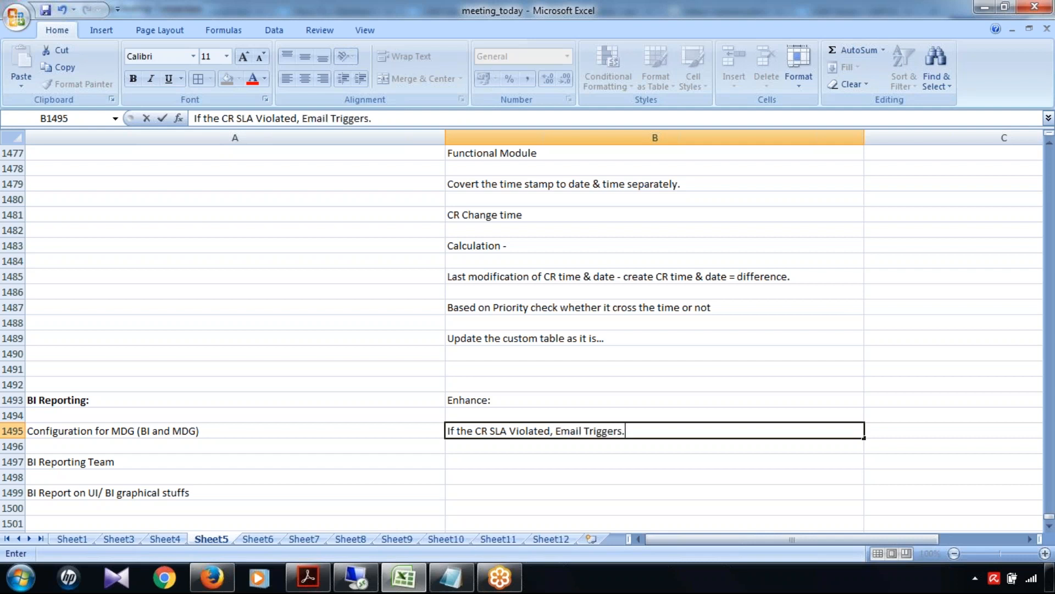
- Enter the note "Email Notification Code." in B1497, below the email trigger line
left_click(516, 463)
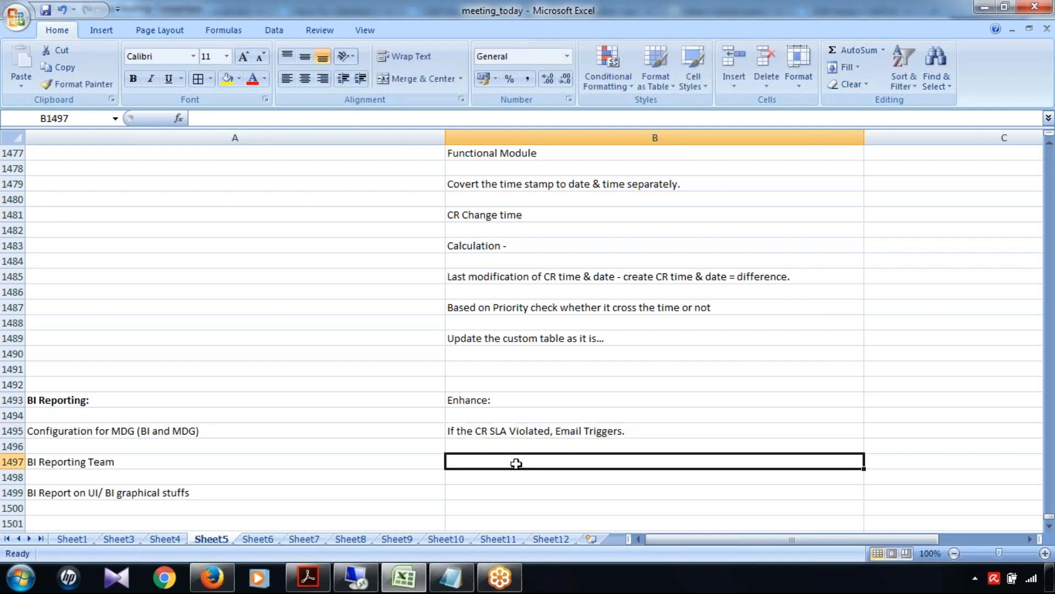
type("Email")
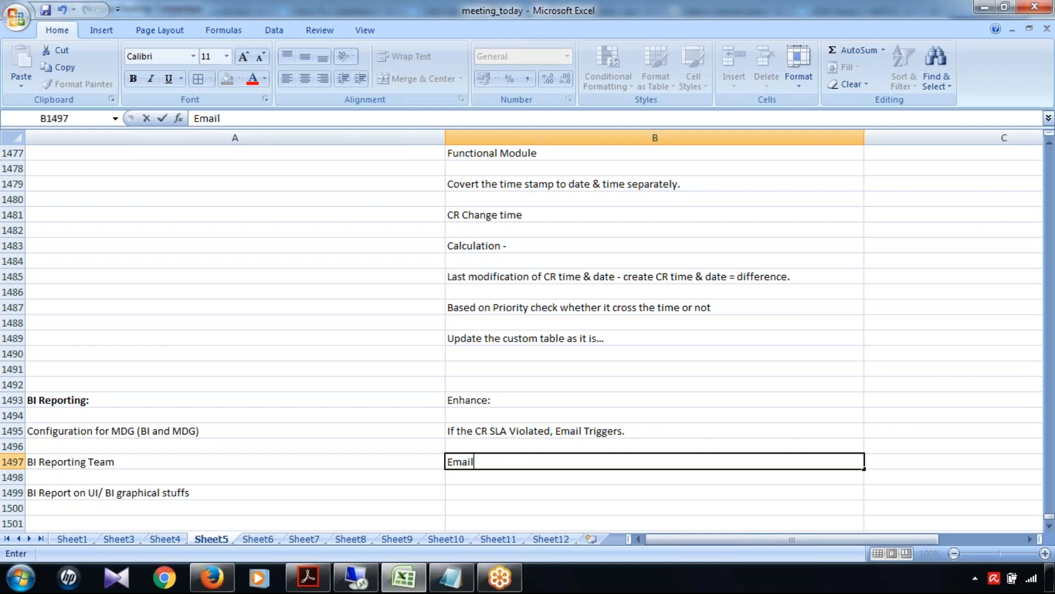
type(" Notification")
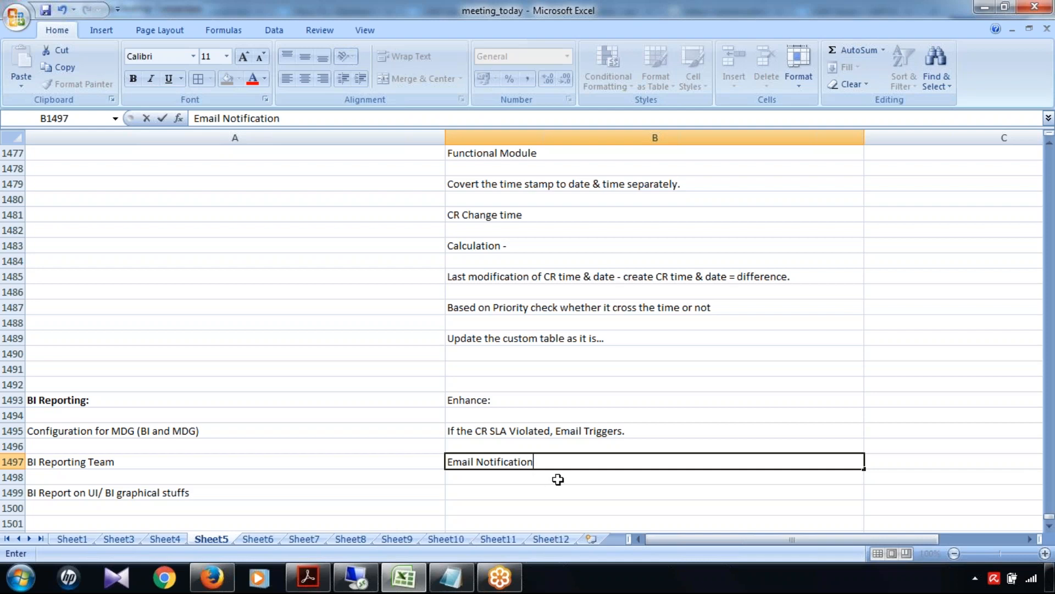
type("Code.")
key("ctrl+Return")
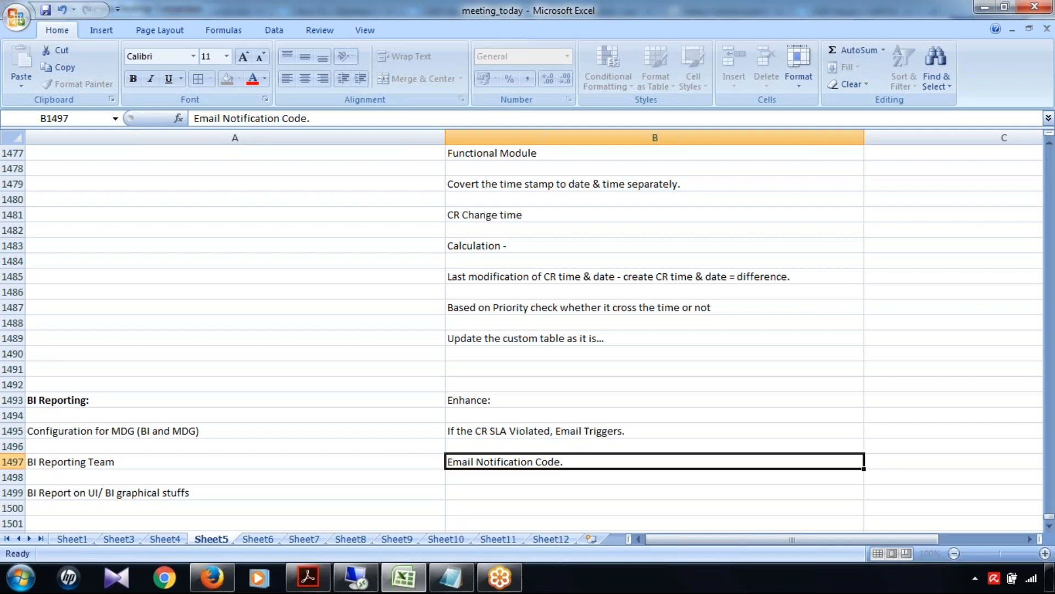
- Review the notes from the Case Study heading down to the Enhance section and select the empty cell B1499
scroll(627, 482, "up", 7)
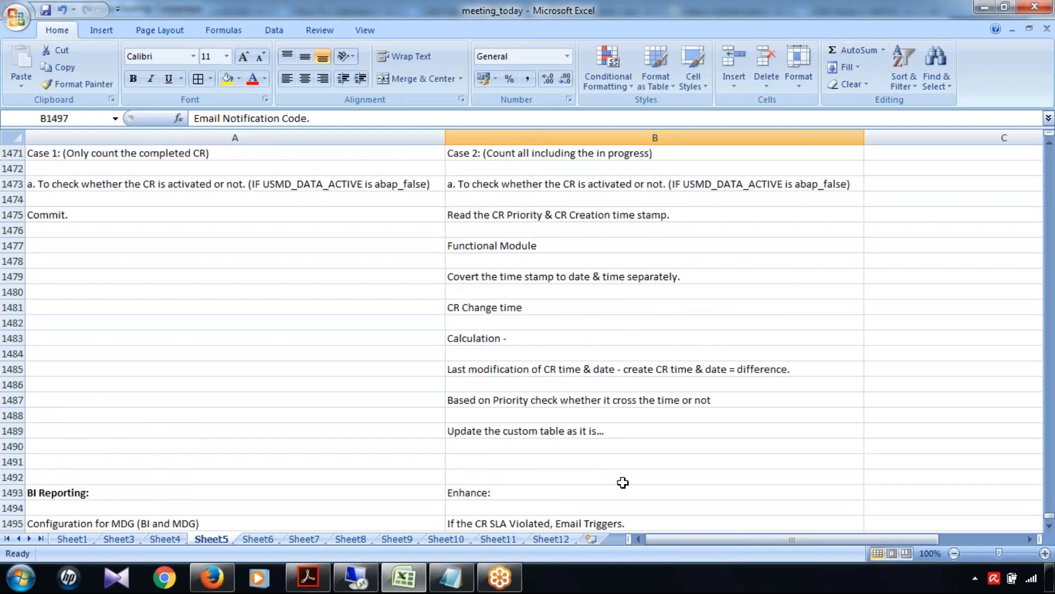
scroll(626, 482, "up", 5)
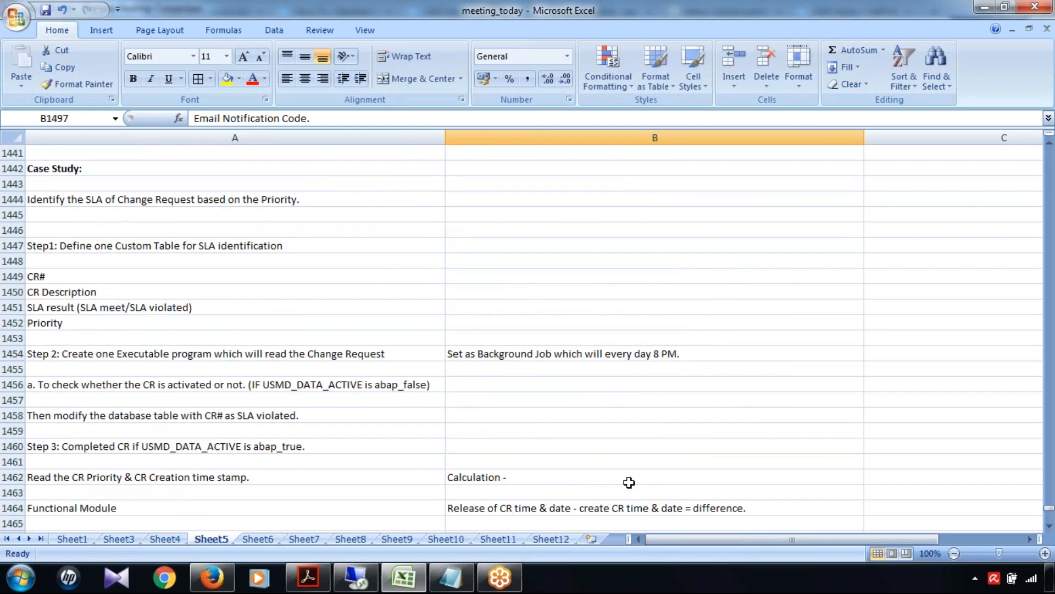
scroll(630, 482, "down", 12)
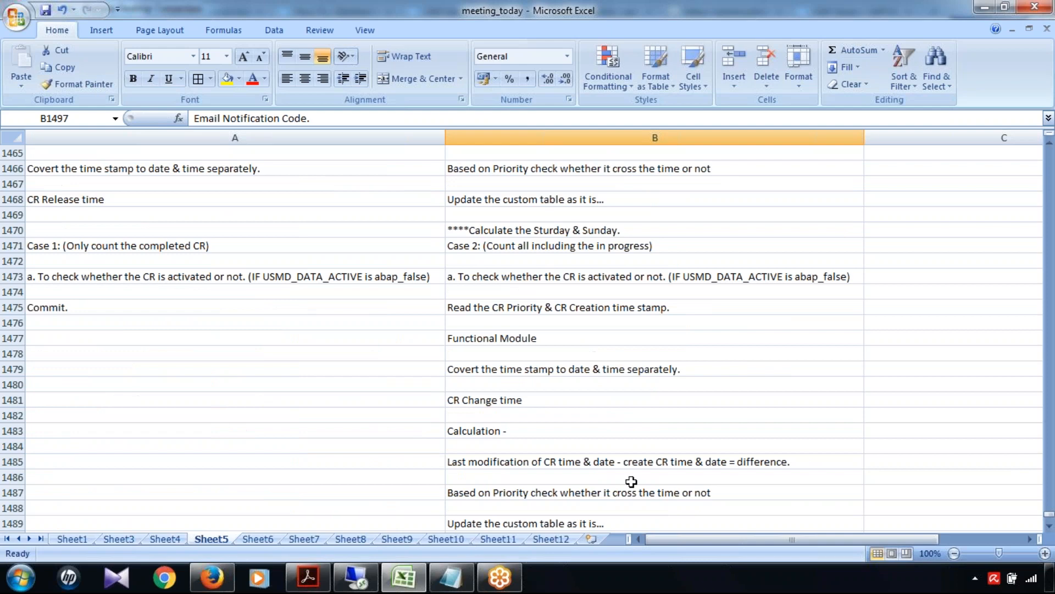
scroll(631, 482, "down", 1)
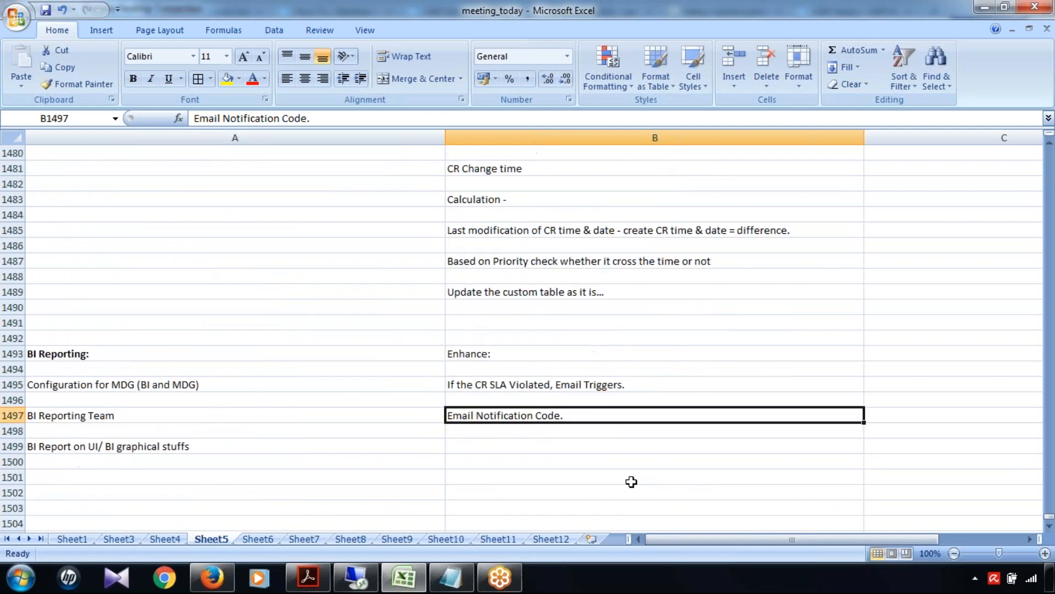
left_click(598, 471)
left_click(590, 445)
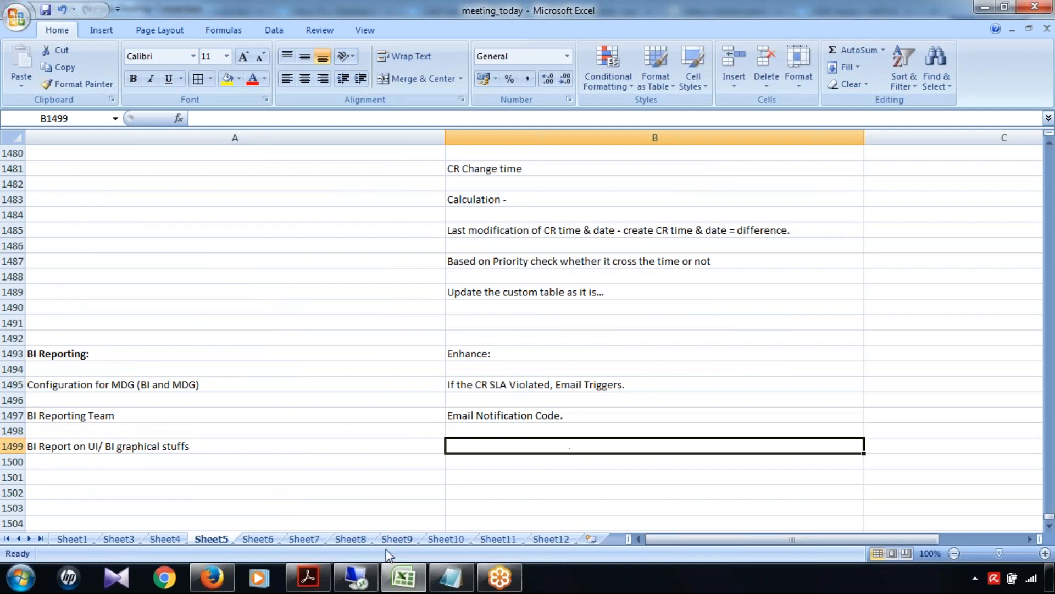
- Switch to the Remote Desktop session and bring the Material Governance browser window to the front
left_click(361, 582)
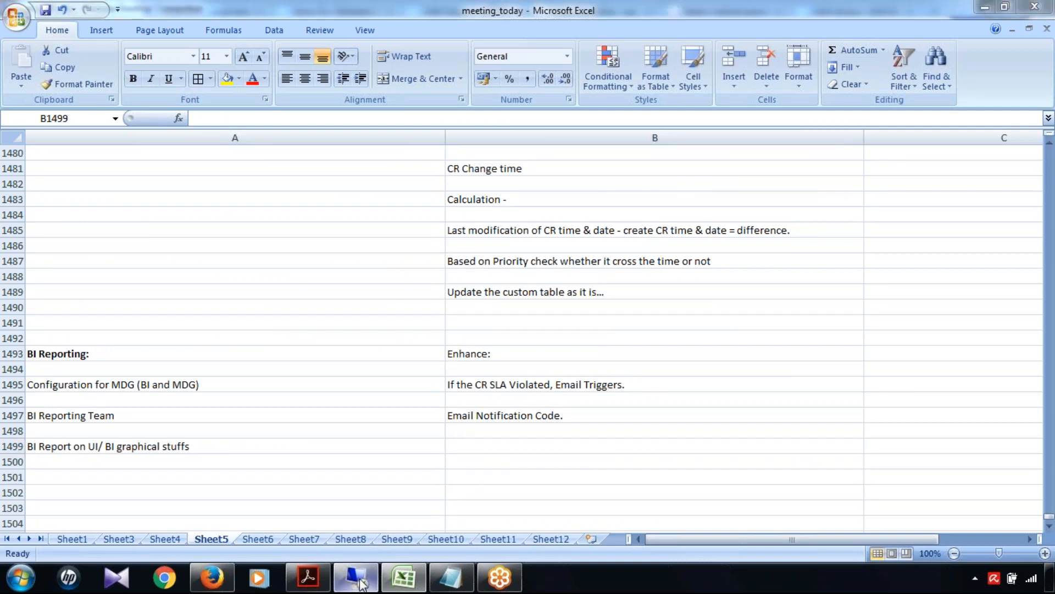
left_click_drag(1053, 429, 1054, 487)
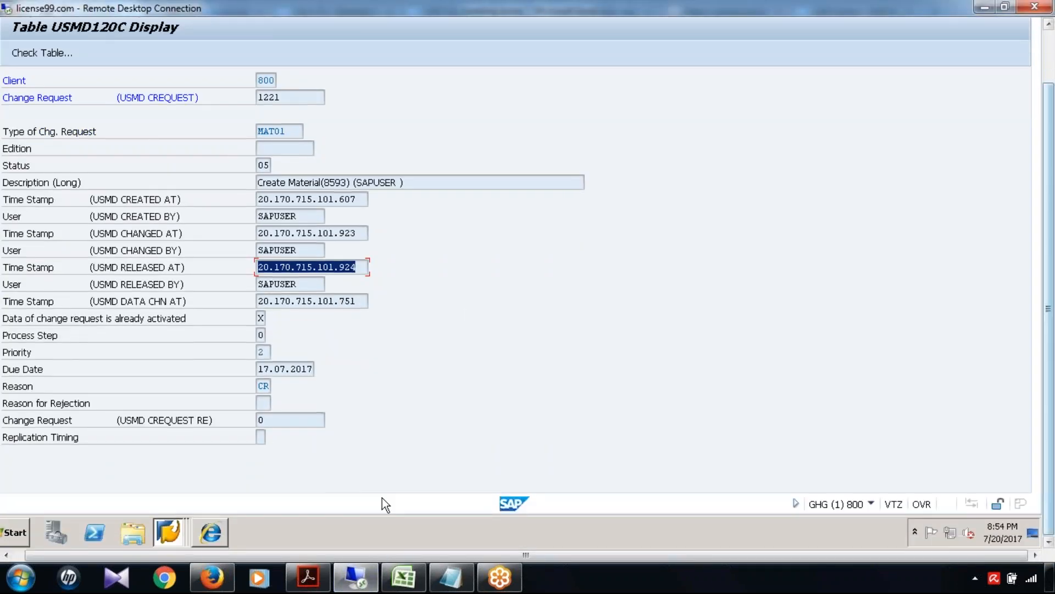
left_click(213, 532)
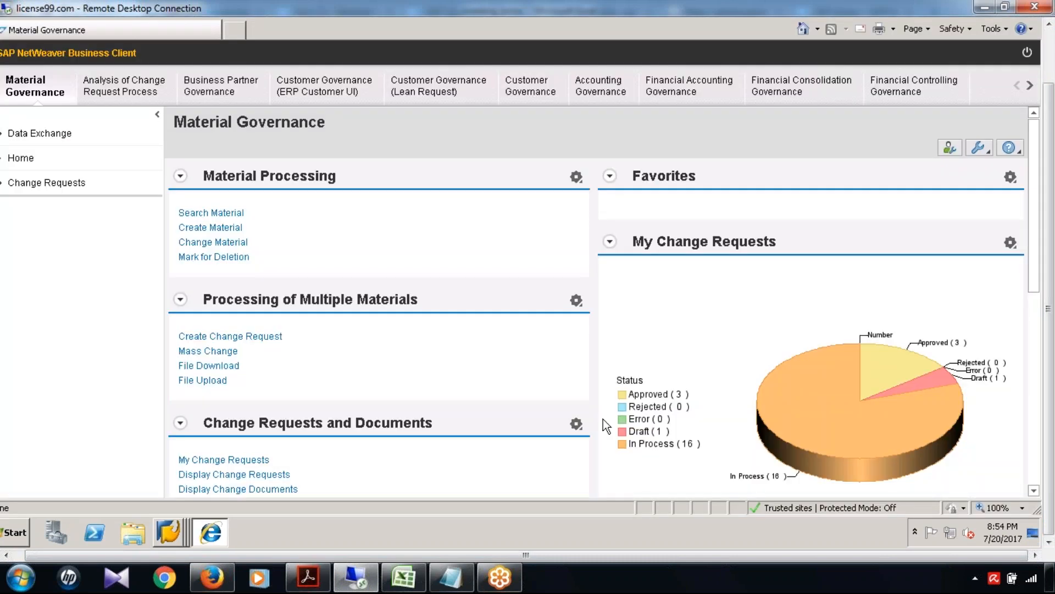
- Return from the Remote Desktop session to the Excel workbook and review the notes from the SLA case study up to Value Mapping & Key Mapping
left_click_drag(1053, 229, 1054, 175)
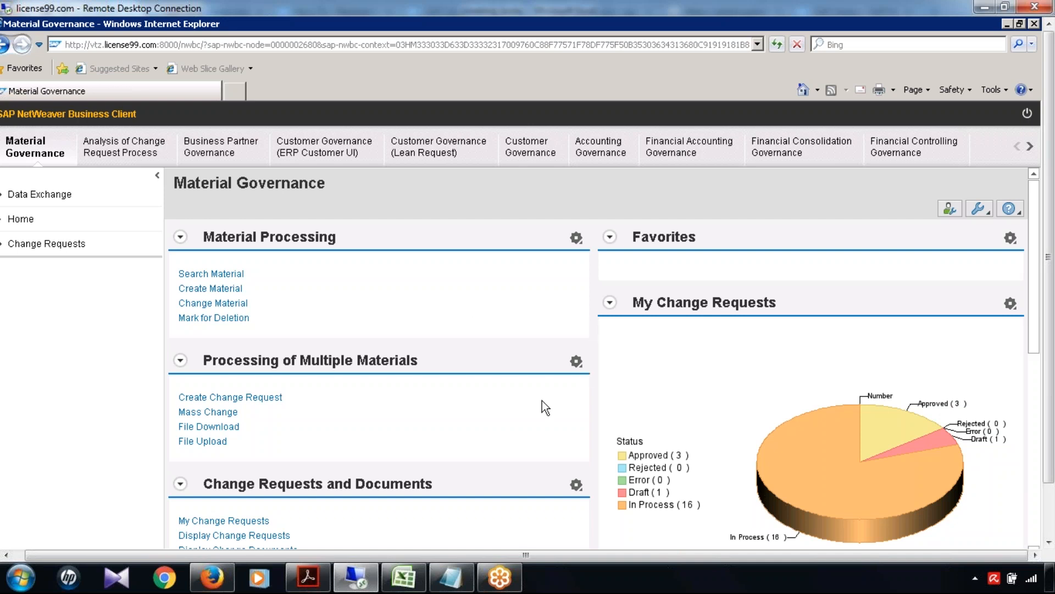
left_click(403, 577)
scroll(609, 430, "up", 4)
scroll(609, 431, "up", 11)
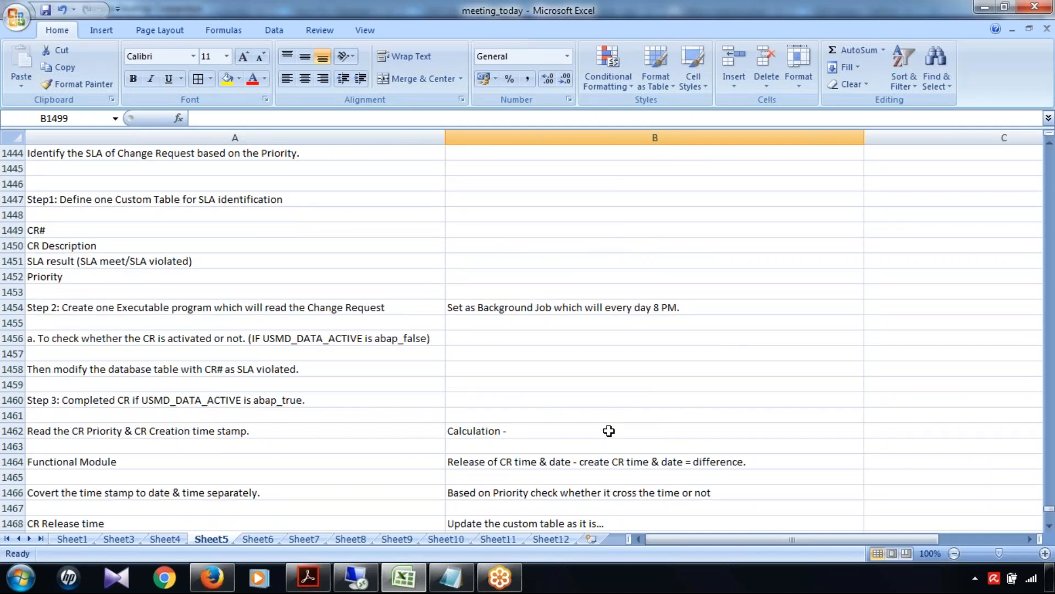
scroll(610, 431, "up", 7)
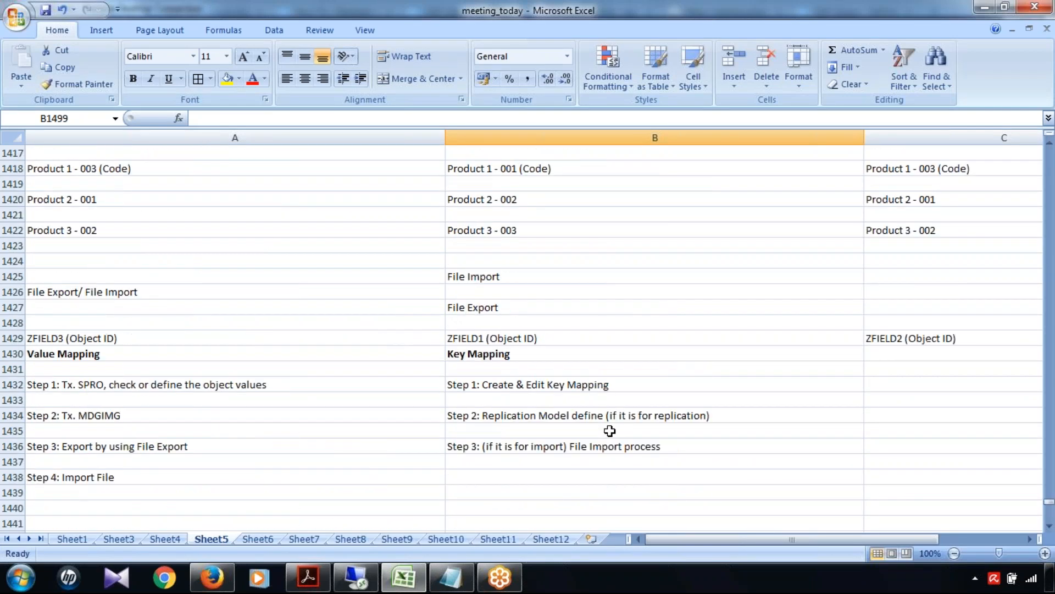
scroll(610, 431, "up", 6)
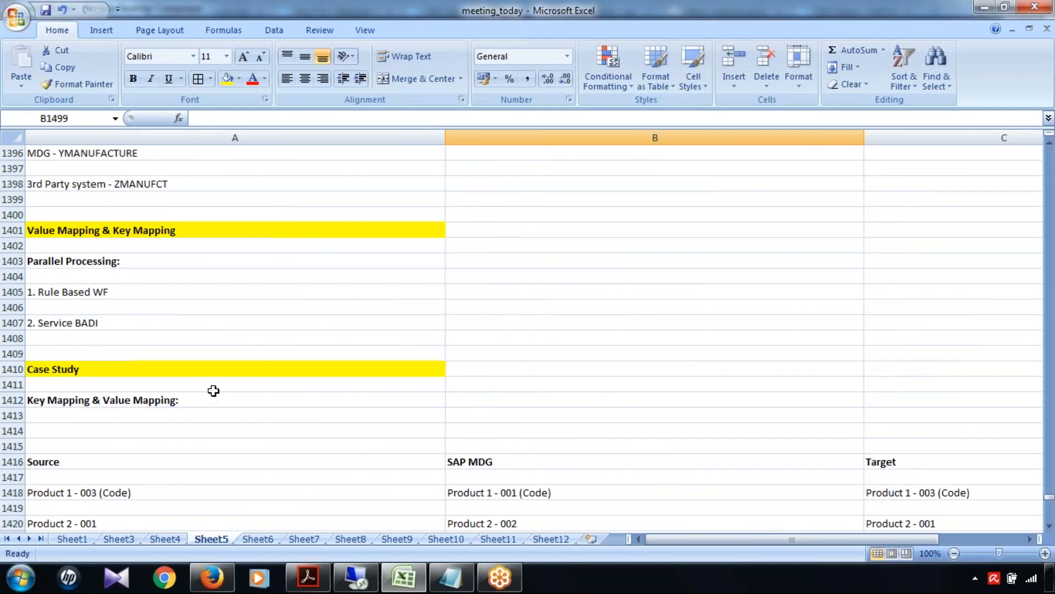
scroll(480, 405, "down", 9)
scroll(479, 405, "up", 5)
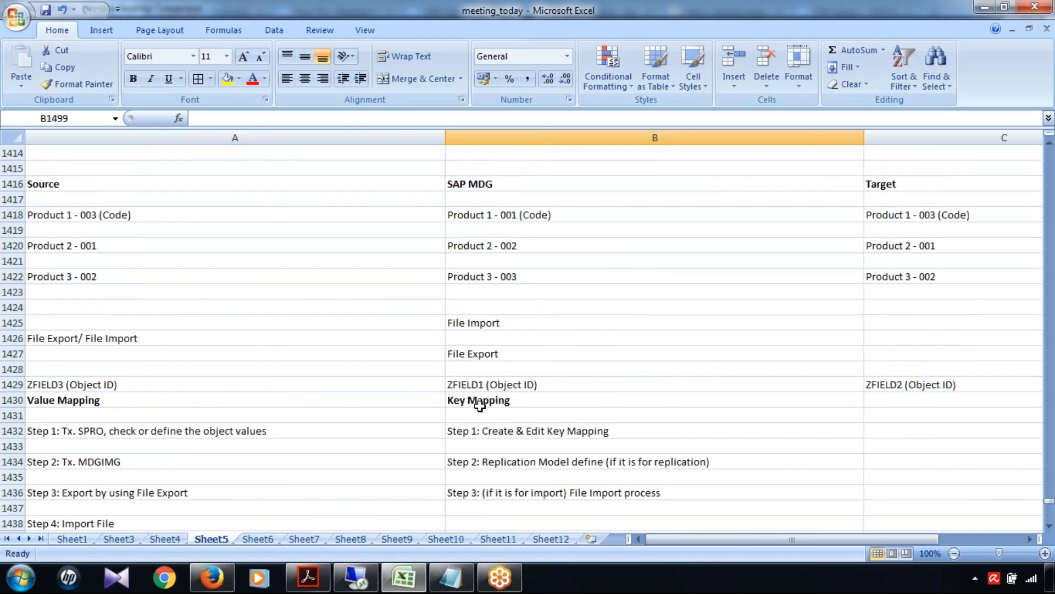
scroll(266, 389, "up", 4)
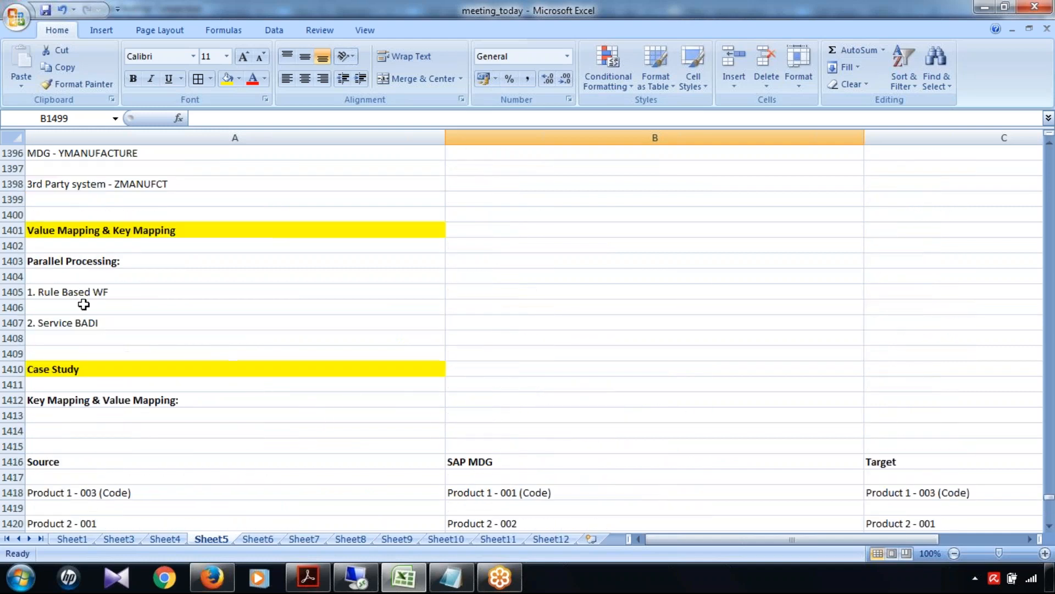
- Select the Parallel Processing notes on Rule Based WF and Service BADI in A1403:A1408, and look over the mapping notes below
left_click(73, 261)
left_click_drag(73, 260, 146, 329)
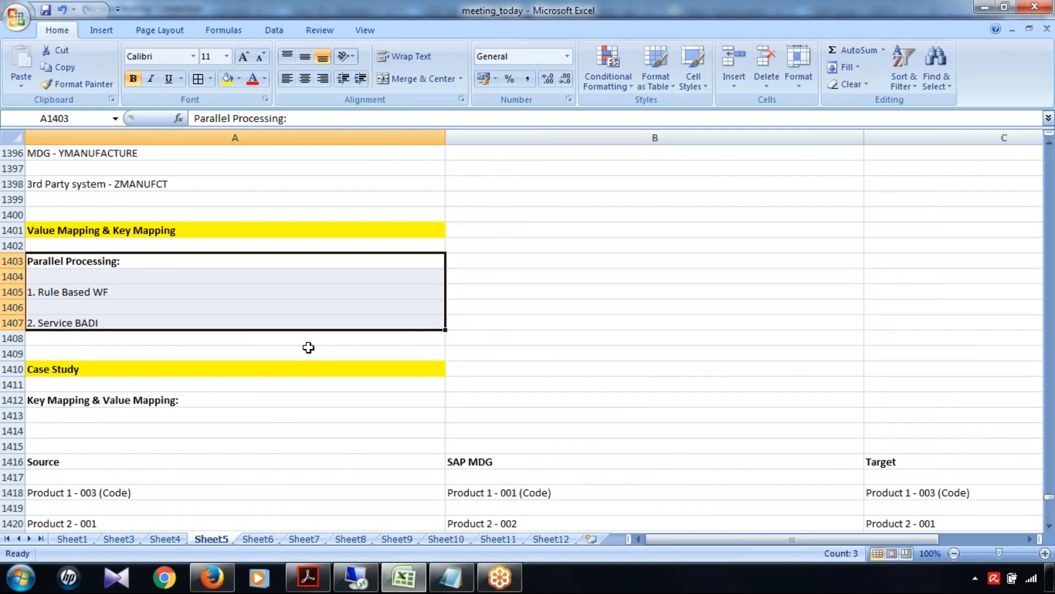
left_click(530, 309)
left_click_drag(140, 263, 146, 329)
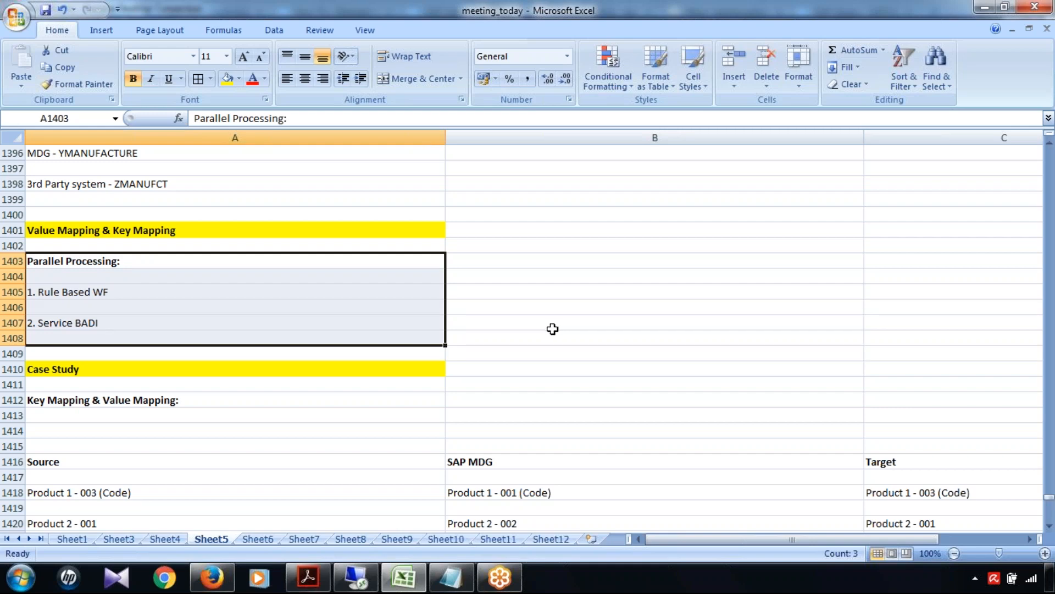
scroll(597, 347, "down", 9)
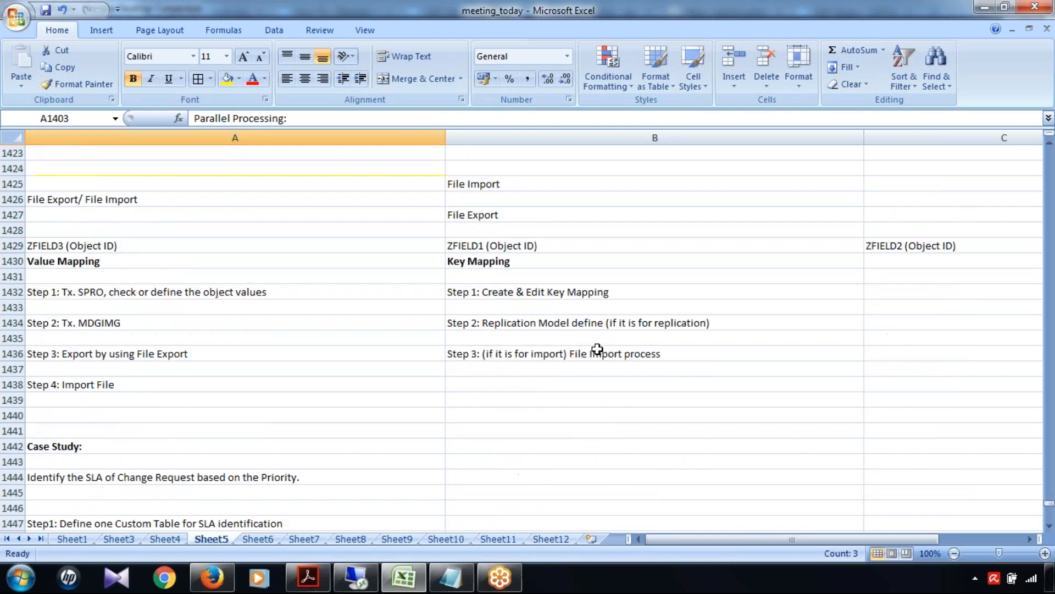
scroll(597, 349, "down", 3)
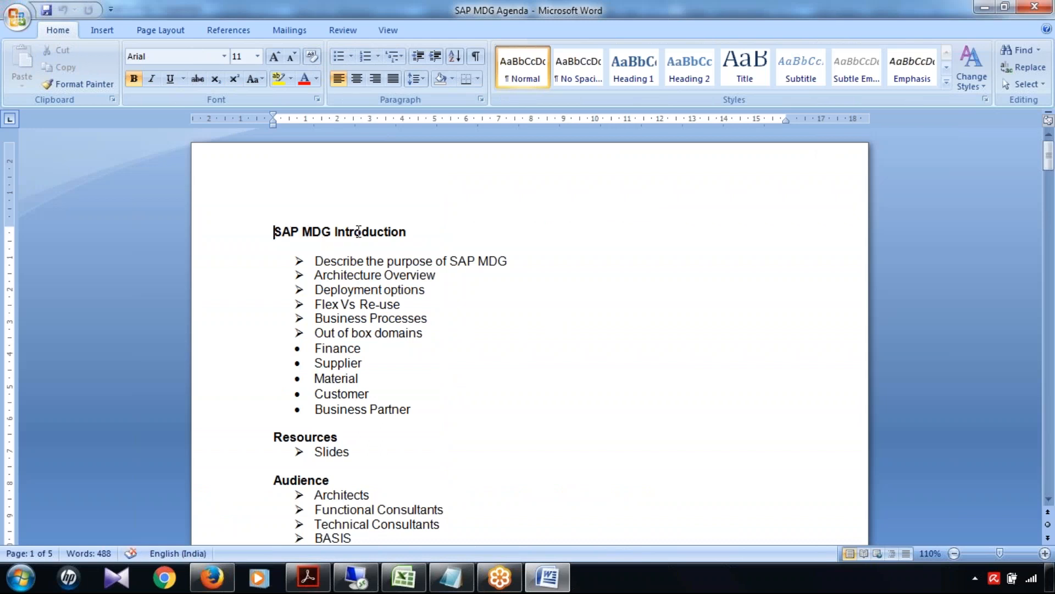
- Review the introduction, Data Modelling and Process Modelling topics with their hands-on exercises in the SAP MDG Agenda Word document
scroll(460, 308, "down", 15)
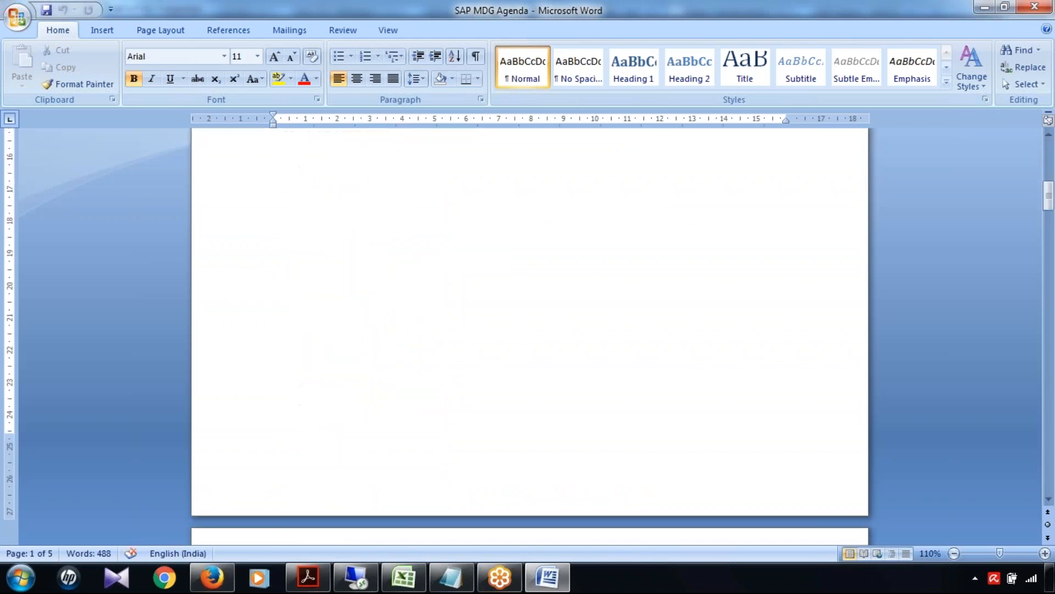
scroll(453, 352, "down", 8)
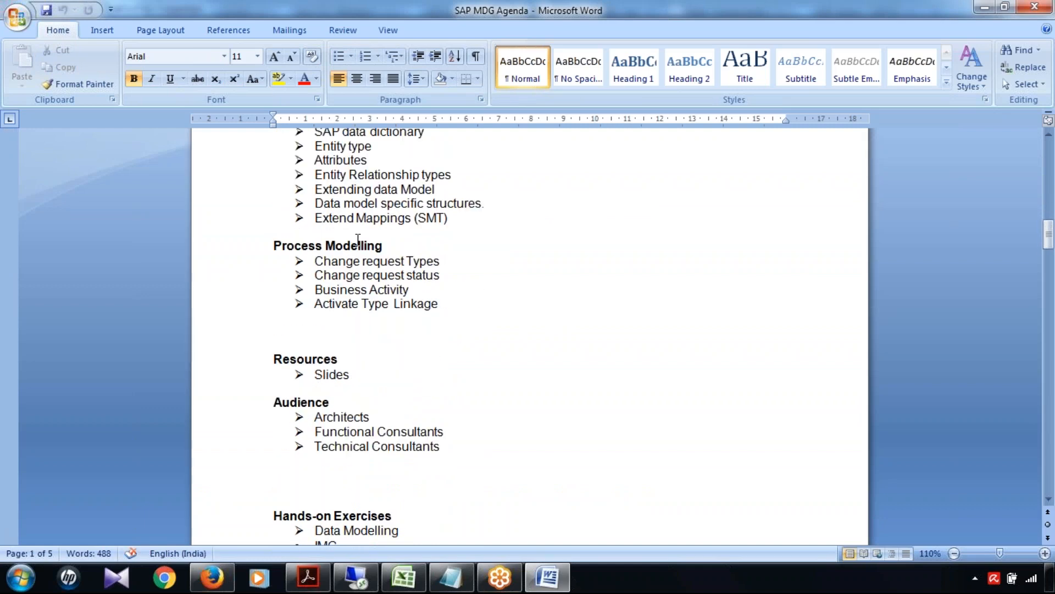
scroll(451, 354, "down", 6)
scroll(452, 355, "up", 8)
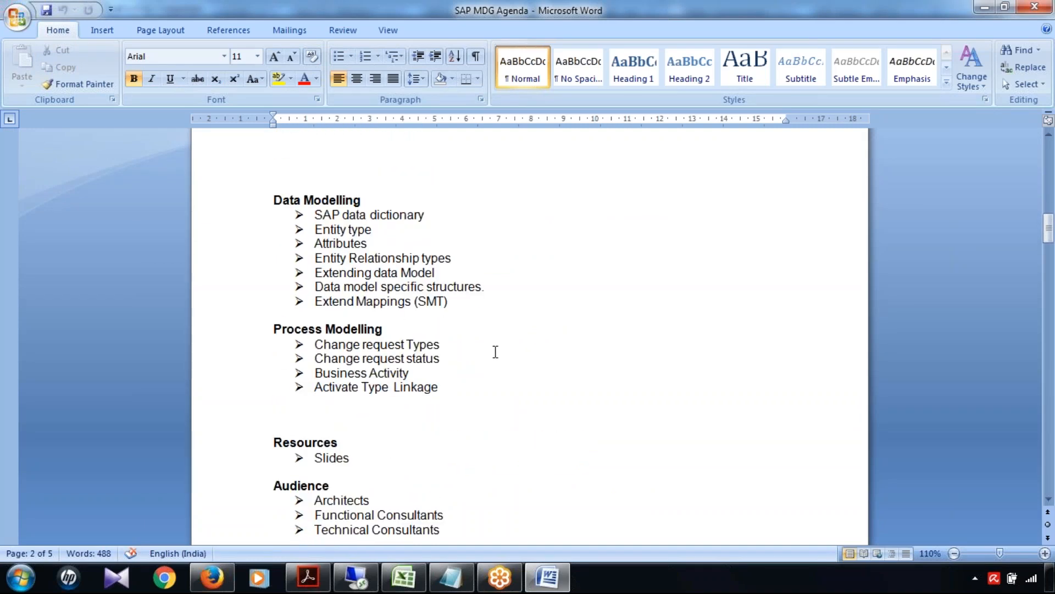
scroll(495, 352, "down", 14)
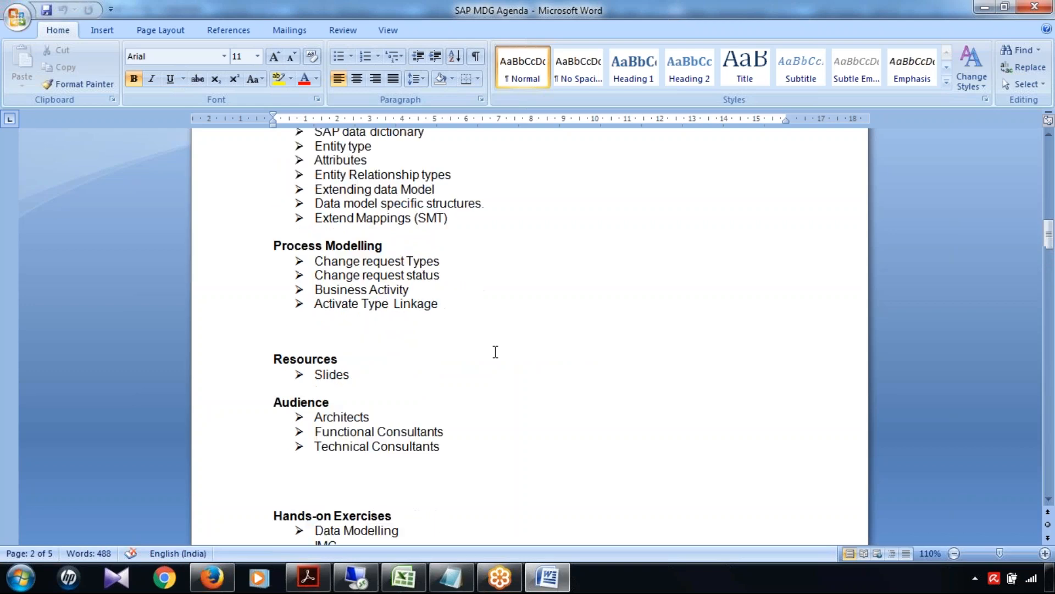
scroll(495, 352, "up", 8)
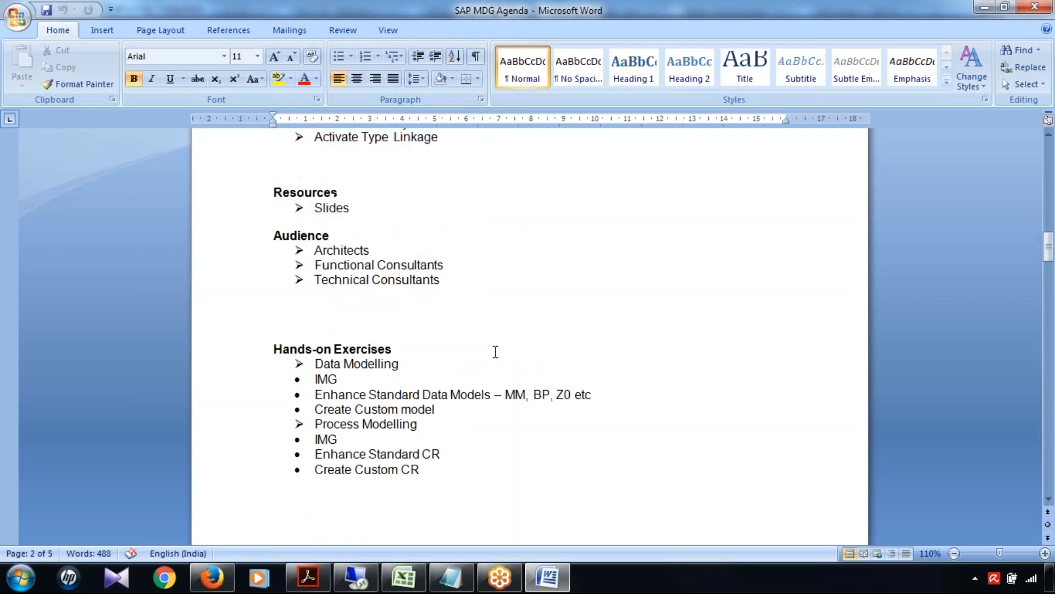
scroll(495, 351, "up", 4)
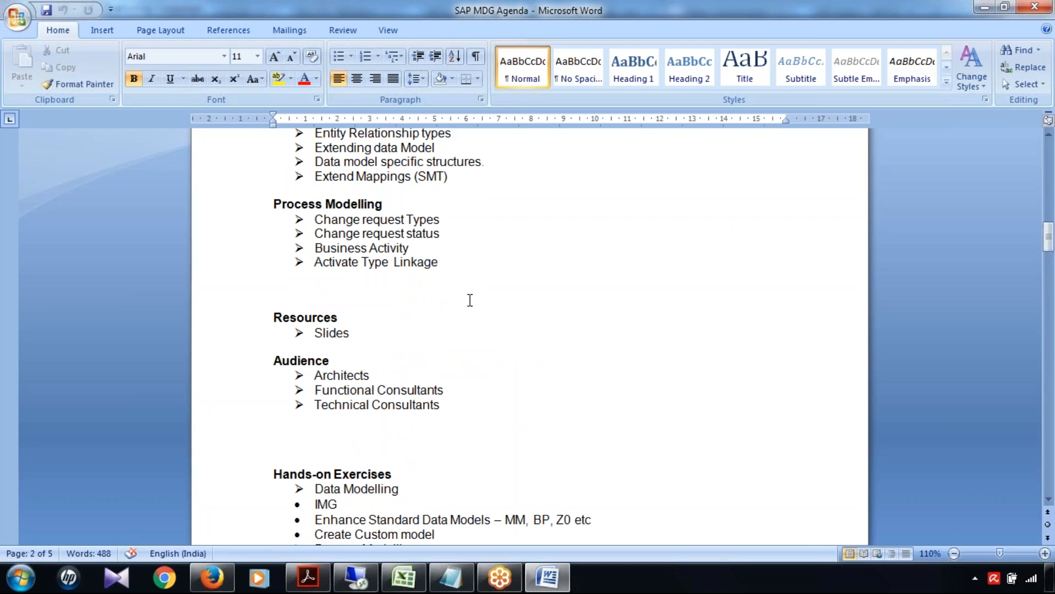
- Review the agenda from UI and Workflow Modelling through Search, Validations and Derivations to Data Replication & Import
scroll(473, 307, "down", 20)
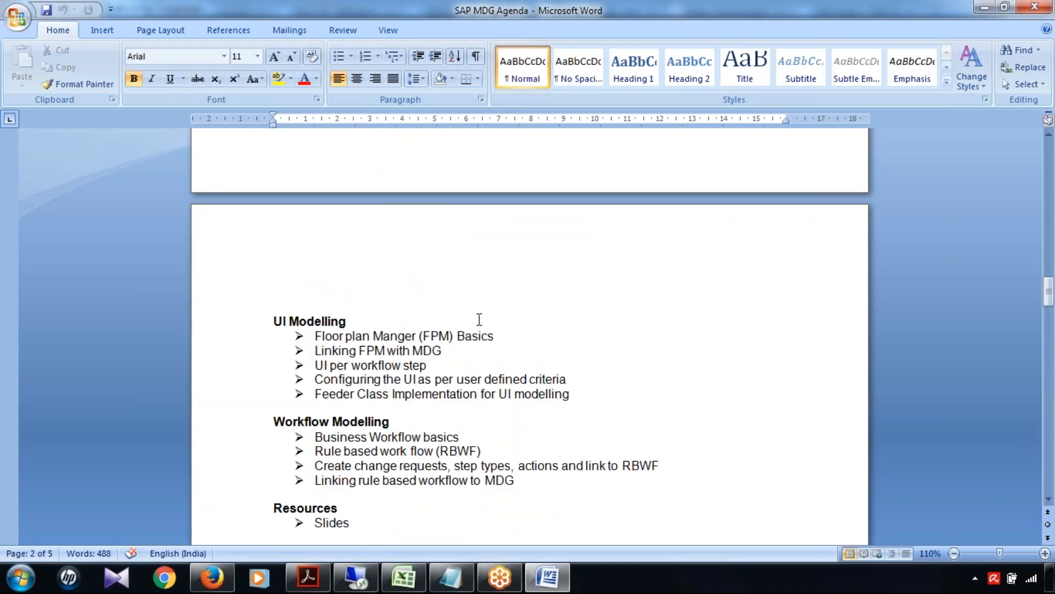
scroll(479, 319, "down", 9)
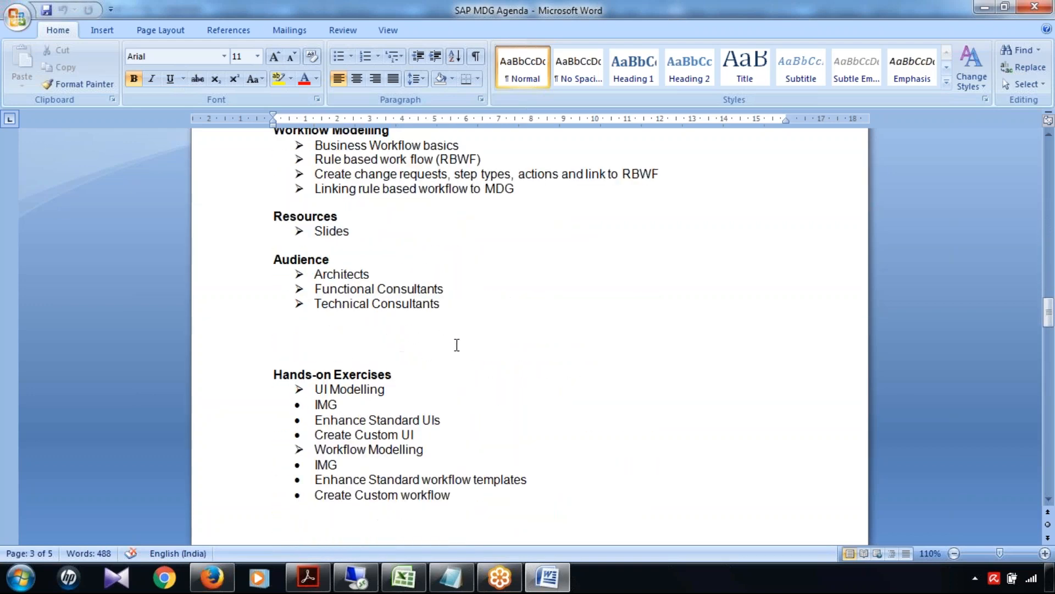
scroll(457, 345, "down", 9)
scroll(457, 344, "down", 10)
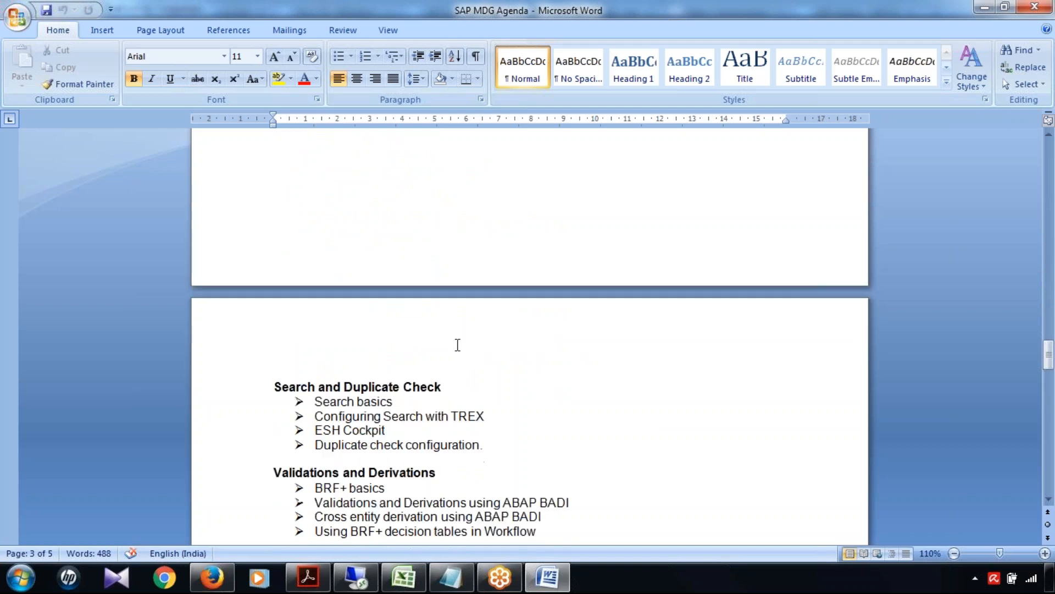
scroll(458, 344, "down", 5)
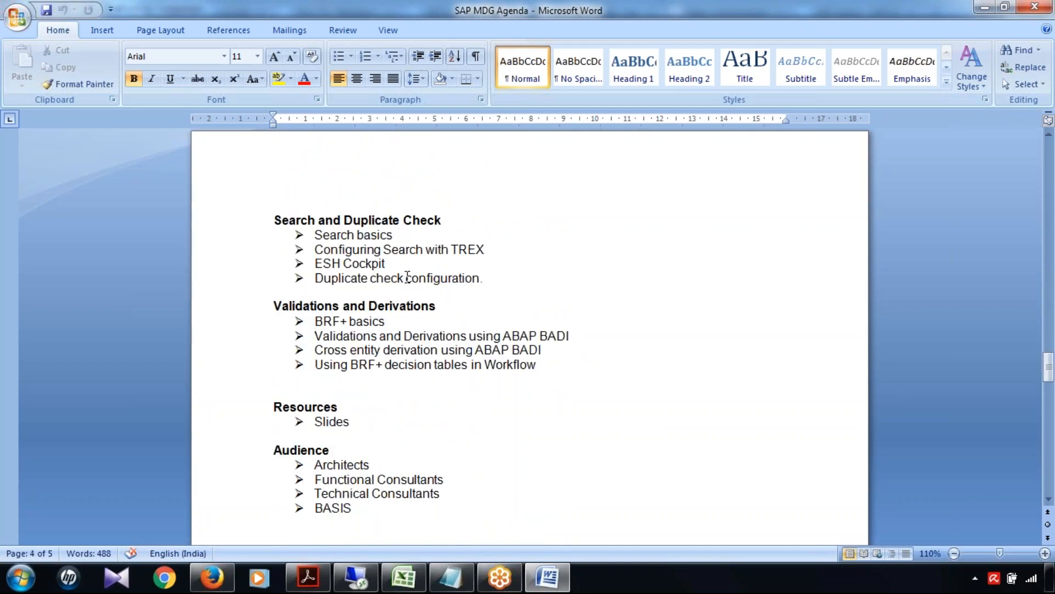
scroll(407, 276, "down", 1)
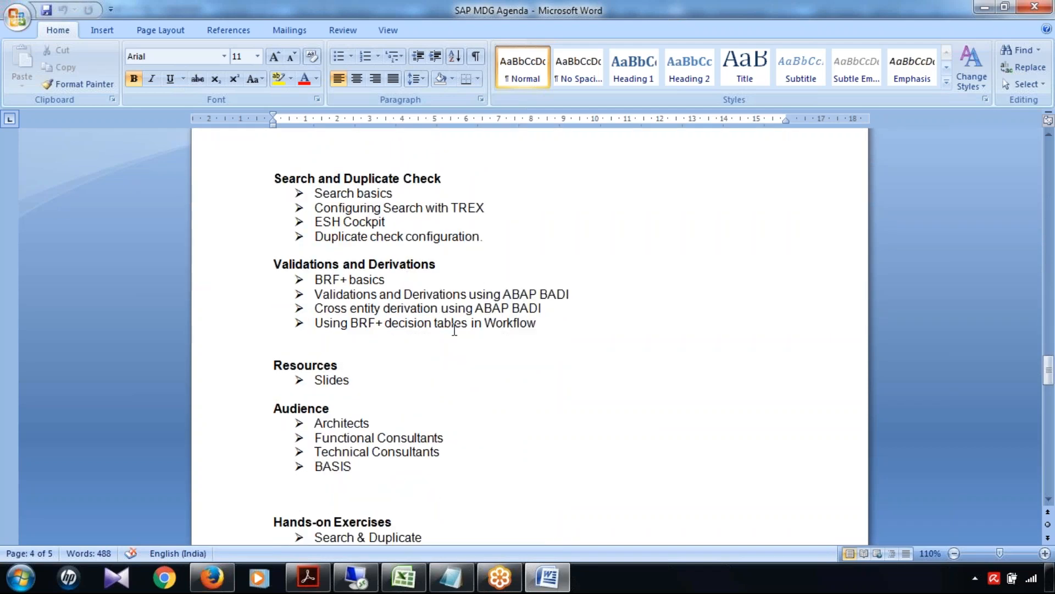
scroll(455, 330, "down", 3)
scroll(455, 329, "down", 9)
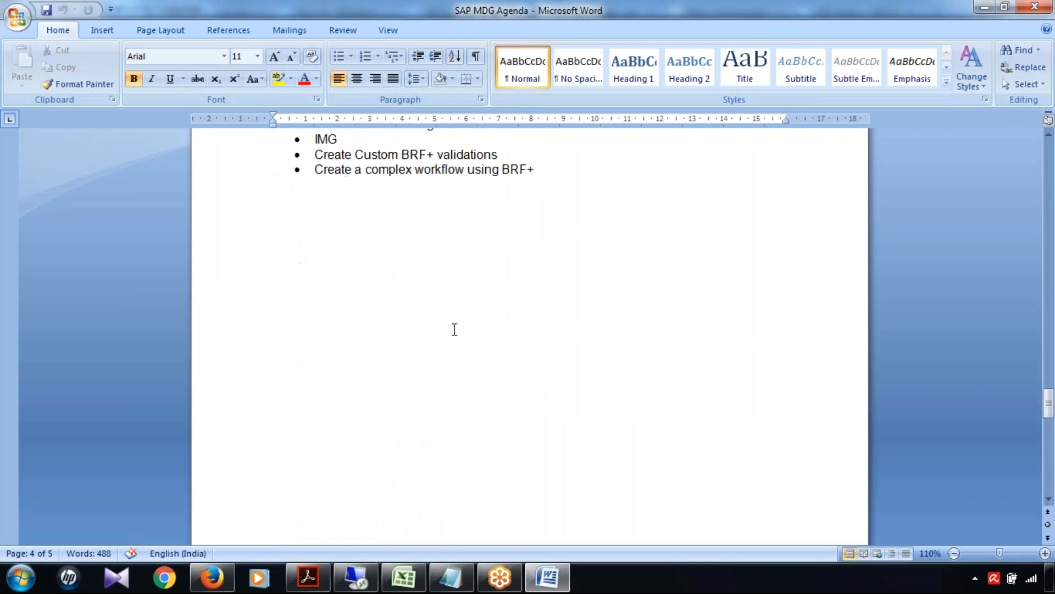
scroll(455, 330, "down", 10)
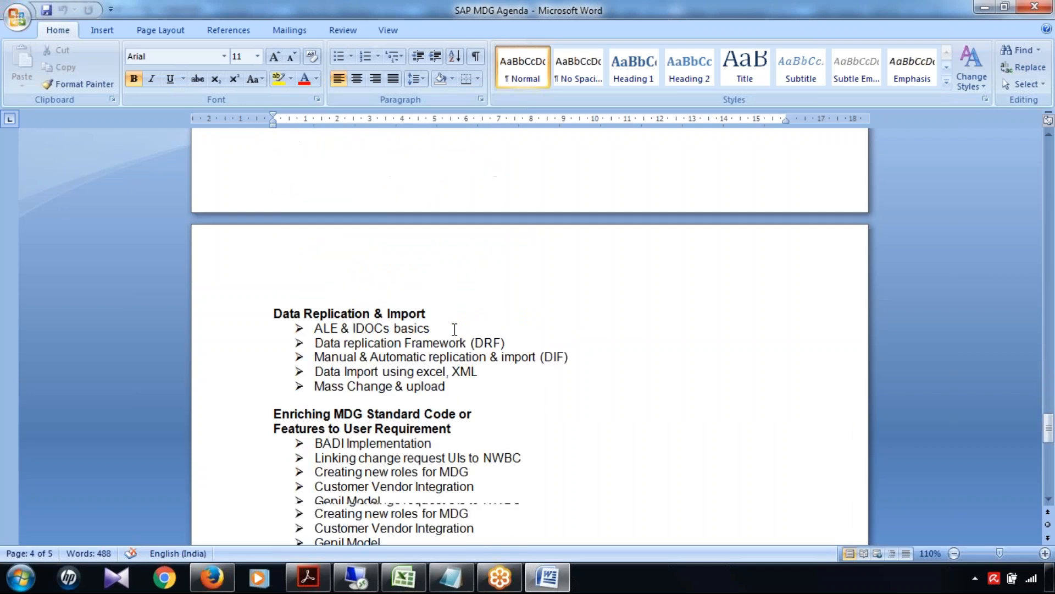
scroll(455, 329, "down", 4)
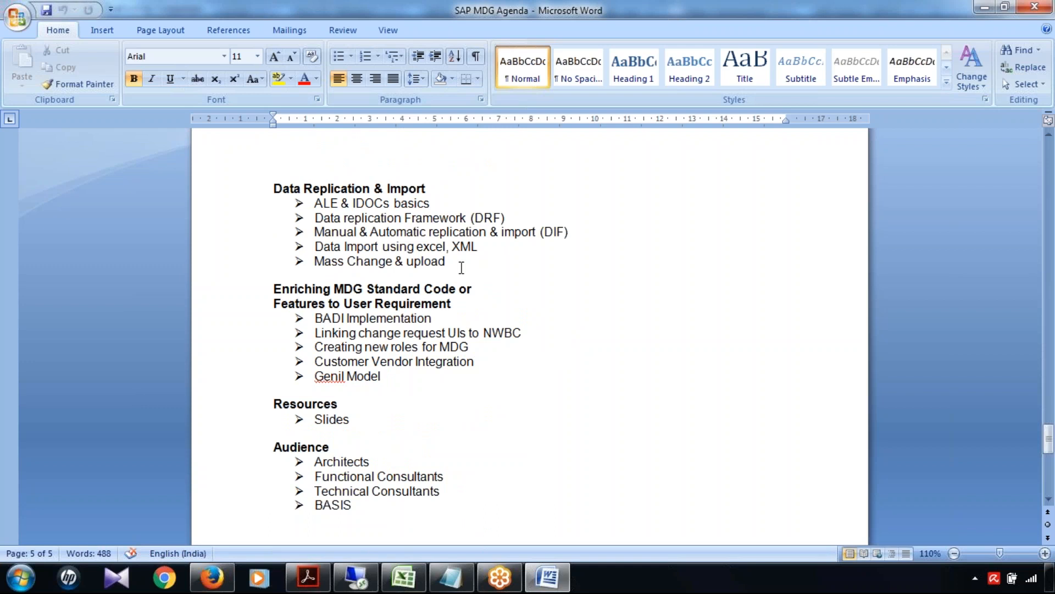
- Highlight the Data Replication & Import topics and the bullets from BADI Implementation to Genil Model as they are reviewed, and clear the selection
left_click_drag(461, 267, 316, 204)
left_click_drag(388, 377, 519, 340)
left_click(338, 322)
triple_click(337, 318)
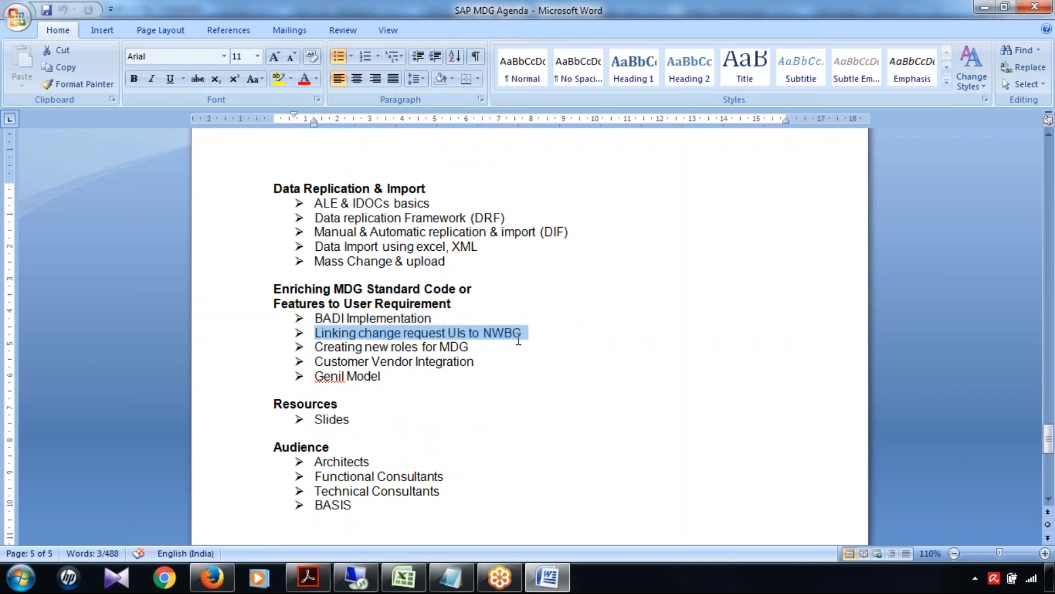
left_click_drag(335, 347, 477, 347)
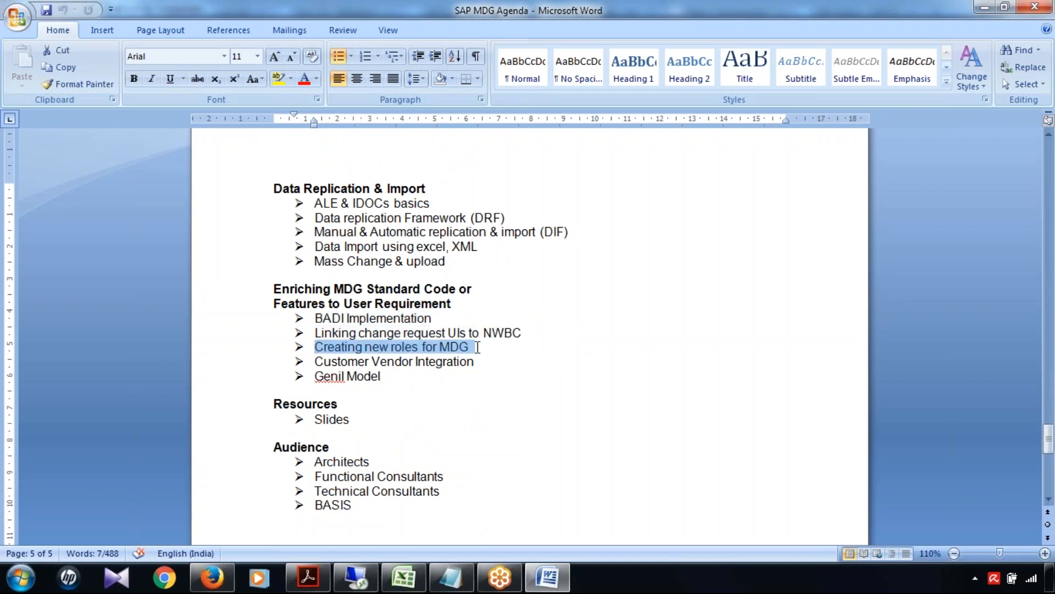
left_click_drag(319, 361, 472, 361)
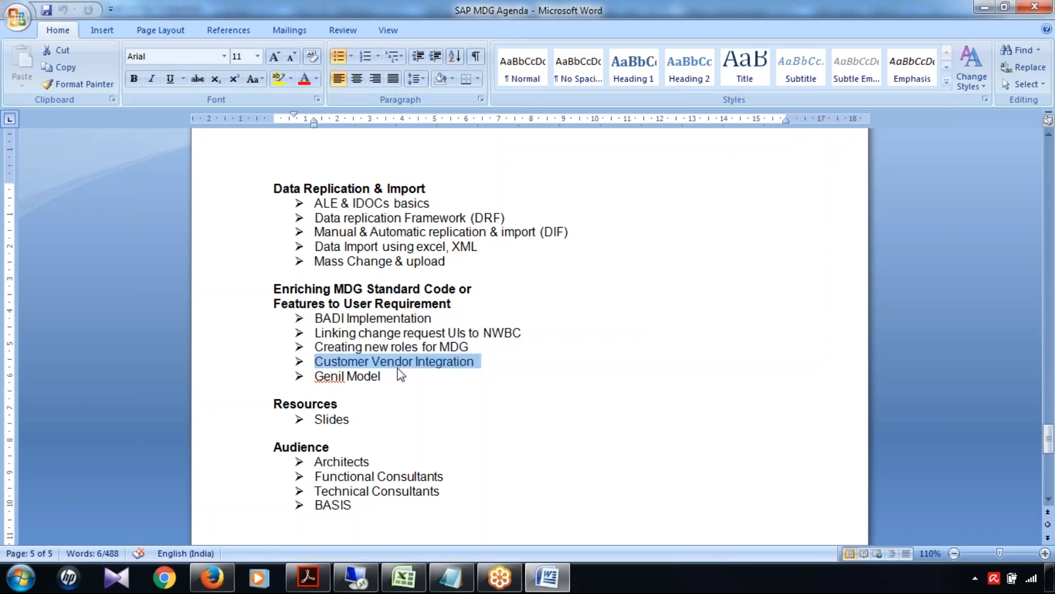
left_click_drag(315, 375, 305, 322)
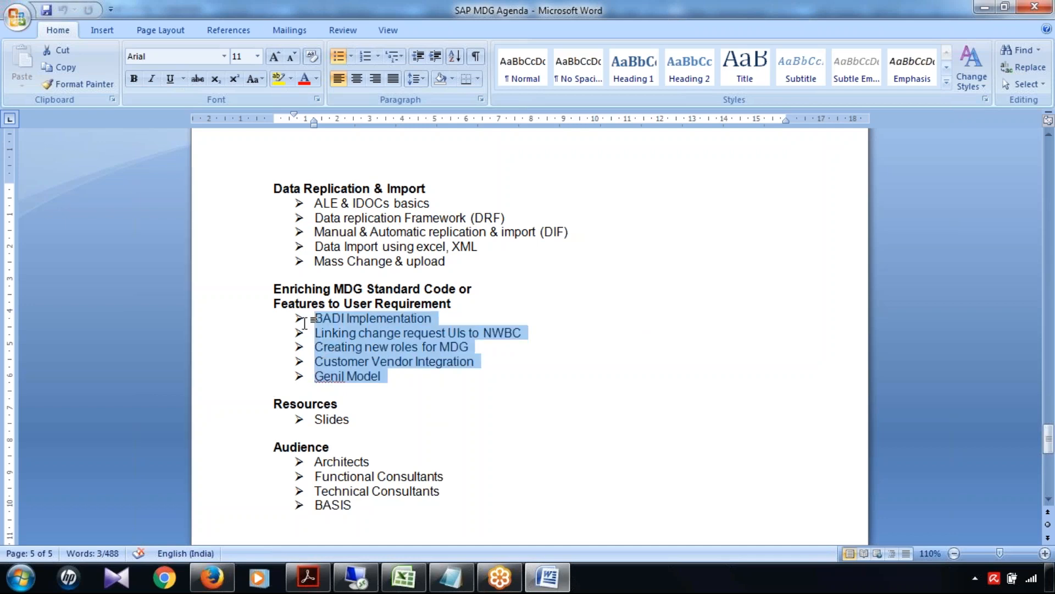
left_click(539, 388)
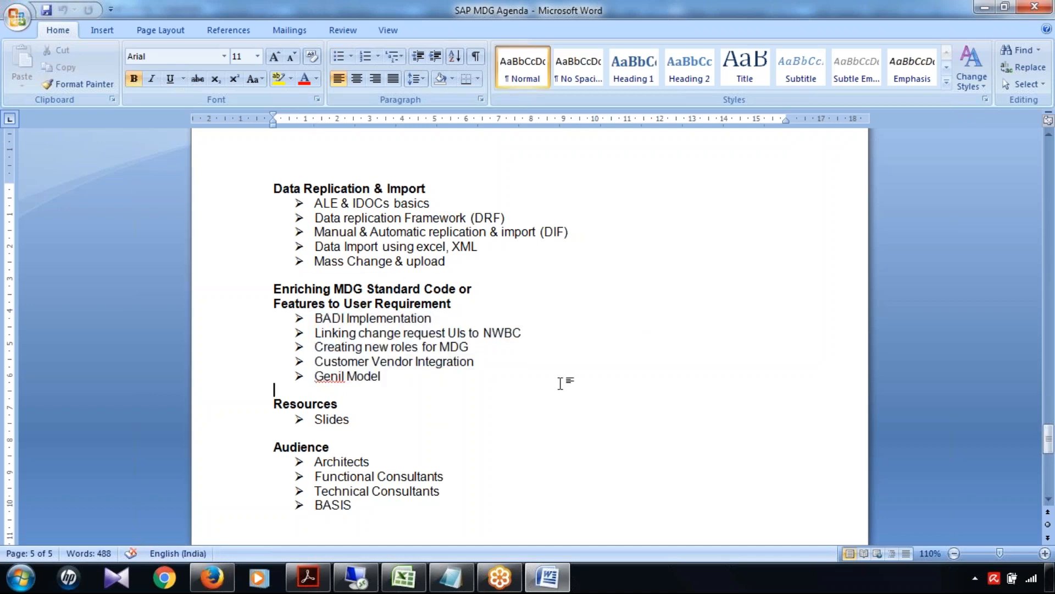
- Check the Hands-on Exercises on the agenda's last page and minimize the document to return to the Excel workbook
scroll(561, 379, "down", 3)
scroll(561, 381, "down", 3)
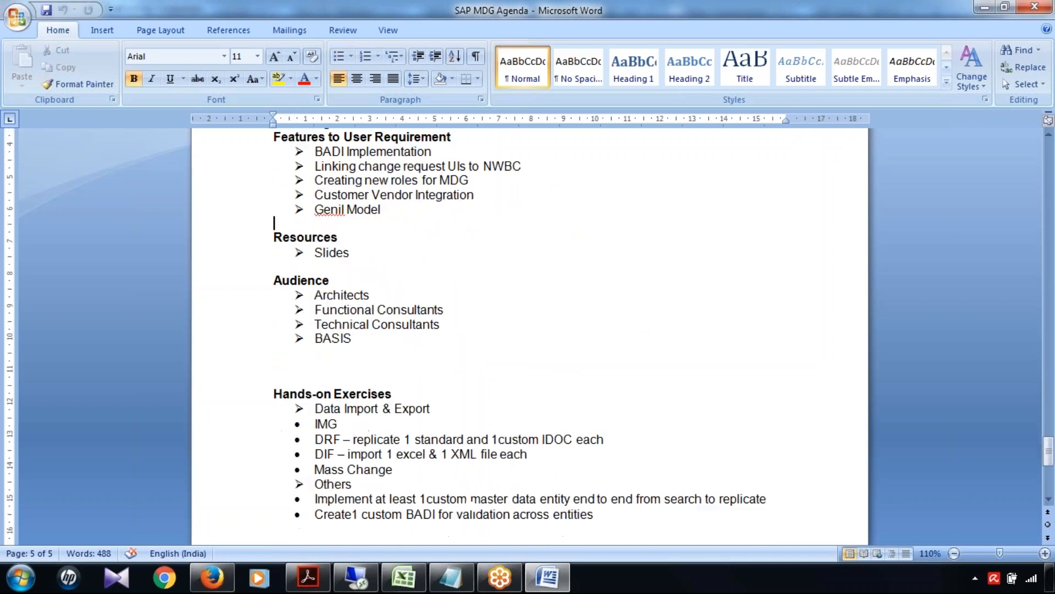
scroll(561, 382, "up", 8)
scroll(561, 382, "up", 1)
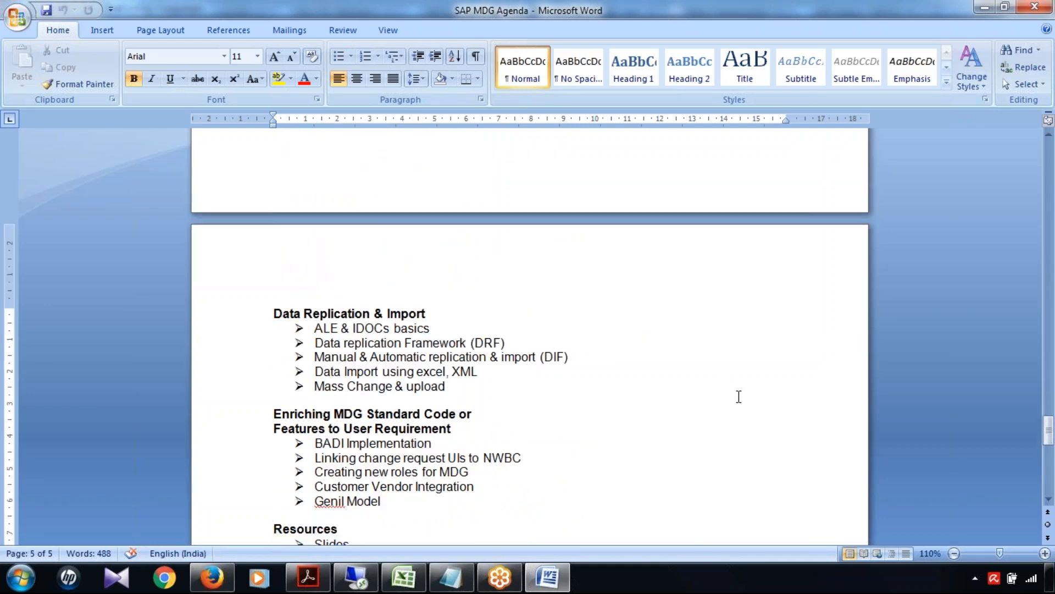
left_click(990, 8)
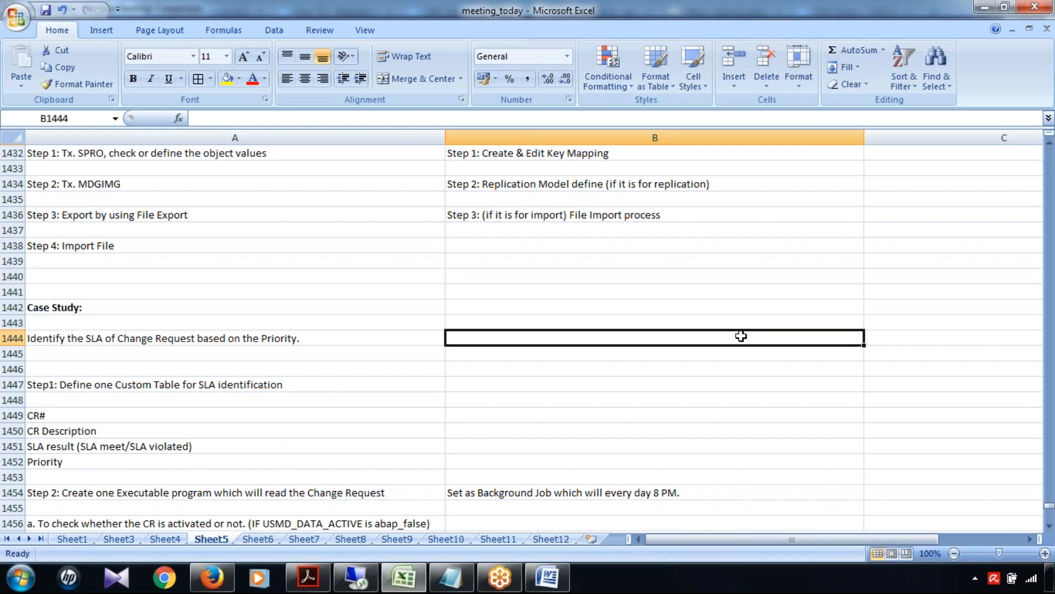
- Select the empty cell B1439 and review the Case Study notes on identifying the change request SLA by priority
left_click(731, 261)
scroll(741, 324, "up", 1)
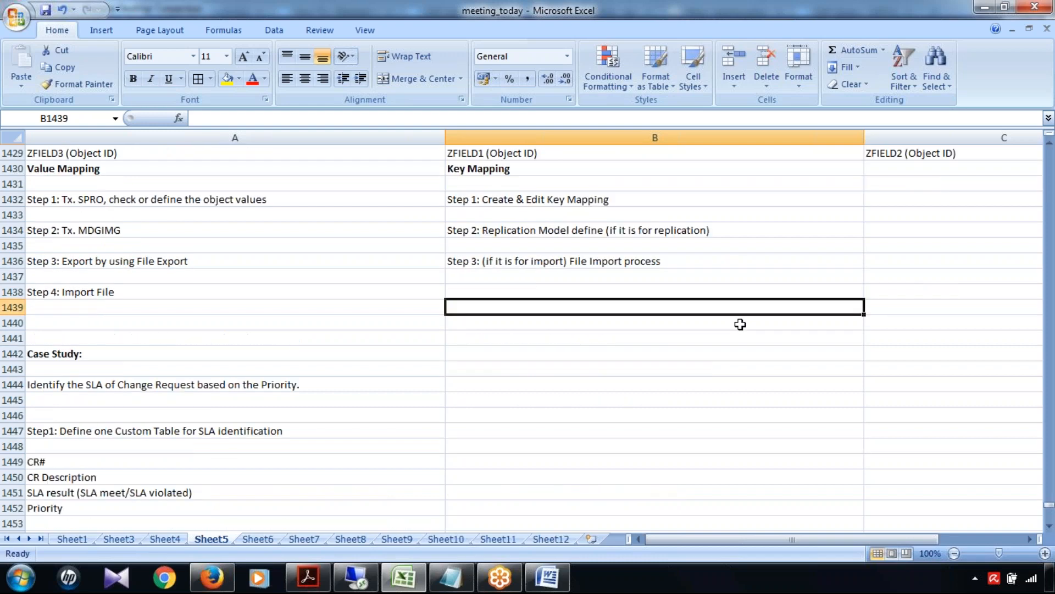
scroll(741, 324, "down", 3)
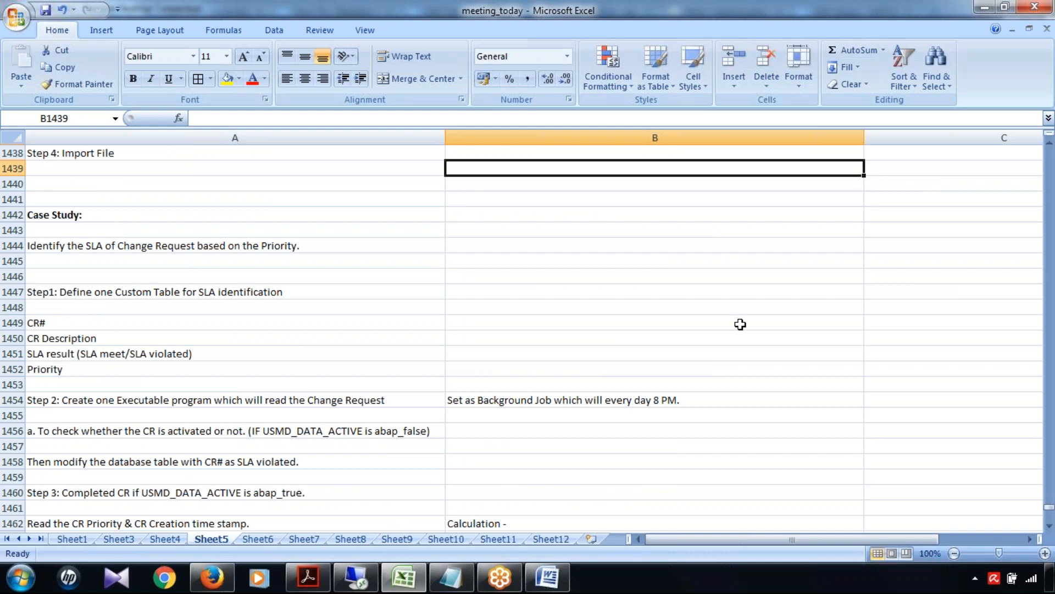
scroll(740, 324, "down", 1)
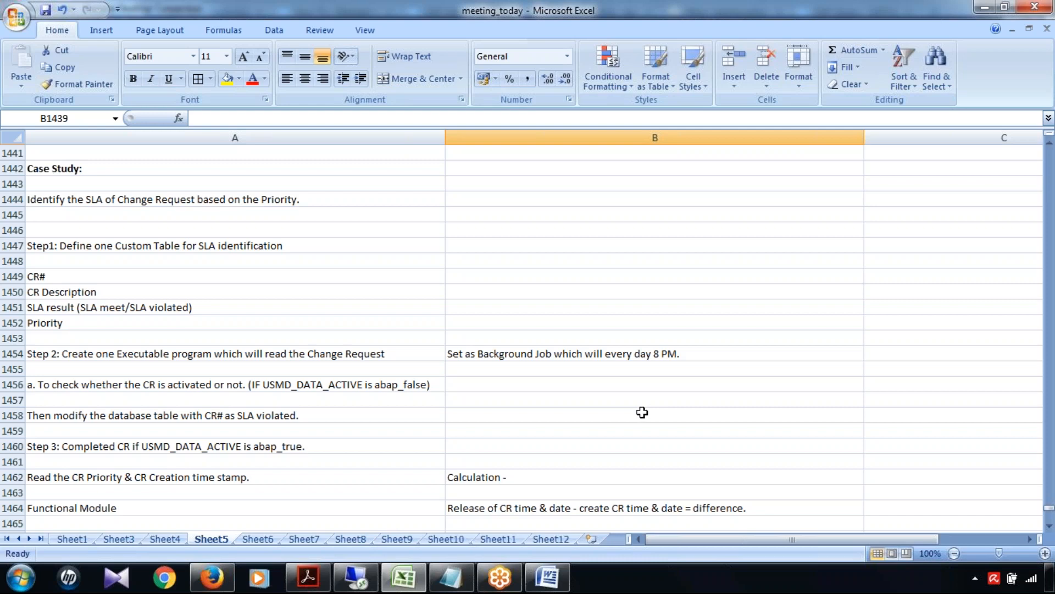
- Review the mapping notes above the Case Study, selecting the ZFIELD3 and ZFIELD1 object ID cells and Step 1 of Key Mapping
scroll(630, 425, "up", 2)
scroll(630, 425, "down", 1)
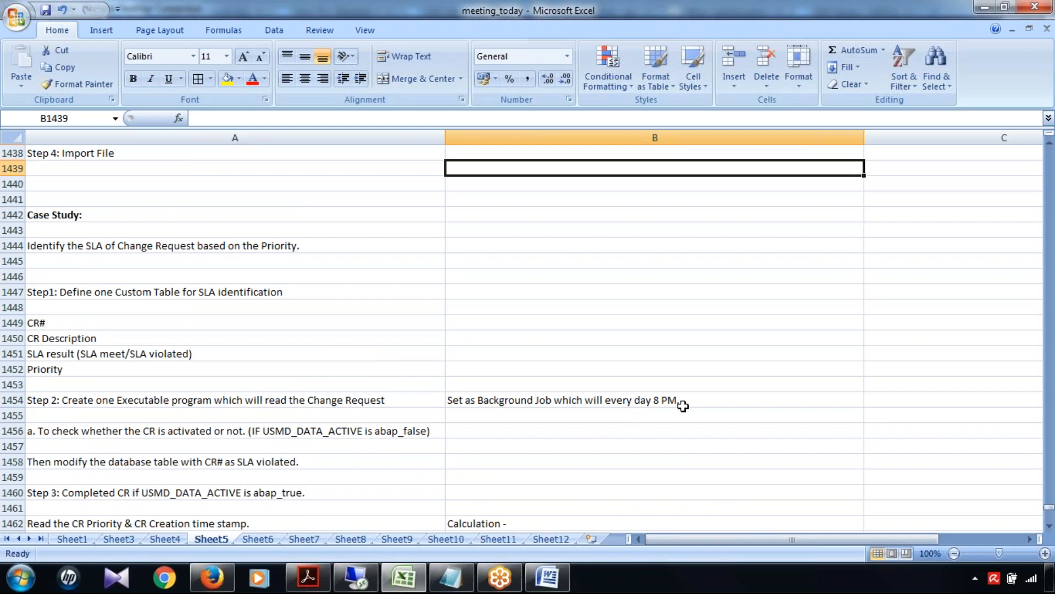
scroll(681, 401, "up", 7)
scroll(692, 392, "up", 1)
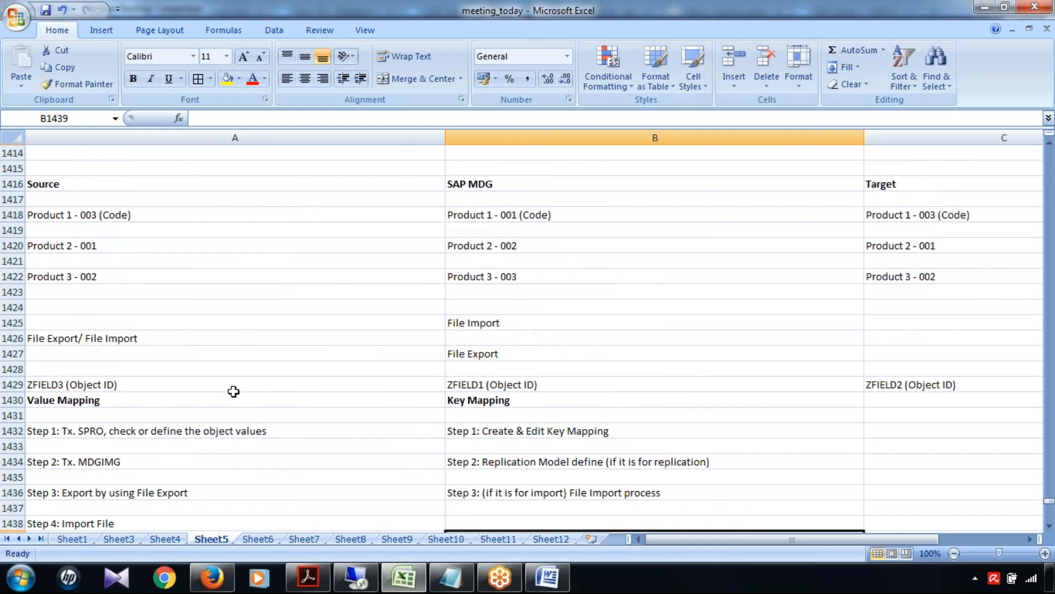
left_click(163, 377)
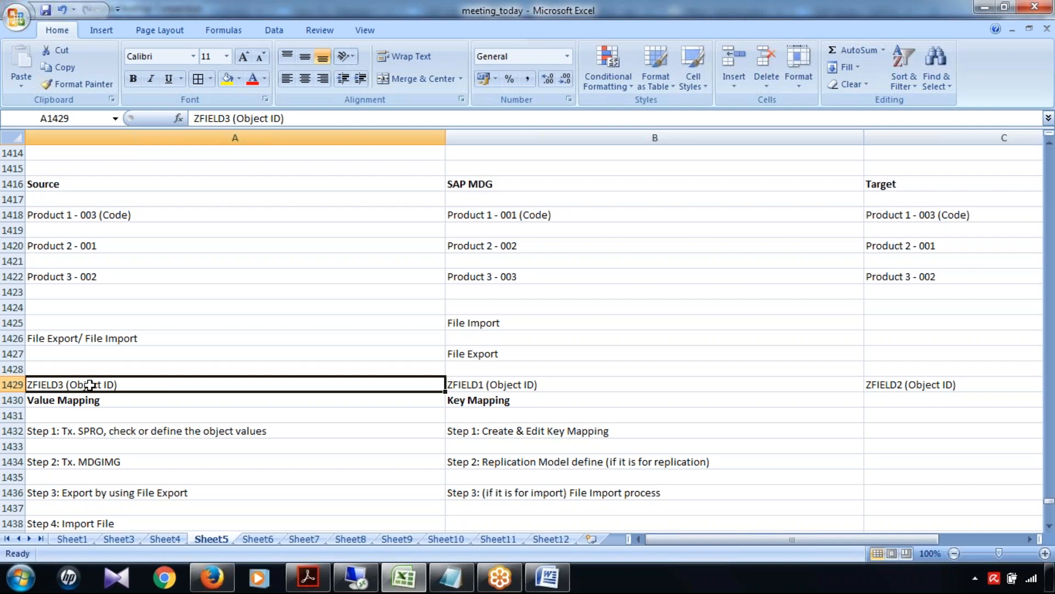
left_click(509, 379)
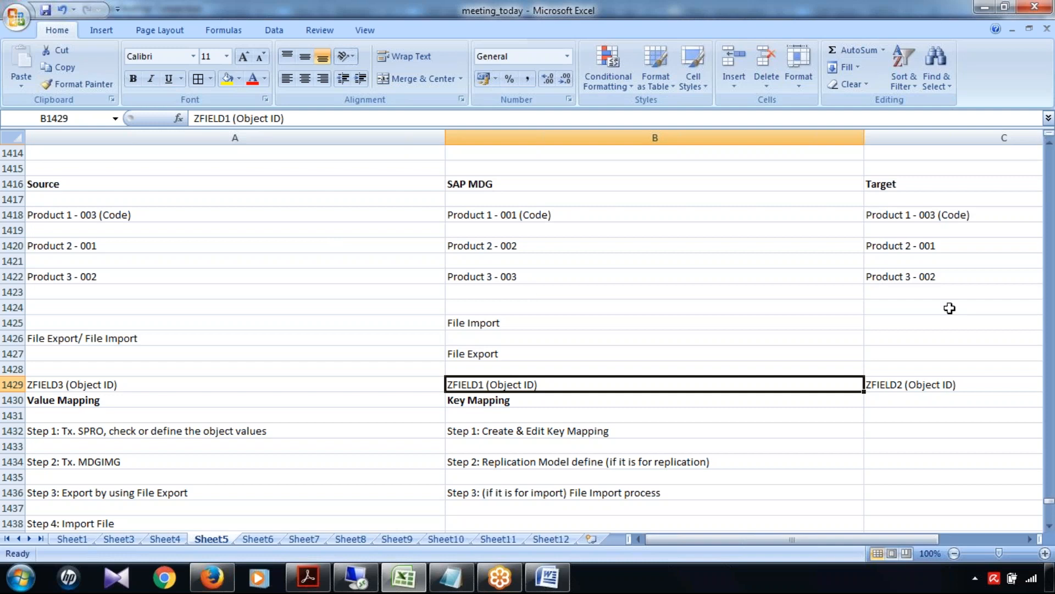
left_click(848, 435)
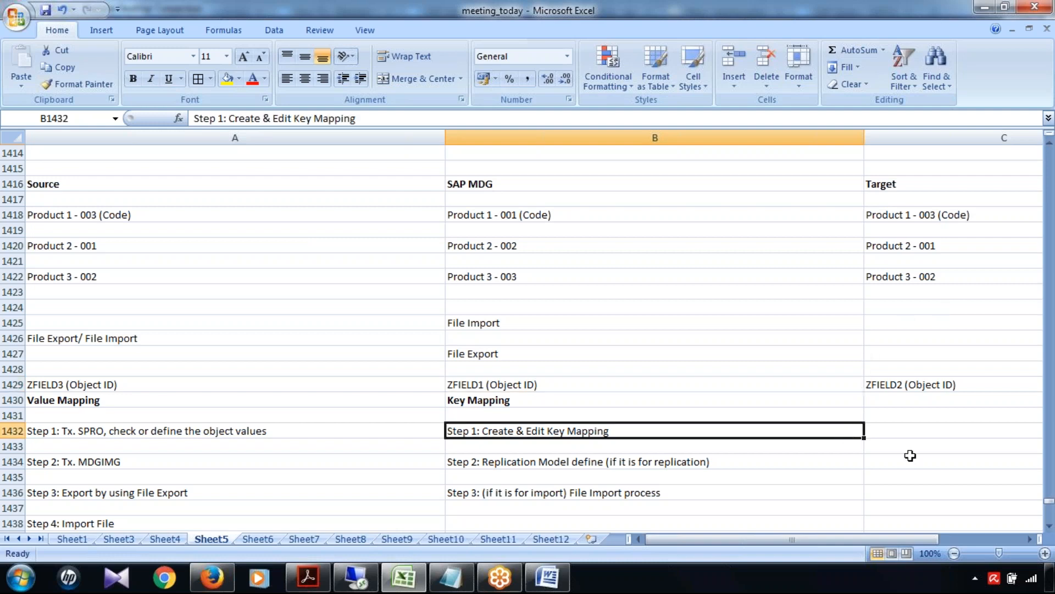
- Select the empty cell C1435 and save the meeting_today workbook
key("ctrl+s")
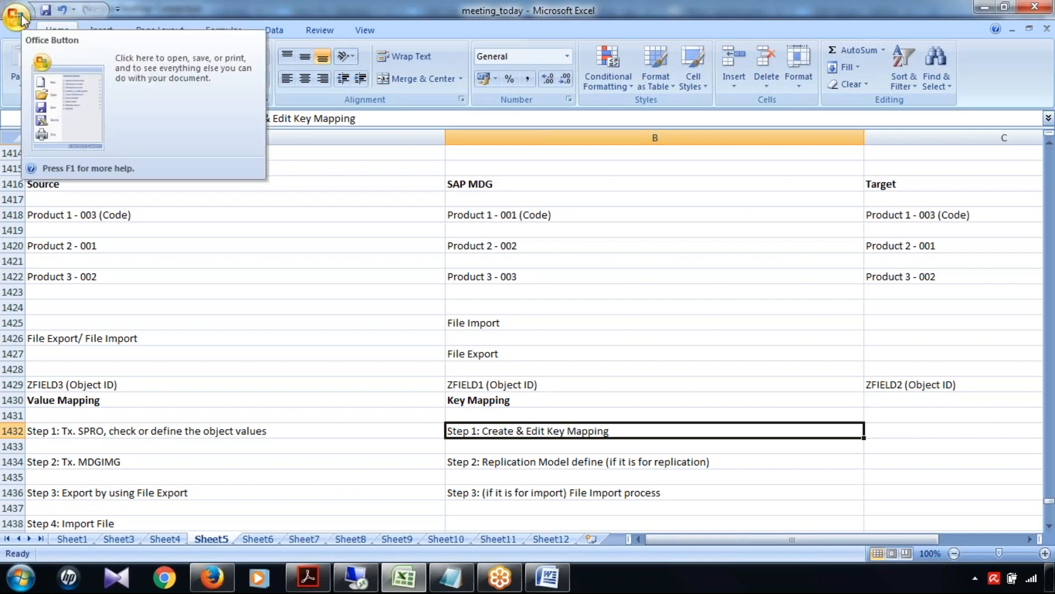
left_click(910, 471)
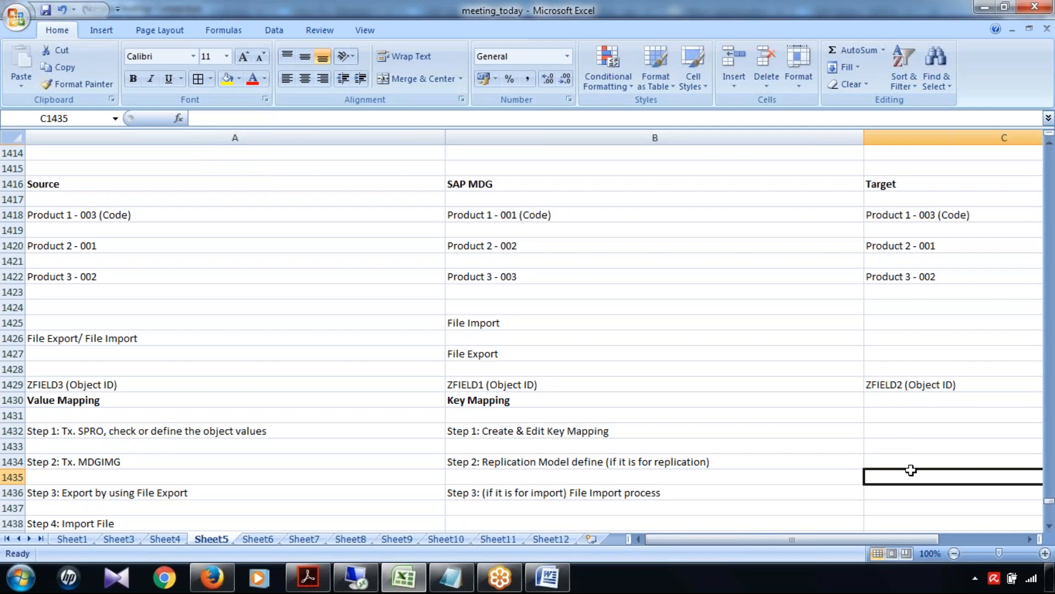
key("ctrl+s")
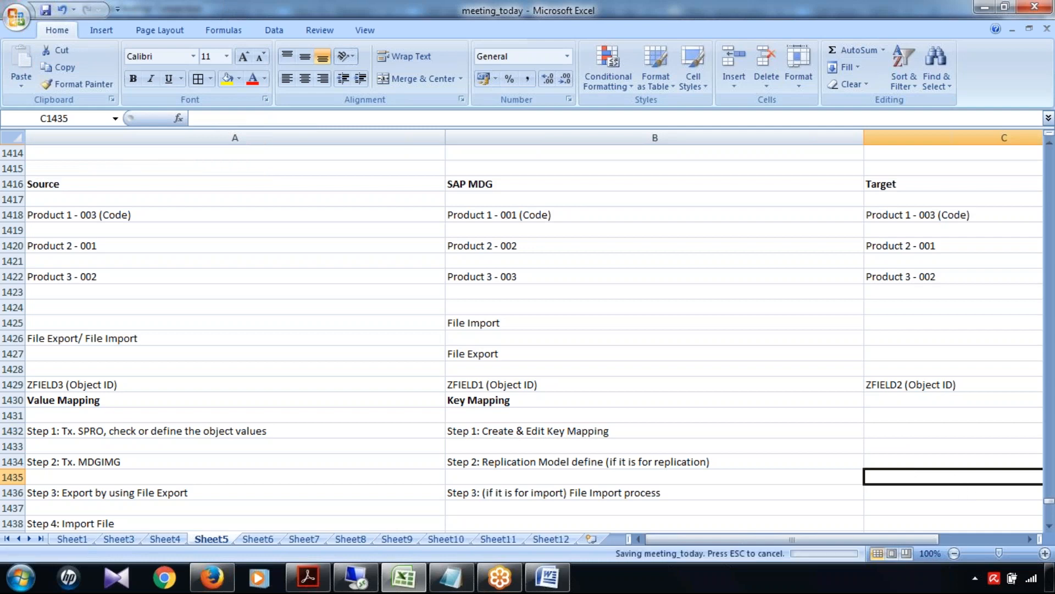
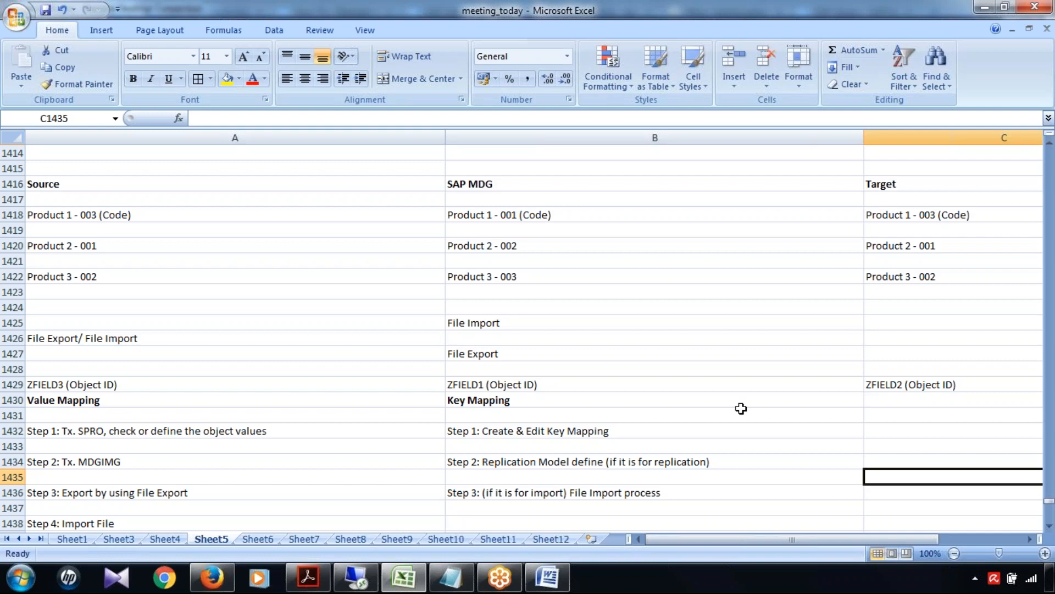
left_click(694, 343)
scroll(773, 417, "down", 3)
scroll(777, 419, "up", 3)
scroll(777, 417, "up", 1)
scroll(777, 417, "down", 1)
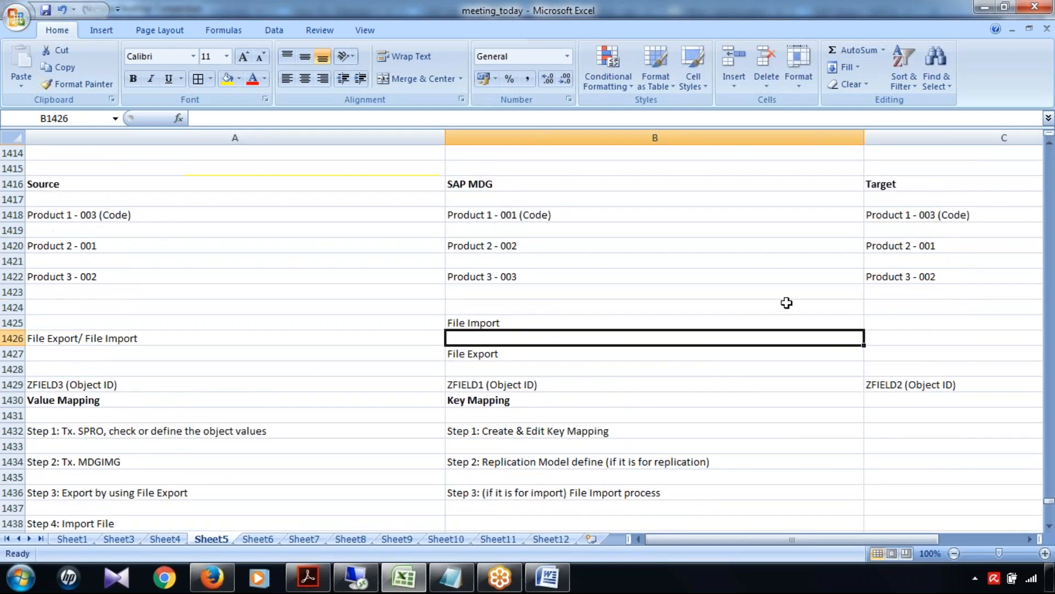
left_click(868, 22)
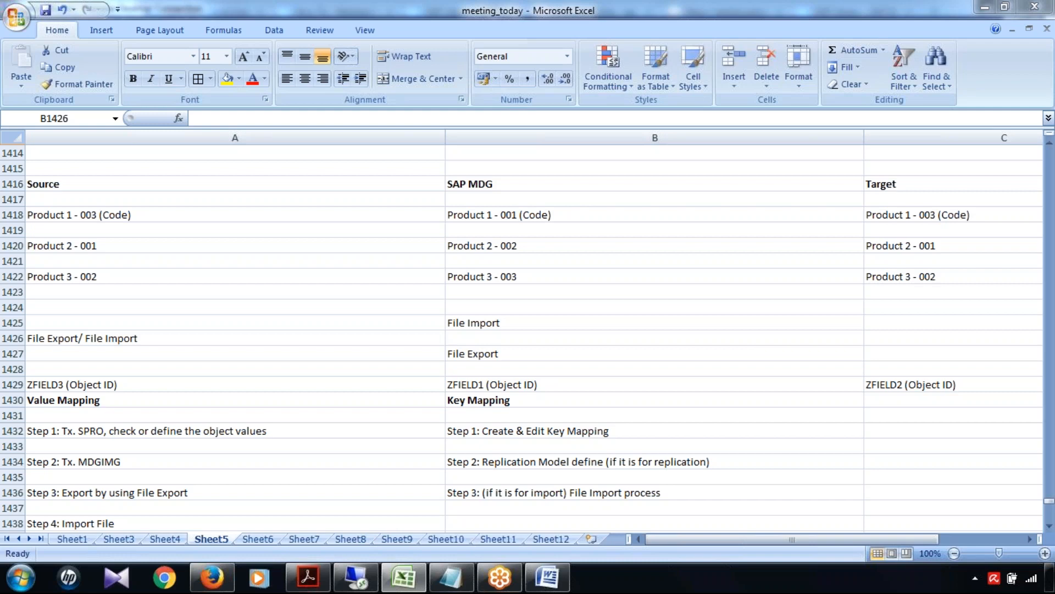
left_click(755, 339)
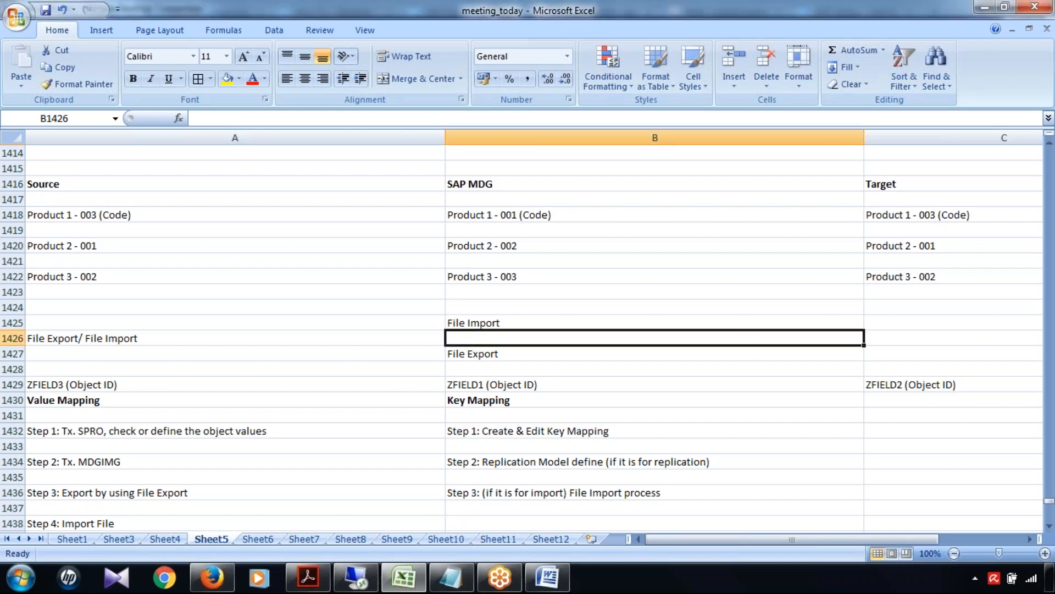
left_click(681, 282)
left_click(676, 318)
left_click(676, 312)
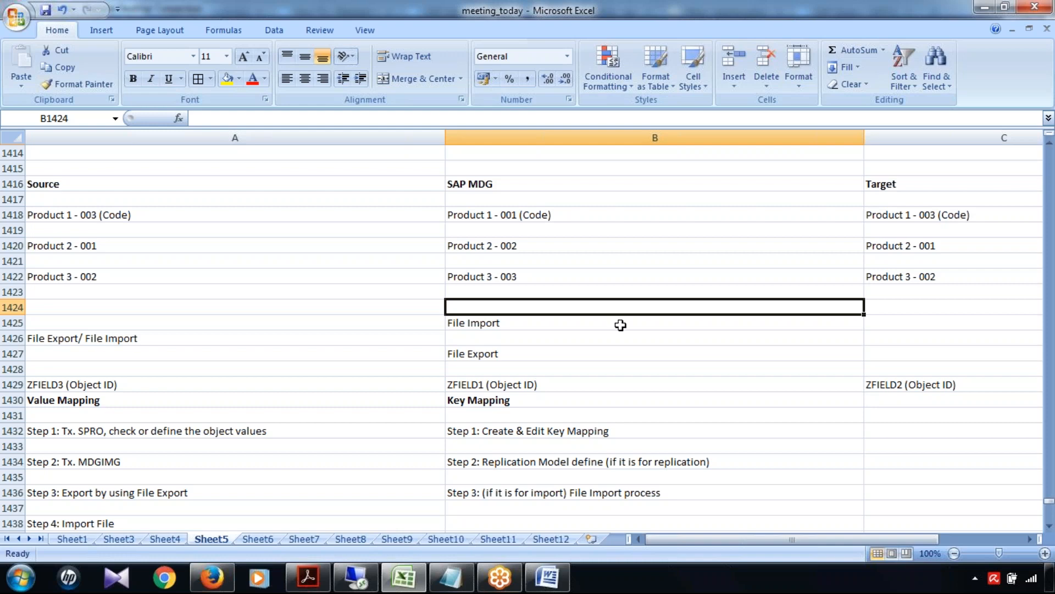
scroll(621, 325, "down", 1)
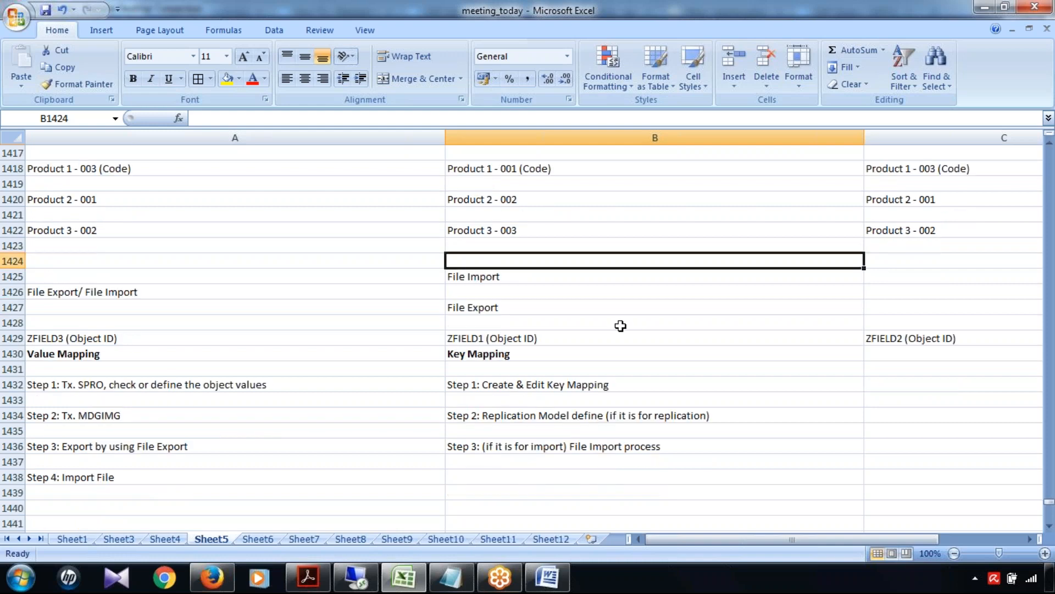
scroll(620, 325, "down", 2)
left_click(536, 435)
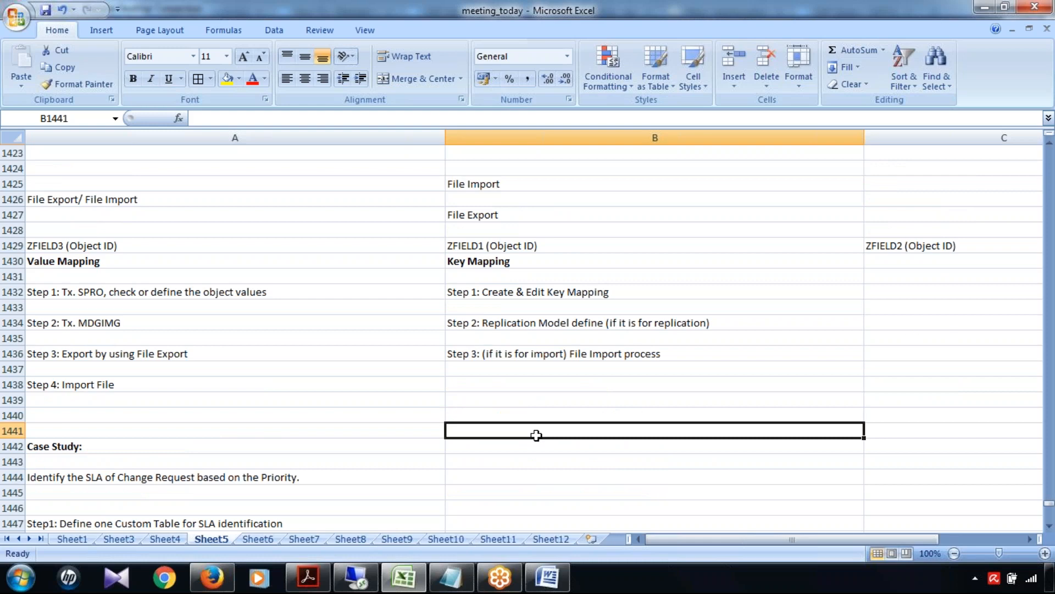
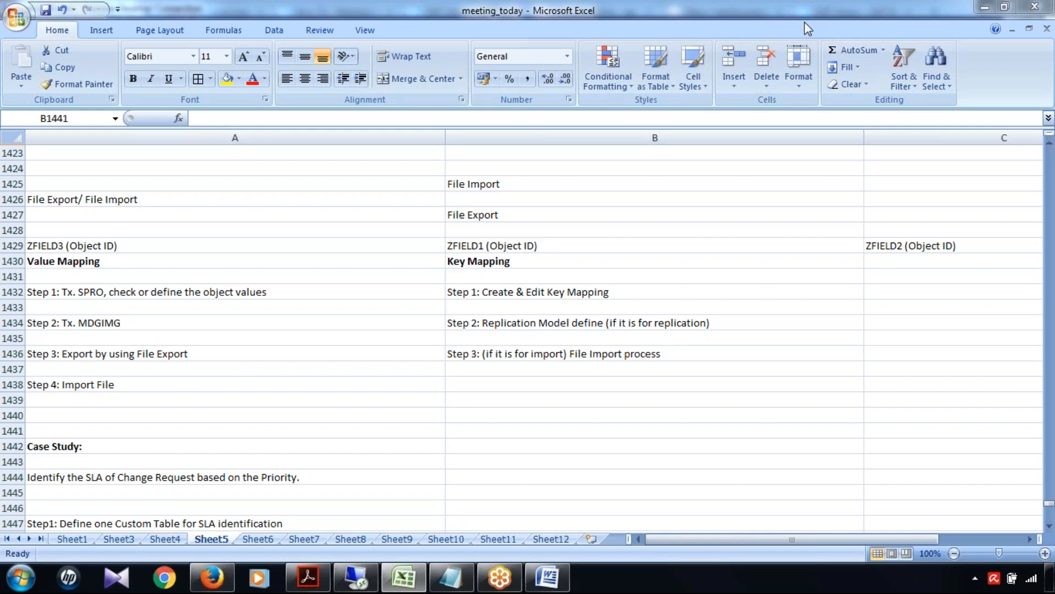
- Switch to the SAP consolidation help page in Firefox and highlight the Load Source Data sentence and its SLT, Data Provisioning Tool and CSV File options
key("alt+Tab")
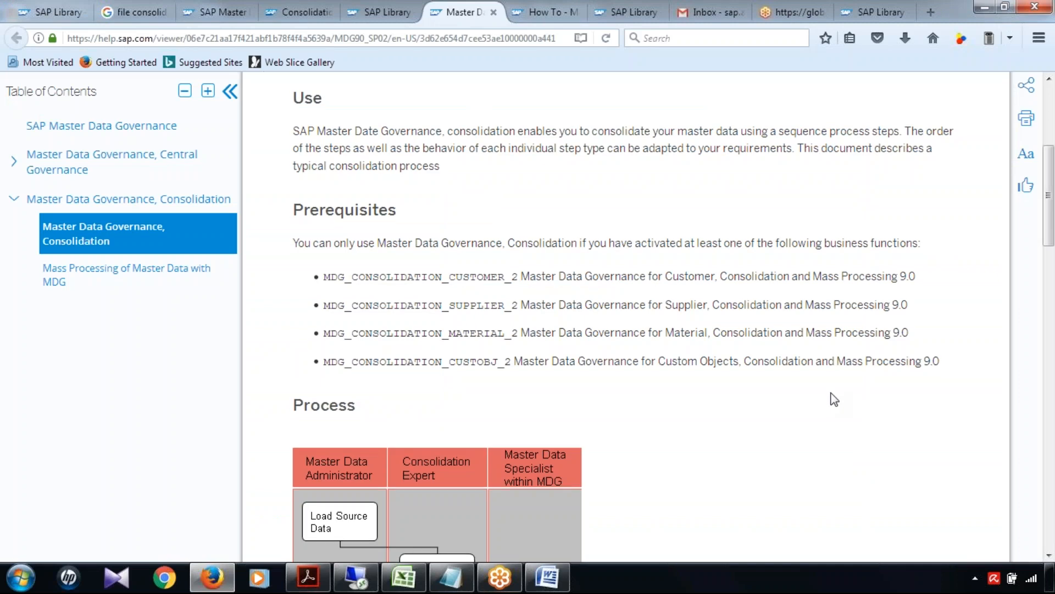
scroll(834, 400, "down", 8)
scroll(834, 400, "down", 5)
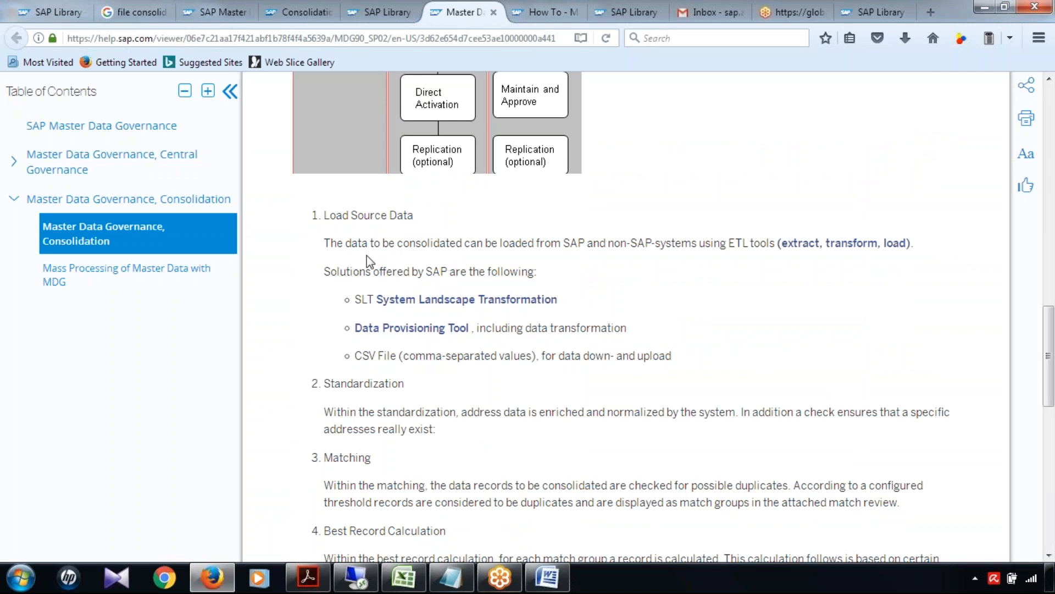
left_click_drag(330, 243, 773, 242)
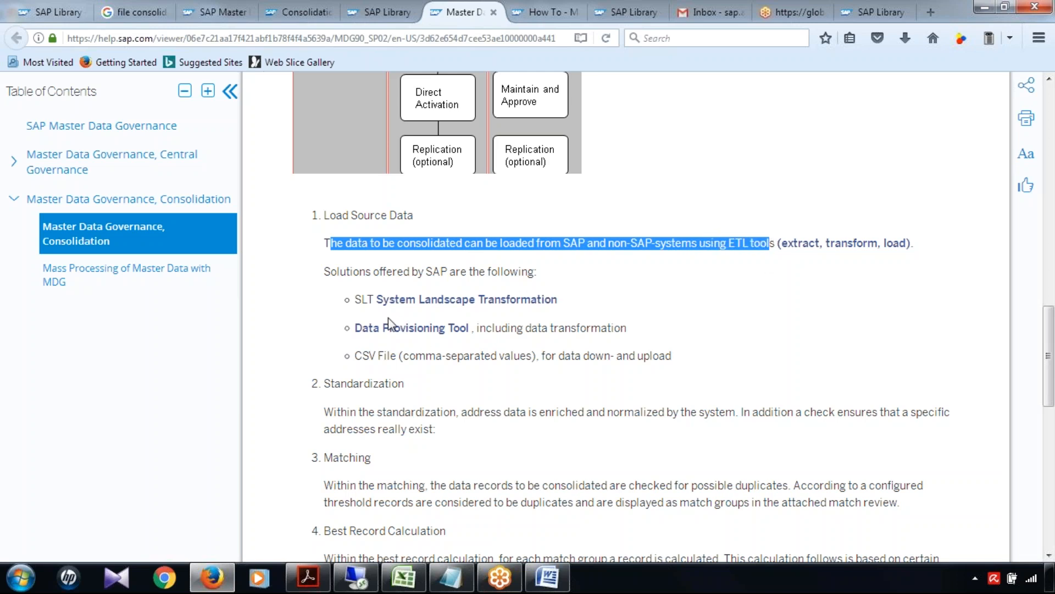
left_click_drag(356, 299, 651, 303)
left_click_drag(356, 329, 702, 332)
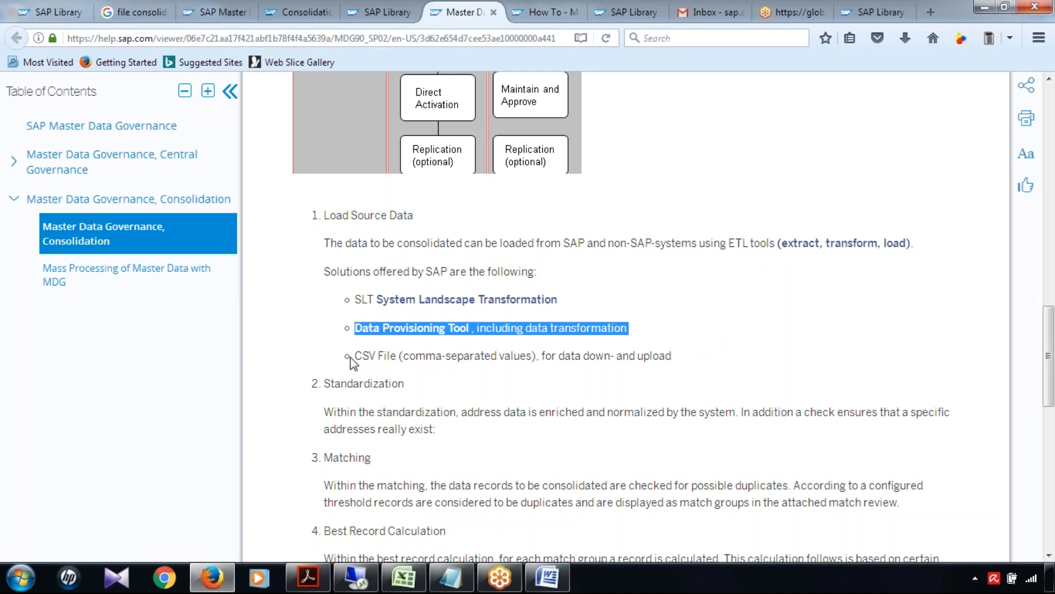
left_click_drag(355, 356, 741, 361)
left_click(812, 334)
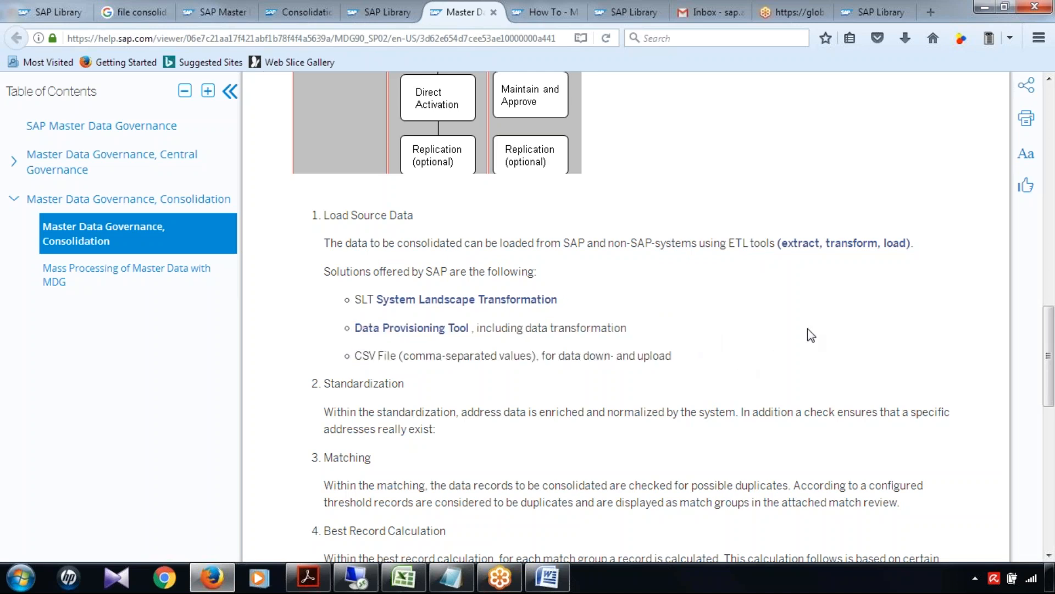
- Highlight the CSV File upload option and skim the process steps from Standardization to Replication
left_click_drag(672, 357, 302, 220)
left_click(734, 353)
left_click_drag(356, 356, 812, 358)
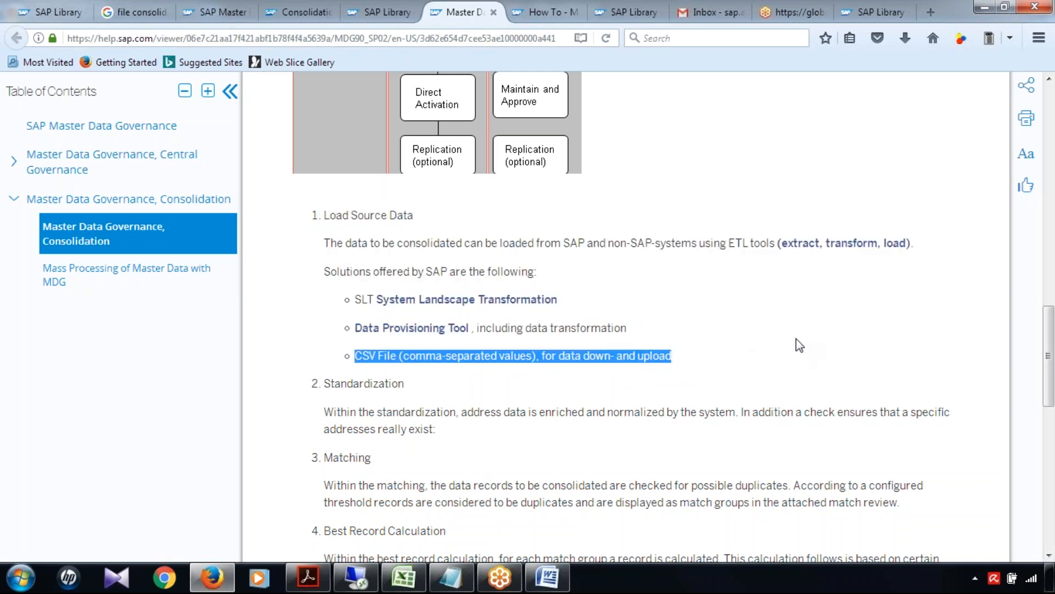
left_click(796, 343)
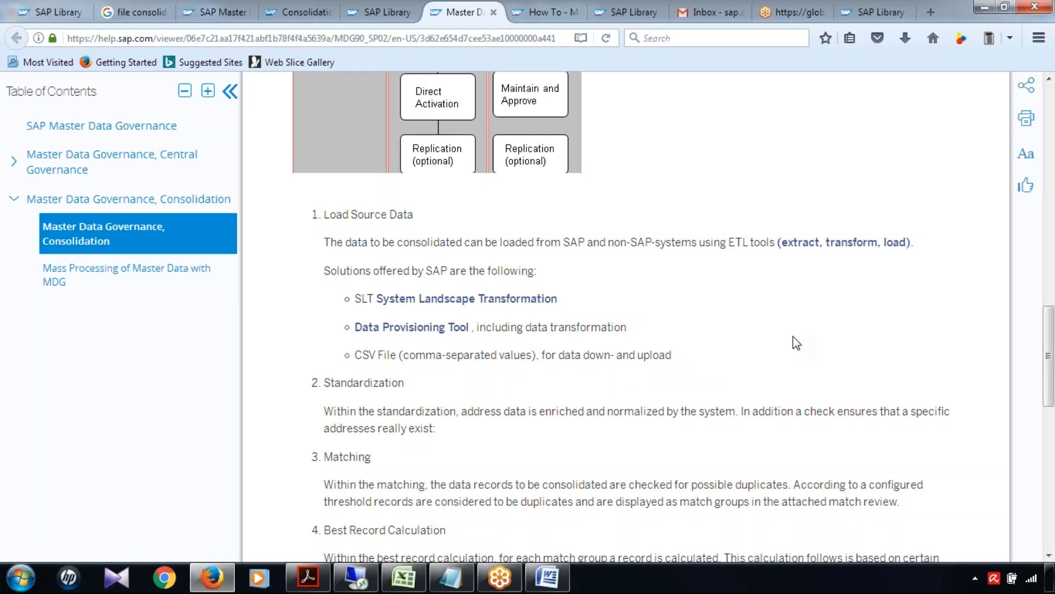
scroll(797, 343, "down", 3)
scroll(796, 343, "down", 1)
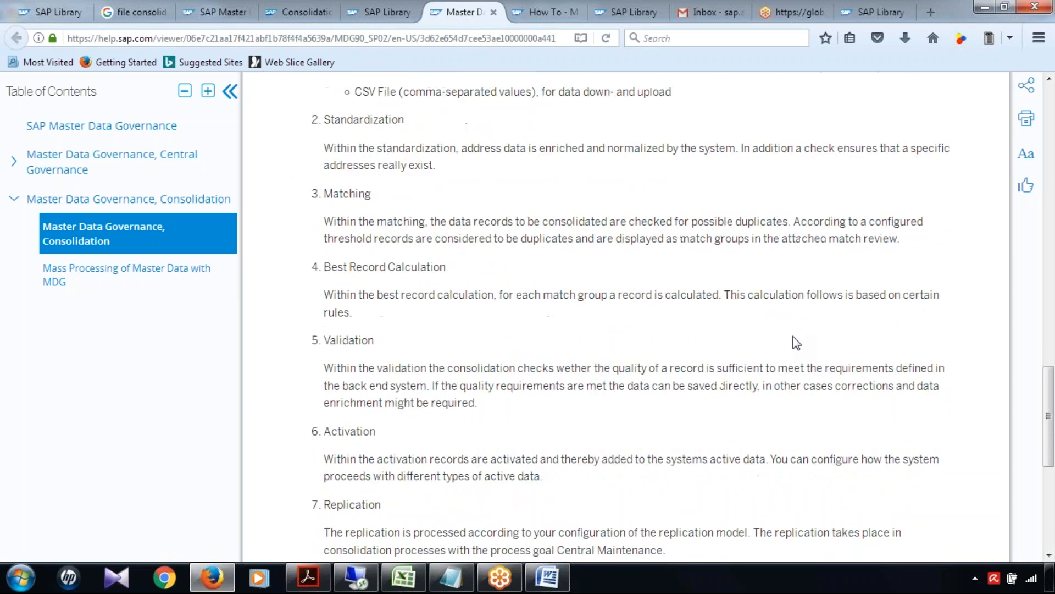
scroll(796, 342, "up", 4)
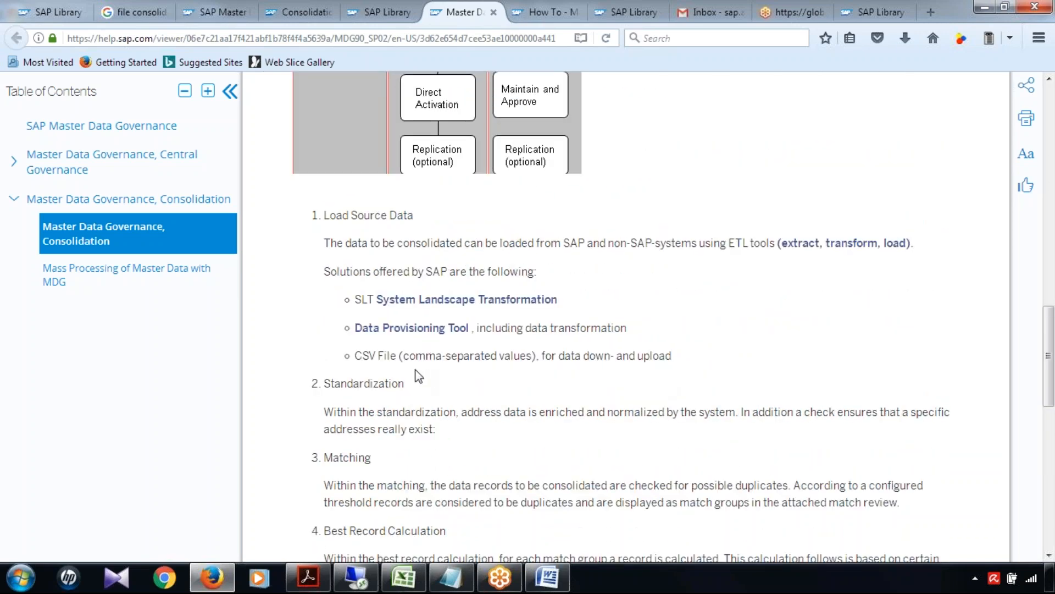
left_click_drag(357, 360, 729, 366)
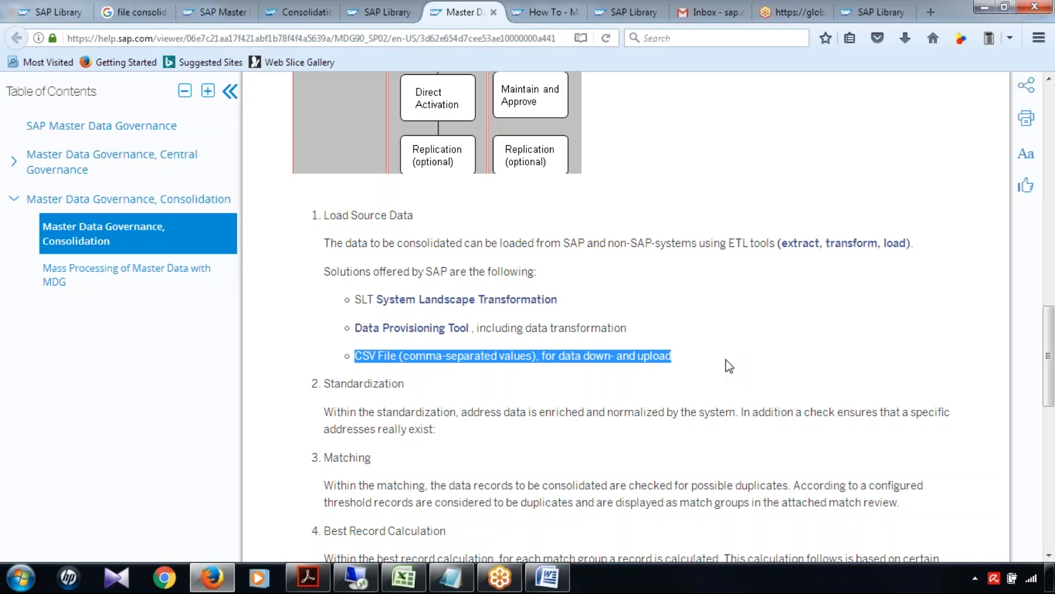
- Clear the CSV File highlight and compare the Load Source Data section with the process diagram above it
scroll(729, 367, "up", 4)
scroll(729, 366, "up", 1)
scroll(729, 366, "down", 4)
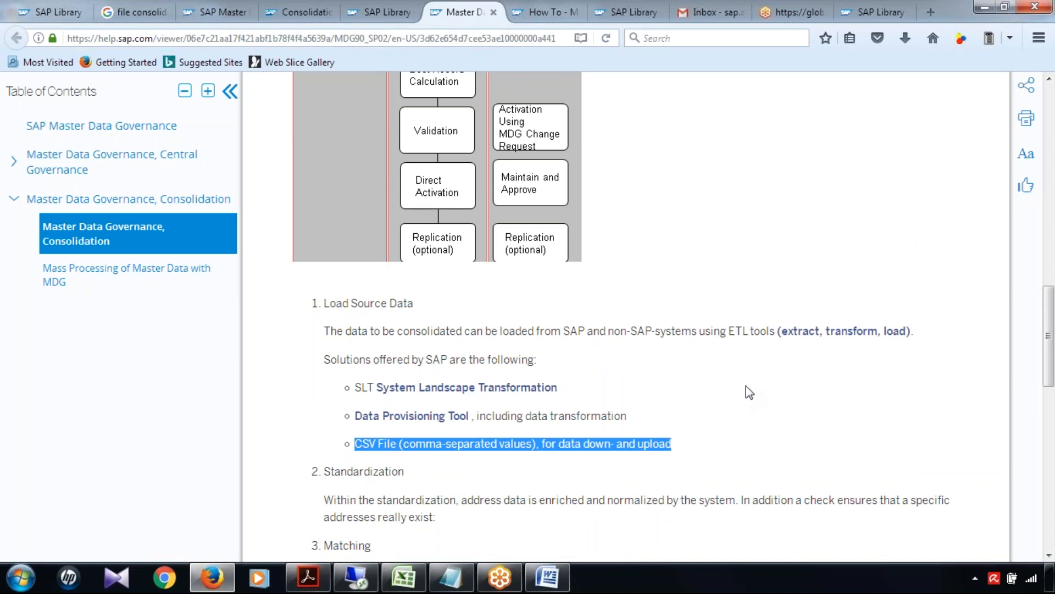
left_click(770, 395)
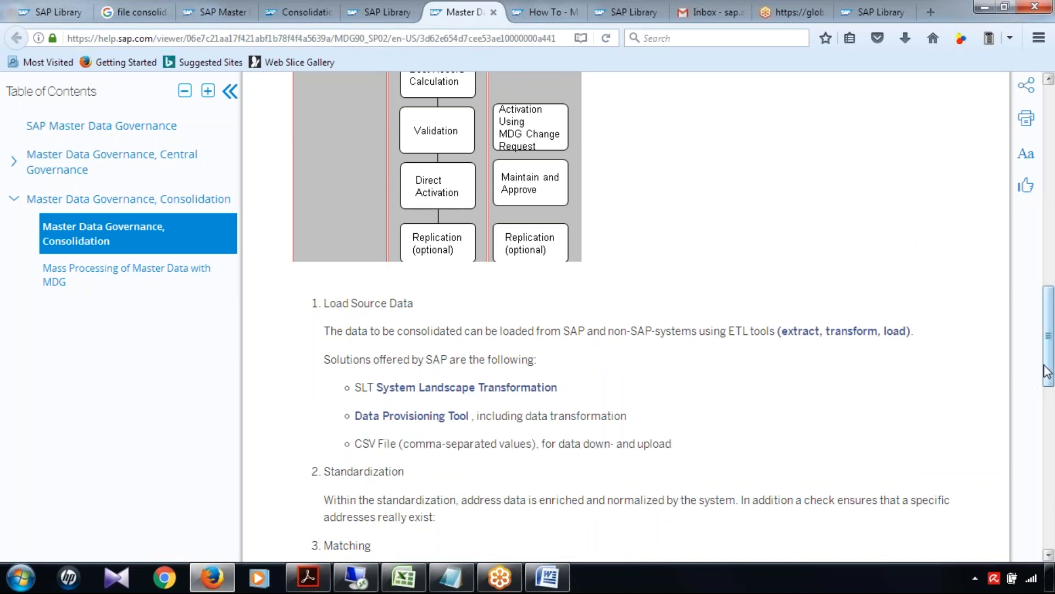
mouse_move(1050, 369)
left_mouse_down()
mouse_move(1049, 387)
mouse_move(1050, 314)
mouse_move(1050, 382)
left_mouse_up()
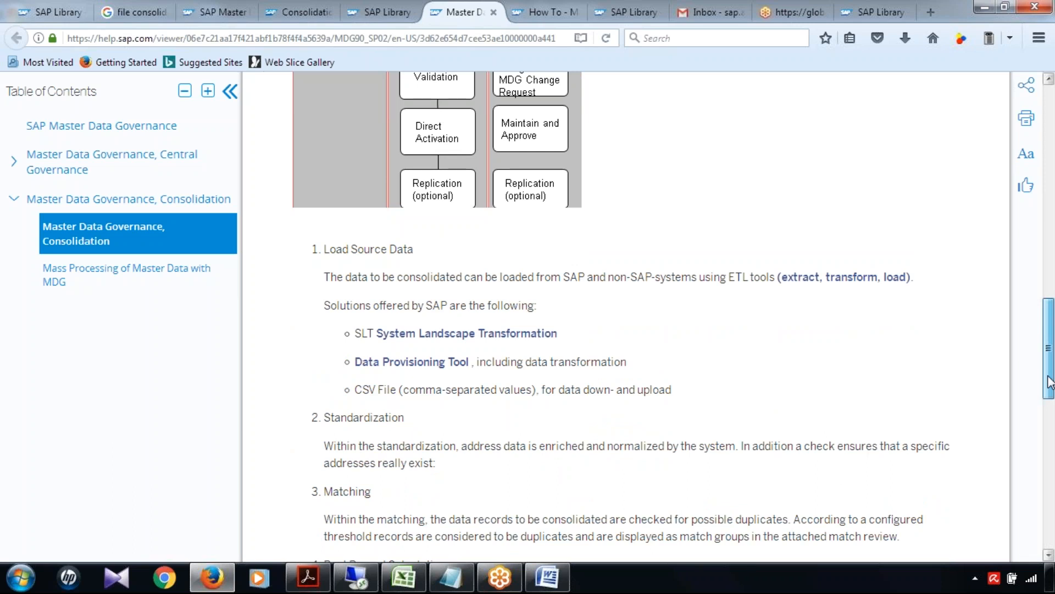
left_click_drag(1049, 383, 1052, 309)
scroll(945, 364, "up", 1)
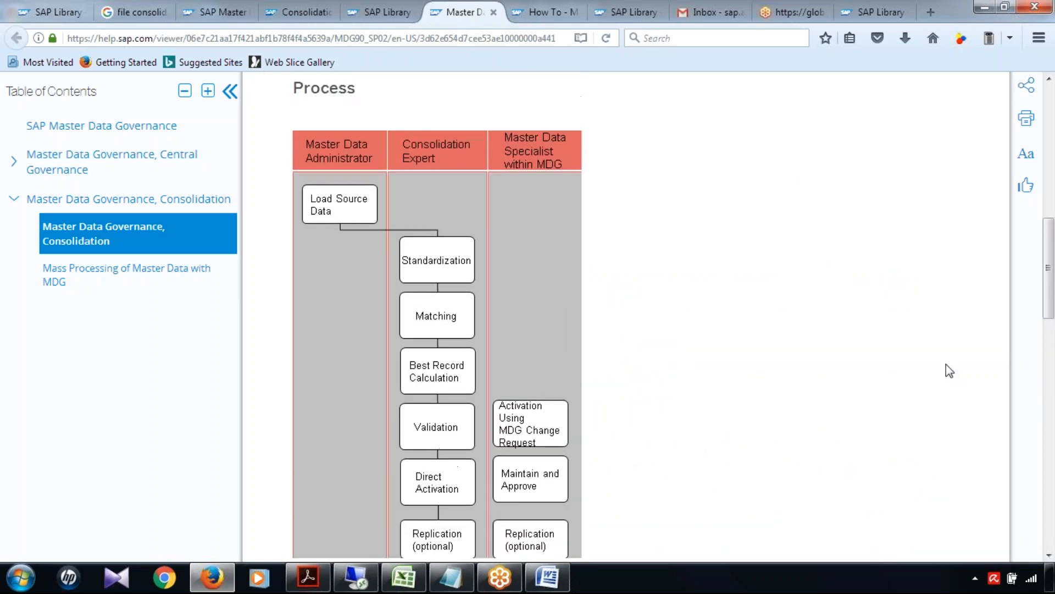
- Examine the consolidation process diagram from Load Source Data through Best Record Calculation and Validation to Replication alongside the Load Source Data description
scroll(945, 365, "up", 1)
scroll(948, 403, "down", 2)
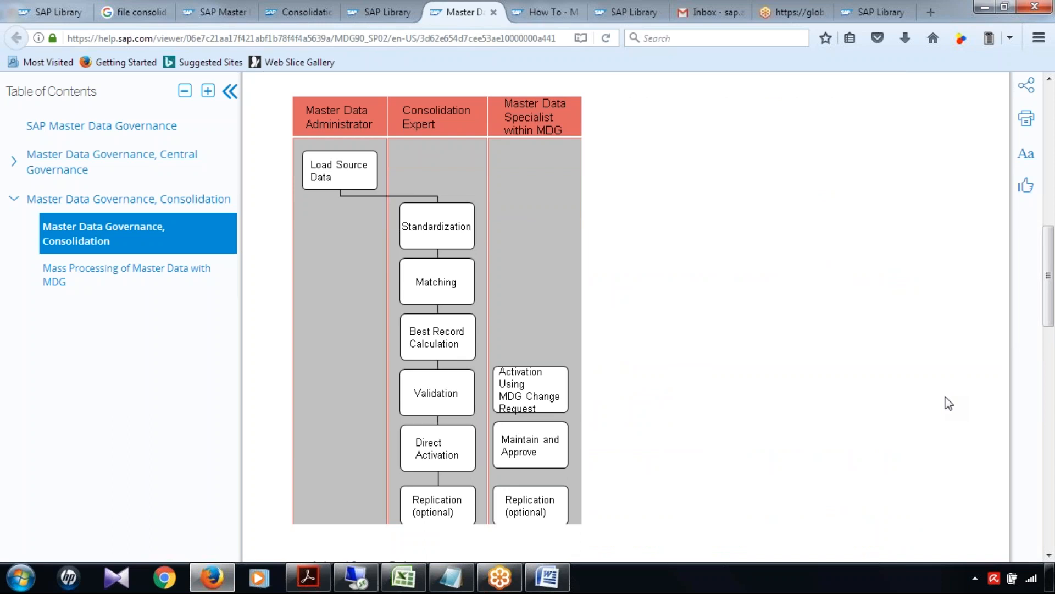
scroll(948, 403, "down", 1)
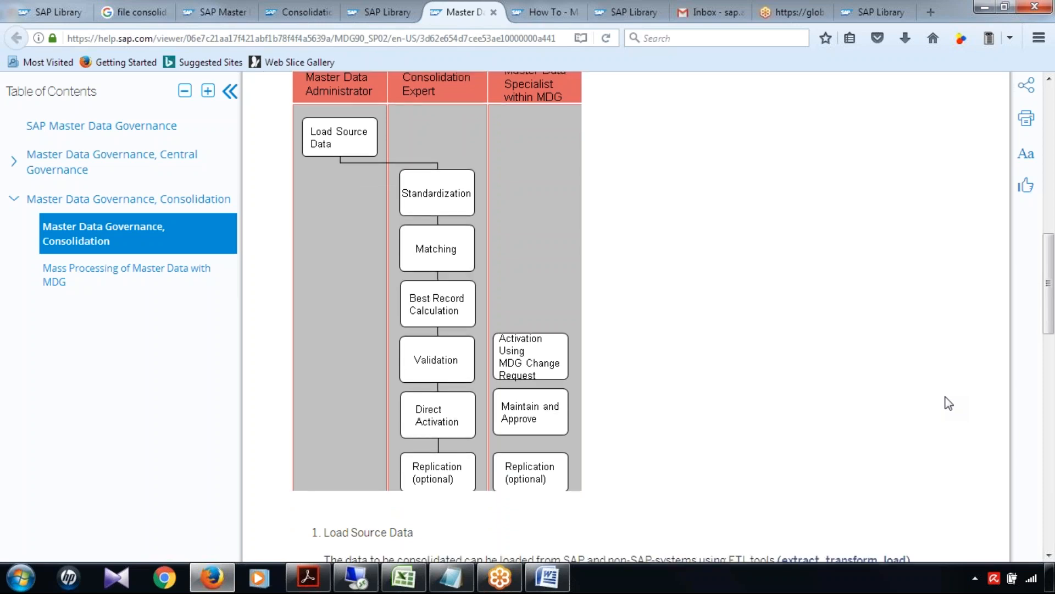
scroll(948, 402, "down", 7)
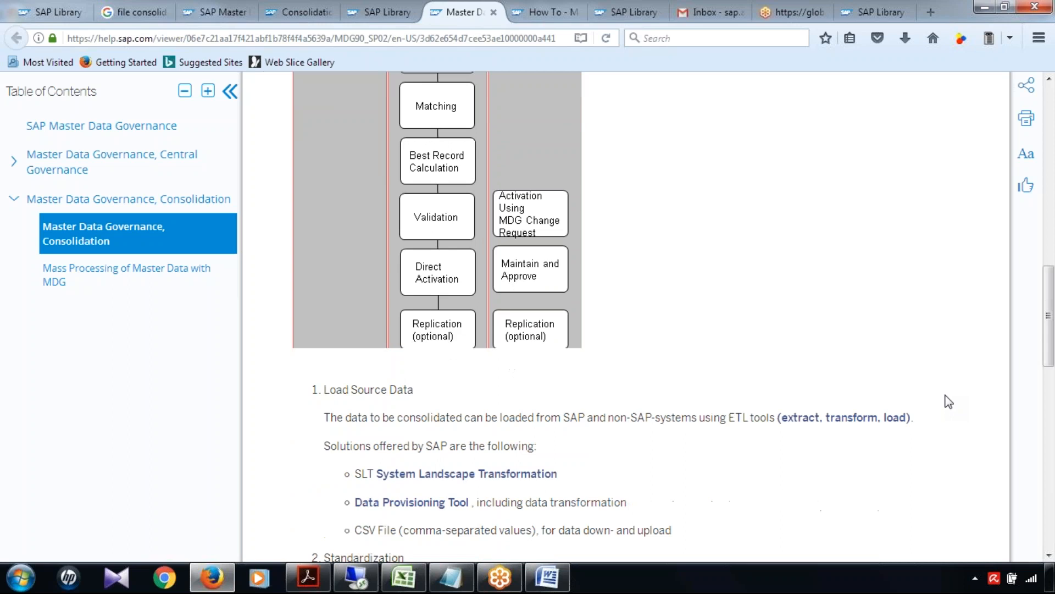
scroll(948, 403, "up", 3)
scroll(949, 401, "up", 1)
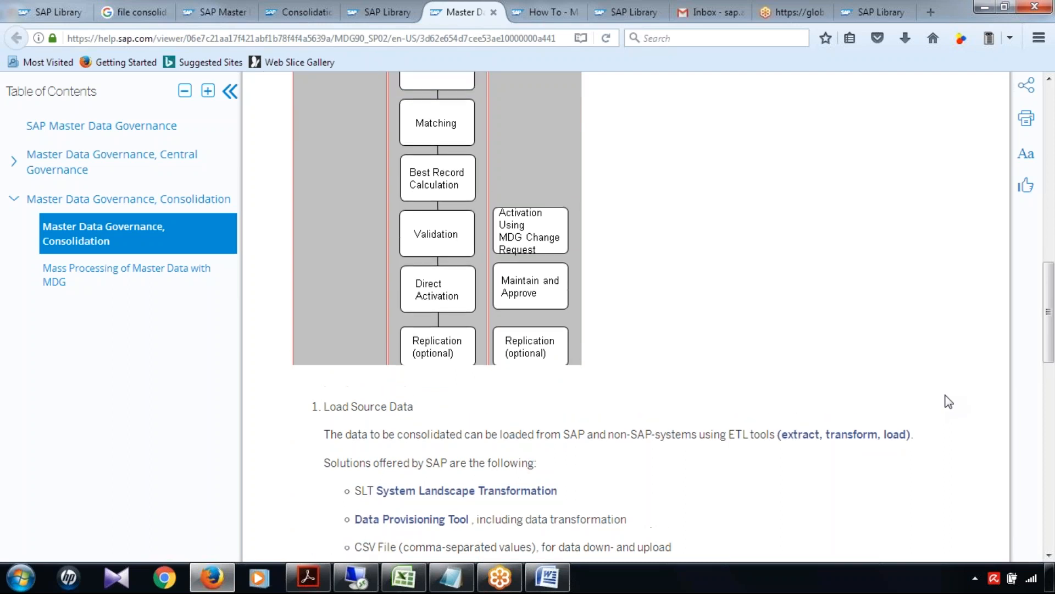
scroll(949, 402, "up", 3)
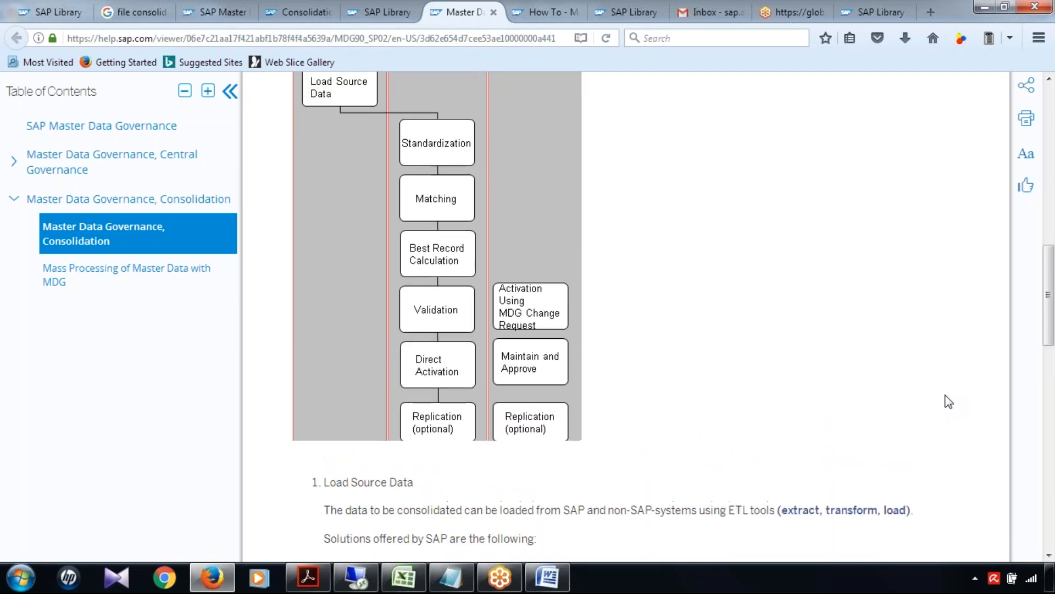
scroll(949, 401, "up", 3)
scroll(949, 402, "down", 5)
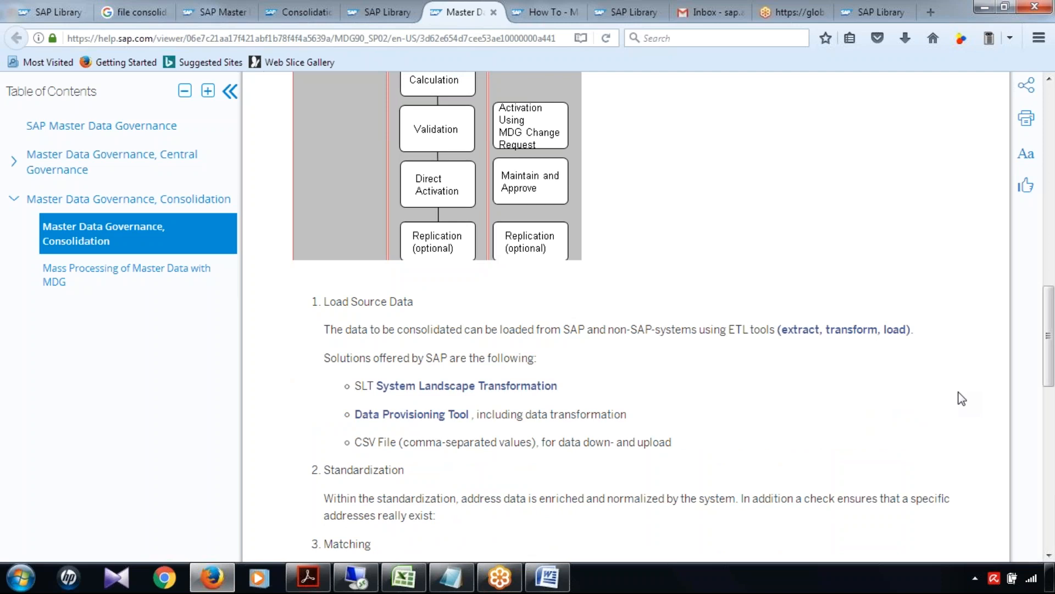
scroll(962, 399, "up", 5)
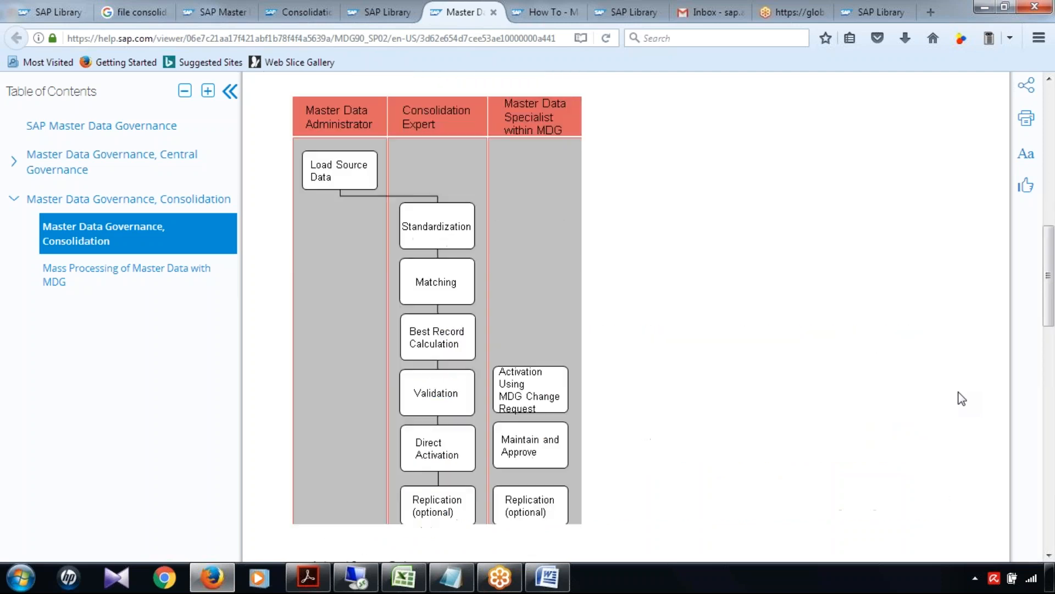